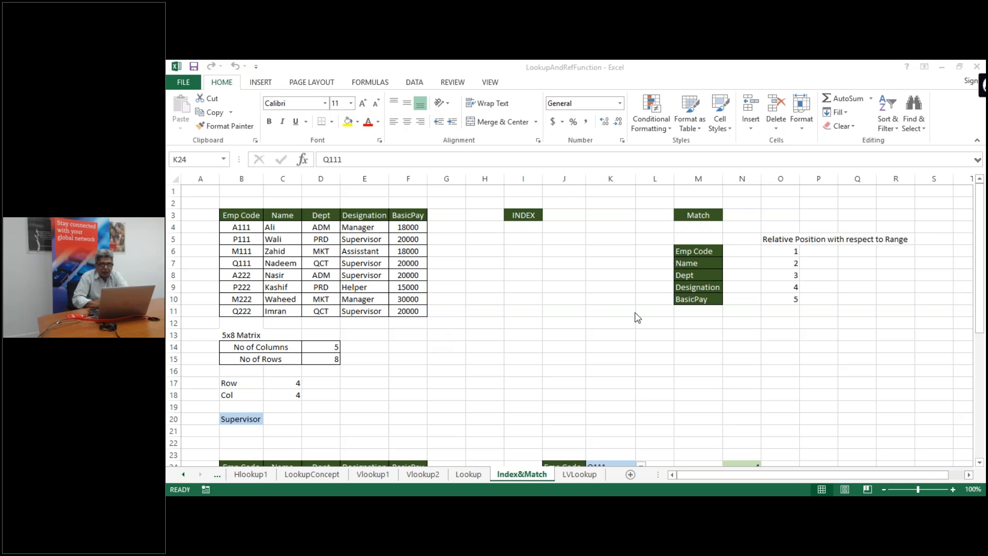
Minimize the LookupAndRefFunction workbook and select the Text Functions file in the excel 3 folder
click(943, 68)
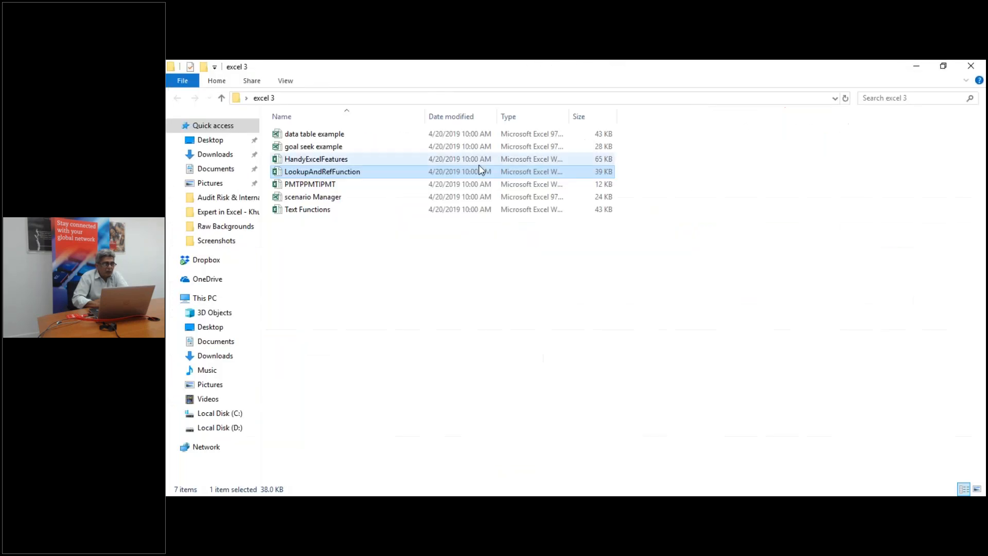
click(350, 215)
Reopen Text Functions, discarding earlier changes, show its FIND sheet, then minimize it
double_click(352, 211)
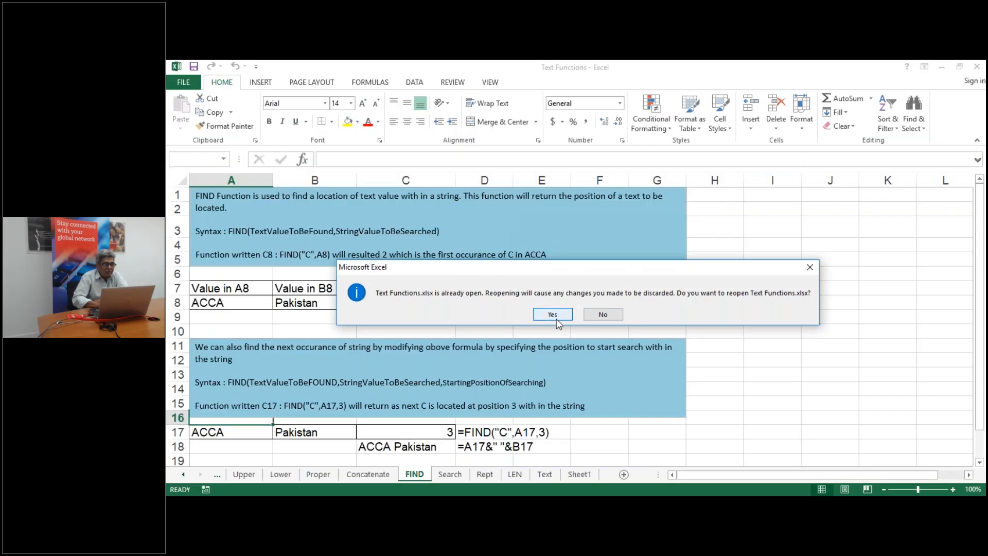
click(556, 318)
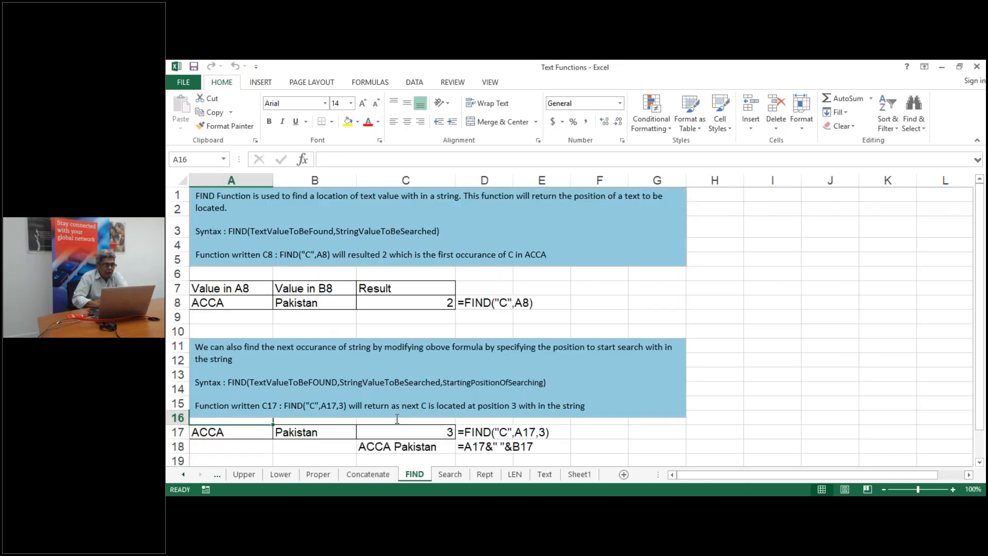
click(184, 474)
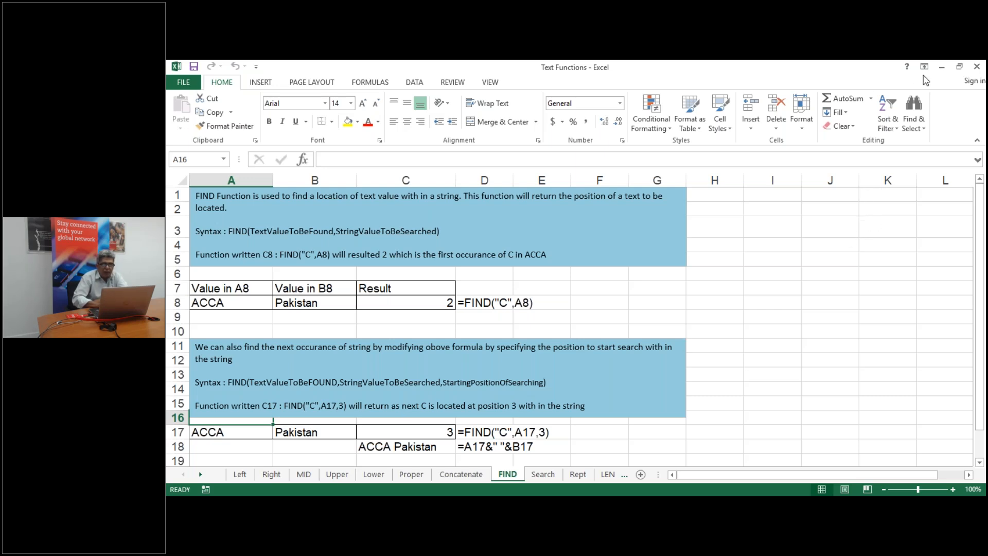
click(940, 69)
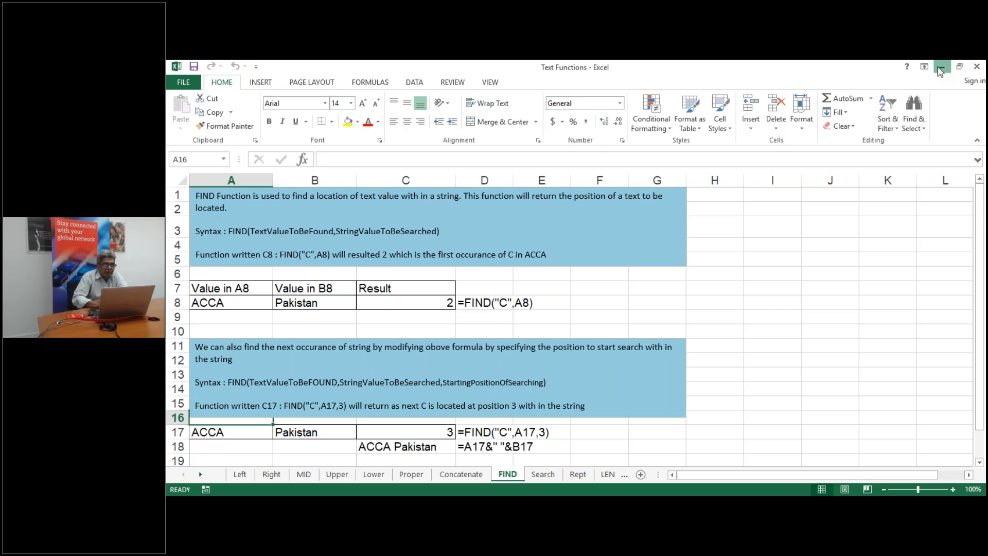
Minimize the LookupAndRefFunction window so File Explorer's excel 3 folder is showing
click(940, 70)
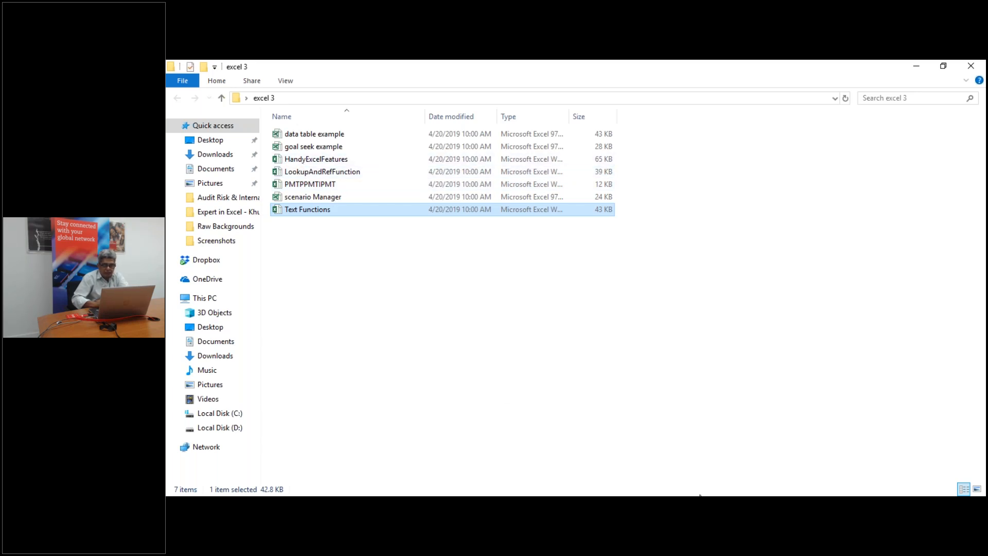
mouse_move(700, 496)
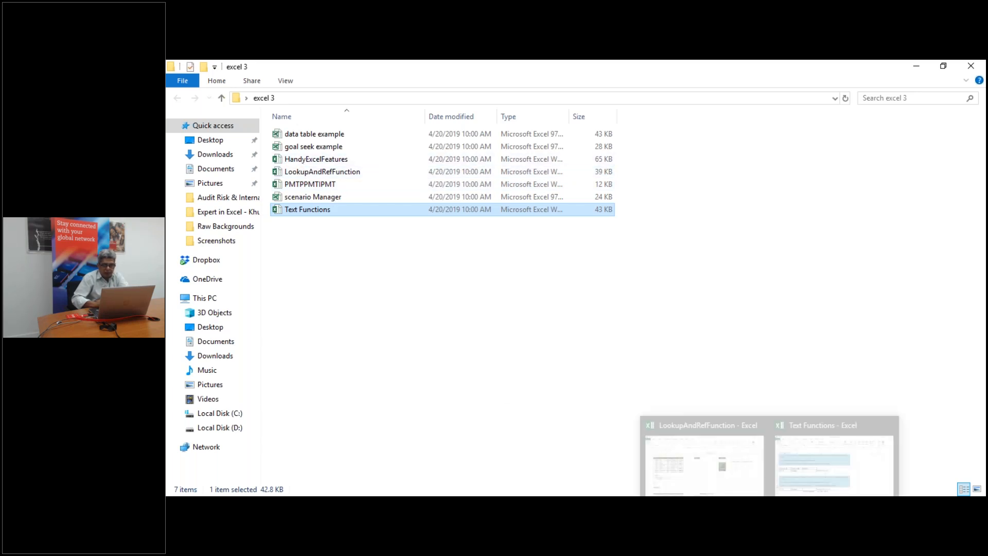
Restore LookupAndRefFunction from the taskbar and switch to its LookupConcept sheet
click(731, 478)
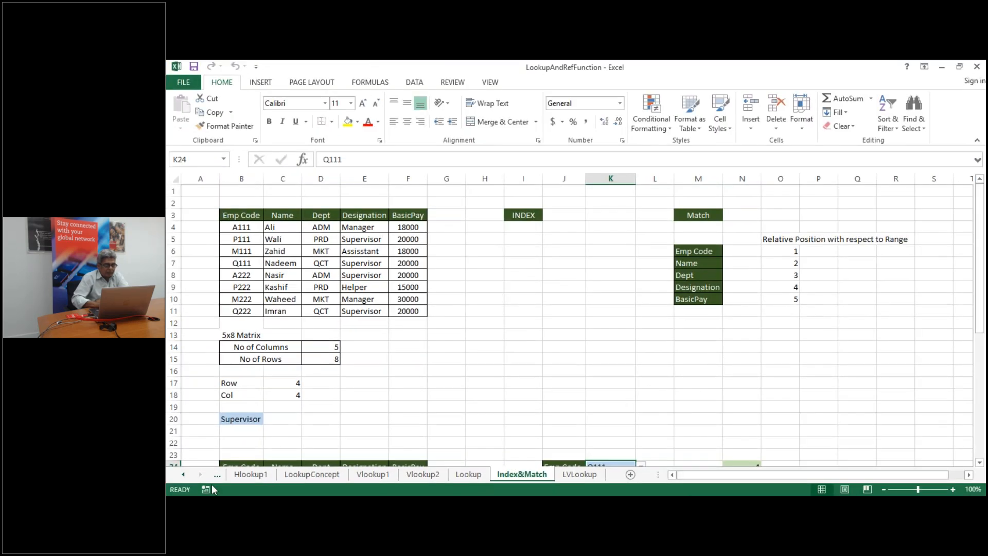
click(183, 475)
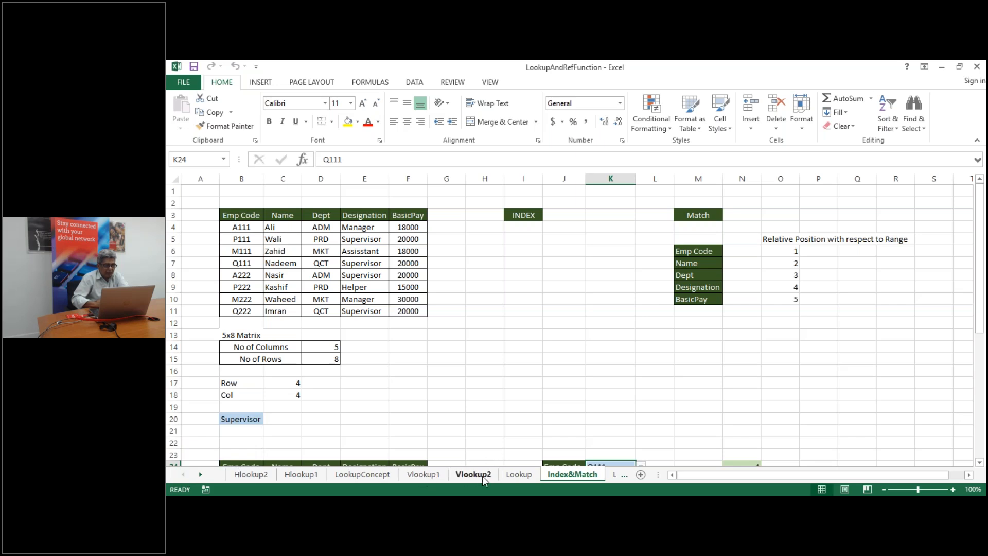
click(357, 476)
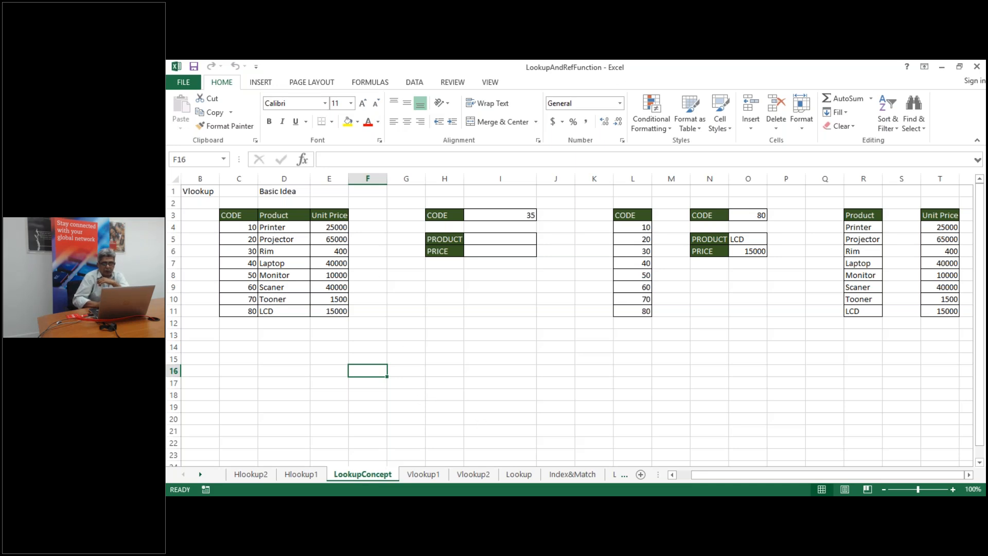
mouse_move(769, 506)
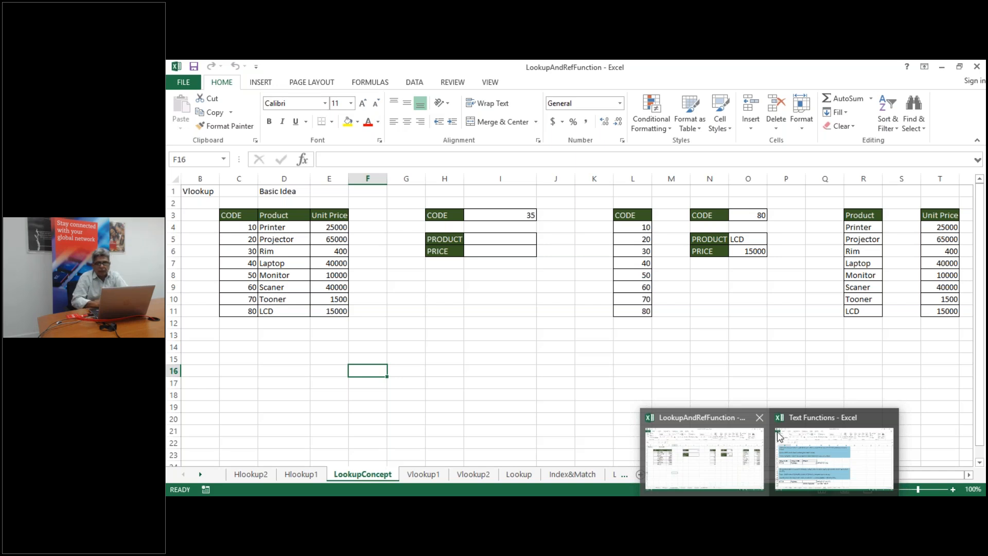
Review the first code in cell C4 of the CODE/Product/Unit Price table
click(977, 97)
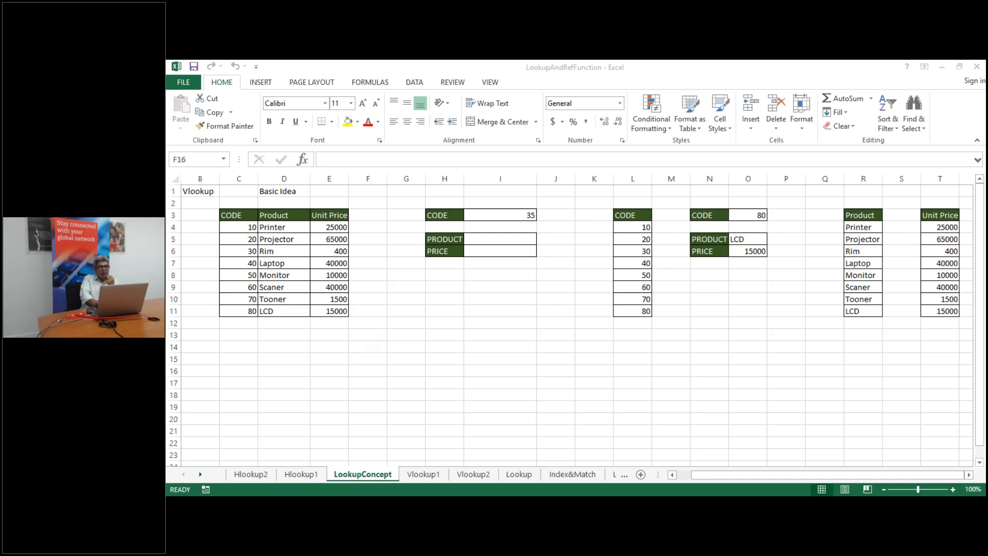
click(241, 230)
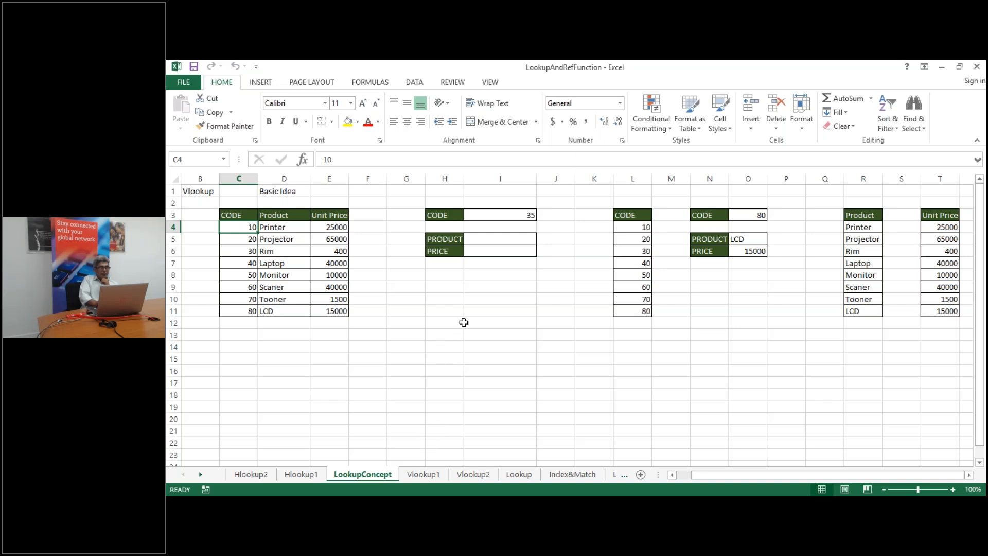
Change the lookup CODE in I3 from 35 to 10
click(521, 218)
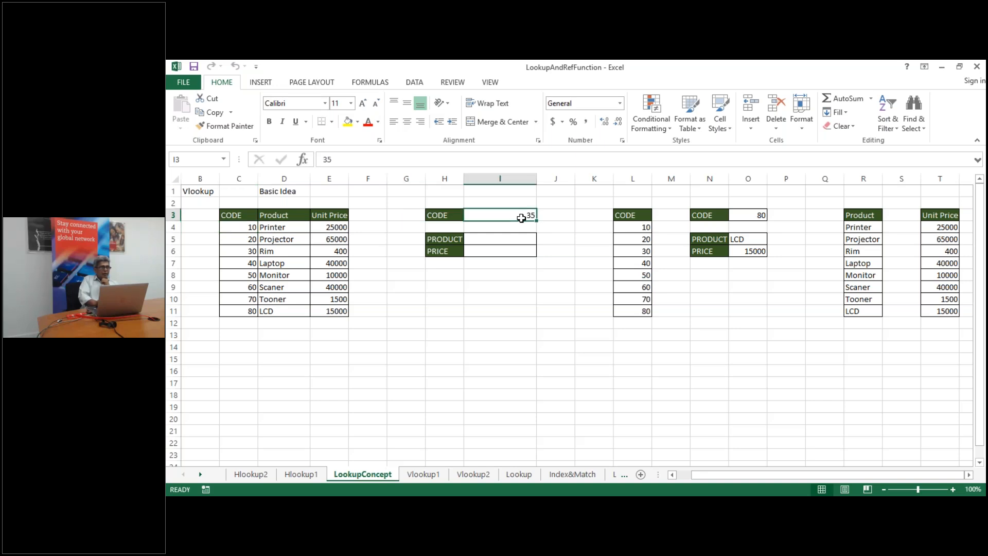
text(10)
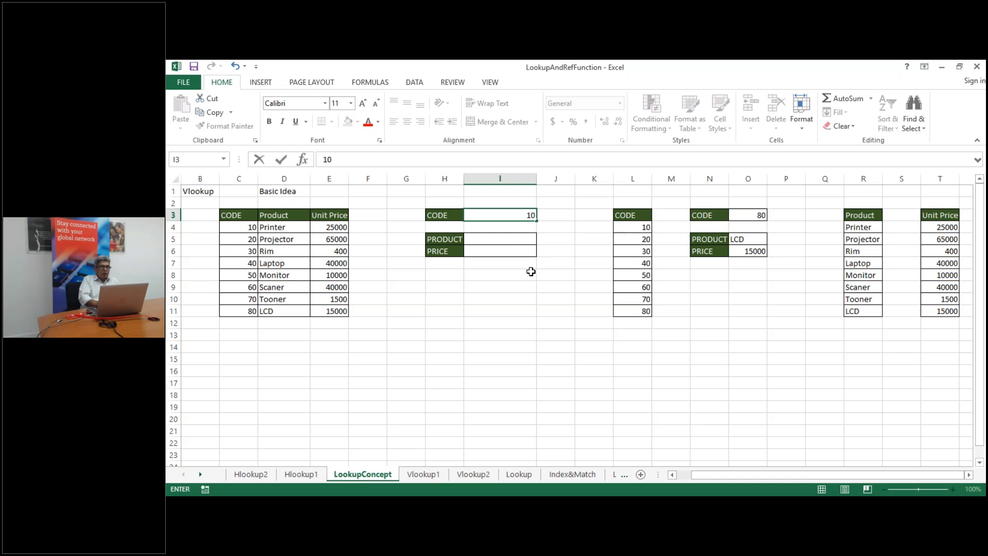
click(504, 239)
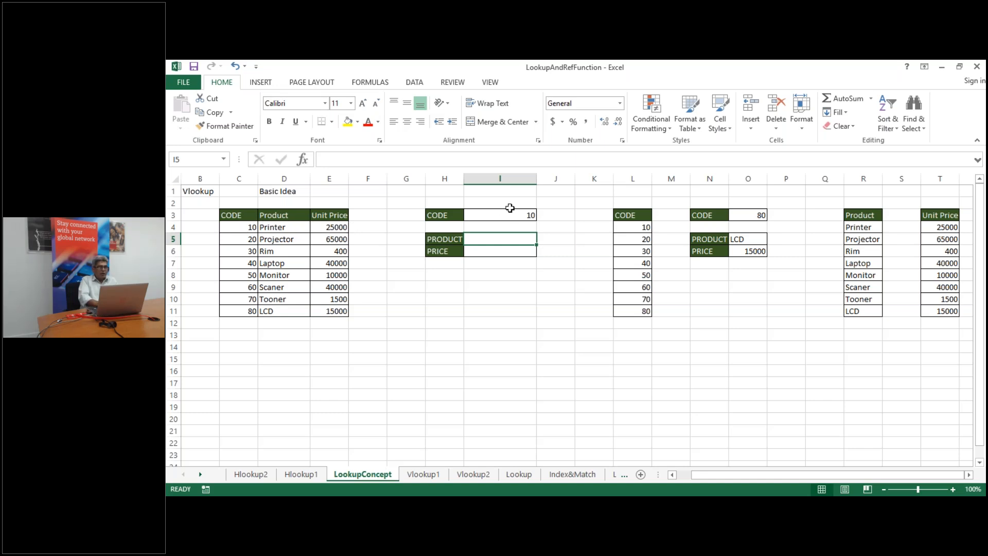
click(475, 336)
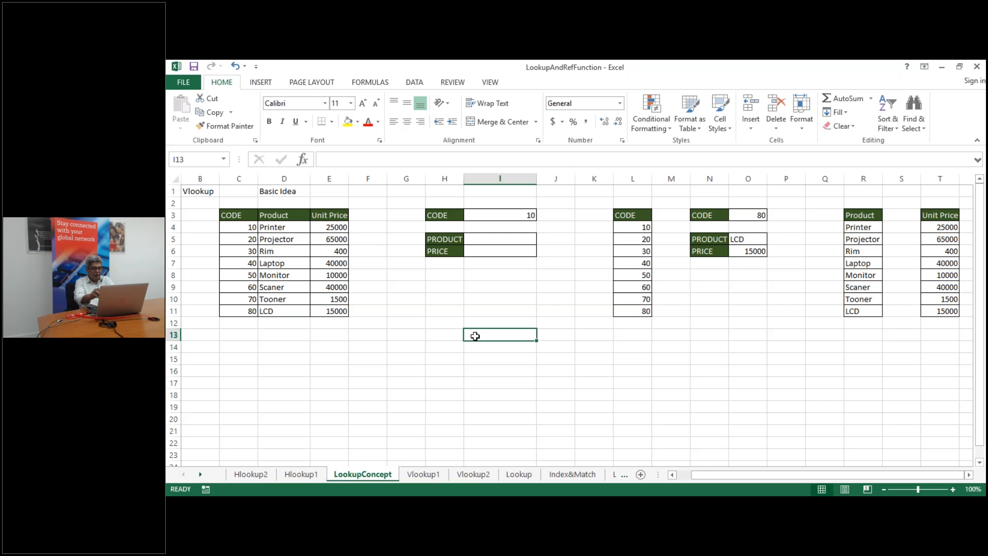
Type the note Vlookup(FindWhat,FromWhere,FromWhichColumnDataShouldReturn) into I13
text(Vlooku)
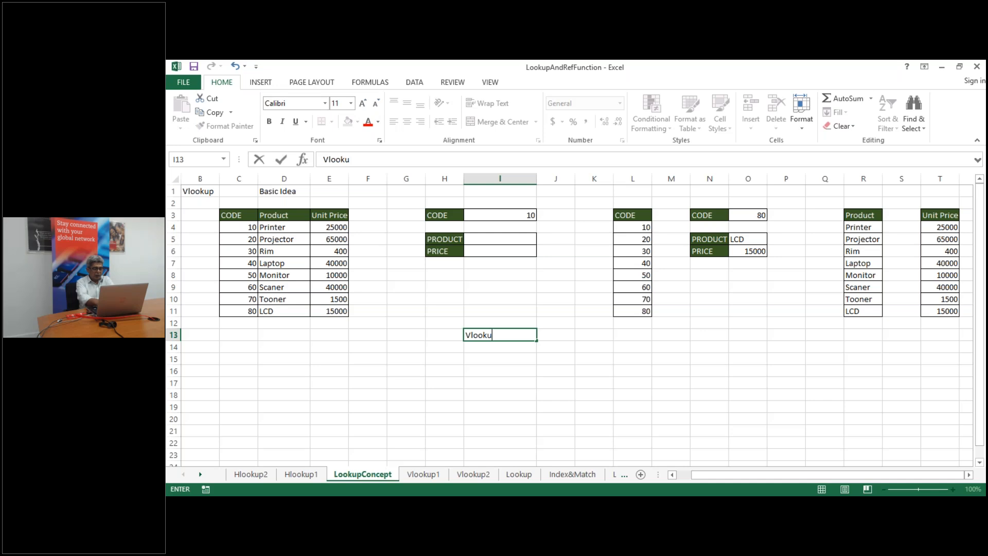
text(p)
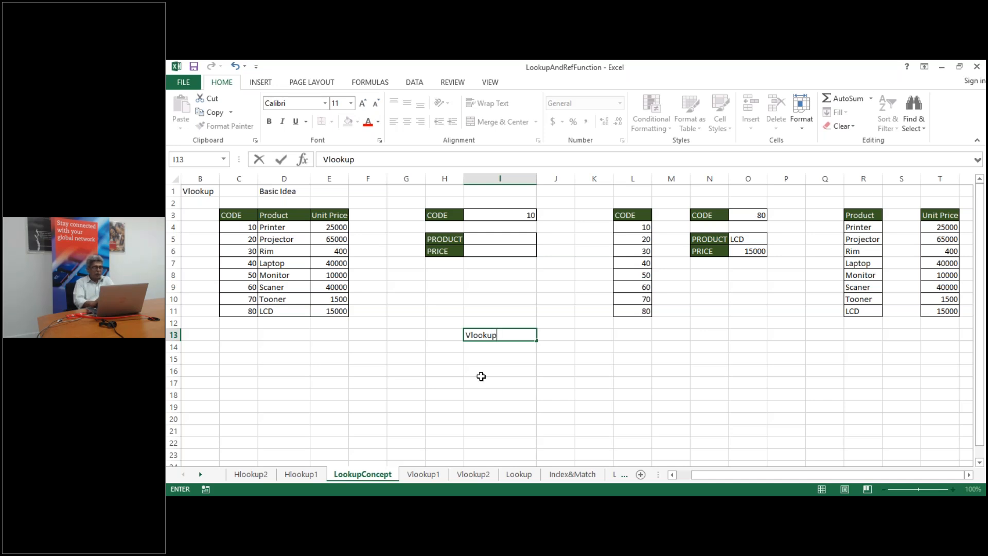
text(()
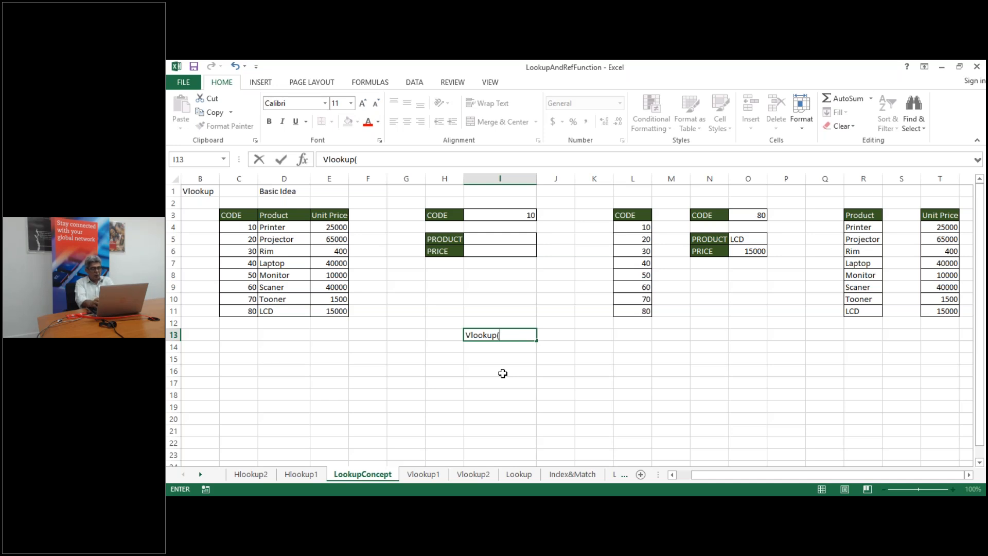
text(FindWhat,)
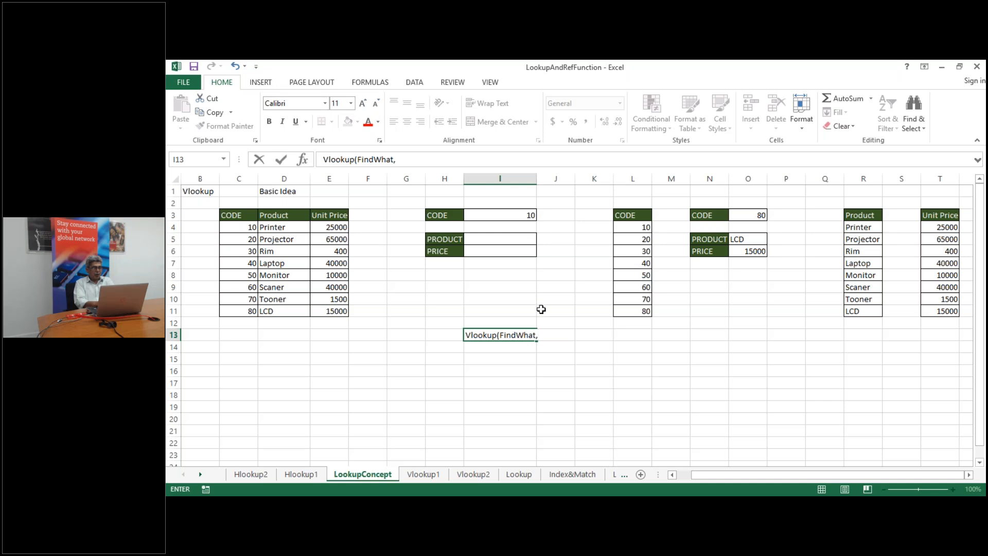
text(Fro)
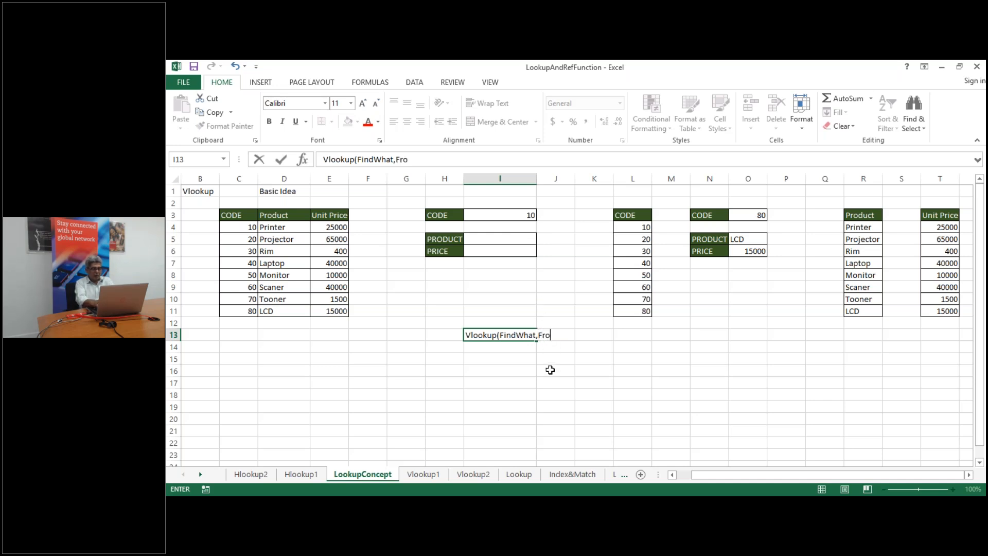
text(mWhere,)
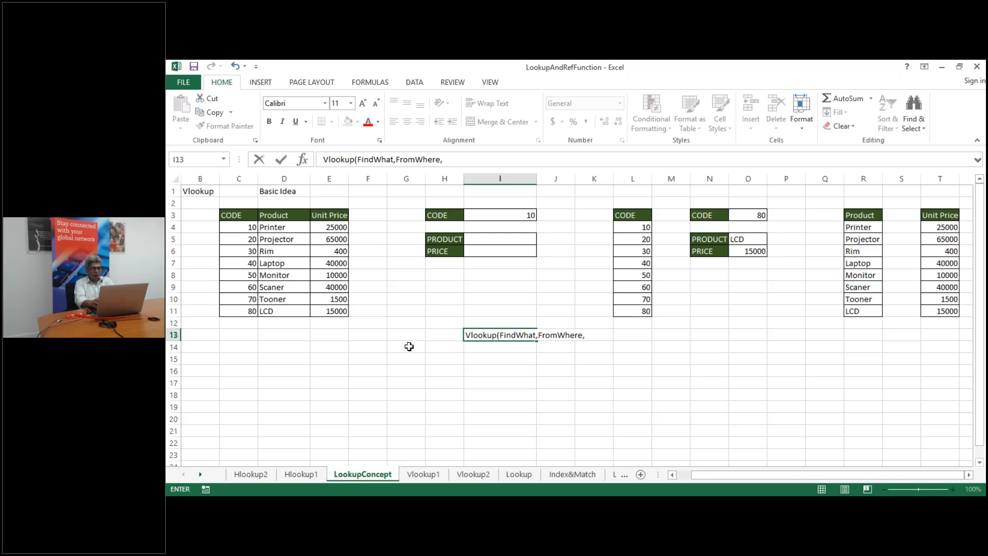
text(FromWhic)
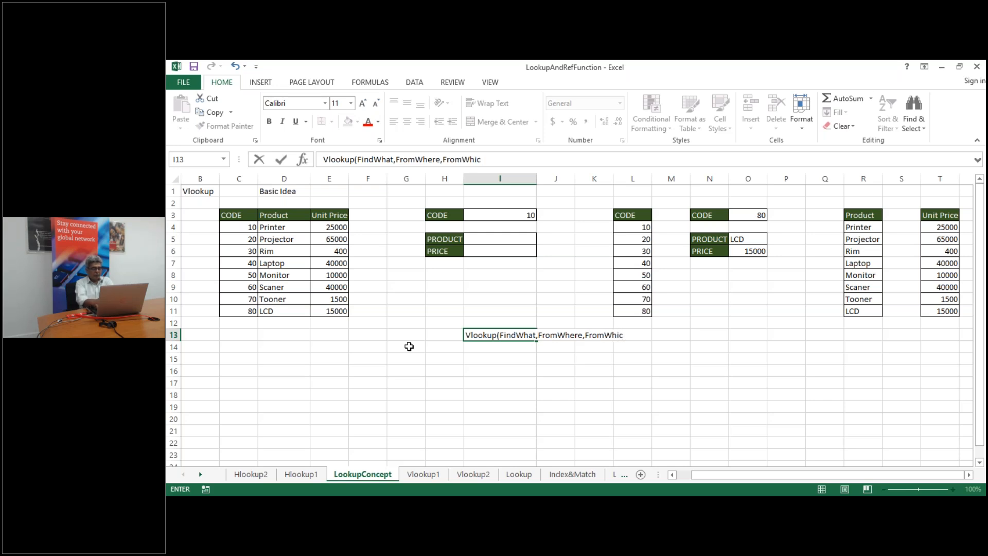
text(hColumnD)
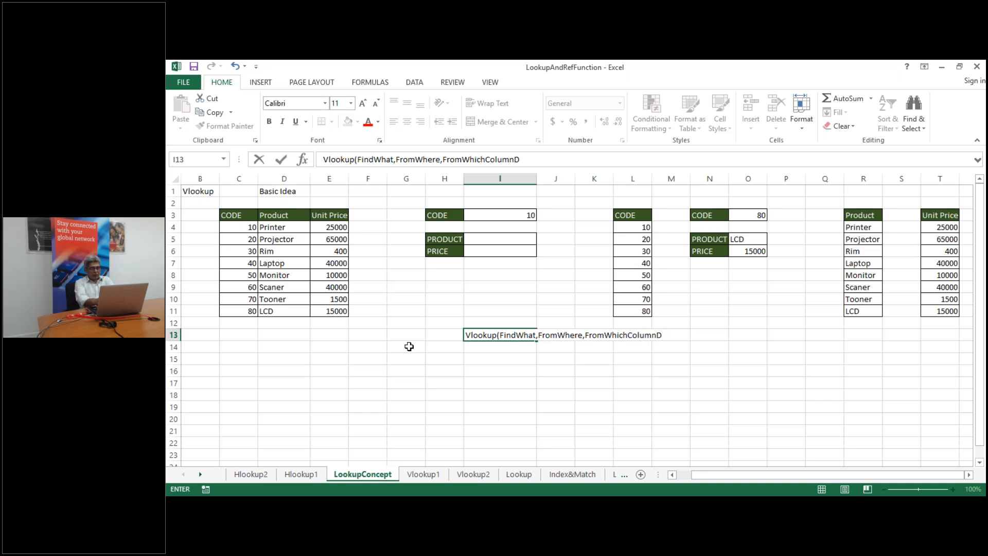
text(ataShouldRetur)
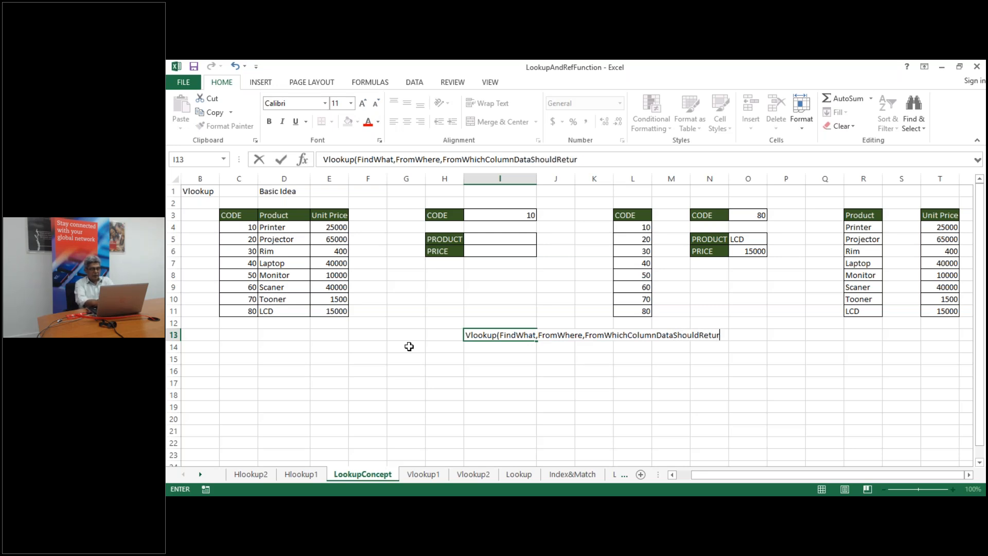
text(n))
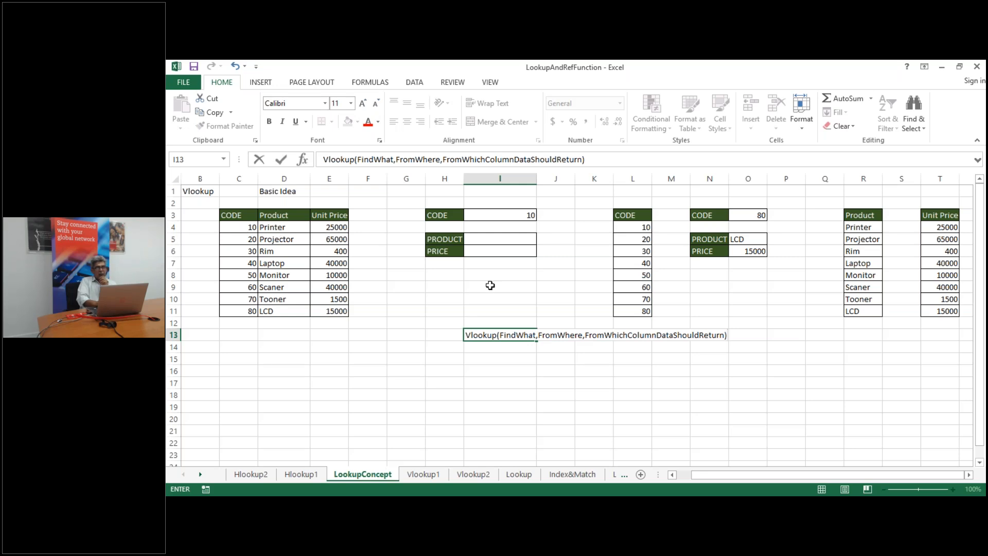
Enter =Vlookup(I3,C4:E11,2) in I5 so PRODUCT returns Printer
click(503, 237)
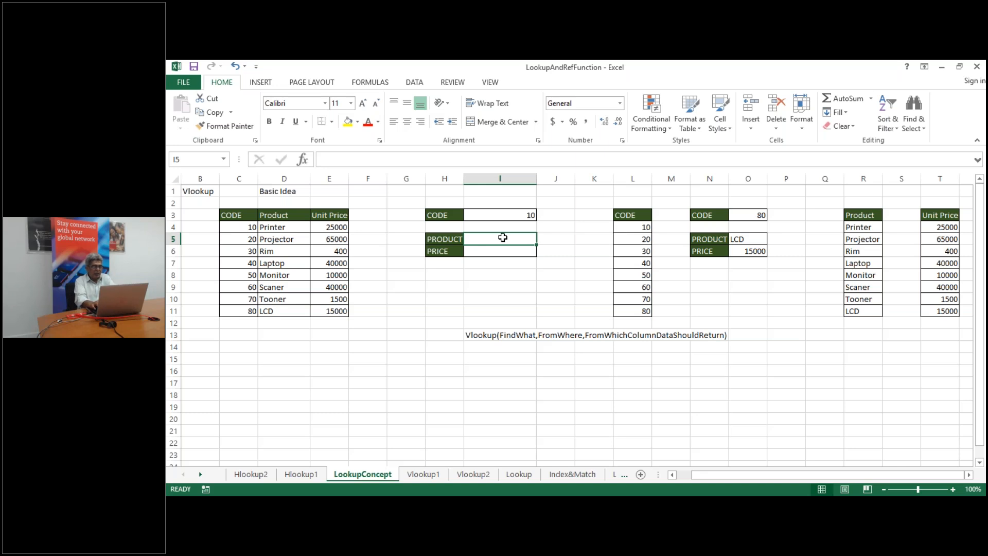
text(=V)
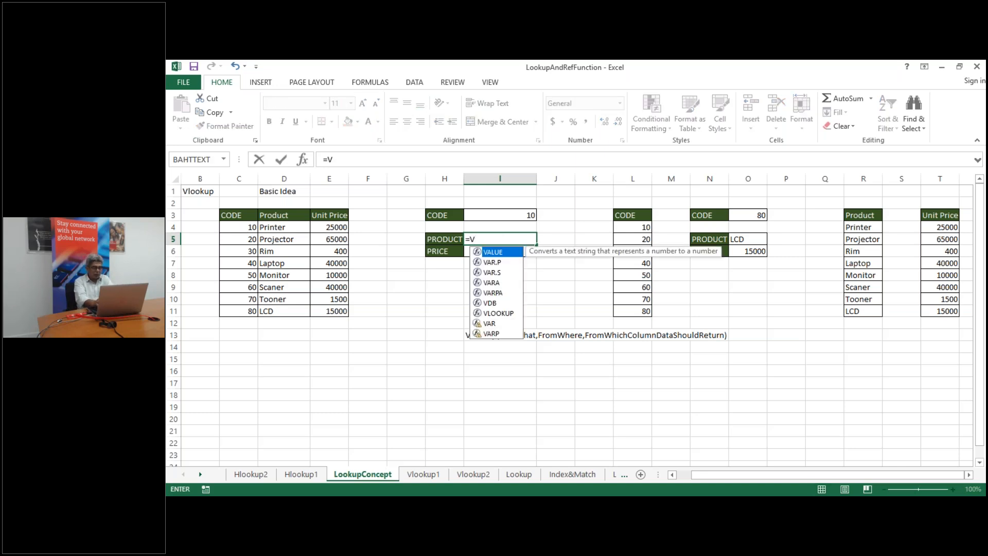
text(looku)
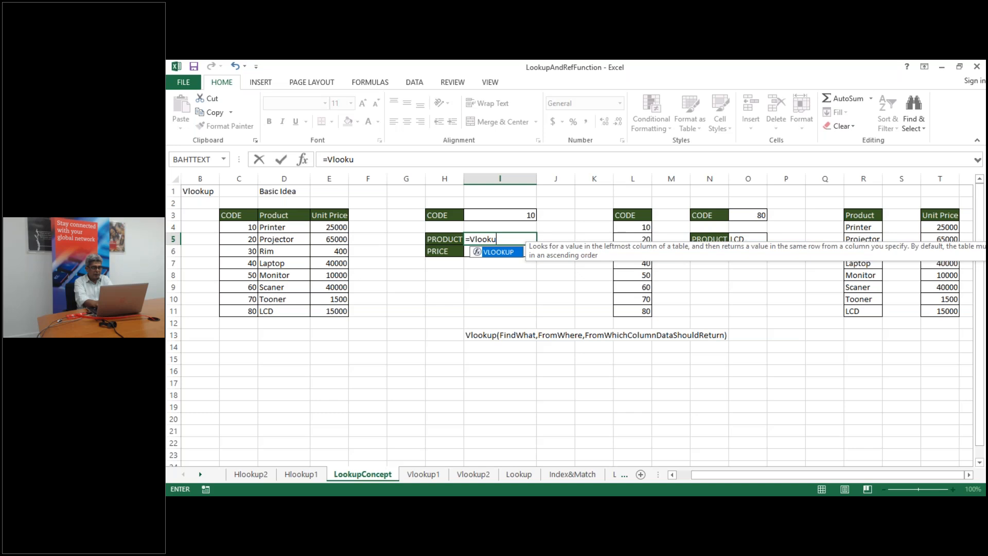
text(p)
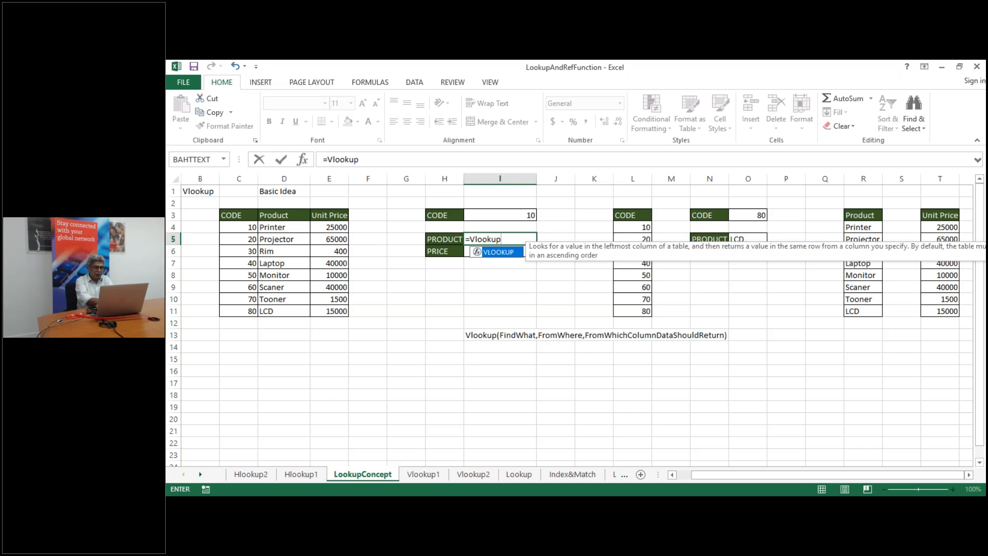
text(()
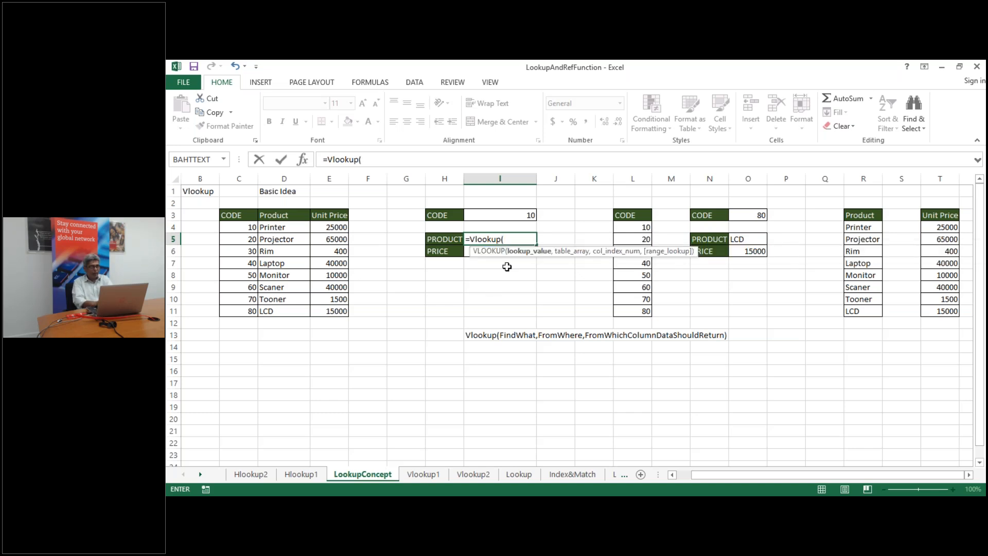
click(520, 216)
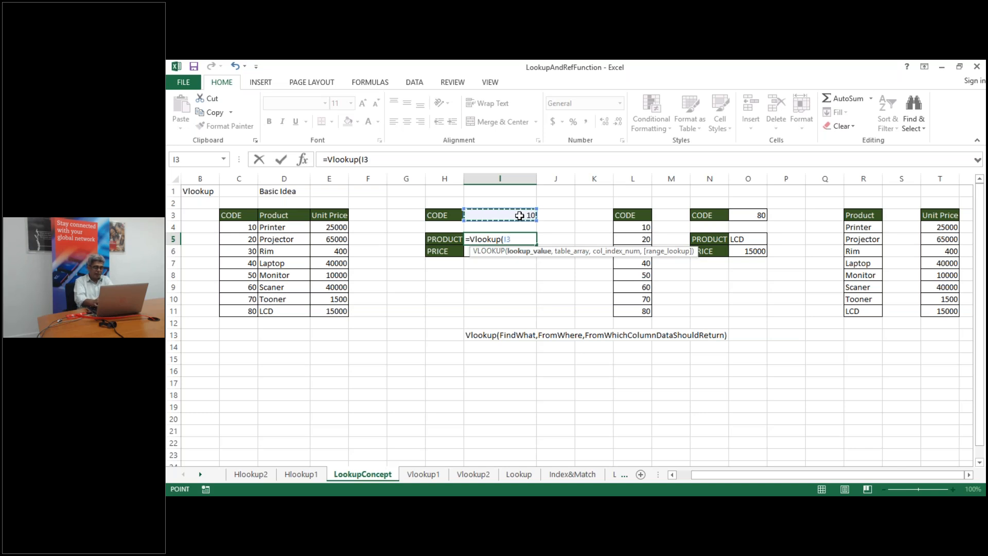
text(,)
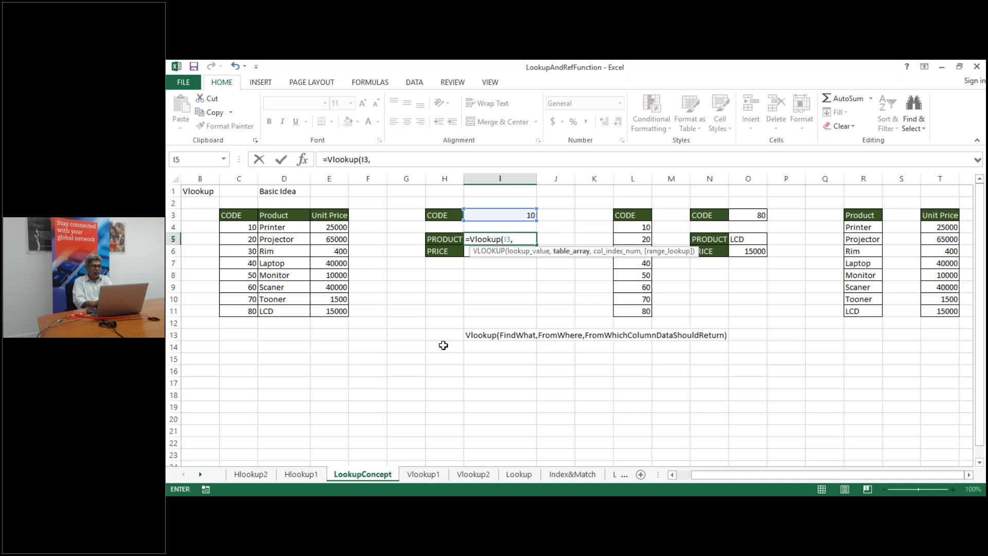
click(236, 227)
key(ctrl+shift+Right)
key(ctrl+shift+Down)
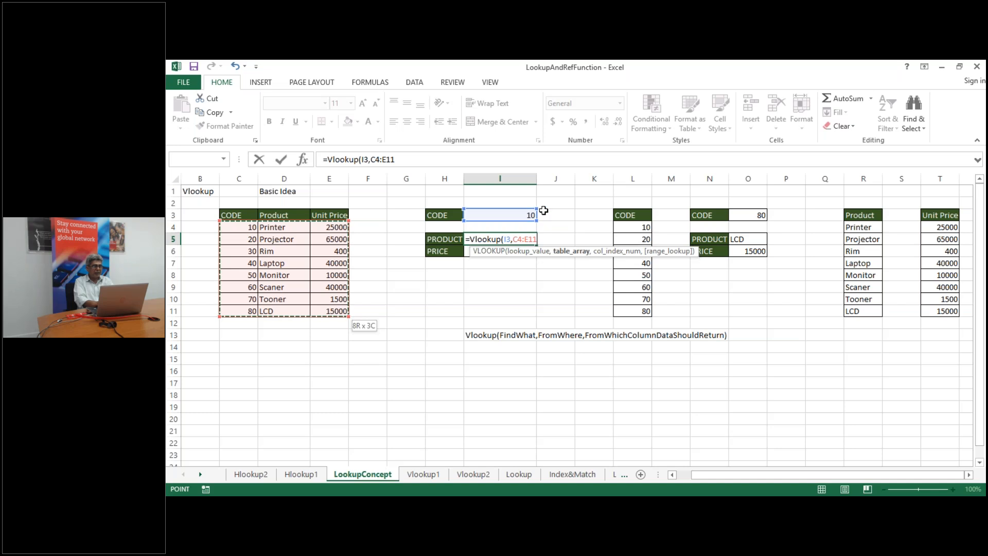
text(,)
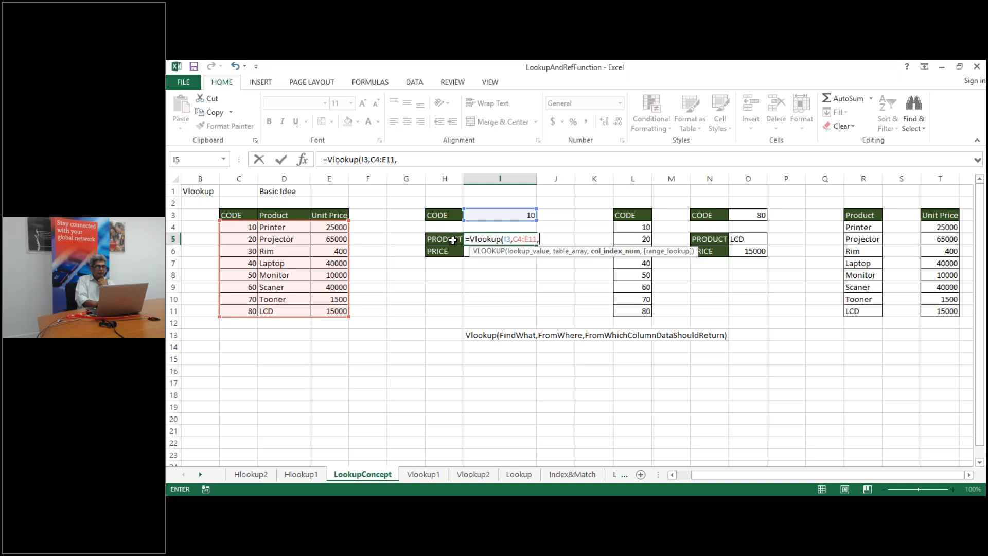
text(2))
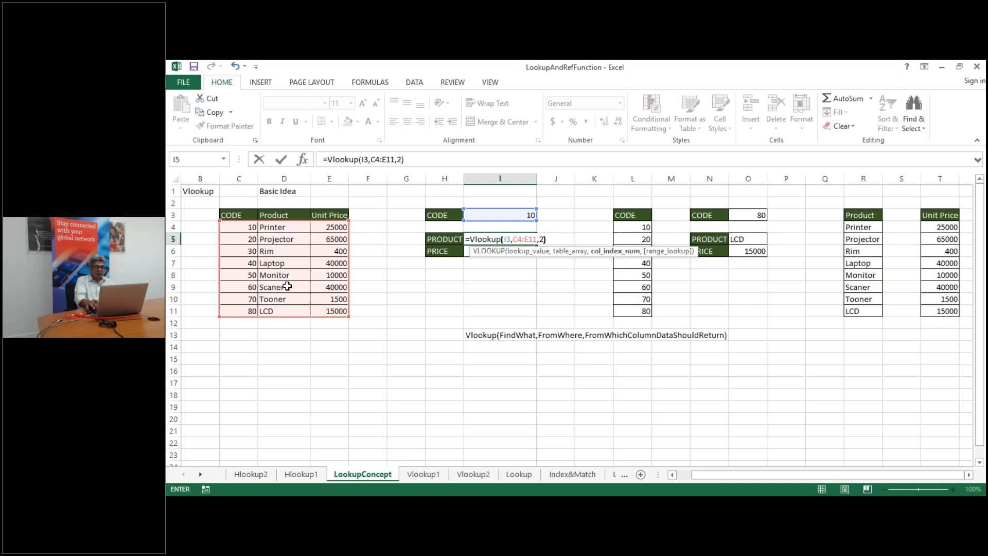
key(Return)
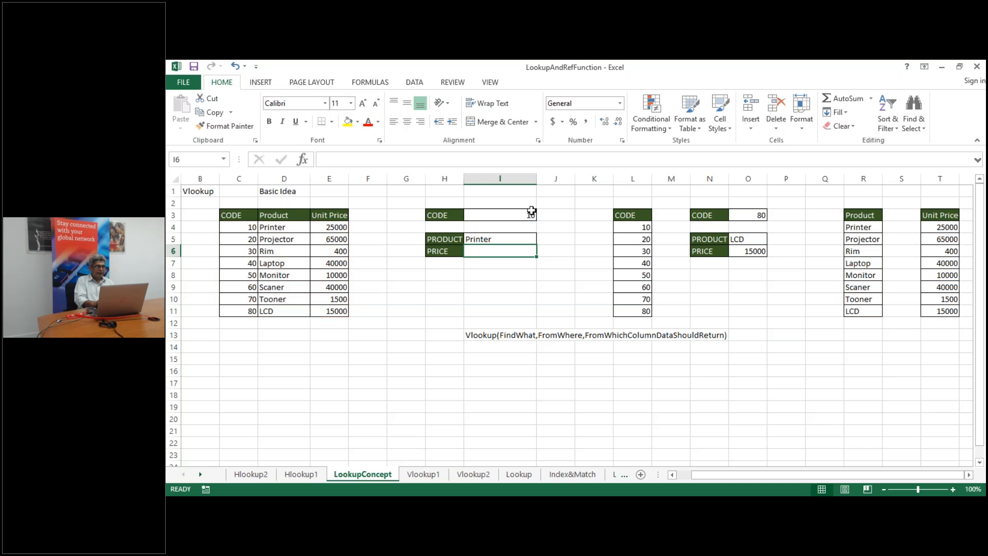
Enter a VLOOKUP of I3 against C4:E11, column 3, in I6 so PRICE returns 25000
click(241, 225)
click(289, 227)
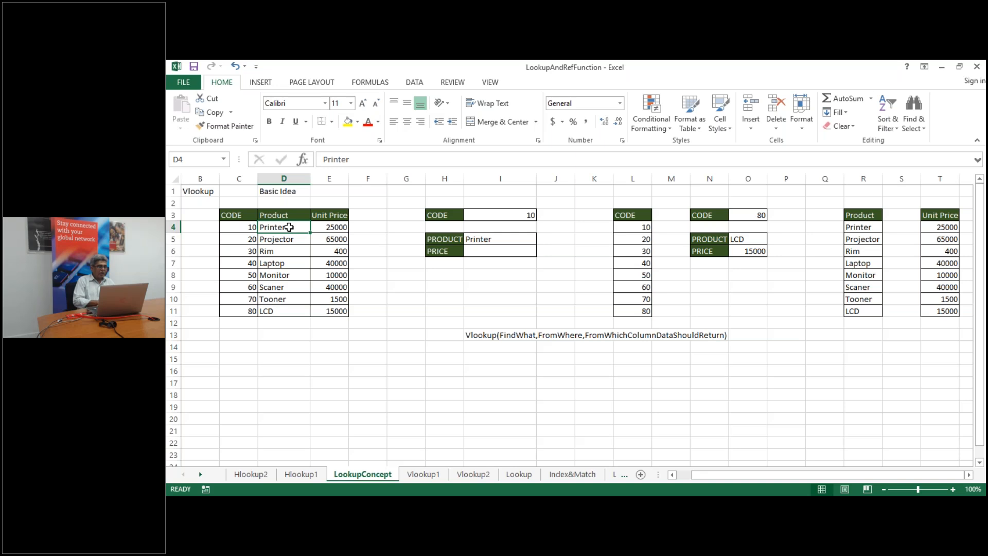
click(497, 253)
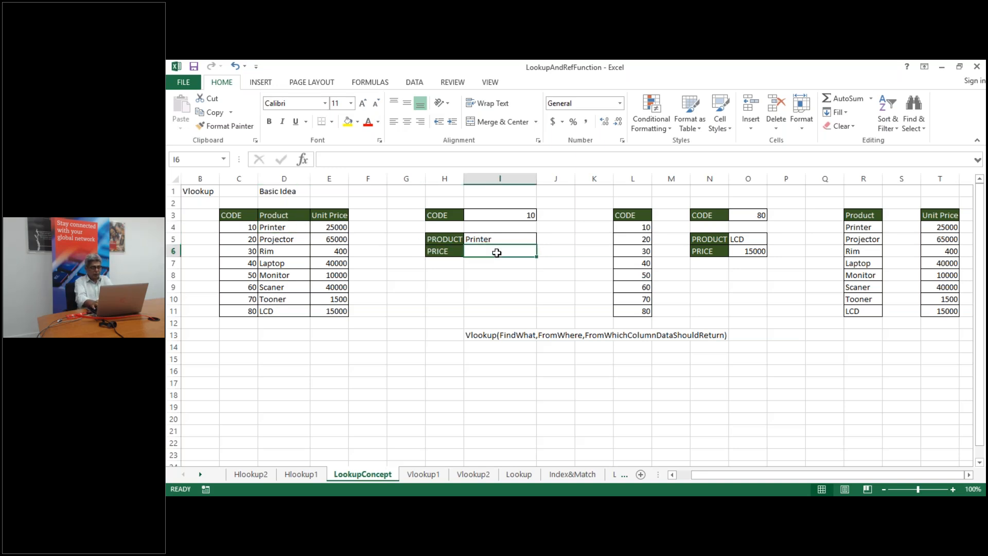
text(=)
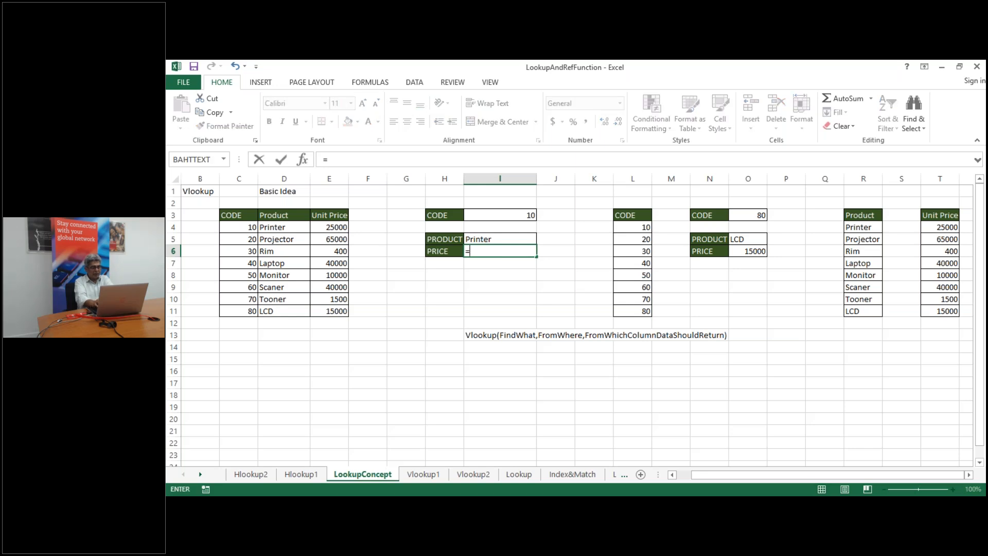
text(v)
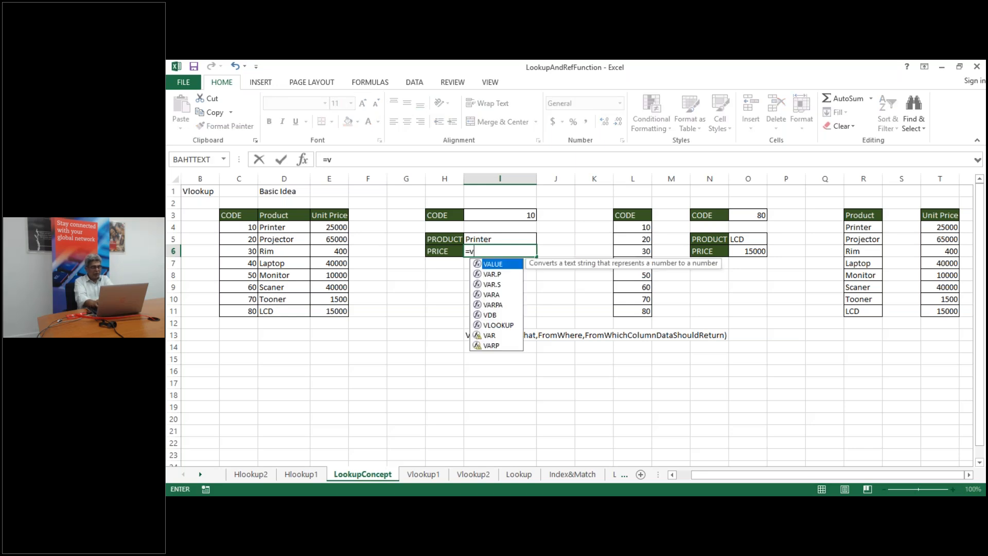
text(looku)
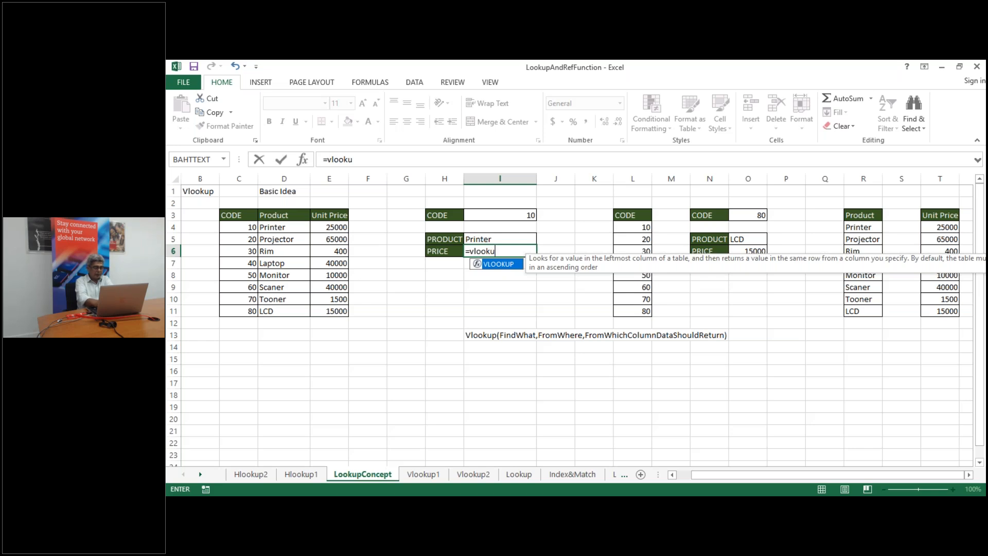
text(p()
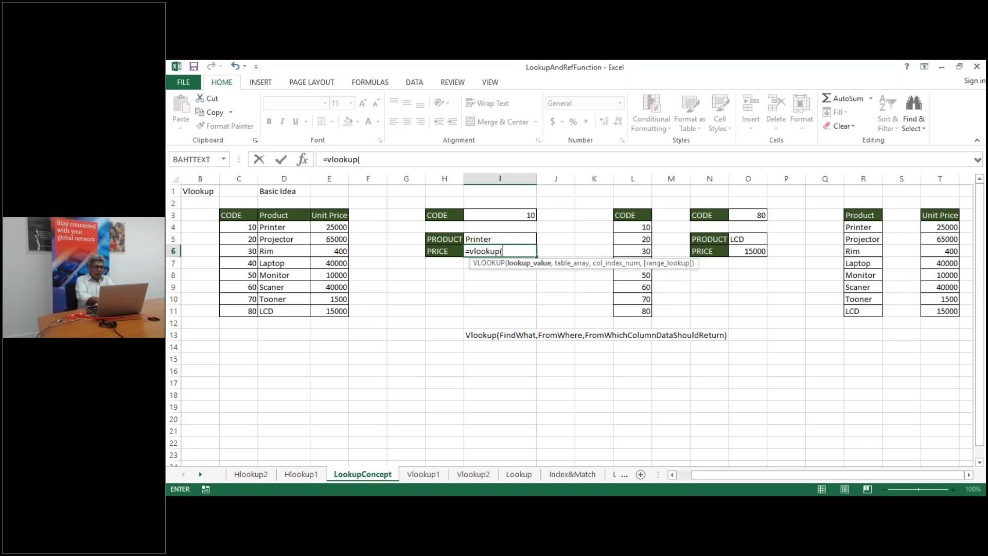
click(510, 214)
text(,)
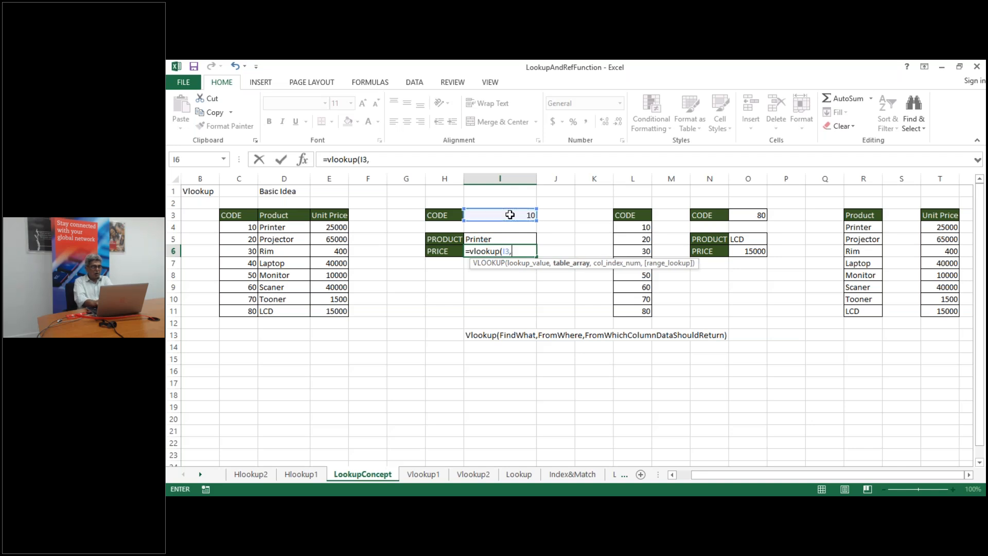
click(242, 228)
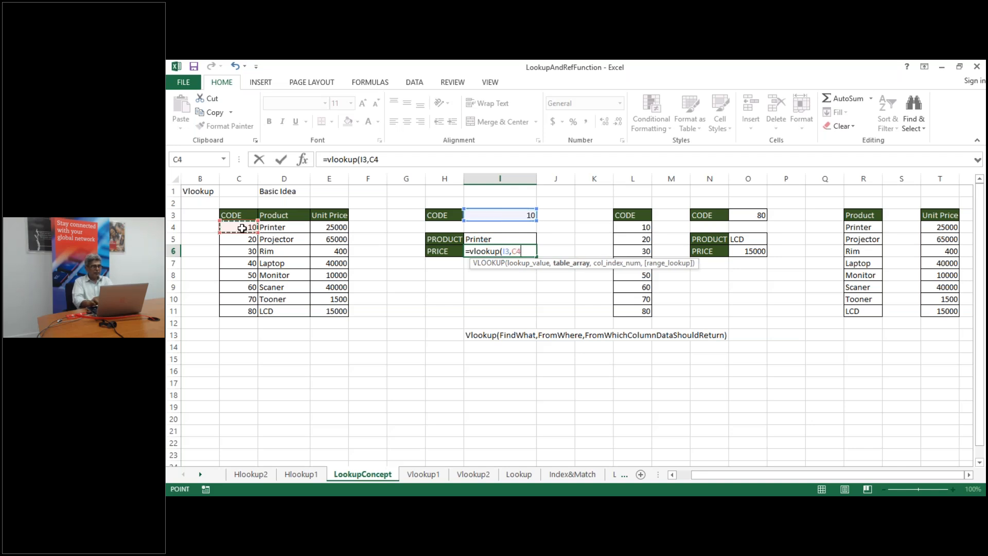
key(ctrl+shift+Right)
key(ctrl+shift+Down)
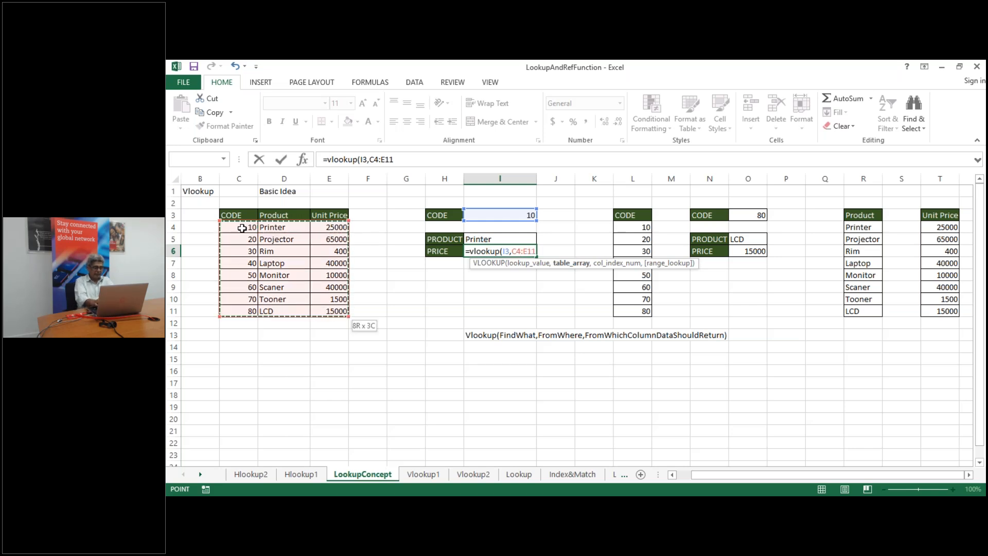
text(,3)
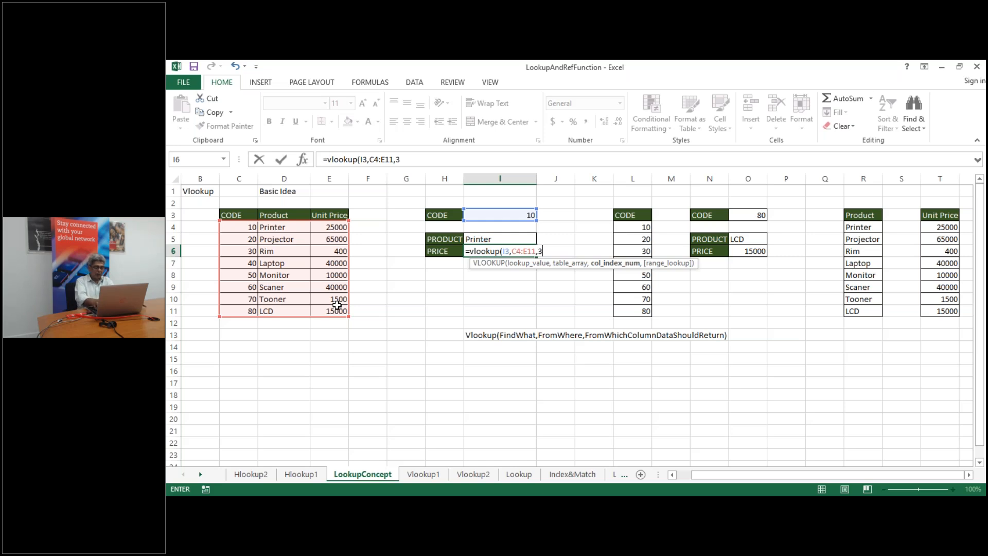
key(Return)
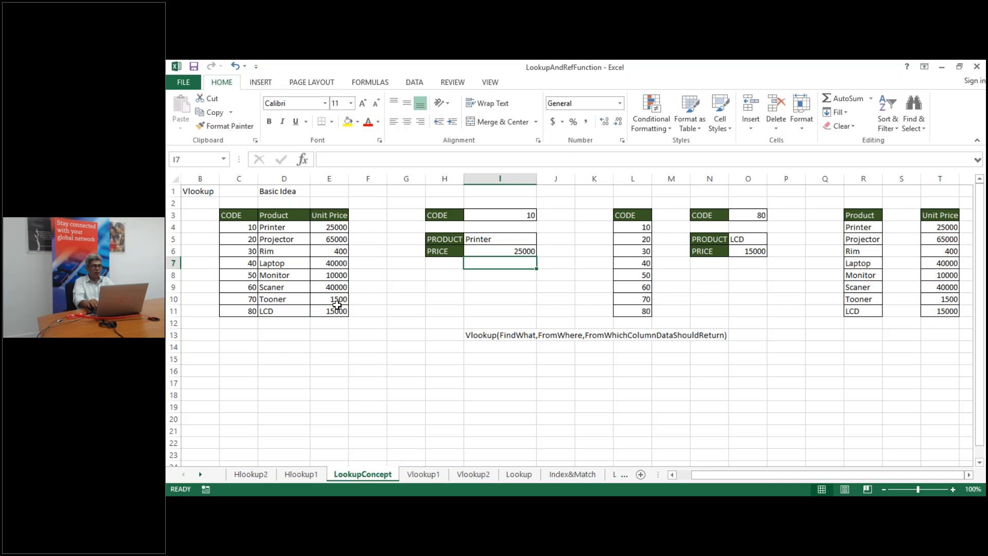
key(Up)
key(Down)
key(Down)
key(Down)
key(Down)
key(Down)
key(Down)
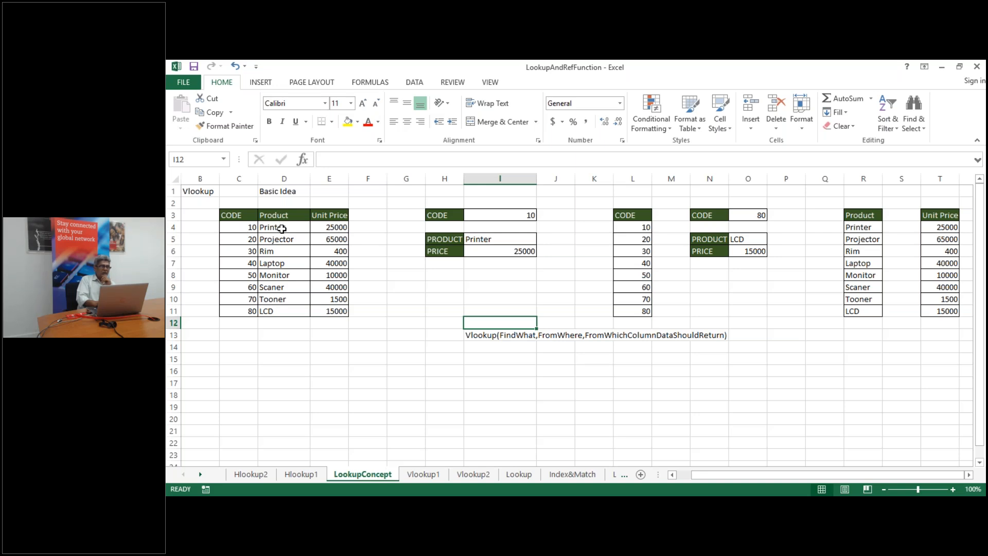
click(282, 229)
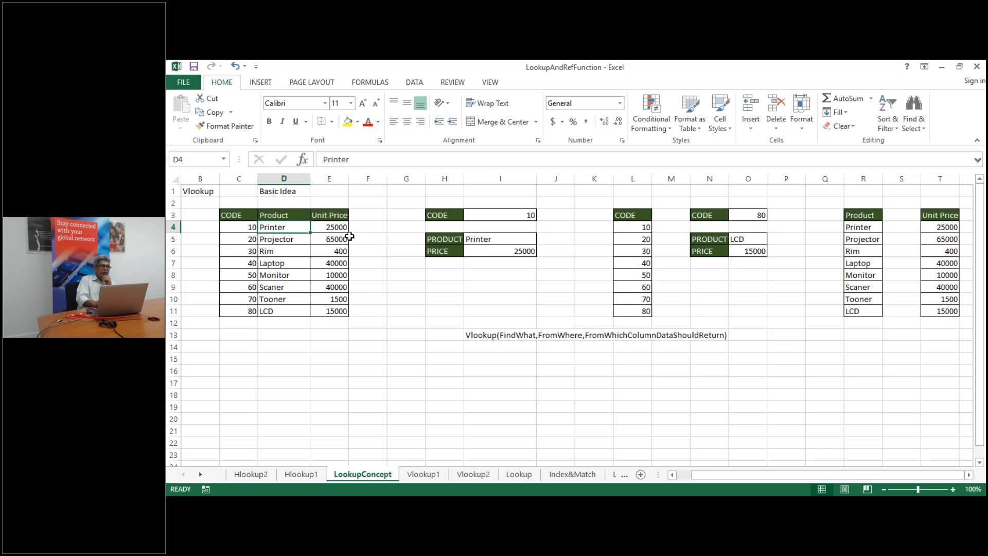
click(330, 227)
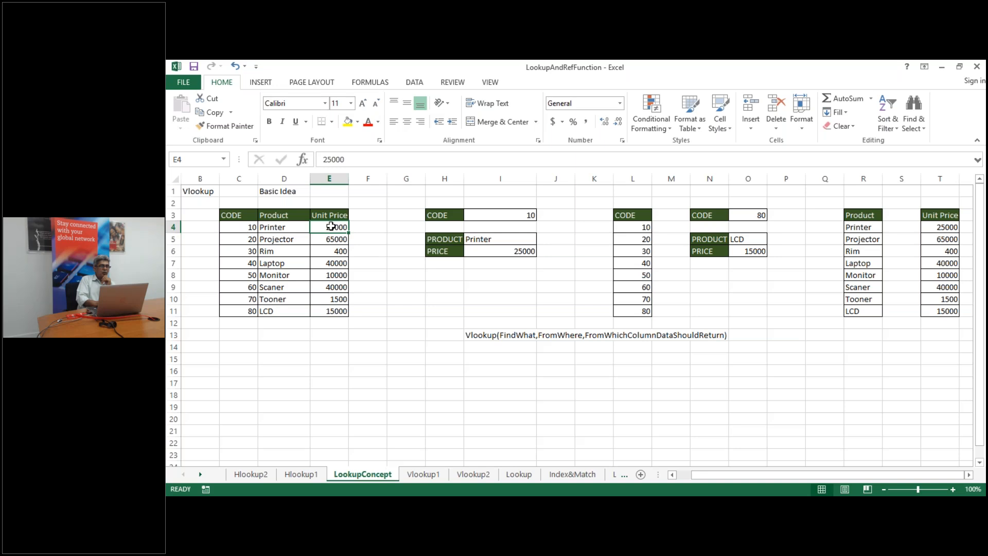
double_click(517, 242)
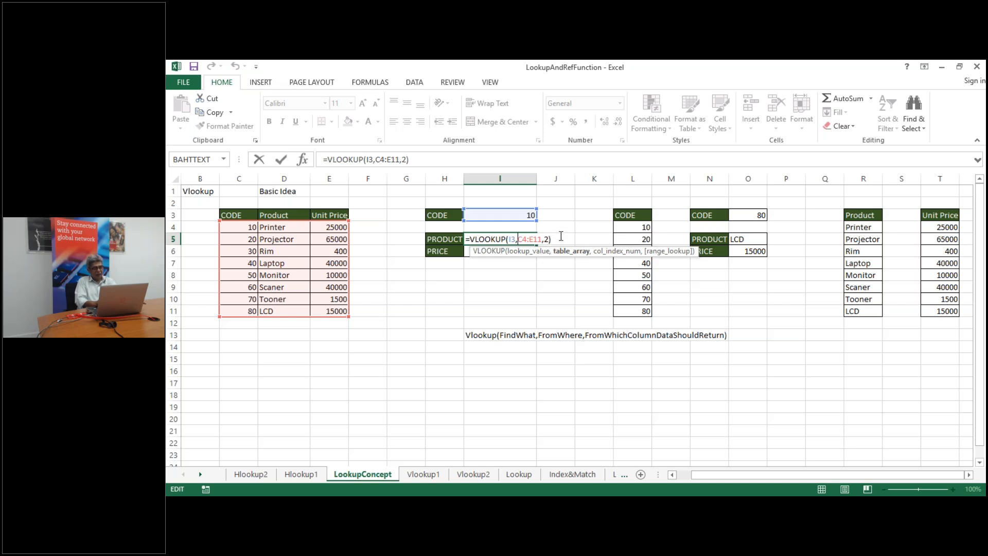
key(ctrl+Return)
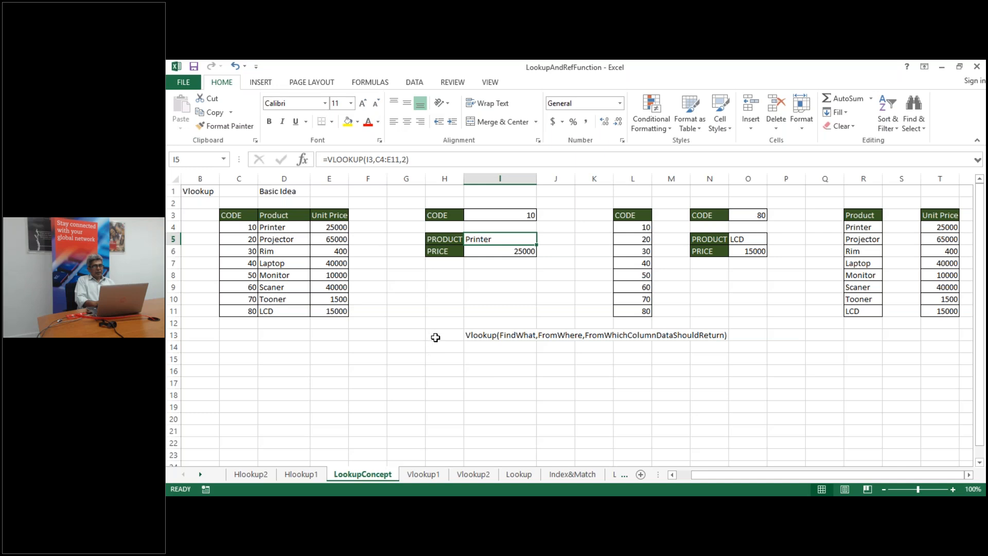
click(439, 339)
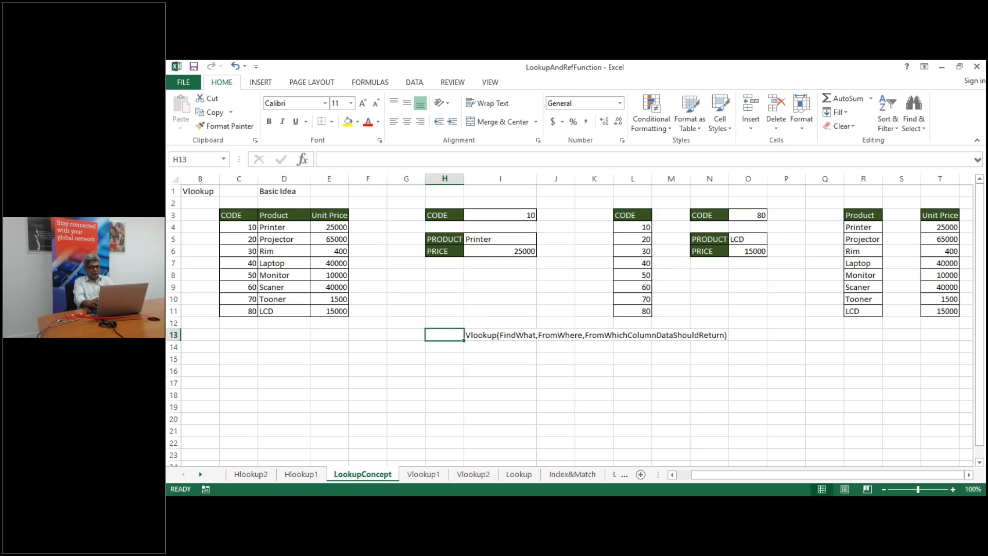
key(Down)
key(Down)
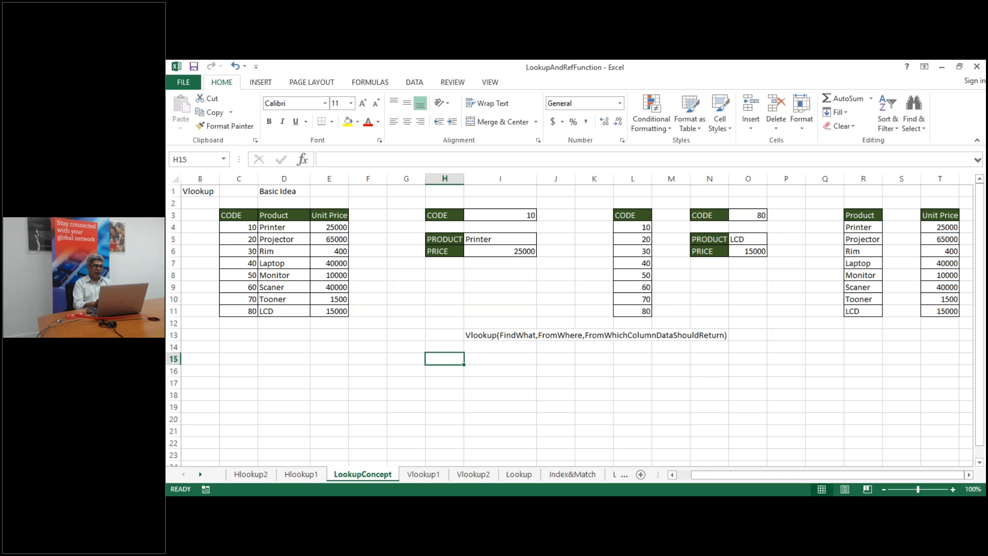
Change the lookup code in I3 to 15 and check the VLOOKUP results
click(517, 217)
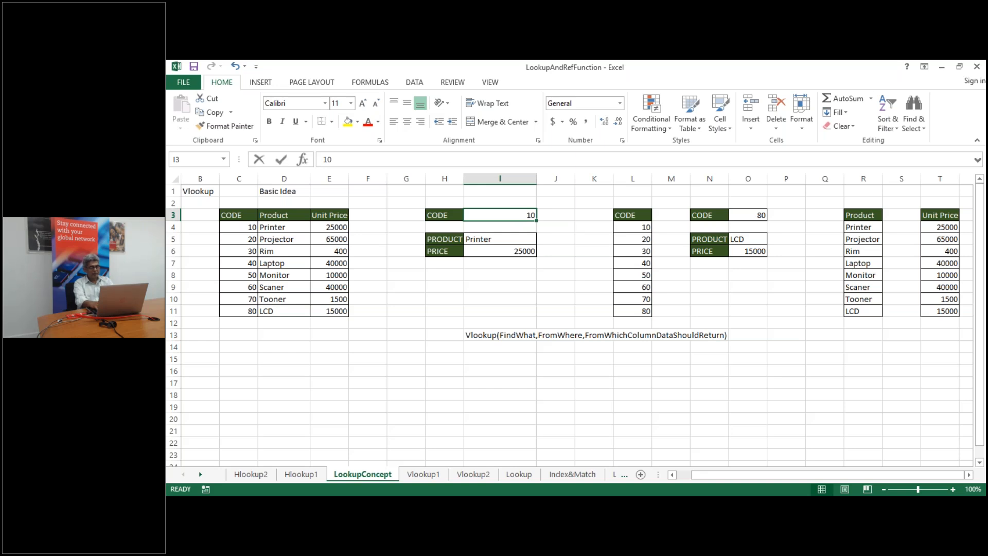
text(15)
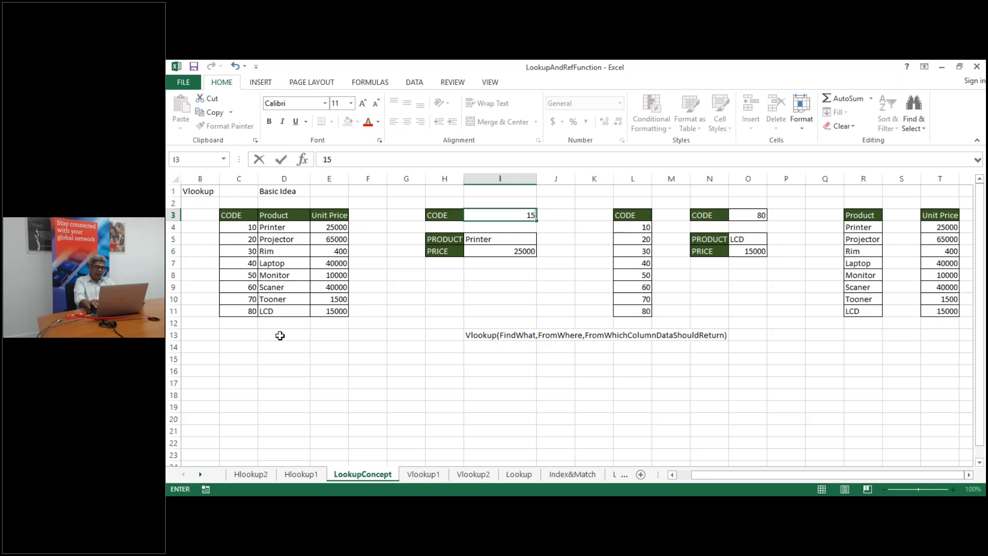
key(Return)
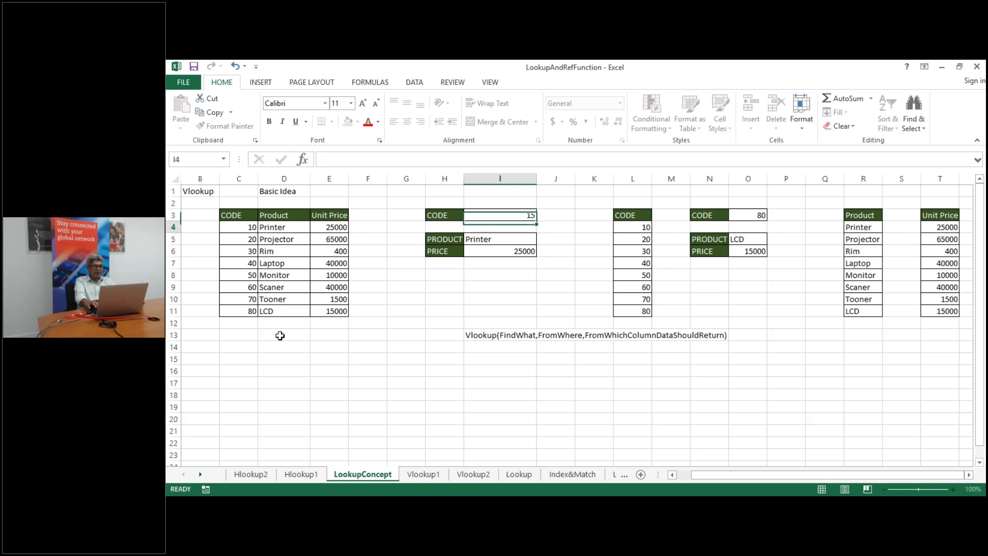
key(Up)
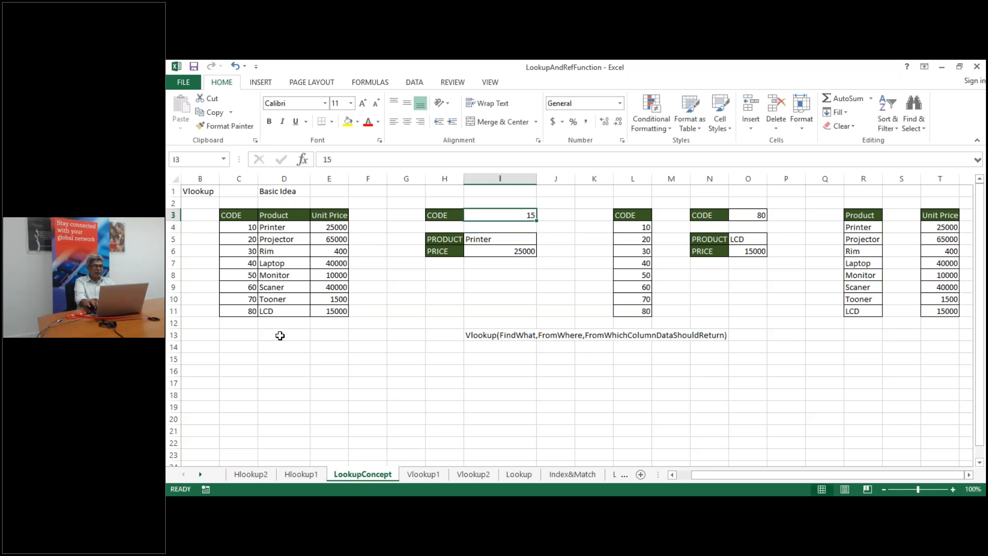
key(Down)
key(Down)
key(Up)
key(Up)
Try codes 20 (Projector) and 45 (Laptop, 40000) in I3
text(20)
key(Return)
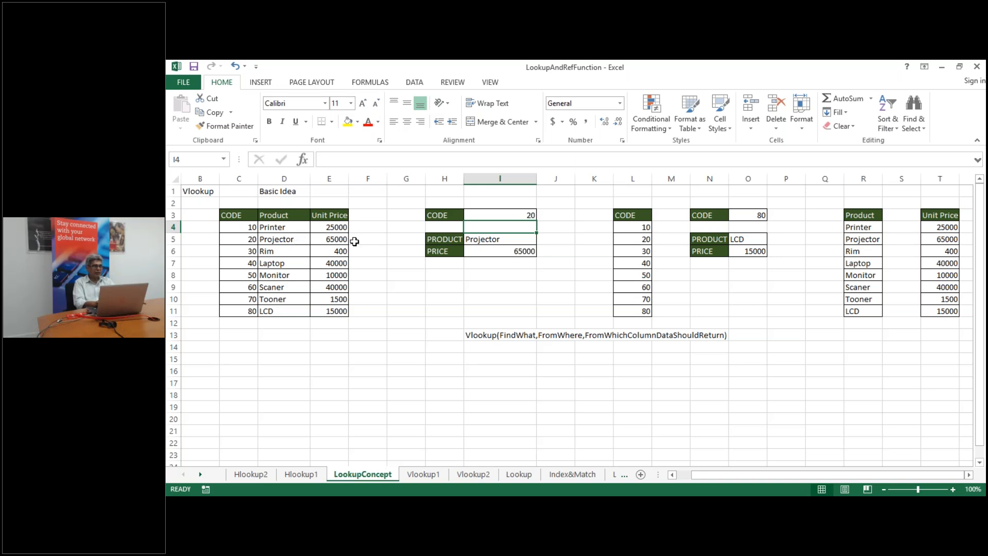
click(509, 215)
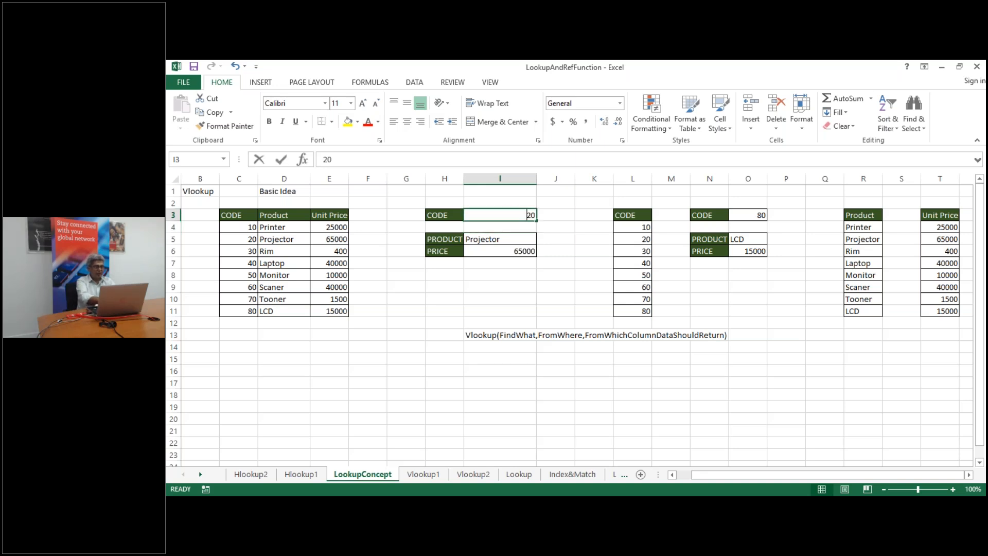
text(45)
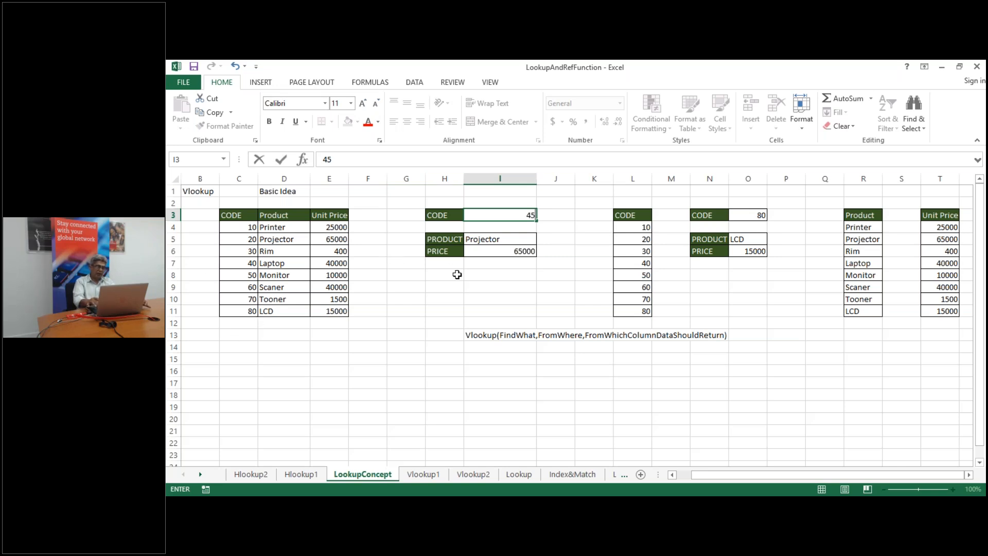
key(Return)
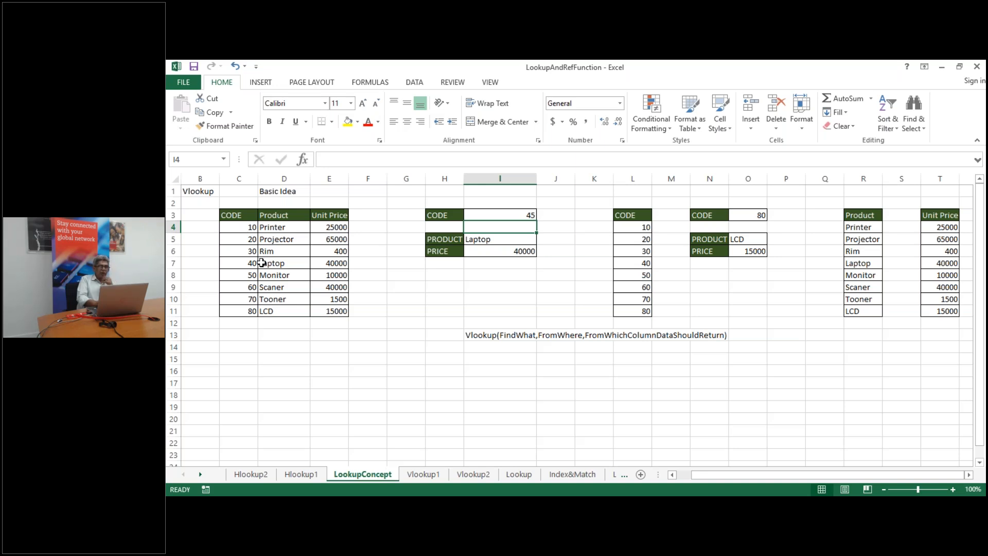
click(485, 359)
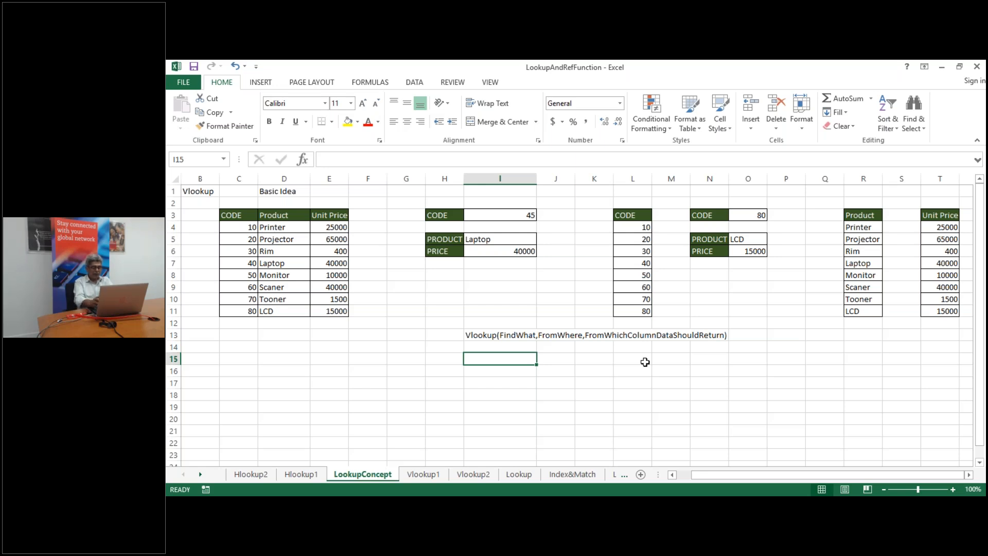
Enter the note Vlookup(FindWhat,FromWhere,ColIndex,SearchMode) in I15, fixing a stray typo
text(V)
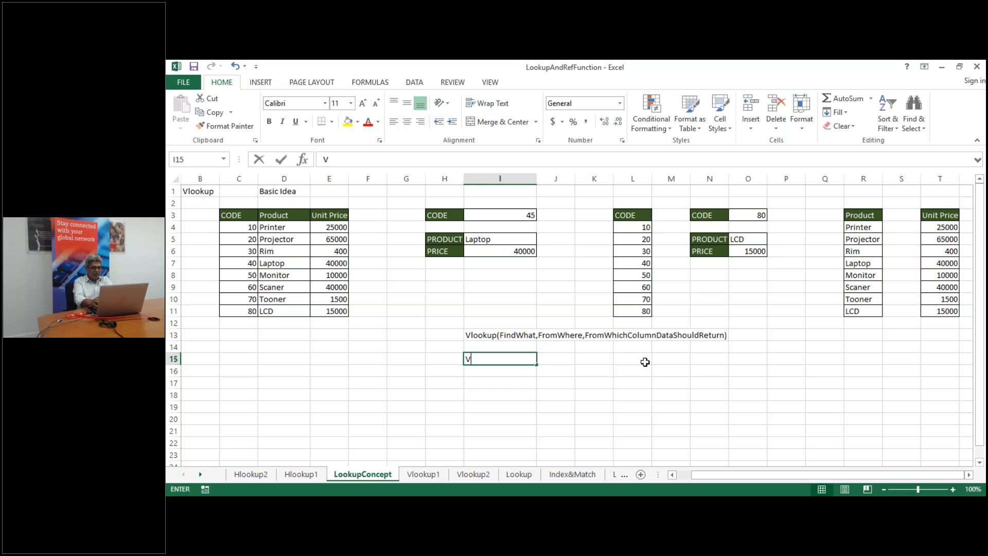
text(look)
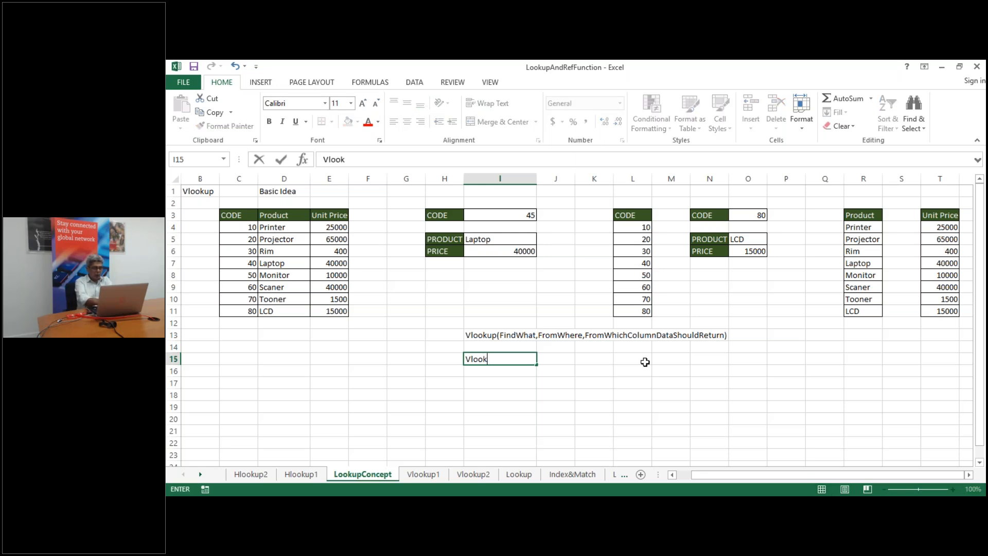
text(up(Fi)
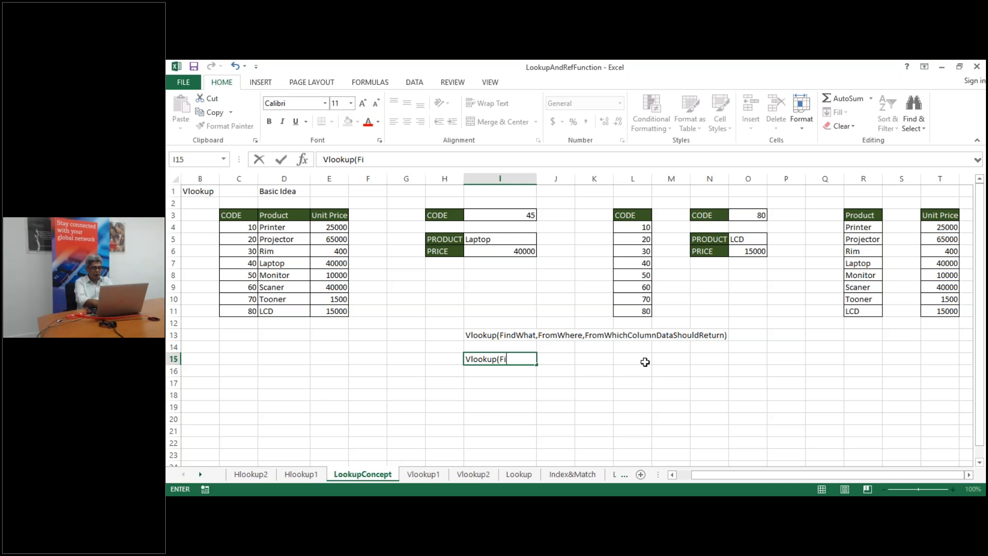
text(ndWhat)
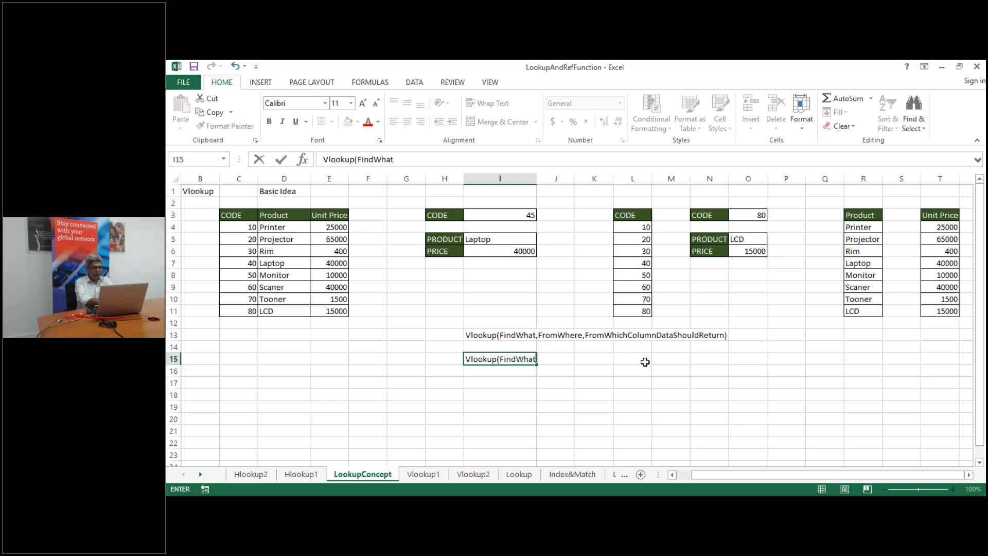
text(,Fro)
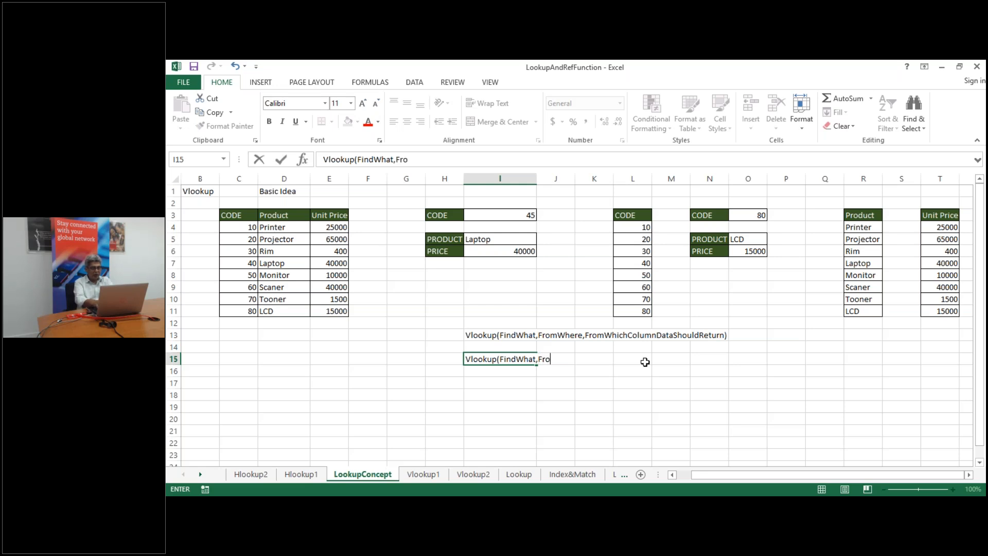
text(mWhere)
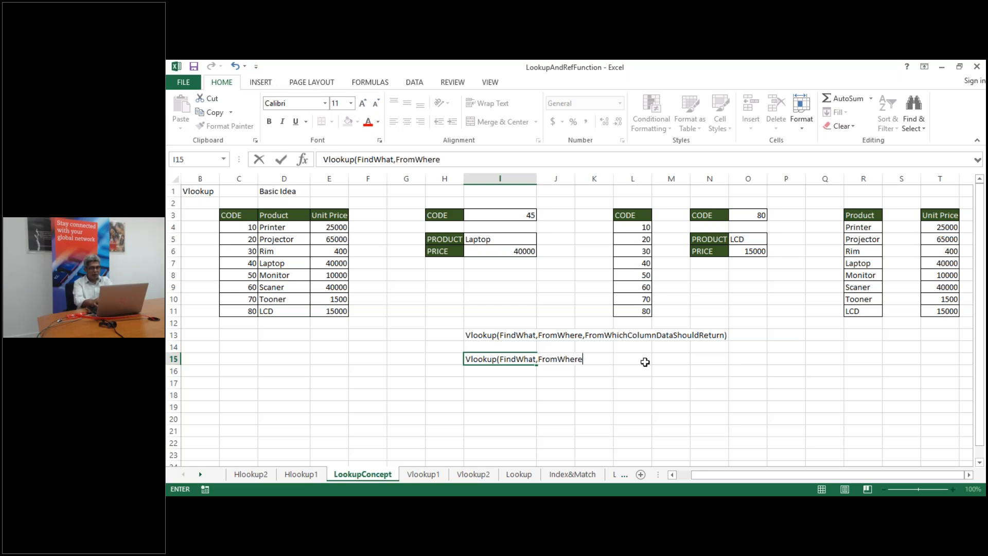
text(,F)
key(BackSpace)
text(Colln)
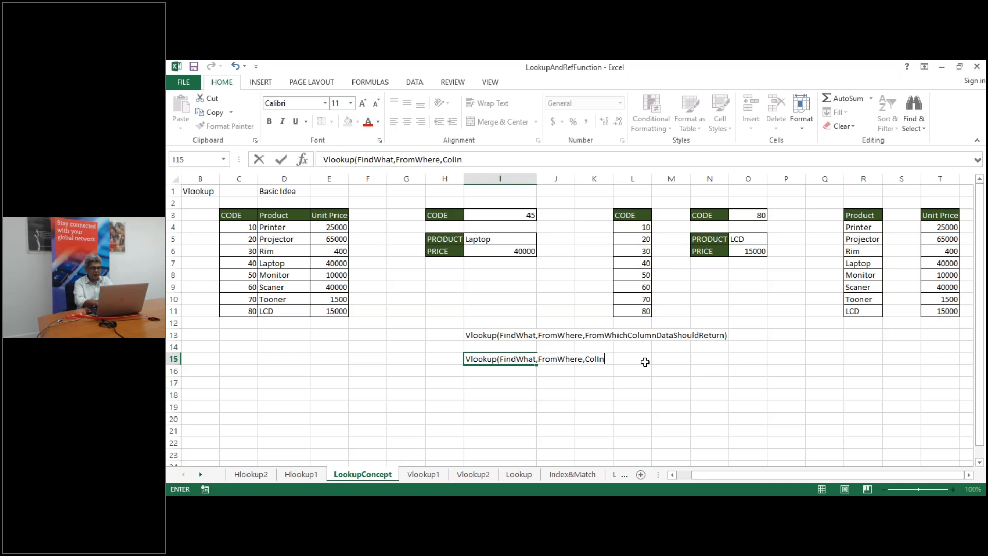
text(dex)
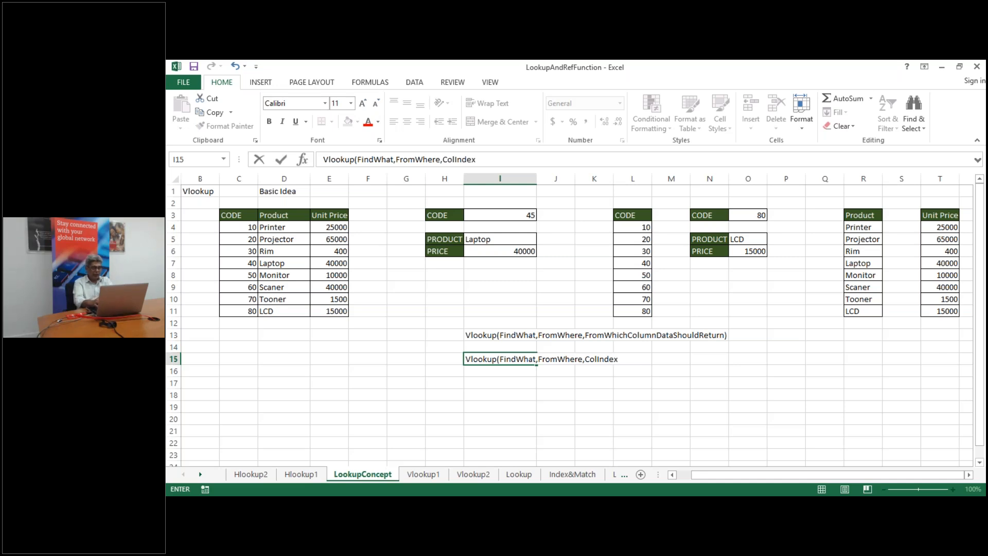
text(,Se)
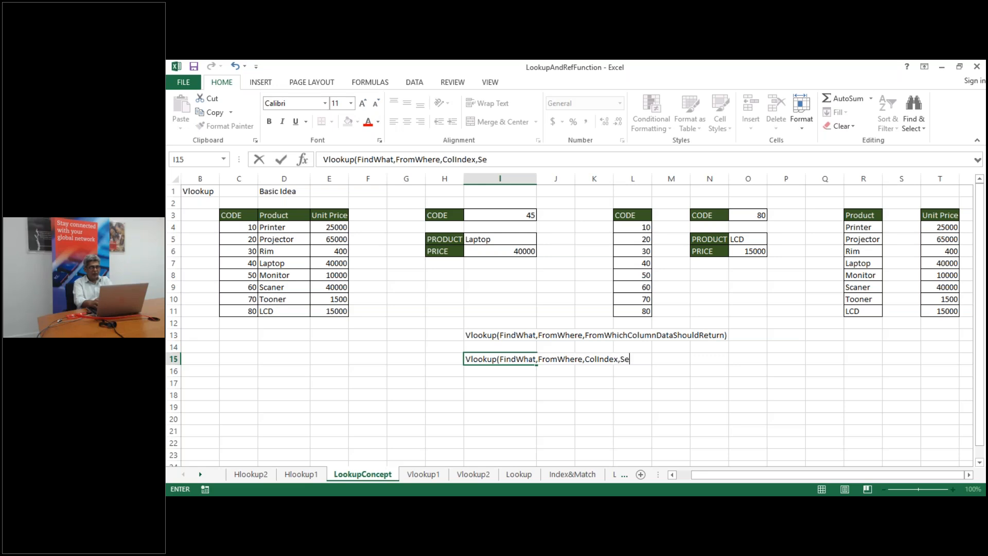
text(archMode)
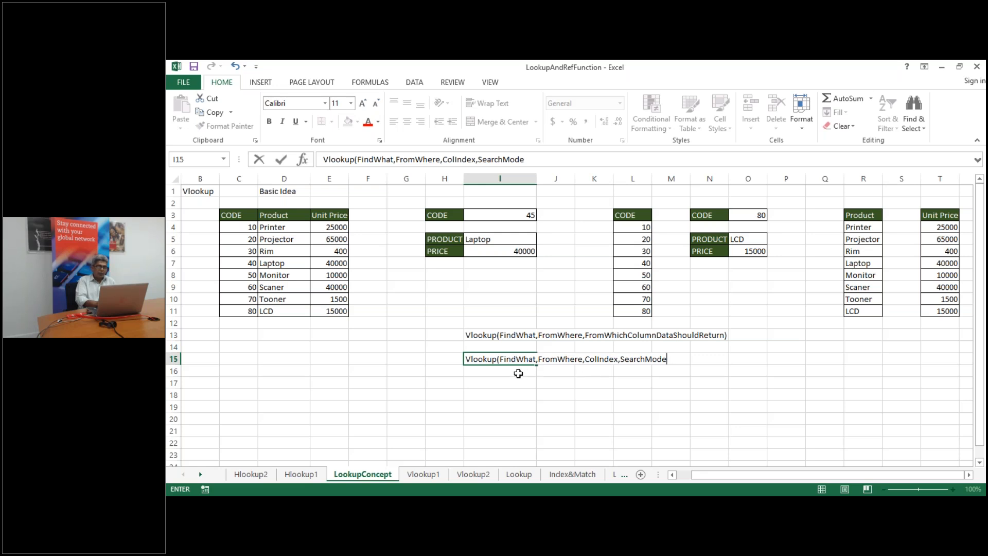
text())
Add a false exact-match argument to I5's Product lookup, giving =VLOOKUP(I3,C4:E11,2,false)
click(514, 239)
double_click(514, 239)
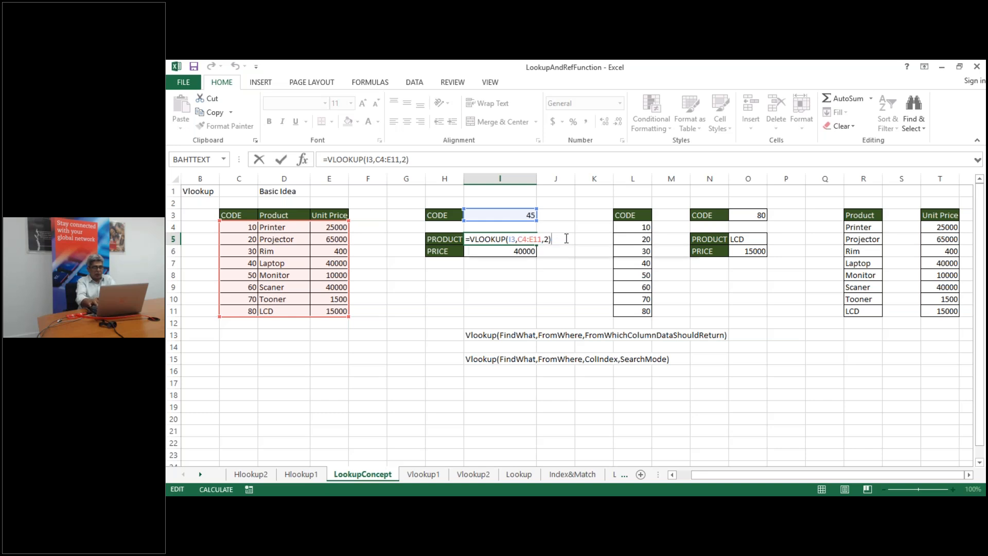
key(BackSpace)
text(,)
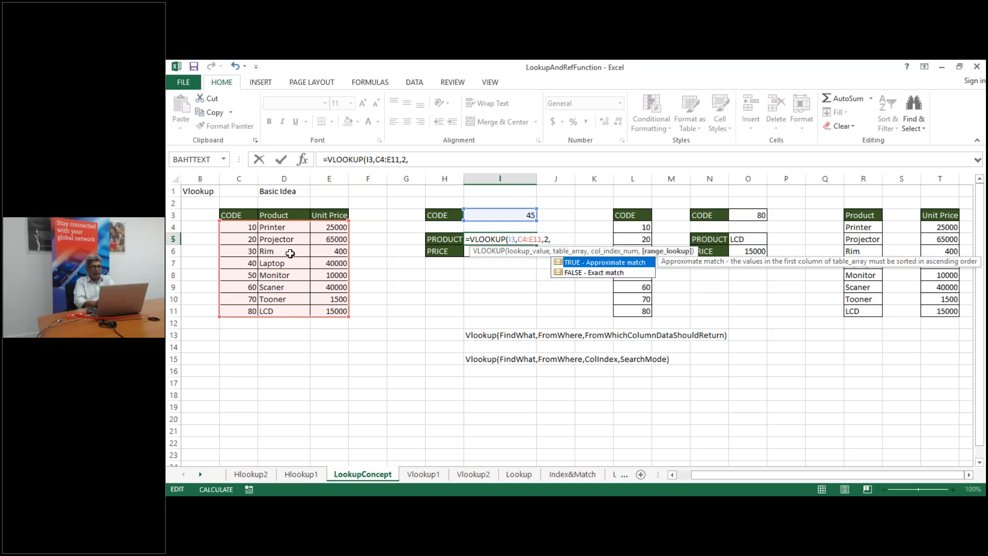
text(false)
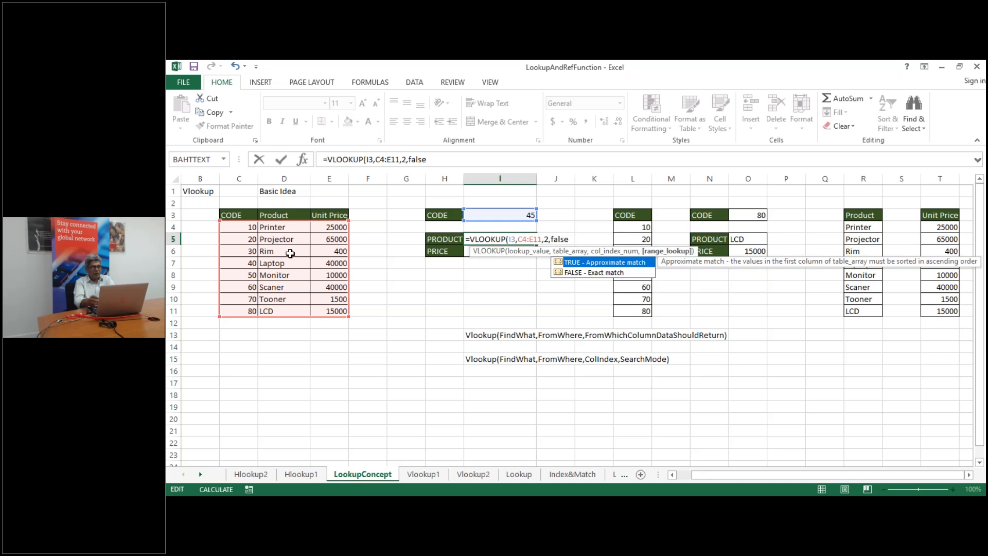
text())
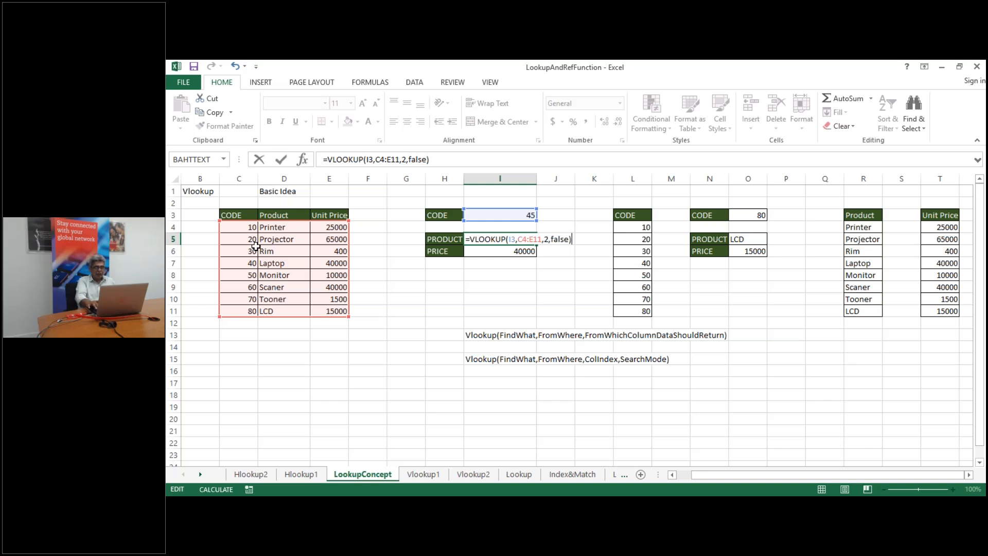
key(Return)
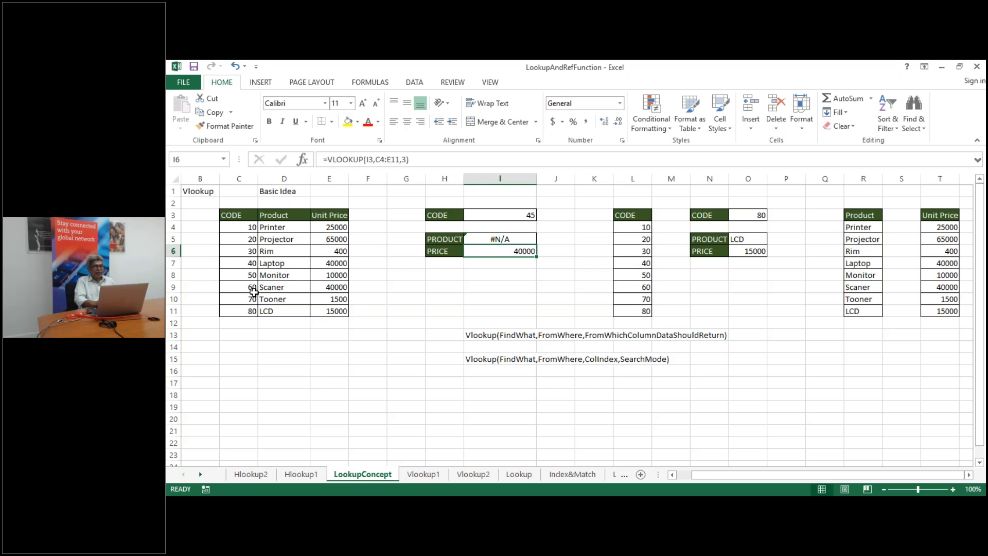
Change I6's Price lookup to =VLOOKUP(I3,C4:E11,3,FALSE) using the FALSE autocomplete option
double_click(496, 252)
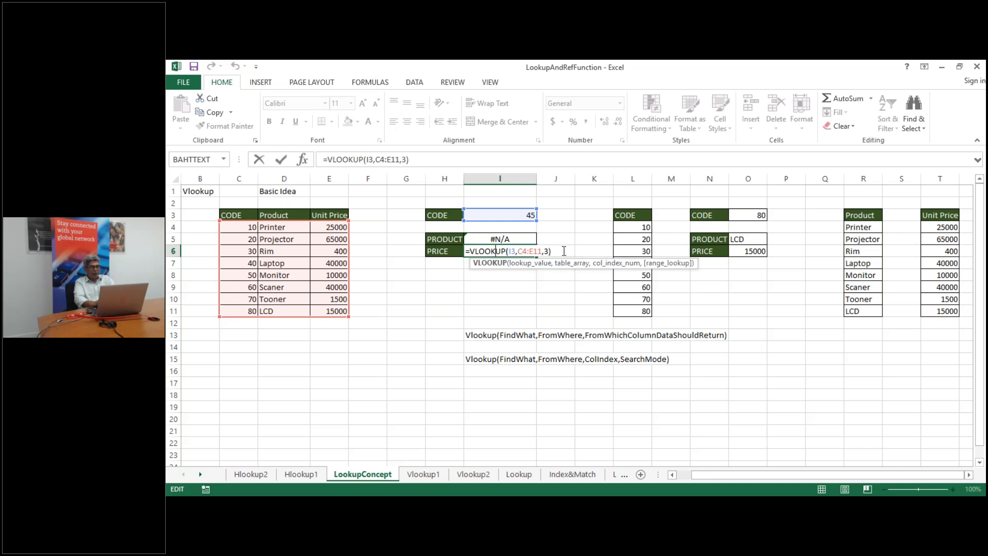
key(Return)
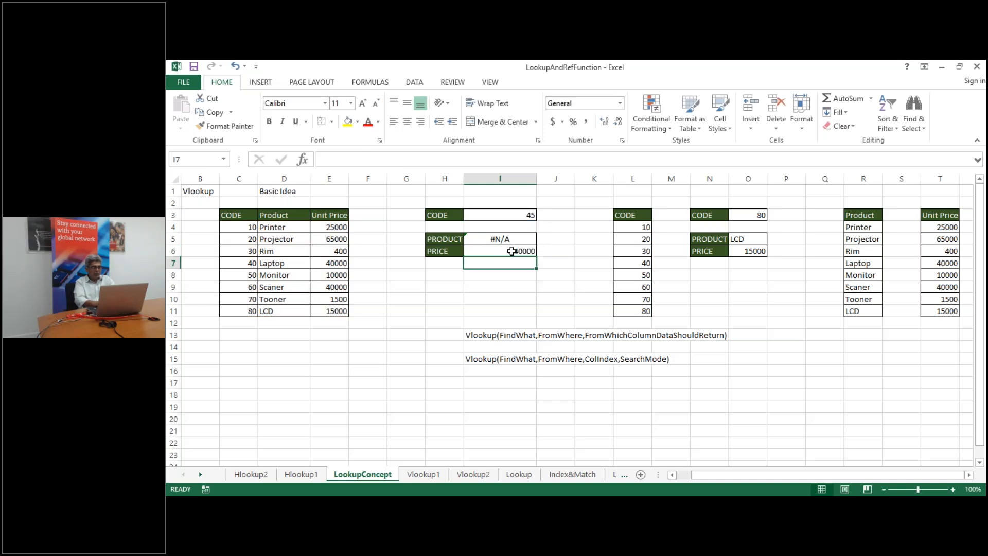
click(512, 251)
double_click(512, 251)
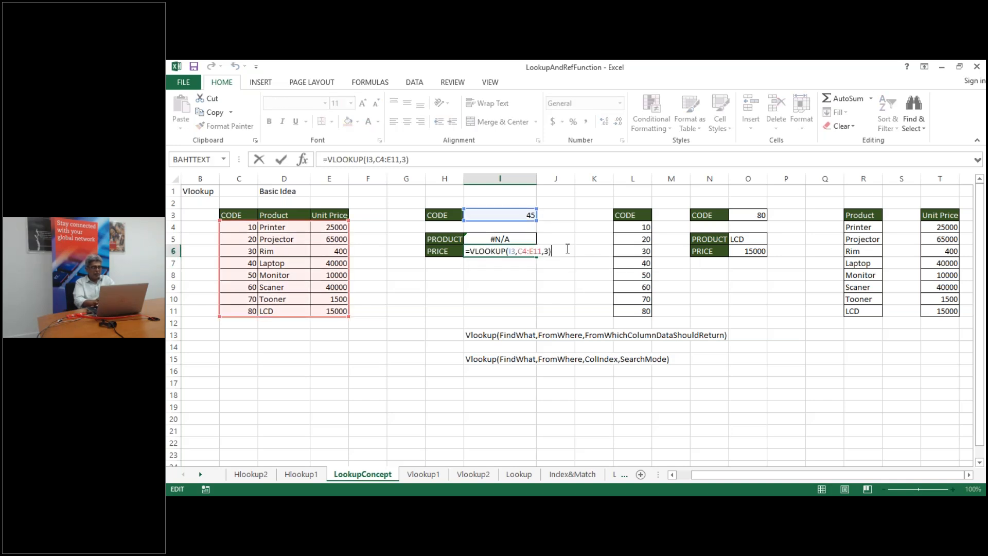
key(BackSpace)
text(,)
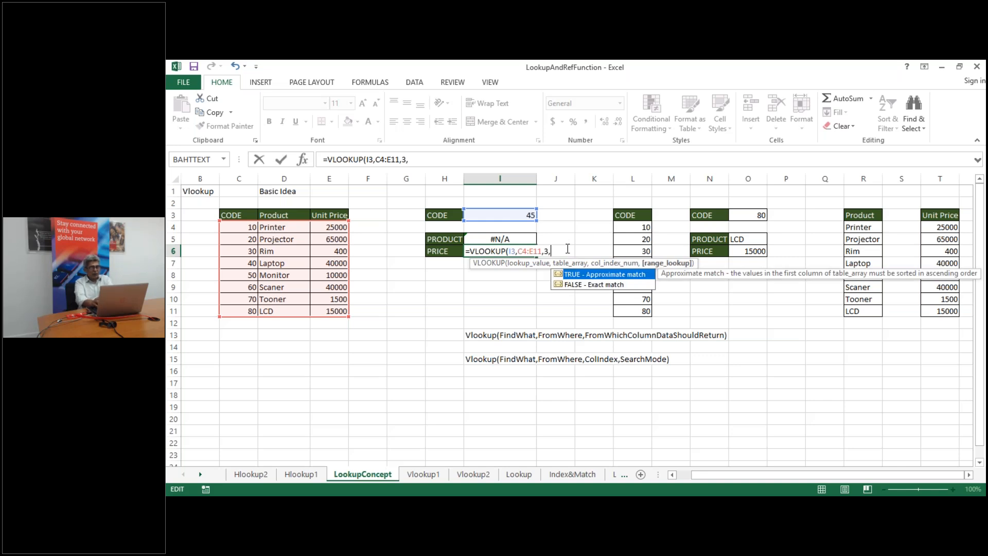
text(fa)
double_click(579, 285)
text())
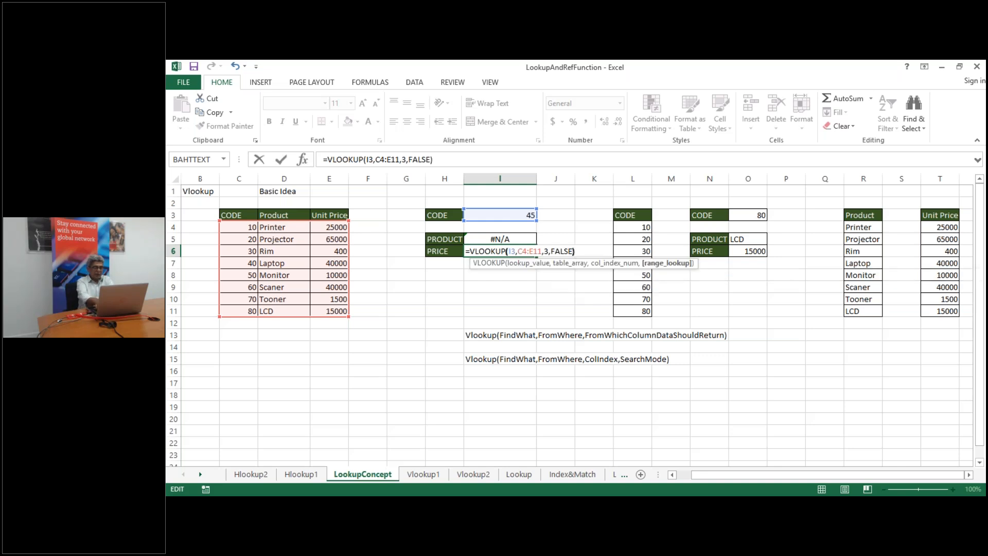
key(Return)
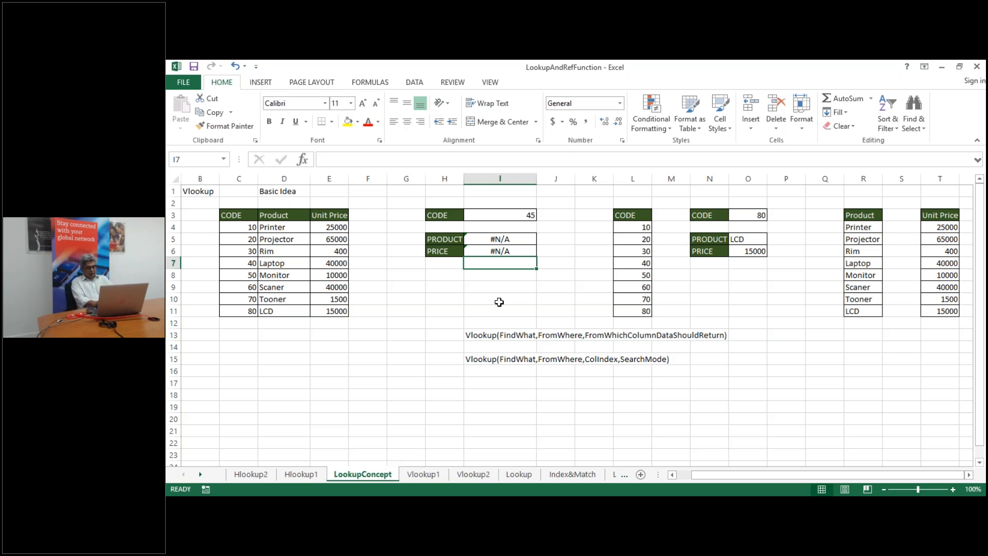
Remove the FALSE argument from I5's Product lookup, leaving =VLOOKUP(I3,C4:E11,2)
click(498, 238)
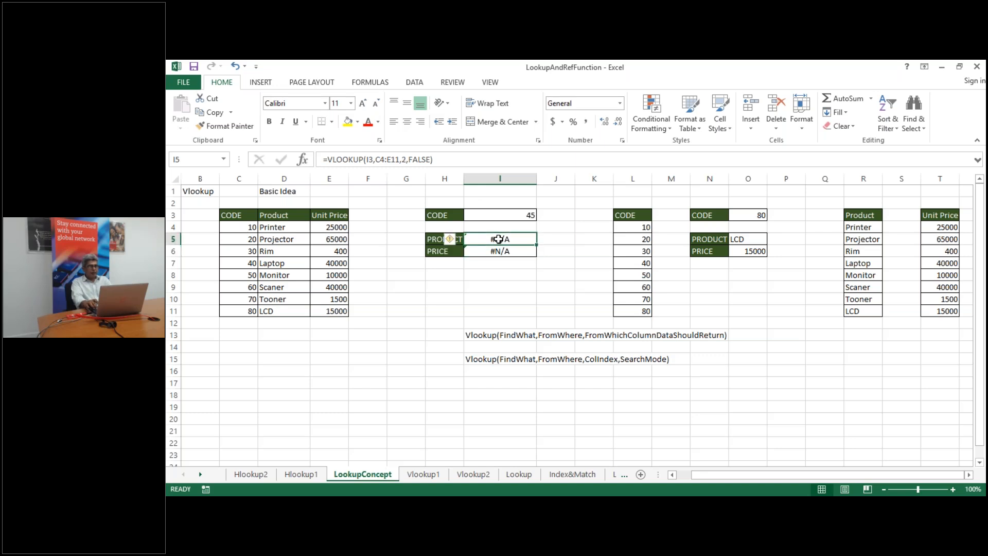
key(Up)
key(Up)
key(Down)
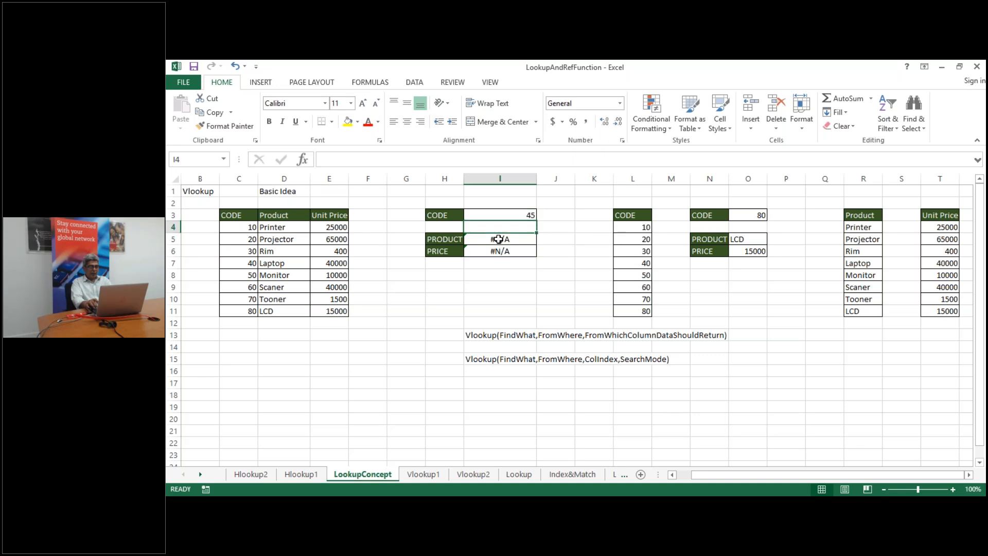
key(Down)
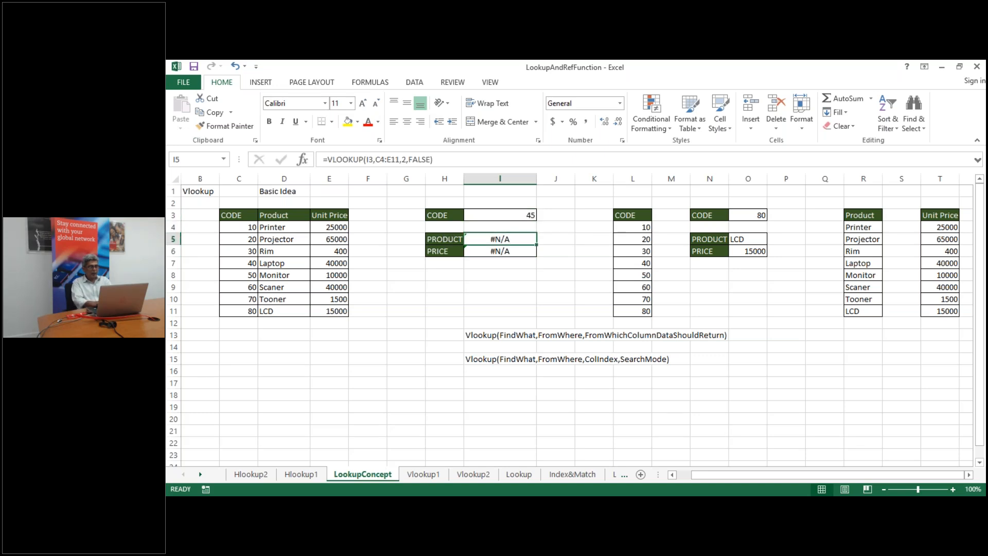
key(F2)
key(BackSpace)
key(BackSpace)
key(BackSpace)
key(BackSpace)
key(BackSpace)
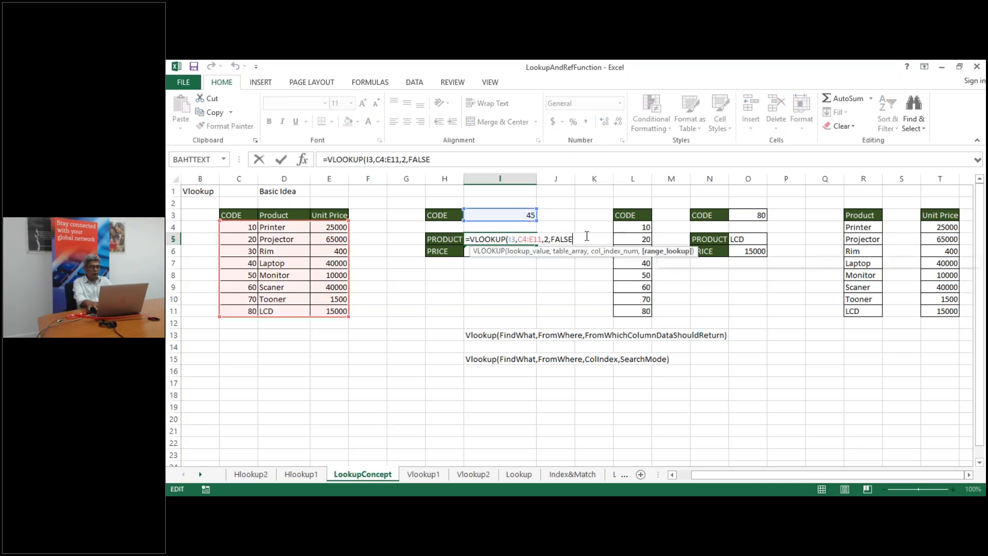
key(BackSpace)
key(BackSpace)
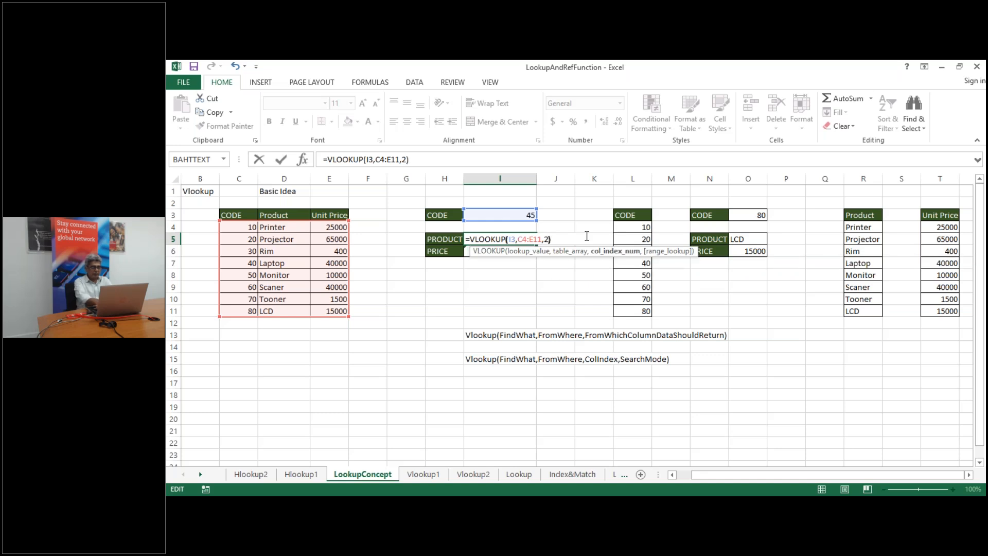
key(Return)
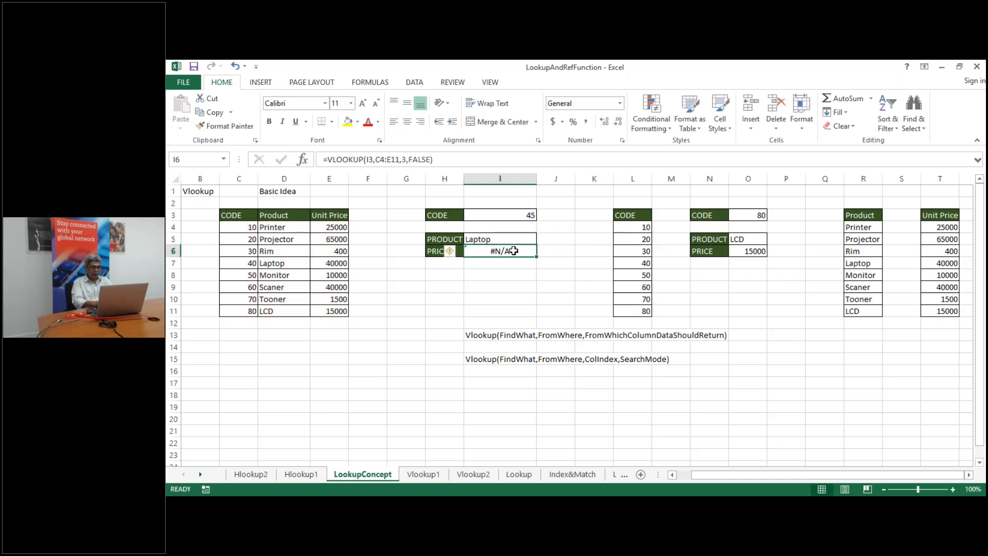
Remove the FALSE argument from I6's Price lookup, leaving =VLOOKUP(I3,C4:E11,3)
double_click(511, 251)
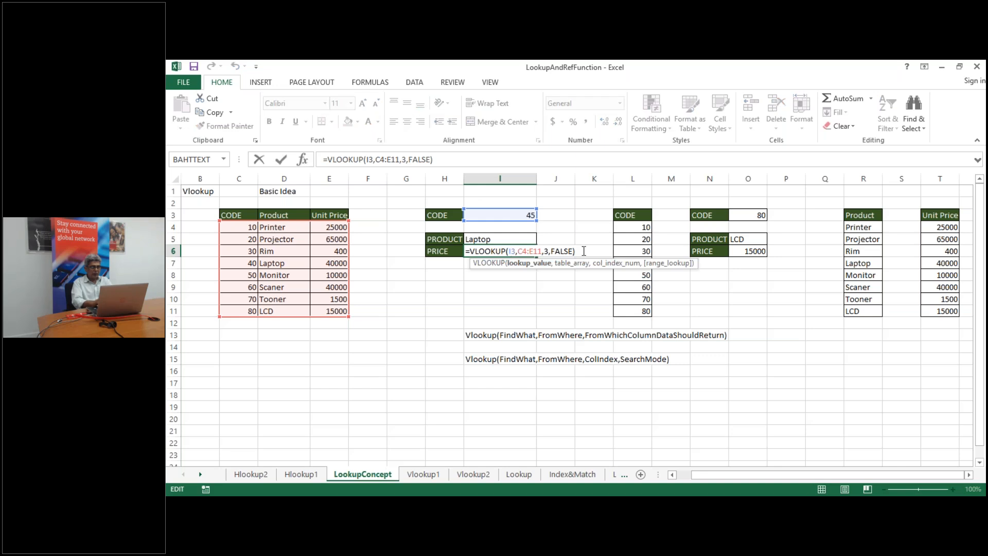
key(BackSpace)
key(BackSpace)
key(BackSpace)
key(BackSpace)
key(BackSpace)
key(BackSpace)
key(BackSpace)
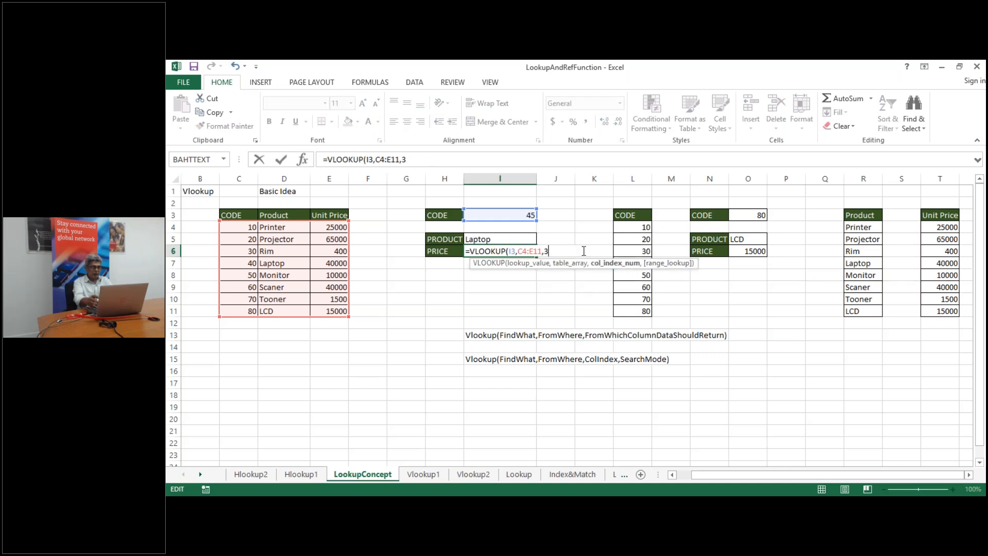
text())
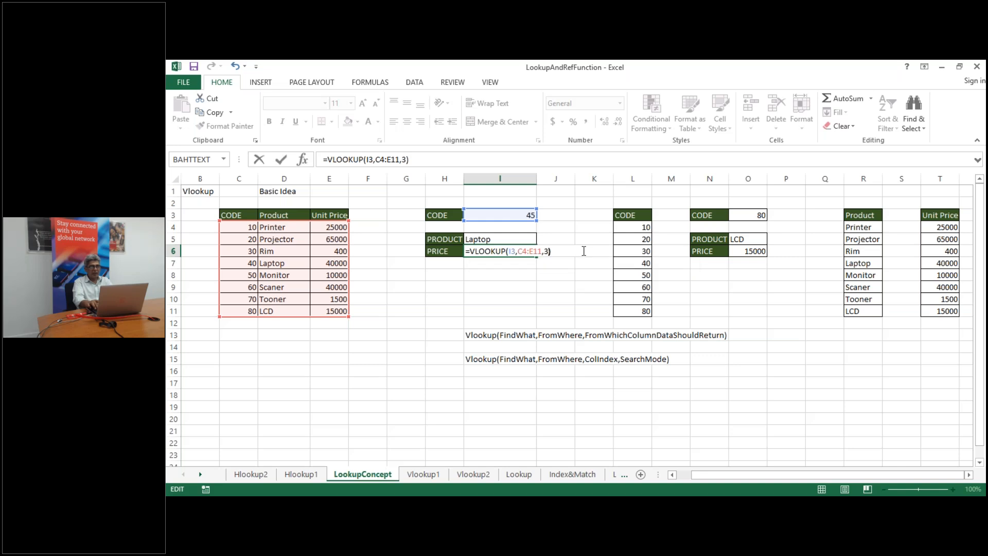
key(Return)
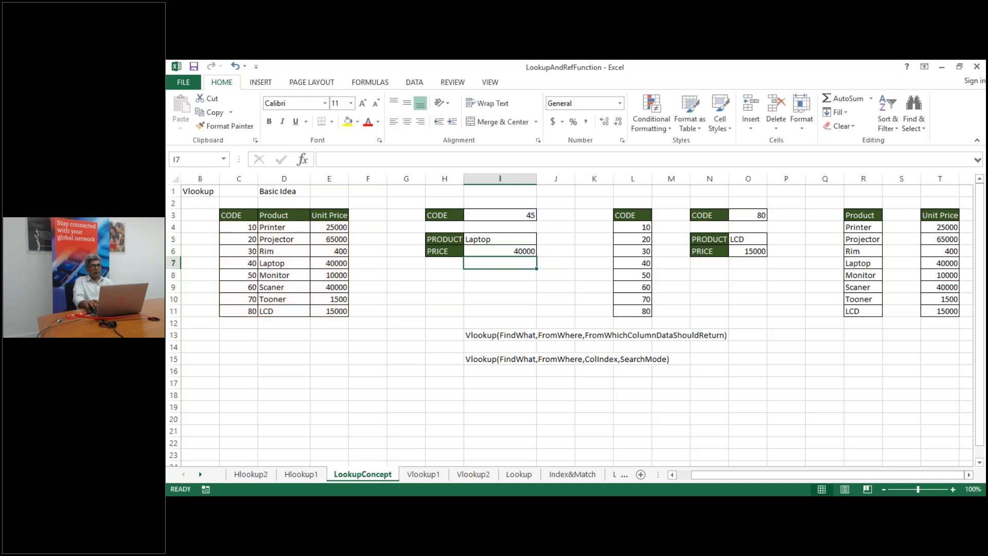
key(Up)
key(Up)
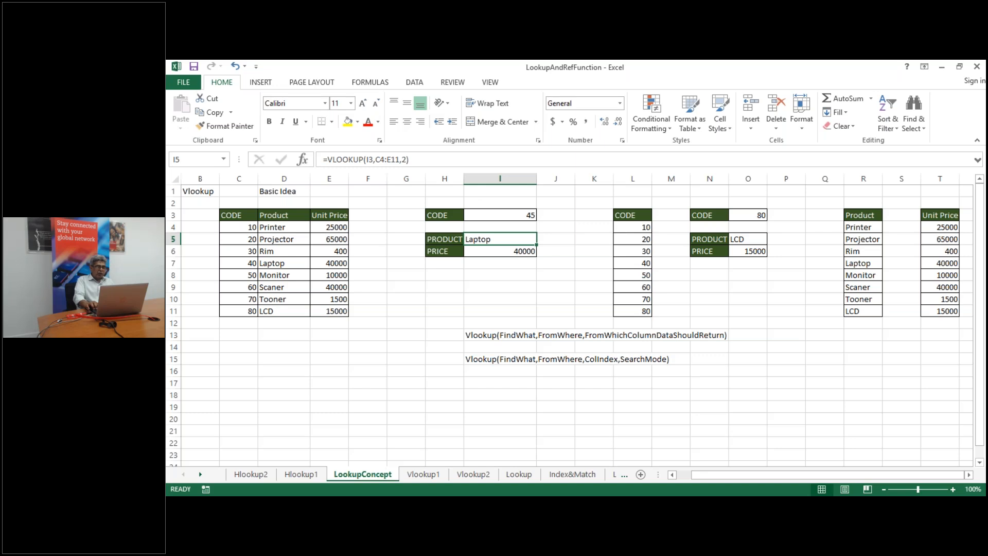
key(Left)
key(Left)
key(Left)
key(Left)
key(Left)
key(Left)
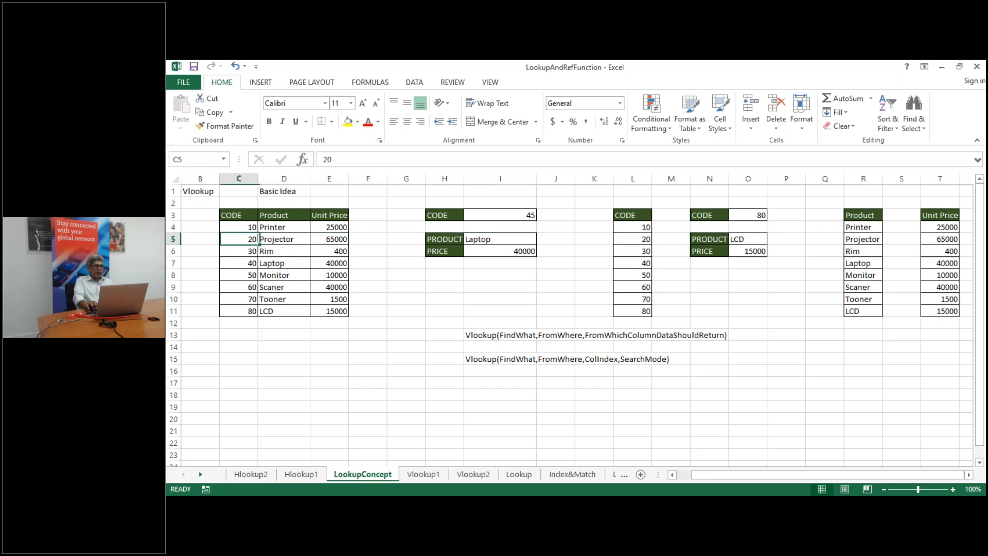
key(Up)
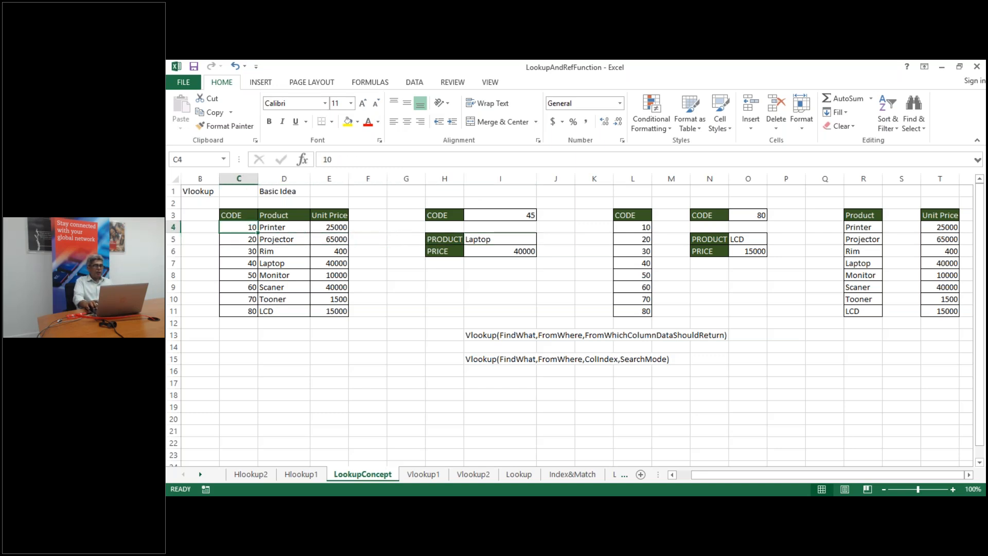
key(Right)
key(Right)
key(Right)
key(Right)
key(Right)
key(Right)
key(Up)
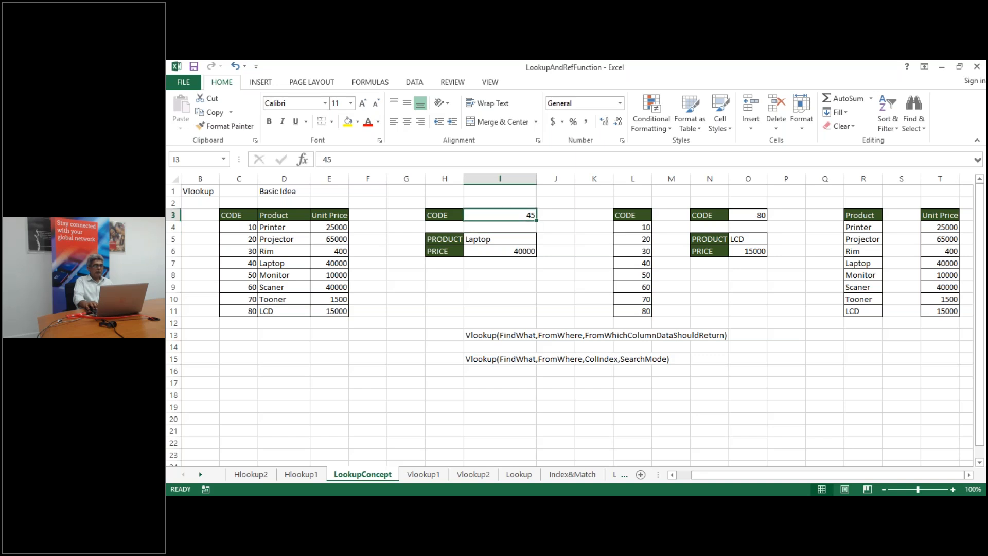
key(Down)
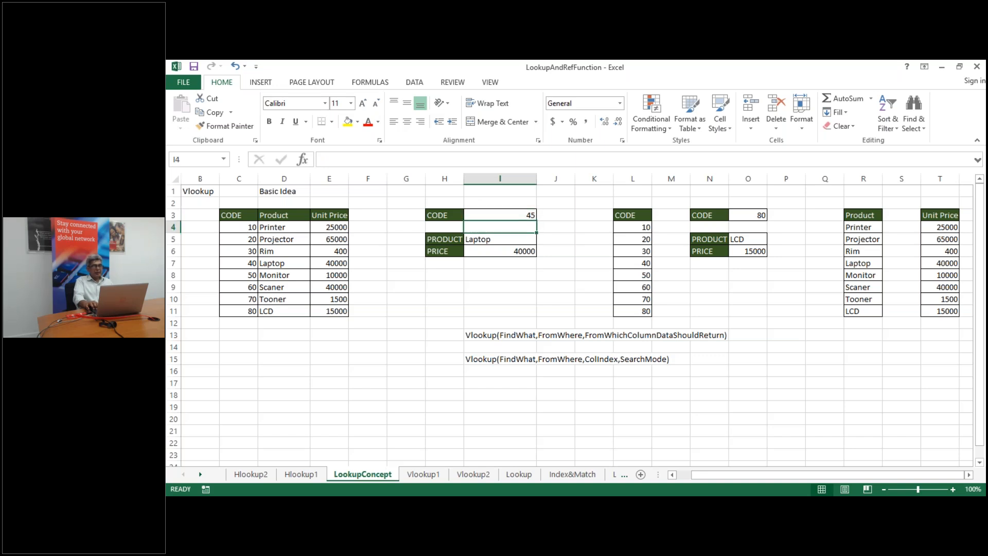
key(Left)
key(Left)
key(Left)
key(Left)
key(Left)
key(Left)
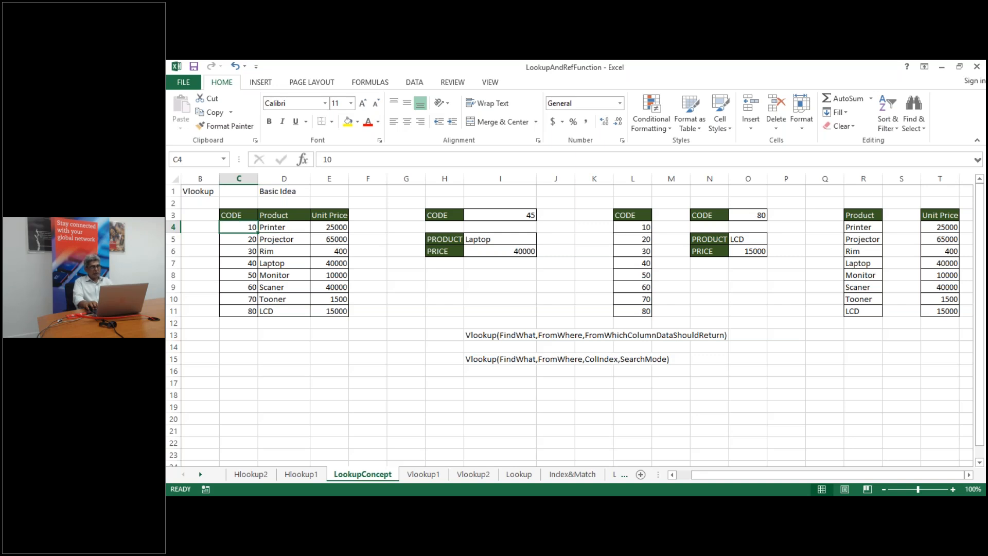
key(ctrl+shift+Down)
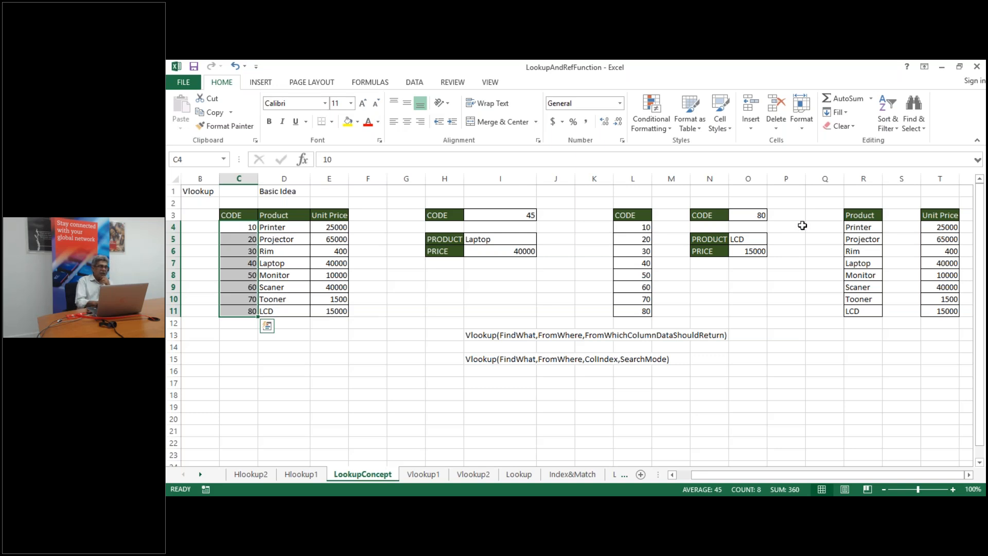
click(238, 227)
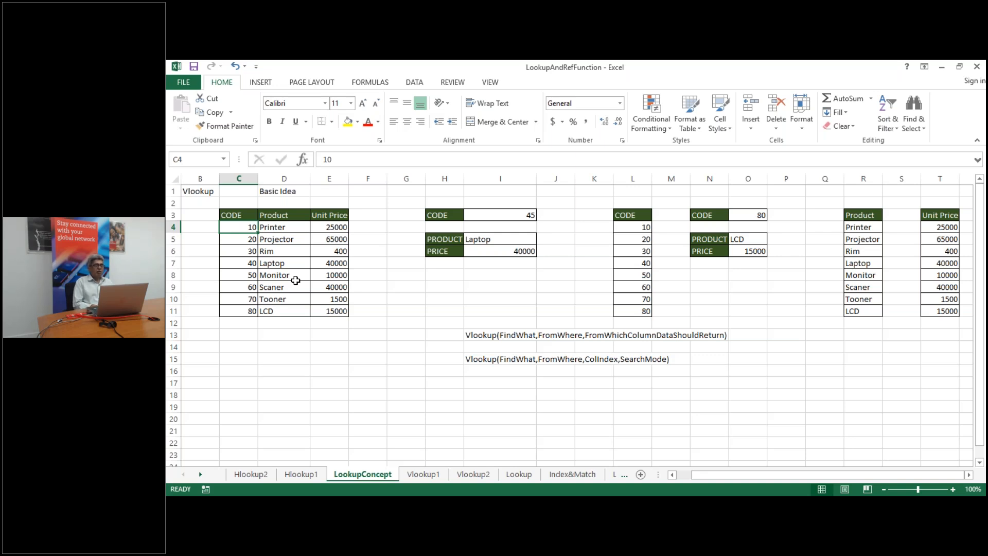
Change Laptop's code in C7 from 40 to 15 and Scaner's code in C9 from 60 to 12
key(Left)
key(Right)
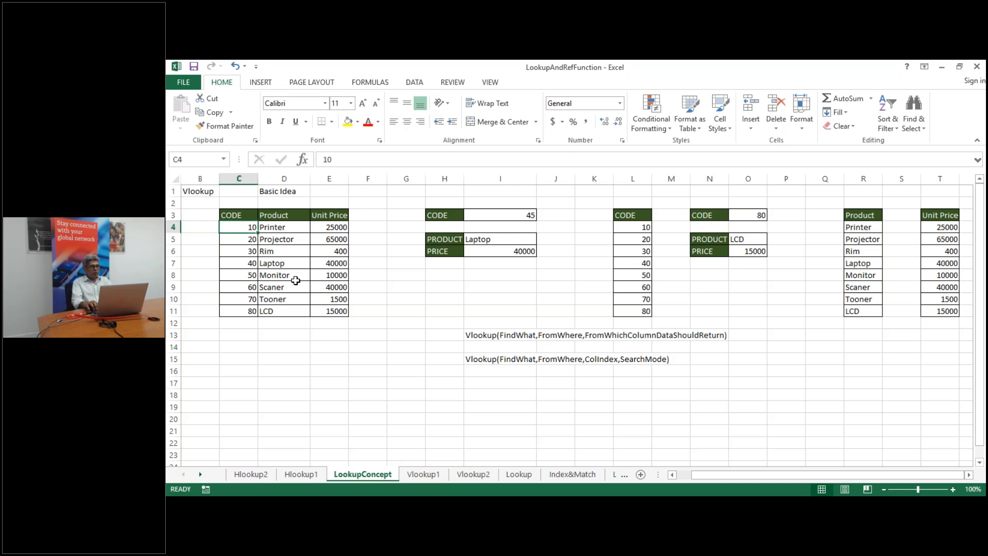
key(Down)
key(Down)
key(Down)
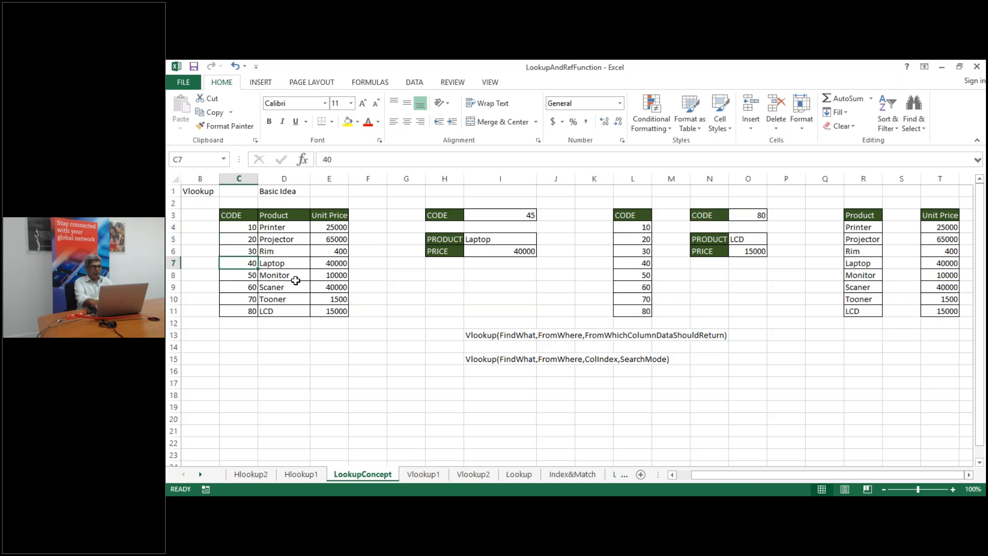
text(15)
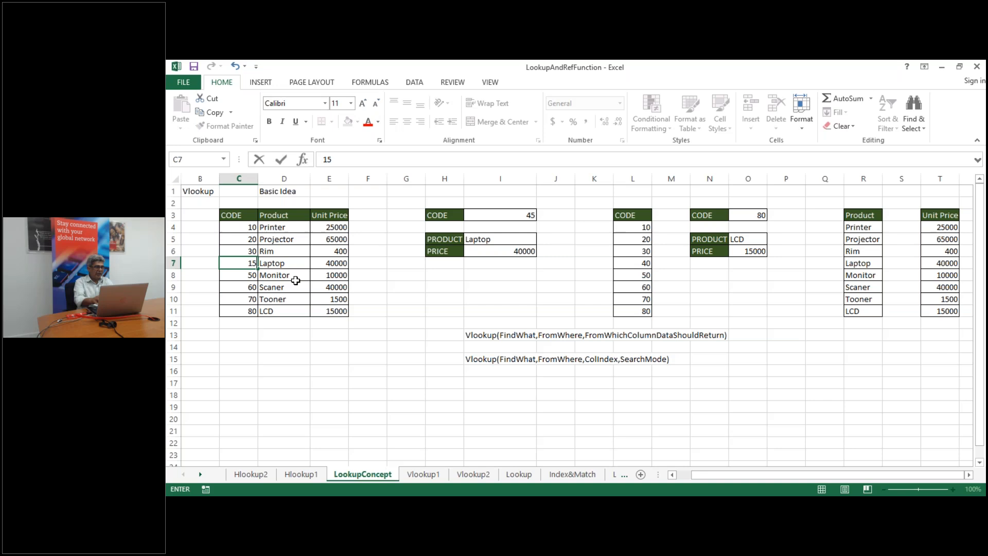
key(Return)
key(Down)
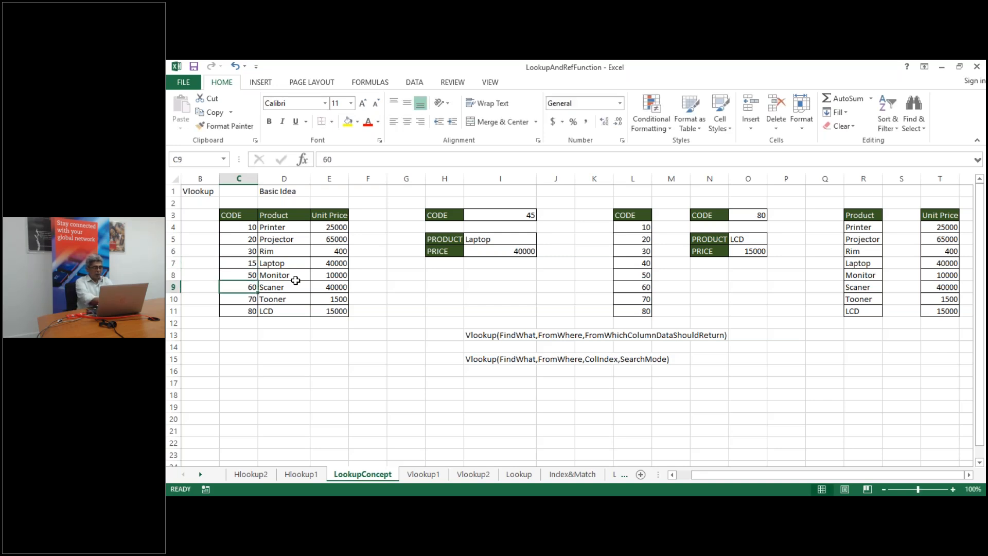
text(12)
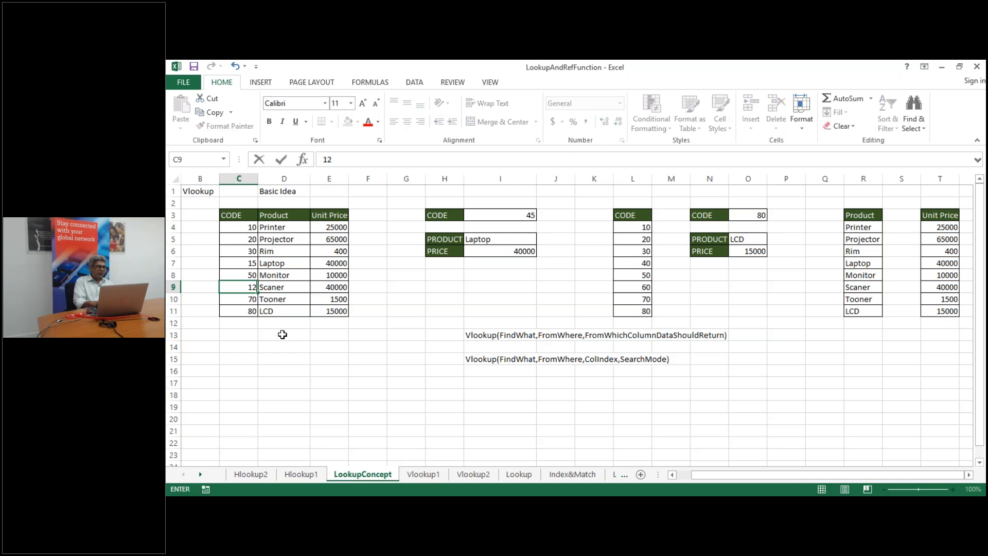
click(282, 334)
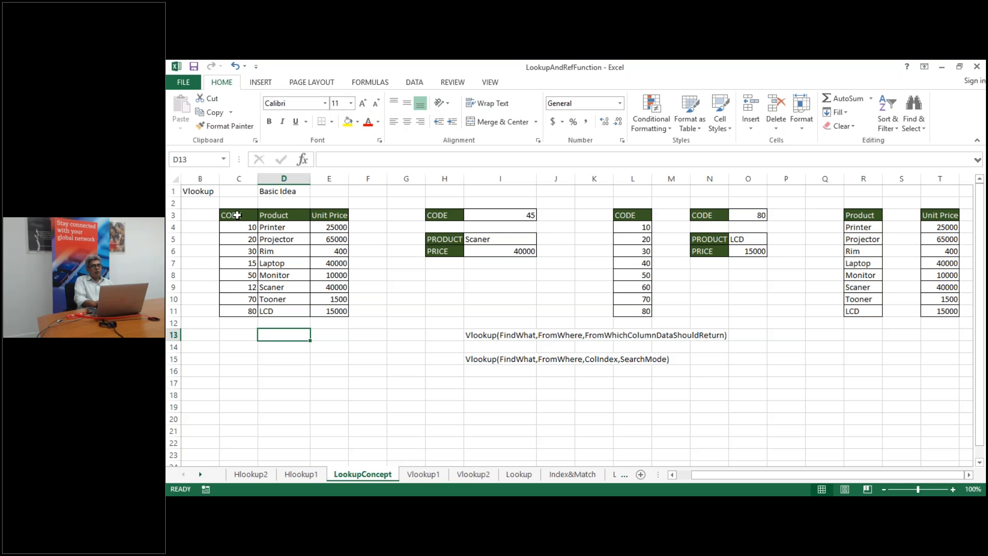
click(237, 215)
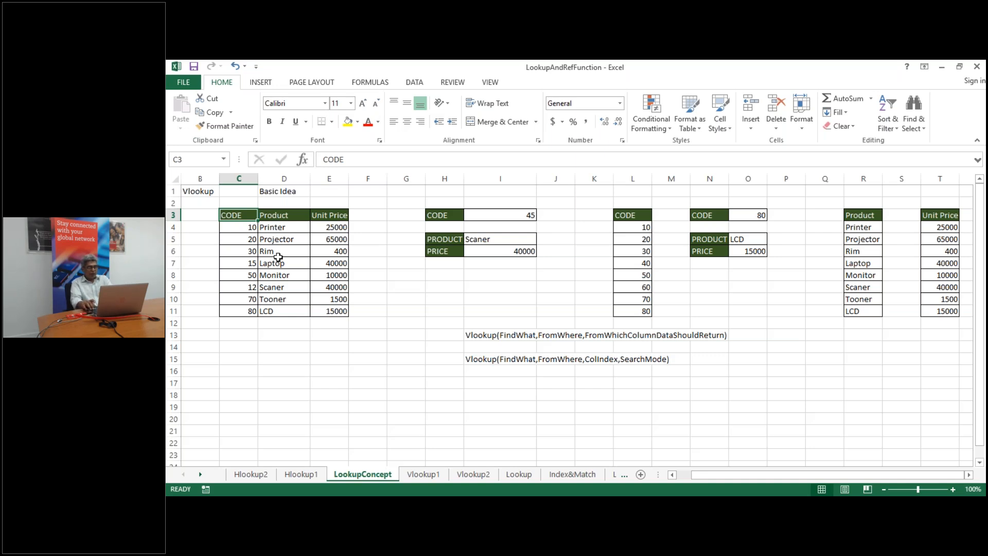
Check the CODE and Product headers, then move to the Vlookup1 sheet
key(Right)
key(Left)
key(Right)
key(Right)
key(Left)
key(Left)
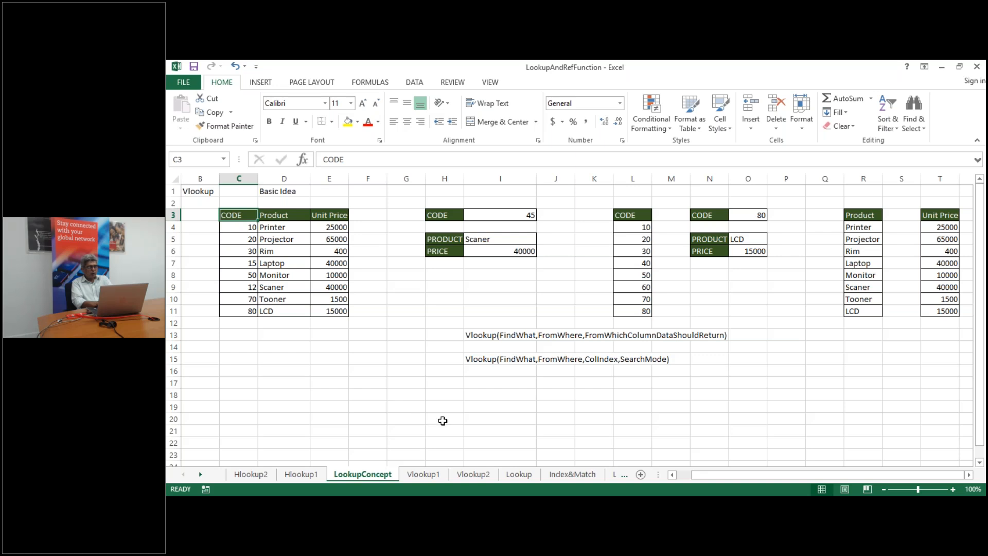
click(421, 476)
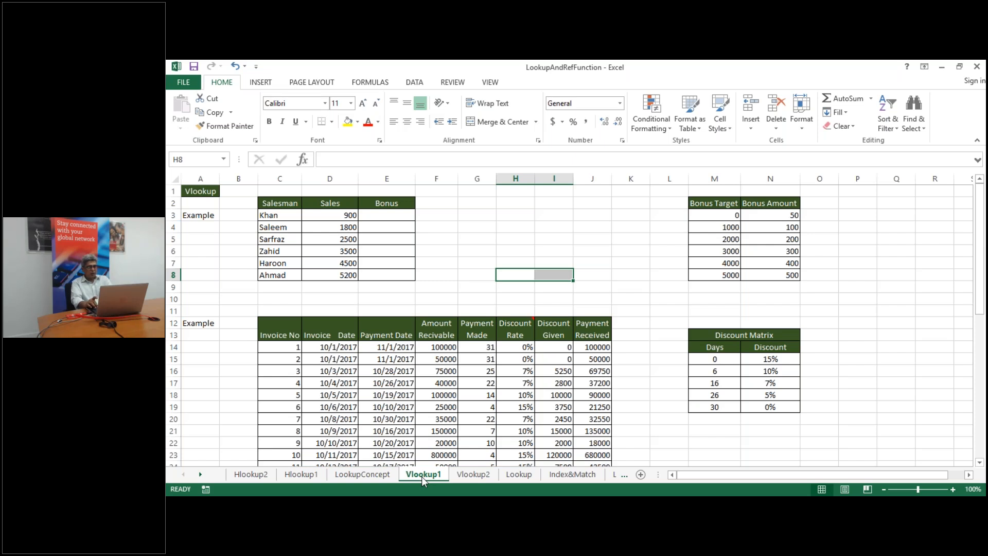
key(Up)
key(Up)
key(Up)
key(Up)
key(Up)
key(Up)
key(Up)
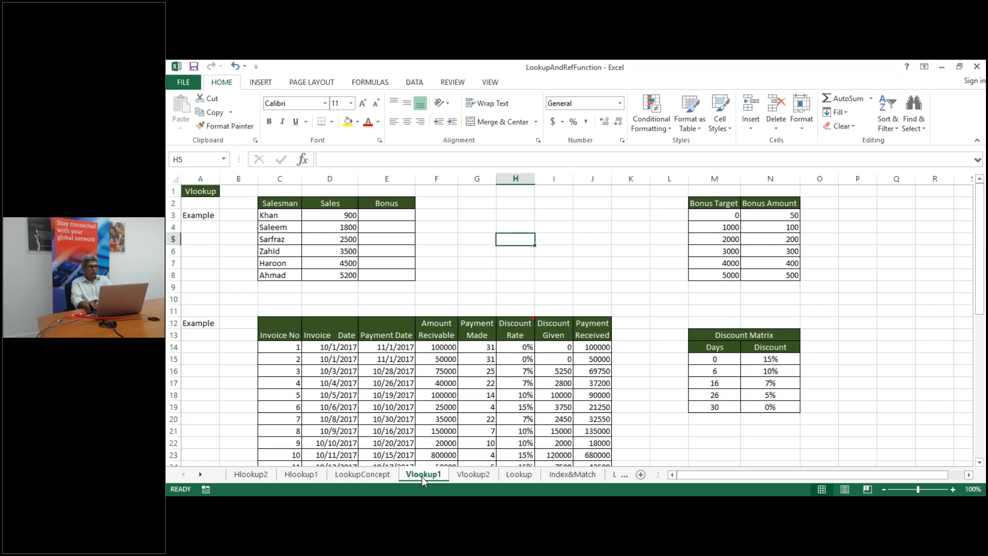
key(Left)
key(Left)
key(Left)
key(Left)
key(Left)
key(Left)
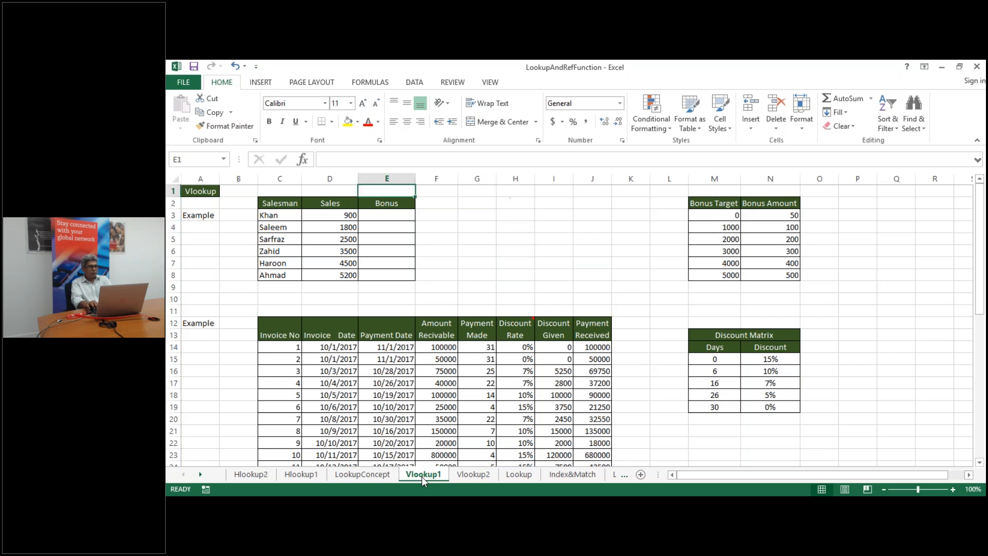
key(Down)
key(Down)
key(Down)
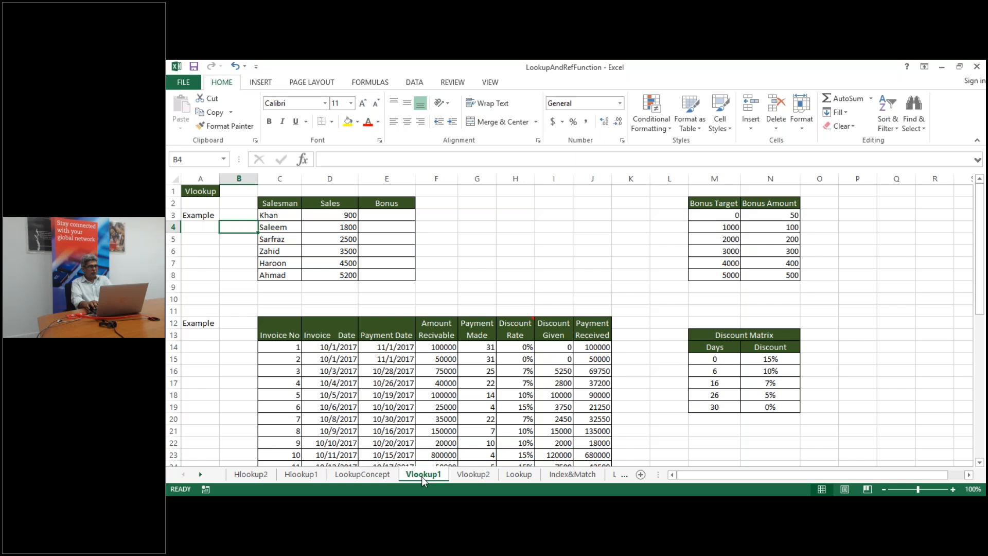
key(Right)
key(Down)
key(Down)
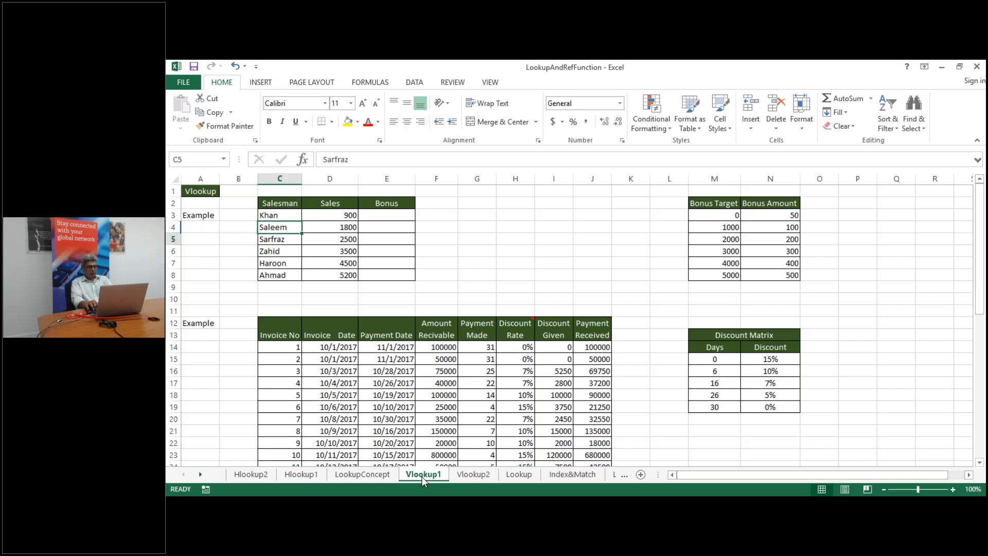
key(Up)
key(Right)
key(Up)
key(Up)
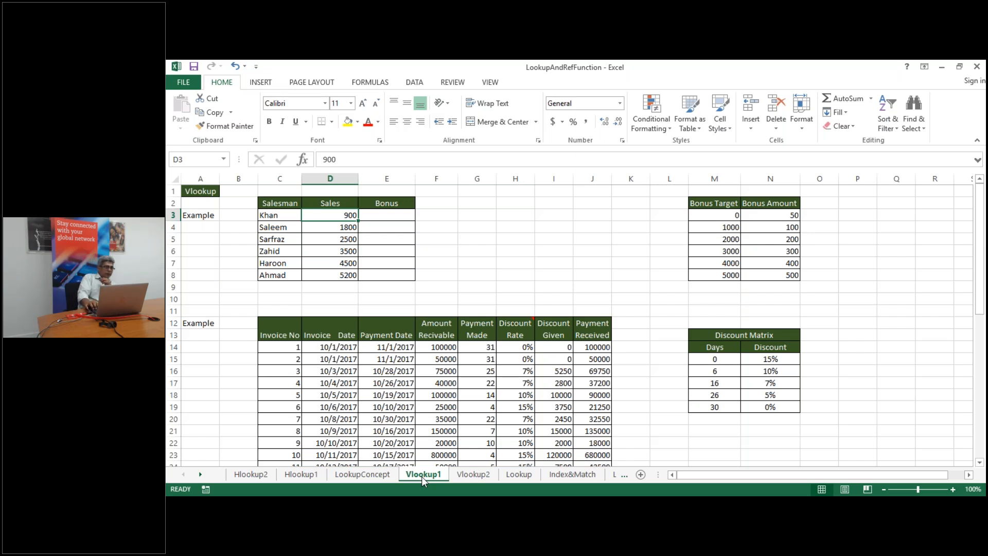
key(Left)
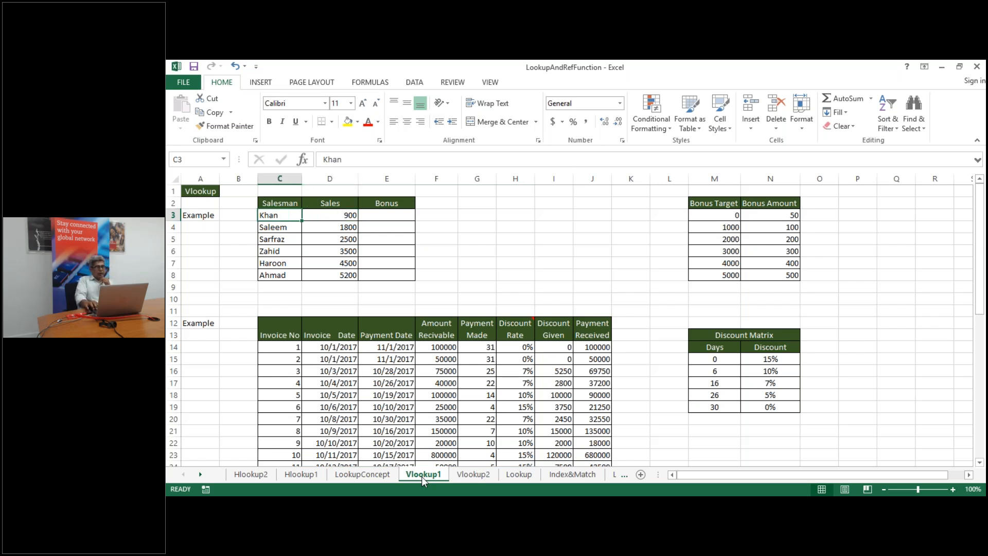
key(Up)
key(Down)
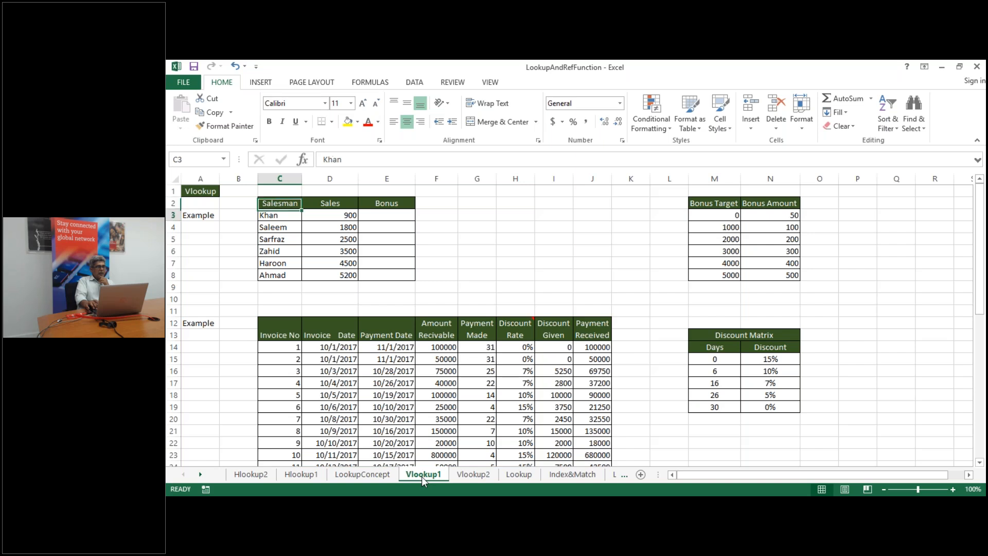
key(Down)
key(Up)
key(Down)
key(Down)
key(Down)
key(Down)
key(Down)
key(Down)
key(Up)
key(Up)
key(Up)
key(Up)
key(Up)
key(Up)
key(Right)
key(Down)
key(Down)
key(Down)
key(Down)
key(Down)
key(Down)
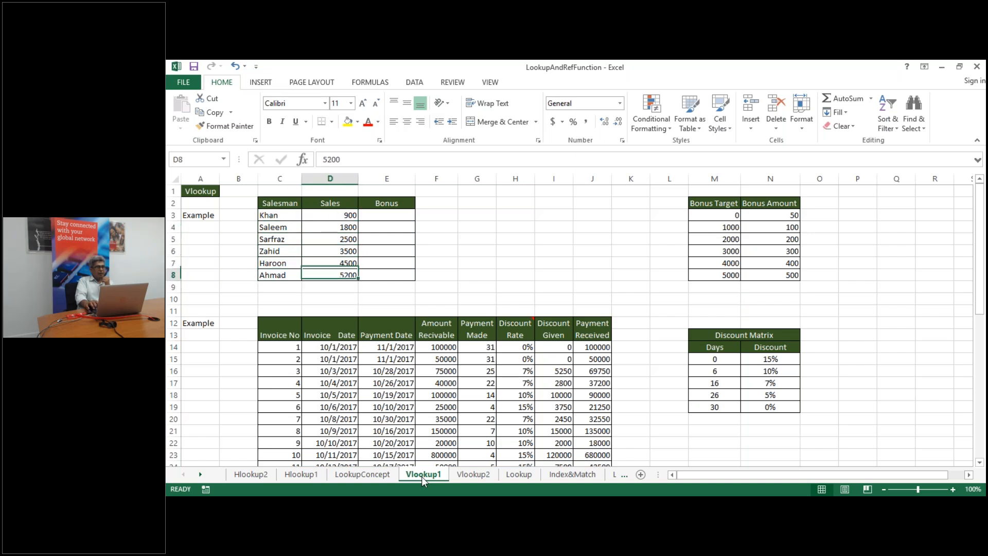
key(Up)
key(Up)
key(Up)
key(Up)
key(Up)
key(Up)
key(Down)
key(Down)
key(Down)
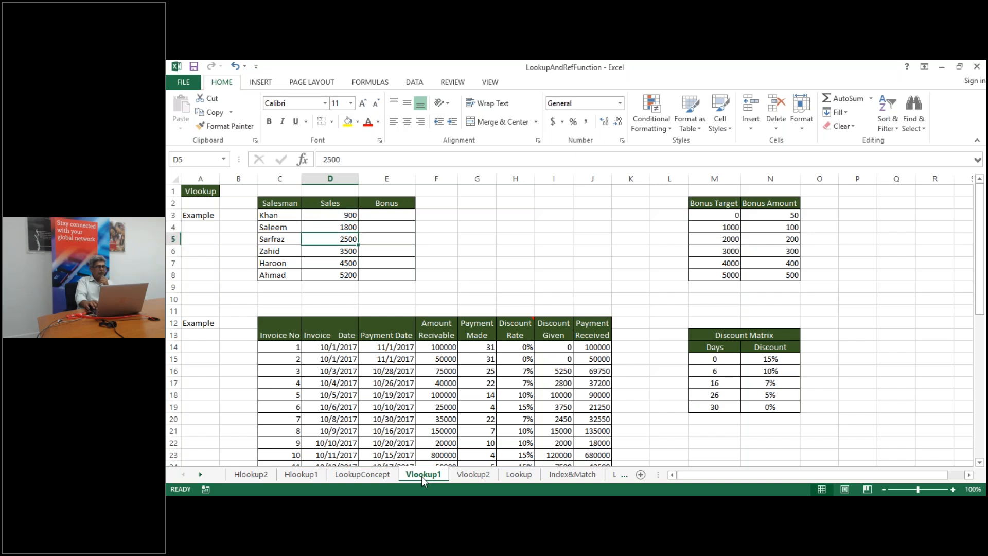
key(Down)
key(Down)
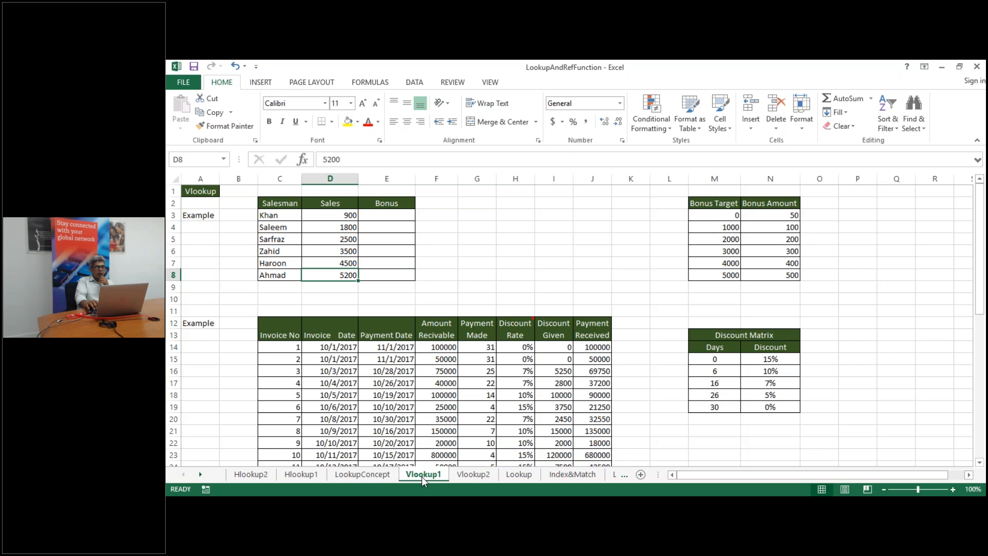
key(Right)
key(Up)
key(Up)
key(Up)
key(Up)
key(Up)
key(Up)
key(Down)
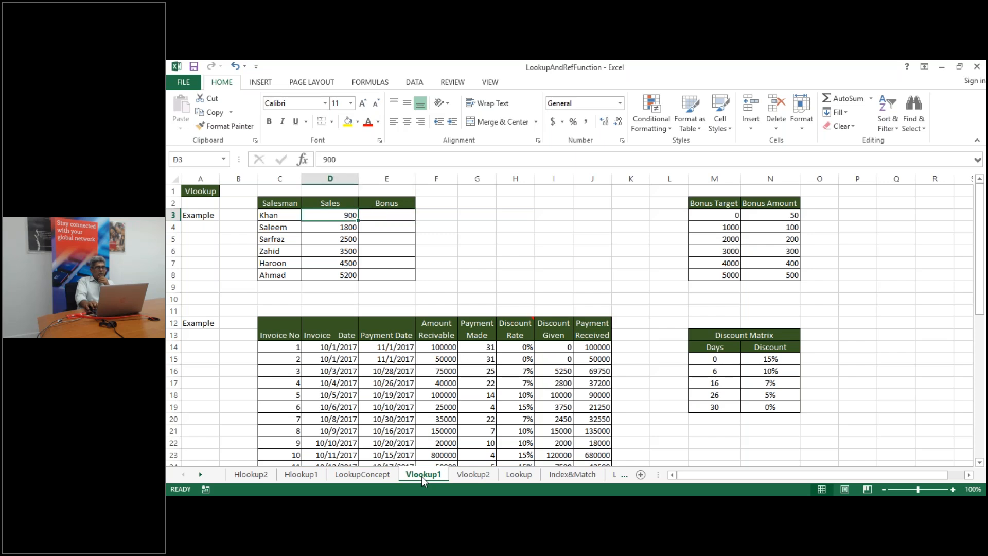
key(Left)
key(Left)
key(Down)
key(Down)
key(Down)
key(Right)
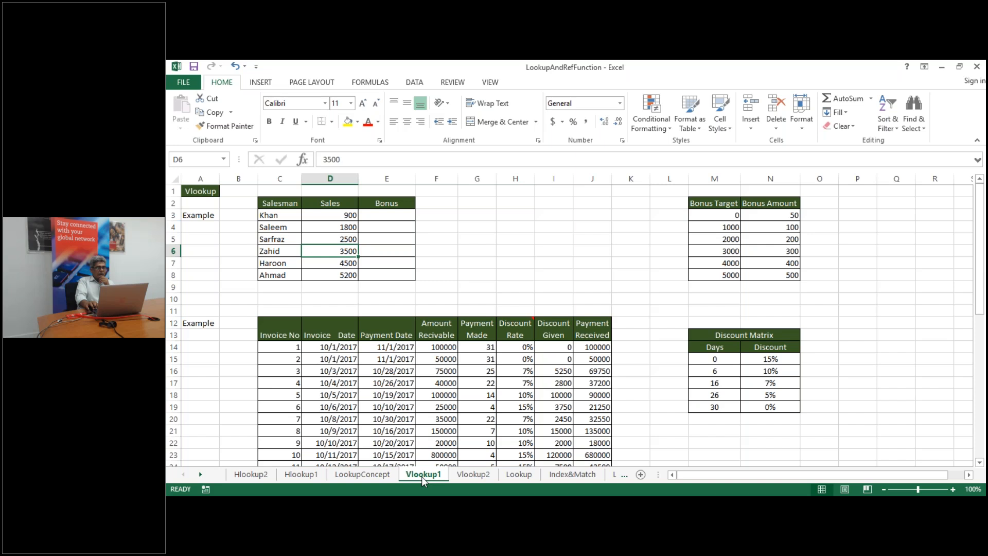
key(Right)
key(Right)
key(Right)
key(Right)
key(Right)
key(Right)
key(Right)
key(Right)
key(Right)
key(Right)
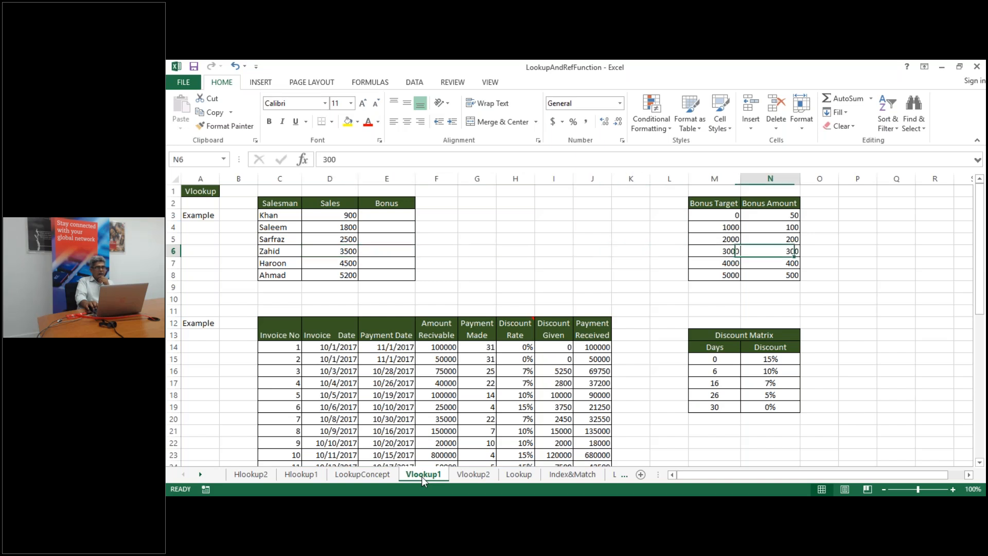
key(Left)
key(Up)
key(Up)
key(Up)
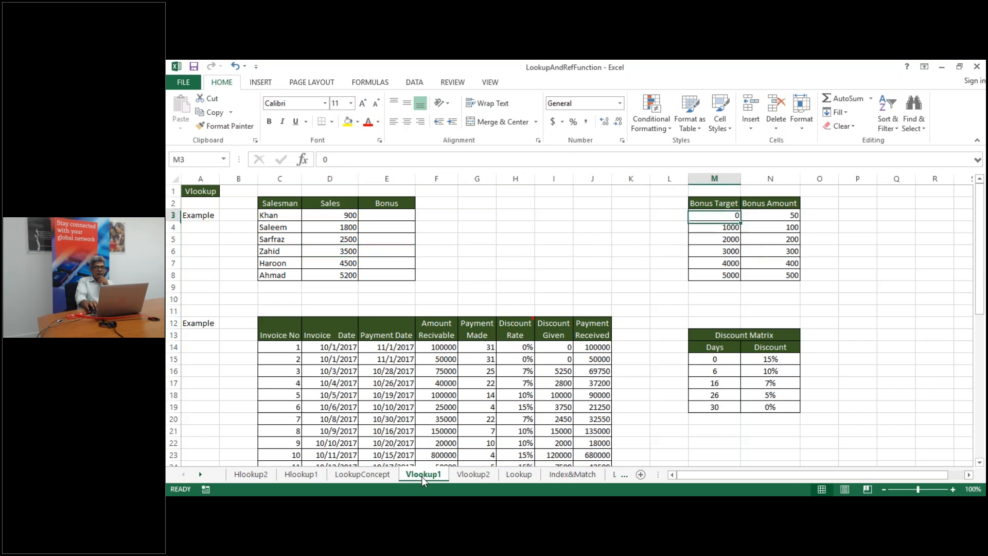
key(Up)
key(Down)
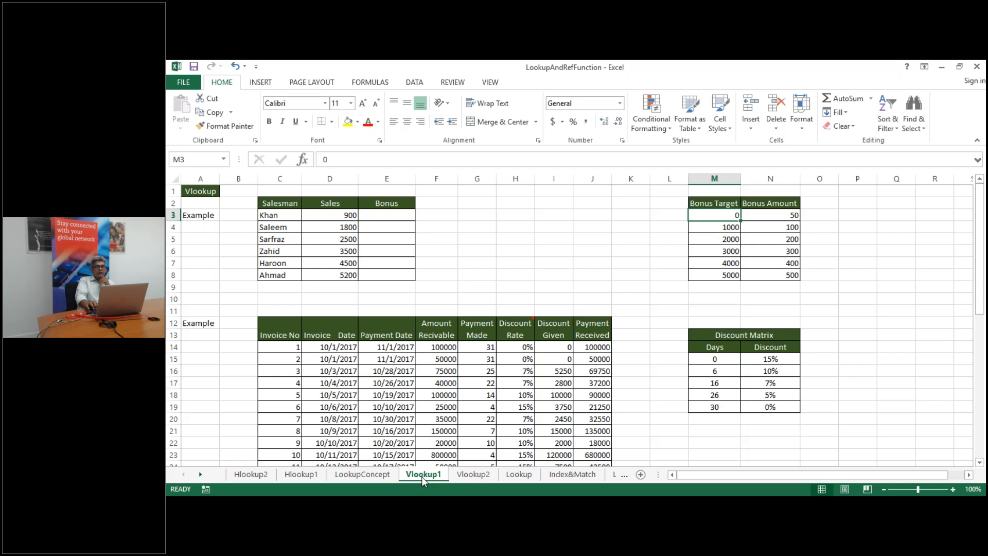
key(Down)
key(Up)
key(Right)
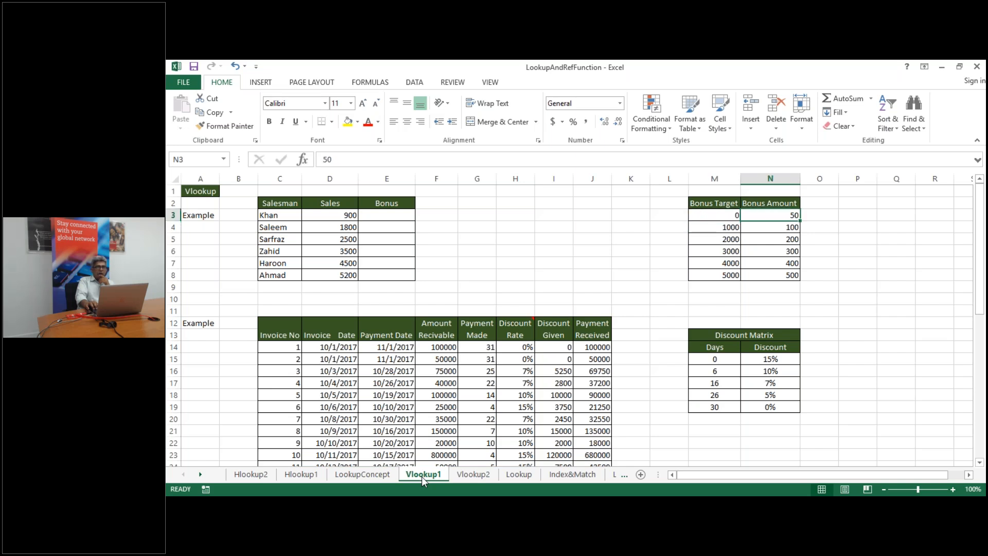
key(Left)
key(Down)
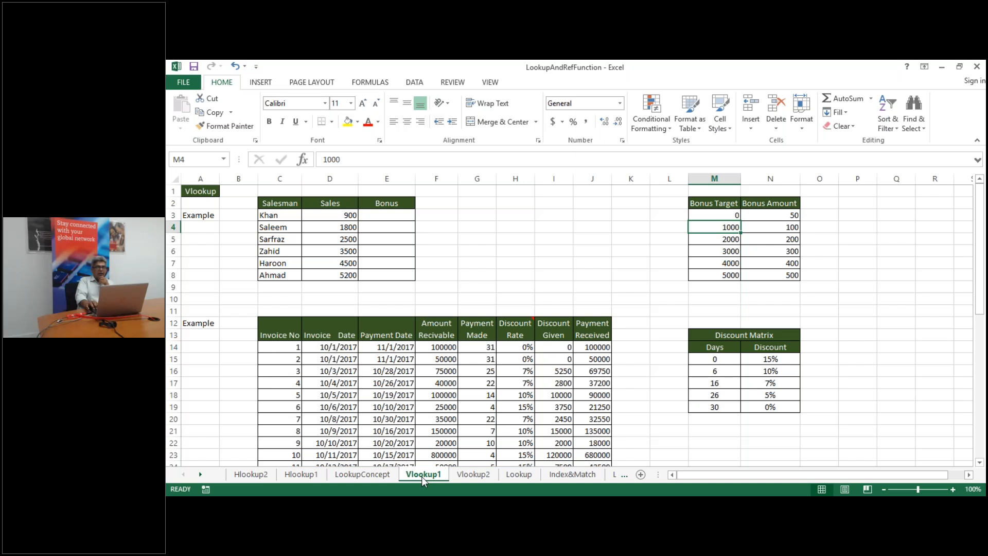
key(Right)
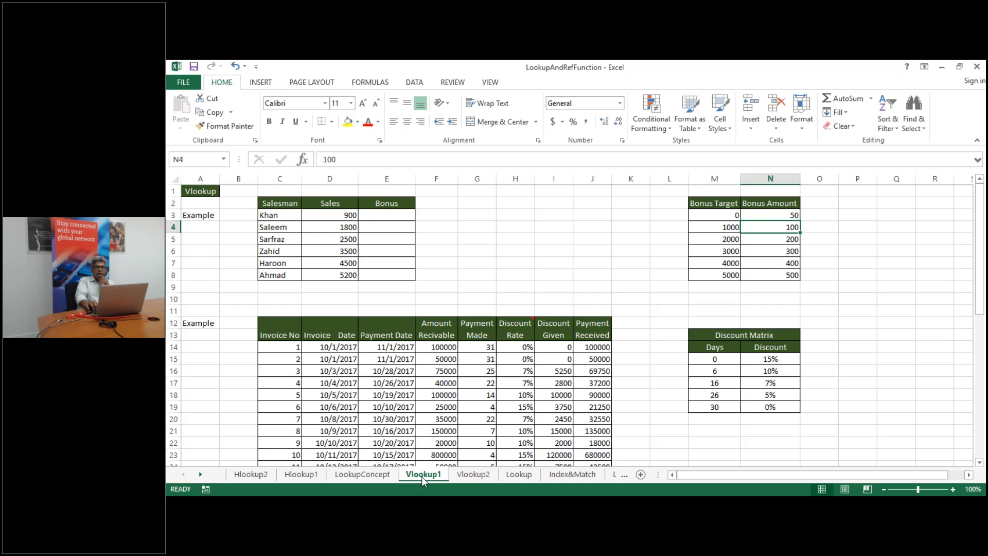
key(Left)
key(Down)
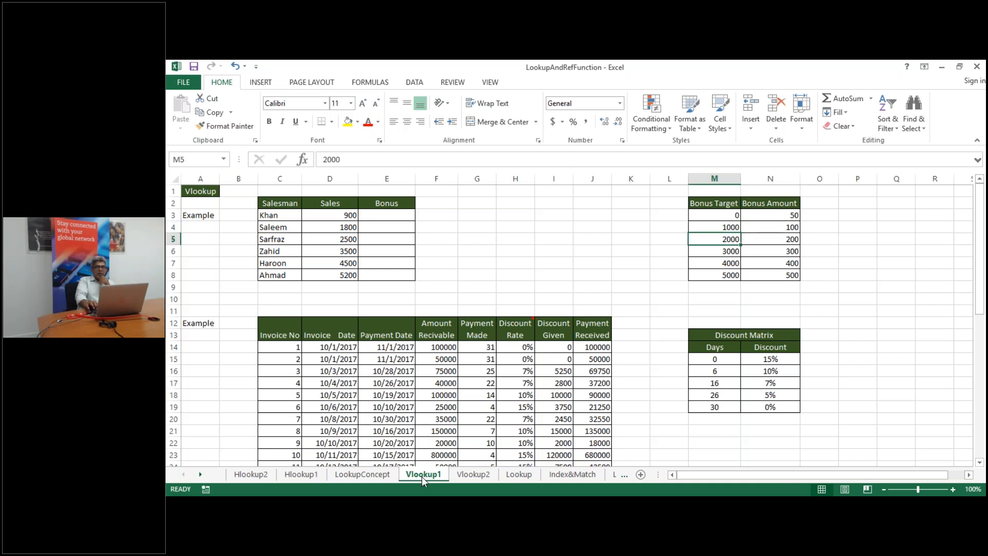
key(Down)
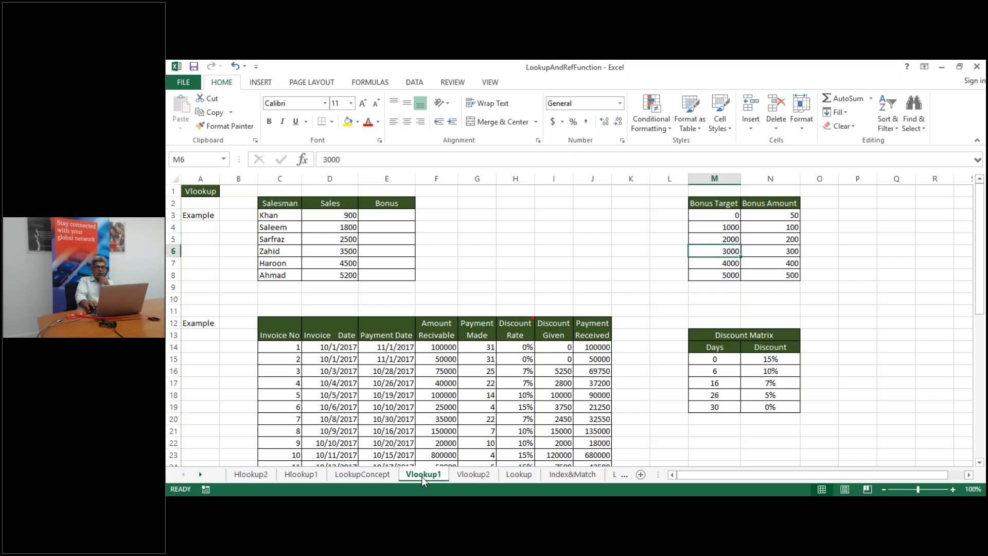
key(Right)
key(Down)
key(Left)
key(Down)
key(Right)
key(Left)
key(Up)
key(Up)
key(Up)
key(Up)
key(Up)
key(Left)
key(Left)
key(Left)
key(Left)
key(Left)
key(Left)
key(Left)
key(Left)
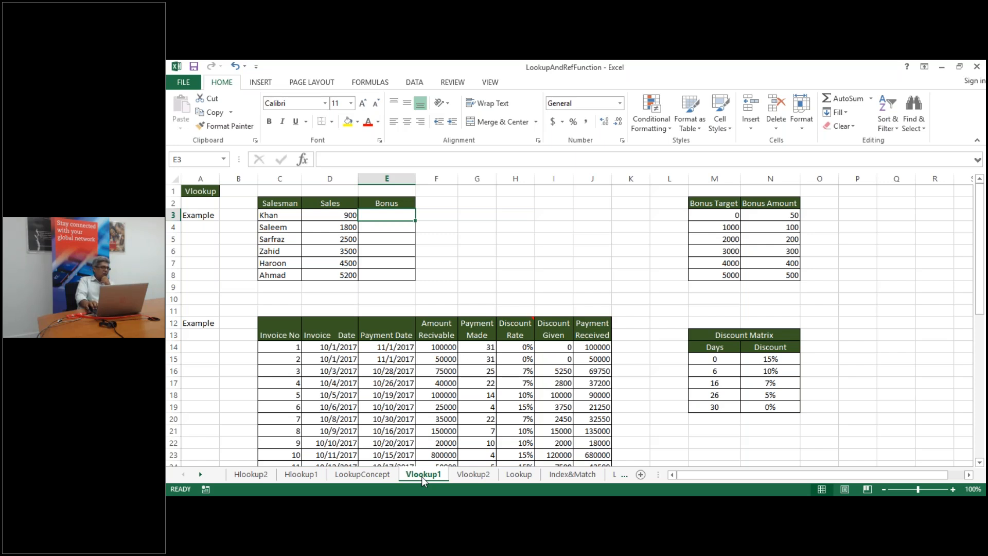
key(Right)
key(Right)
key(Right)
key(Right)
key(Right)
key(Right)
key(Right)
key(Right)
key(Left)
key(Left)
key(Left)
key(Left)
key(Left)
key(Left)
key(Left)
key(Left)
Enter =VLOOKUP(D3,M3:N8,2) in E3 and fill it down to E8
text(=)
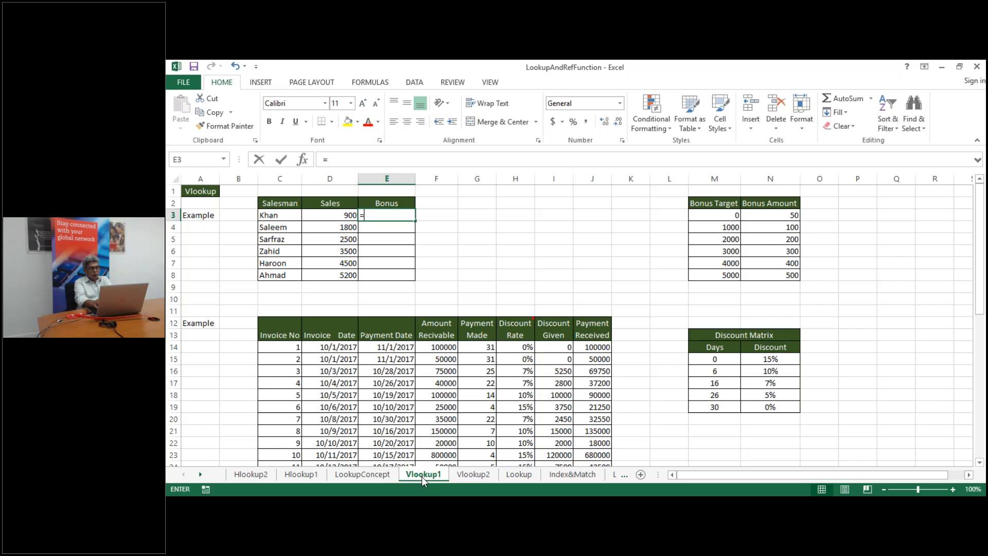
text(vlo)
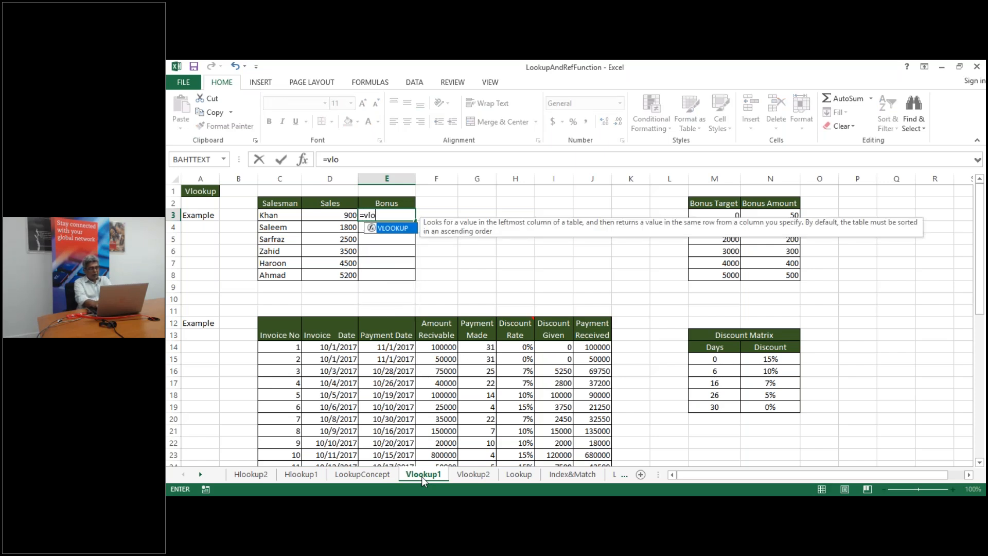
text(okup)
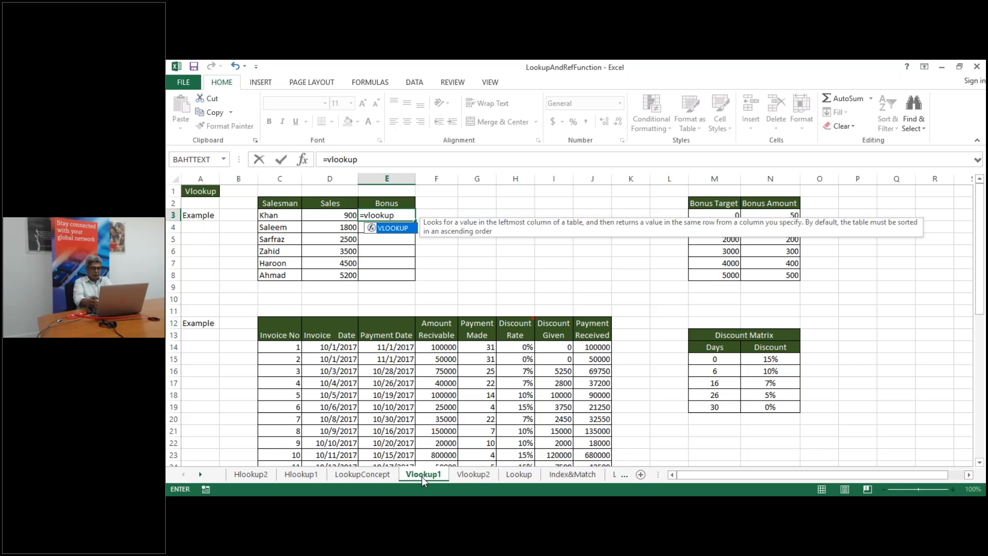
text(()
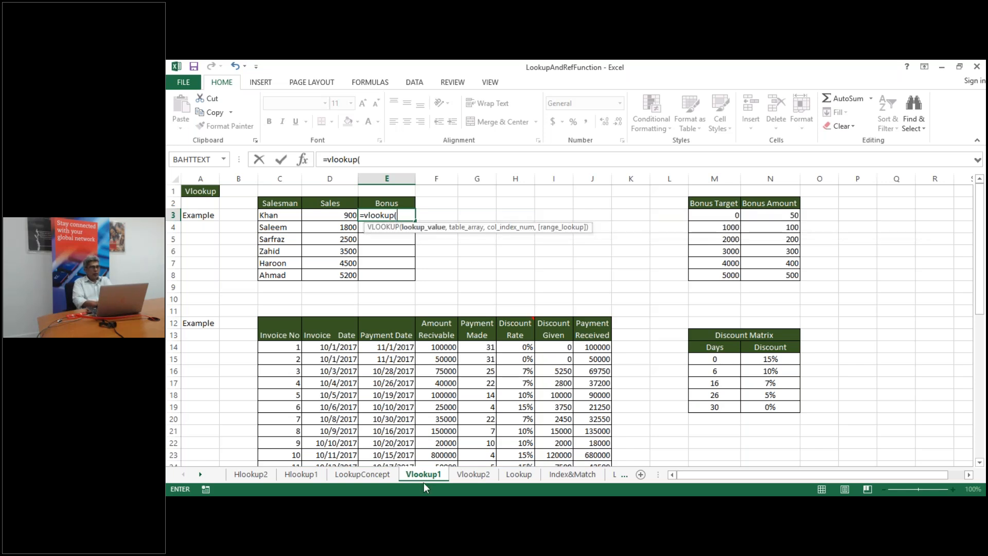
mouse_move(475, 507)
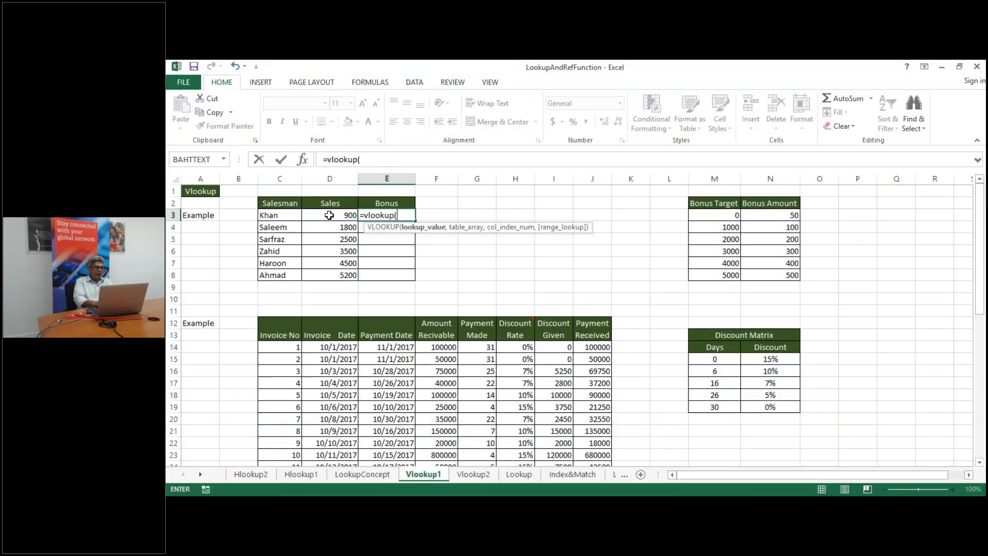
click(328, 214)
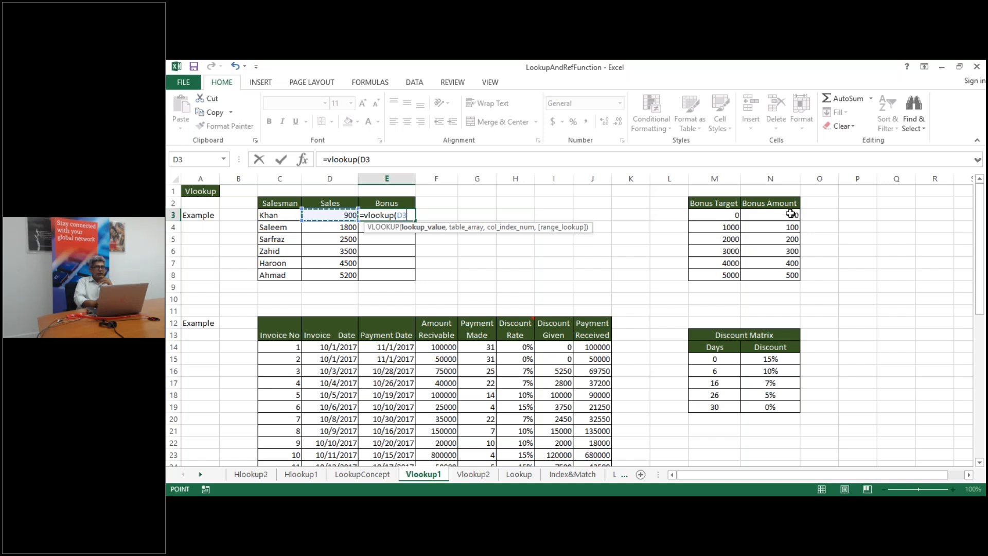
text(,)
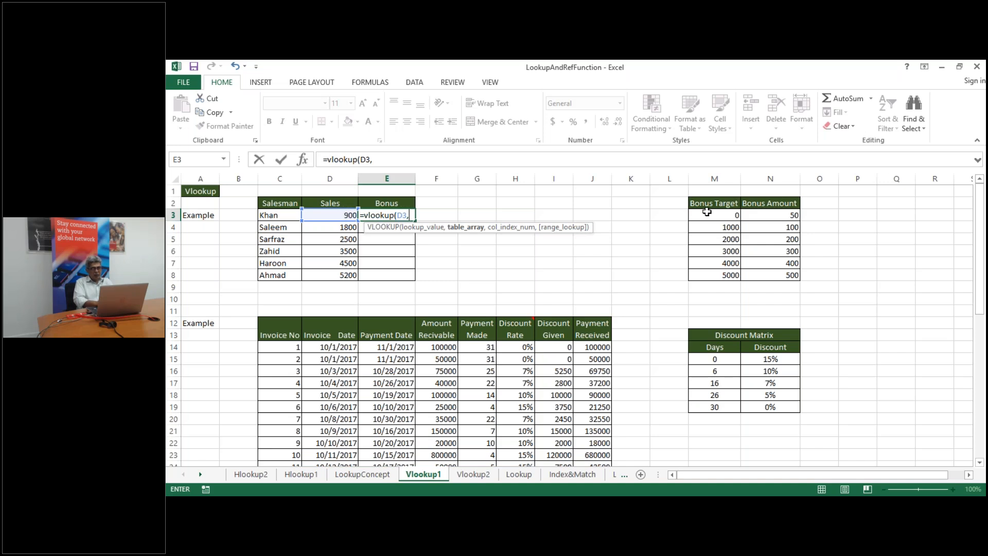
drag(707, 212, 709, 213)
key(ctrl+shift+Down)
text(,)
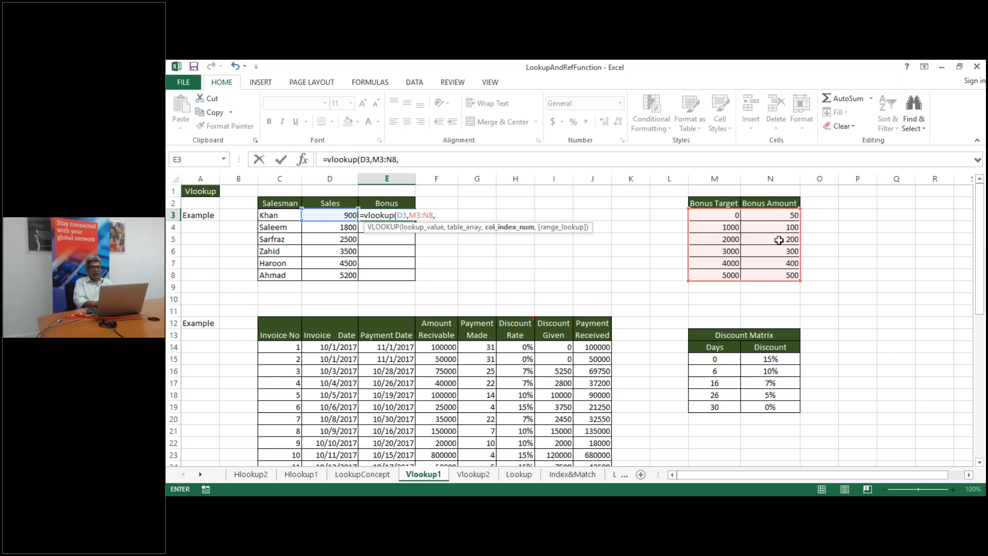
text())
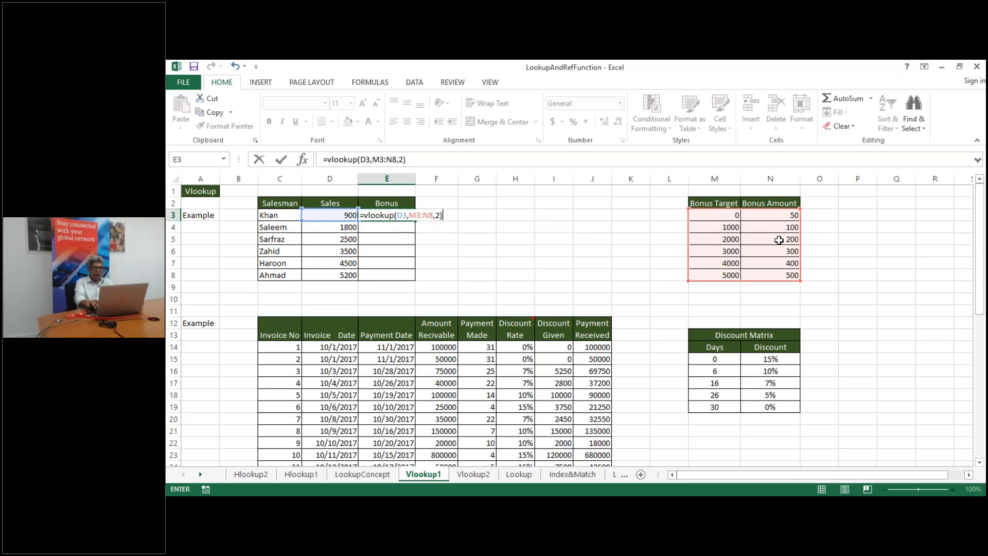
key(Return)
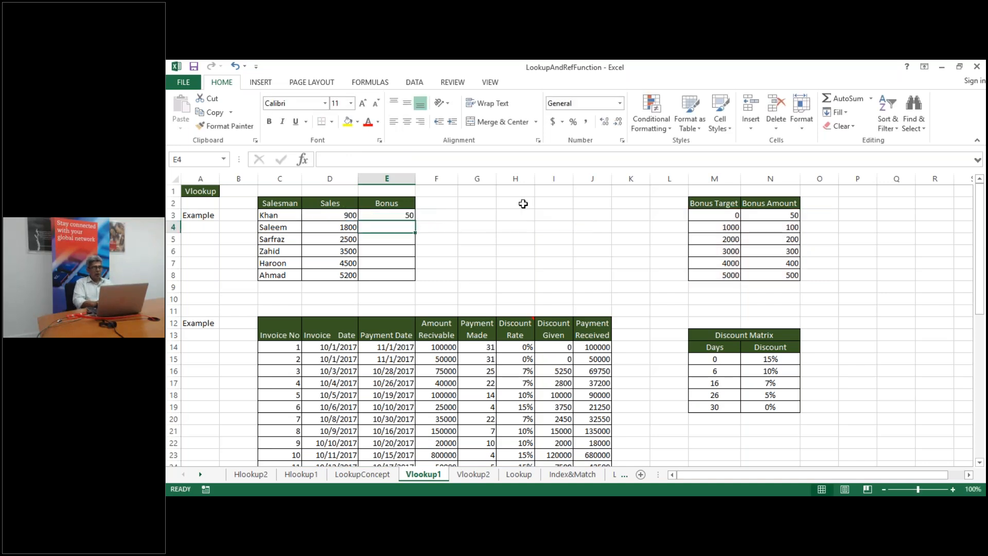
click(396, 217)
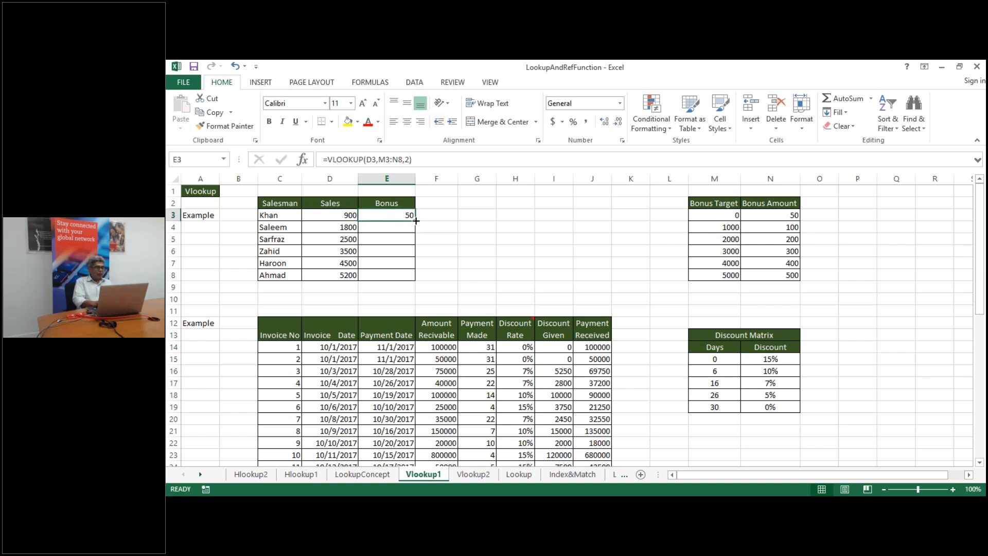
drag(416, 221, 415, 280)
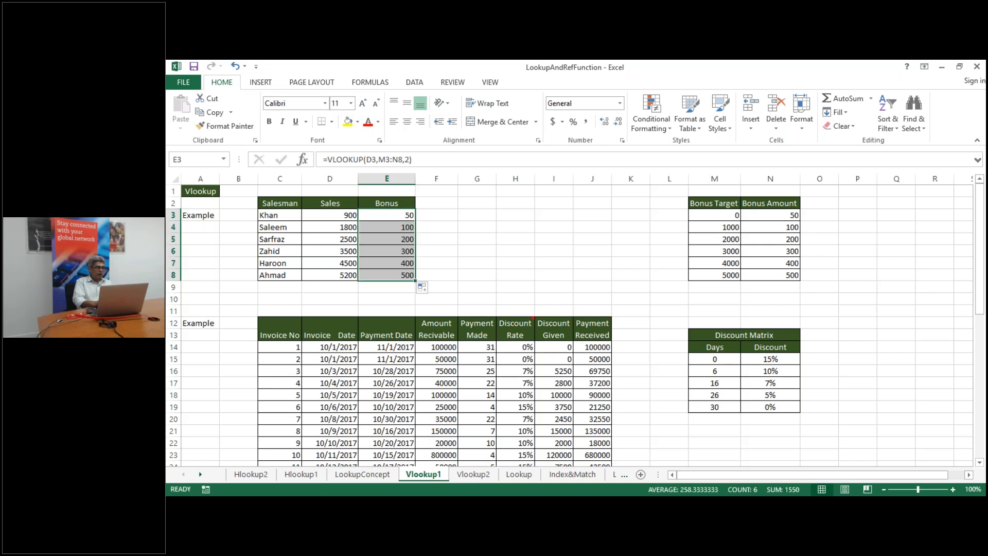
click(387, 267)
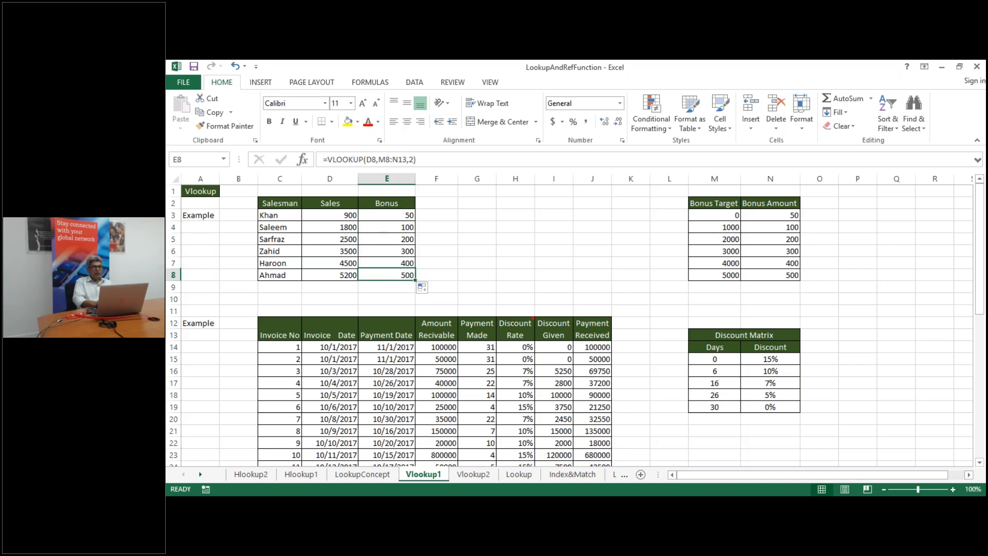
double_click(386, 265)
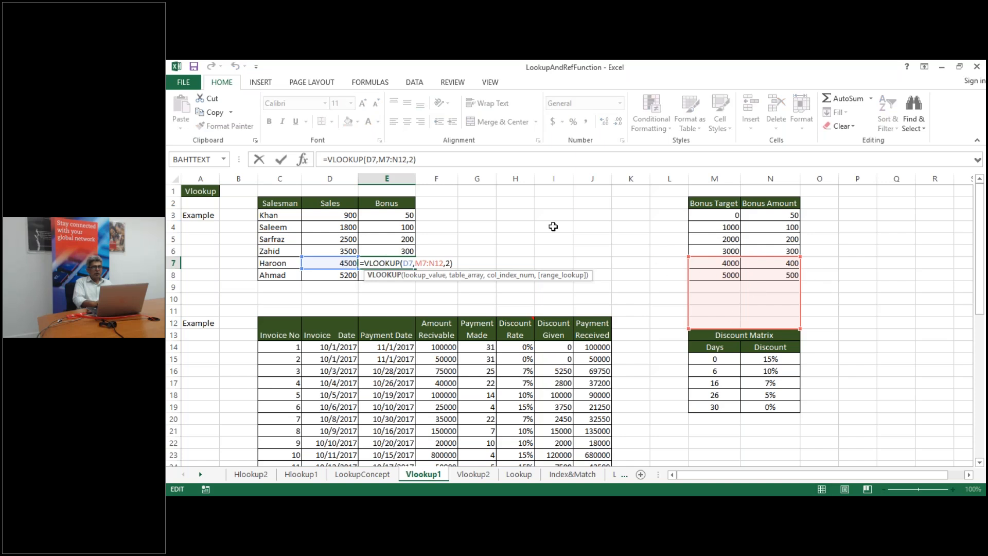
double_click(399, 216)
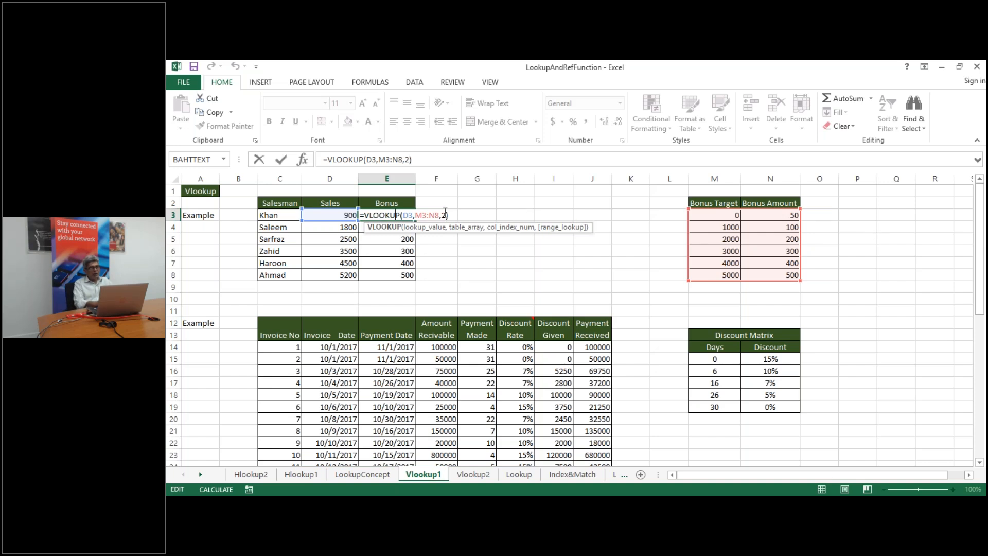
click(415, 215)
key(ctrl+Return)
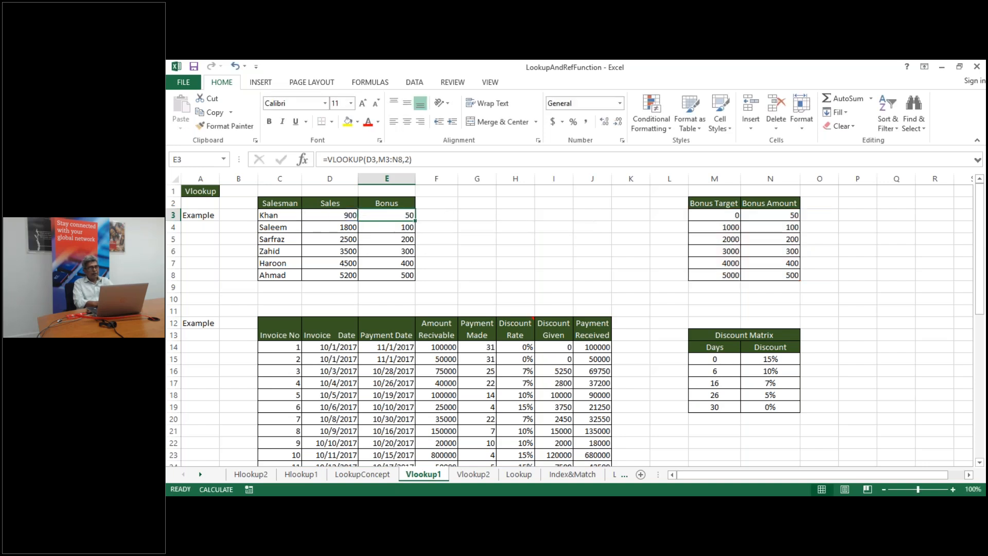
click(723, 227)
double_click(394, 227)
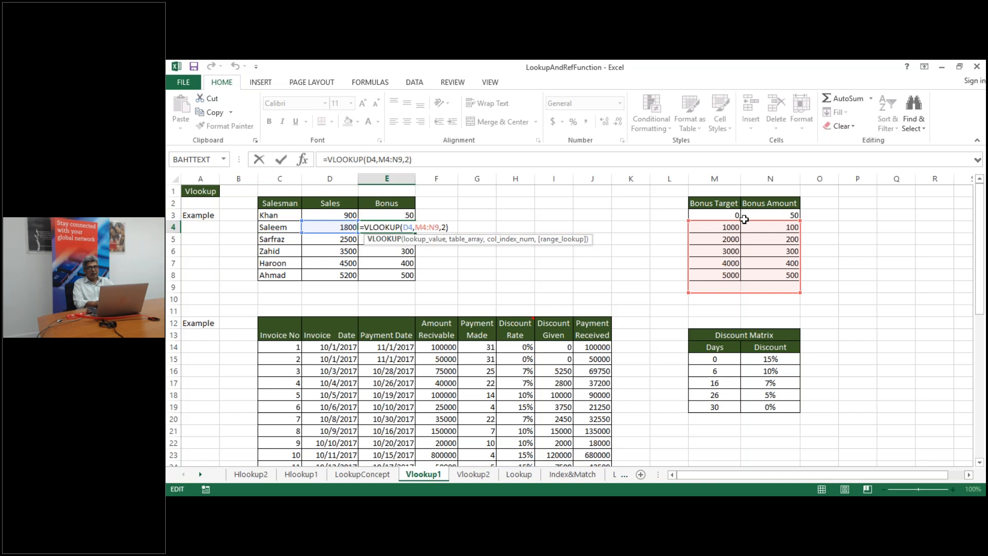
key(Escape)
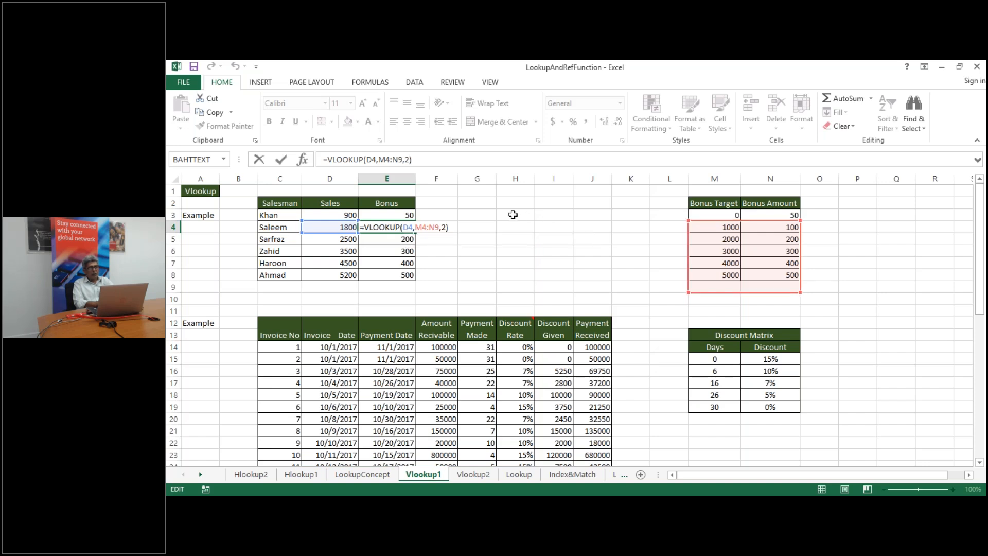
double_click(391, 215)
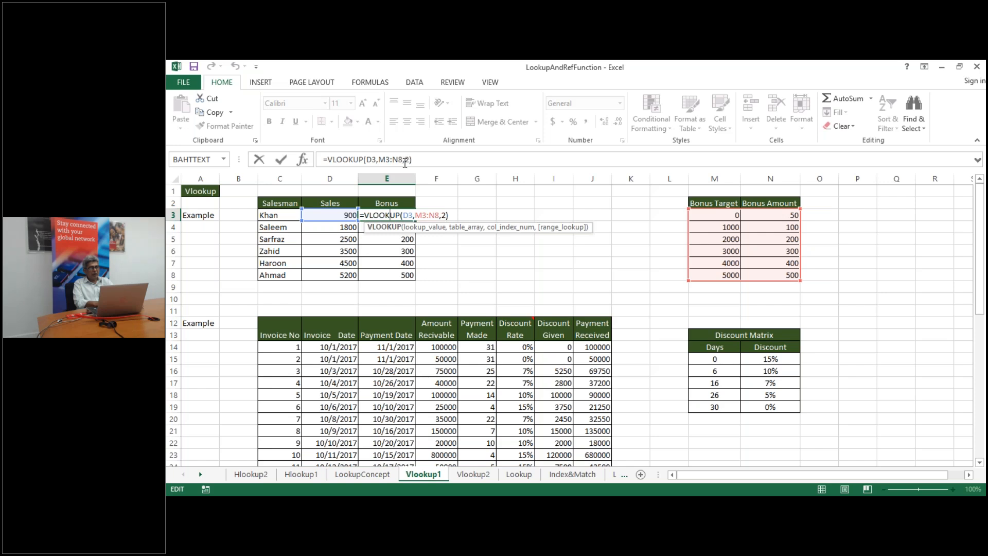
key(Escape)
double_click(396, 275)
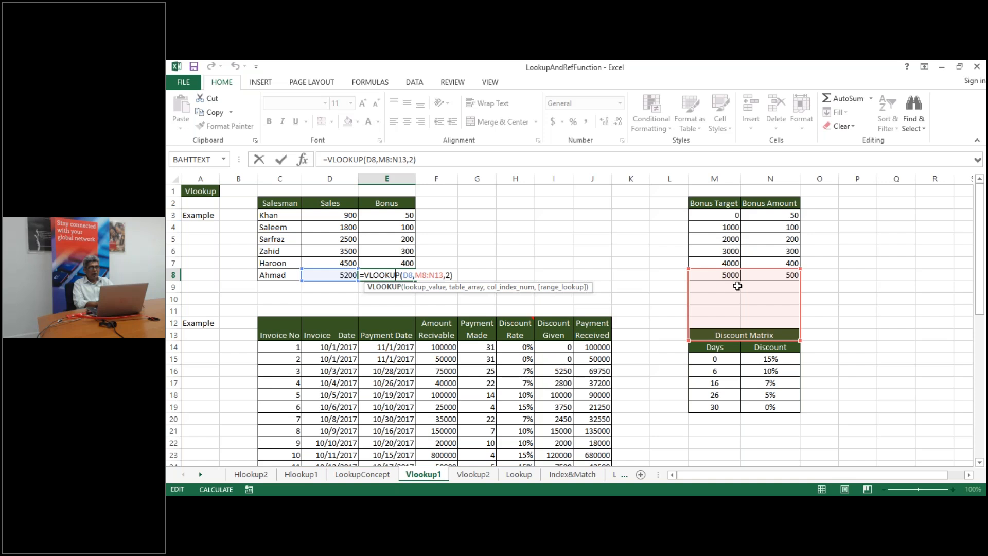
double_click(388, 215)
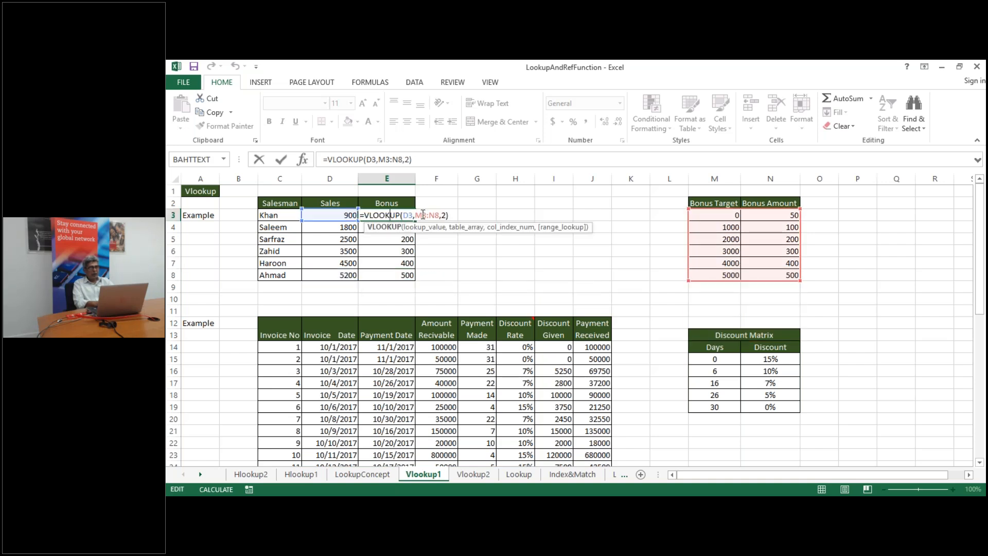
mouse_move(417, 212)
mouse_down()
mouse_move(453, 212)
mouse_move(437, 212)
mouse_up()
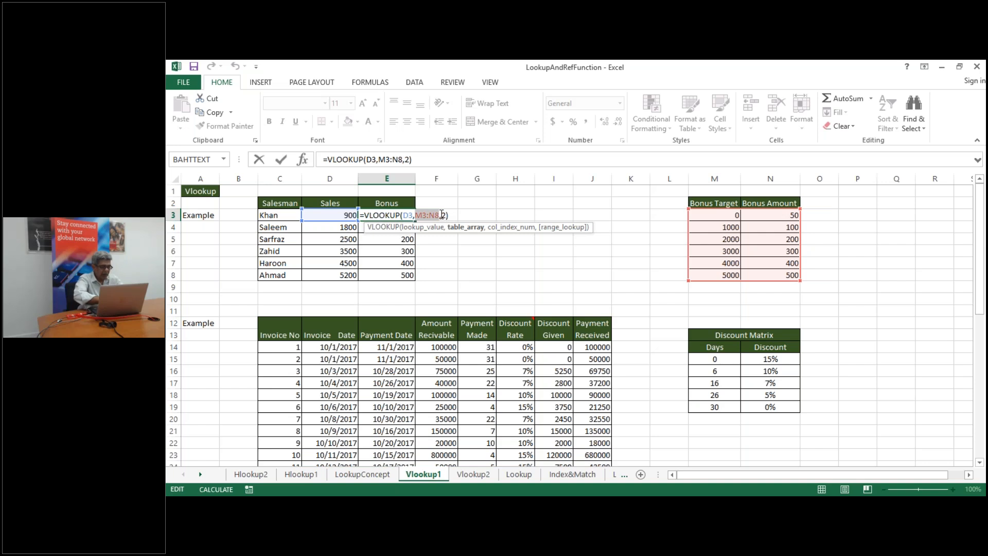
Make E3's table range absolute as $M$3:$N$8 and refill the formula down to E8
key(F4)
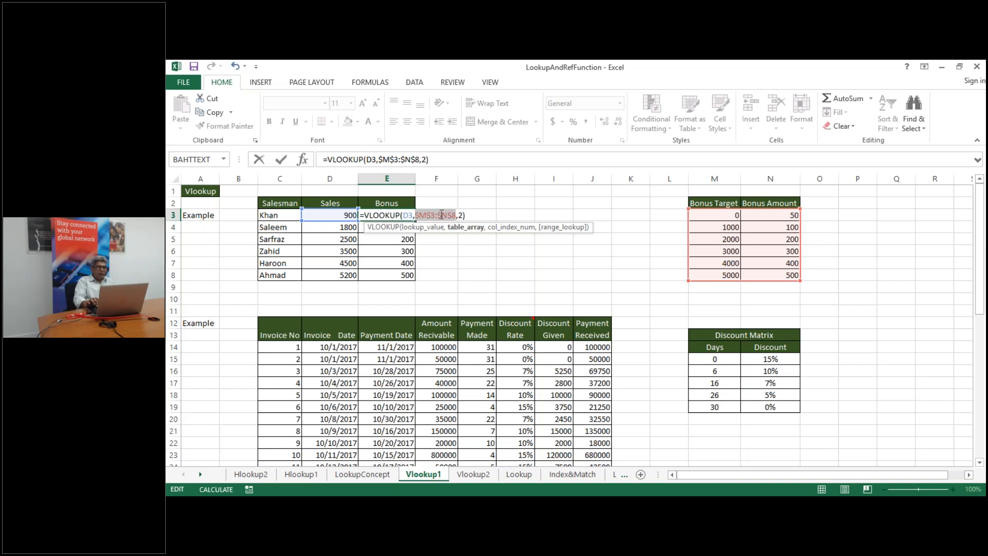
key(Return)
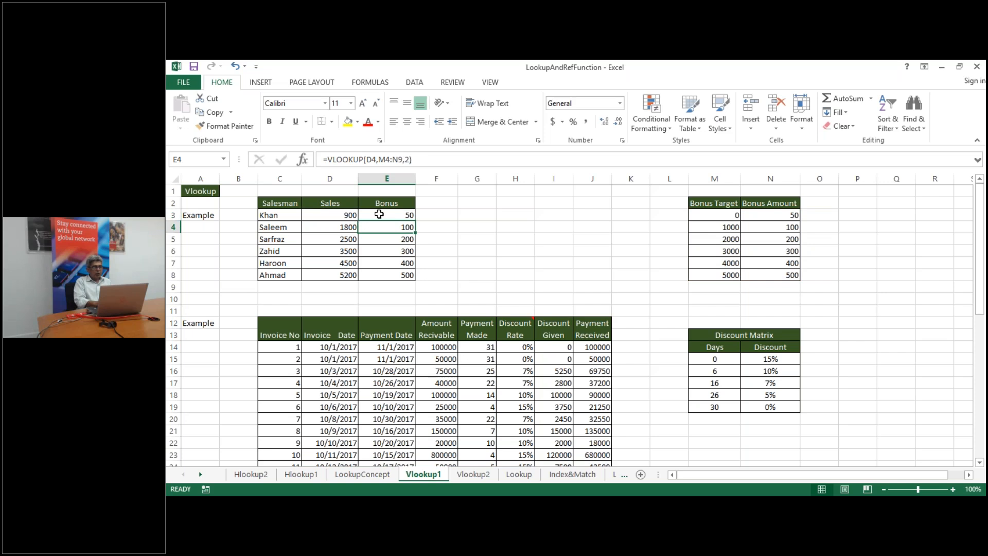
click(388, 216)
drag(415, 219, 414, 276)
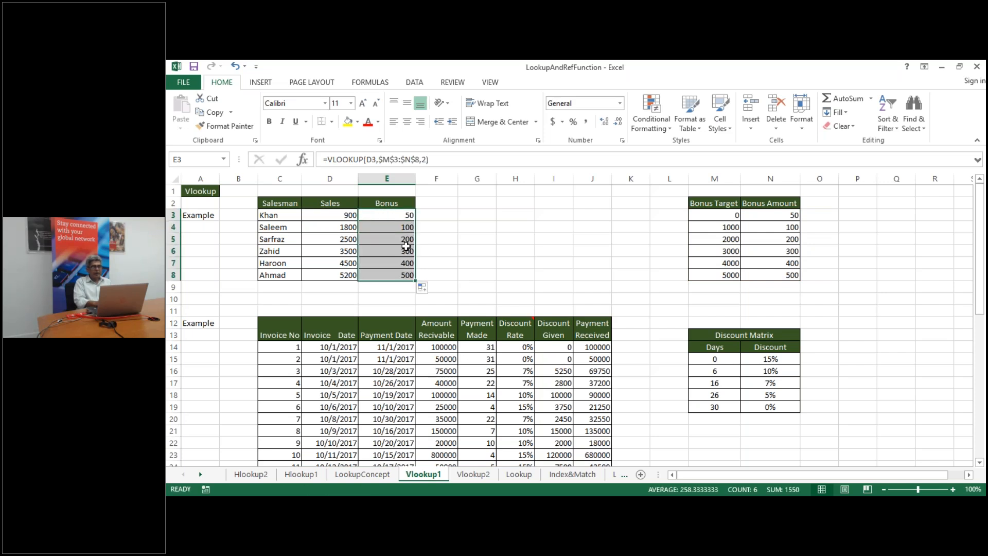
click(457, 255)
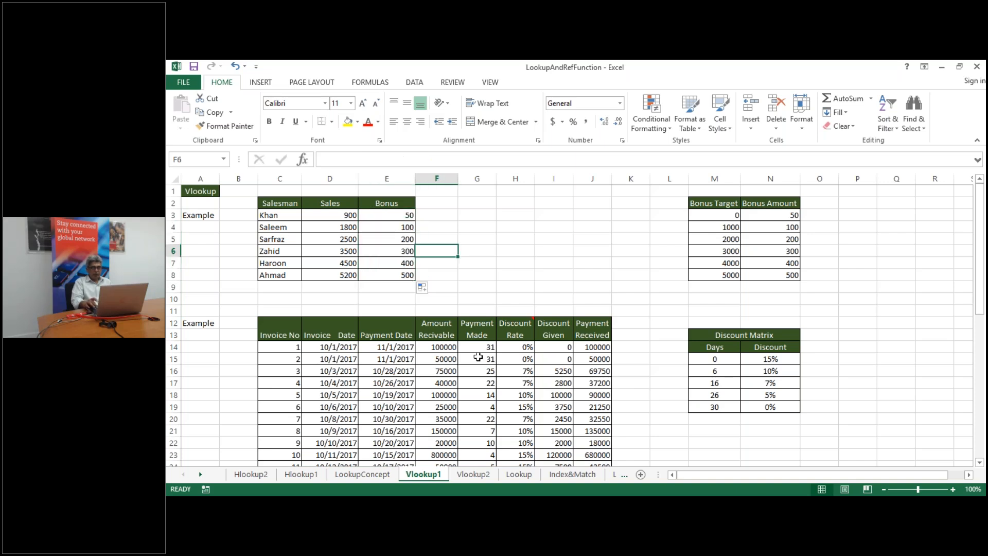
Clear the Discount Rate values in H14:H29
key(Down)
key(Down)
key(Down)
key(Down)
key(Down)
key(Down)
key(Down)
key(Down)
key(Down)
key(Down)
key(Down)
key(Down)
key(Down)
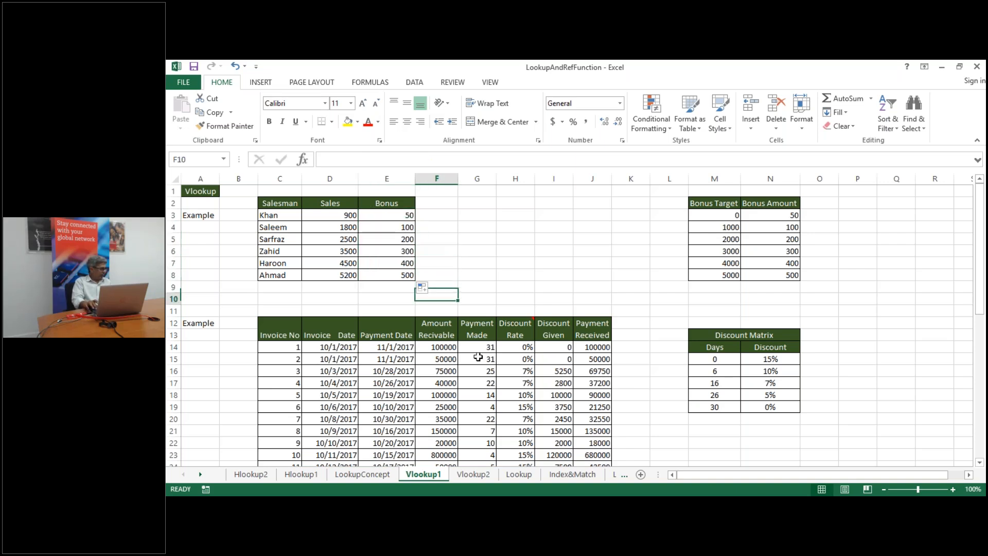
key(Down)
key(Down)
key(Down)
key(Down)
key(Down)
key(Down)
key(Down)
key(Down)
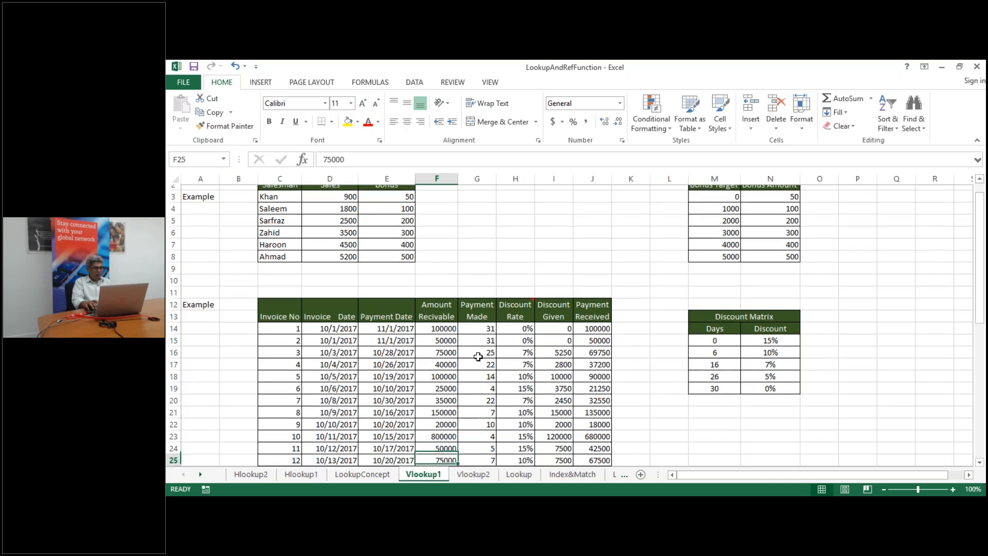
key(Down)
key(Down)
key(Down)
key(Down)
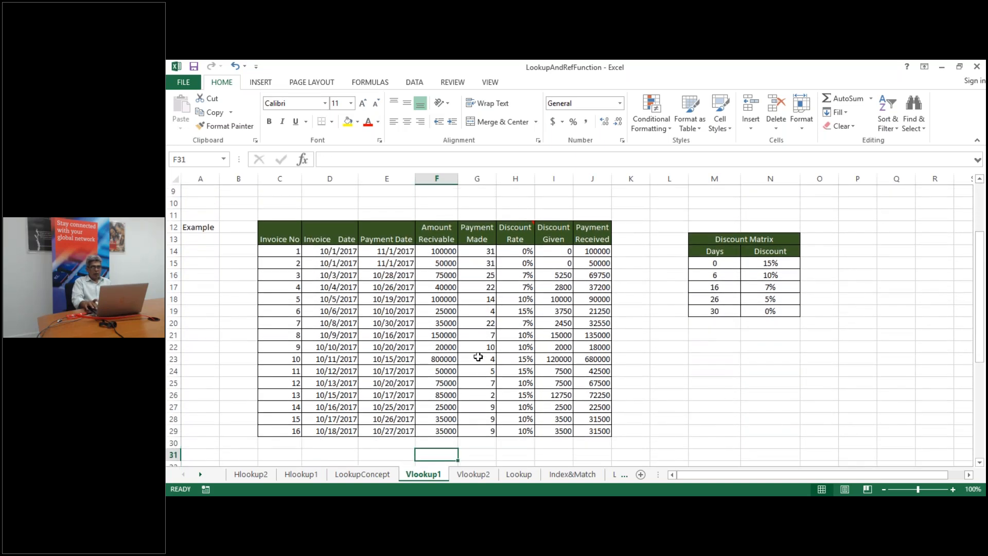
click(513, 253)
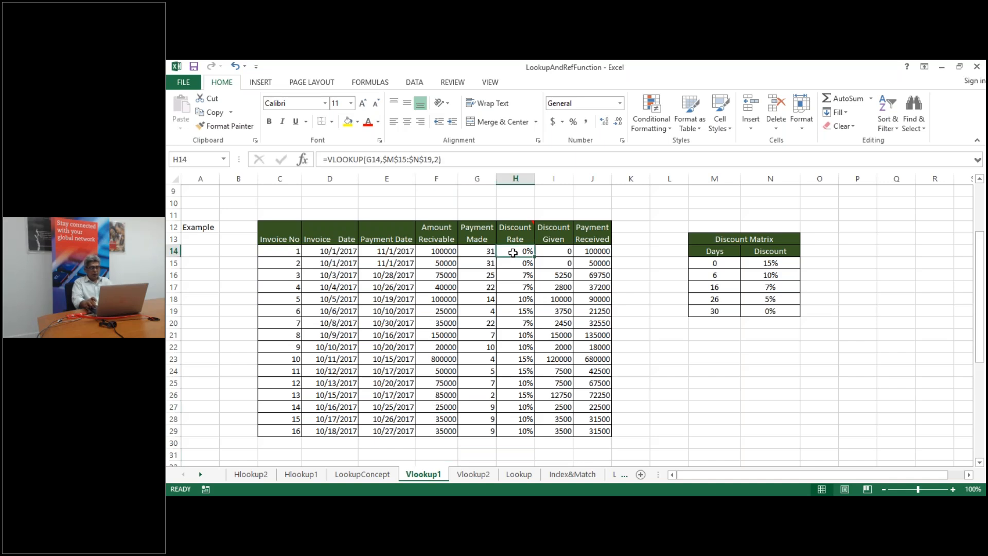
key(ctrl+shift+Down)
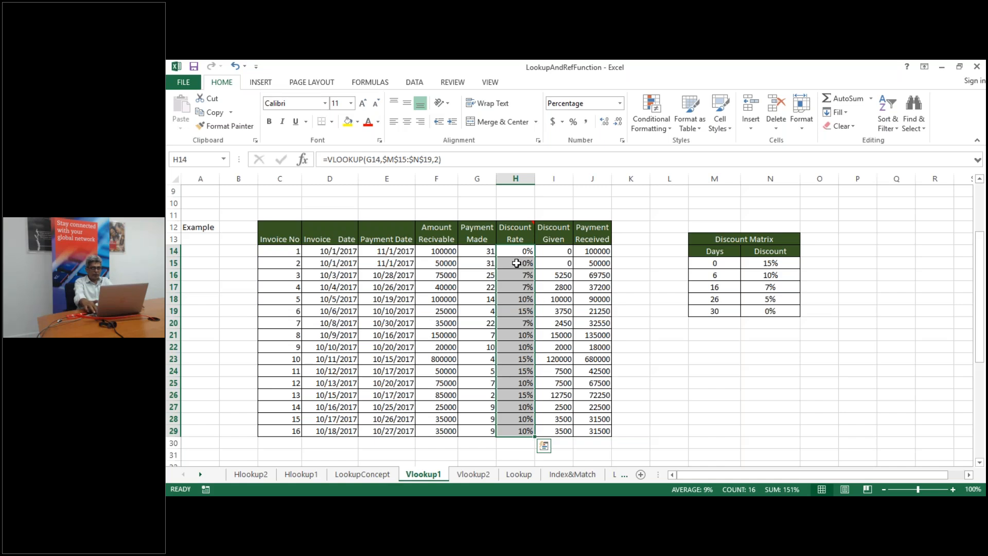
key(Delete)
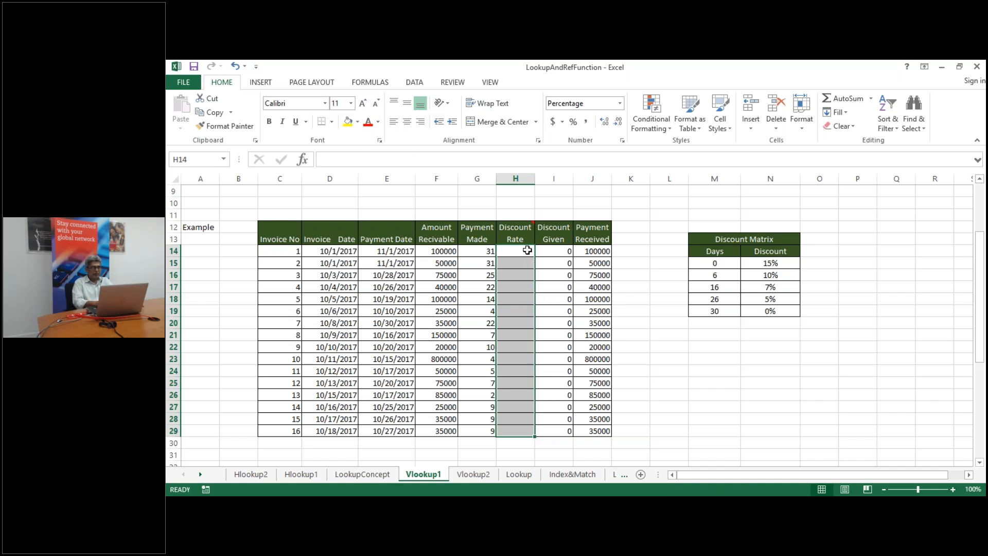
click(506, 251)
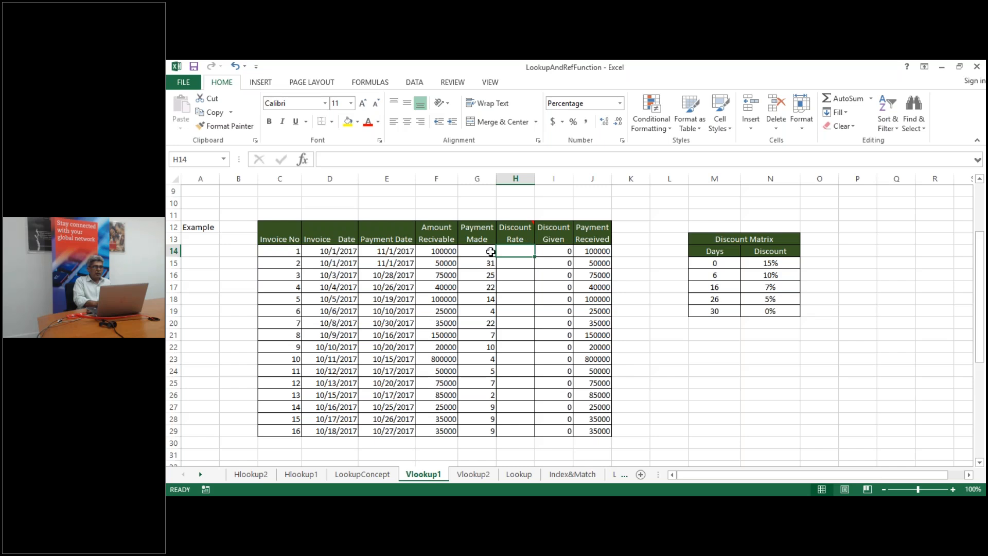
Review the Payment Made formula in G22, Discount Given in I14, and the H12 exercise note
click(481, 348)
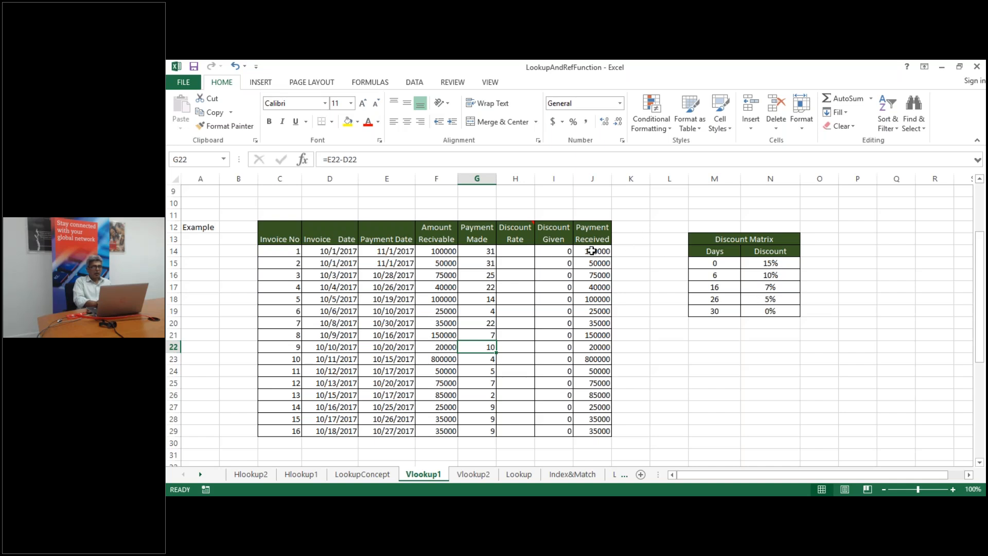
click(549, 256)
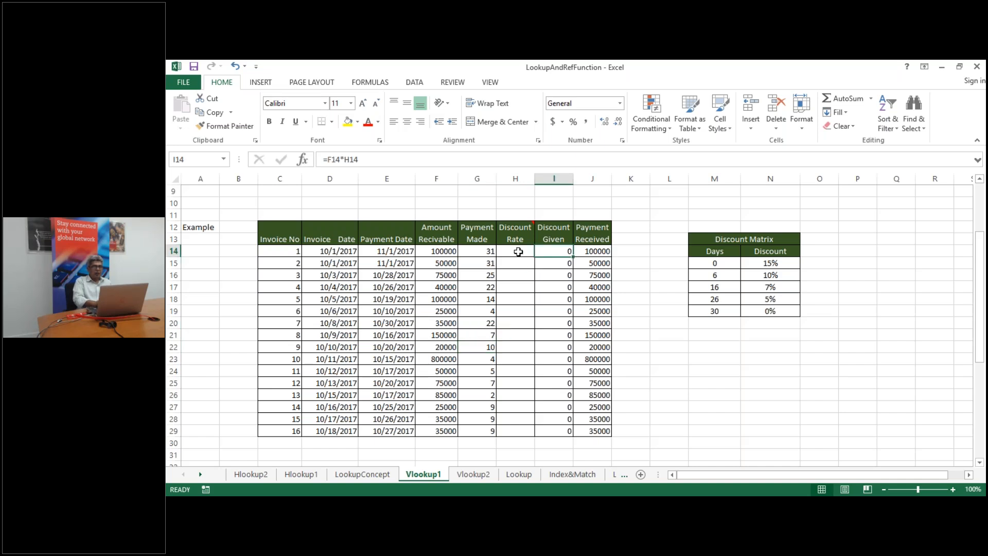
click(517, 250)
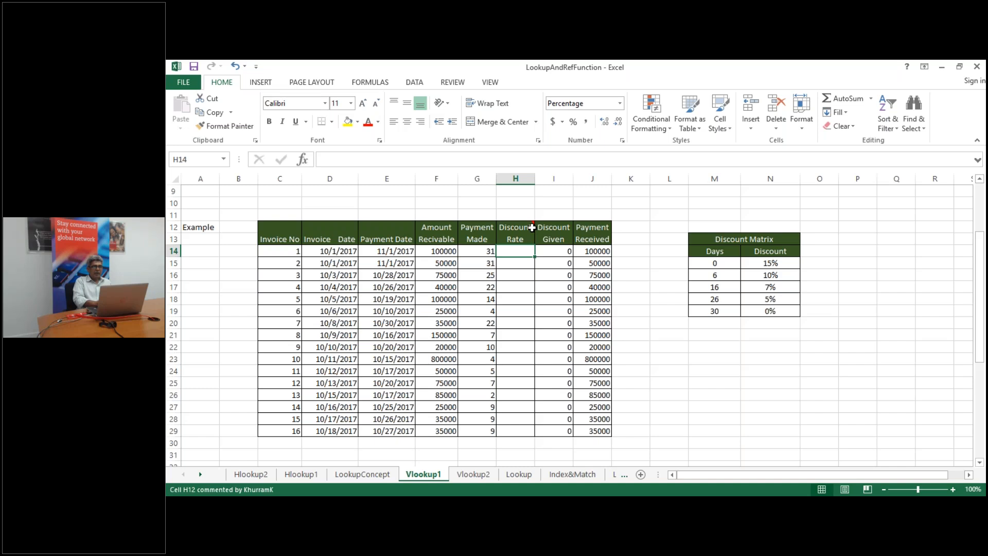
mouse_move(532, 227)
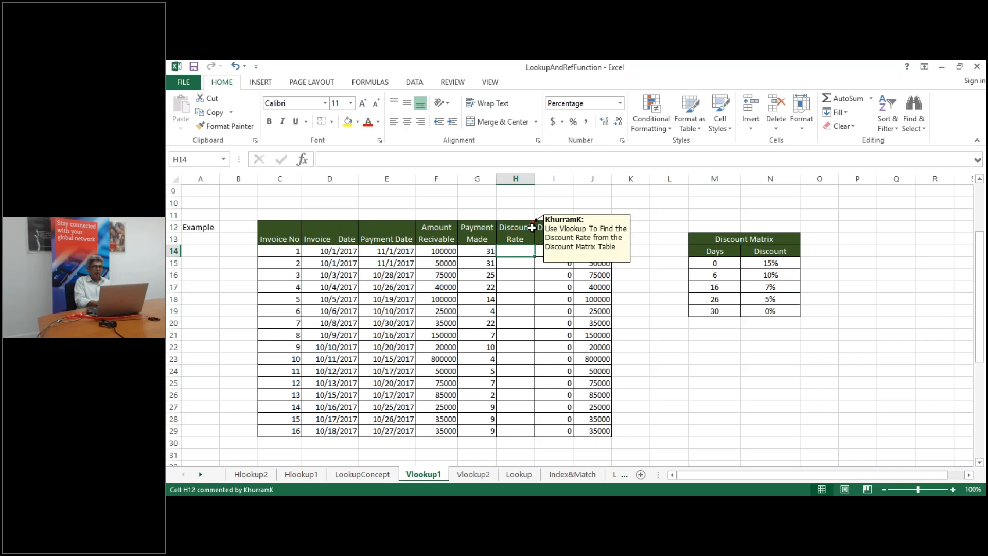
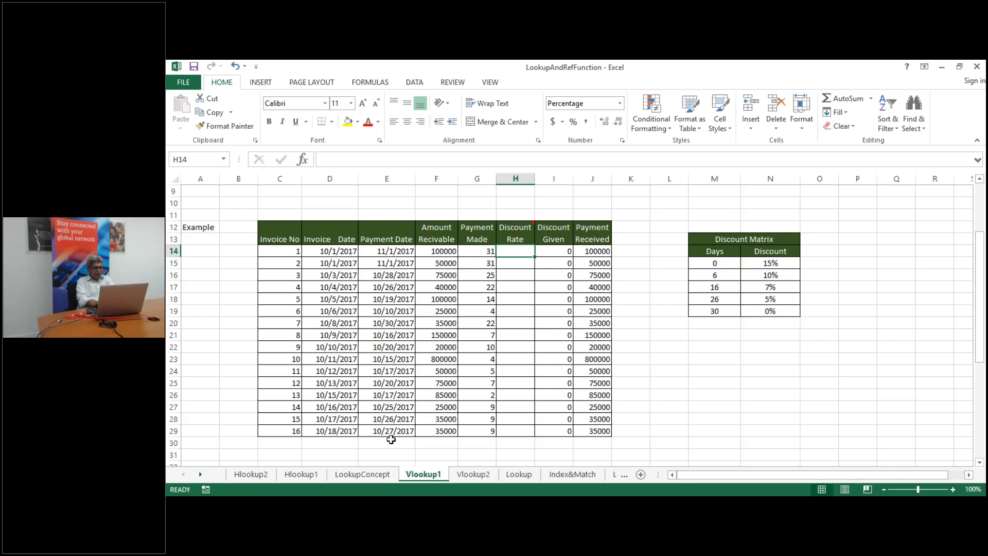
Switch to the LookupConcept sheet to view its CODE, Product and Unit Price table
click(371, 476)
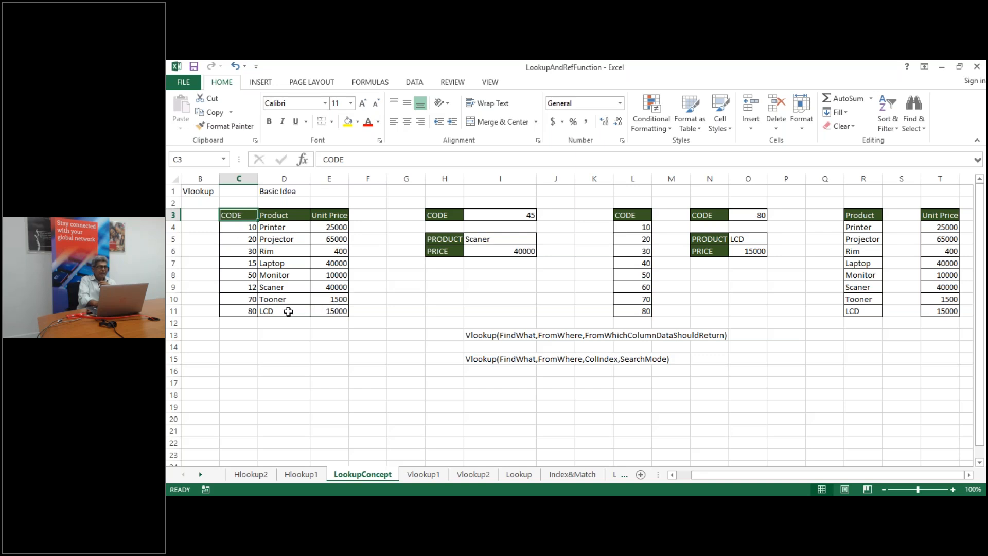
Change code 15 in C7 to 40 and code 12 in C9 to 60 so codes ascend
click(247, 262)
double_click(248, 263)
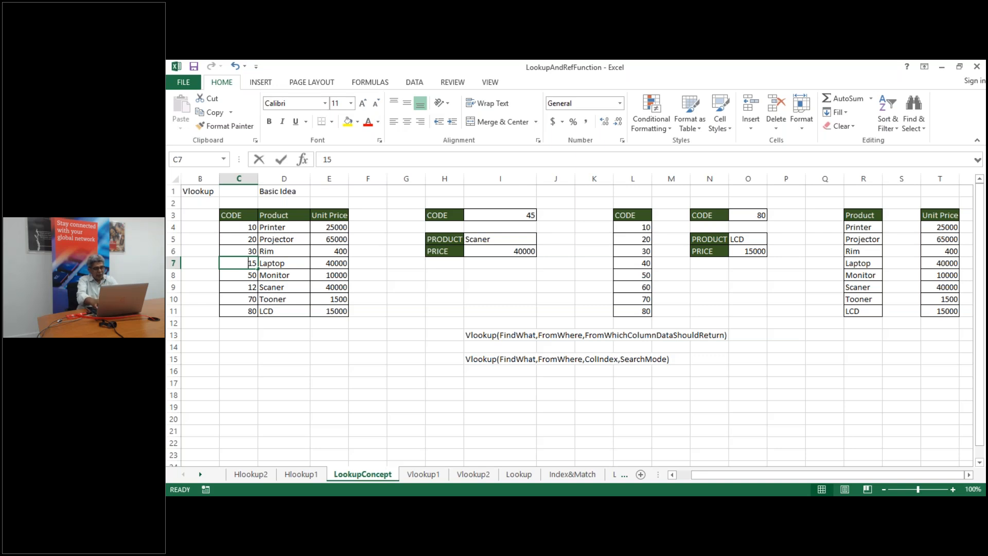
key(BackSpace)
key(BackSpace)
text(40)
click(240, 289)
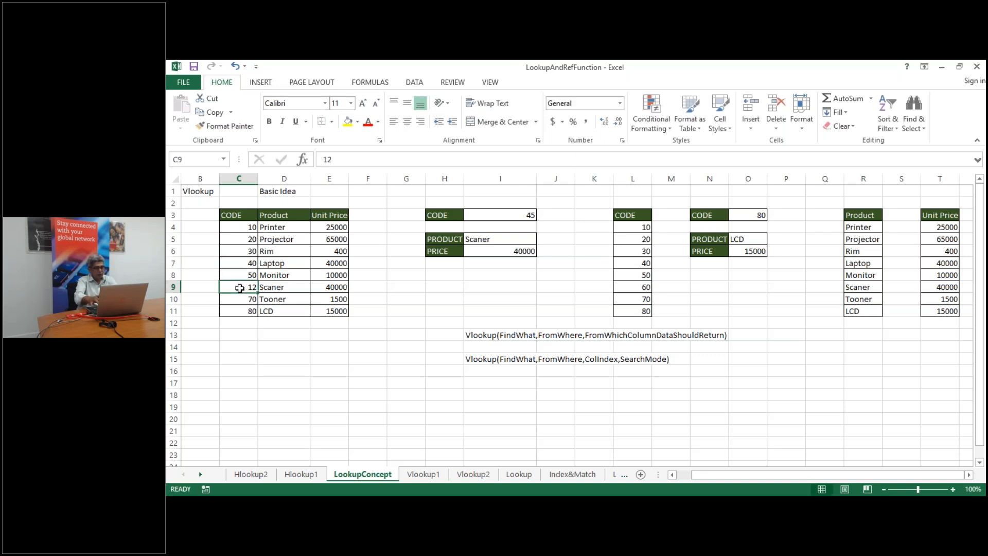
text(50)
key(Return)
click(256, 289)
text(60)
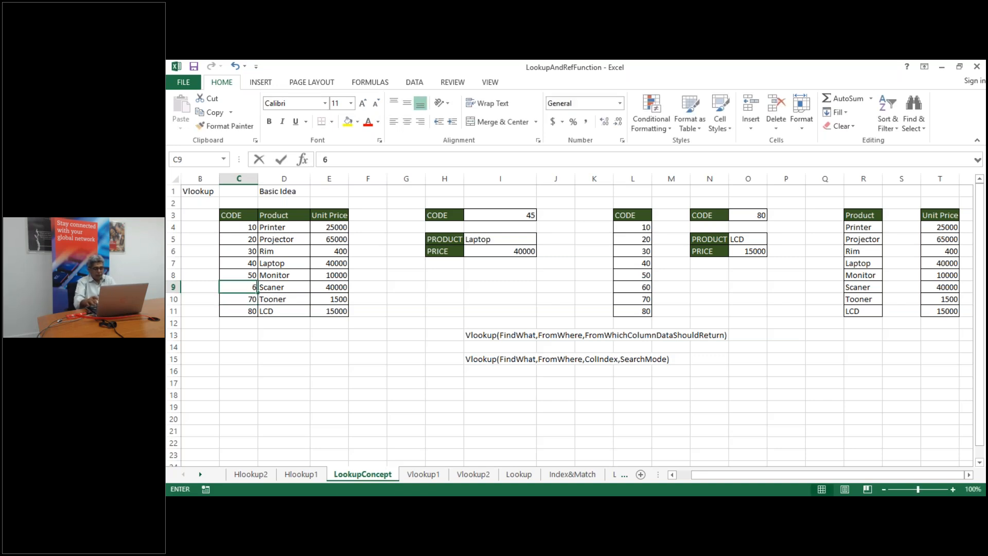
key(Up)
key(Up)
key(Up)
key(Up)
key(Up)
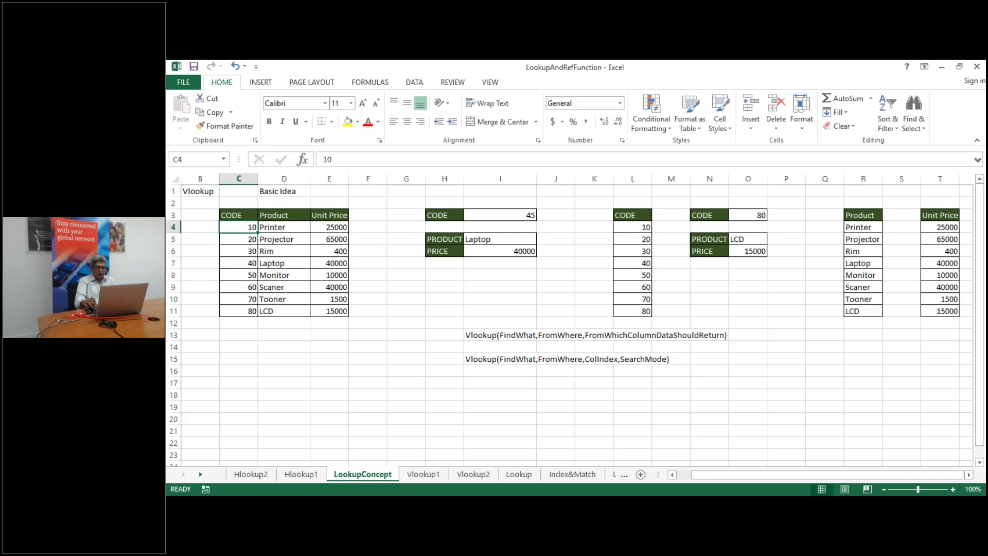
Review the sorted codes against lookup value 45, then go to the Vlookup1 sheet
key(Down)
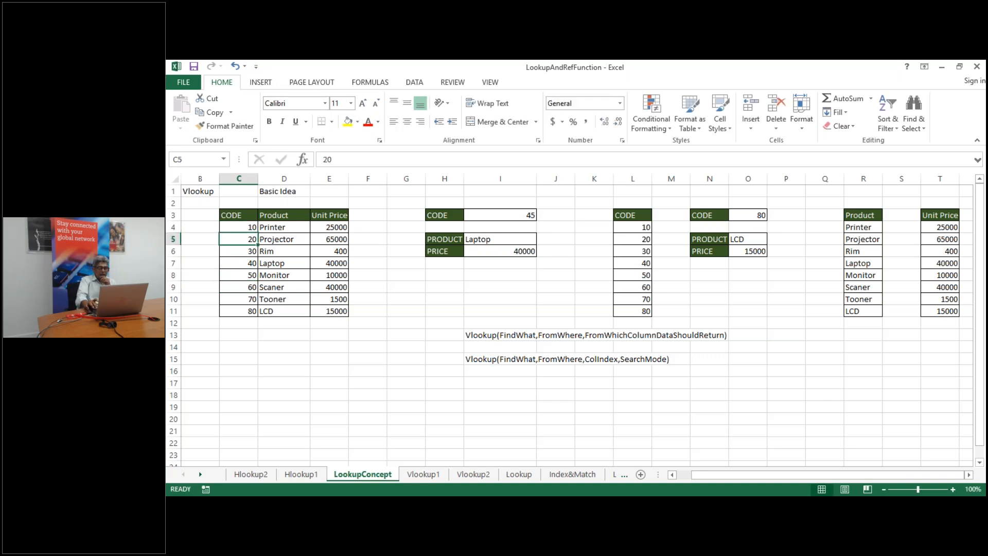
key(Up)
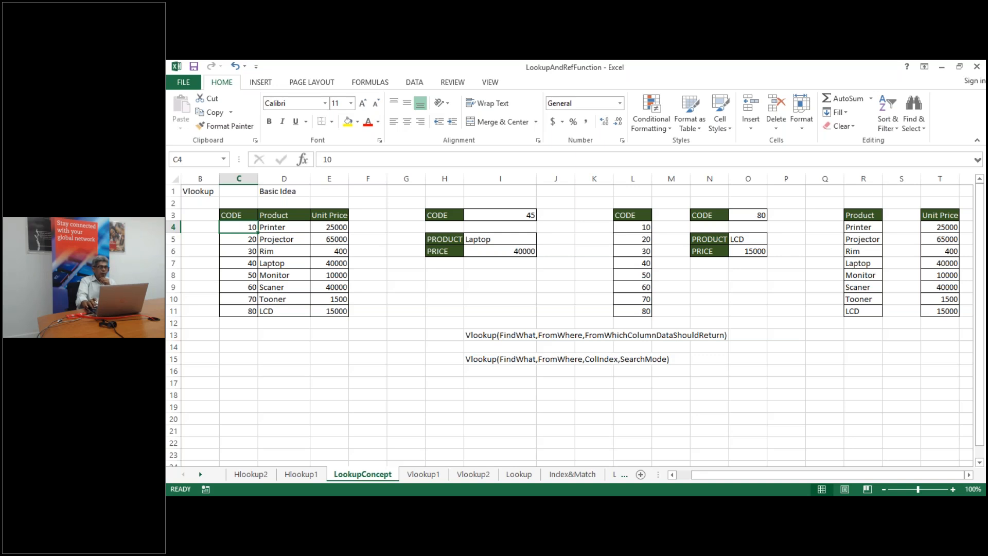
key(Right)
key(Left)
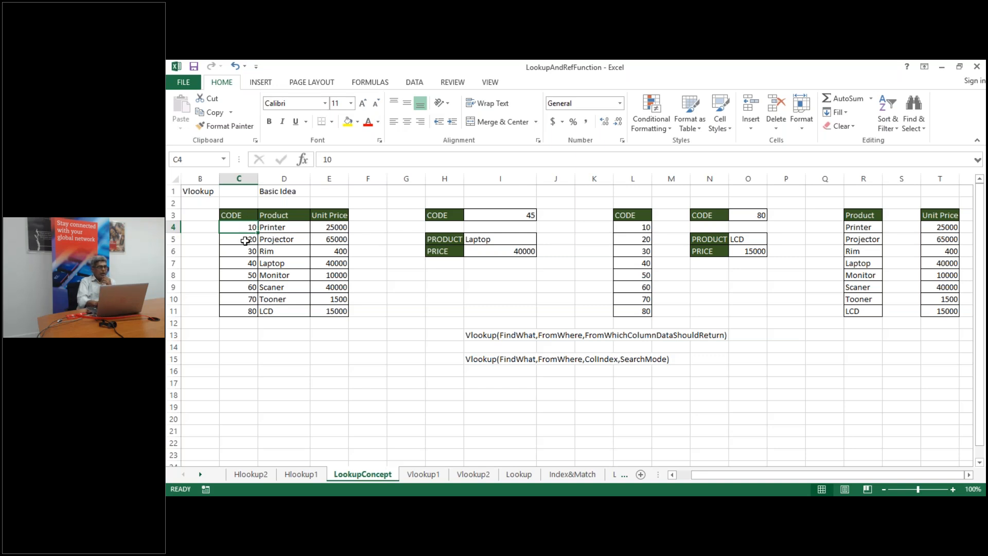
click(524, 215)
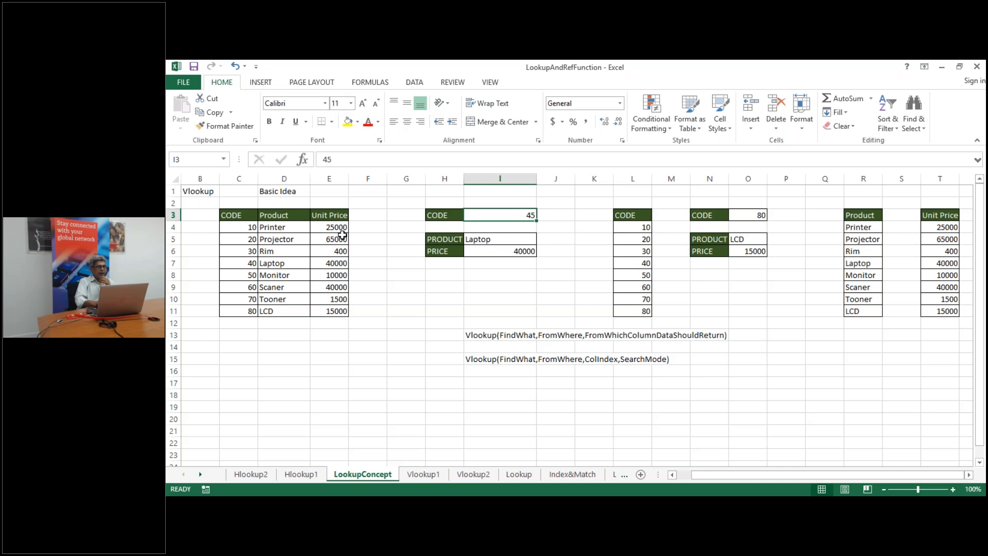
click(280, 227)
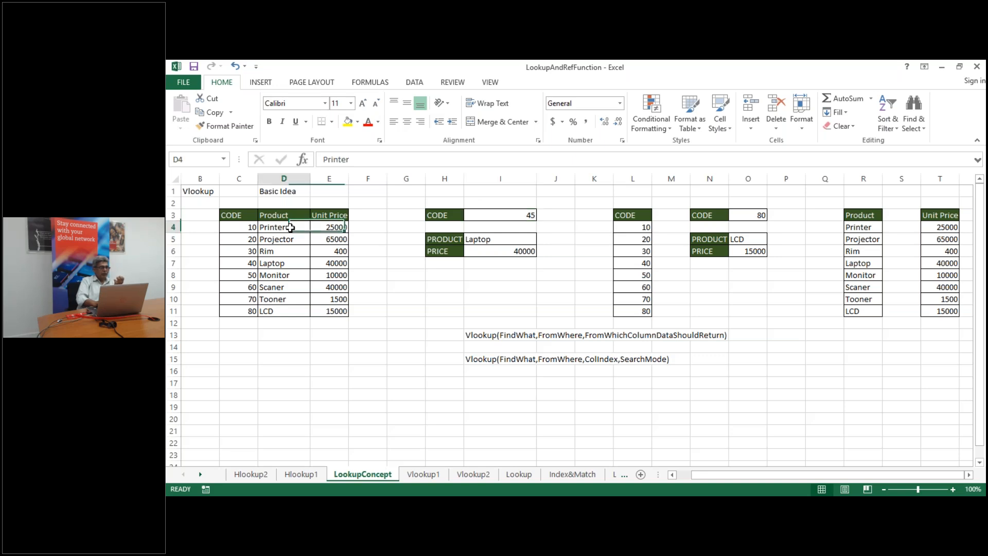
click(241, 239)
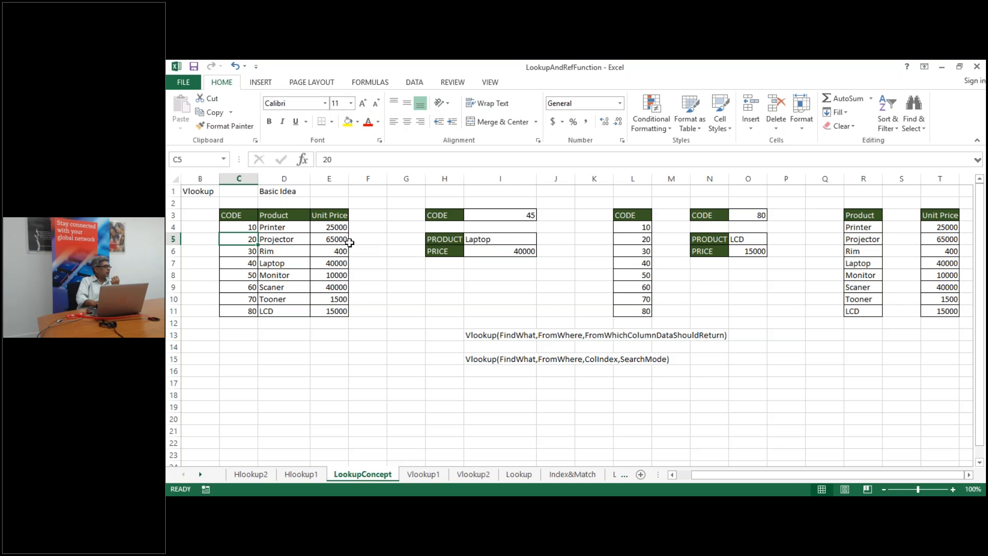
click(244, 251)
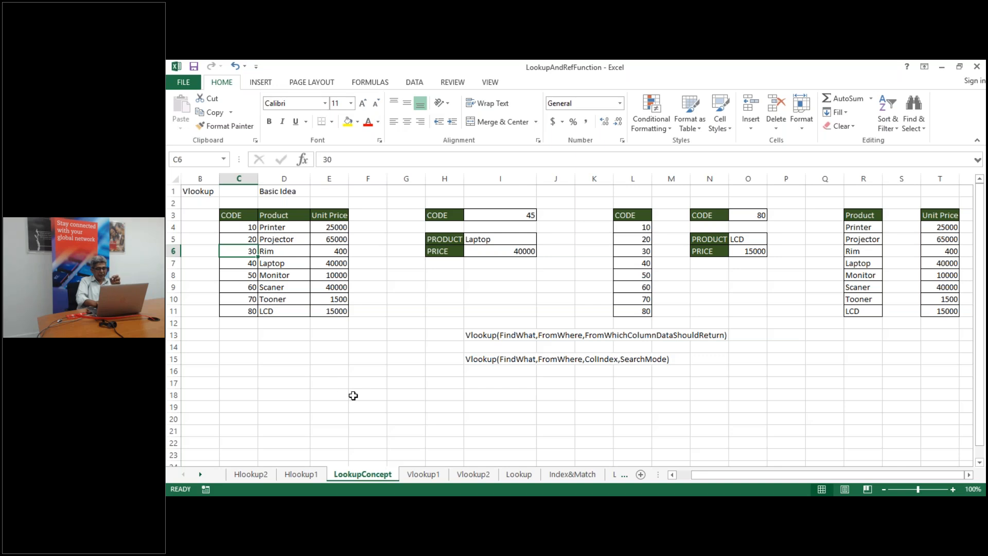
click(423, 474)
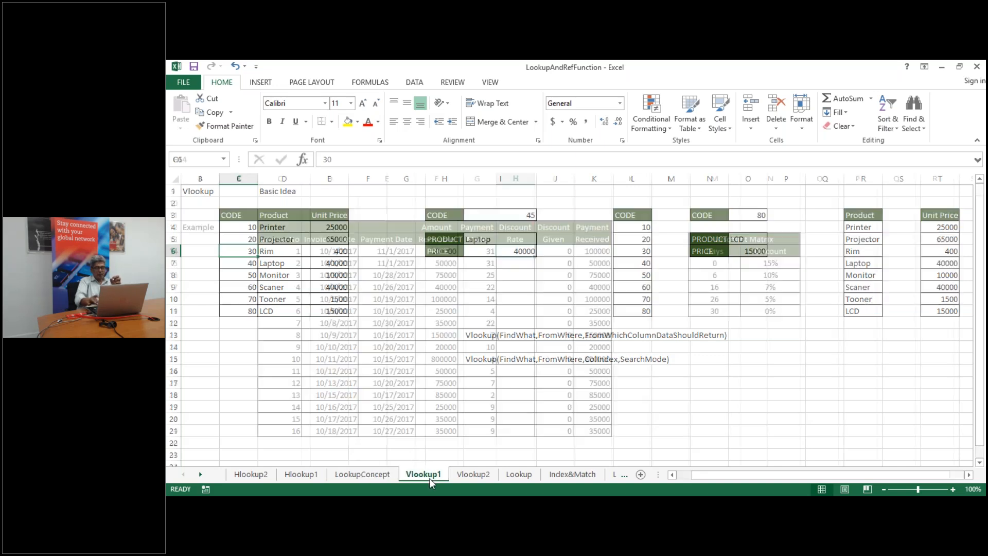
Walk through the Bonus Target tiers and the 50 bonus in N3, then return to LookupConcept
key(ctrl+Up)
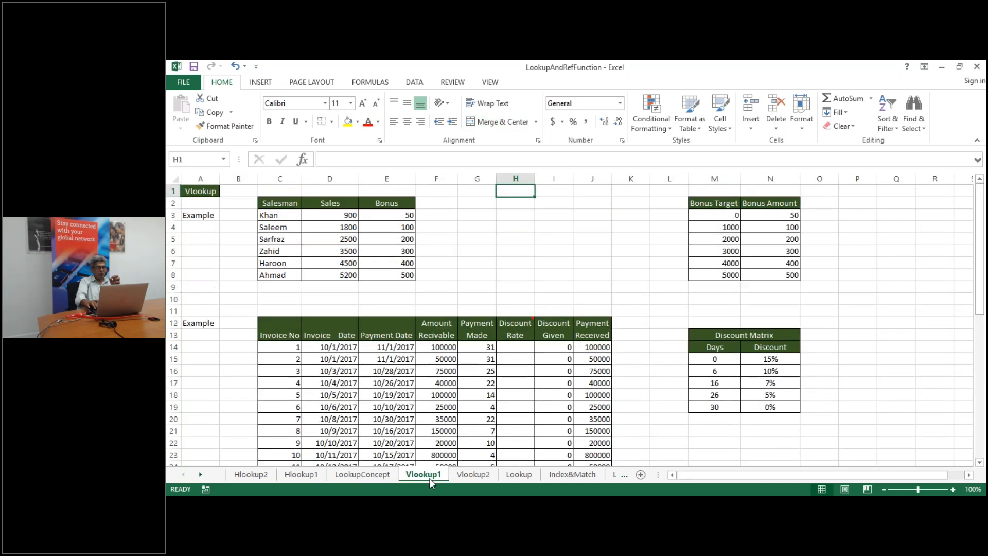
key(Right)
key(Right)
key(Right)
key(Right)
key(Right)
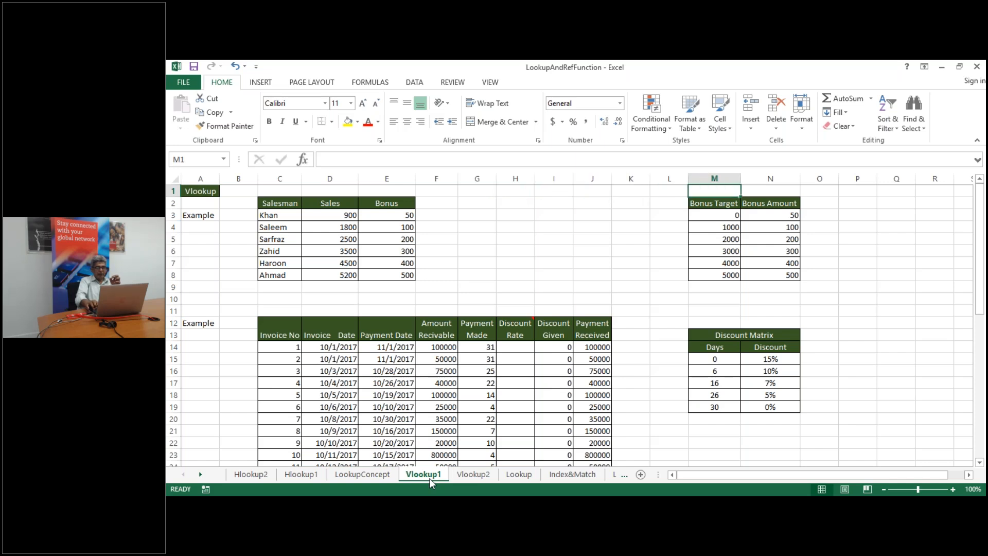
key(Down)
key(Down)
key(Down)
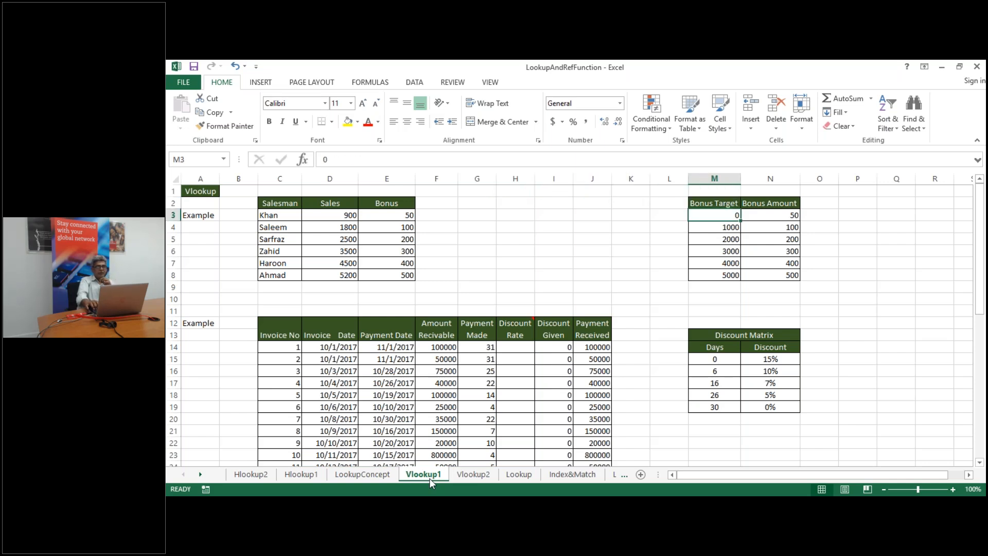
key(Up)
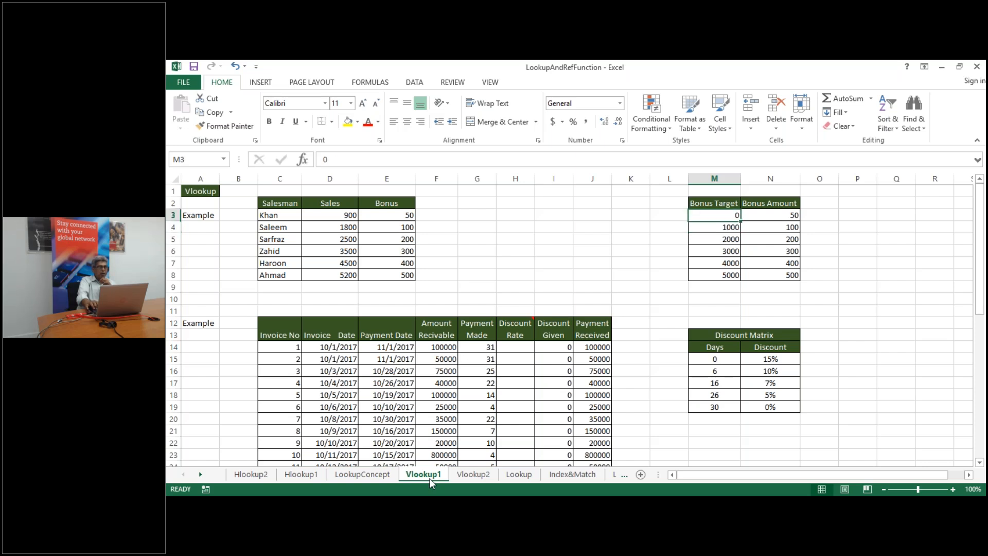
key(Down)
key(Up)
key(Down)
key(Up)
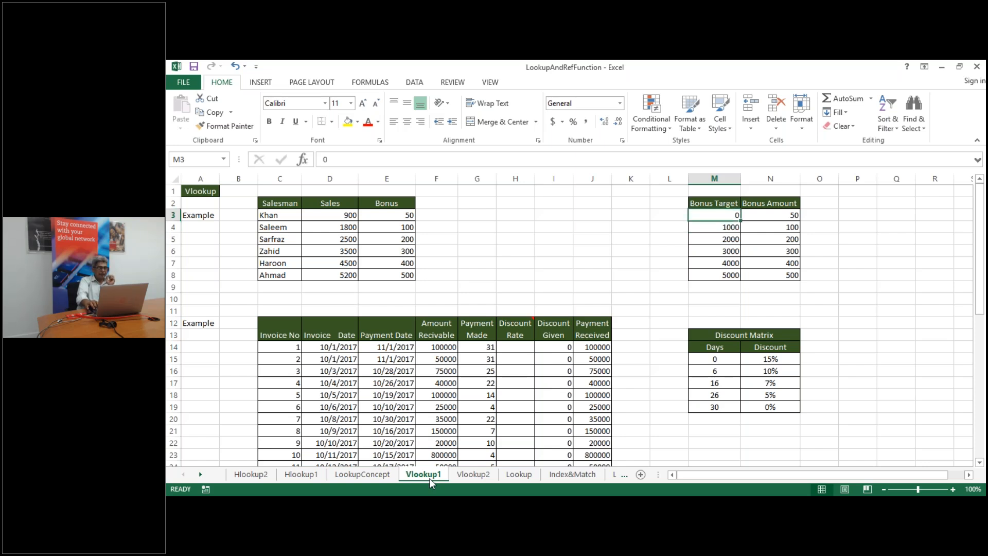
key(Right)
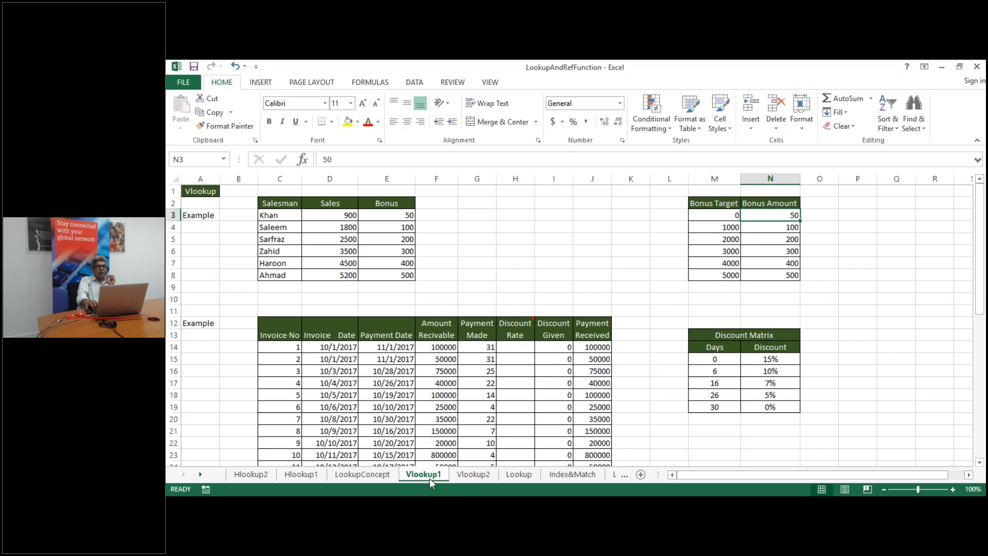
click(375, 472)
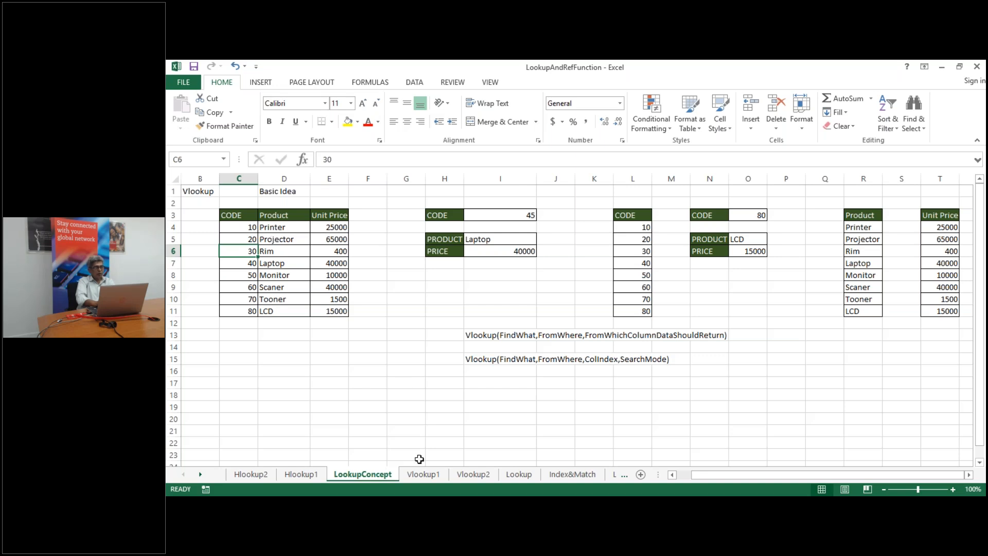
On Vlookup1, review sales figures 900, 1800 and 2500 in D3:D5
click(424, 474)
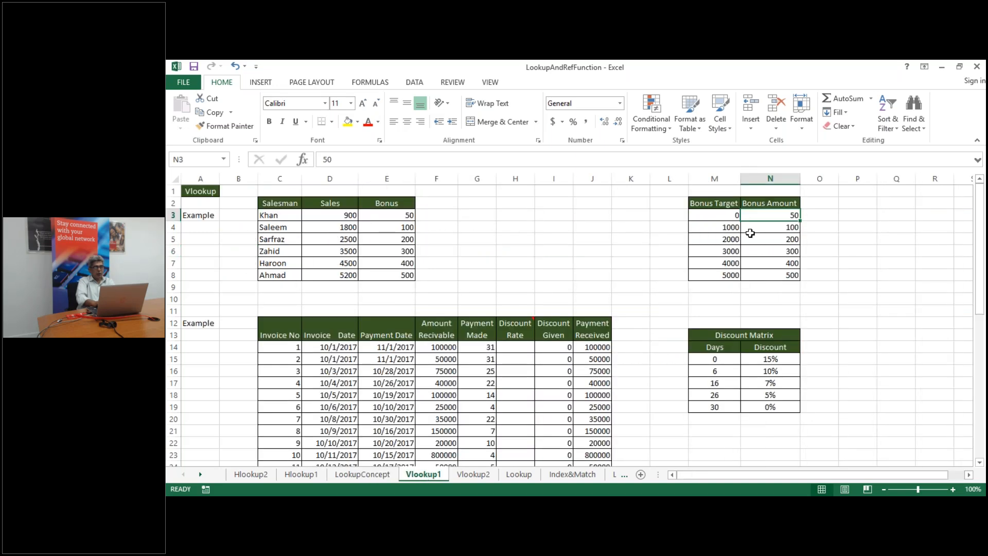
click(348, 215)
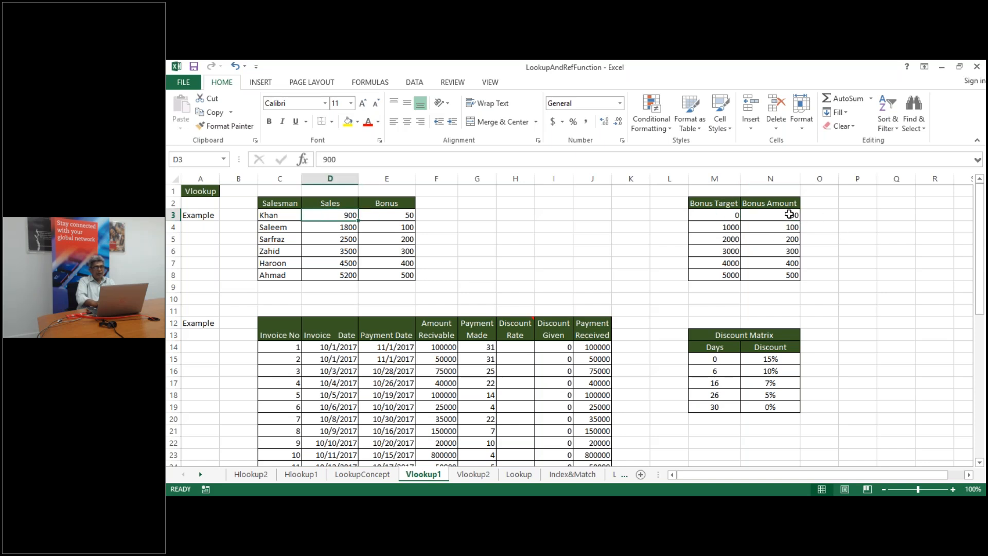
click(339, 228)
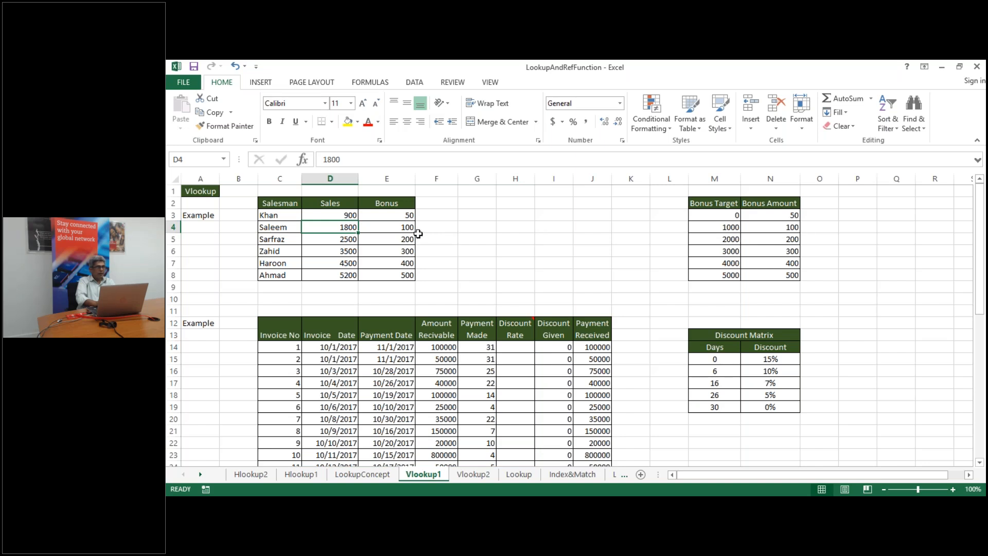
click(338, 242)
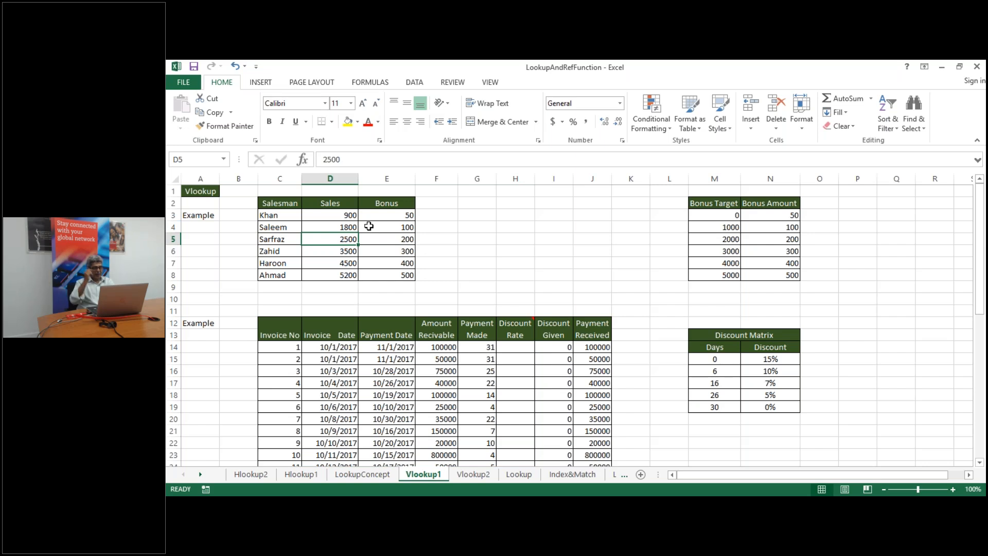
On LookupConcept, select the whole lookup table C4:E11 starting from code 10
click(380, 475)
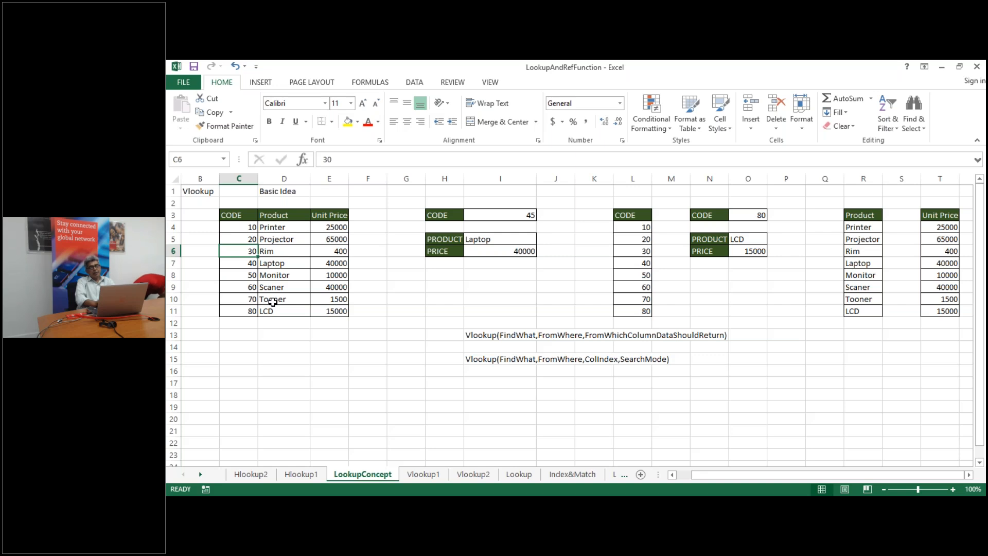
click(247, 227)
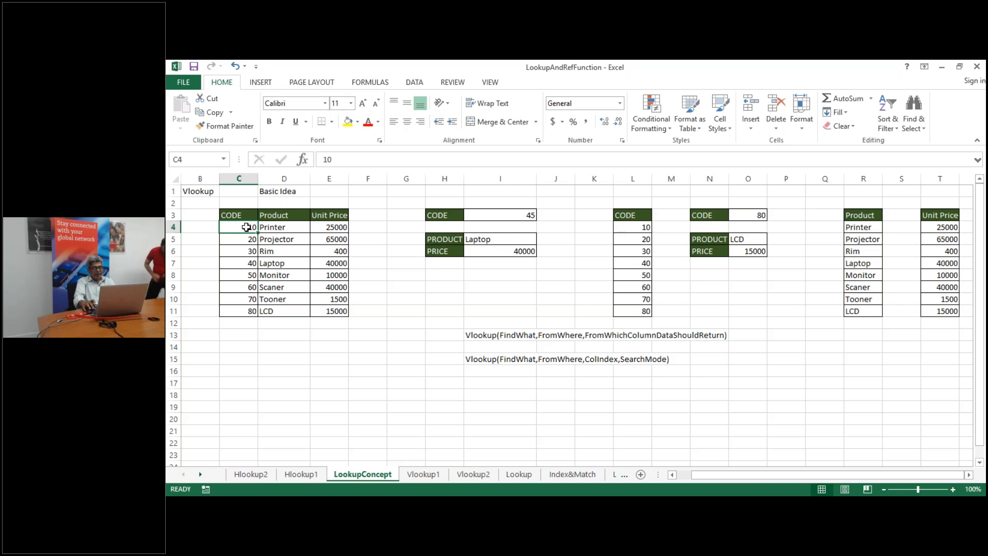
key(ctrl+shift+Right)
key(ctrl+shift+Down)
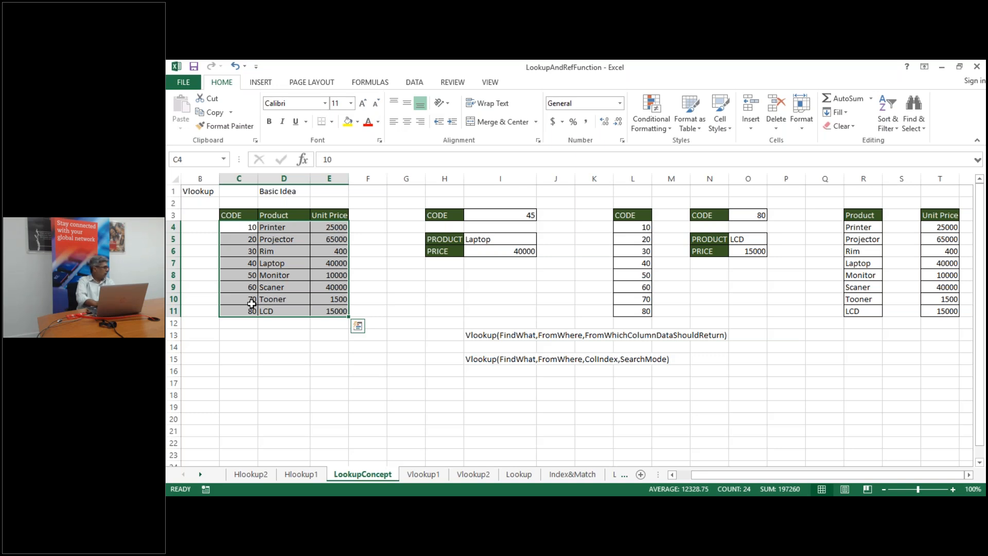
Back on Vlookup1, select the first Discount Rate cell H14
click(439, 478)
click(390, 403)
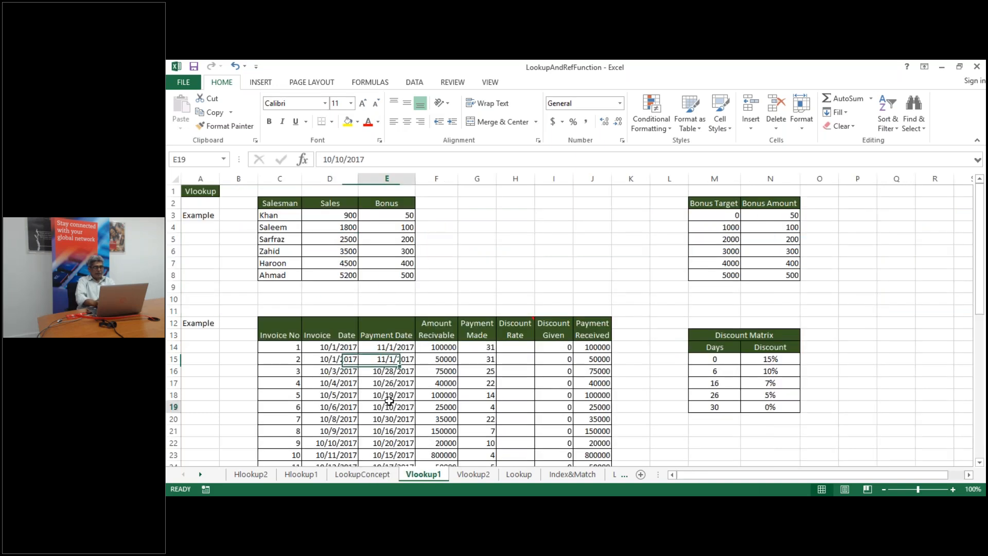
key(Down)
key(Down)
key(Down)
key(Down)
key(Down)
key(Down)
key(Down)
key(Down)
key(Down)
key(Down)
key(Down)
key(Down)
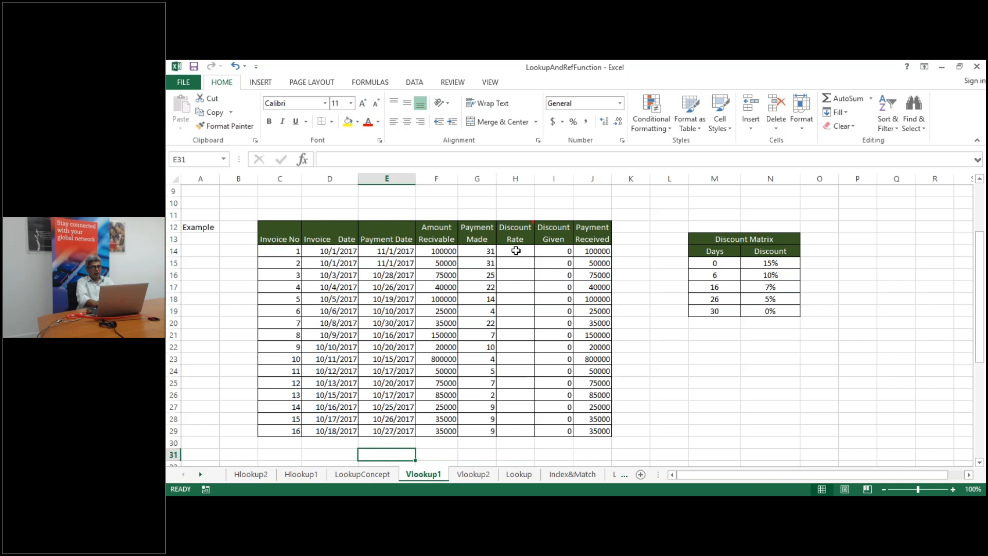
click(516, 251)
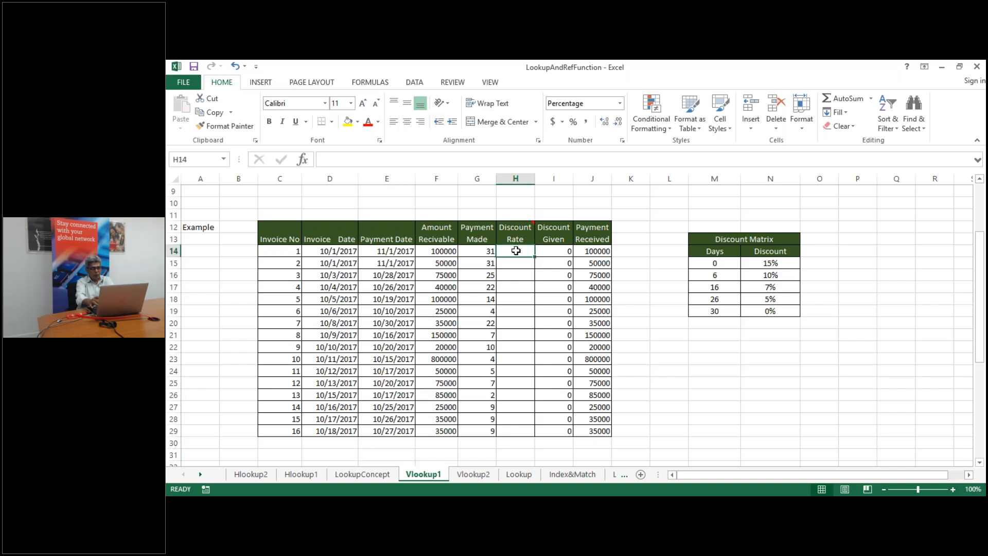
Enter =VLOOKUP(G14,M15:N19,2) in H14, returning 0% for 31 payment days
text(=)
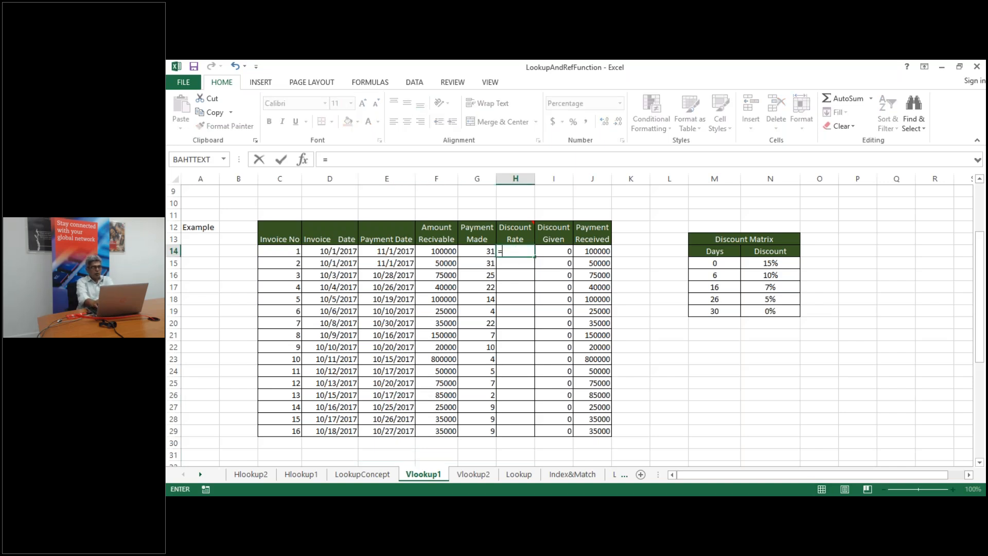
text(vloo)
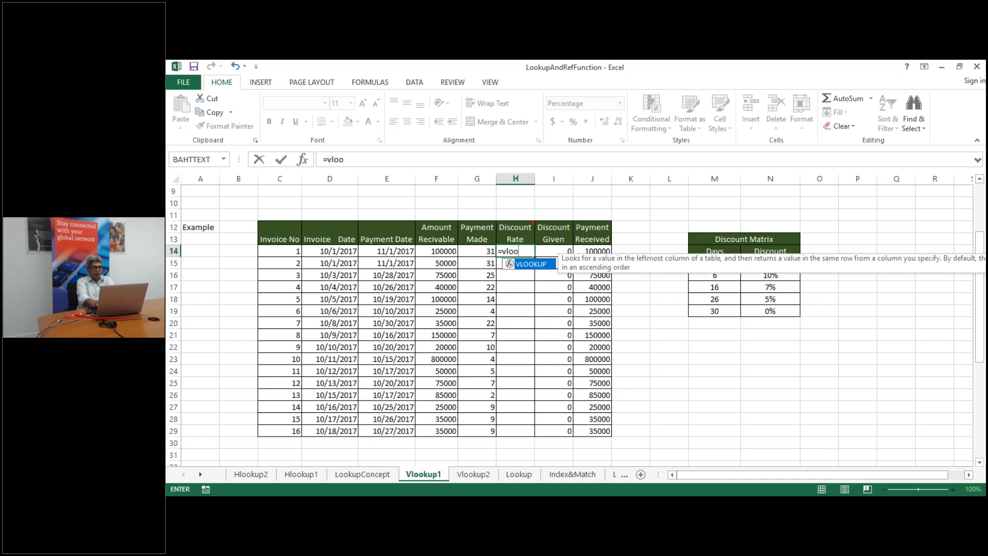
text(k)
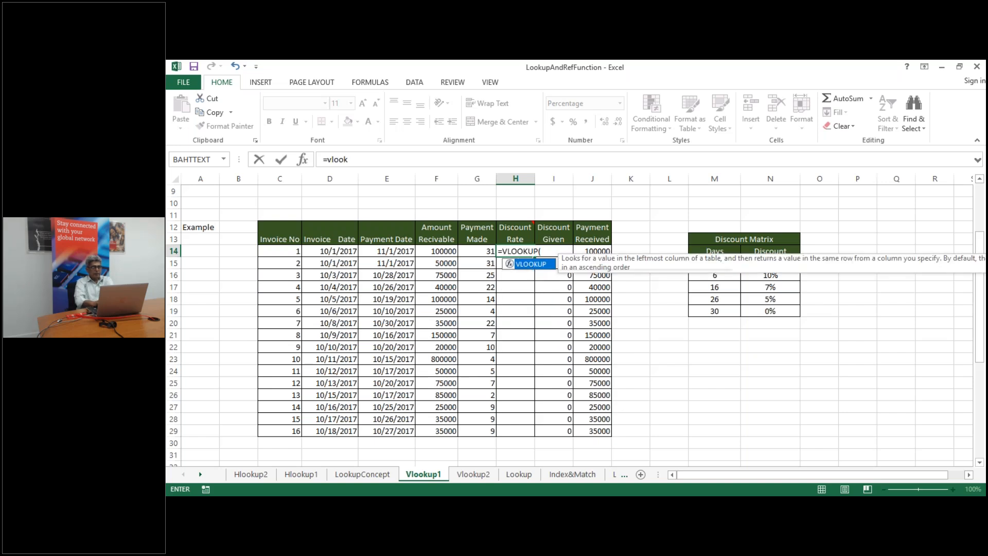
key(Tab)
click(477, 249)
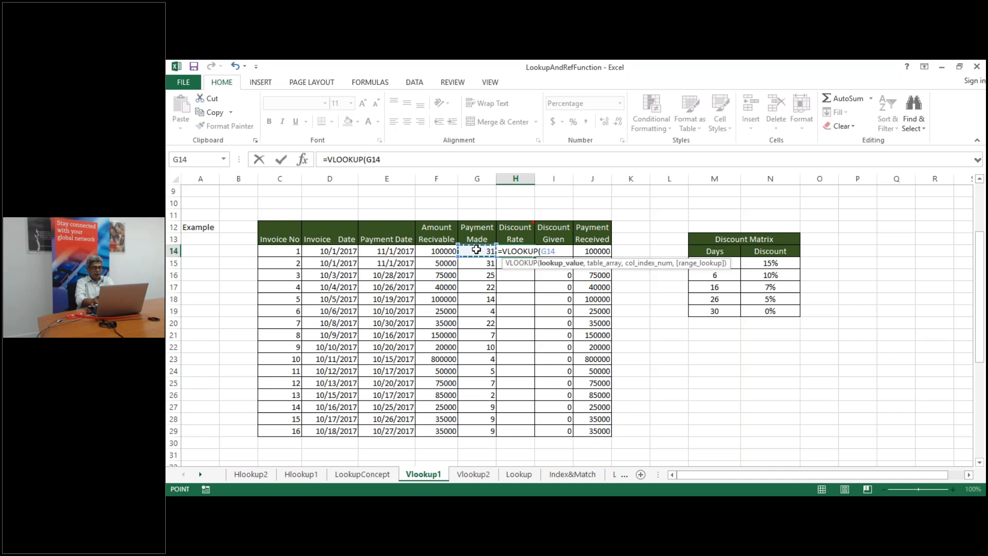
text(,)
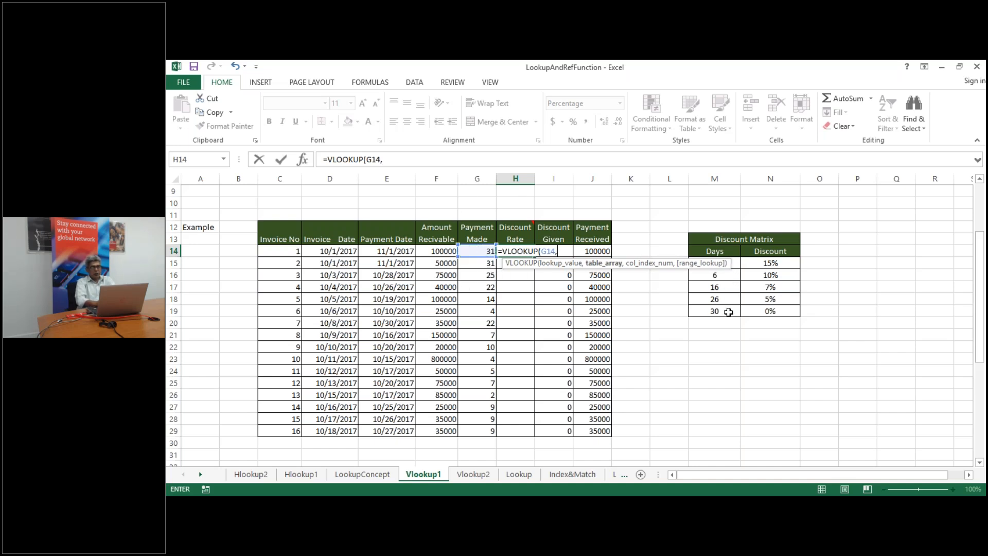
click(735, 263)
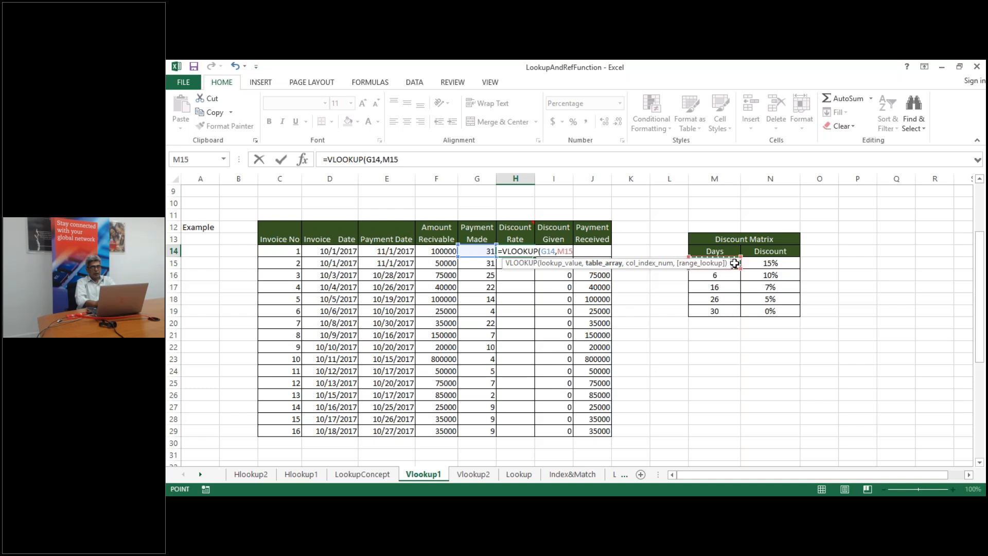
key(ctrl+shift+Down)
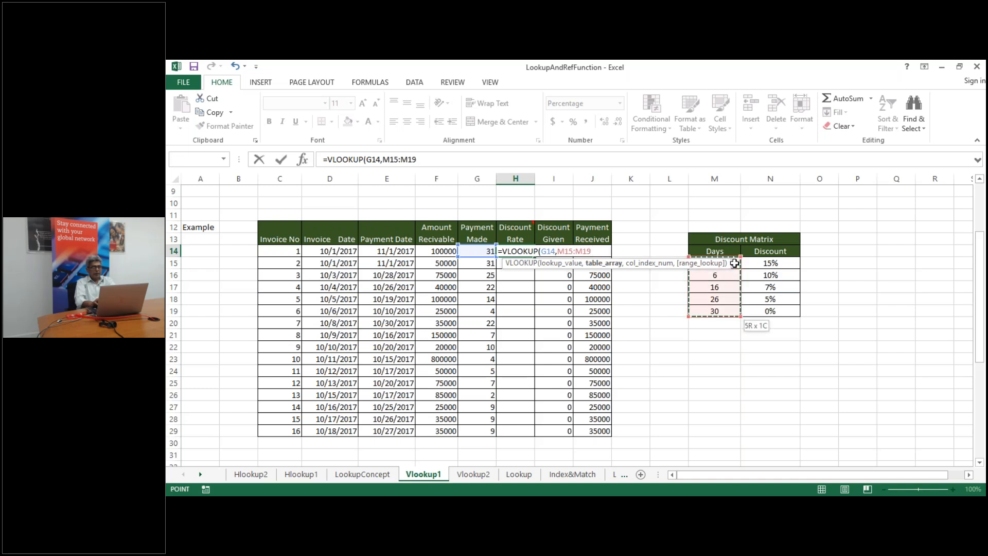
key(shift+Right)
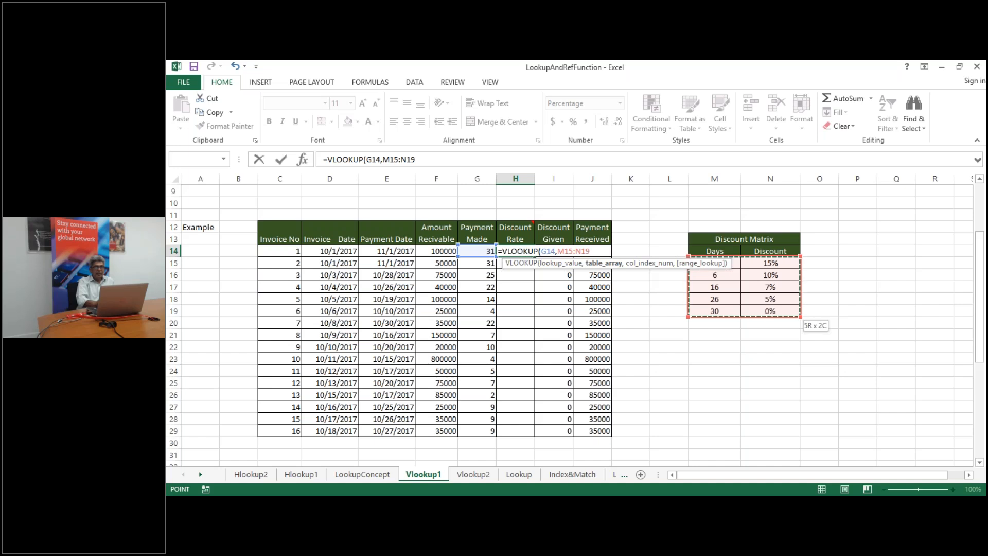
text(,2)
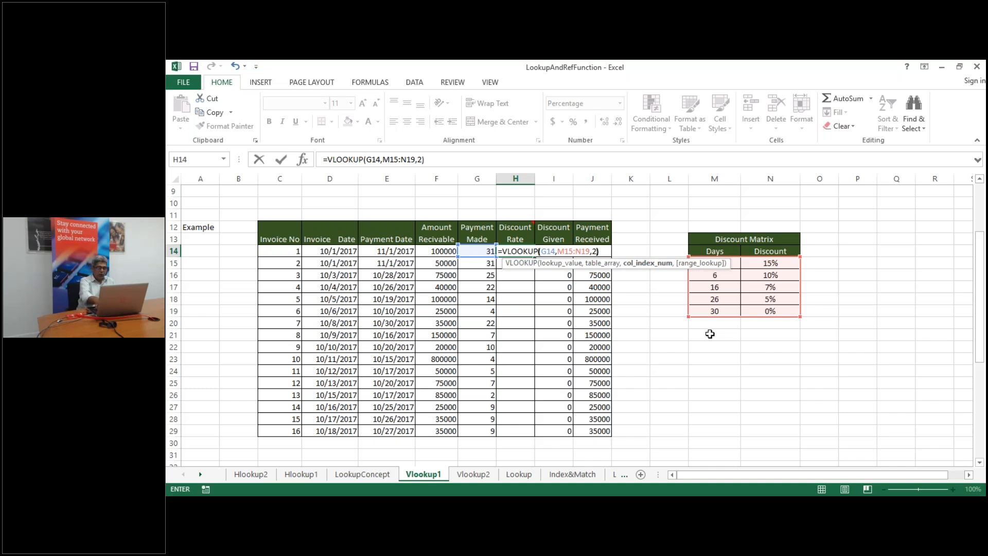
text())
key(Return)
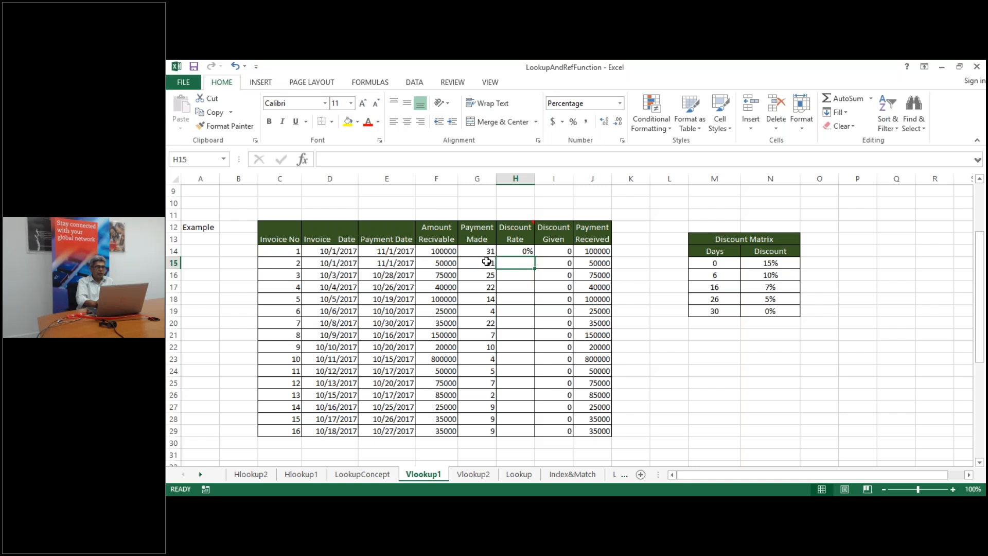
Make H14's lookup range absolute: =VLOOKUP(G14,$M$15:$N$19,2)
click(527, 251)
double_click(527, 250)
click(576, 251)
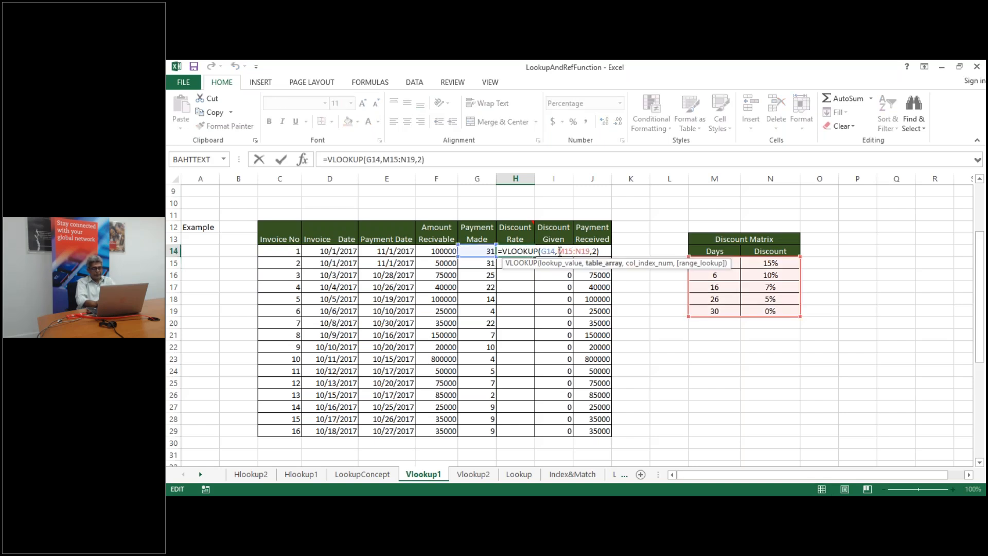
drag(557, 250, 591, 250)
key(F4)
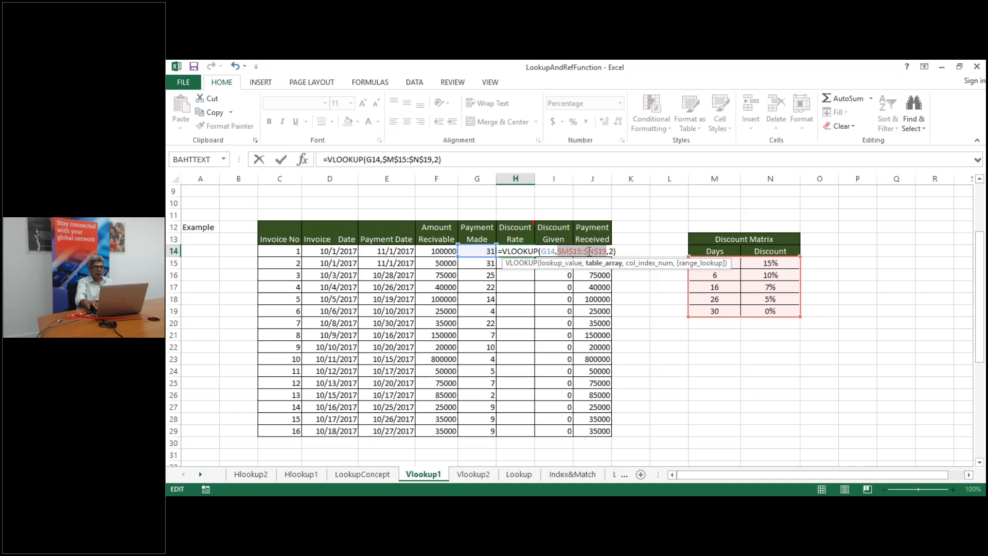
key(Return)
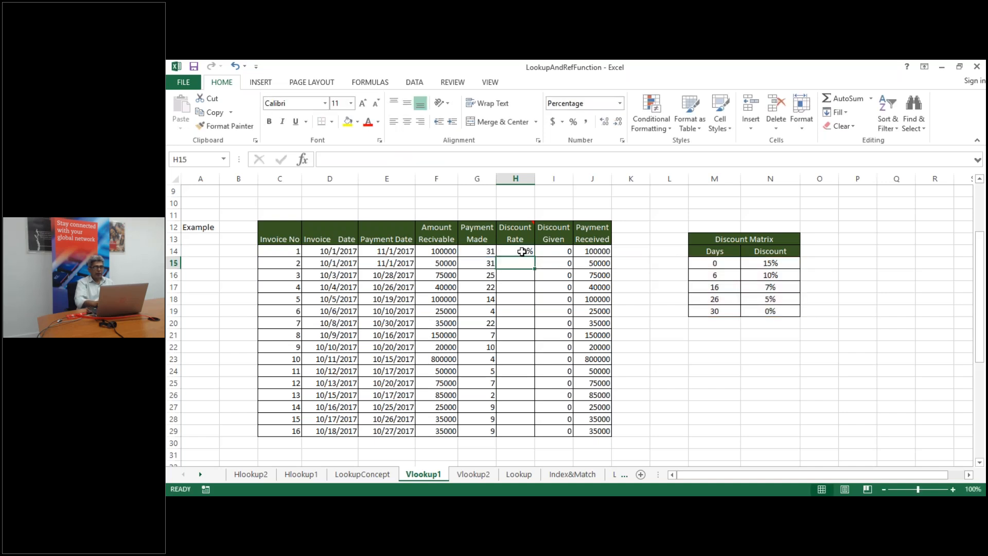
Fill the formula down to H29 and confirm 22 days in row 17 returns 7%
click(522, 251)
double_click(535, 256)
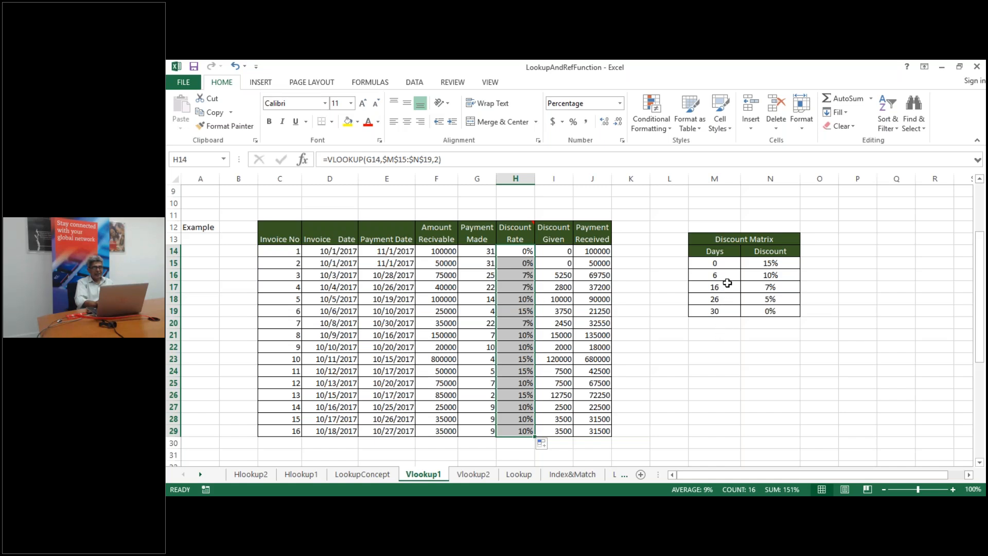
click(511, 285)
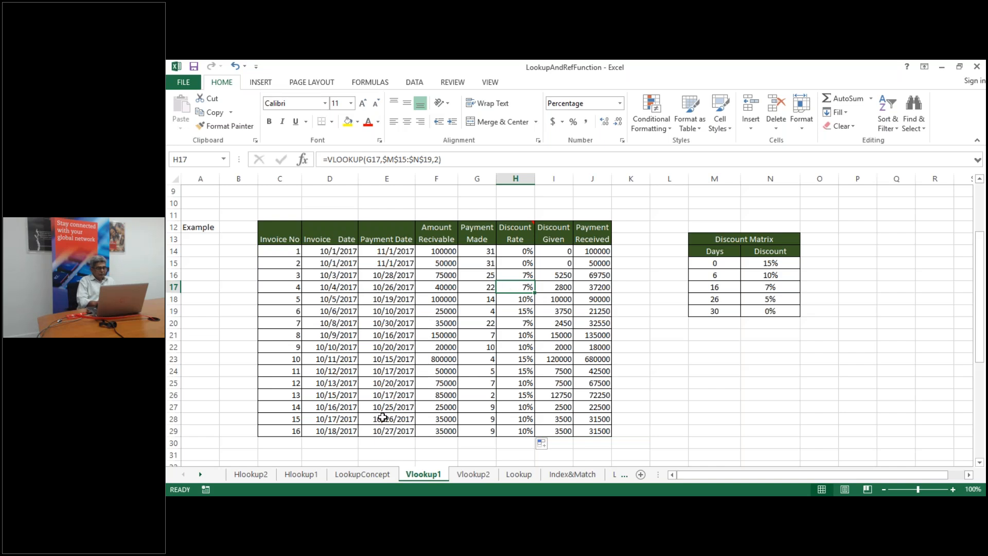
click(358, 480)
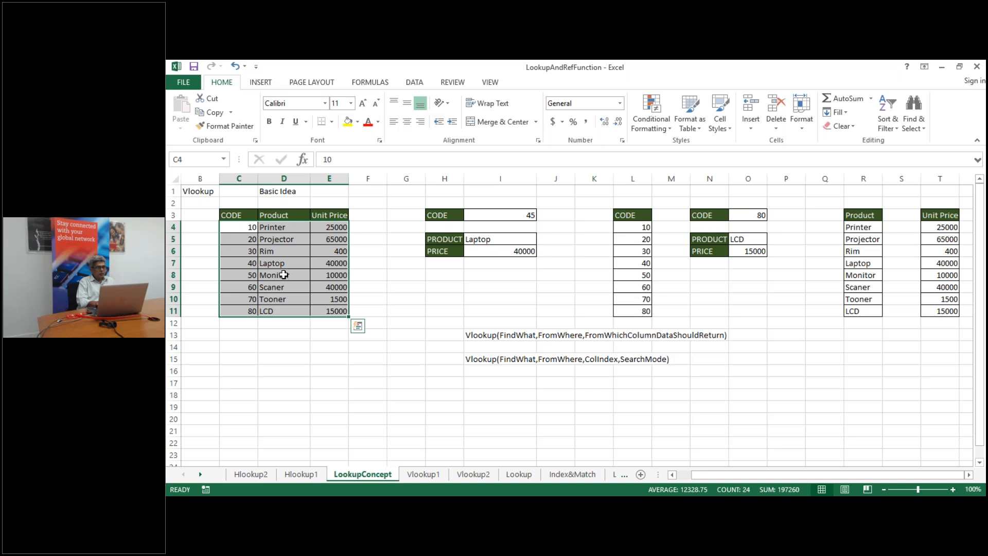
click(278, 241)
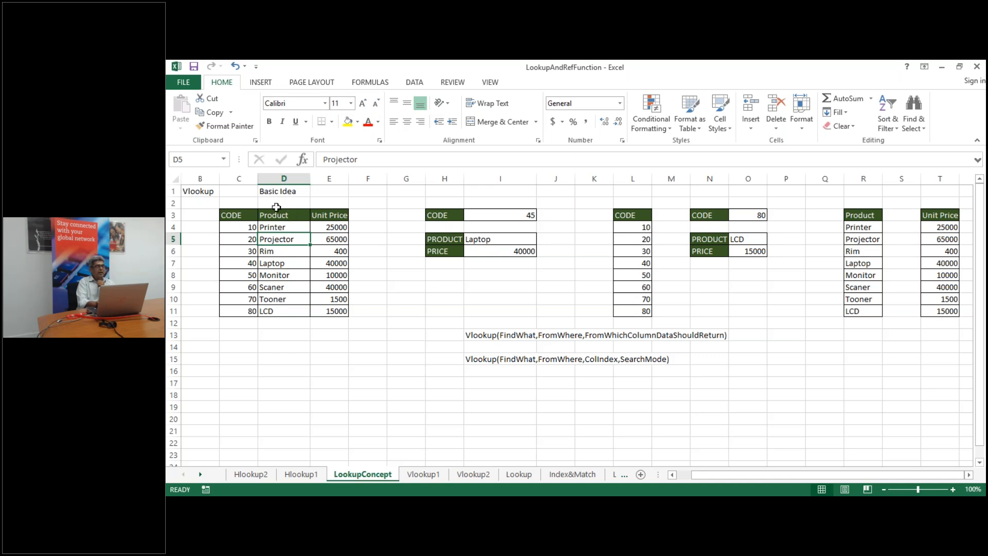
click(287, 277)
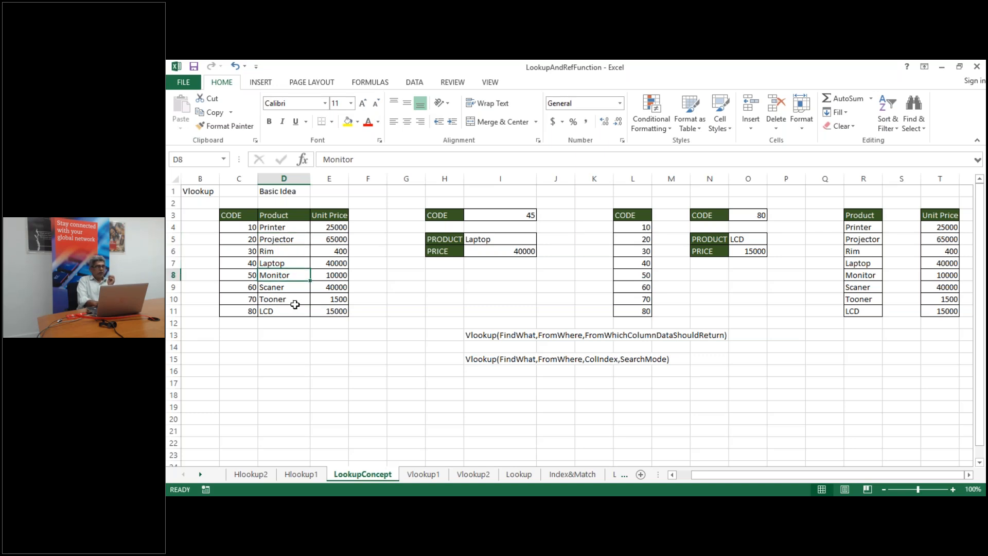
click(294, 302)
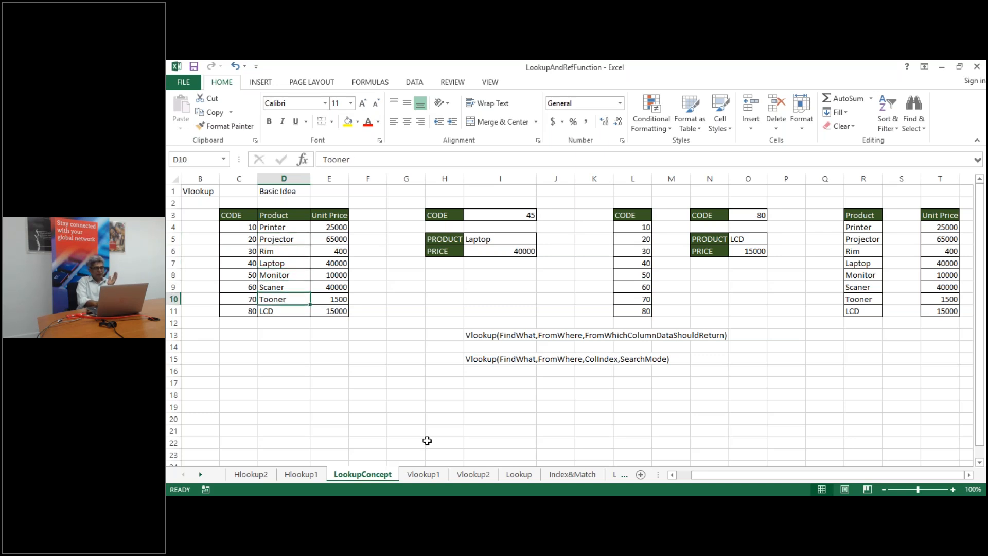
click(422, 474)
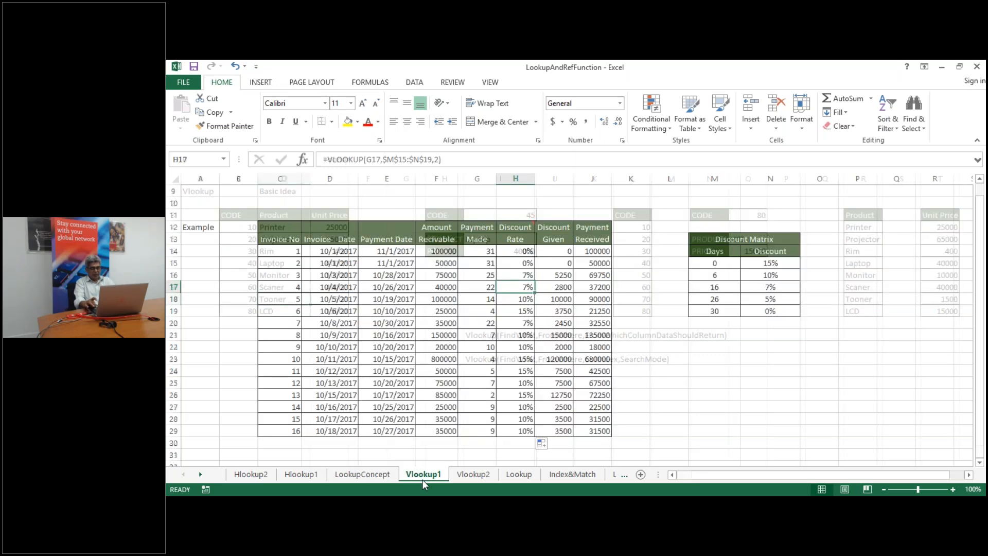
Move down to the quantity discount example with test value 90 and its discount table
key(Down)
key(Down)
key(Down)
key(Down)
key(Down)
key(Down)
key(Down)
key(Down)
key(Down)
key(Down)
key(Down)
key(Down)
key(Down)
key(Down)
key(Down)
key(Down)
key(Down)
key(Down)
key(Down)
key(Down)
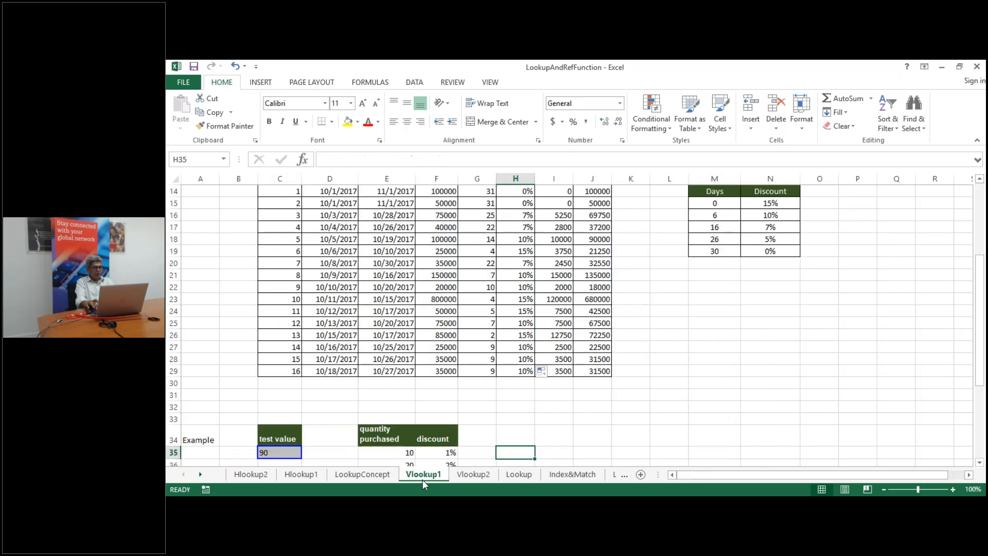
key(Down)
key(Down)
key(Down)
key(Down)
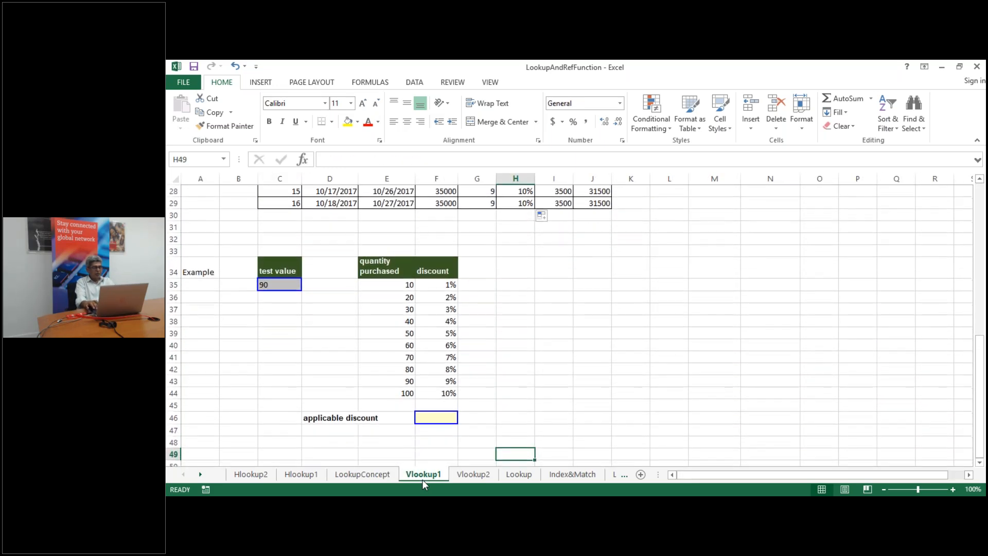
key(Left)
key(Up)
key(Up)
key(Up)
key(Up)
key(Up)
key(Up)
key(Left)
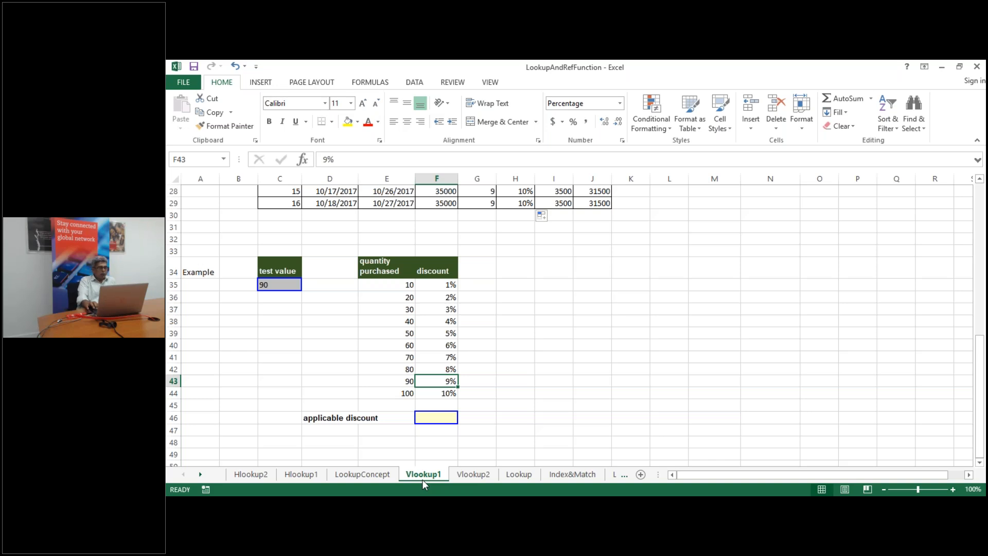
key(Left)
key(Left)
key(Left)
key(Up)
key(Up)
key(Up)
key(Up)
key(Up)
key(Up)
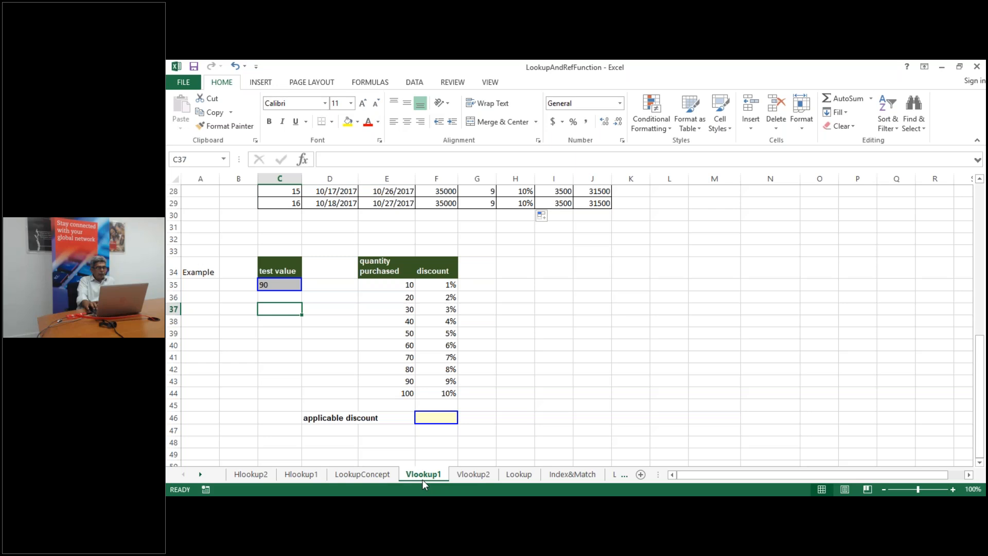
key(Right)
key(Right)
key(Up)
key(Up)
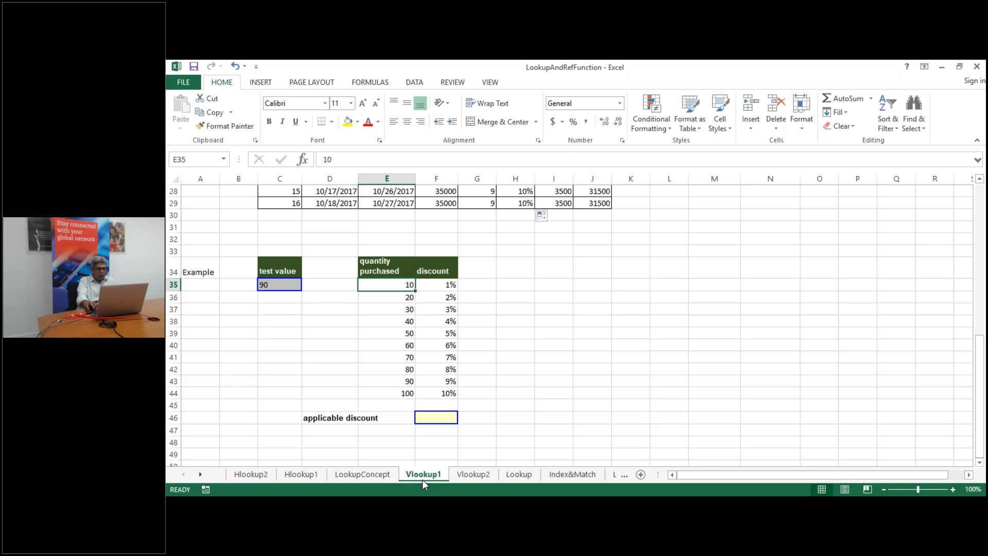
Step through the quantity tiers, checking 3% for quantity 30, then return to test value 90
key(Down)
key(Up)
key(Down)
key(Down)
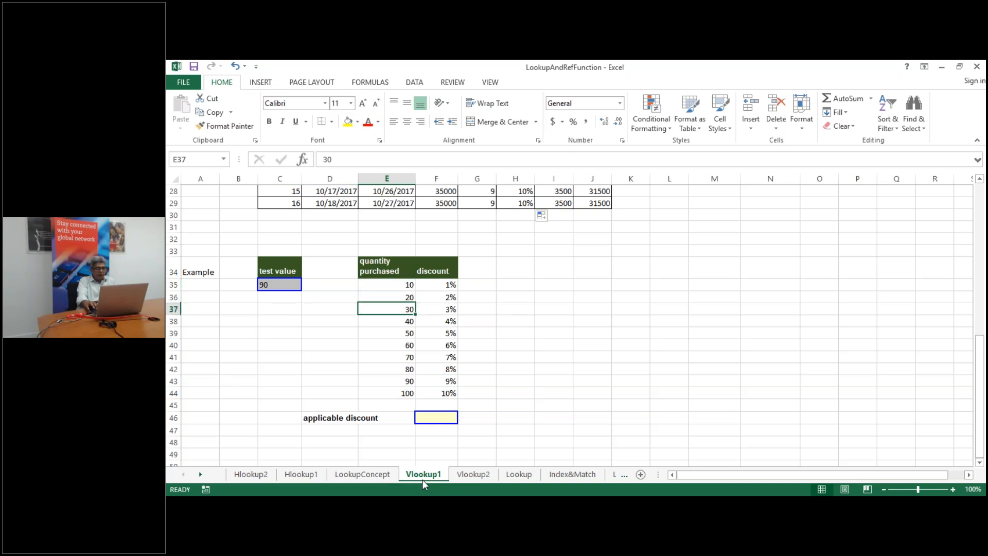
key(Right)
key(Left)
key(Right)
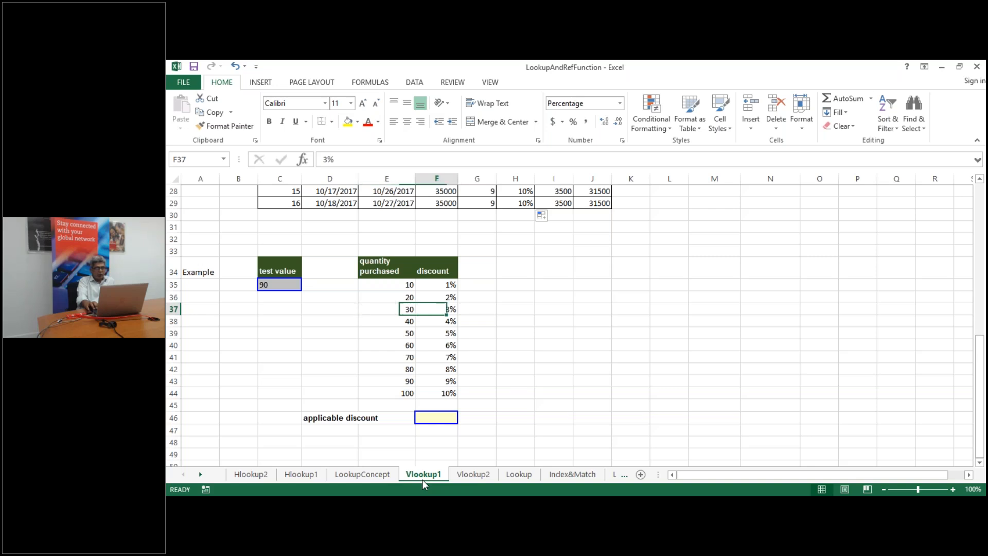
key(Left)
key(Right)
key(Left)
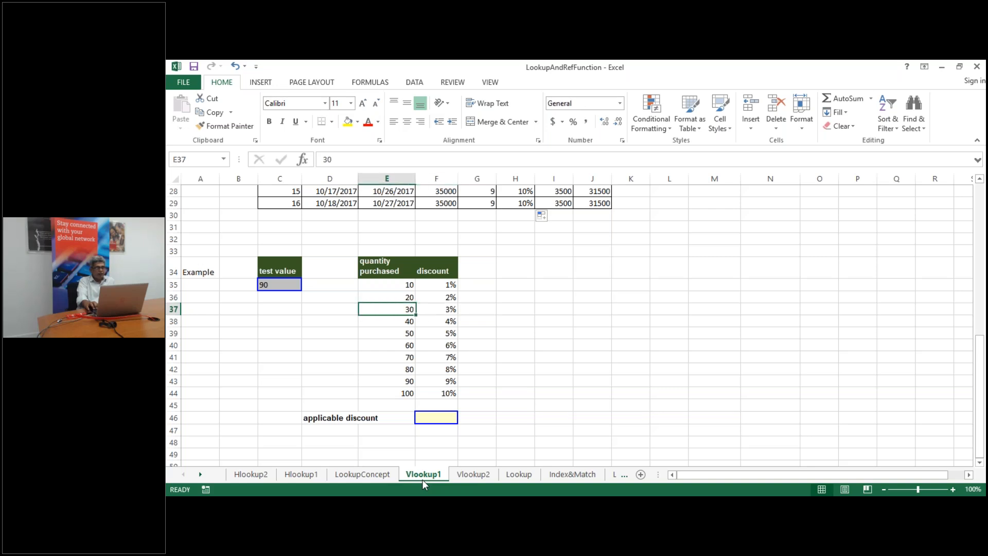
key(Up)
key(Up)
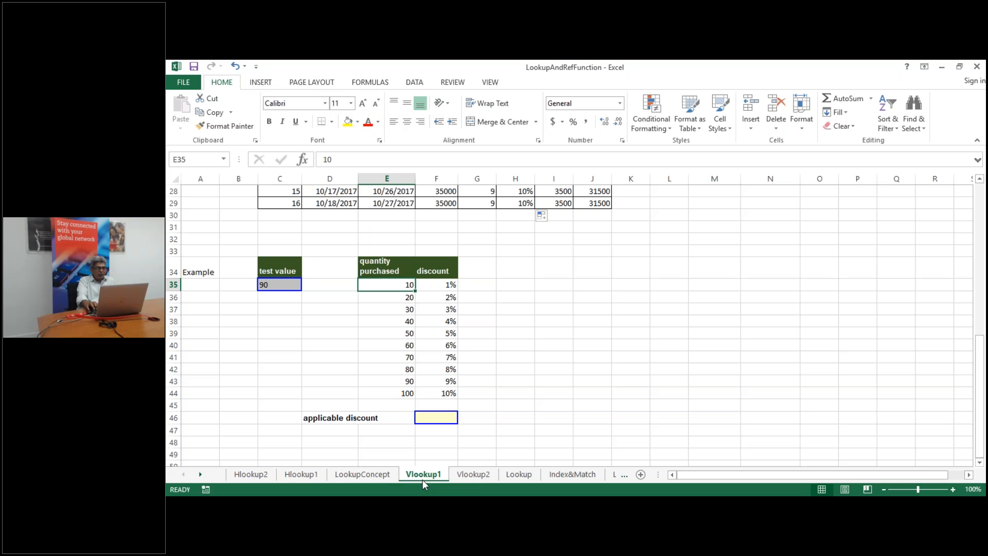
key(Left)
key(Left)
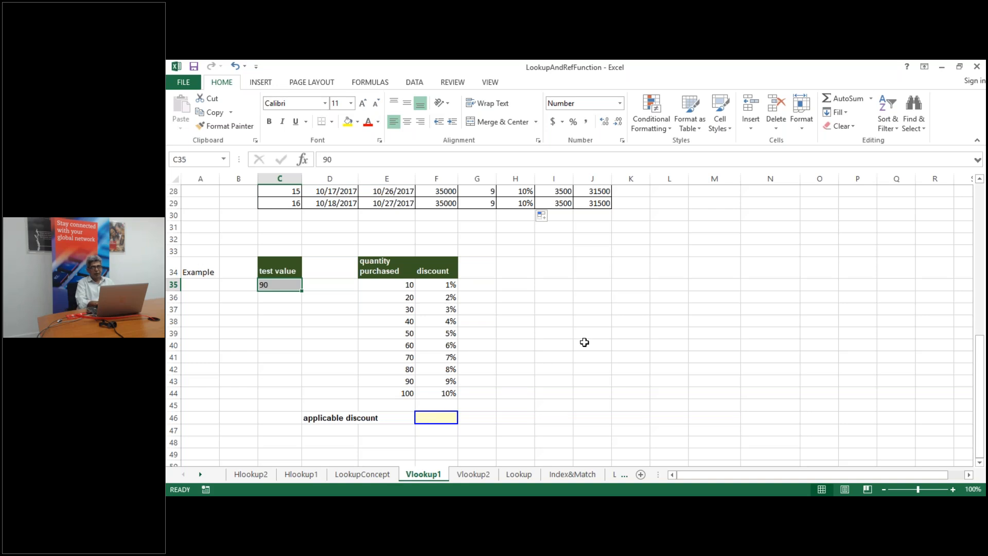
click(977, 99)
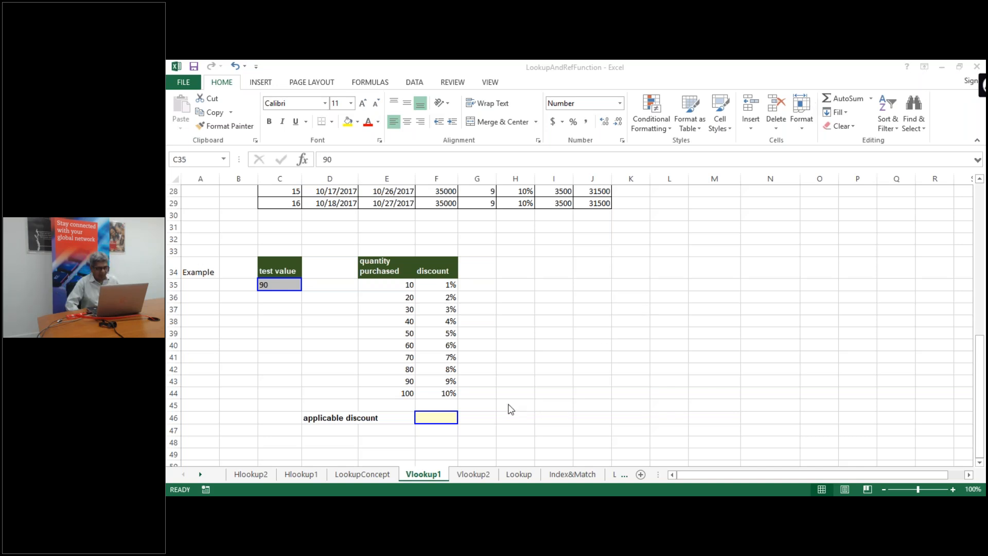
Enter =VLOOKUP(C35,E35:F44,2) in F46 so test value 90 returns a 9% discount
click(433, 421)
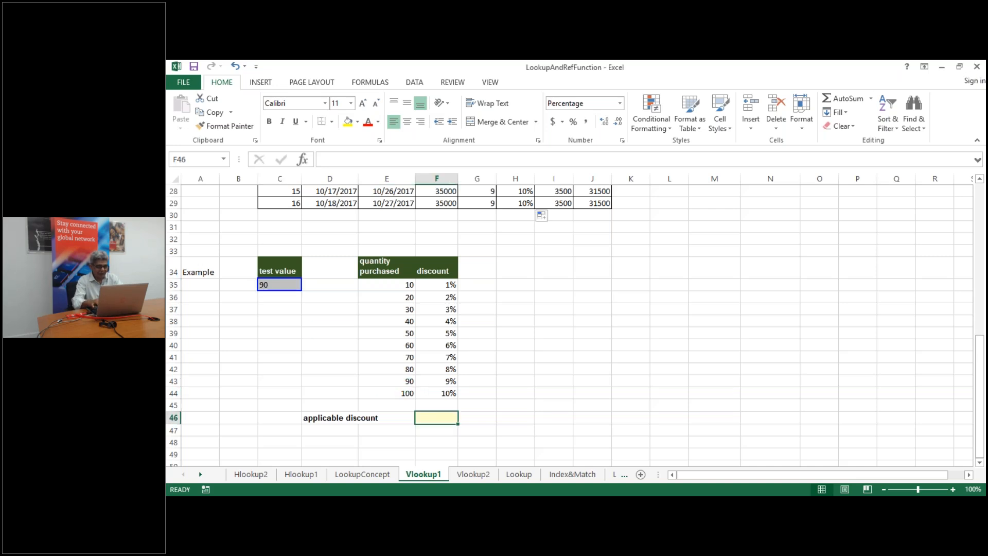
text(=vlo)
double_click(459, 432)
click(274, 284)
text(,)
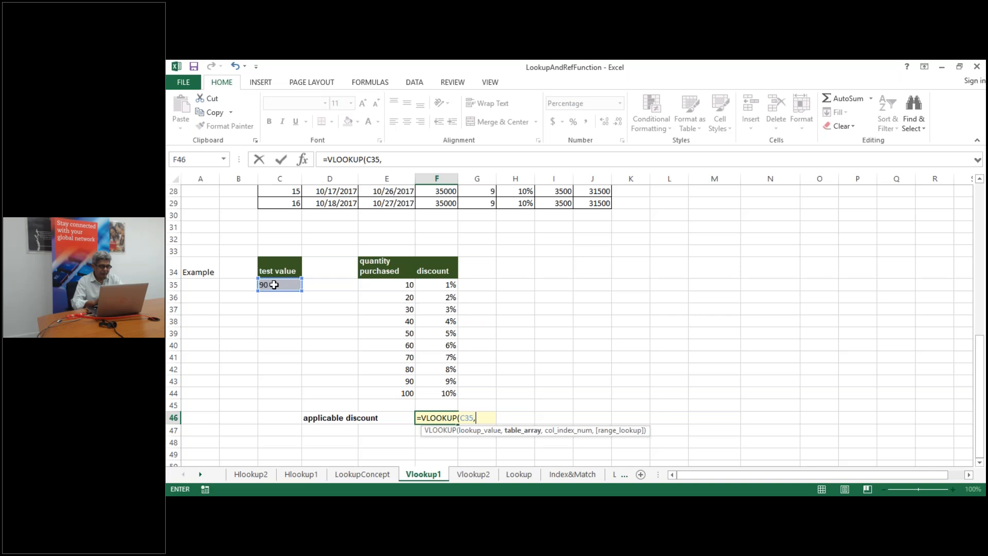
click(391, 282)
key(ctrl+shift+Right)
key(ctrl+shift+Down)
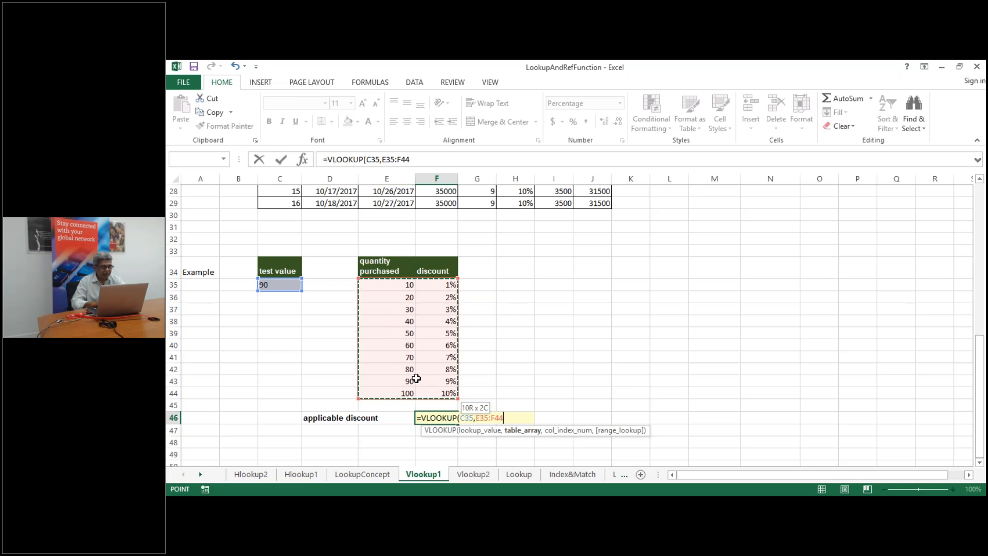
text(,2))
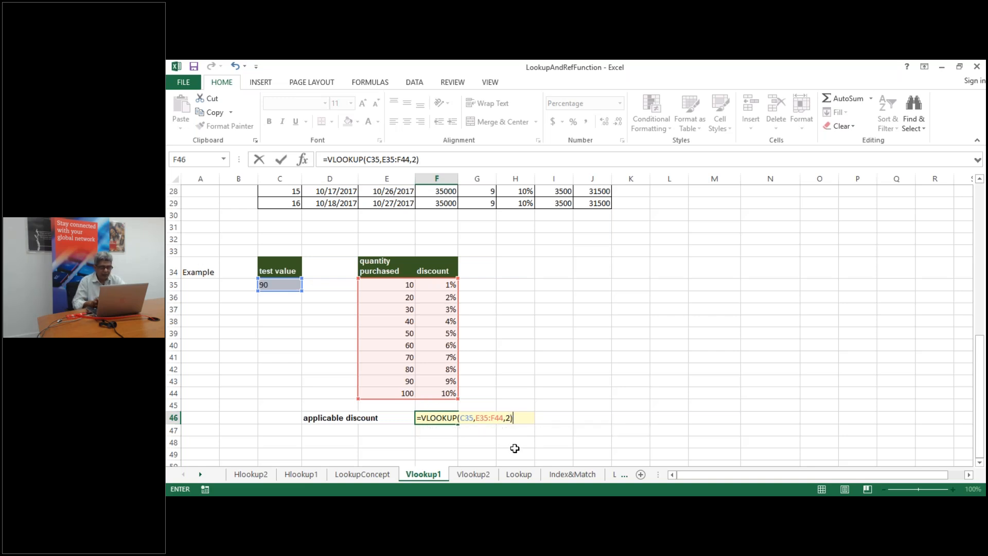
key(Return)
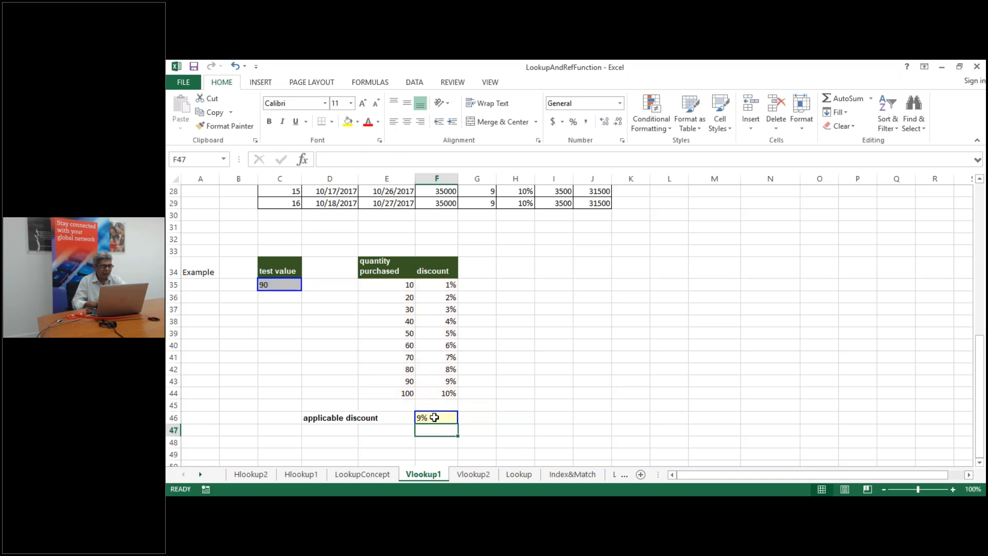
click(434, 417)
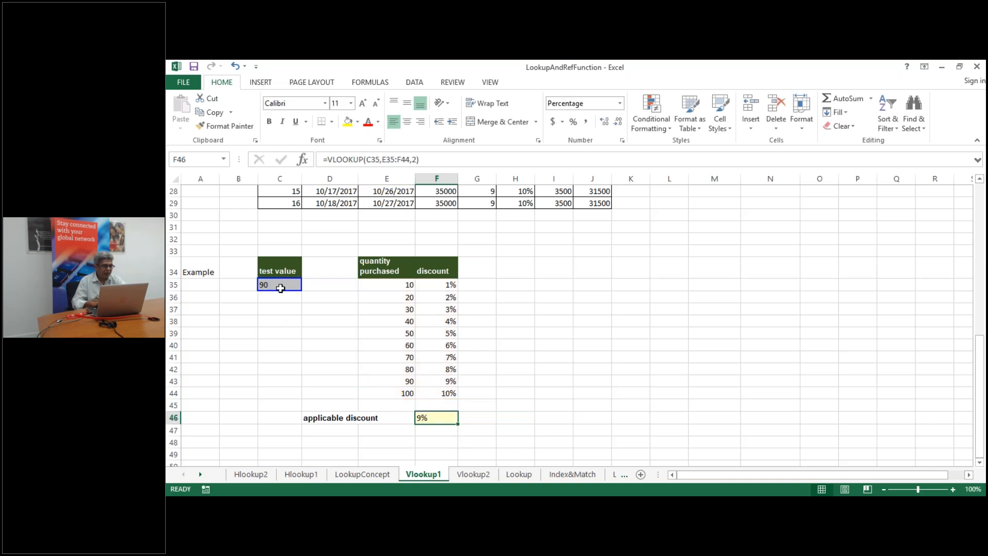
Try test values 45 and then 54 in C35, giving 5% discount, then switch to Vlookup2
click(281, 289)
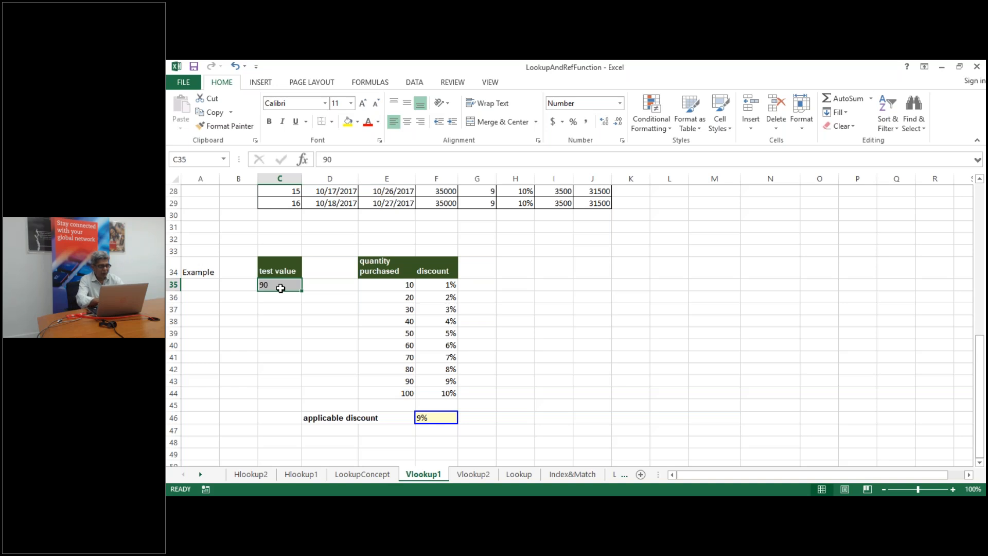
text(45)
key(Return)
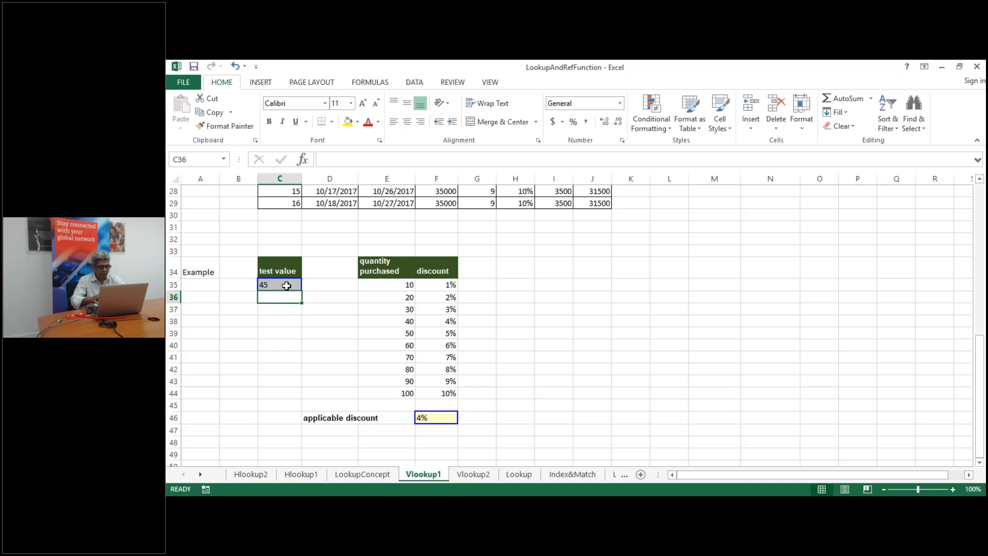
text(54)
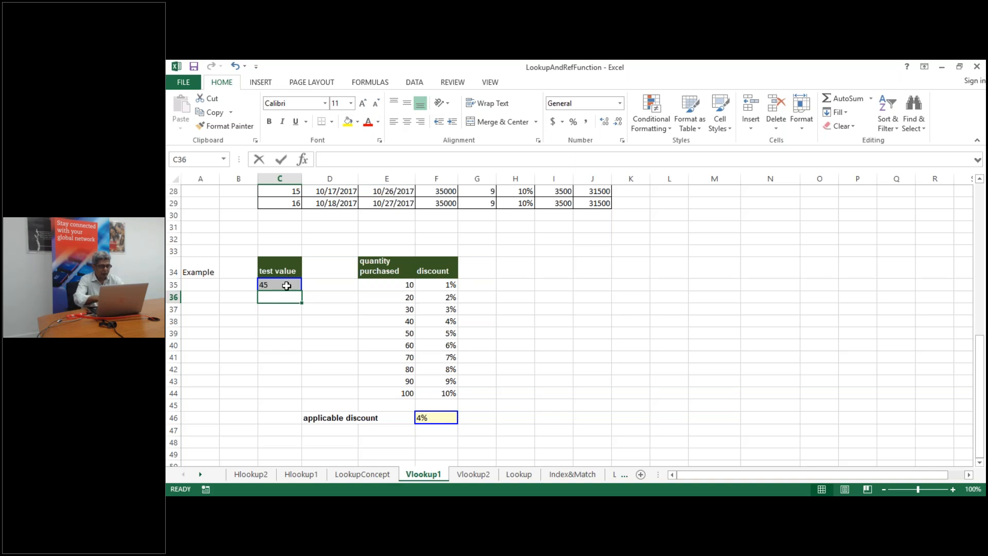
key(Escape)
click(287, 285)
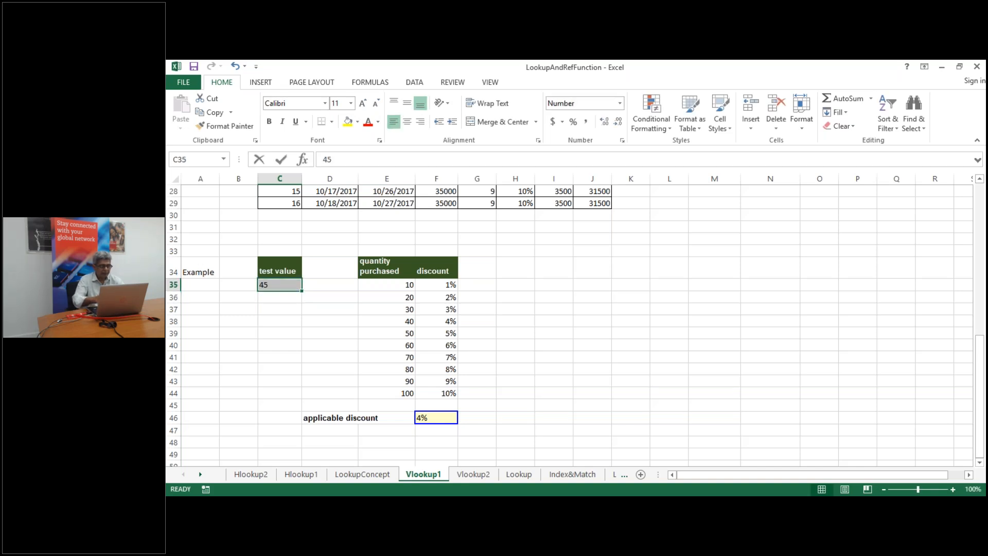
text(54)
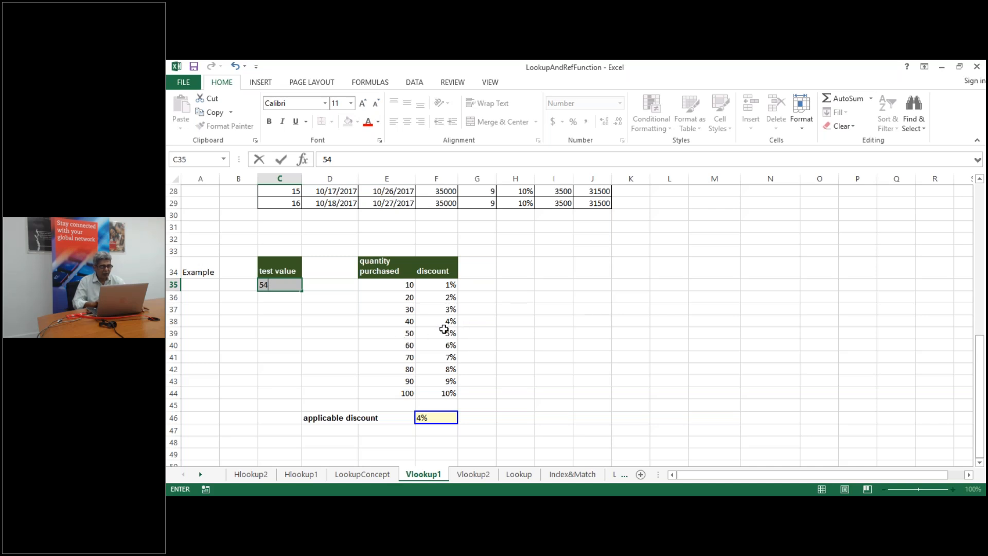
key(Return)
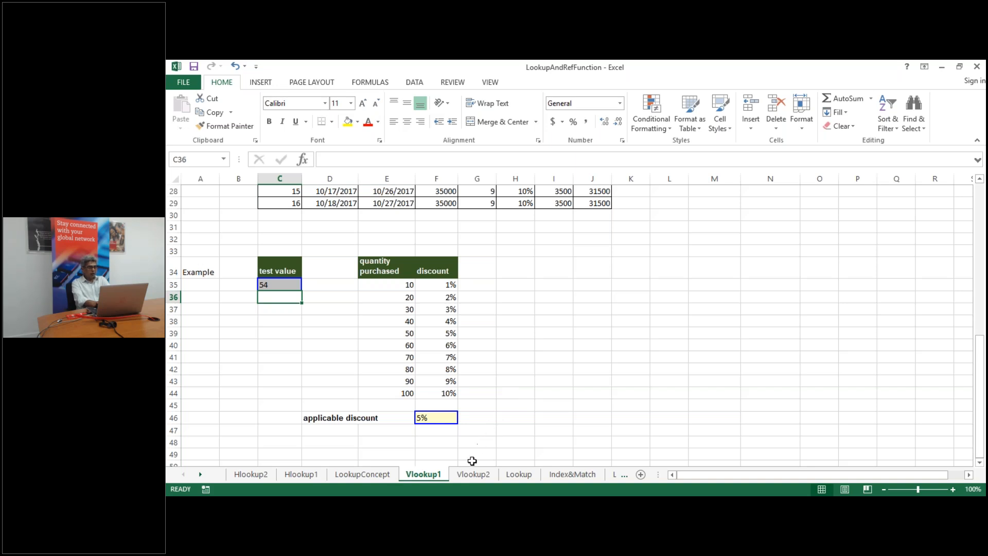
click(464, 475)
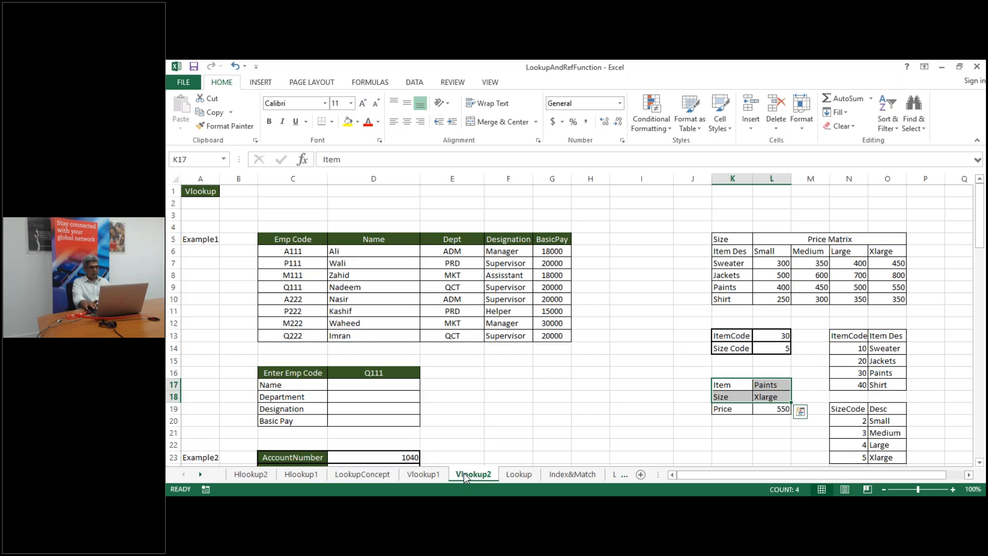
key(Up)
key(Up)
key(Up)
key(Up)
key(Up)
key(Up)
key(Up)
key(Up)
key(Up)
key(Up)
key(Up)
key(Up)
key(Up)
key(Up)
key(Up)
key(Up)
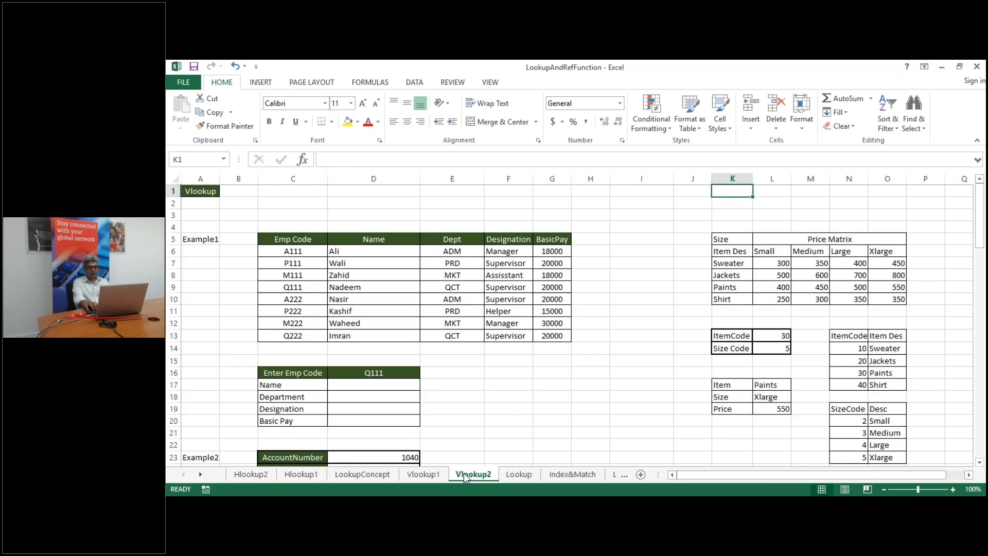
key(Left)
key(Left)
key(Left)
key(Left)
key(Left)
key(Left)
key(Left)
key(Down)
key(Down)
key(Down)
key(Down)
key(Down)
key(Left)
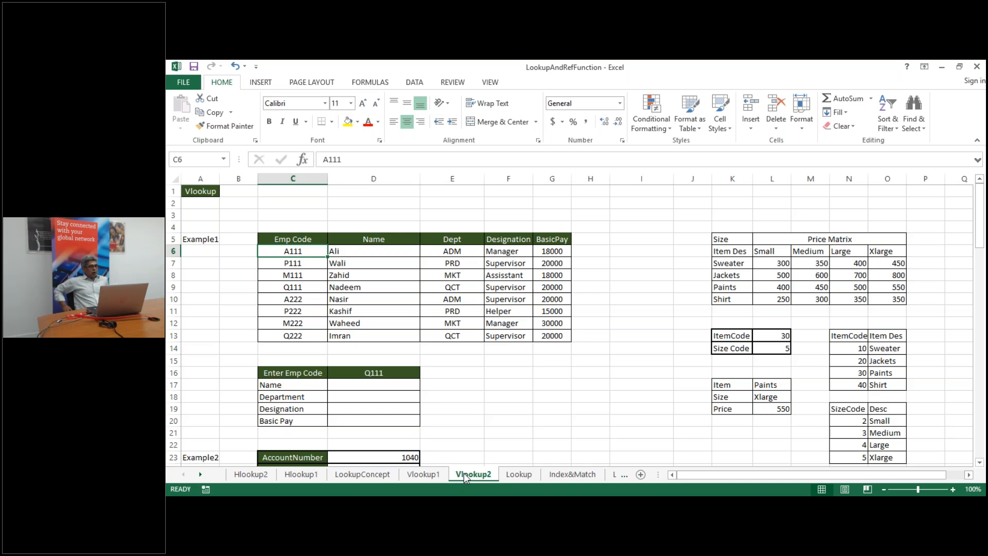
key(Down)
key(Down)
key(Down)
key(Down)
key(Down)
key(Down)
key(Down)
key(Down)
key(Down)
key(Down)
key(Down)
key(Down)
key(Down)
key(Down)
key(Down)
key(Down)
key(Down)
key(Down)
key(Down)
key(Down)
key(Down)
key(Down)
key(Down)
key(Down)
key(Down)
key(Down)
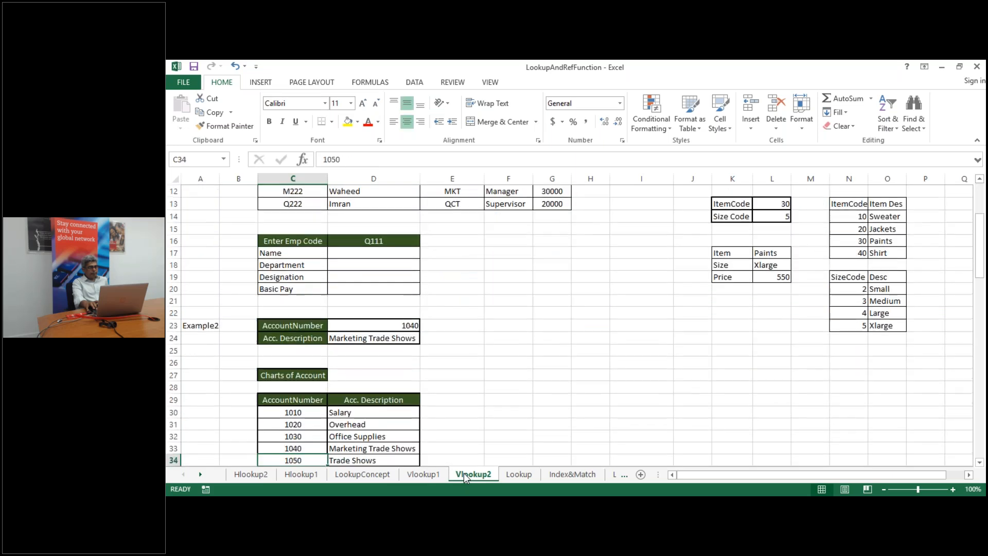
key(Down)
key(Down)
key(Down)
key(Down)
key(Down)
key(Down)
key(Down)
key(Down)
key(Down)
key(Down)
key(Down)
key(Down)
key(Down)
key(Down)
key(Down)
key(Down)
key(Down)
key(Down)
key(Down)
key(Down)
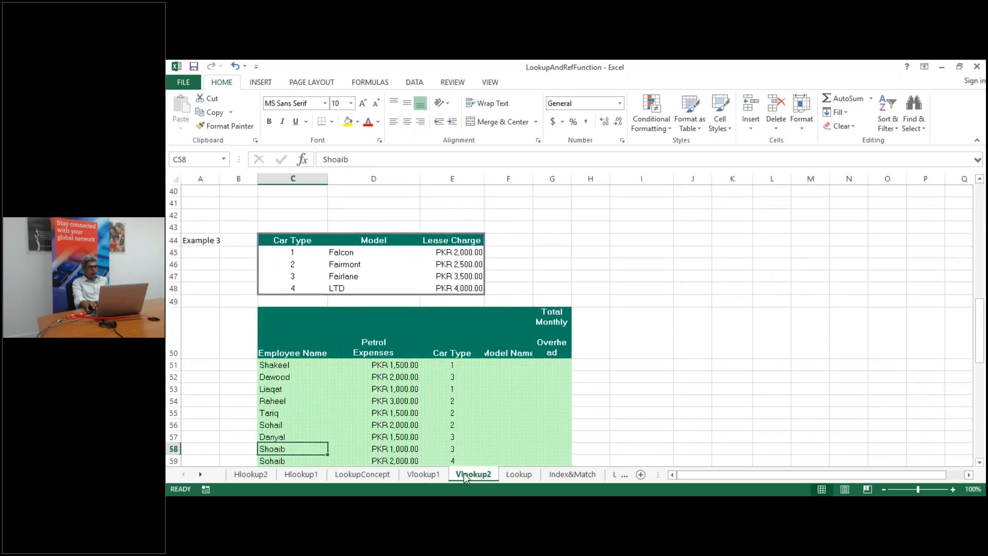
key(Down)
key(Down)
key(Down)
key(Down)
key(Down)
key(Down)
key(Down)
key(Down)
key(Down)
key(Down)
key(Down)
key(Down)
key(Down)
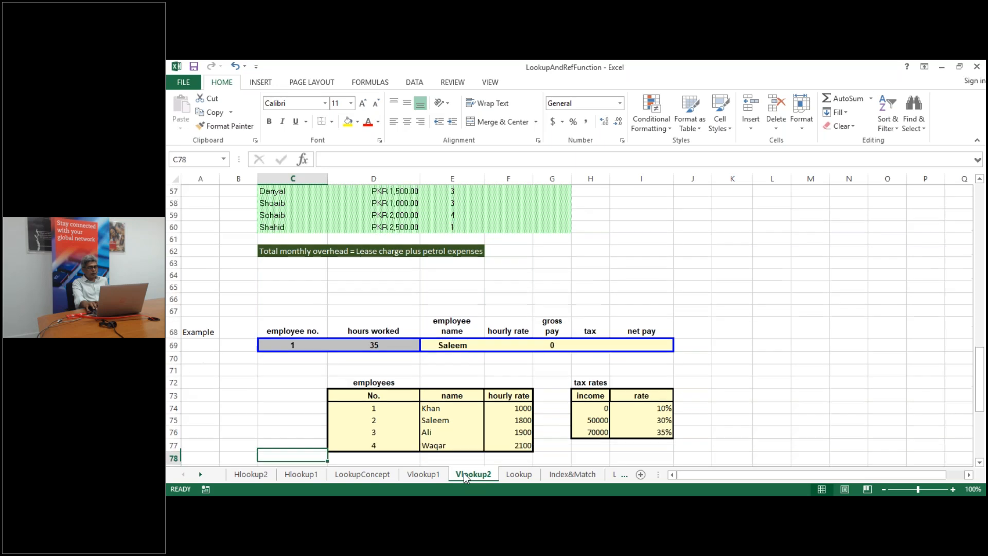
key(Down)
key(Down)
key(Down)
key(Down)
key(Down)
key(Down)
key(Down)
key(Down)
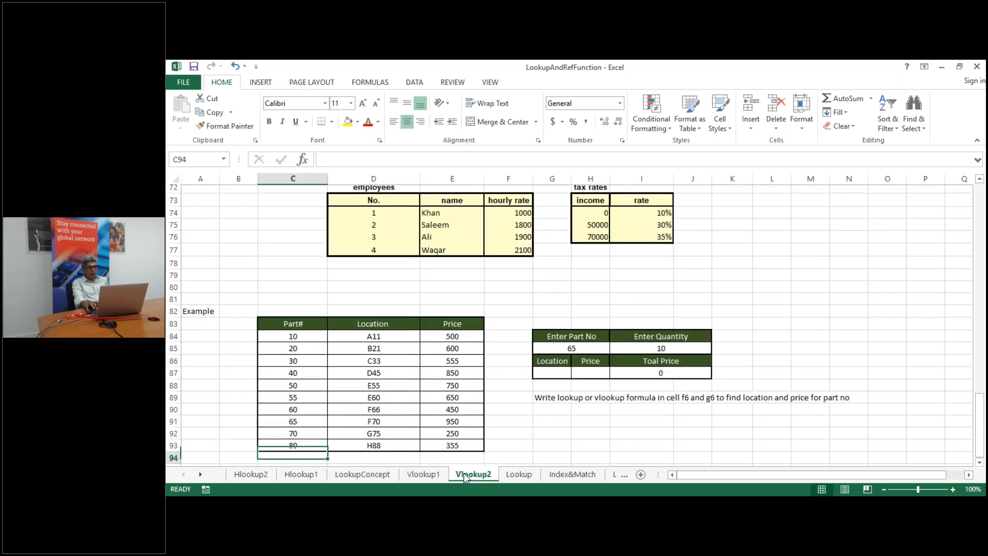
key(Up)
key(Up)
key(Up)
key(Up)
key(Up)
key(Up)
key(Up)
key(Up)
key(Up)
key(Up)
key(Up)
key(Up)
key(Up)
key(Up)
key(Up)
key(Up)
key(Up)
key(Up)
key(Up)
key(Up)
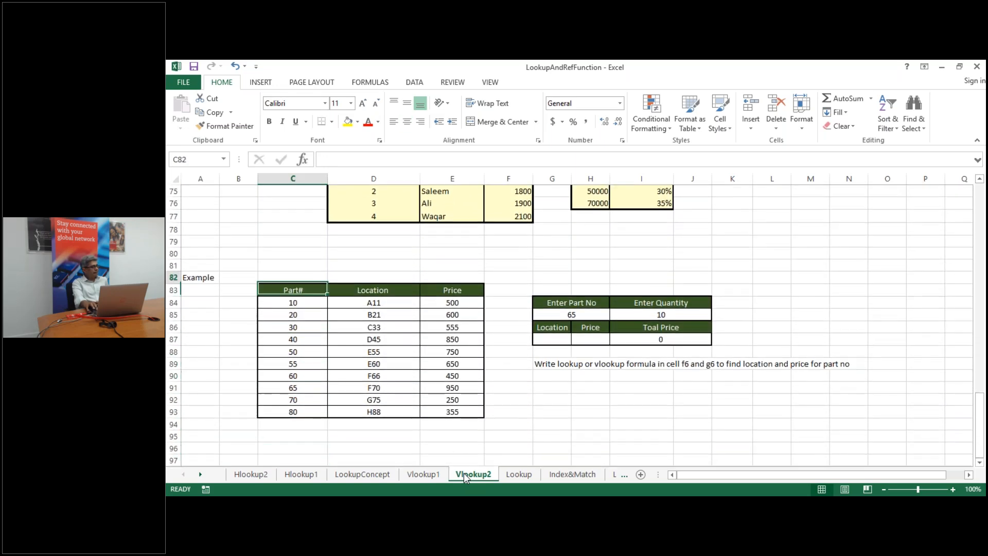
key(Up)
key(Up)
key(Up)
key(Up)
key(Up)
key(Up)
key(Up)
key(Up)
key(Up)
key(Up)
key(Up)
key(Up)
key(Up)
key(Up)
key(Up)
key(Up)
key(Up)
key(Up)
key(Up)
key(Up)
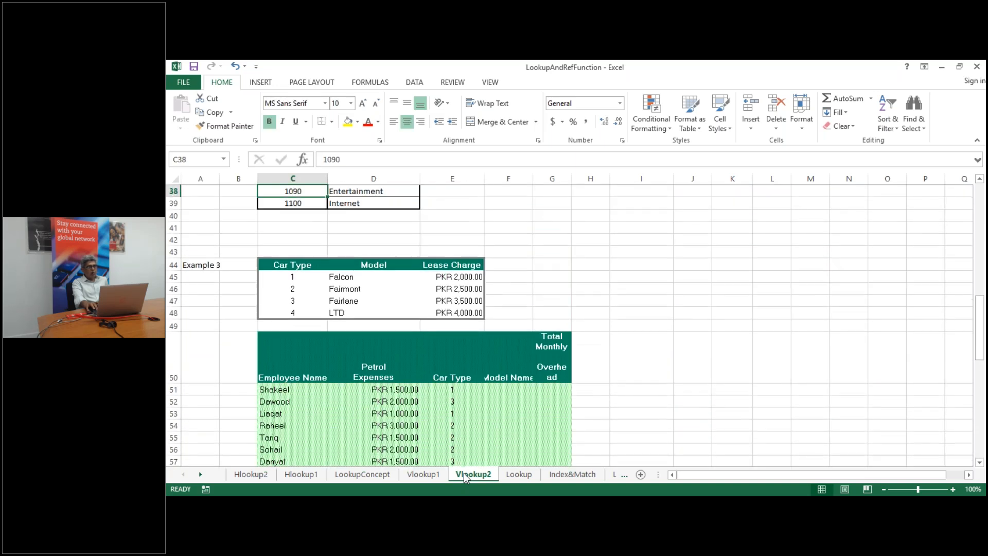
key(Up)
key(Up)
key(Up)
key(Up)
key(Up)
key(Up)
key(Up)
key(Up)
key(Up)
key(Up)
key(Up)
key(Up)
key(Up)
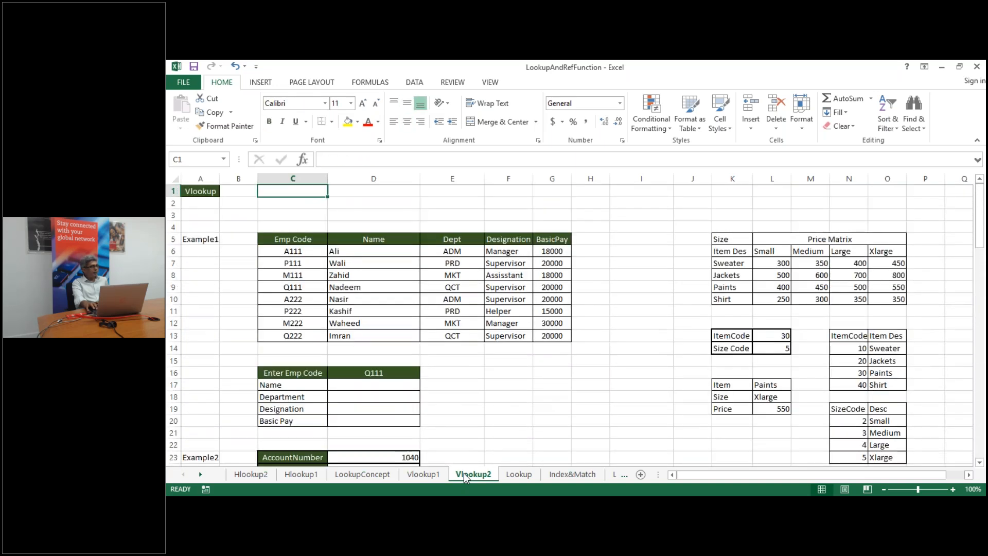
key(Down)
key(Down)
key(Down)
key(Down)
key(Right)
key(Down)
key(Left)
key(Right)
key(Left)
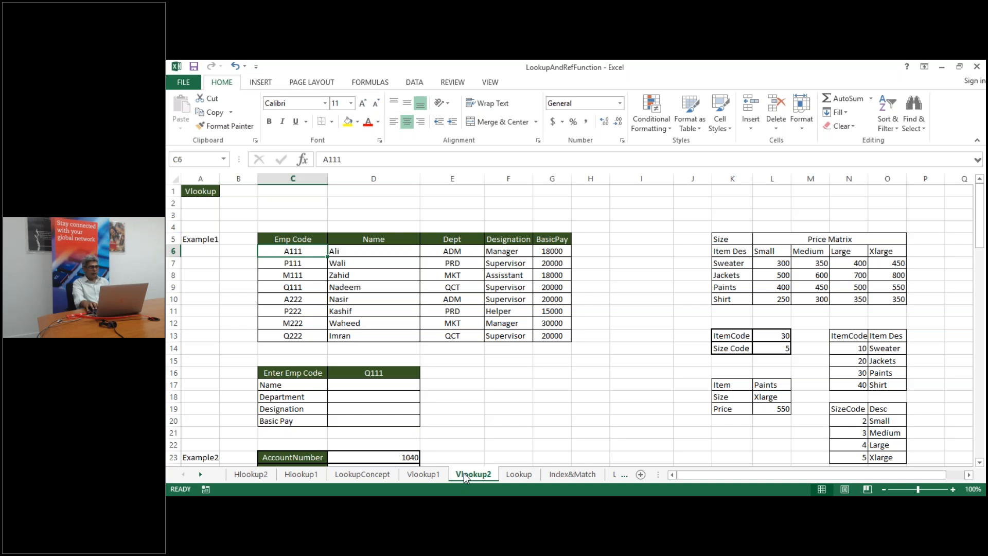
key(Left)
key(Right)
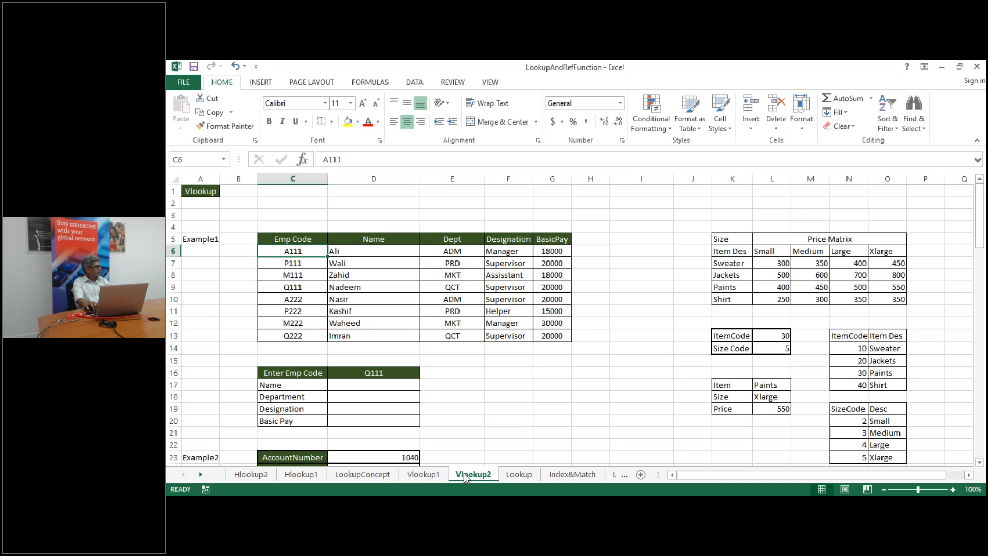
key(Right)
key(Right)
key(Right)
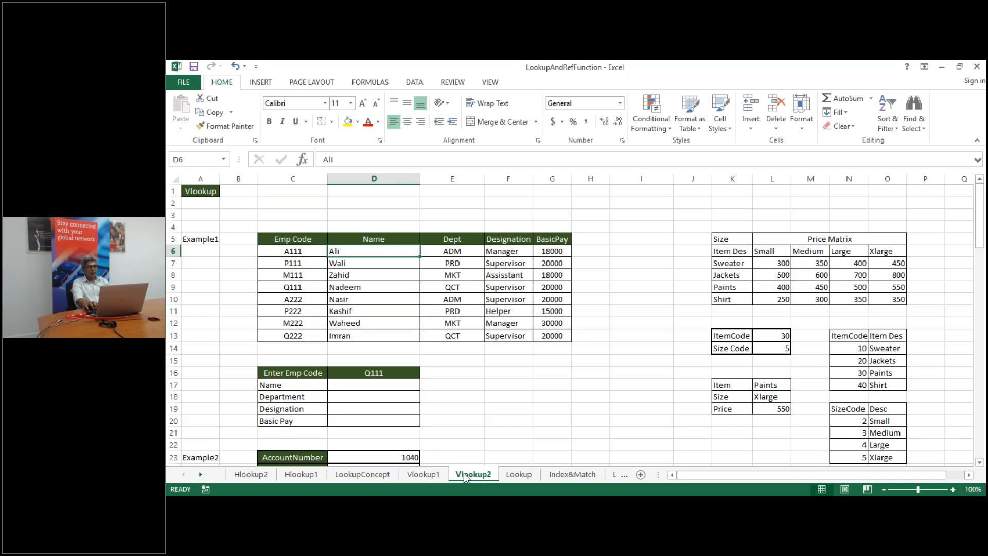
key(Left)
key(Left)
key(Left)
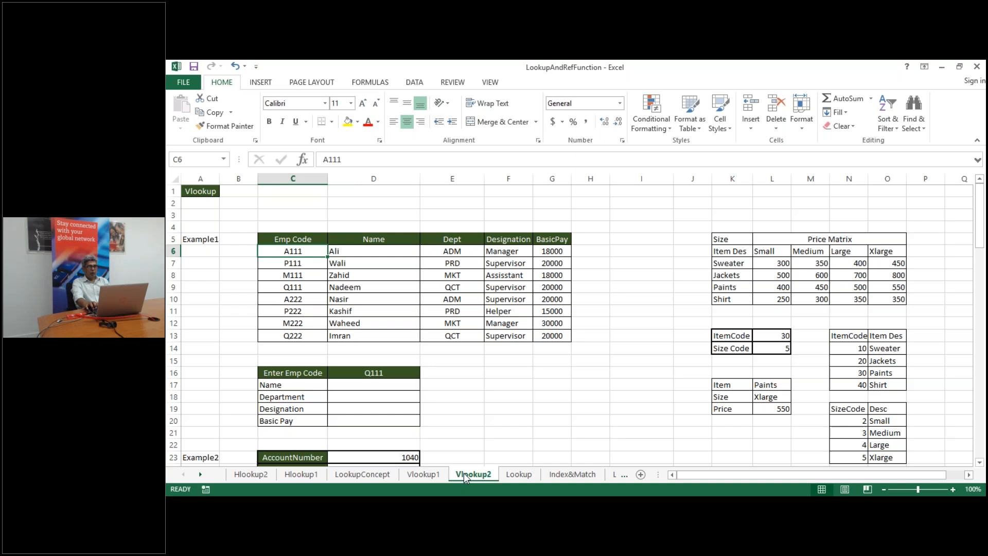
key(Left)
key(Right)
key(ctrl+shift+Right)
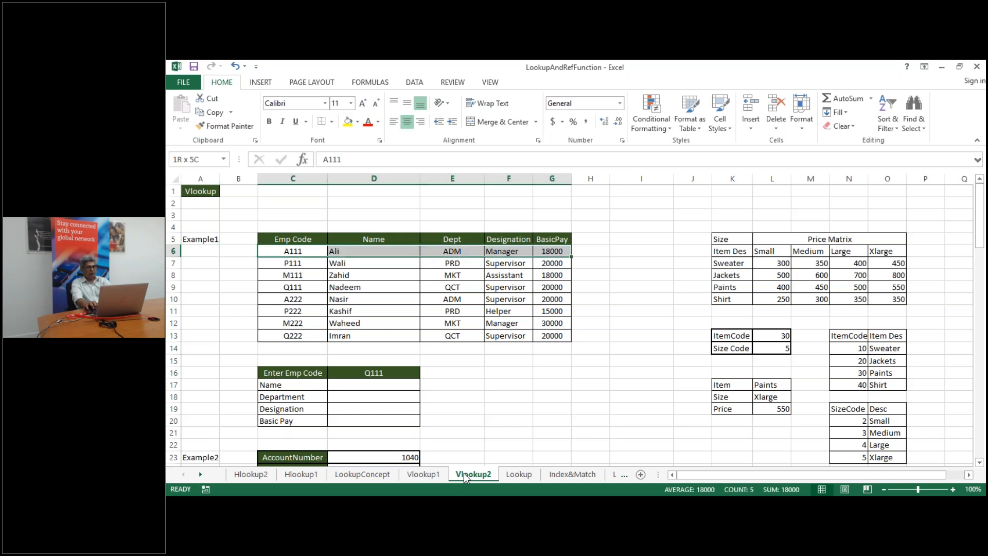
key(ctrl+shift+Down)
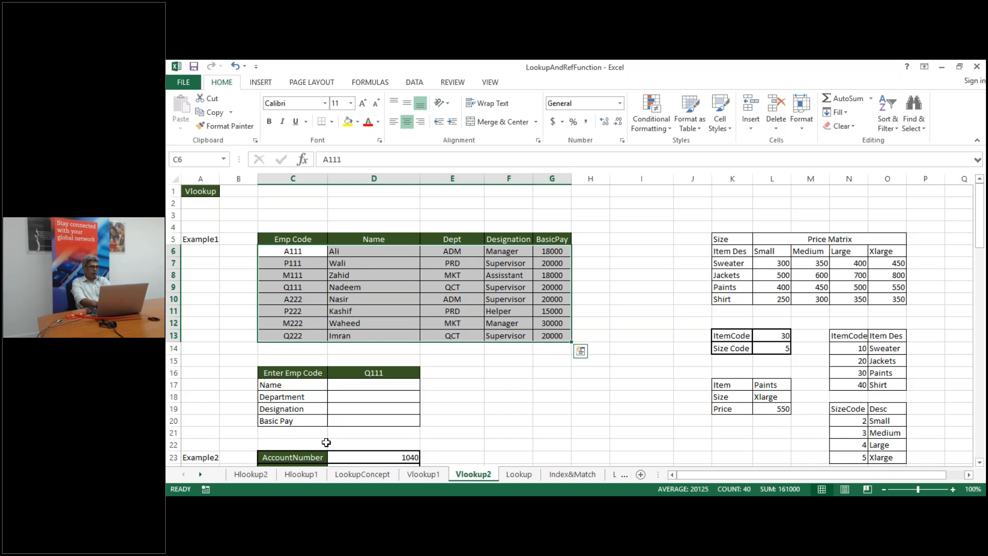
click(288, 373)
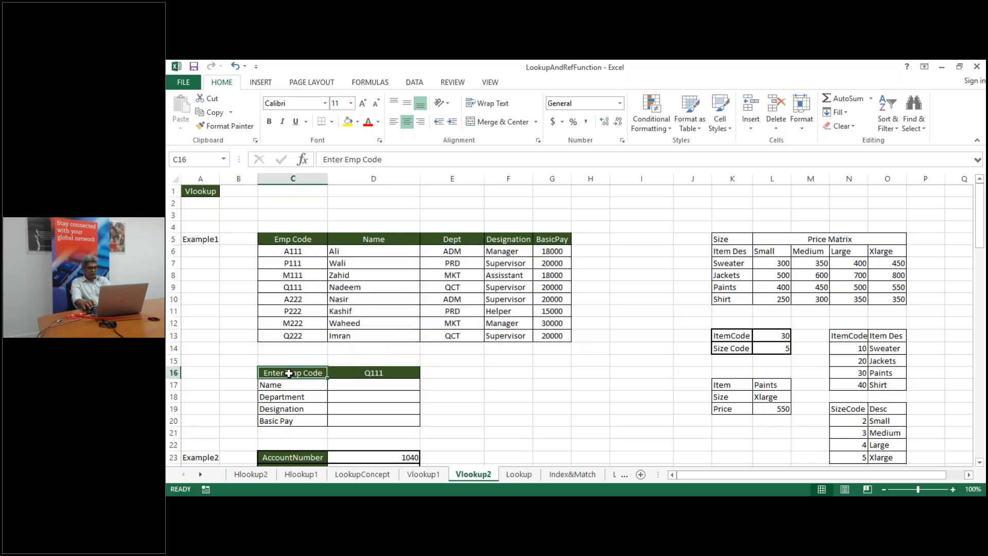
drag(289, 373, 371, 420)
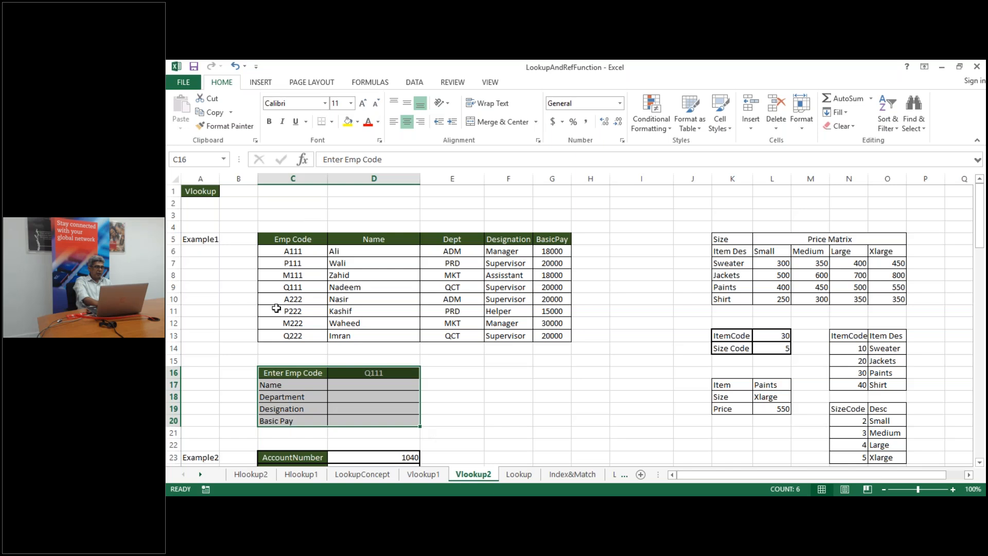
click(353, 388)
click(341, 263)
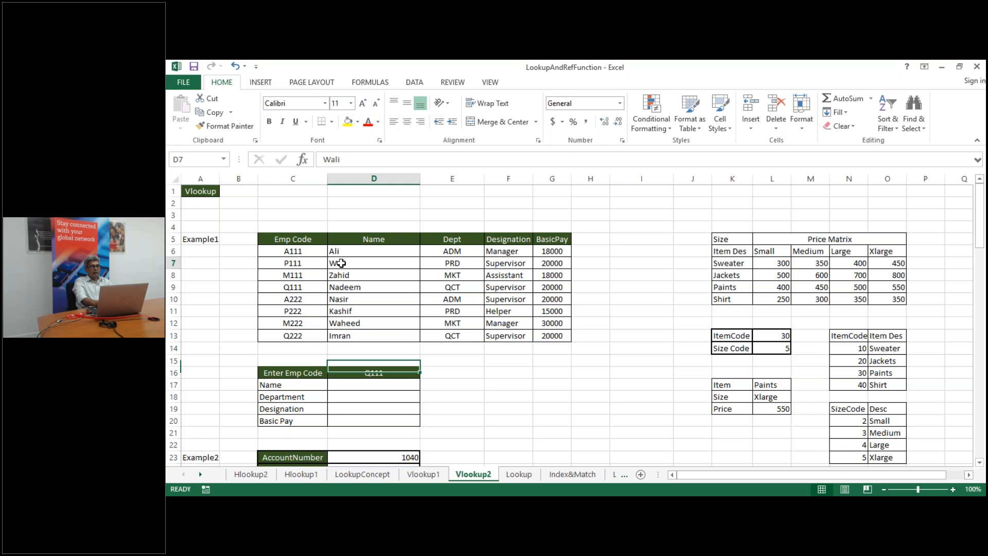
key(shift+Right)
key(shift+Right)
key(shift+Right)
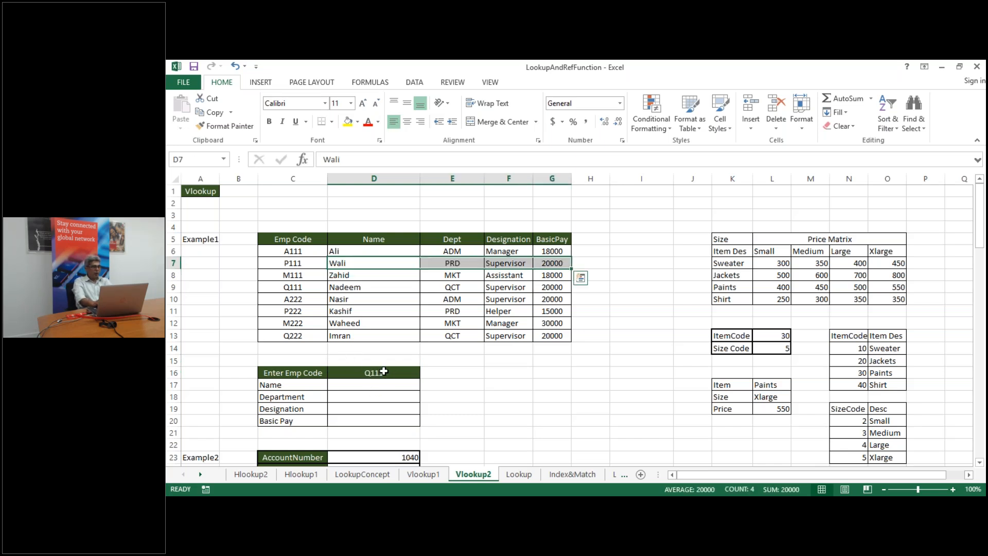
click(290, 287)
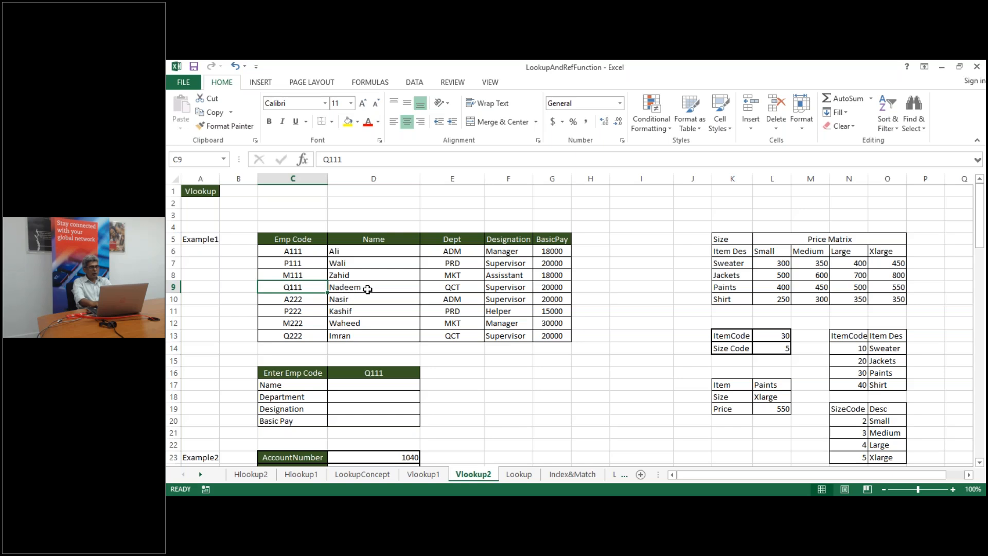
key(Right)
key(Right)
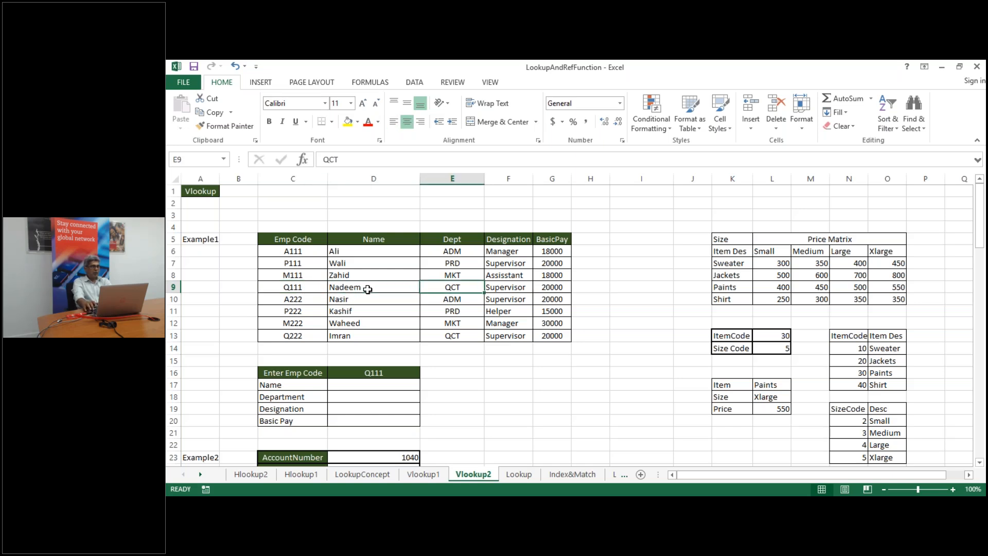
key(Right)
key(Right)
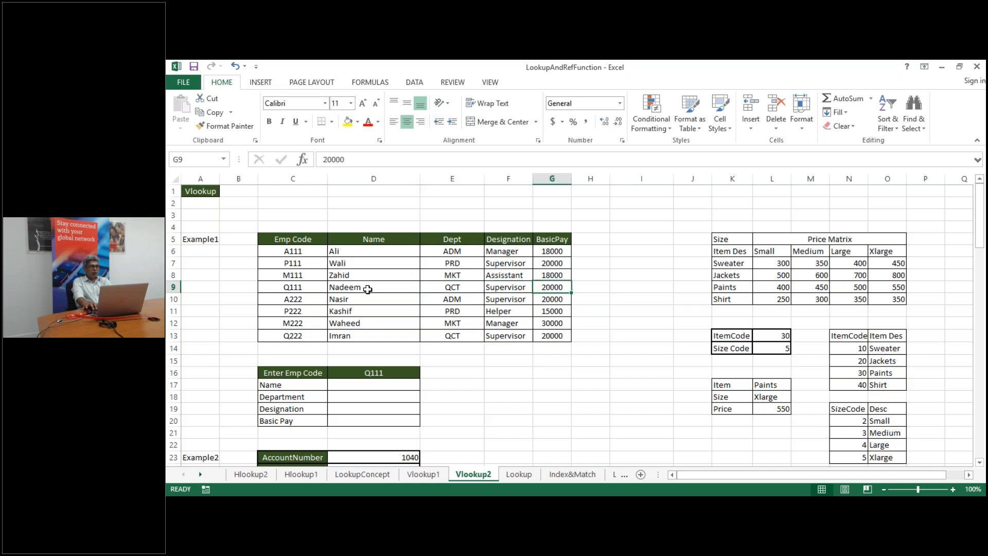
key(Left)
key(Left)
key(Left)
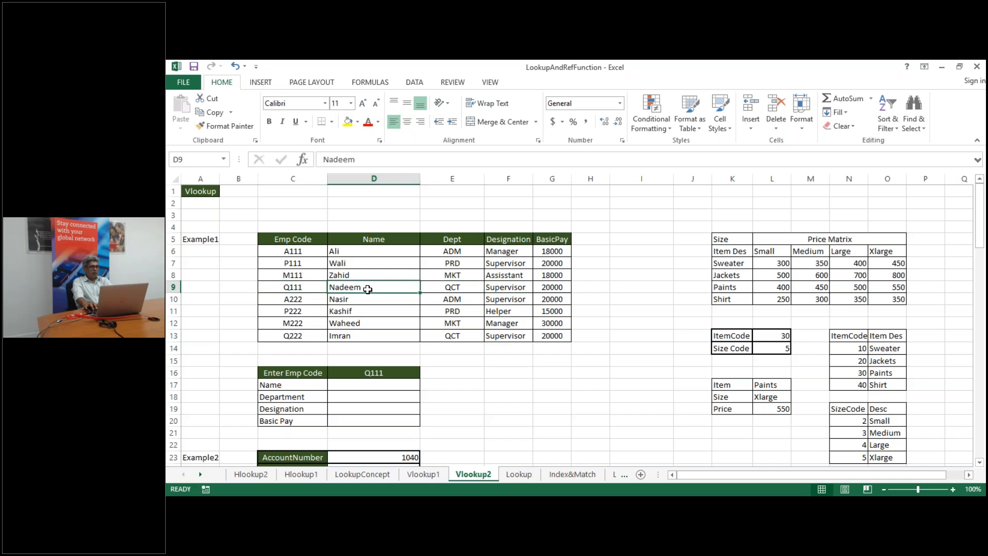
key(Right)
key(Right)
key(Right)
key(Left)
key(Left)
key(Left)
key(Left)
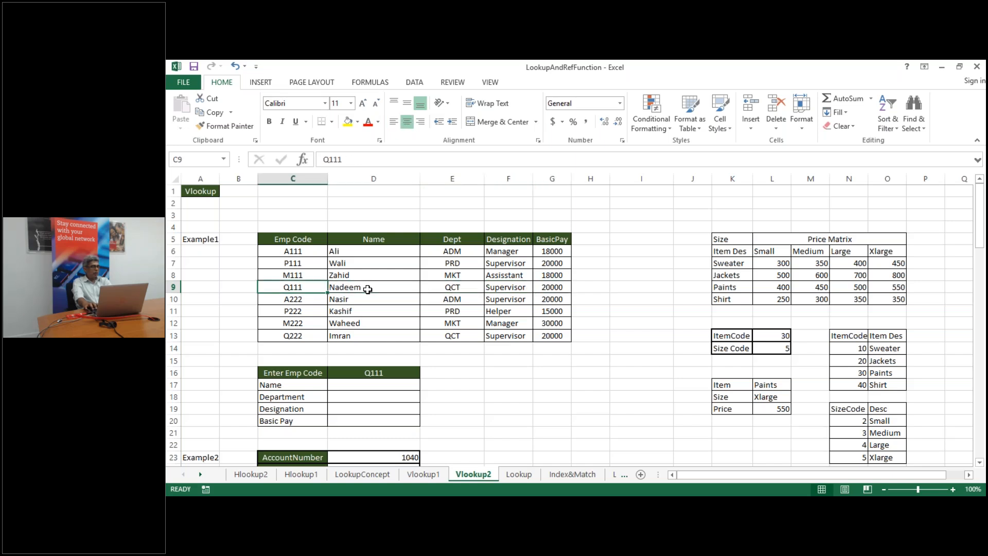
key(Down)
key(Down)
key(Down)
key(Down)
key(Down)
key(Down)
key(Down)
key(Down)
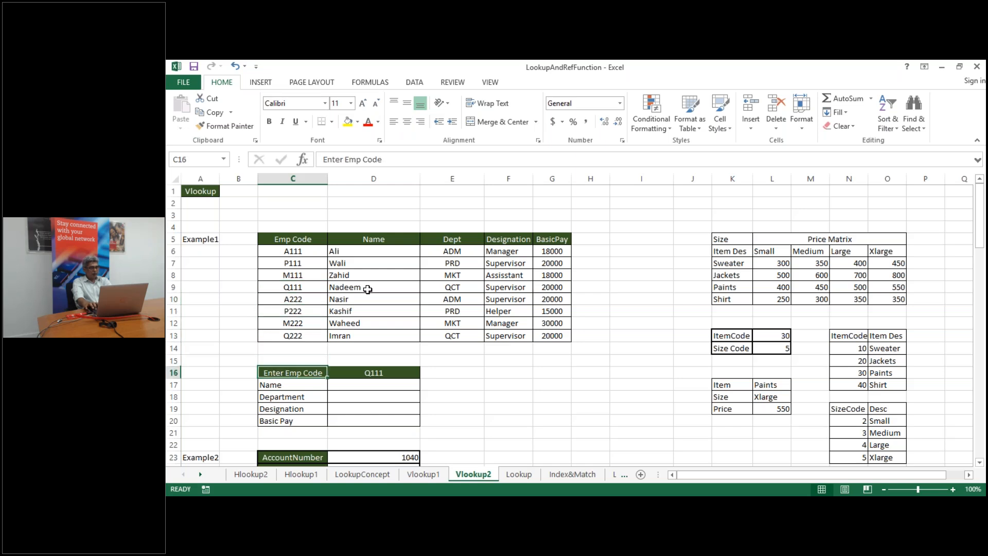
key(Right)
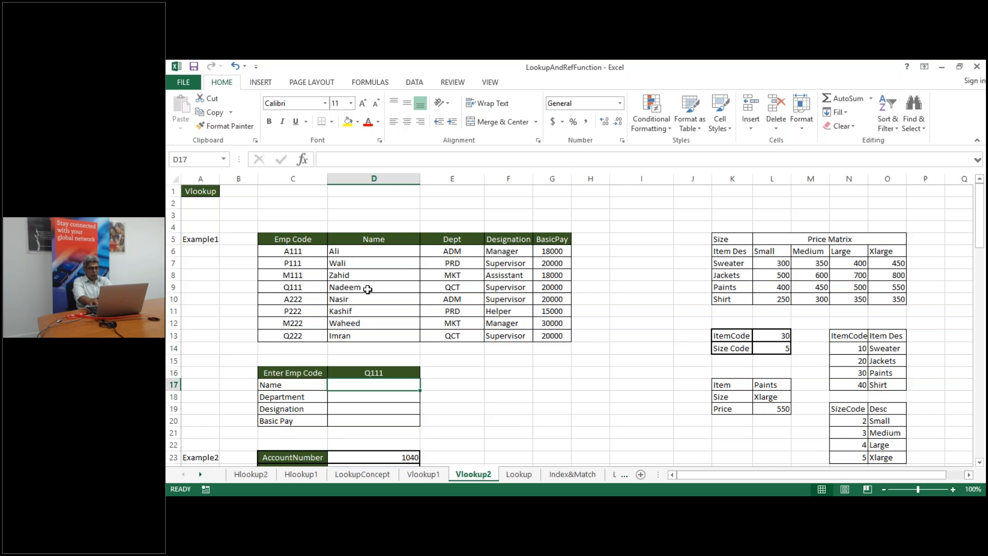
Enter =VLOOKUP(D16,C6:G13,2) in D17 so the Name field returns Nadeem for Q111
text(=vl)
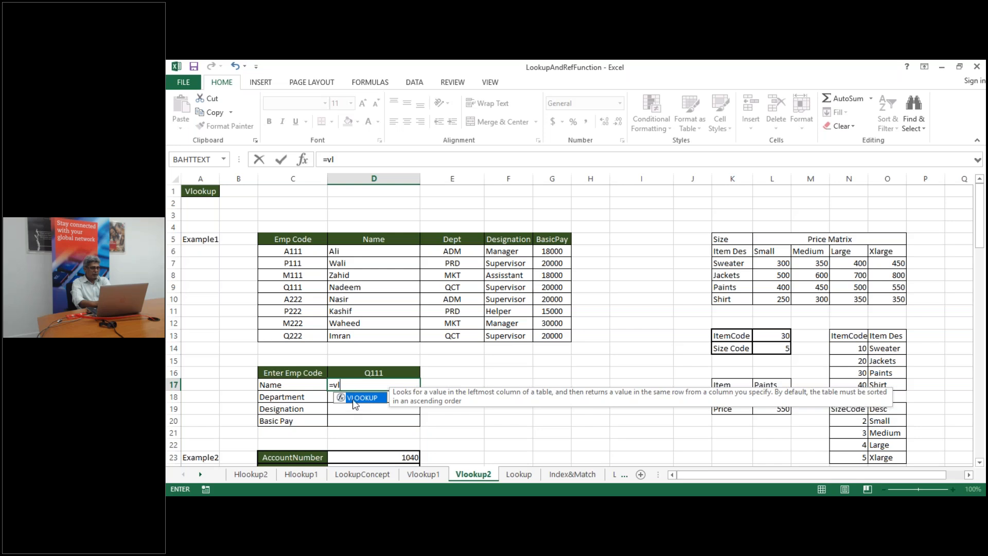
double_click(355, 398)
click(375, 371)
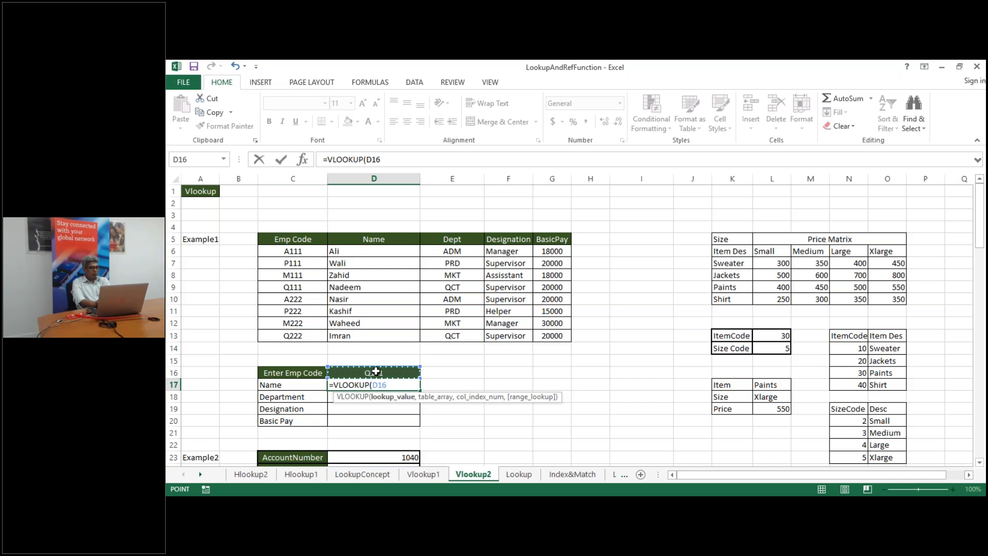
text(,)
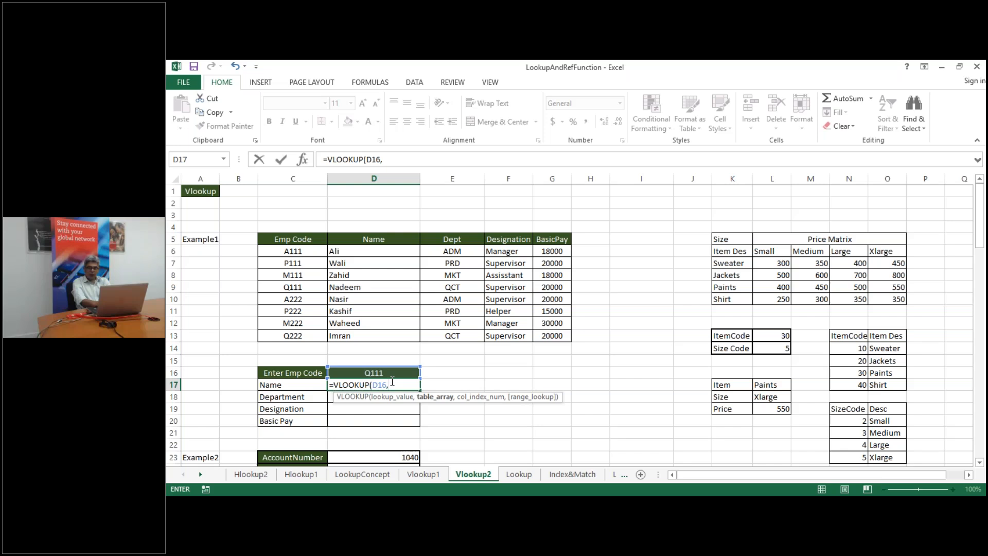
drag(278, 254, 552, 336)
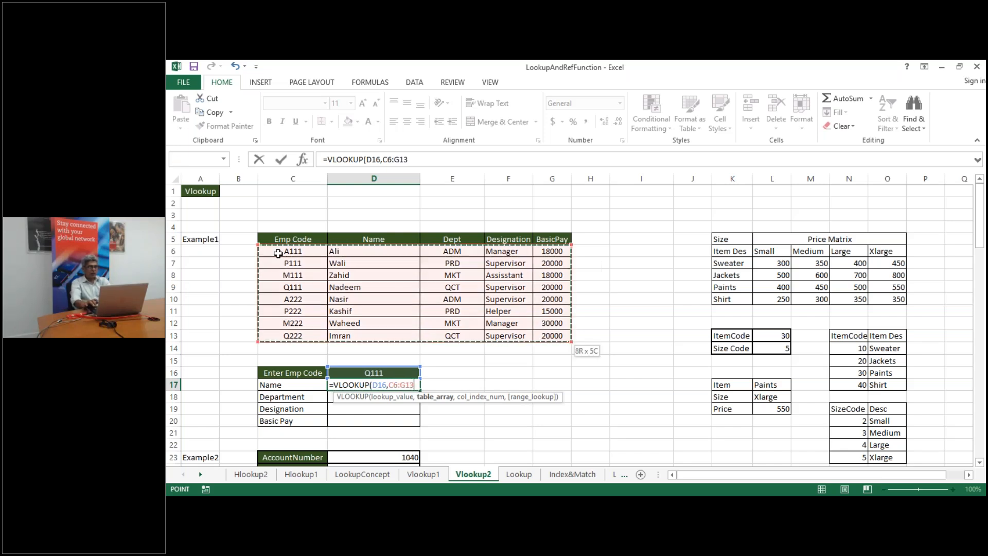
text(,)
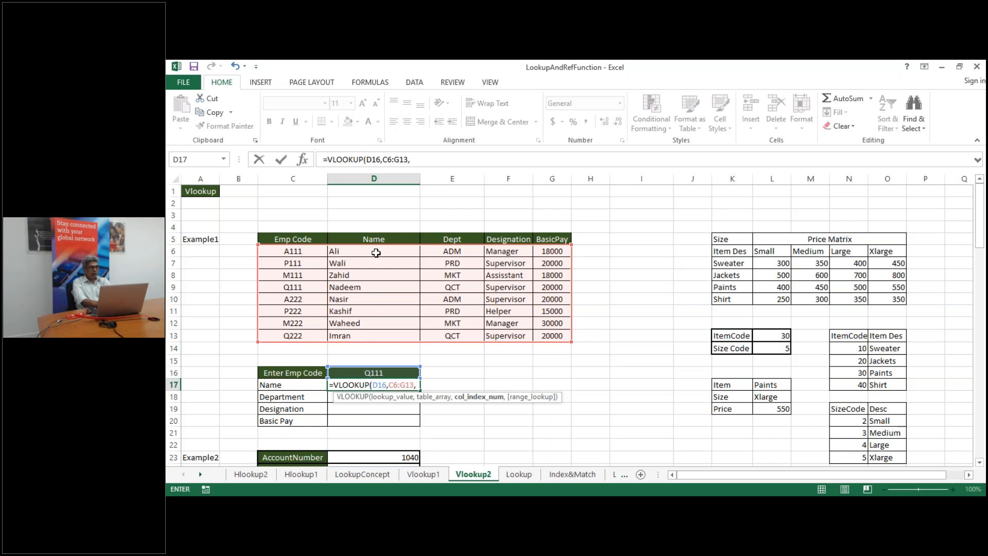
text(2))
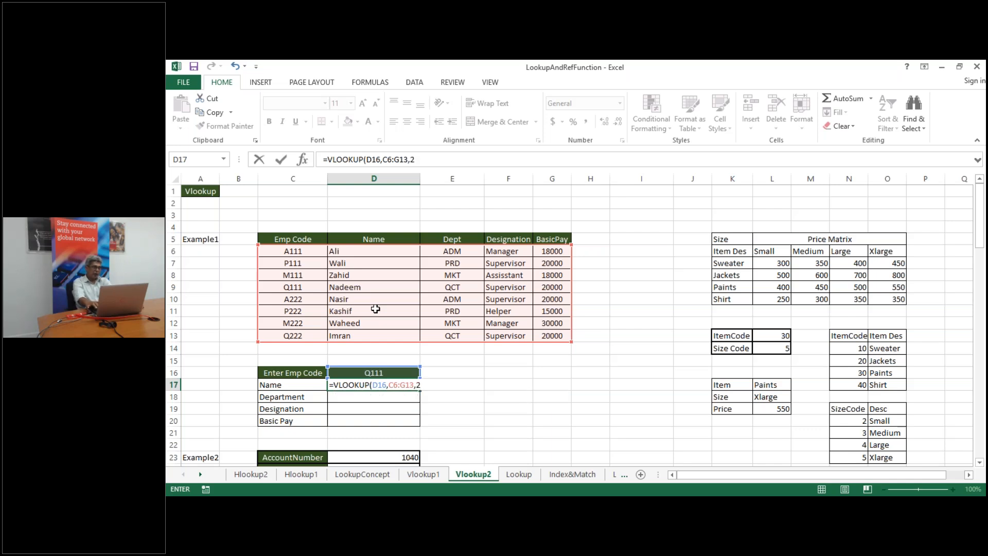
key(Return)
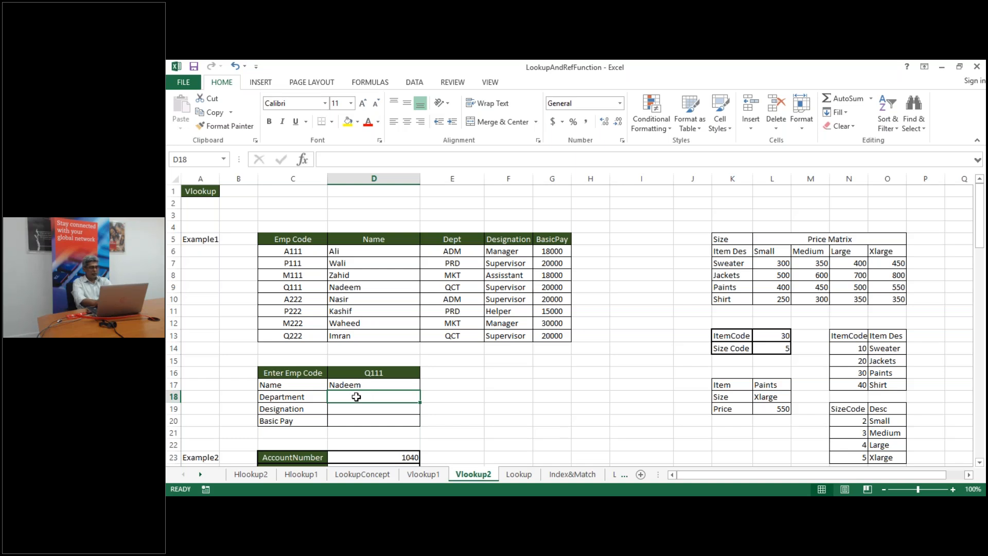
Enter =VLOOKUP(D16,C6:G13,3) in D18 so the Department field returns QCT
text(=vlo)
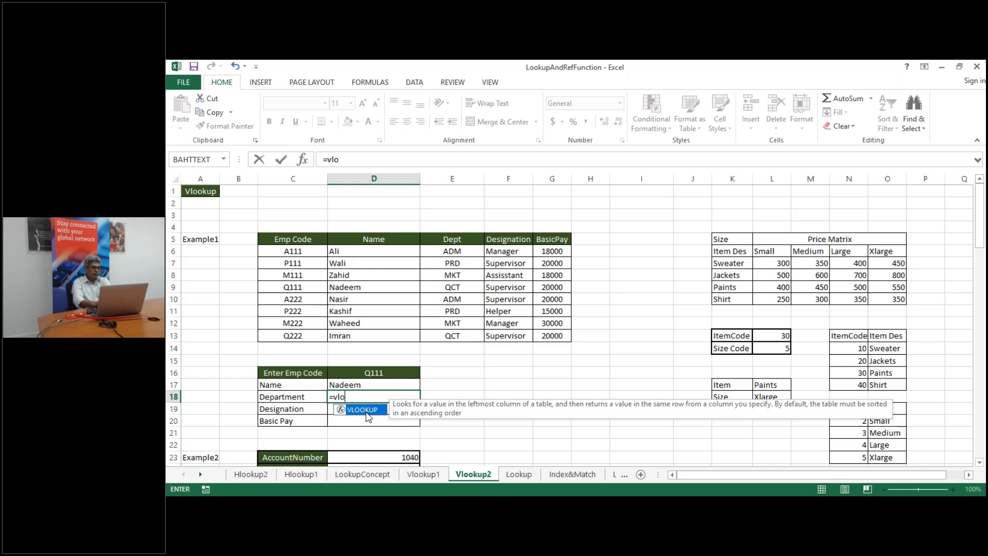
key(Tab)
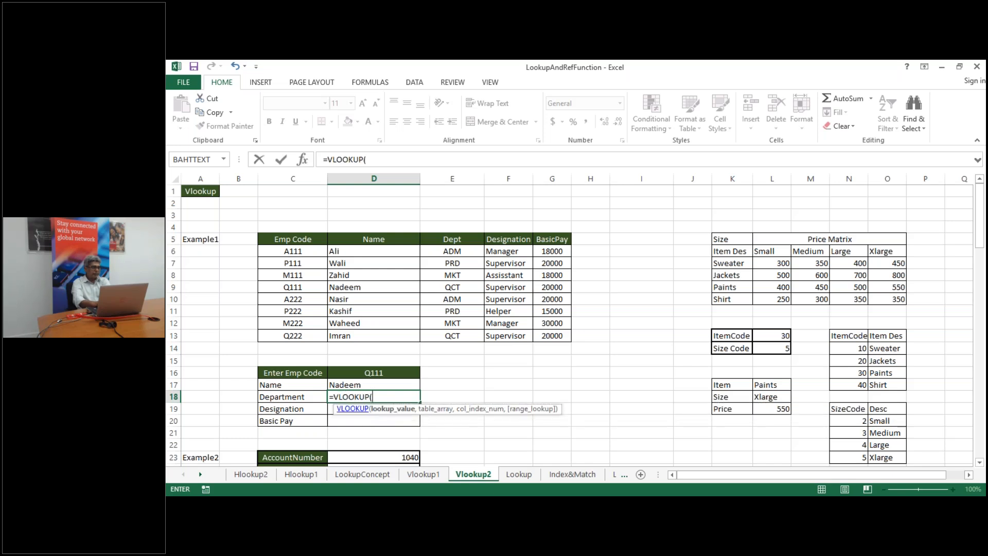
click(379, 377)
text(,)
click(303, 250)
key(ctrl+shift+Right)
key(ctrl+shift+Down)
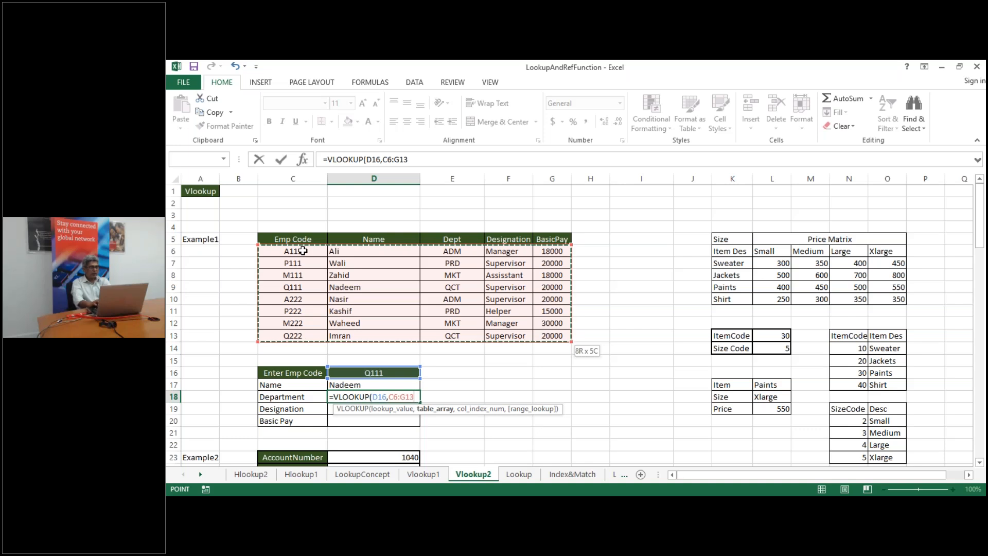
text(,)
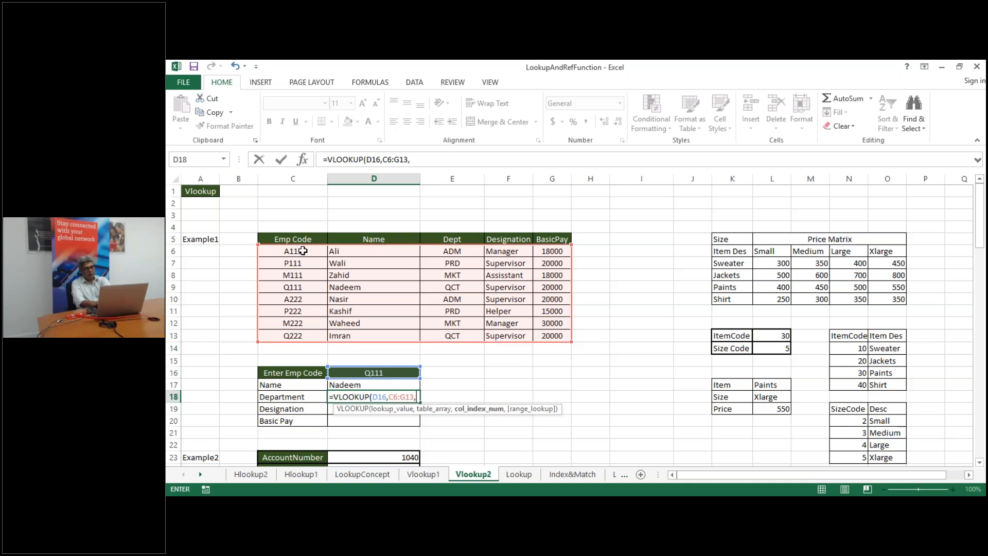
text(2)
key(BackSpace)
text(3)
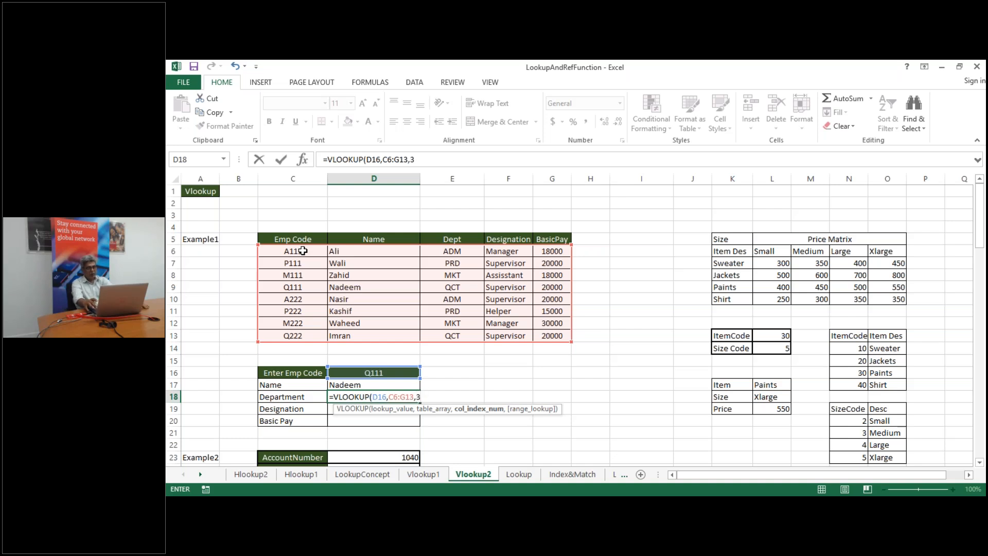
key(Return)
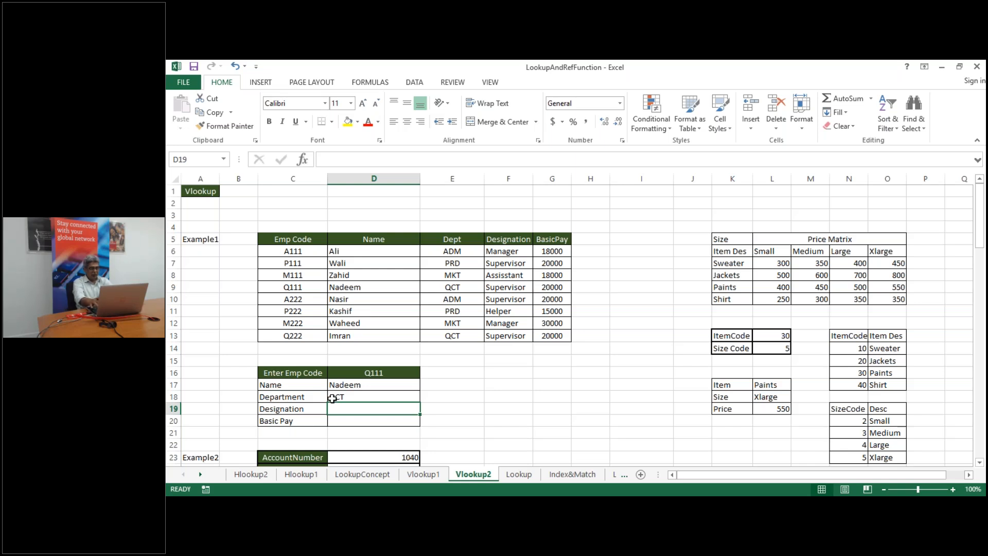
Enter =VLOOKUP(D16,C6:G13,4) in D19 so the Designation field returns Supervisor
text(=)
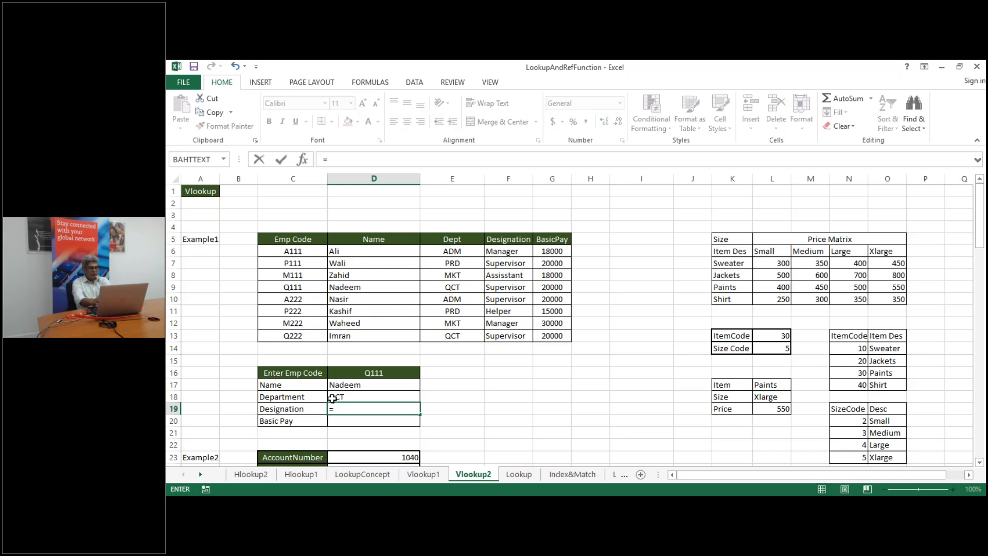
text(vl)
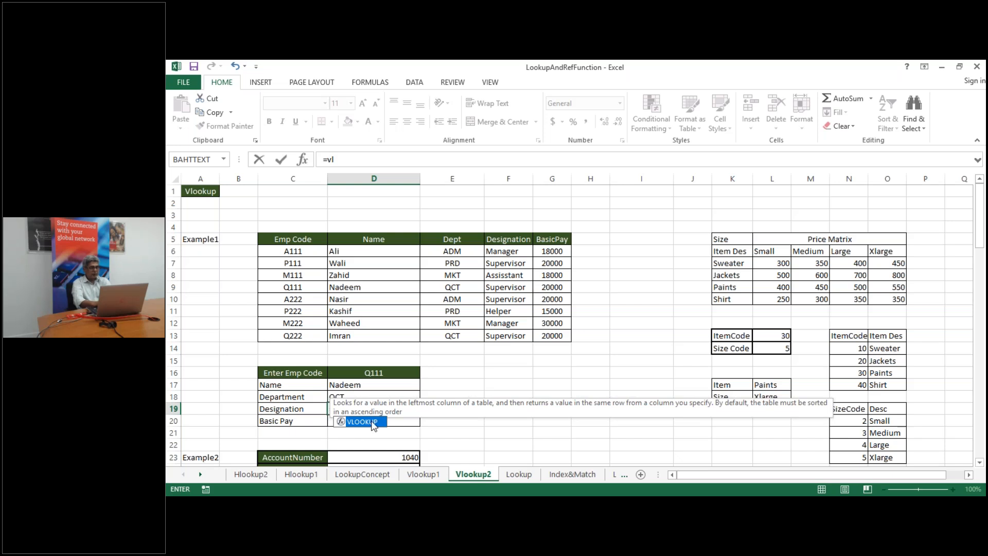
double_click(362, 422)
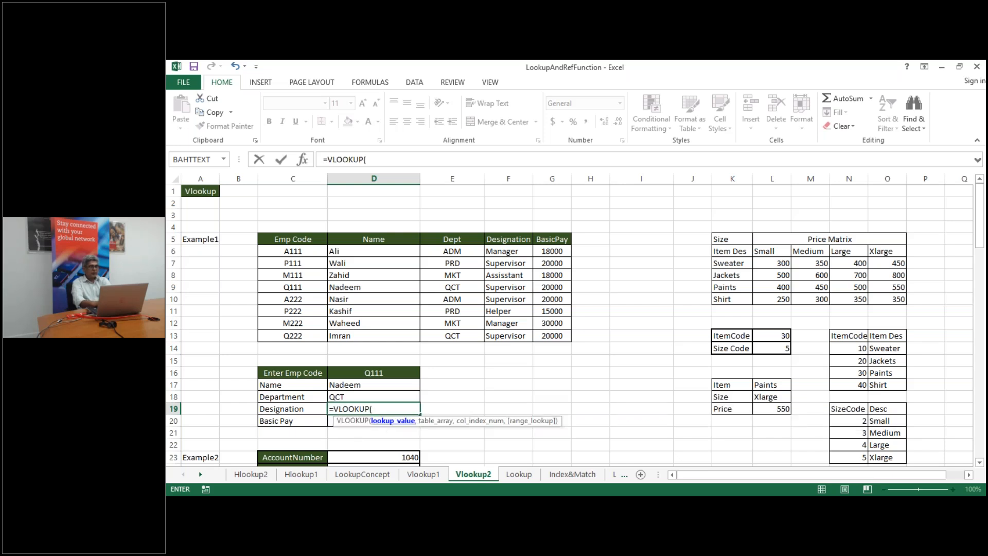
click(362, 372)
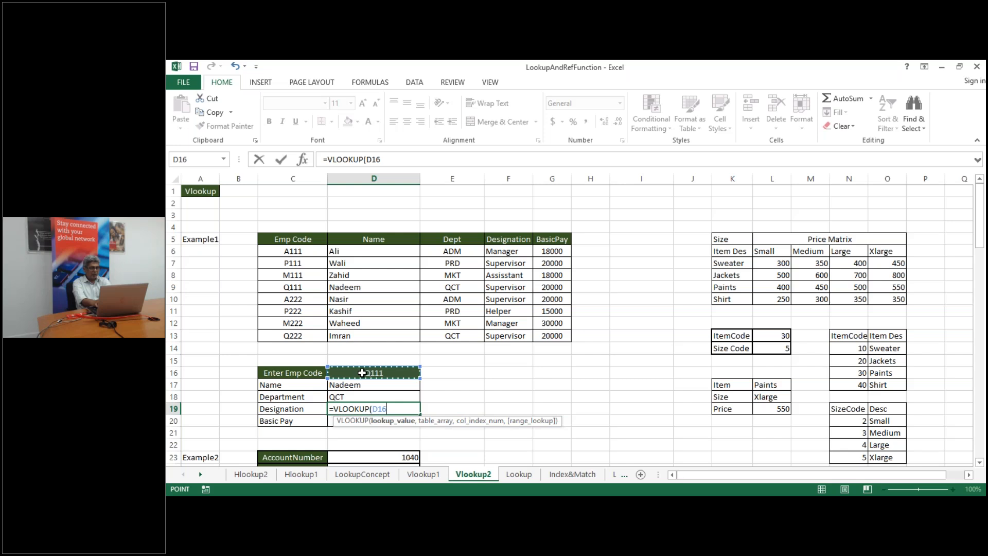
text(,)
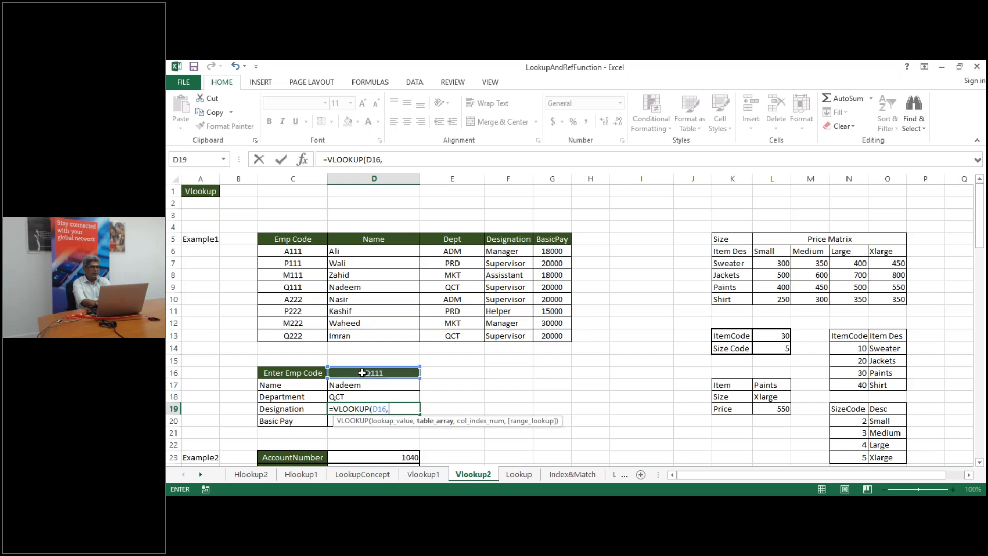
click(294, 251)
key(ctrl+shift+Right)
key(ctrl+shift+Down)
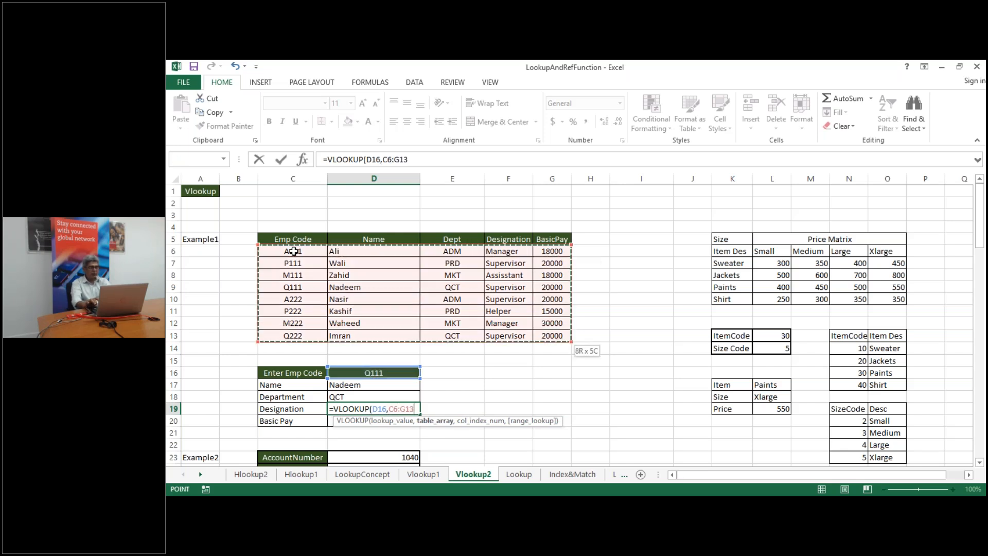
text(,)
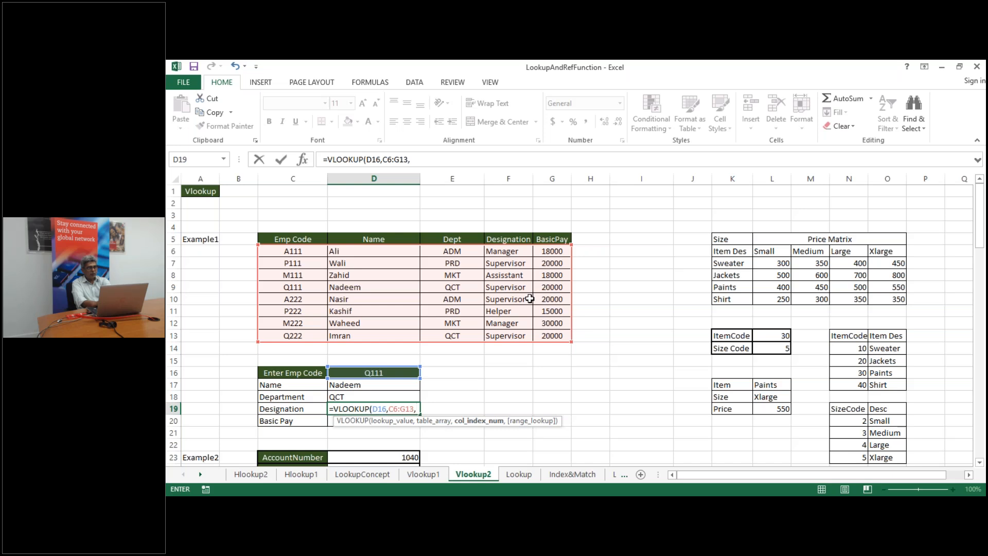
text(4)
key(Return)
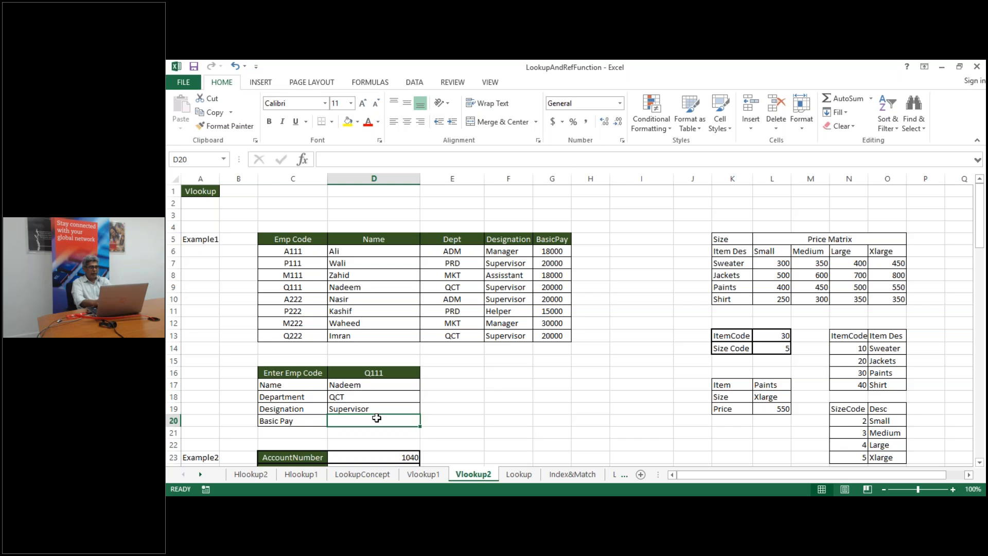
Enter =VLOOKUP(D16,C6:G13,5) in D20 so the Basic Pay field returns 20000
text(=vl)
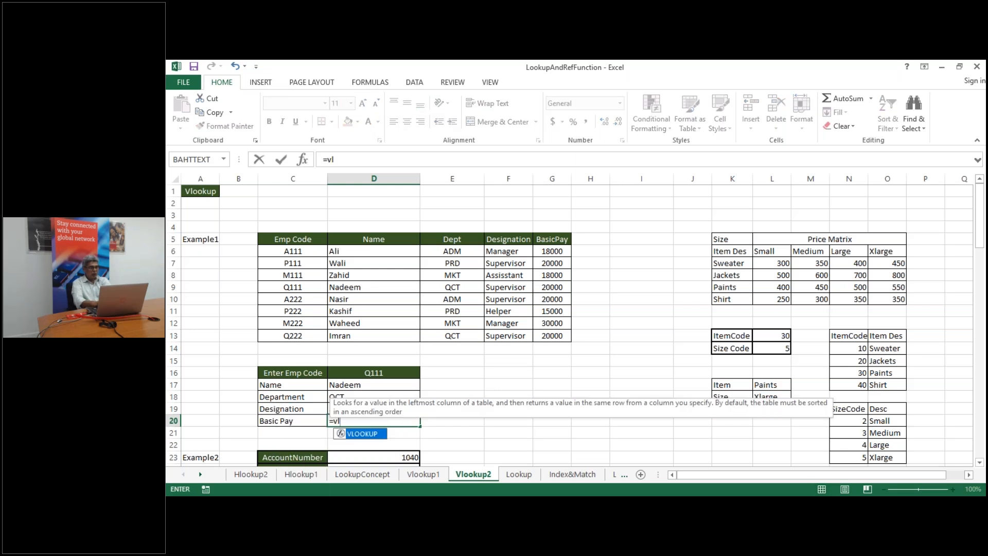
double_click(369, 435)
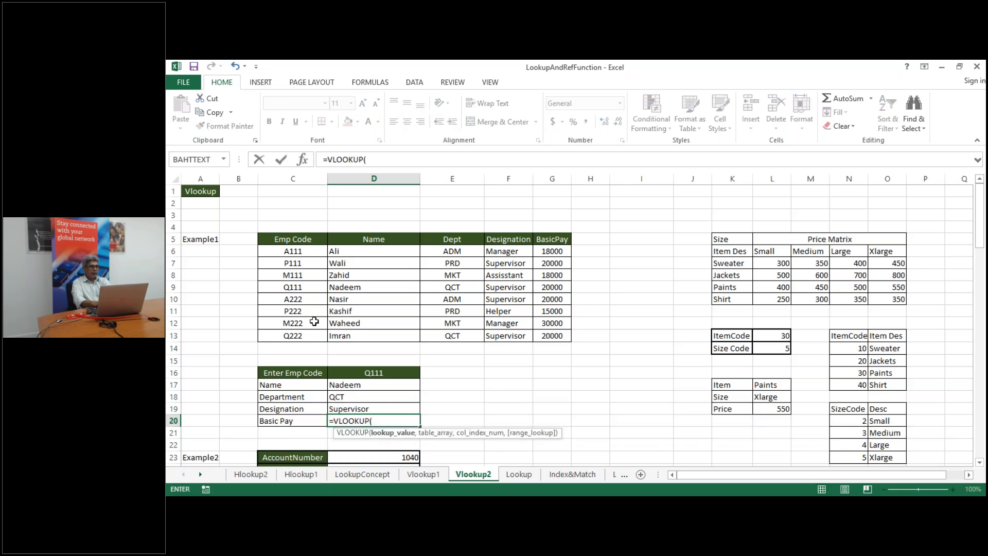
click(354, 373)
text(,)
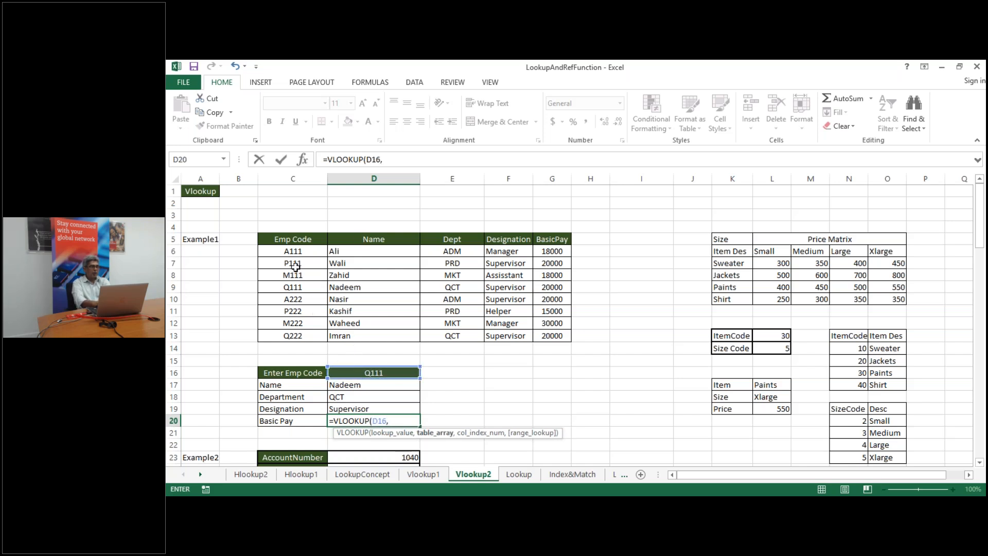
drag(291, 252, 563, 337)
text(,)
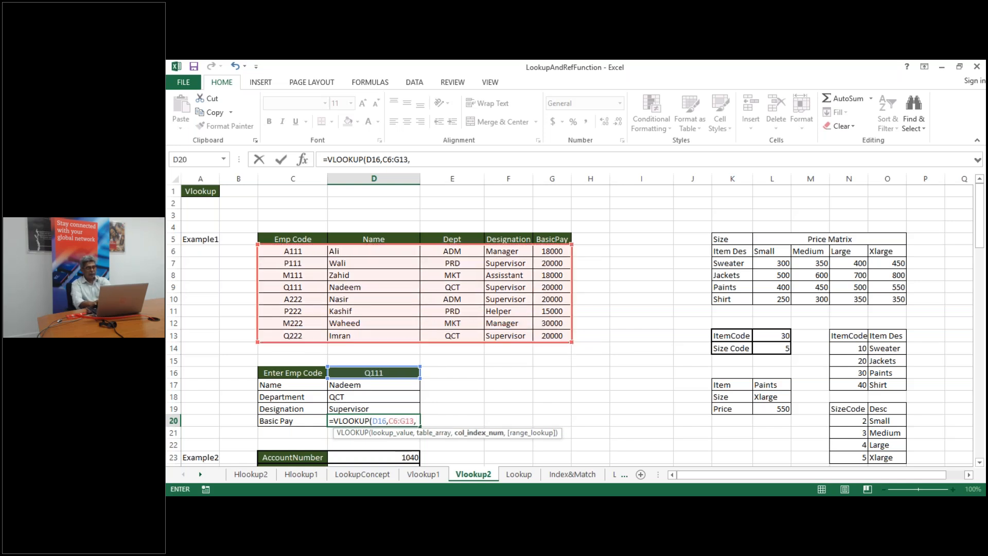
text(5)
key(Return)
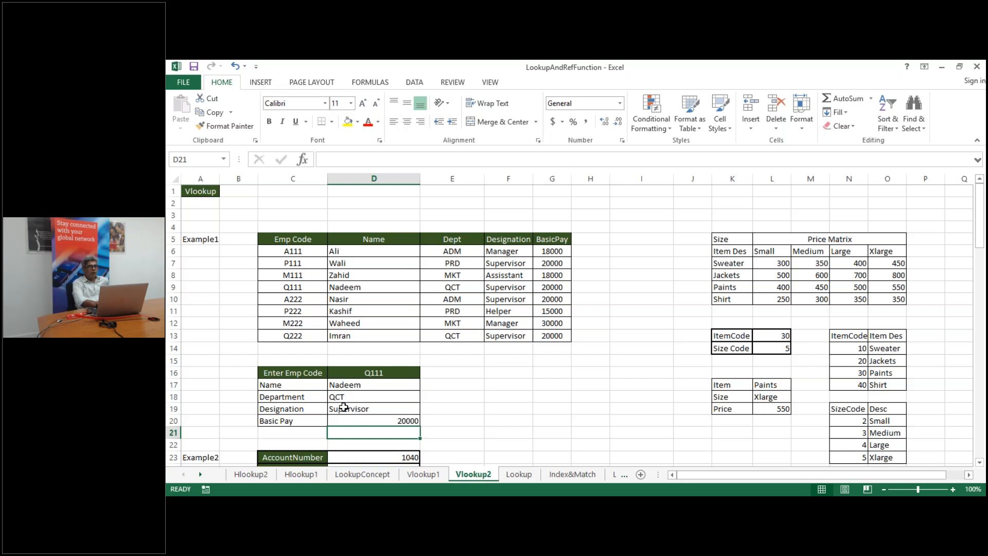
Delete the four lookup formulas in D17:D20, leaving Name, Department, Designation and Basic Pay blank
click(380, 386)
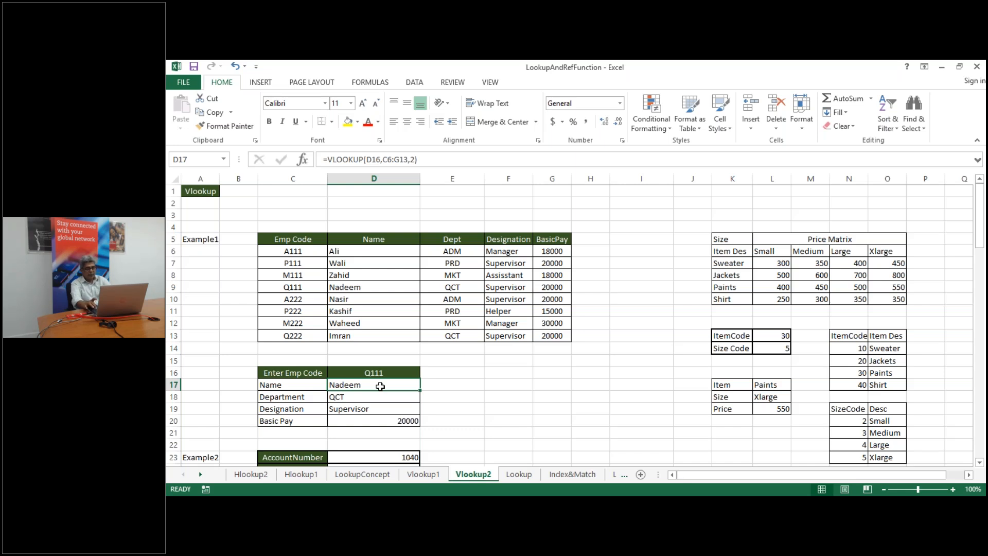
key(shift+Down)
key(shift+Down)
key(shift+Down)
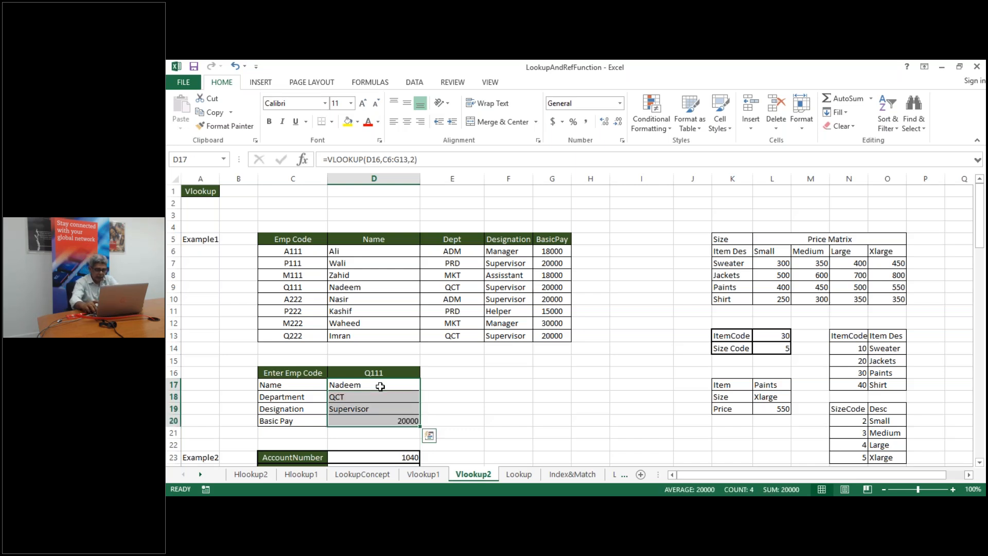
key(Delete)
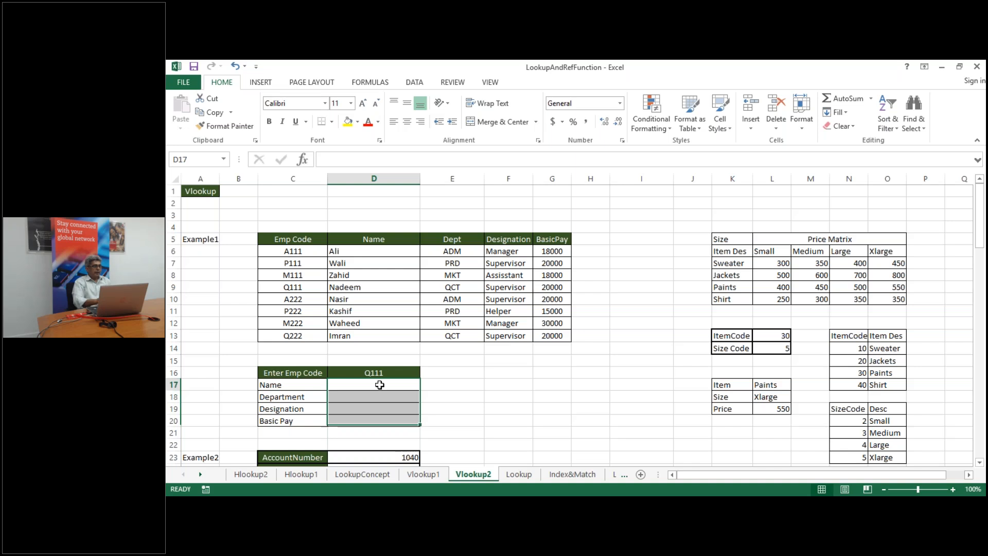
click(379, 385)
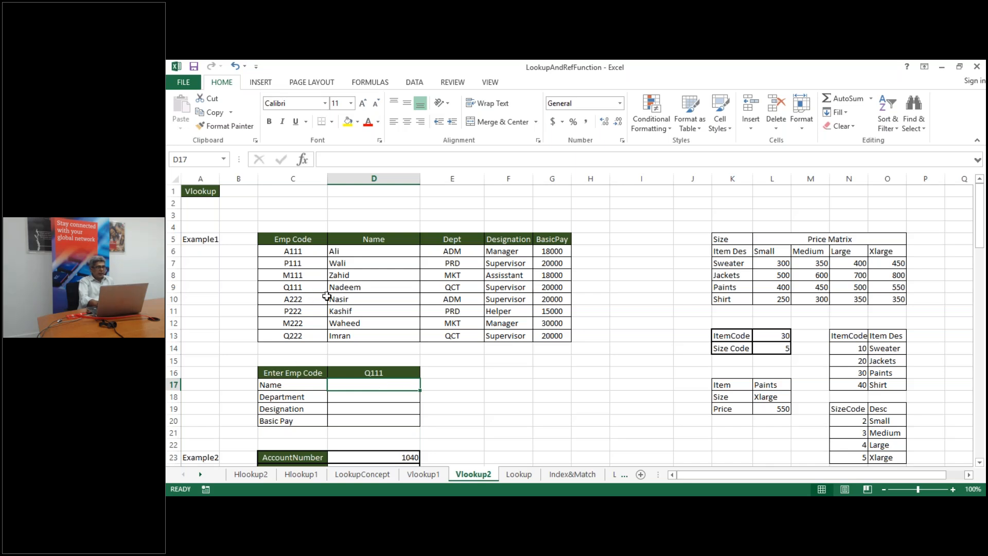
click(451, 309)
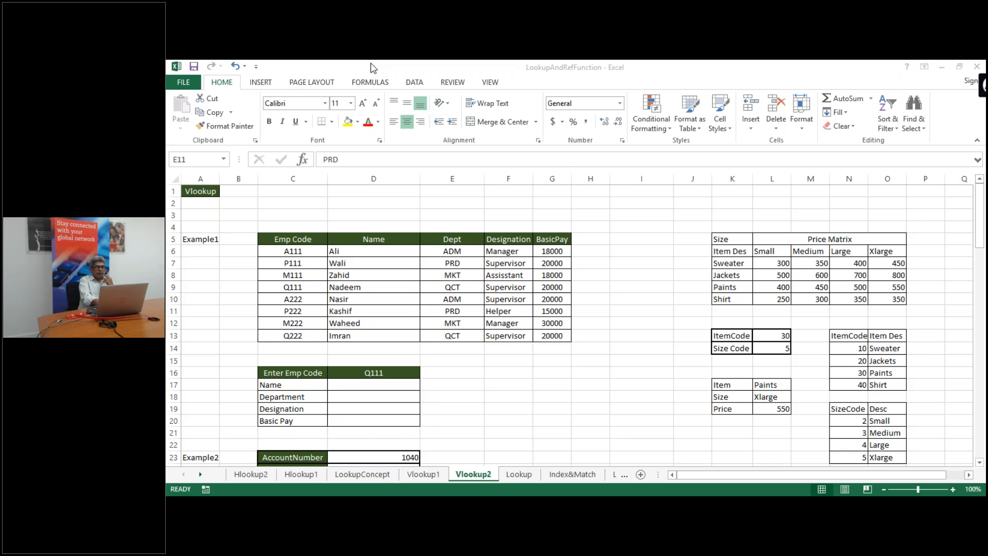
click(376, 387)
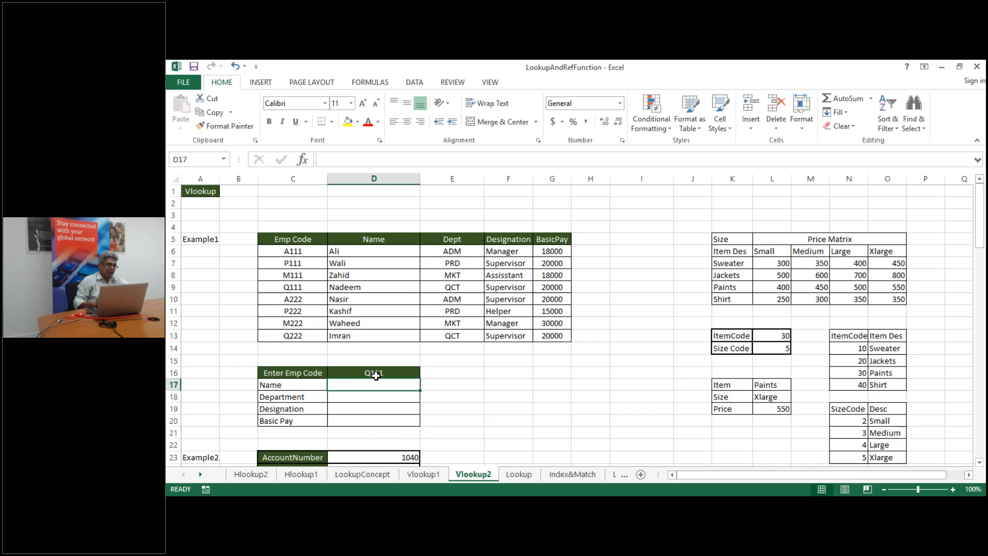
click(382, 375)
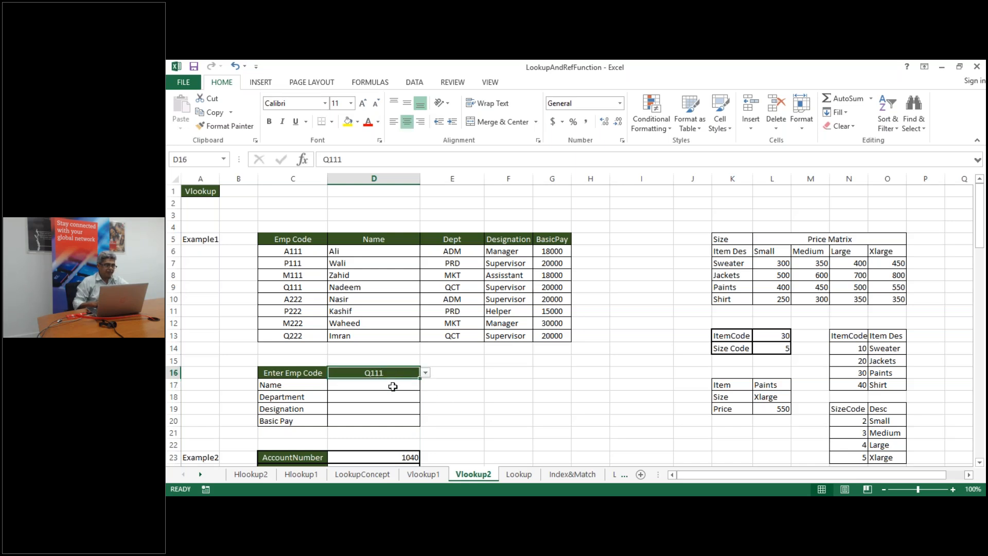
click(393, 386)
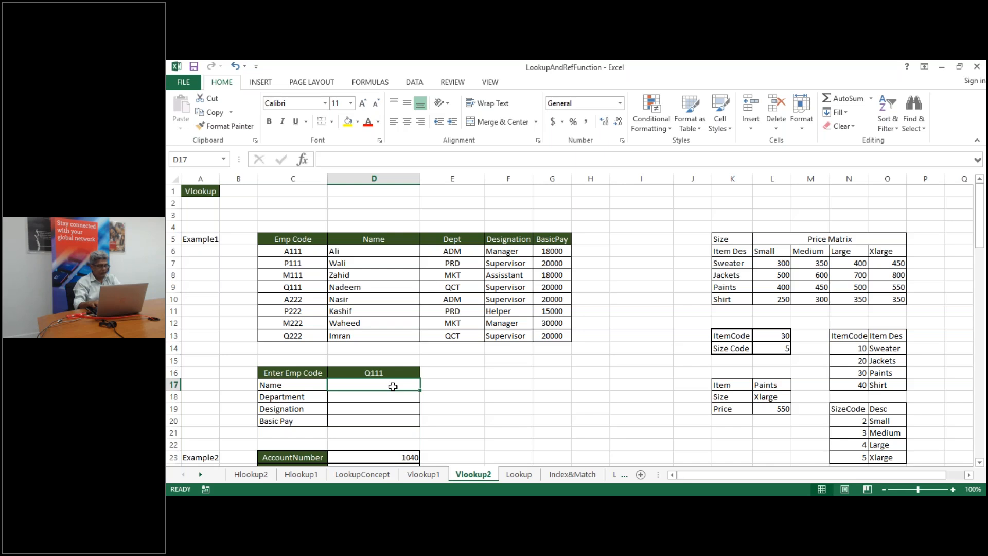
Enter =VLOOKUP($D$16,$C$6:$G$13,2) in D17 with absolute references, returning Nadeem
text(=)
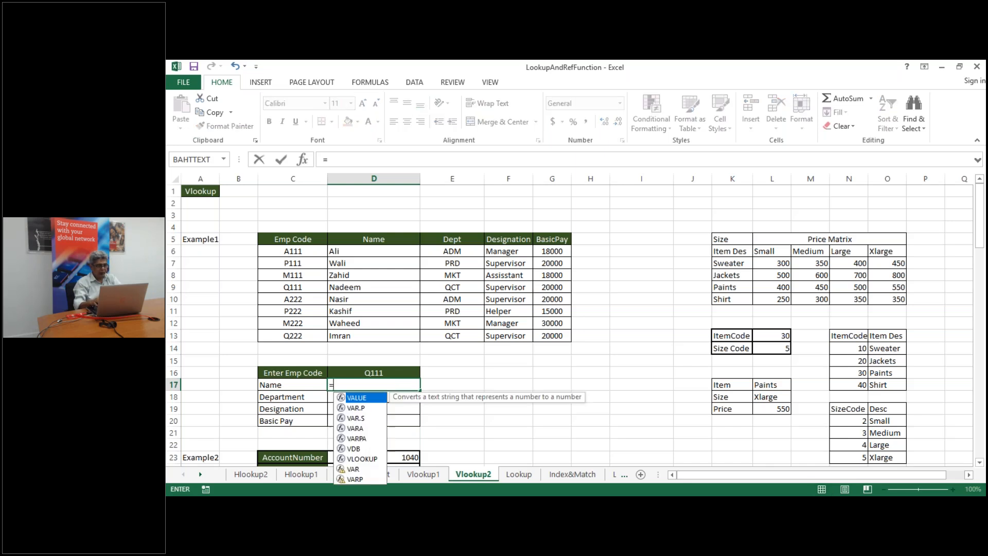
text(vl)
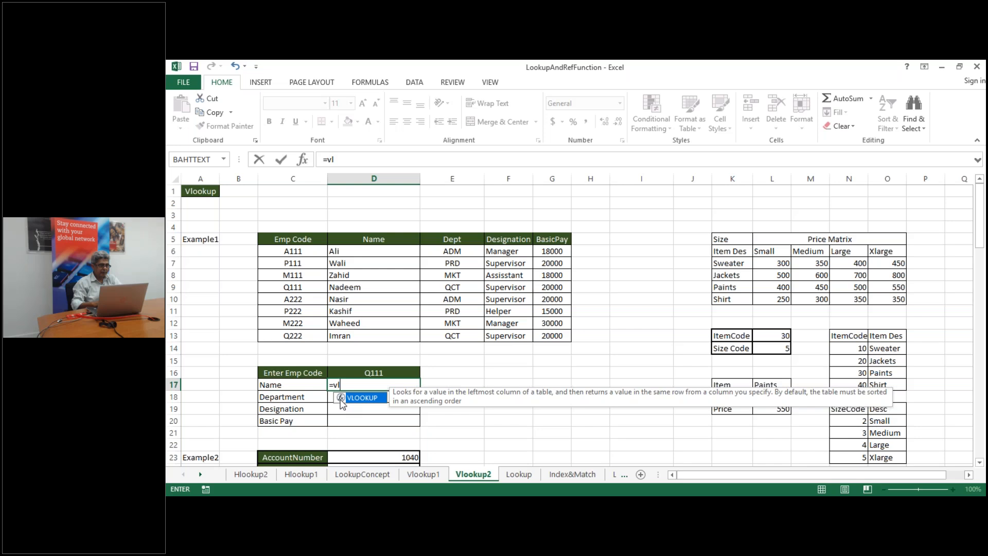
double_click(363, 395)
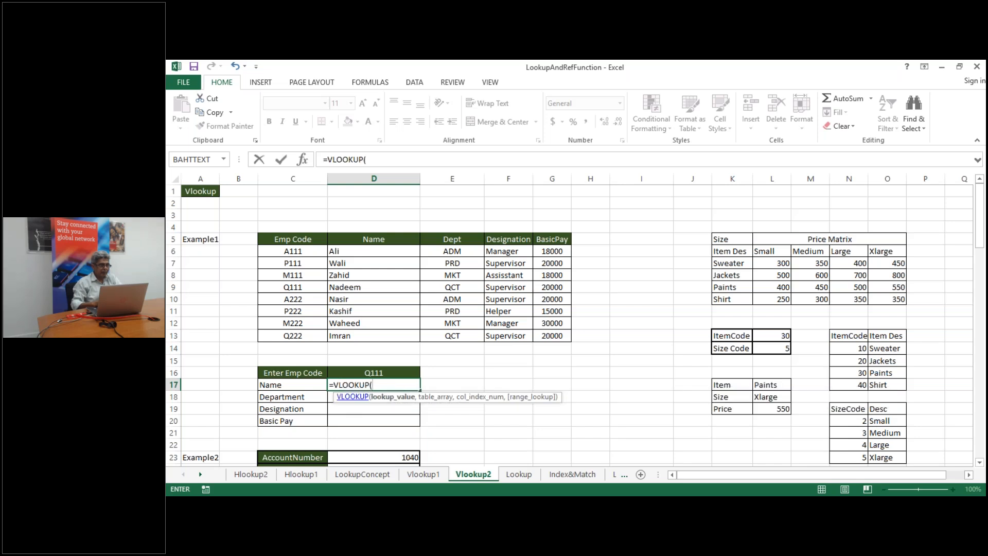
click(361, 373)
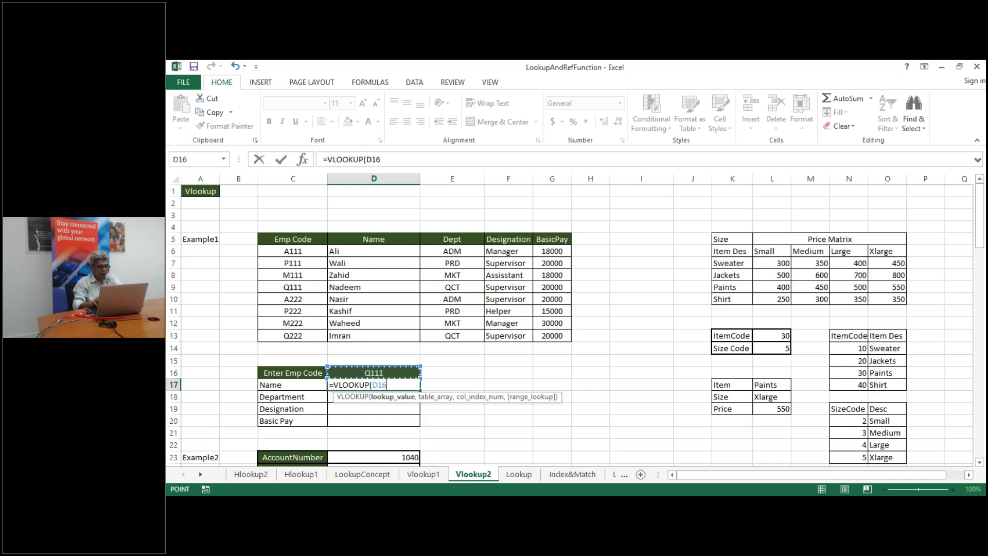
key(F4)
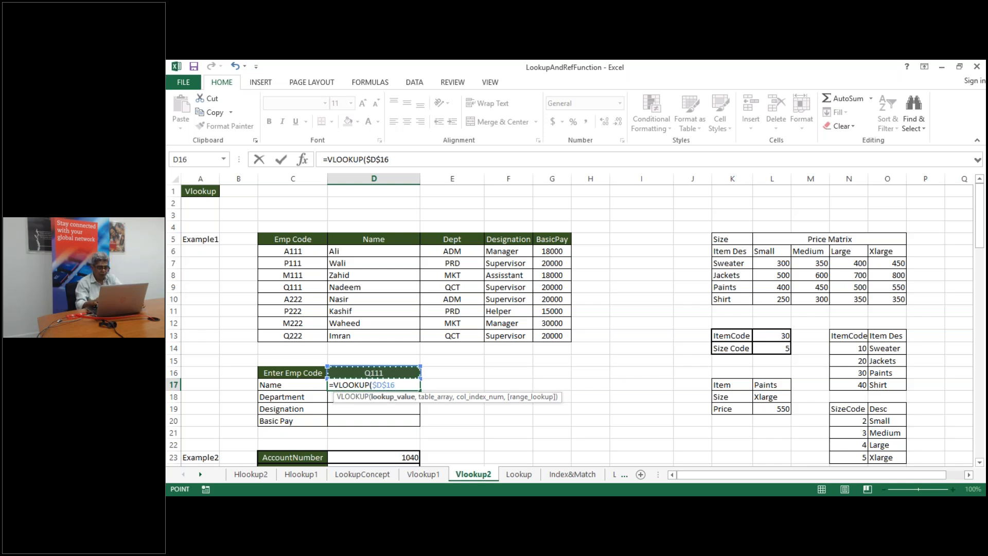
text(,)
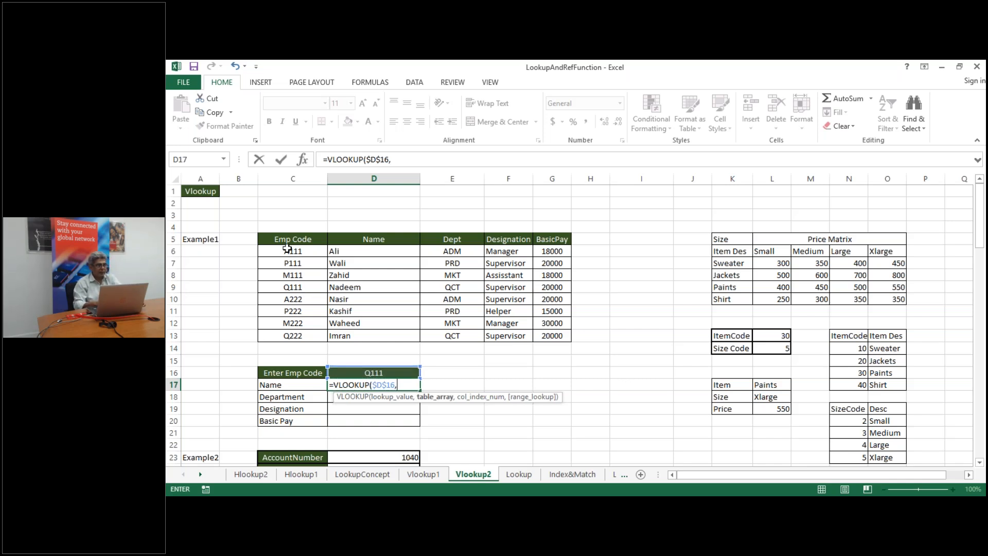
drag(287, 253, 564, 337)
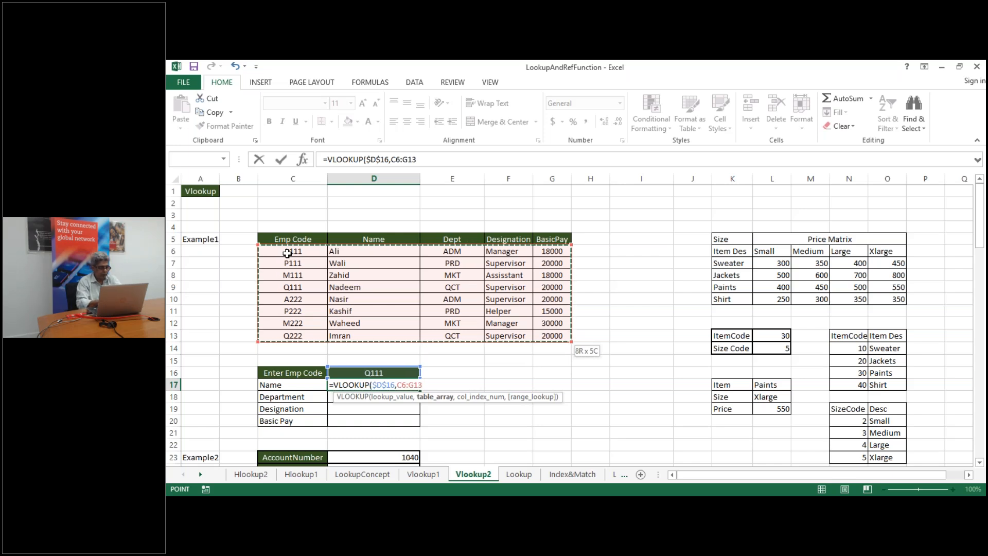
key(F4)
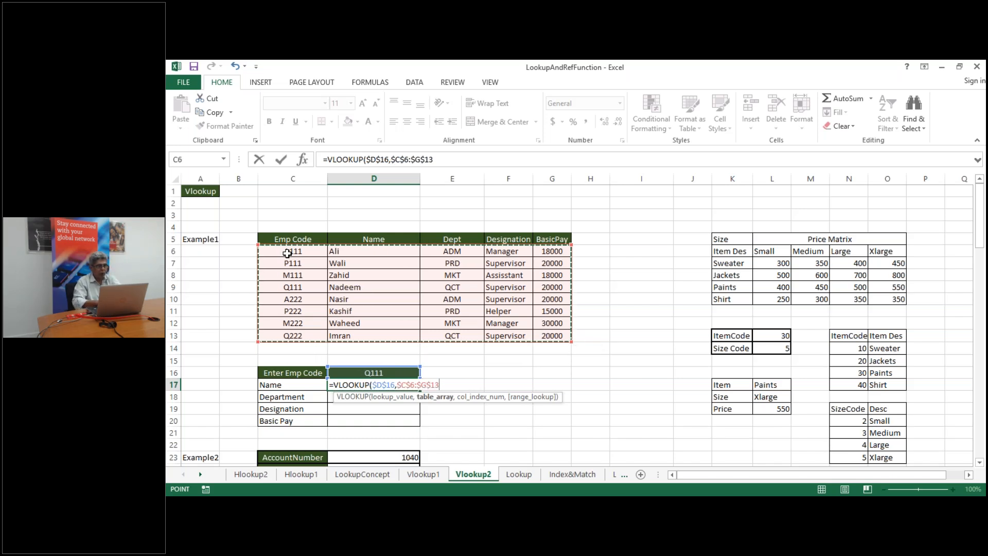
text(,)
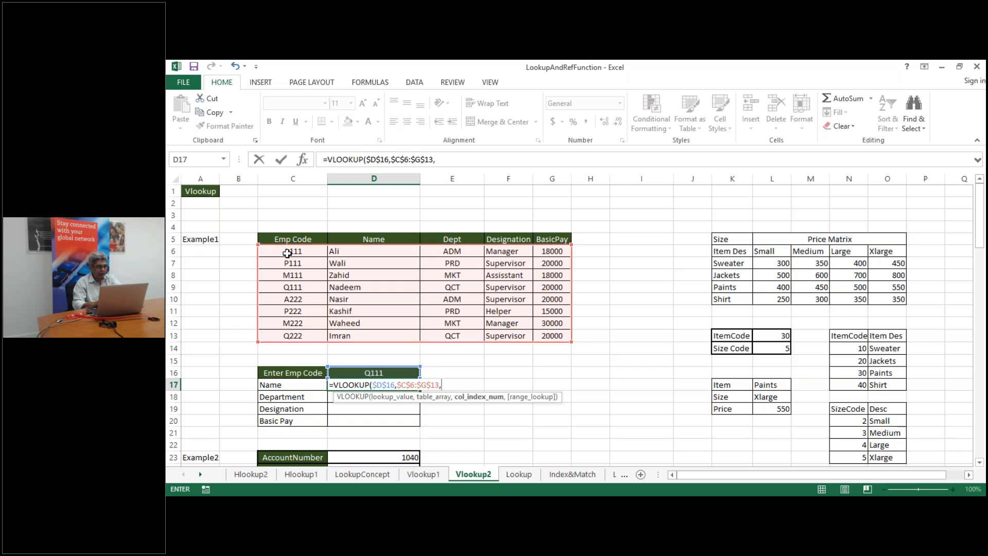
text(2)
key(ctrl+Return)
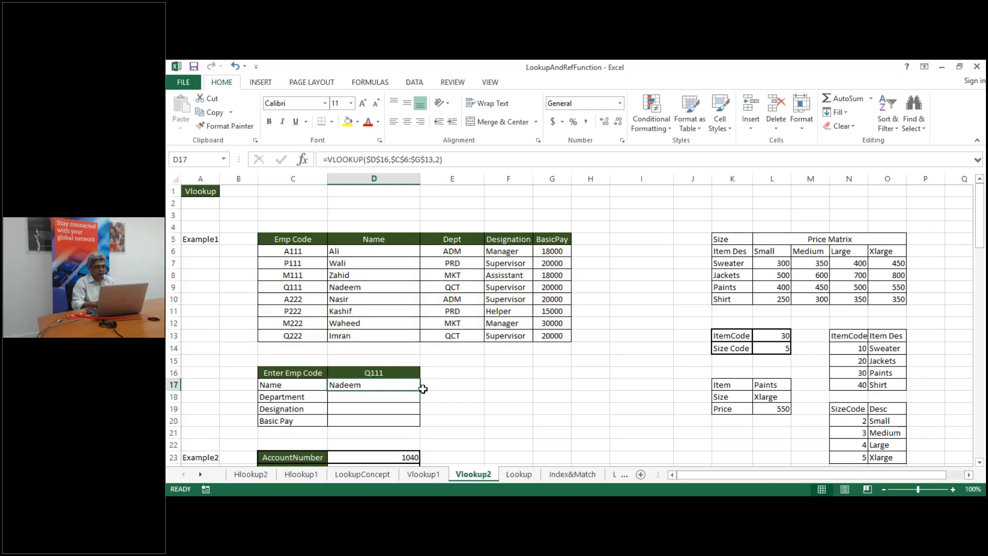
Fill the D17 formula down to D20 and change D18's column index to 3 for QCT
drag(419, 390, 421, 425)
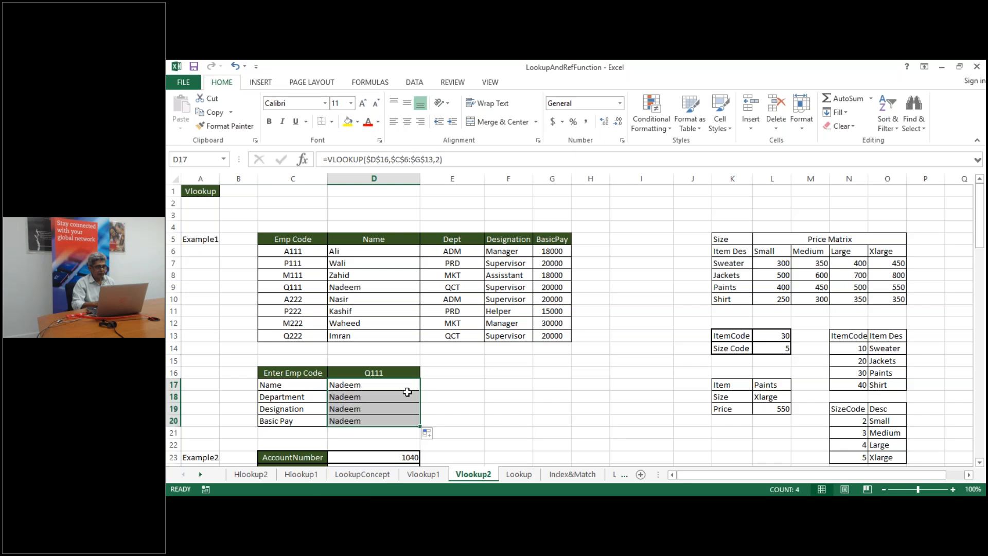
double_click(400, 399)
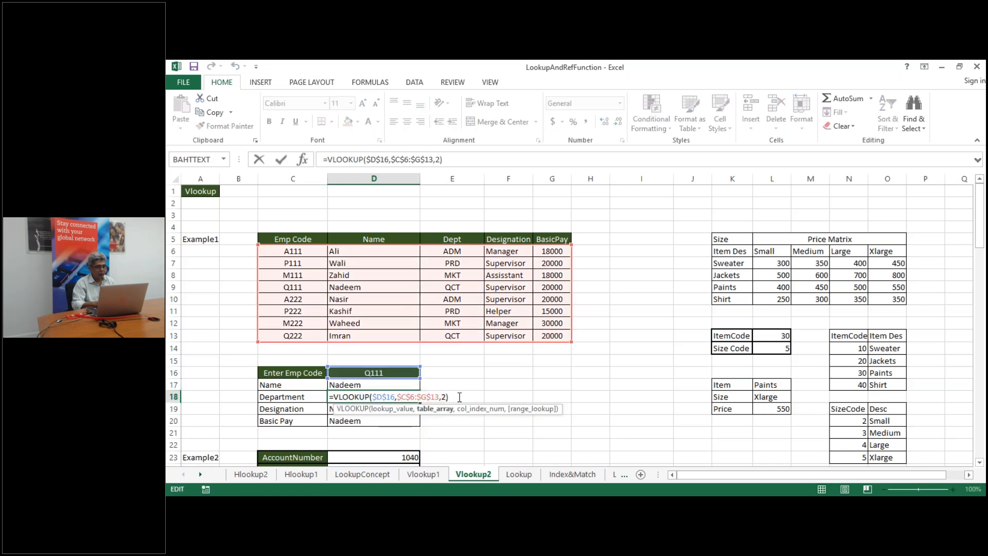
key(BackSpace)
key(BackSpace)
text(3)
key(Return)
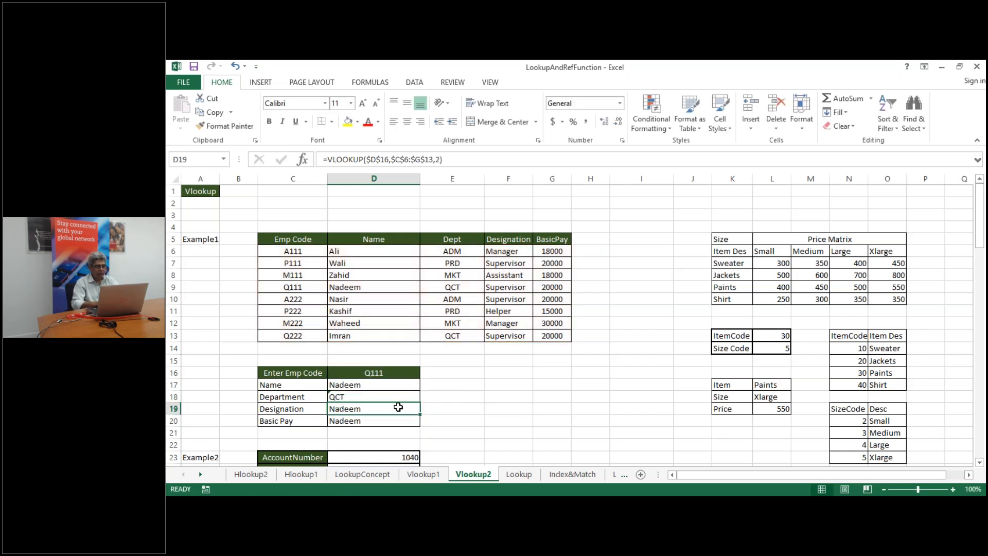
Change the column index to 4 in D19 and 5 in D20, showing Supervisor and 20000
double_click(398, 407)
key(BackSpace)
key(BackSpace)
text(4)
key(Return)
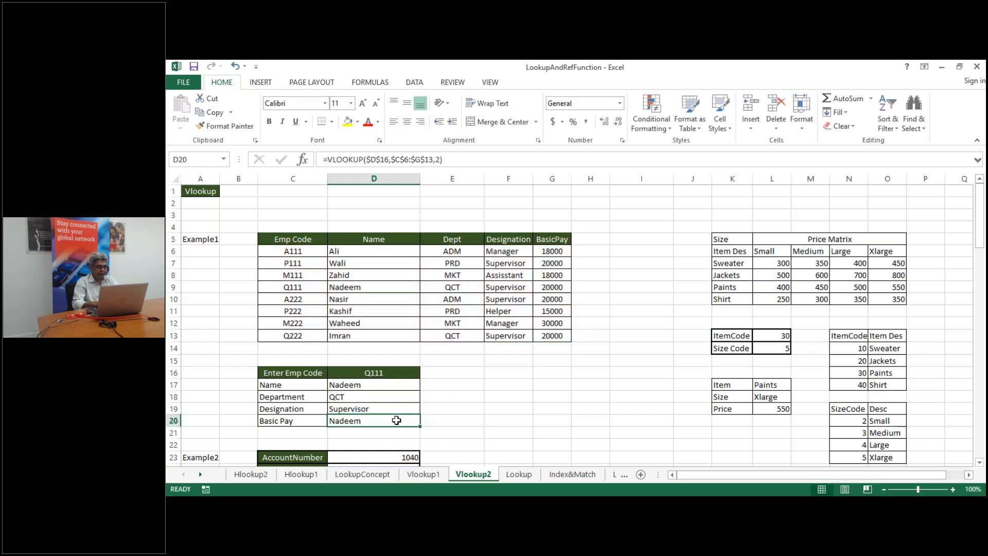
double_click(396, 420)
key(BackSpace)
key(BackSpace)
text(5)
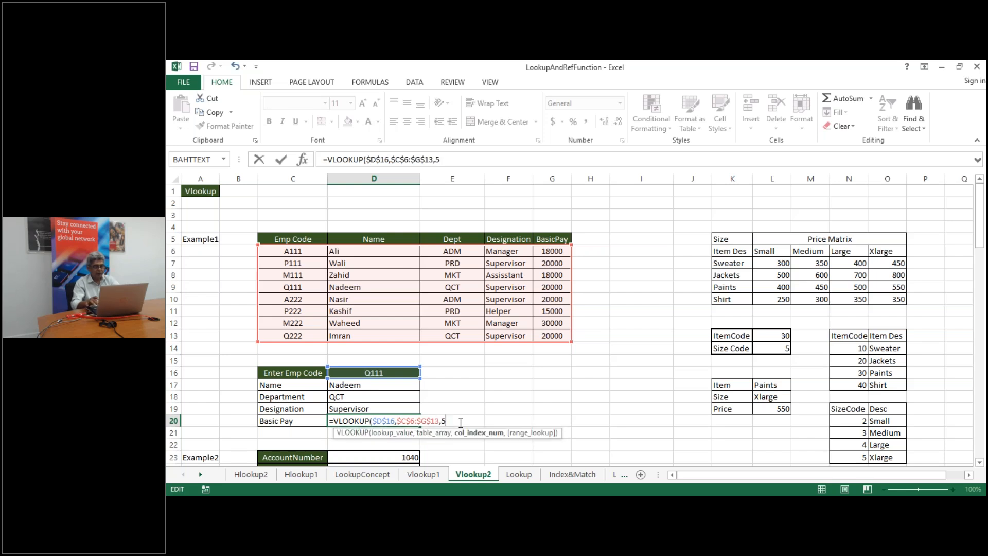
key(Return)
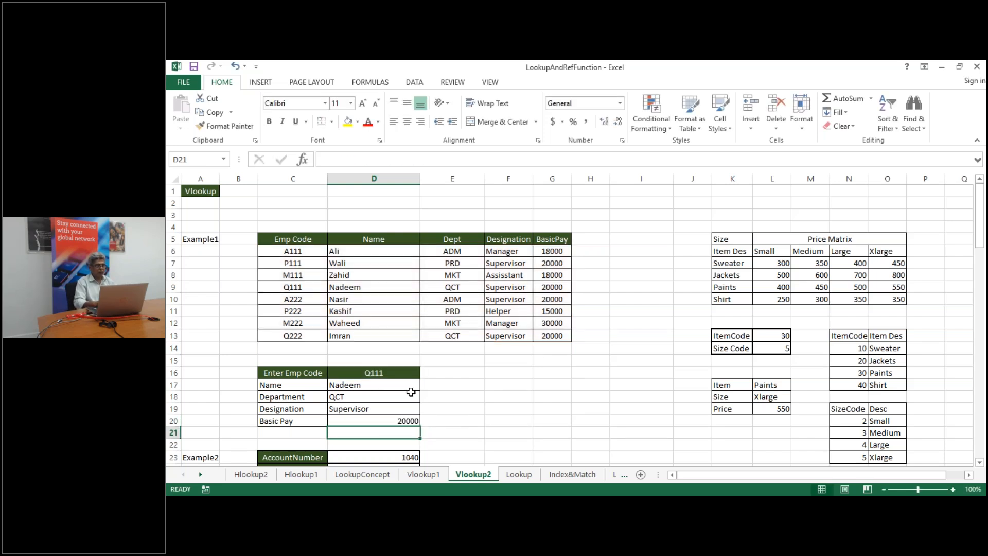
click(401, 374)
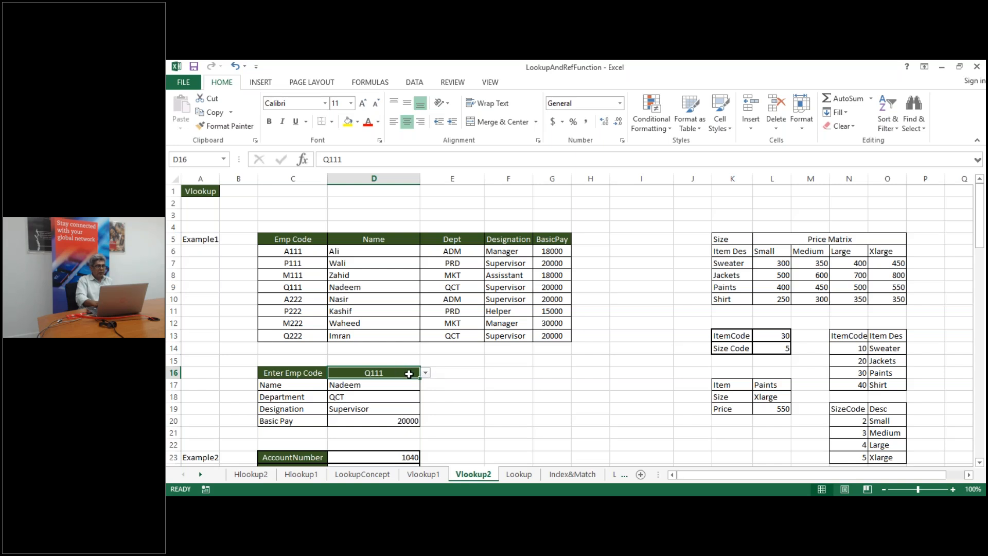
click(454, 385)
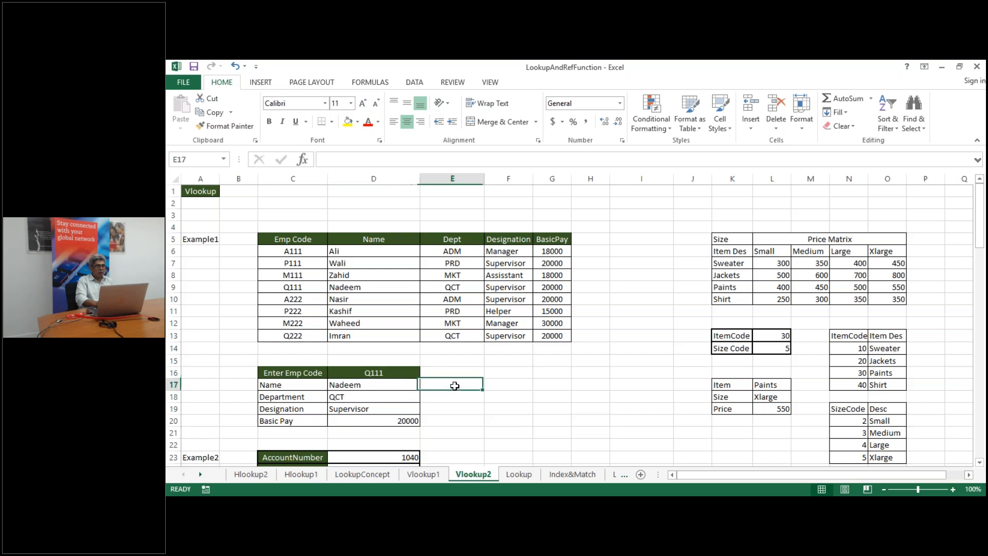
click(379, 371)
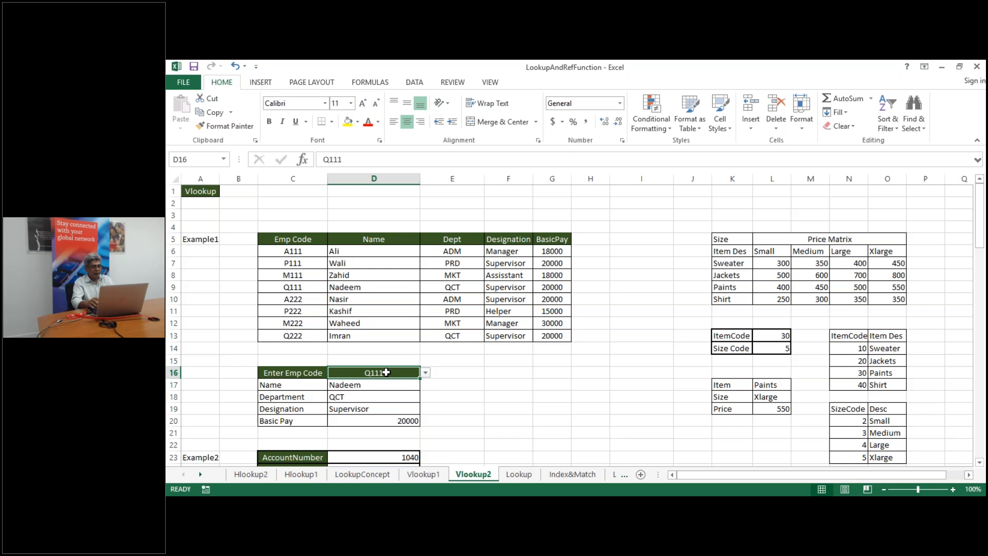
text(A)
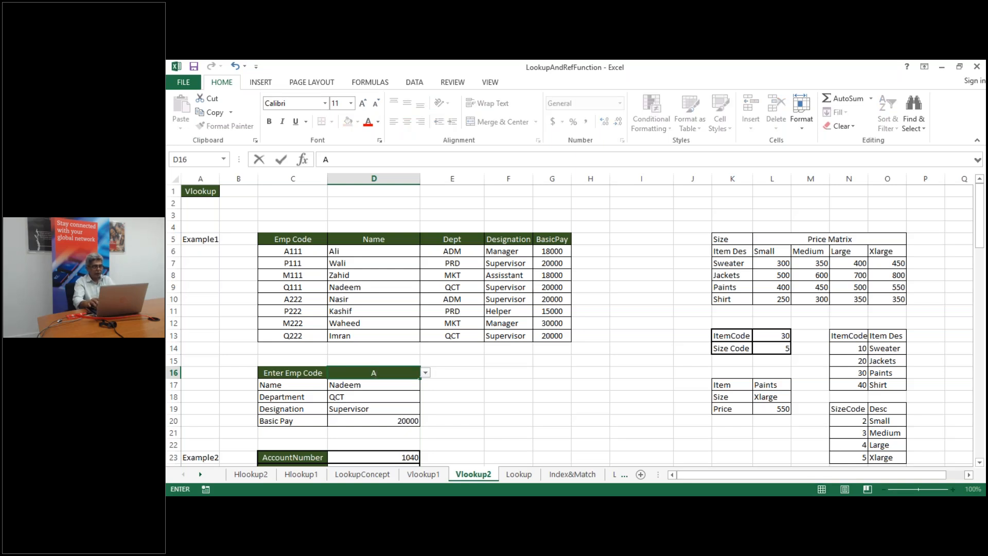
text(111)
key(Return)
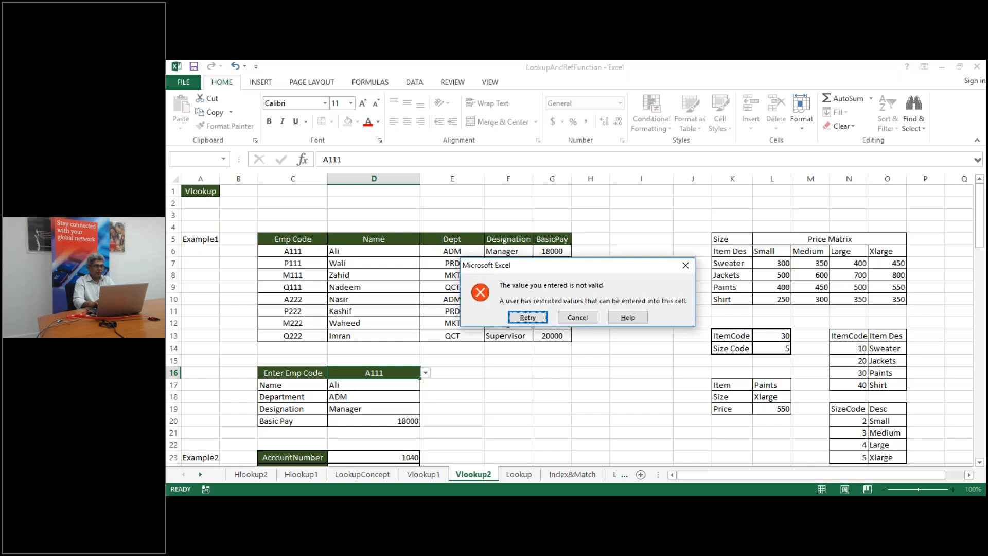
click(527, 317)
key(Return)
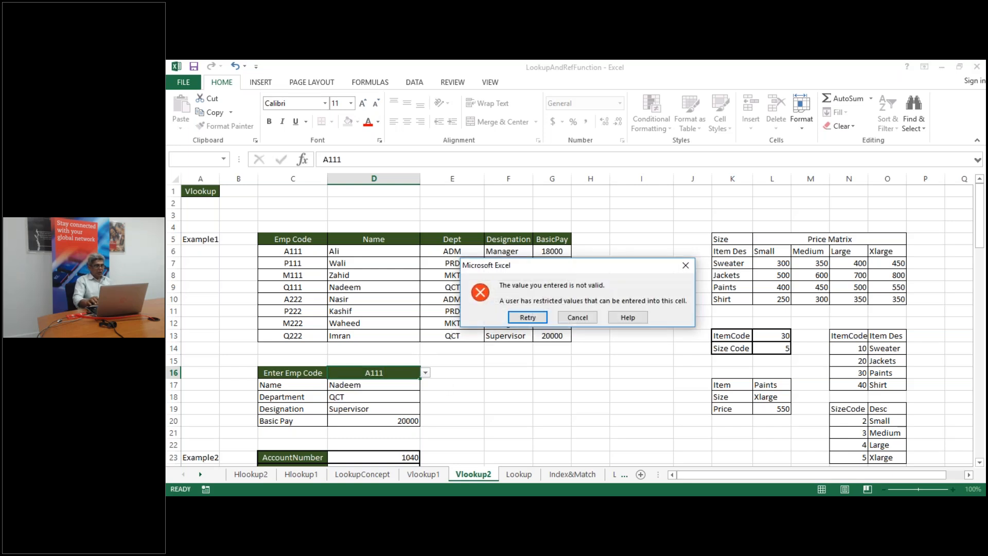
click(579, 317)
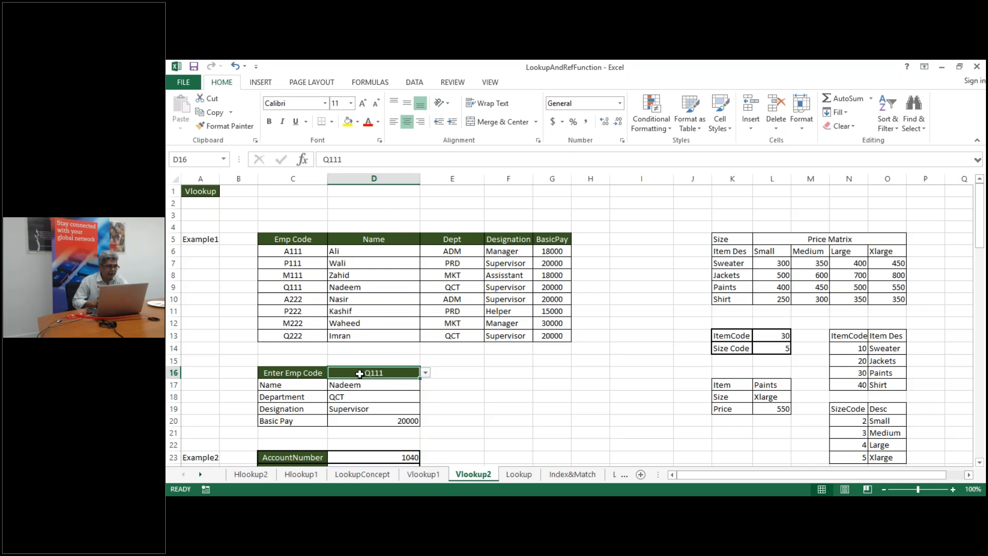
Clear All data validation on D16 to remove its dropdown list, keeping Q111 entered
click(415, 84)
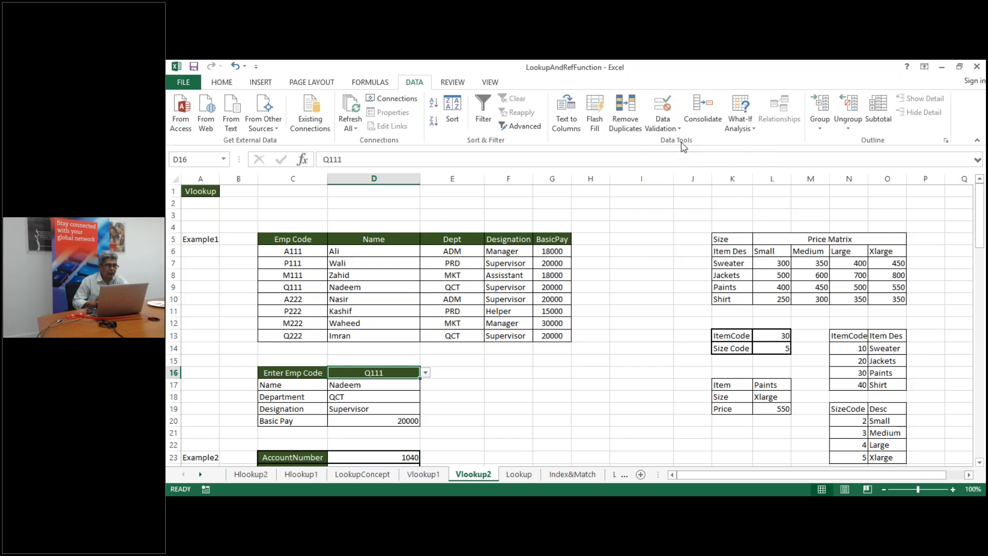
click(664, 109)
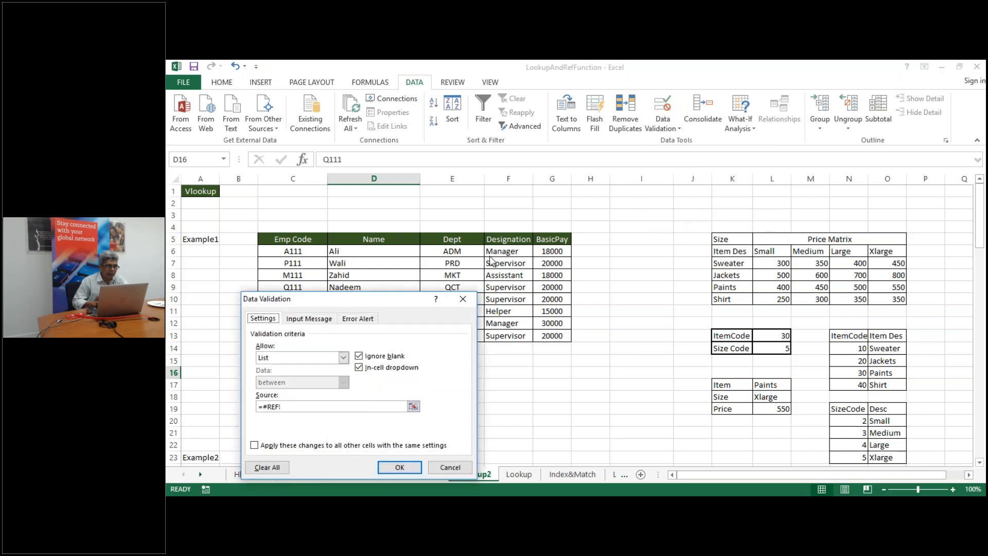
drag(431, 301, 517, 263)
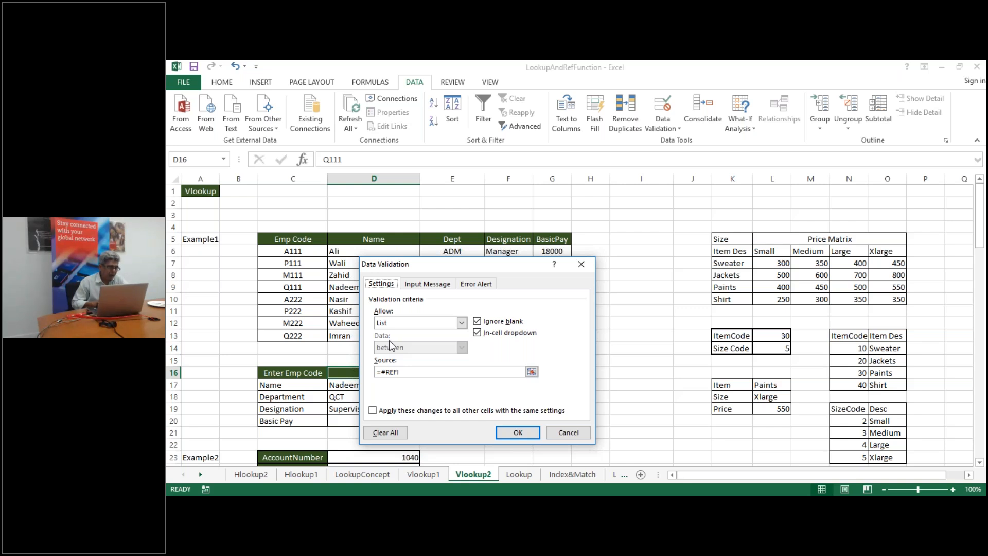
click(391, 436)
click(518, 432)
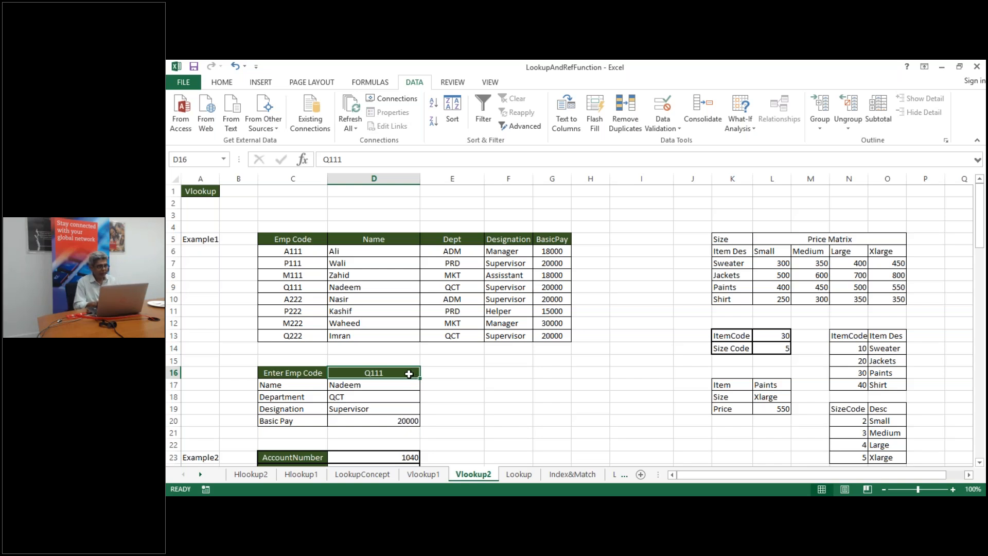
Enter A111, P111, then M111 in D16; M111 wrongly returns Ali, ADM, Manager, 18000
text(A111)
key(ctrl+Return)
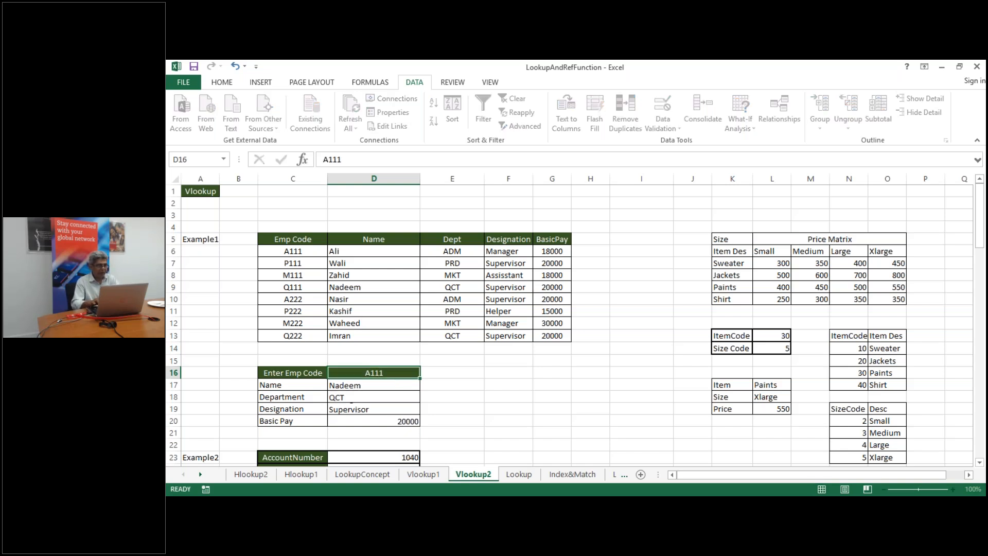
key(Return)
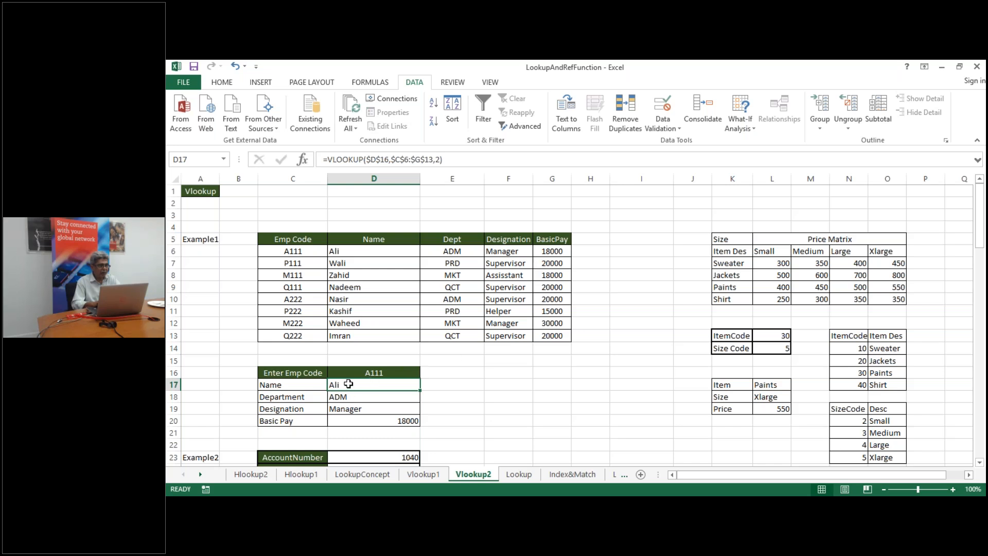
click(363, 374)
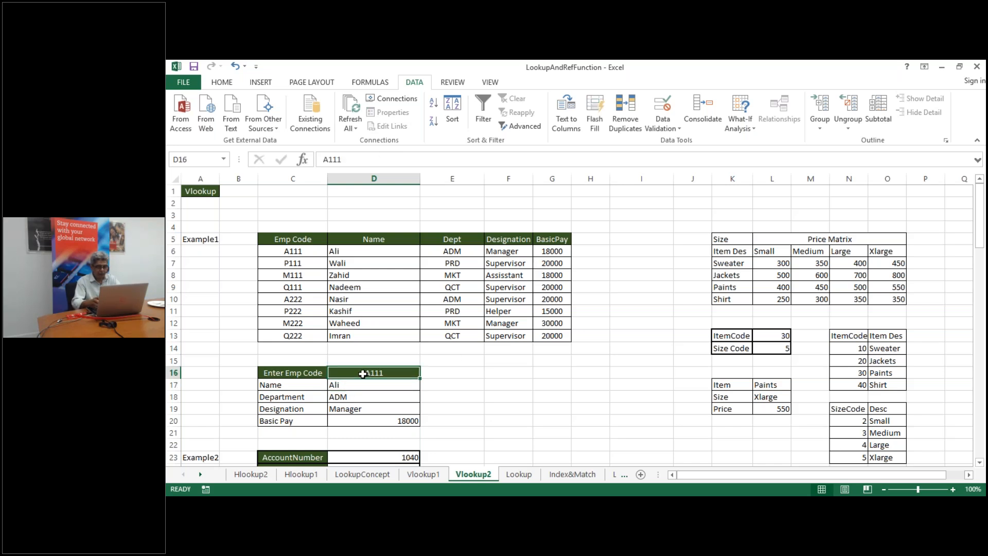
text(P111)
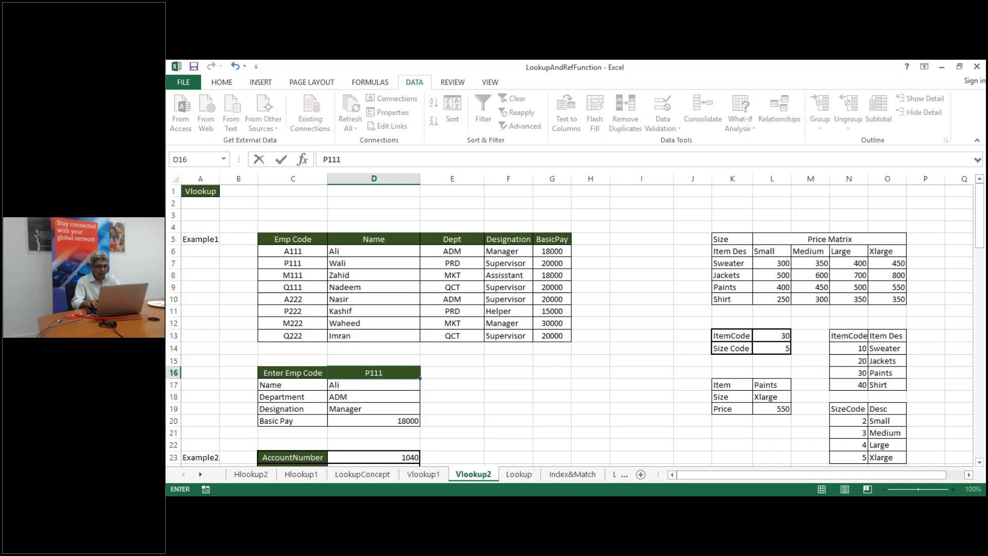
key(Return)
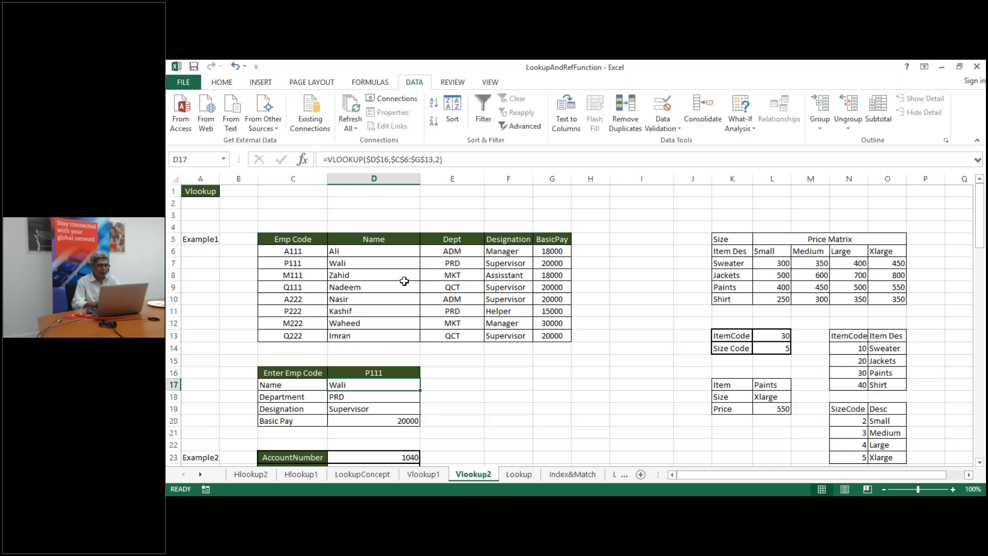
click(368, 373)
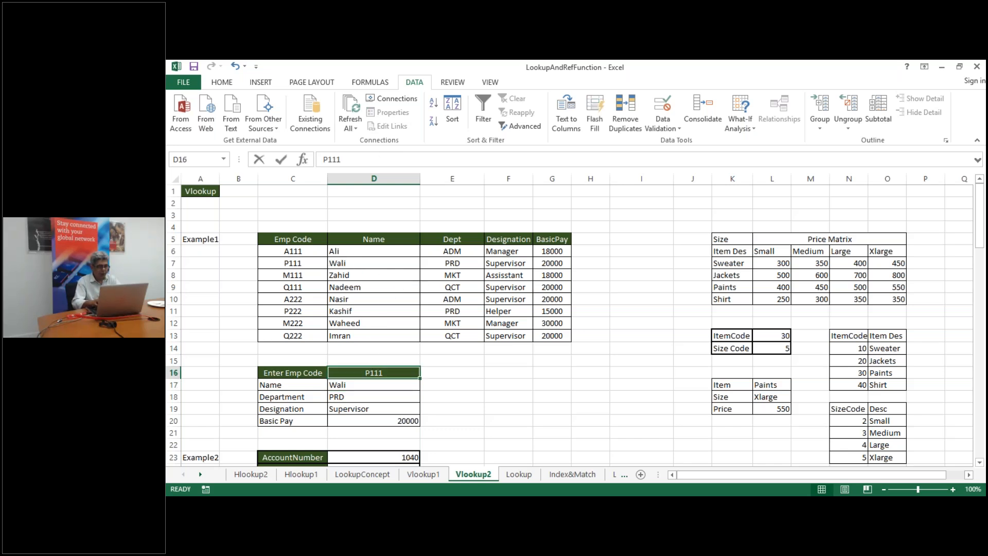
text(M111)
key(Return)
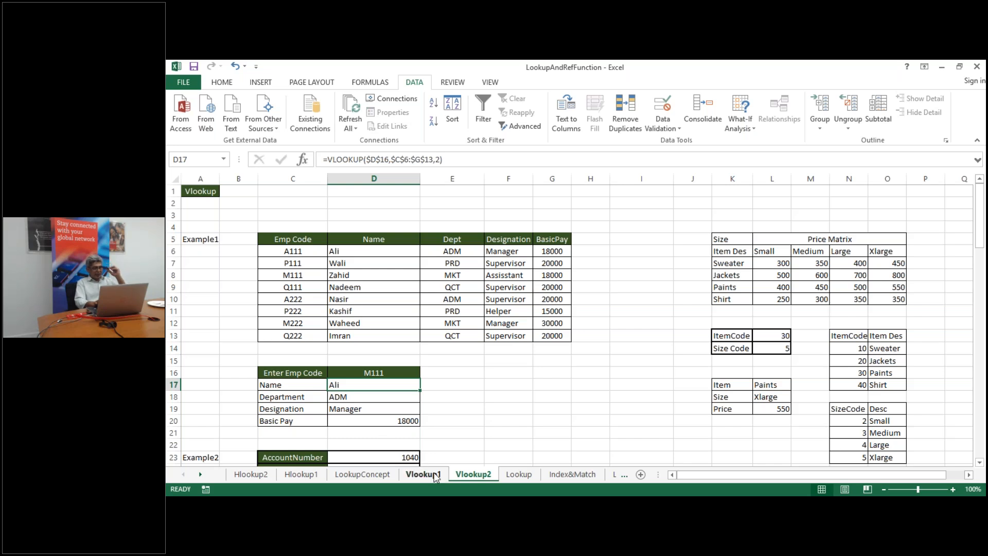
click(377, 472)
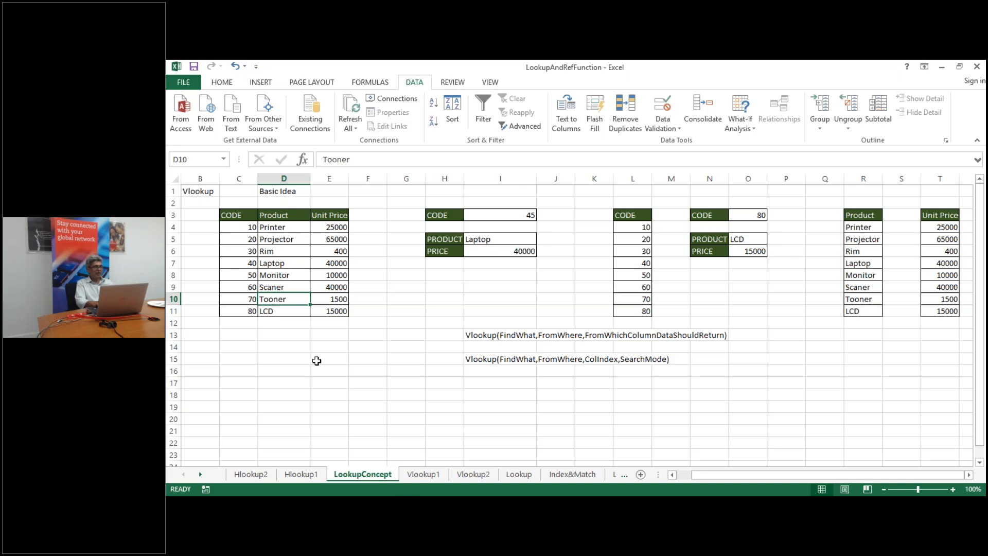
click(481, 478)
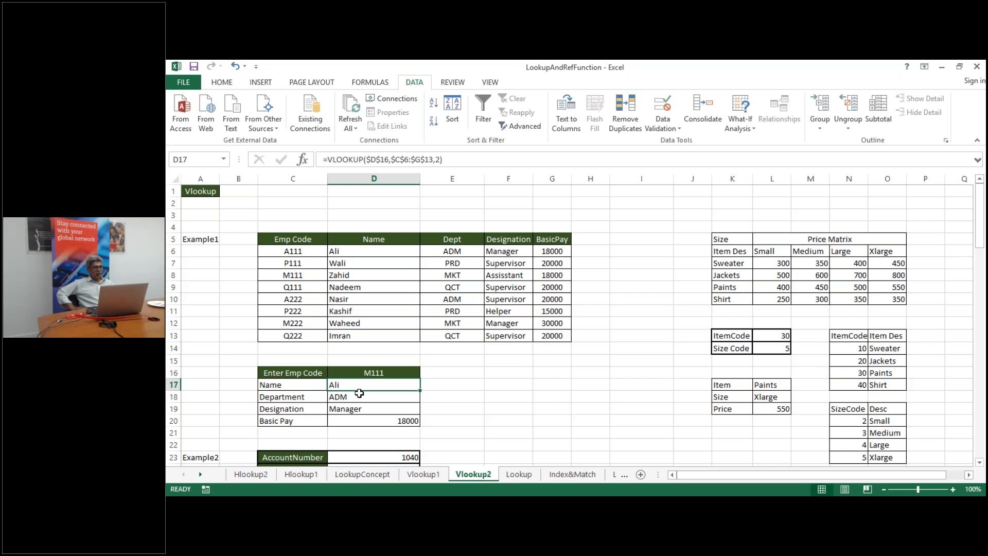
Sort the employee table C6:G13 A to Z by Emp Code so M111 returns Zahid
click(293, 249)
key(ctrl+shift+Right)
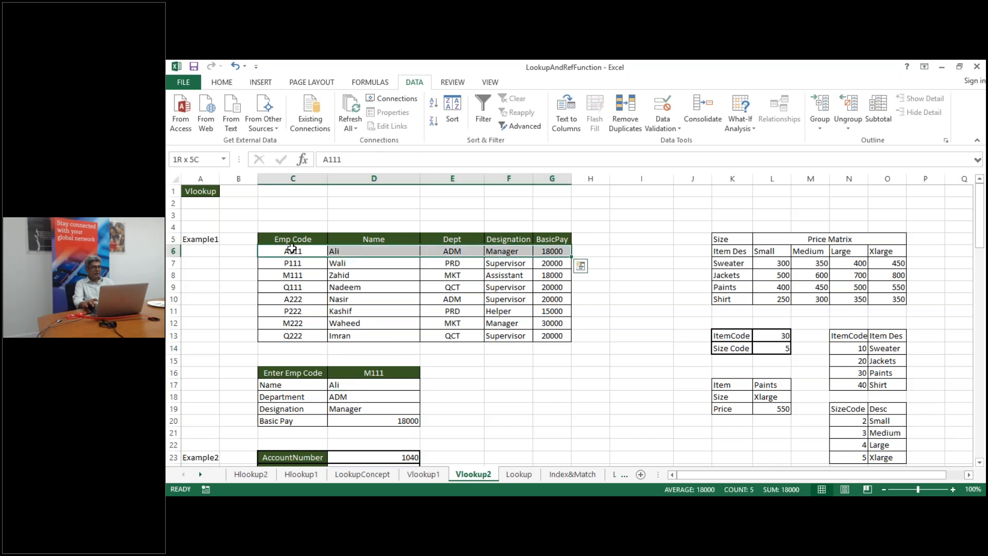
key(ctrl+shift+Down)
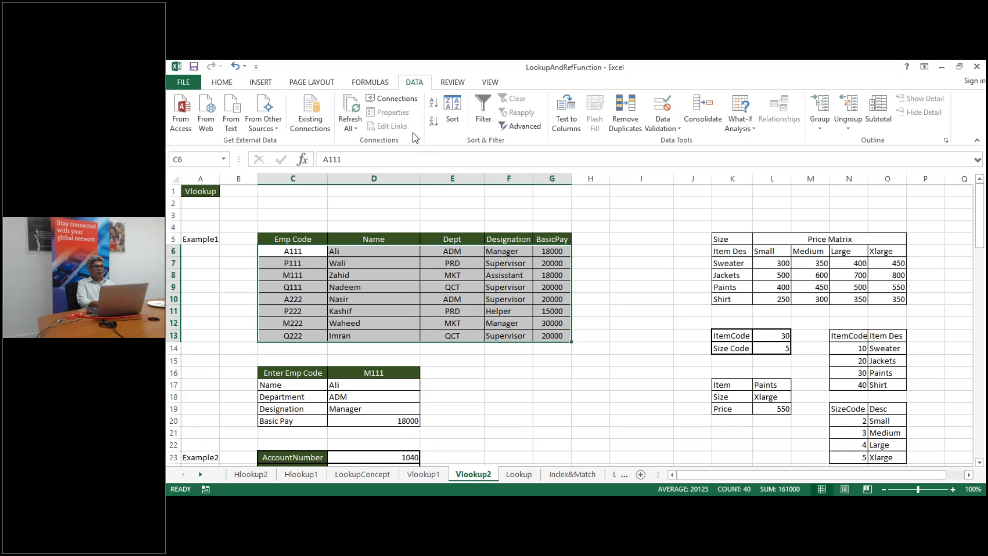
click(452, 105)
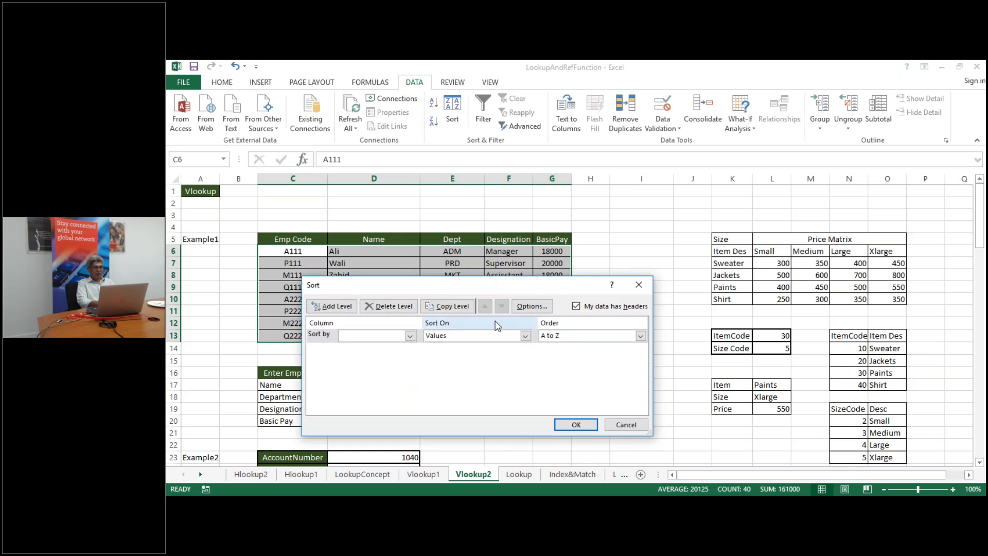
drag(521, 285, 782, 215)
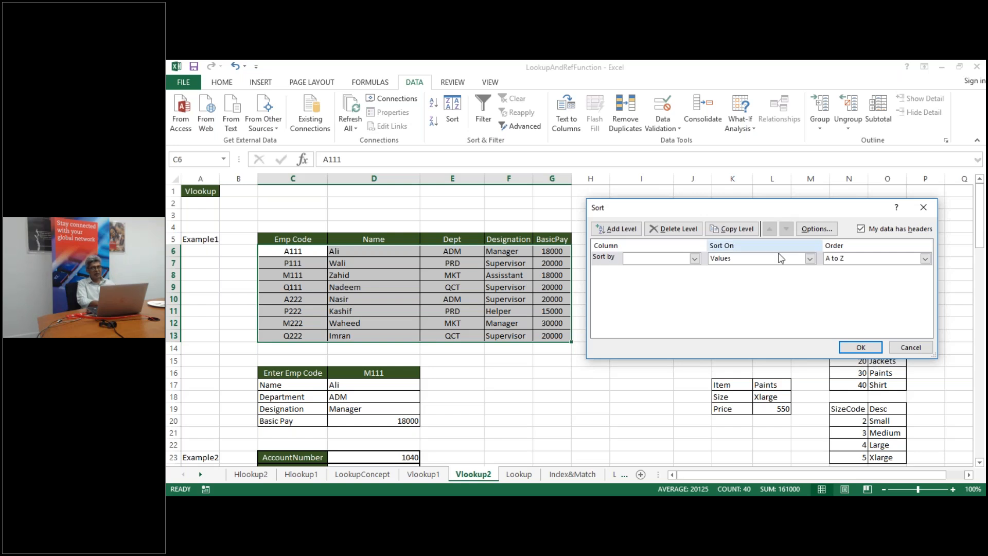
click(695, 260)
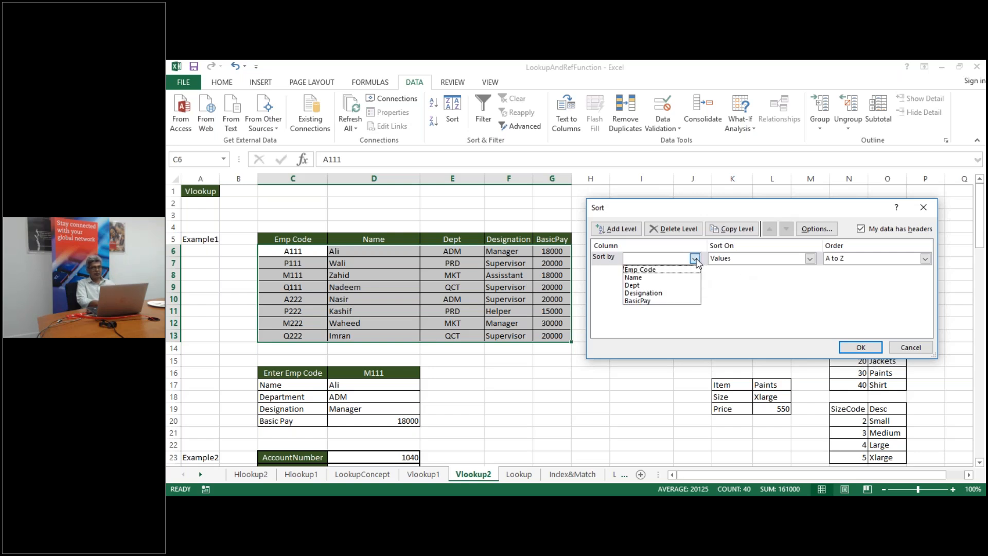
click(671, 271)
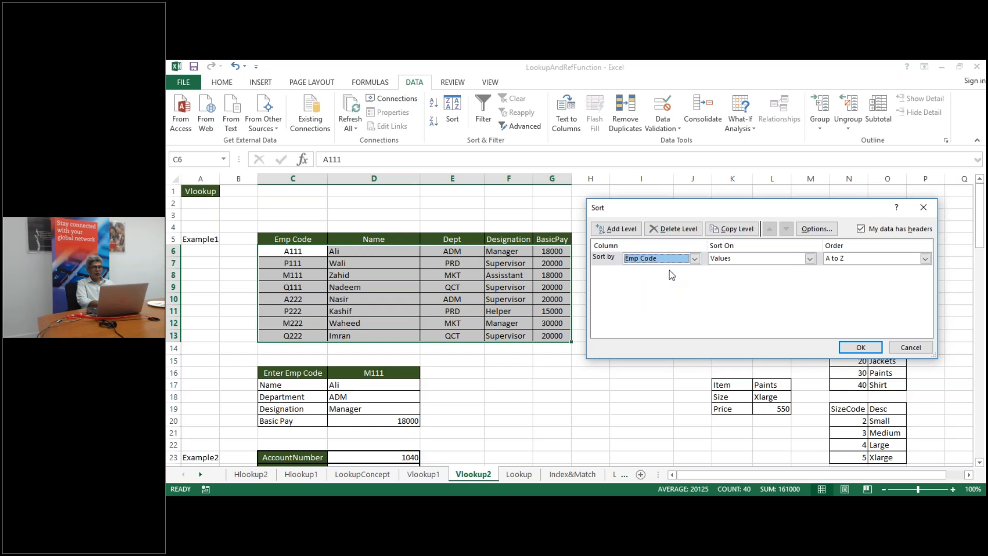
click(860, 348)
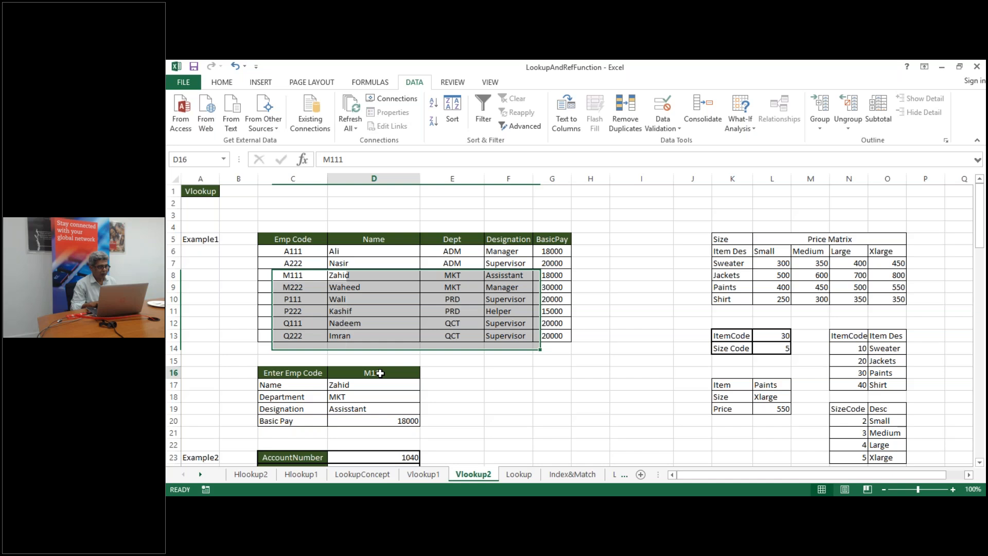
click(380, 373)
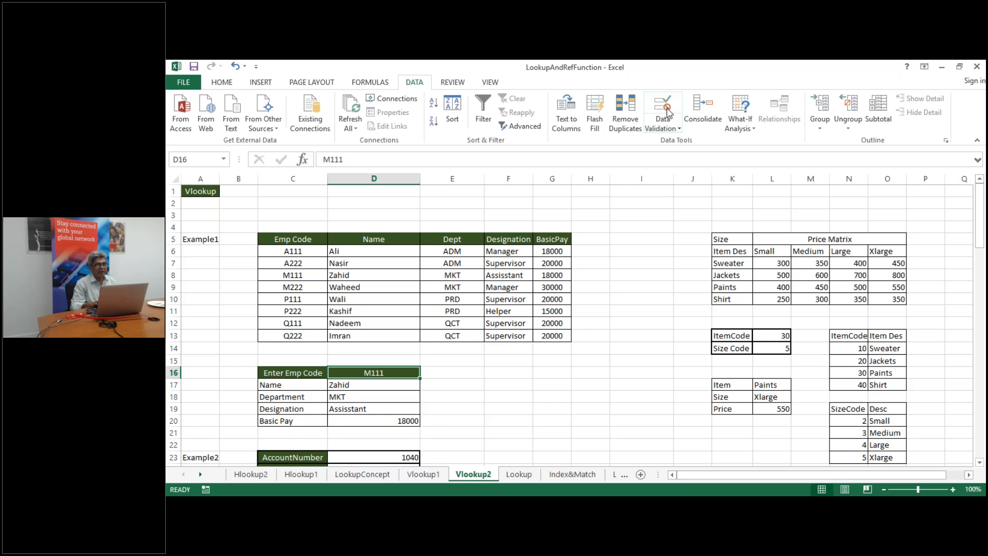
click(668, 112)
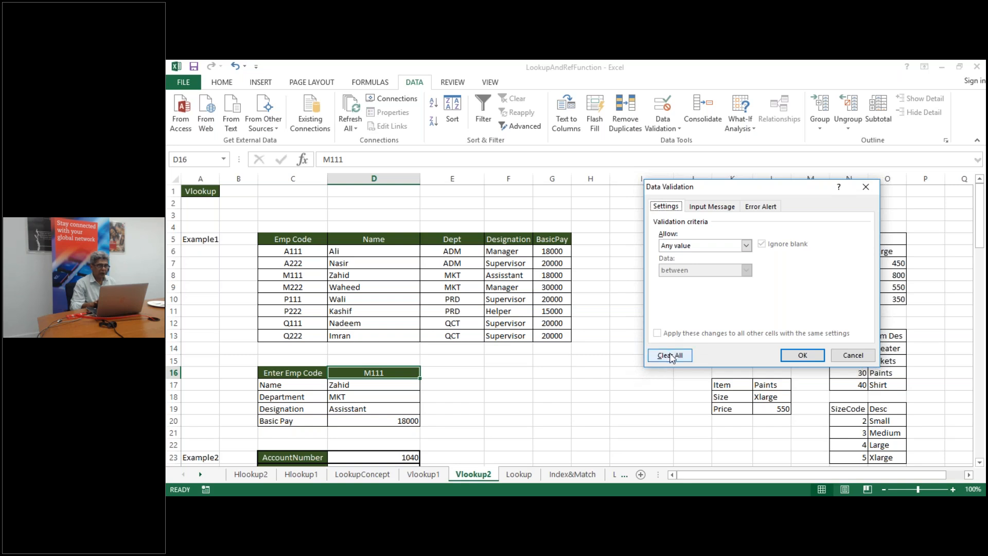
click(804, 355)
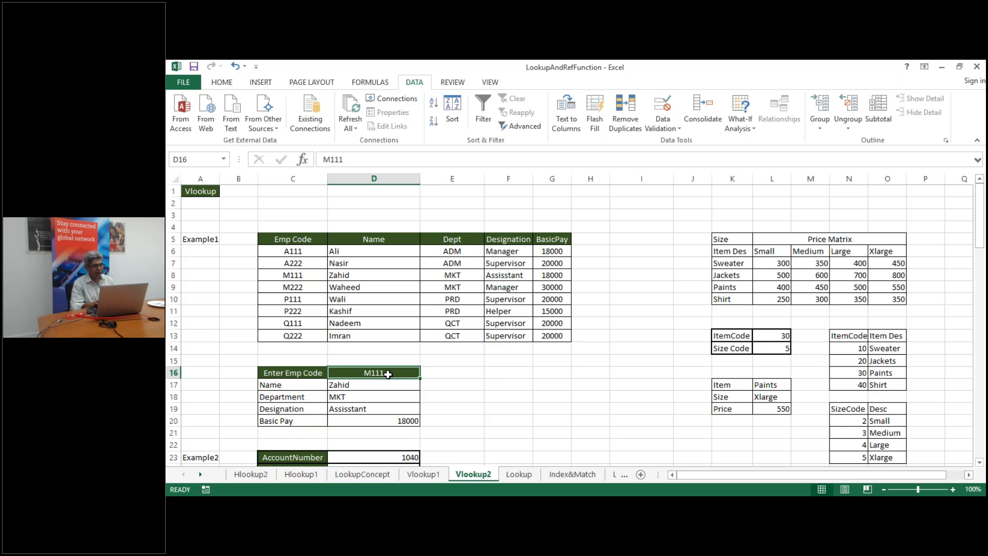
click(388, 388)
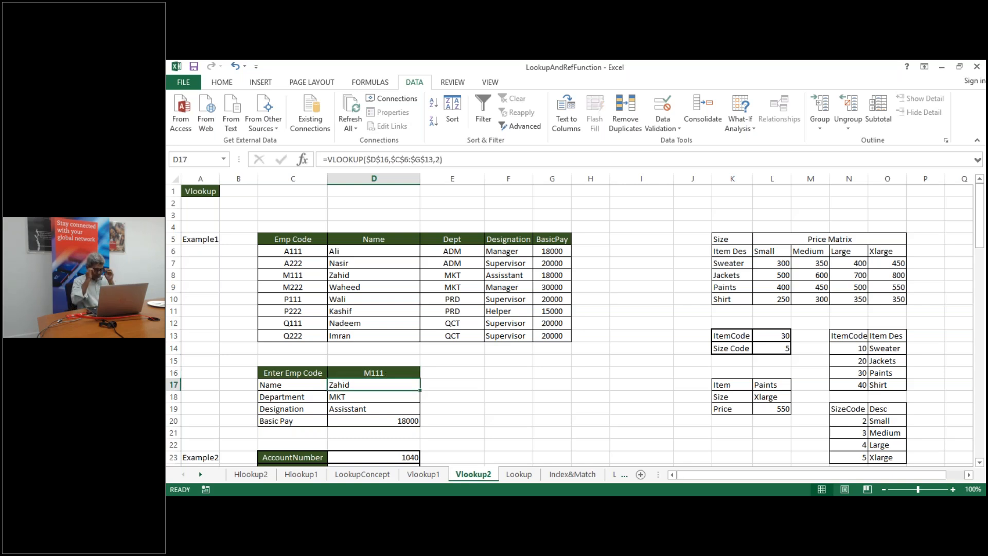
click(280, 383)
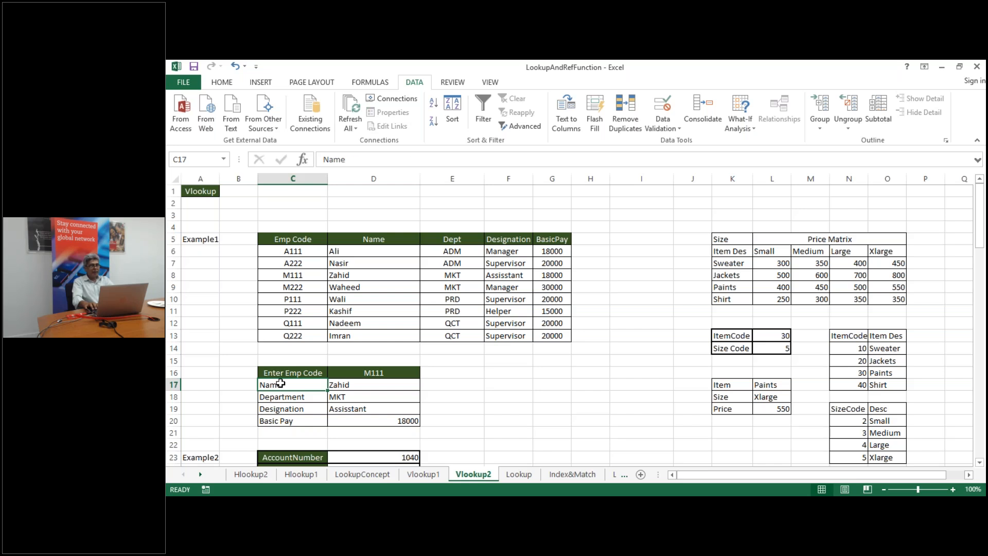
key(Right)
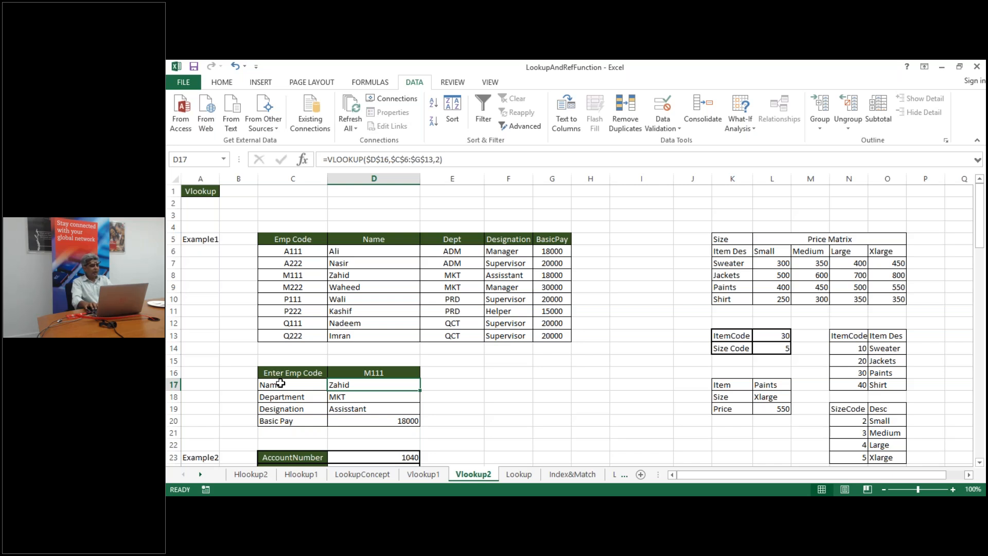
key(Left)
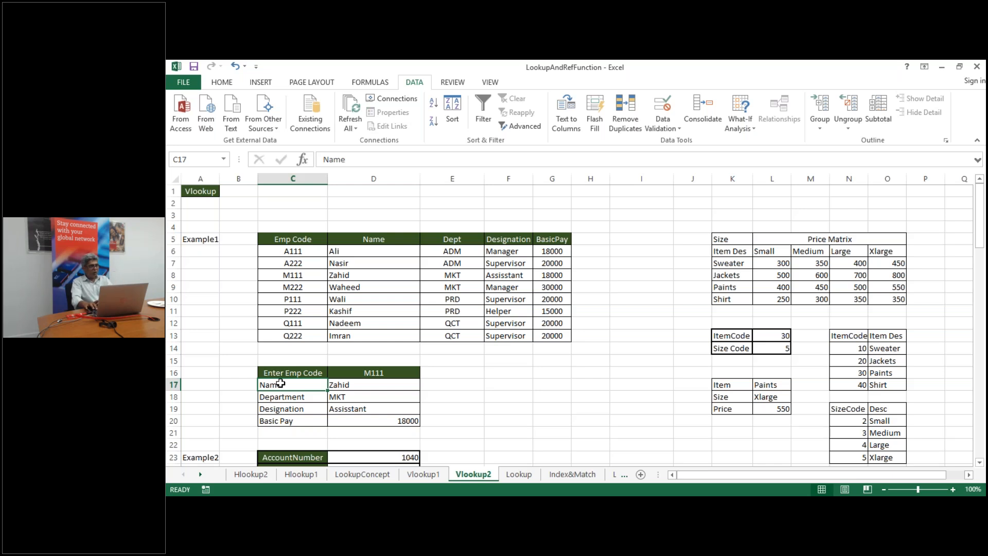
key(Up)
key(Up)
key(Up)
key(Up)
key(Up)
key(Up)
key(Up)
key(Up)
key(Up)
key(Up)
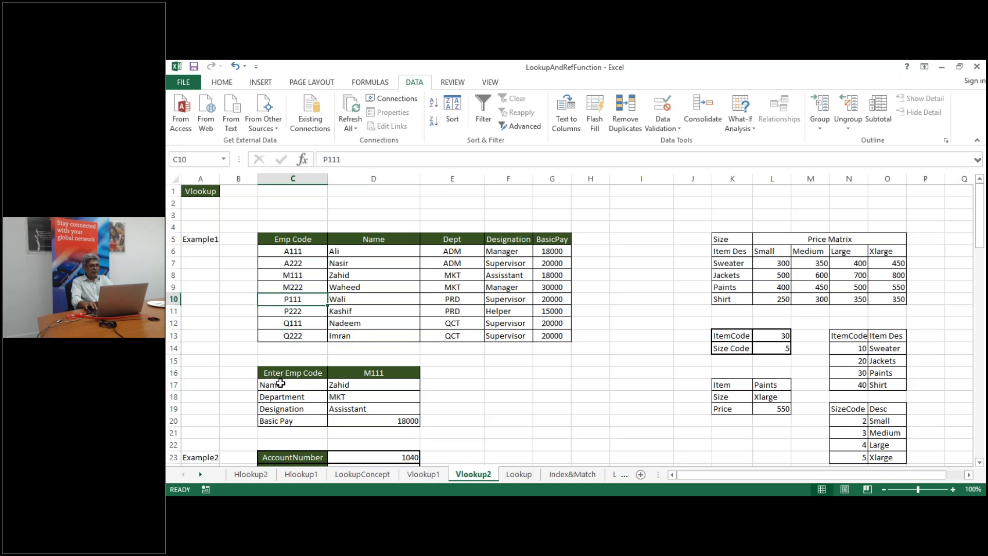
key(Up)
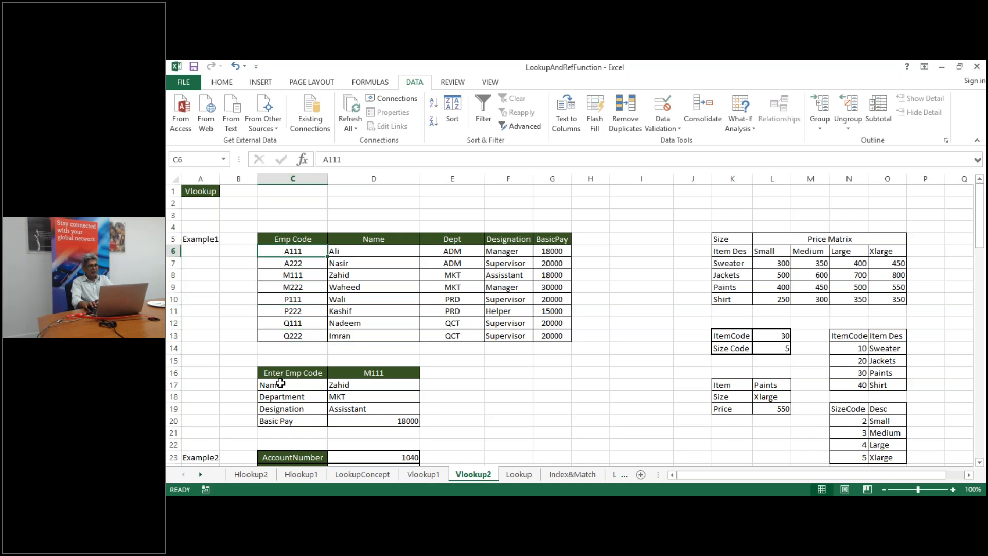
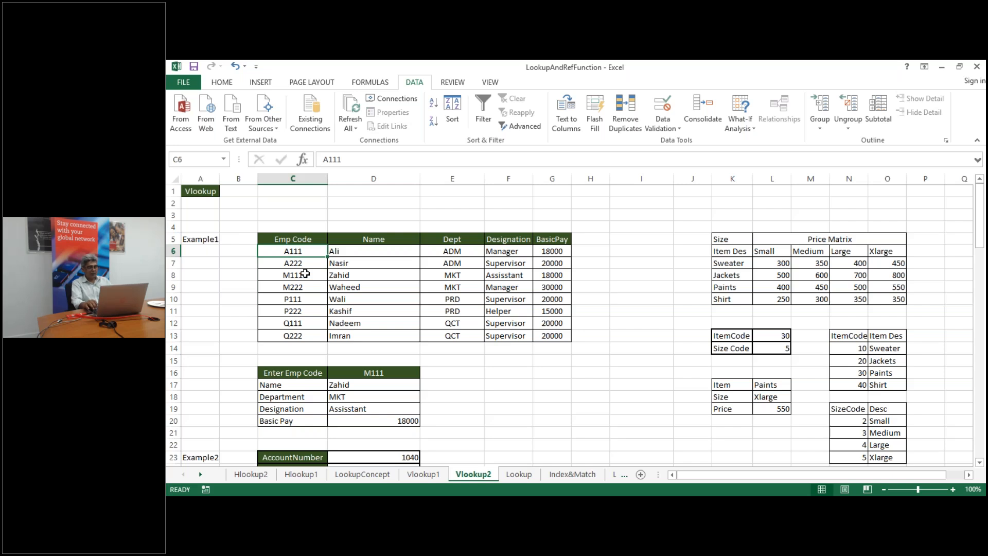
Add FALSE as the exact-match argument to D17's Name VLOOKUP, still returning Zahid
key(Down)
key(Down)
key(Down)
key(Down)
key(Down)
key(Down)
key(Down)
key(Down)
key(Down)
key(Down)
key(Down)
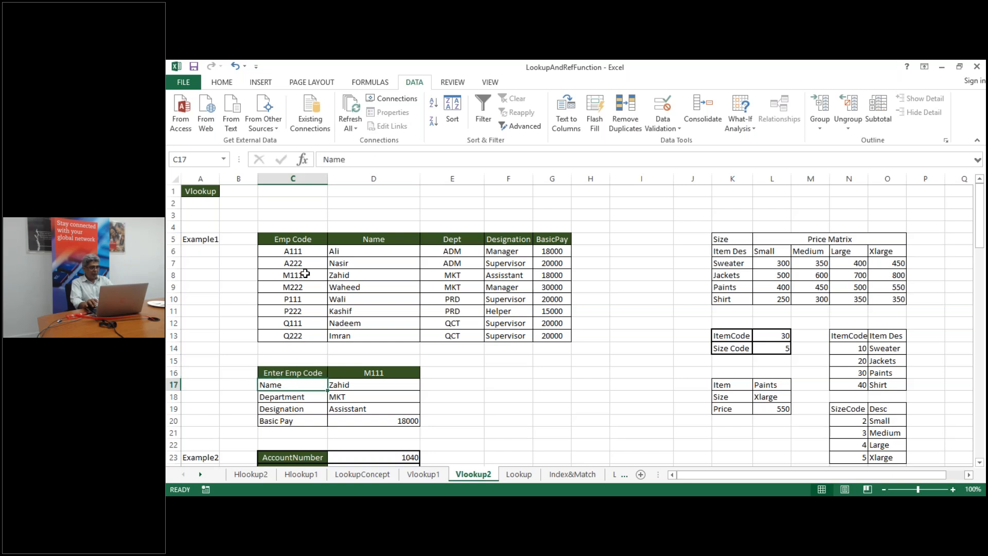
key(Right)
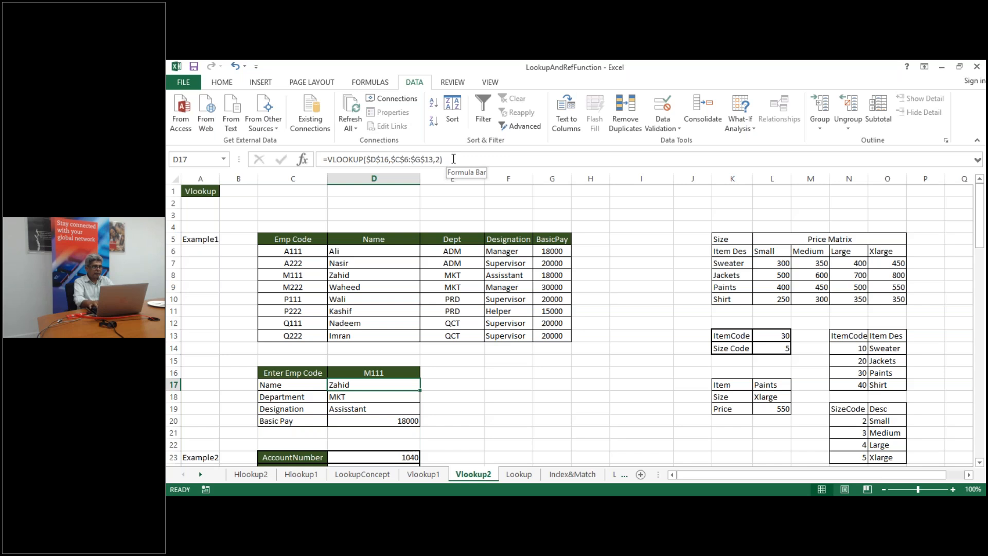
key(BackSpace)
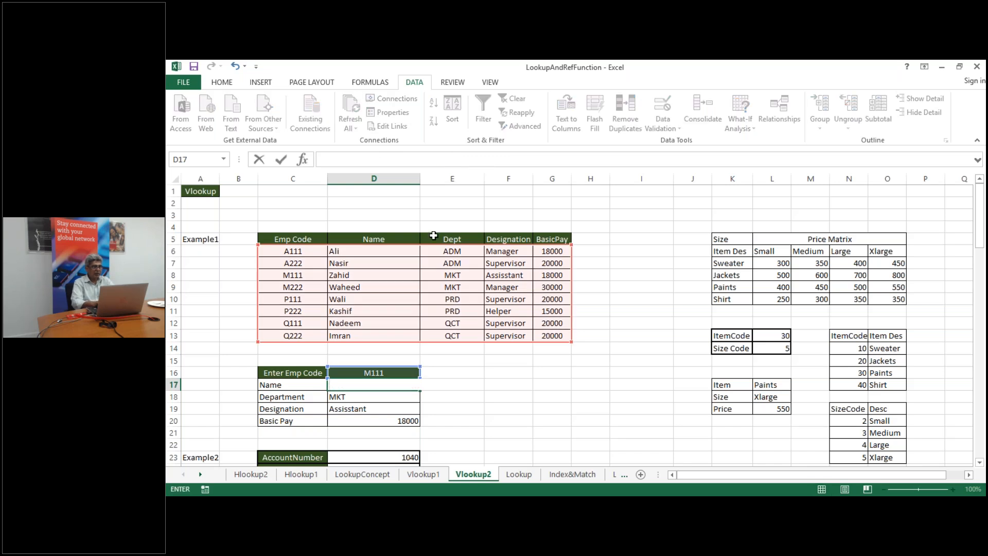
key(Escape)
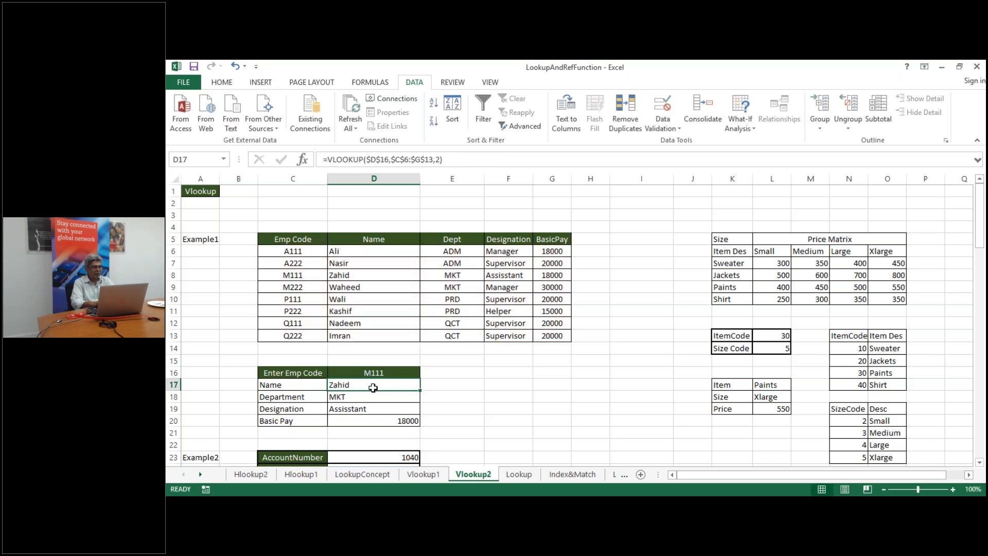
double_click(372, 385)
click(455, 157)
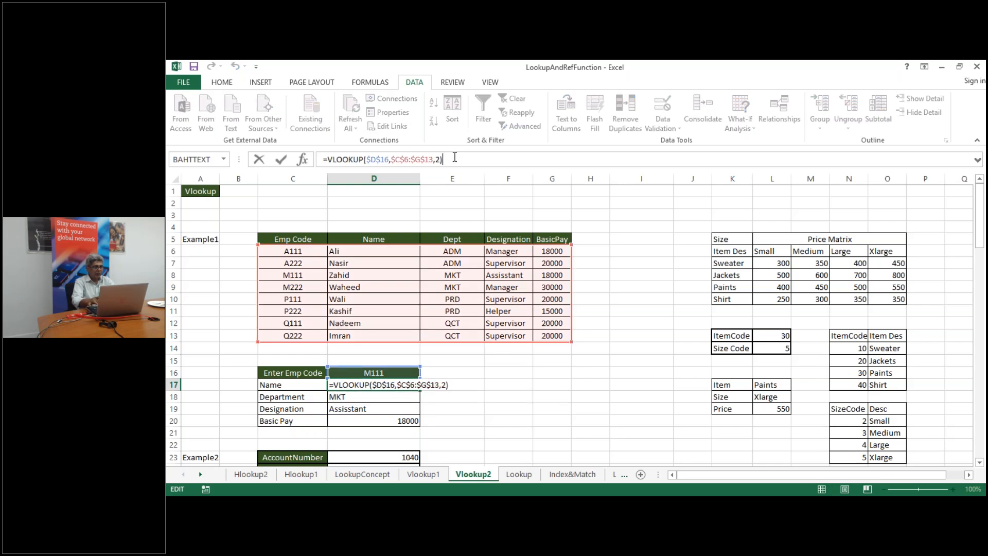
key(BackSpace)
text(,)
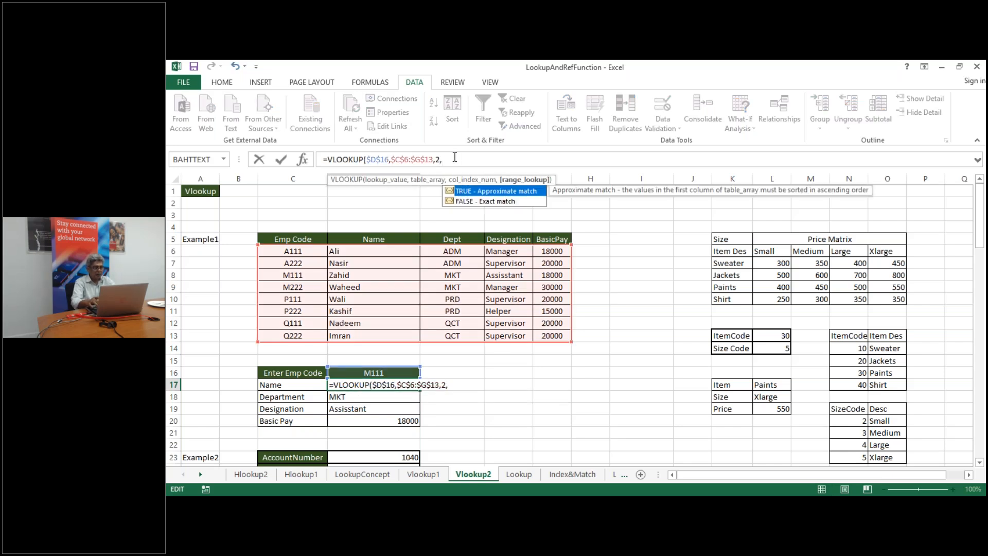
double_click(479, 203)
key(Return)
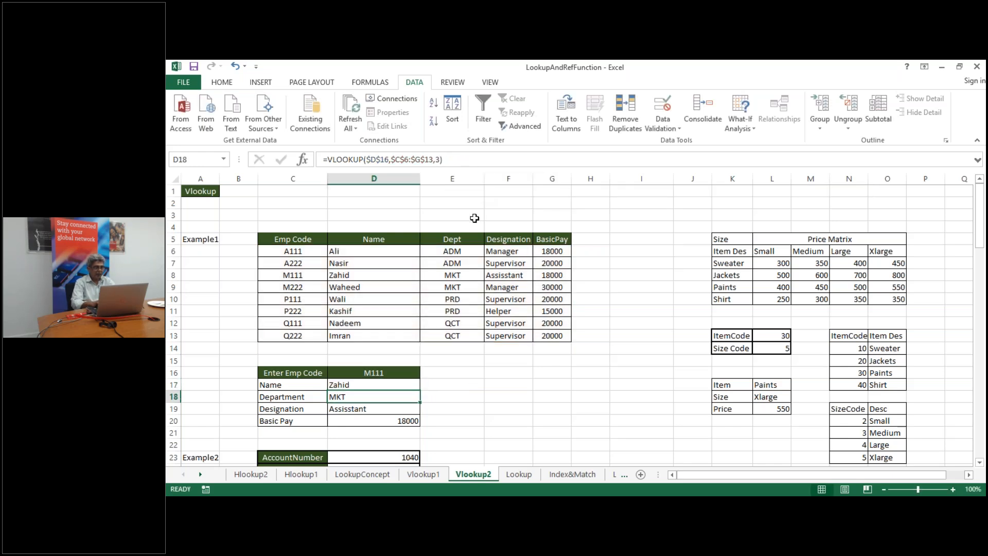
Add FALSE as the exact-match argument to D18's Department VLOOKUP, still returning MKT
double_click(371, 397)
click(455, 163)
key(BackSpace)
text(,f)
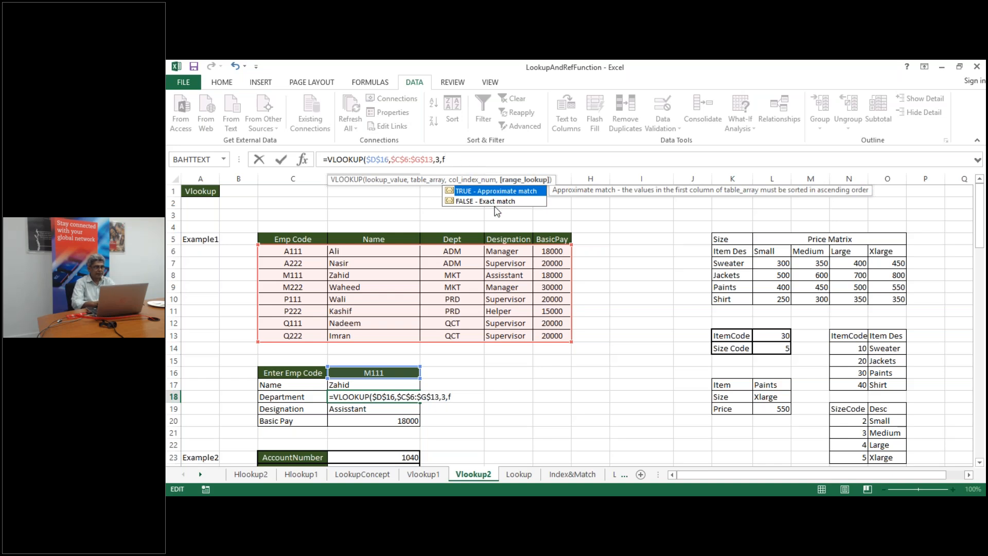
key(Down)
key(Tab)
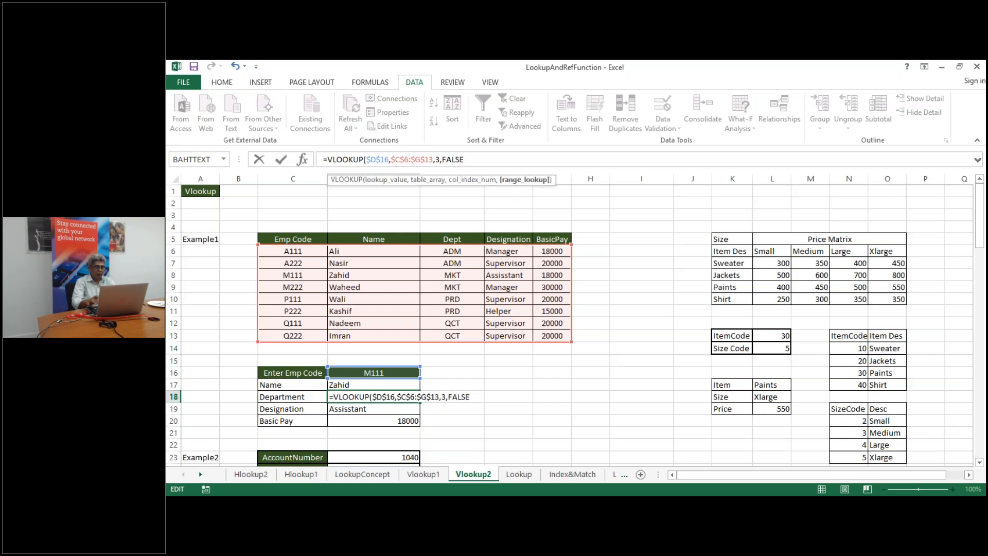
key(Return)
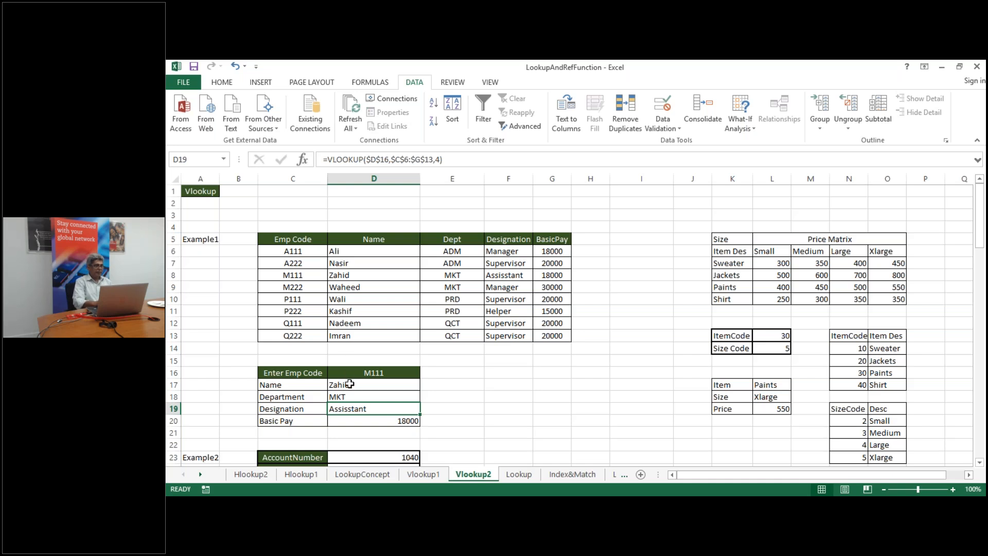
click(349, 384)
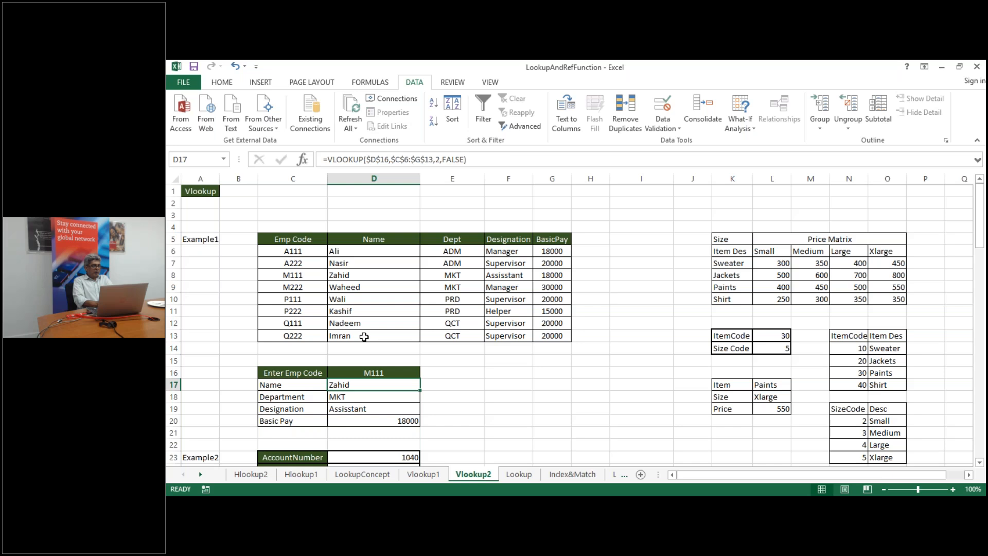
Change the employee code in D16 to Z111, making Name and Department show #N/A
click(365, 372)
text(Zahid)
key(BackSpace)
key(BackSpace)
key(BackSpace)
key(BackSpace)
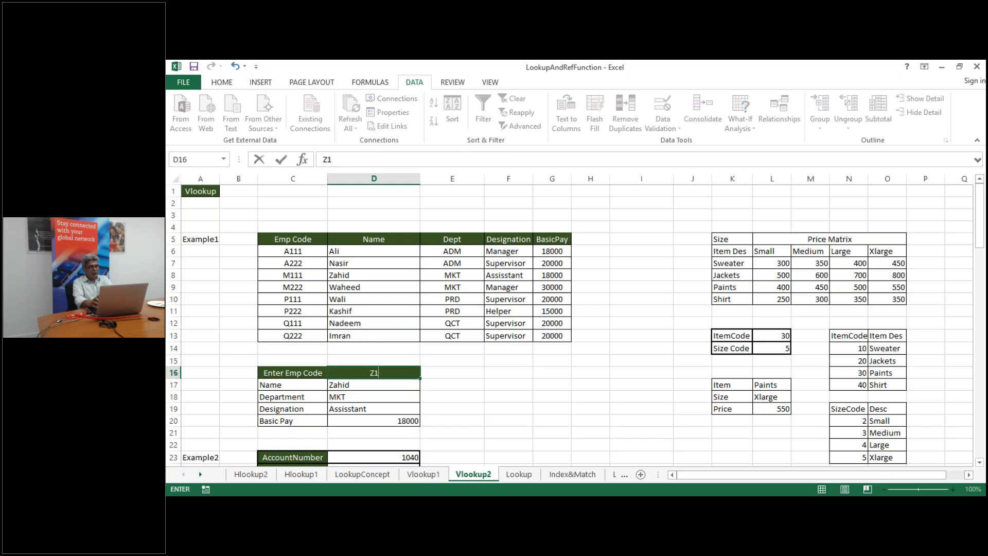
text(111)
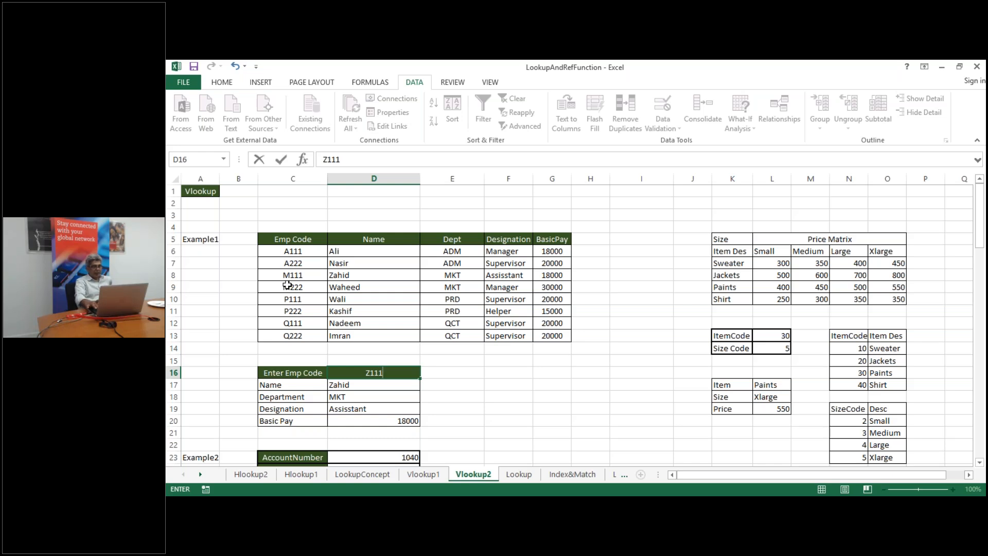
key(Return)
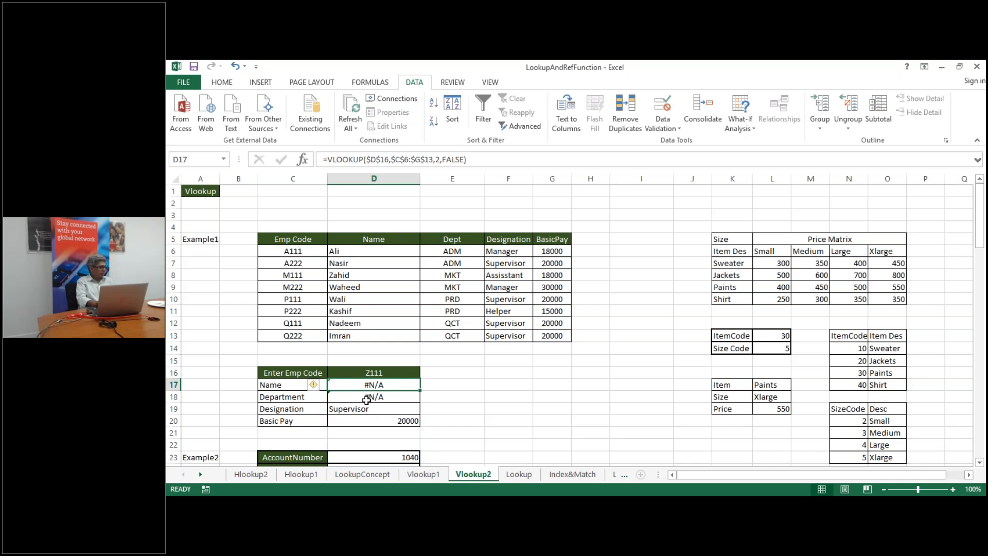
click(503, 373)
Enter the note IFError() in F16 next to the #N/A lookup results
text(IFError())
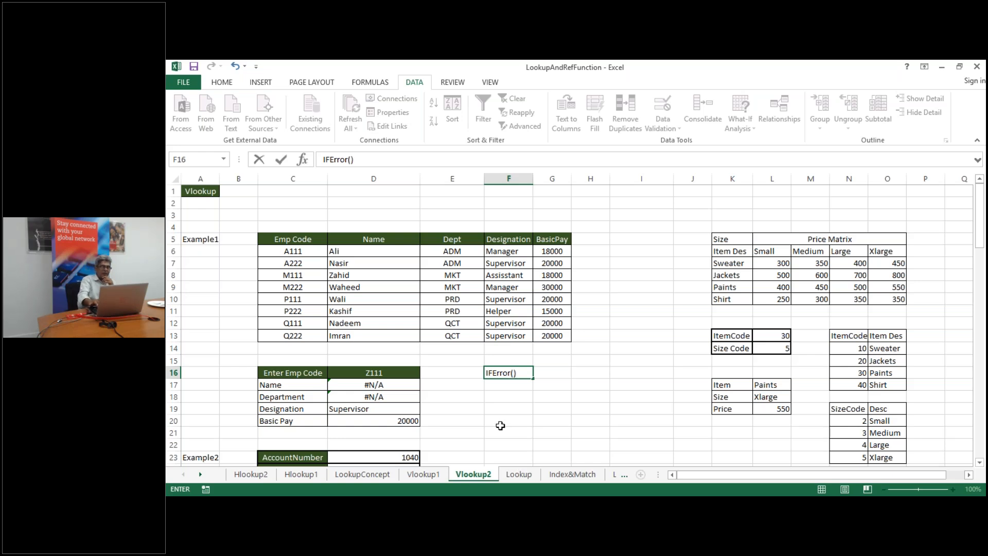
click(508, 382)
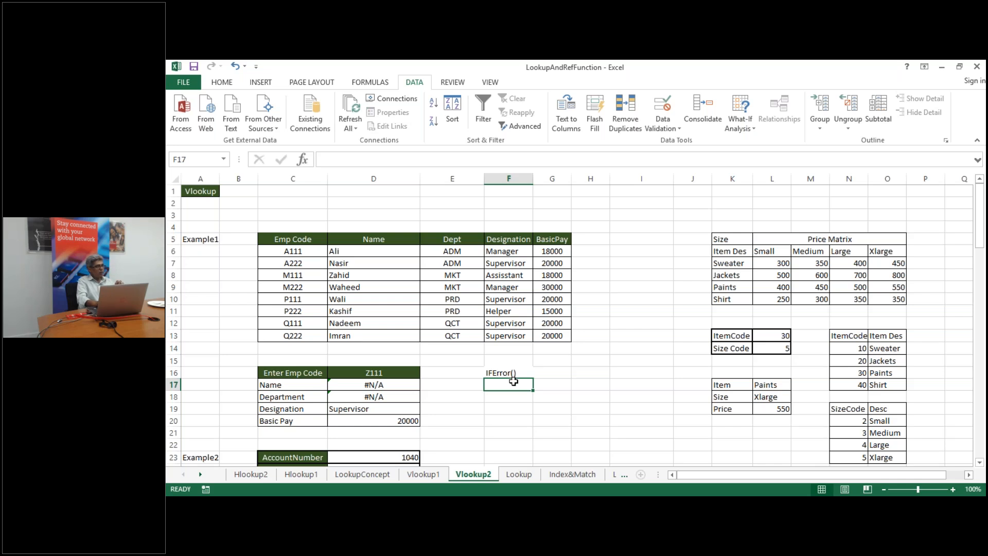
click(379, 385)
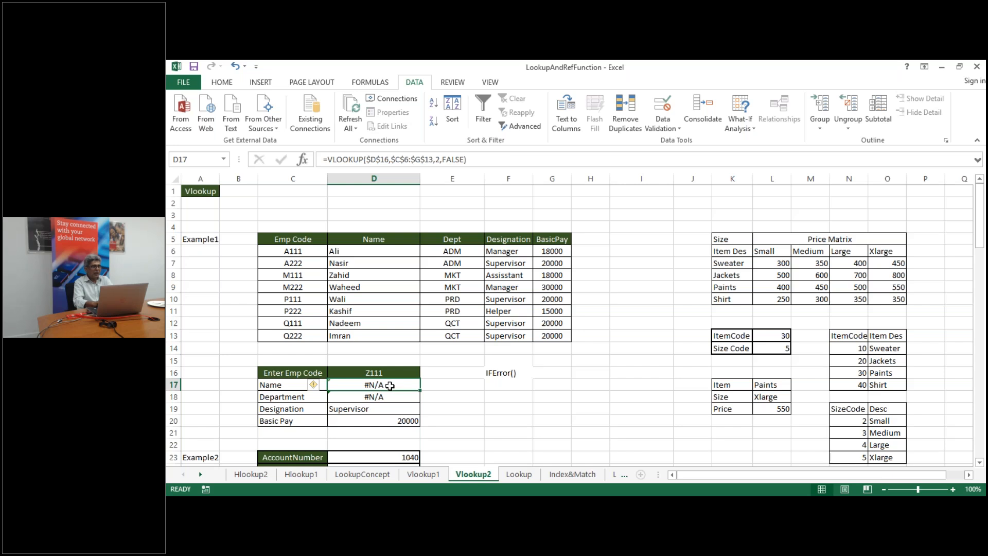
Enter the syntax note IFERROR(FUNCTION,ValueWeWantToPut) in F18
click(504, 397)
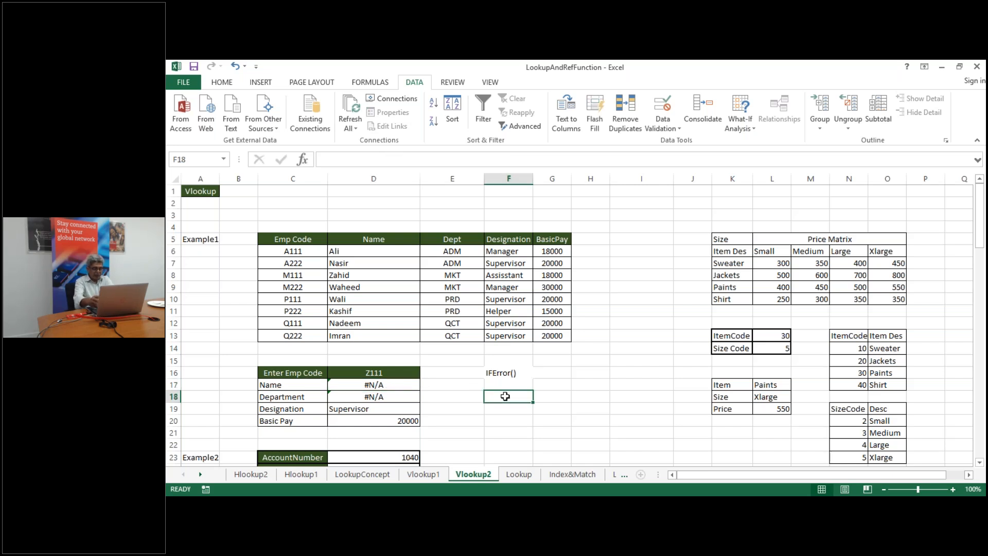
text(IF)
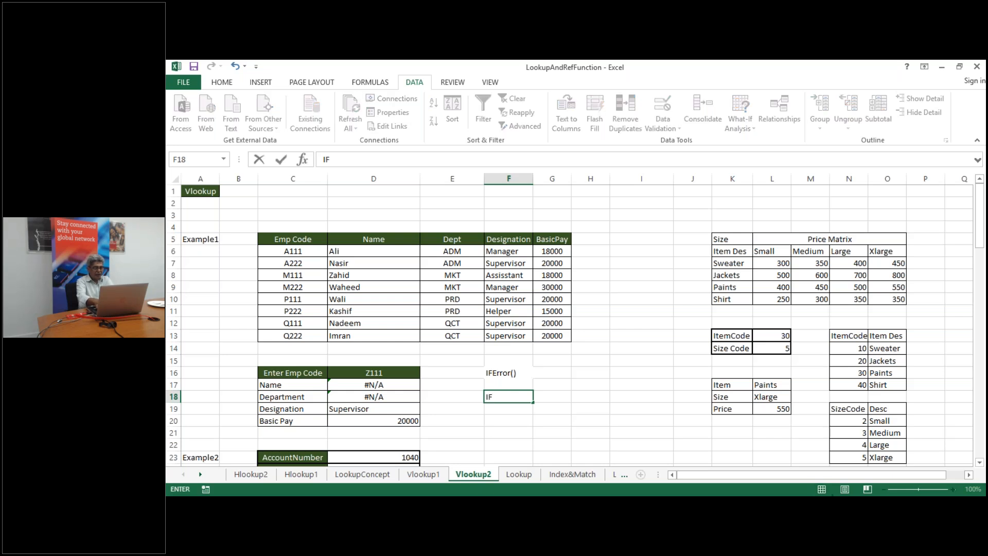
text(ERROR(F)
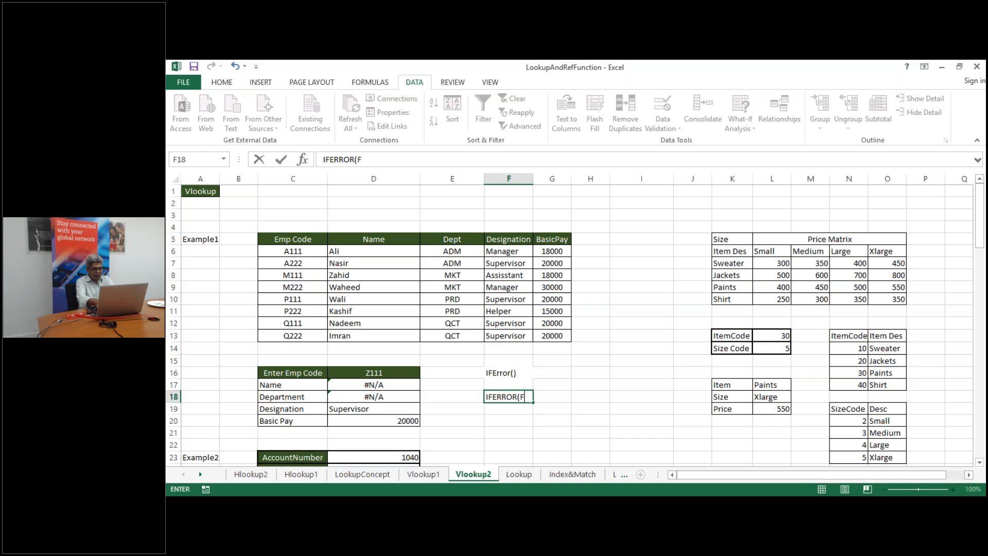
text(UNCTION)
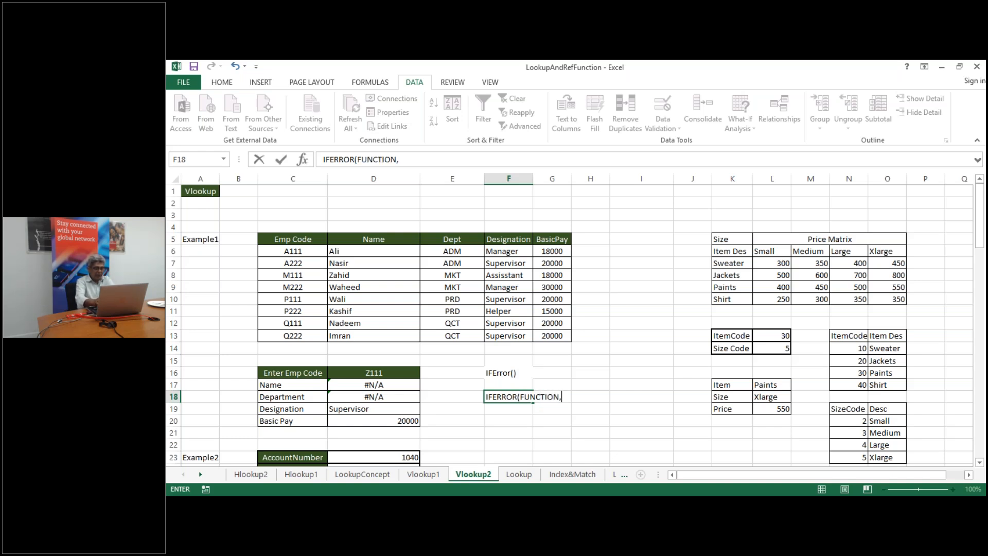
text(,ValueW)
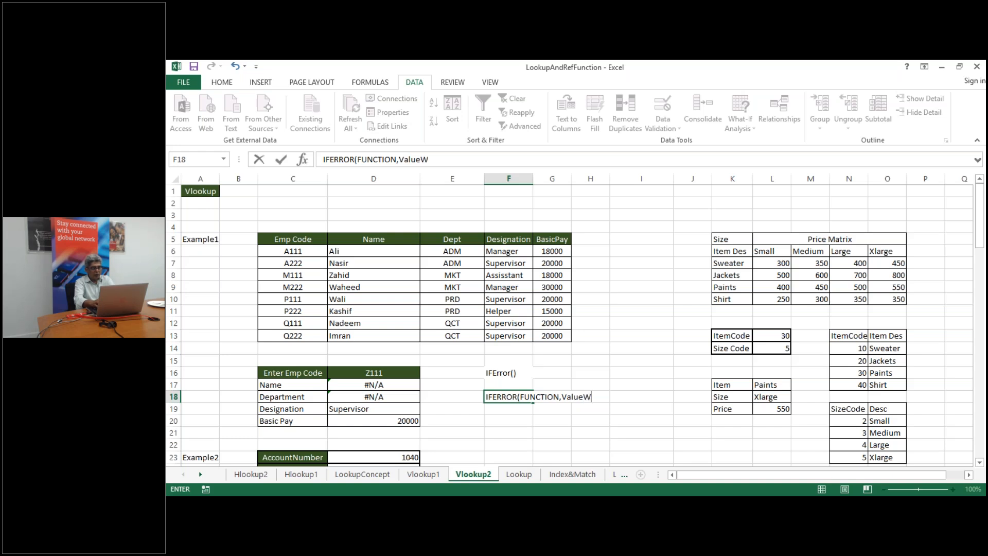
text(eWantto)
key(BackSpace)
key(BackSpace)
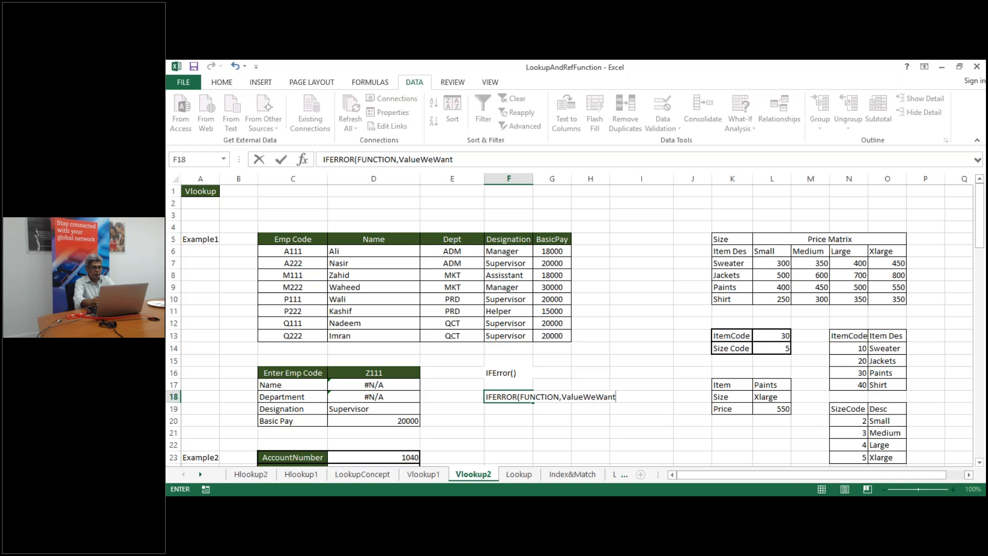
text(oPut)
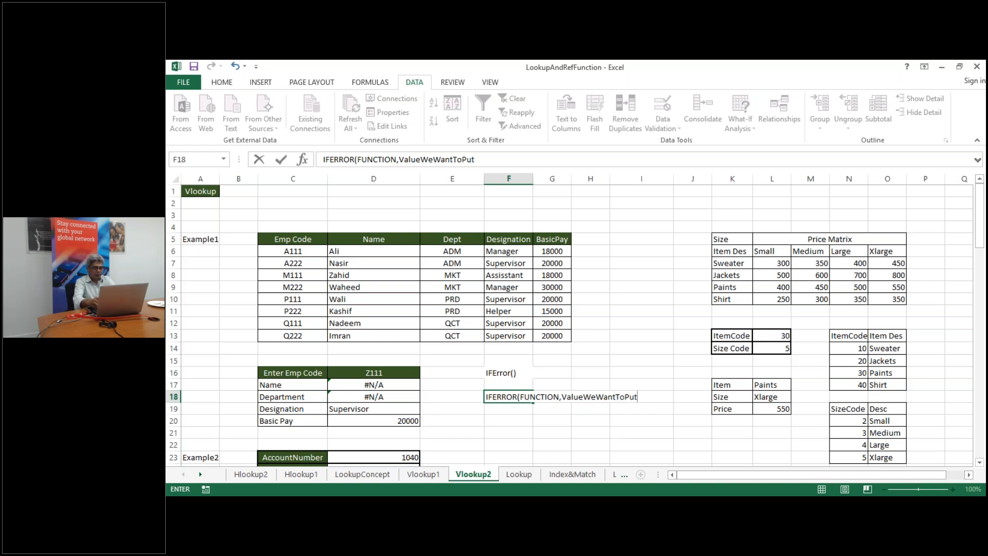
text())
key(Return)
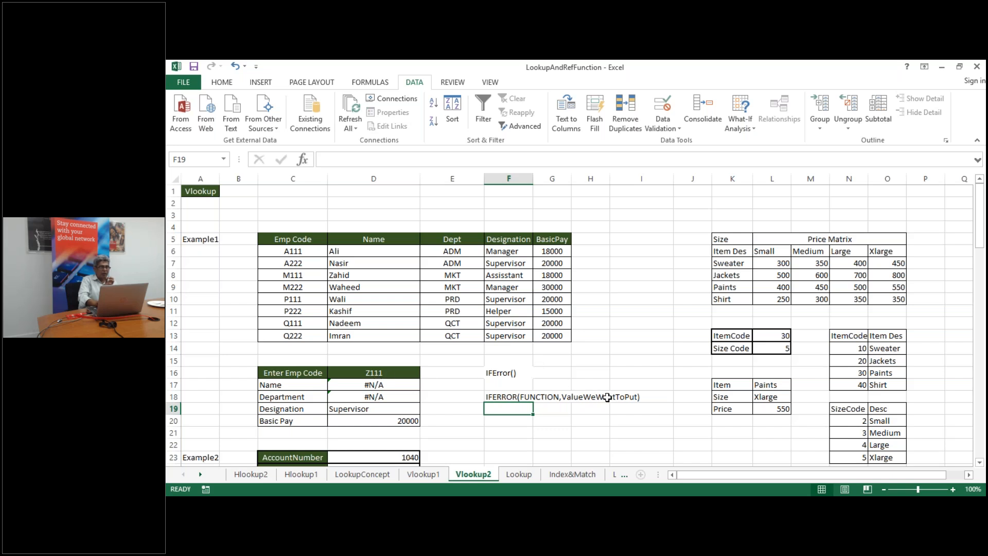
Wrap D17's VLOOKUP in IFERROR so code Z111 shows "No Data Found"
double_click(363, 387)
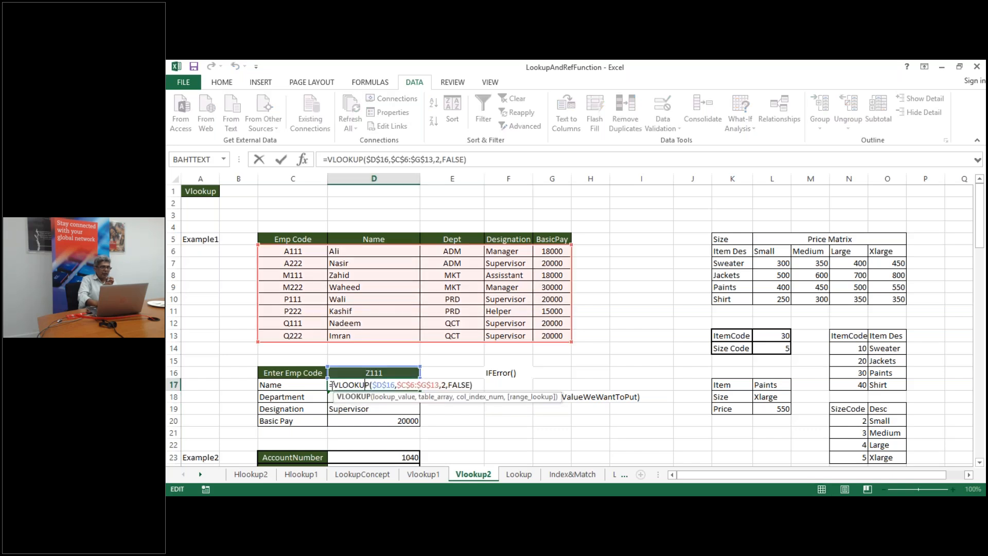
click(333, 384)
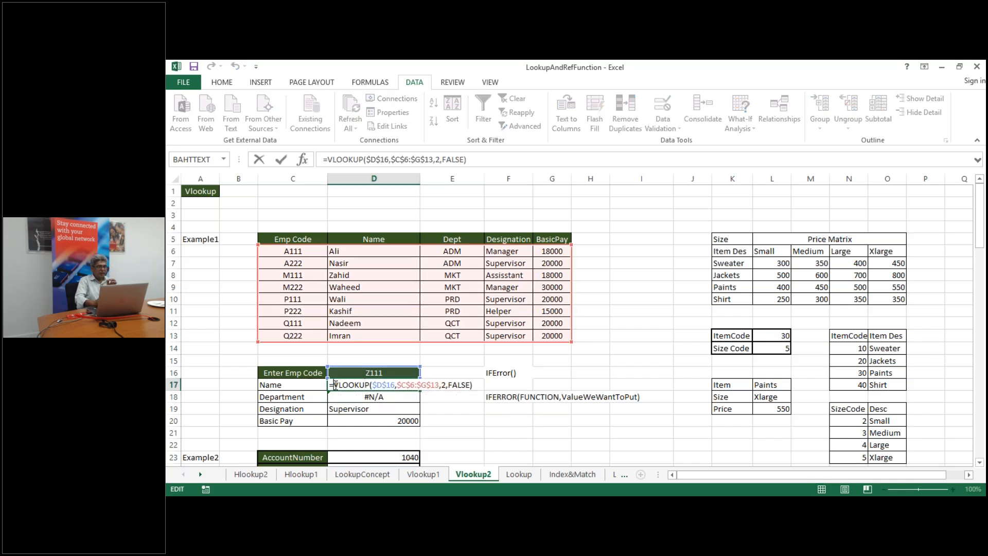
text(IF)
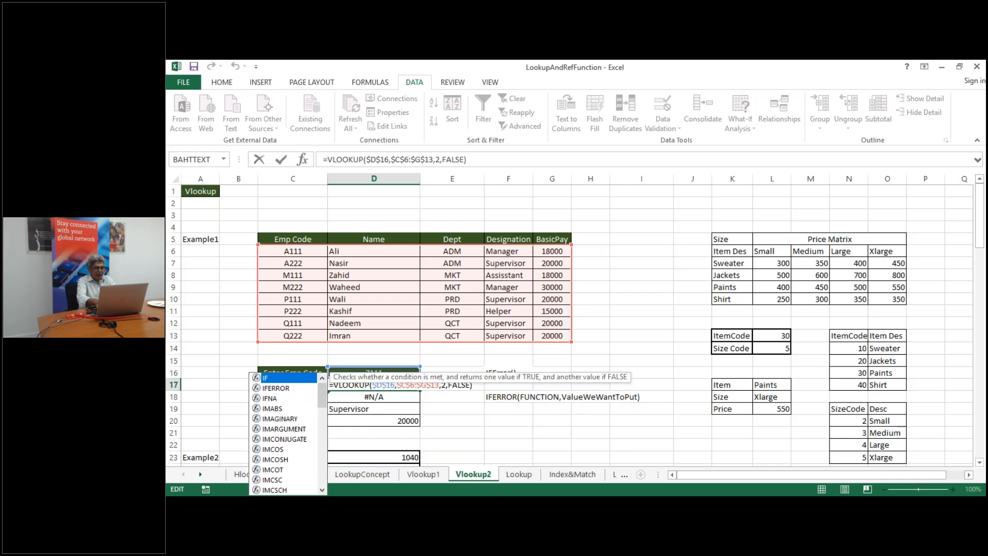
text(E)
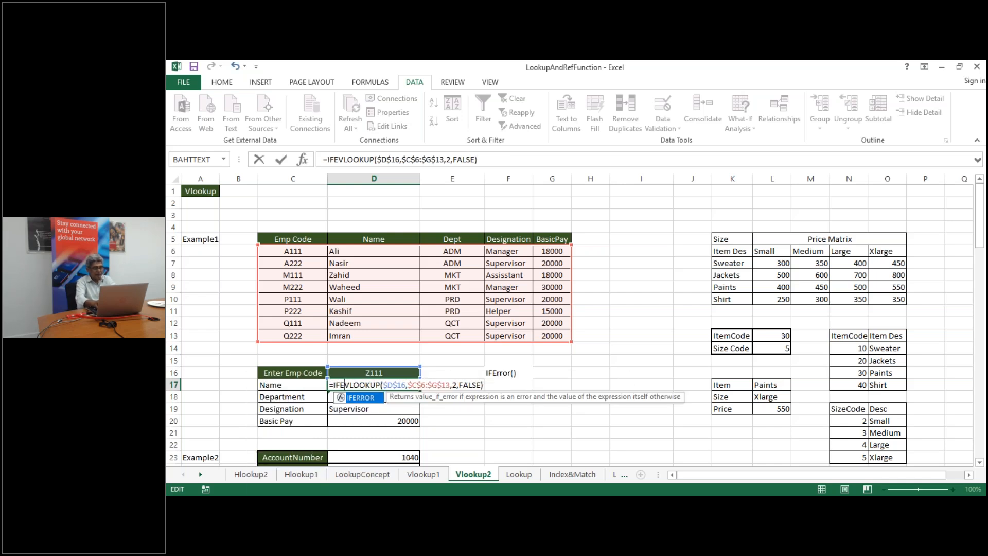
double_click(360, 398)
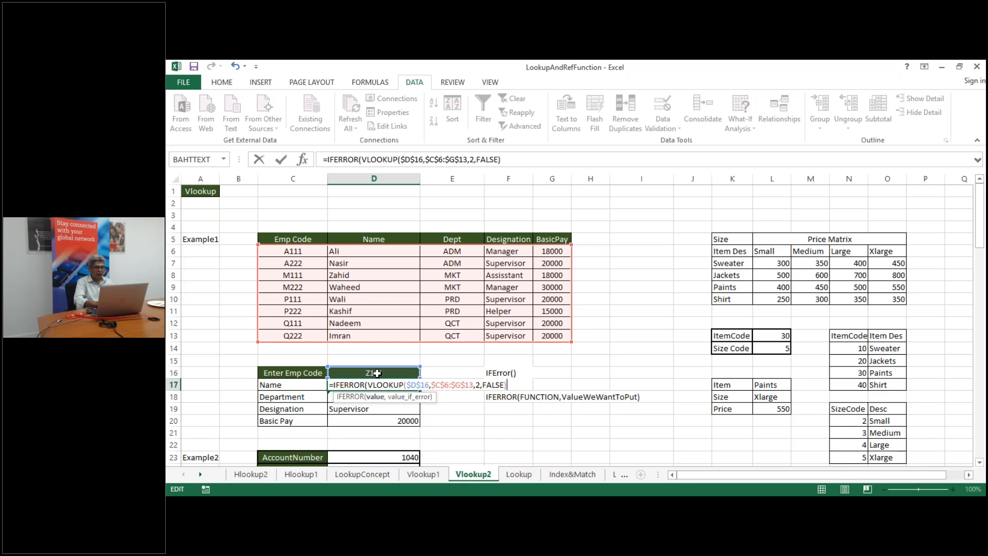
text(,)
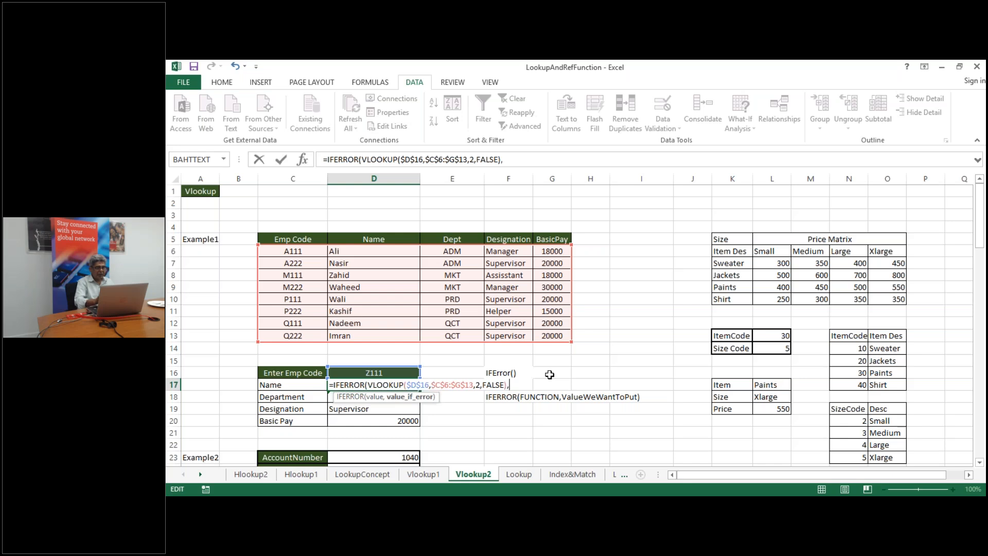
text("No Data Found)
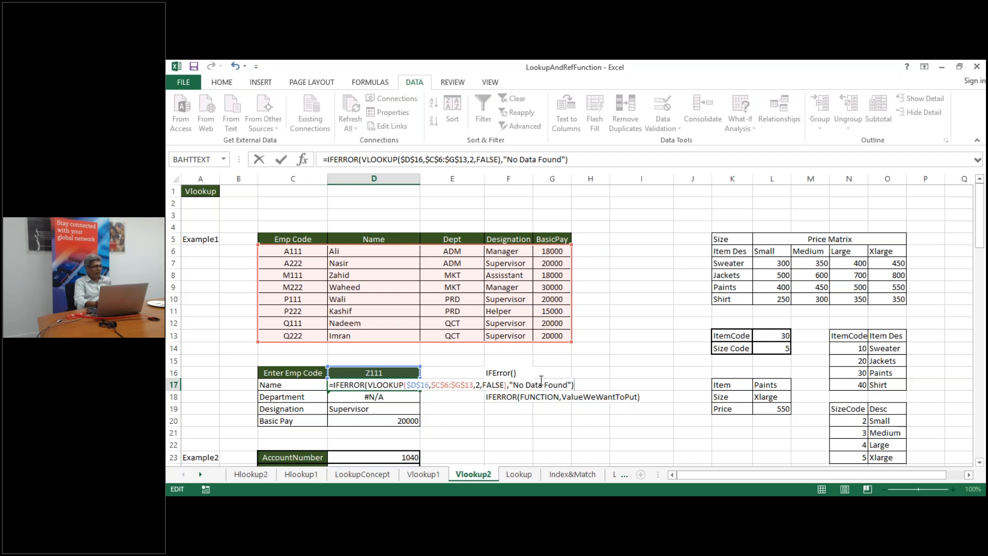
click(373, 395)
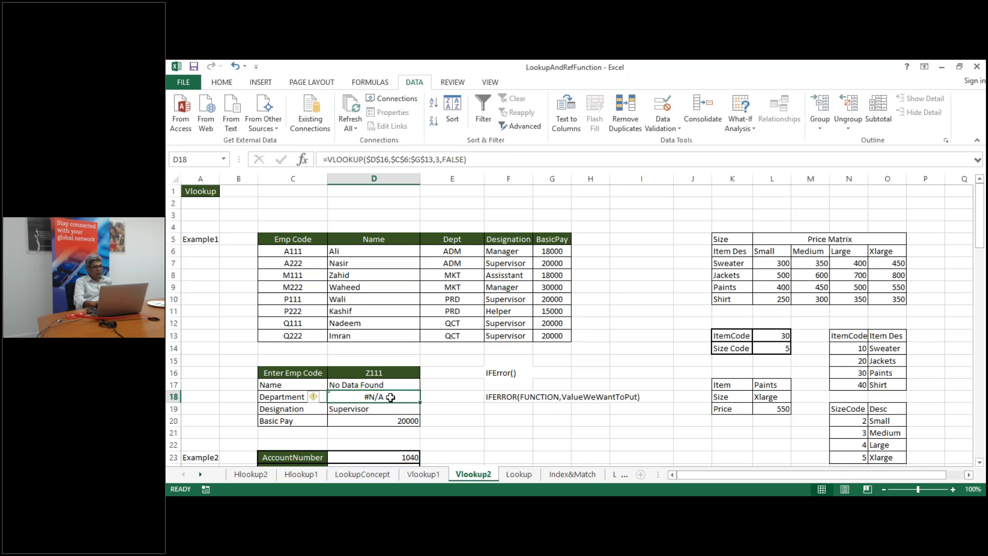
Wrap D18's Department VLOOKUP in IFERROR so code Z111 shows "No Info"
double_click(391, 397)
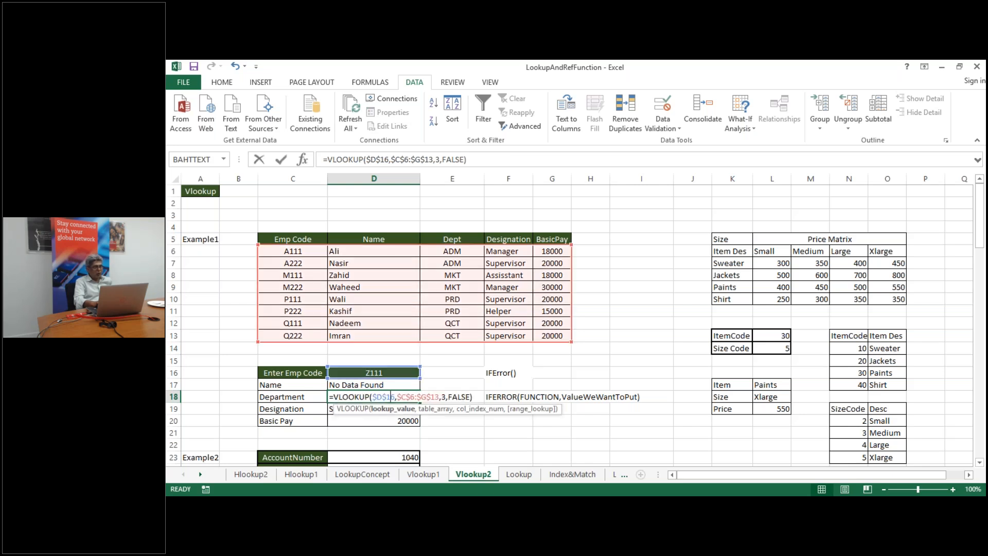
click(334, 397)
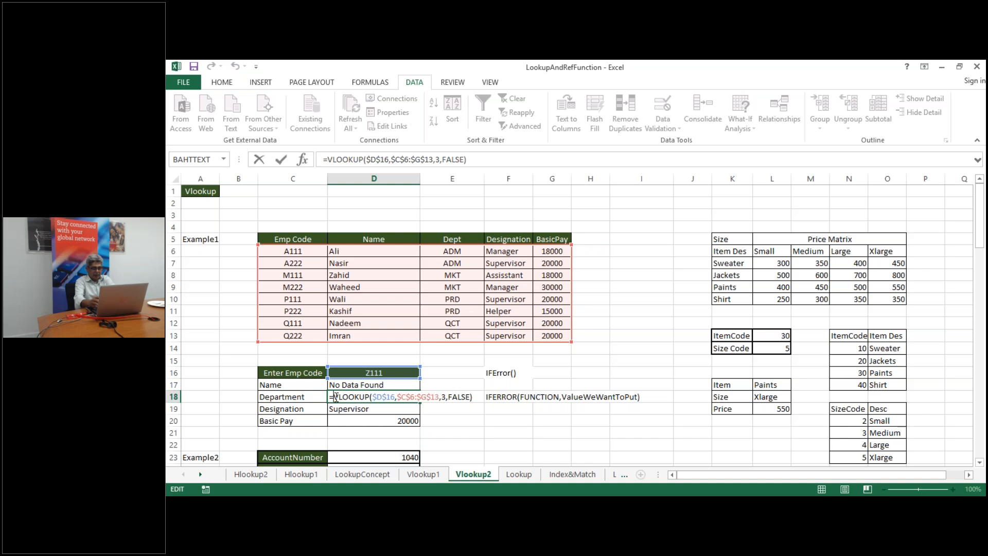
text(IfErr)
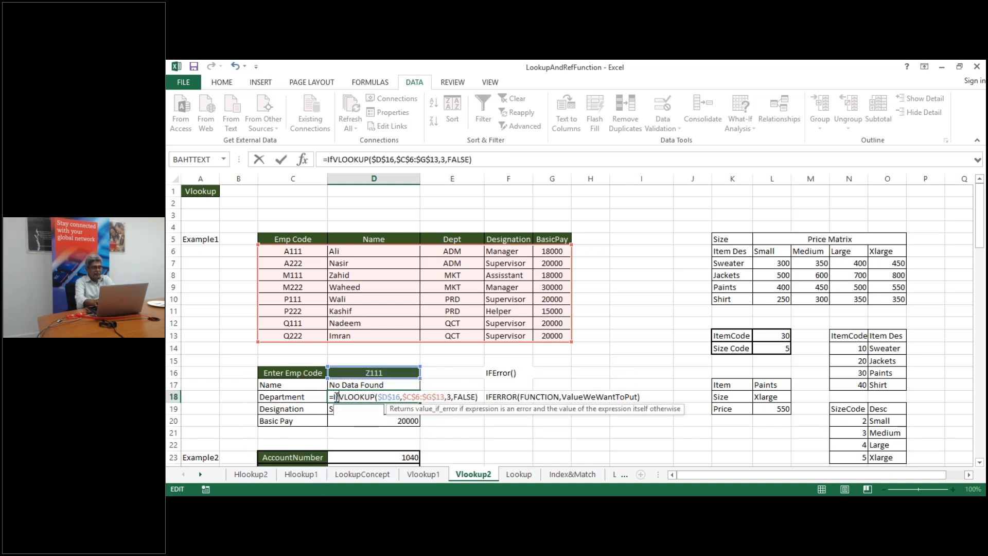
text(or()
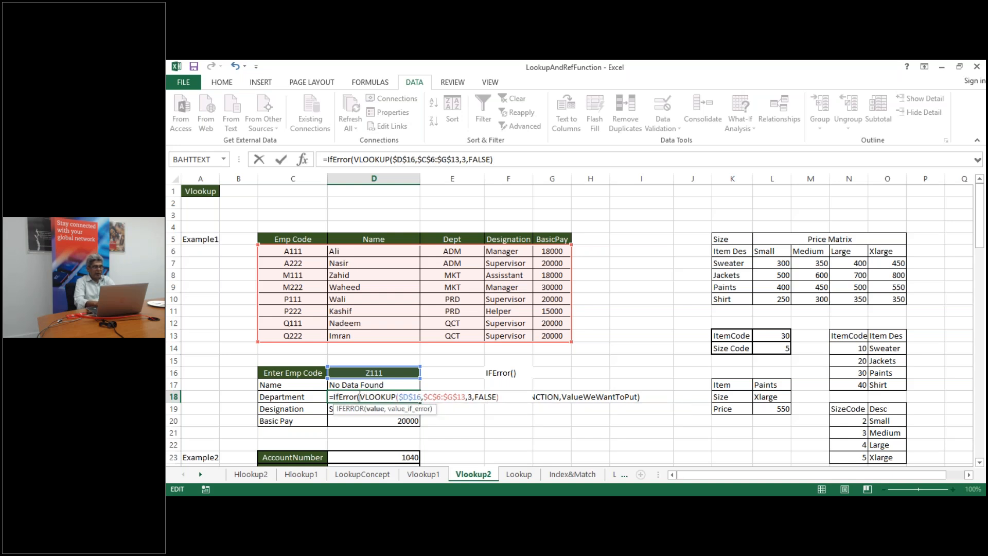
text(,)
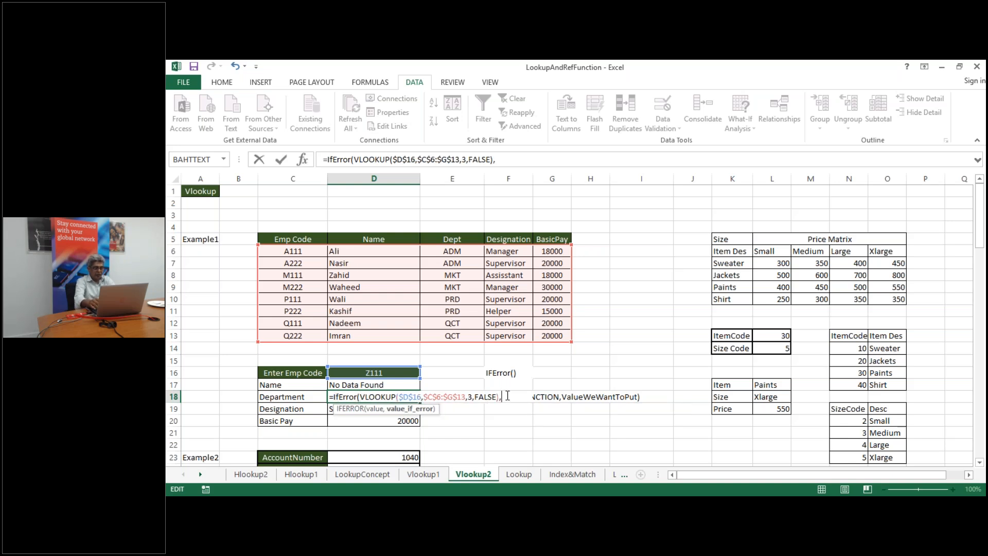
text("No Info)
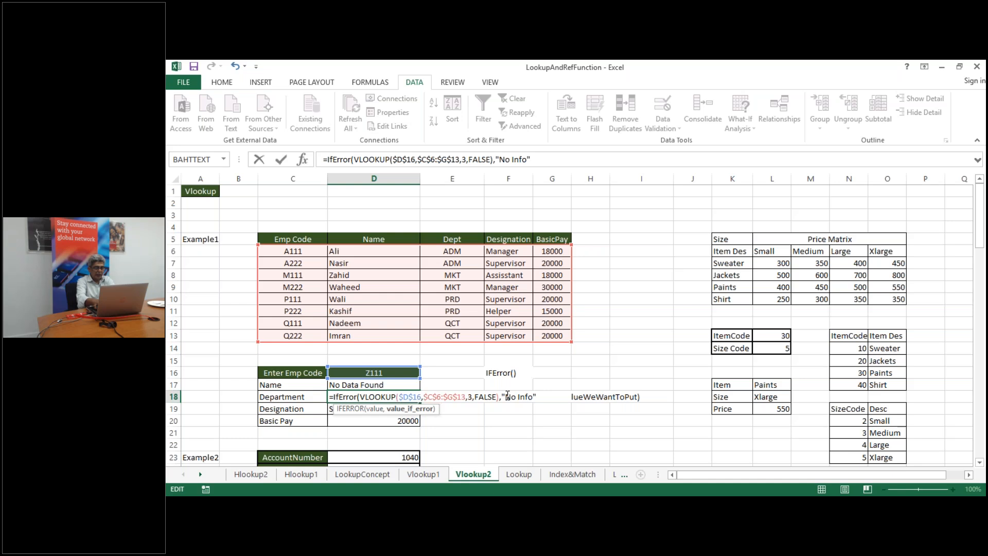
text("))
key(Return)
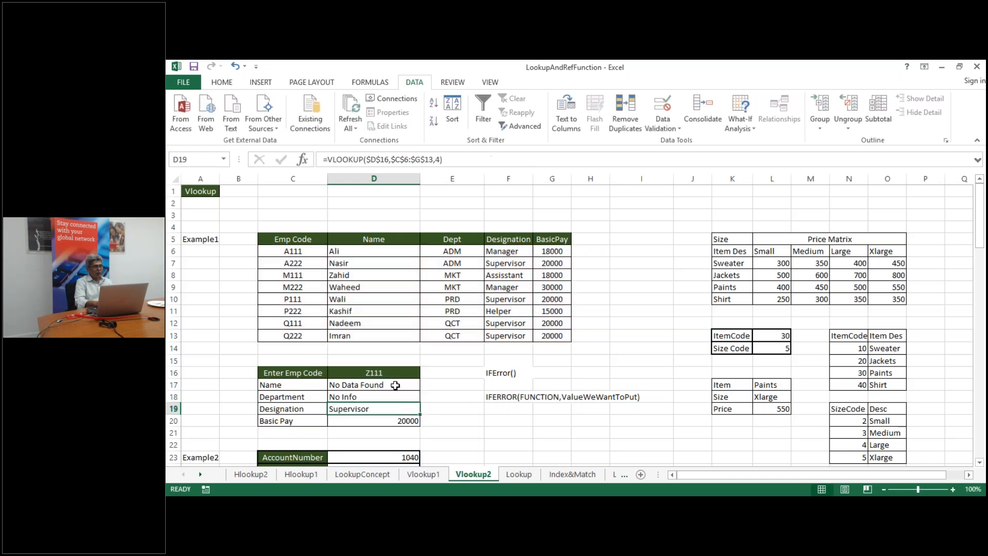
double_click(392, 385)
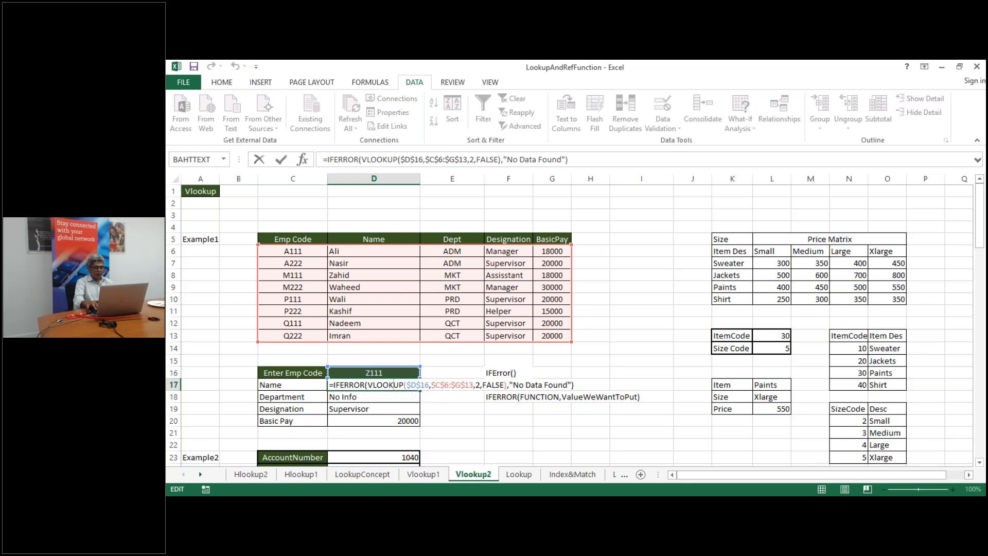
Leave D17 unchanged and move down to the Example2 lookup and Charts of Account table
key(Return)
key(Down)
key(Down)
key(Down)
key(Down)
key(Down)
key(Down)
key(Down)
key(Down)
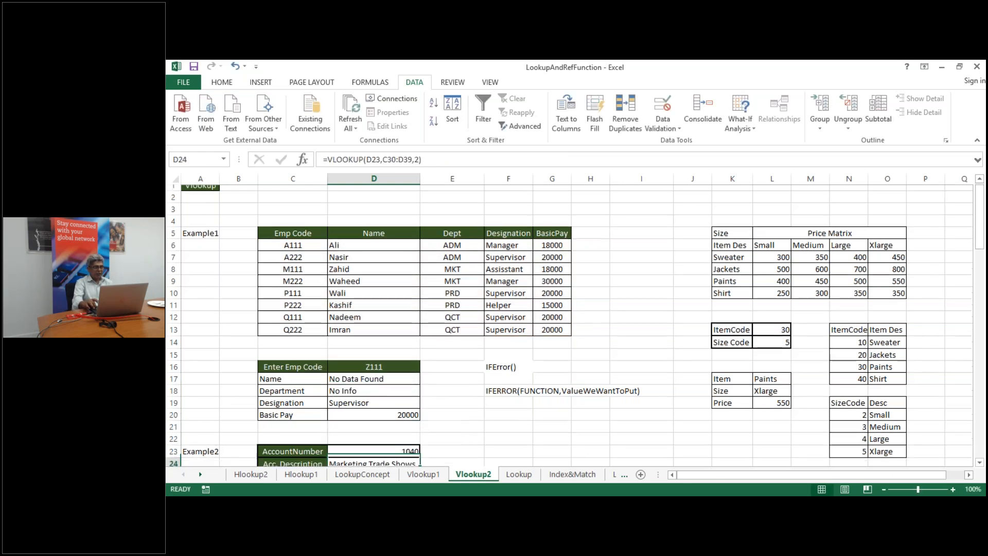
key(Down)
key(Down)
key(Down)
key(Down)
key(Down)
key(Down)
key(Down)
key(Down)
key(Down)
key(Down)
key(Down)
key(Down)
key(Down)
key(Down)
key(Down)
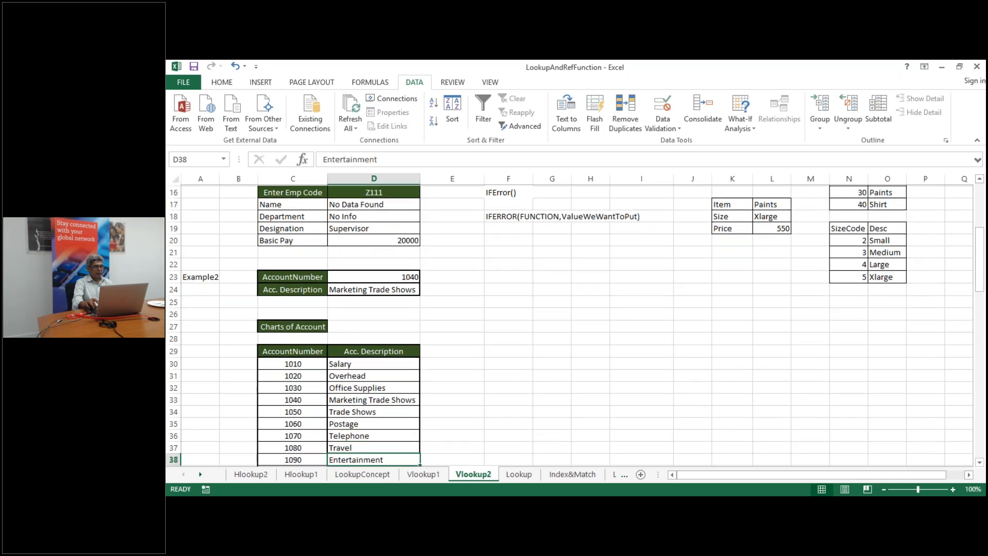
key(Down)
key(Up)
key(Up)
key(Up)
key(Up)
key(Up)
key(Up)
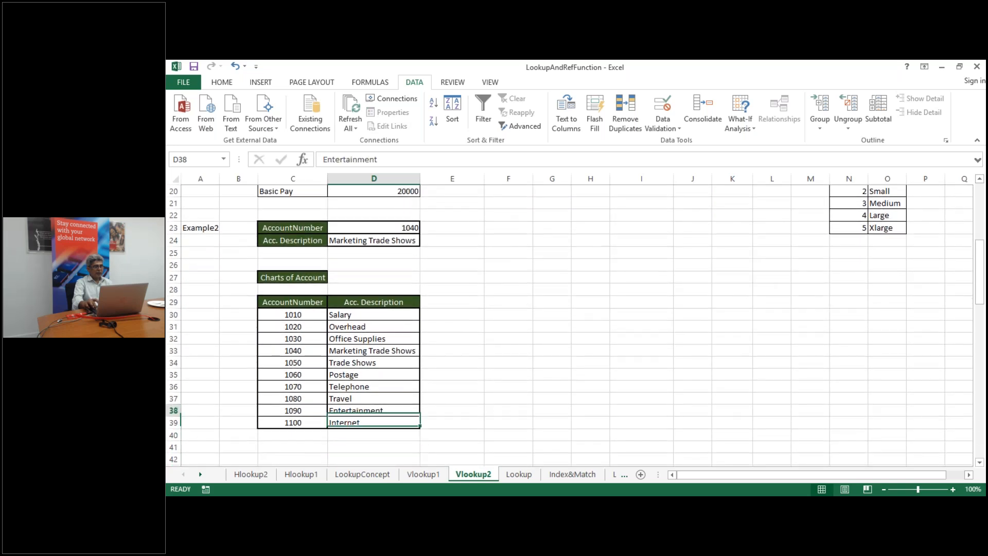
key(Up)
key(Up)
key(Up)
key(Up)
key(Up)
key(Up)
key(Up)
key(Up)
key(Up)
key(Up)
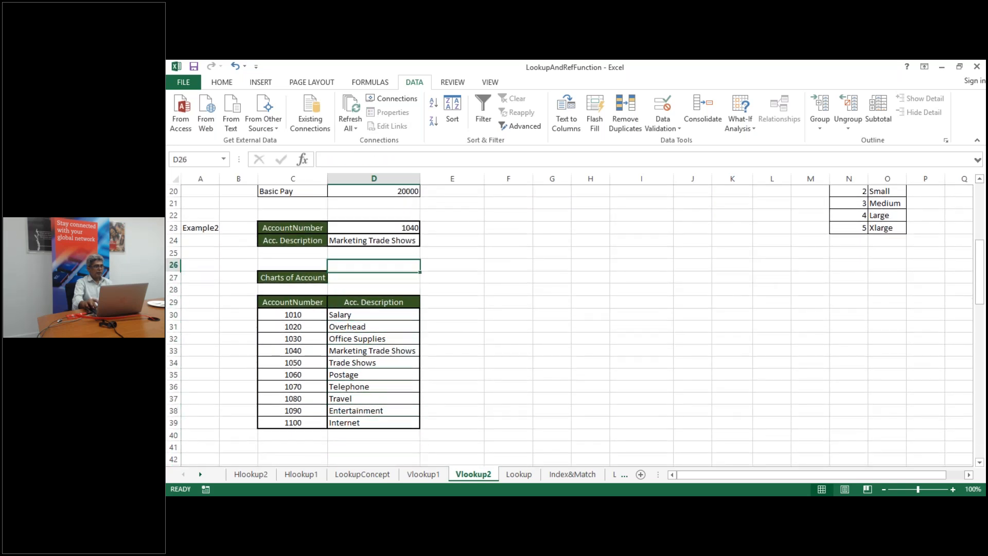
Delete the VLOOKUP formula from D24, the Acc. Description for account 1040
key(Up)
key(Up)
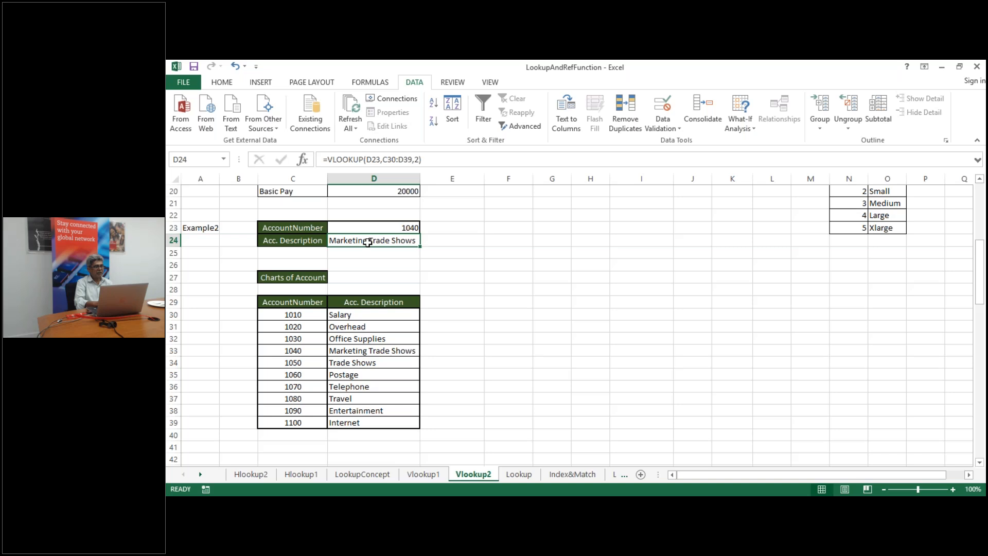
key(Delete)
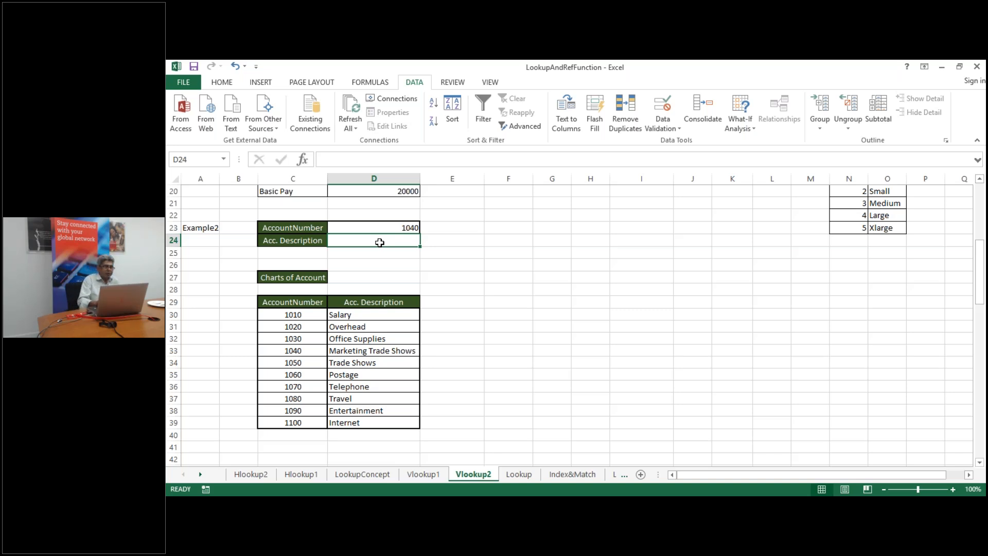
click(611, 348)
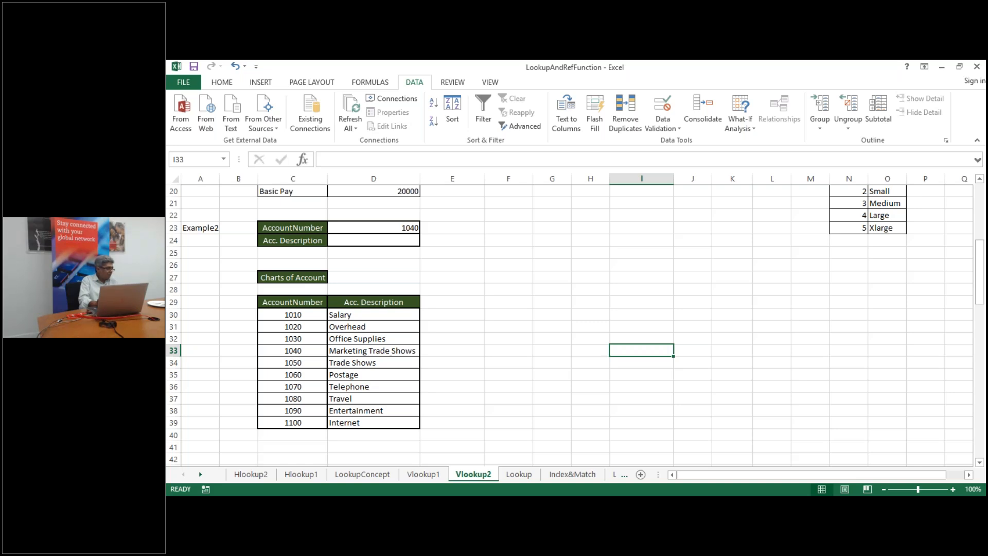
click(624, 378)
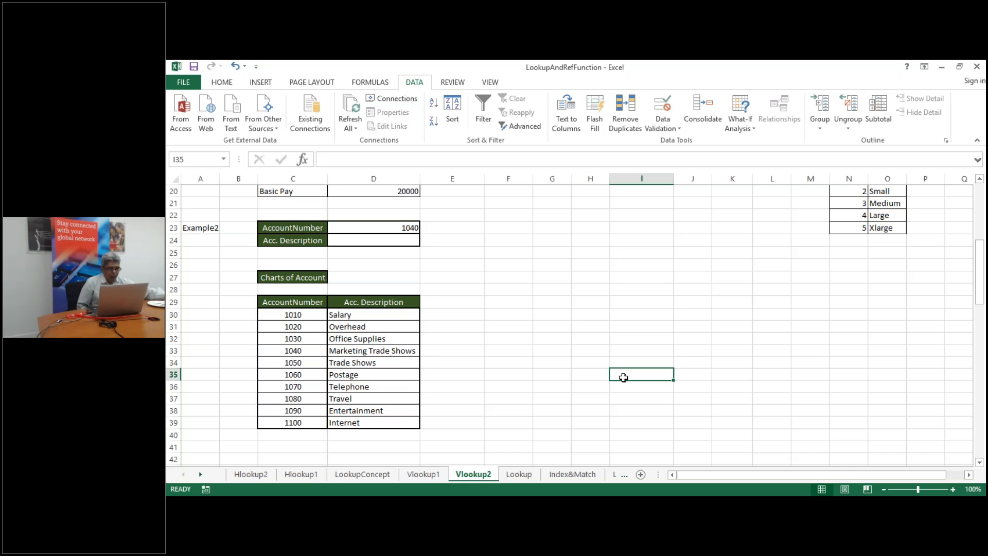
key(Down)
key(Down)
key(Down)
key(Down)
key(Down)
key(Down)
key(Down)
key(Down)
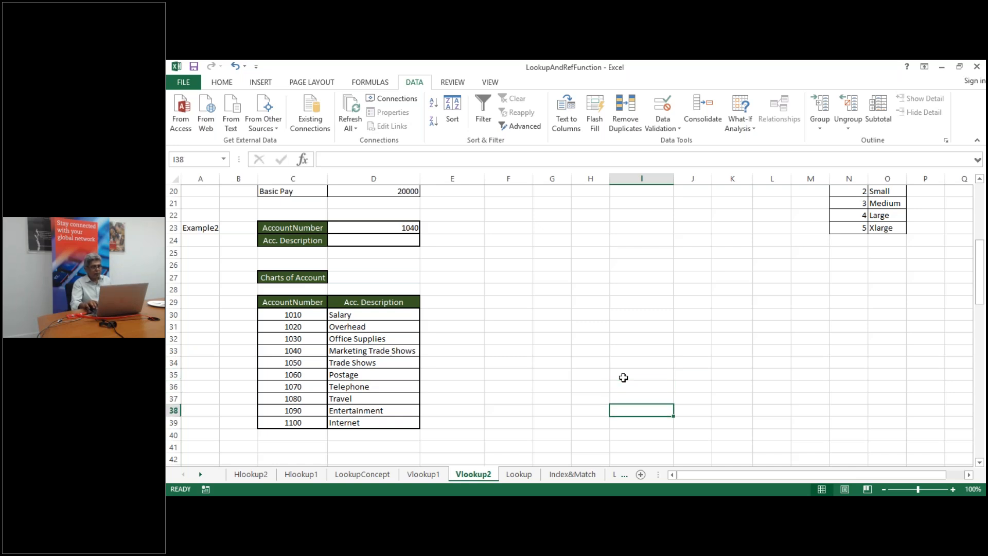
key(Down)
key(Down)
key(Down)
key(Down)
key(Down)
key(Down)
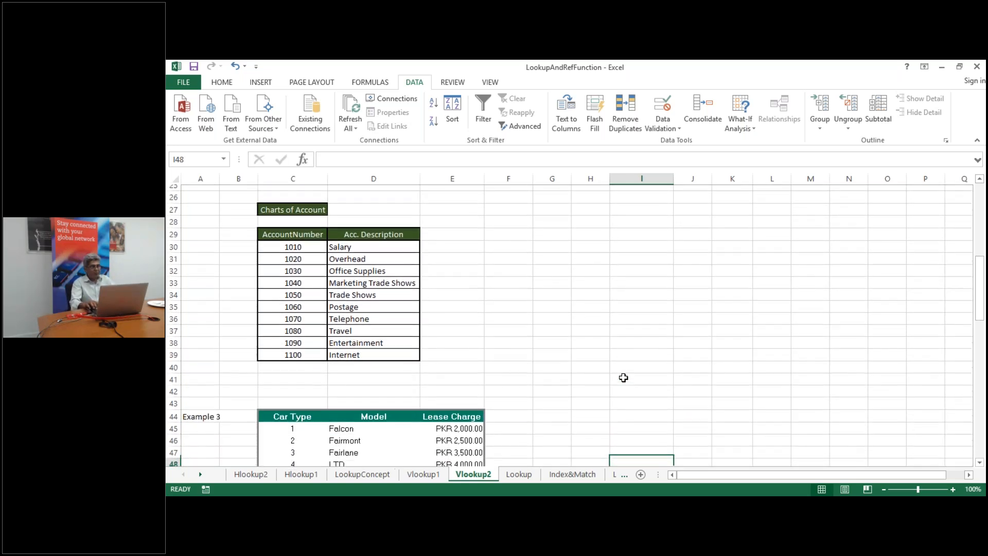
key(Left)
key(Left)
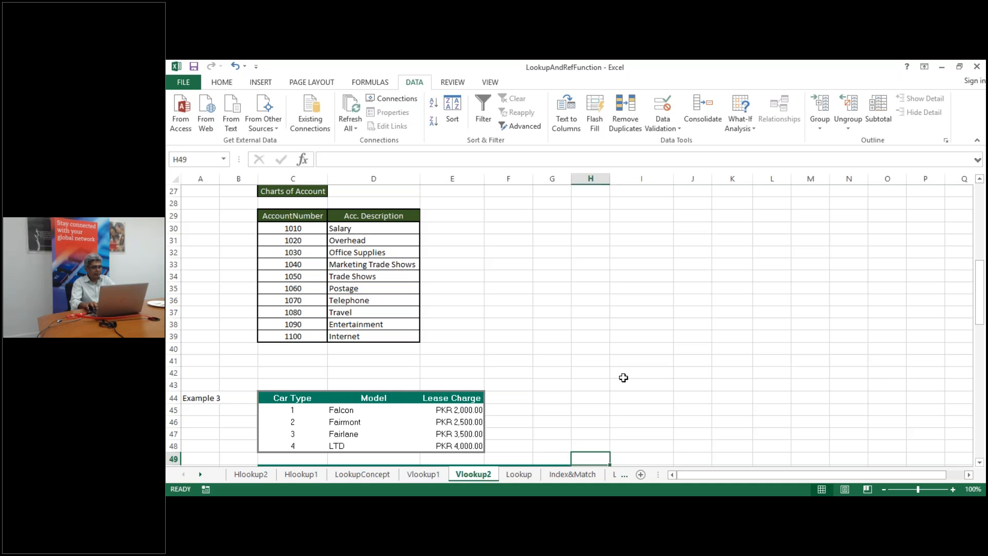
key(Down)
key(Down)
key(Down)
key(Down)
key(Down)
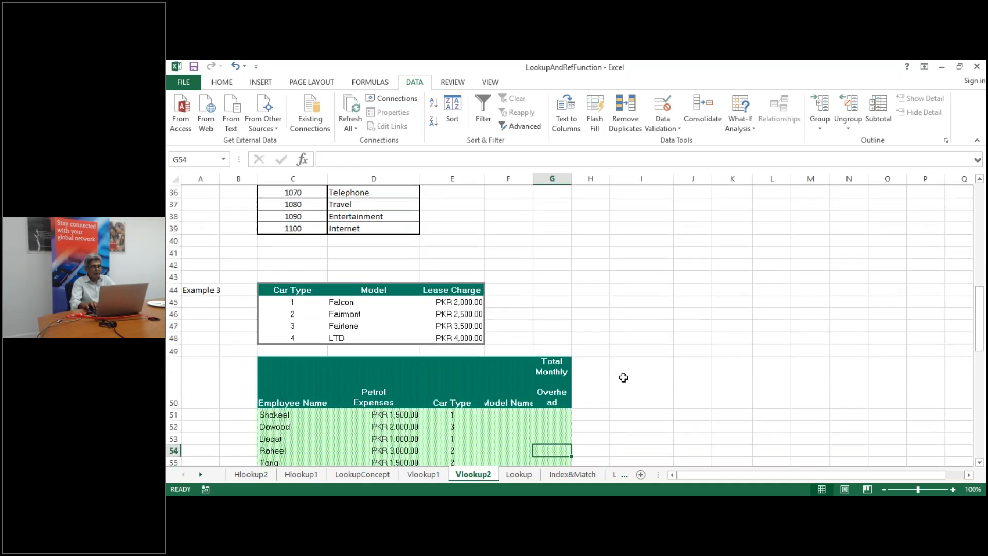
key(Up)
key(Up)
key(Up)
key(Up)
key(Up)
key(Up)
key(Up)
key(Up)
key(Up)
key(Up)
key(Up)
key(Up)
key(Up)
key(Up)
key(Up)
key(Up)
key(Up)
key(Up)
key(Up)
key(Up)
key(Up)
key(Up)
key(Up)
key(Up)
key(Up)
key(Up)
key(Up)
key(Up)
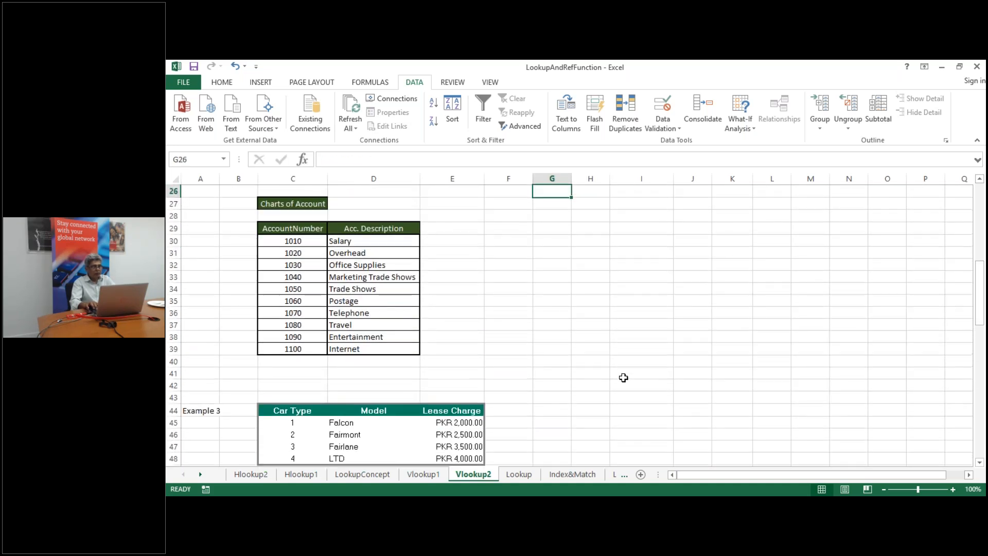
key(Down)
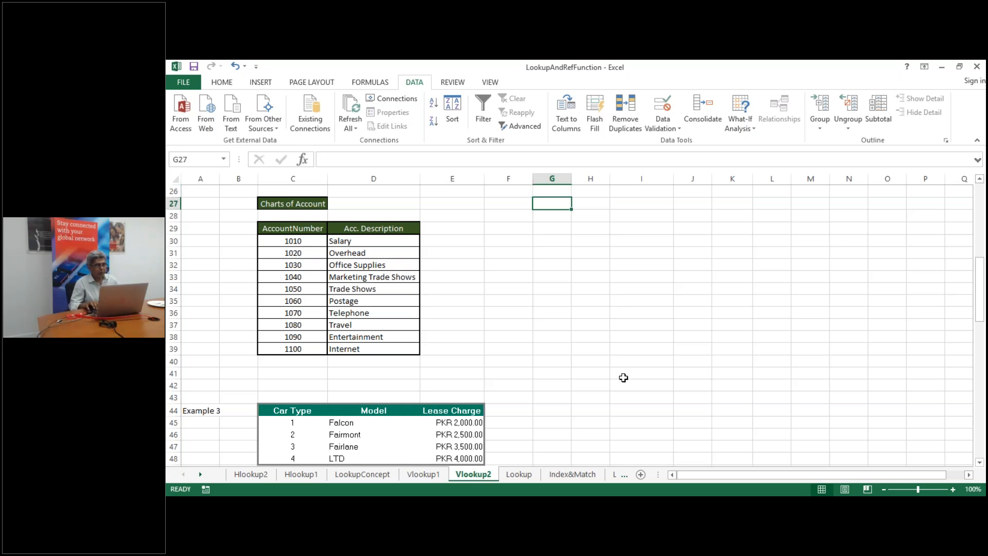
key(Up)
key(Up)
key(Up)
key(Up)
key(Up)
key(Up)
key(Up)
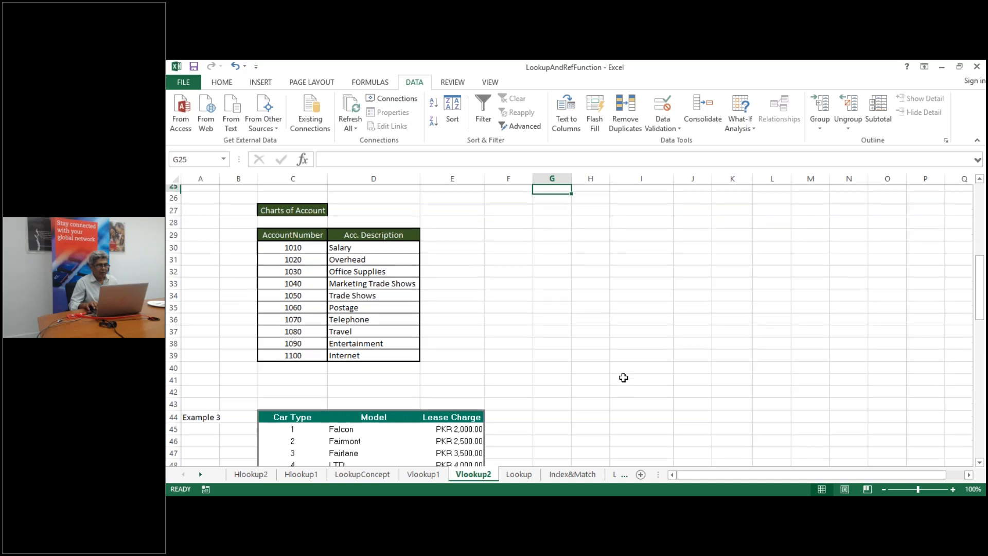
key(Down)
key(Down)
key(Down)
key(Down)
key(Down)
key(Down)
key(Down)
key(Down)
key(Down)
key(Down)
key(Down)
key(Down)
key(Down)
key(Down)
key(Down)
key(Down)
key(Down)
key(Down)
key(Down)
key(Down)
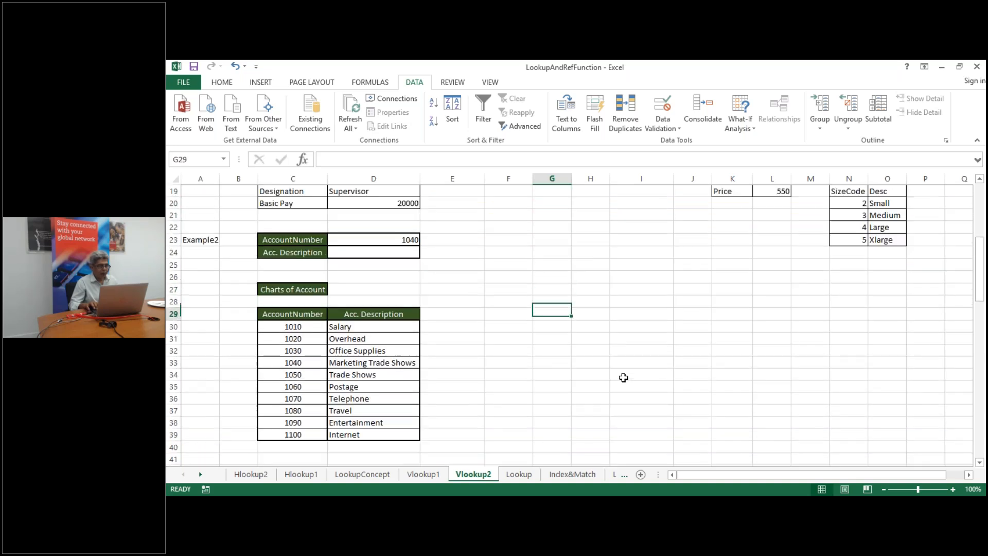
key(Down)
key(Down)
key(Down)
key(Down)
key(Down)
key(Down)
key(Down)
key(Down)
key(Down)
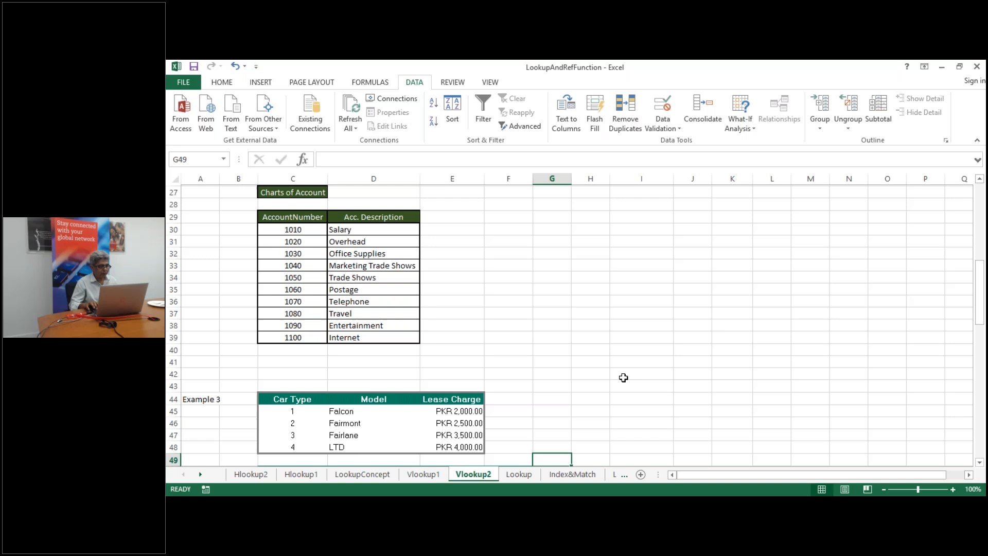
key(Down)
key(Down)
key(Down)
key(Down)
key(Down)
key(Down)
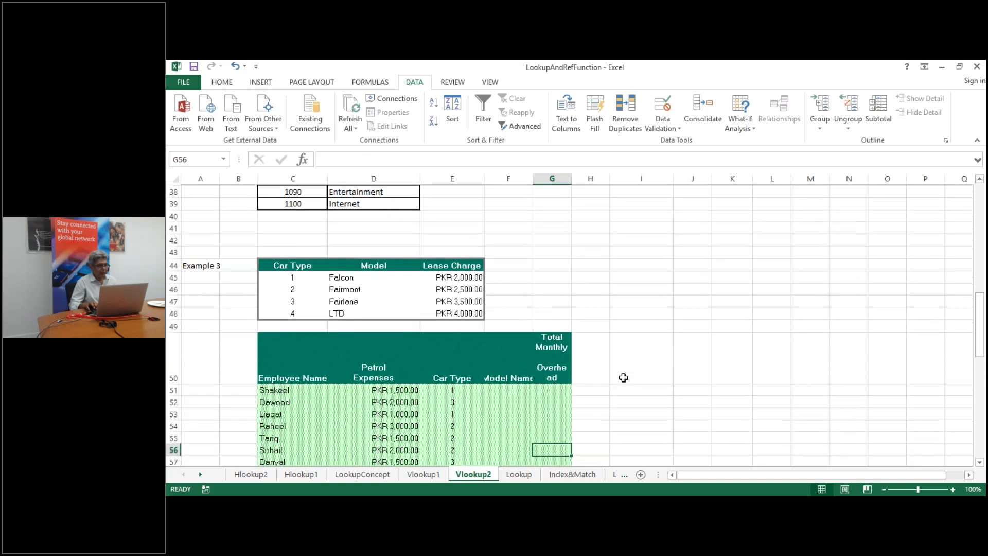
key(Down)
key(Down)
key(Down)
key(Down)
key(Down)
key(Down)
key(Down)
key(Down)
key(Down)
key(Down)
key(Down)
key(Down)
key(Down)
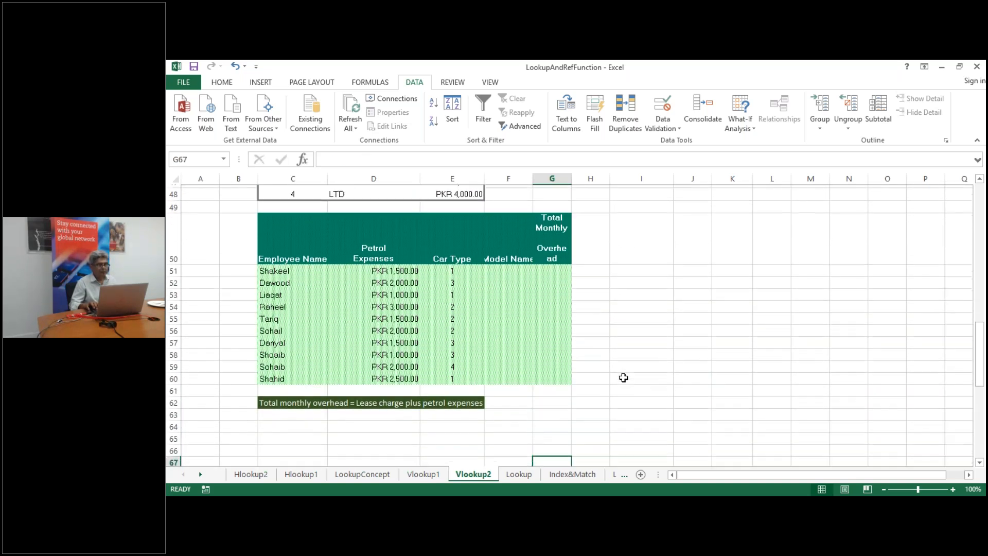
key(Down)
key(Down)
key(Down)
key(Down)
key(Down)
key(Down)
key(Down)
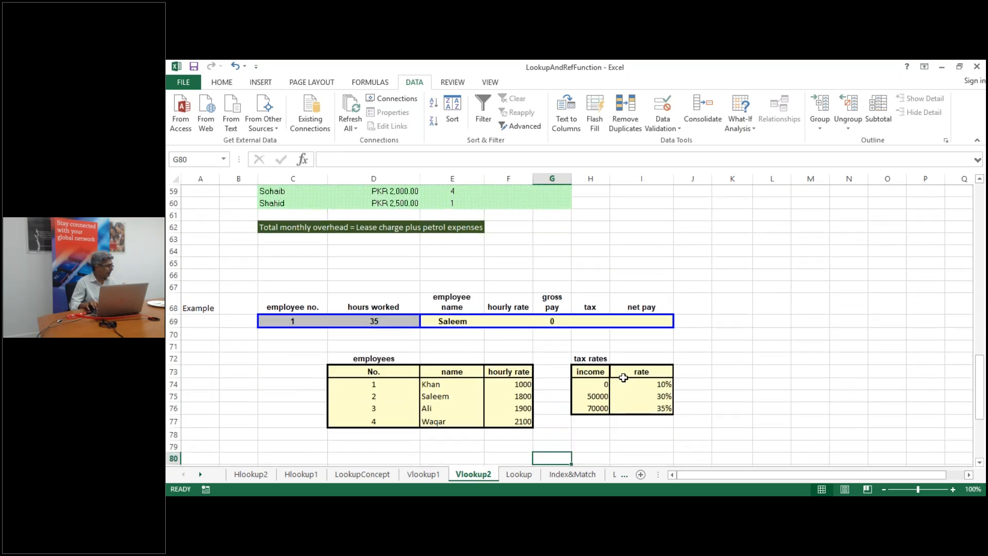
key(Up)
key(Up)
key(Up)
key(Up)
key(Up)
key(Up)
key(Up)
key(Up)
key(Up)
key(Up)
key(Up)
key(Up)
key(Up)
key(Up)
key(Up)
key(Up)
key(Up)
key(Up)
key(Up)
key(Up)
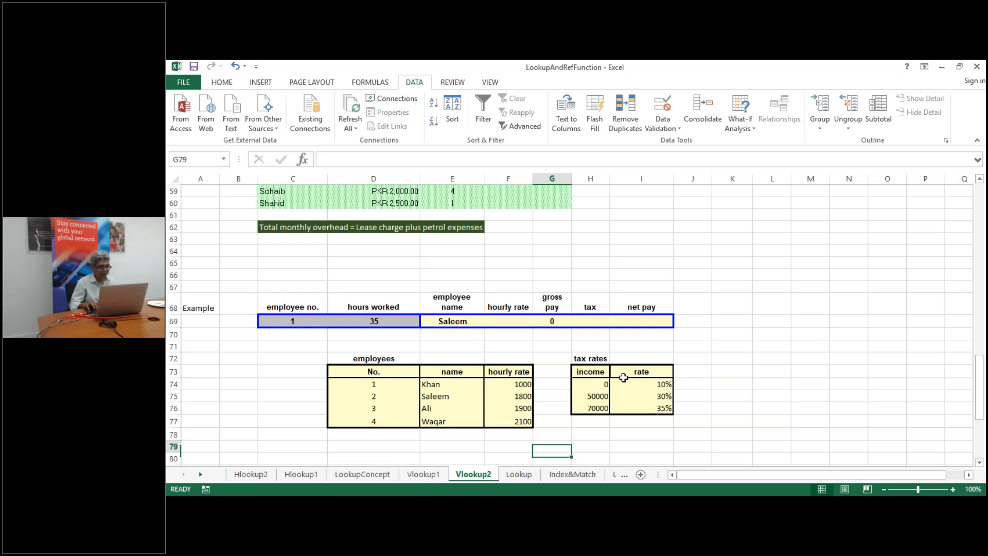
key(Up)
key(Up)
key(Up)
key(Up)
key(Up)
key(Up)
key(Up)
key(Up)
key(Up)
key(Up)
key(Up)
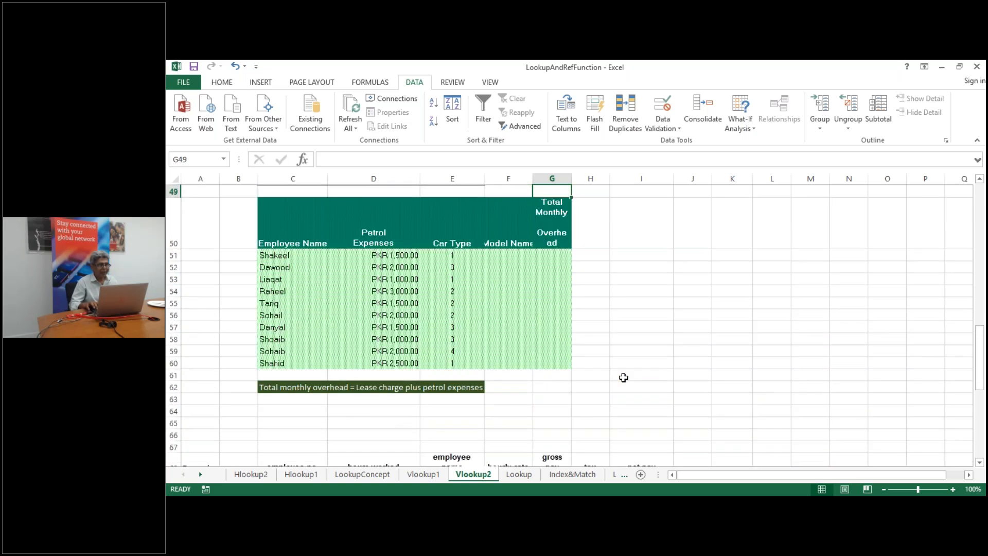
key(Up)
key(Up)
key(Up)
key(Up)
key(Up)
key(Up)
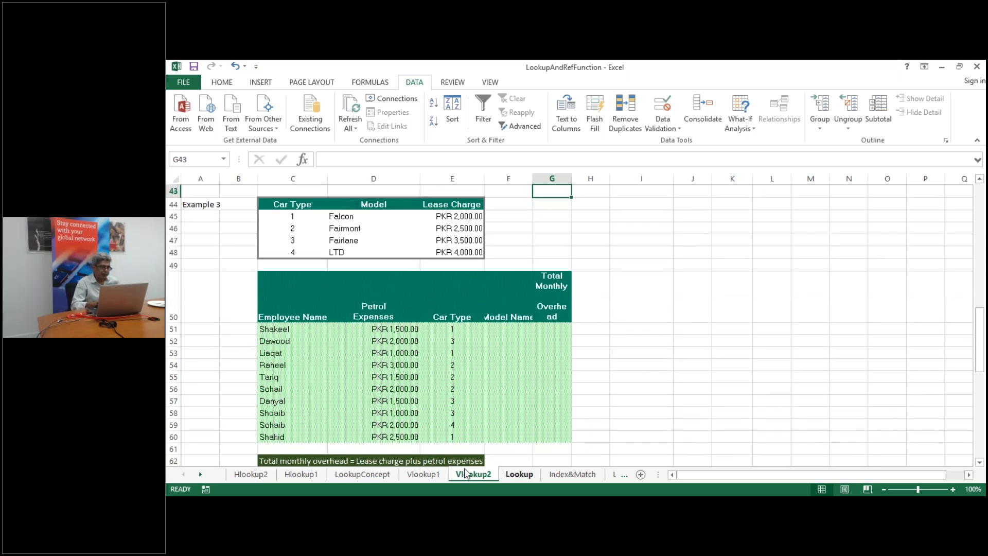
Review the LookupConcept sheet's code 80 result (LCD, 15000), then move to Hlookup2
click(369, 473)
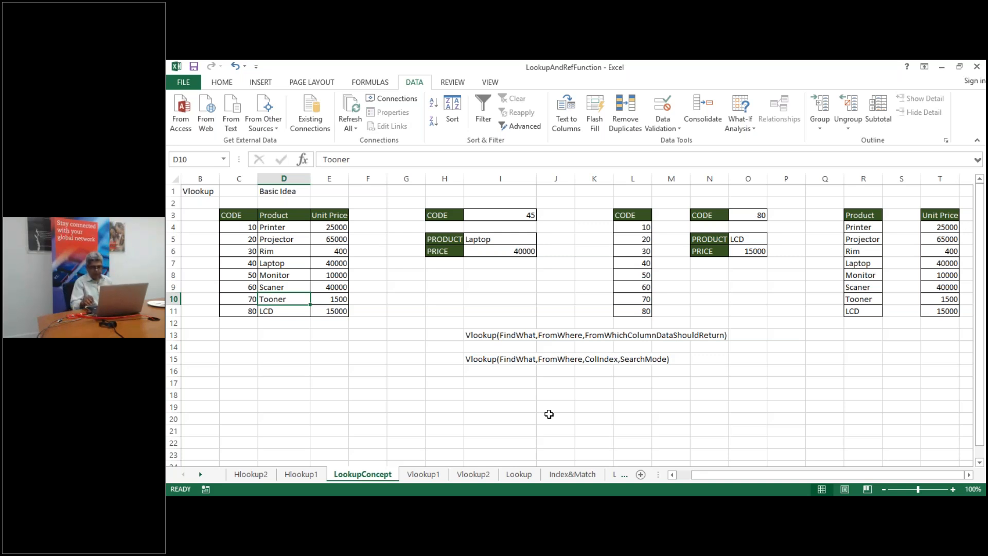
key(Right)
key(Right)
key(Right)
key(Right)
key(Right)
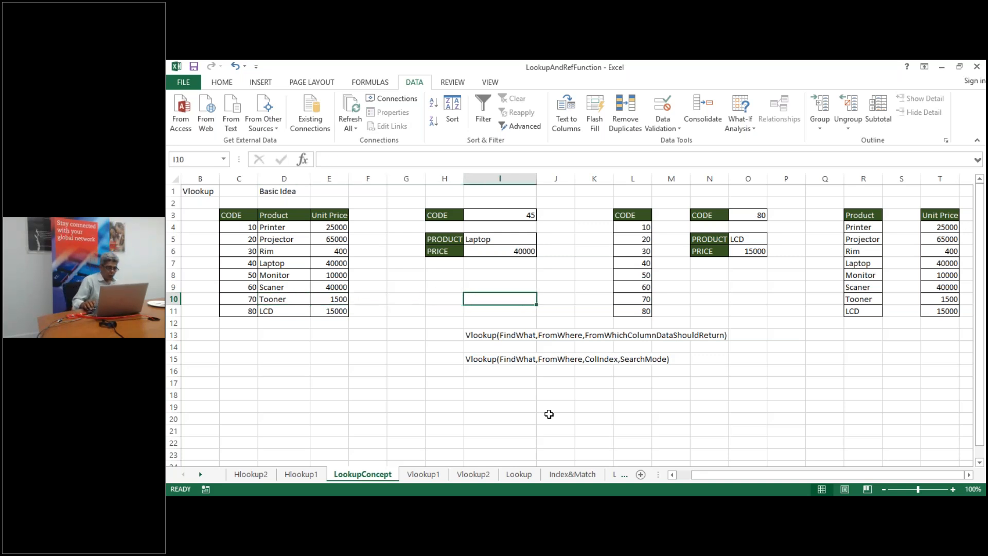
key(Left)
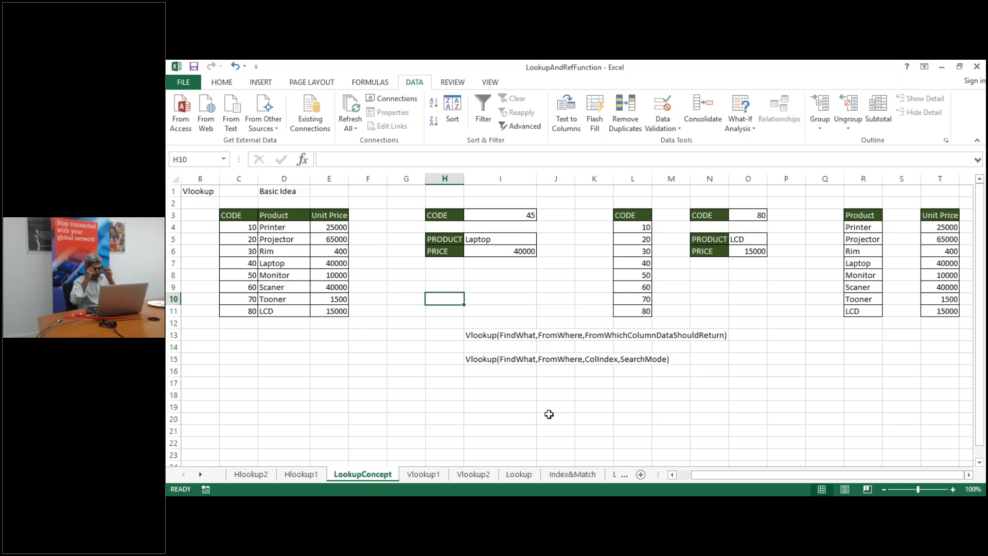
click(245, 475)
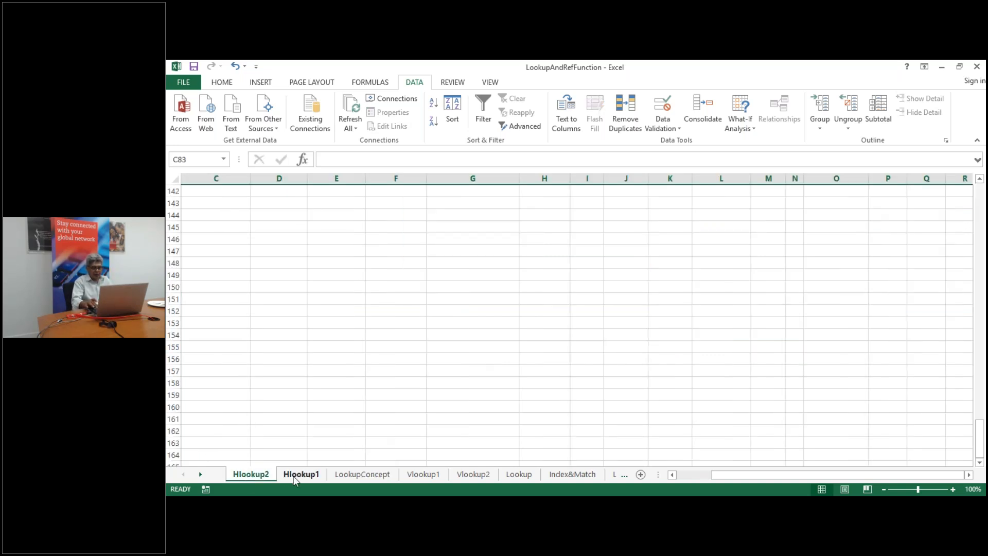
Review Hlookup2, then Hlookup1's salesman table and horizontal Bonus Target/Amount table
key(Up)
key(Up)
key(Up)
key(Up)
key(Up)
key(Up)
key(Up)
key(Up)
key(Up)
key(Up)
key(Up)
key(Up)
key(Up)
key(Up)
key(Up)
key(Up)
key(Up)
key(Up)
key(Up)
key(Up)
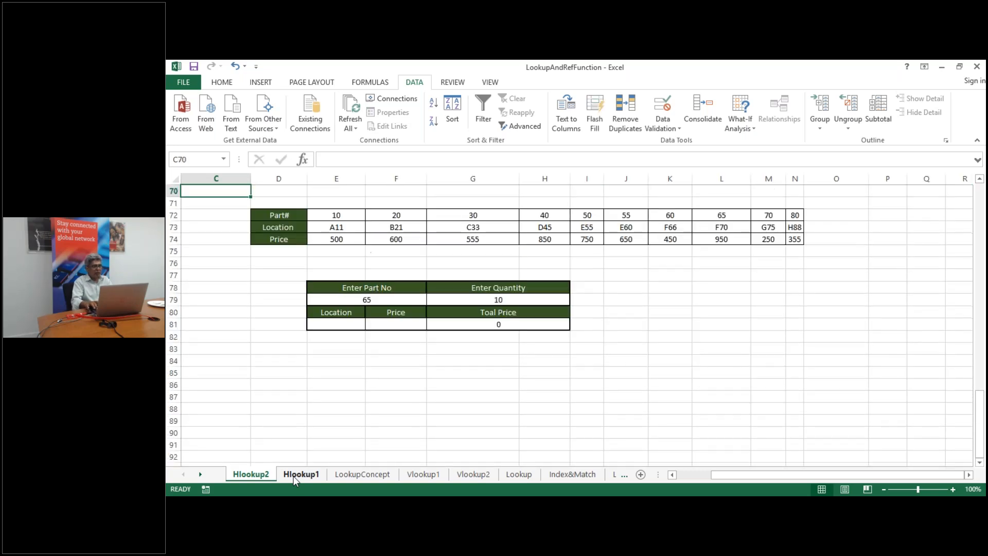
key(Up)
key(Up)
key(Up)
key(Up)
key(Up)
key(Up)
key(Up)
key(Up)
key(Up)
key(Up)
key(Up)
key(Up)
key(Up)
key(Up)
key(Up)
key(Up)
key(Up)
key(Up)
key(Up)
key(Up)
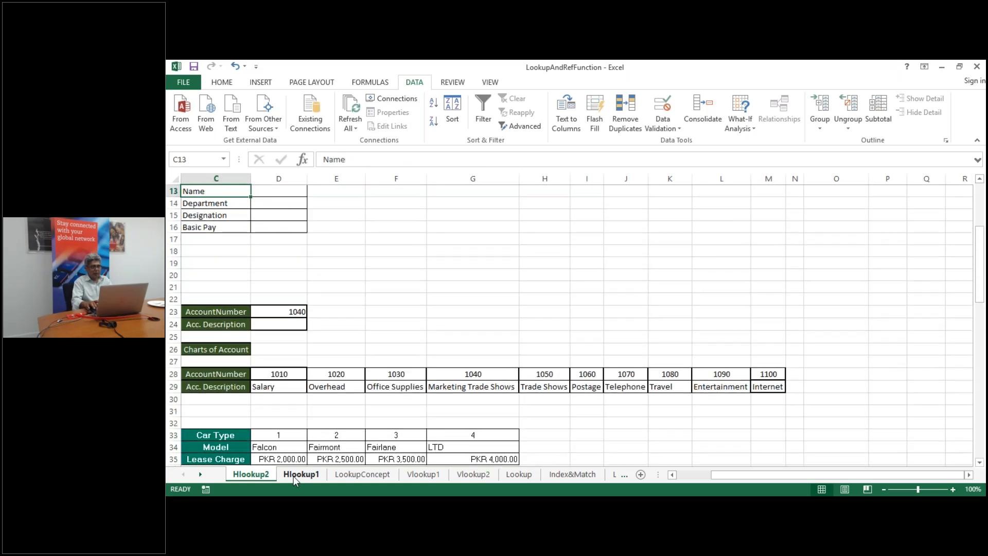
key(Up)
key(Up)
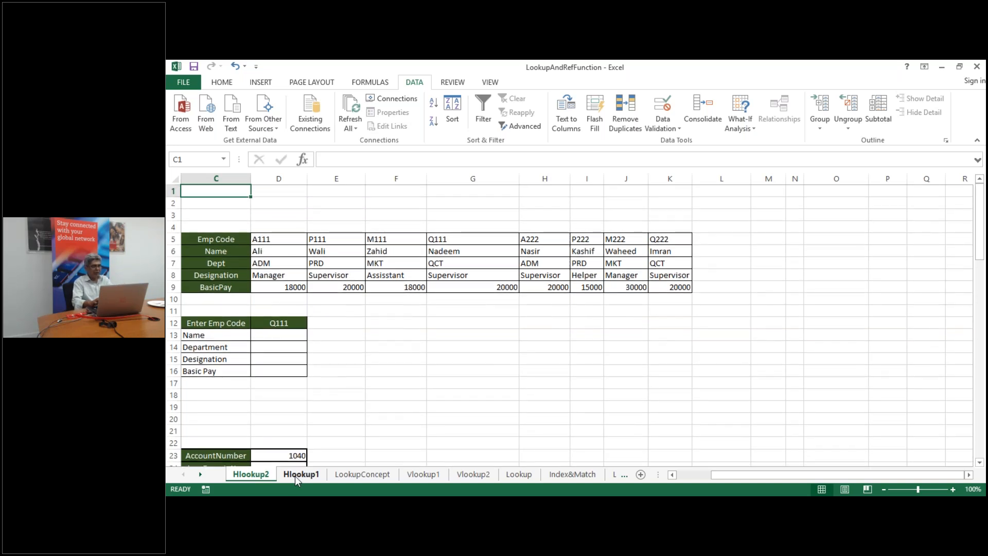
click(300, 474)
key(Up)
key(Up)
key(Up)
key(Up)
key(Up)
key(Up)
key(Up)
key(Up)
key(Up)
key(Up)
key(Up)
key(Up)
key(Up)
key(Up)
key(Up)
key(Up)
key(Up)
key(Up)
key(Up)
key(Up)
key(Up)
key(Up)
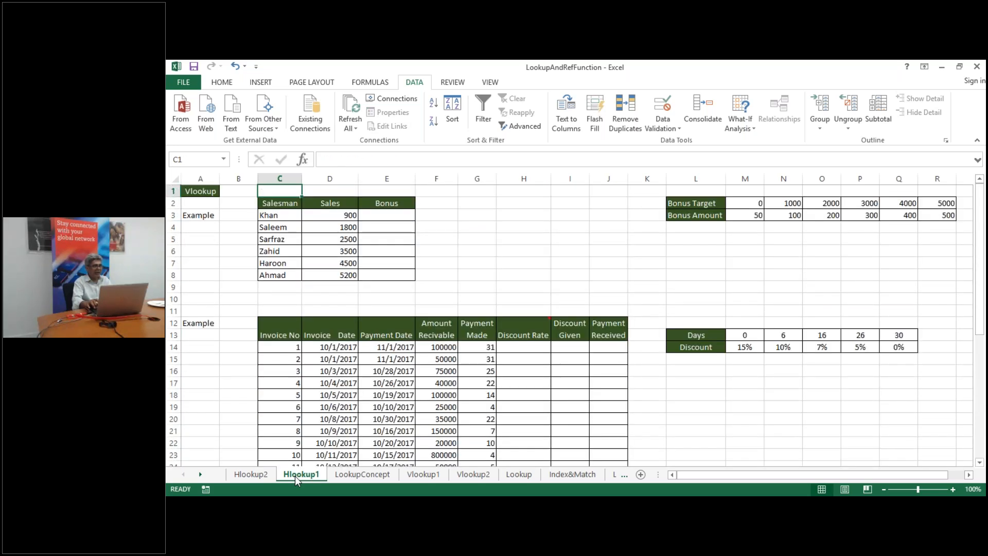
key(Down)
key(Down)
key(Down)
key(Right)
key(Right)
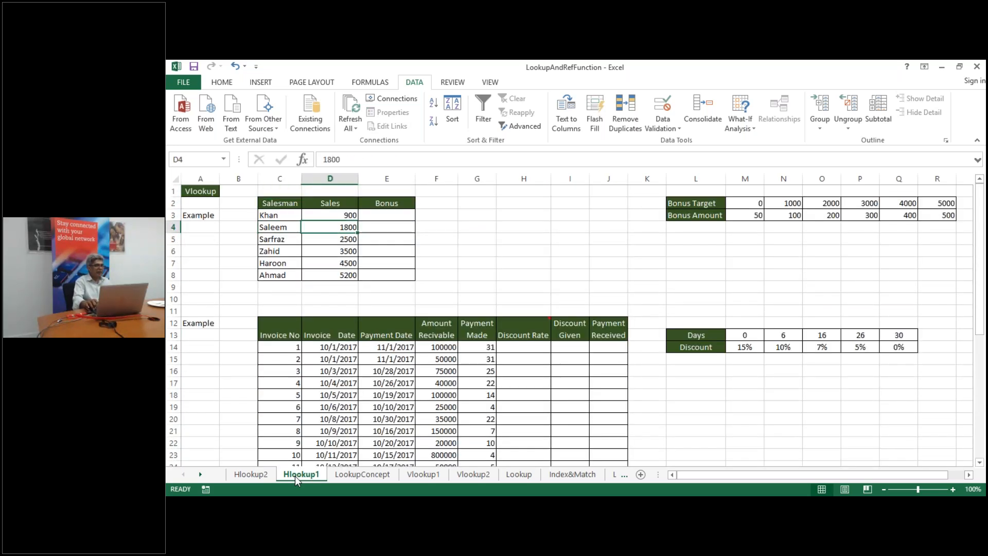
key(Right)
key(Right)
key(Right)
key(Right)
key(Right)
key(Right)
key(Right)
key(Right)
key(Right)
key(Right)
key(Right)
key(Right)
key(Right)
key(Right)
key(Right)
key(Left)
key(Left)
key(Left)
key(Left)
key(Left)
key(Left)
key(Left)
key(Left)
key(Left)
key(Left)
key(Left)
key(Left)
key(Left)
key(Right)
key(Right)
key(Right)
key(Right)
key(Right)
key(Up)
key(Up)
key(Down)
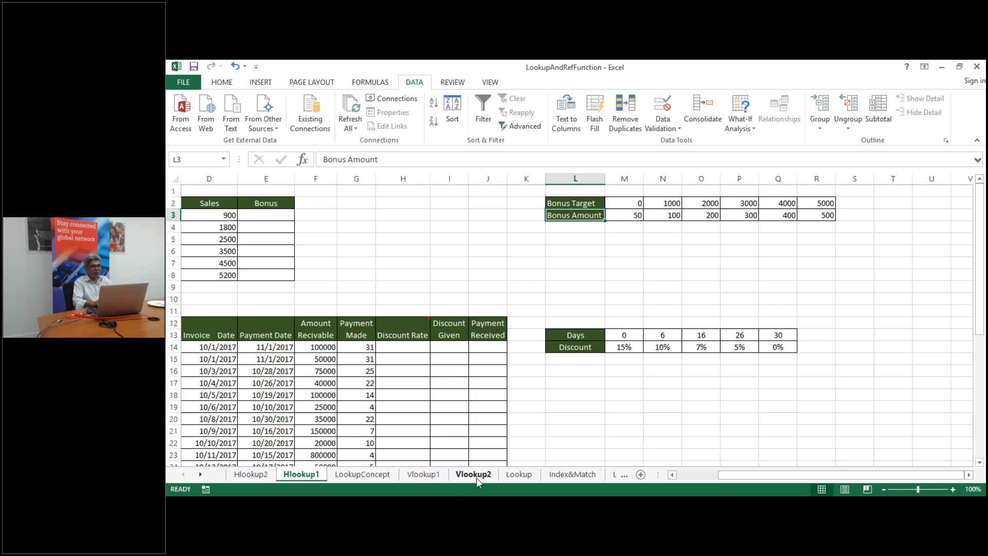
Glance at Vlookup1, then return to Hlookup1 and select Khan's Bonus cell E3
click(420, 477)
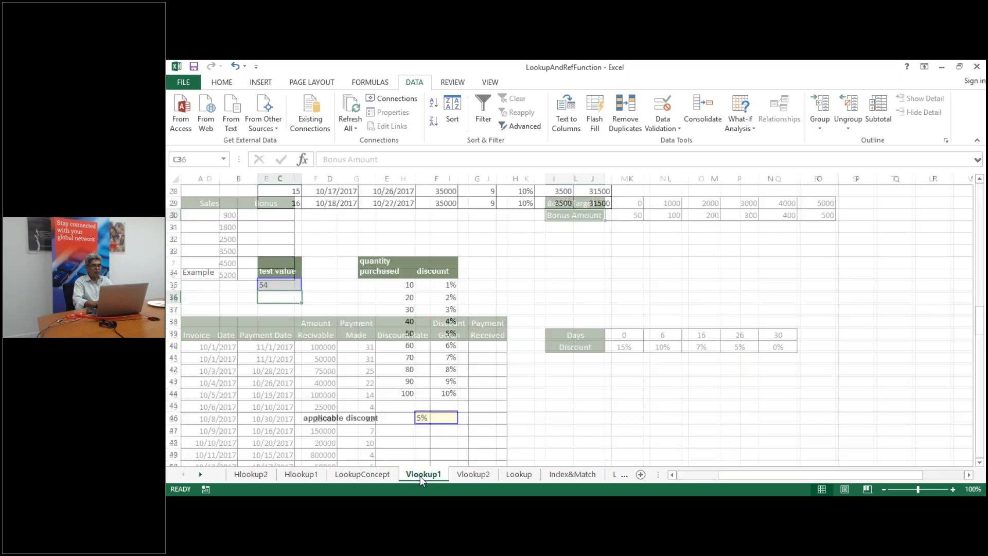
key(Up)
key(Up)
key(Up)
key(Up)
key(Up)
key(Up)
key(Up)
key(Up)
key(Up)
key(Up)
key(Up)
key(Up)
key(Up)
key(Up)
key(Up)
key(Up)
key(Up)
key(Up)
key(Up)
key(Up)
key(Up)
key(Up)
key(Up)
key(Up)
key(Up)
key(Up)
key(Up)
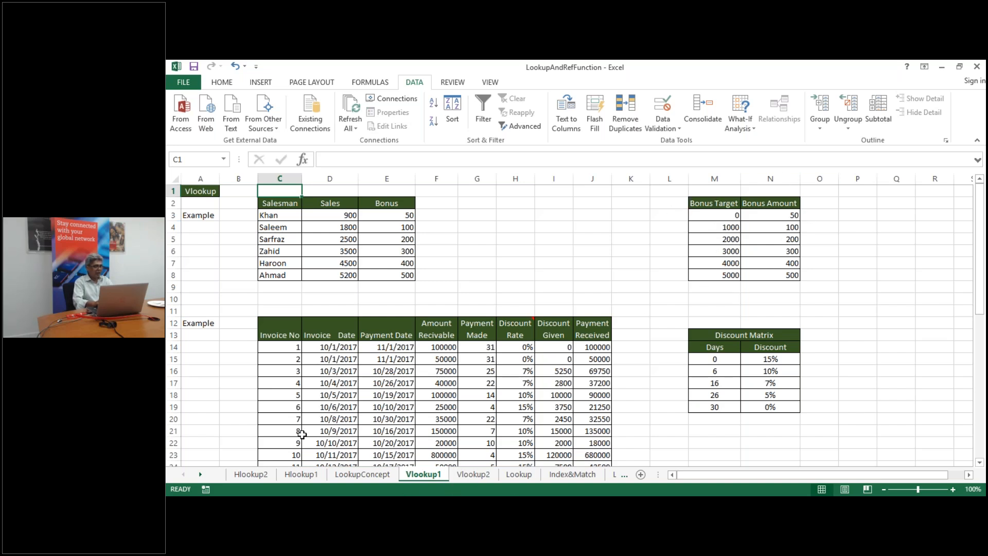
click(298, 475)
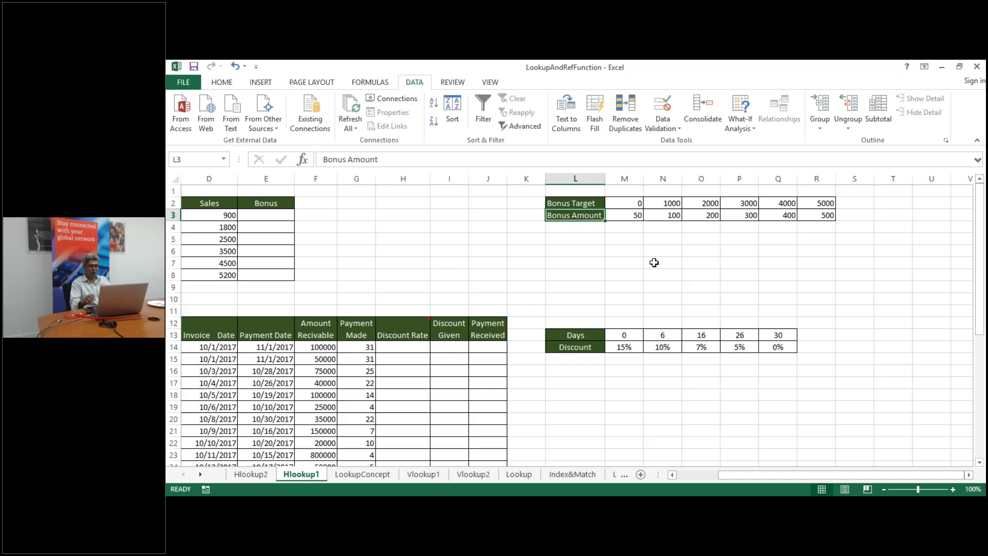
key(Left)
key(Left)
key(Left)
key(Left)
key(Left)
key(Left)
key(Left)
key(Left)
key(Left)
key(Left)
key(Left)
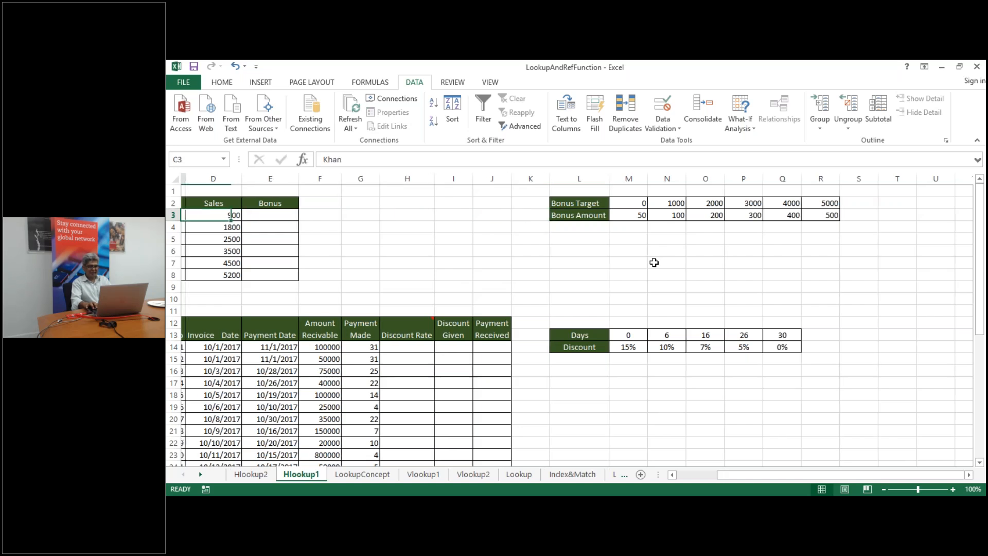
key(Right)
key(Right)
key(Right)
key(Right)
key(F2)
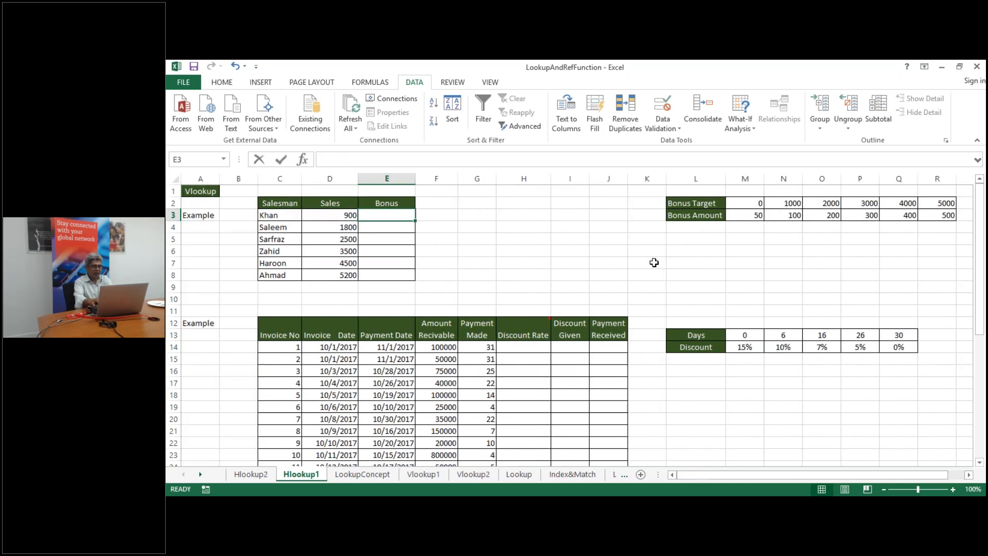
Enter =HLOOKUP(D3,M2:R3,2) in E3, returning a bonus of 50 for sales of 900
text(=hl)
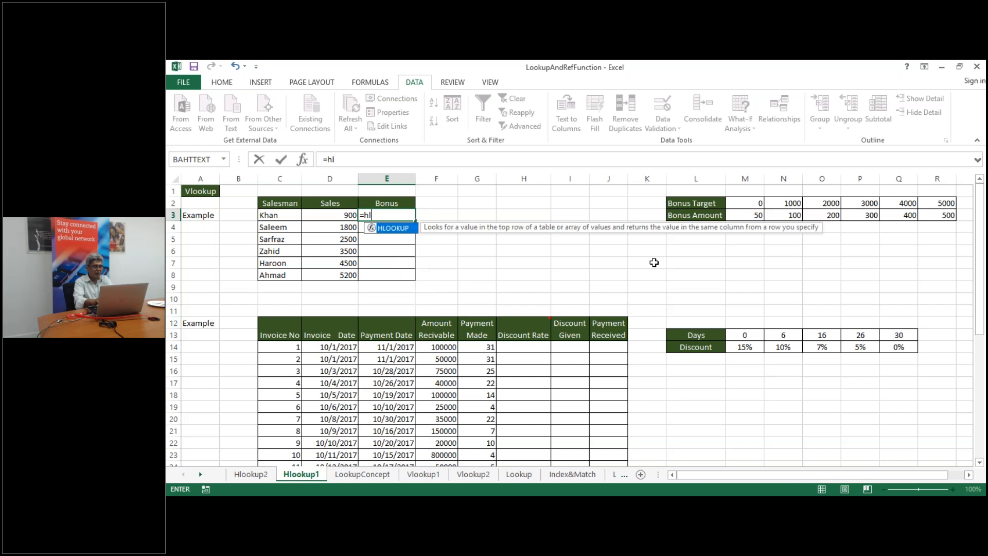
double_click(392, 229)
click(335, 216)
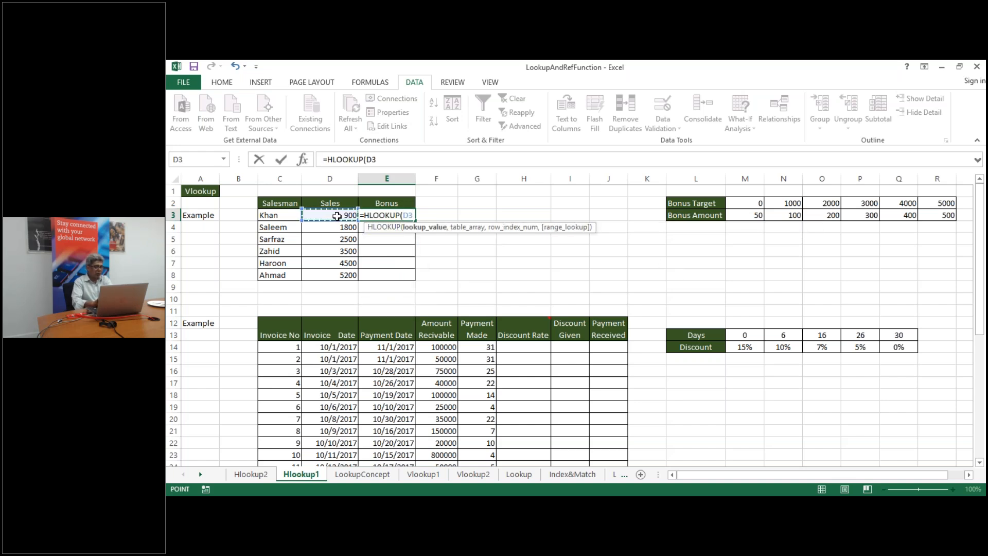
text(,)
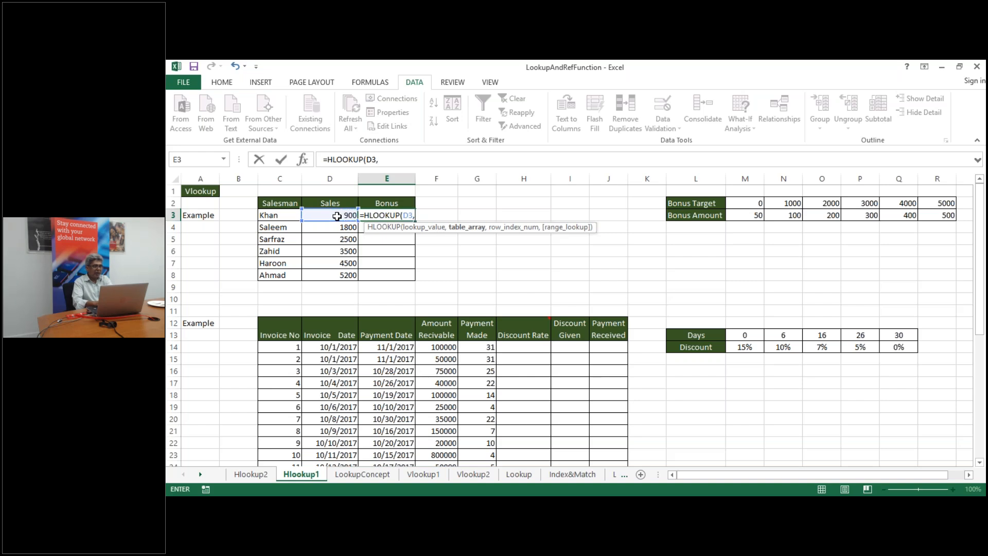
click(751, 202)
drag(749, 200, 947, 216)
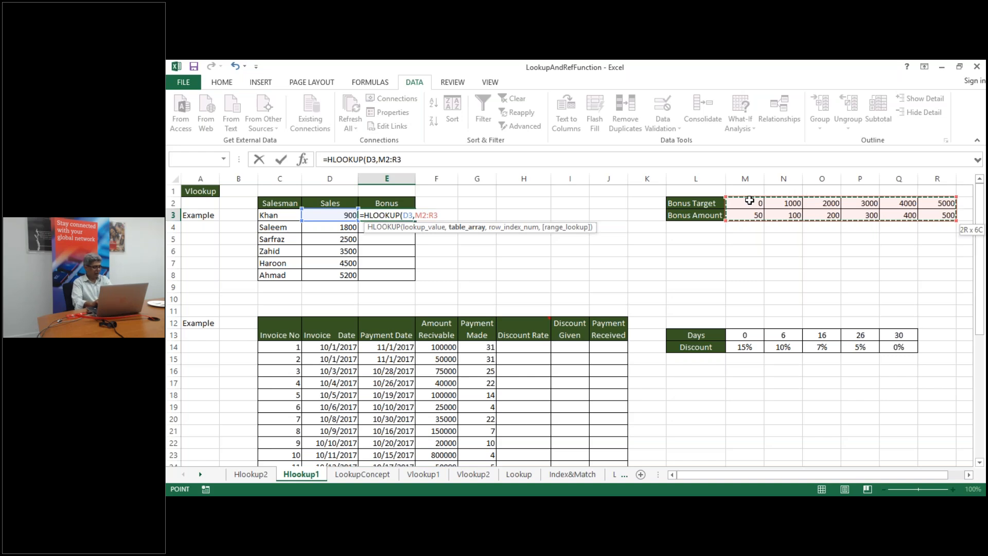
text(,)
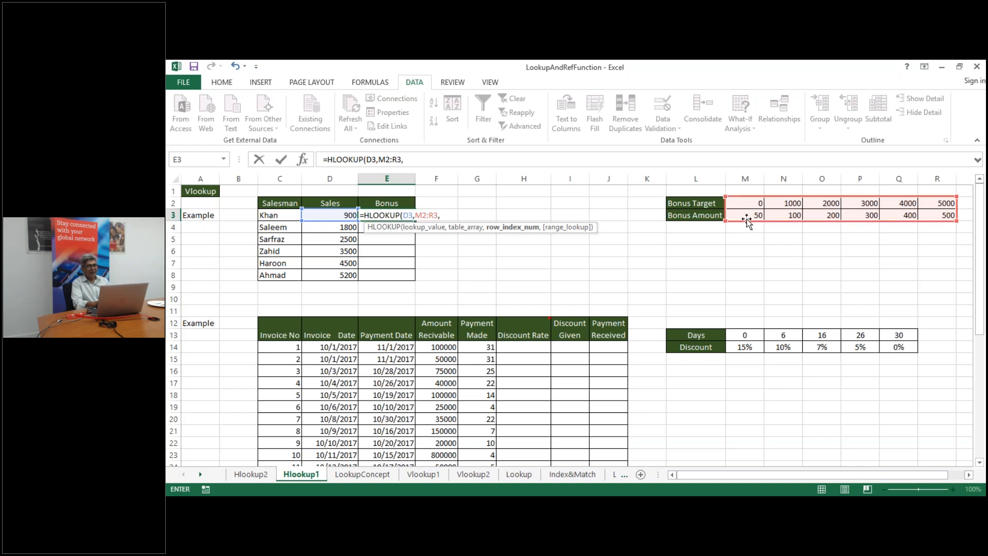
text(2)
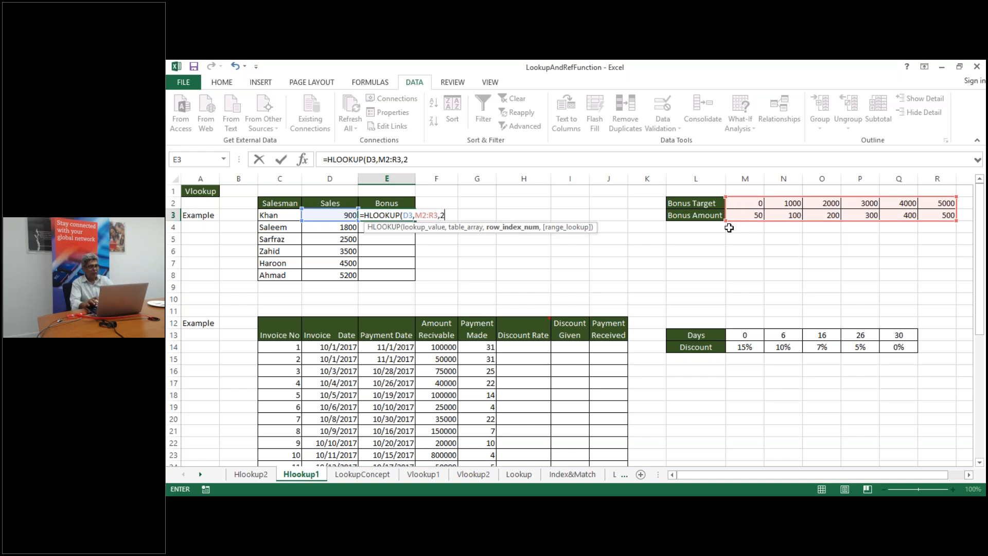
text())
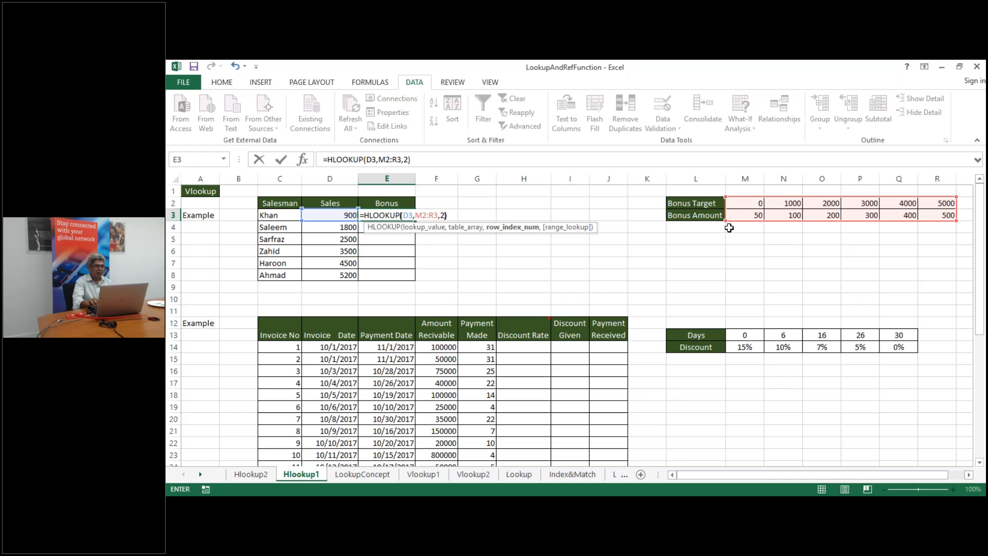
key(Return)
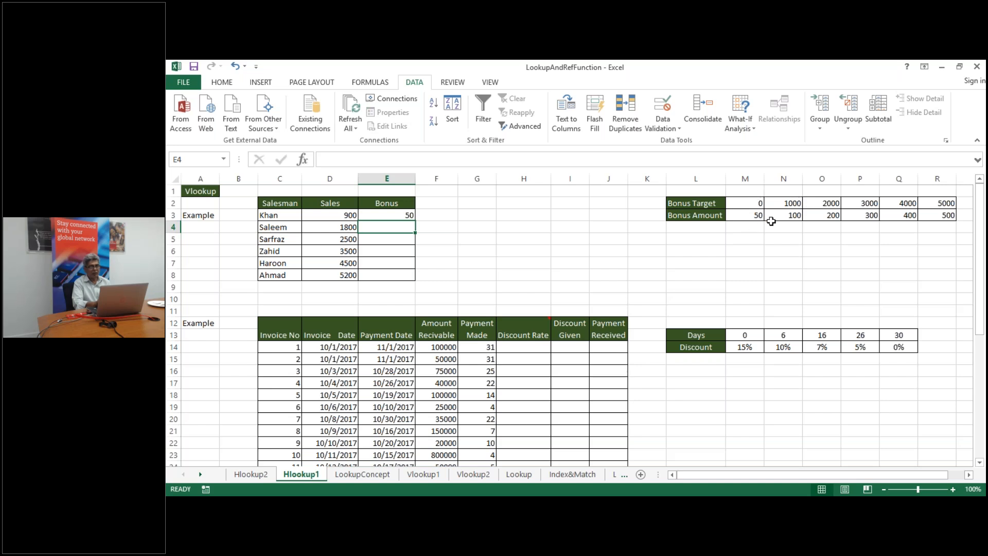
click(397, 217)
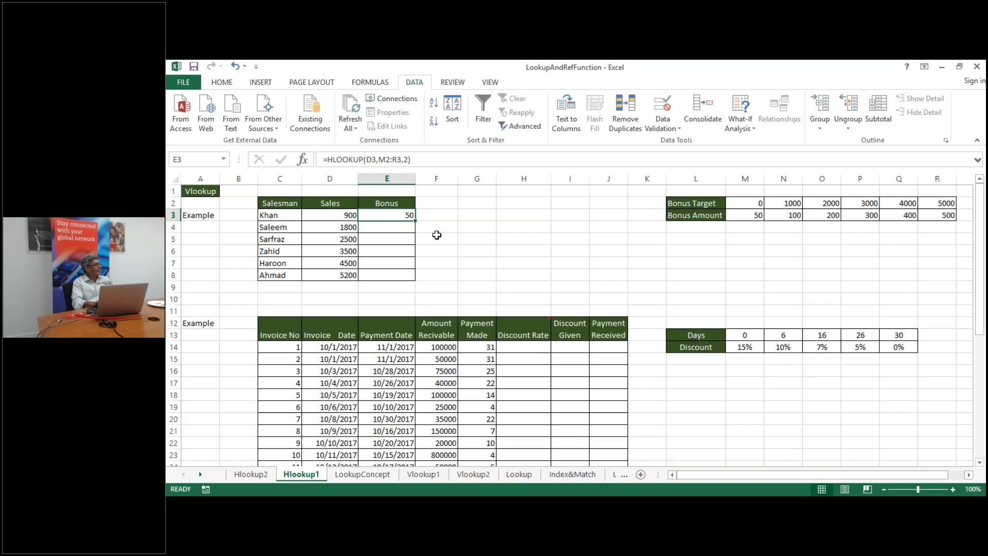
click(459, 240)
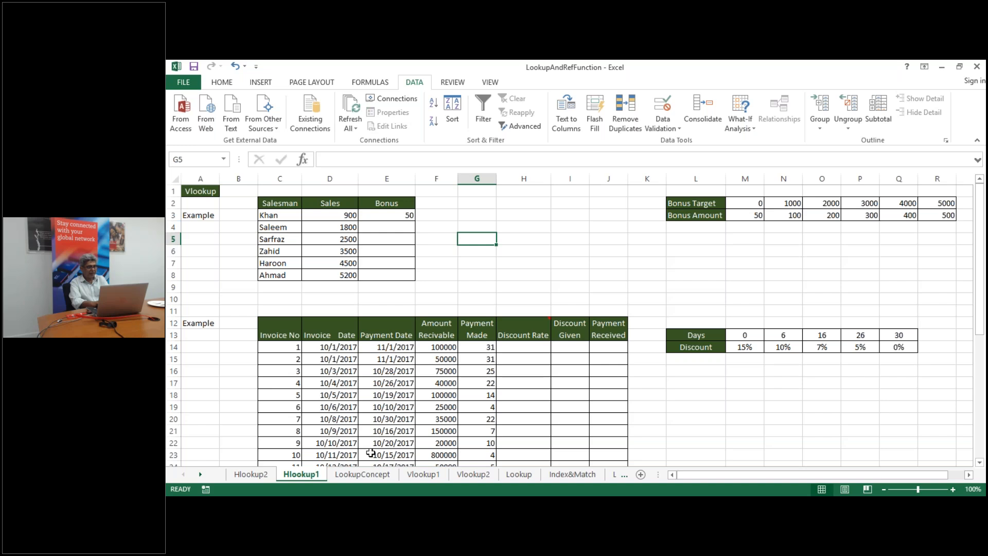
Switch to the LookupConcept sheet and move right along row 10 toward column AA
click(366, 476)
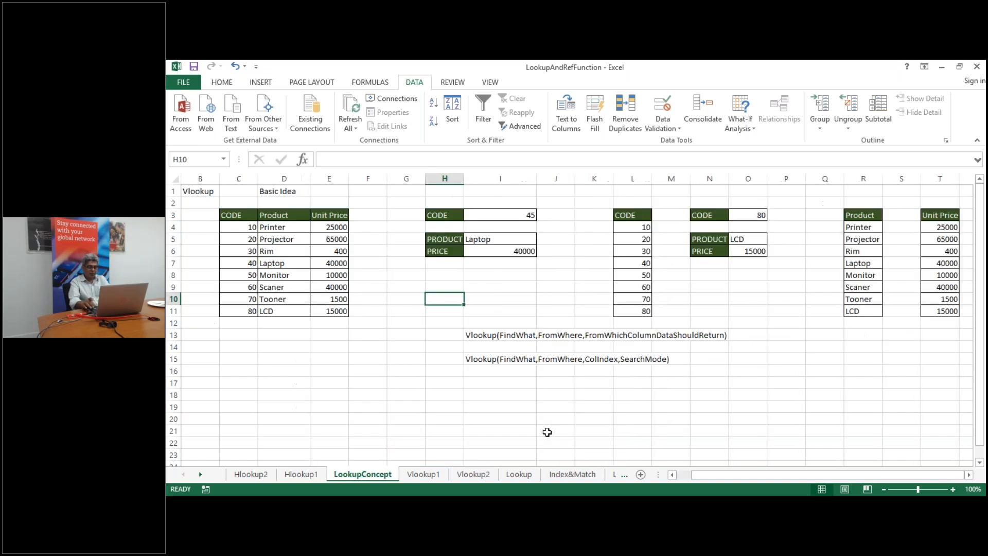
key(Right)
key(Right)
key(Right)
key(Right)
key(Right)
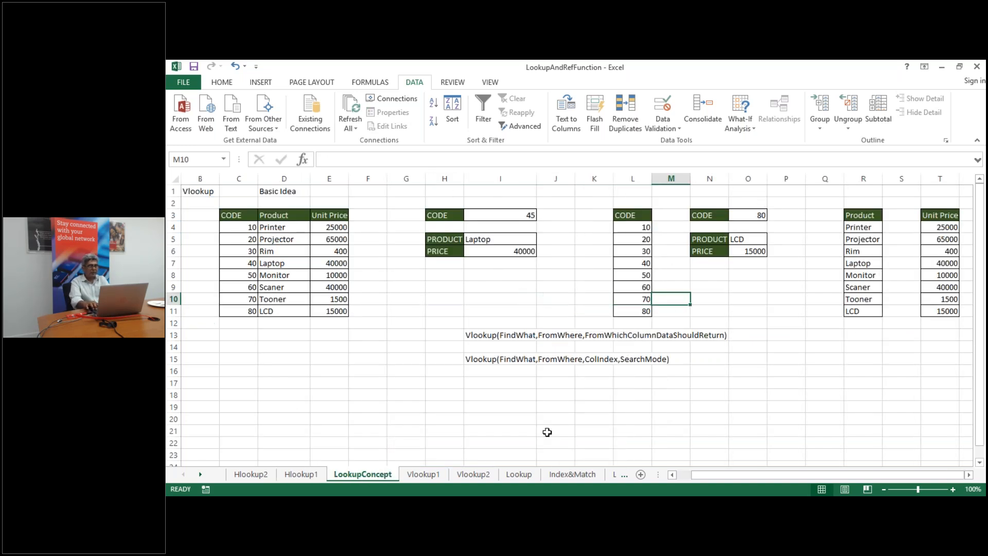
key(Left)
key(Right)
key(Right)
key(Right)
key(Right)
key(Right)
key(Right)
key(Right)
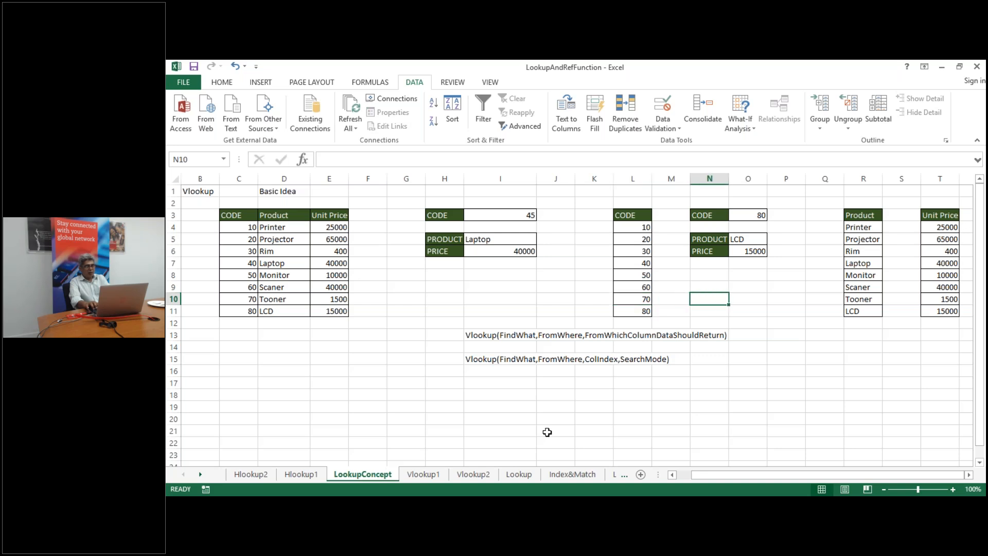
key(Right)
key(Right)
key(Right)
key(Right)
key(Right)
key(Right)
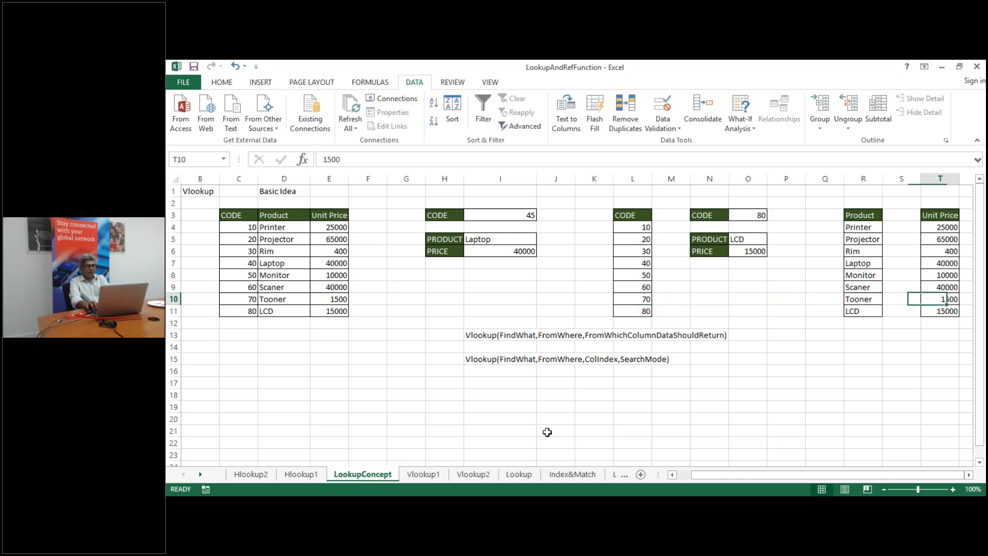
key(Right)
key(Right)
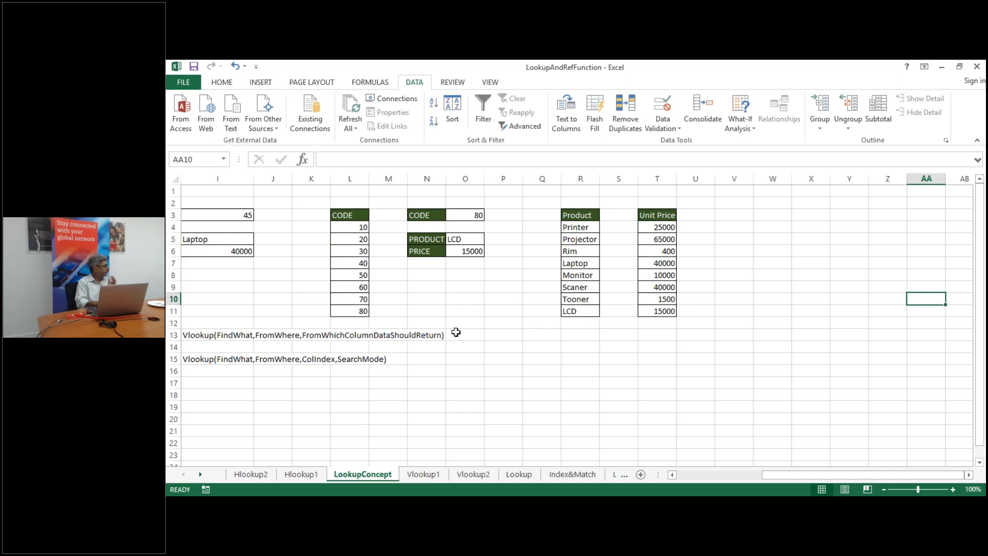
Clear the LOOKUP results in O5:O6, the product LCD and price 15000 for code 80
click(343, 215)
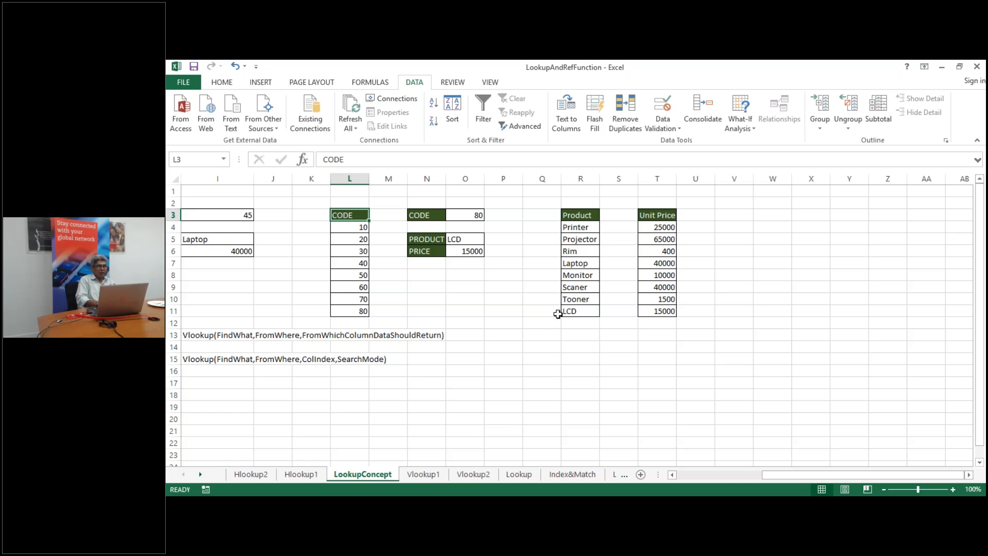
click(467, 237)
key(shift+Down)
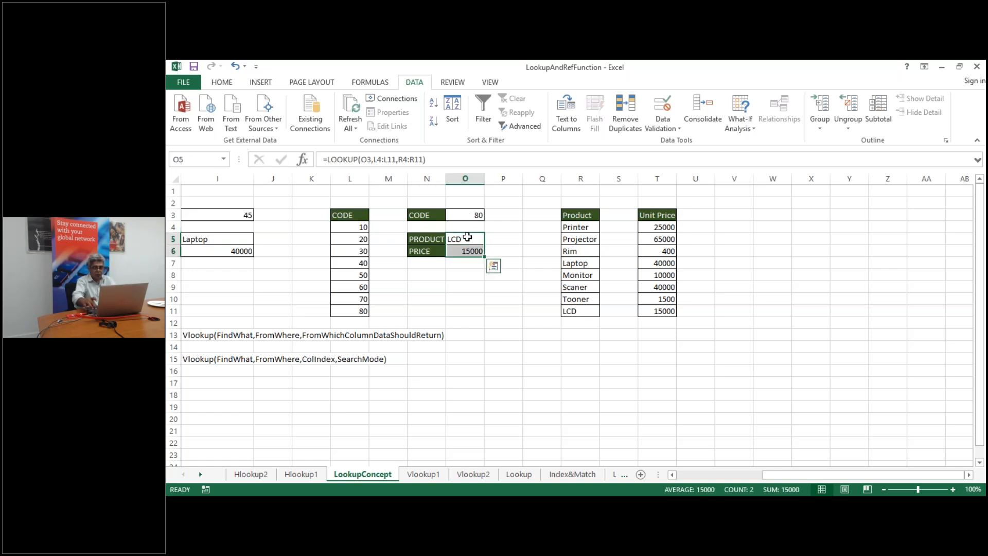
key(Delete)
click(467, 237)
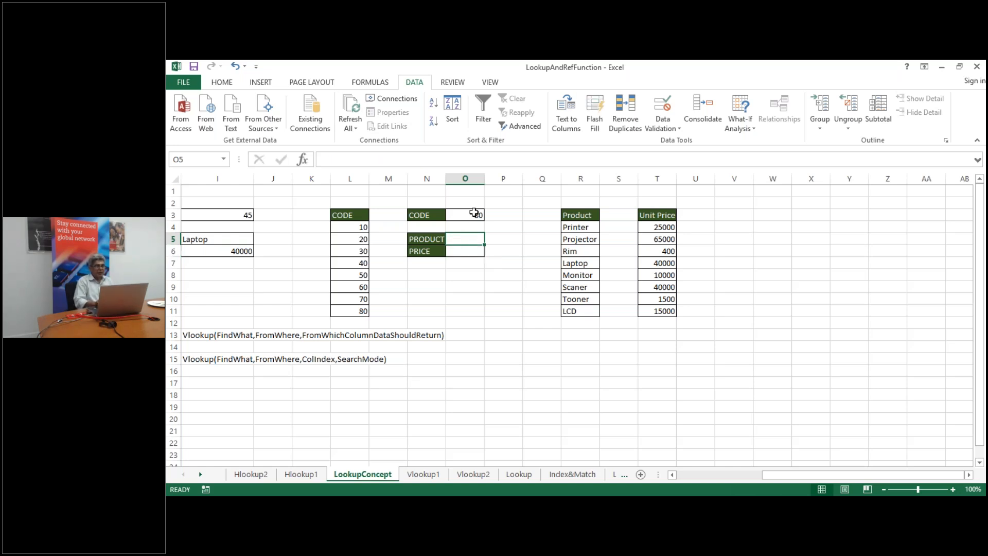
Type the note Lookup(FindWhat,FromWhereRange,RetrivalRange) in R15, fixing typos and the trailing quote
click(583, 359)
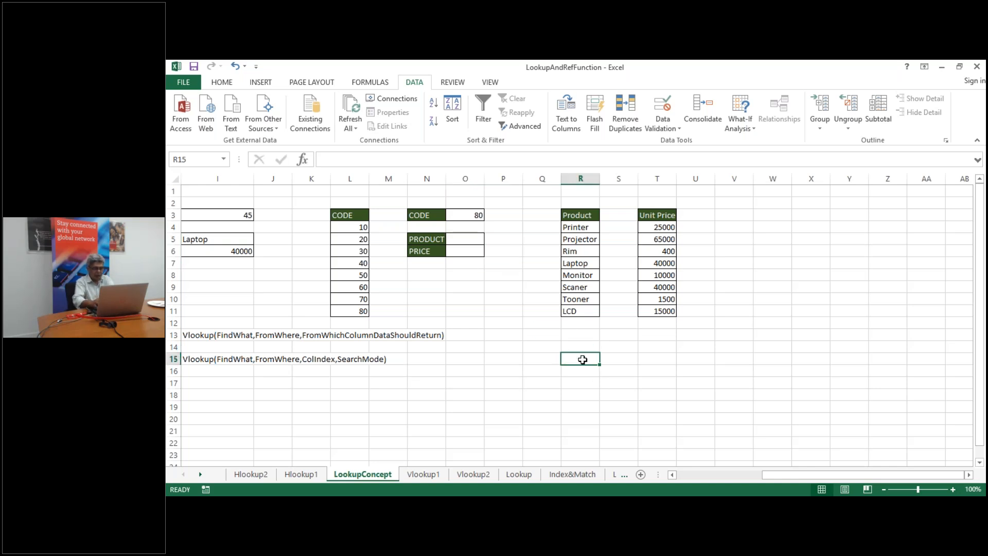
text(Lookuo)
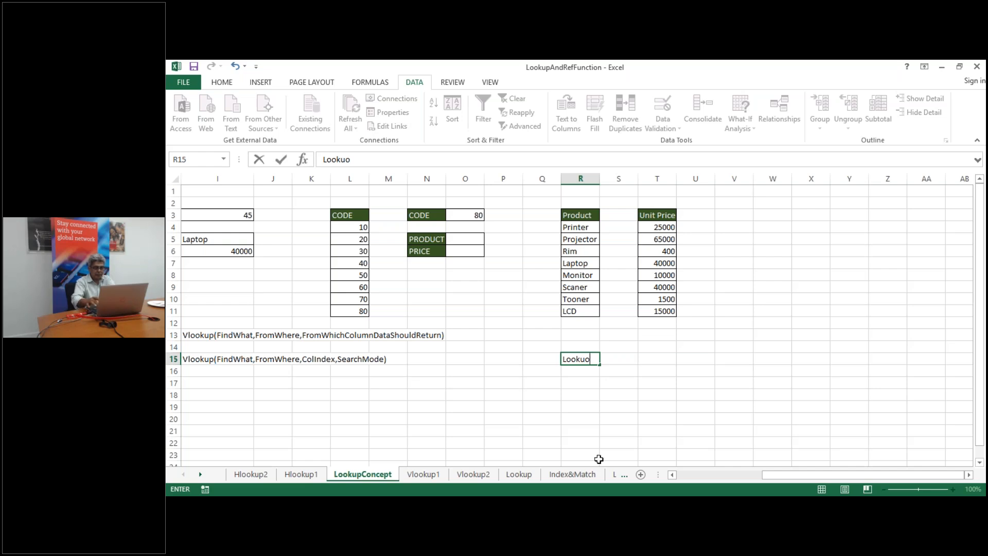
key(BackSpace)
text(p()
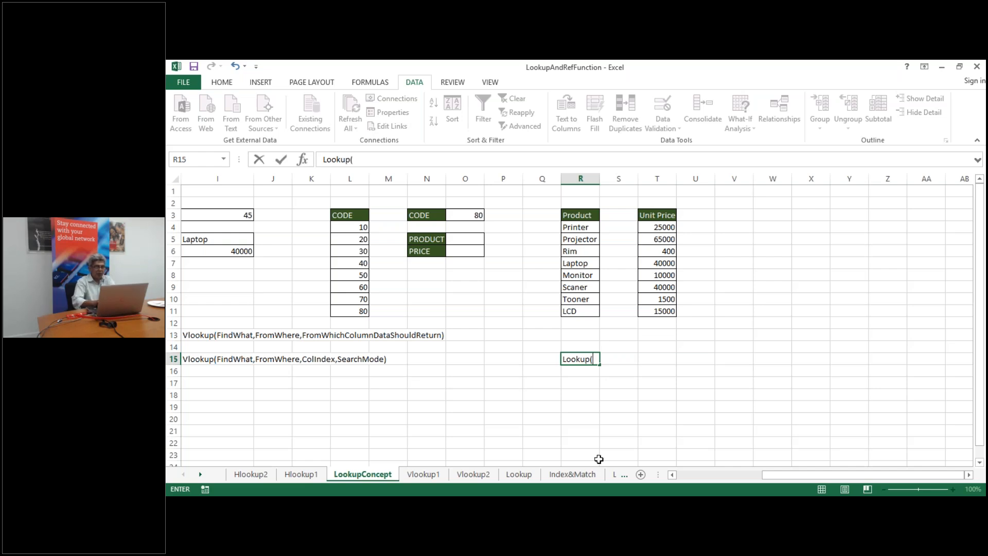
text(Find)
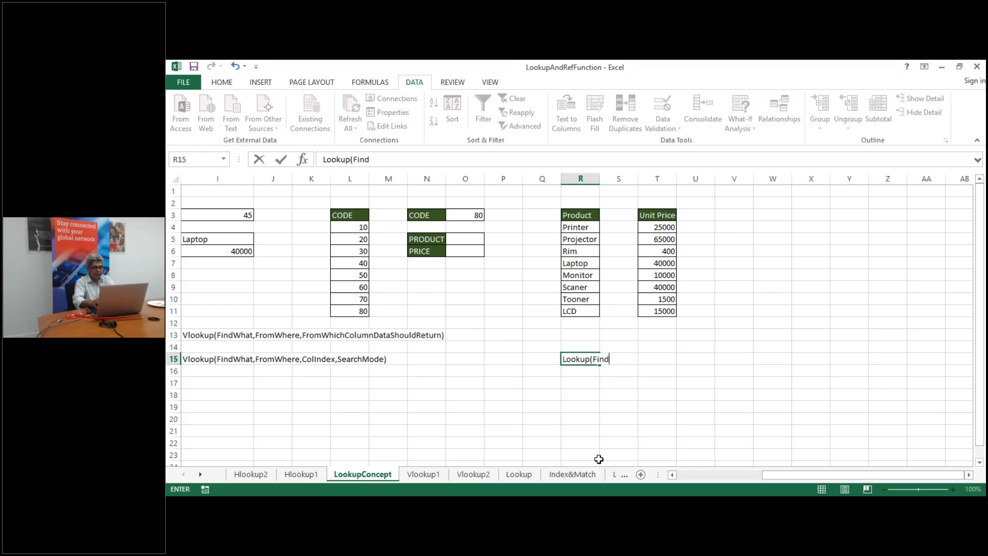
text(What,)
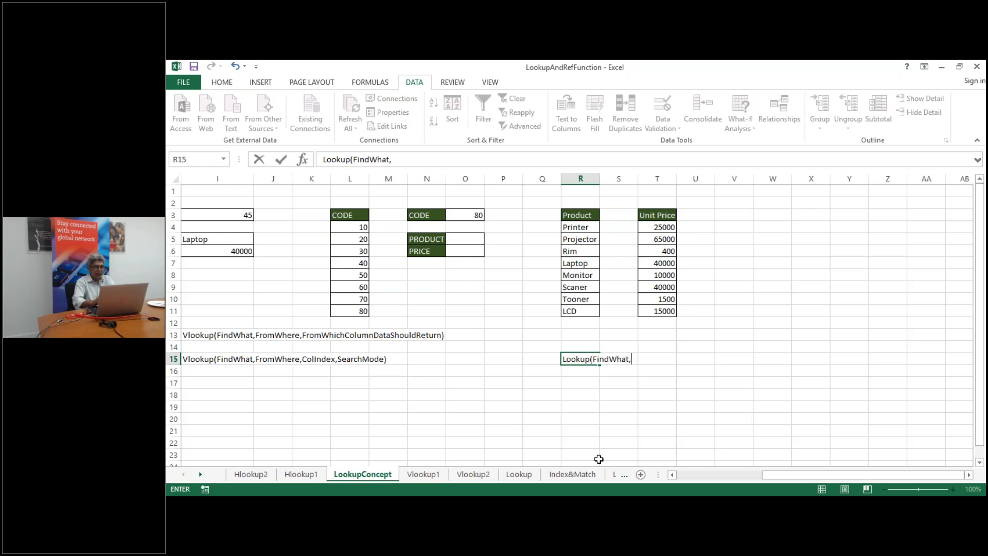
text(Range)
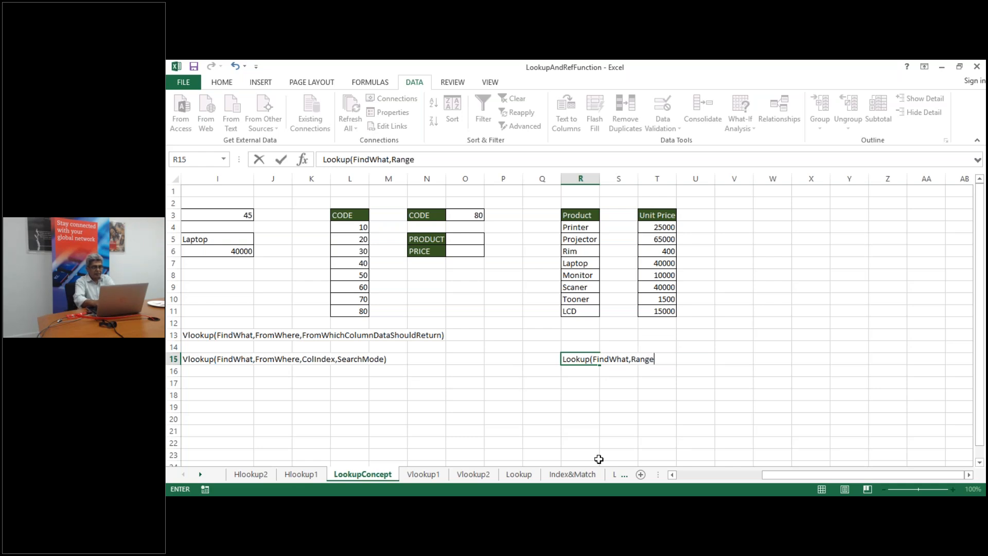
key(BackSpace)
key(BackSpace)
key(BackSpace)
key(BackSpace)
key(BackSpace)
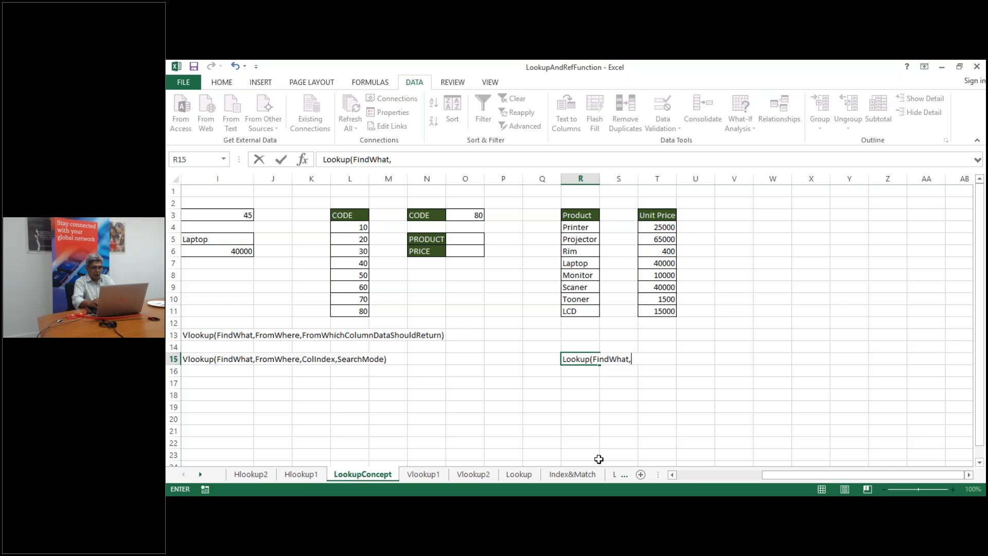
text(FromWhere)
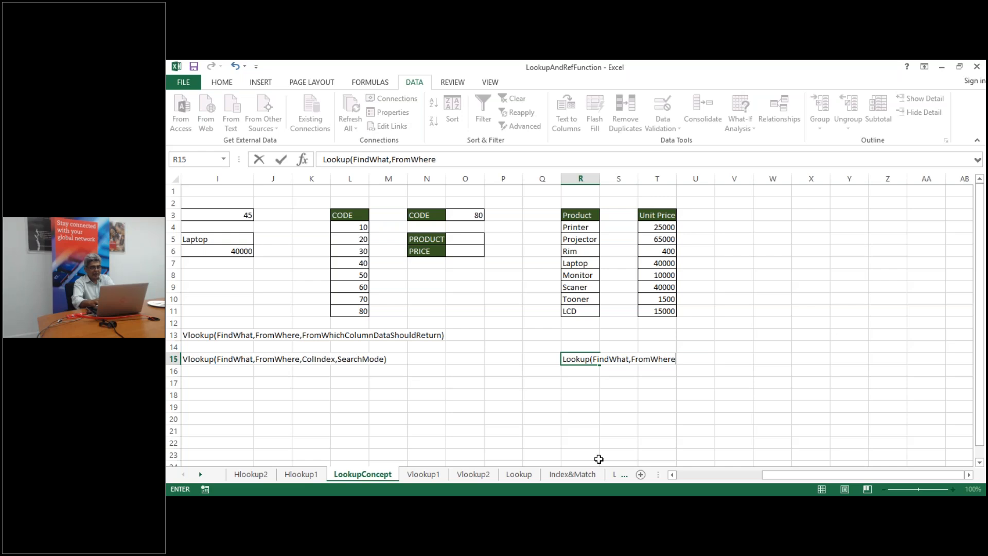
text(Range,)
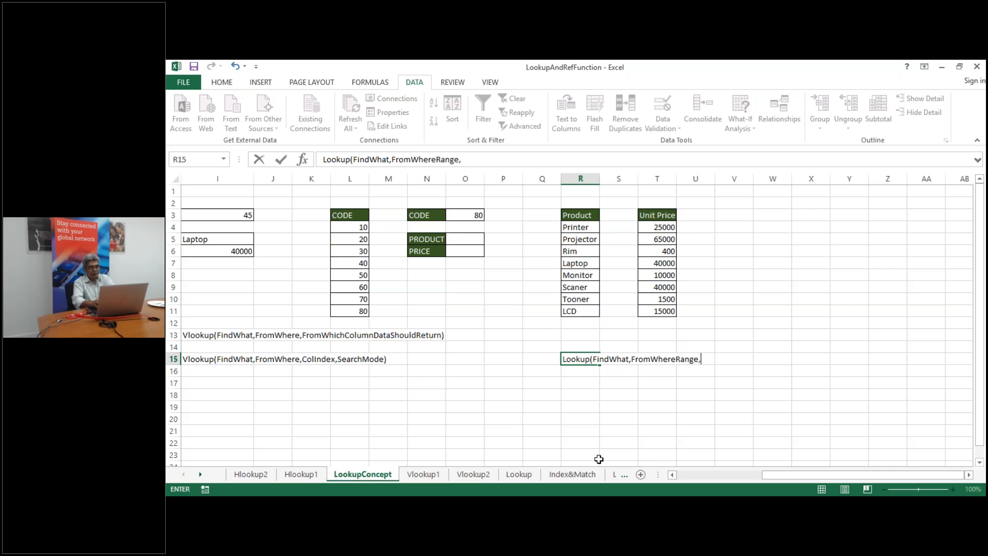
text(RetrivalR)
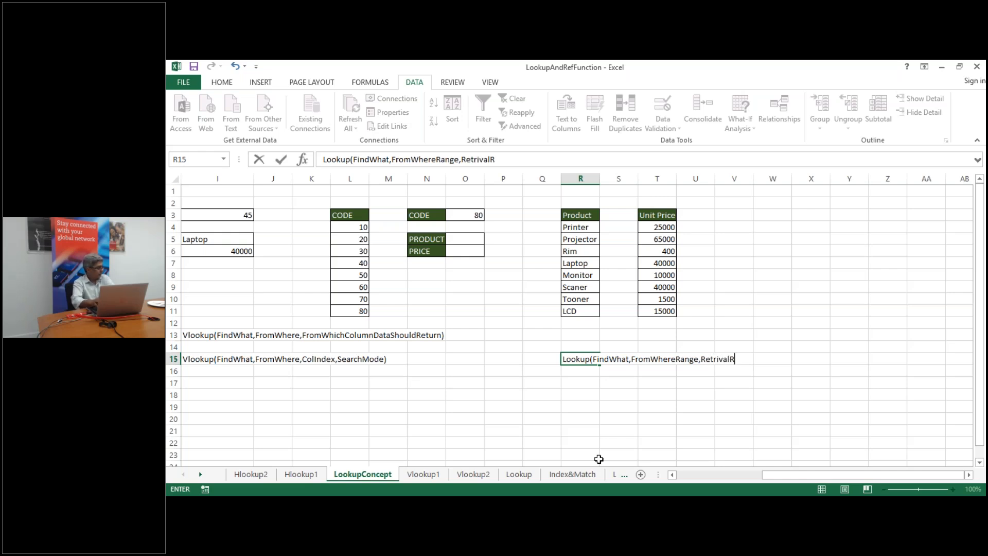
text(an)
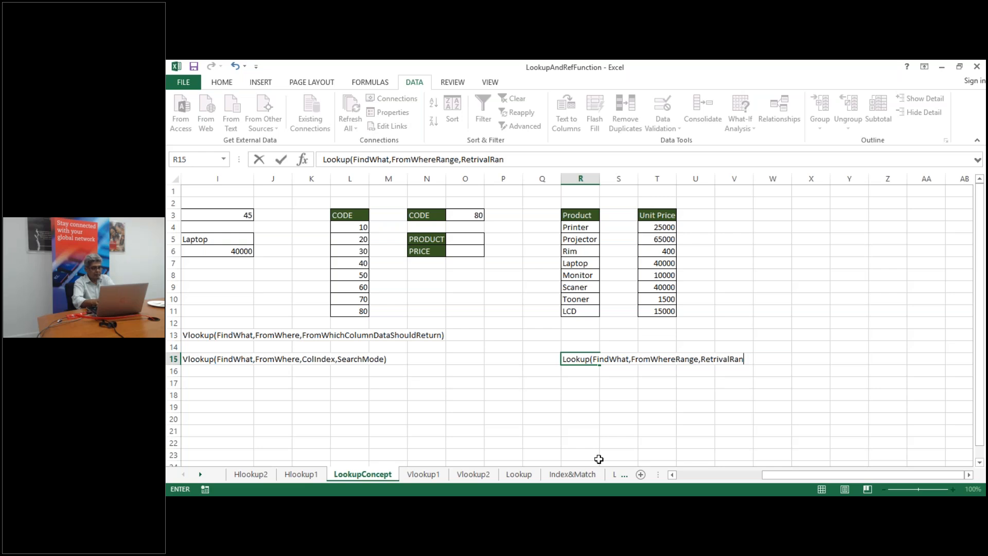
text(ge")
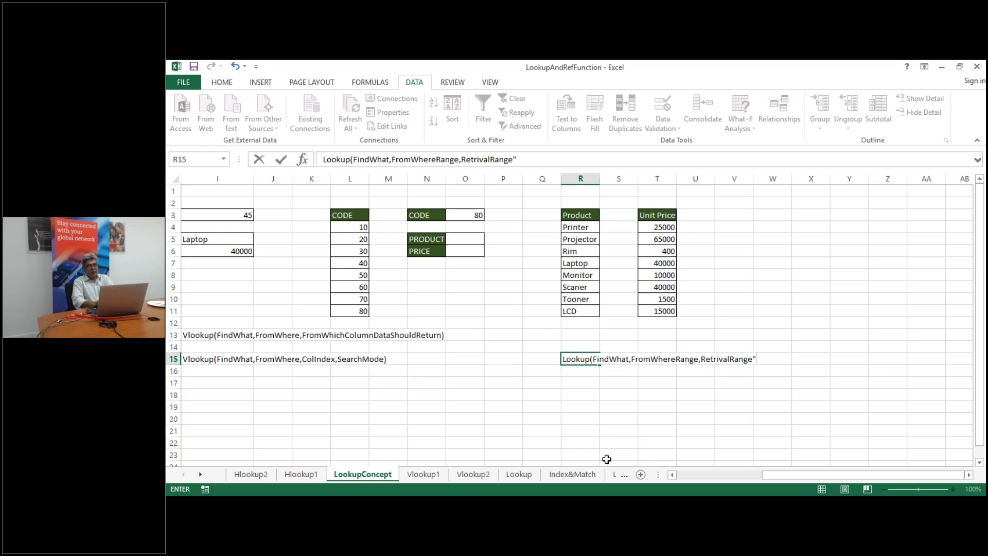
key(BackSpace)
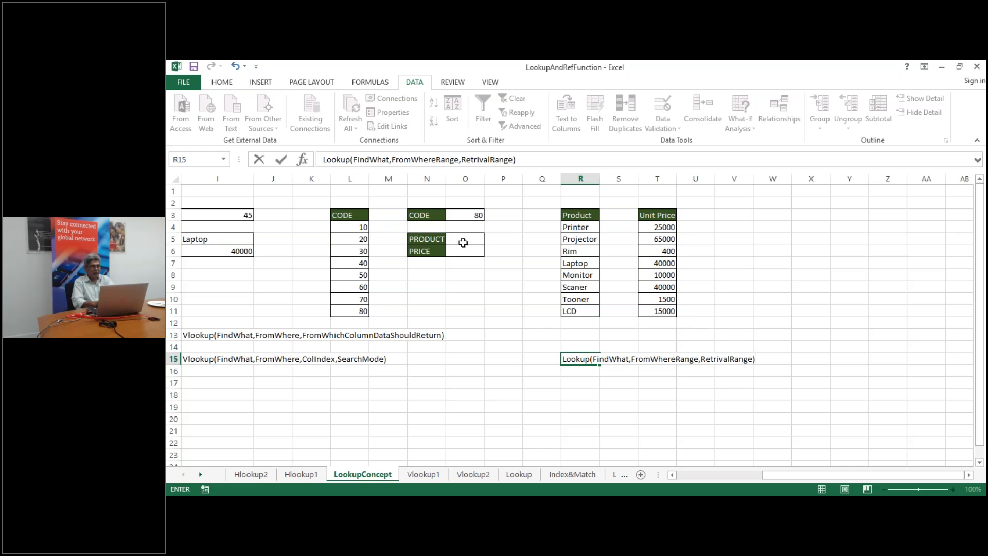
Enter =LOOKUP(O3,L4:L11,R4:R11) in O5 so it returns LCD for code 80
click(463, 239)
text(=vl)
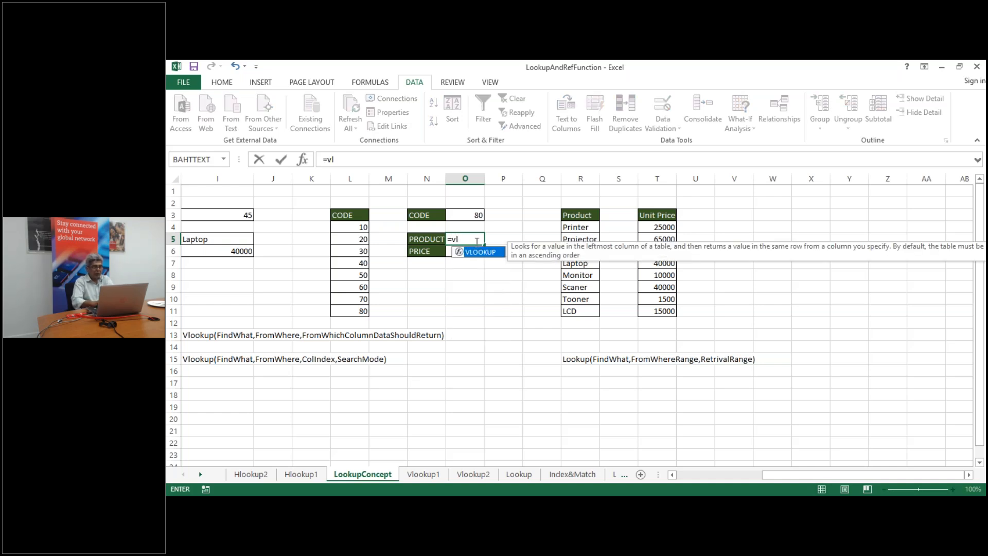
key(BackSpace)
key(BackSpace)
text(loo)
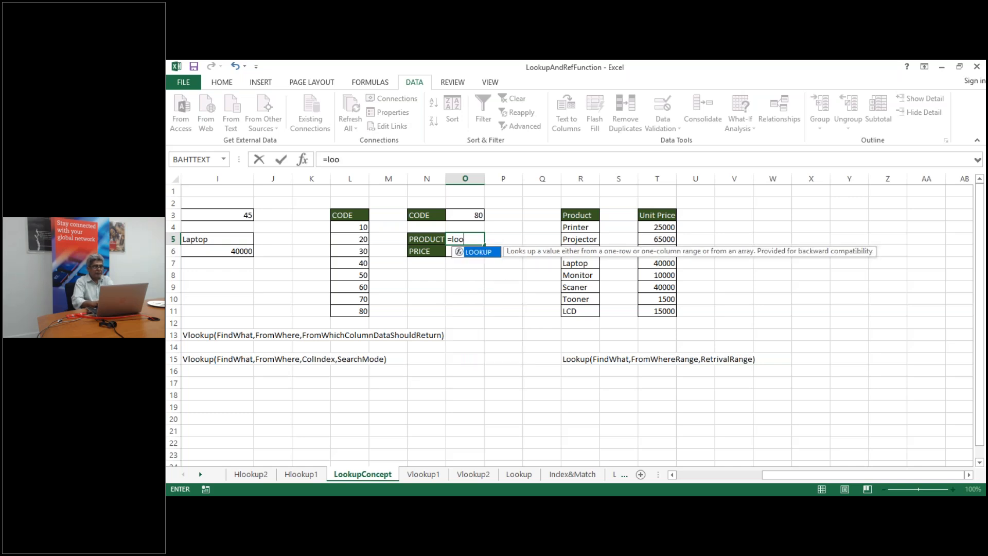
key(Tab)
click(477, 215)
text(,)
click(342, 225)
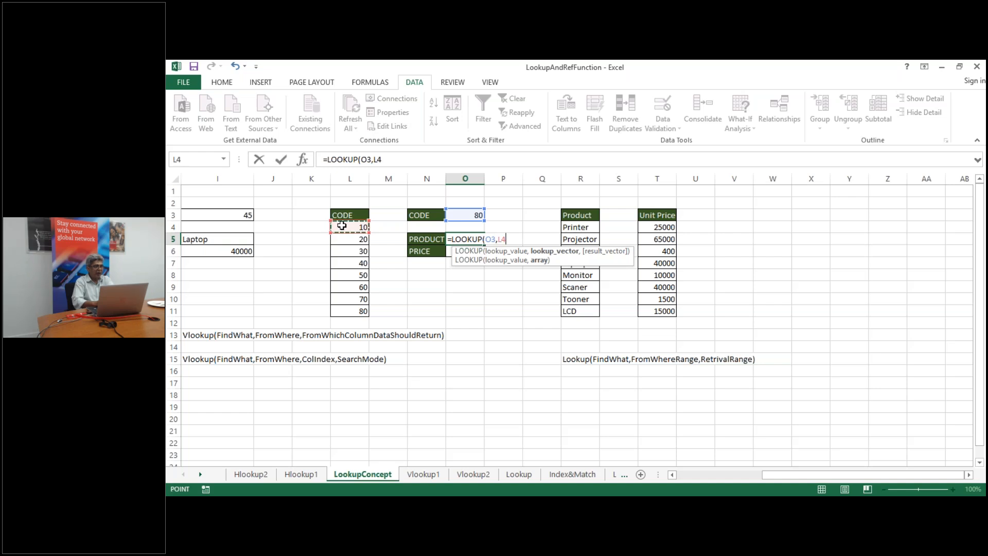
key(ctrl+shift+Down)
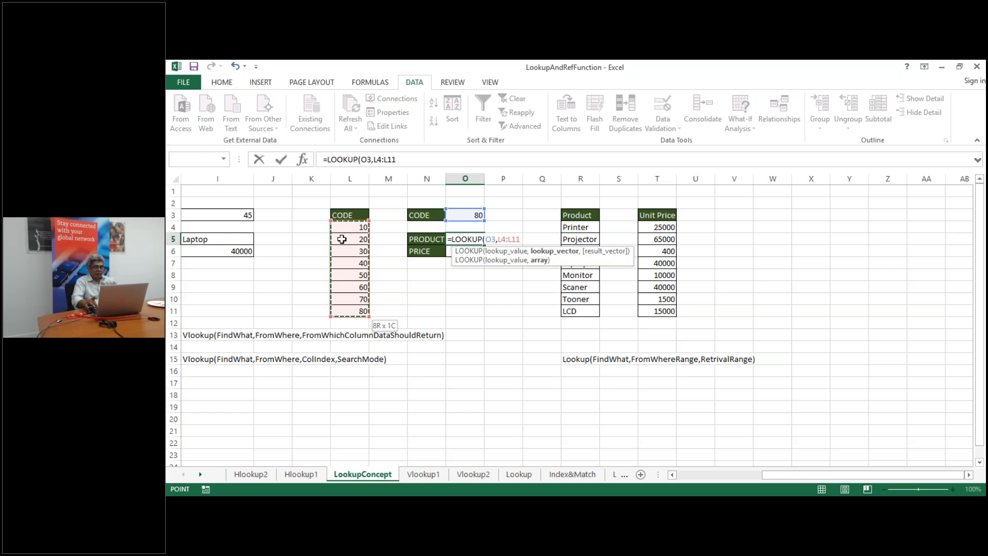
text(,)
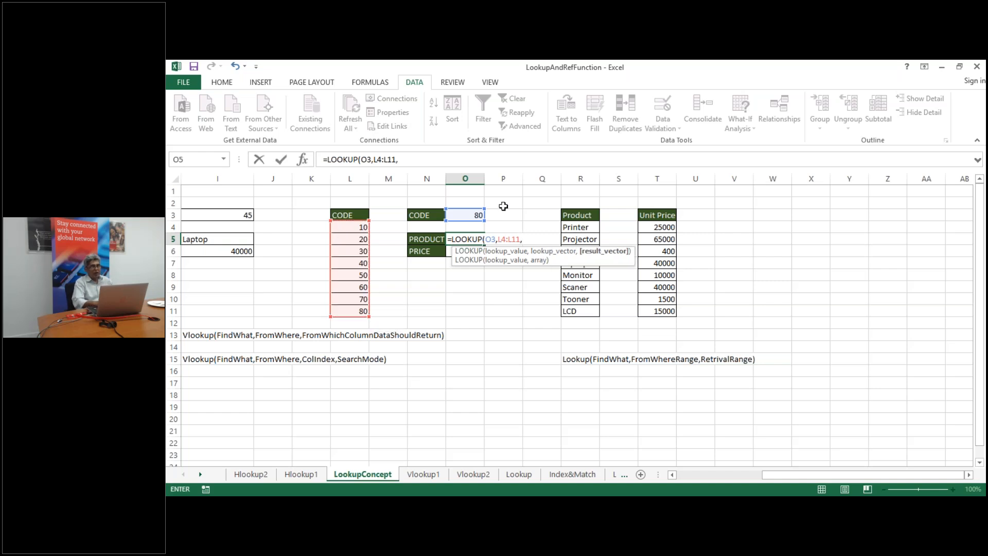
click(581, 228)
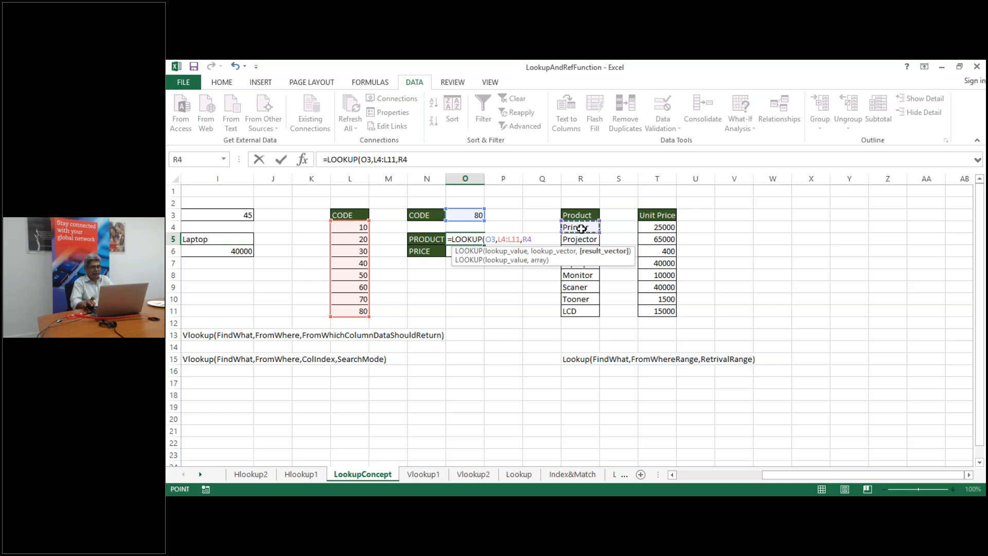
key(ctrl+shift+Down)
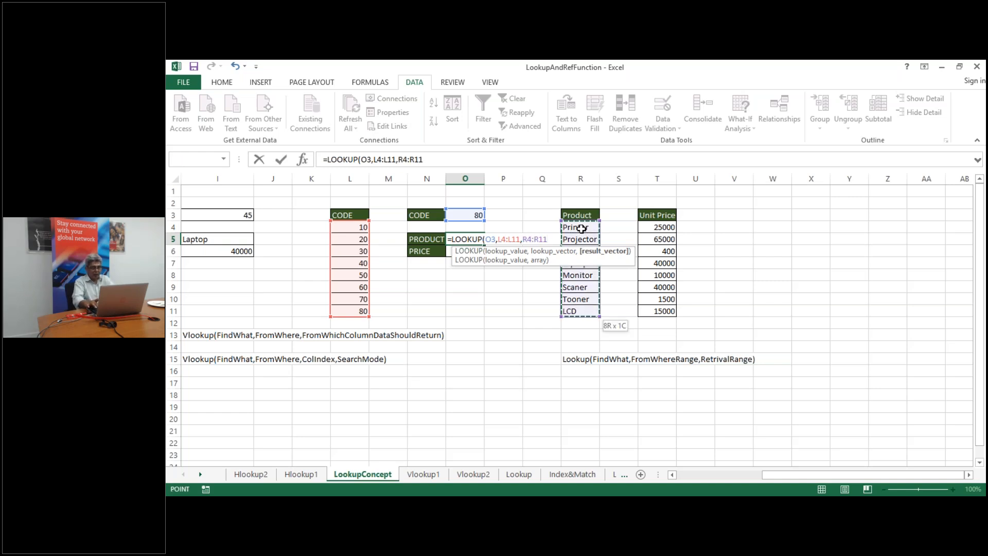
key(Return)
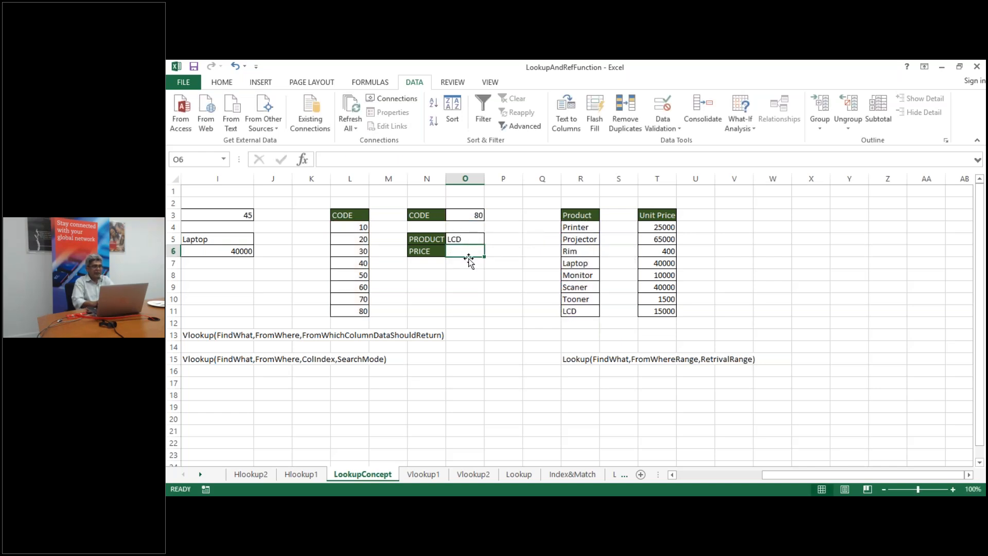
Enter =LOOKUP(O3,L4:L11,T4:T11) in O6 so it returns the price 15000 for code 80
text(=)
click(466, 216)
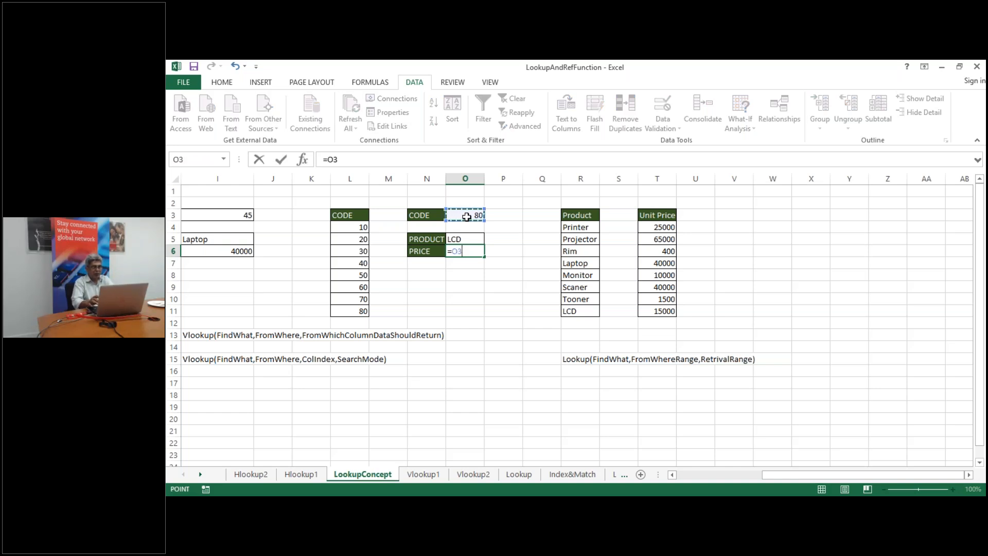
key(BackSpace)
key(BackSpace)
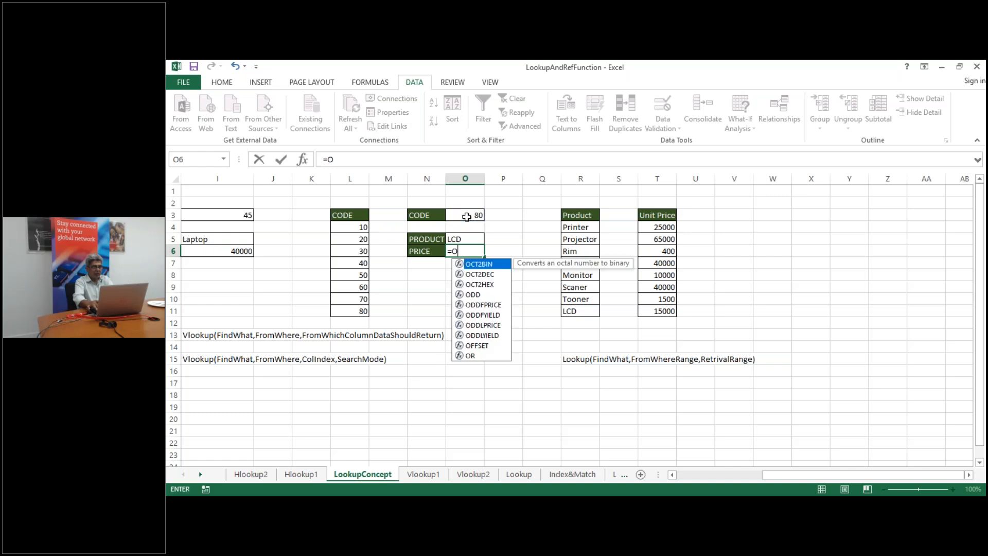
text(loo)
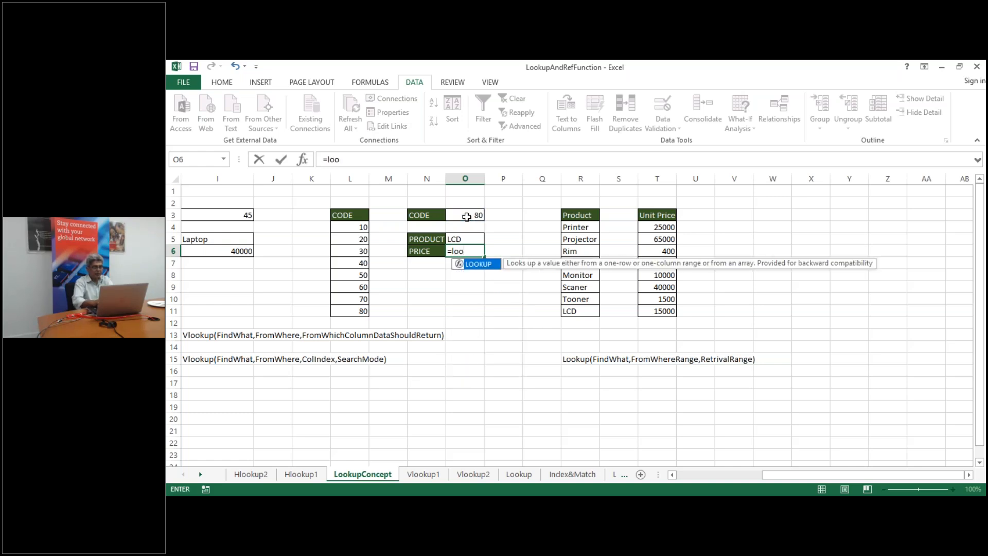
double_click(490, 265)
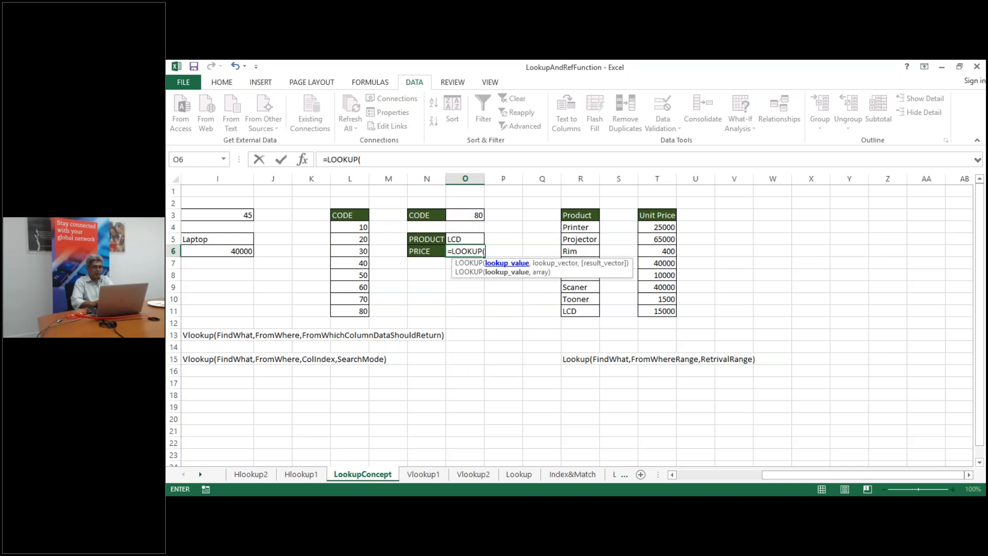
click(468, 216)
text(,)
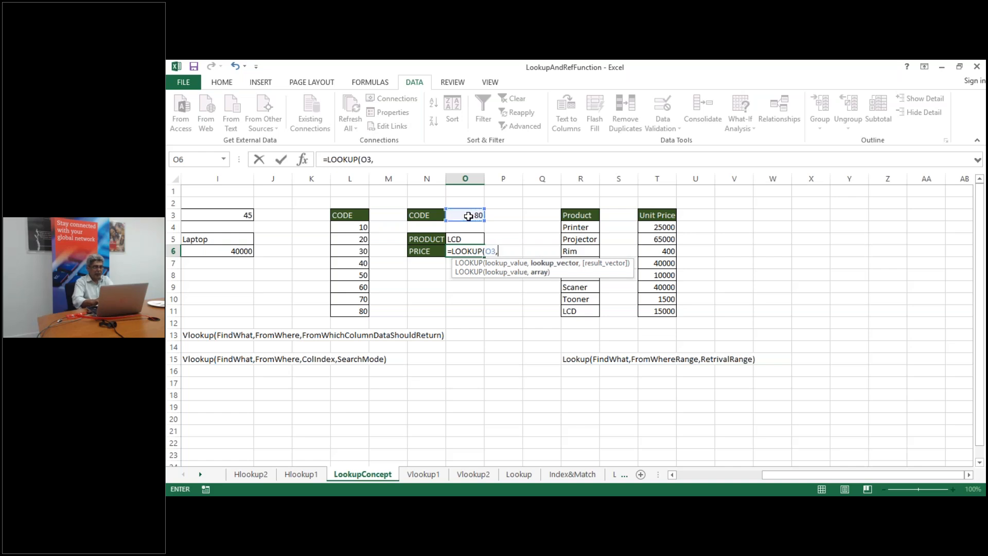
click(351, 227)
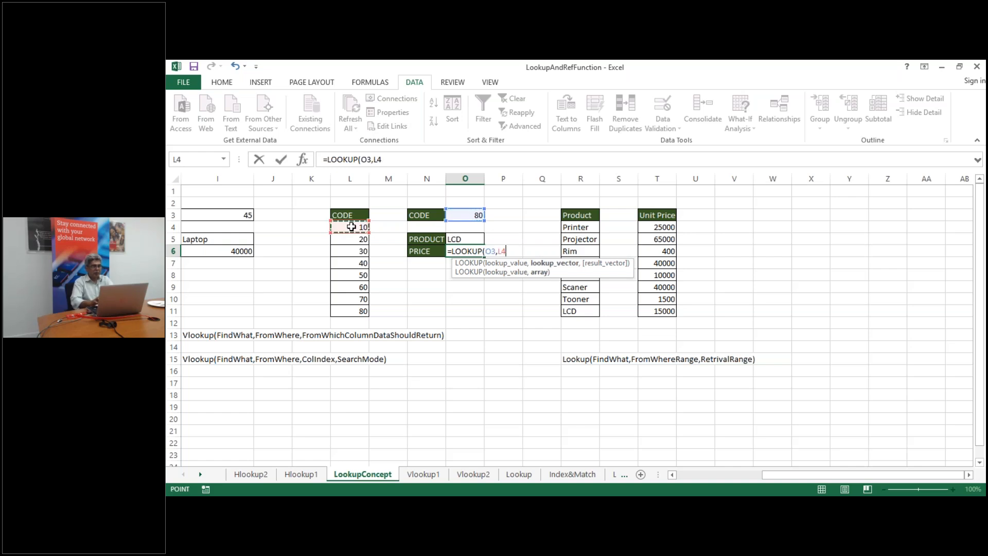
key(ctrl+shift+Down)
text(,)
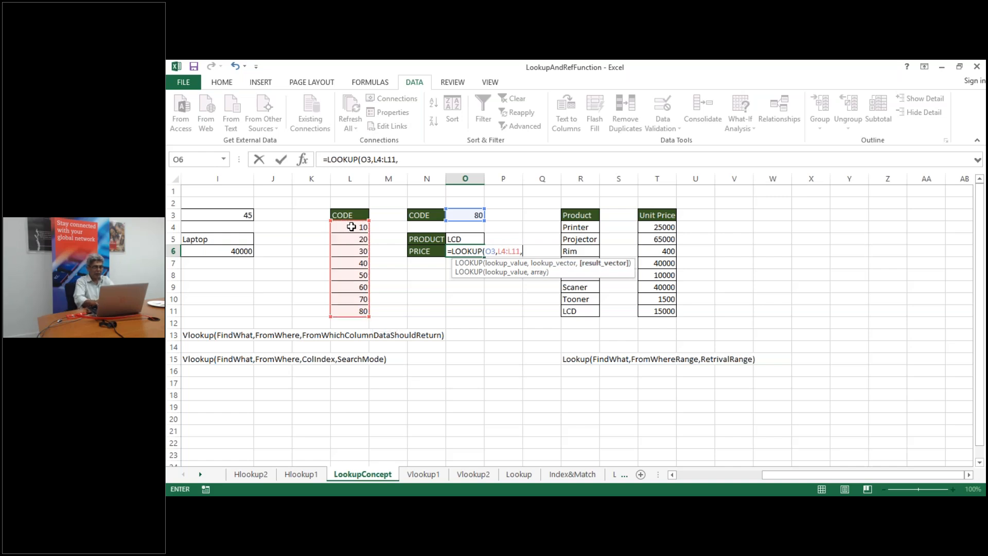
click(661, 226)
key(ctrl+shift+Down)
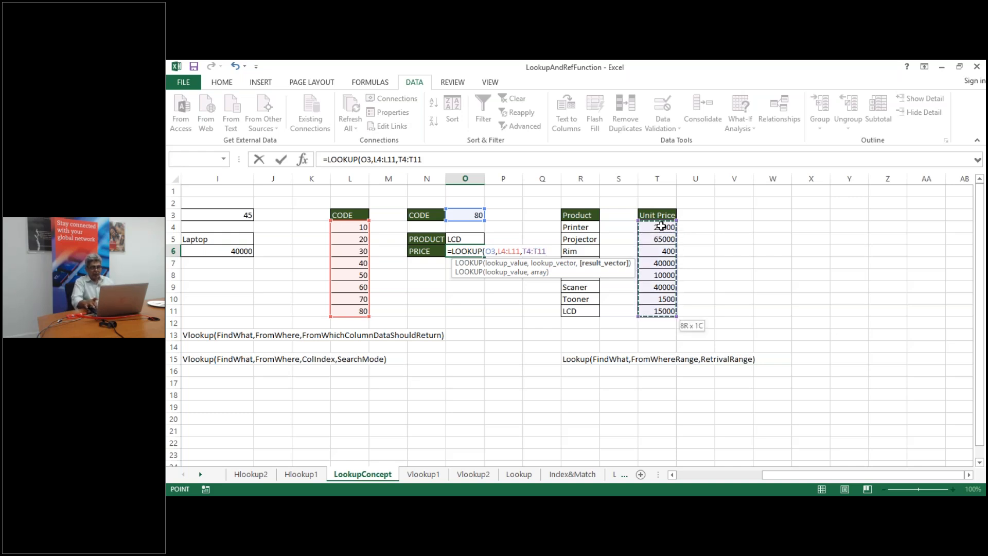
key(Return)
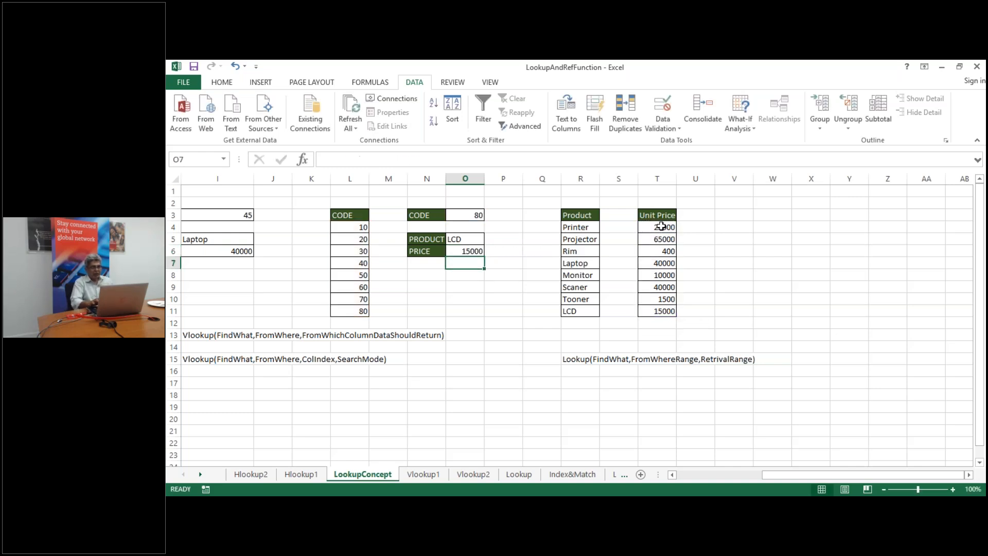
double_click(464, 238)
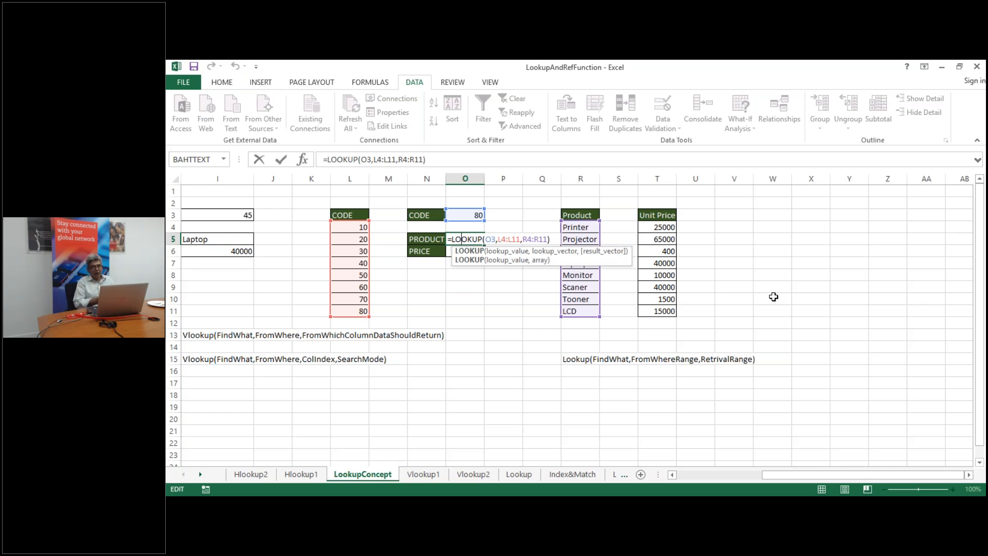
click(756, 296)
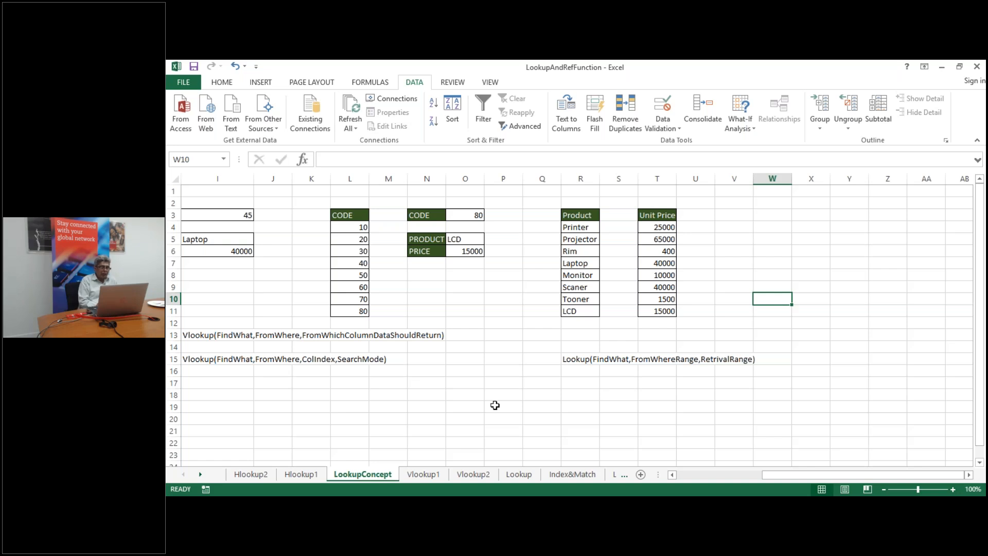
click(517, 474)
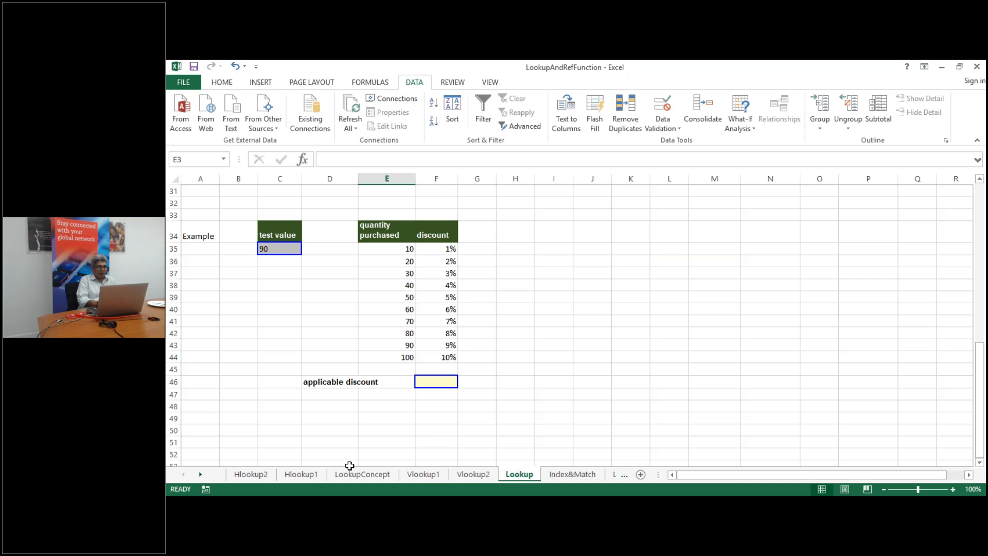
Return to the Lookup sheet via Vlookup2 and scroll up to row 1
click(483, 476)
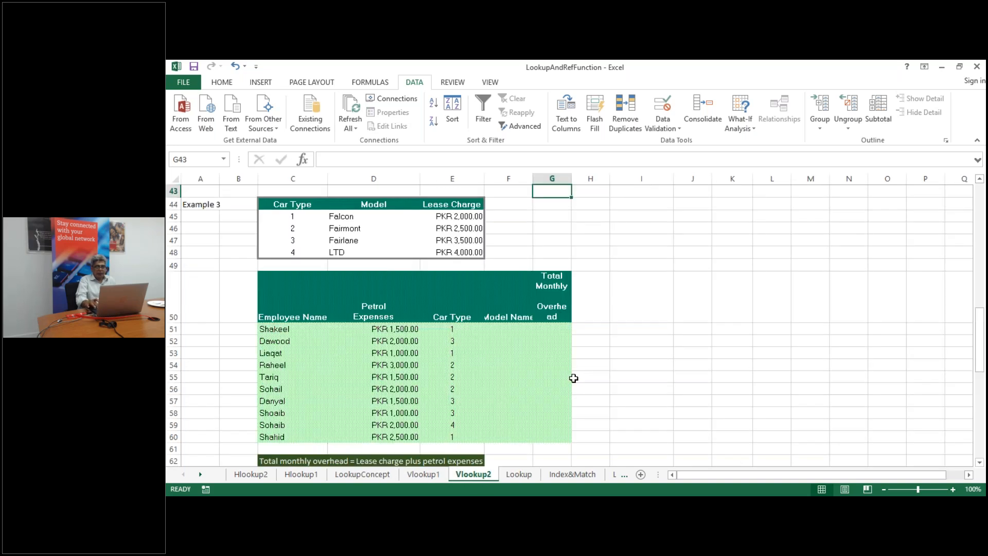
click(518, 476)
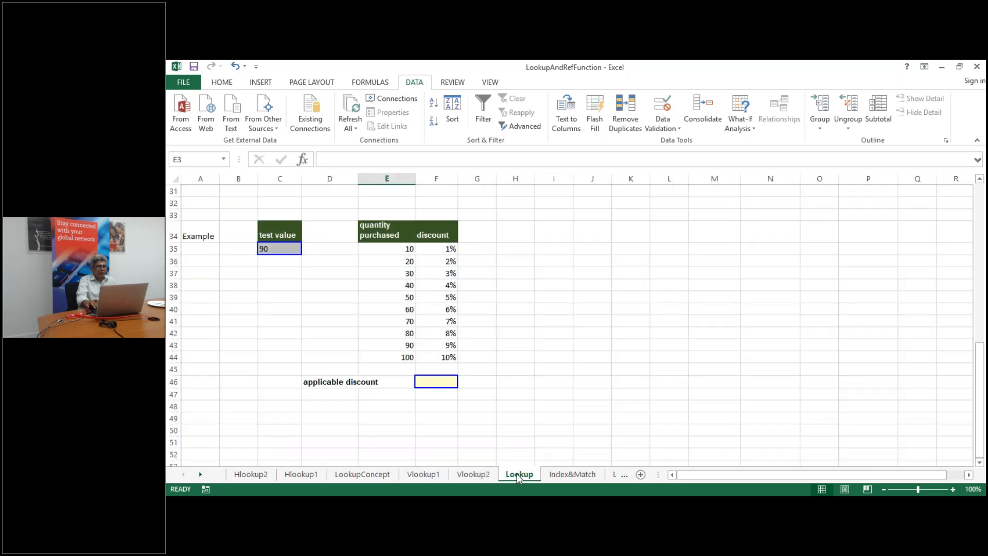
scroll(606, 373, up, 10)
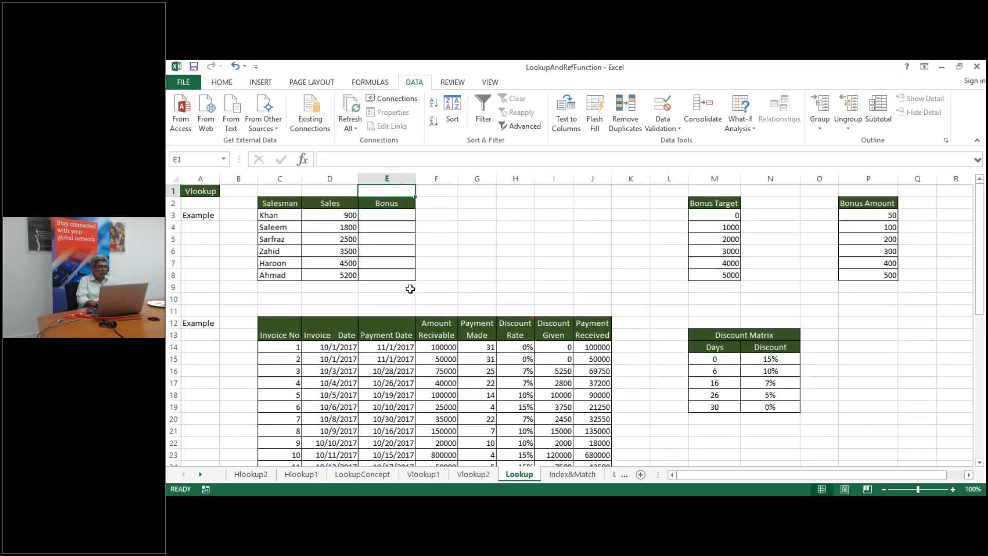
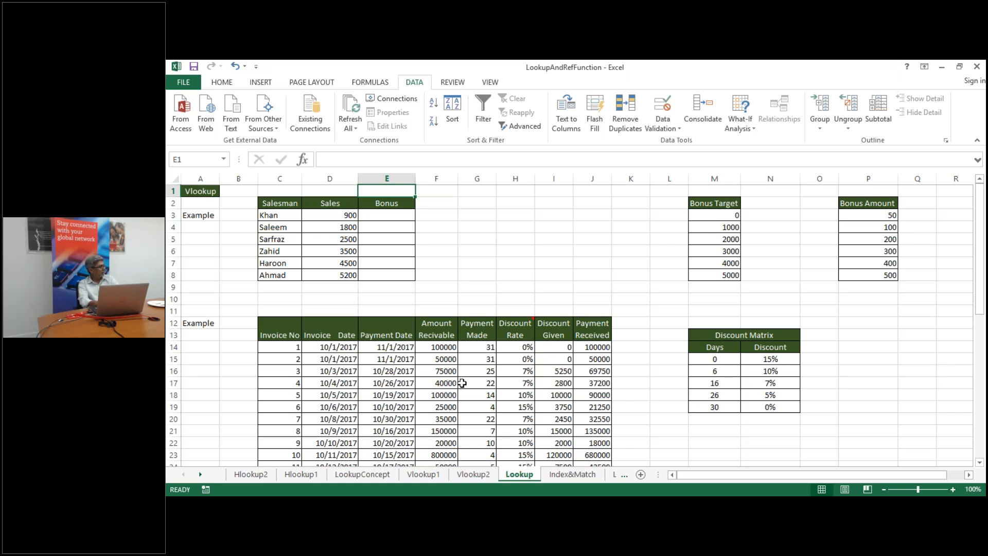
Switch to the Index&Match sheet and select the employee table B4:F11
click(580, 475)
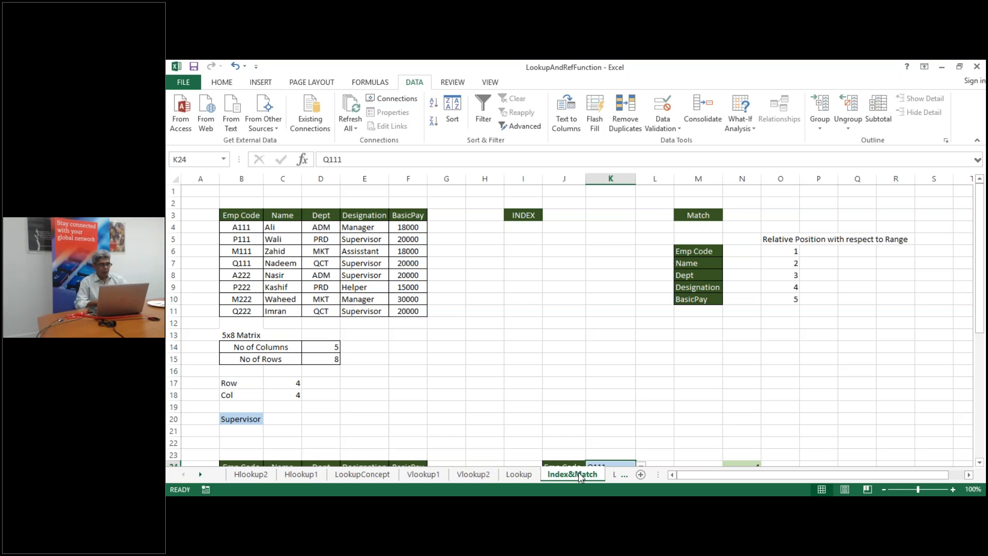
click(237, 228)
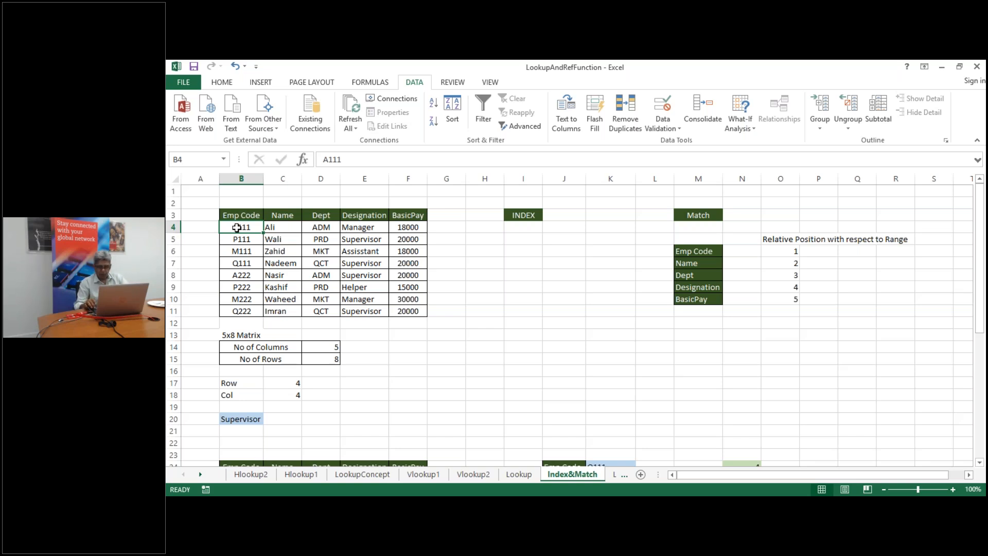
key(ctrl+shift+Right)
key(ctrl+shift+Down)
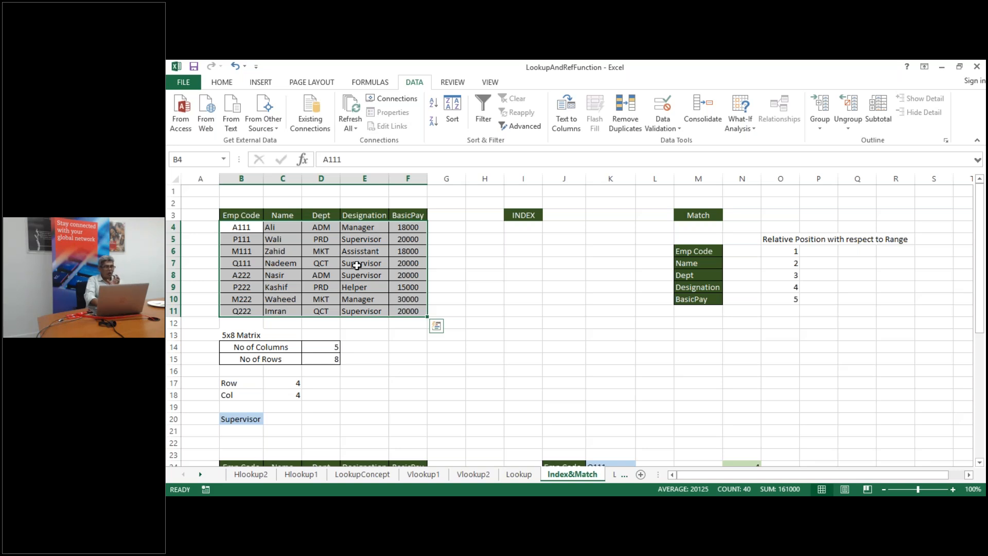
Enter =INDEX(B4:F11,4,4) in I9 to return Supervisor
click(518, 289)
click(518, 289)
text(=i)
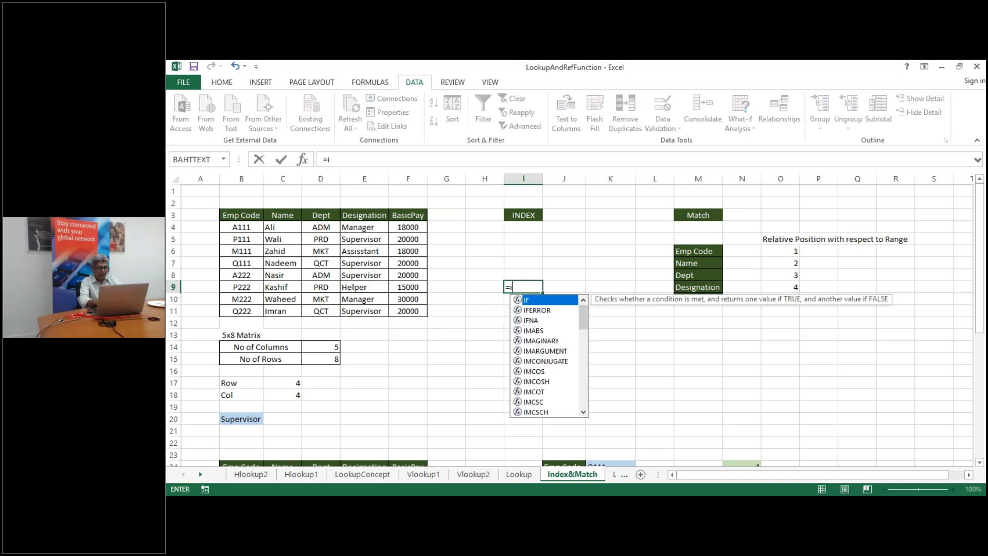
text(ndex()
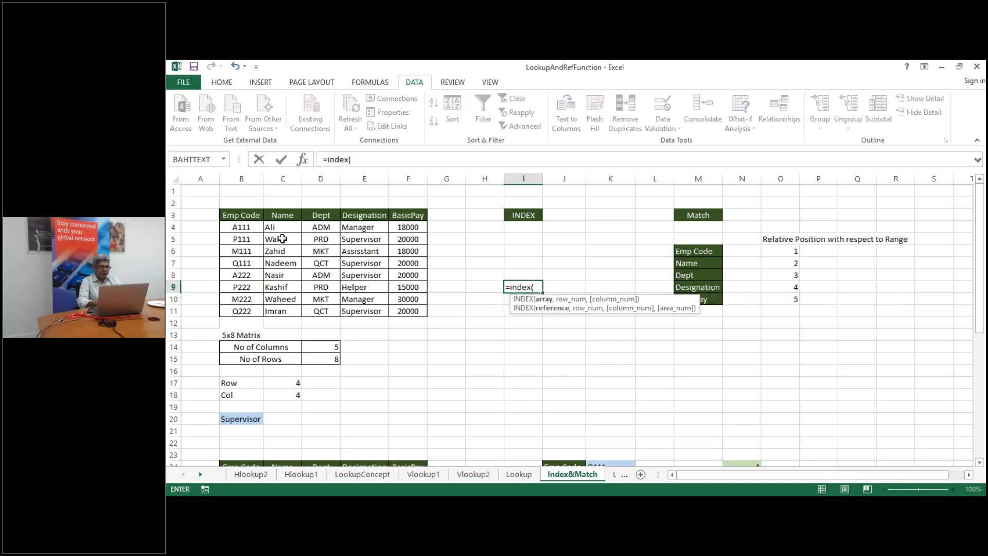
click(243, 227)
key(ctrl+shift+Right)
key(ctrl+shift+Down)
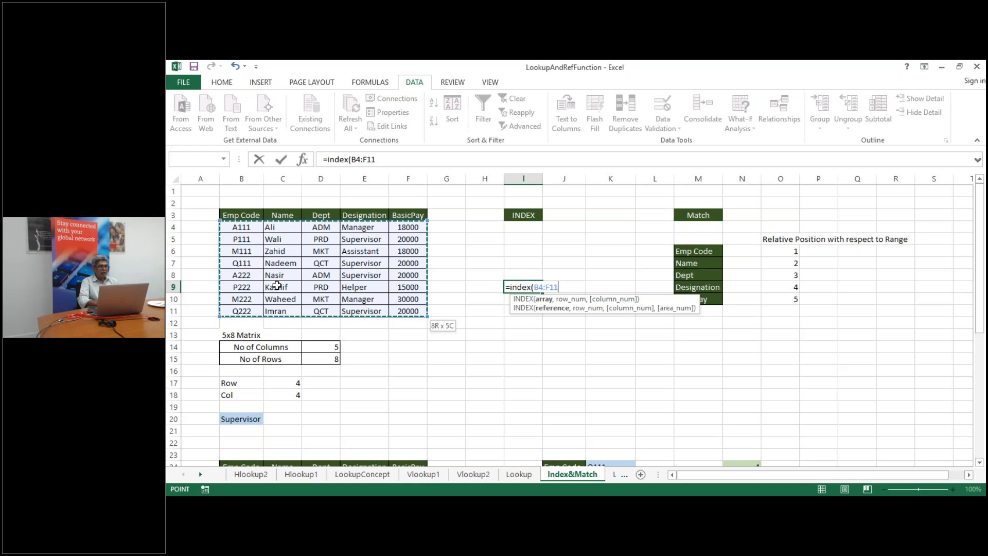
text(,)
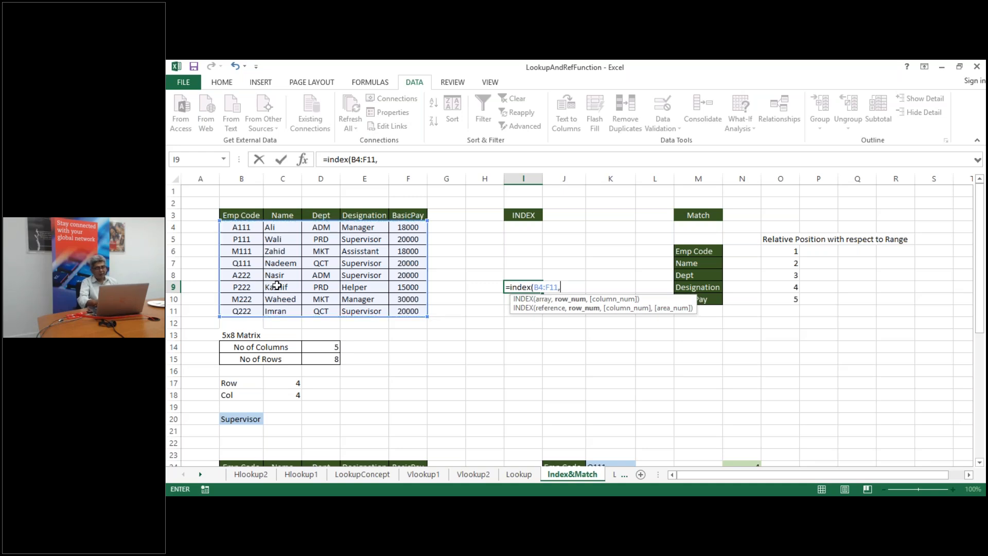
text(4,)
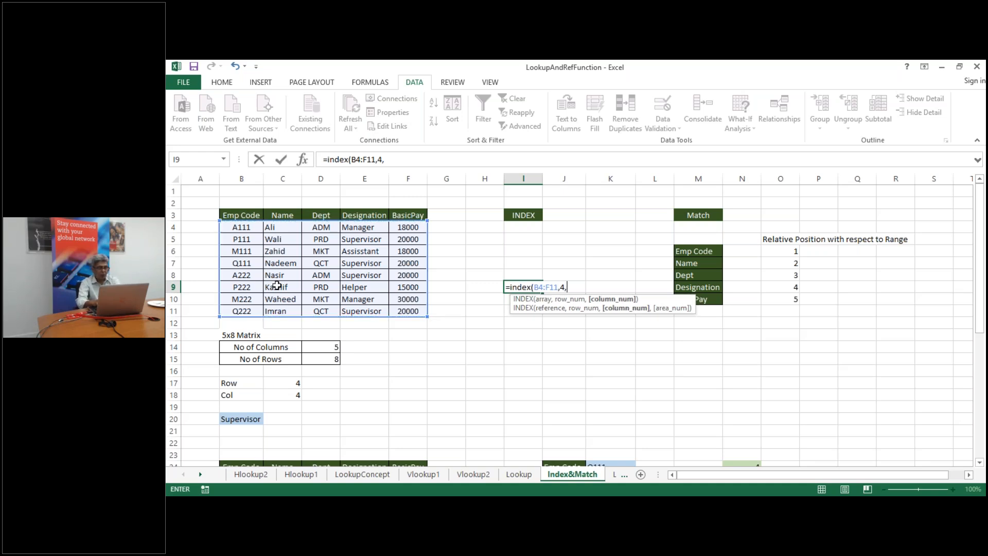
text(4))
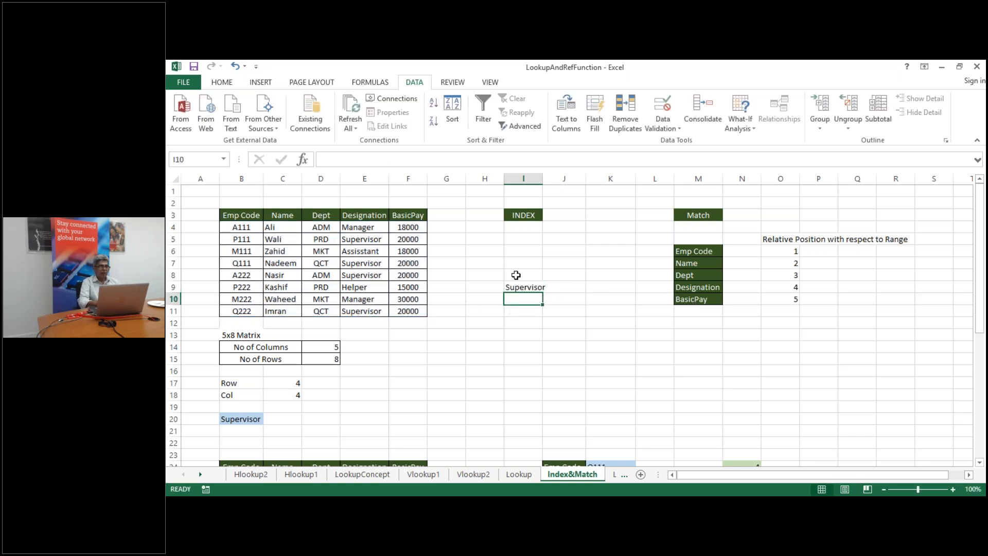
Review I9's INDEX formula without changing it, then select J6
click(518, 287)
double_click(517, 287)
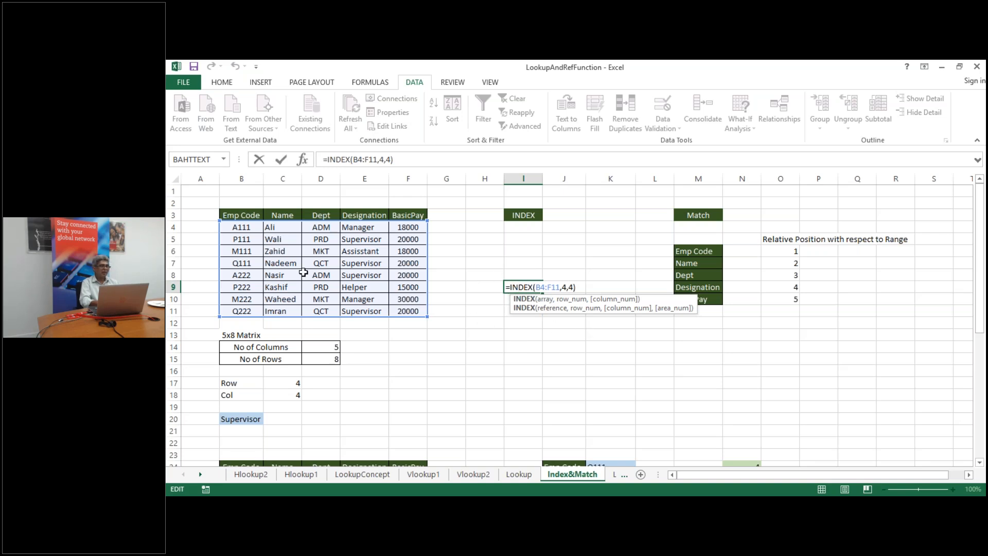
click(488, 369)
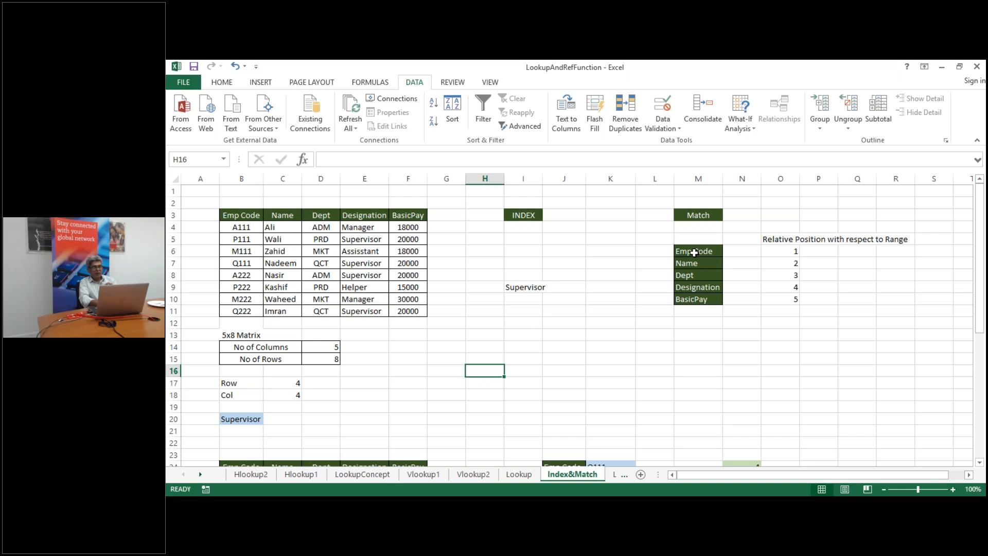
click(569, 251)
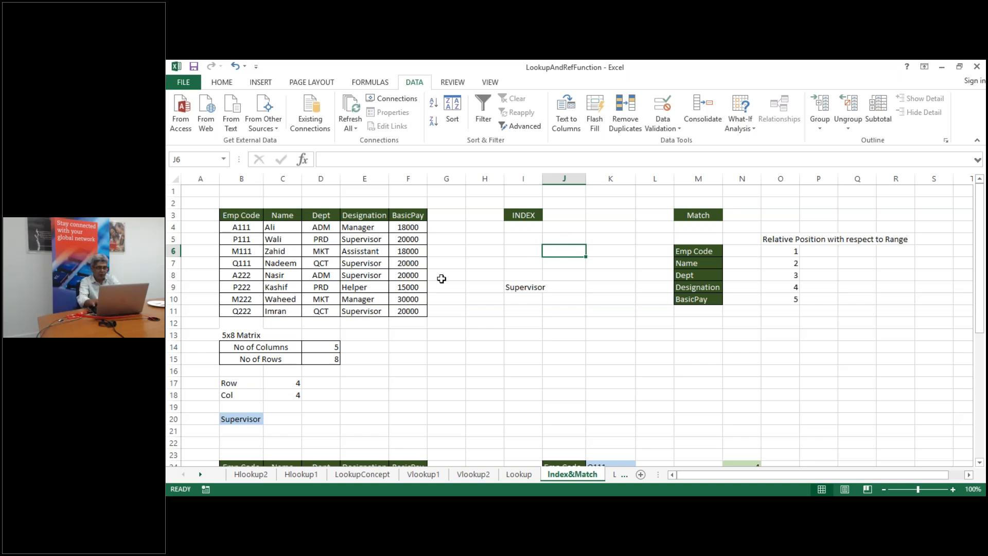
Enter =MATCH(M6,B3:F3) in J6 to find Emp Code in the header row
text(=match()
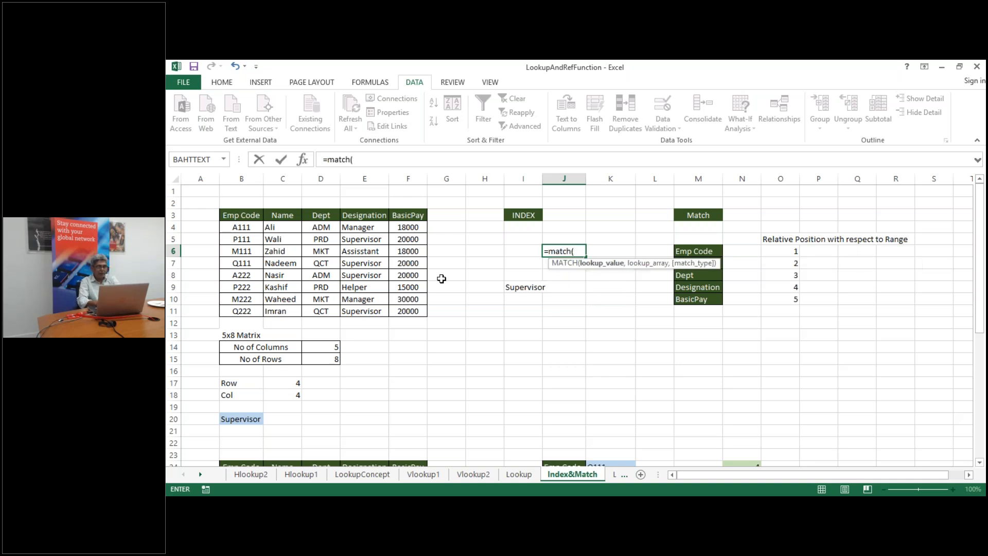
click(702, 252)
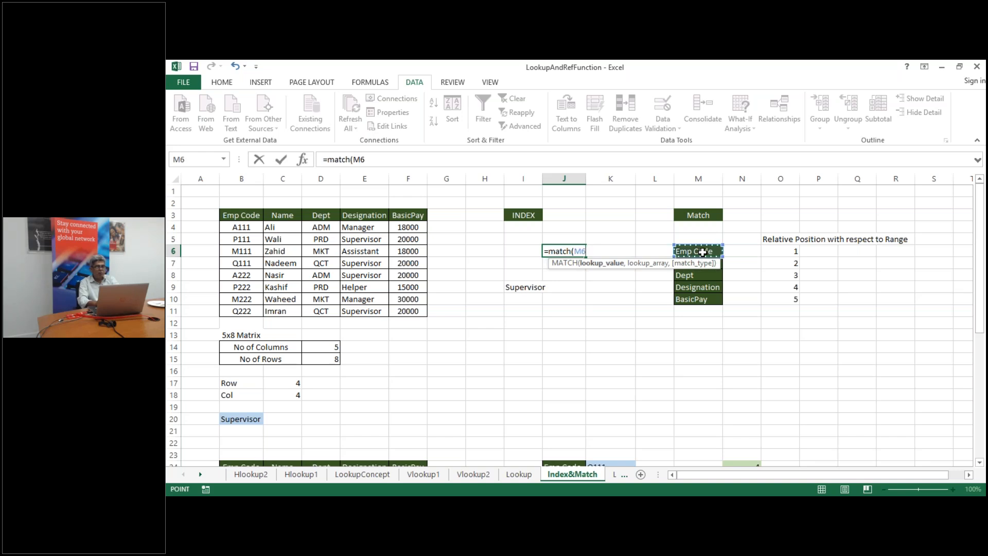
text(,)
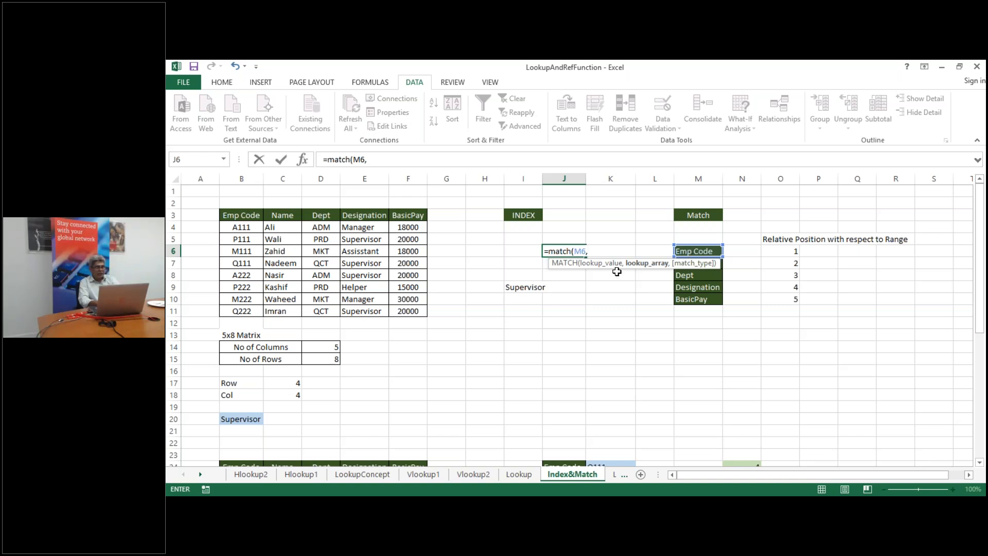
click(238, 216)
key(ctrl+shift+Right)
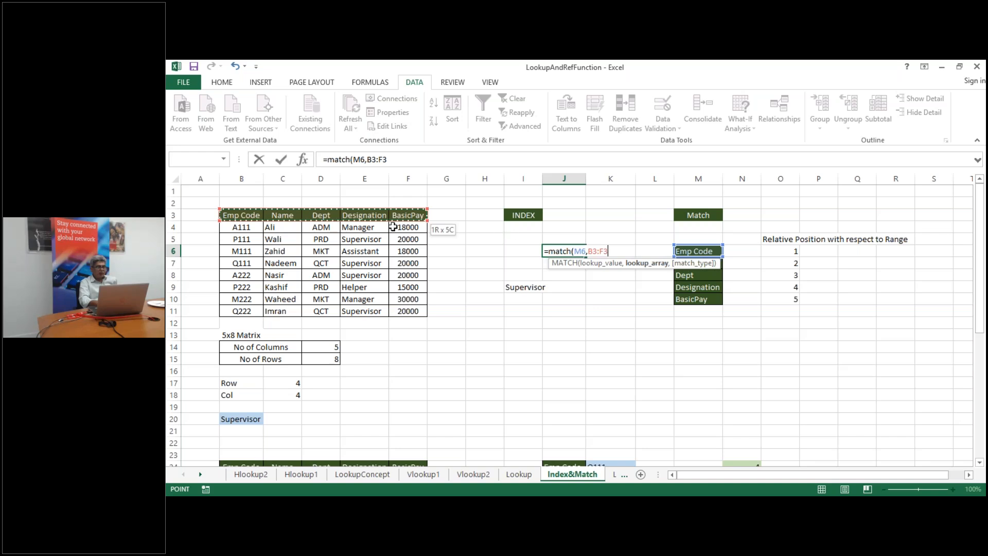
key(Return)
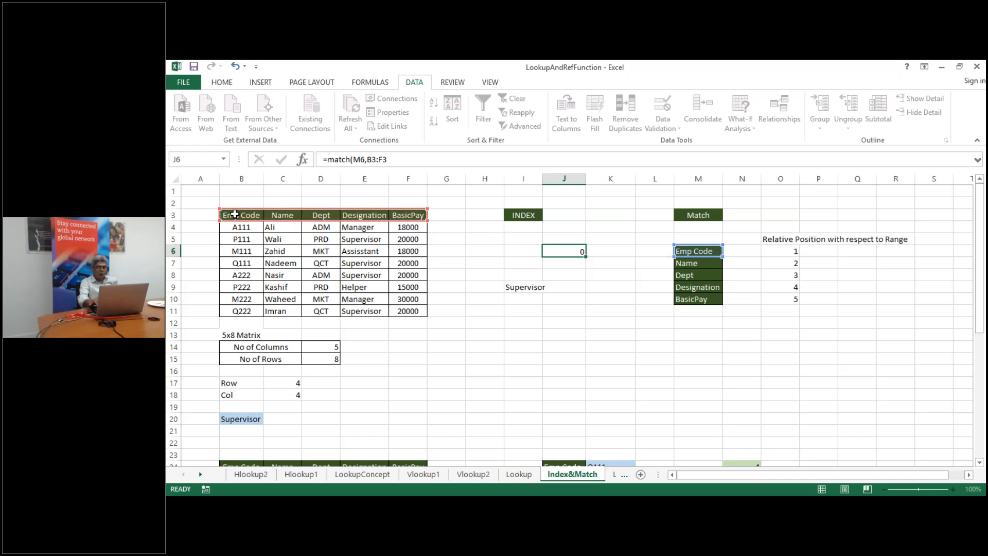
Add 0 (exact match) as J6's match type, giving =MATCH(M6,B3:F3,0)
click(571, 253)
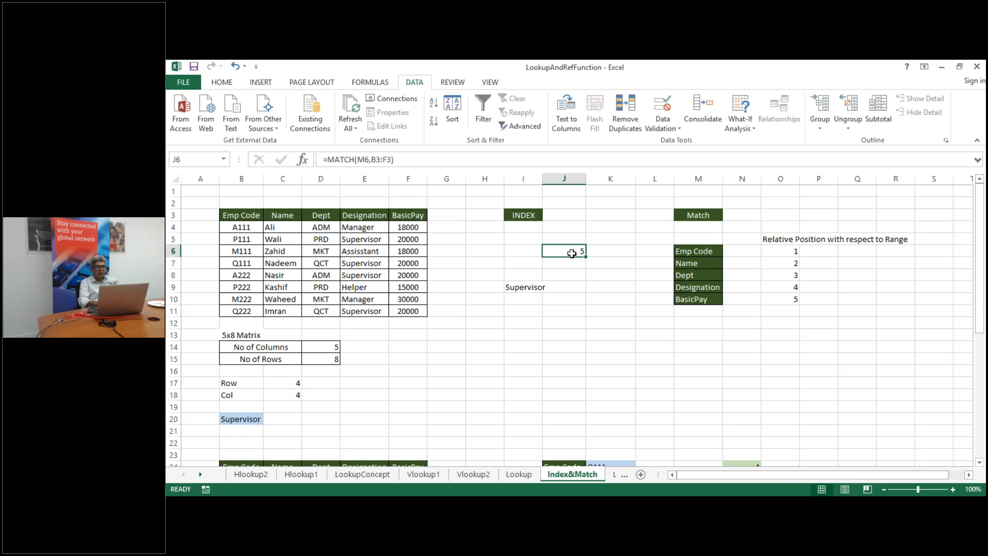
double_click(572, 254)
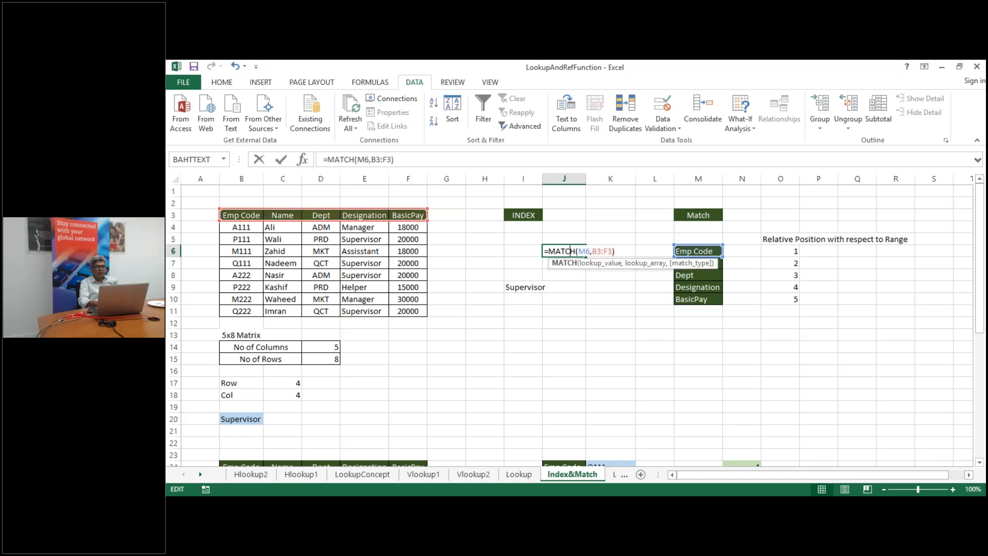
click(621, 249)
key(BackSpace)
text(,)
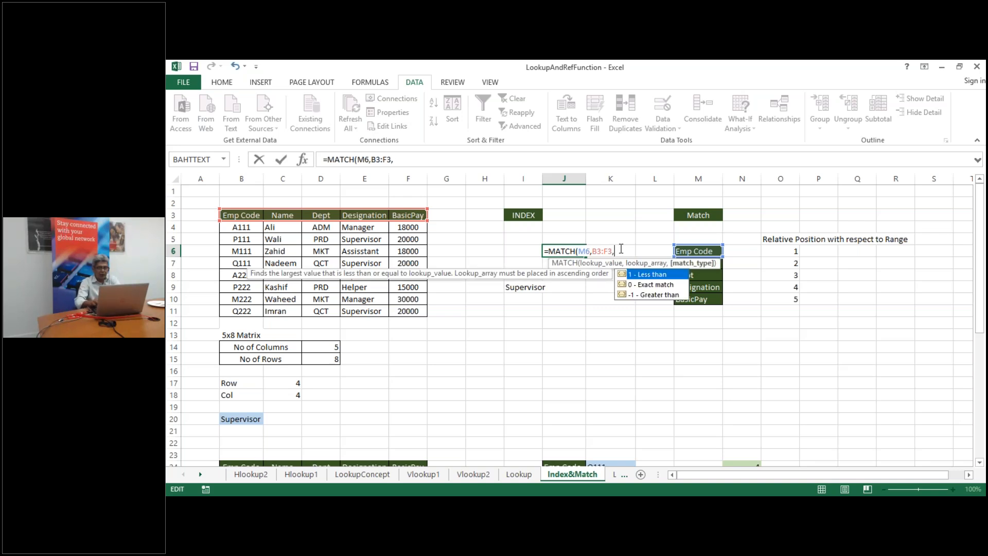
double_click(664, 284)
key(Return)
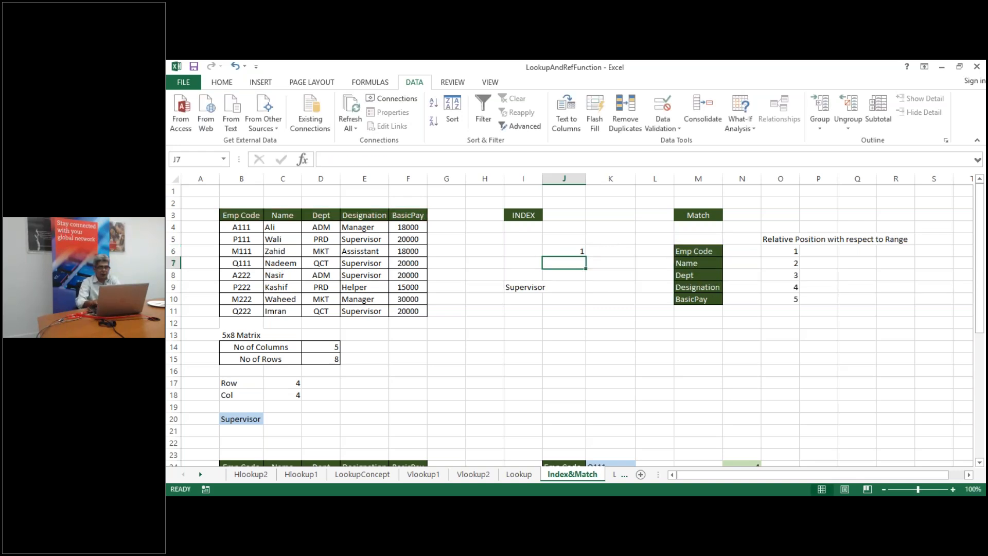
Review J6's result of 1 and begin a MATCH formula in J7
click(562, 251)
double_click(562, 251)
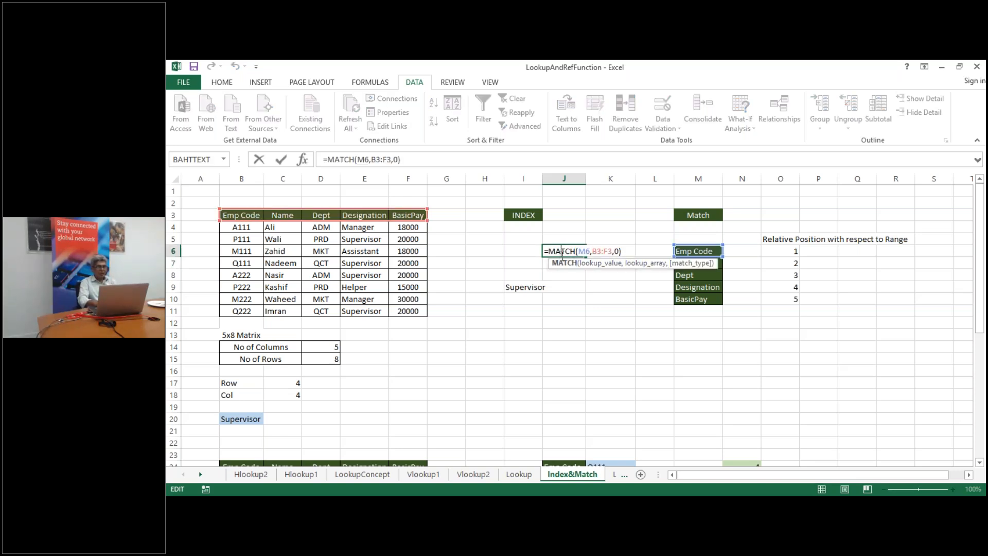
key(Return)
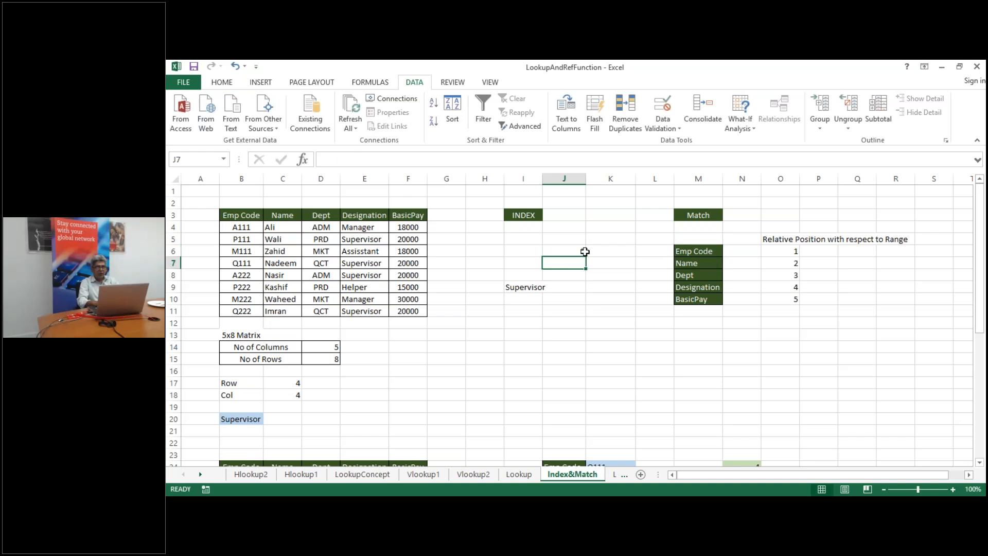
text(=match)
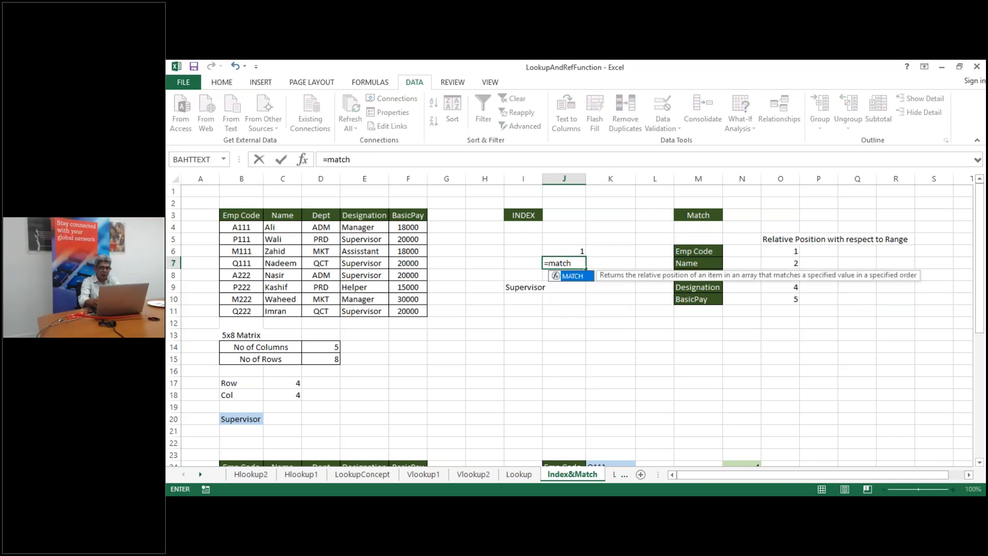
text(()
Complete J7 as =MATCH(M7,B3:F3,0) so it returns 2 for Name
click(685, 265)
text(,)
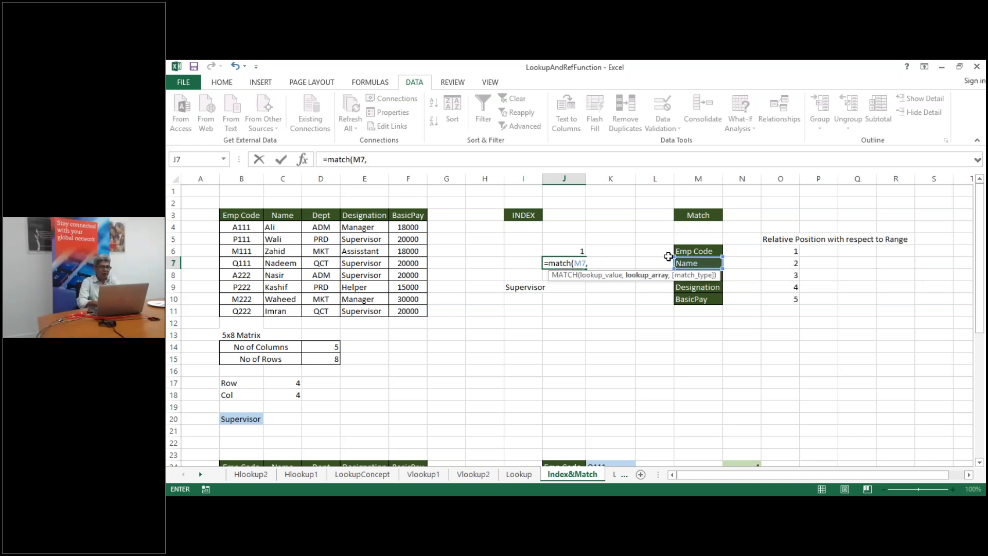
drag(227, 216, 408, 215)
text(,)
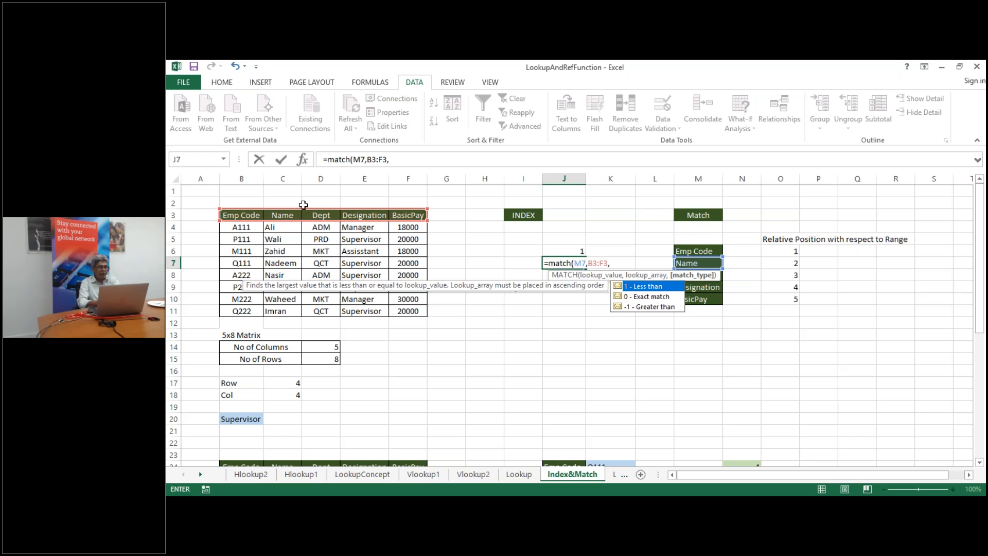
key(Down)
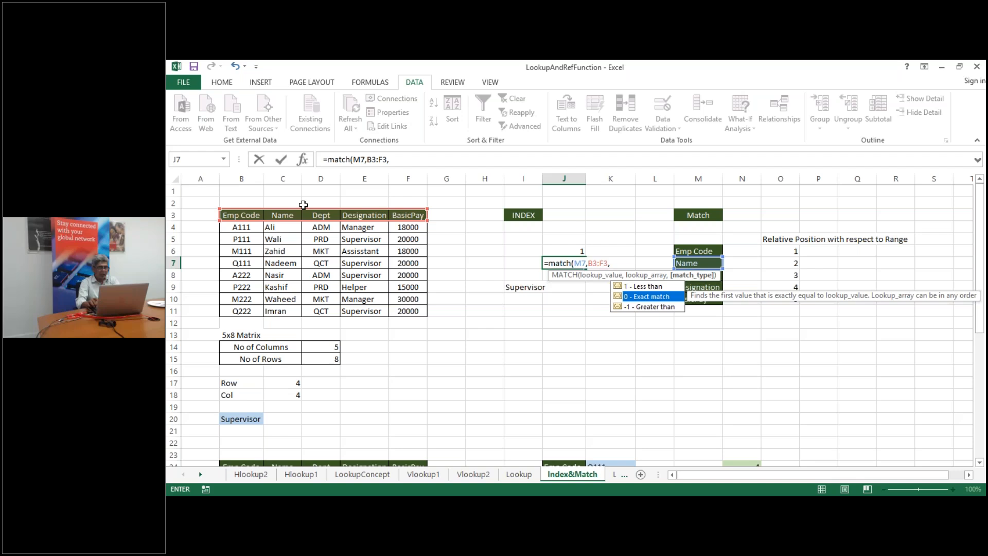
key(Tab)
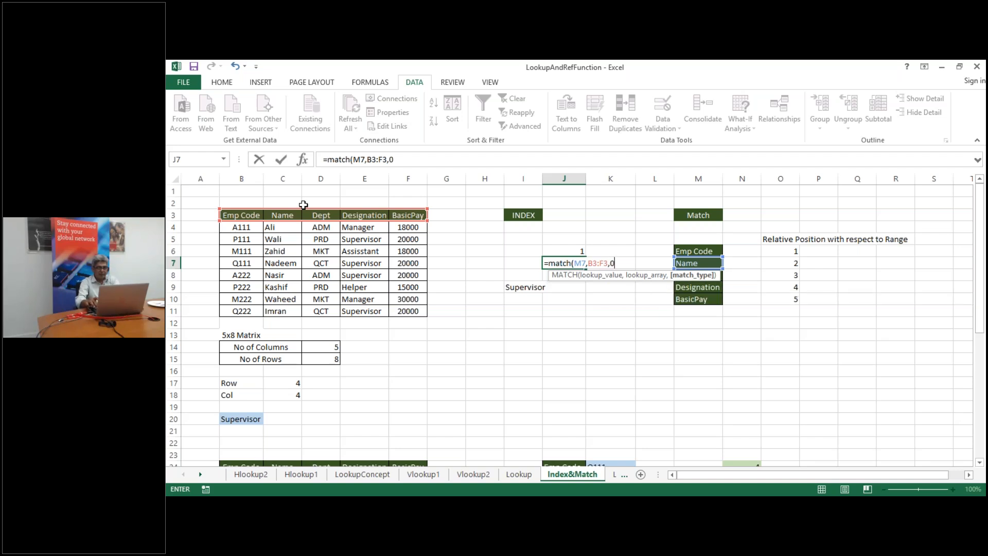
key(Return)
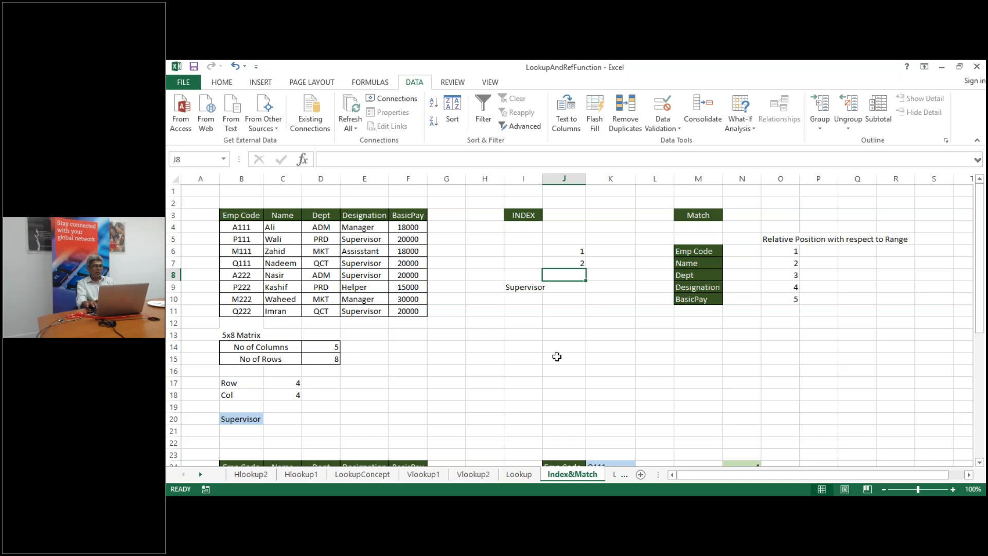
key(Down)
key(Down)
key(Down)
key(Down)
key(Down)
key(Down)
key(Down)
key(Down)
key(Down)
key(Down)
key(Down)
key(Down)
key(Down)
key(Down)
key(Down)
key(Down)
key(Down)
key(Down)
key(Down)
key(Down)
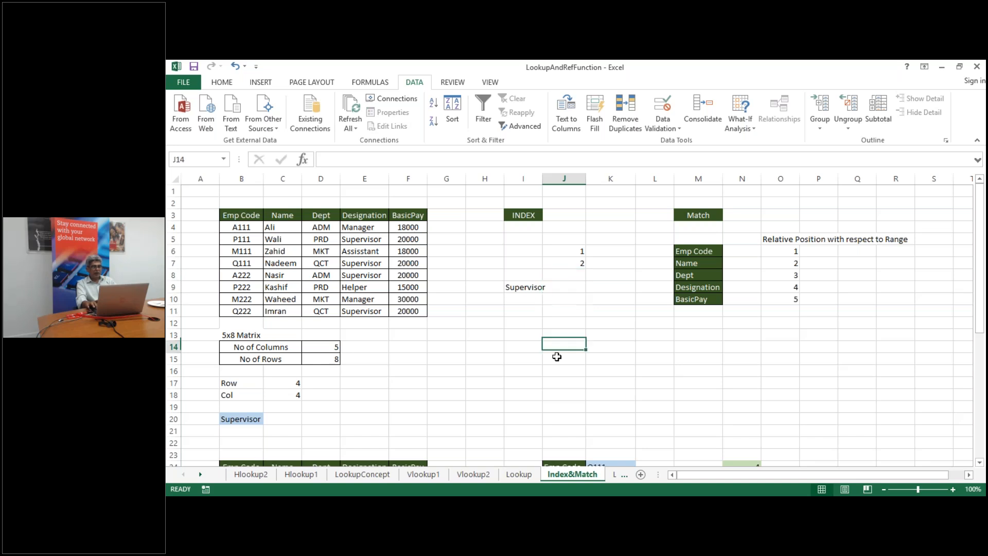
key(Down)
key(Down)
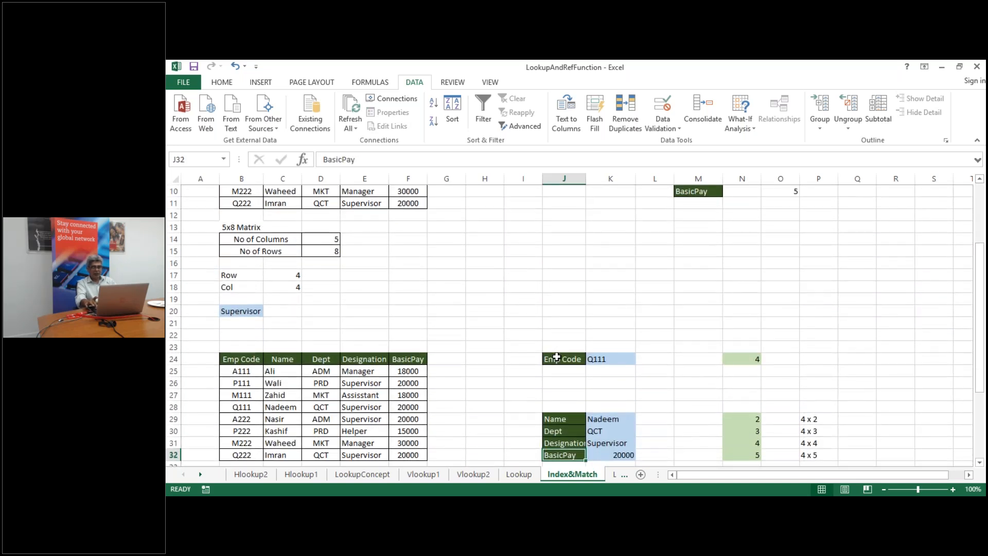
key(Down)
key(Down)
key(Down)
key(Down)
key(Down)
key(Down)
key(Down)
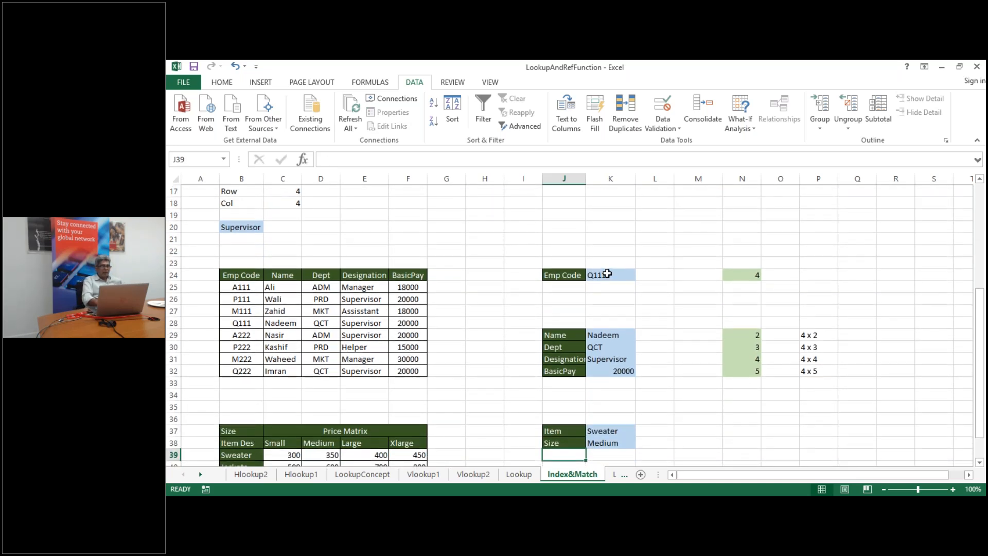
click(615, 274)
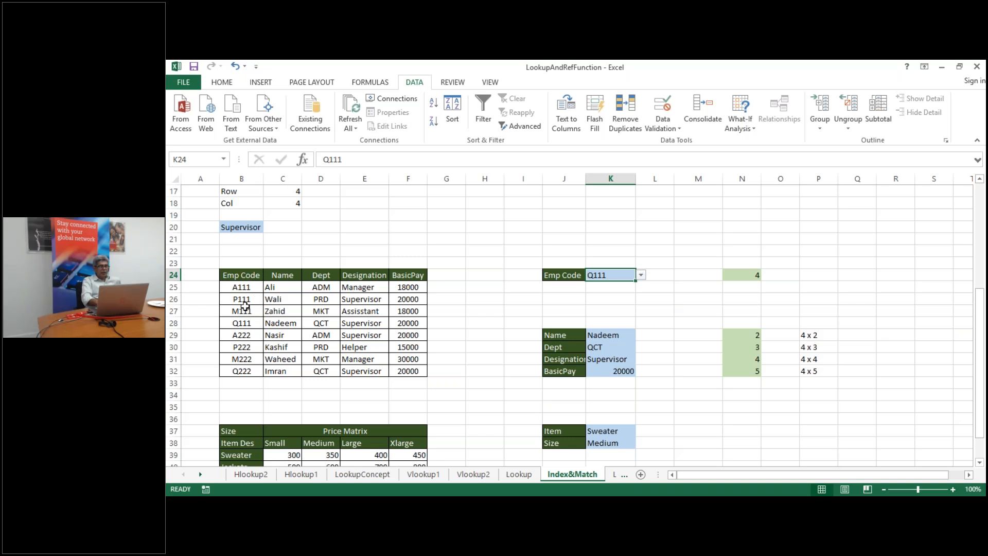
double_click(750, 275)
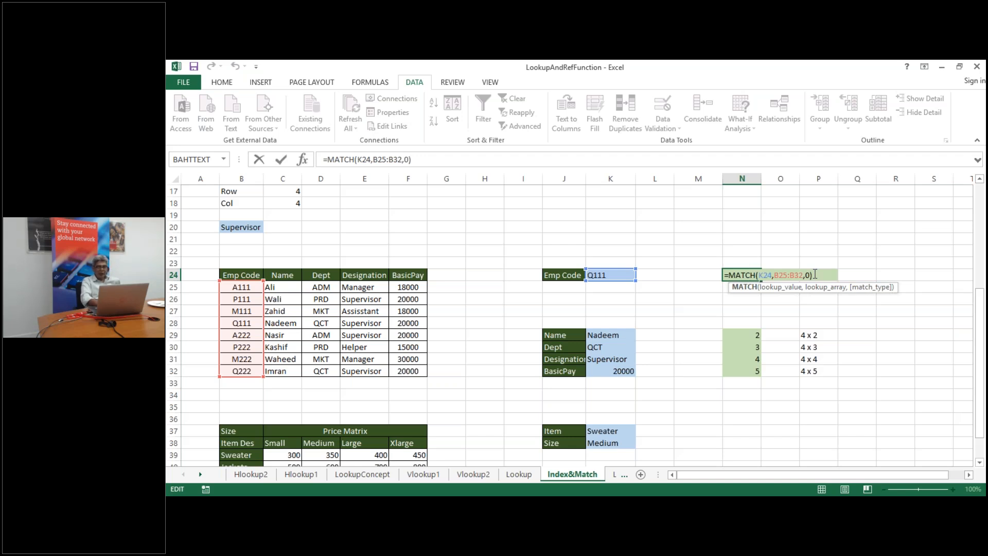
key(Return)
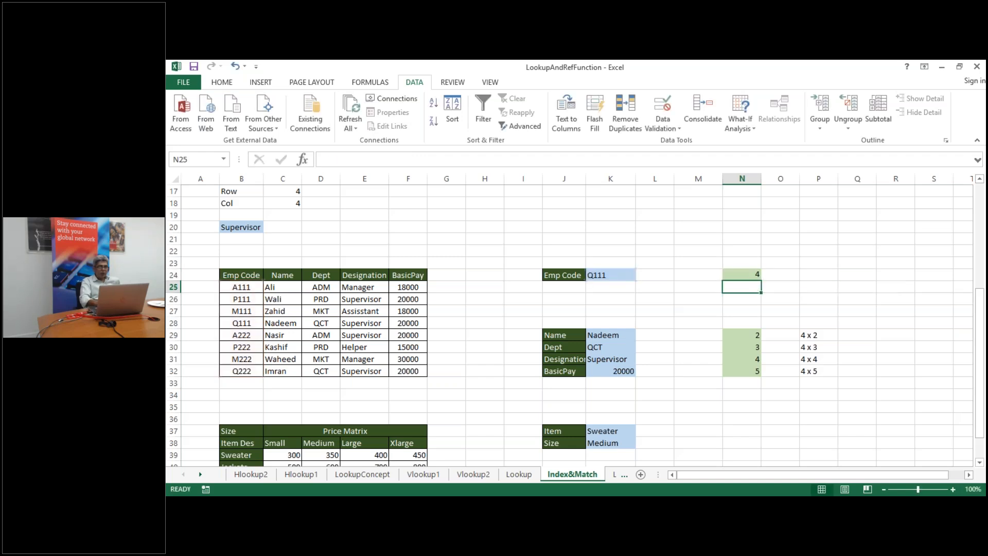
click(757, 277)
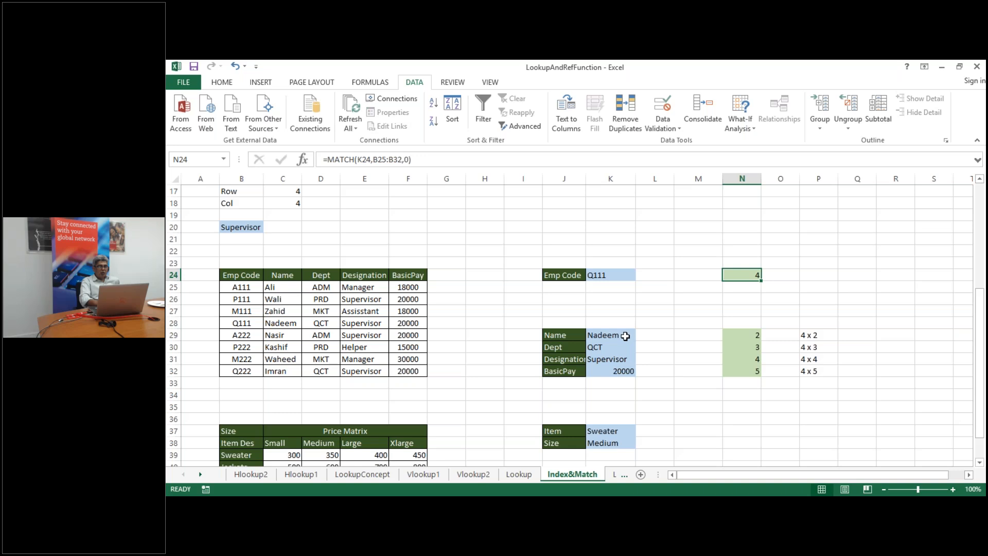
double_click(734, 335)
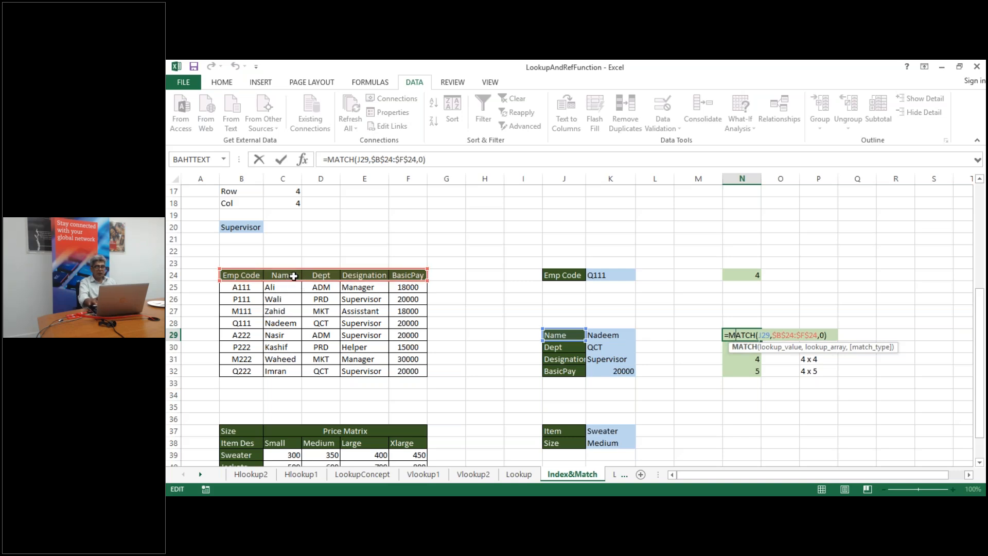
key(Return)
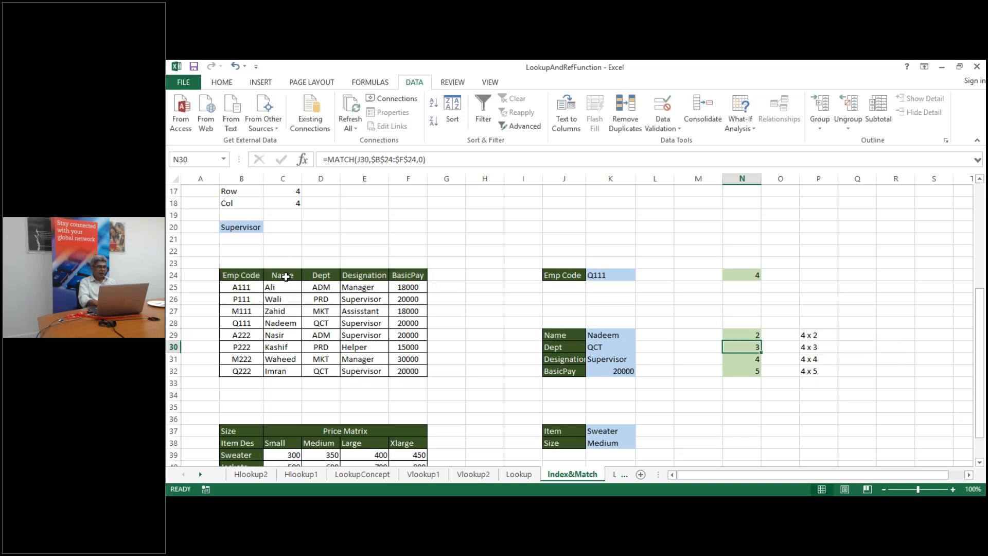
click(750, 360)
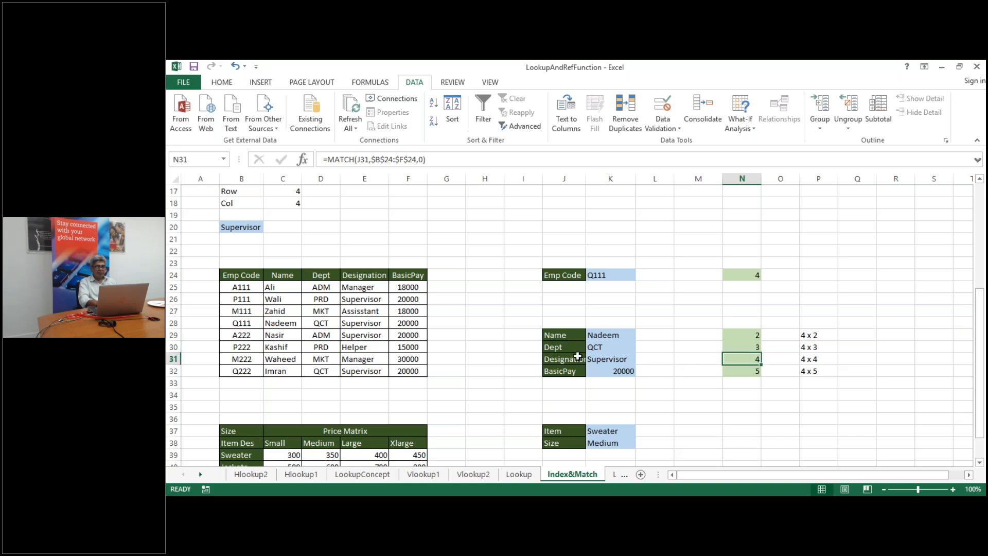
click(750, 370)
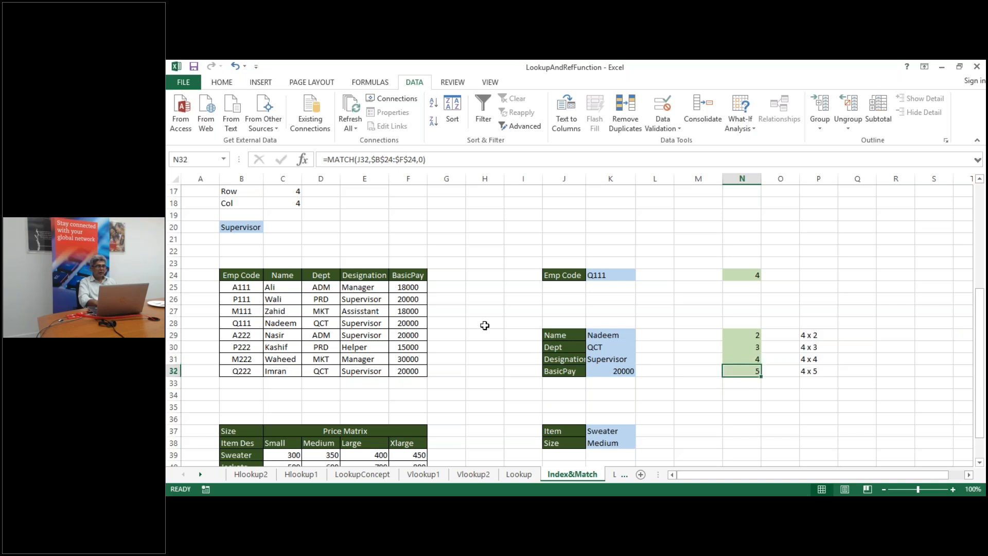
double_click(757, 371)
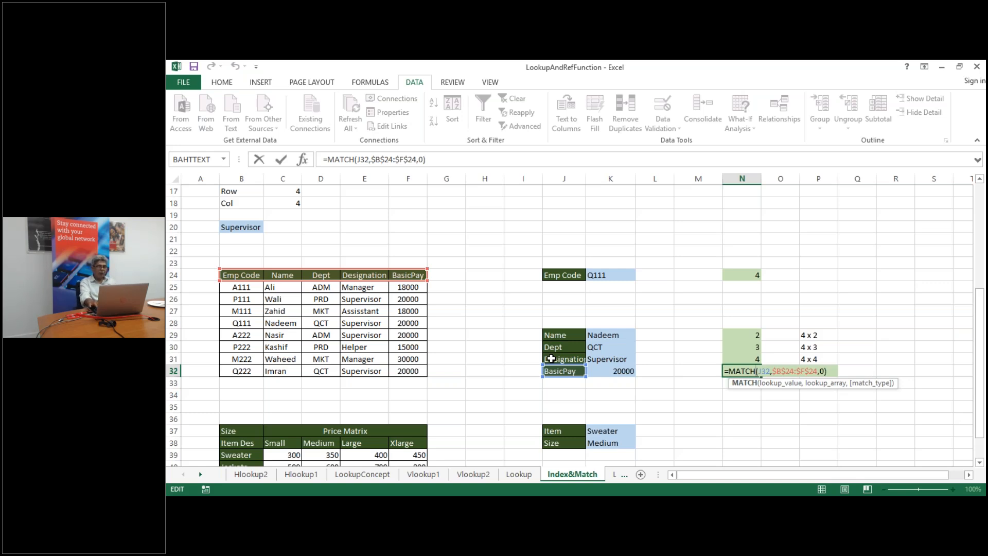
key(Return)
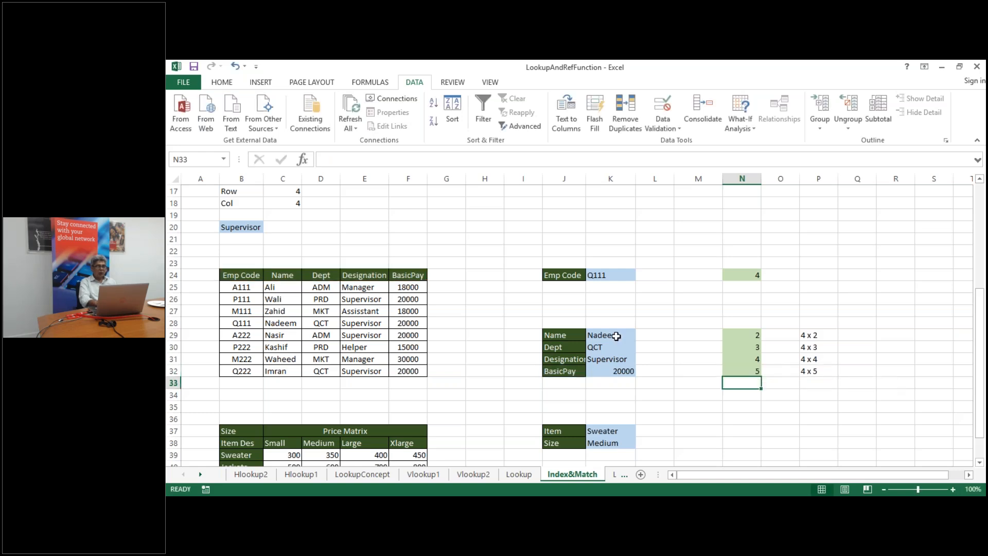
double_click(616, 335)
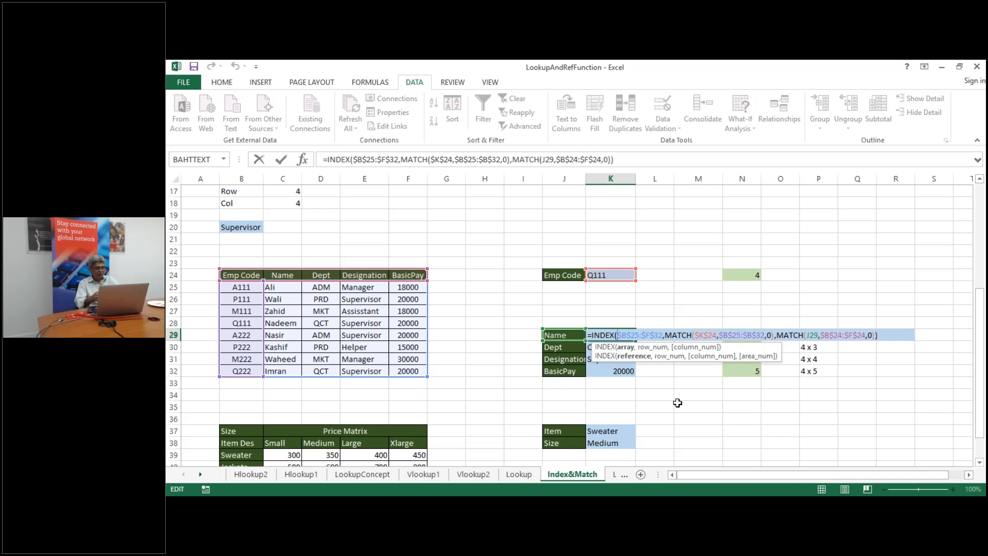
Clear K29:K32 and start =INDEX($B$25:$F$32, in K29
key(Escape)
key(shift+Down)
key(shift+Down)
key(shift+Down)
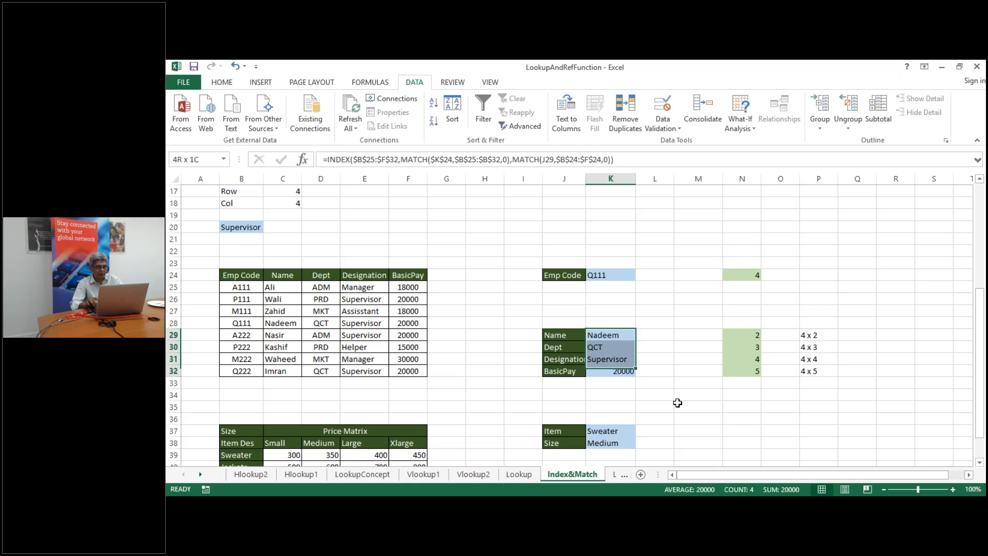
key(Delete)
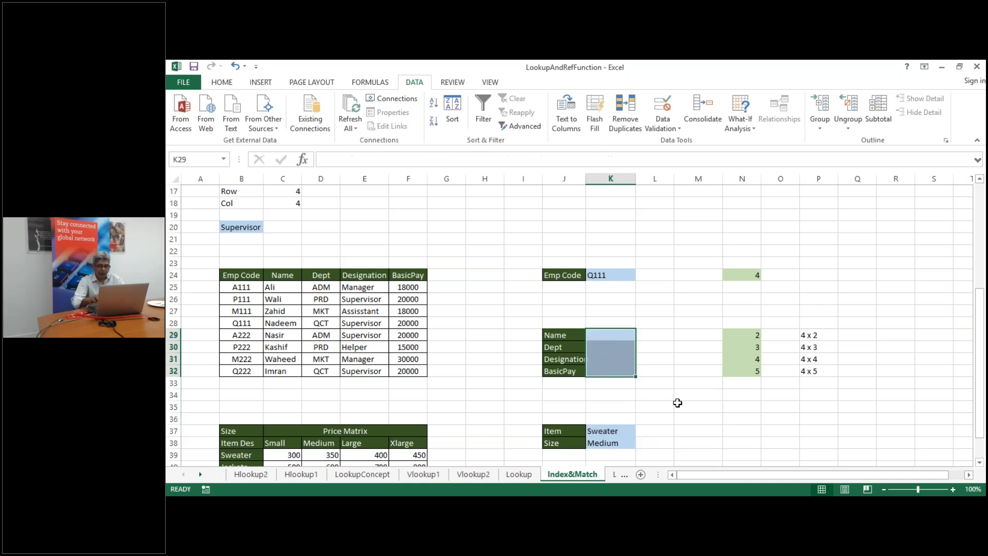
click(615, 338)
text(=inde)
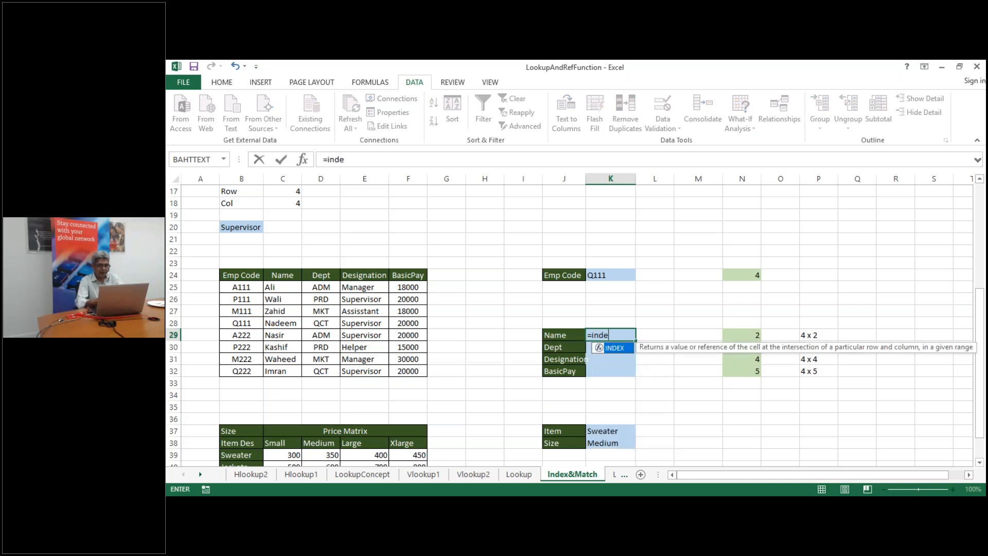
text(x()
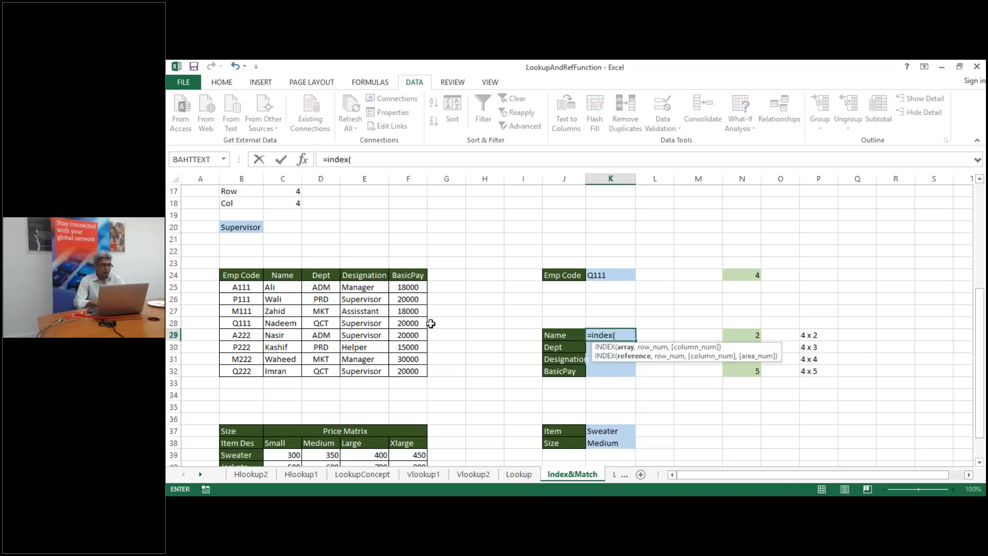
click(237, 285)
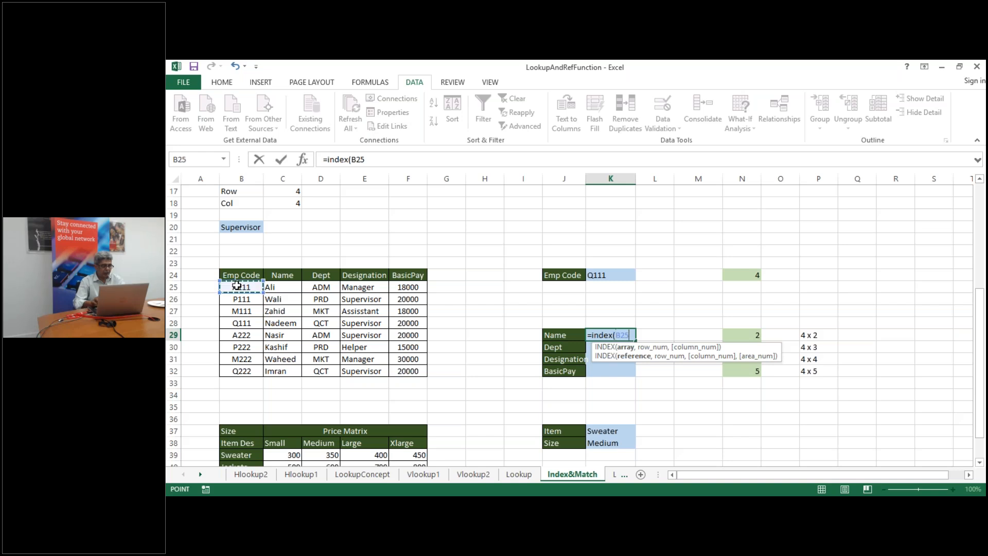
key(ctrl+shift+Right)
key(ctrl+shift+Down)
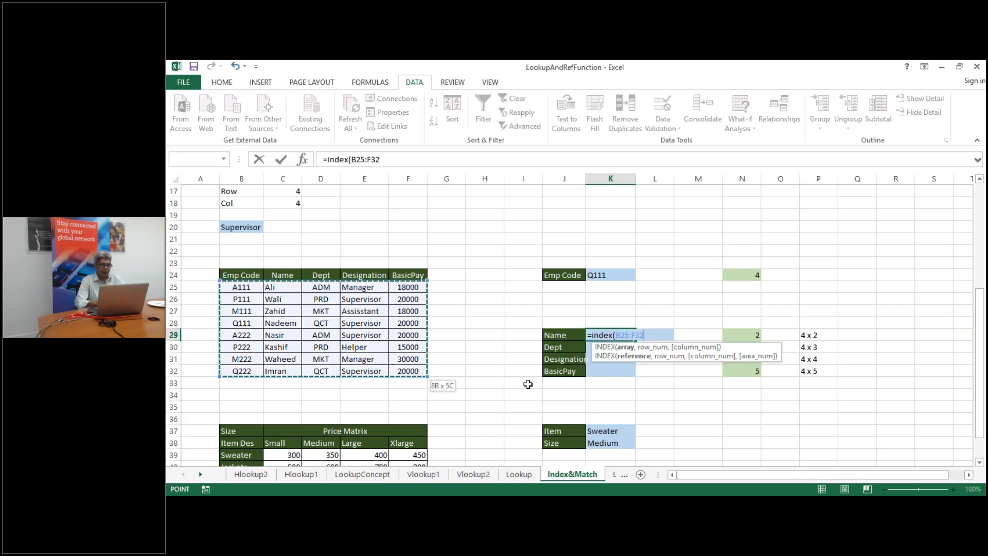
key(F4)
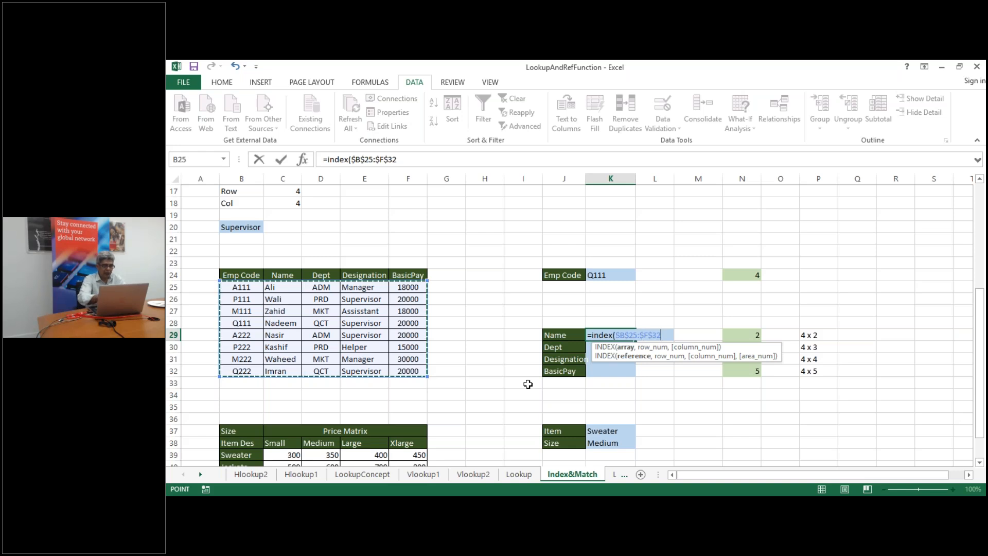
Add MATCH($K$24,$B$25:$B$32,0) as the row argument of K29's INDEX
text(,)
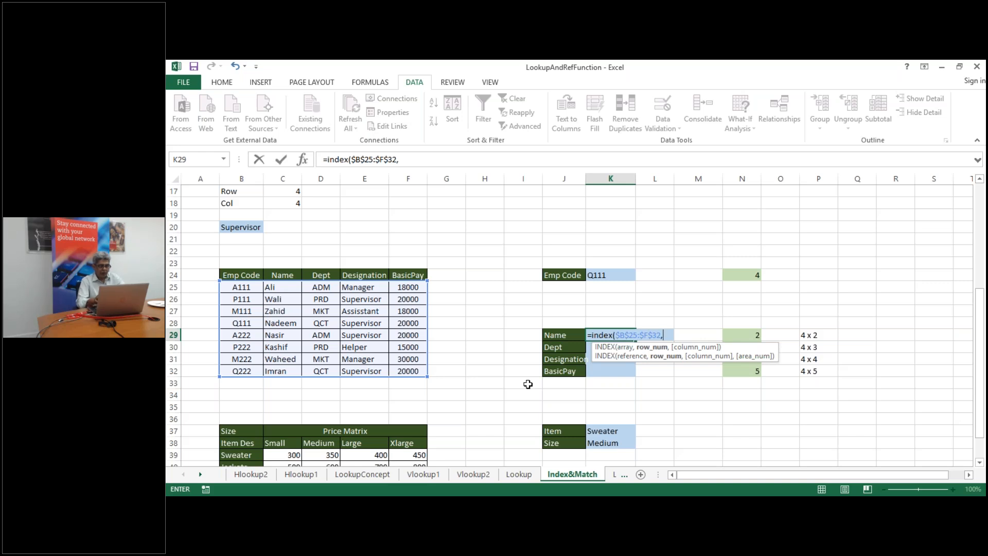
text(ma)
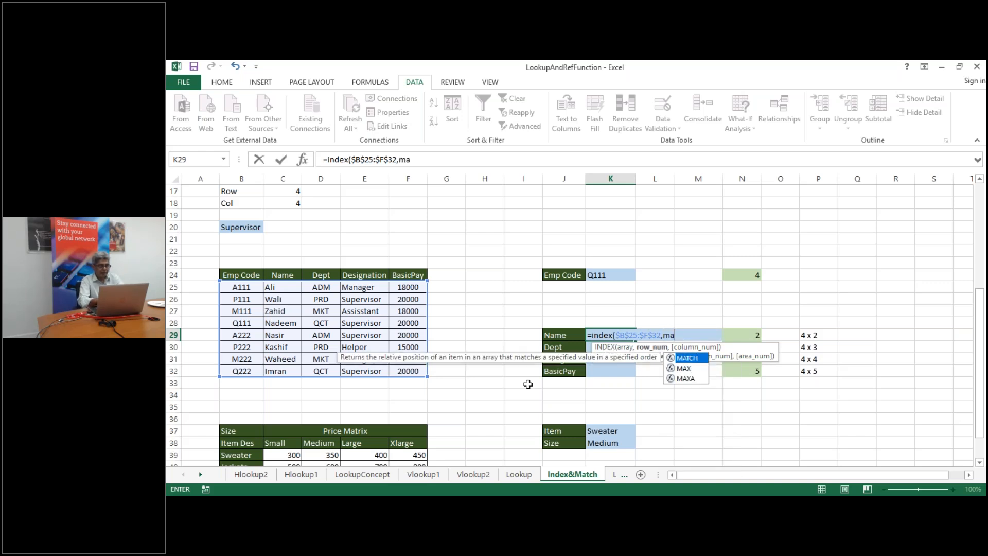
text(tch)
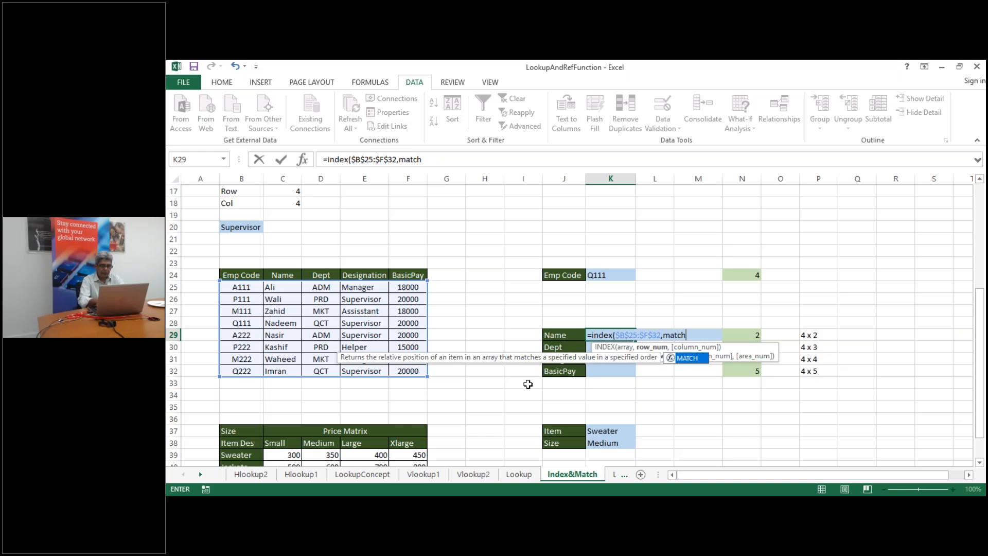
text(()
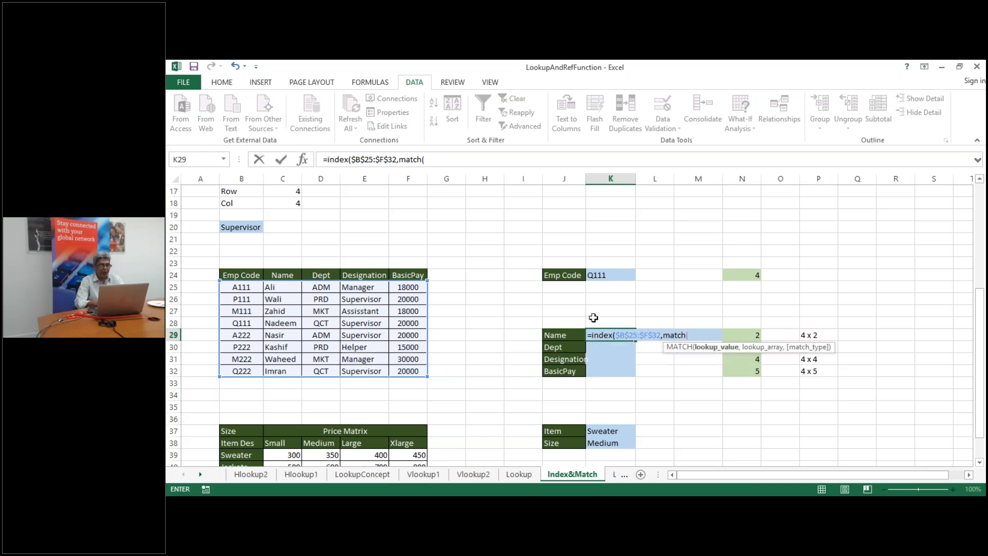
click(606, 277)
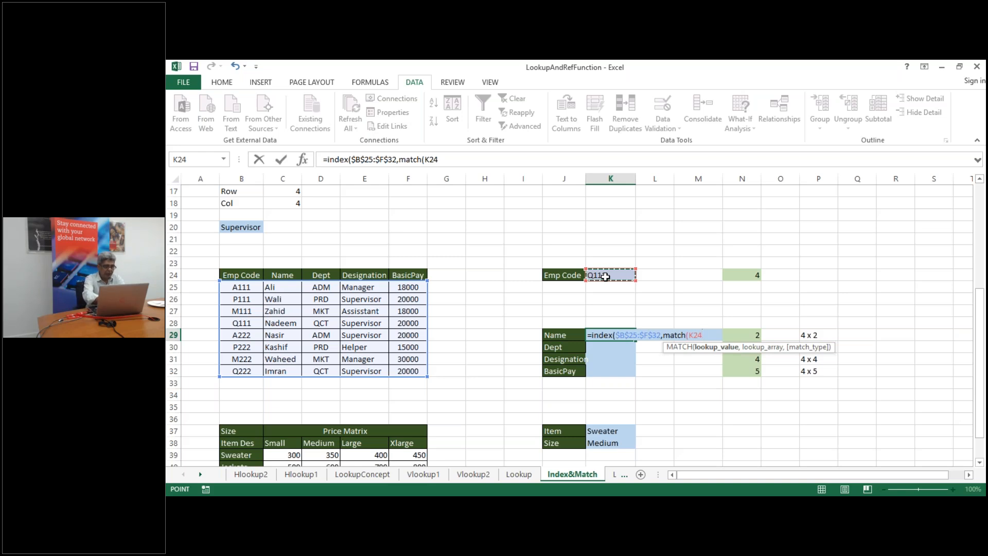
key(F4)
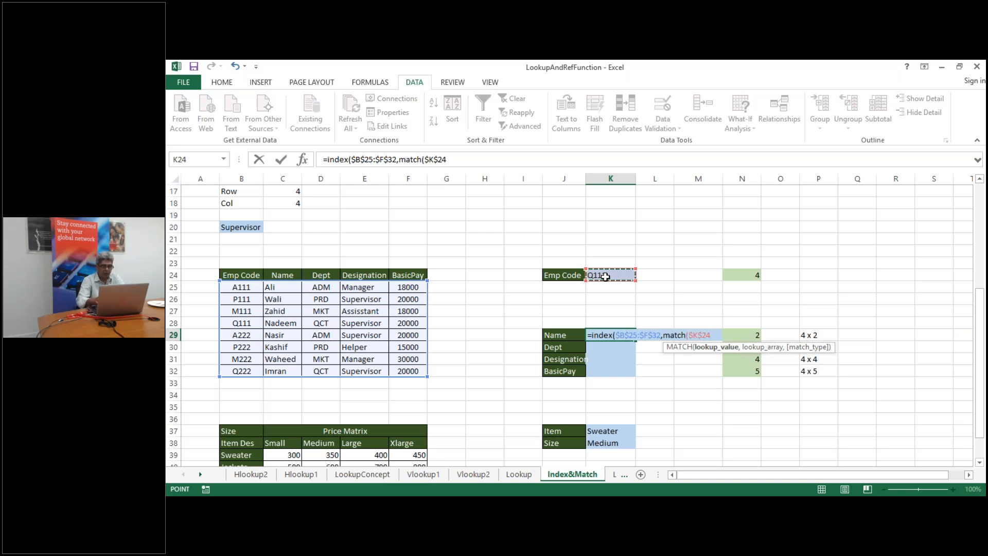
text(,)
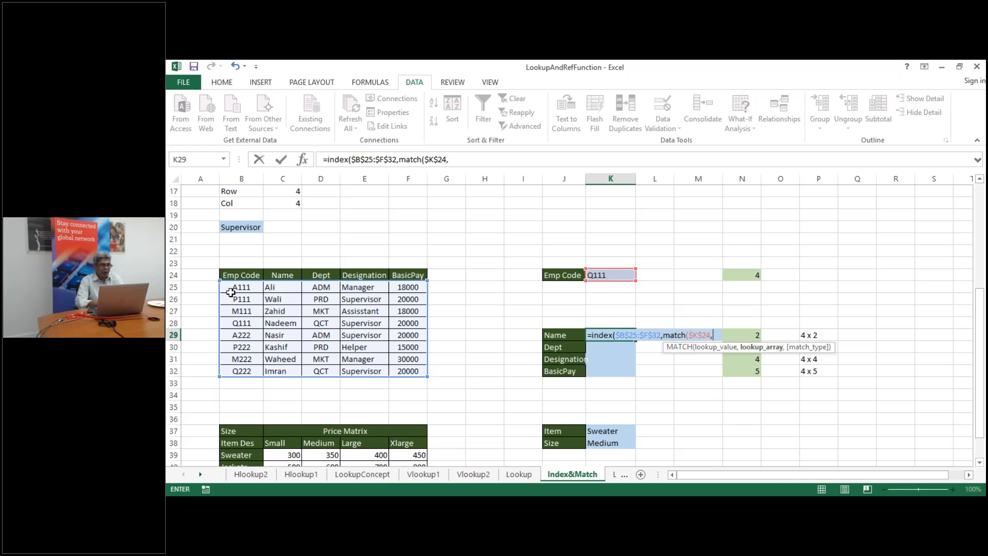
click(232, 290)
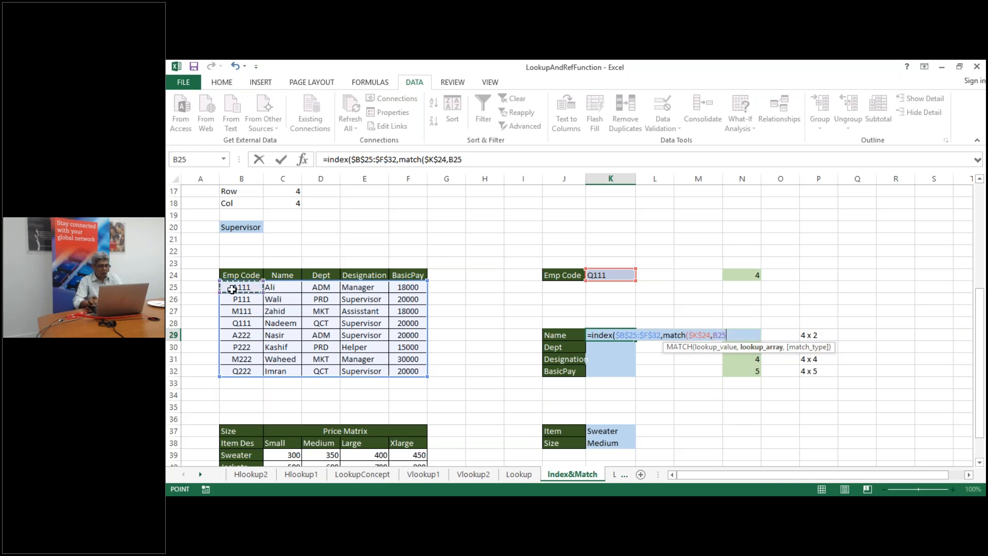
key(ctrl+shift+Down)
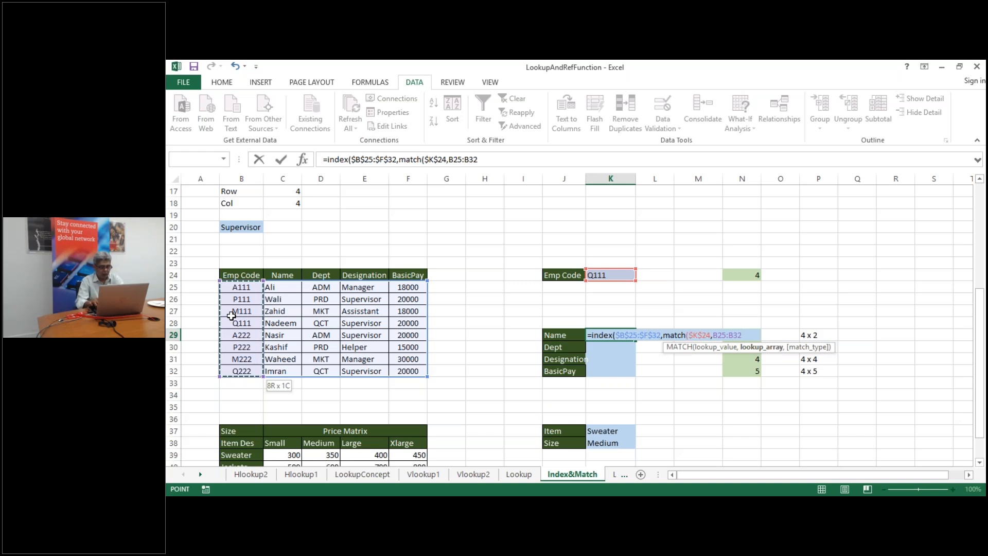
key(F4)
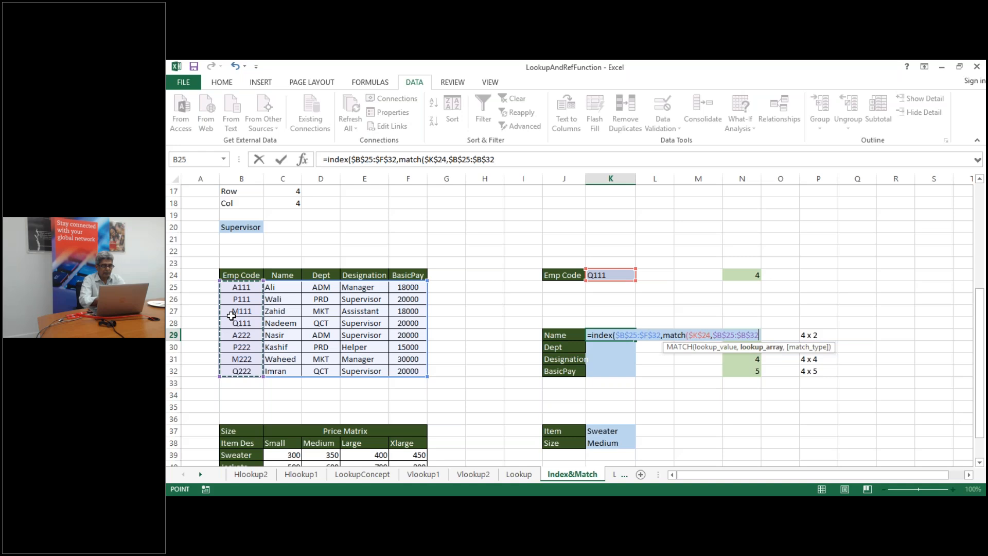
text(,0)
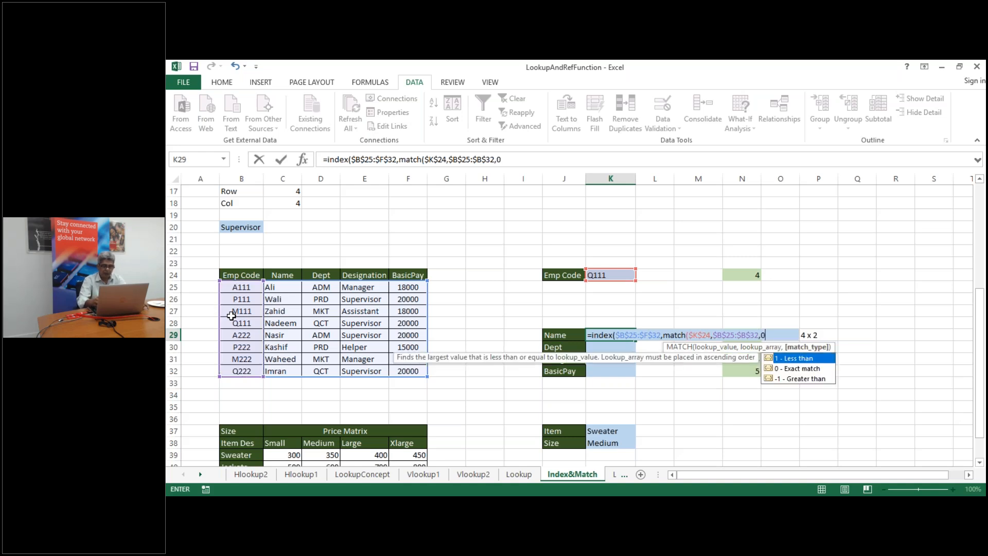
text())
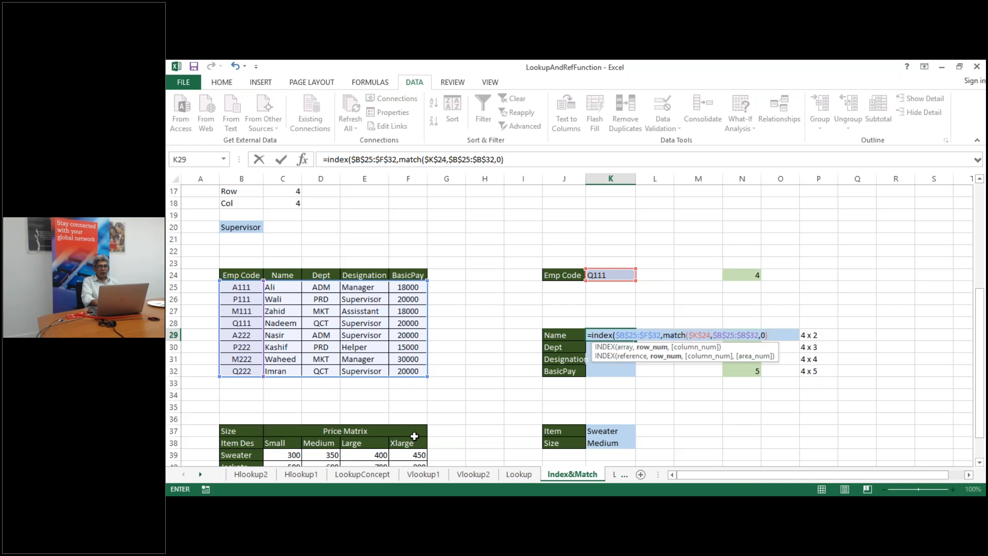
Add MATCH(J29,$B$24:$F$24,0) as the column argument and commit K29, returning Nadeem
text(,)
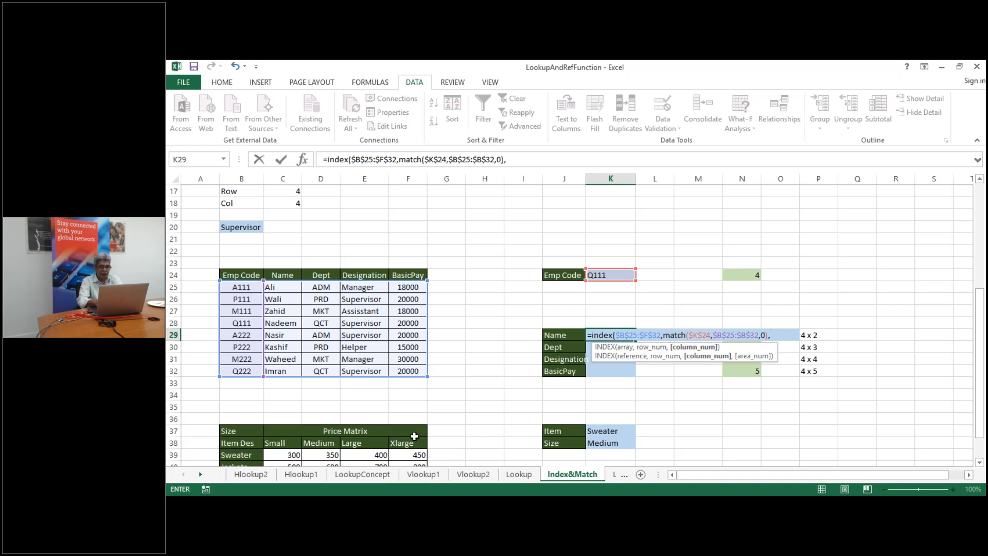
text(Match)
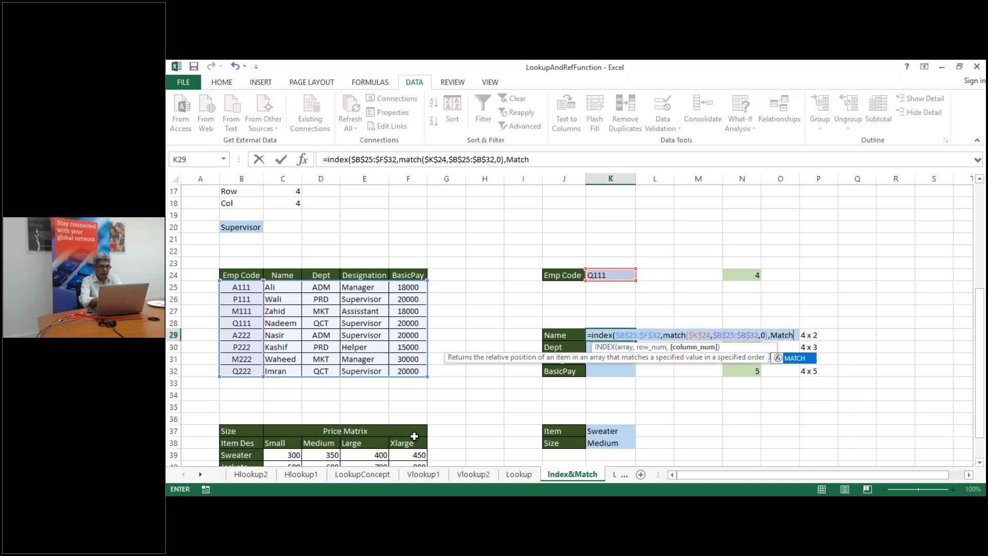
text(()
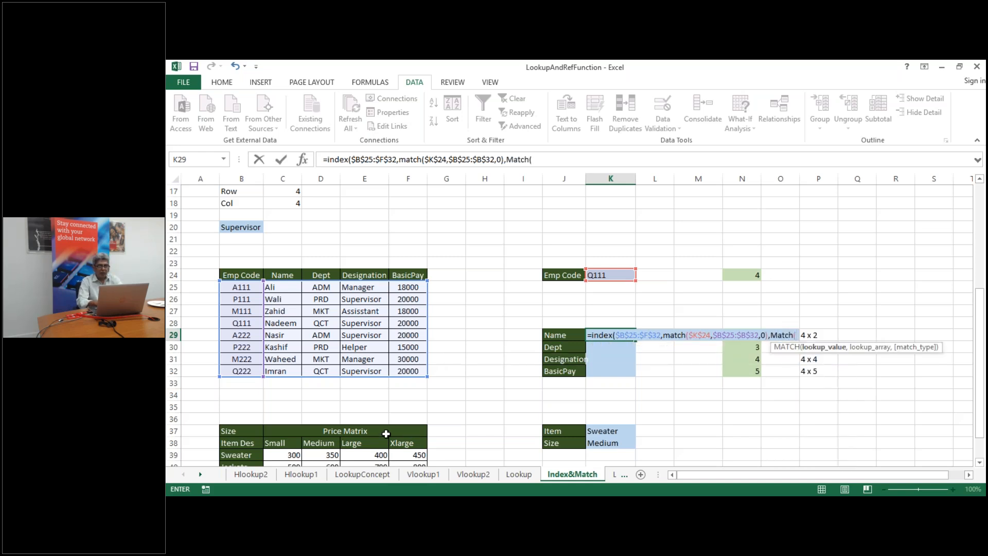
click(563, 335)
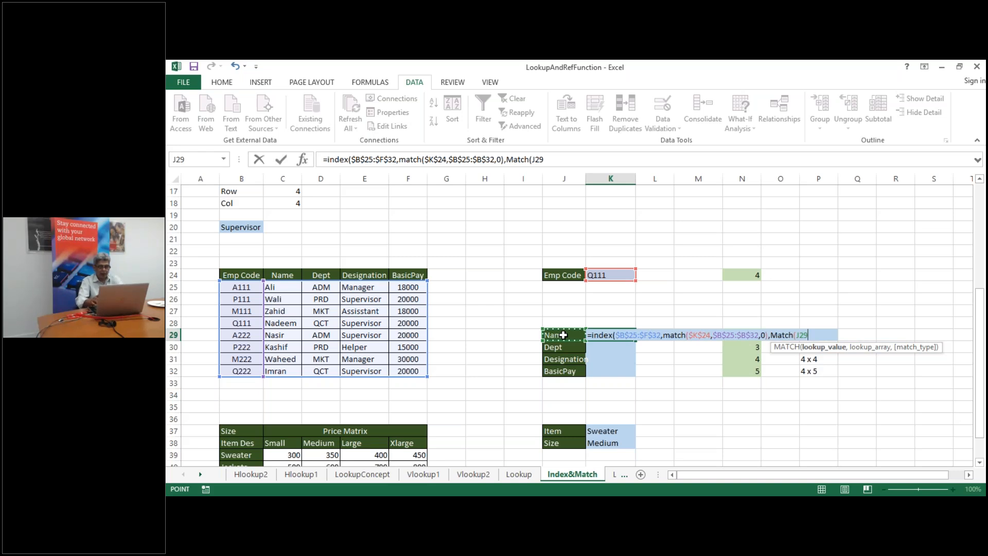
text(,)
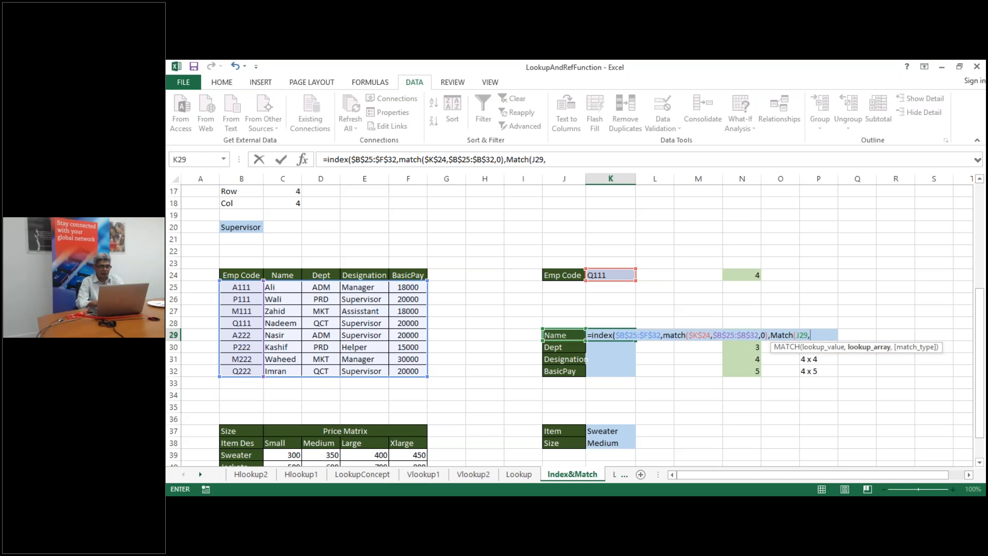
click(231, 276)
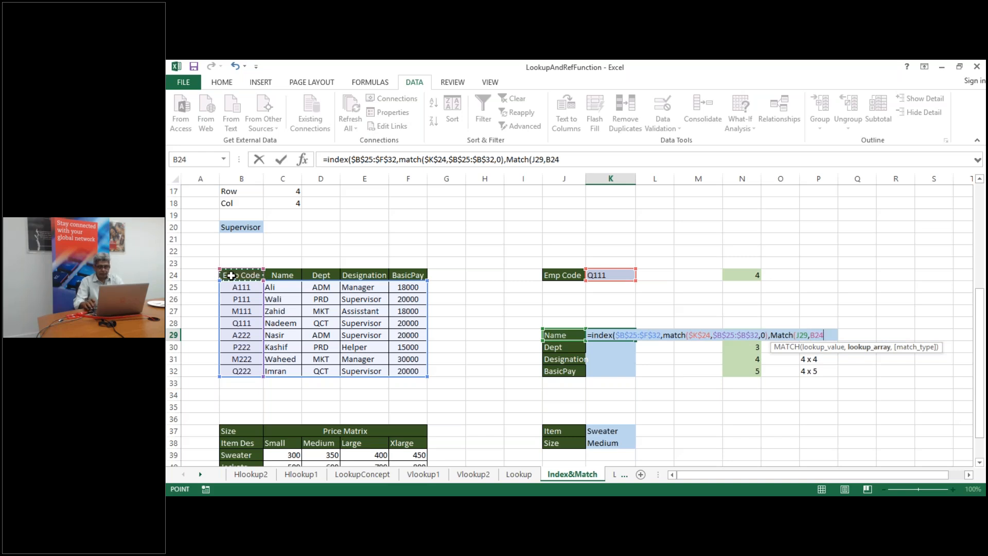
key(ctrl+shift+Right)
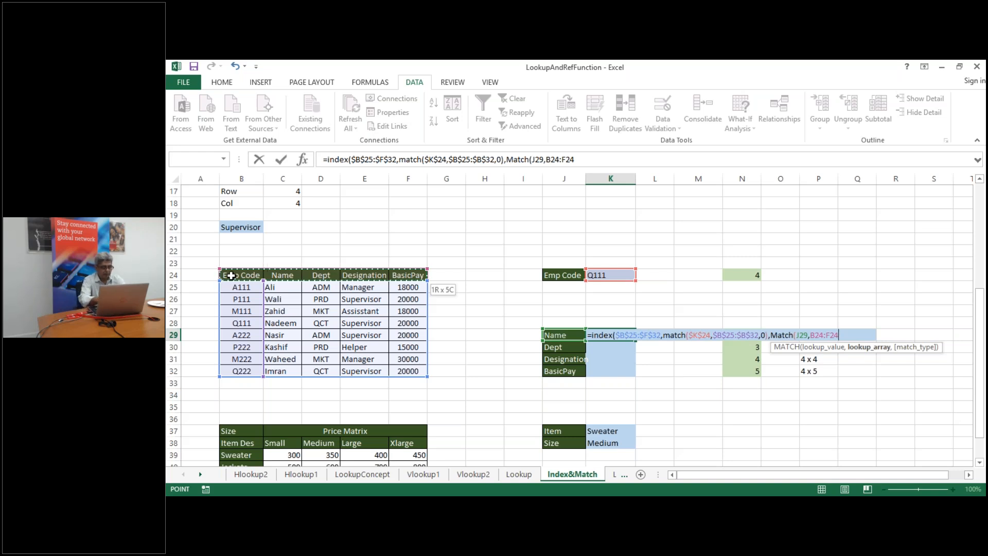
key(F4)
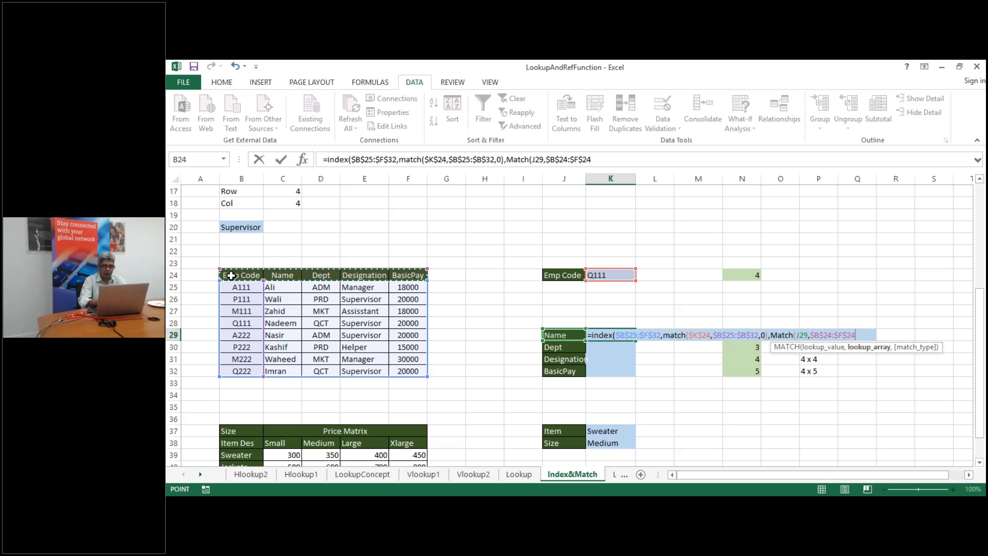
text(,0))
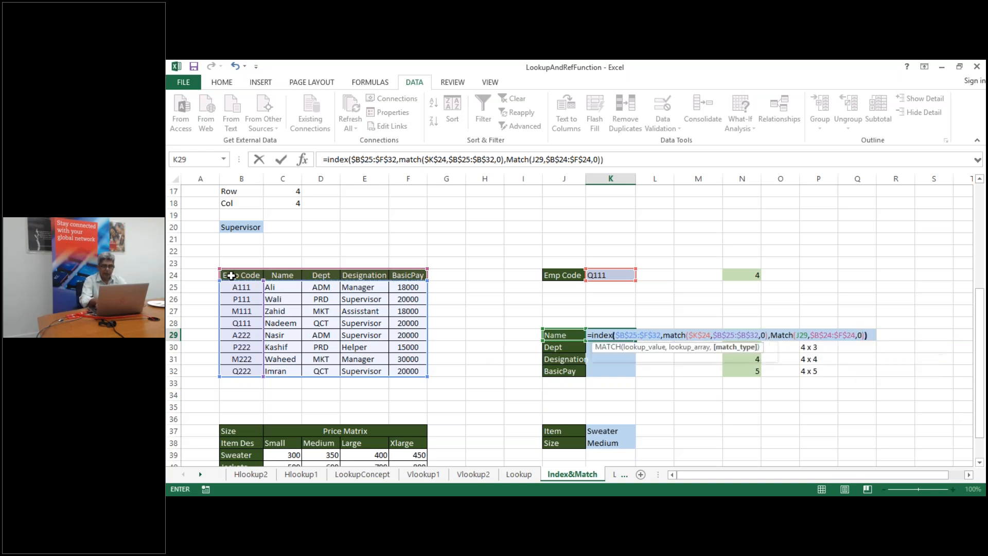
text())
key(Return)
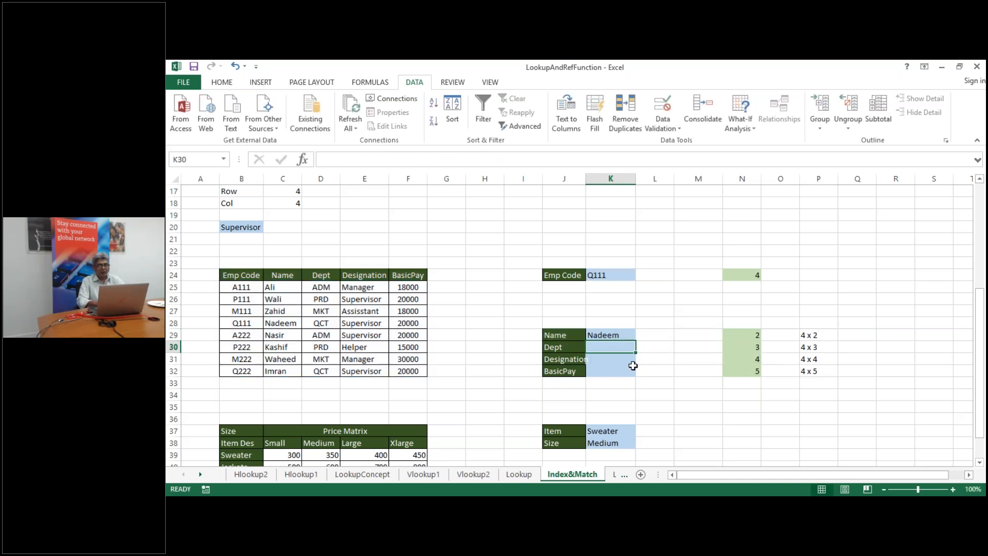
Fill K29's formula down to K32, returning QCT, Supervisor and 20000, and check it
click(621, 334)
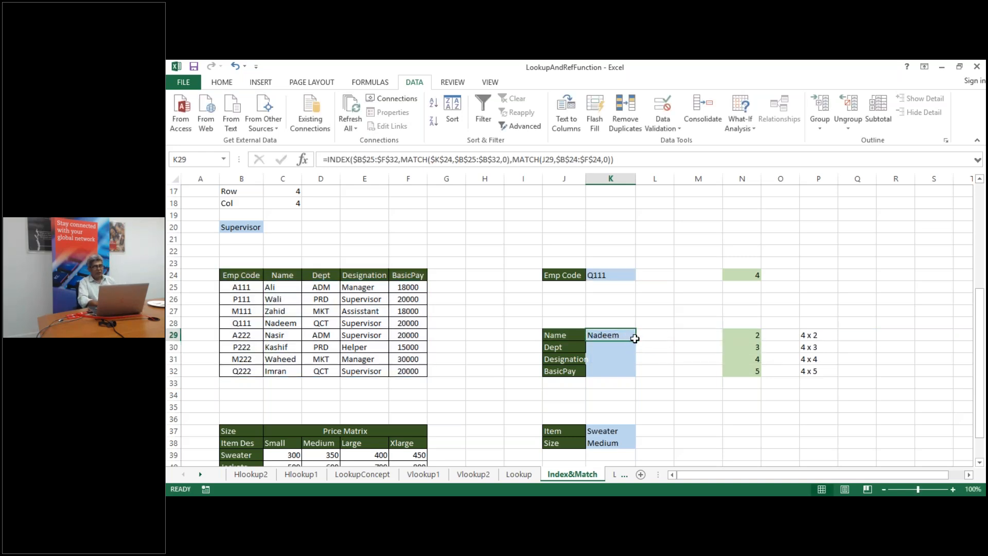
drag(633, 335, 637, 342)
click(625, 334)
drag(636, 341, 637, 376)
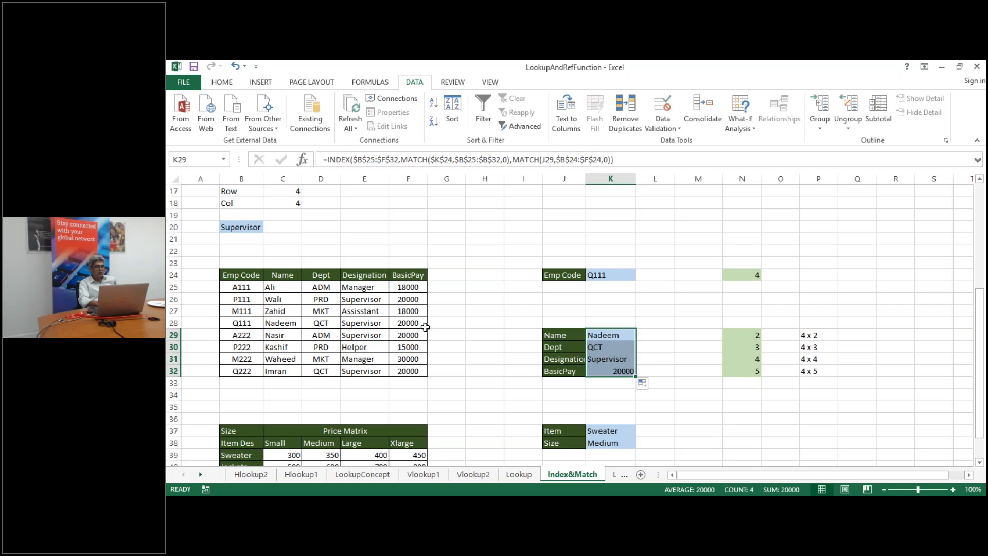
double_click(608, 334)
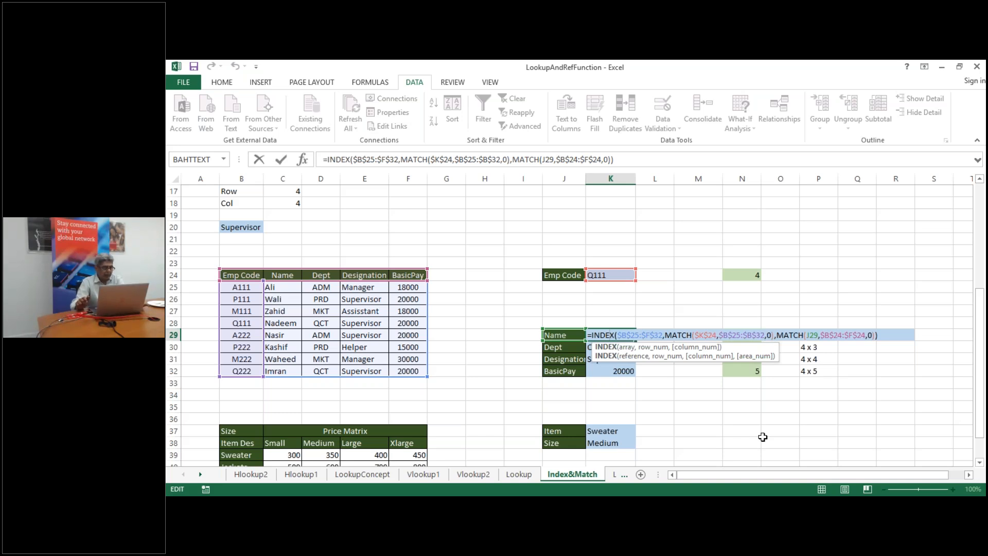
key(ctrl+Return)
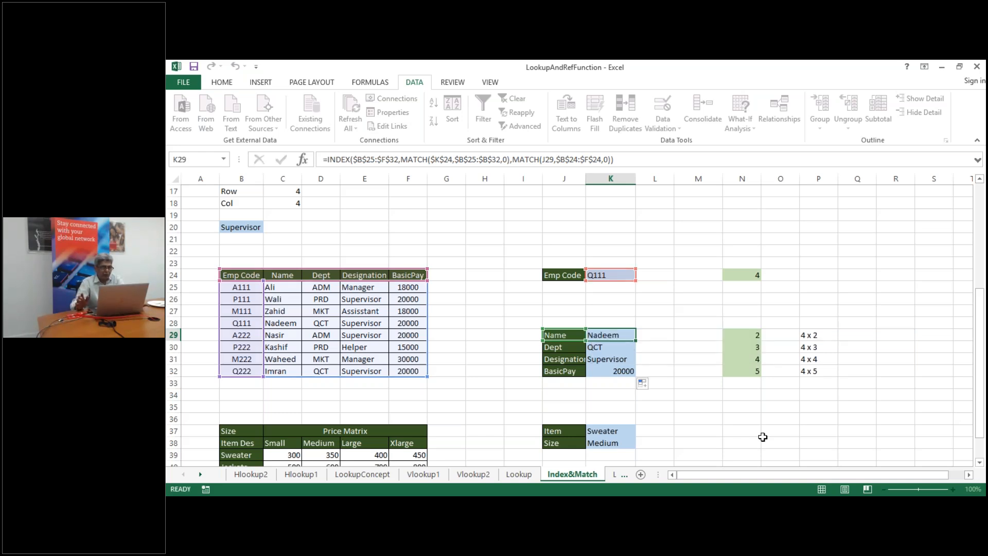
key(Down)
key(Down)
key(Down)
key(Down)
key(Down)
key(Down)
key(Down)
key(Down)
key(Down)
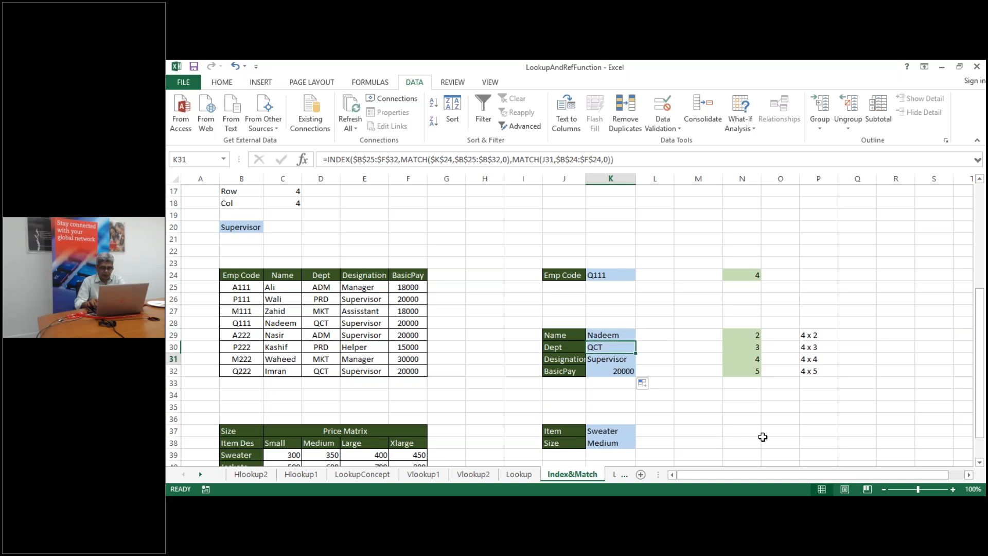
key(Down)
key(Down)
key(Down)
key(Down)
key(Down)
key(Down)
key(Down)
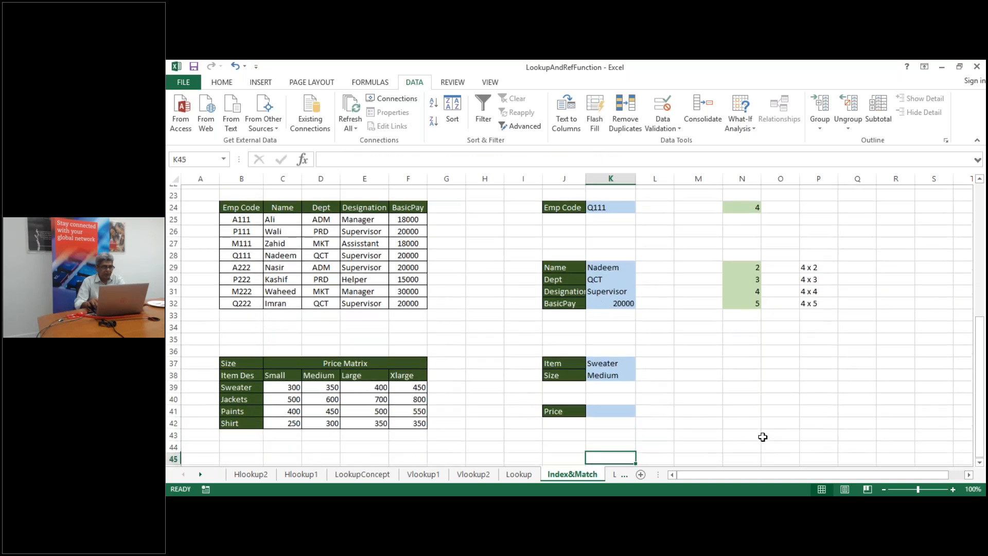
key(Up)
key(Up)
key(Up)
key(Up)
key(Up)
key(Up)
key(Up)
key(Up)
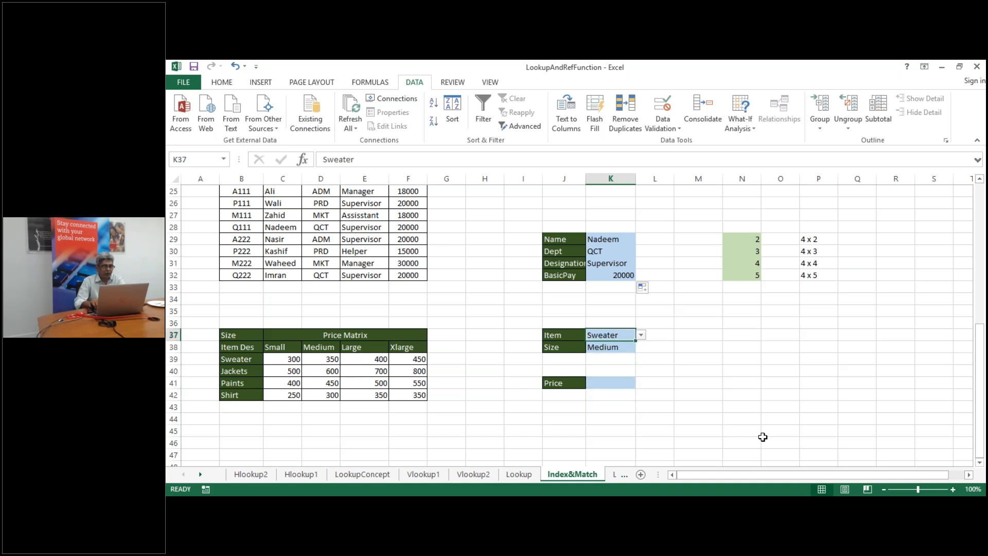
key(Left)
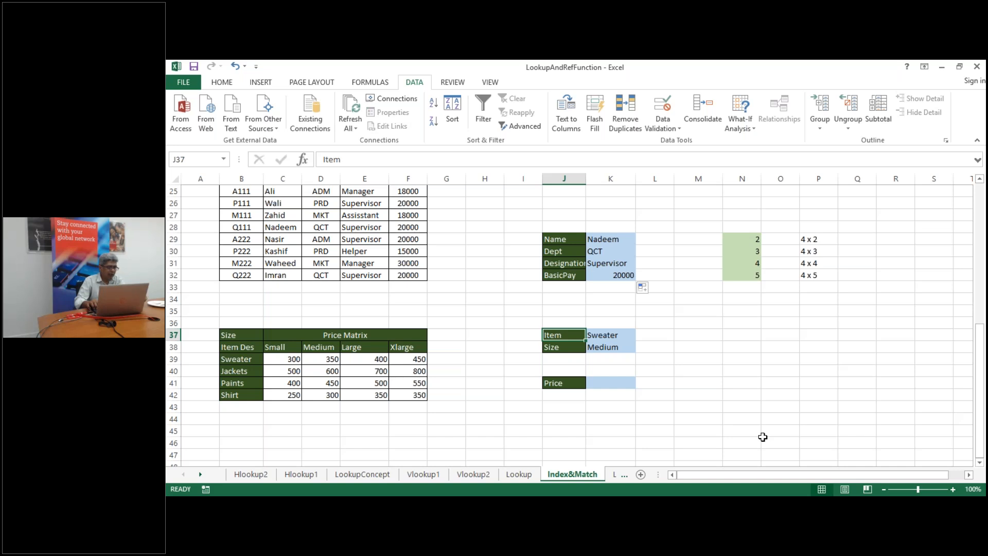
key(Left)
key(Down)
key(Down)
key(Down)
key(Down)
key(Right)
key(Right)
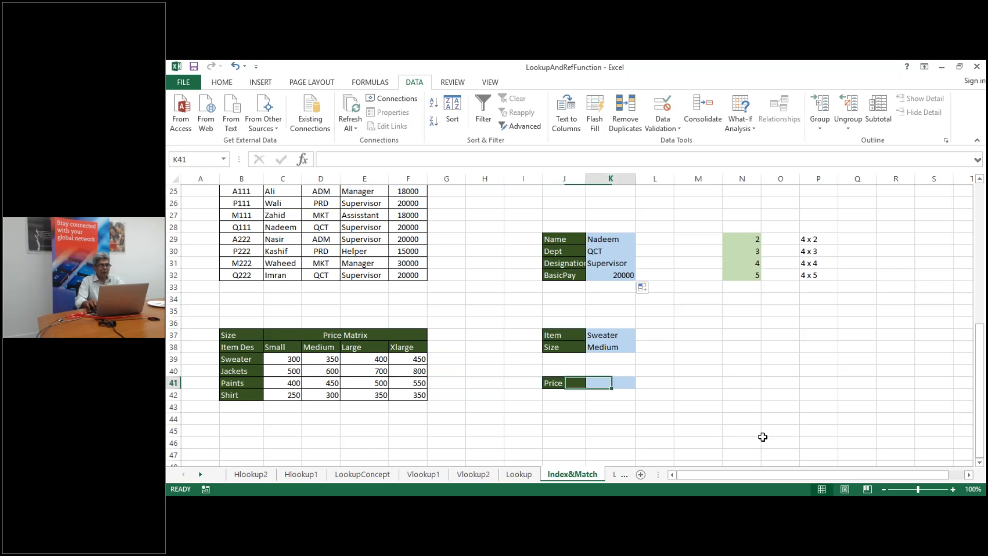
key(Left)
key(Left)
key(Left)
key(Left)
key(Left)
key(Left)
key(Left)
key(Left)
key(Left)
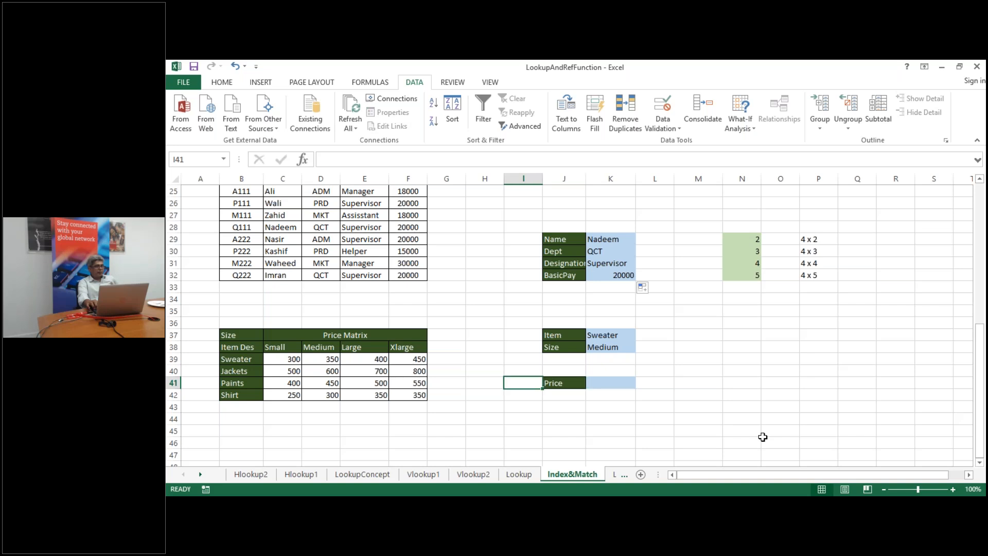
key(Right)
key(Right)
key(Right)
key(Right)
key(Right)
key(Right)
key(Right)
key(Right)
key(Right)
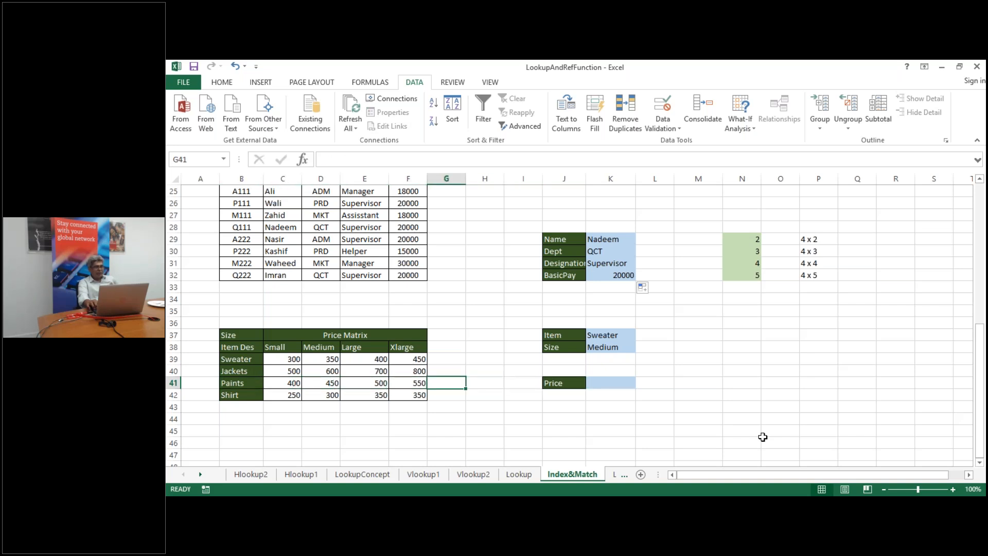
key(Up)
key(Up)
key(Up)
key(Up)
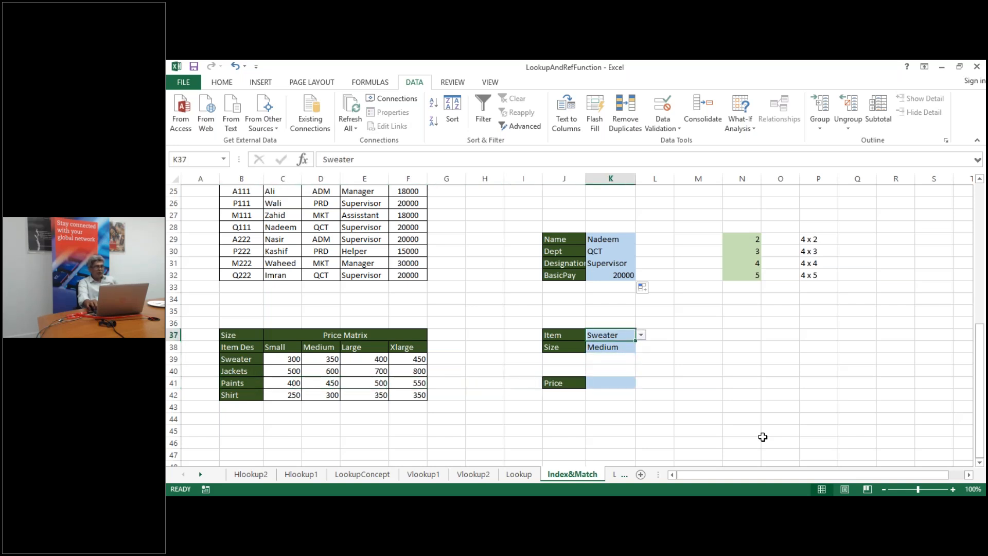
key(Down)
key(Left)
key(Left)
key(Left)
key(Left)
key(Left)
key(Left)
key(Left)
key(Left)
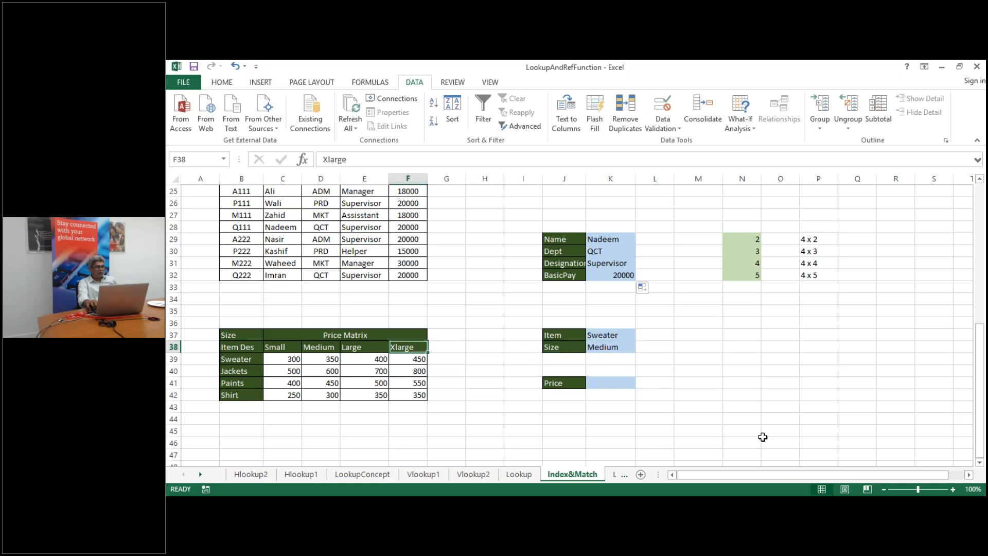
key(Left)
key(Down)
key(Down)
key(Down)
key(Down)
key(Up)
key(Up)
key(Up)
key(Up)
key(Right)
key(Right)
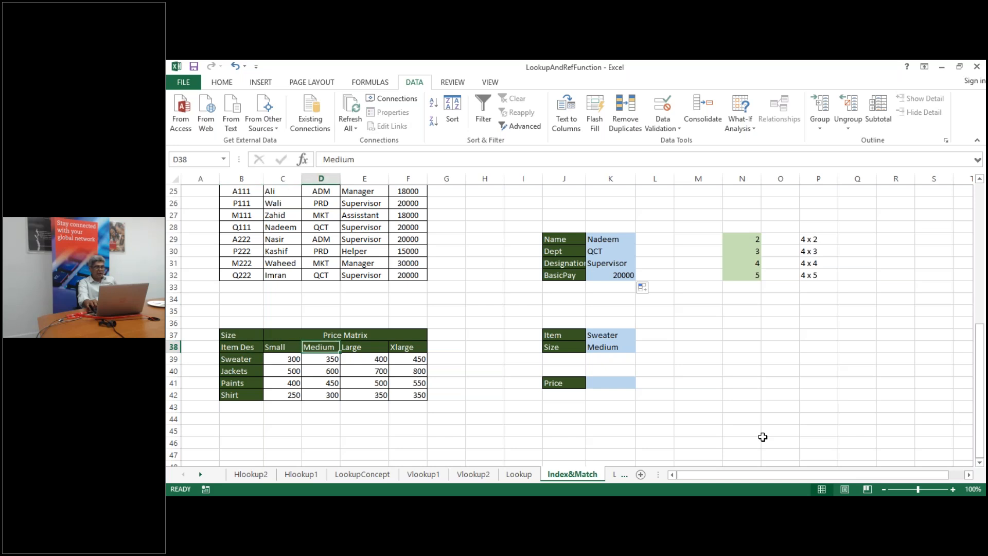
key(Left)
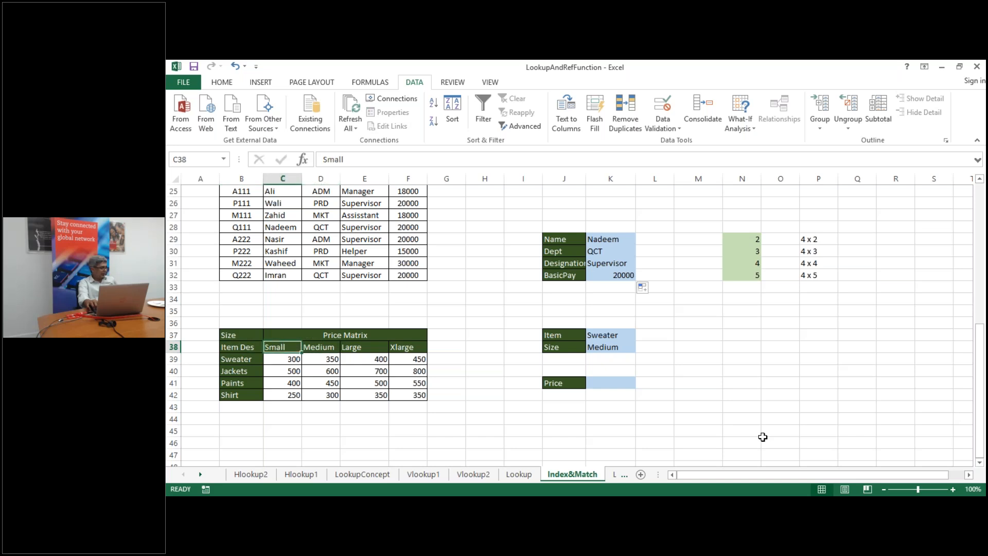
key(Right)
key(Down)
key(Left)
key(Up)
key(Right)
key(Right)
key(Right)
key(Left)
key(Left)
key(Left)
key(Down)
key(Left)
key(Down)
key(Down)
key(Down)
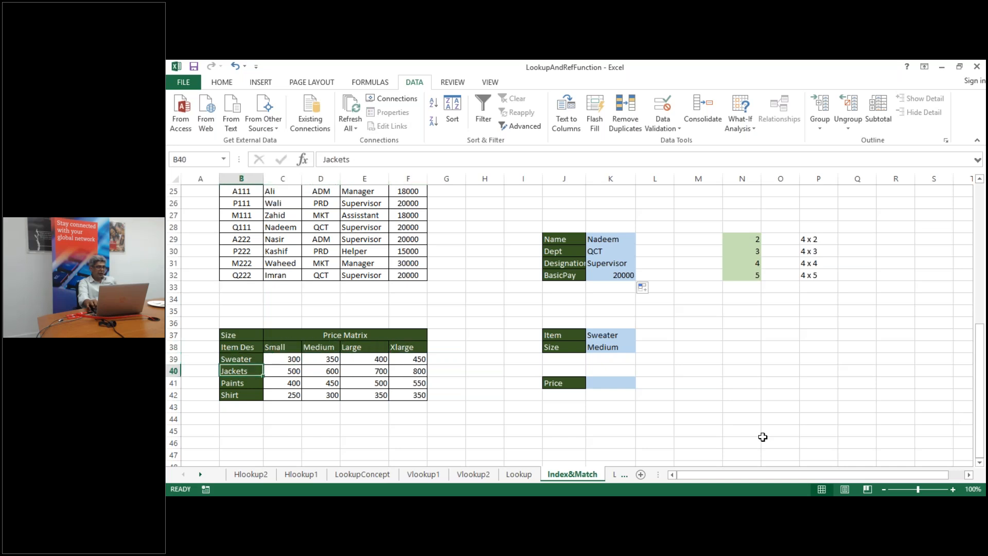
key(Right)
key(Right)
key(Right)
key(Right)
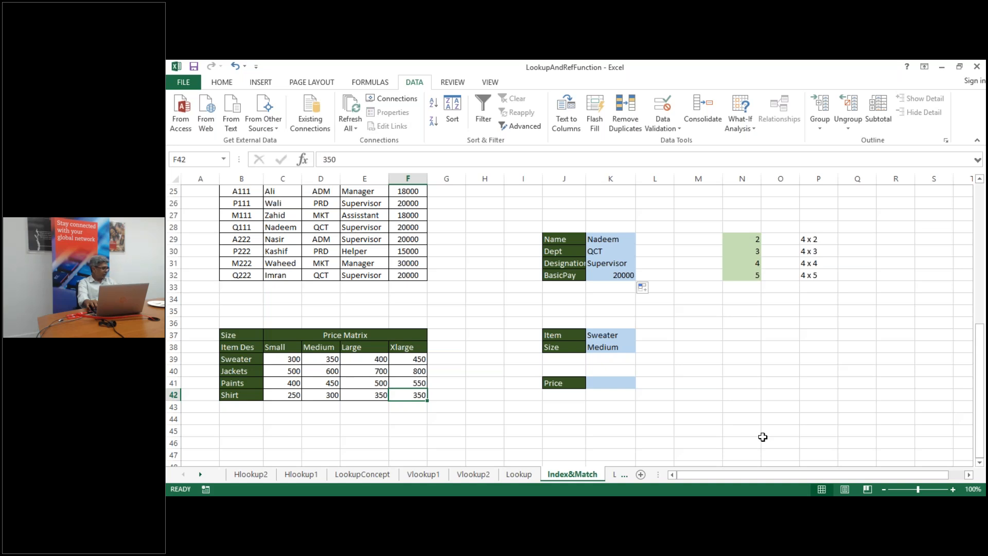
key(Up)
key(Up)
key(Up)
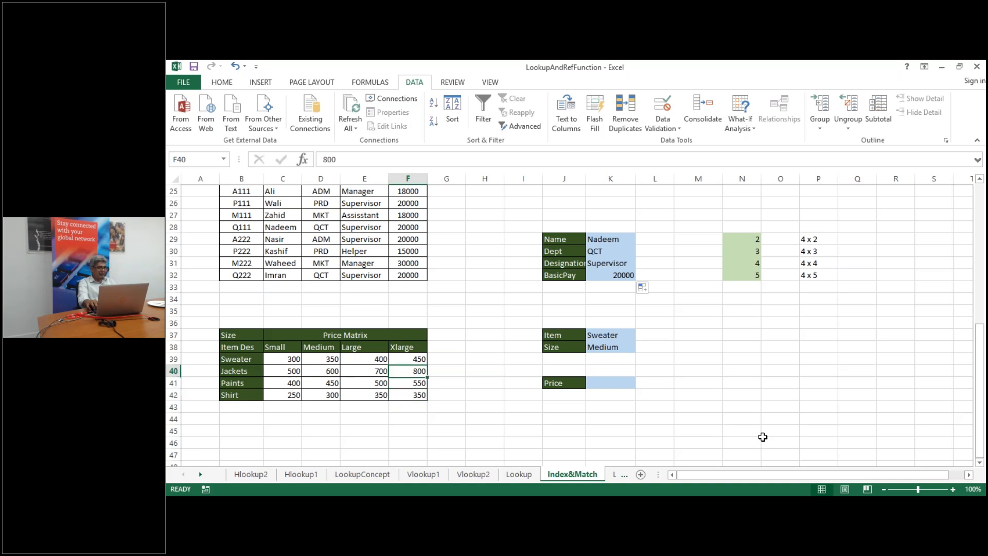
key(Left)
key(Left)
key(Left)
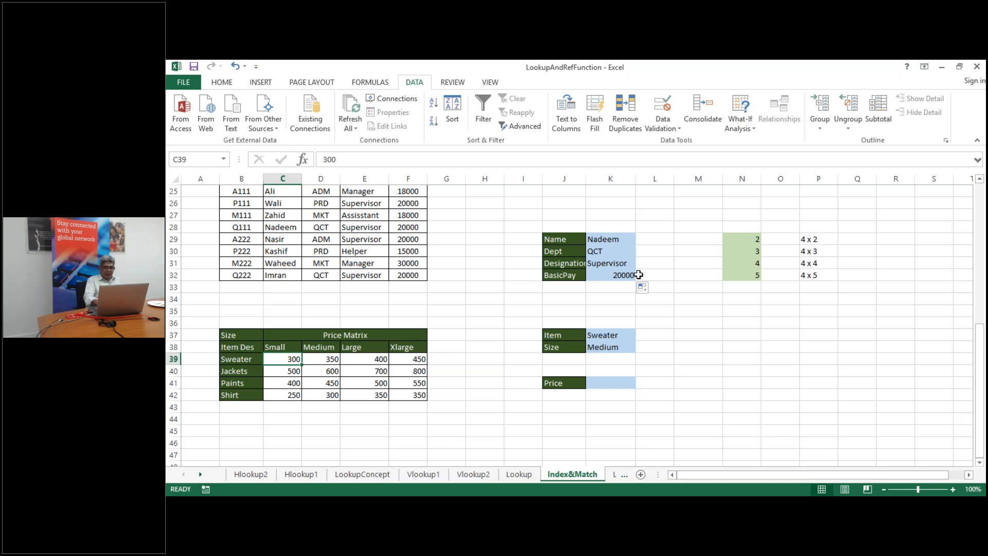
click(608, 241)
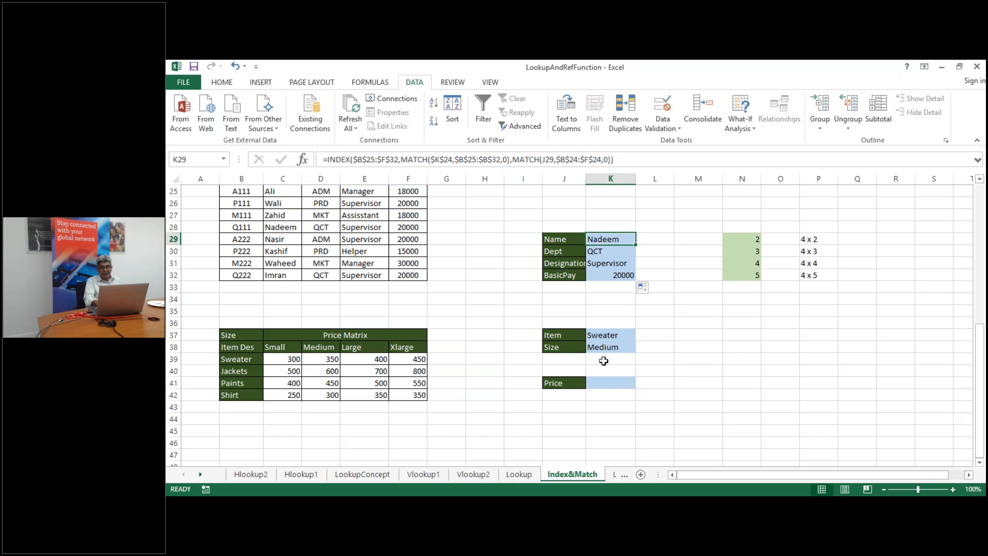
click(614, 384)
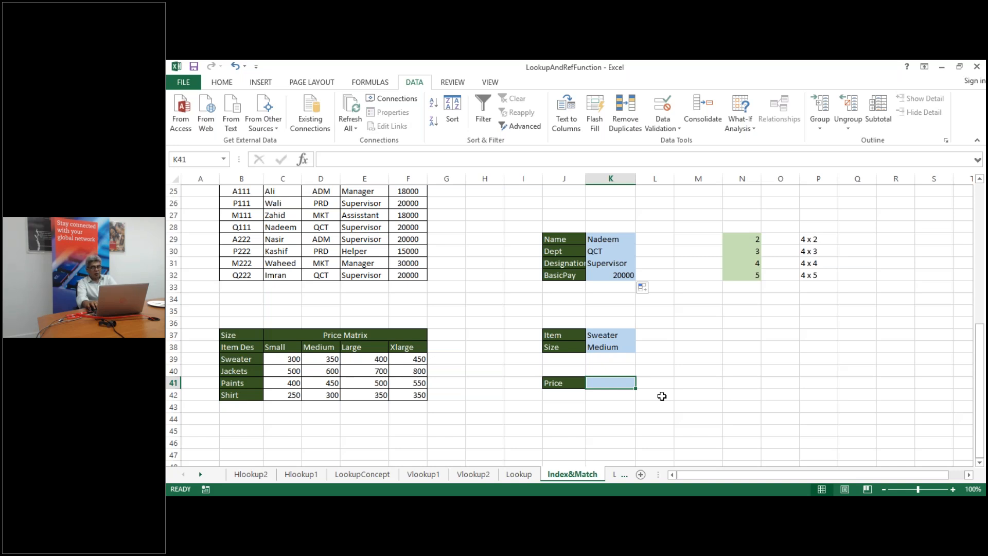
key(Up)
key(Up)
key(Up)
key(Up)
key(Up)
key(Up)
key(Up)
key(Up)
key(Up)
key(Up)
key(Up)
key(Up)
key(Up)
key(Up)
key(Up)
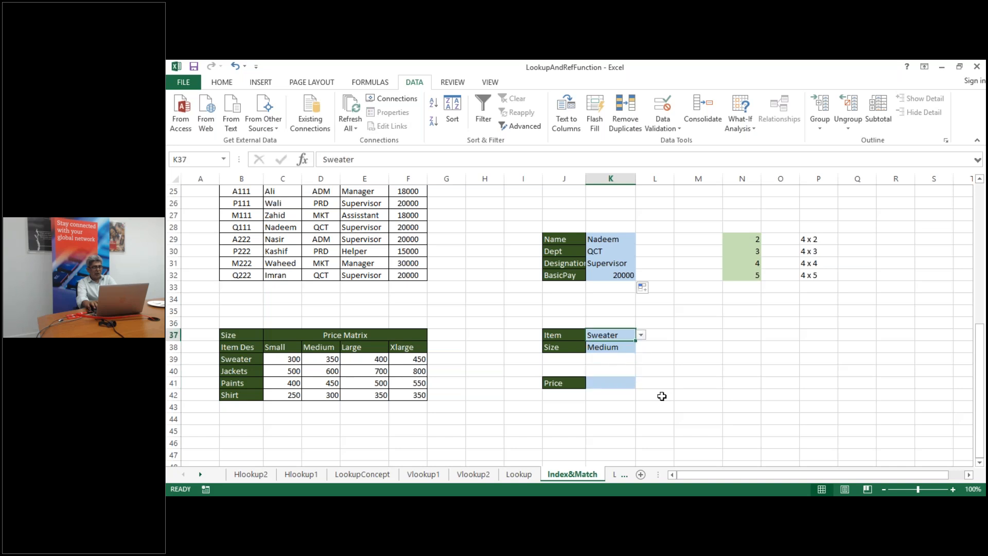
key(Down)
key(Down)
key(Down)
key(Down)
key(Down)
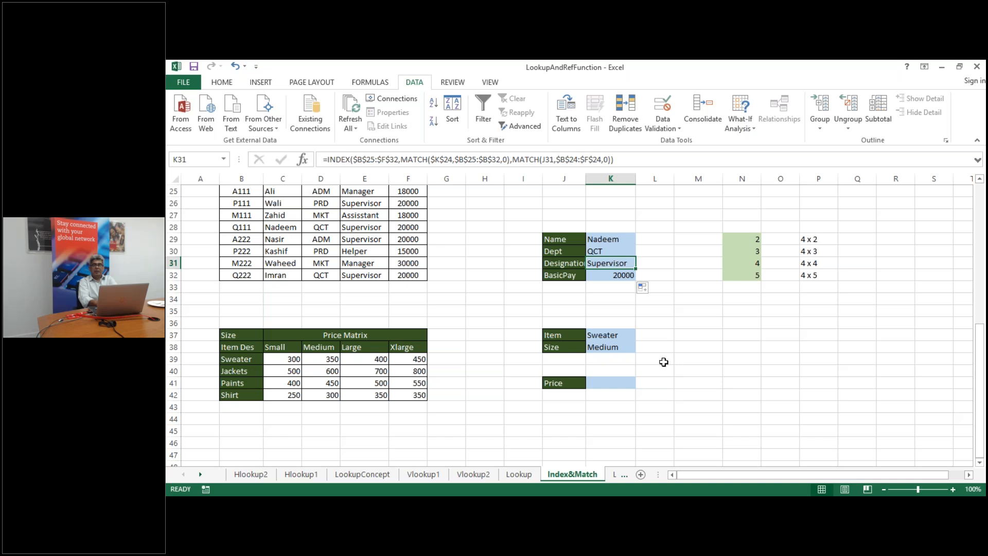
double_click(607, 238)
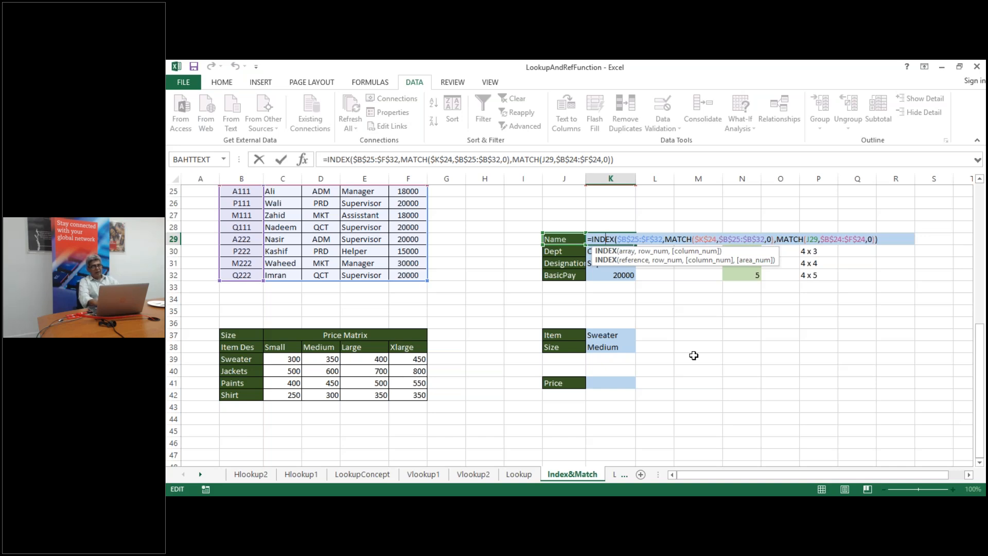
click(934, 359)
drag(979, 375, 976, 313)
drag(966, 312, 979, 245)
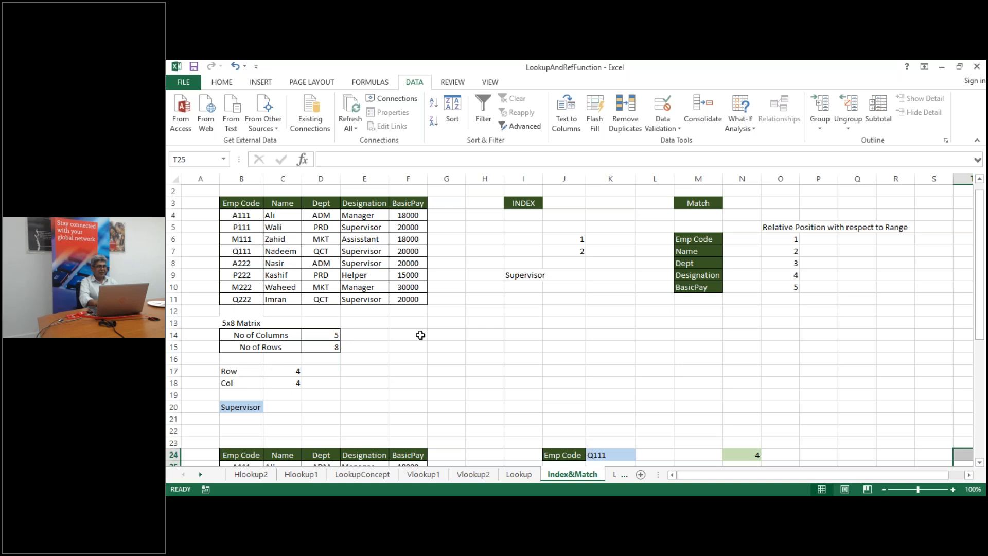
click(248, 215)
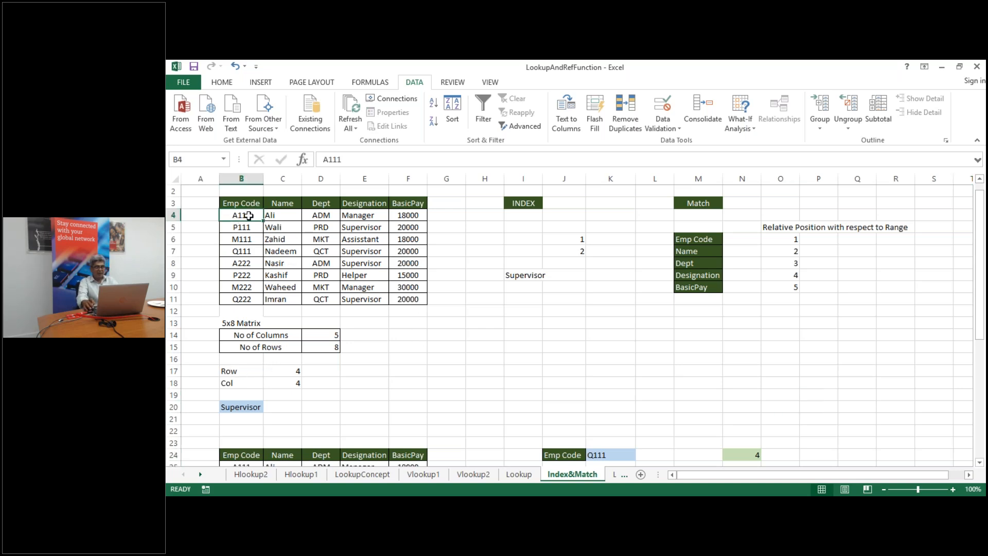
key(ctrl+shift+Right)
key(ctrl+shift+Down)
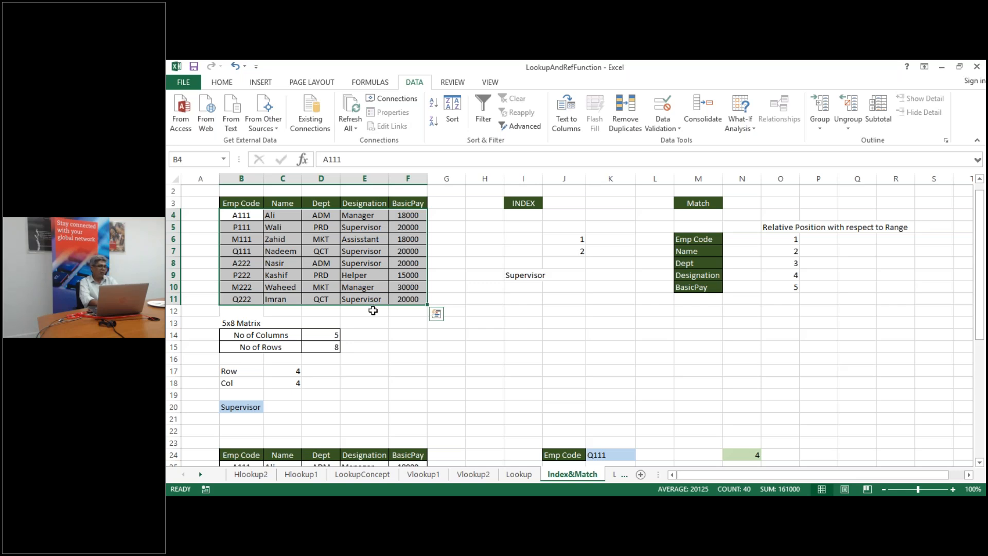
click(454, 359)
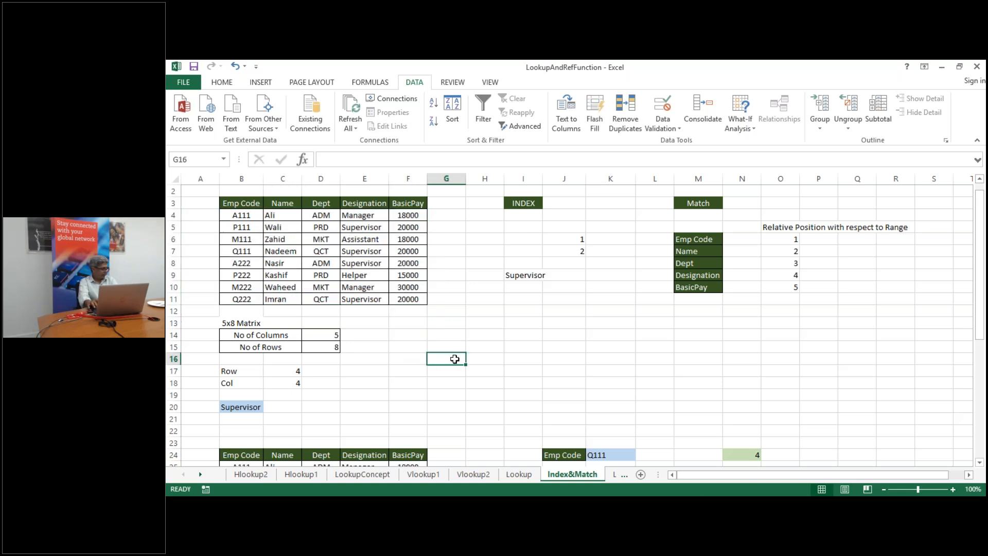
key(Down)
key(Down)
key(Down)
key(Down)
key(Down)
key(Down)
key(Down)
key(Down)
key(Down)
key(Down)
key(Down)
key(Down)
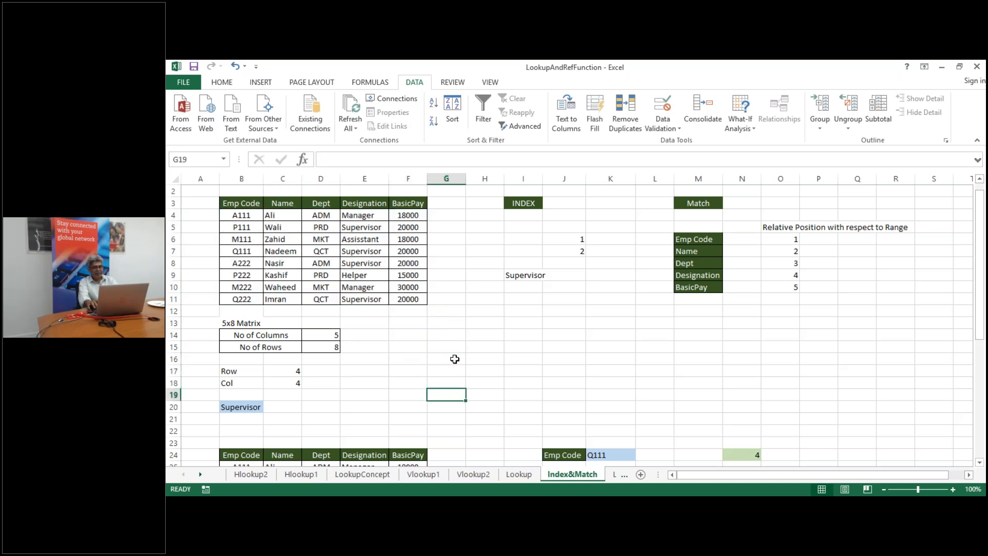
key(Down)
key(Down)
key(Down)
key(Down)
key(Down)
key(Down)
key(Down)
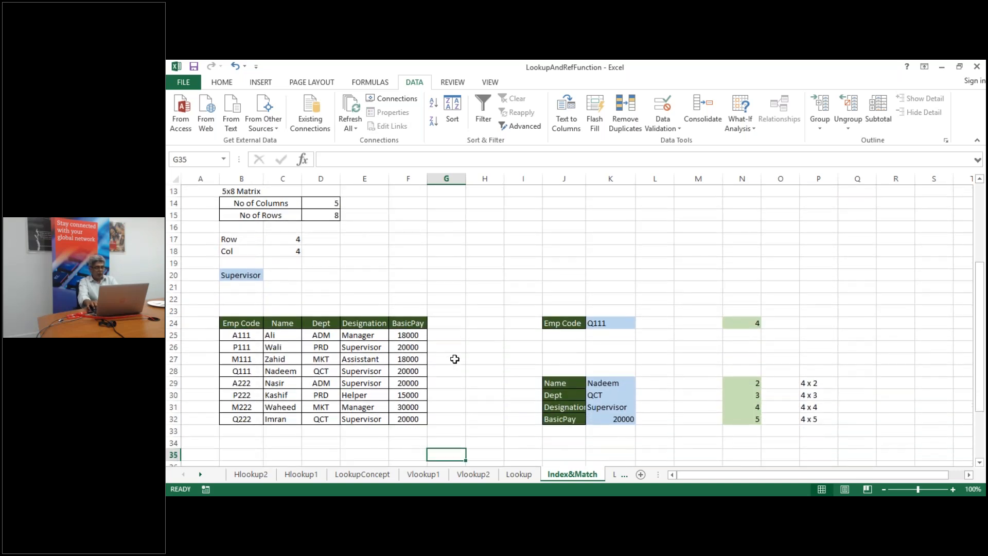
key(Left)
key(Left)
key(Right)
key(Right)
key(Right)
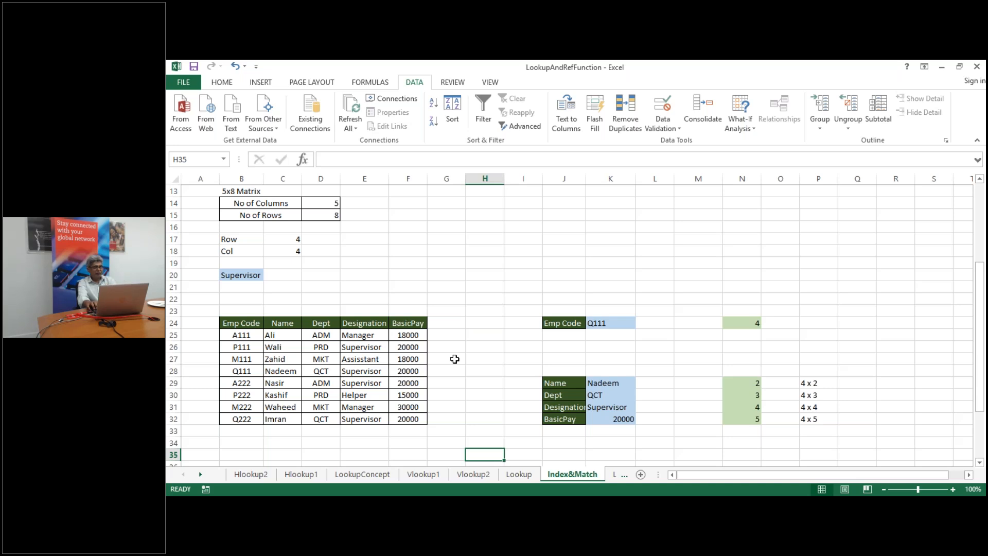
key(Right)
Copy the Name, Dept, Designation and BasicPay labels from J29:J32 into J17:J20
scroll(455, 359, down, 2)
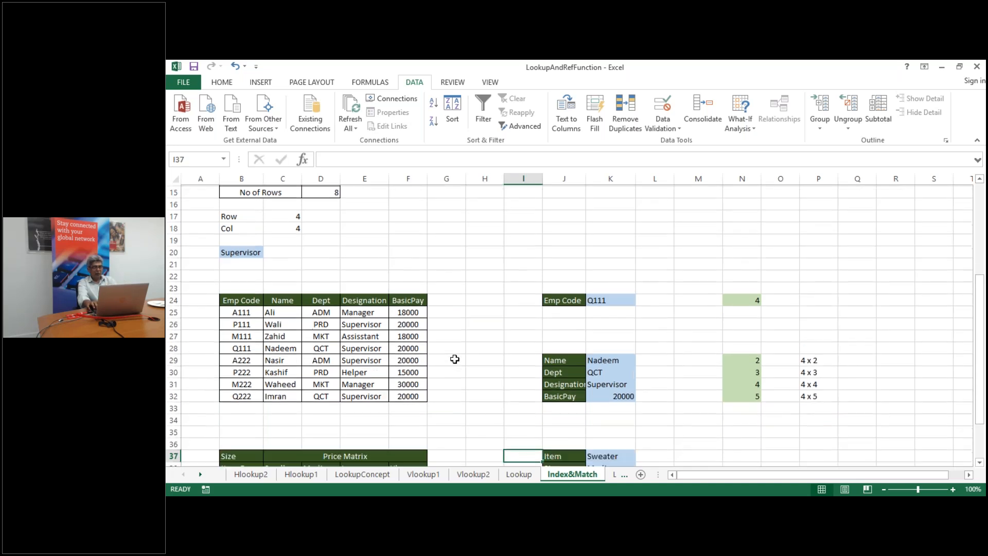
key(Up)
key(Up)
key(Up)
key(Up)
key(Up)
key(Up)
key(Right)
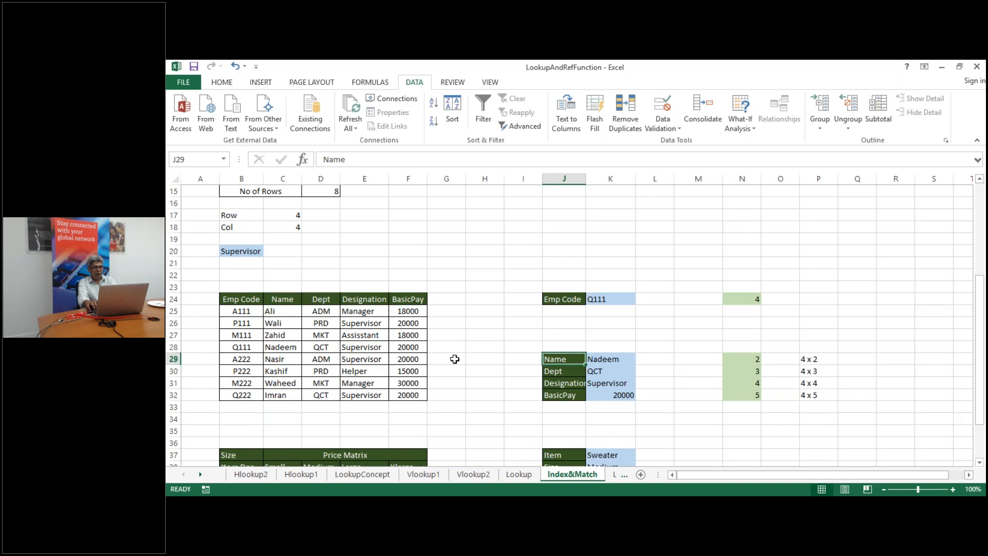
key(shift+Down)
key(shift+Down)
key(shift+Down)
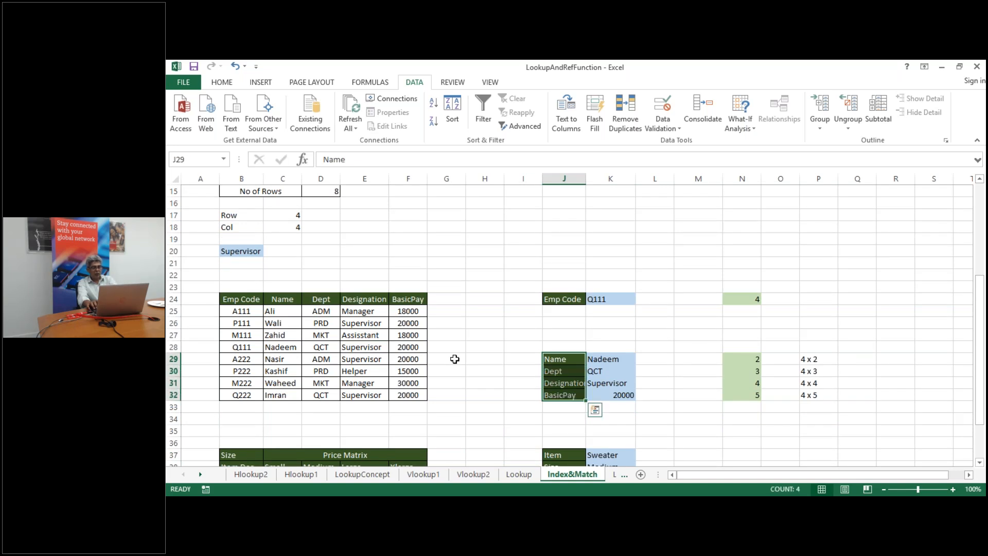
key(ctrl+c)
key(Right)
key(Right)
key(Right)
key(Right)
key(Right)
key(Right)
key(Right)
key(Right)
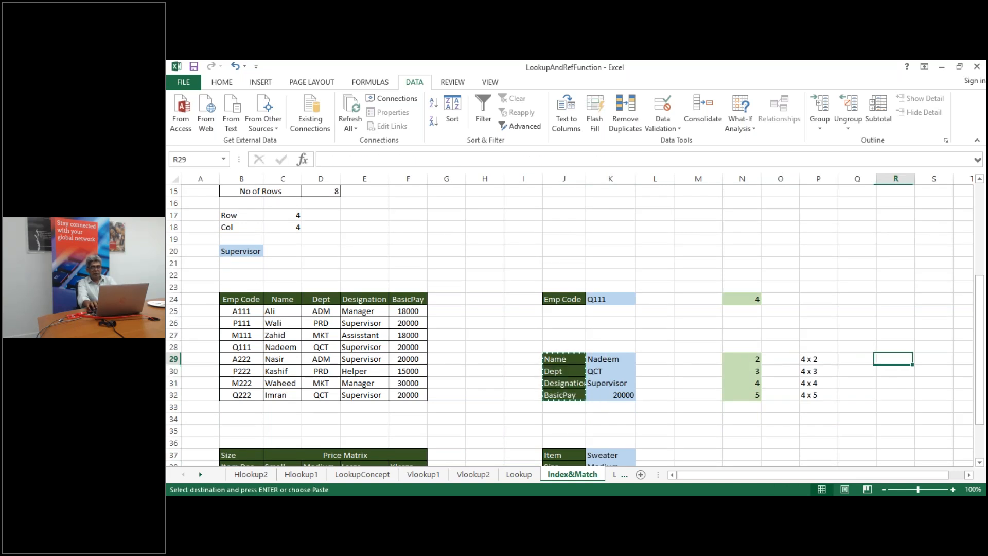
key(Up)
key(Up)
key(Up)
key(Up)
key(Up)
key(Up)
key(Up)
key(Up)
key(Up)
key(Up)
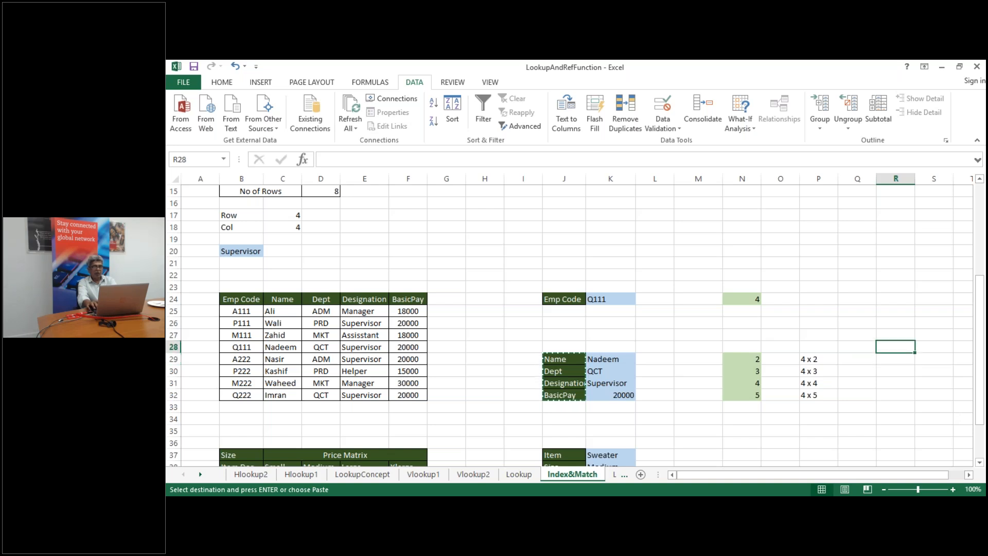
key(Left)
key(Left)
key(Left)
key(Left)
key(Left)
key(Left)
key(Left)
key(Left)
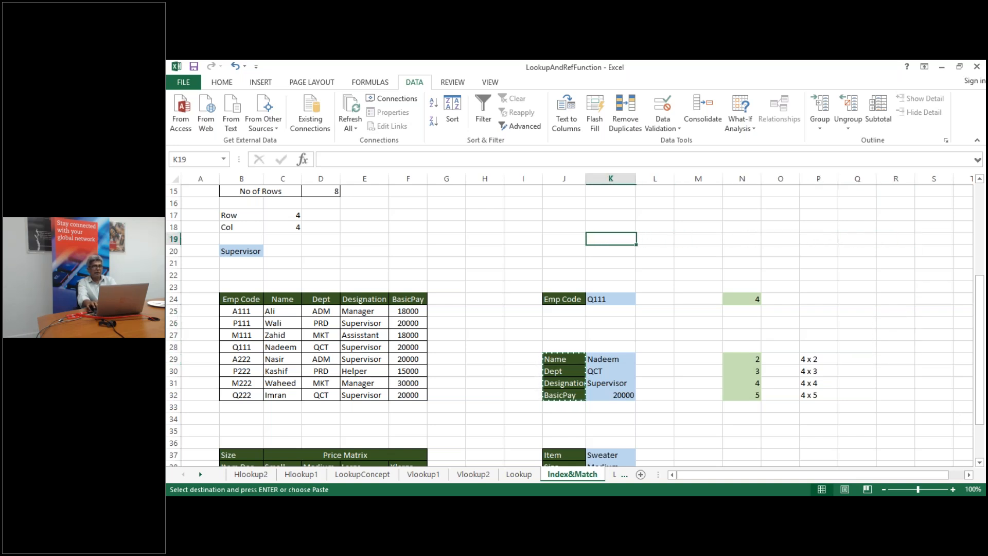
key(Up)
key(Up)
key(ctrl+v)
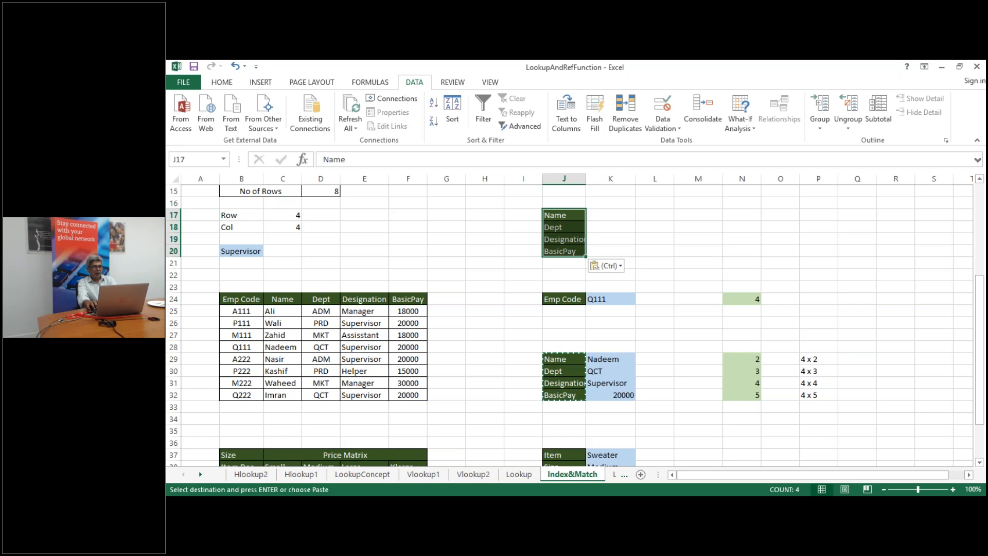
key(Right)
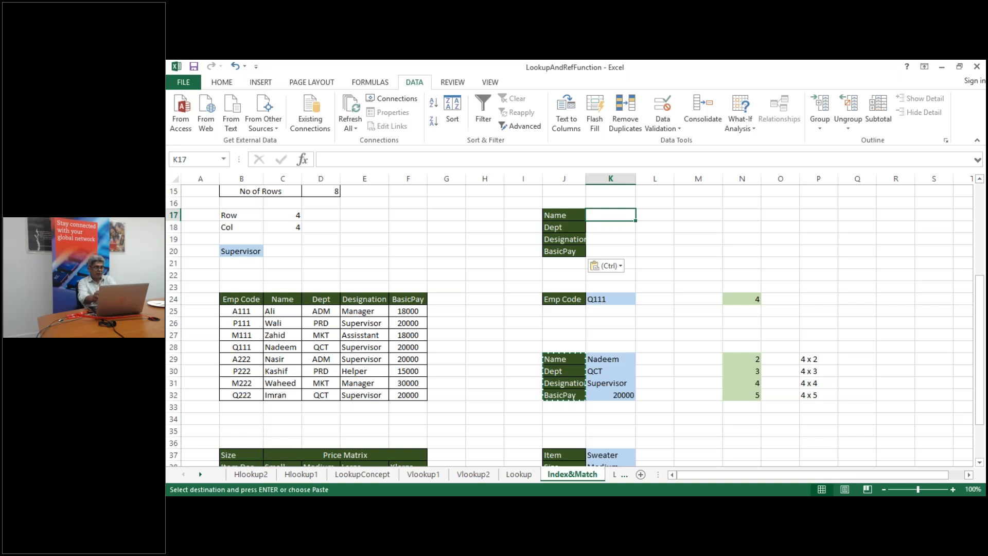
Start a VLOOKUP in K17 with lookup value $K$24 and table $B$25:$F$32
key(Escape)
key(Escape)
text(=vl)
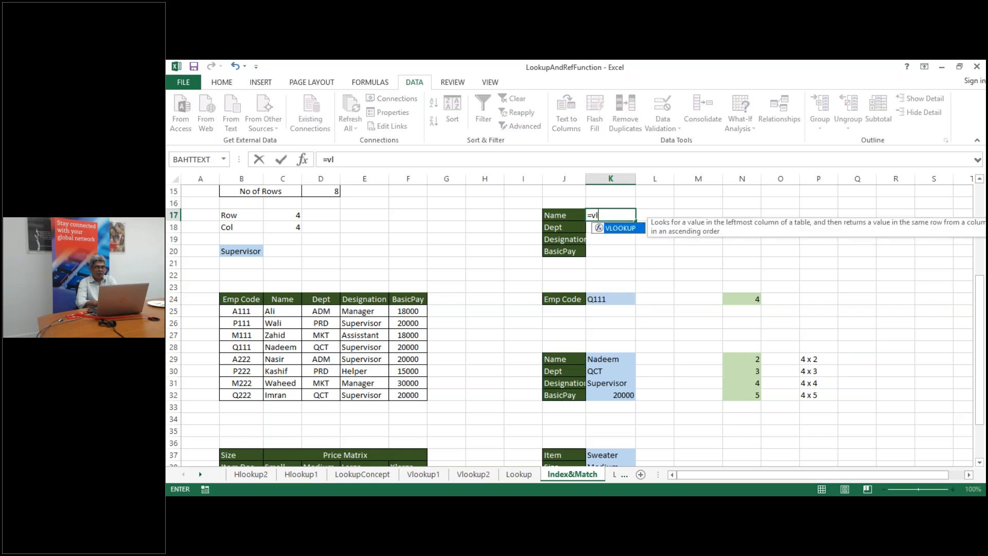
double_click(626, 231)
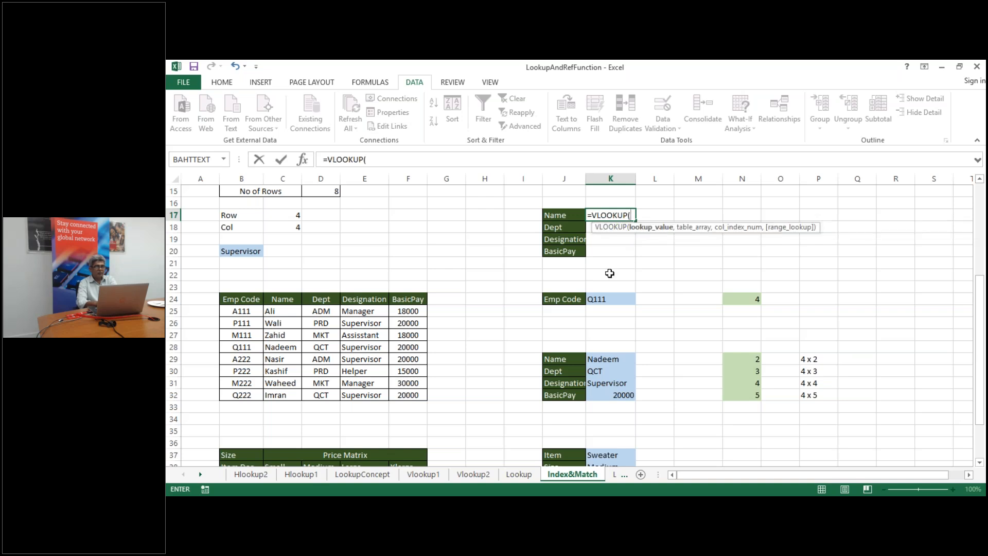
click(602, 299)
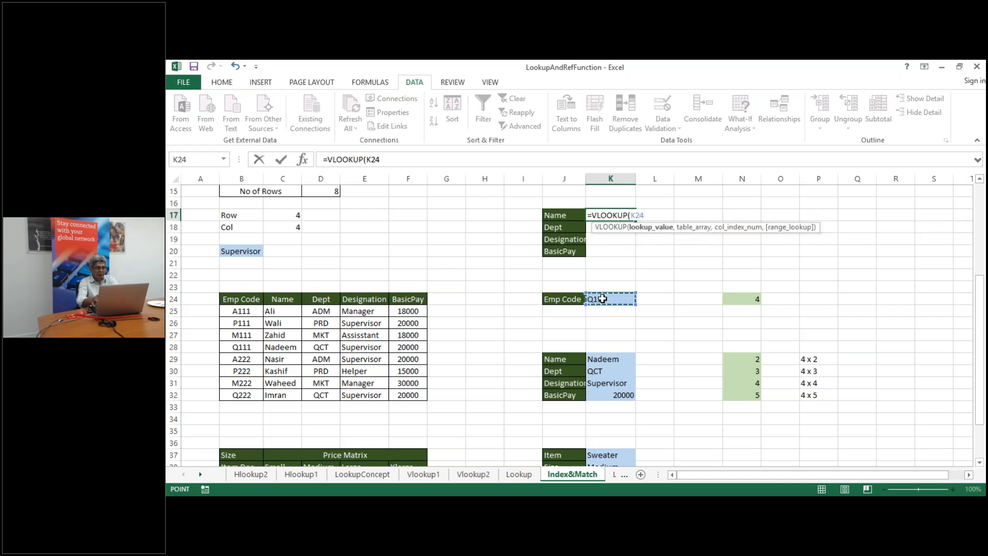
text(,)
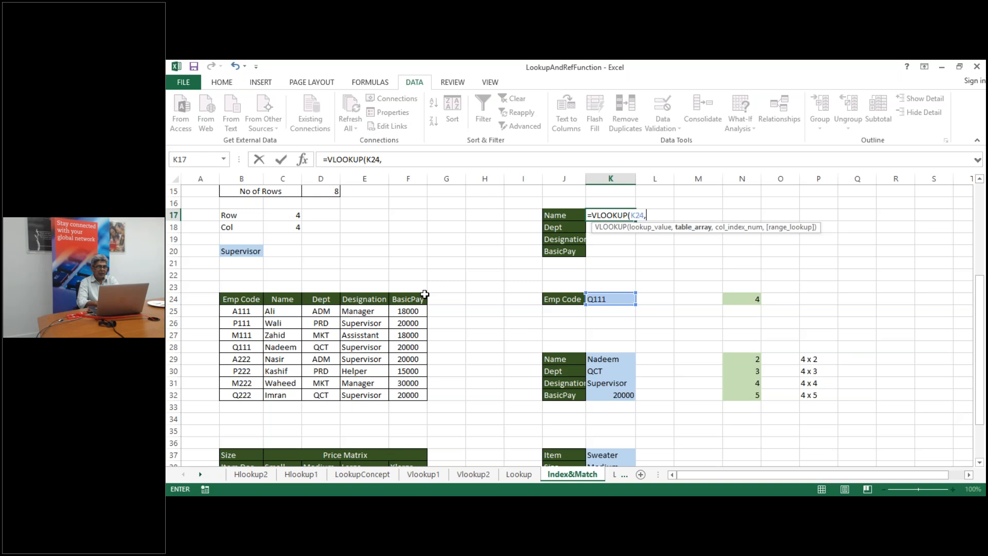
key(BackSpace)
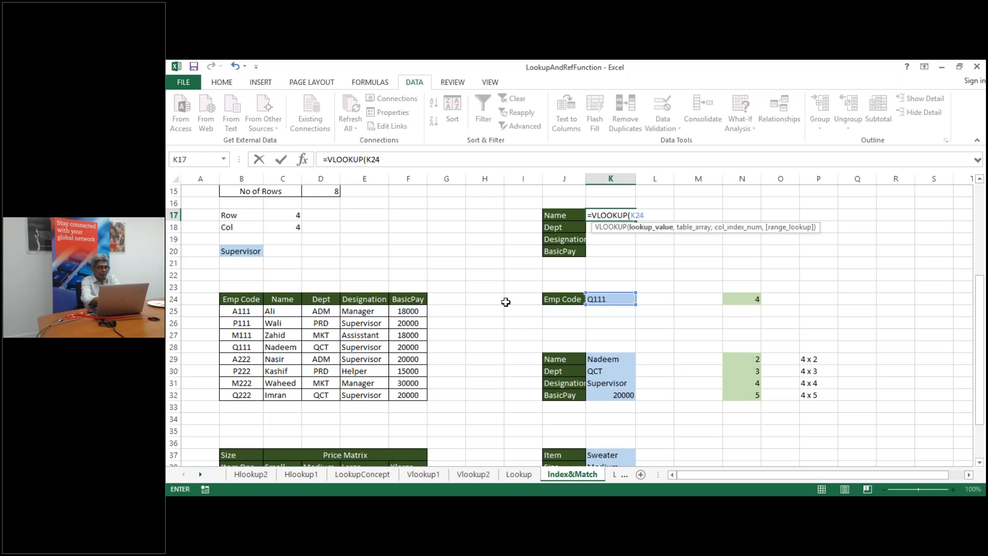
key(F4)
text(,)
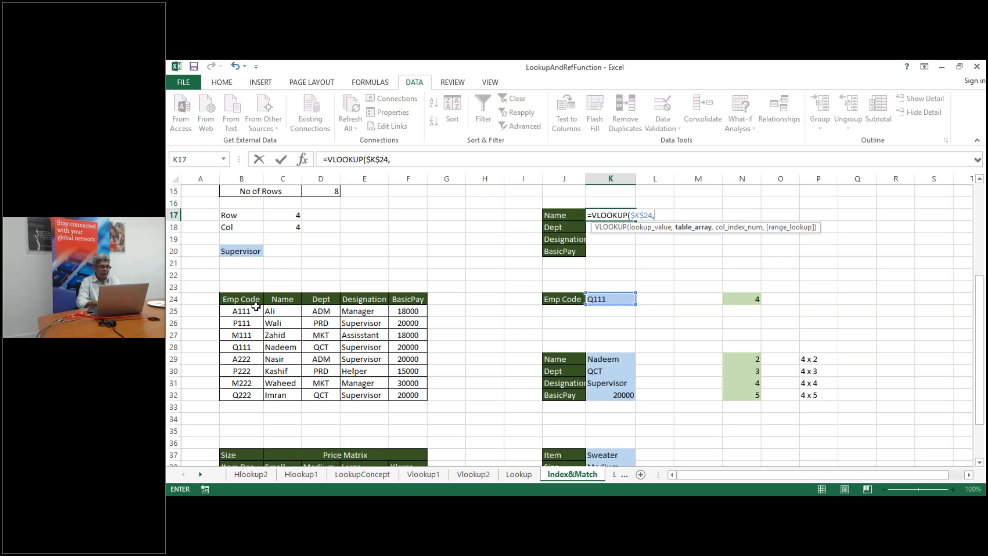
drag(248, 310, 411, 397)
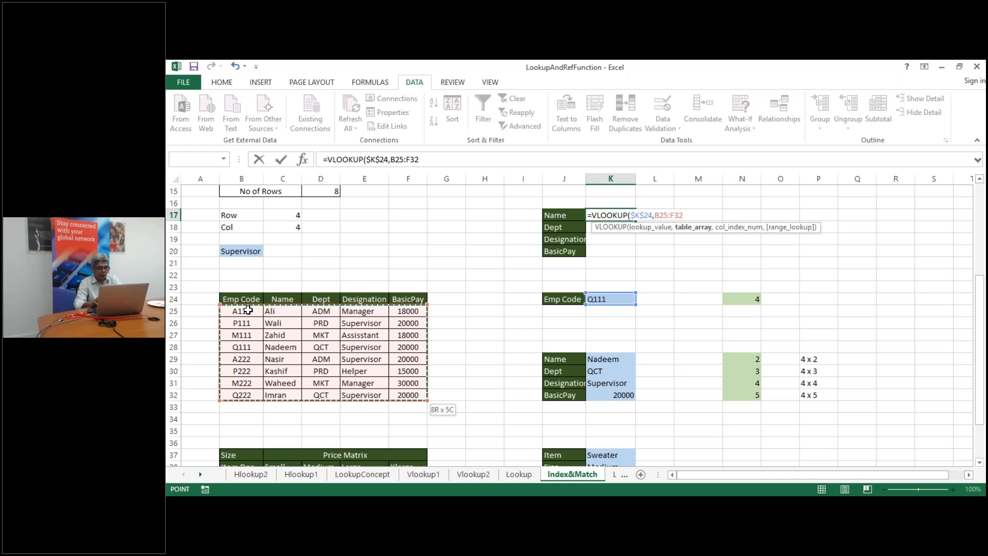
key(F4)
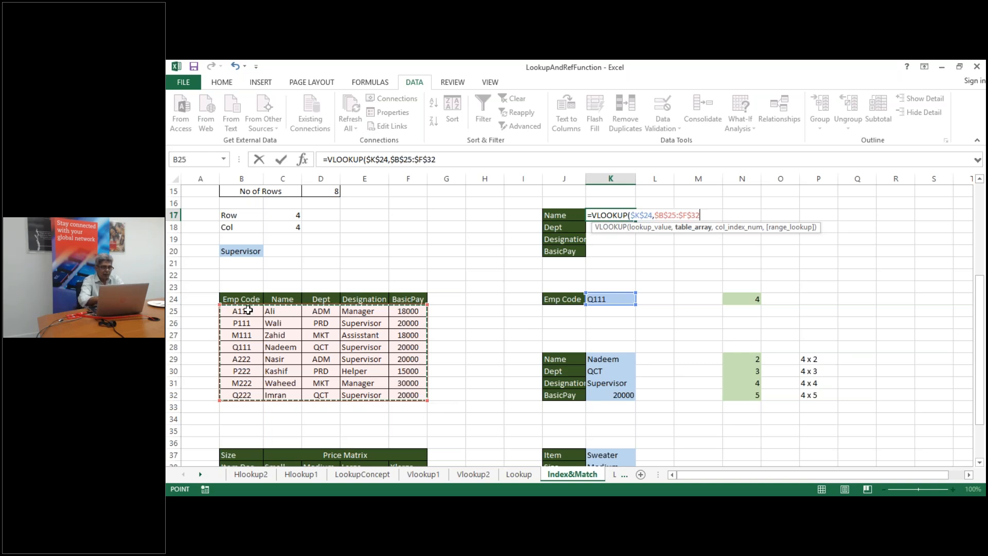
text(,)
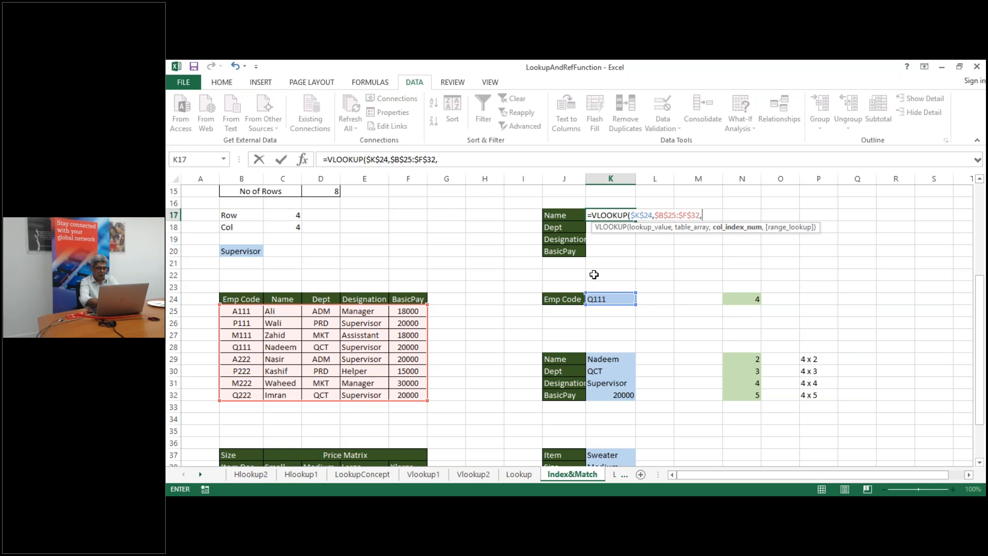
Use MATCH(J17,$B$24:$F$24,0) as the column index with exact match, returning Nadeem
text(matc)
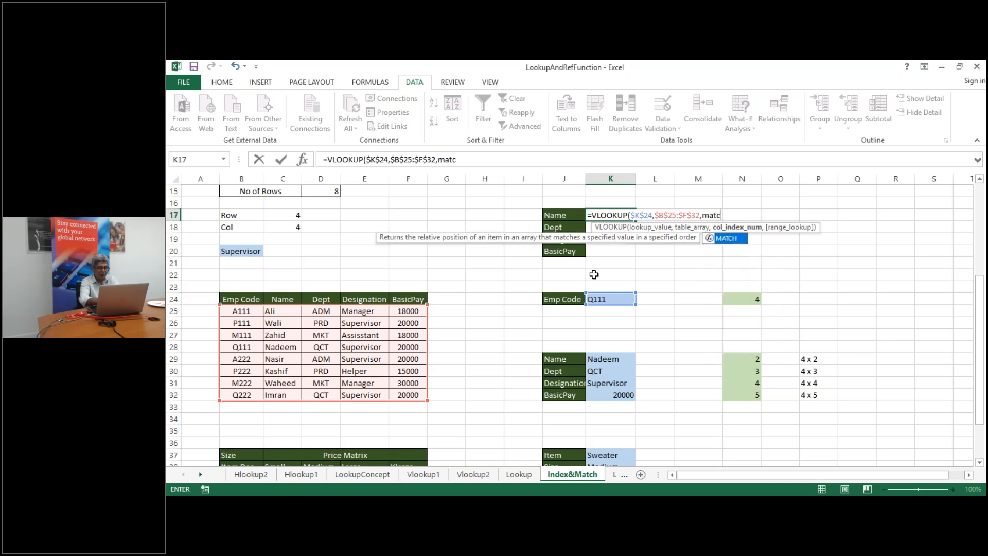
double_click(731, 244)
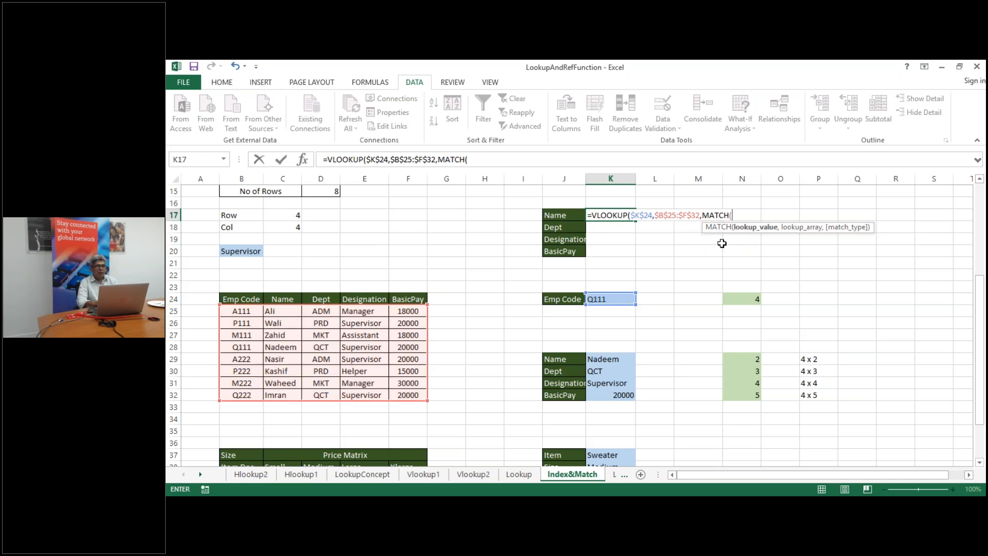
click(562, 216)
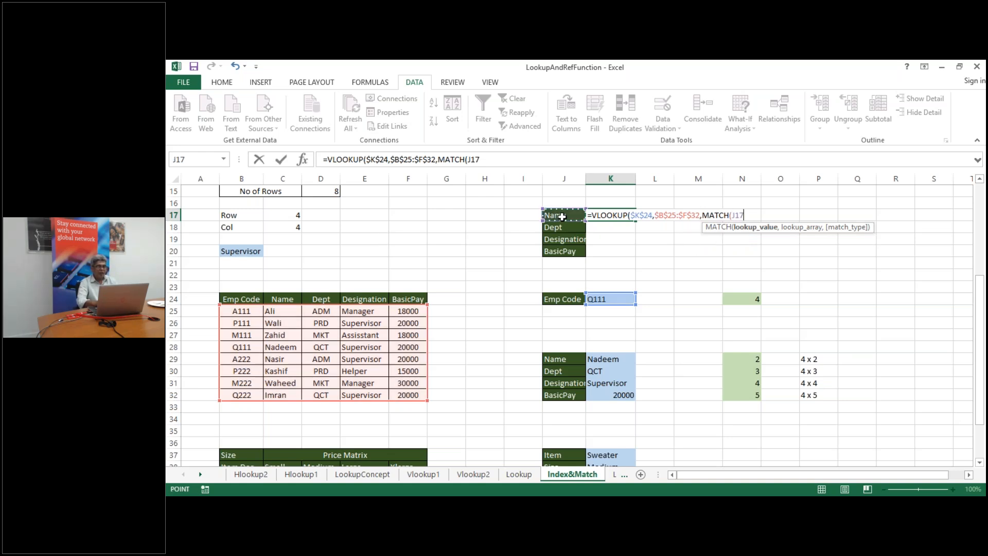
text(,)
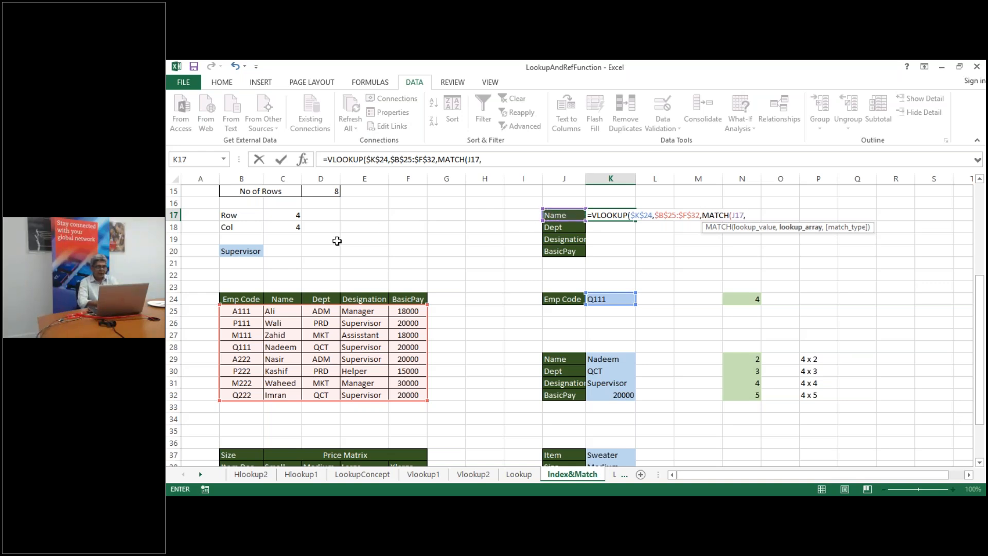
click(228, 299)
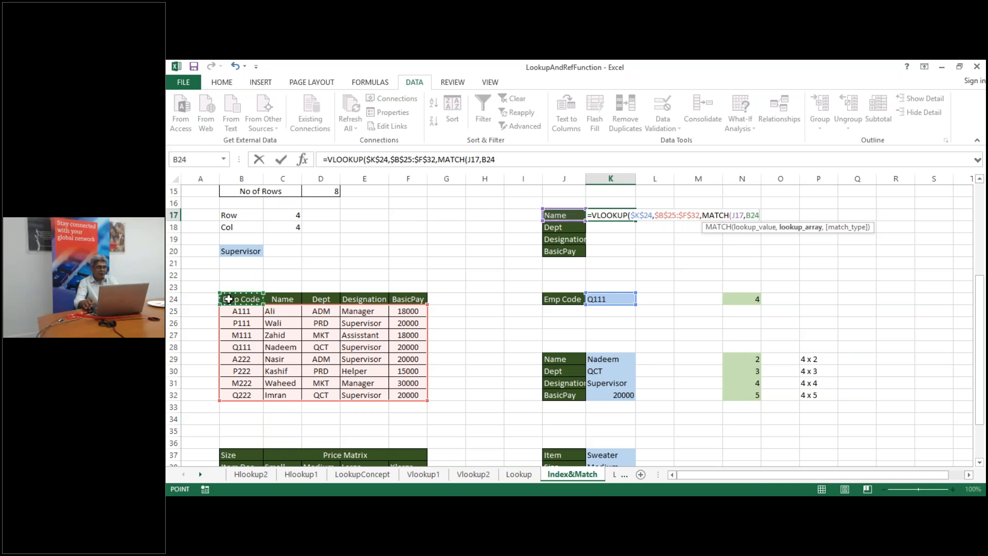
key(shift+Right)
key(shift+Right)
key(shift+Right)
key(shift+Right)
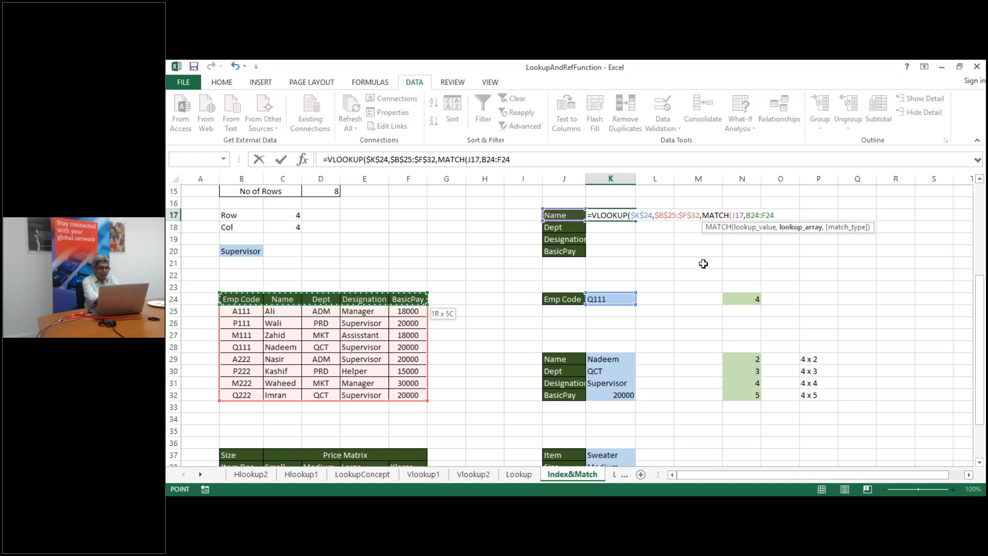
key(F4)
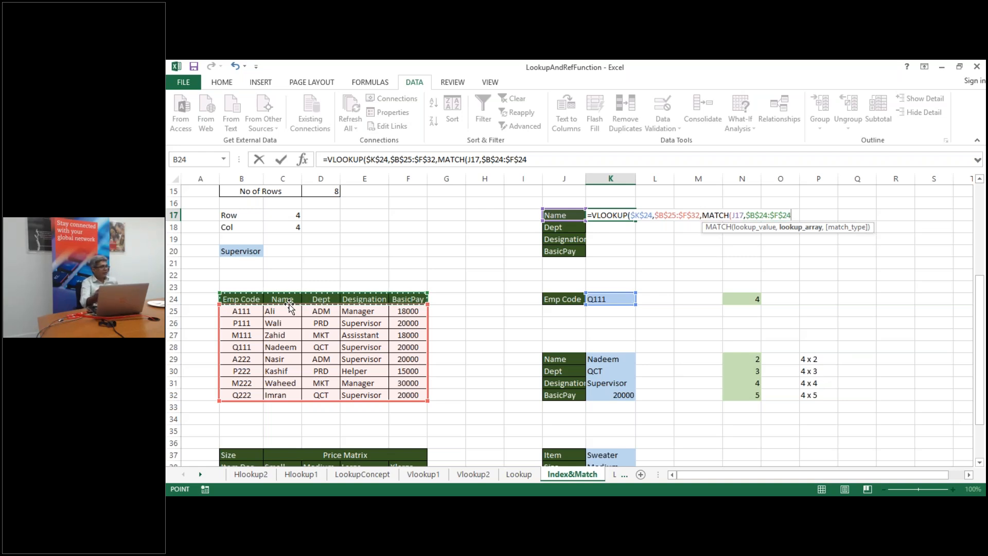
text(,)
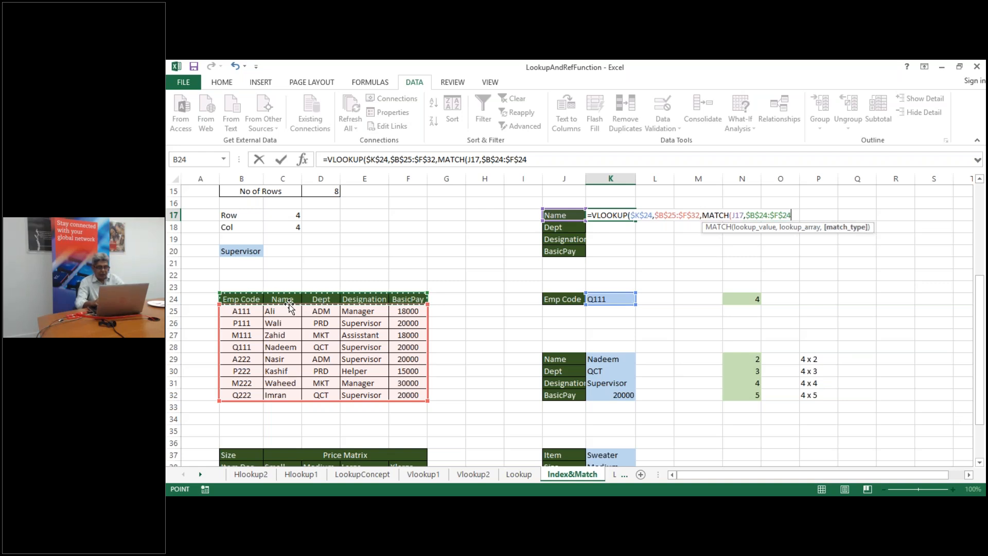
text(0))
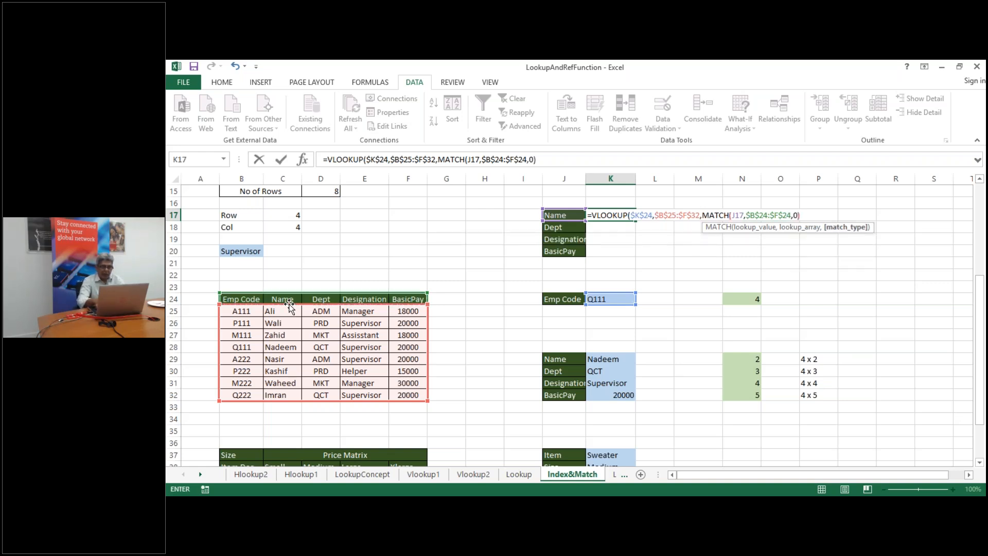
text(,0)
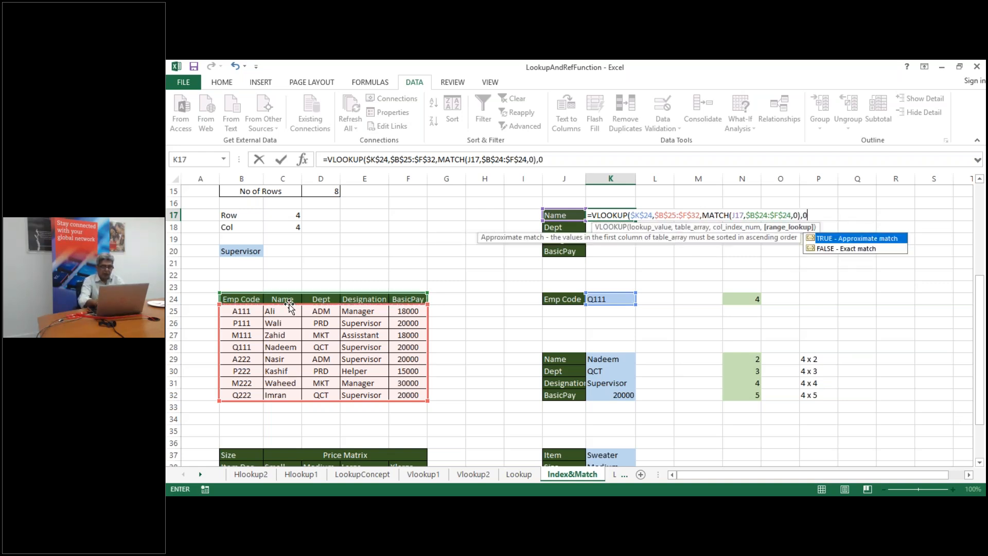
text())
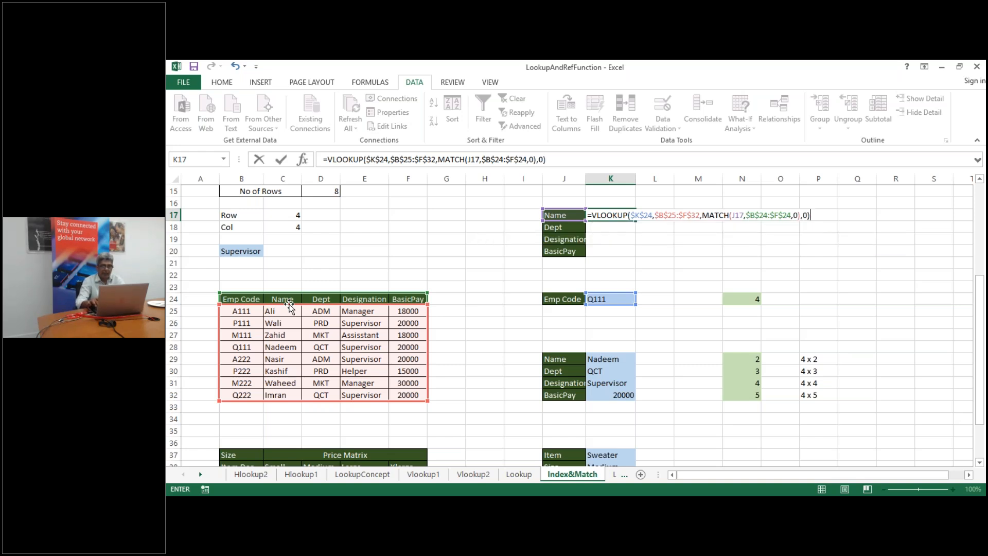
key(Return)
Fill K17's formula down to K20, check K18, and bring the Price Matrix into view
drag(633, 214, 633, 214)
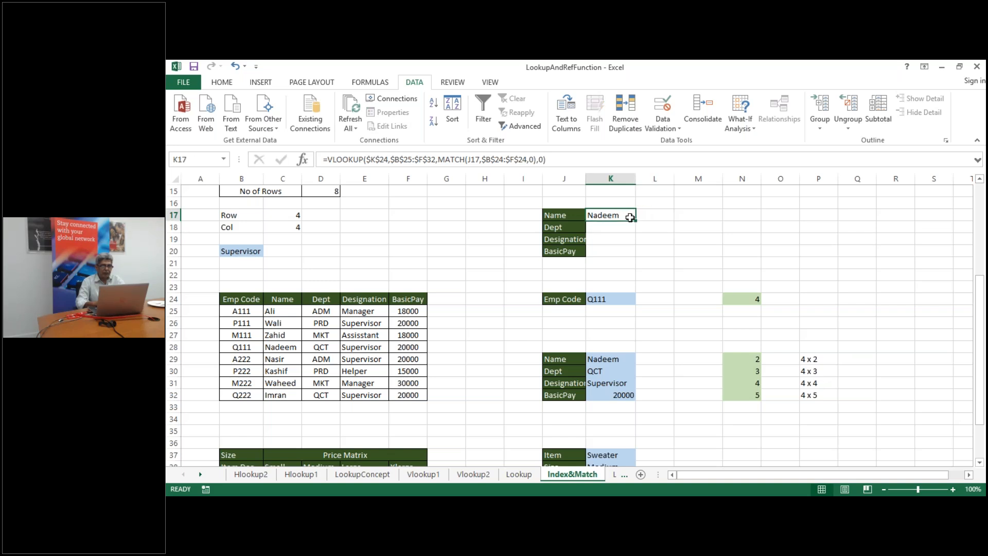
drag(636, 220, 636, 252)
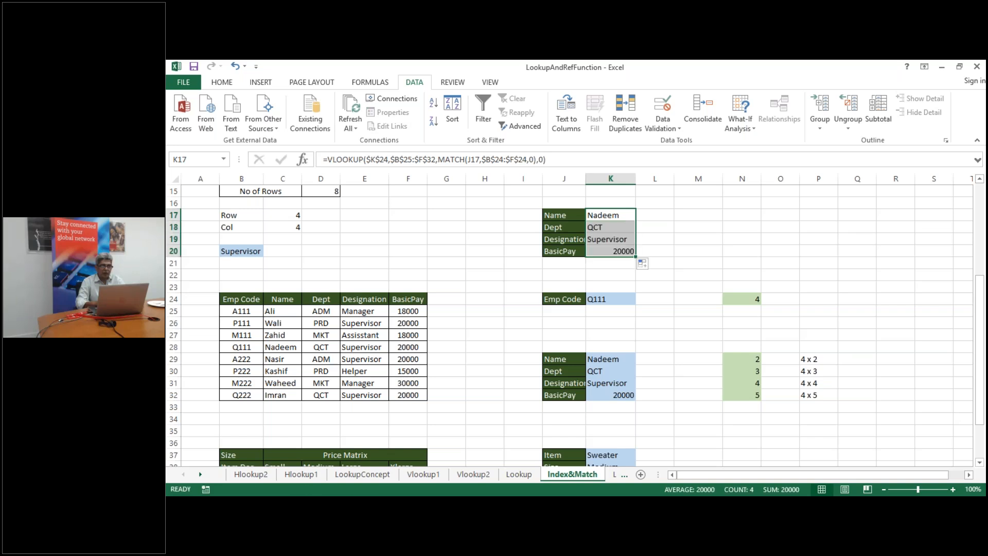
double_click(622, 227)
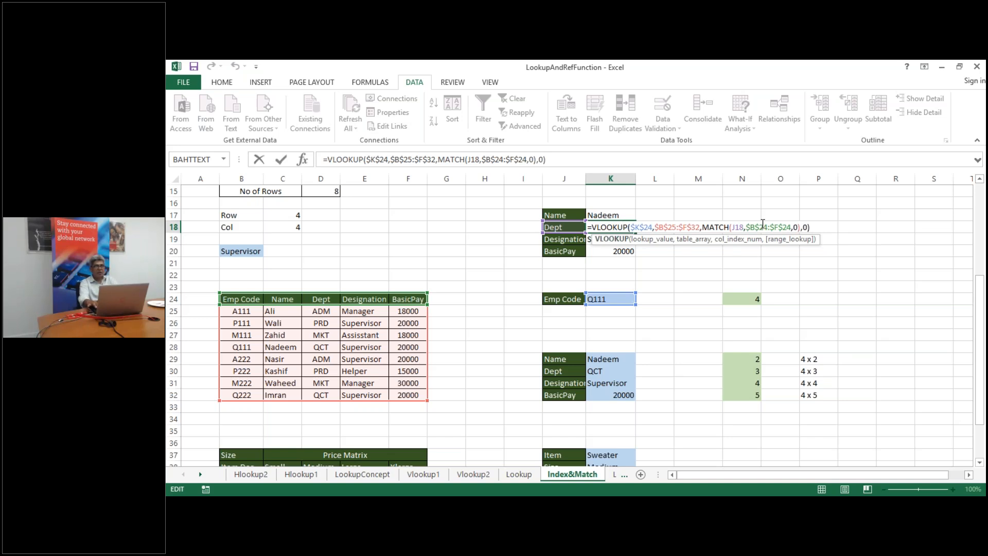
key(Return)
key(Return)
key(Down)
key(Down)
key(Down)
key(Down)
key(Down)
key(Down)
key(Down)
key(Down)
key(Down)
key(Down)
key(Down)
key(Down)
key(Down)
key(Down)
key(Down)
key(Down)
key(Down)
key(Down)
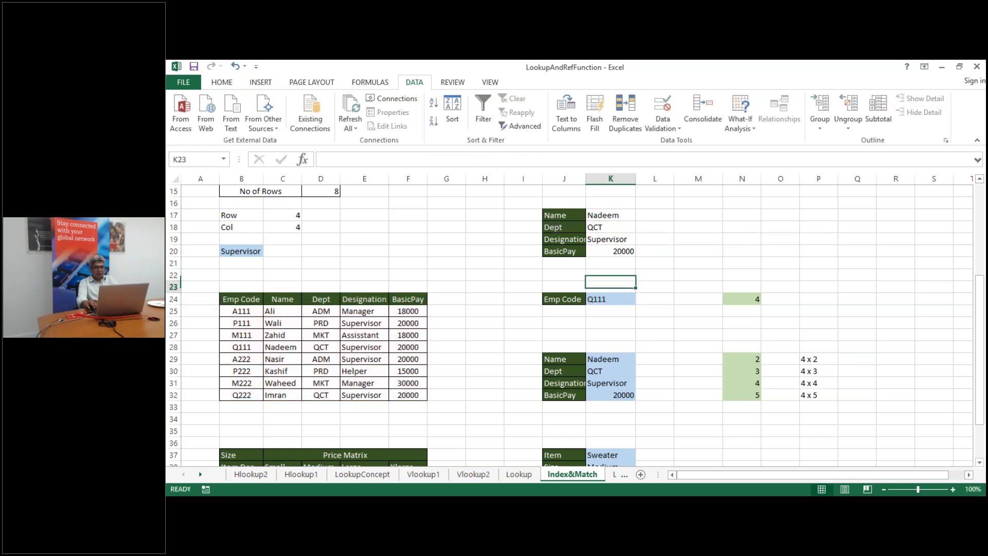
key(Down)
key(Down)
key(Down)
key(Down)
key(Down)
key(Down)
key(Down)
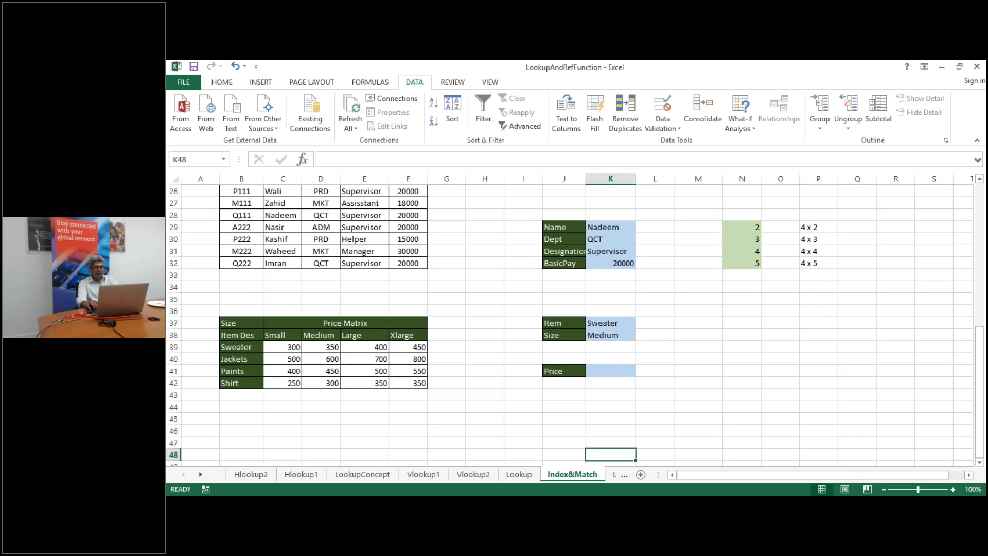
double_click(603, 227)
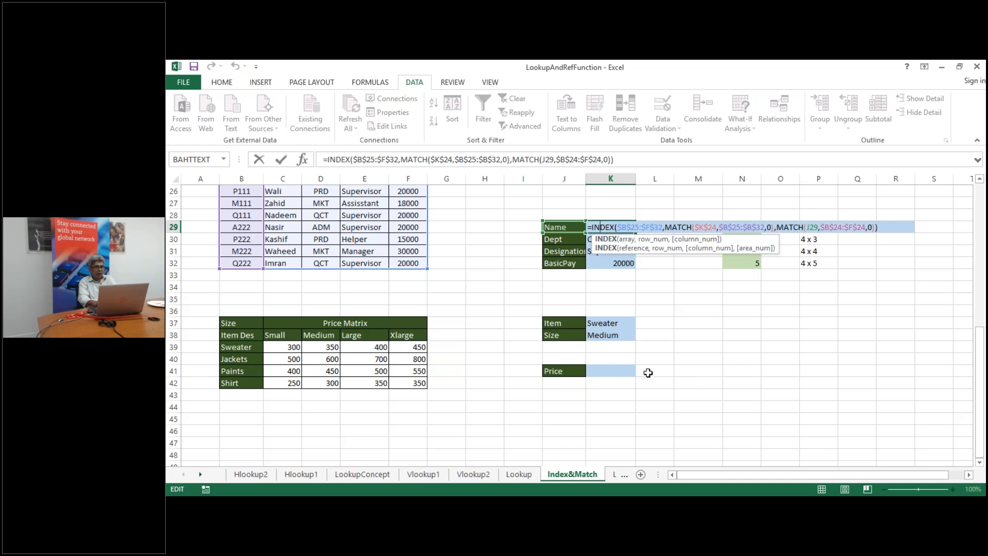
click(607, 368)
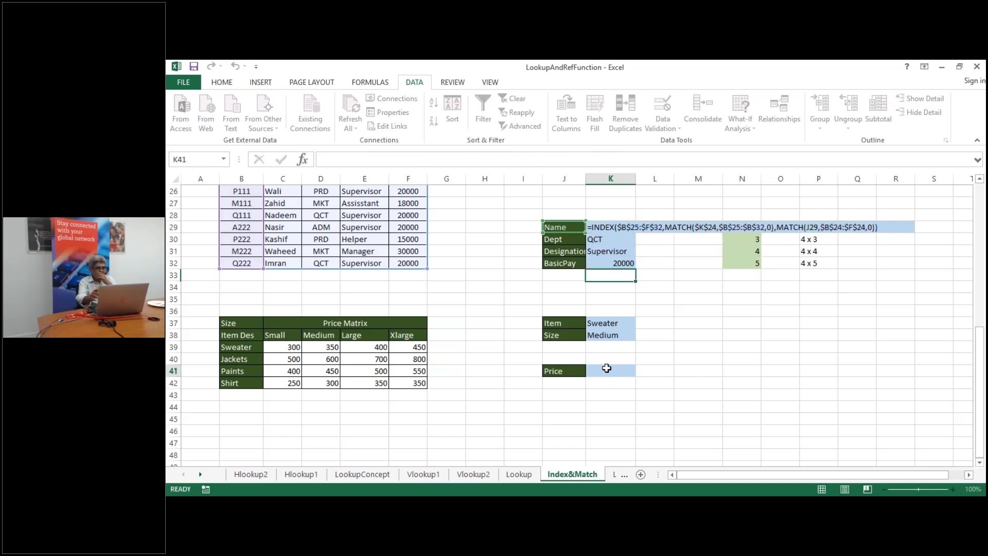
In K41 start =INDEX(C39:F42,MATCH(K37,B39:B42,0), to find the item's row
click(607, 368)
text(=index)
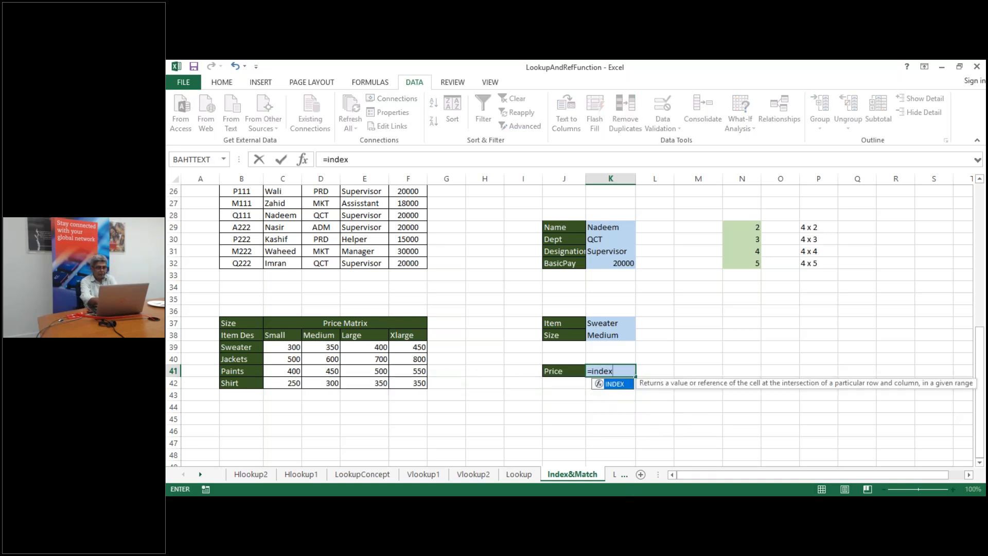
text(()
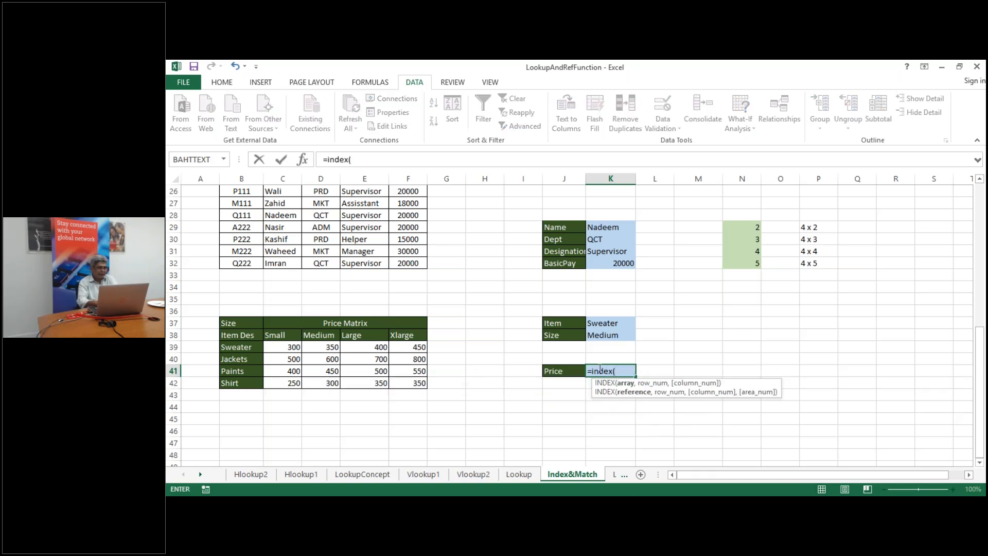
click(276, 348)
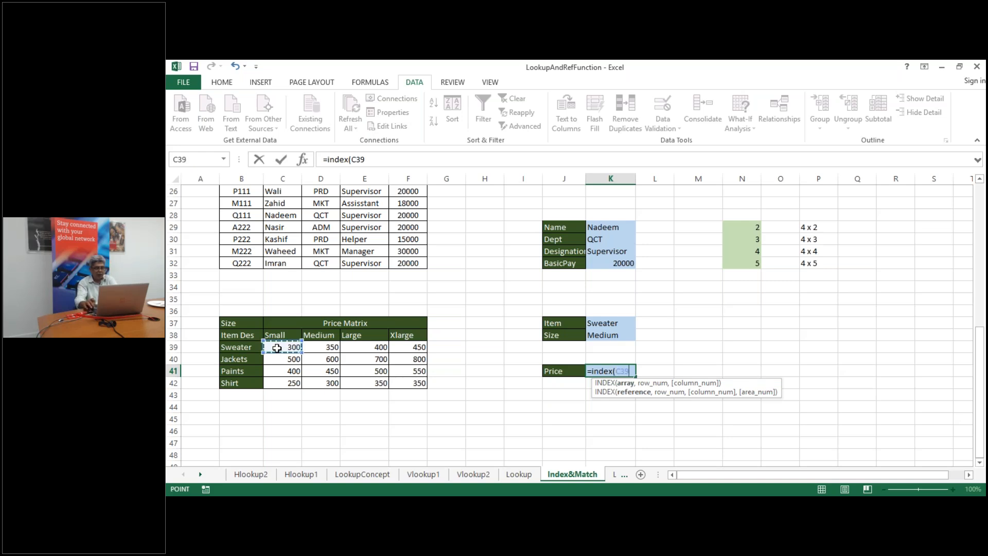
key(shift+Right)
key(shift+Right)
key(shift+Right)
key(shift+Down)
key(shift+Down)
key(shift+Down)
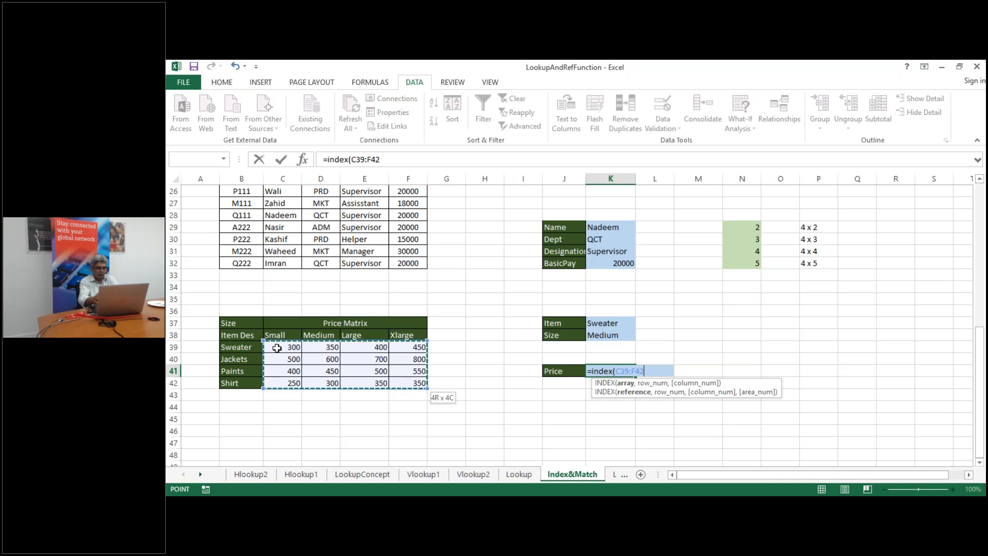
text(,)
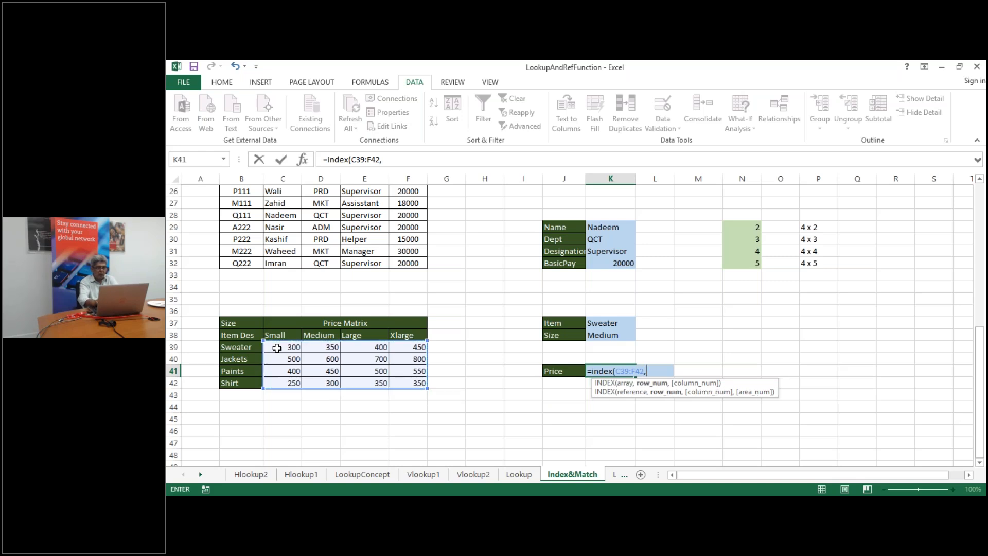
text(matc)
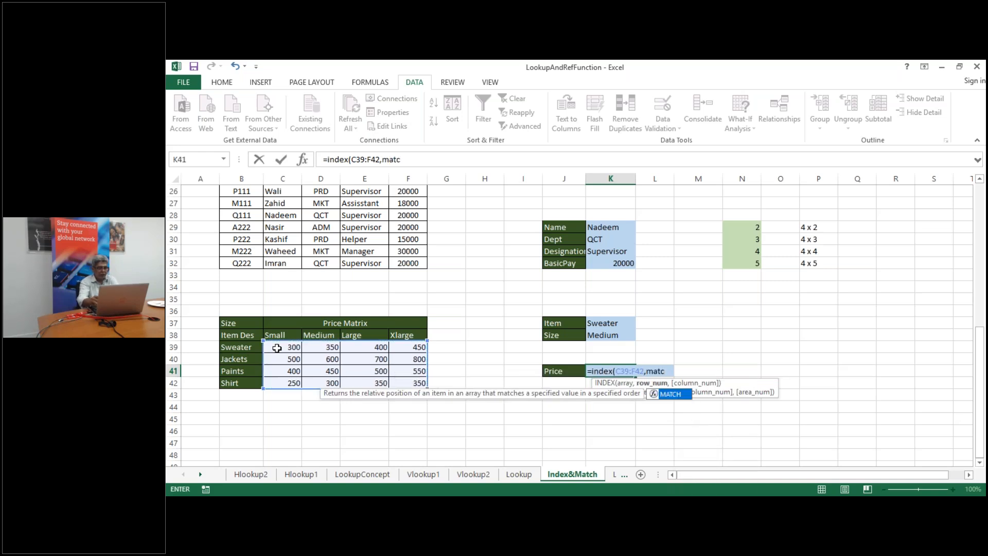
text(h)
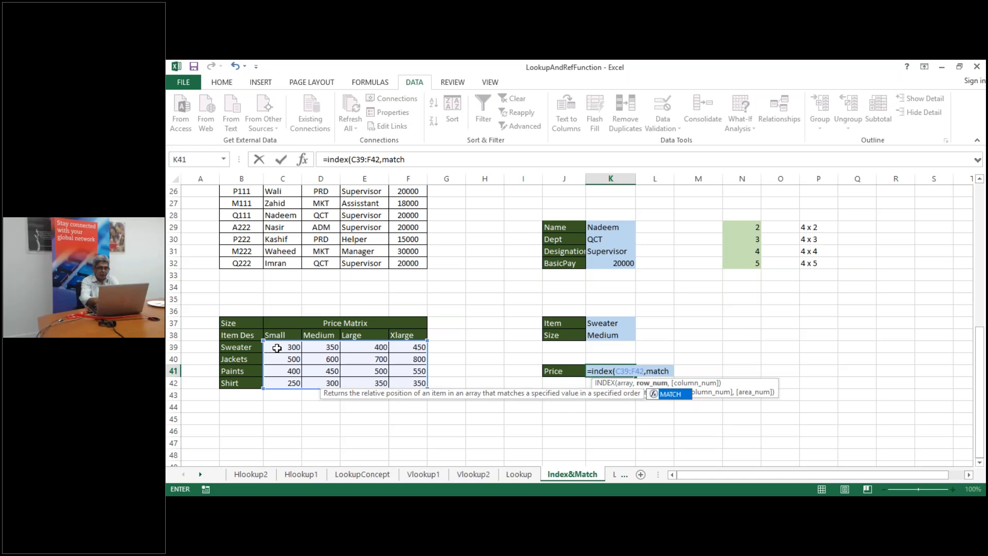
text(()
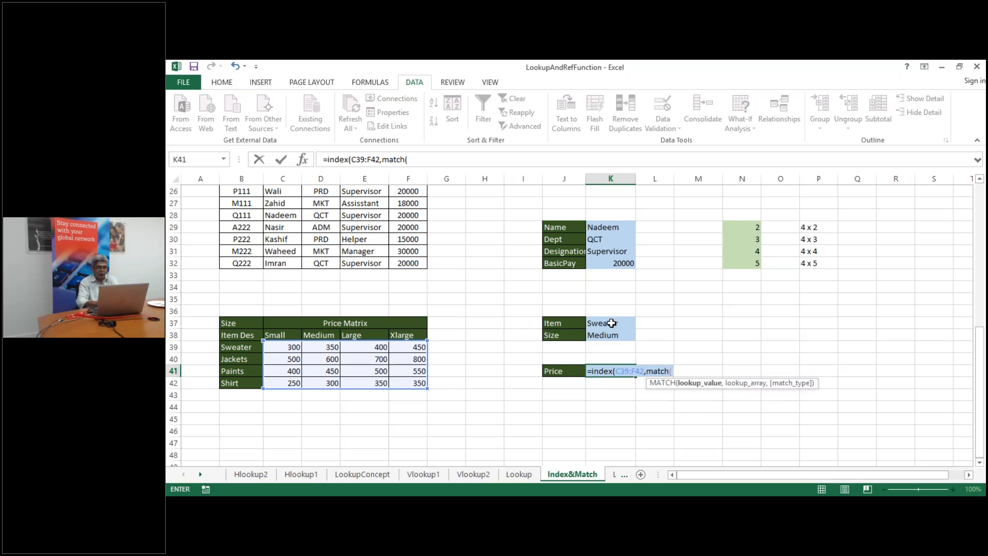
click(611, 323)
text(,)
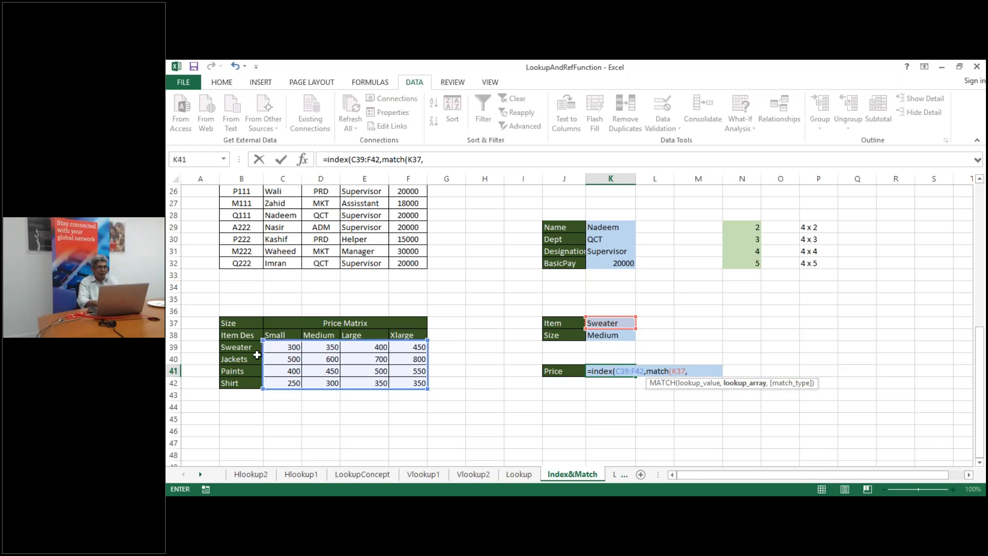
drag(229, 347, 241, 383)
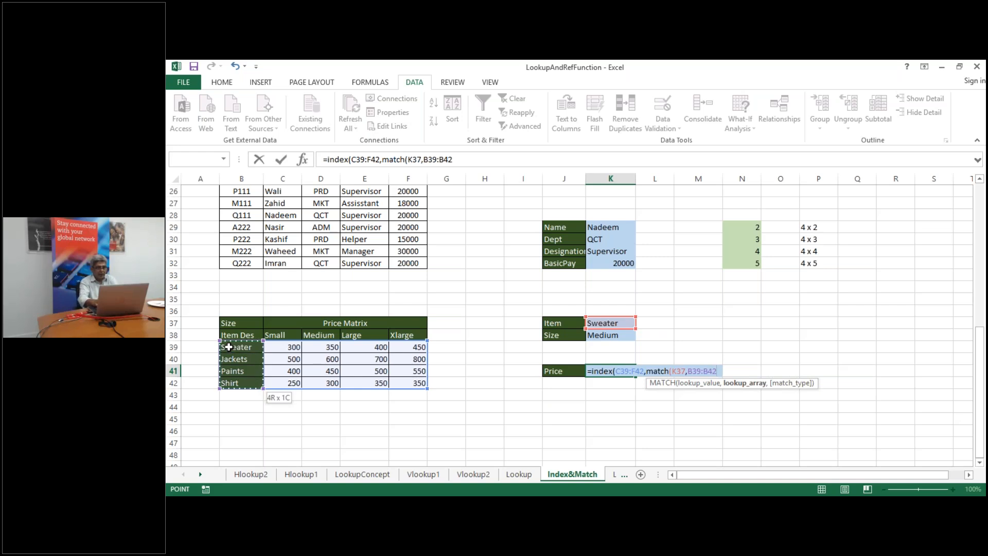
text(,0)
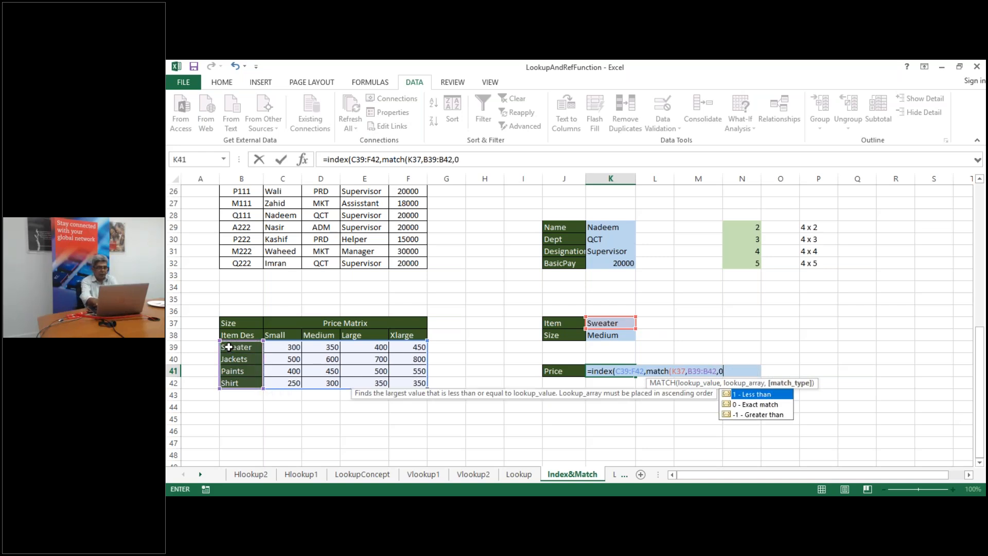
text())
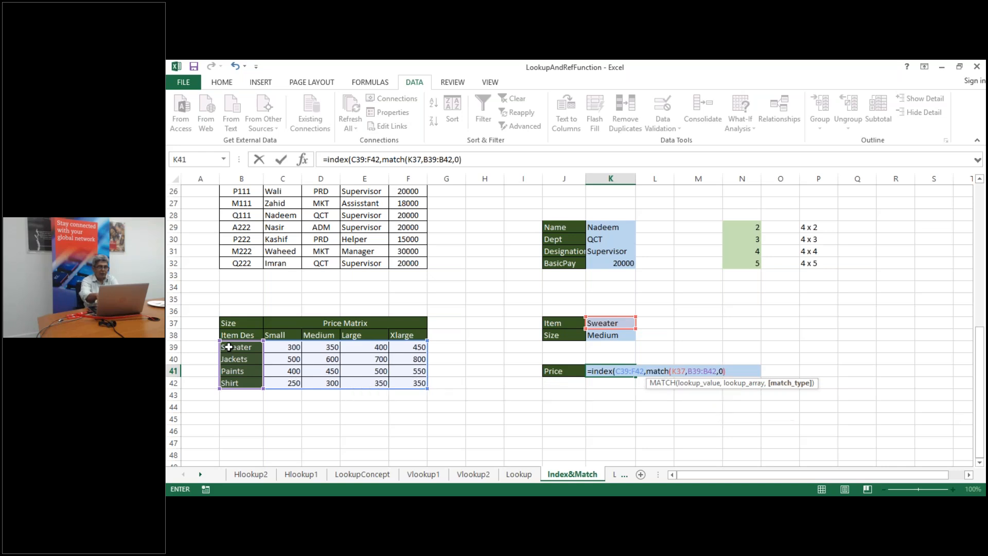
text(,)
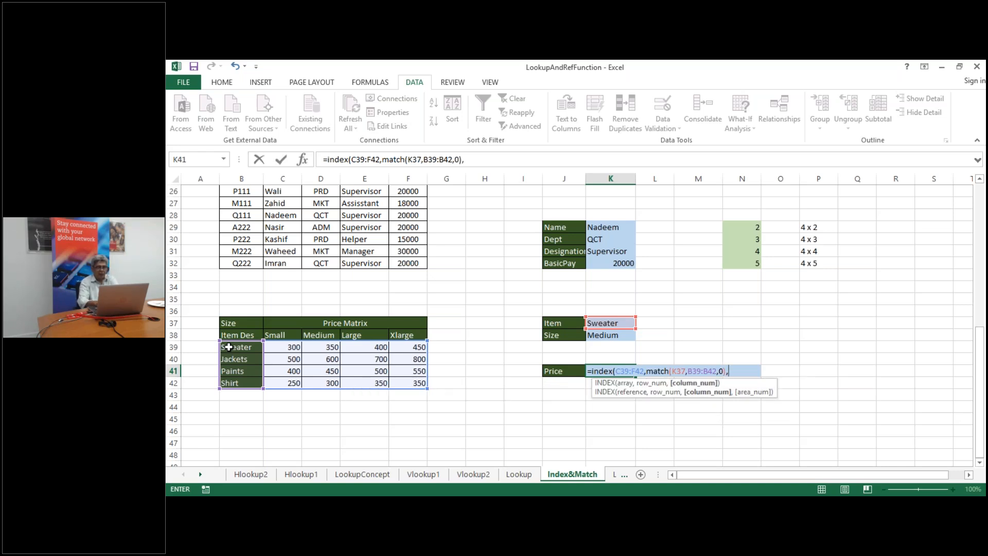
Add a size match of K38 against C38:F38; Excel warns of a missing parenthesis
click(277, 336)
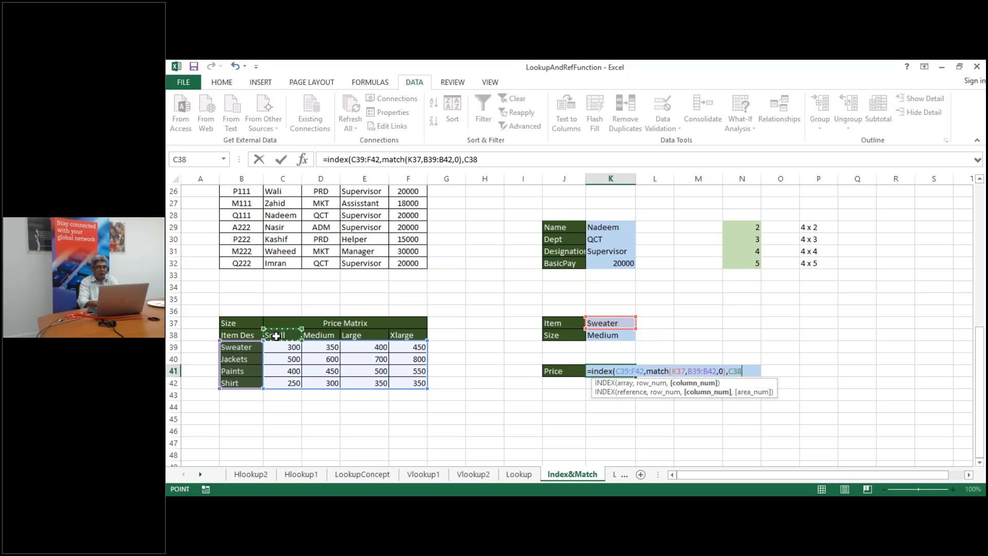
key(BackSpace)
key(BackSpace)
key(BackSpace)
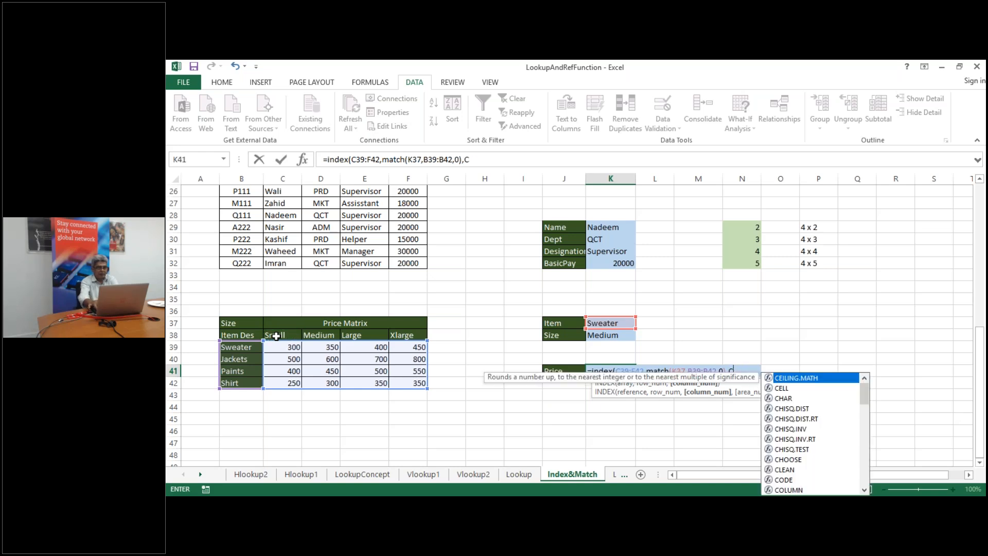
text(matc()
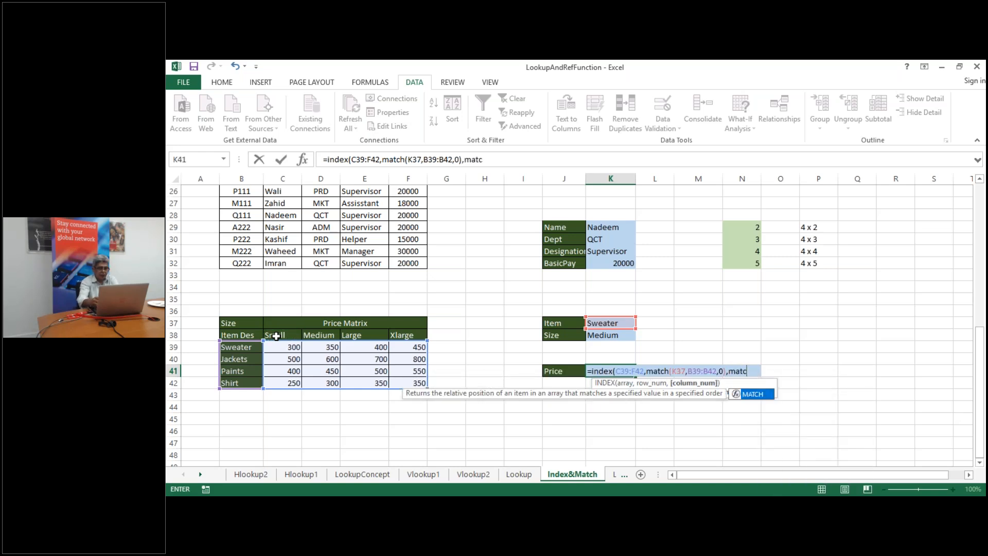
click(618, 337)
text(,)
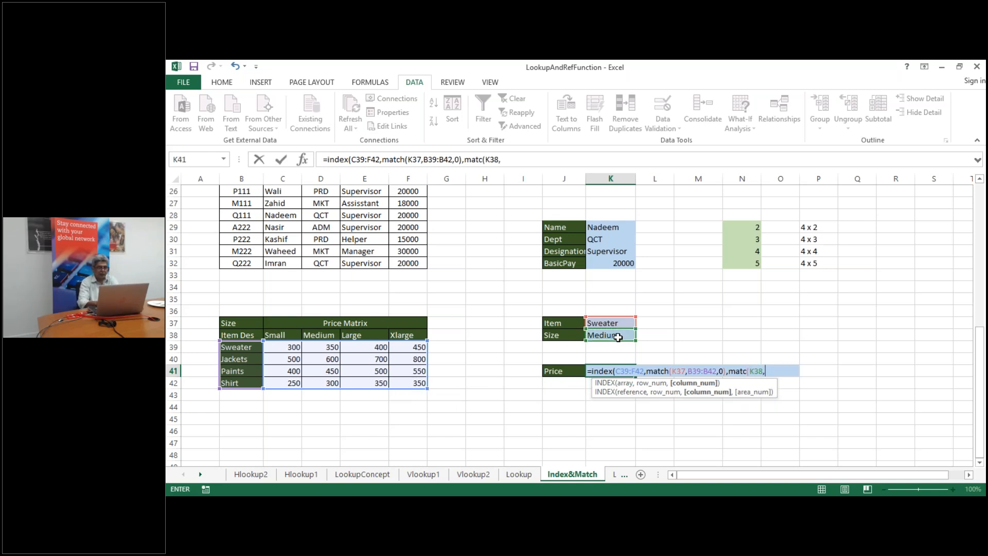
drag(277, 333, 411, 334)
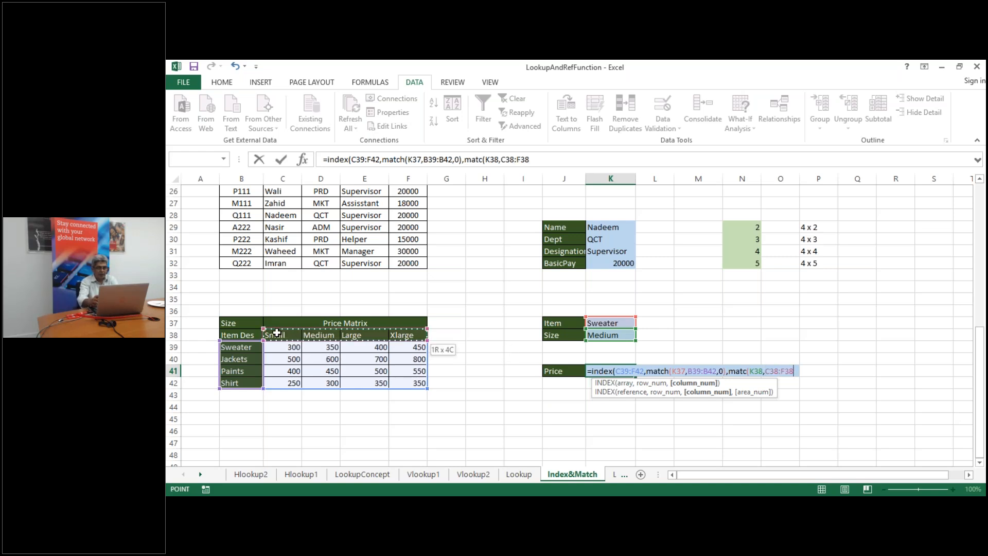
text(,0))
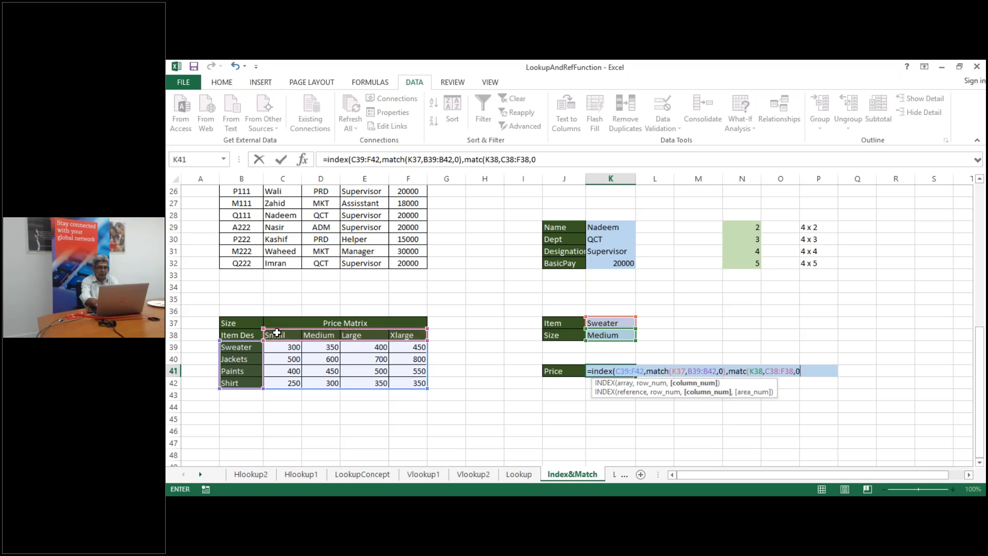
key(Return)
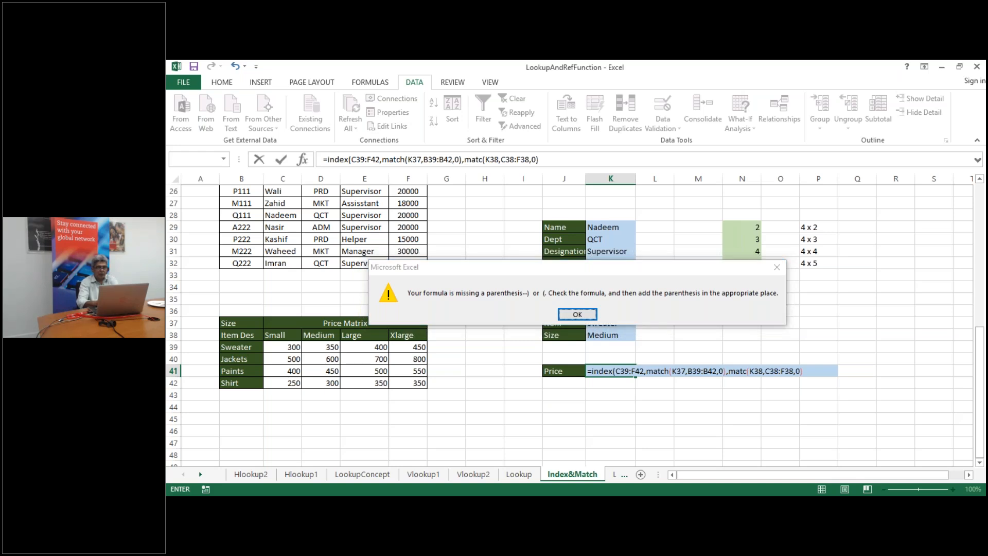
Dismiss the missing-parenthesis warning and add the closing parenthesis to the Price formula
key(Return)
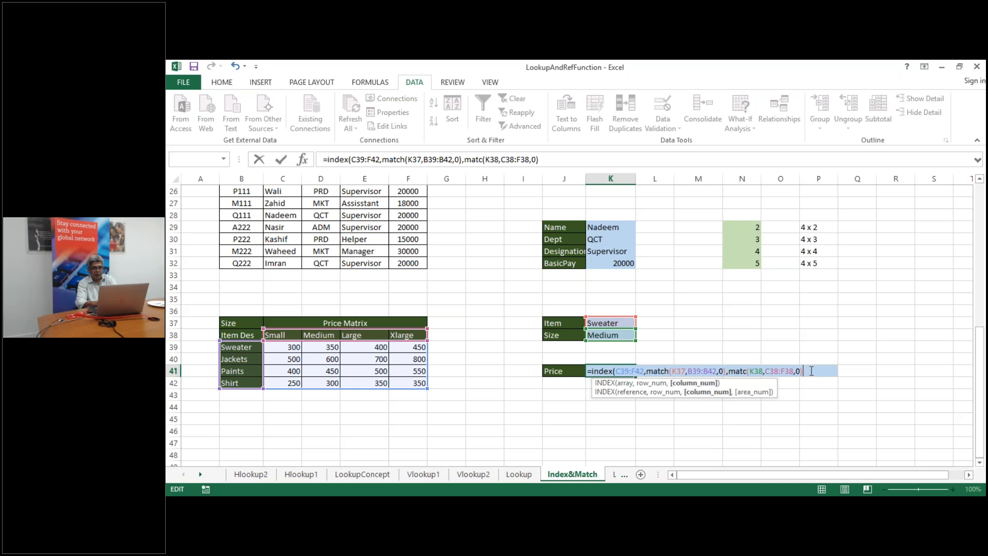
text())
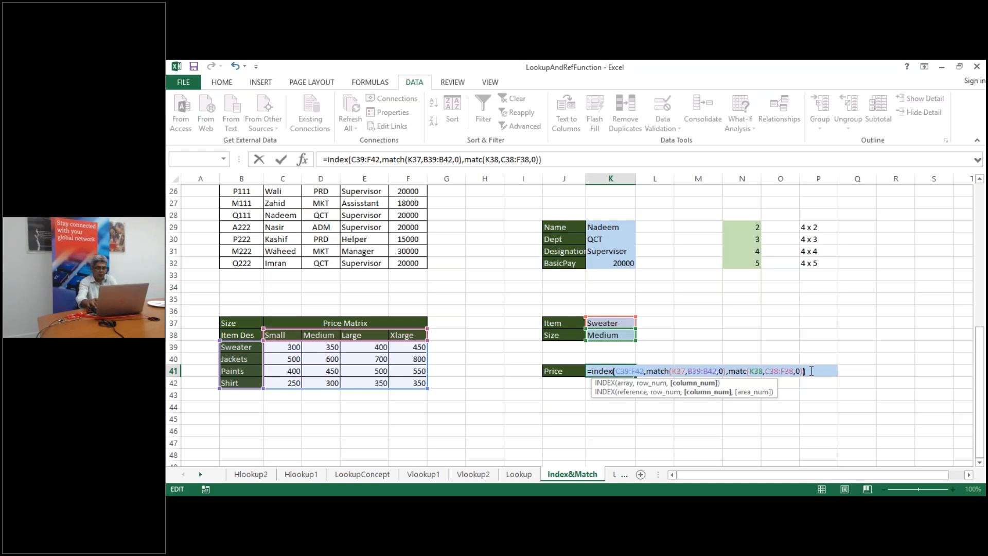
key(Return)
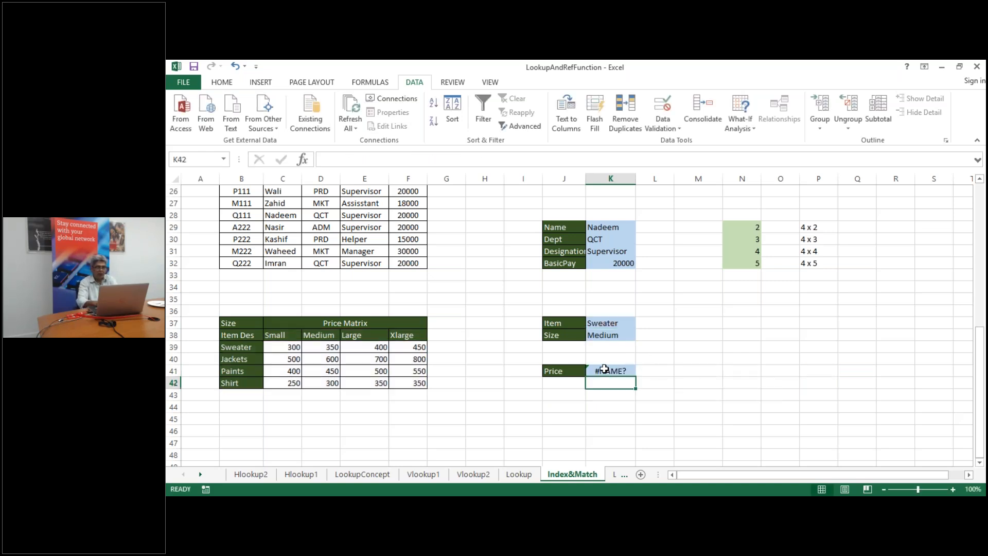
Correct the misspelled matc to MATCH in K41 so the Price returns 350
click(604, 369)
double_click(604, 369)
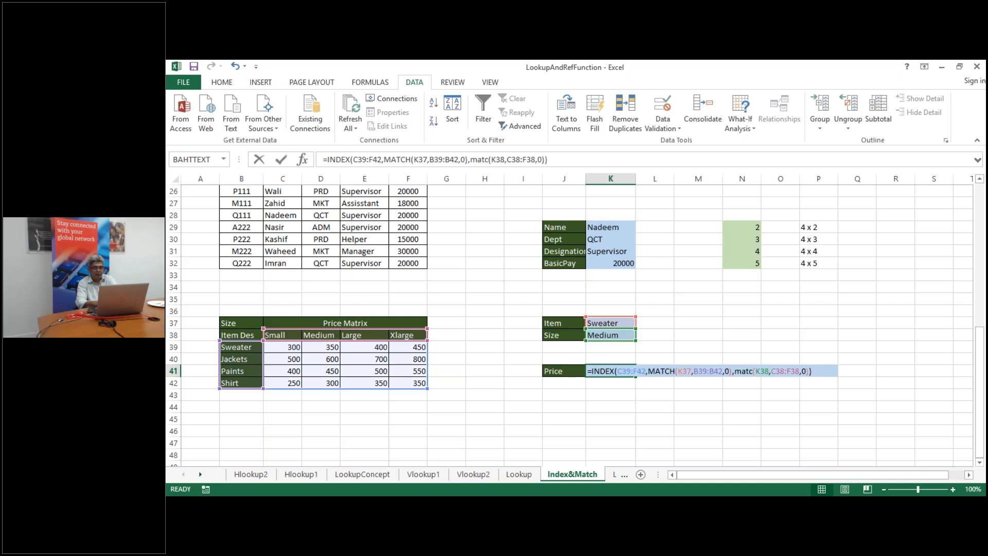
click(751, 371)
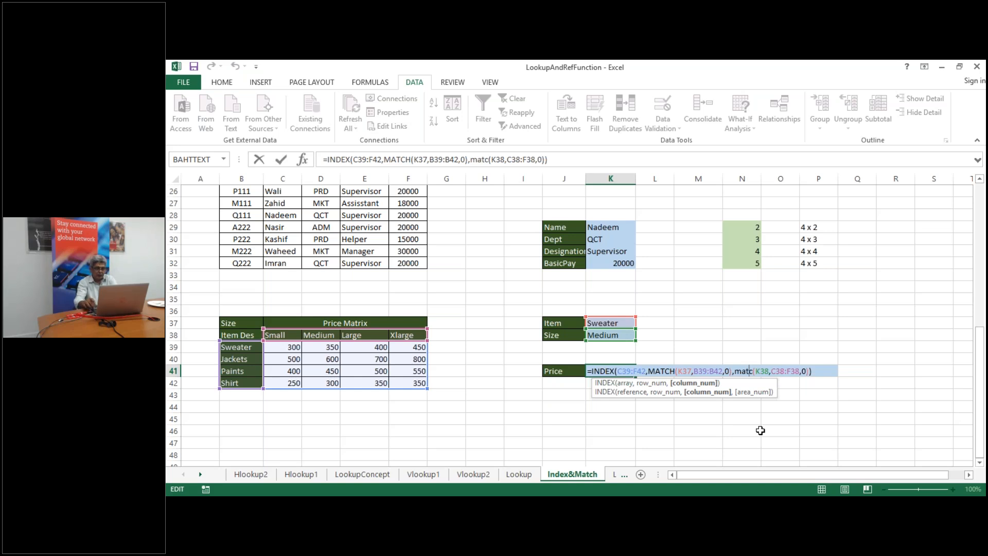
text(h)
key(Return)
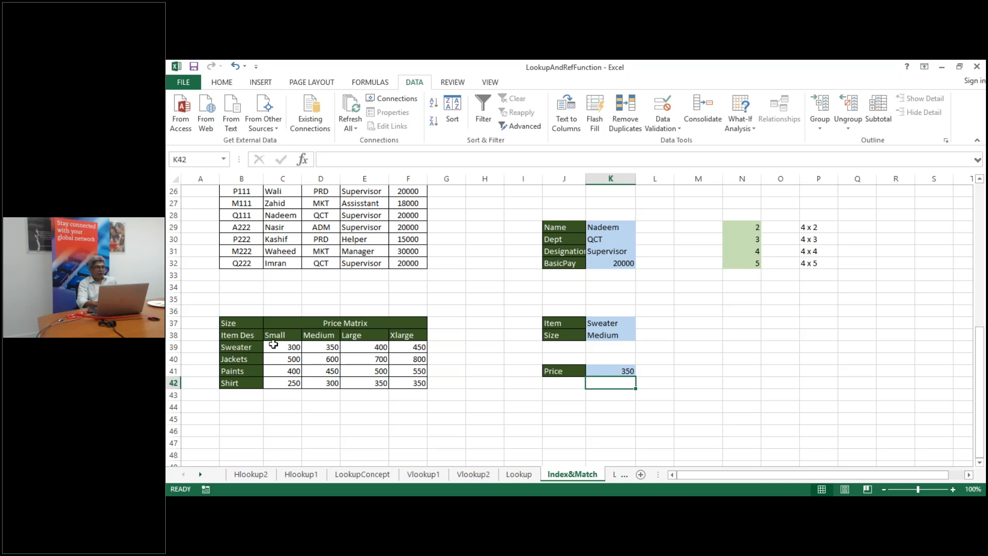
Pick Jackets from K37's item dropdown so the Medium Price updates to 600
click(333, 346)
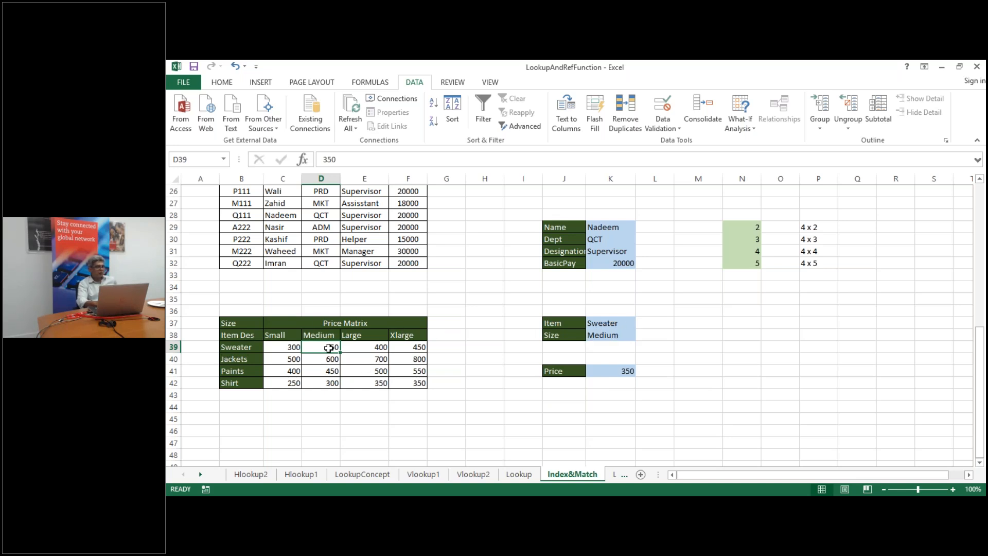
click(605, 326)
click(641, 322)
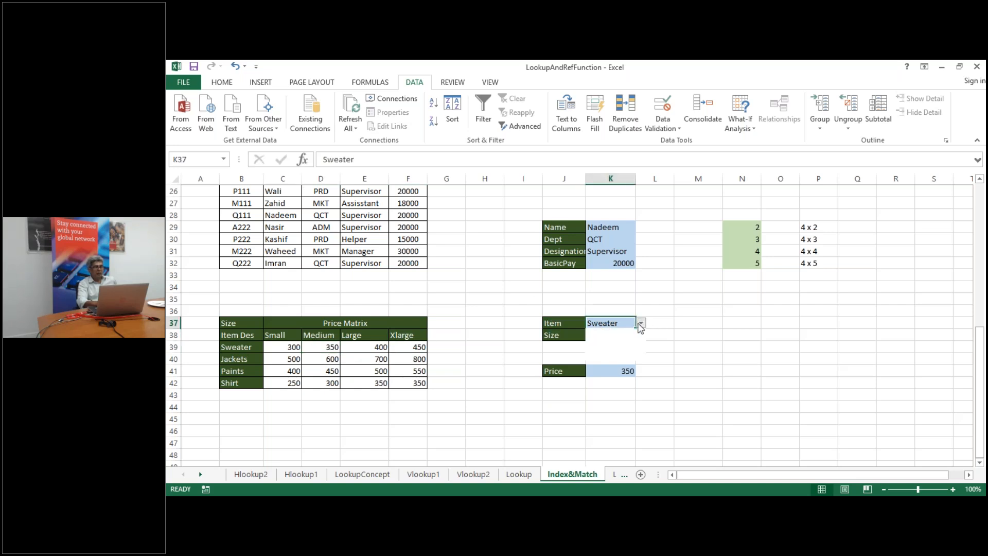
click(621, 341)
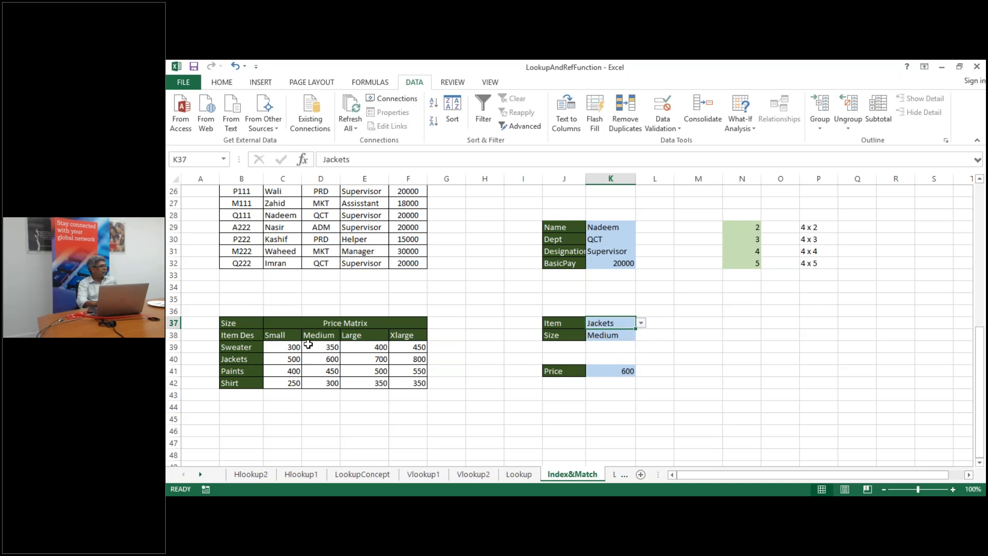
click(569, 458)
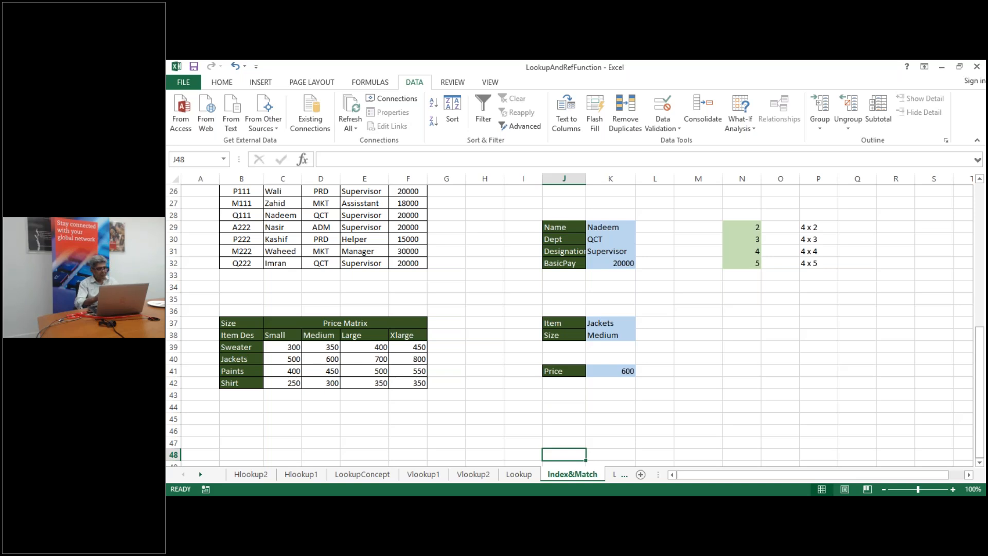
click(616, 474)
click(585, 474)
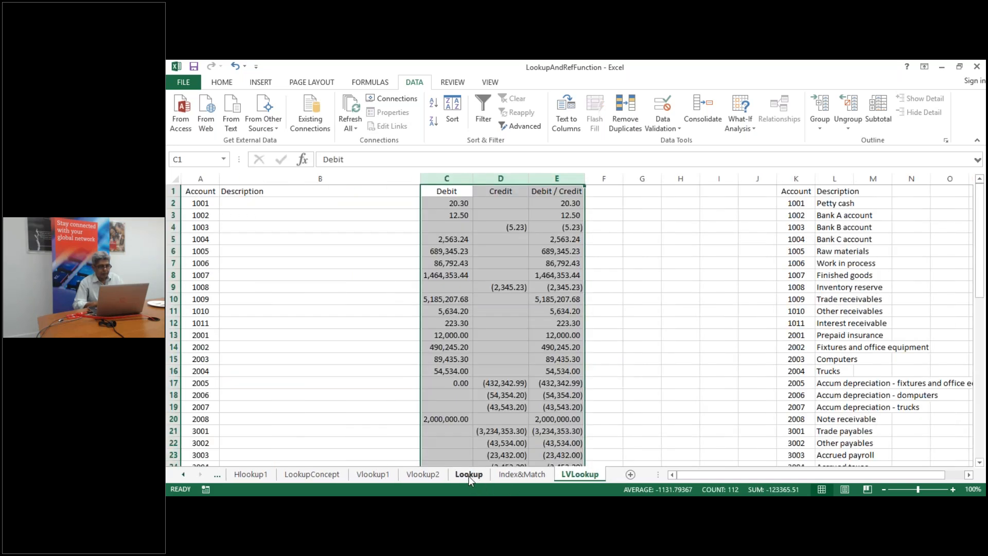
click(525, 478)
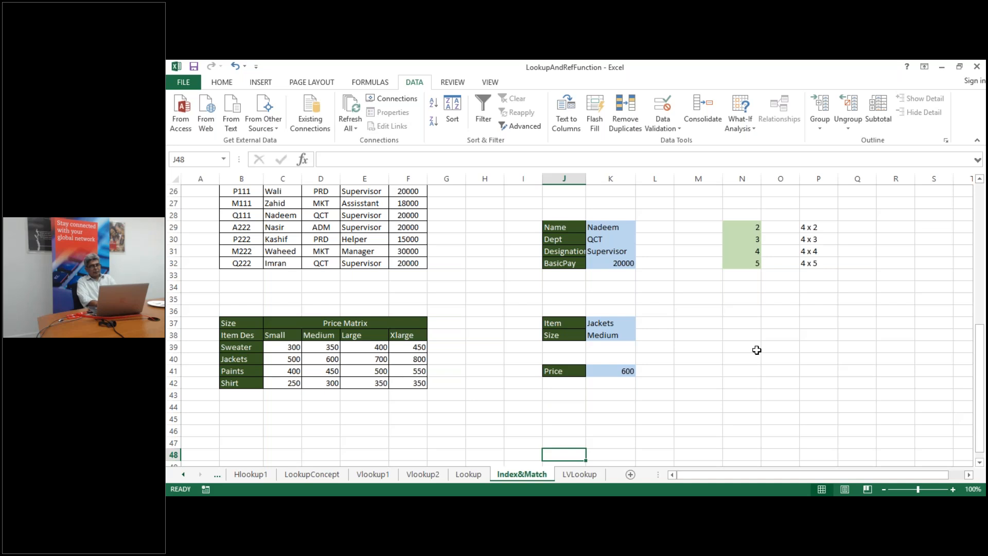
click(774, 359)
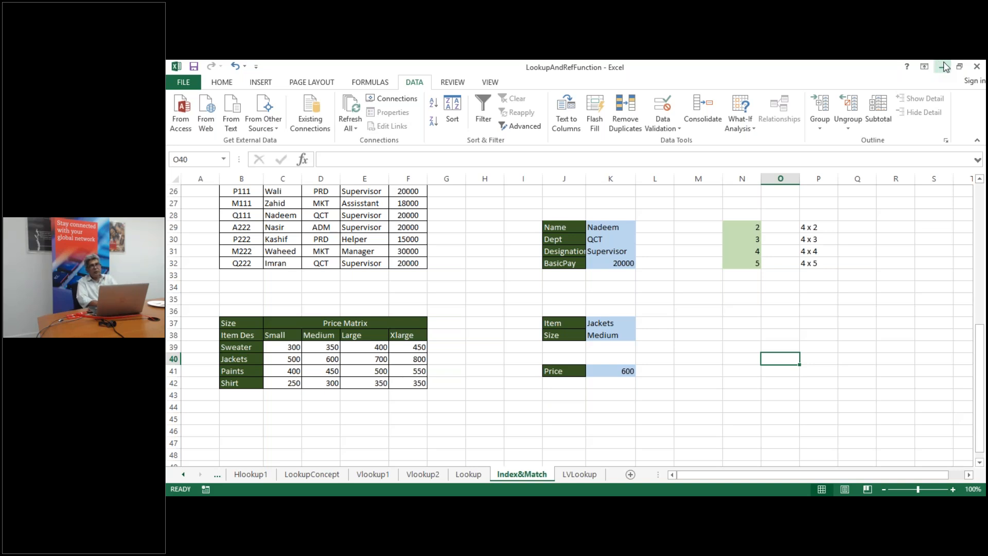
Close the lookup workbook with its changes saved, then open Text Functions from File Explorer
click(976, 68)
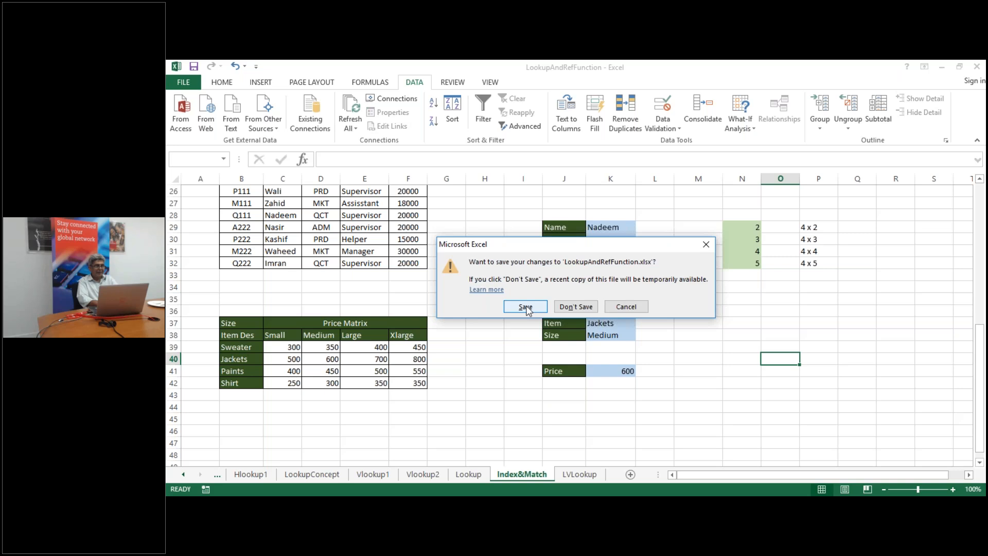
click(526, 308)
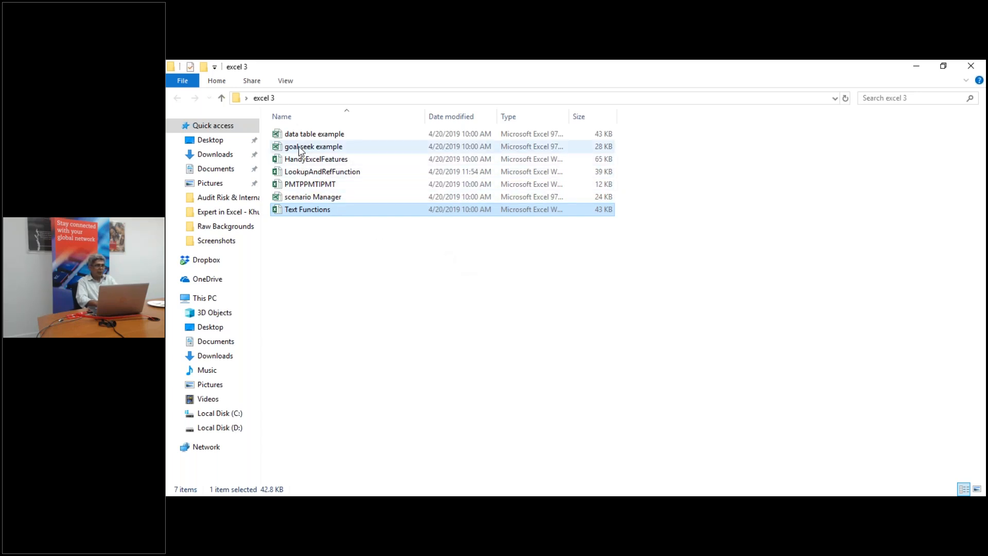
double_click(313, 213)
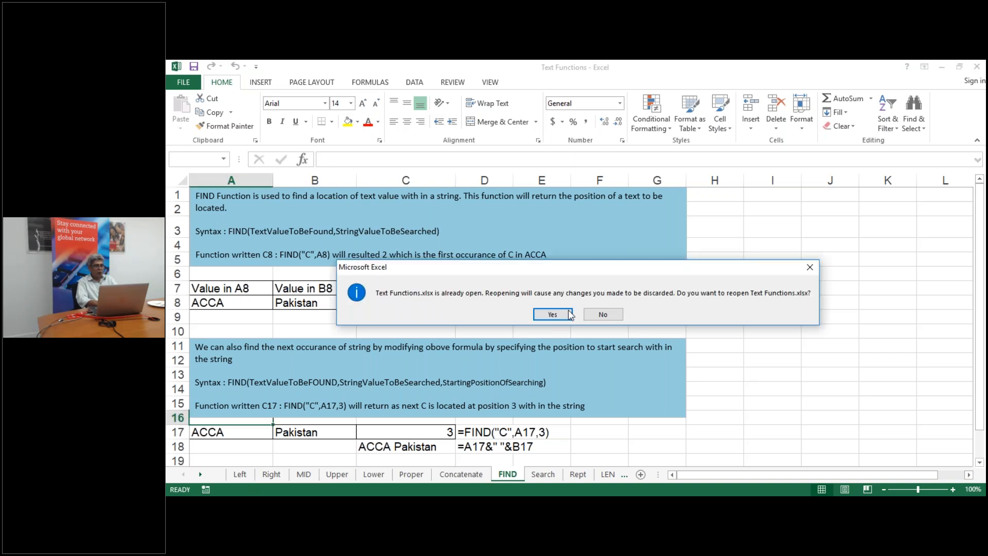
Confirm reopening Text Functions and switch to its Left sheet
click(552, 314)
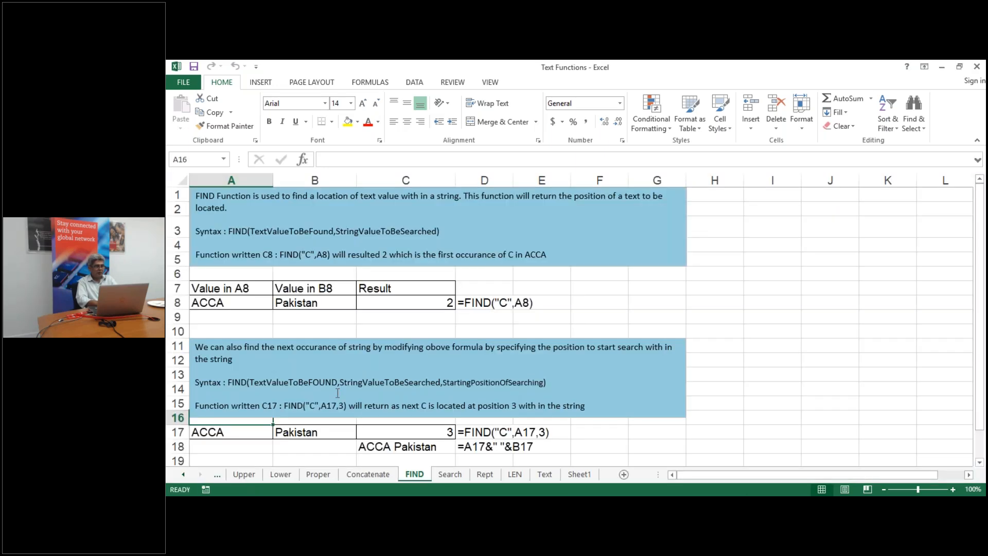
click(183, 475)
click(183, 475)
click(183, 475)
click(237, 474)
click(362, 407)
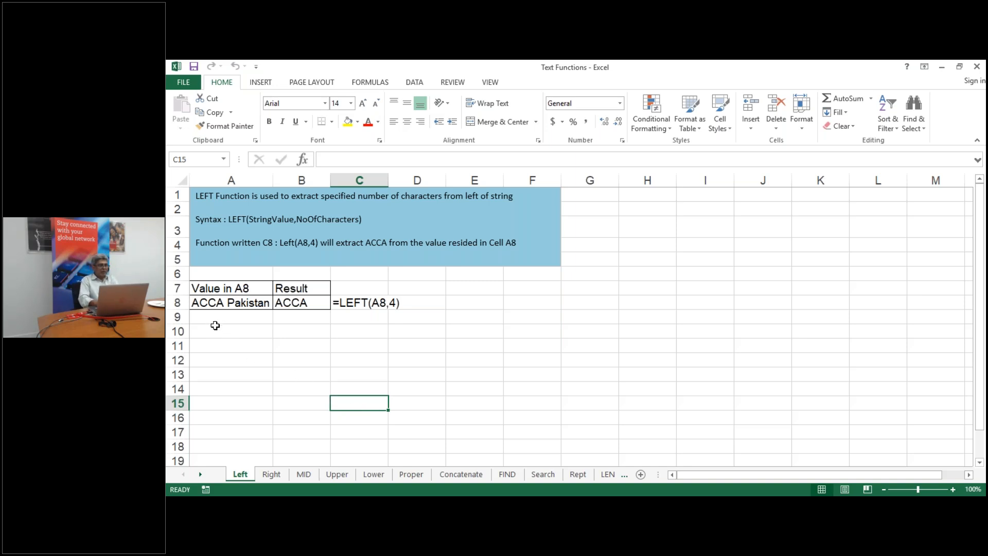
Enter the text ACCA Pakistan in cell A12
click(200, 302)
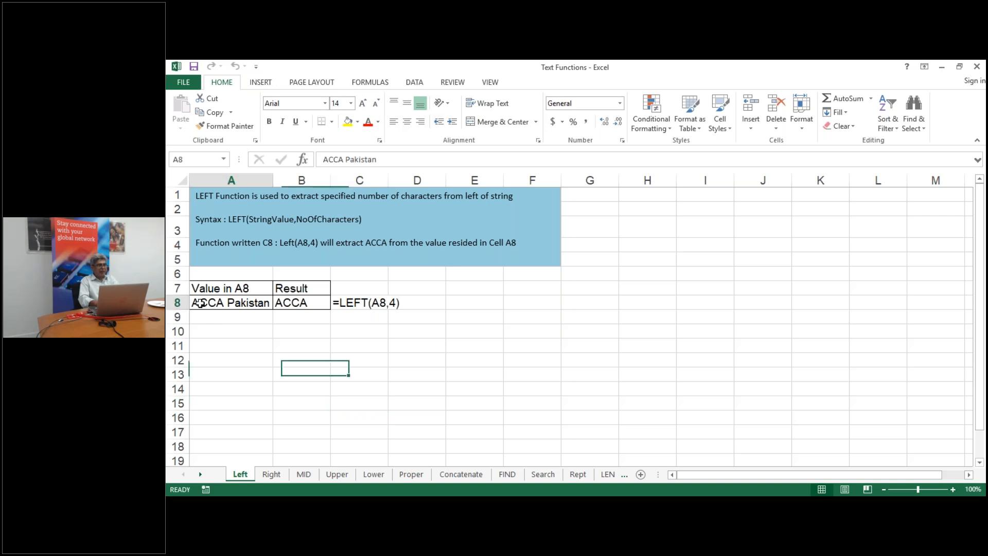
click(220, 357)
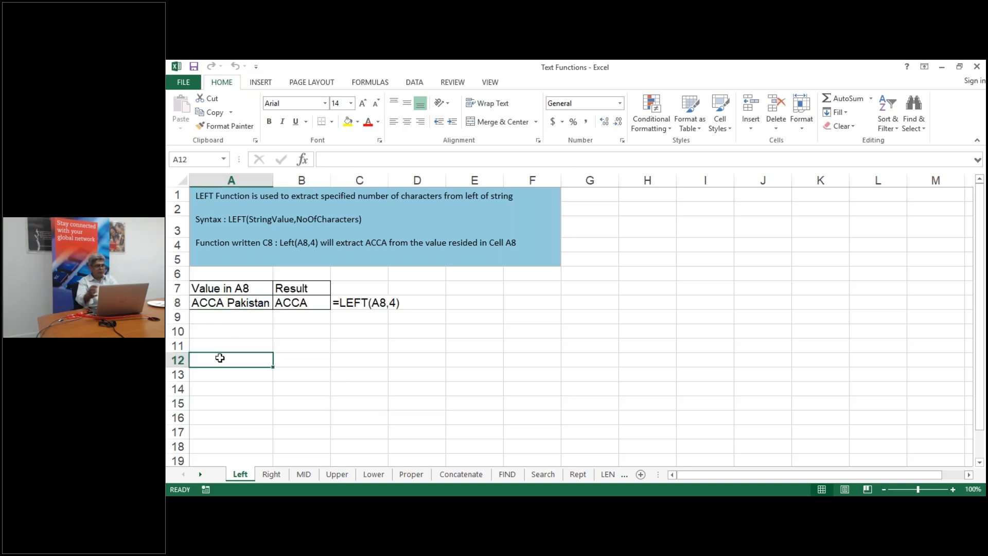
text(AC)
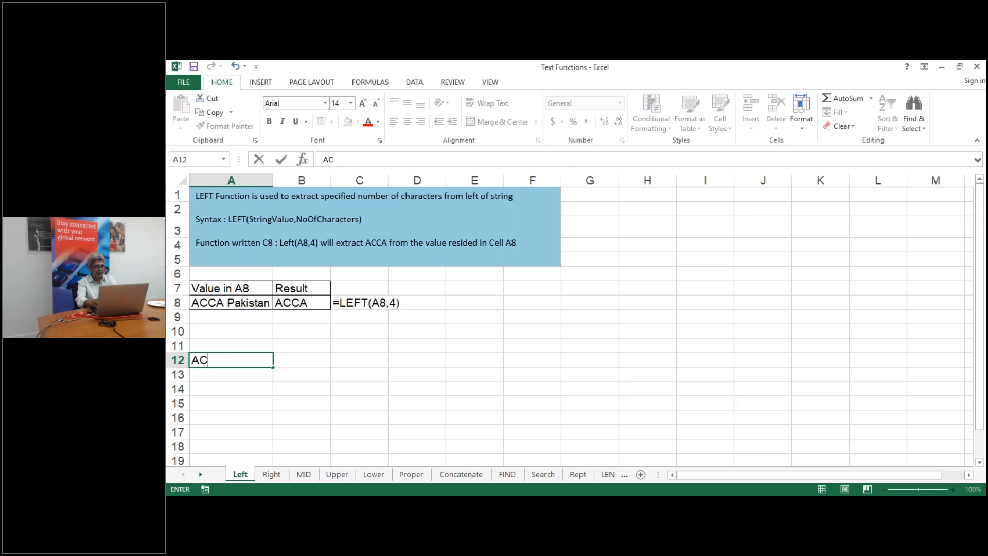
text(CA Pa)
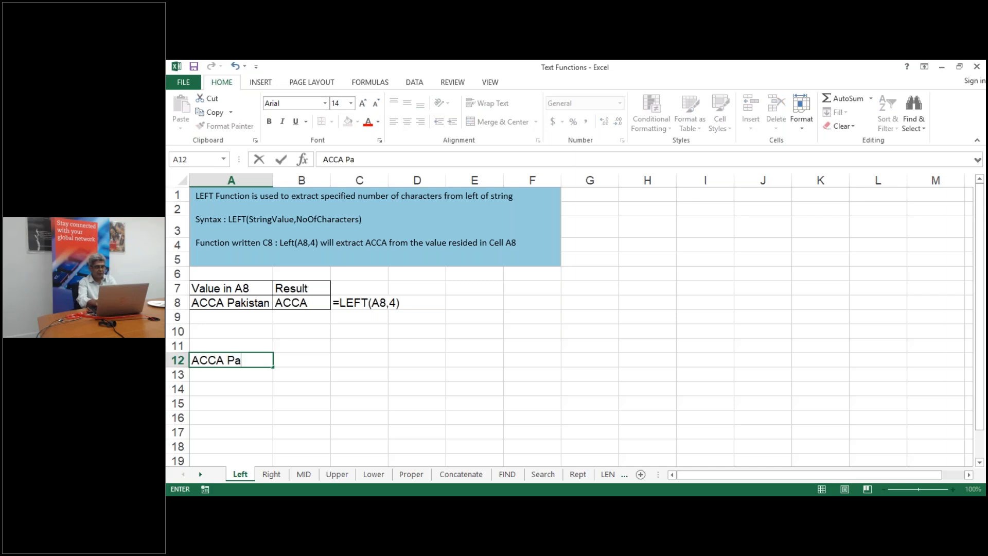
key(BackSpace)
text(aki)
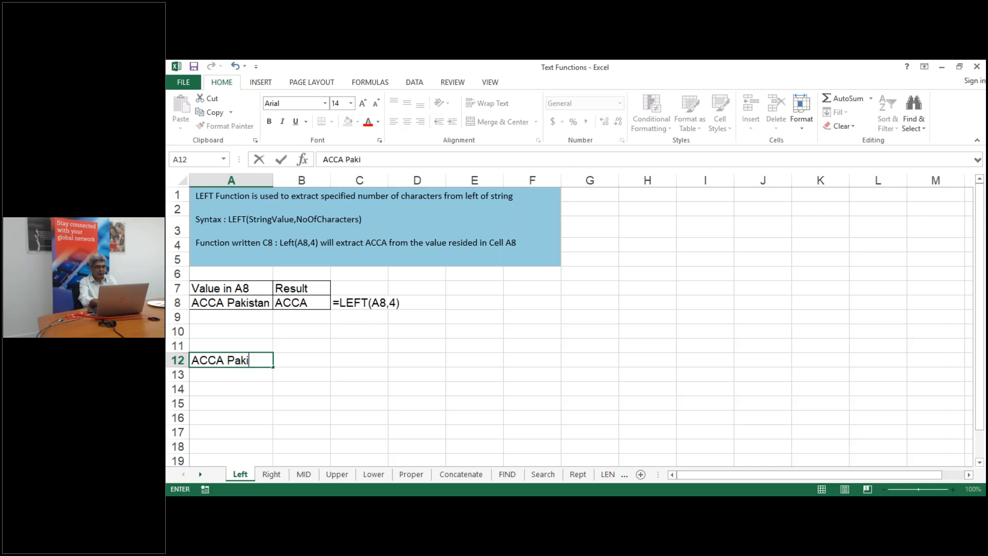
text(stan)
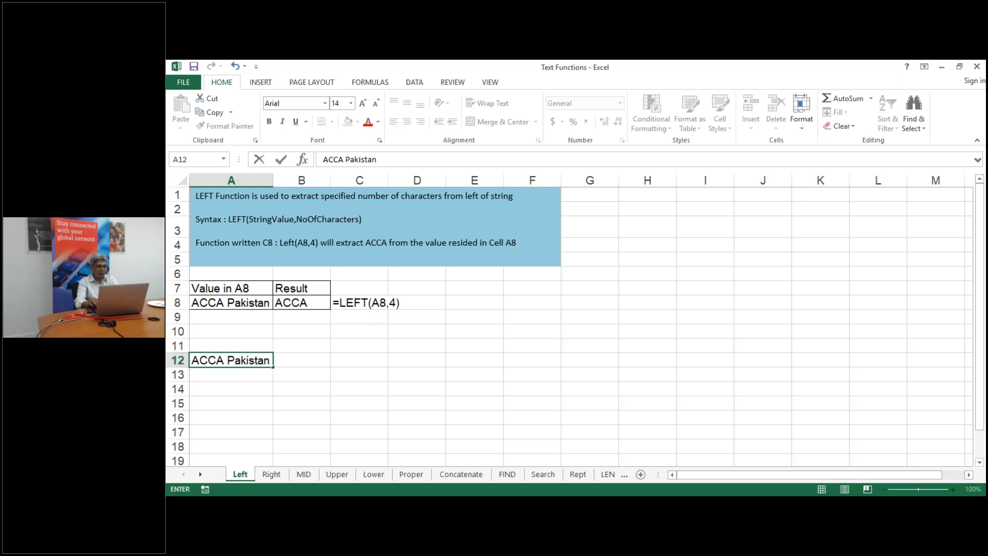
key(Return)
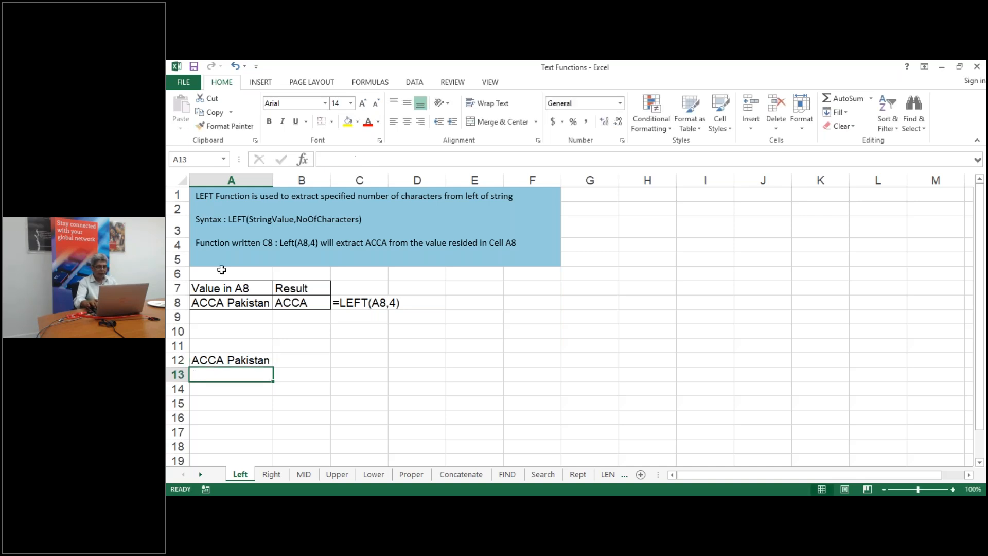
key(Up)
key(Right)
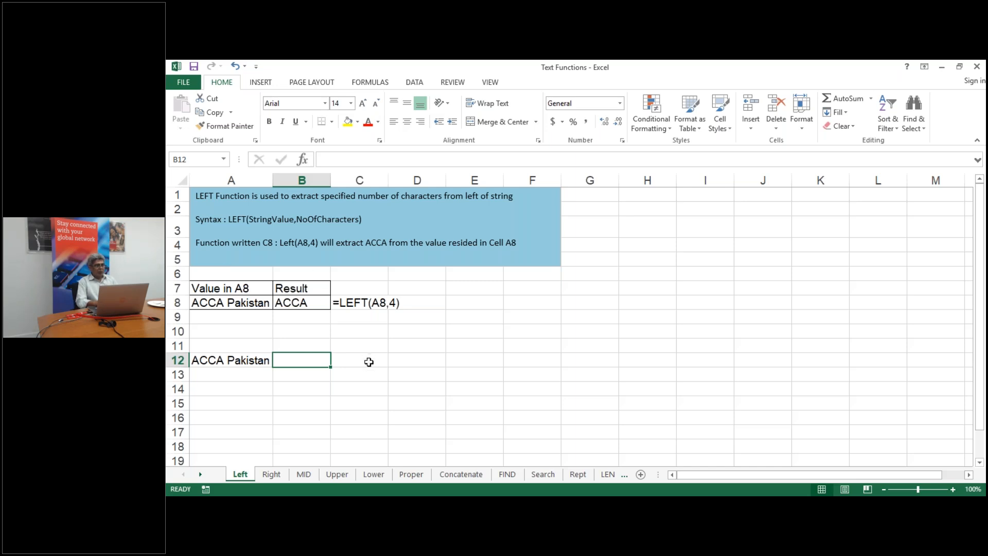
Enter =Left(A12,4) in C12 to extract ACCA
click(369, 362)
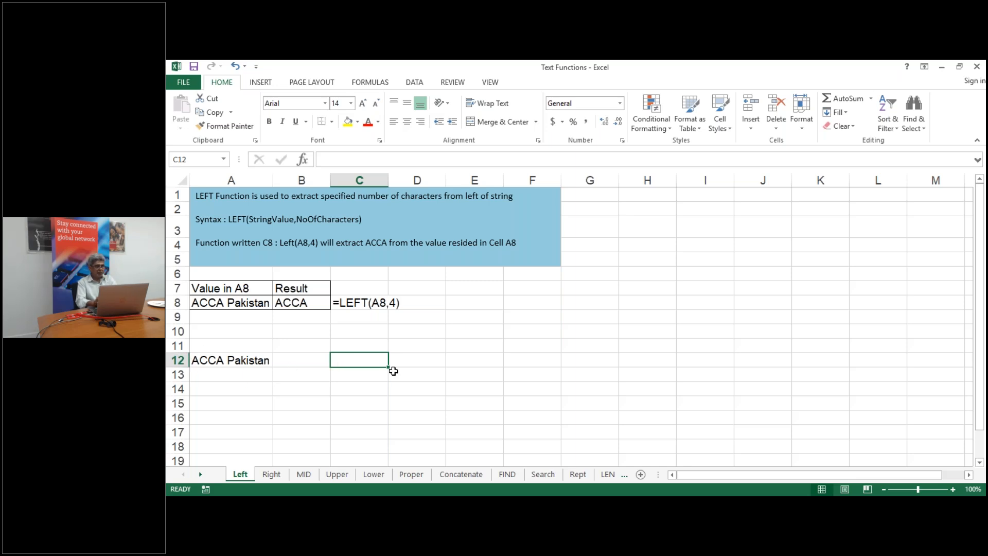
text(=)
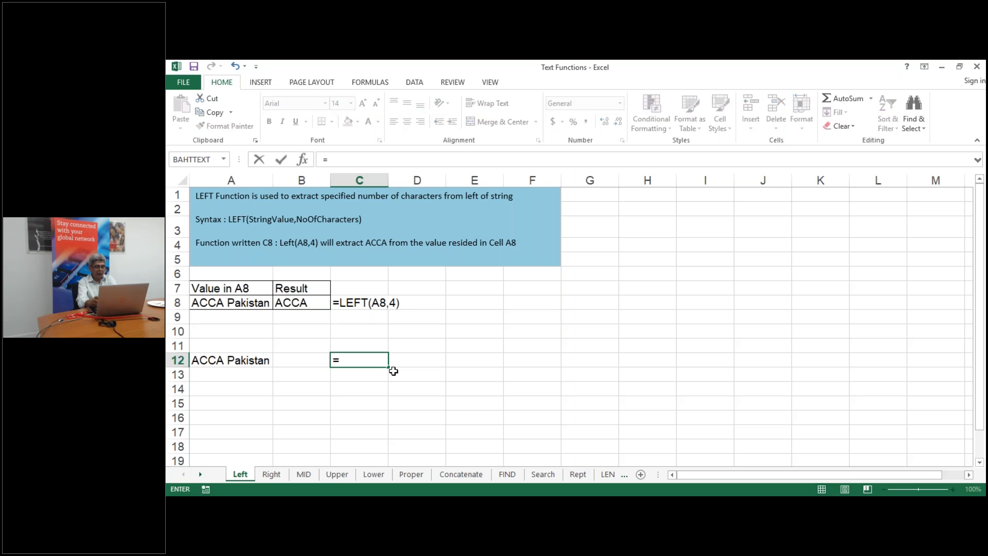
text(Left)
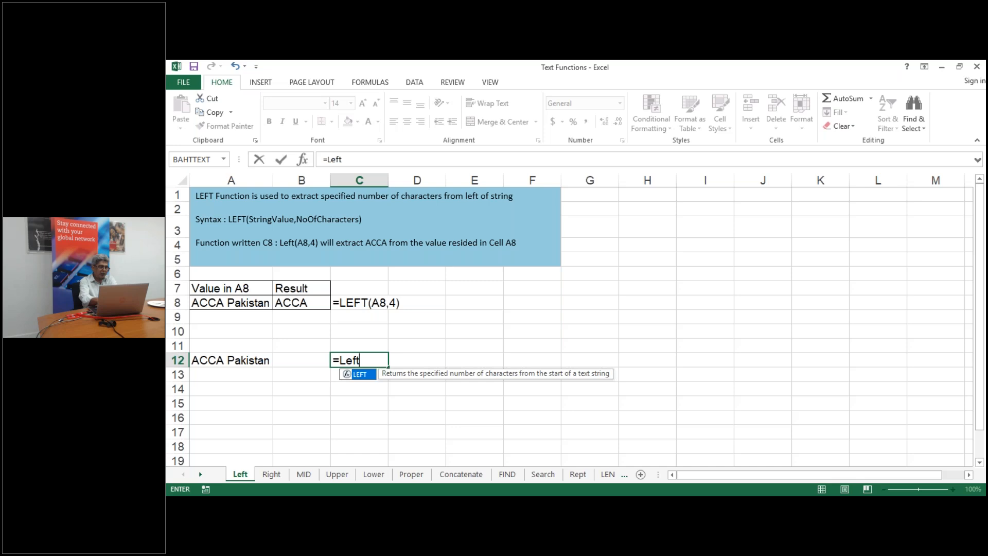
text(()
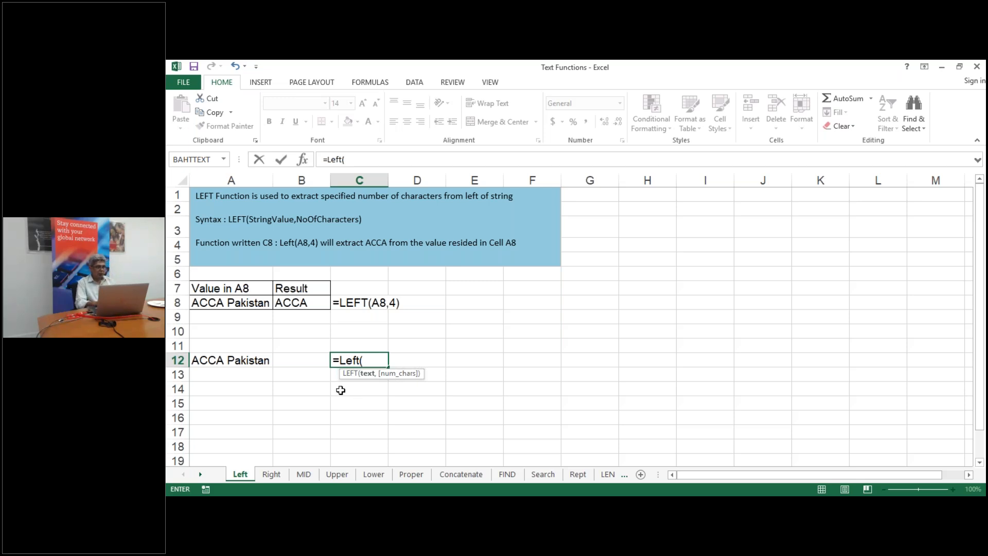
click(228, 360)
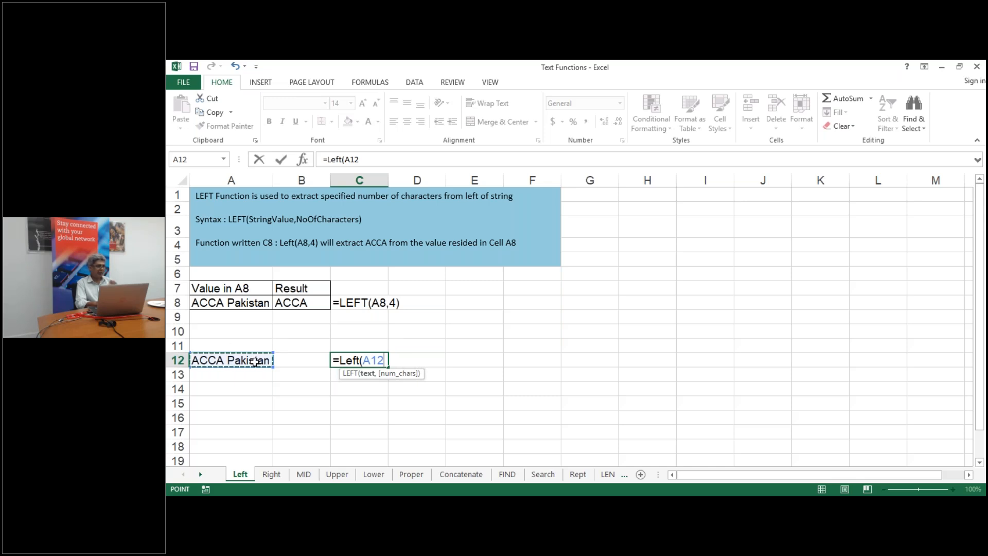
text(,)
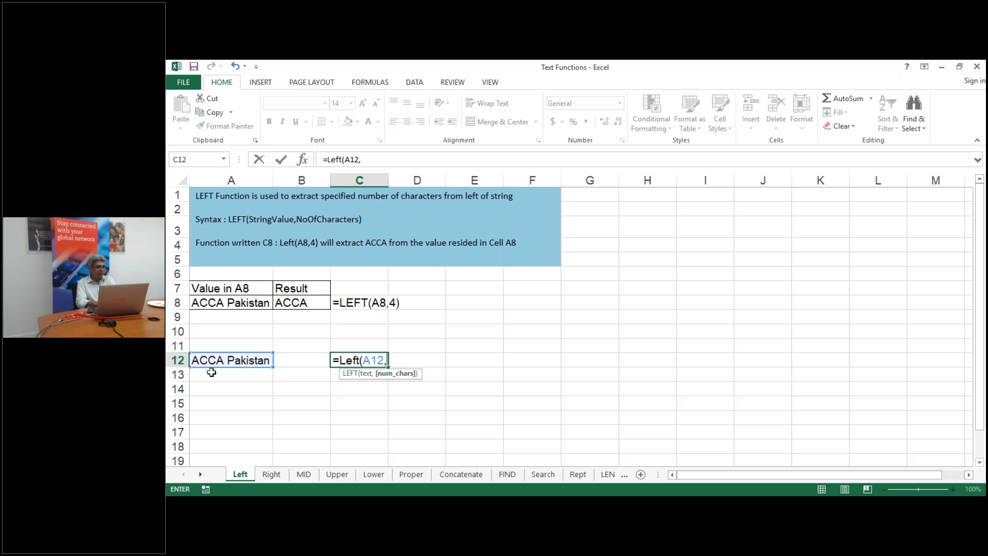
text(4))
key(Return)
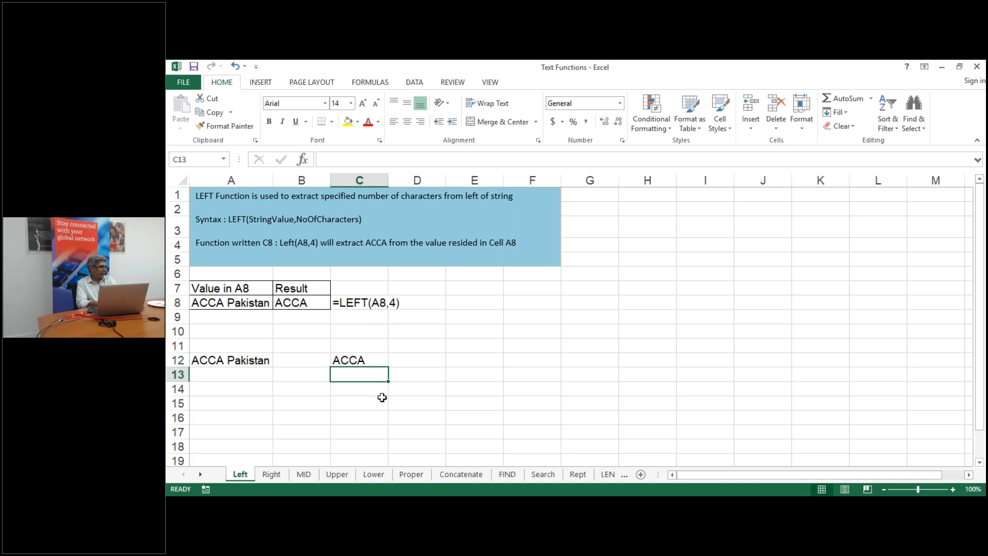
click(228, 361)
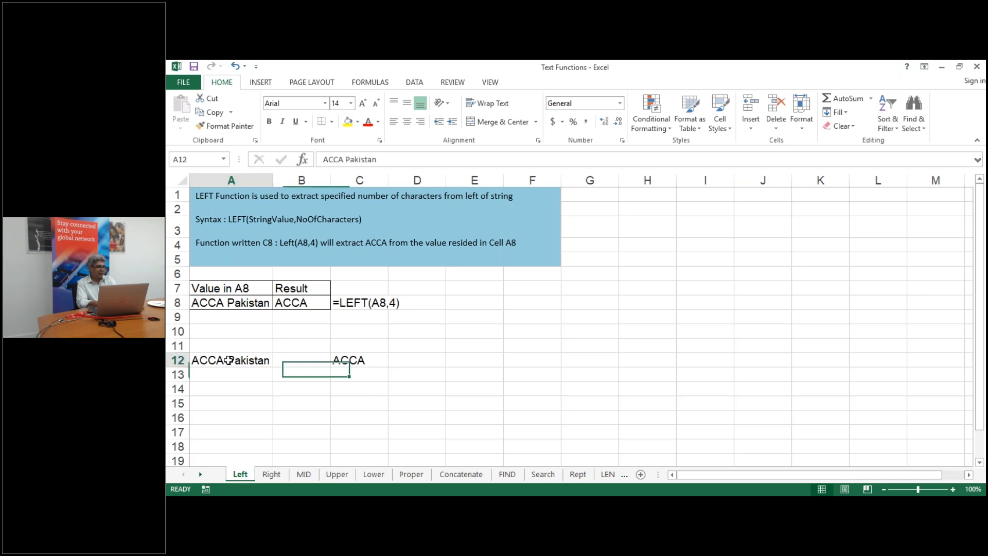
Enter =right(A12,8) in C13 to return Pakistan
click(349, 377)
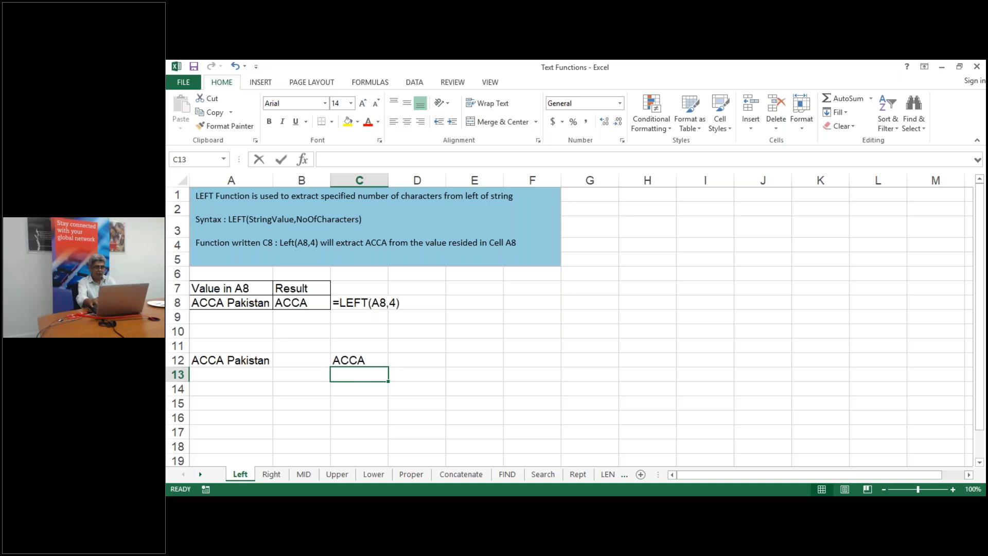
text(=right)
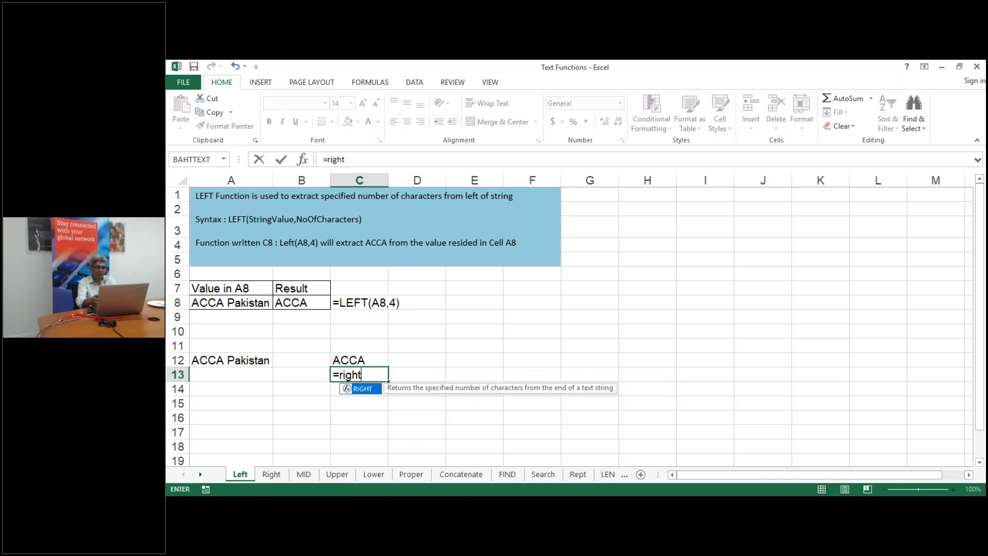
text(()
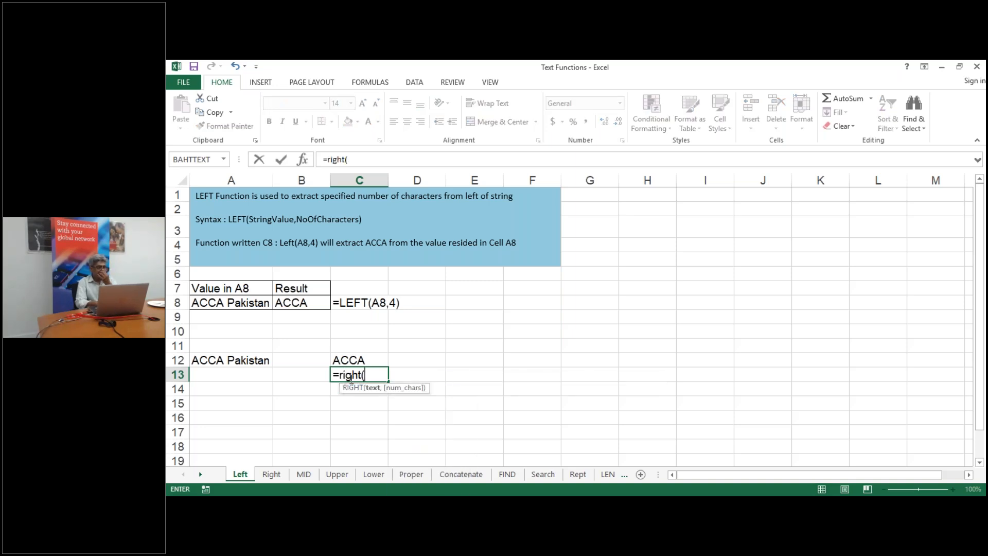
click(231, 360)
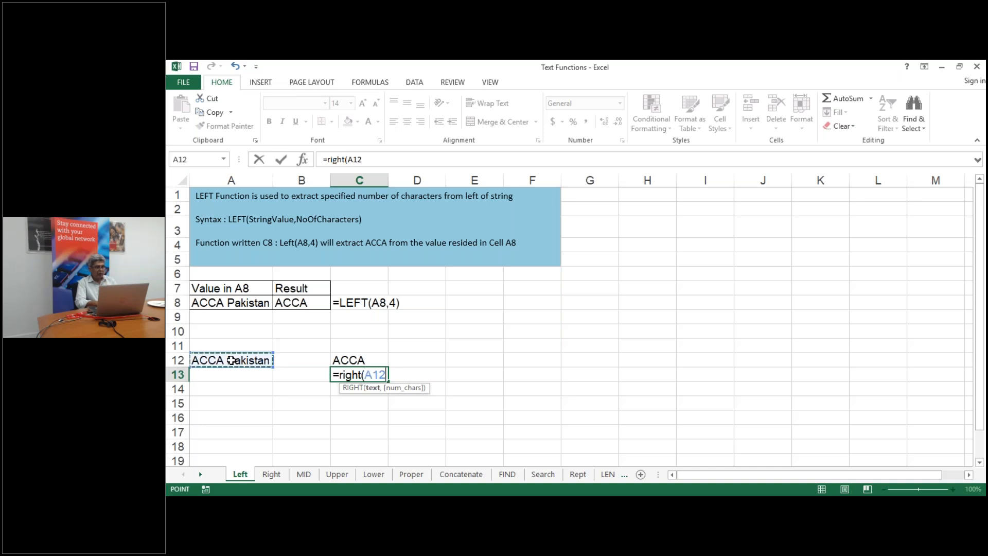
text(,)
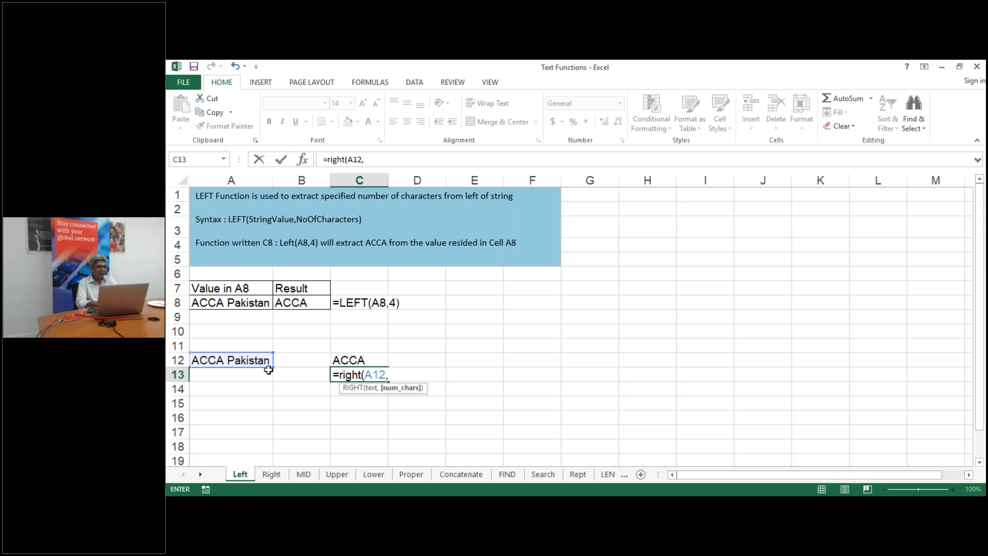
text(8))
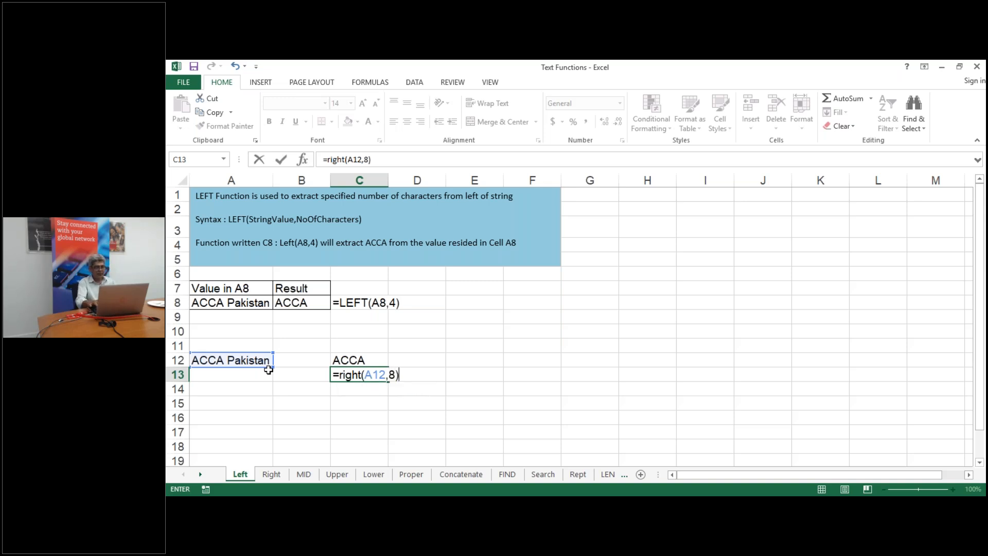
key(Return)
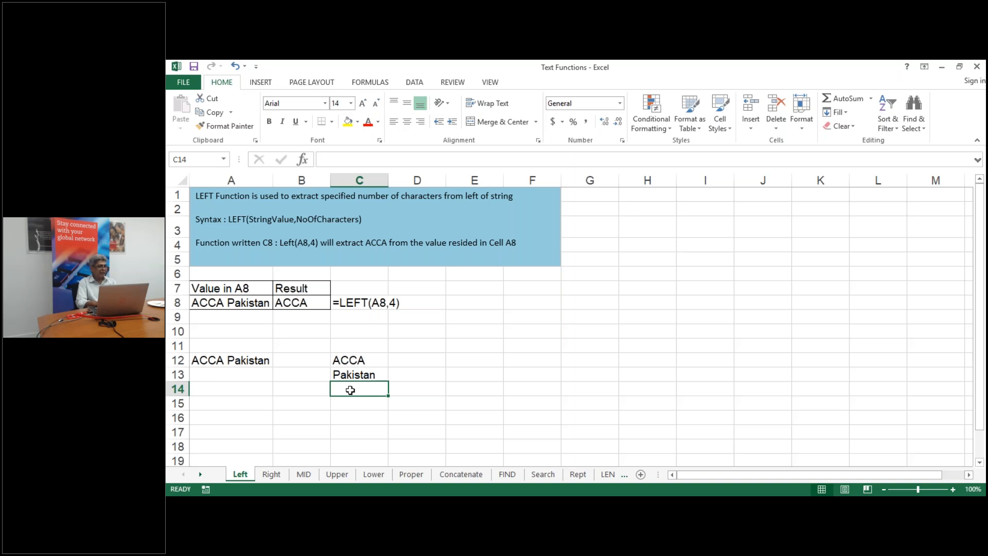
Enter =mid(A12,4,3) in C14, returning 'A P' from position 4
text(=)
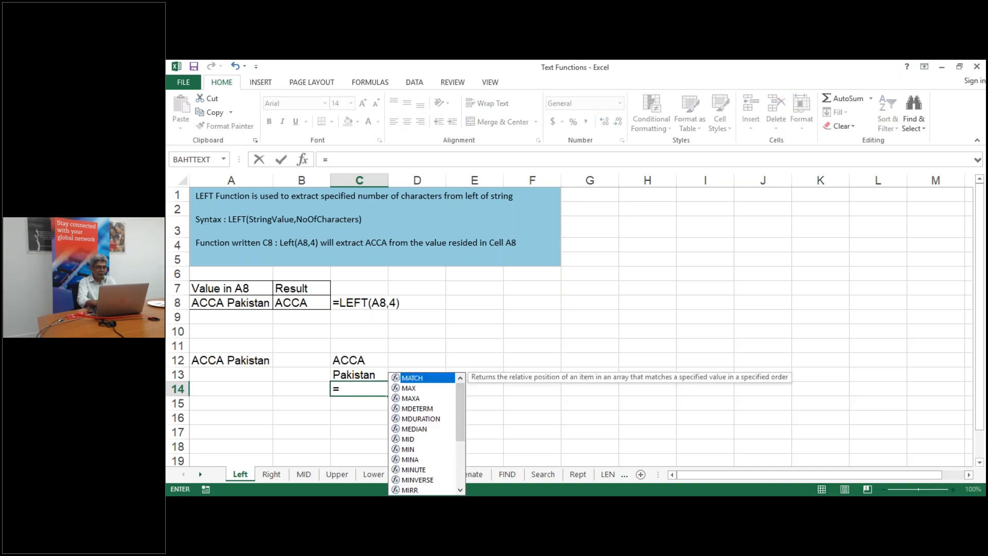
text(mid)
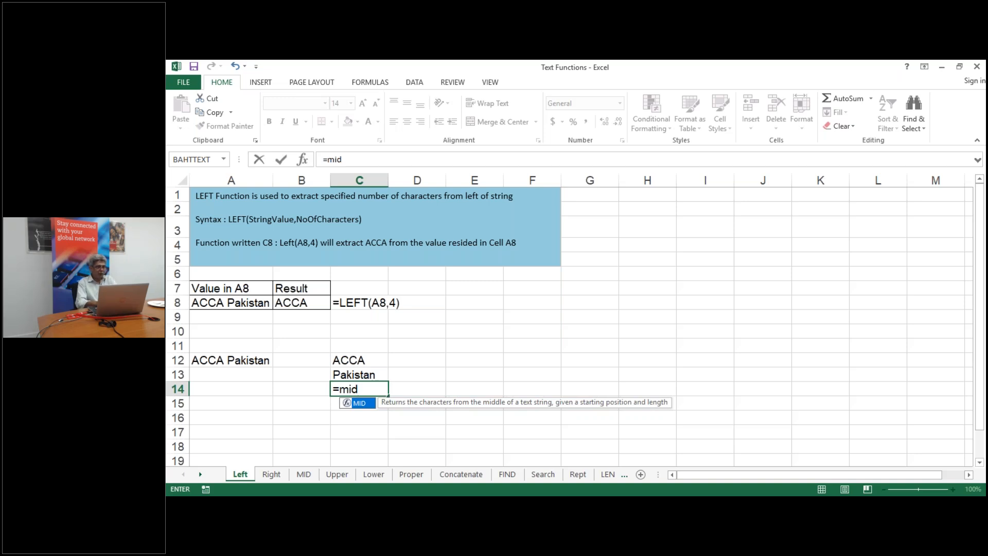
text(()
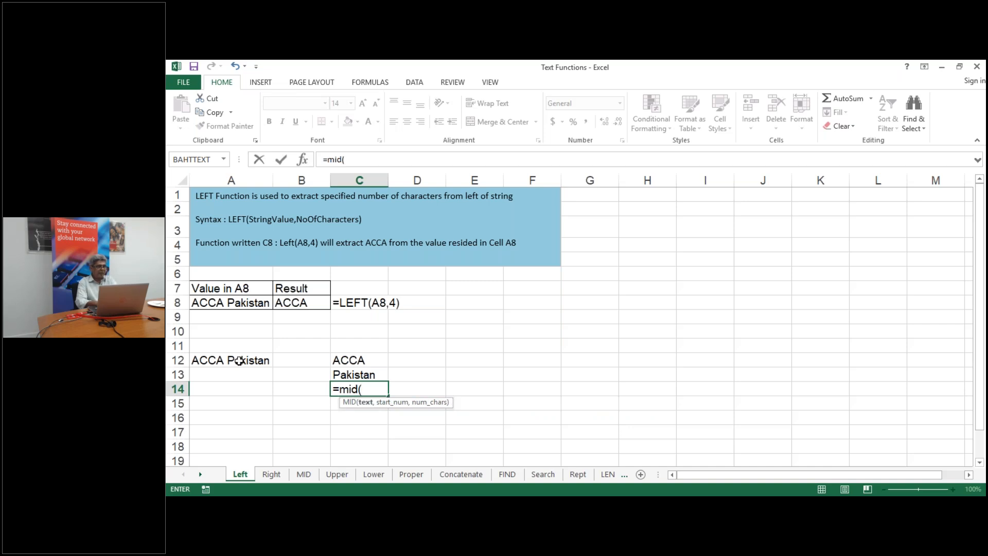
click(233, 360)
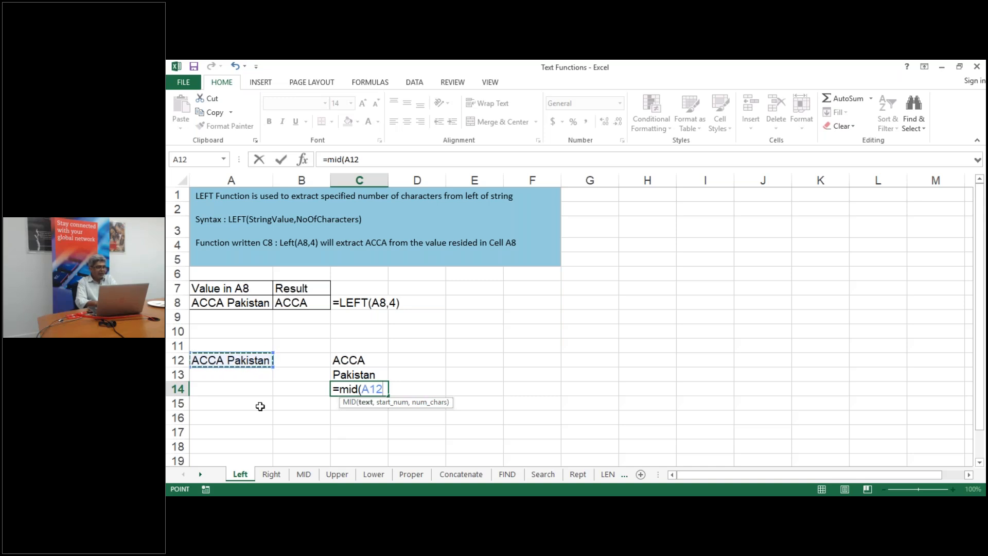
text(,)
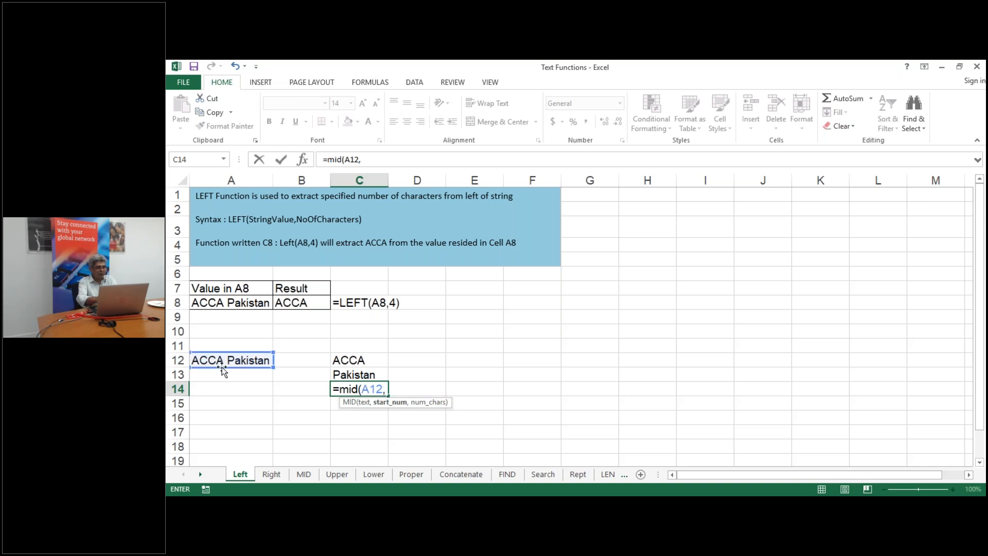
text(4,)
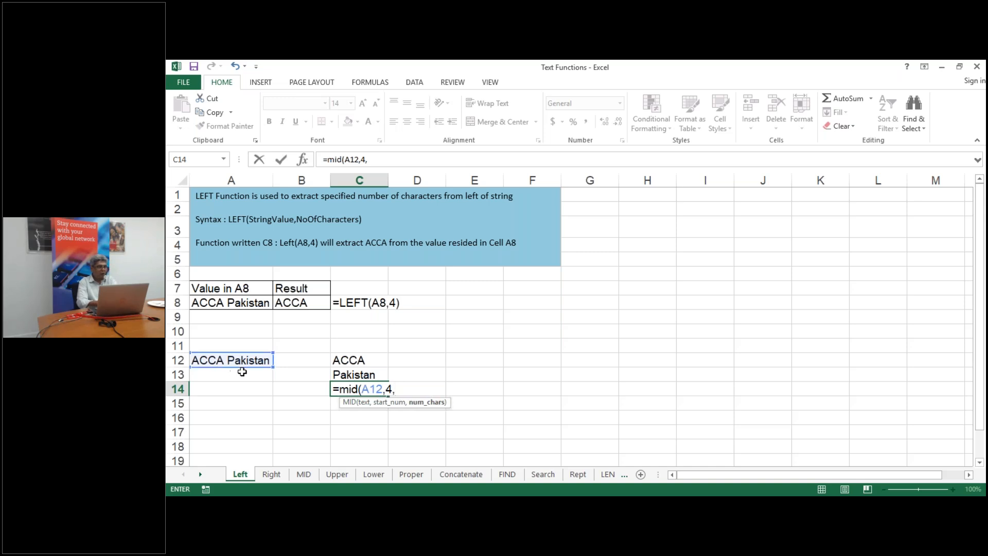
text(4))
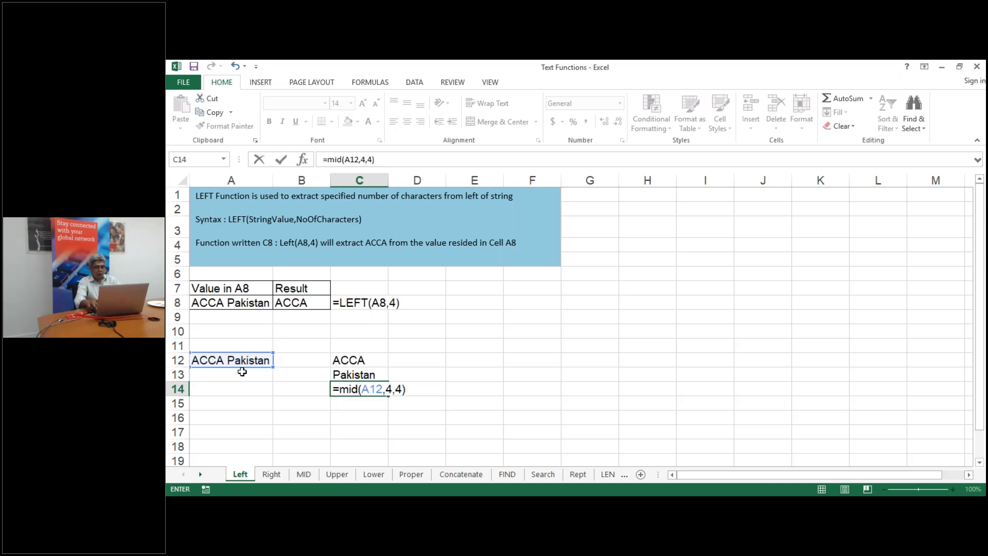
key(BackSpace)
text(3)
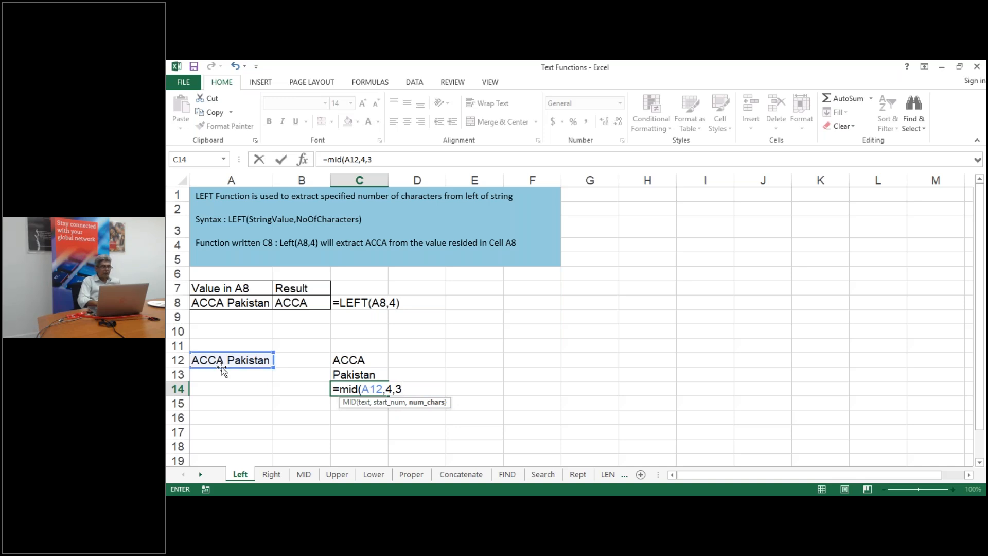
text())
key(Return)
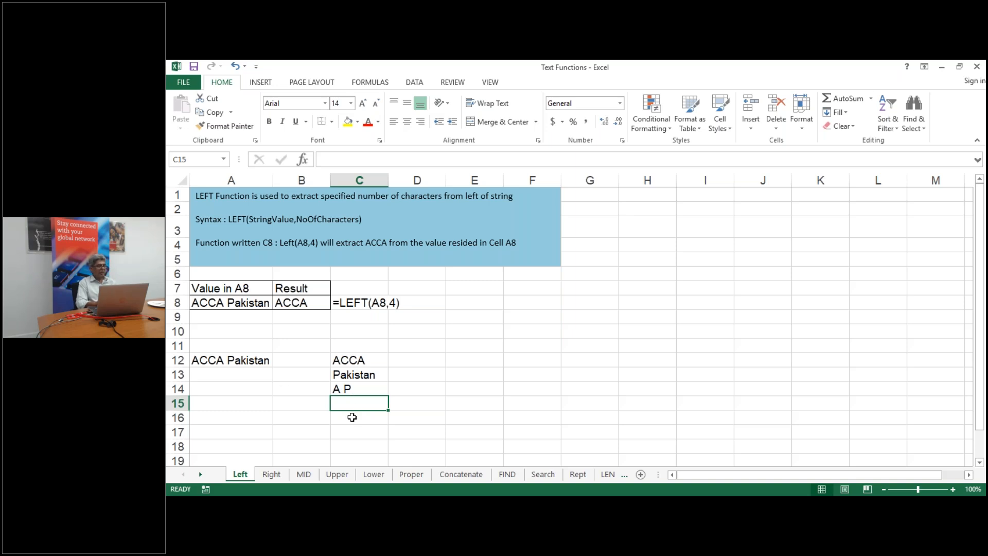
text(=u)
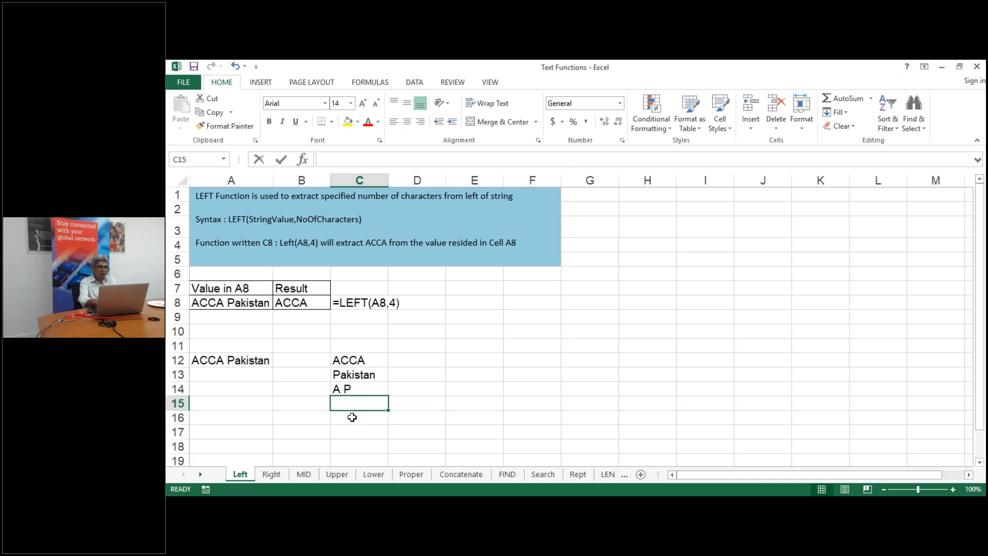
text(pp)
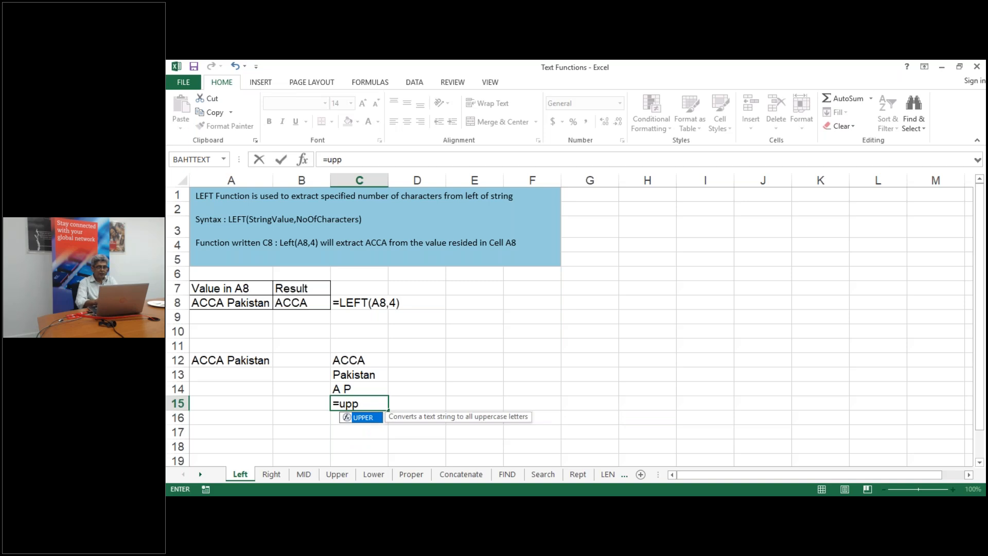
Enter UPPER(A12) in C15 and LOWER(A12) in C16 for upper and lower case
double_click(364, 417)
click(229, 360)
key(Return)
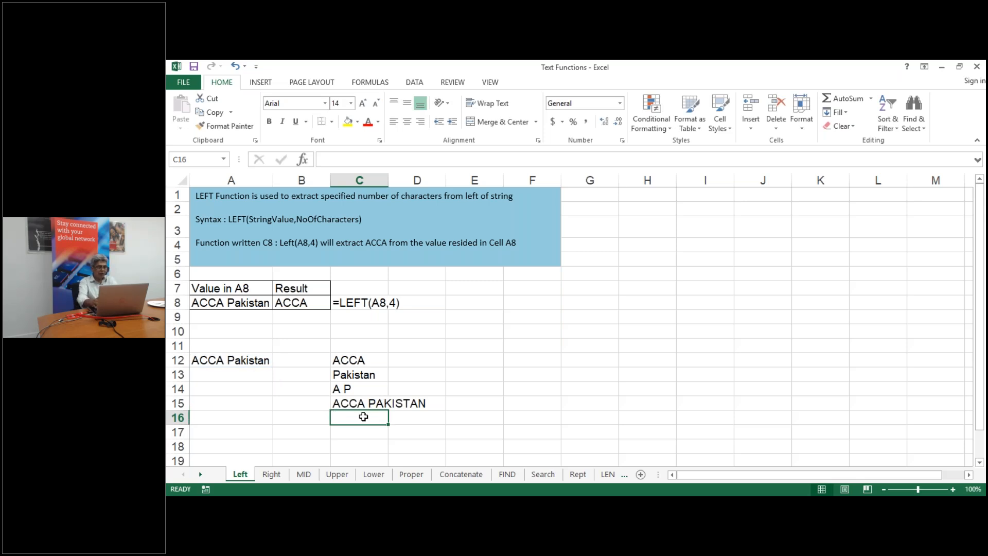
text(=lowe)
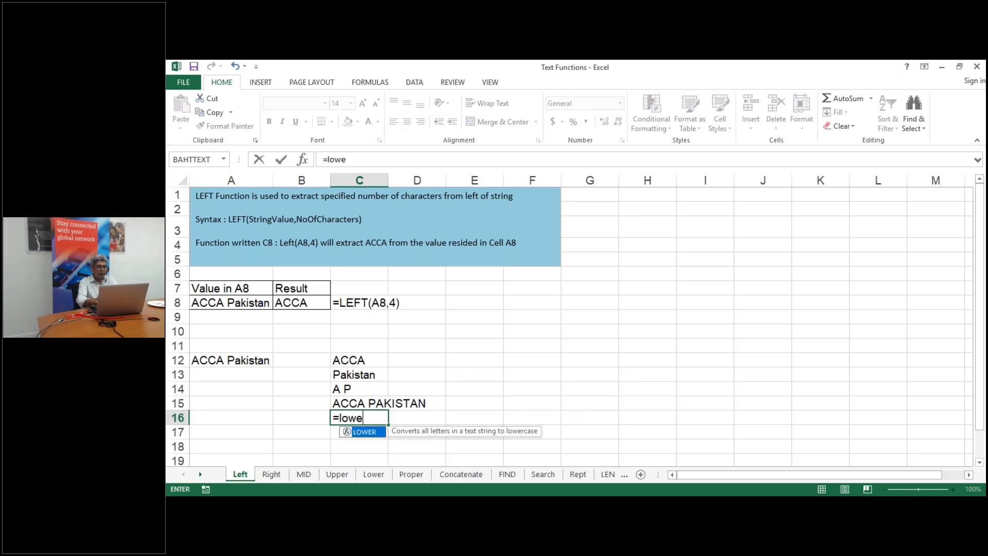
double_click(363, 432)
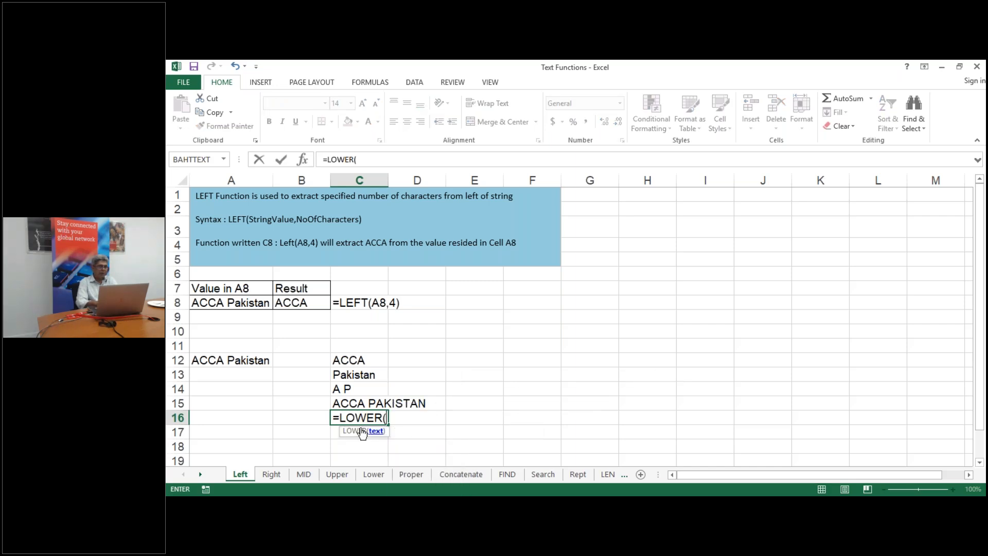
click(244, 355)
text())
key(Return)
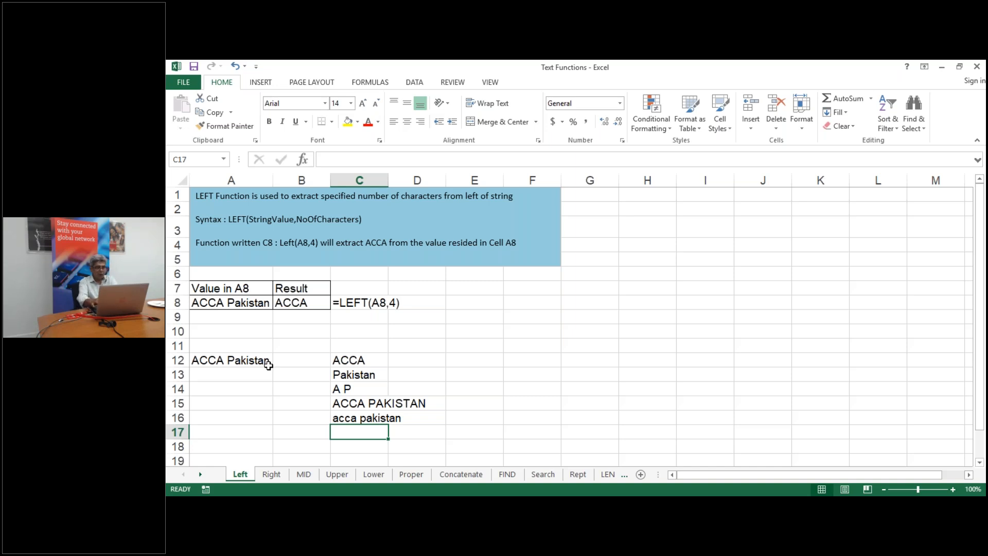
Enter PROPER(A12) in C17 to show Acca Pakistan
text(=prop)
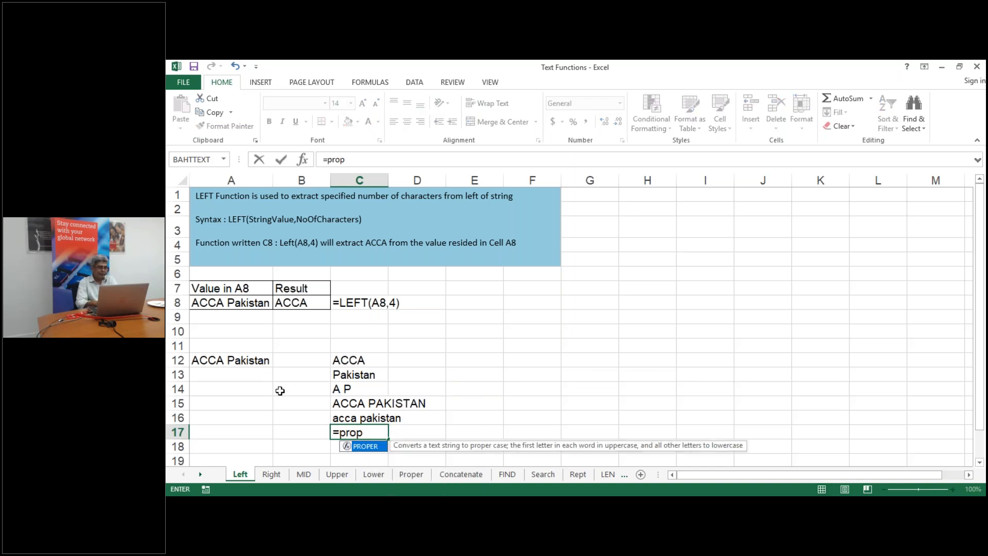
double_click(364, 446)
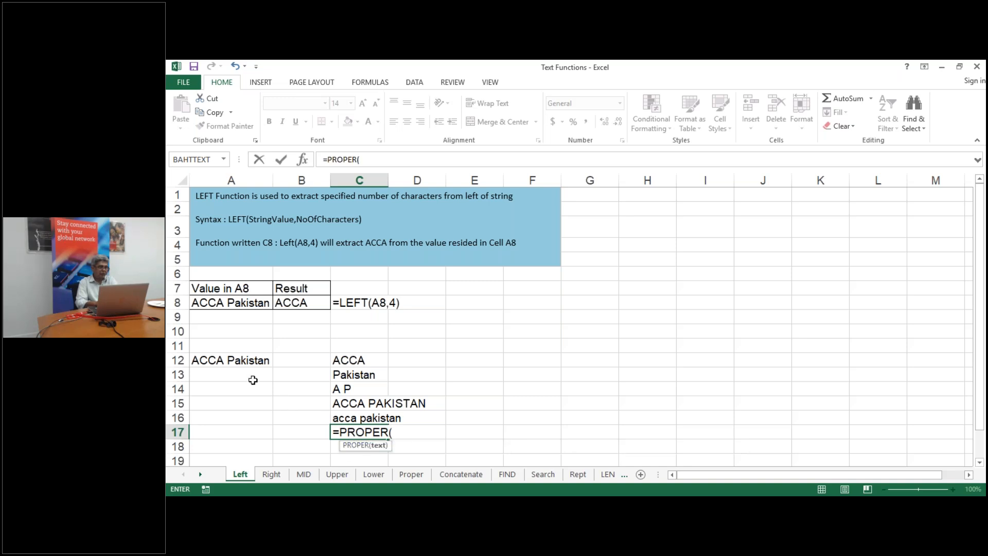
click(227, 361)
key(Return)
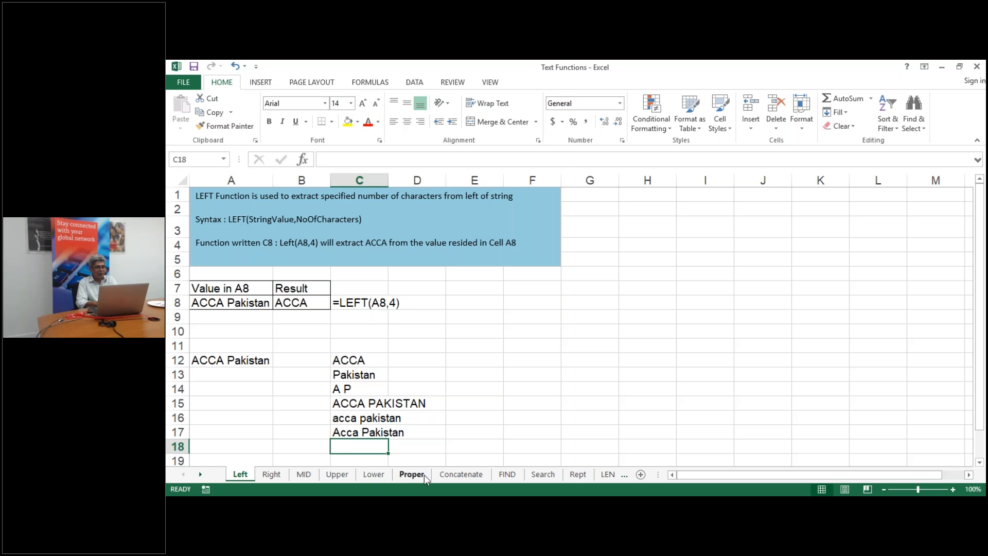
click(520, 348)
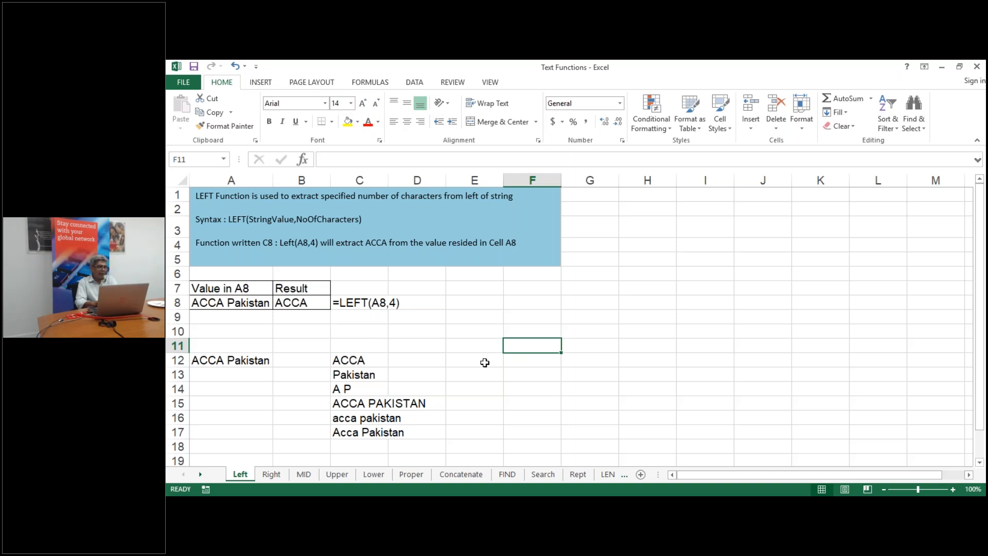
Enter =CONCATENATE(C12," ",C13) in F12 to rejoin ACCA Pakistan
click(523, 362)
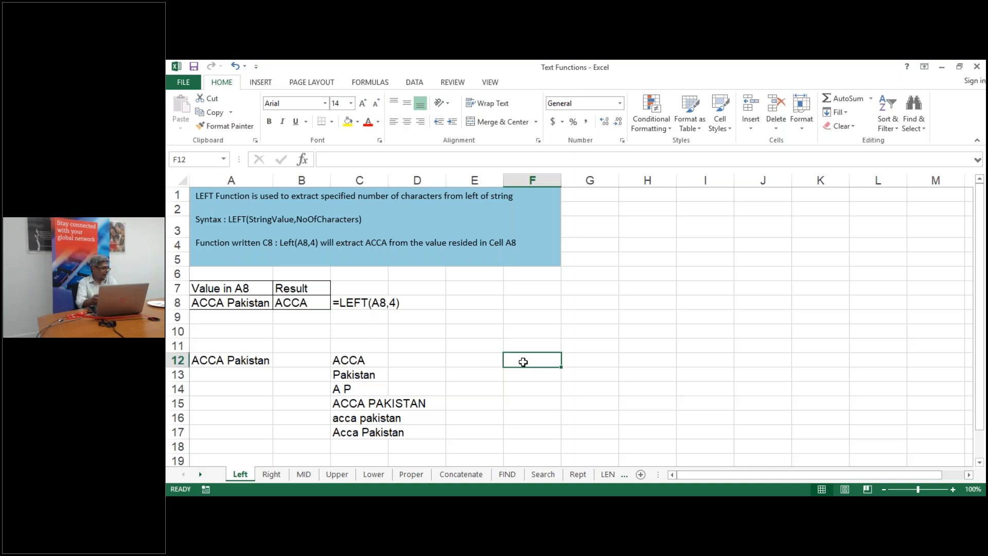
text(=)
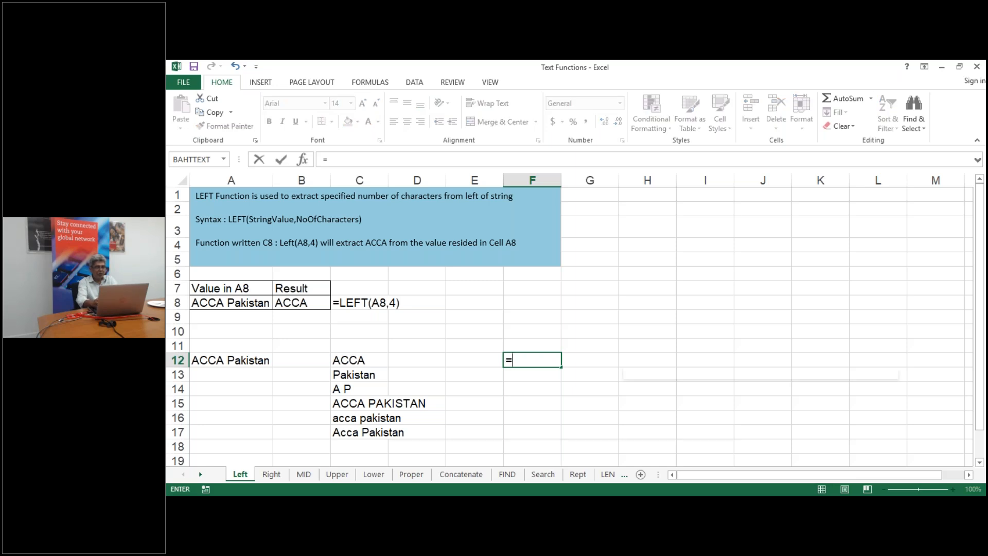
text(Co)
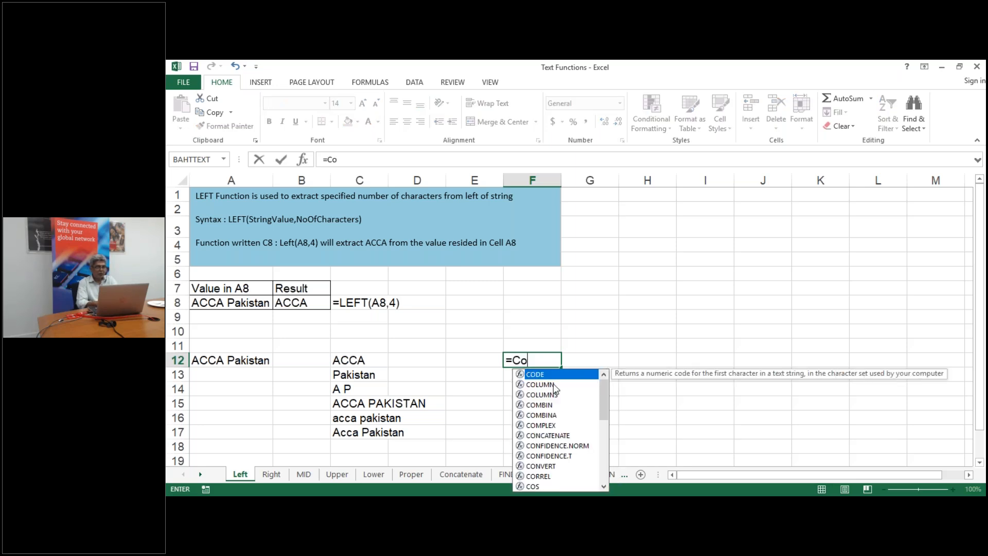
text(n)
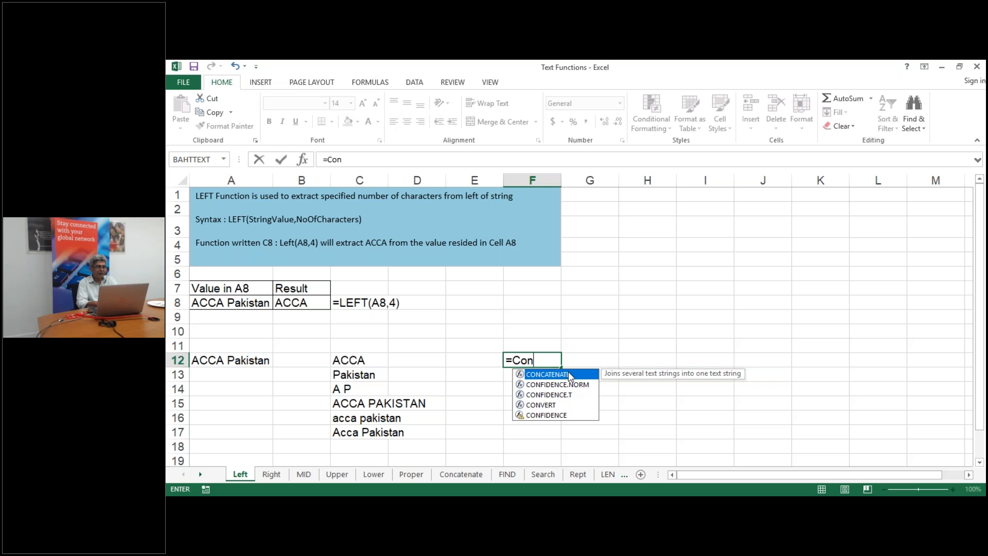
key(Tab)
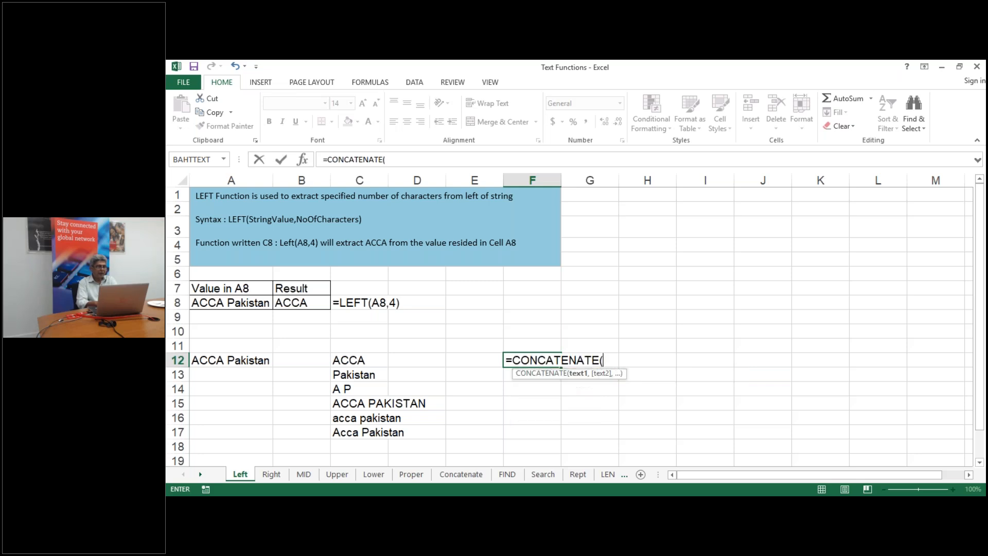
click(362, 364)
text(,)
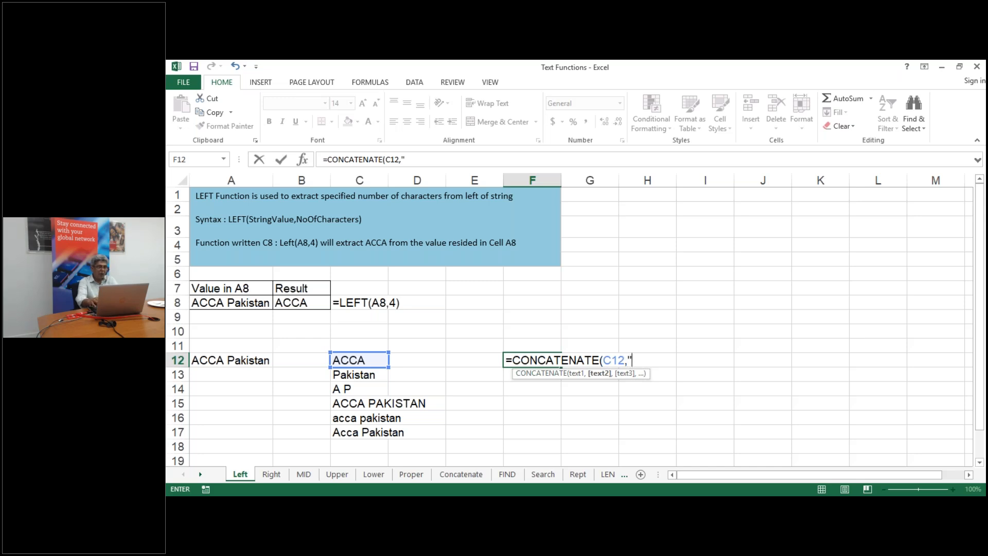
text(" ",)
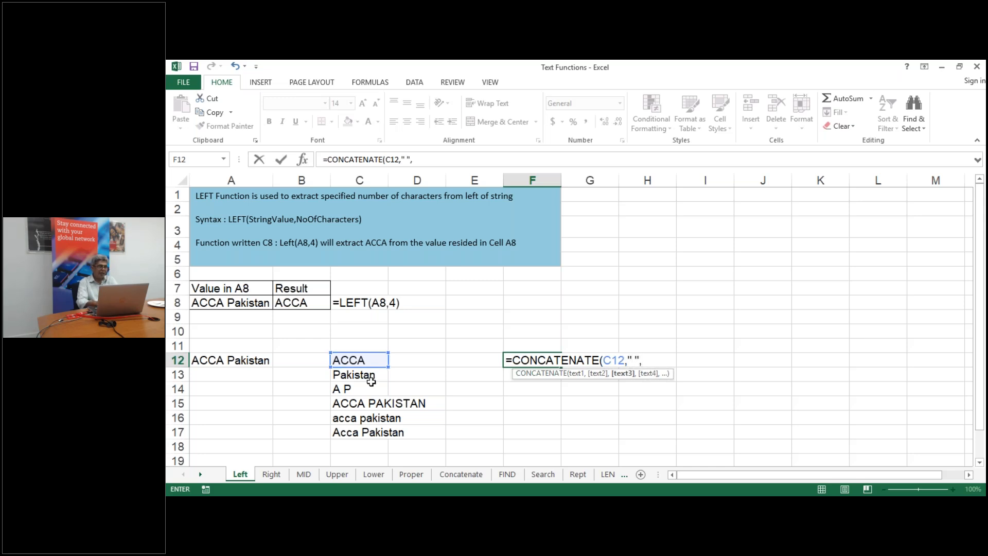
click(371, 376)
key(Return)
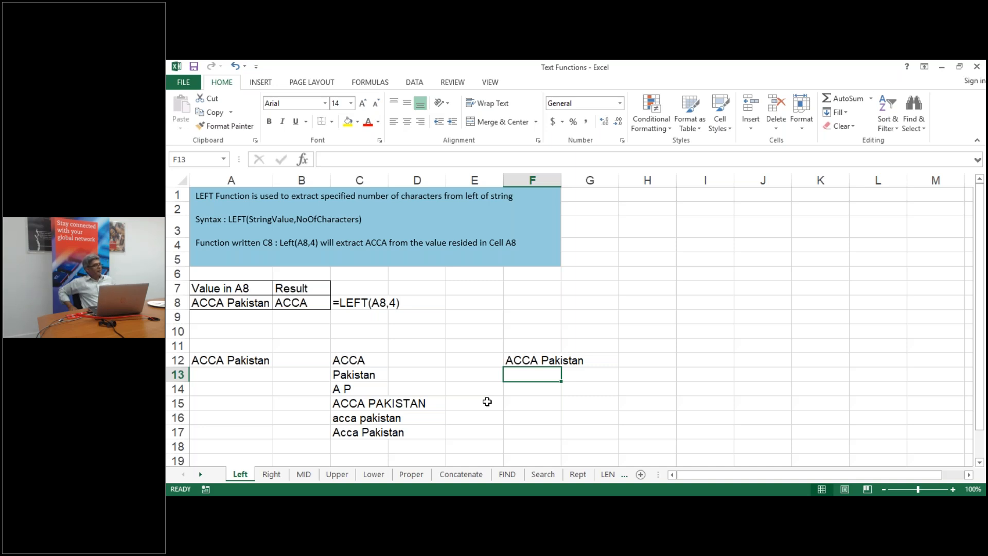
click(697, 288)
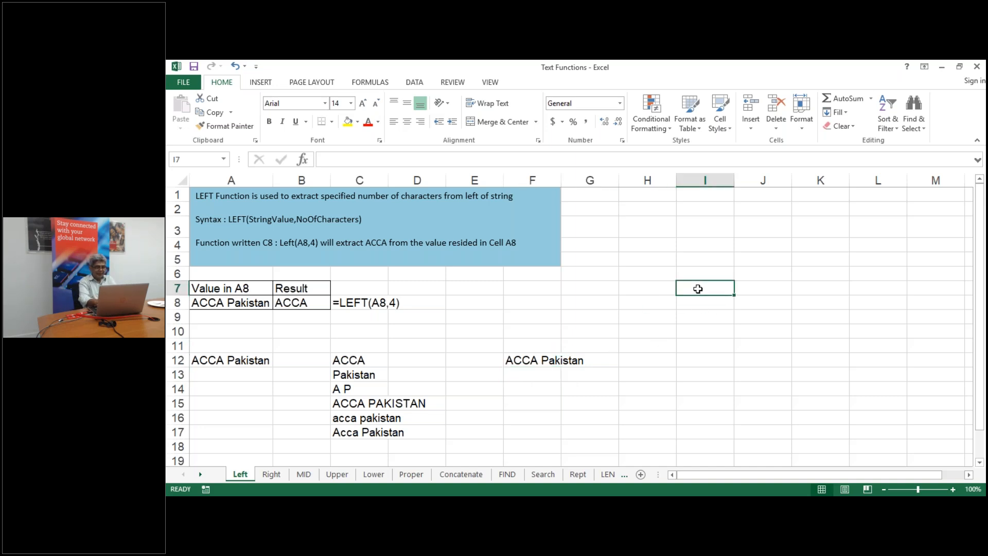
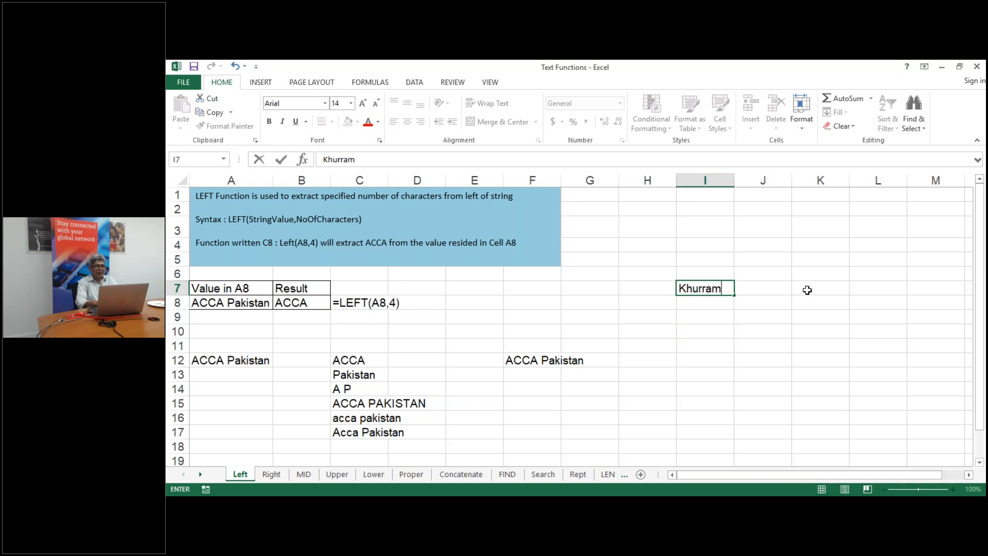
Type a sample full name in I7 and autofit column I to it
key(Return)
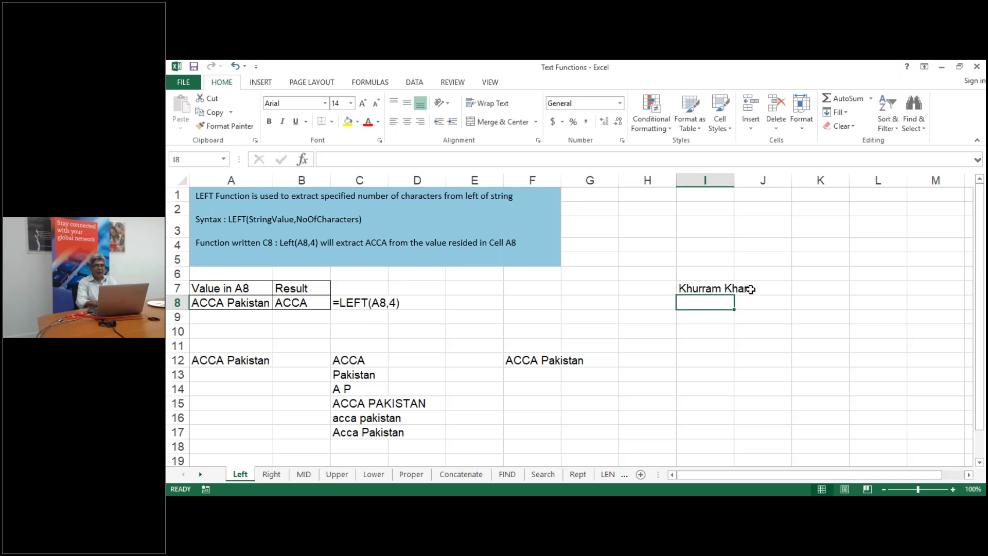
double_click(732, 181)
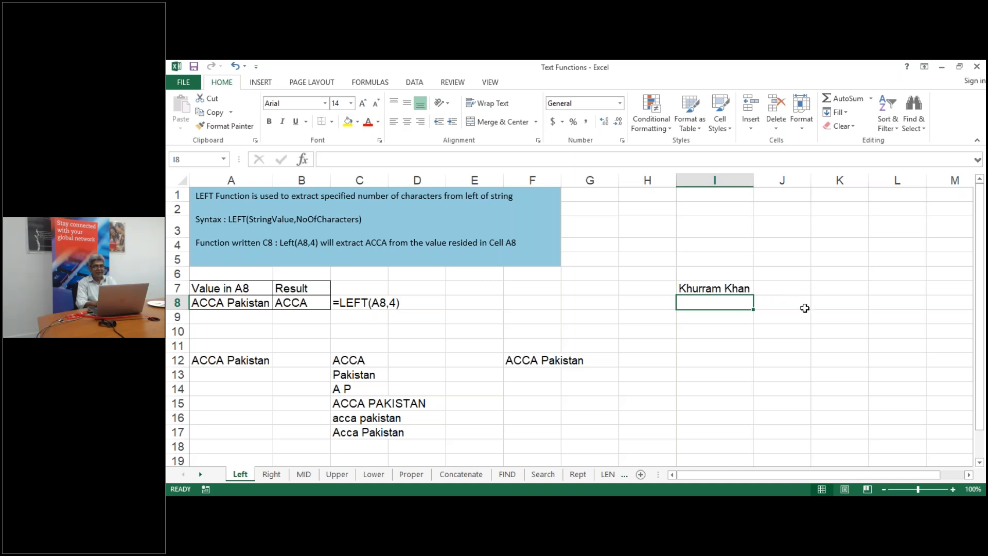
Enter the name reversed in K7 as surname, comma, first name
click(829, 287)
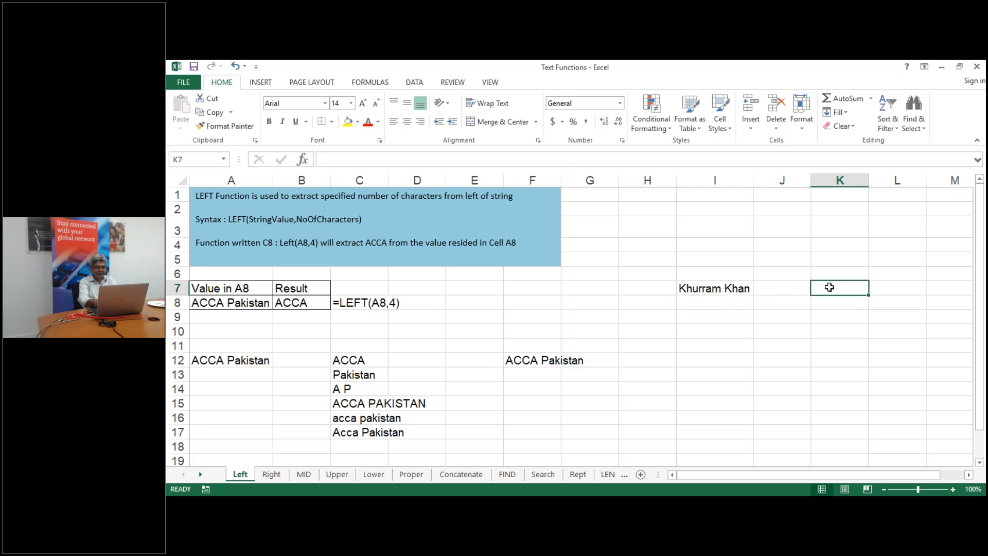
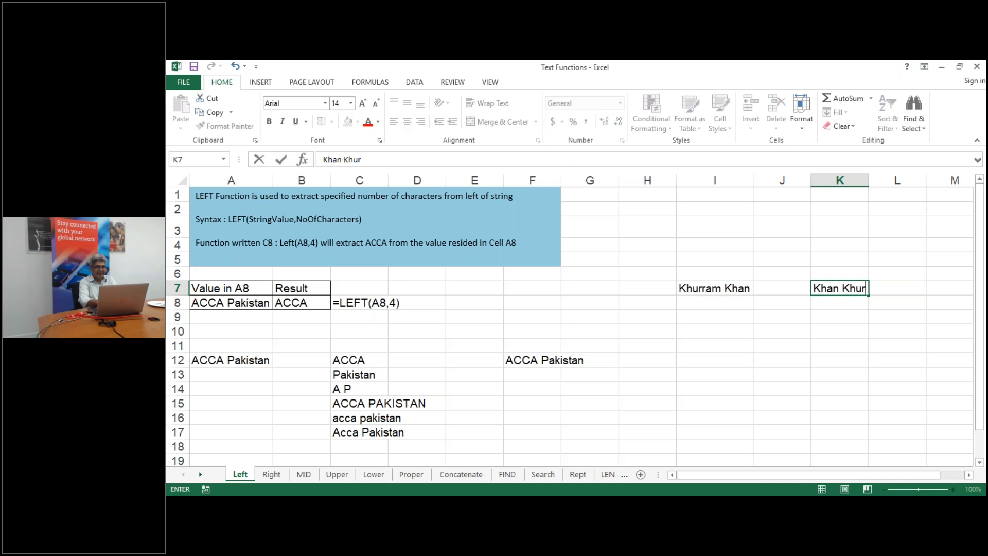
click(880, 347)
click(814, 288)
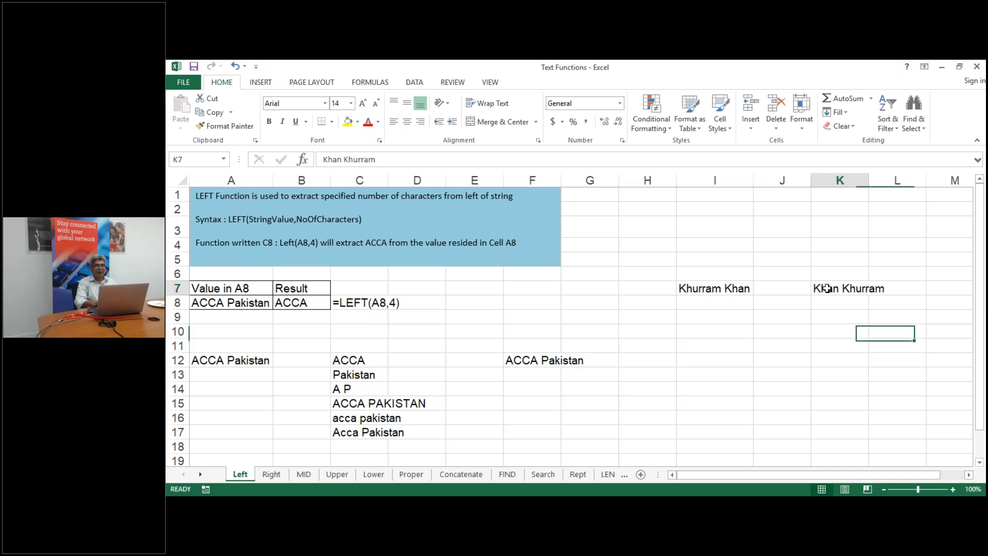
click(342, 161)
text(,)
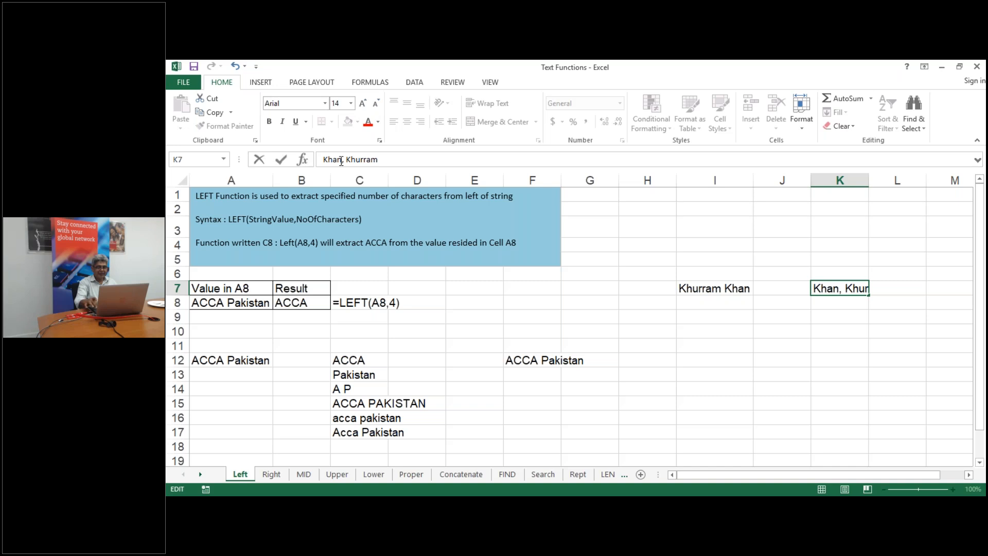
key(Return)
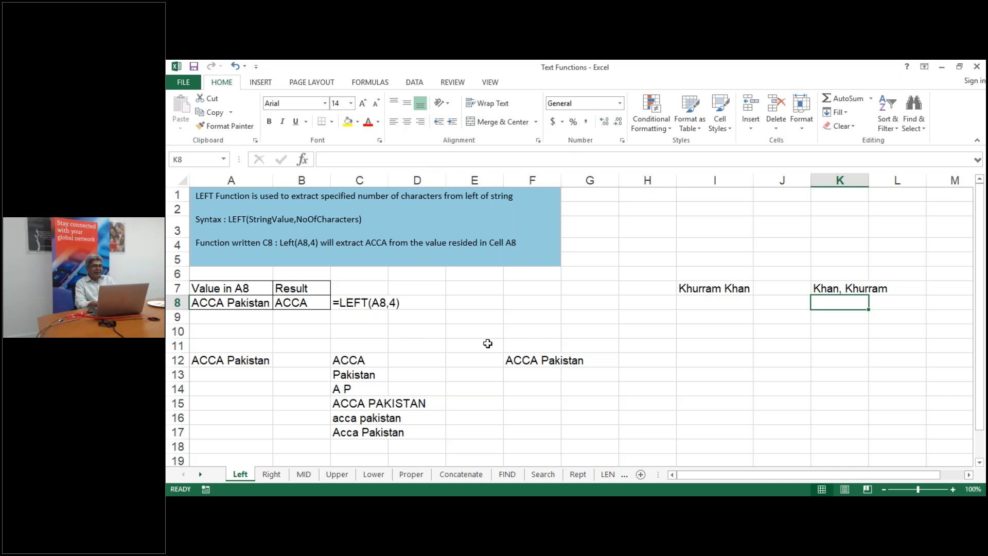
click(519, 391)
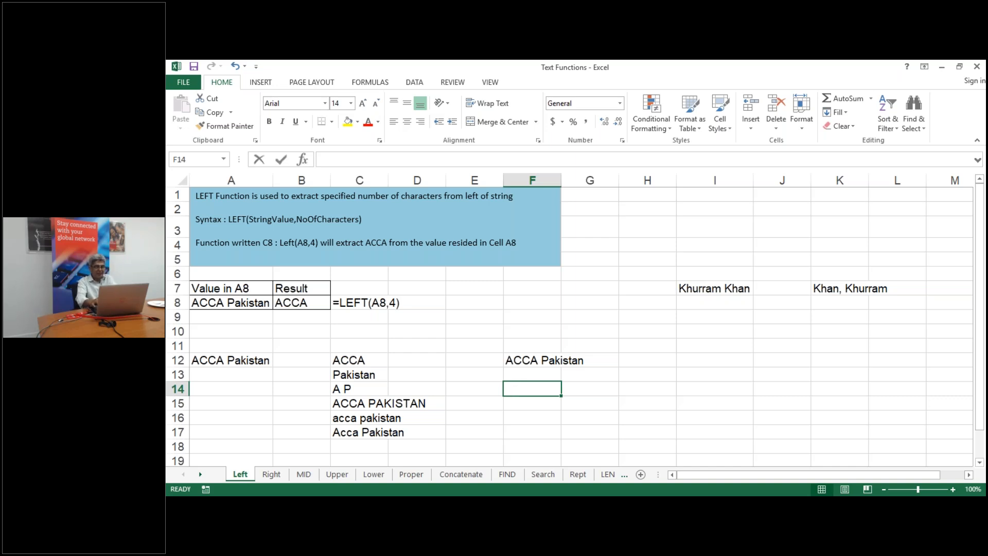
Enter =LEN(A12) in F14 to count the characters of 'ACCA Pakistan', giving 13
text(=len)
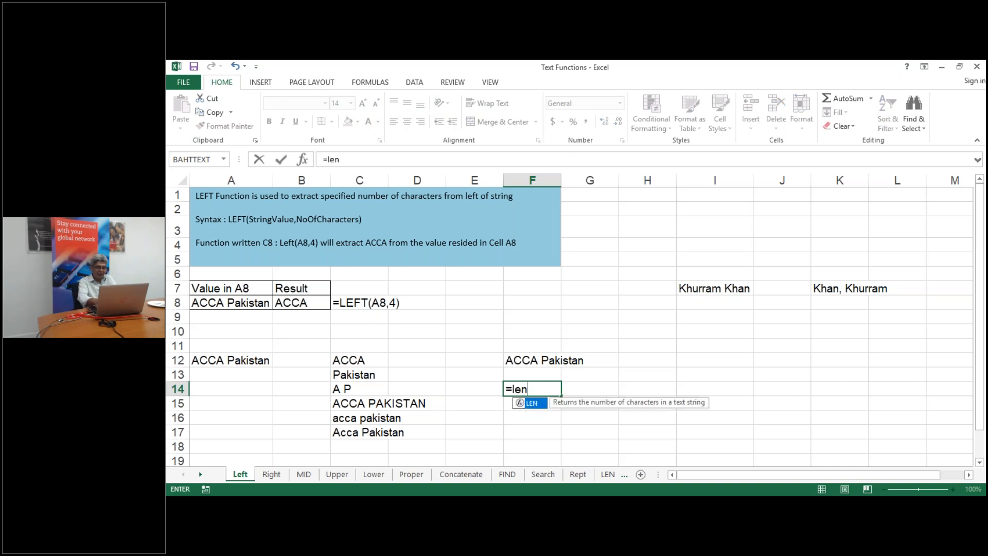
text(()
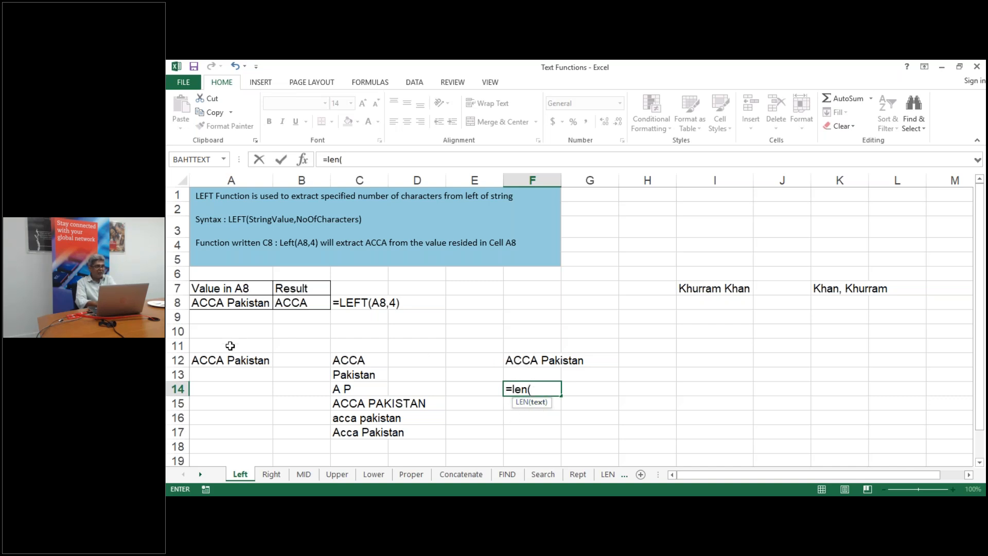
click(222, 359)
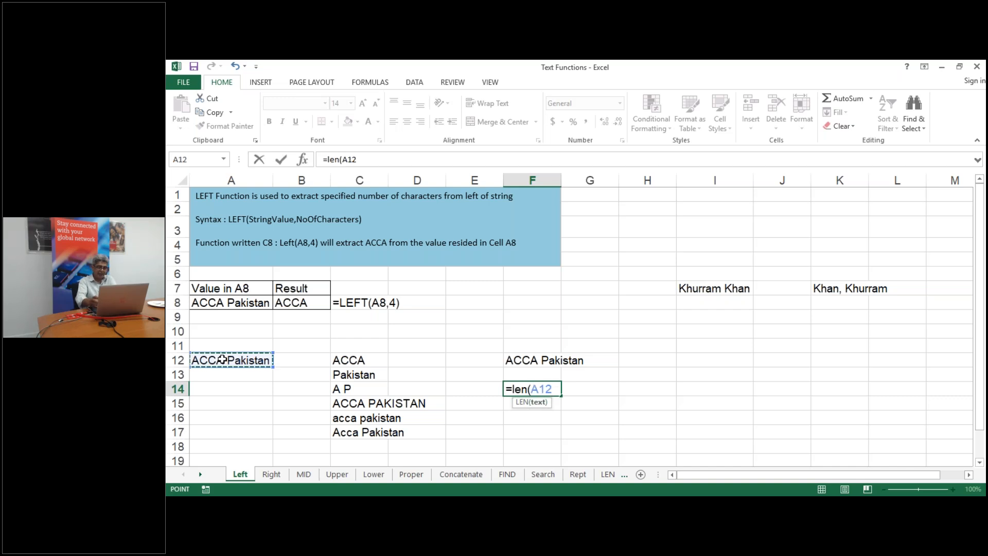
text())
key(Return)
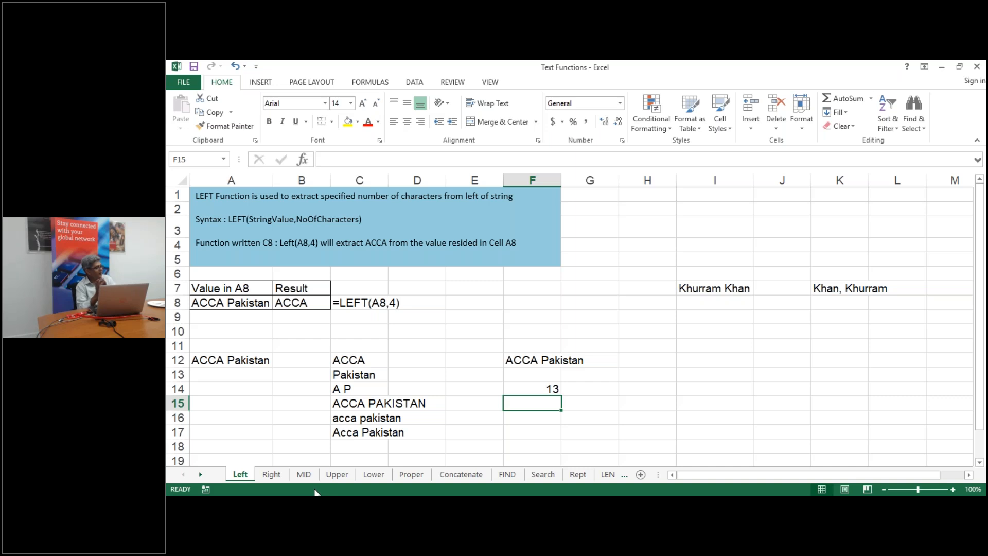
key(Left)
key(Right)
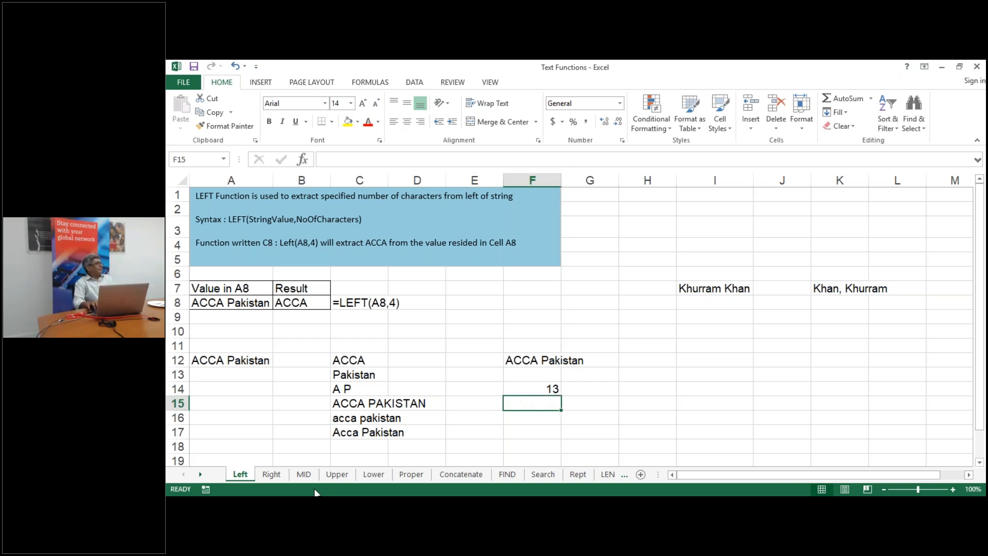
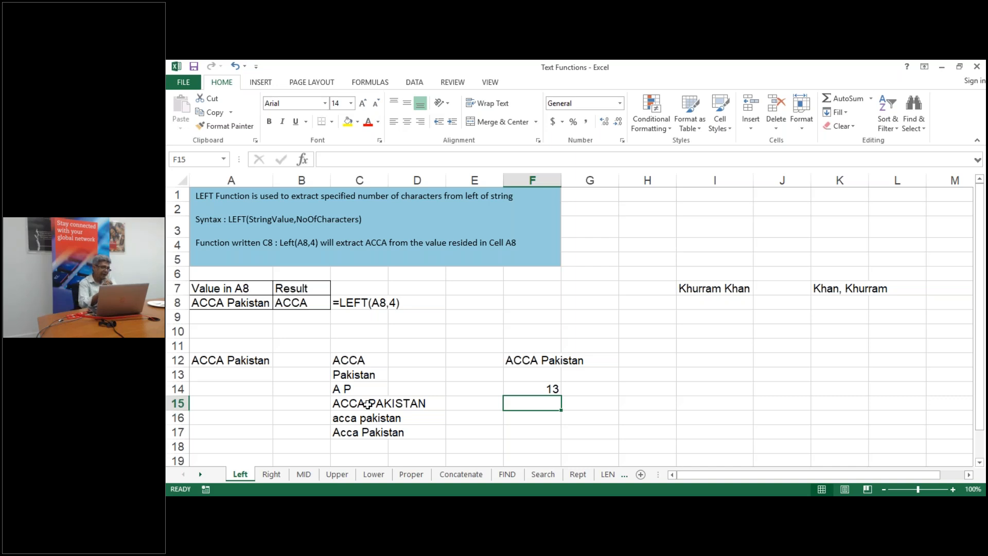
Enter =FIND("P",A12) in F15, returning 6 as the position of P in 'ACCA Pakistan'
text(=)
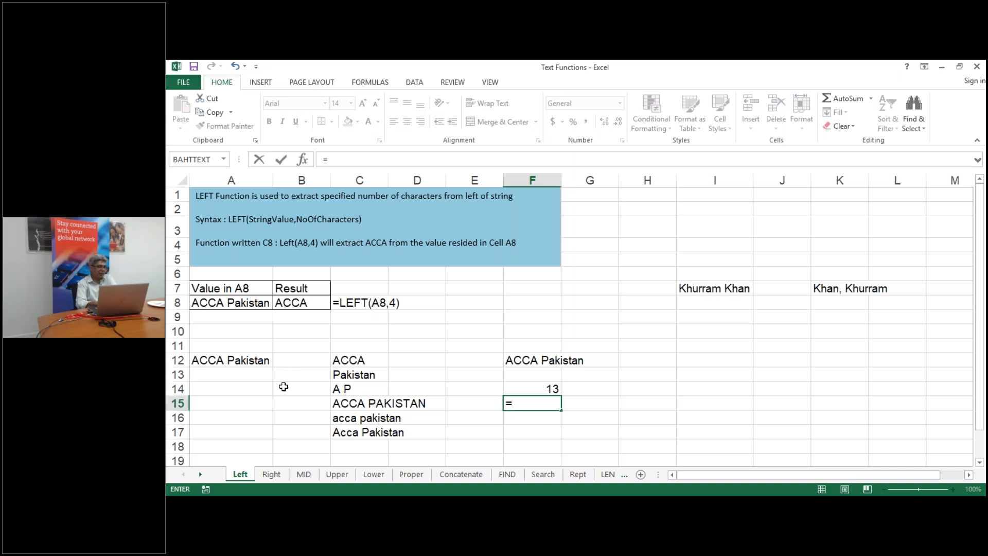
text(find()
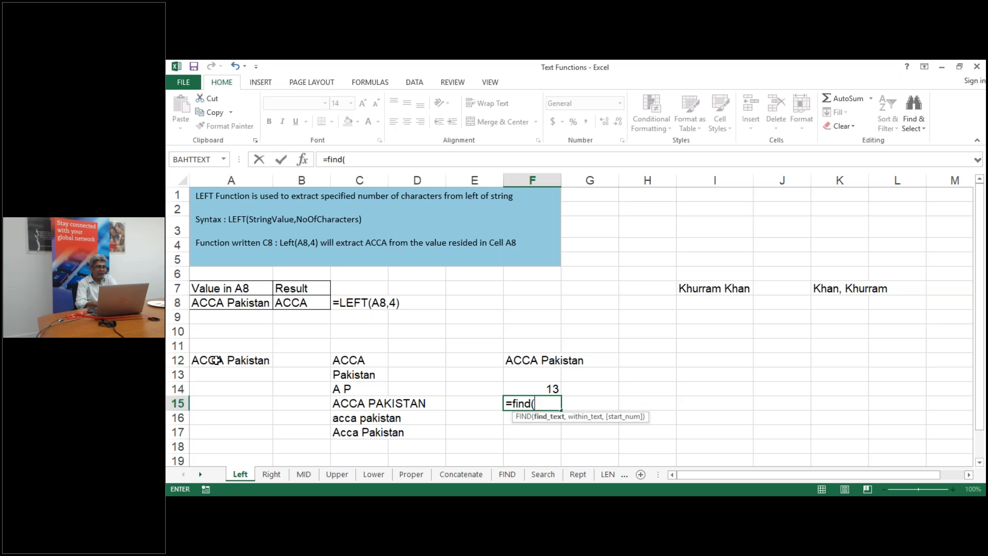
text("P",)
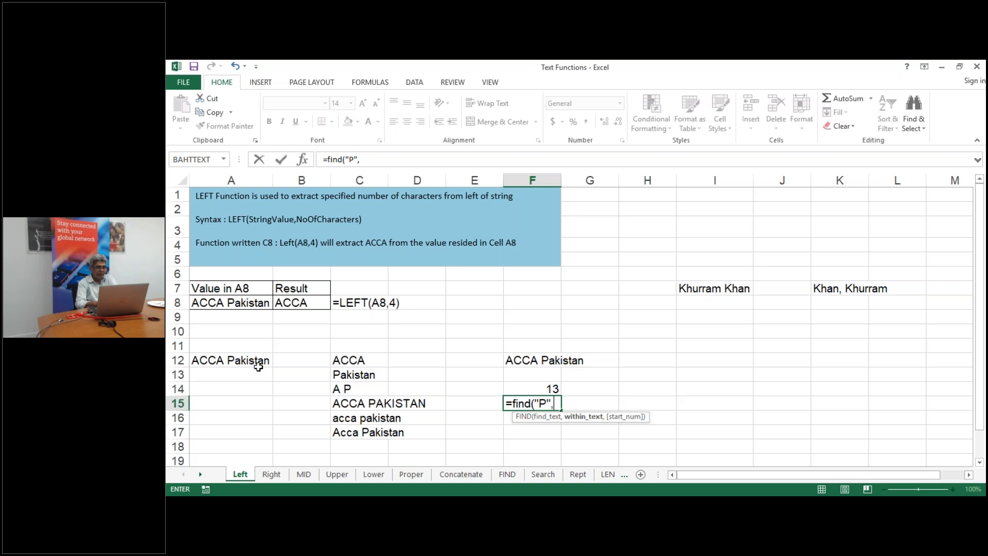
click(242, 361)
key(Return)
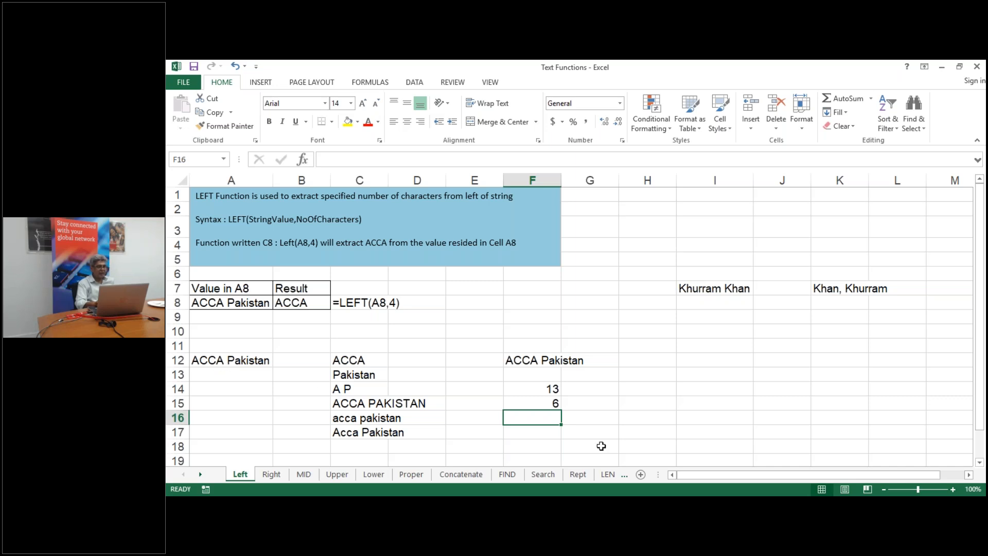
click(554, 402)
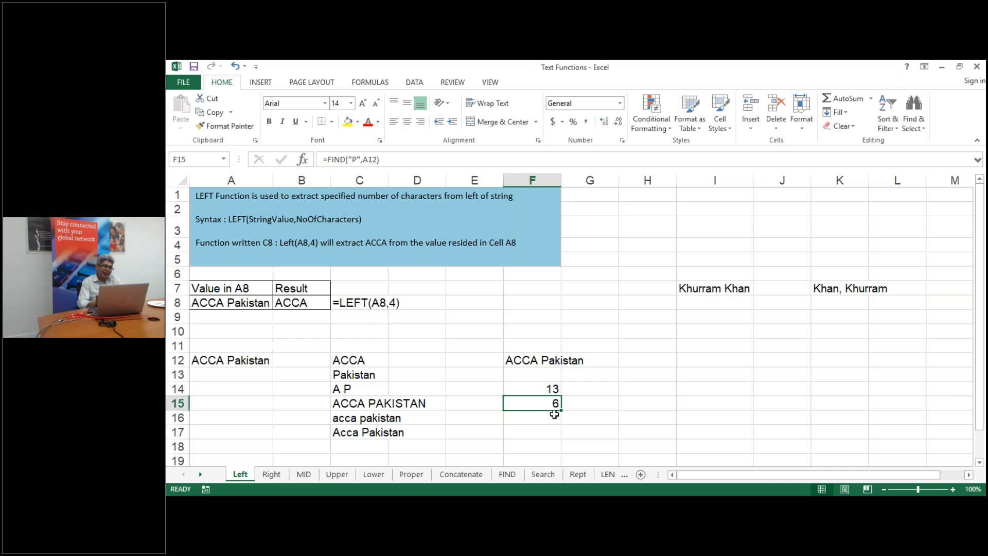
click(697, 393)
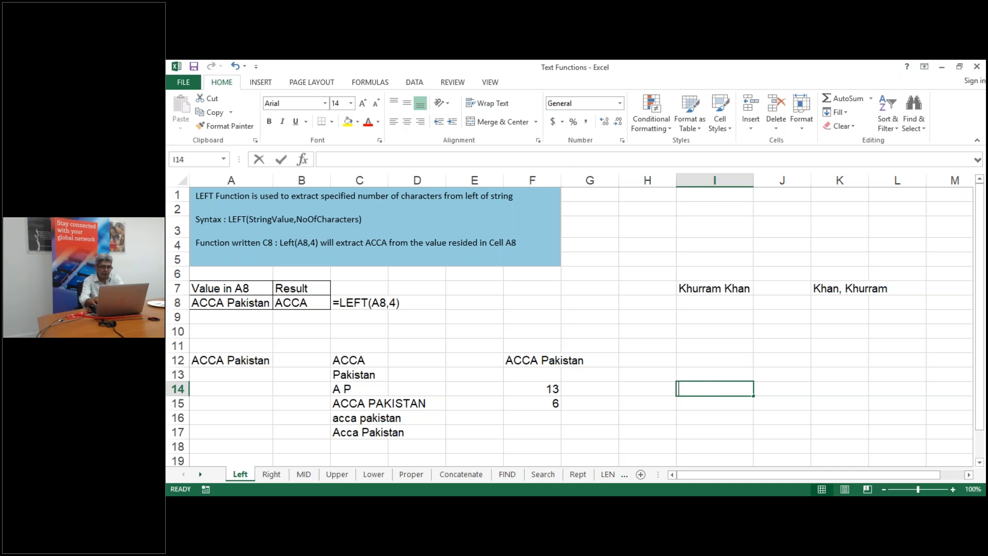
Enter =SEARCH("P",A12) in I14, then change it to lowercase "p"; it still returns 6
text(=sea)
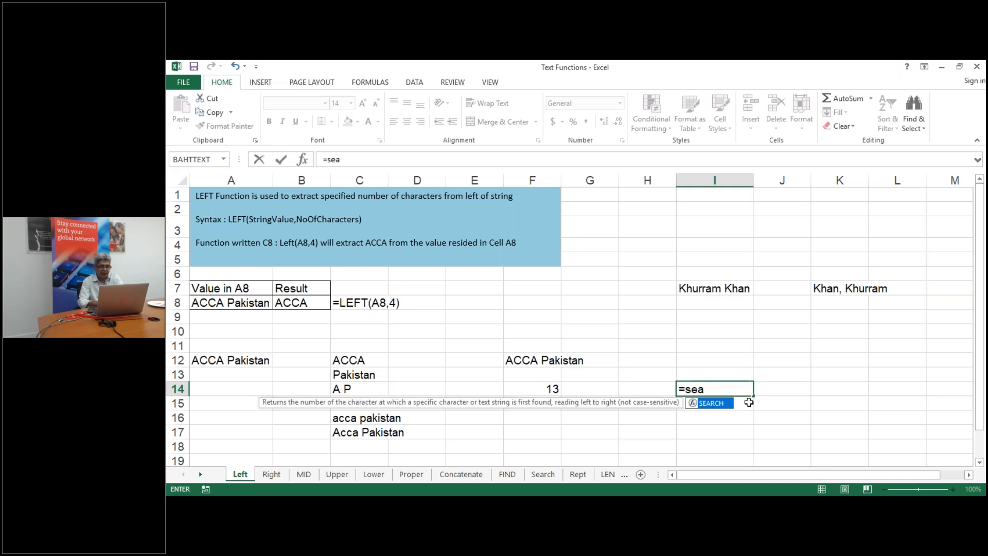
double_click(715, 403)
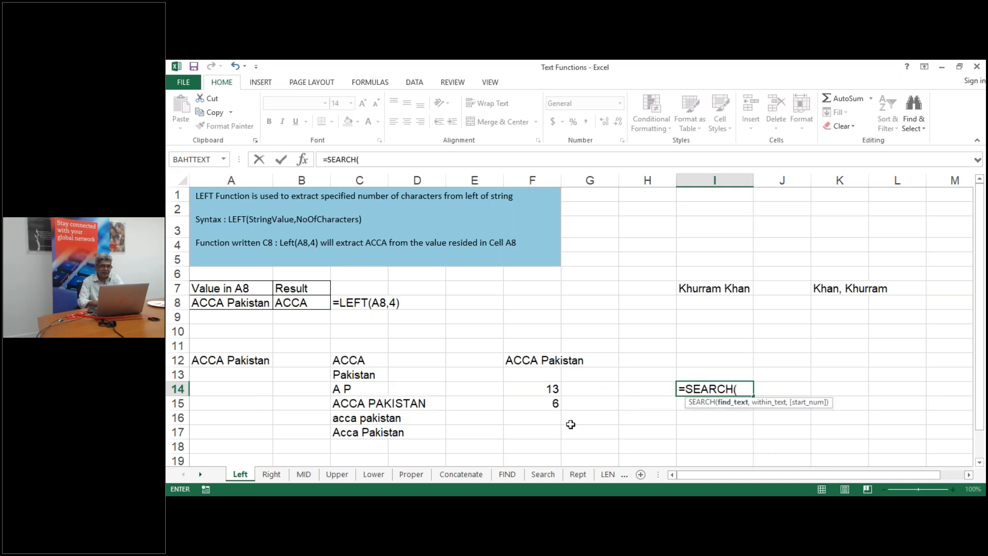
text(")
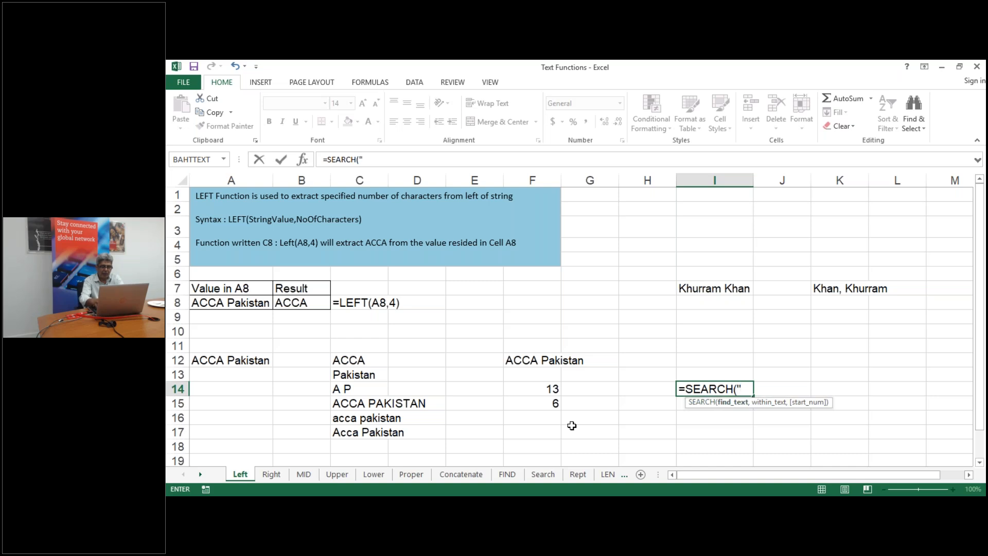
text(P",)
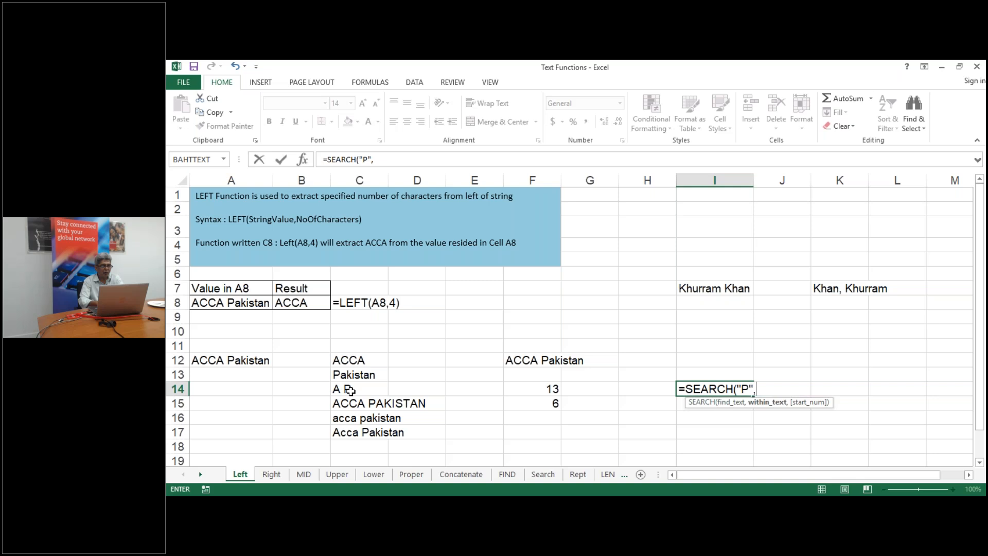
click(242, 360)
key(Return)
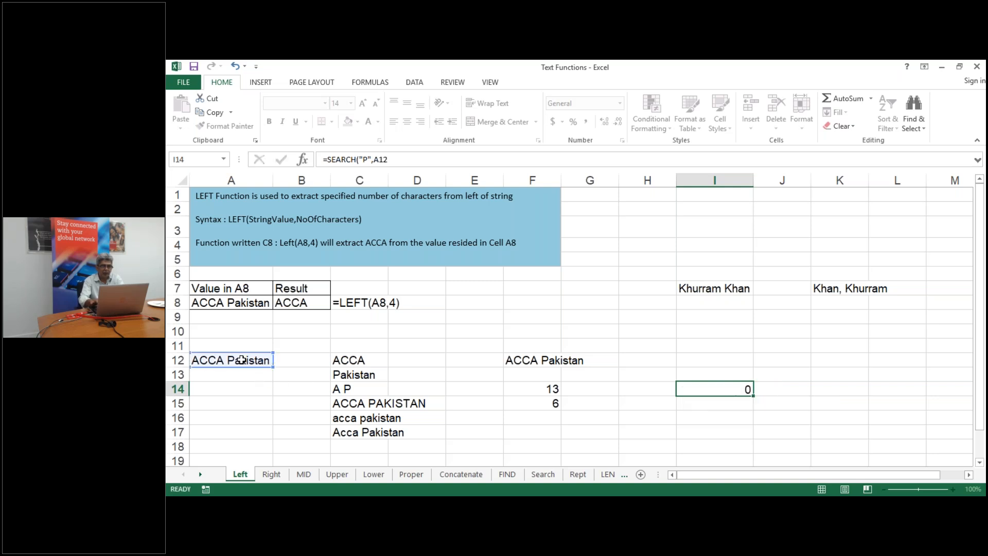
click(725, 389)
double_click(725, 388)
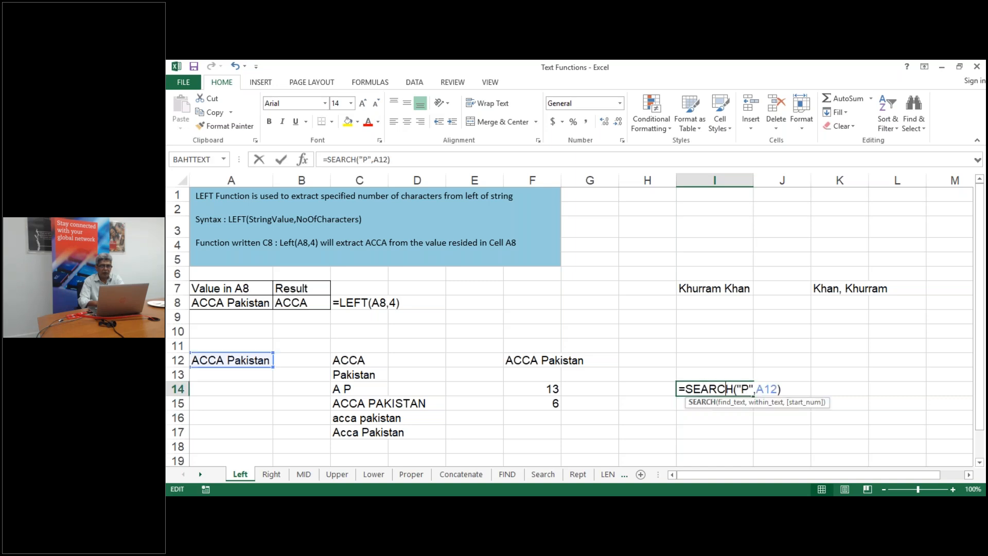
key(BackSpace)
text(p)
key(ctrl+Return)
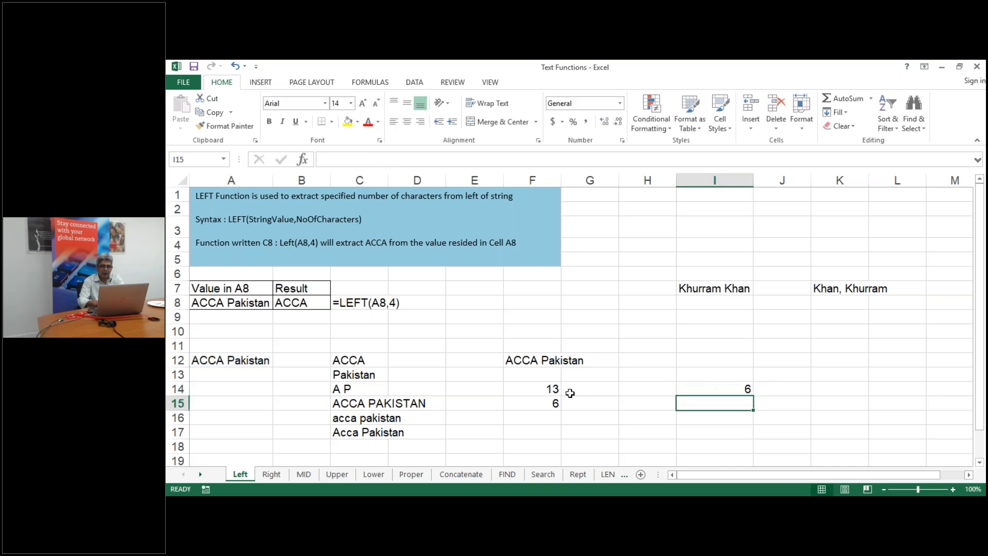
Change F15 to =FIND("p",A12), showing #VALUE! because FIND is case-sensitive
double_click(554, 404)
drag(560, 403, 553, 403)
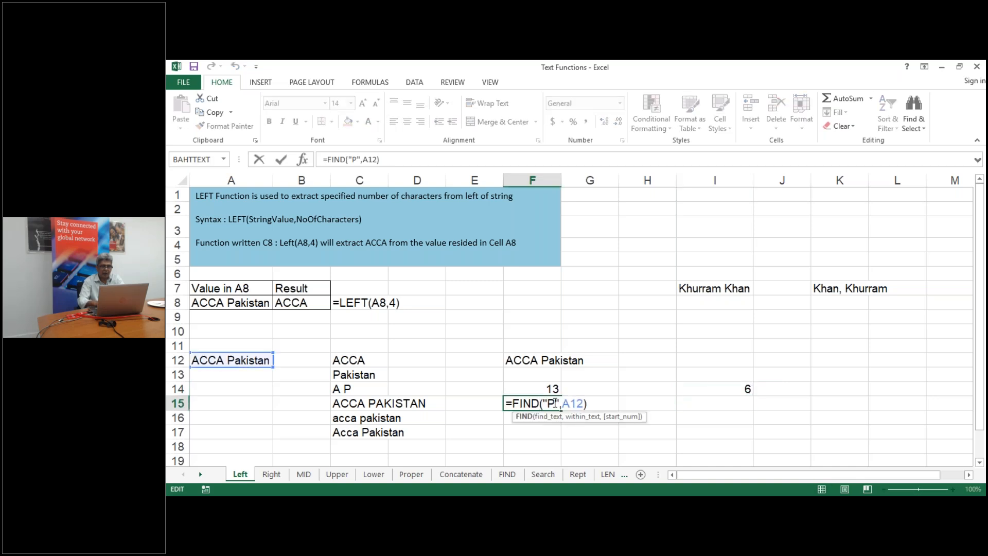
key(BackSpace)
text(p)
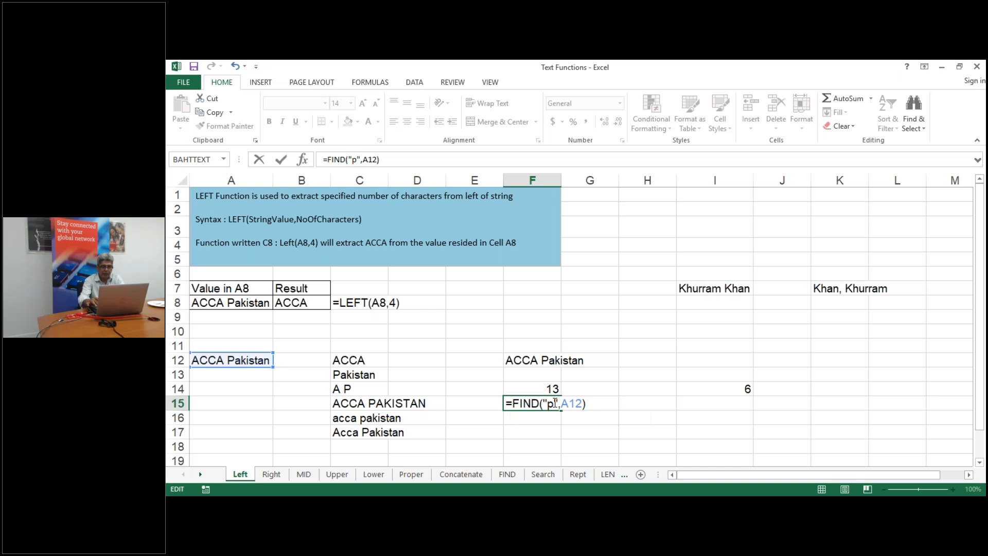
key(Return)
click(542, 403)
double_click(542, 403)
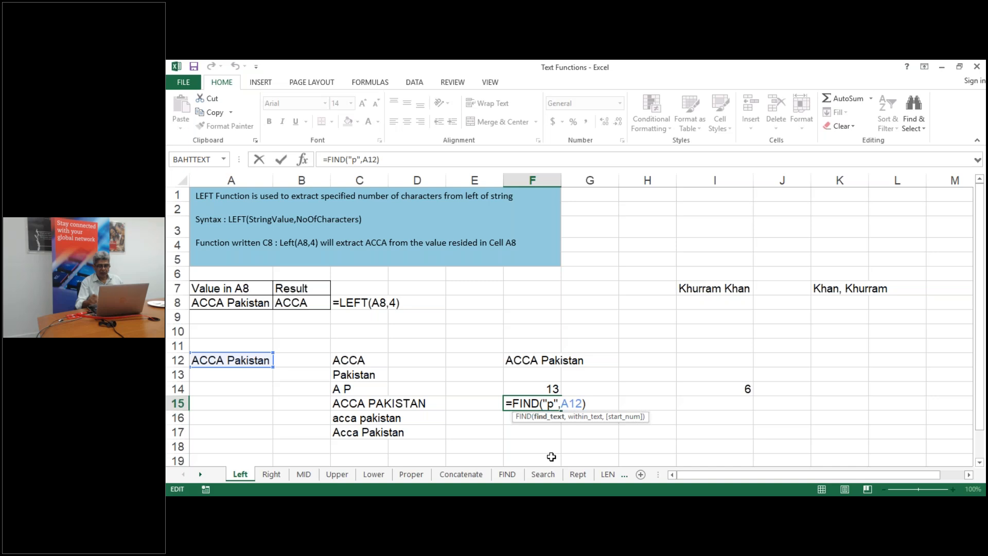
key(Return)
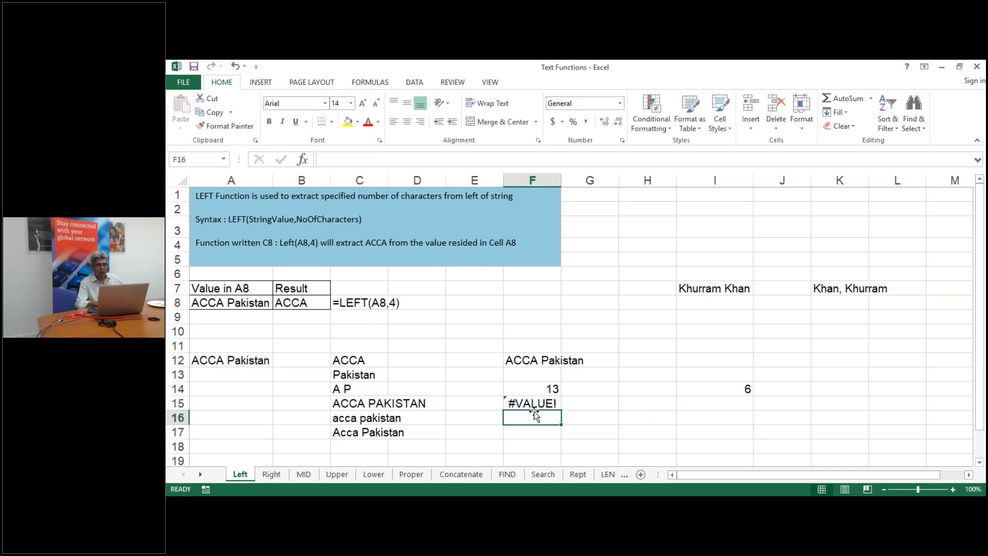
click(576, 474)
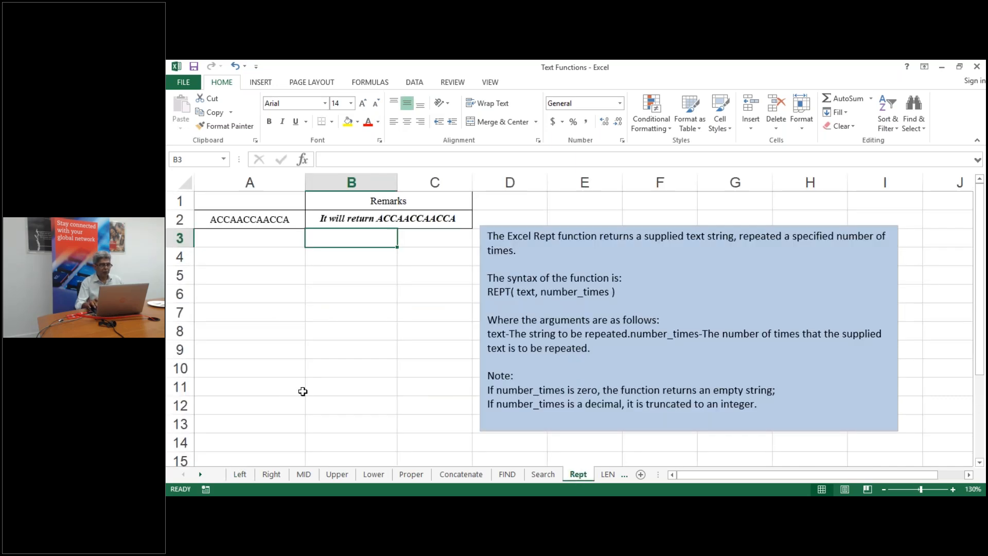
Type the letter A into cell B17 on the Rept sheet
key(Down)
key(Down)
key(Down)
key(Down)
key(Down)
key(Down)
key(Down)
key(Down)
key(Down)
key(Down)
key(Down)
key(Down)
key(Down)
key(Down)
key(Down)
key(Down)
key(Down)
key(Down)
key(Down)
key(Down)
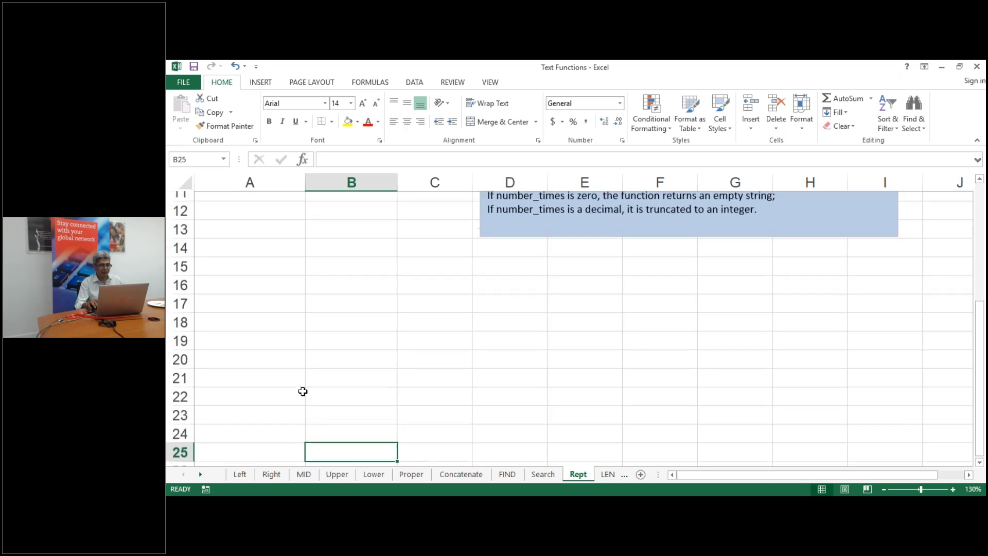
key(Down)
key(Down)
key(Down)
key(Down)
key(Down)
key(Up)
key(Up)
key(Up)
key(Up)
key(Up)
key(Up)
key(Up)
key(Up)
key(Up)
key(Up)
key(Up)
key(Up)
key(Down)
key(Up)
key(Up)
key(Up)
key(Up)
key(Up)
key(Up)
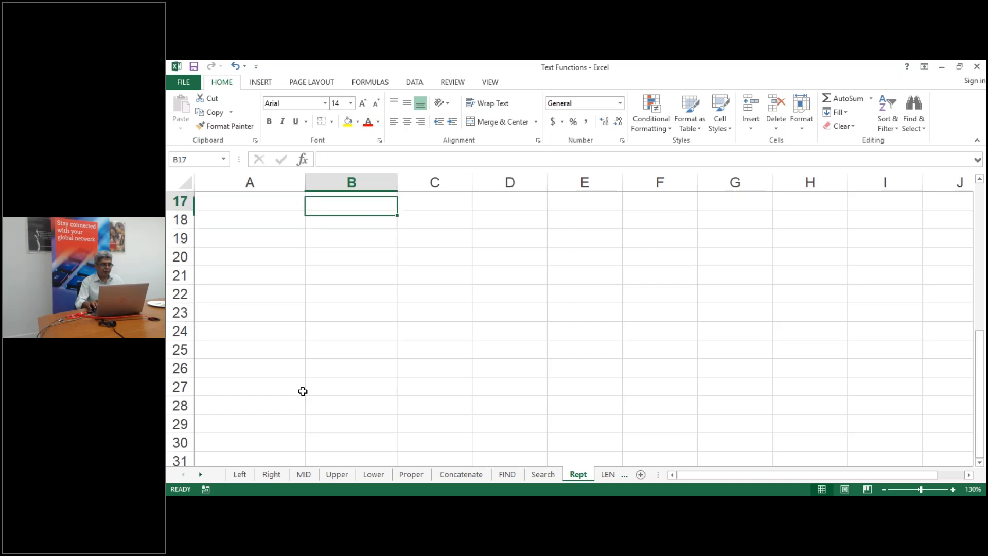
key(Down)
key(Down)
key(Down)
key(Down)
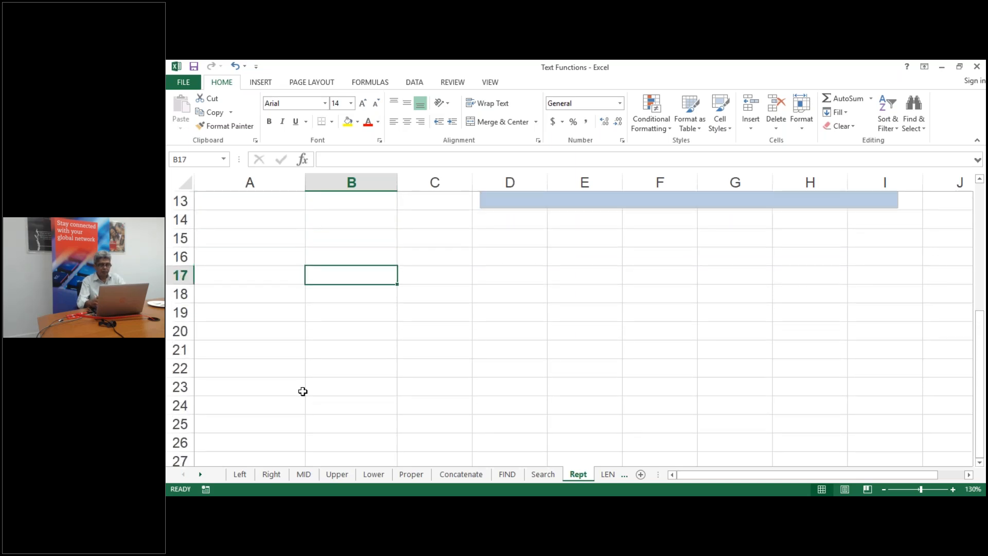
text(A)
click(450, 274)
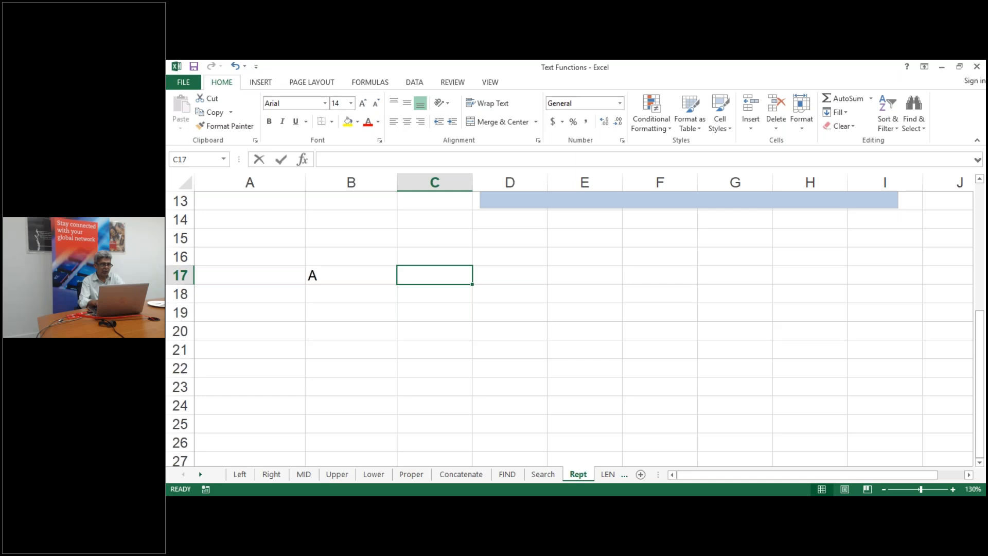
Enter =REPT(B17,4) in C17 to display AAAA
text(=rept()
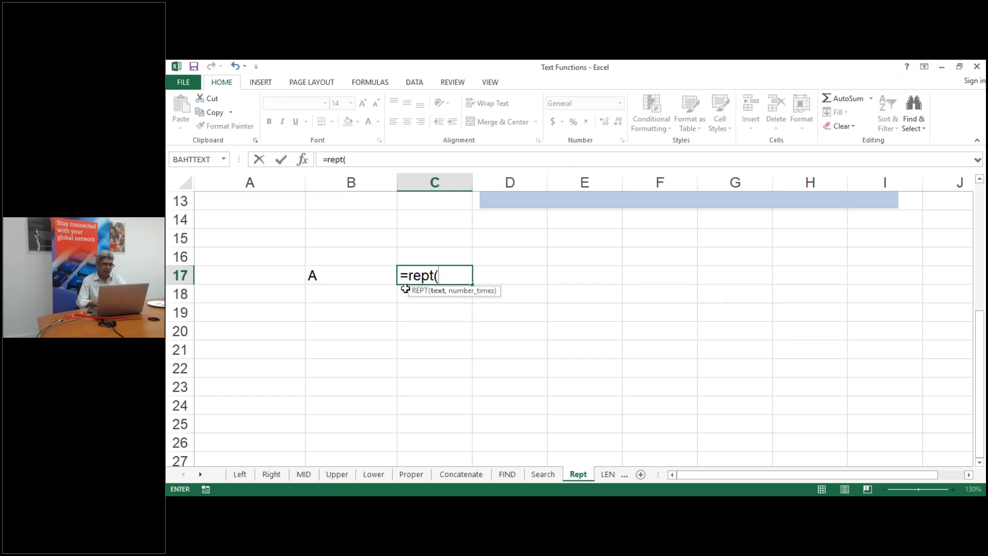
text(")
key(BackSpace)
click(359, 275)
text(,)
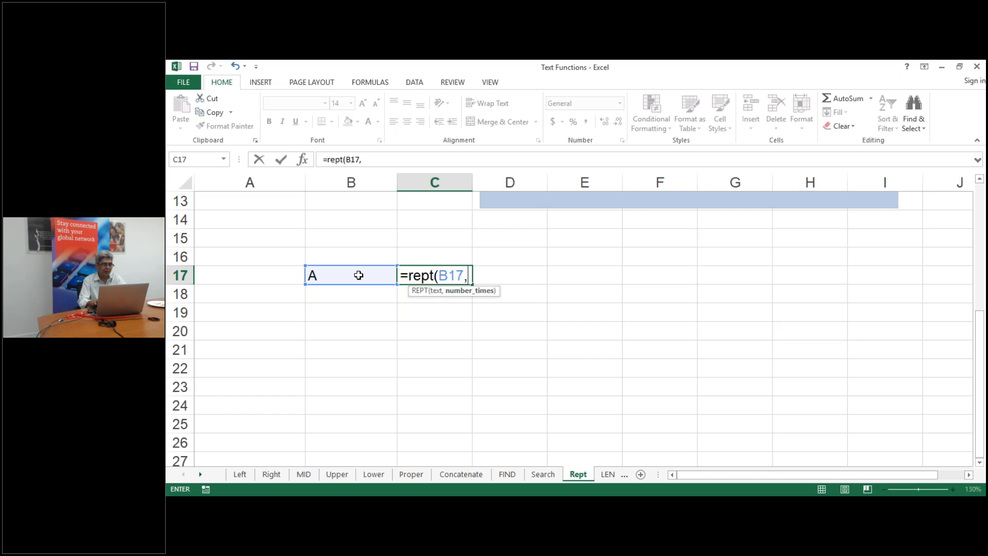
text(4))
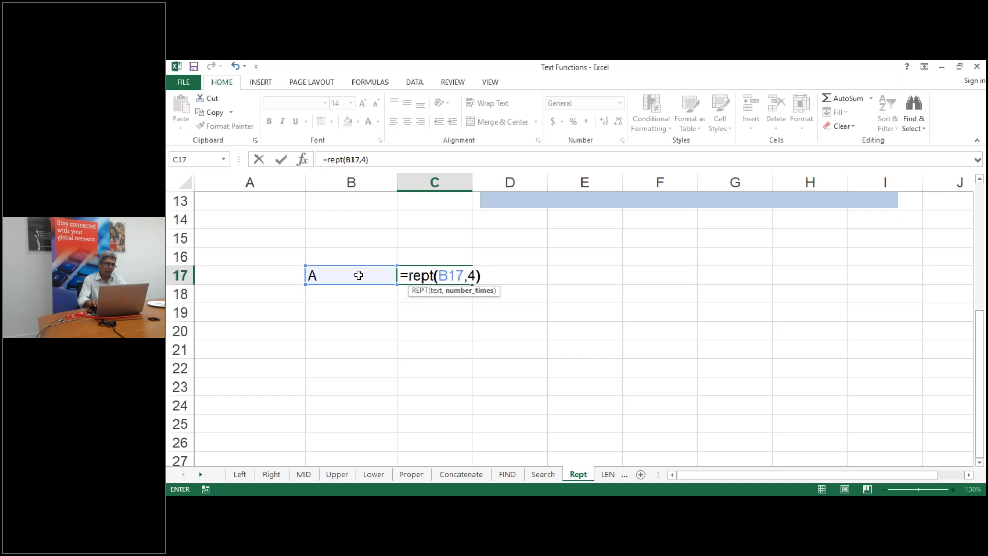
key(Return)
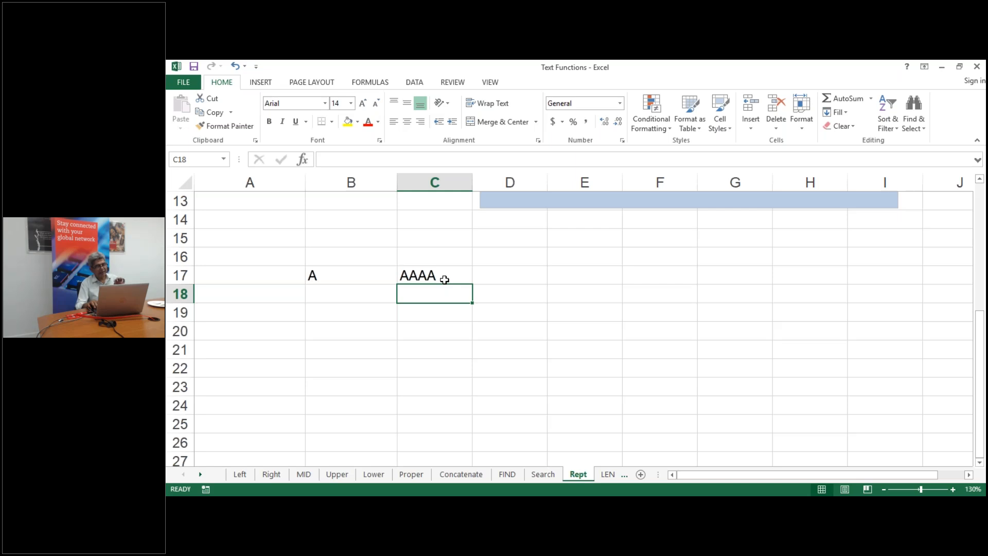
key(Down)
key(Down)
key(Down)
key(Down)
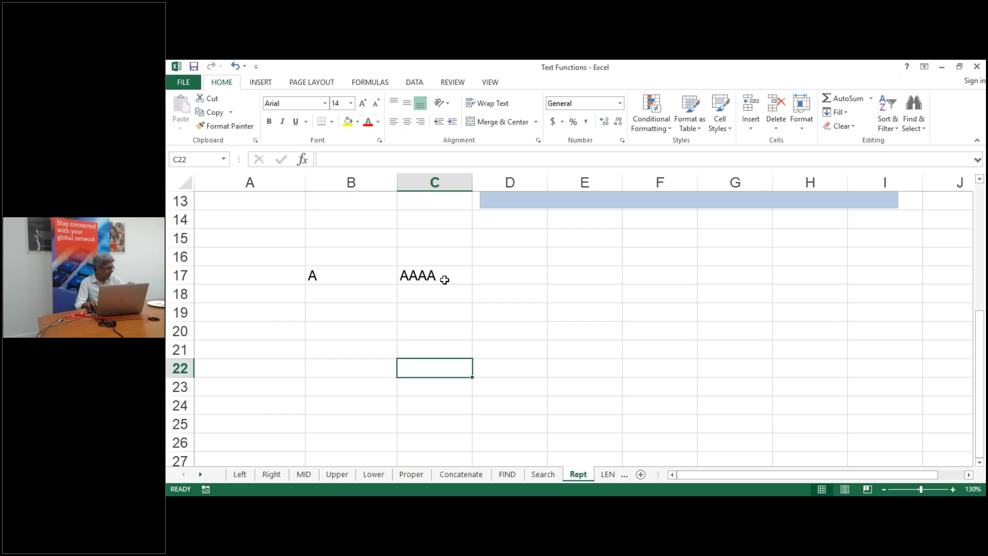
Enter 10, 20, 35, 5, 29, 56, 87 and 12 down B20:B27
key(Left)
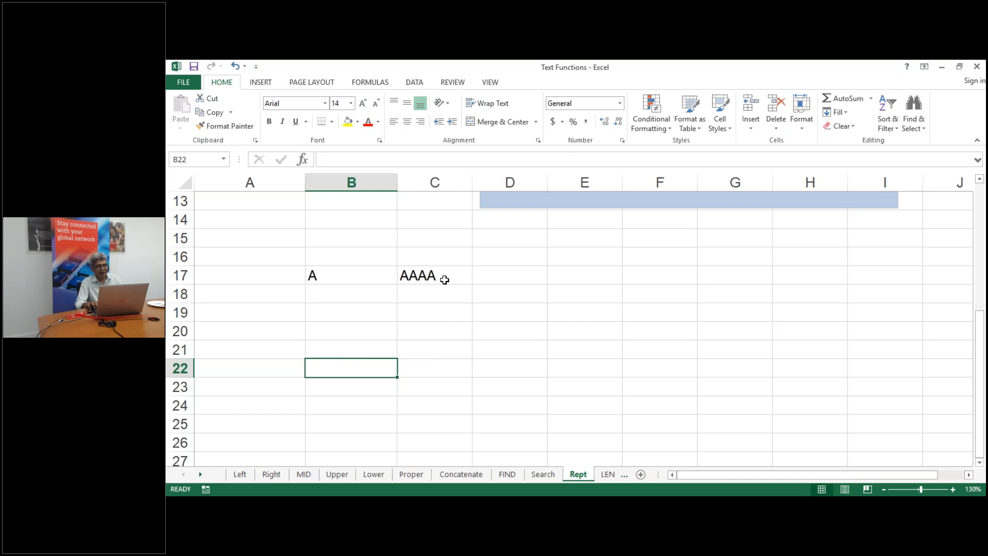
key(Up)
key(Up)
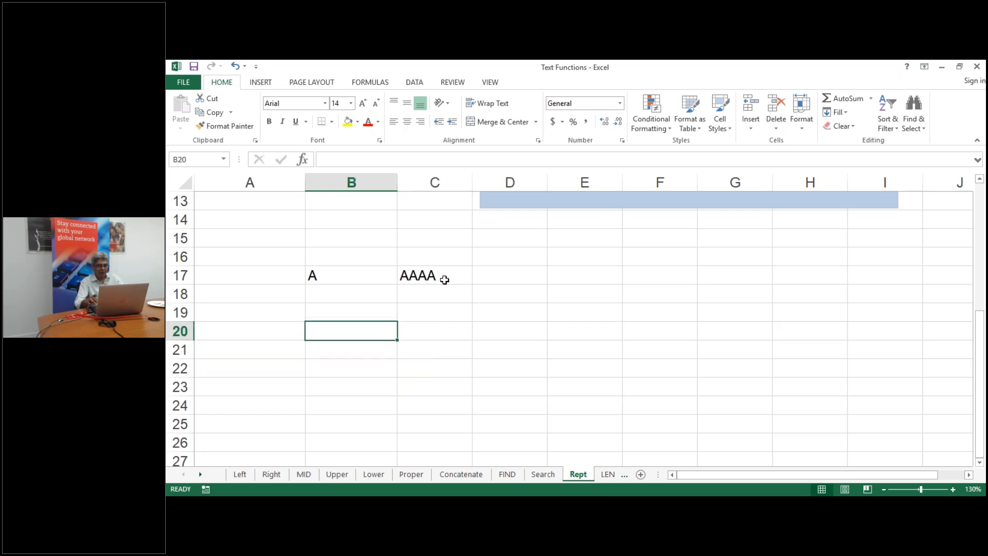
text(10)
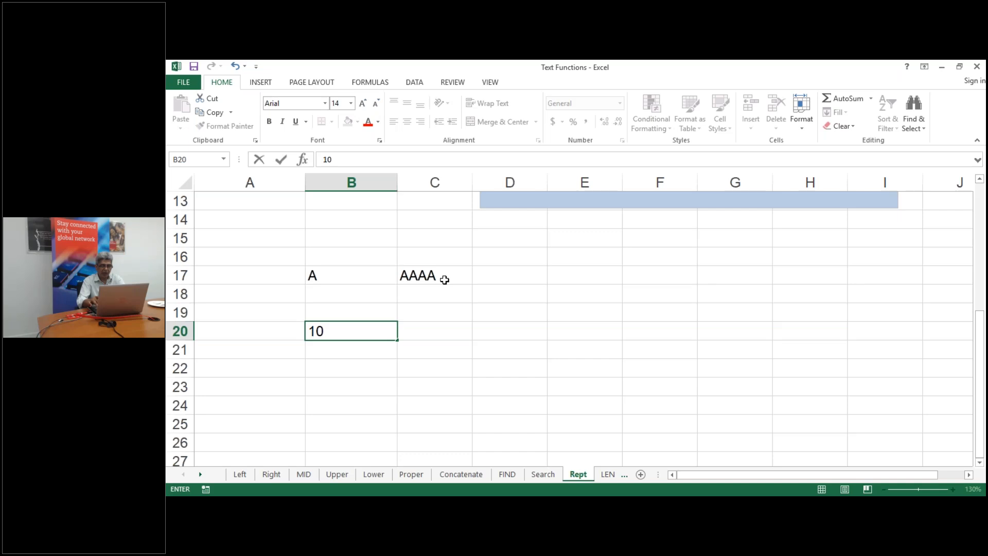
key(Return)
text(20)
key(Return)
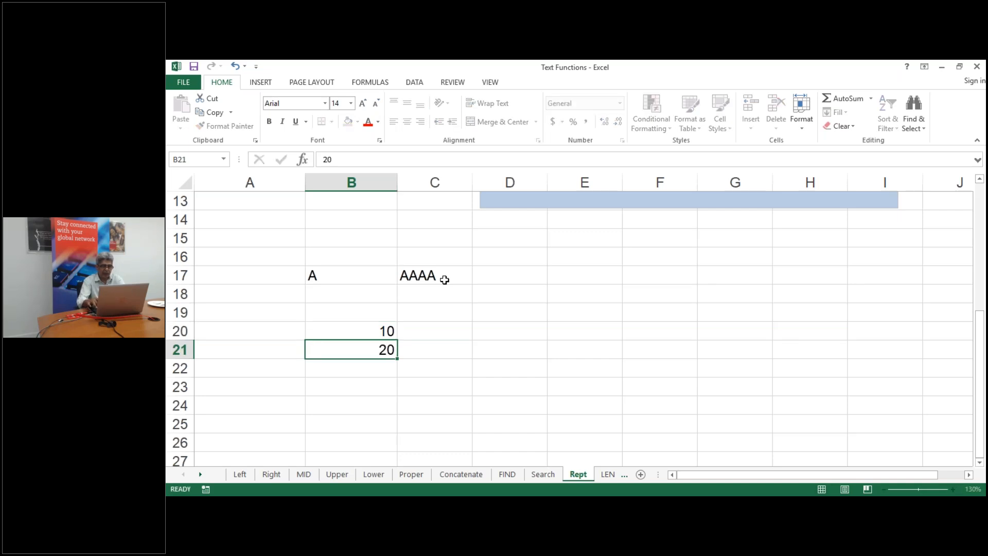
text(35)
key(Return)
text(5)
key(Return)
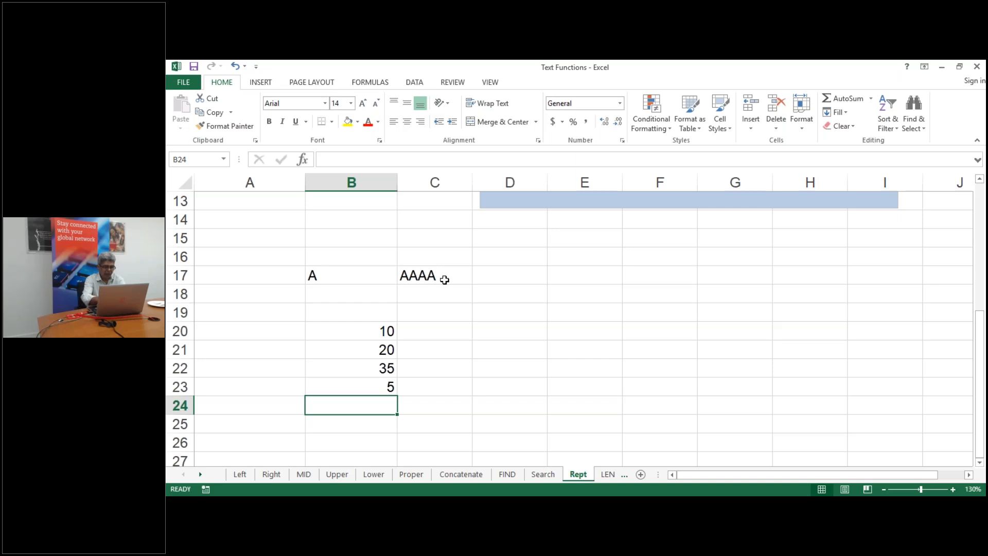
text(1)
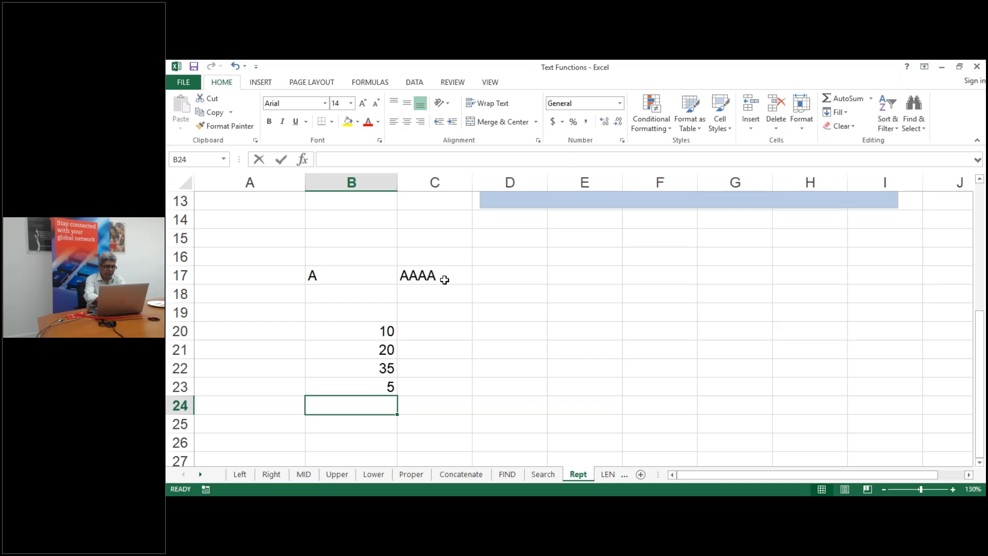
text(9)
key(Return)
text(56)
key(Return)
text(87)
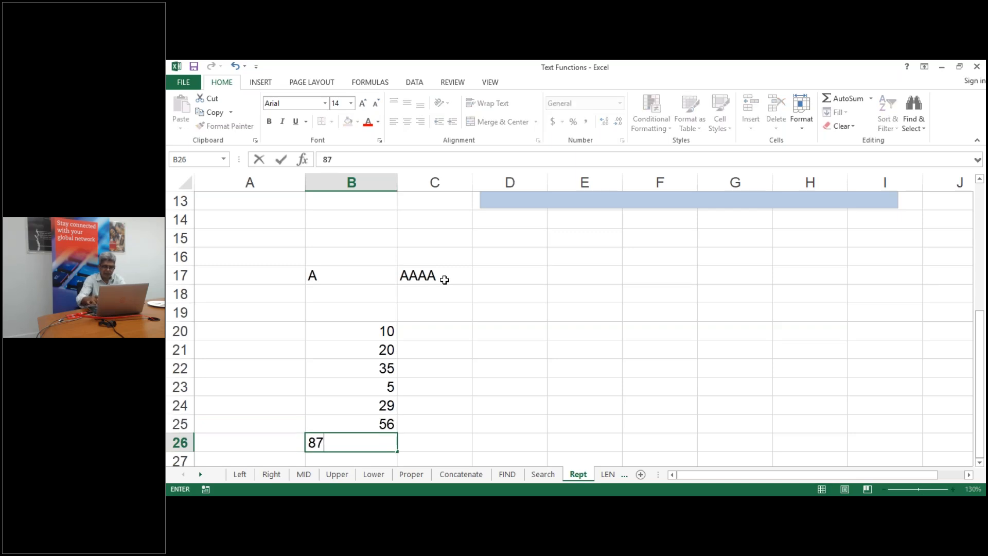
key(Return)
text(12)
key(Return)
Enter =REPT("|",B20) in C20 and fill it down to C27 as text bars
key(Up)
key(Up)
key(Up)
key(Up)
key(Up)
key(Up)
key(Up)
key(Up)
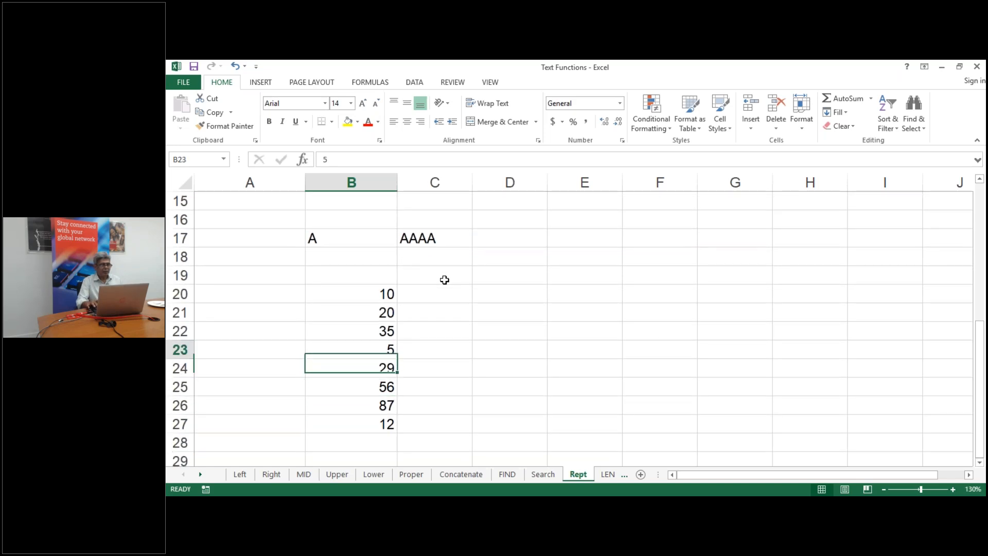
key(Right)
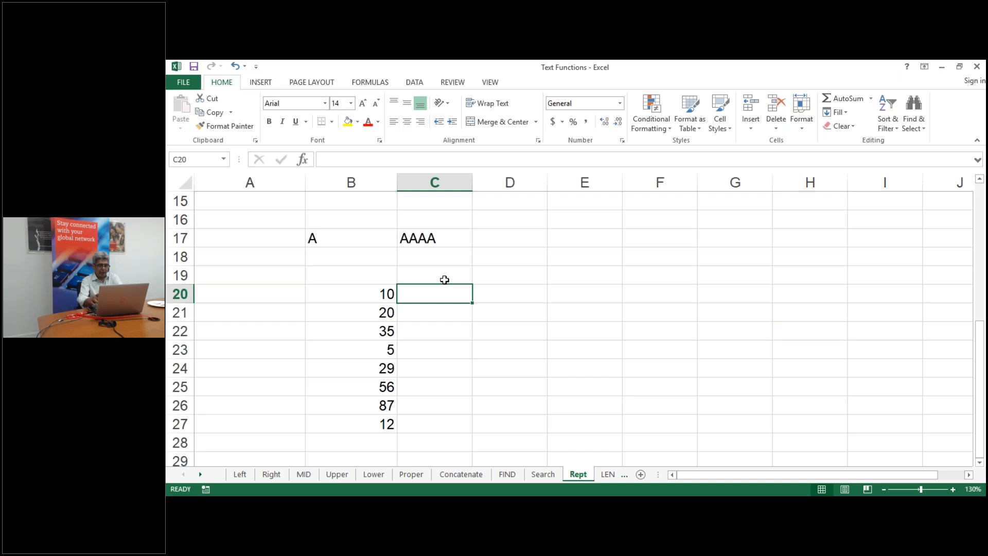
text(=R)
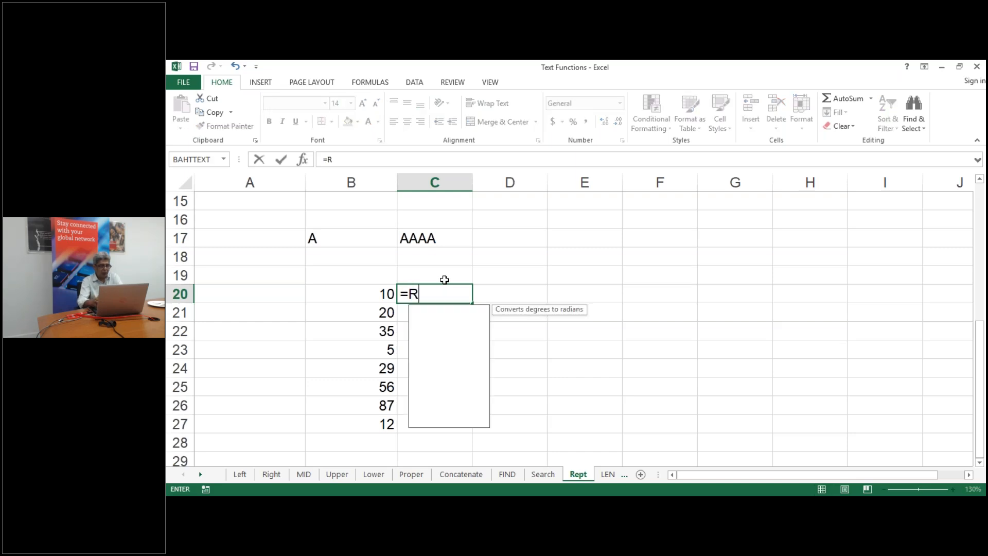
text(ept)
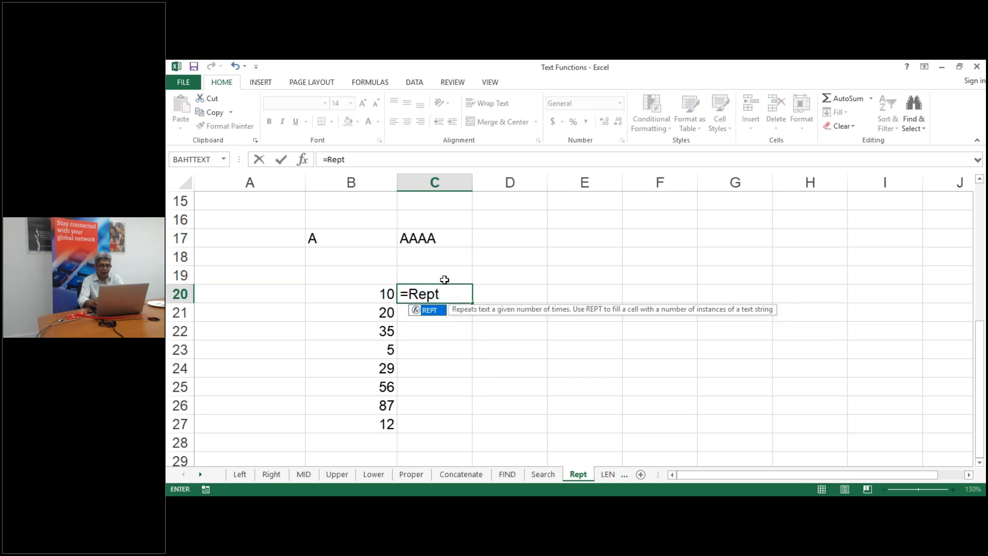
text(("|)
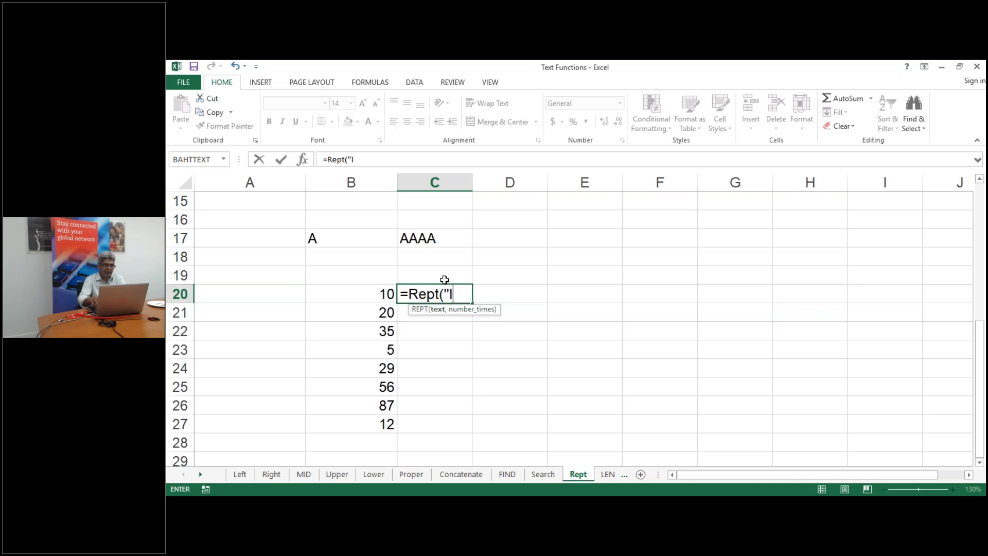
text(",)
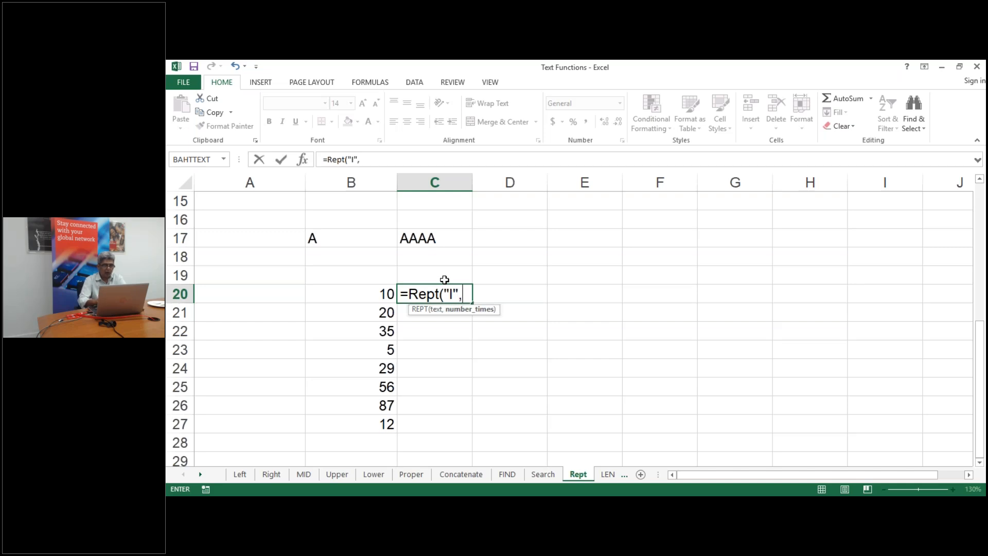
click(365, 294)
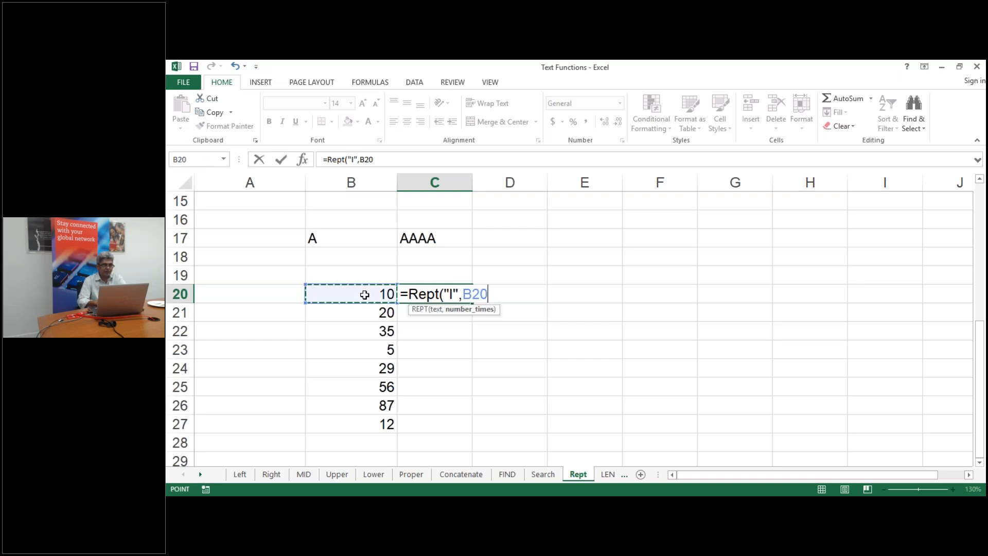
text())
key(Return)
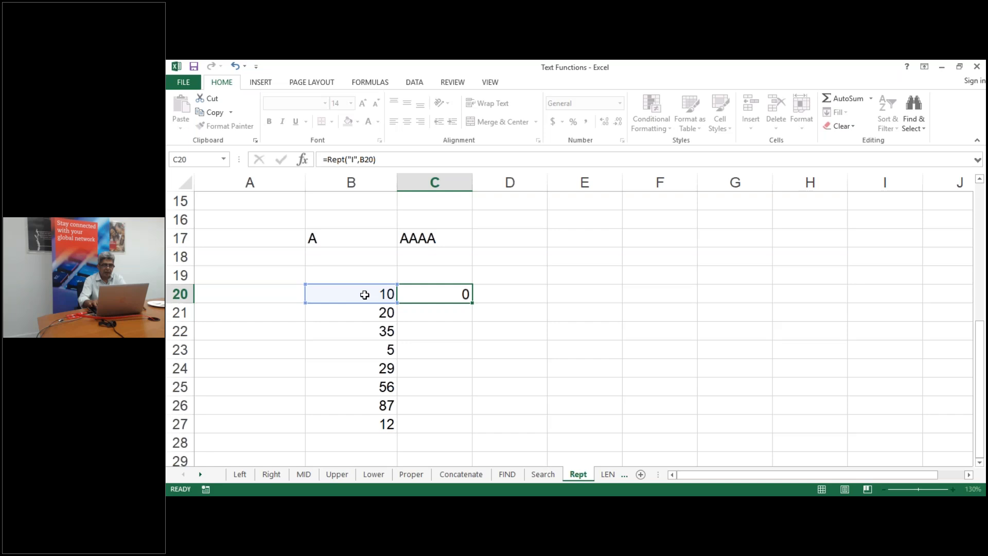
click(430, 293)
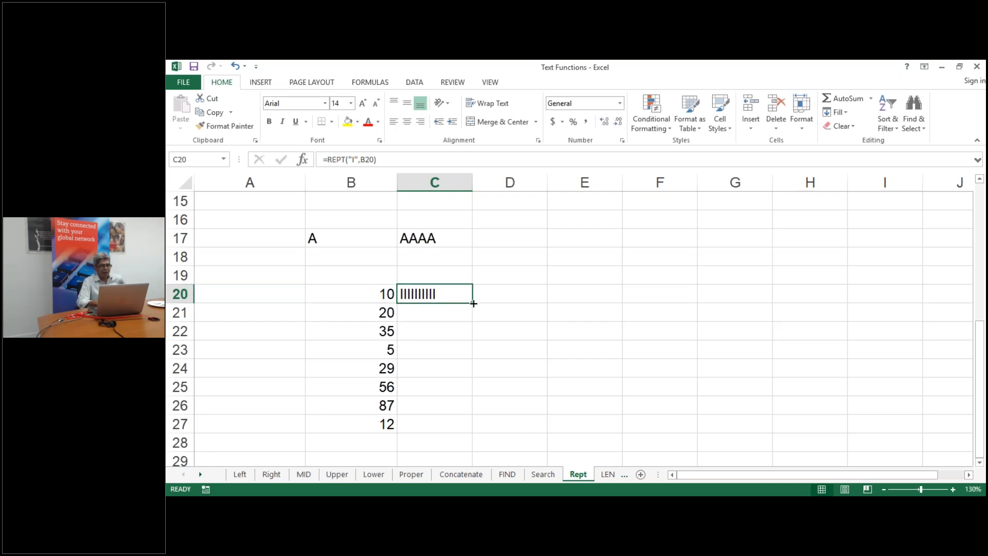
double_click(473, 303)
click(595, 289)
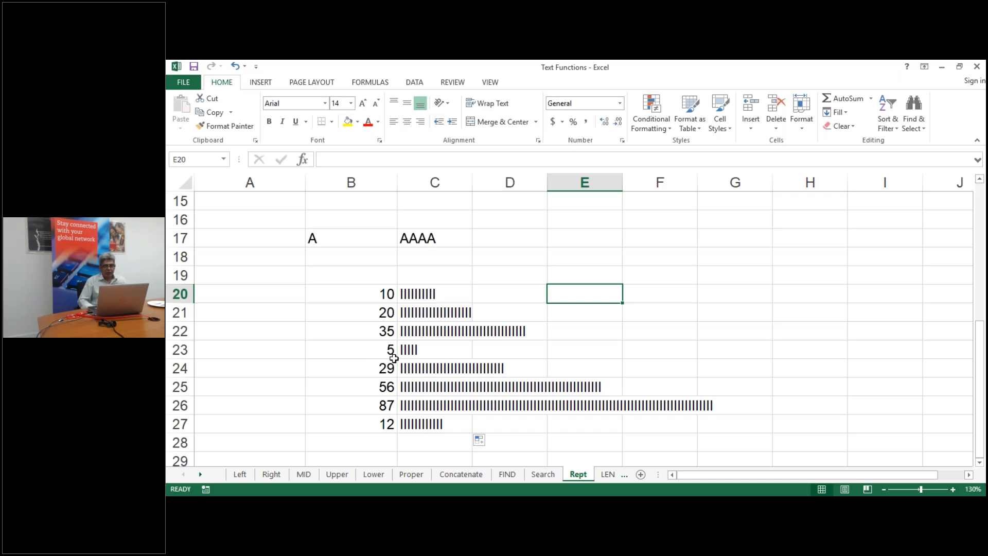
Browse the LEN and Text sheets, inspecting the =TEXT(A2,"00000") formula in B2
click(607, 474)
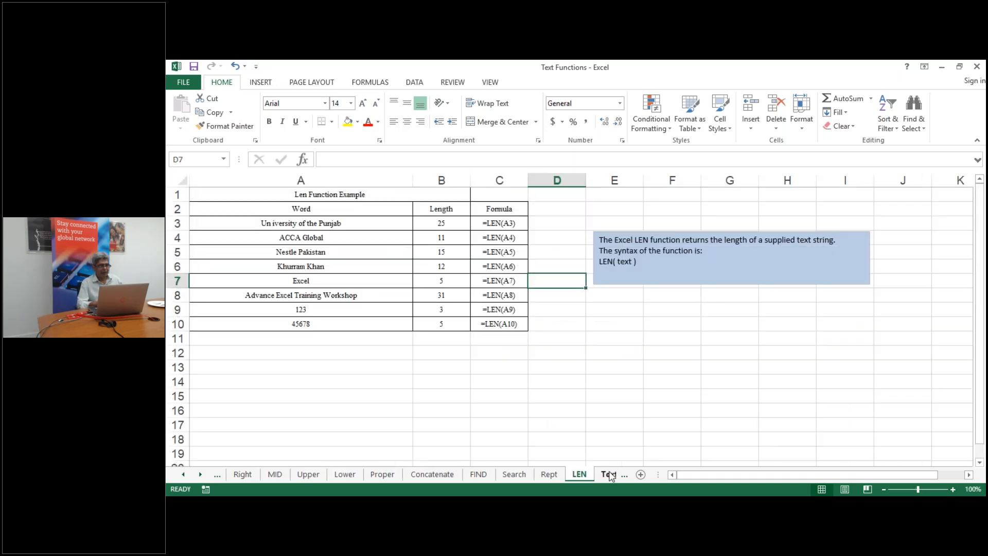
click(609, 474)
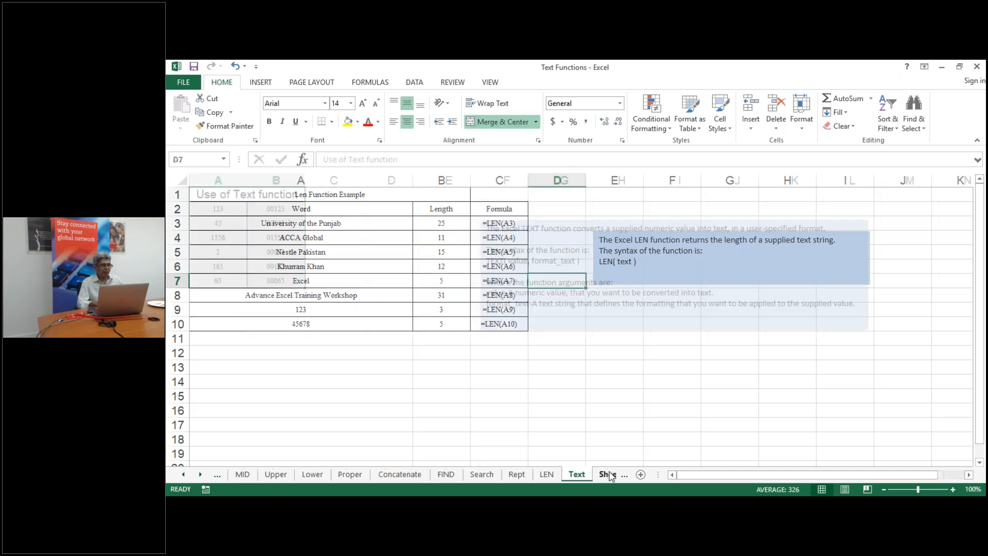
click(334, 358)
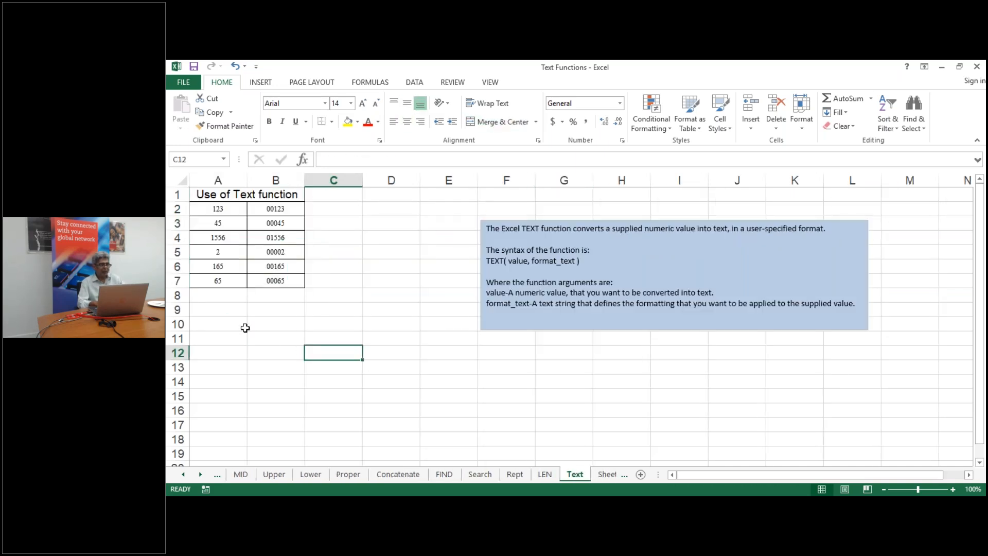
double_click(287, 209)
key(Escape)
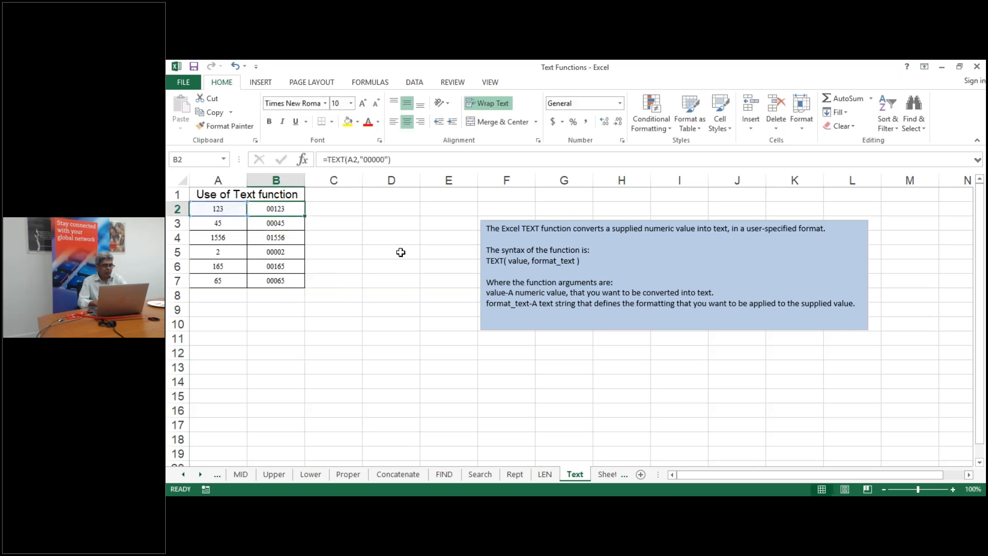
click(545, 473)
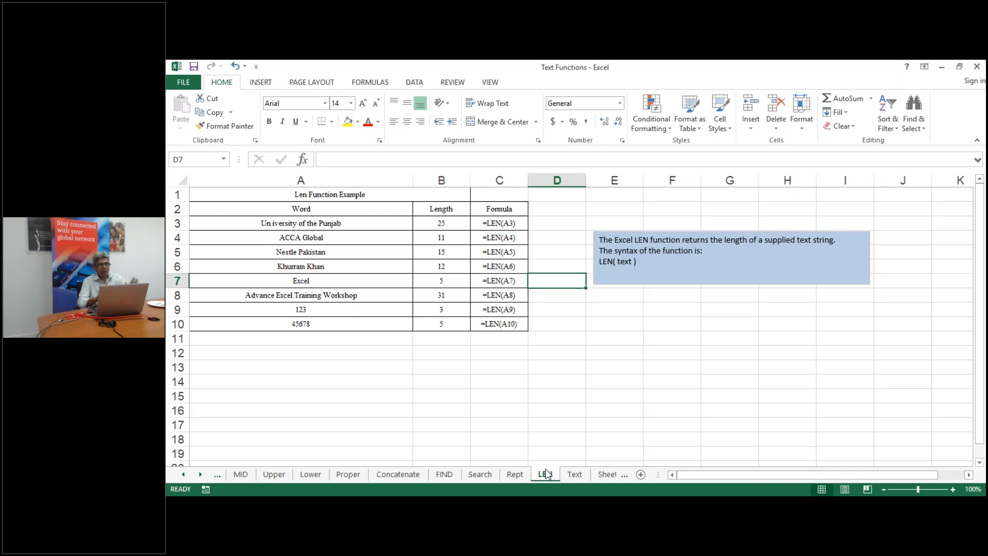
click(576, 475)
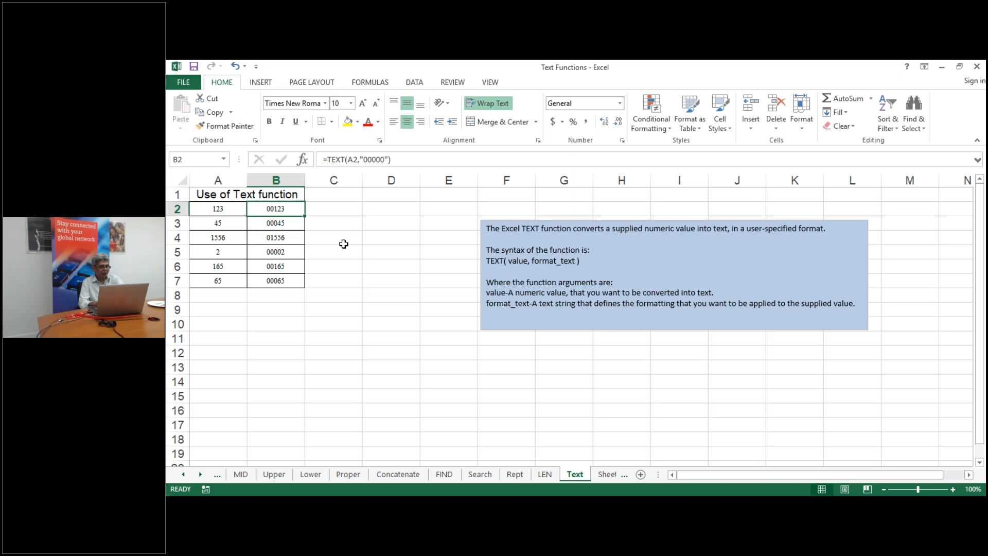
key(ctrl+grave)
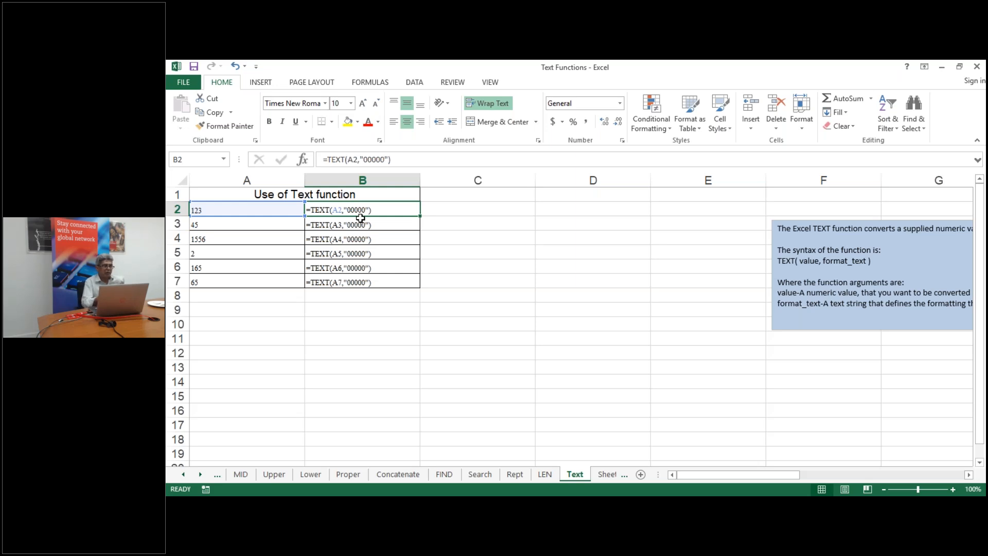
key(ctrl+grave)
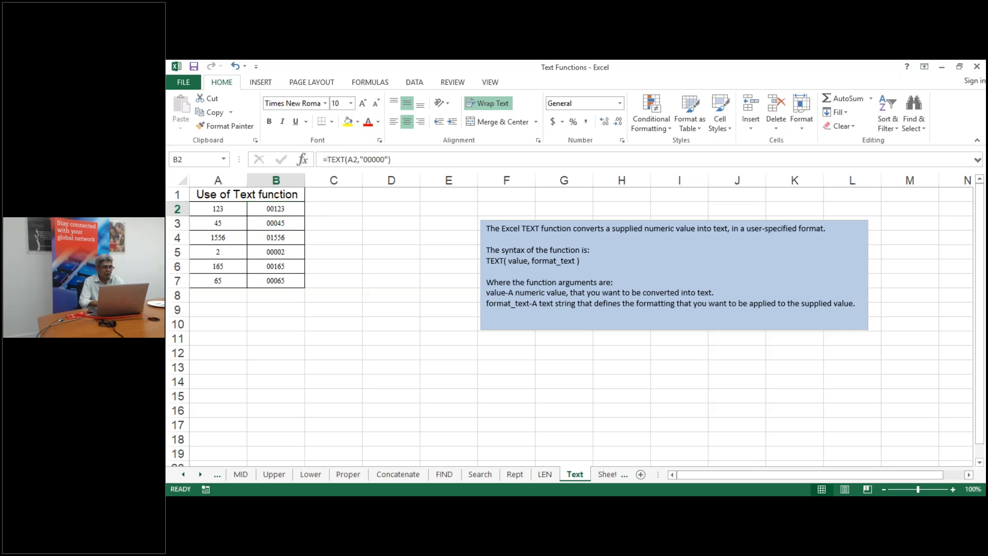
key(ctrl+grave)
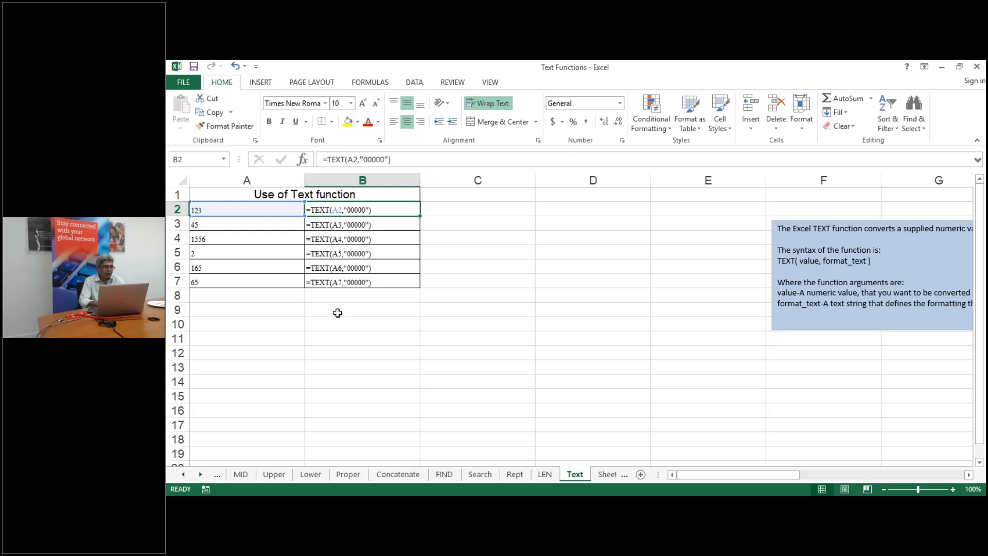
key(ctrl+grave)
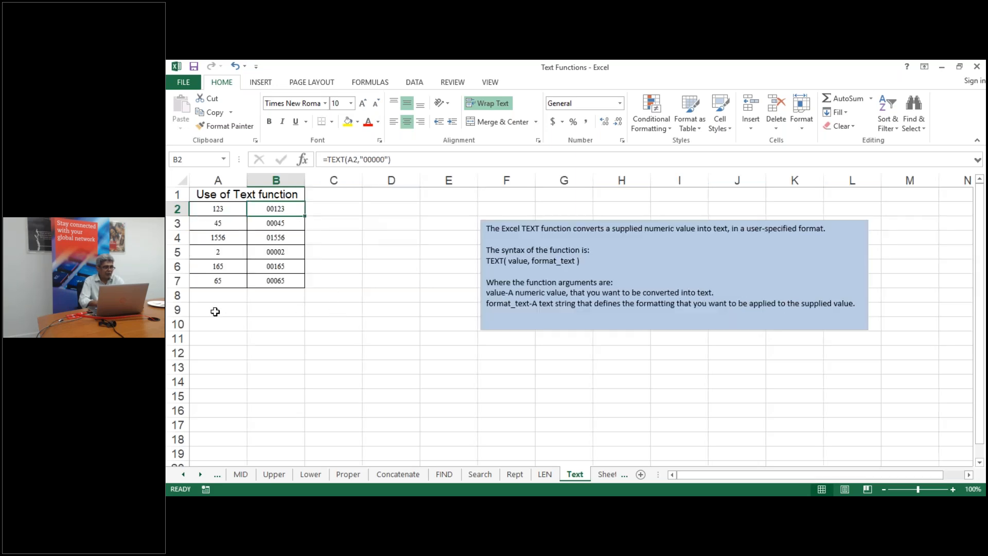
Enter the date 01/01/2019 in cell A9 of the Text sheet
click(215, 312)
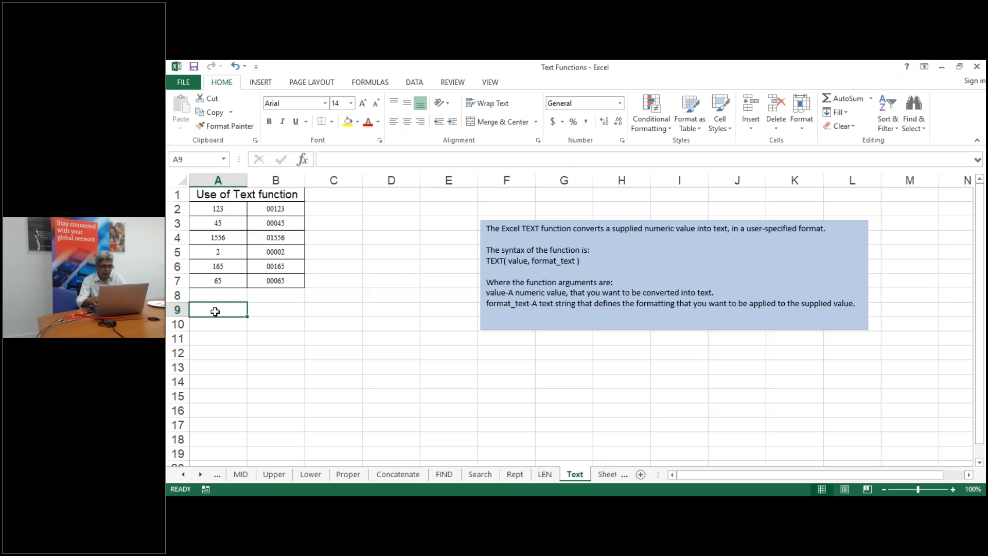
text(01/01/)
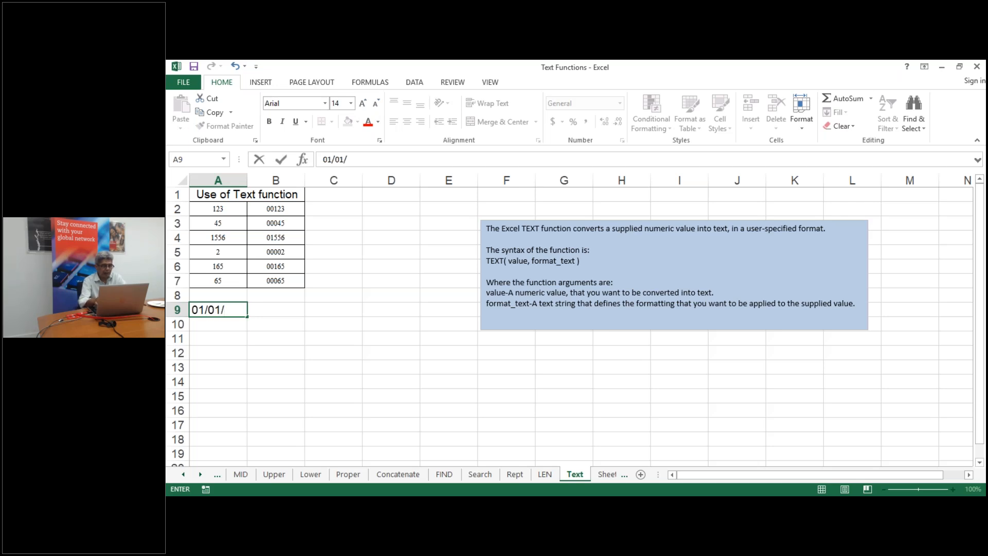
text(2019)
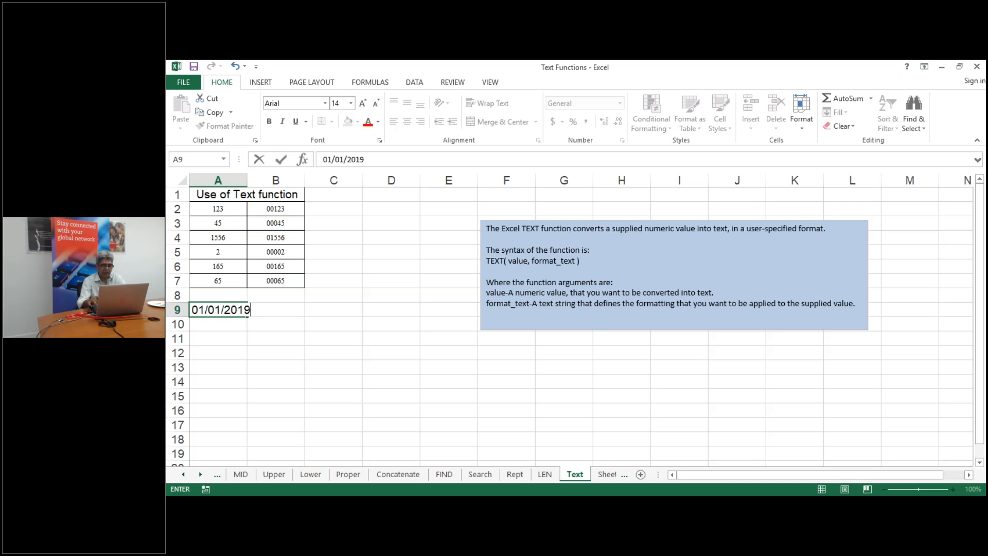
key(Return)
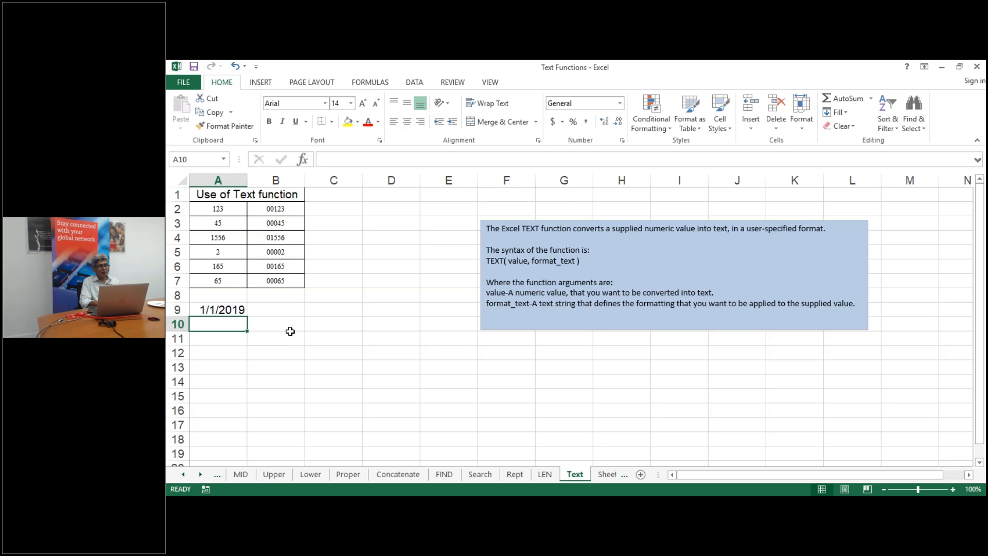
click(326, 327)
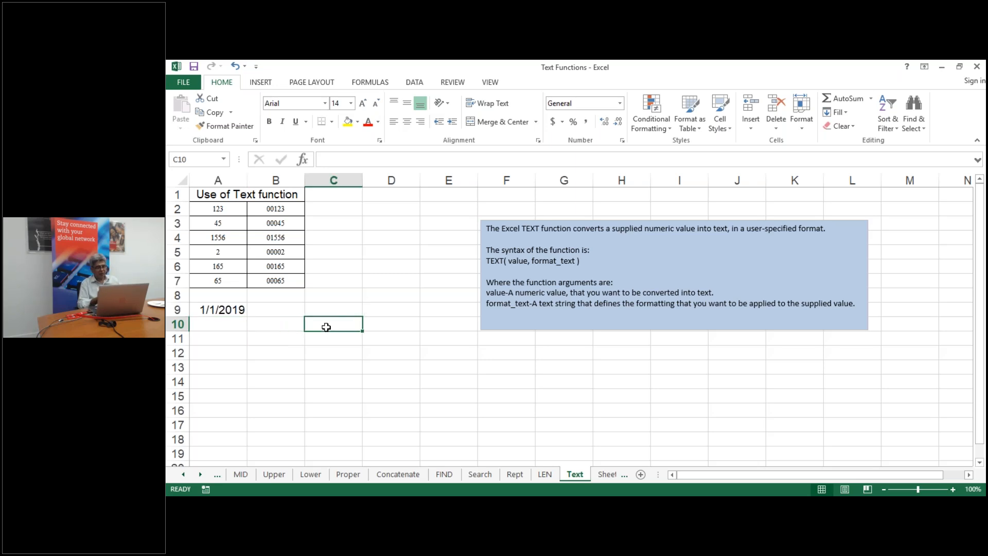
Enter =TEXT(A9,"m") in C10 to show the month number of A9's date
text(=)
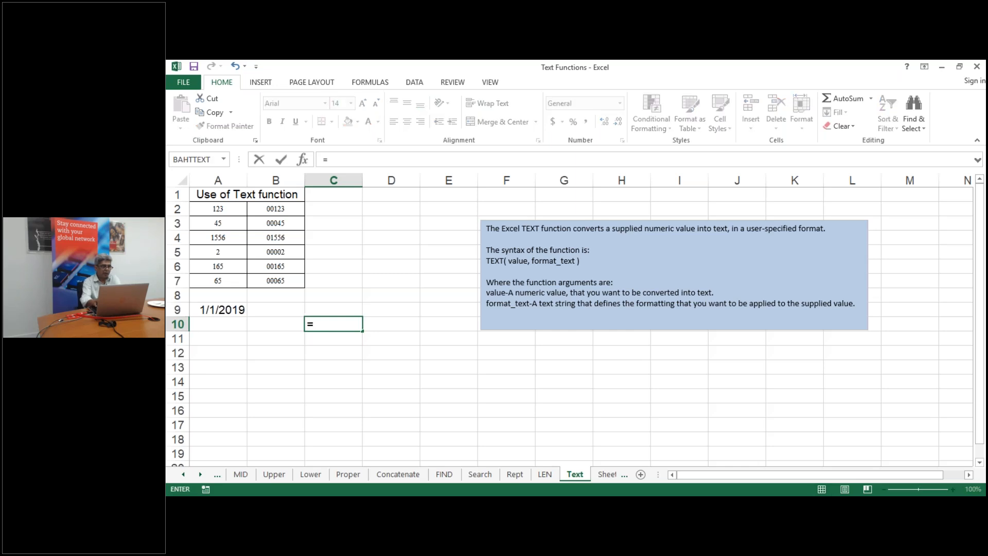
text(txt)
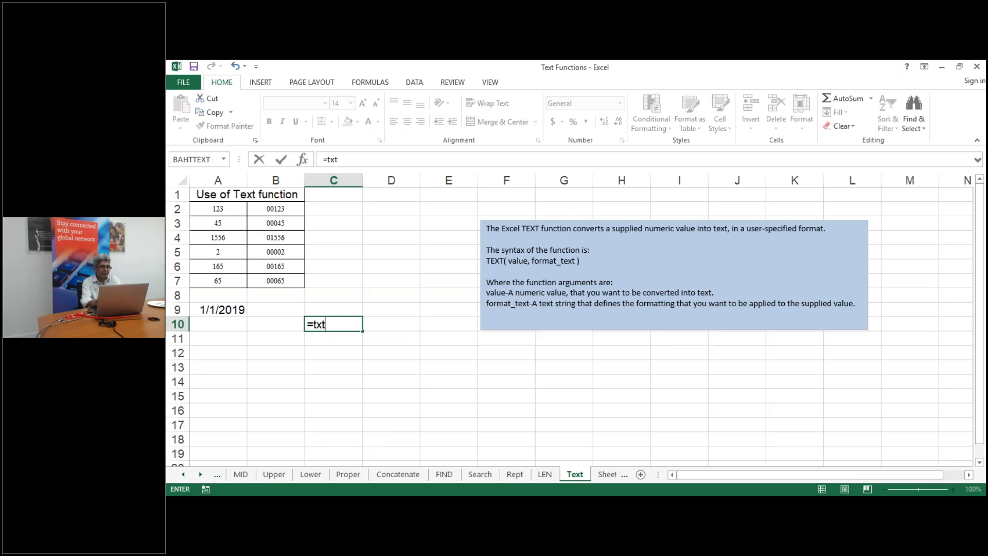
key(BackSpace)
key(BackSpace)
text(e)
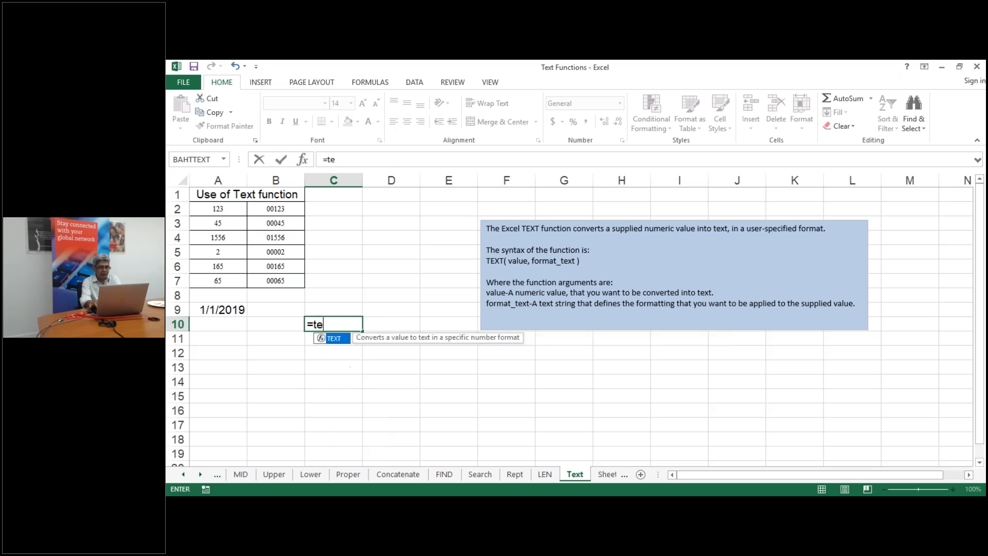
text(xt()
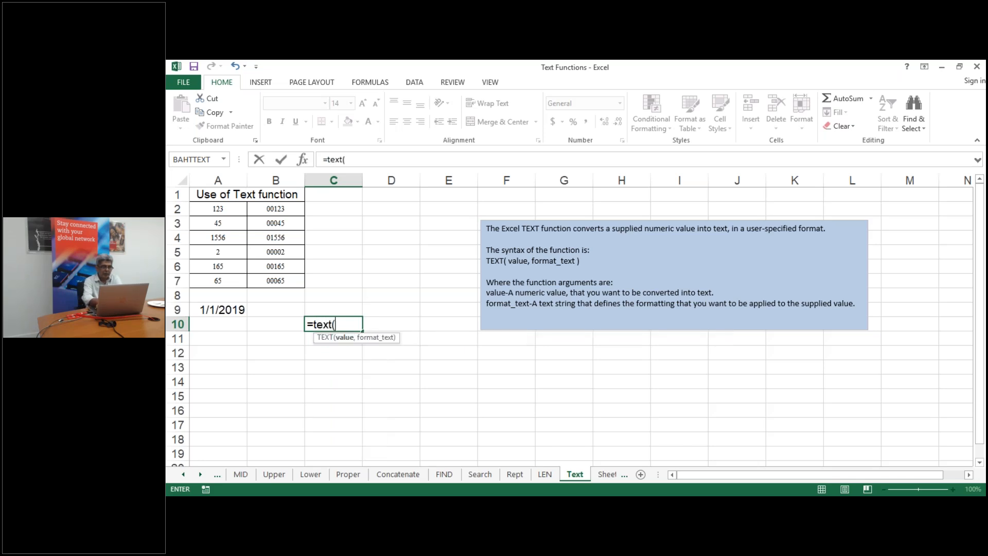
click(211, 309)
text(,"m)
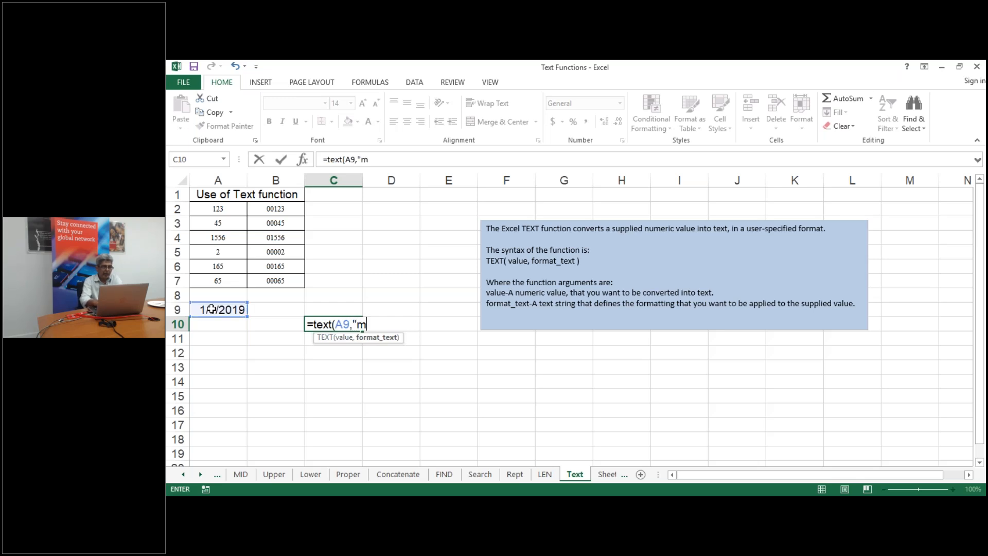
text("))
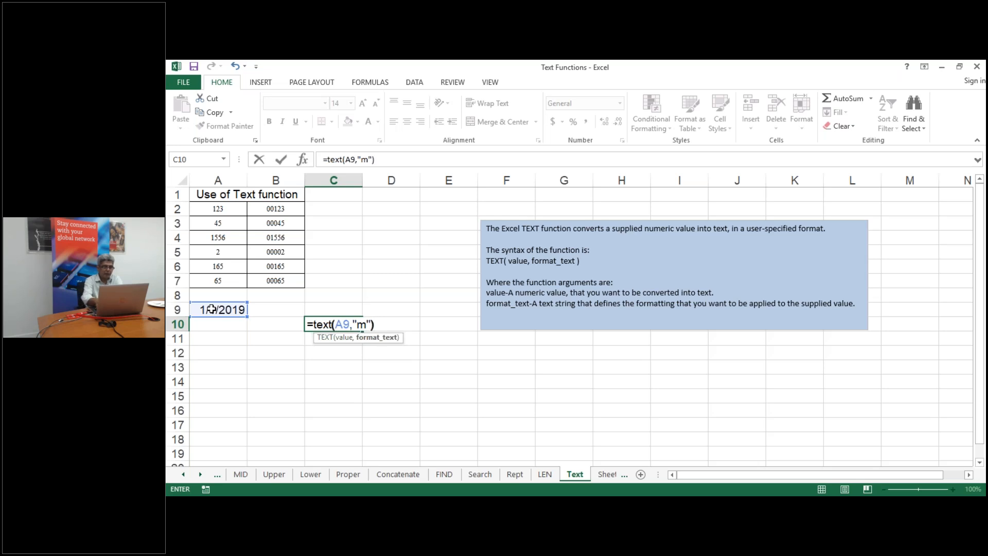
key(Return)
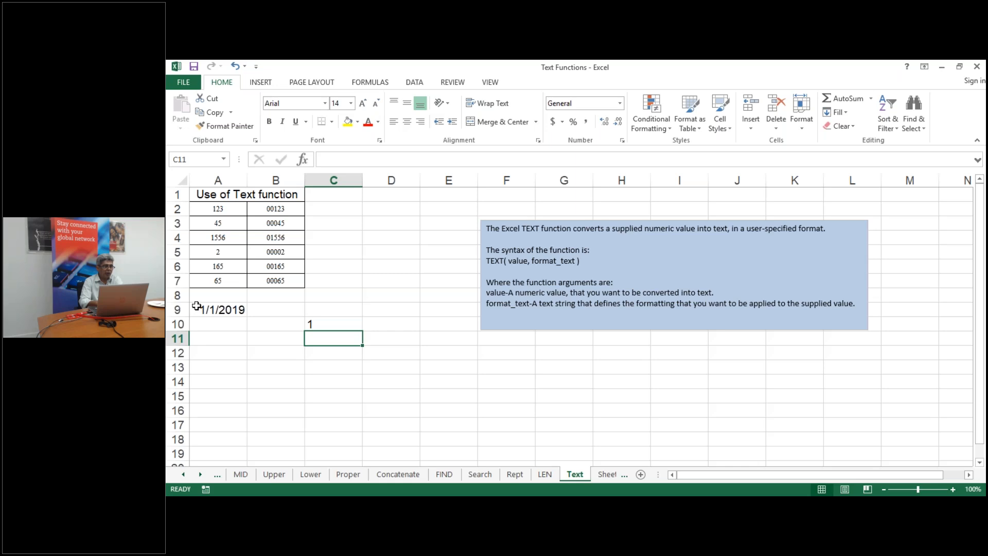
Change C10's format code to "mm", "mmm", then "mmmm", ending with January
click(334, 323)
double_click(334, 323)
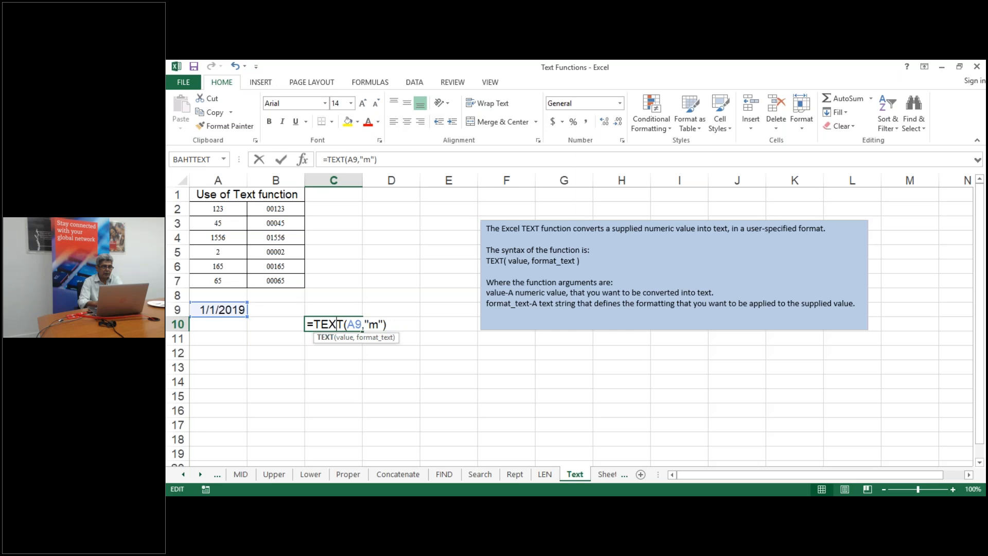
click(379, 324)
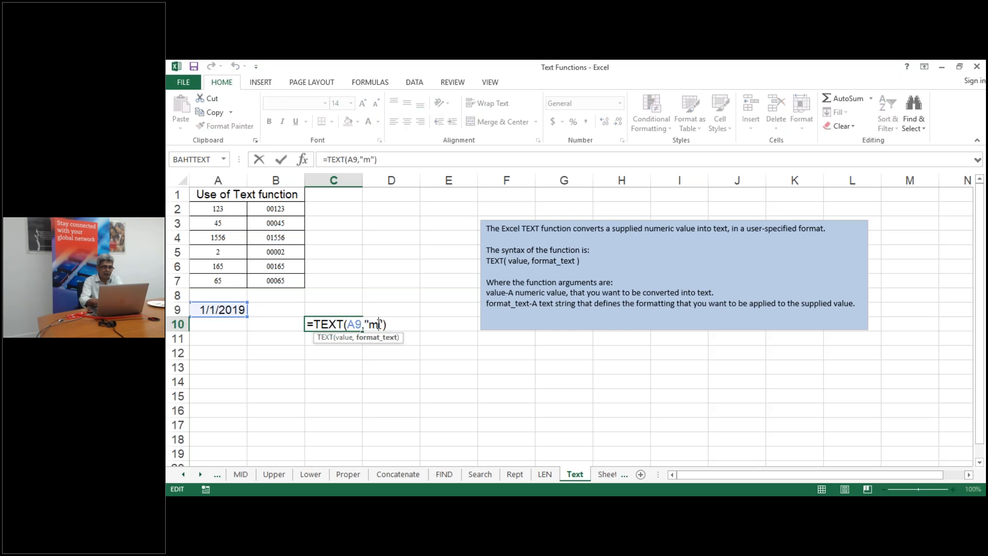
text(m)
key(Return)
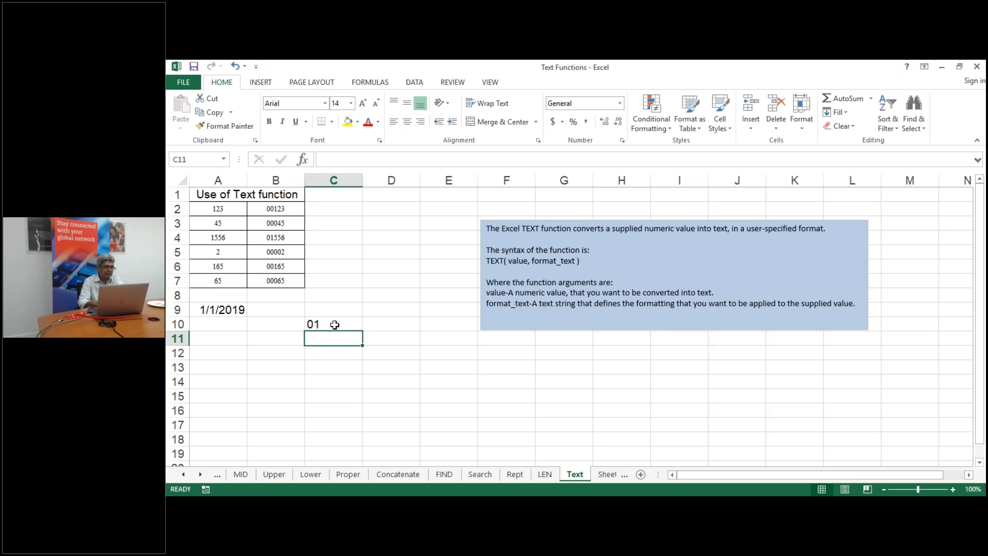
double_click(334, 324)
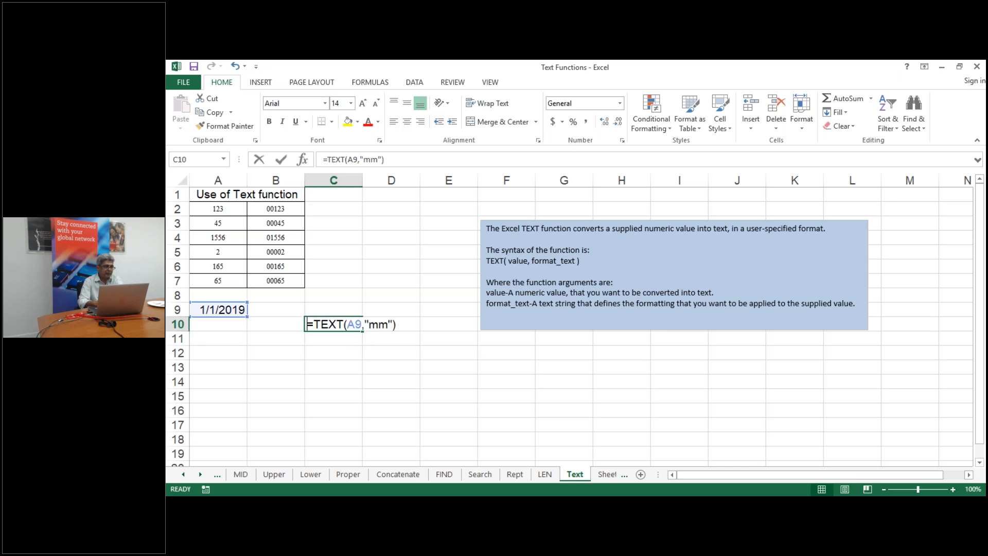
click(388, 324)
text(m)
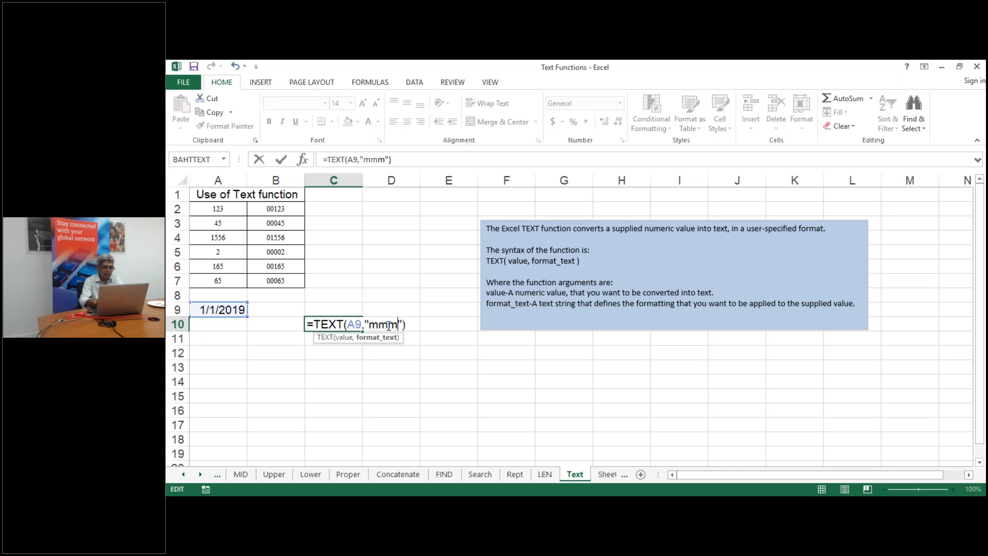
key(Return)
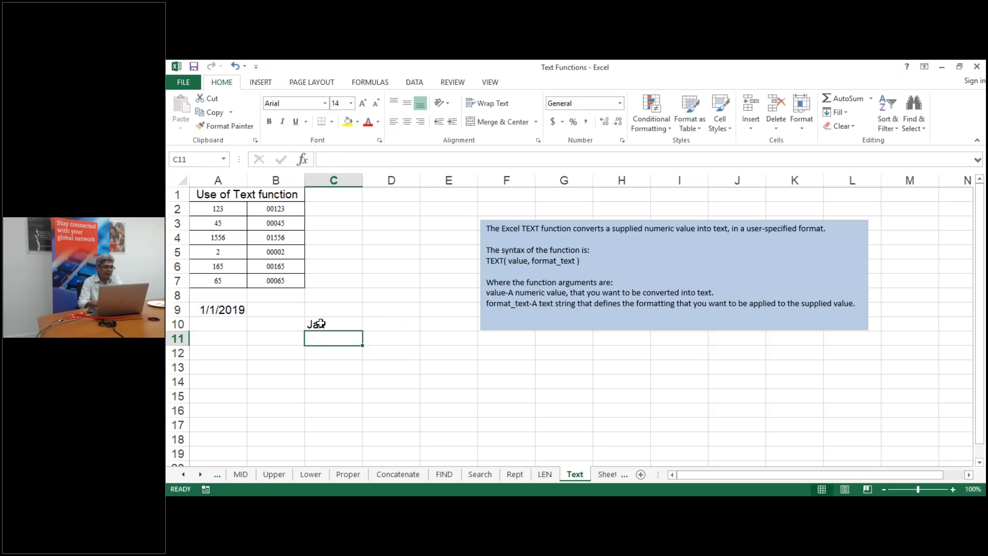
double_click(343, 324)
click(400, 324)
text(mmmm"))
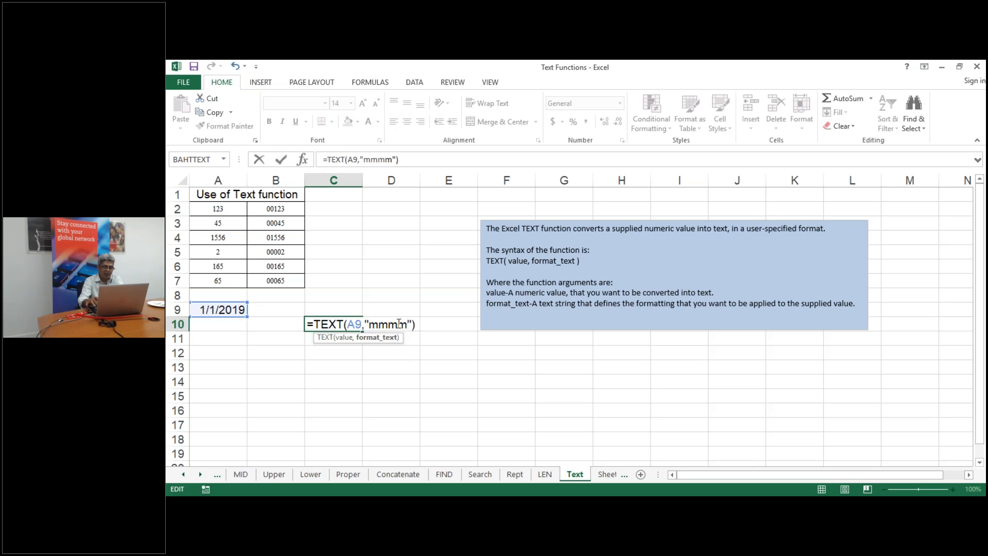
key(Return)
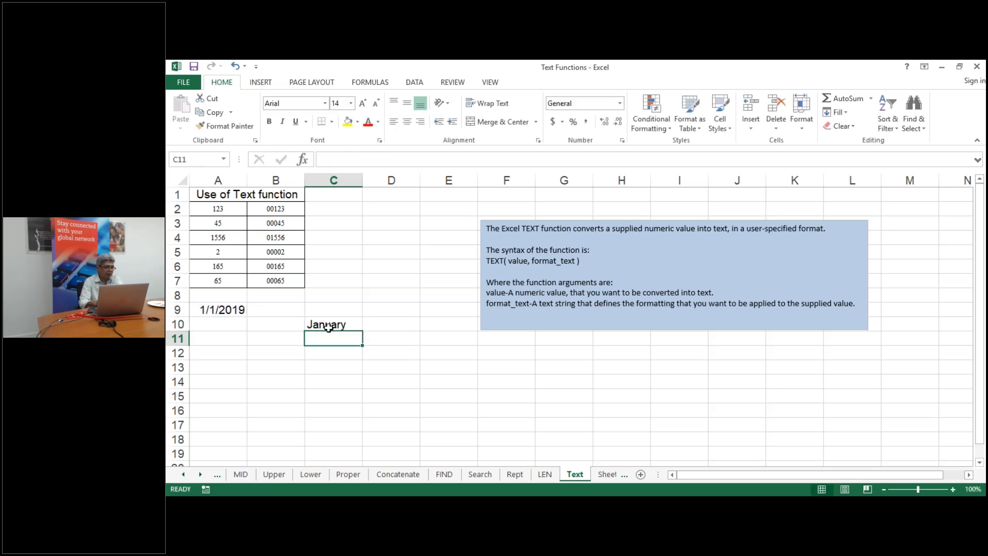
double_click(328, 328)
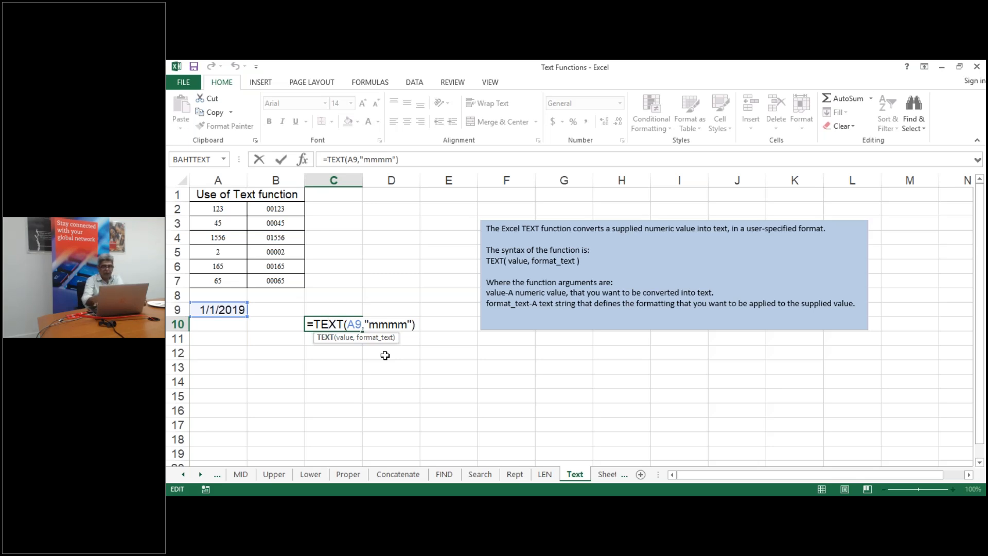
Enter =TEXT(A9,"d") in C11 to show the day of A9's date
key(Return)
text(=)
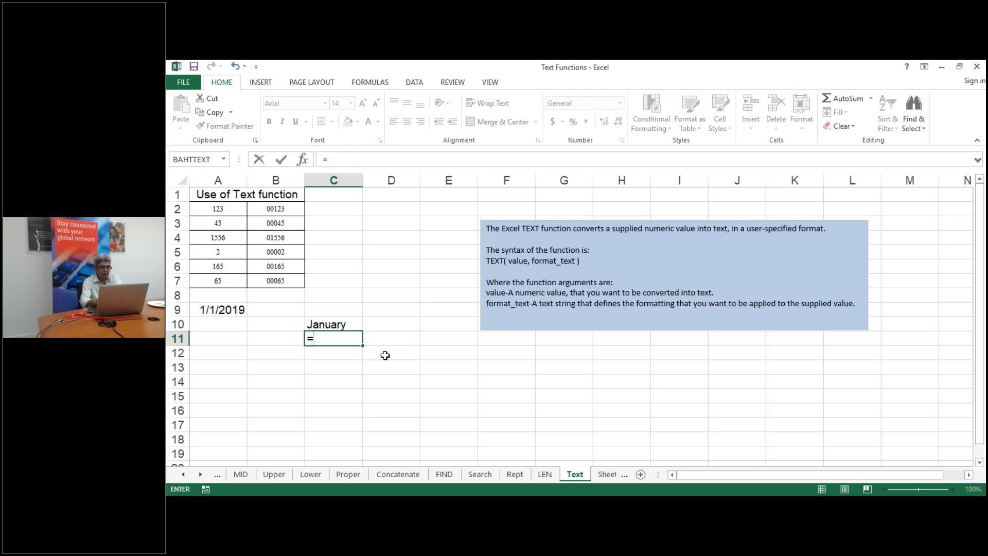
text(text)
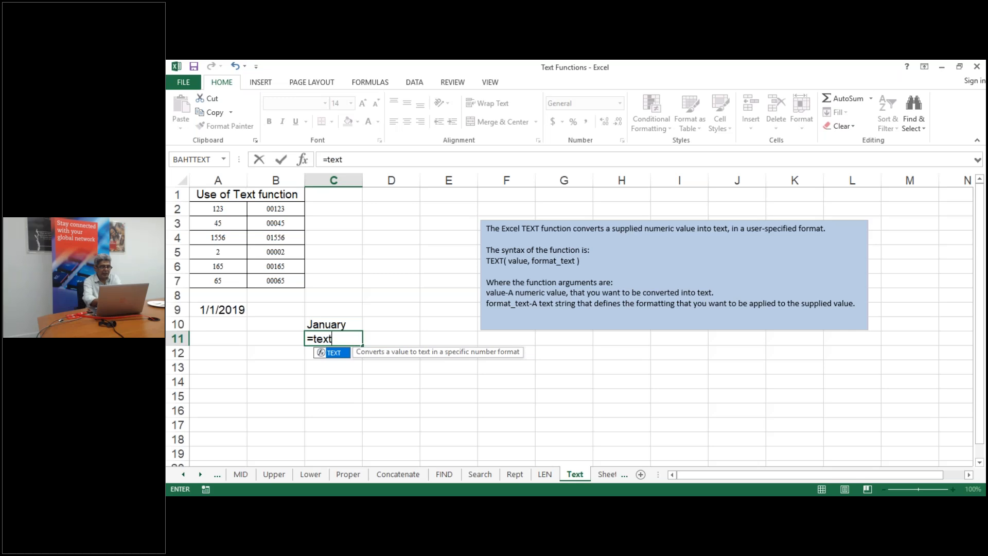
text(()
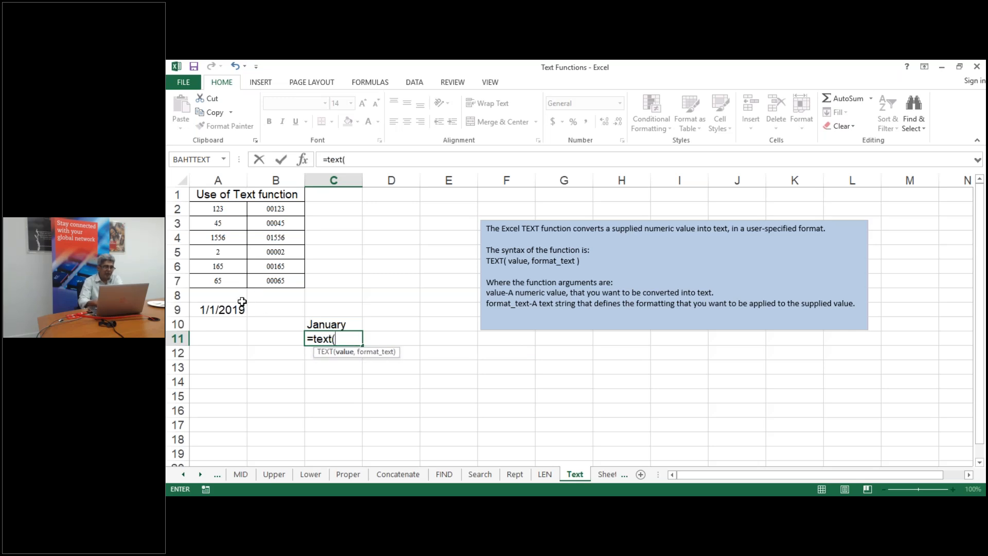
click(228, 309)
text(,)
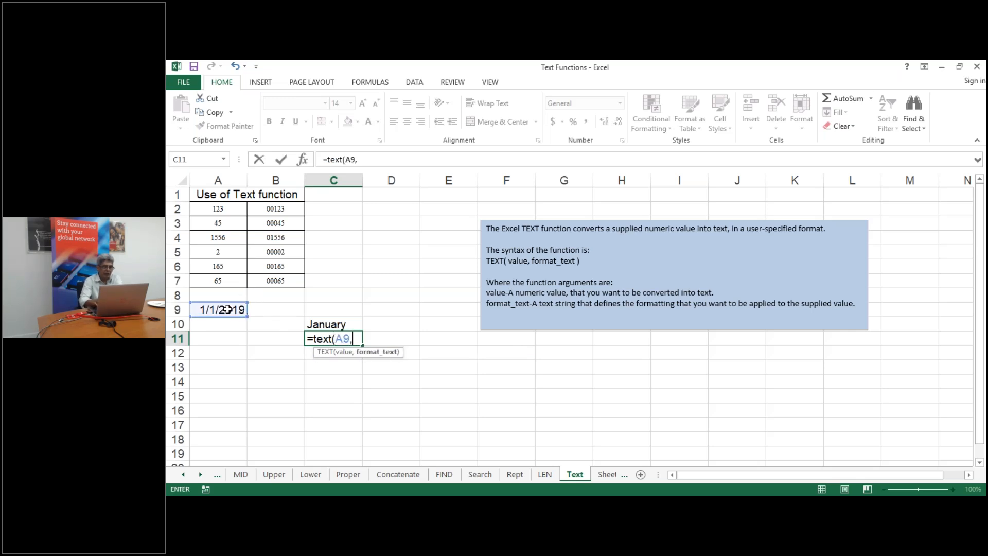
text("d"))
key(Return)
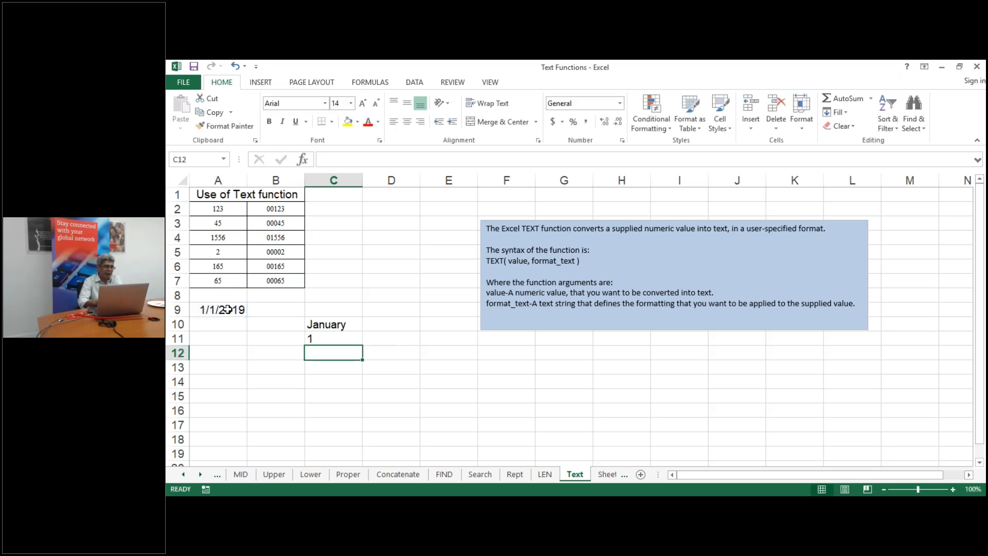
Change C11's format code to "dd", "ddd", then "dddd", ending with Tuesday
double_click(327, 338)
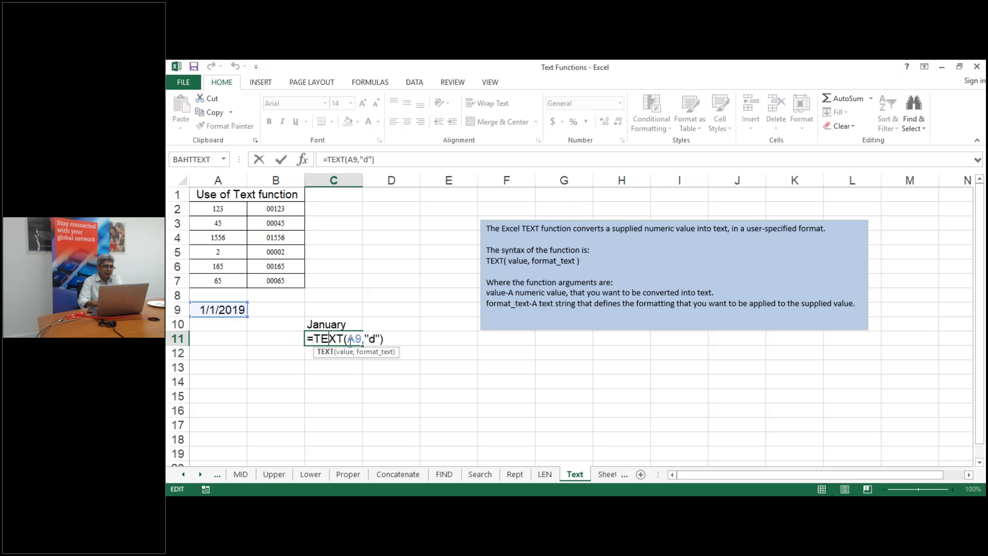
click(377, 338)
text(d)
key(Return)
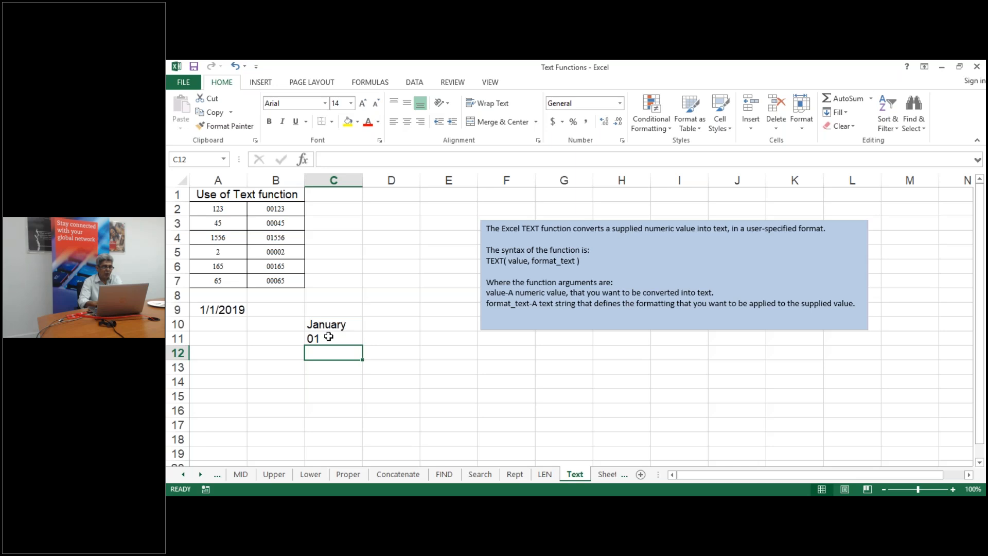
key(Up)
key(F2)
click(378, 338)
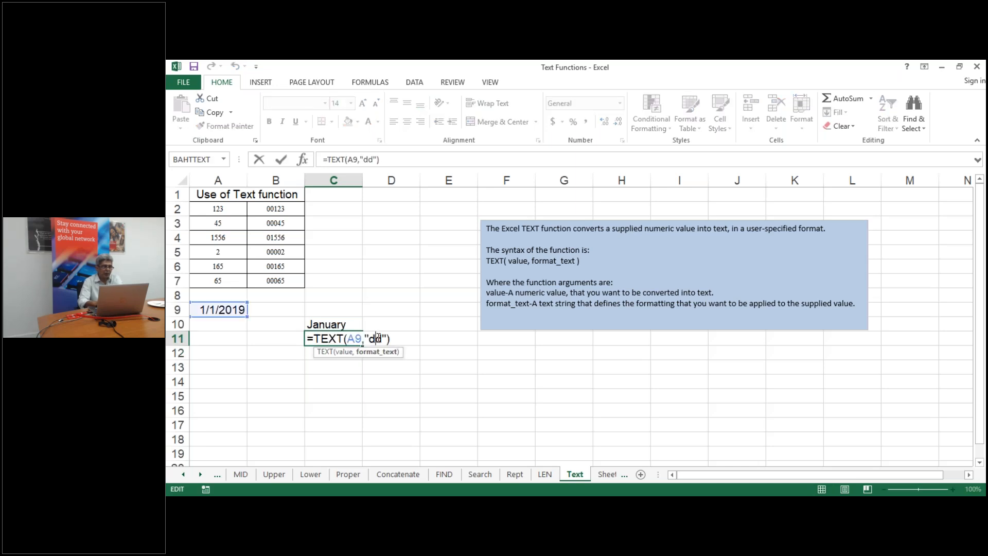
text(d)
key(Return)
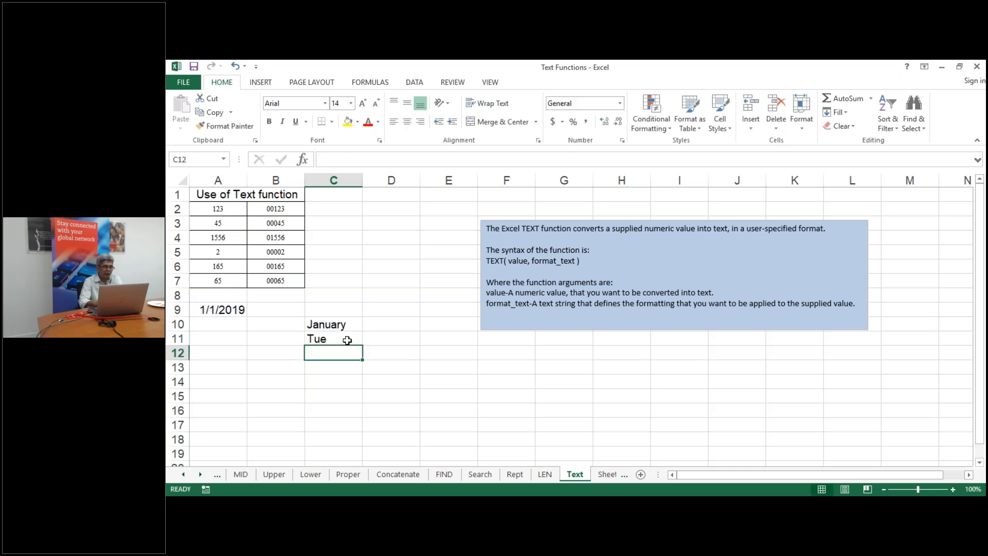
key(Up)
key(F2)
click(382, 338)
text(d)
key(Return)
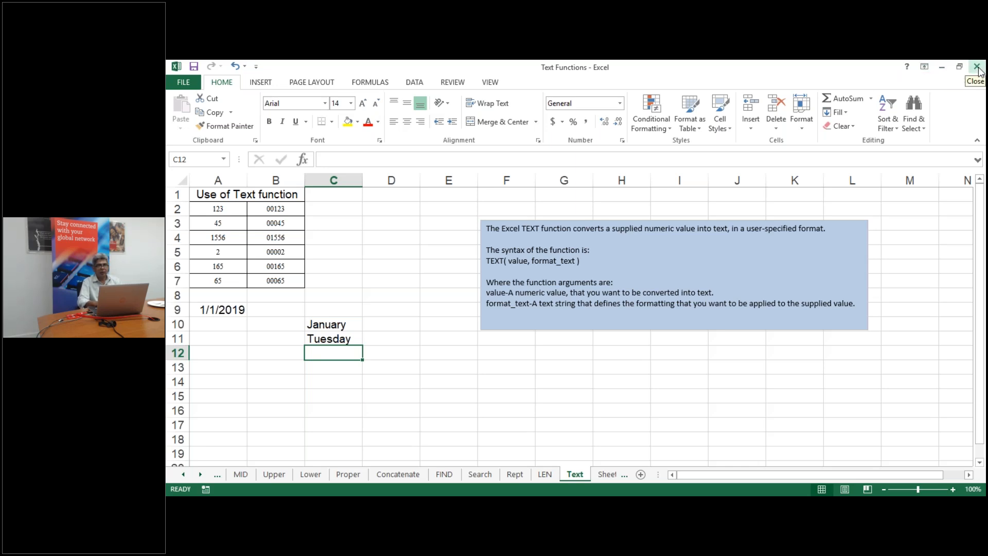
Close the Text Functions workbook, saving the changes
click(524, 372)
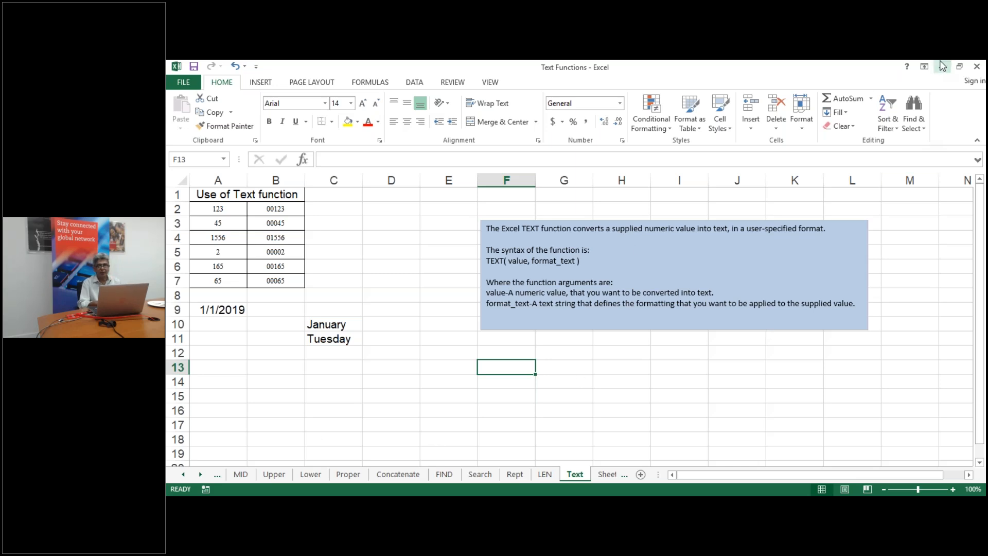
click(977, 68)
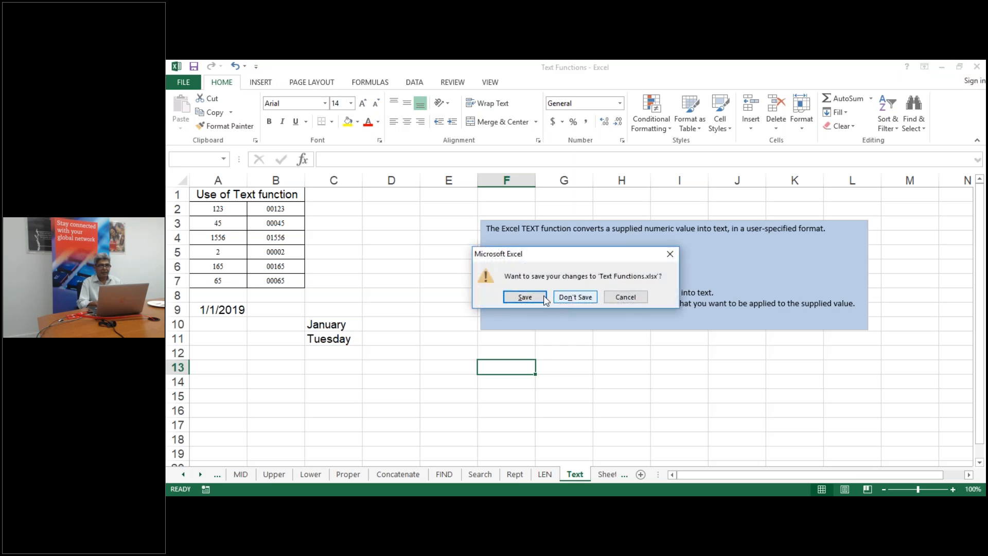
click(525, 298)
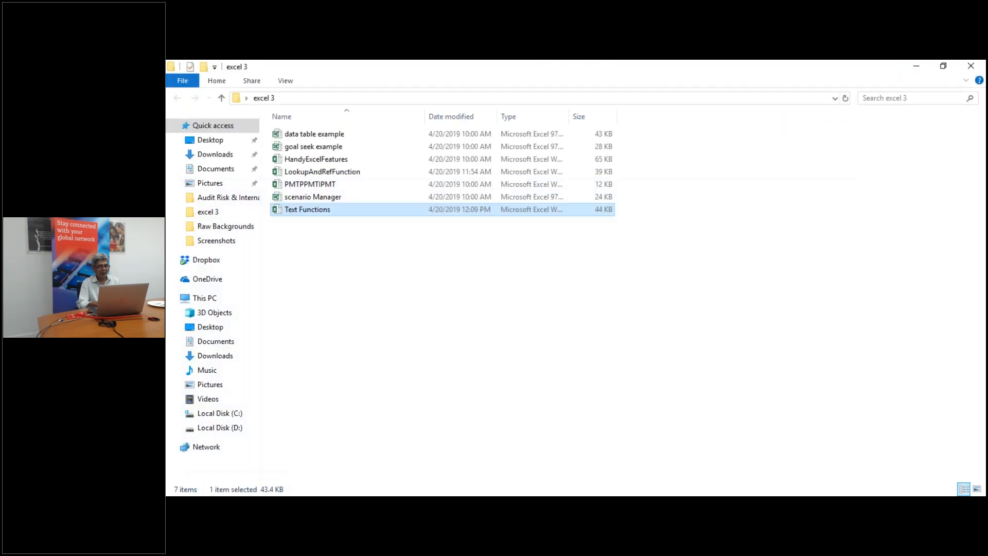
Open the PMTPPMTIPMT workbook from the excel 3 folder in Excel
click(319, 186)
double_click(318, 186)
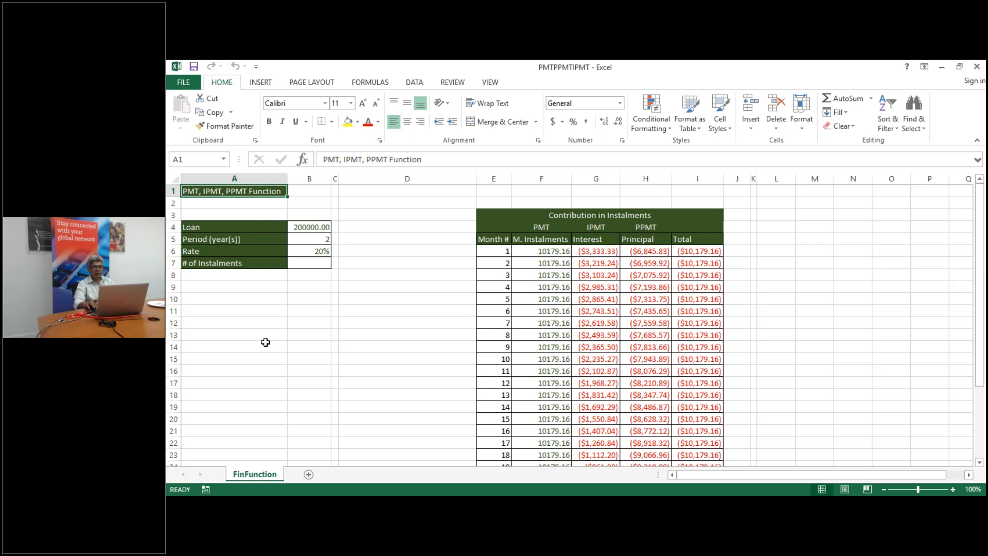
key(Down)
key(Down)
key(Down)
key(Down)
key(Down)
key(Down)
key(Down)
key(Down)
key(Down)
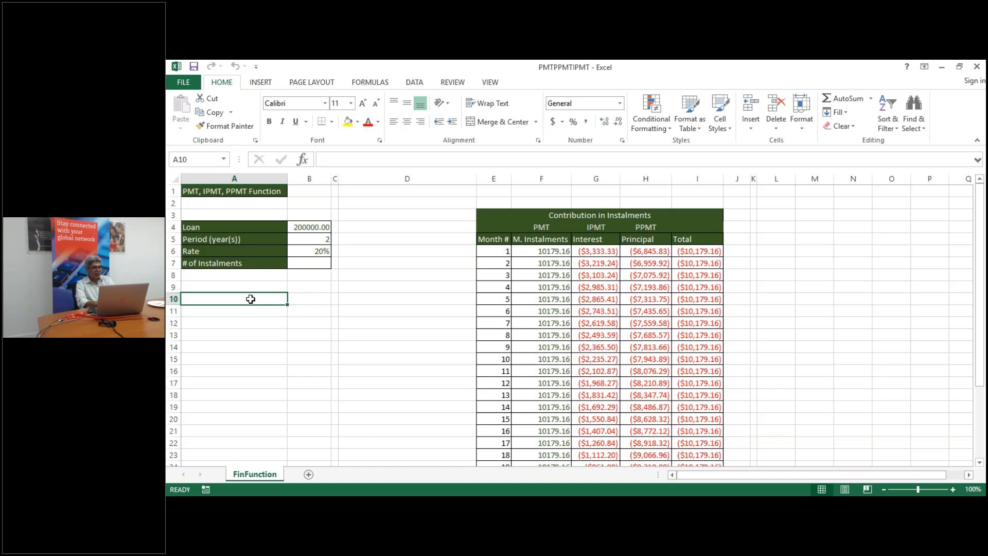
Enter =PMT(B6/12,B5*12,B4) in A10, giving a monthly payment of ($10,179.16)
text(=)
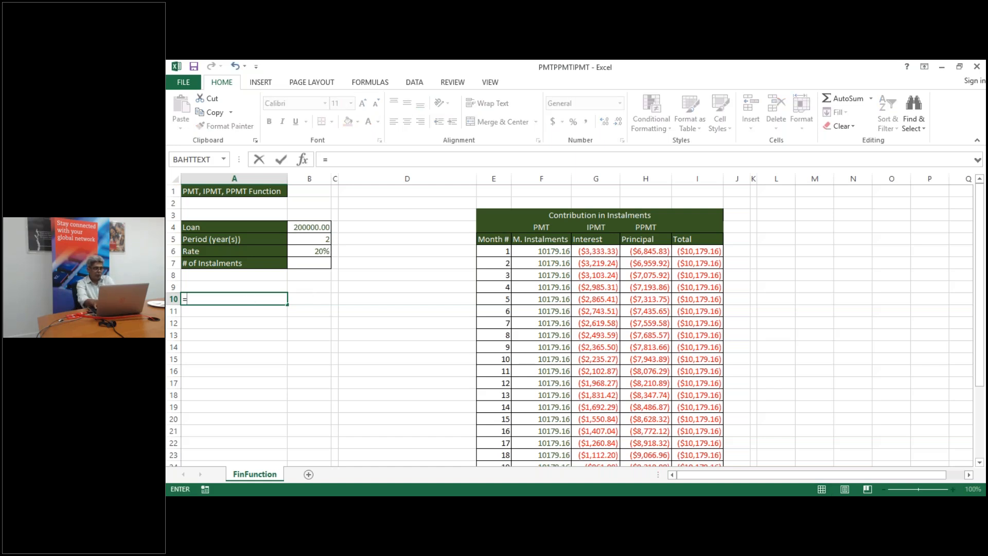
text(pmt()
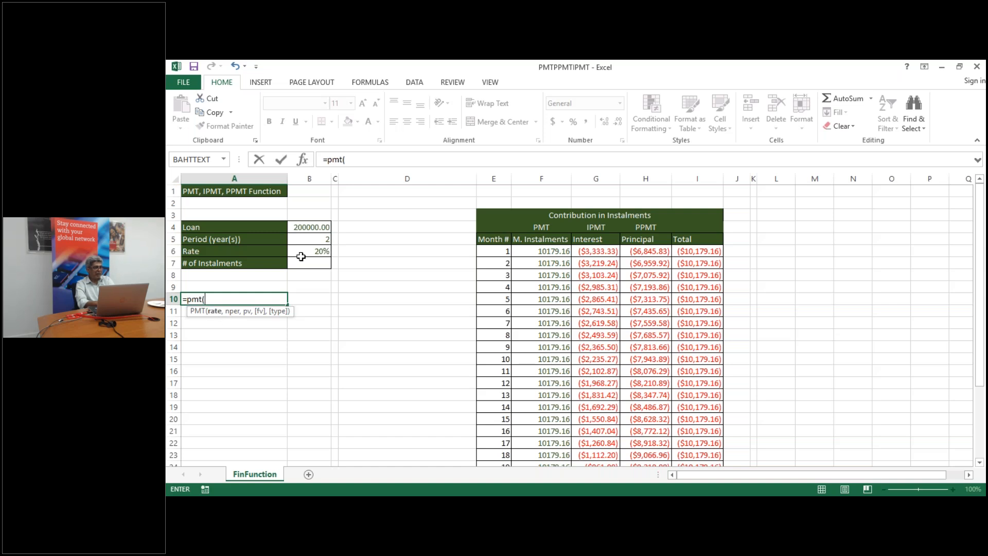
click(319, 251)
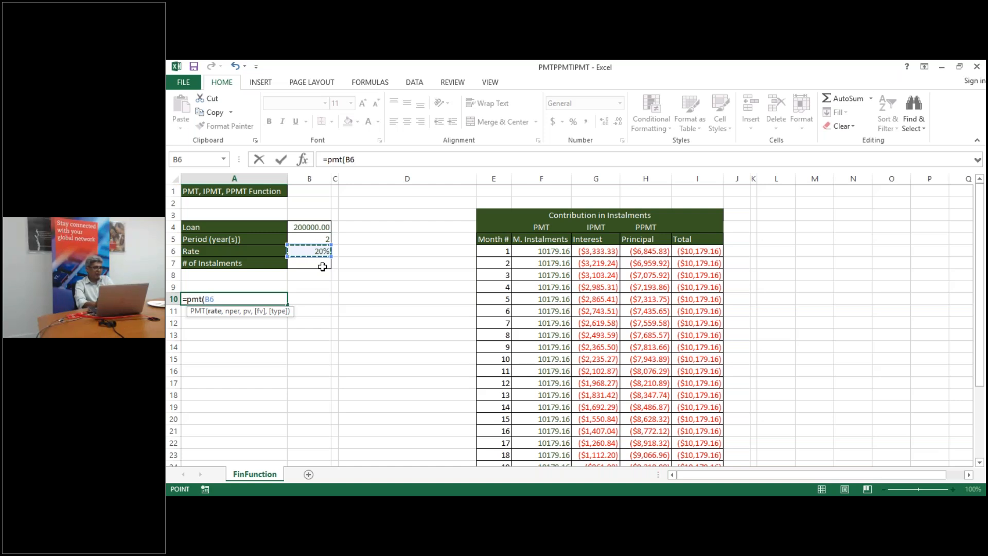
text(/)
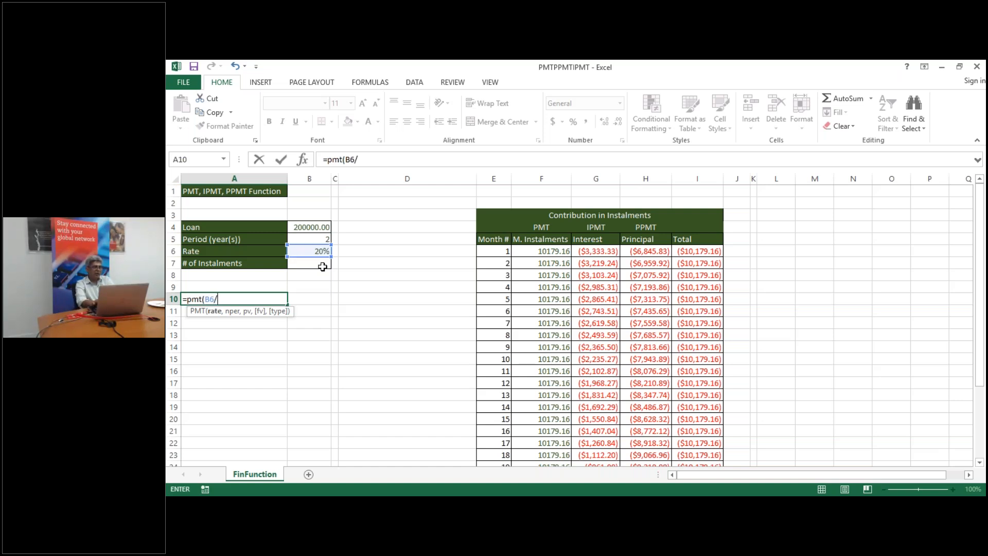
text(12,)
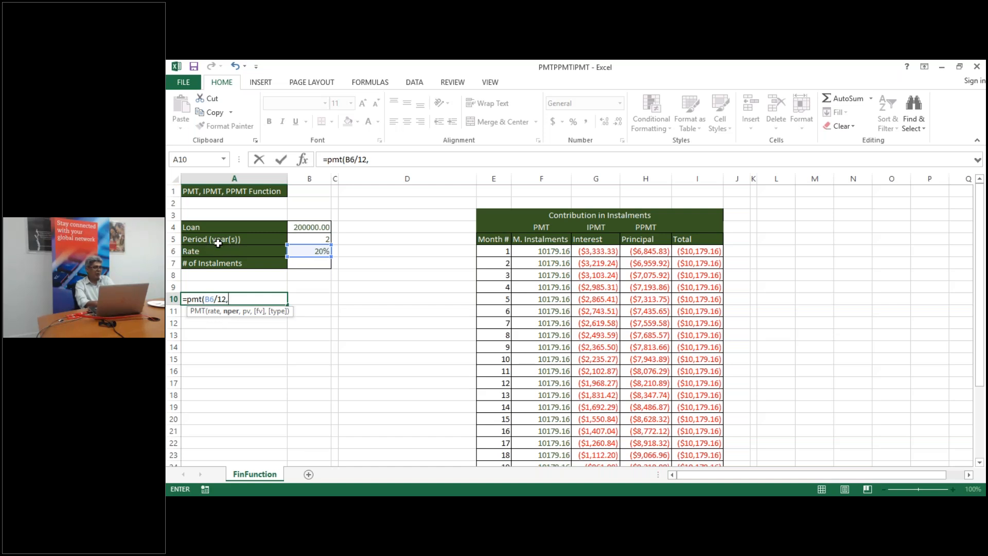
click(310, 238)
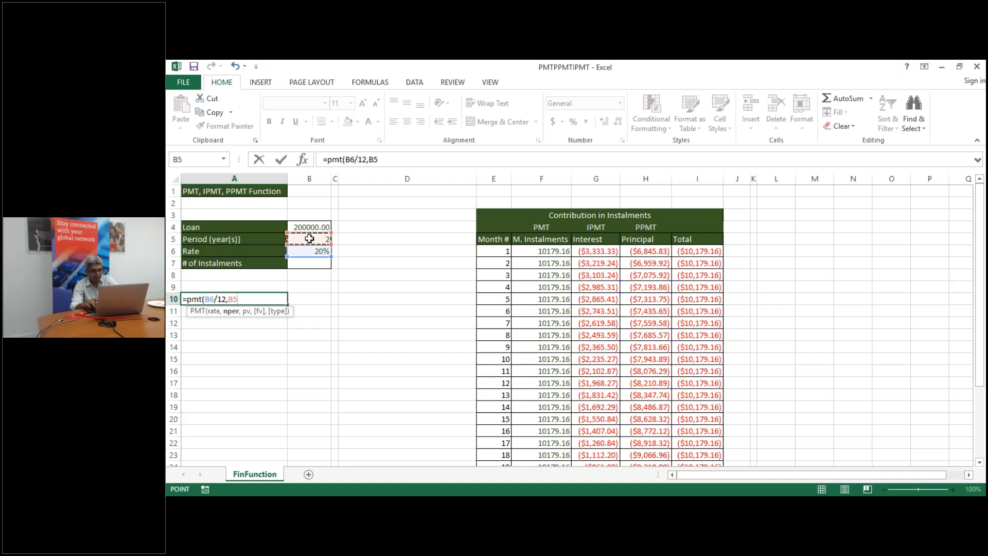
text(*1)
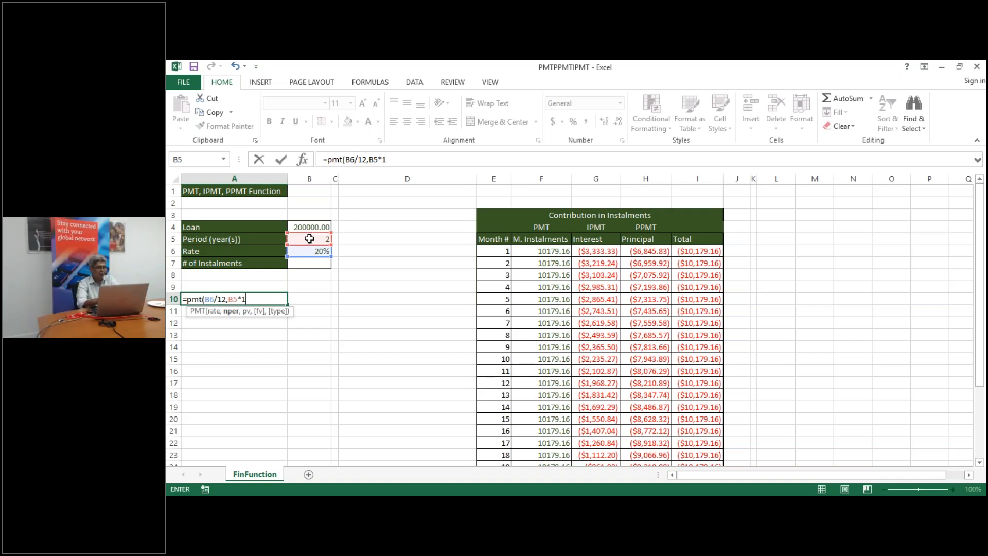
text(2,)
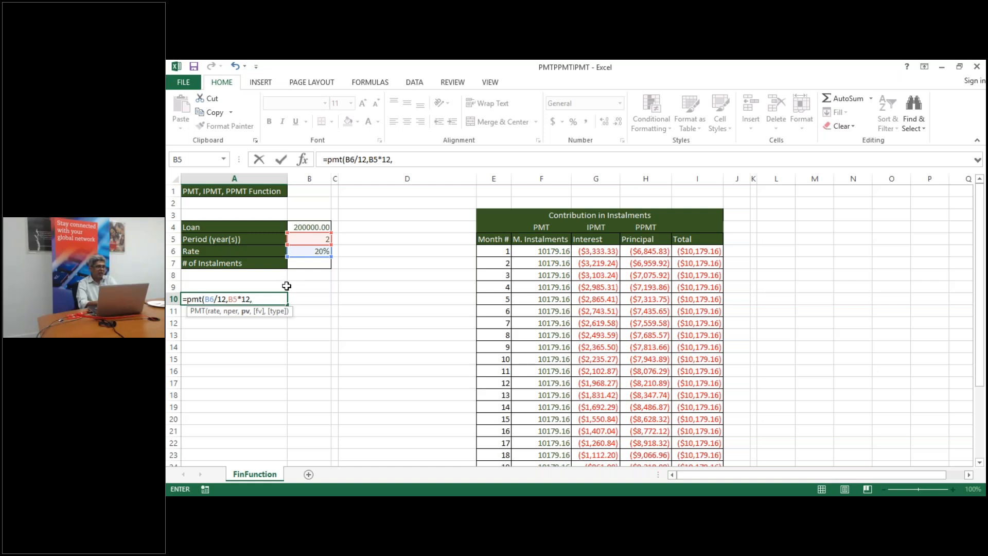
click(311, 226)
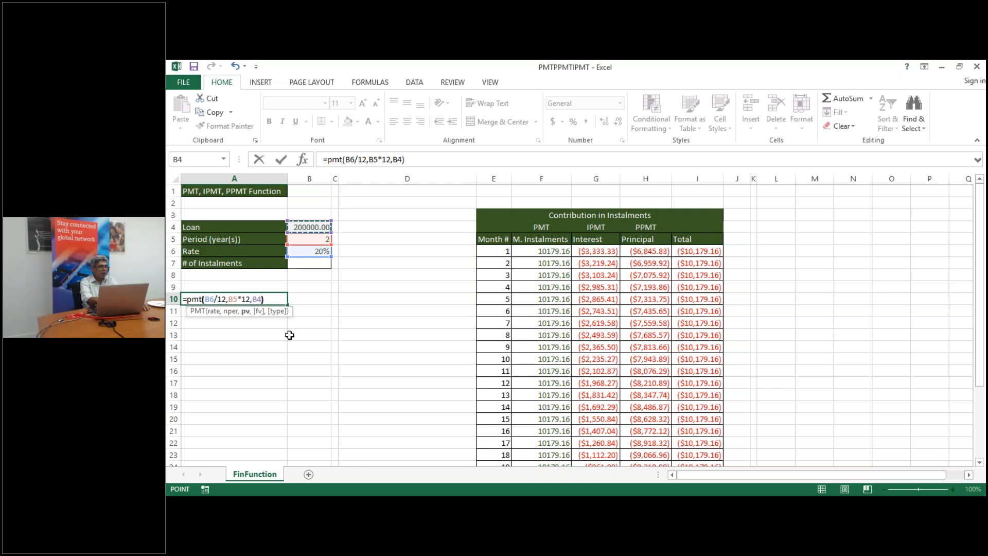
text())
key(Return)
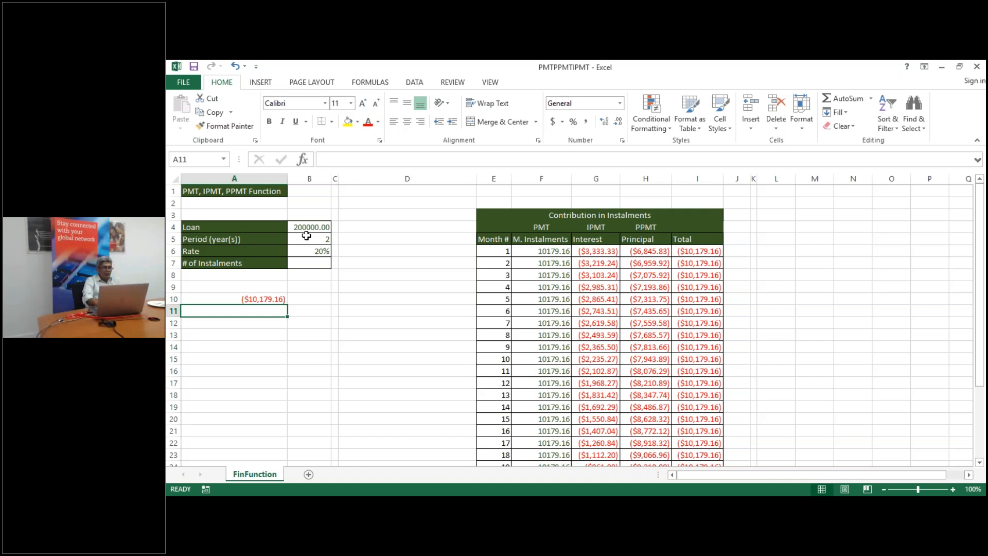
click(264, 298)
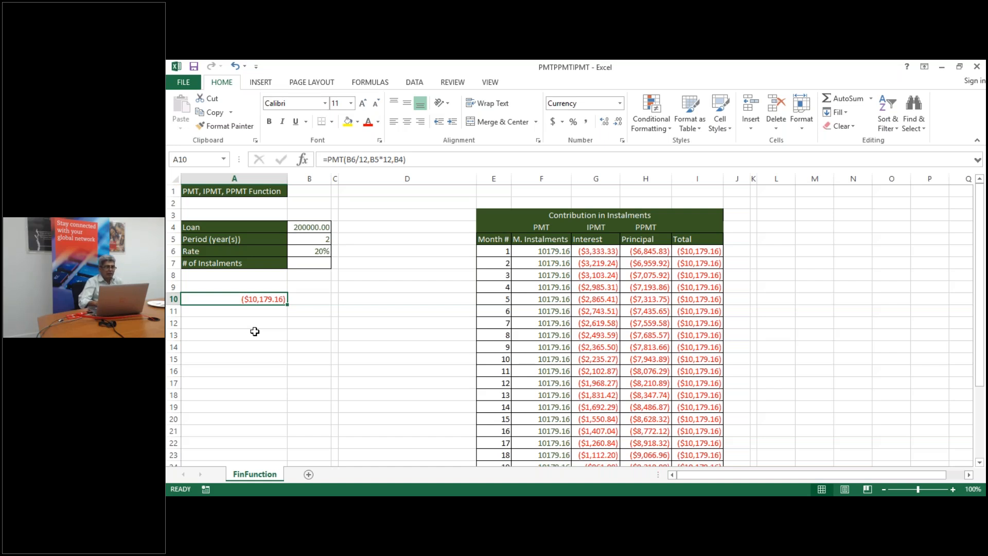
Change A10 to =-PMT(B6/12,B5*12,B4) in General format, showing a positive 10179.16053
click(537, 252)
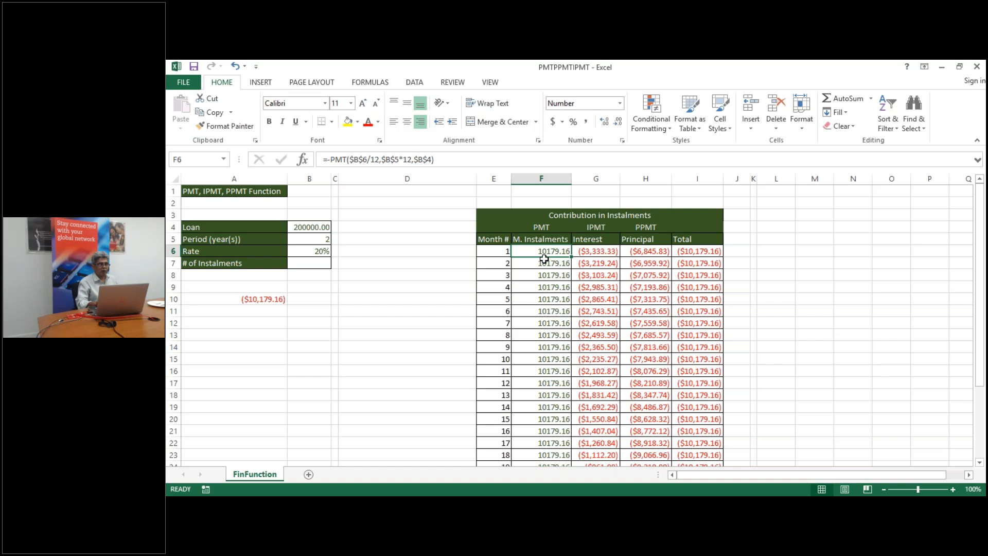
click(267, 302)
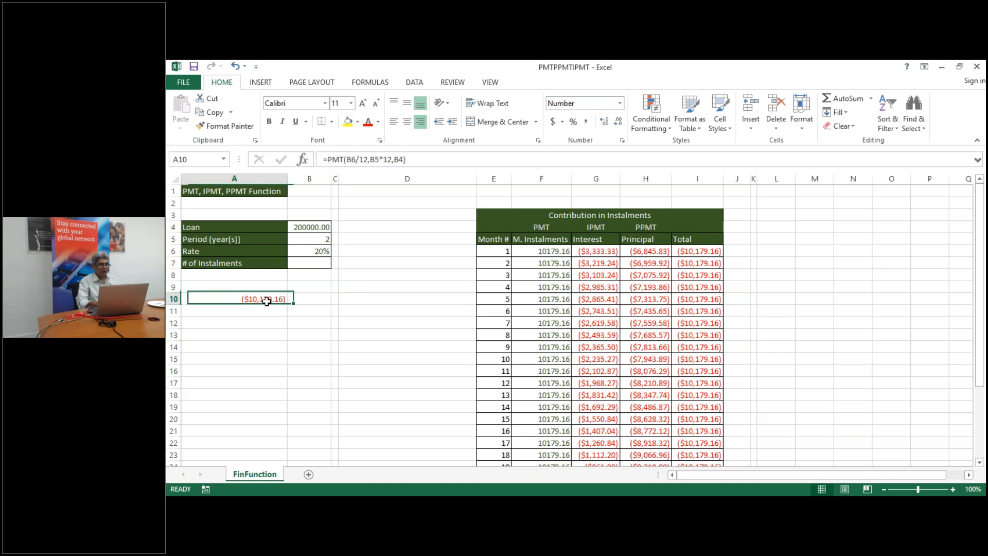
click(328, 160)
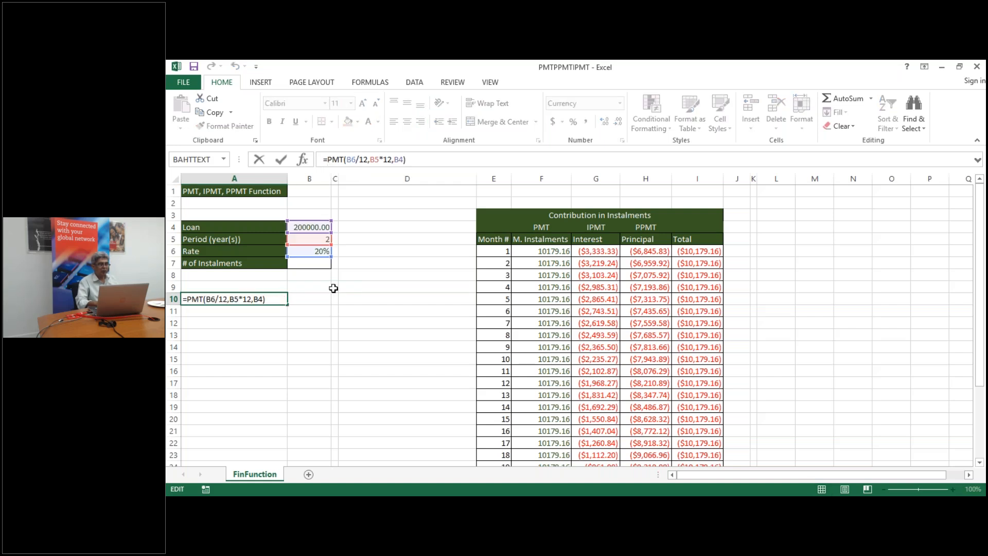
text(-)
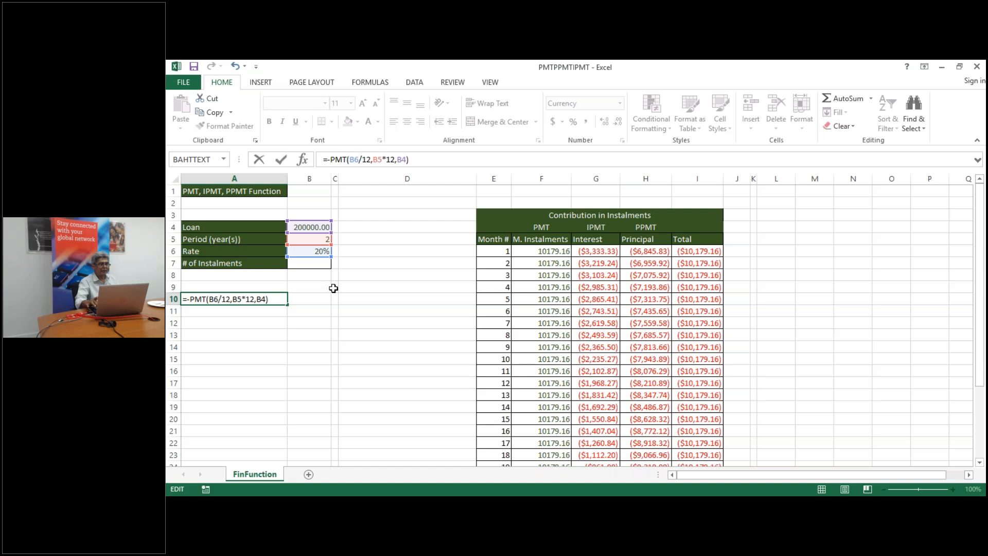
key(Return)
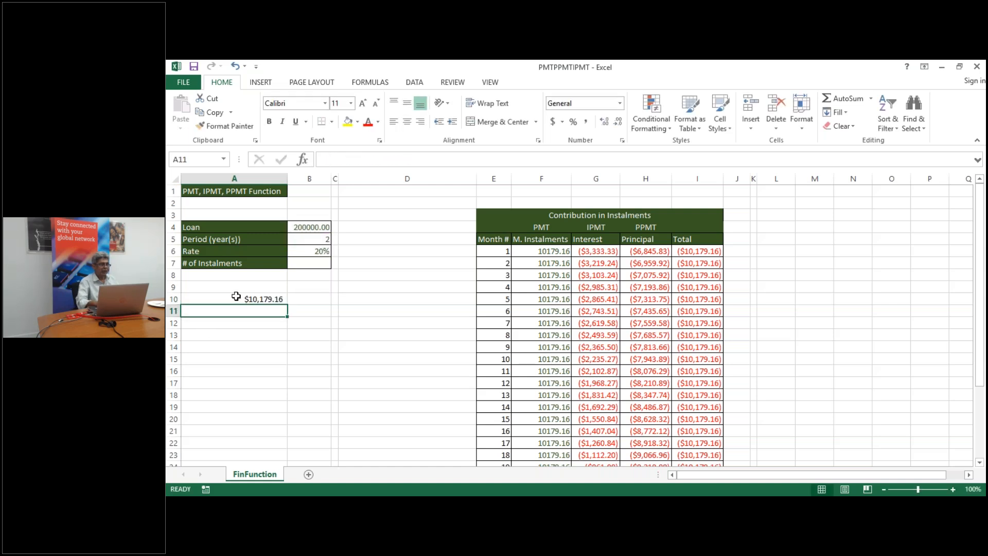
click(251, 300)
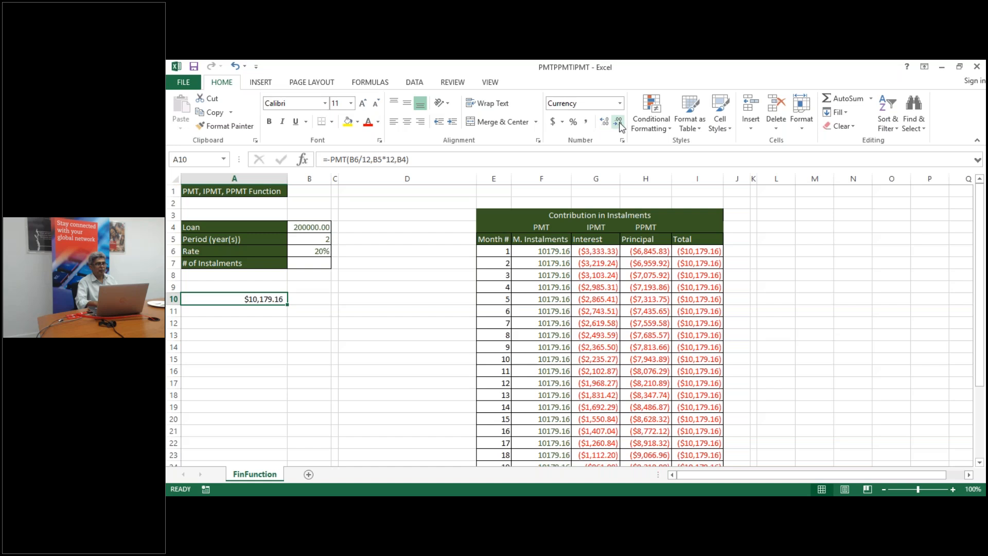
click(619, 104)
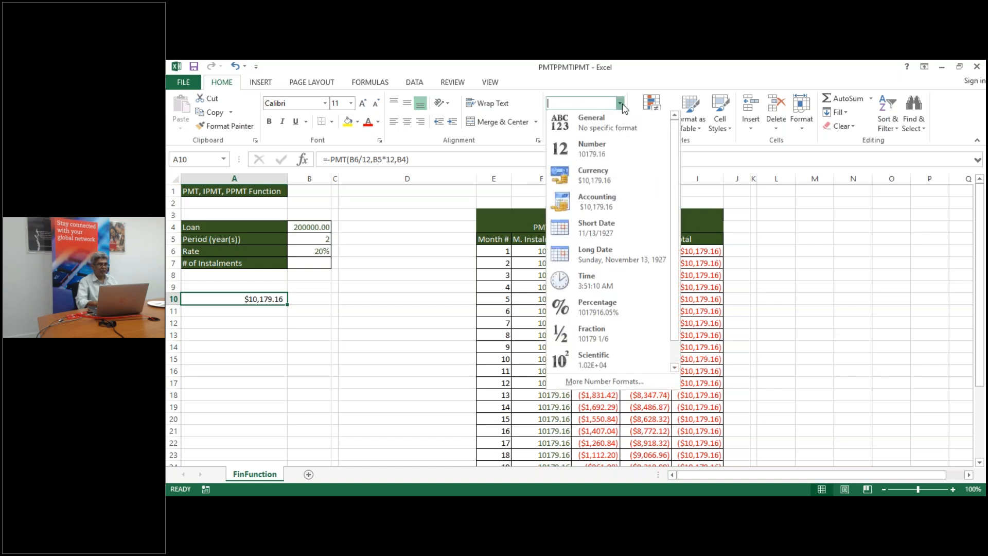
click(617, 132)
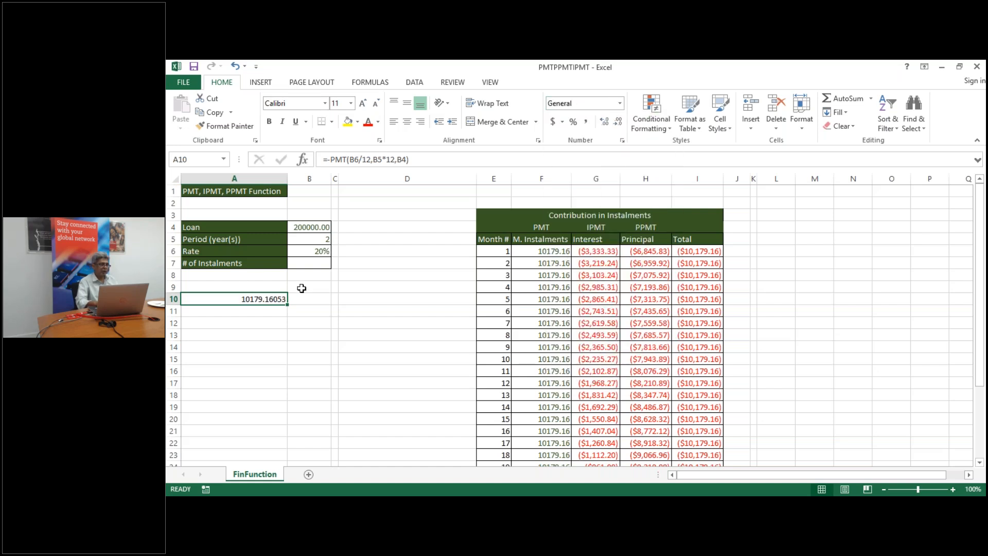
Select the instalment range from F6 down to row 29
click(544, 250)
key(shift+Right)
key(shift+Right)
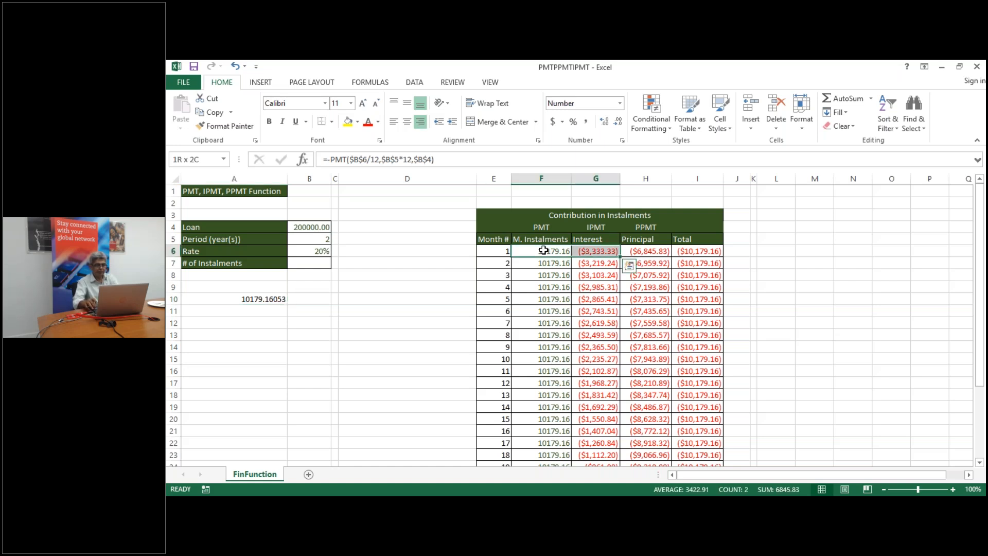
key(shift+Down)
key(shift+Down)
key(shift+Down)
key(shift+Down)
key(shift+Down)
key(shift+Down)
key(shift+Down)
key(shift+Down)
key(shift+Down)
key(shift+Down)
key(shift+Down)
key(shift+Down)
key(shift+Down)
key(shift+Down)
key(shift+Down)
key(shift+Down)
key(shift+Down)
key(shift+Down)
key(shift+Down)
key(shift+Down)
key(shift+Down)
key(shift+Down)
key(shift+Down)
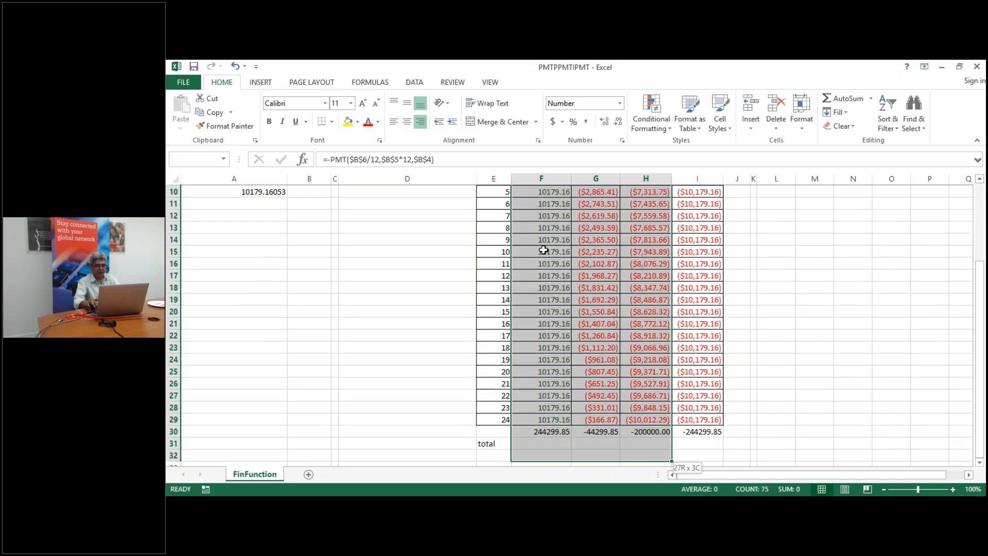
key(shift+Up)
key(shift+Up)
Clear the old instalment values and start a PMT formula in F6 with rate $B$6/12
key(Delete)
key(Up)
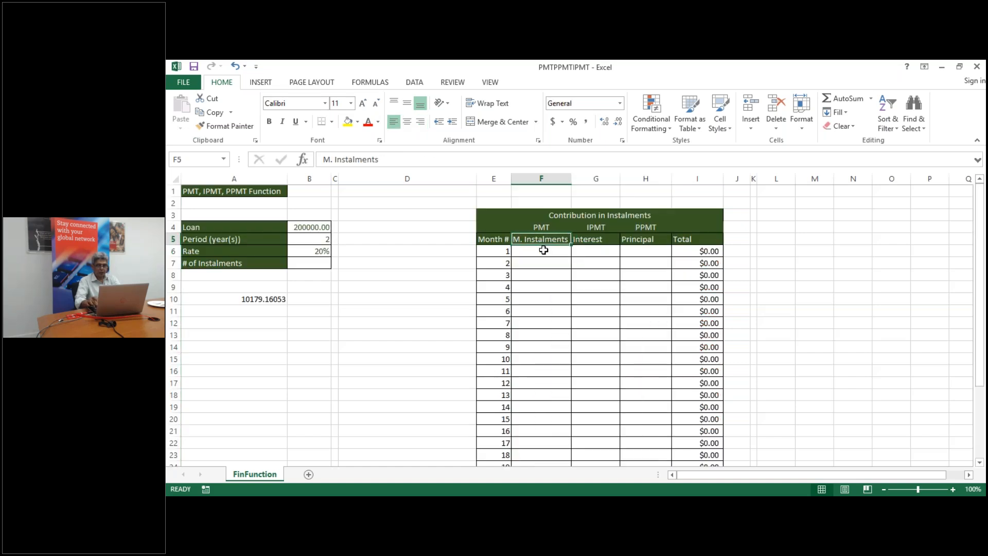
click(544, 250)
text(=pmt)
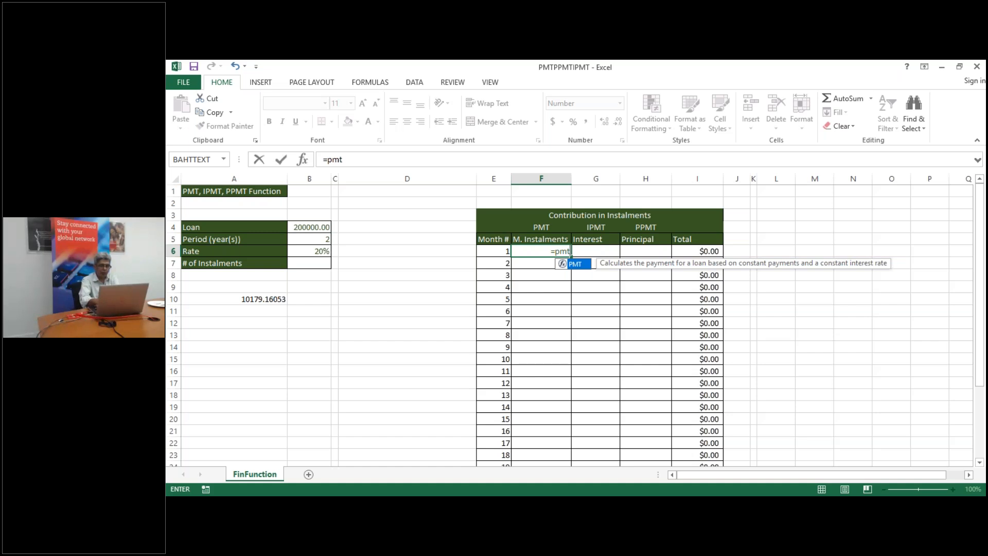
text(()
click(312, 252)
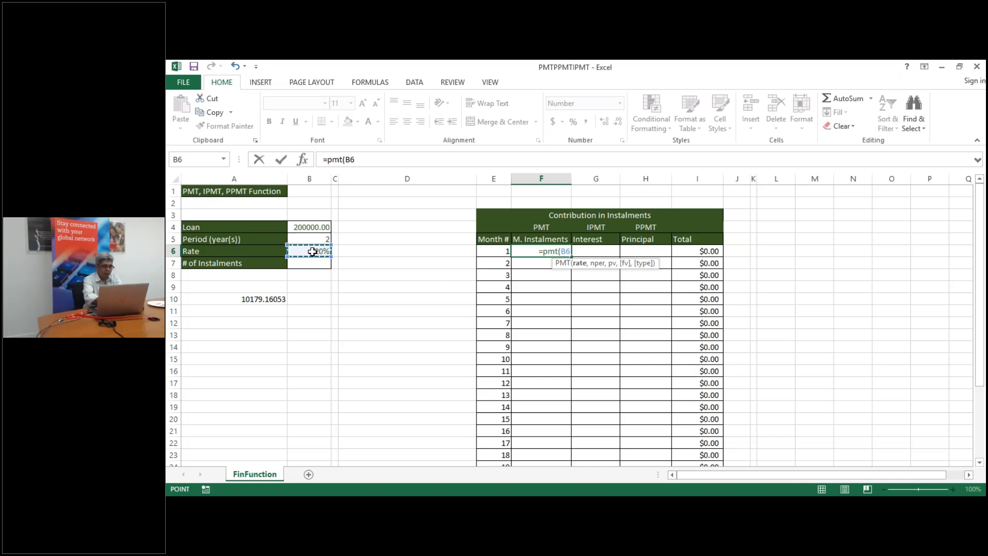
key(Right)
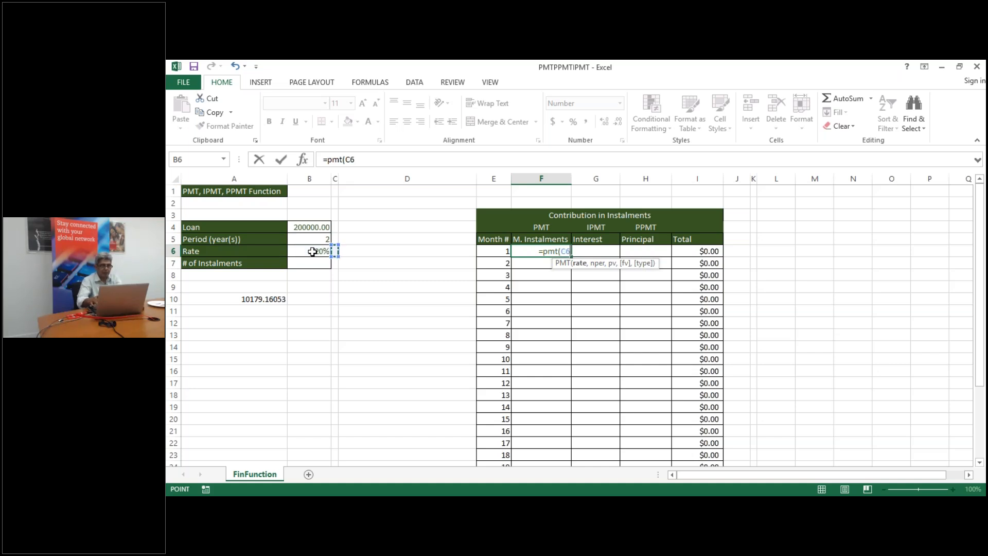
click(312, 252)
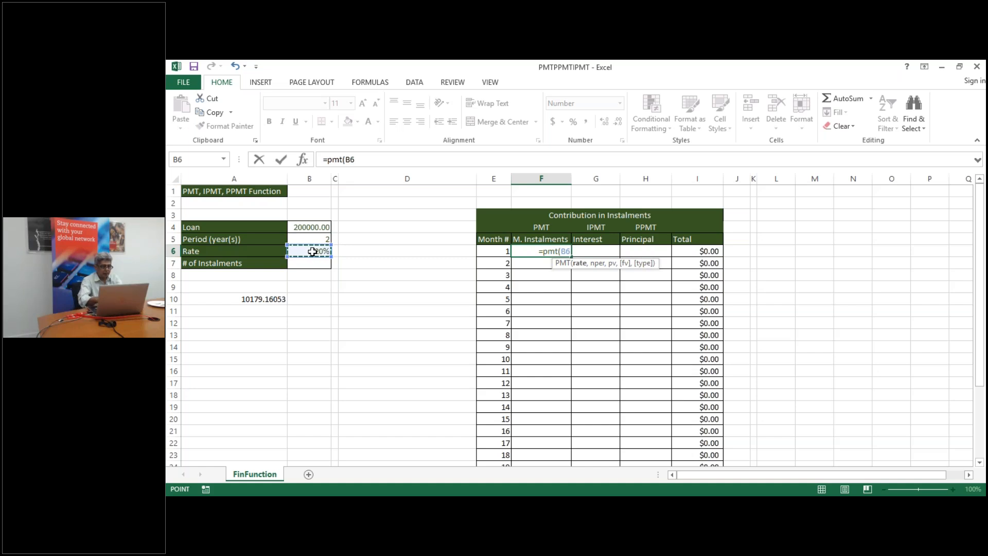
key(F4)
text(/12,)
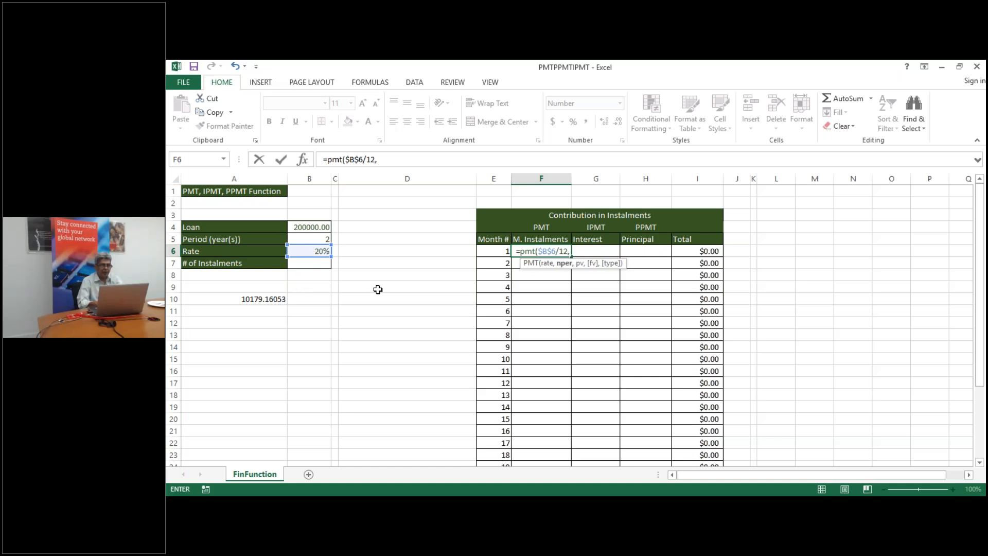
Finish F6's PMT formula with $B$5*12 periods and the $B$4 loan amount
click(309, 238)
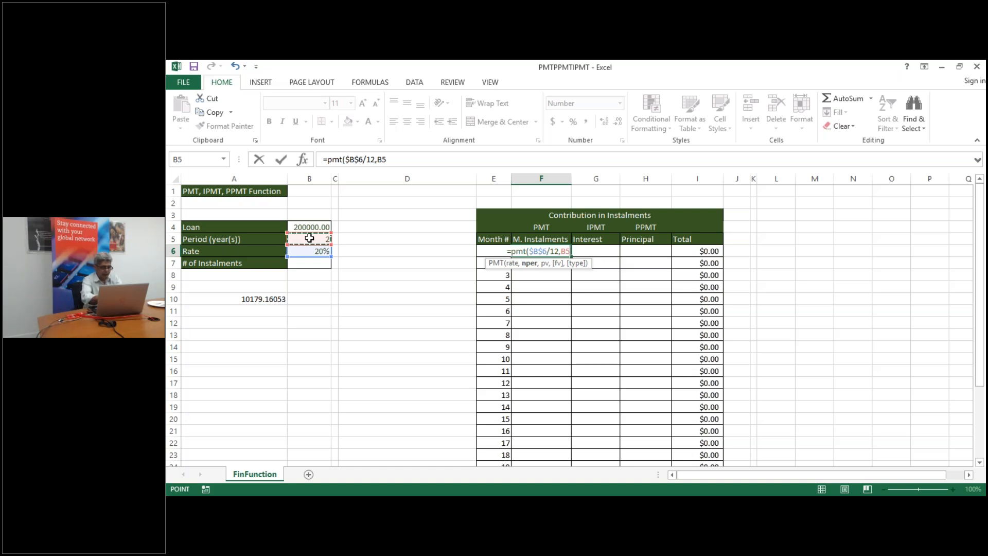
key(F4)
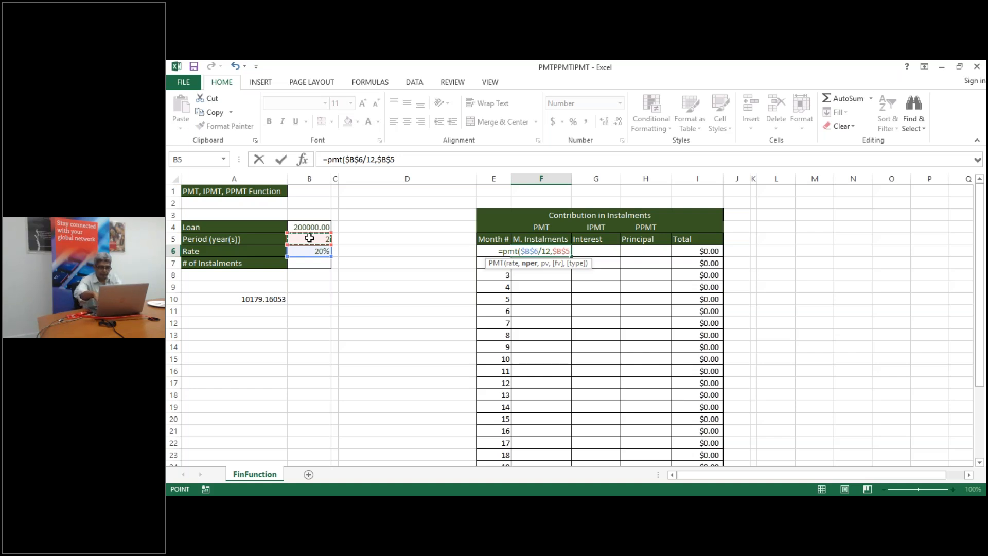
text(*12)
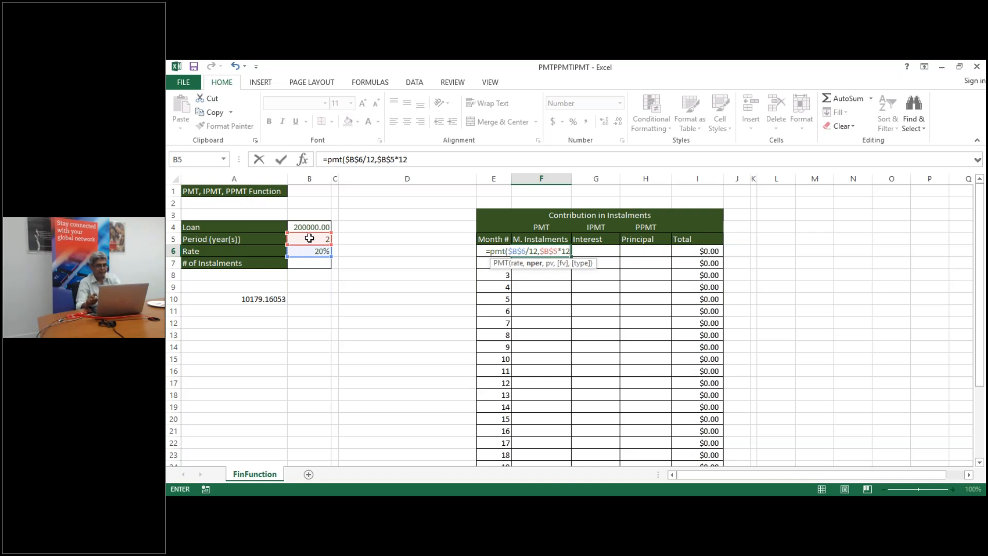
text(,)
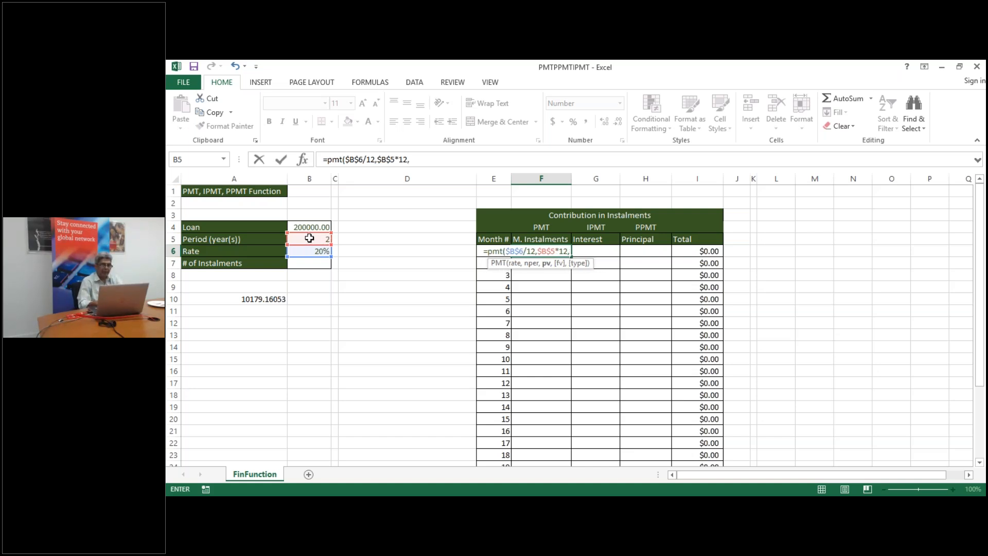
click(301, 225)
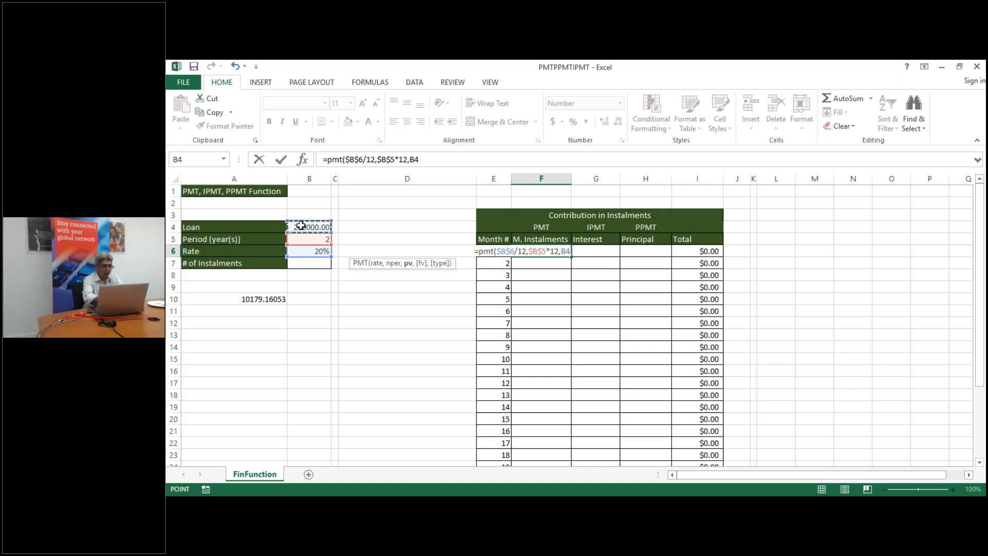
click(335, 226)
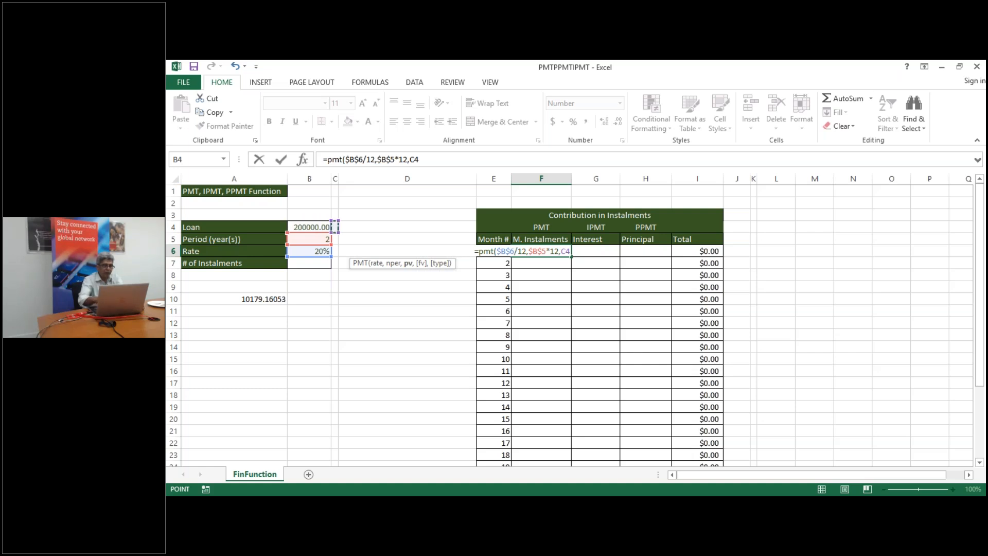
click(320, 227)
key(F4)
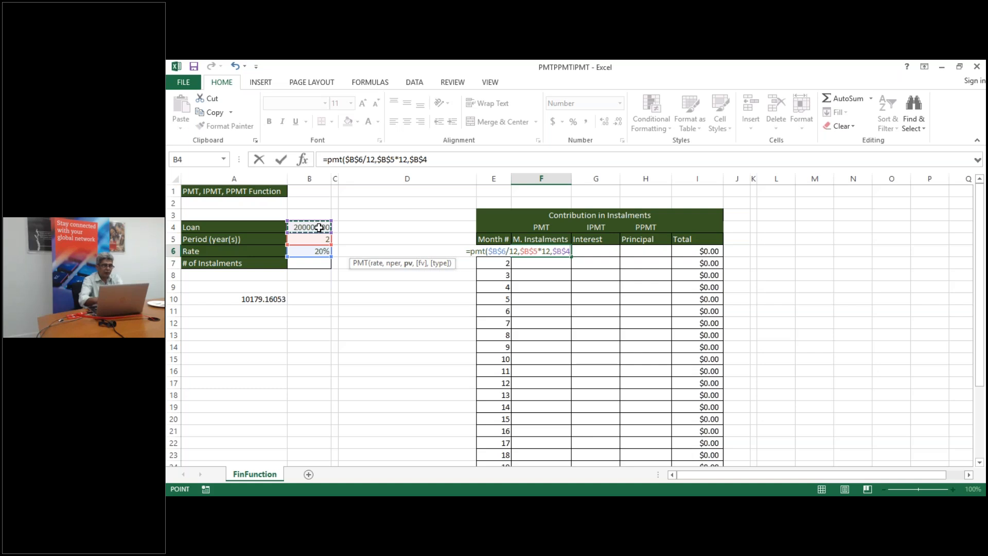
key(Return)
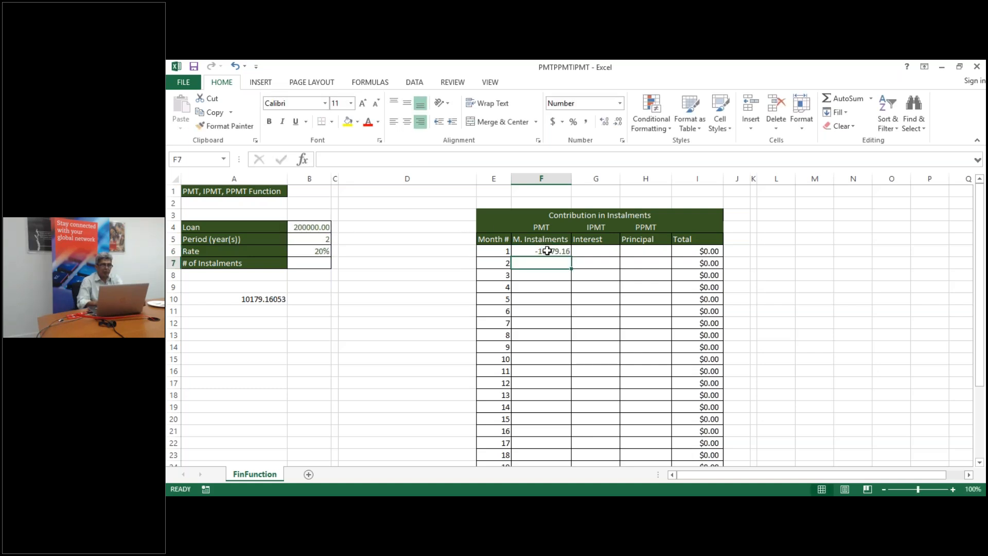
Make F6 =-PMT($B$6/12,$B$5*12,$B$4) and fill it down to F29, showing 10179.16
click(540, 251)
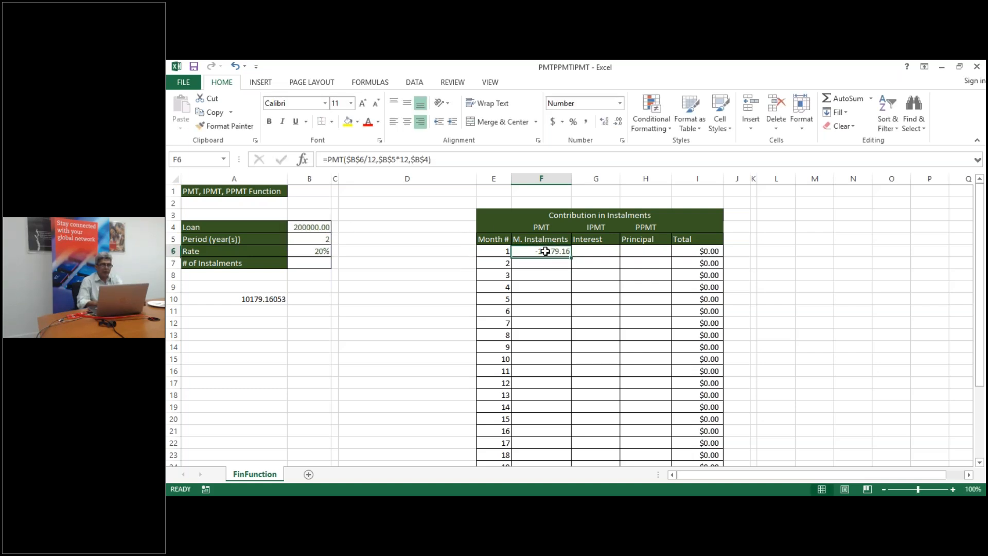
click(328, 159)
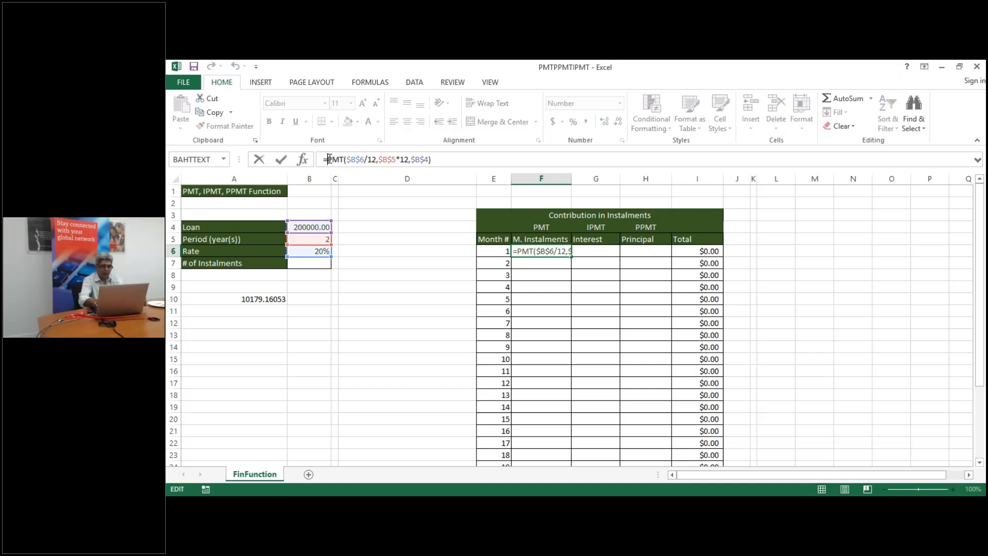
key(Return)
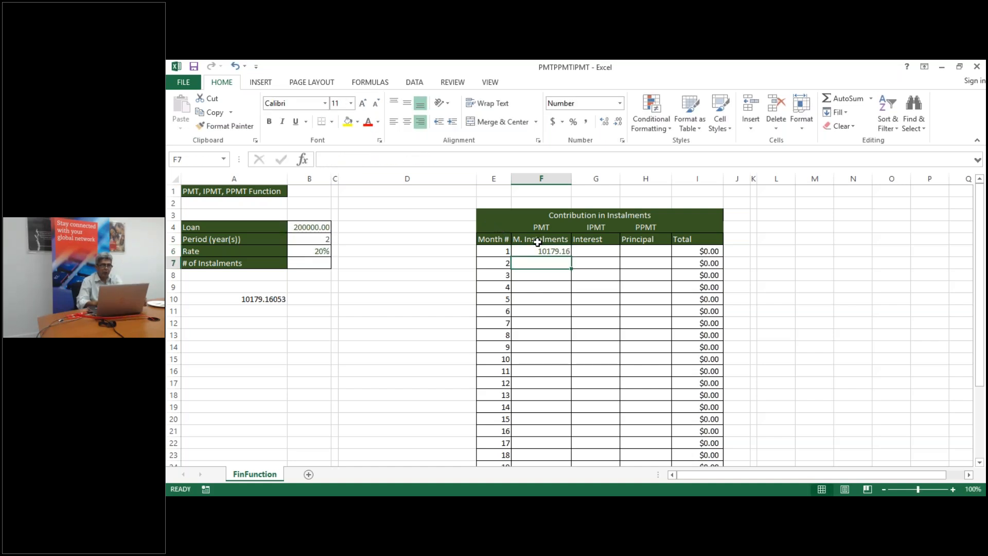
click(549, 251)
drag(571, 255, 573, 461)
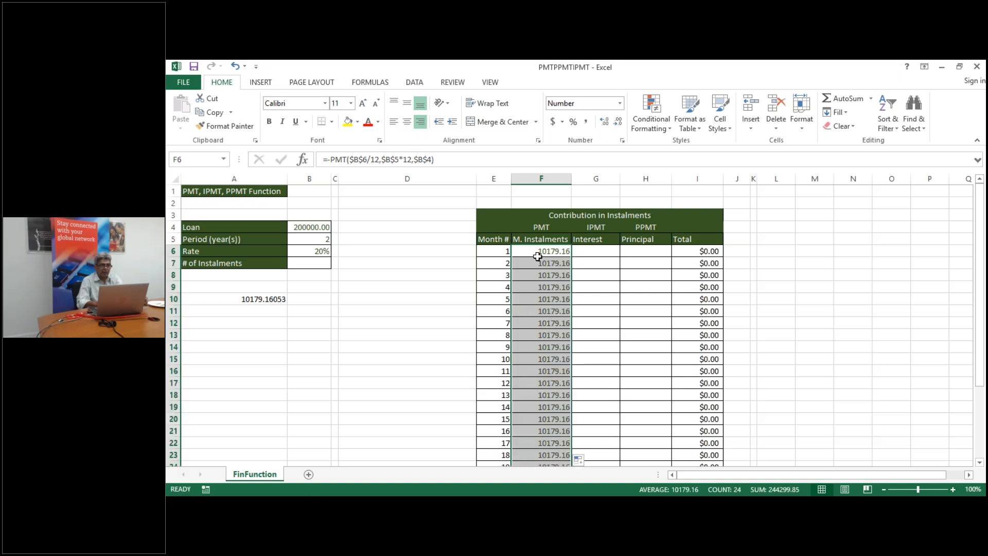
click(598, 251)
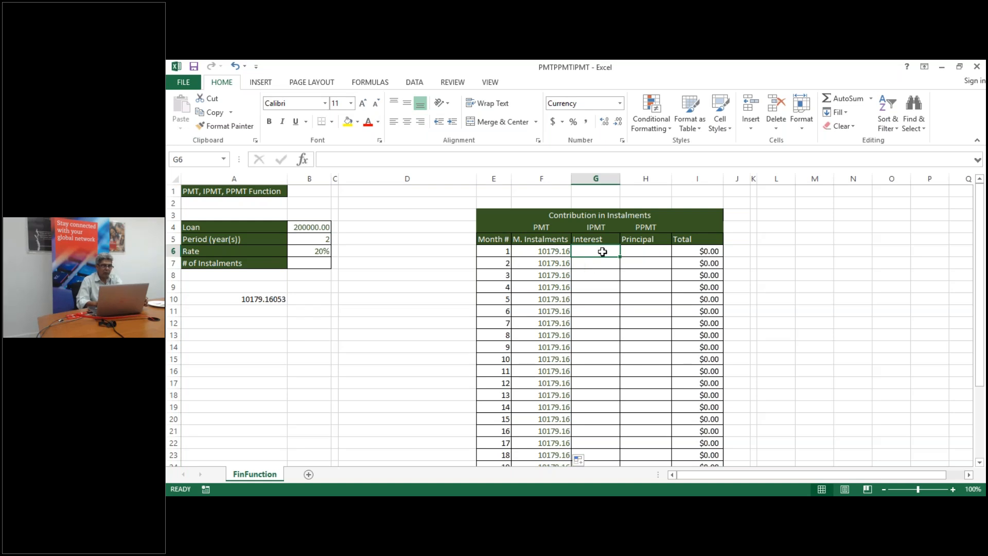
Build an IPMT formula in G6 from $B$6/12, E6, $B$5*12 and $B$4
text(=i)
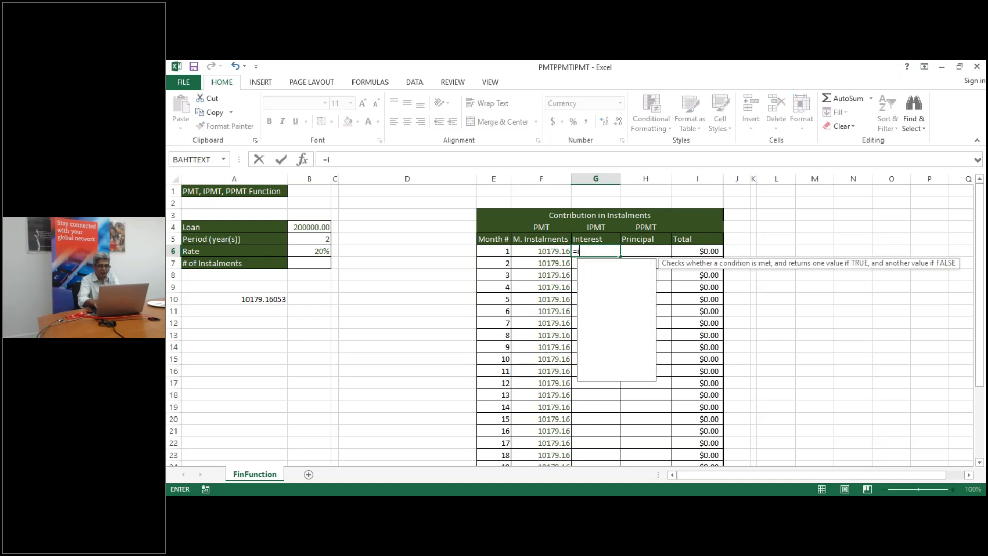
text(pmt)
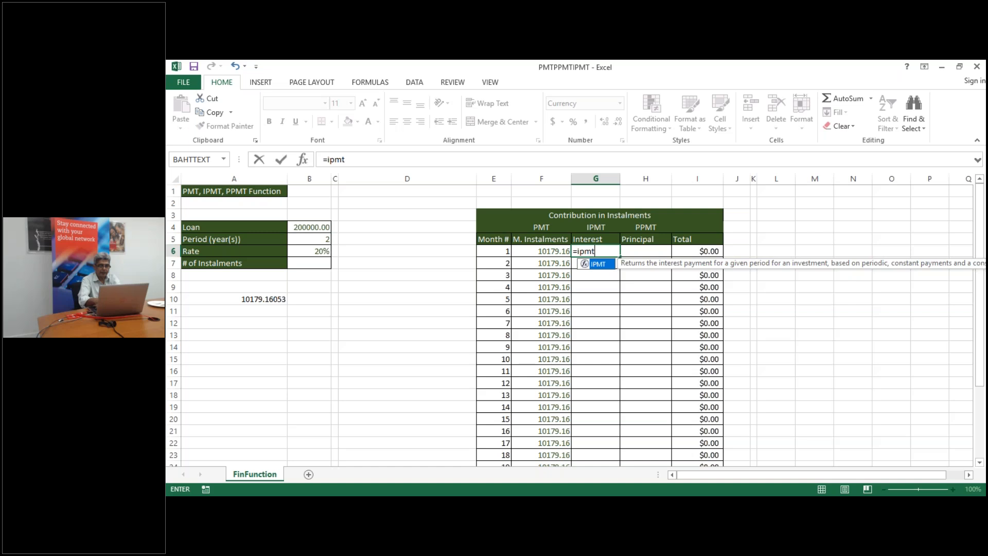
text(()
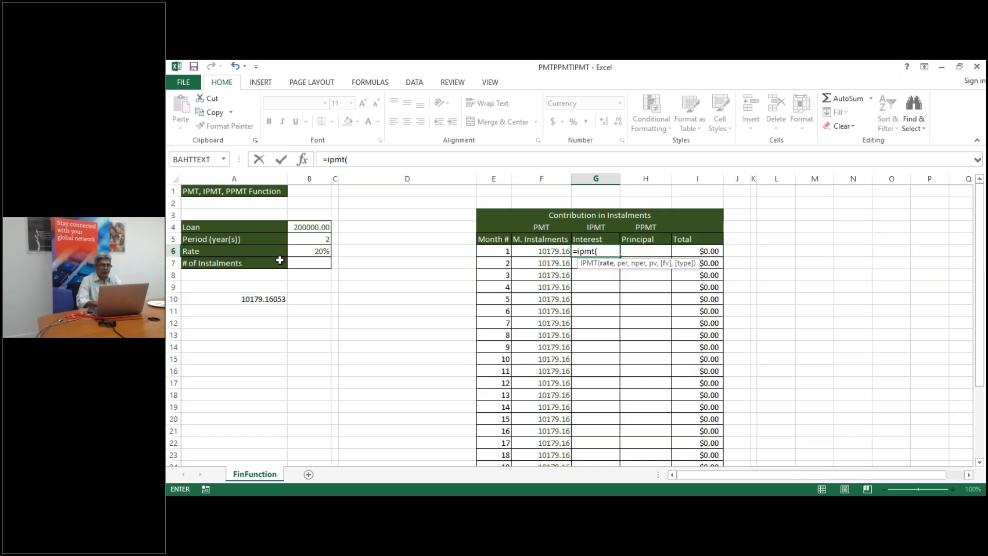
click(310, 251)
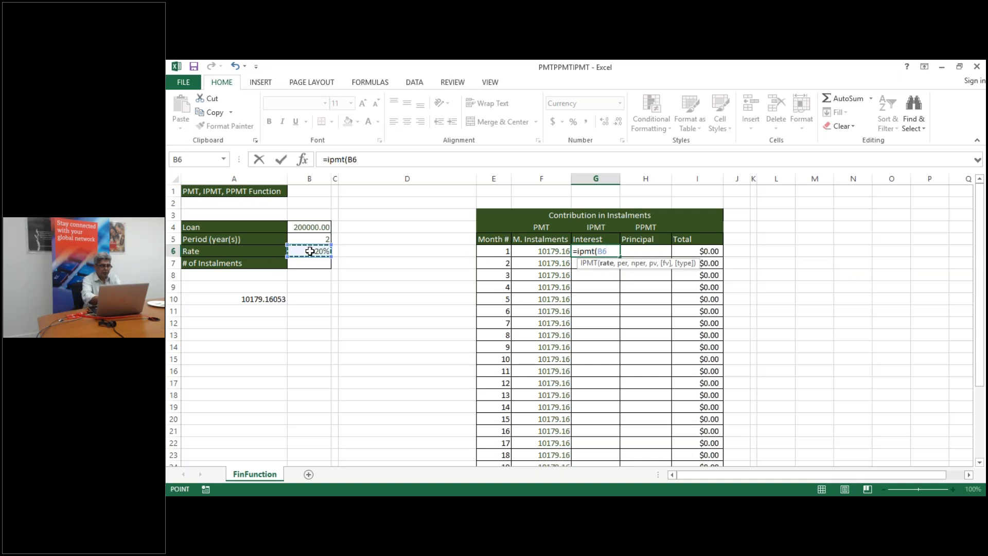
key(F4)
text(/12,)
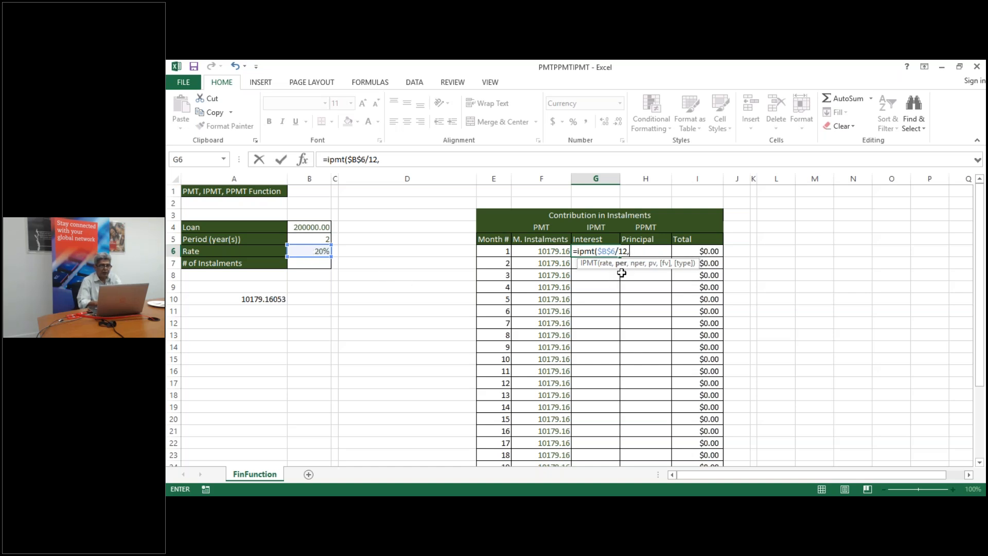
click(493, 250)
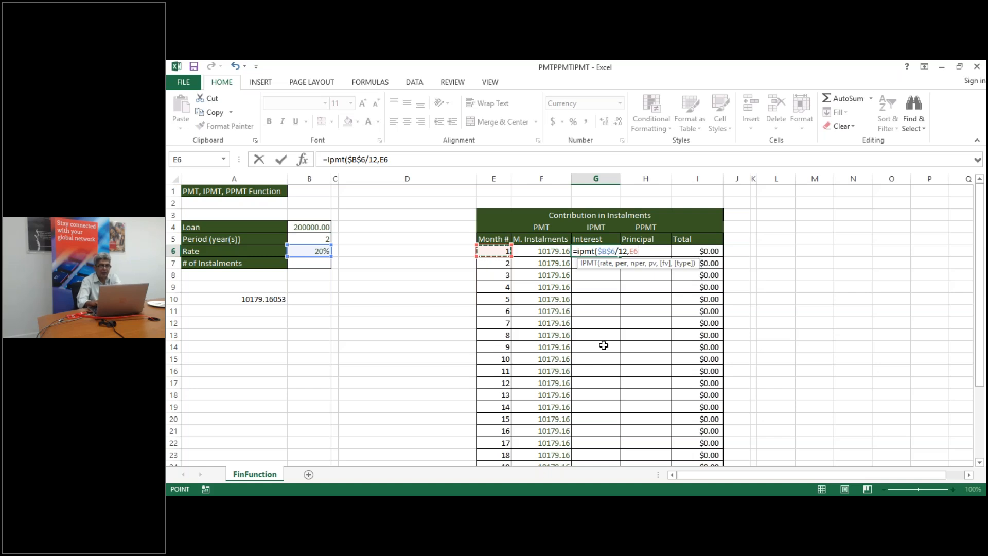
text(,)
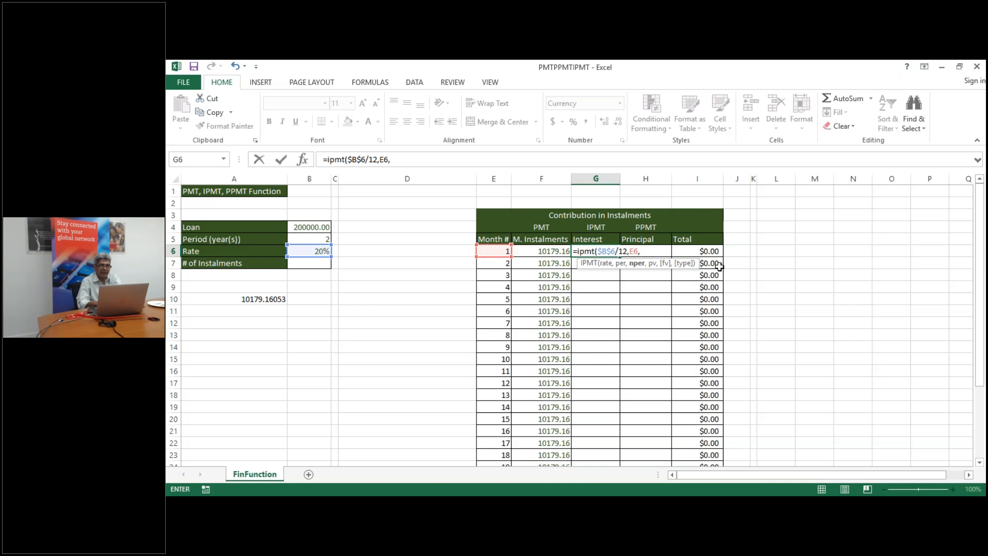
click(310, 239)
key(F4)
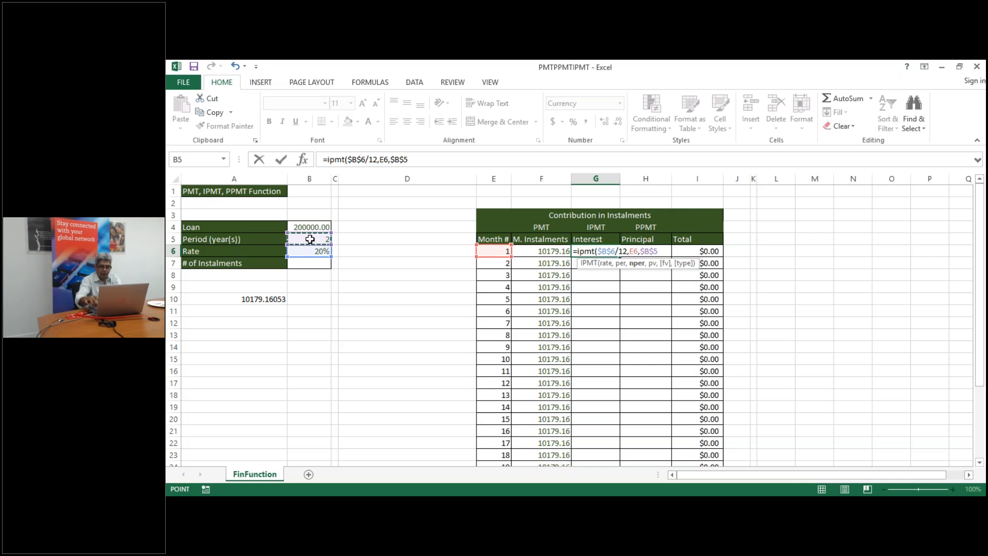
text(*12)
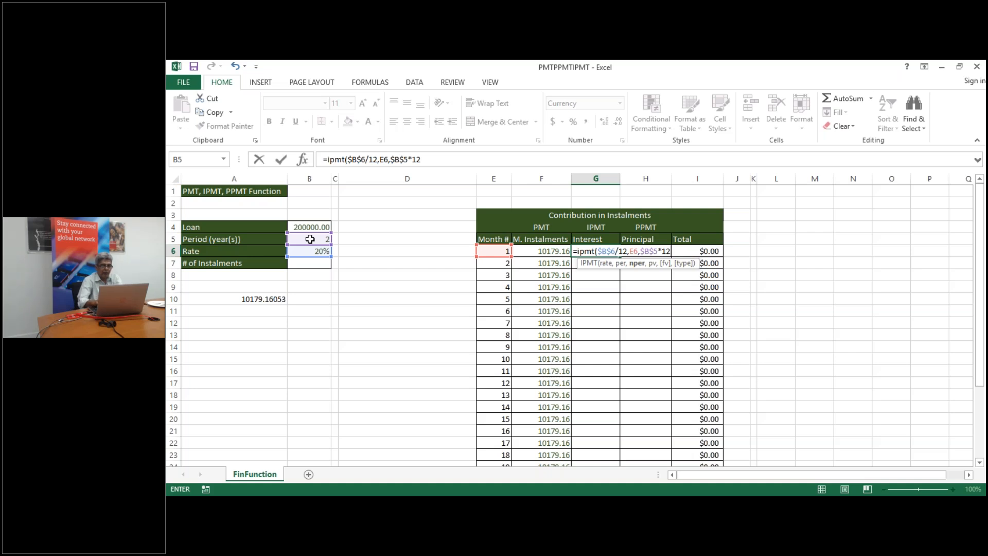
text(,)
click(318, 226)
key(F4)
Fix the parenthesis error so G6 holds =IPMT($B$6/12,E6,$B$5*12,$B$4)
text(()
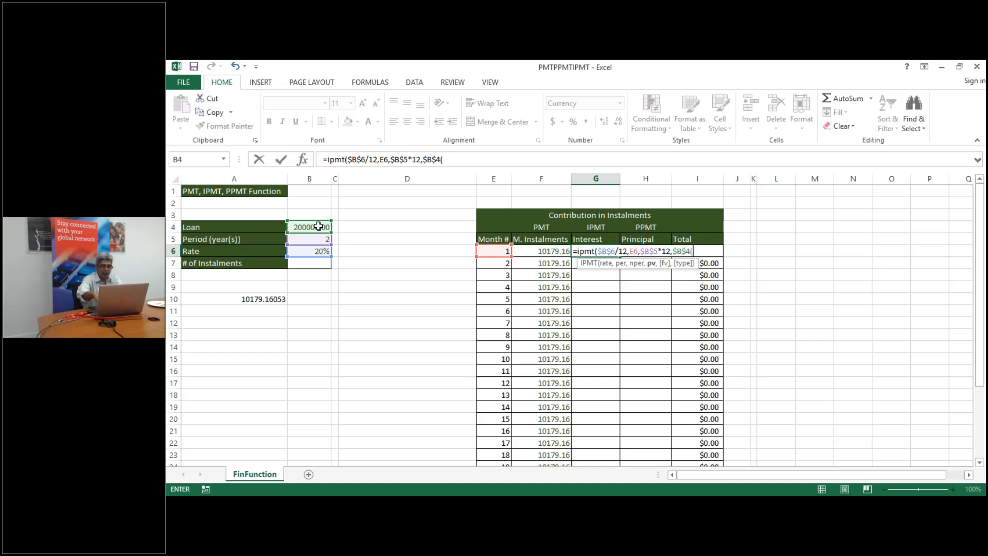
key(Return)
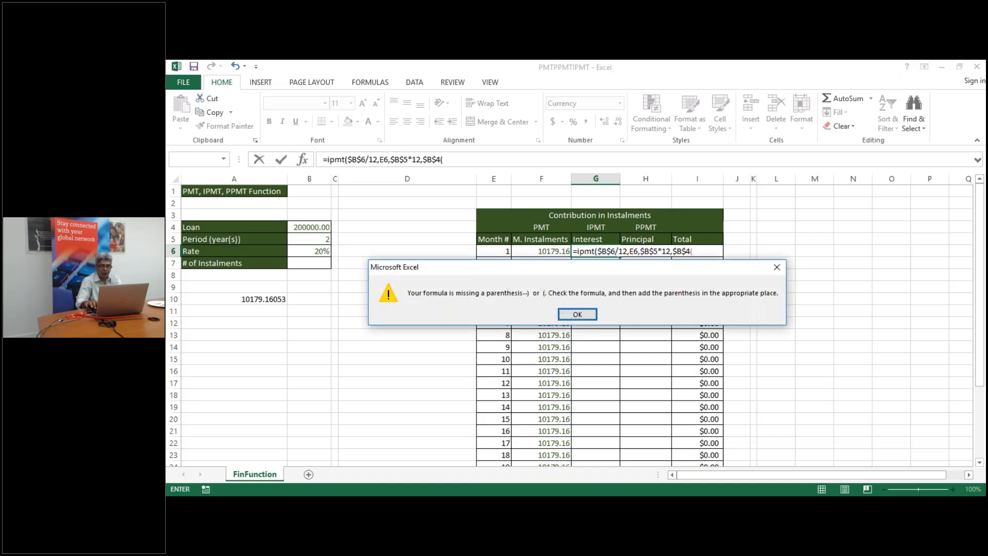
key(Return)
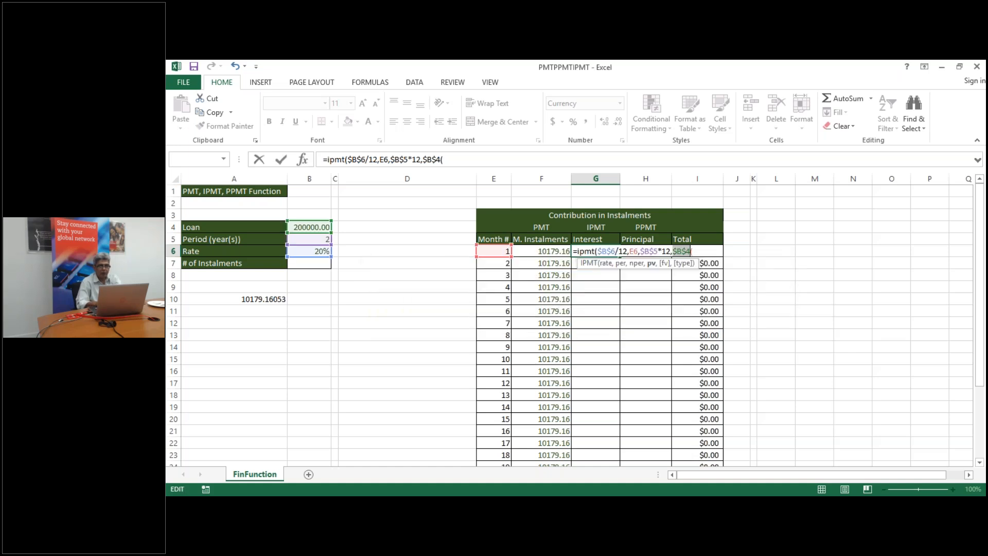
click(697, 253)
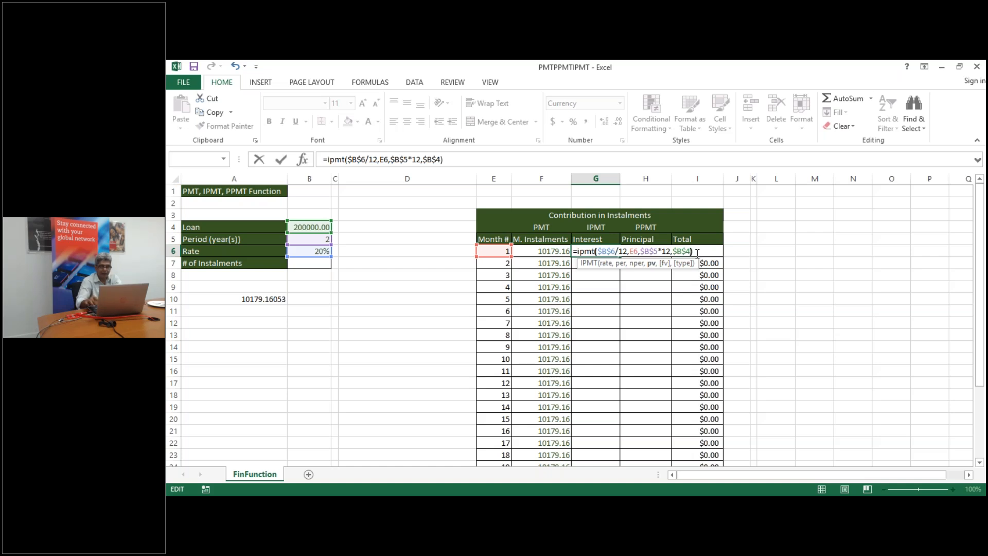
text())
key(Return)
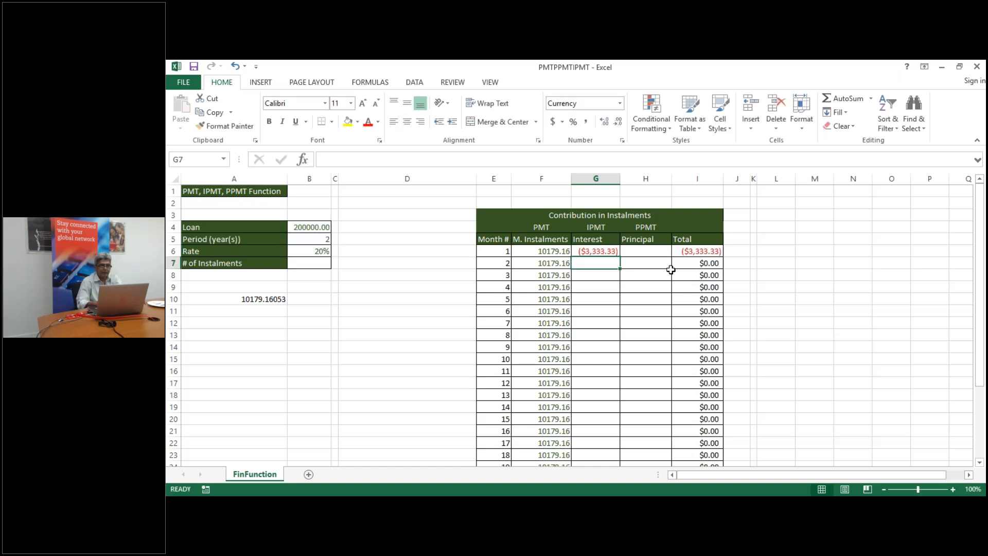
Fill the IPMT formula down the Interest column, starting at ($3,333.33)
click(609, 252)
double_click(621, 259)
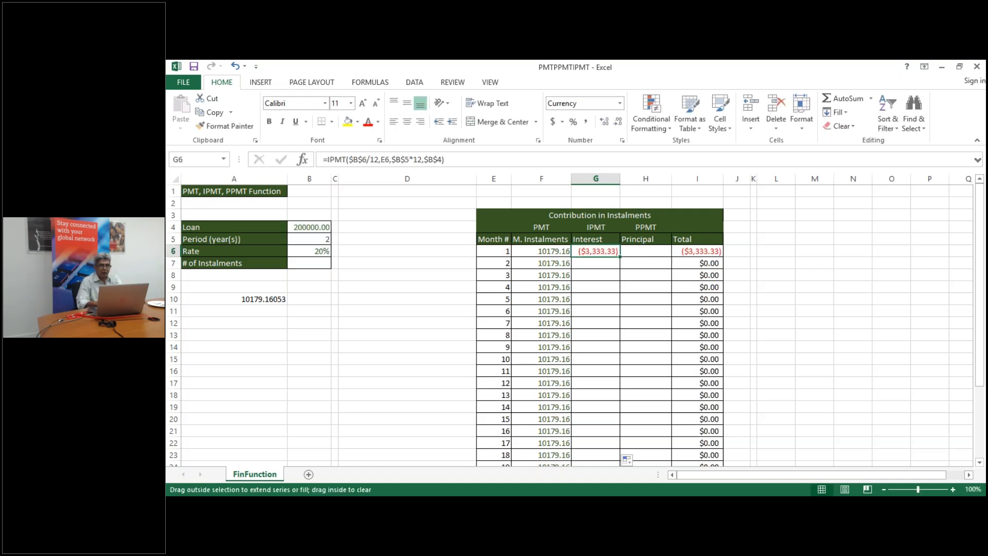
click(646, 252)
text(=)
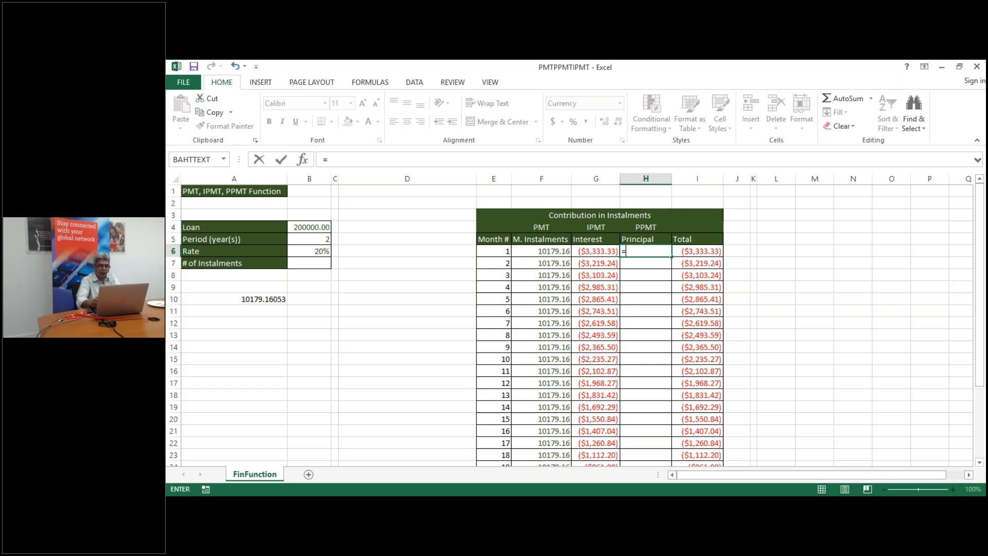
Start a PPMT formula in H6 with the absolute rate $B$6/12
text(PM)
key(BackSpace)
text(P)
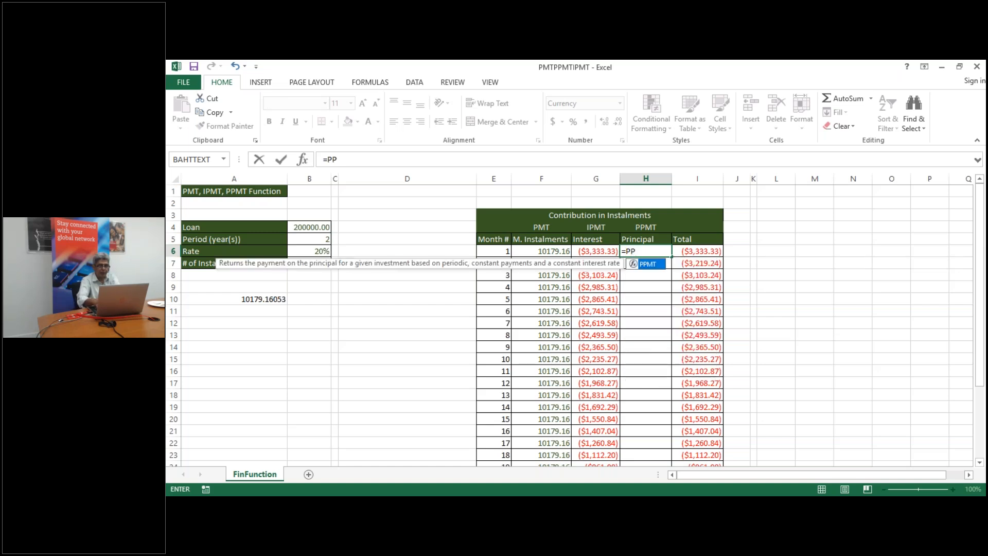
text(MT()
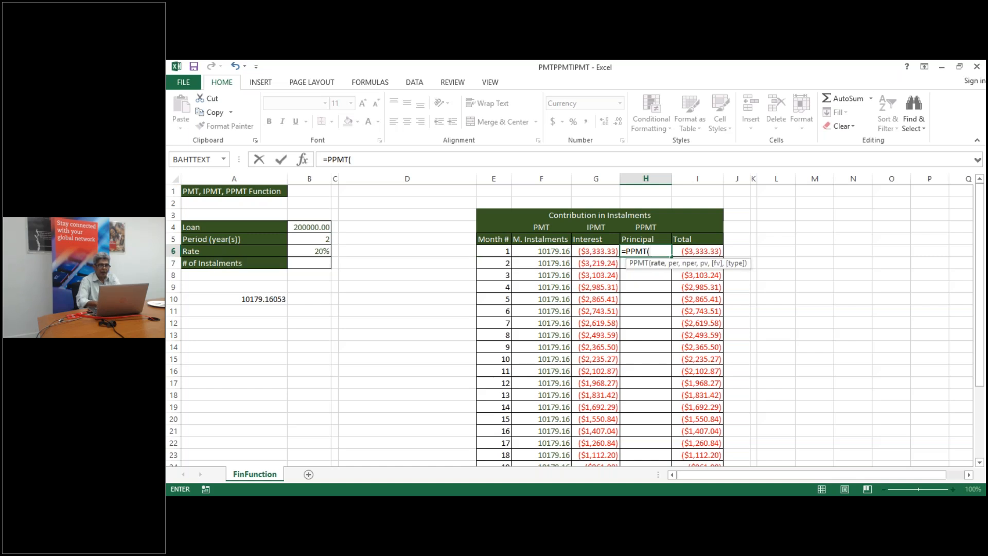
click(324, 251)
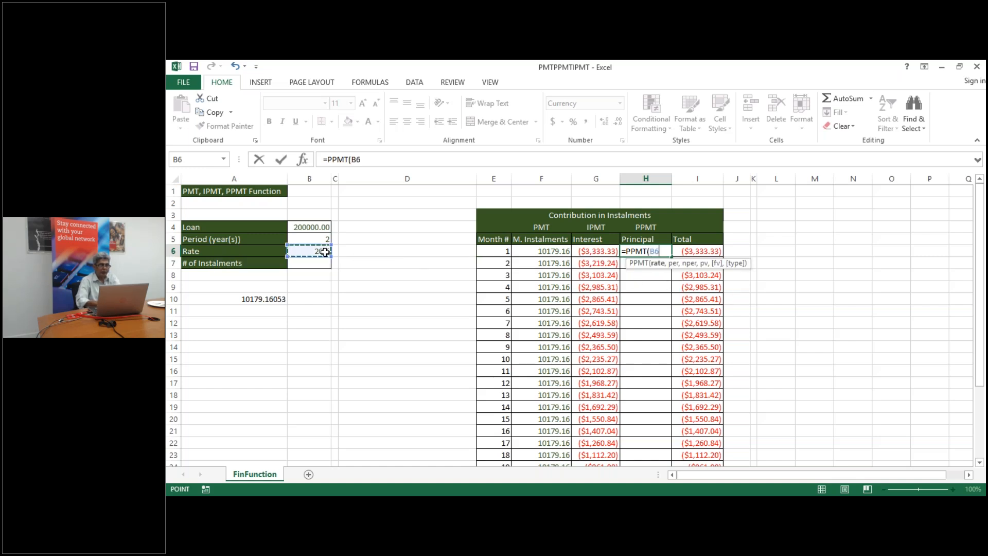
key(F4)
text(/12,)
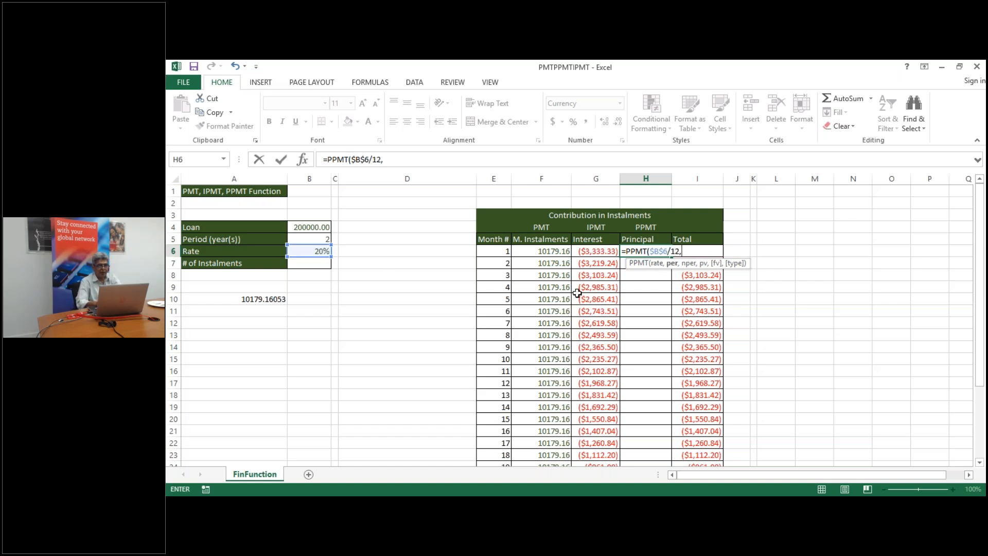
Complete H6 as =PPMT($B$6/12,E6,$B$5*12,$B$4)
click(501, 251)
text(,)
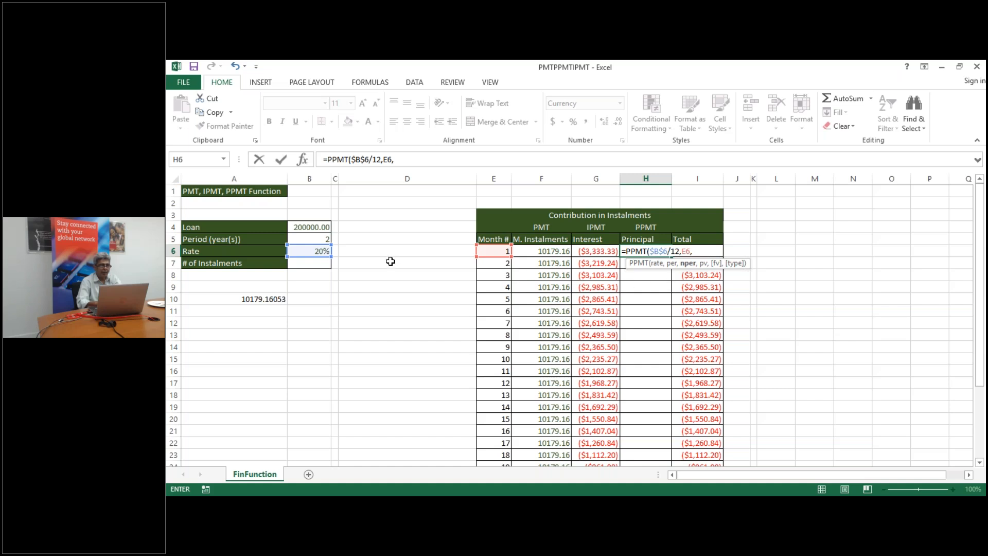
click(306, 240)
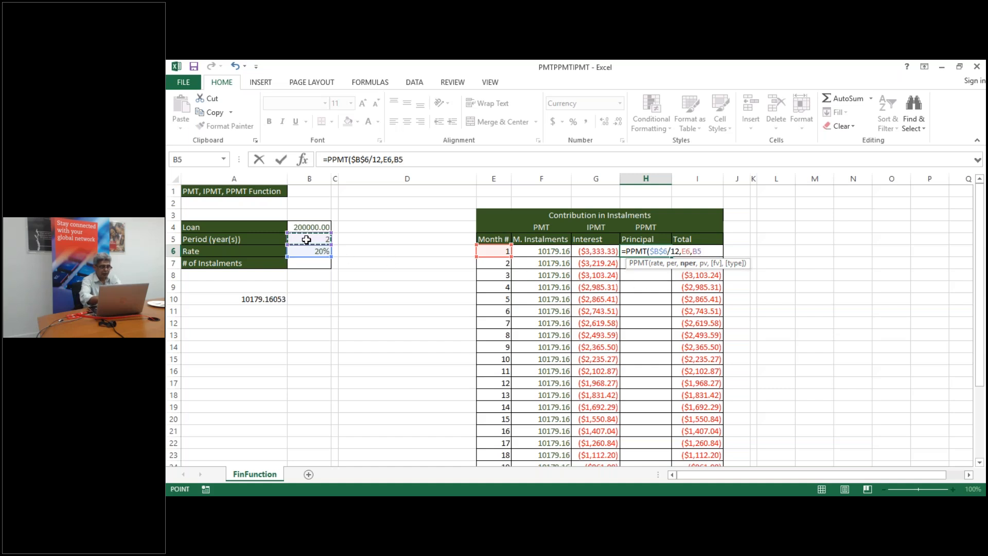
key(F4)
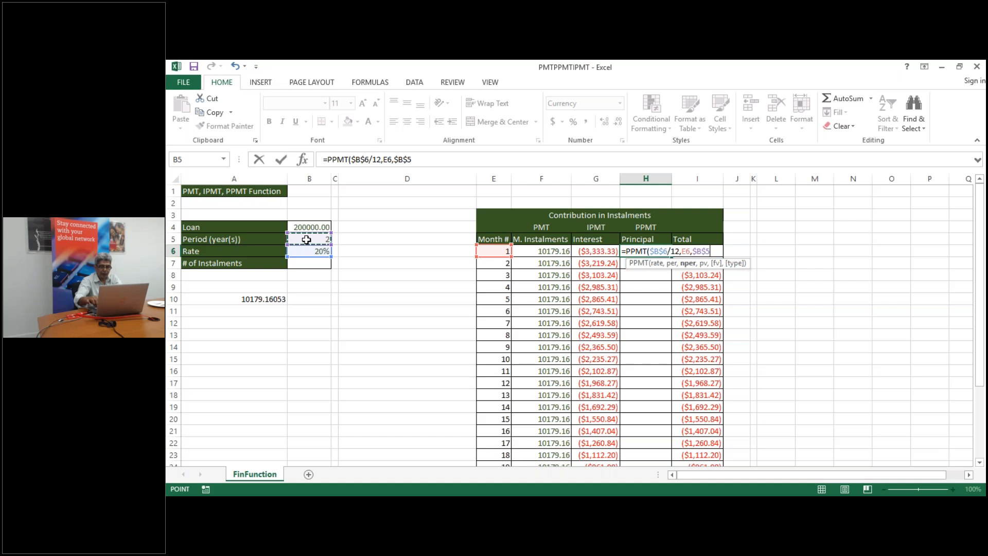
text(*12)
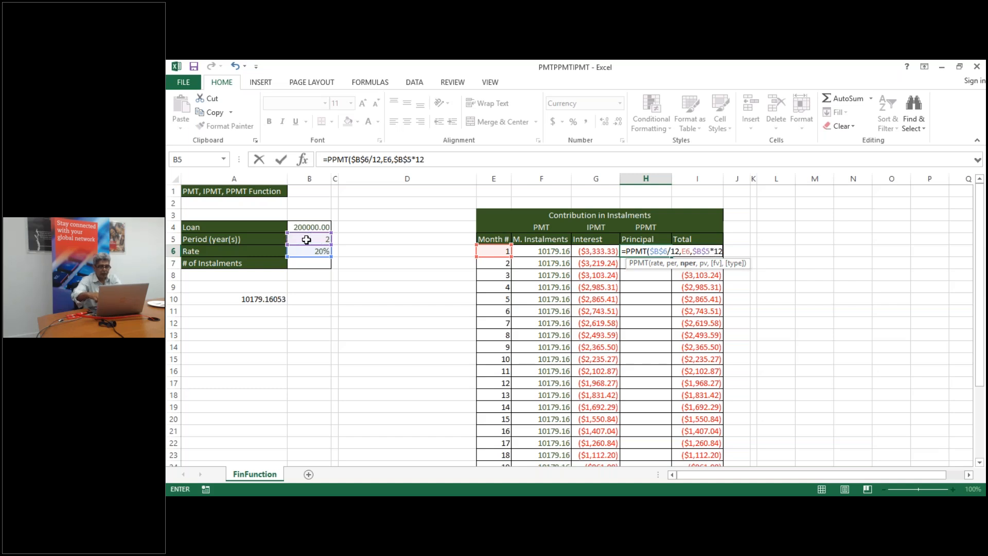
text(,)
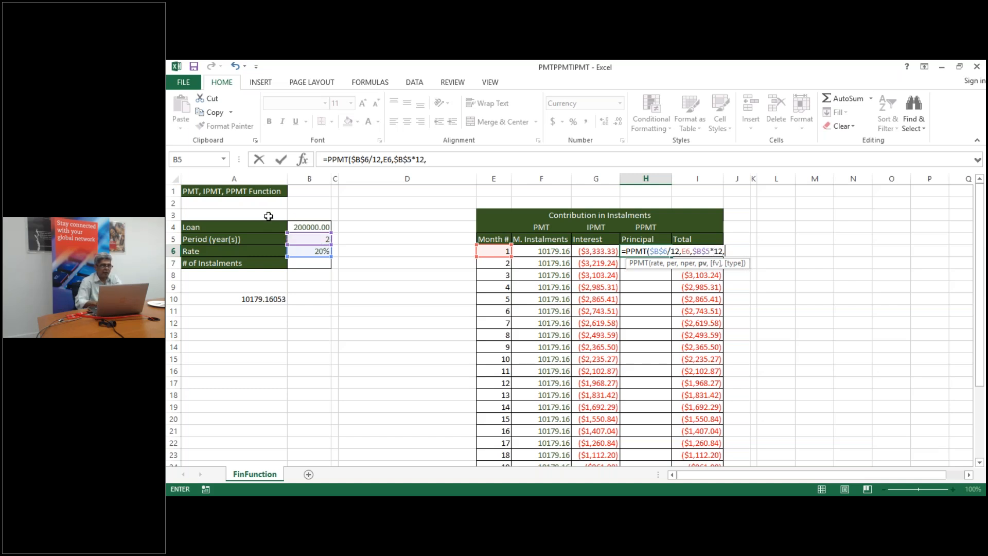
click(304, 228)
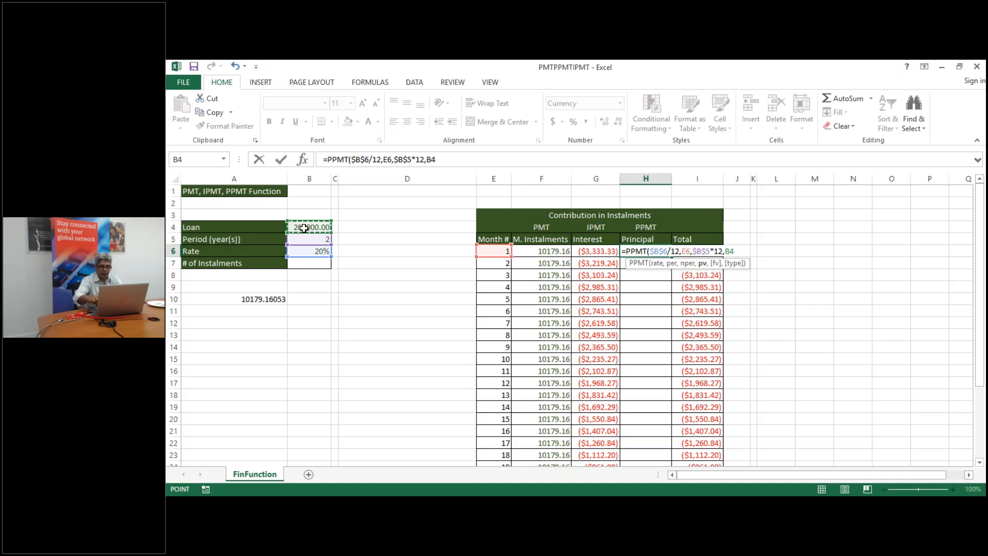
key(F4)
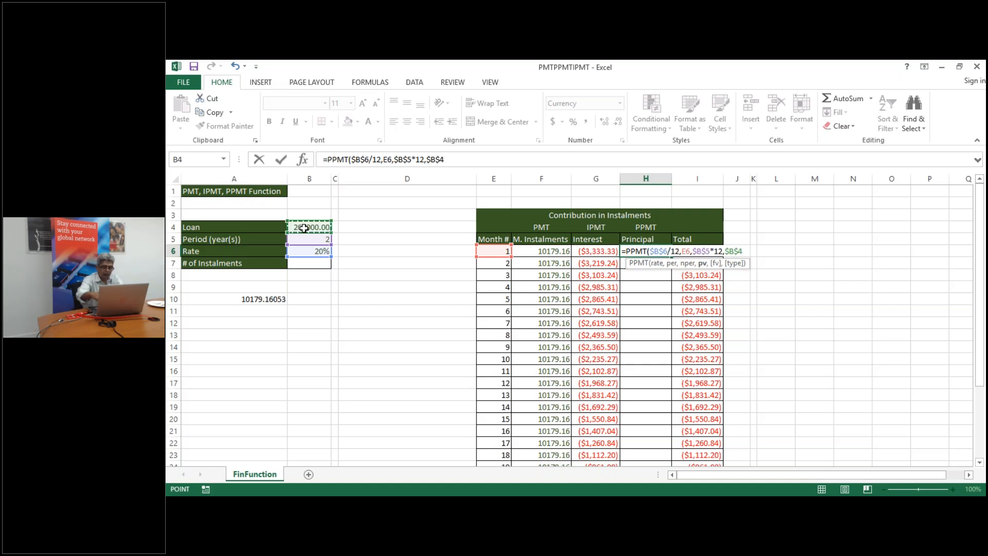
text())
key(Return)
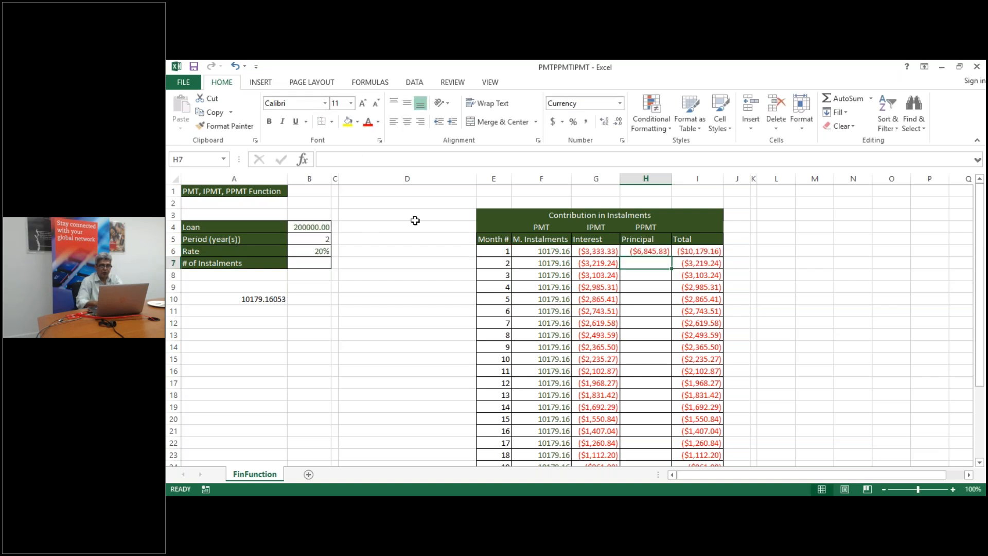
Fill the PPMT formula down the Principal column, starting at ($6,845.83)
click(656, 252)
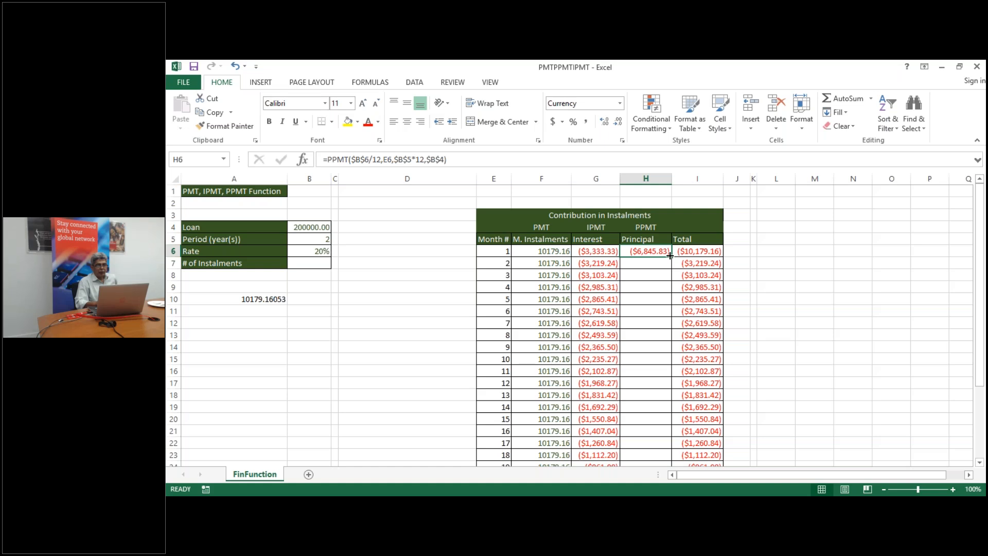
drag(671, 256, 671, 257)
double_click(671, 256)
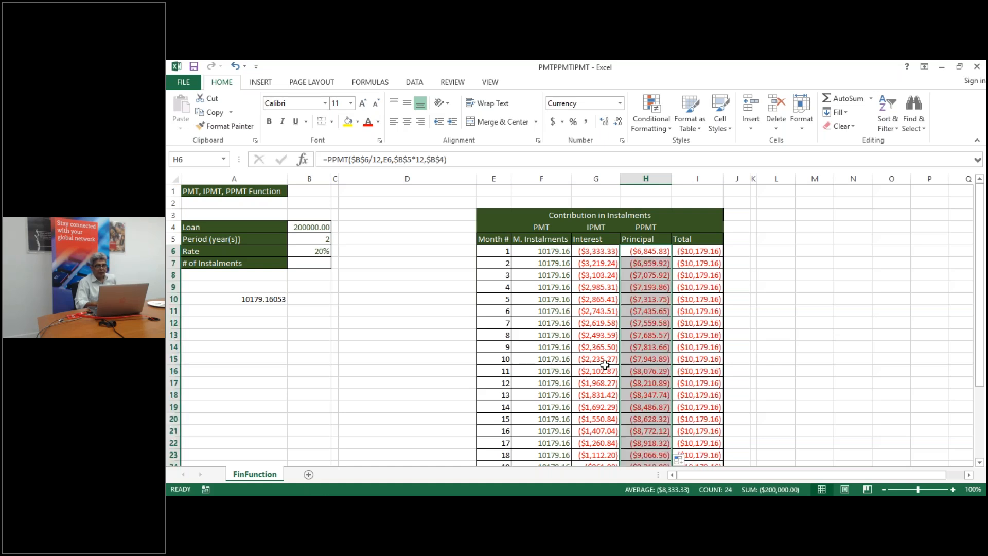
click(605, 366)
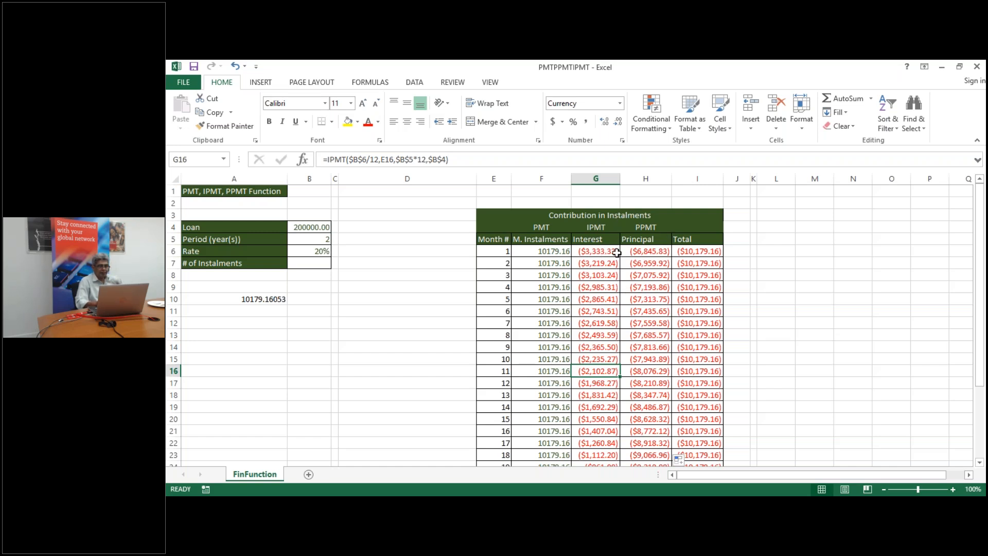
click(688, 251)
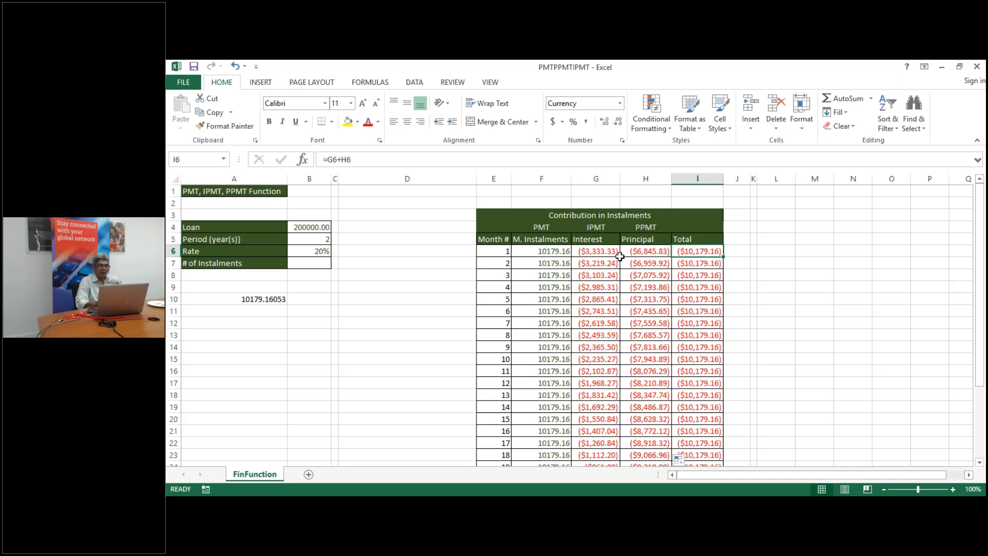
key(Down)
key(Down)
key(Down)
key(Down)
key(Down)
key(Down)
key(Down)
key(Down)
key(Down)
key(Down)
key(Down)
key(Down)
key(Down)
key(Down)
key(Down)
key(Down)
key(Down)
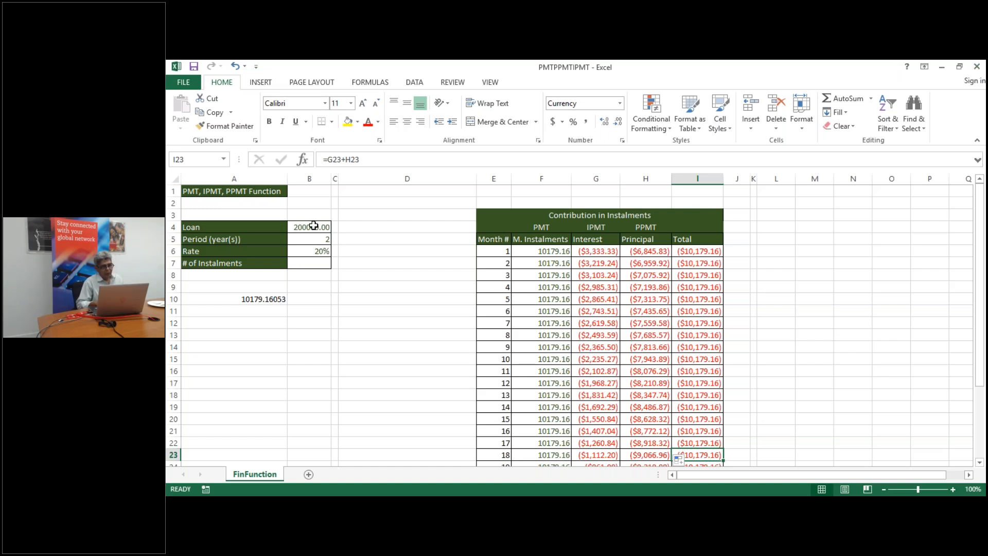
click(542, 251)
double_click(541, 251)
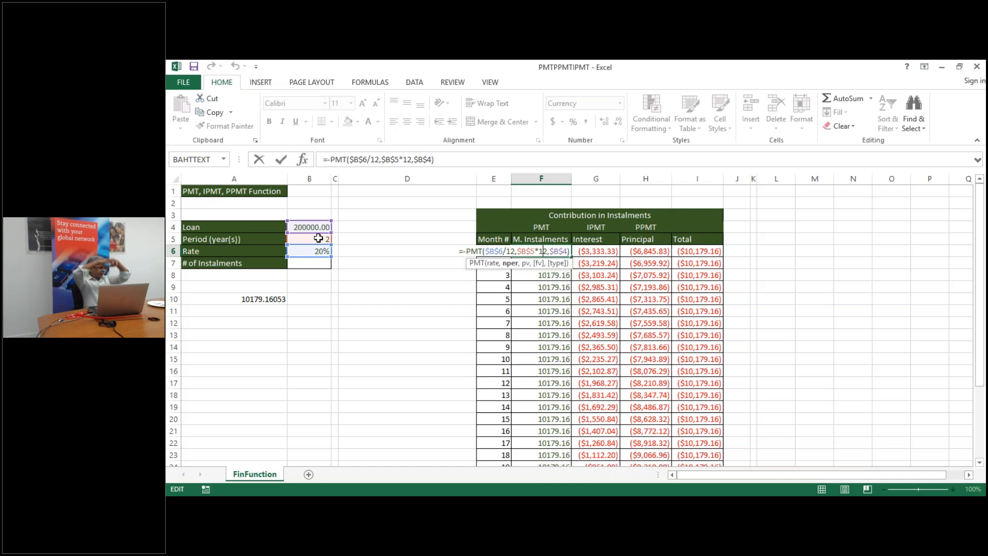
text(`)
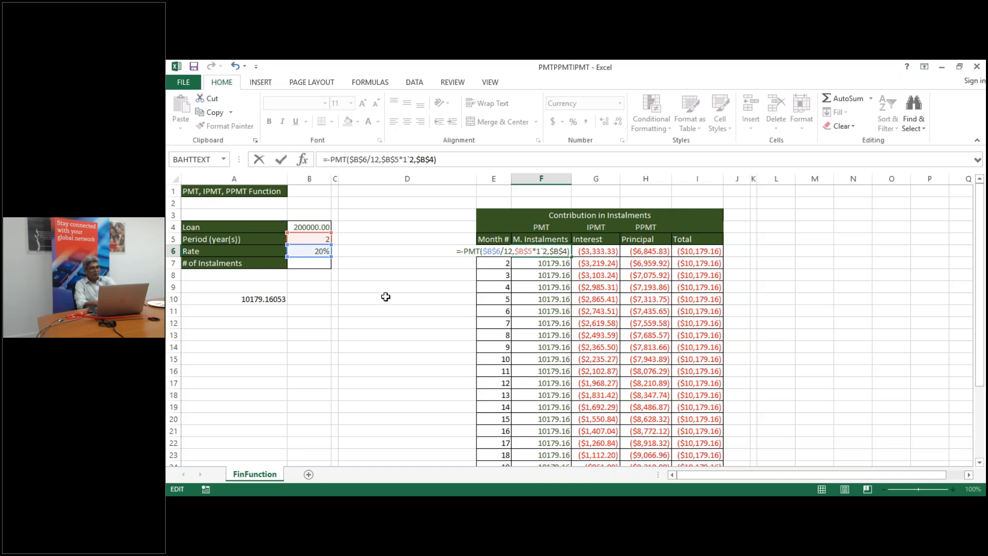
key(BackSpace)
key(Return)
Set the rate to 15, the loan amount to 300000 and the period to 5 years
click(310, 251)
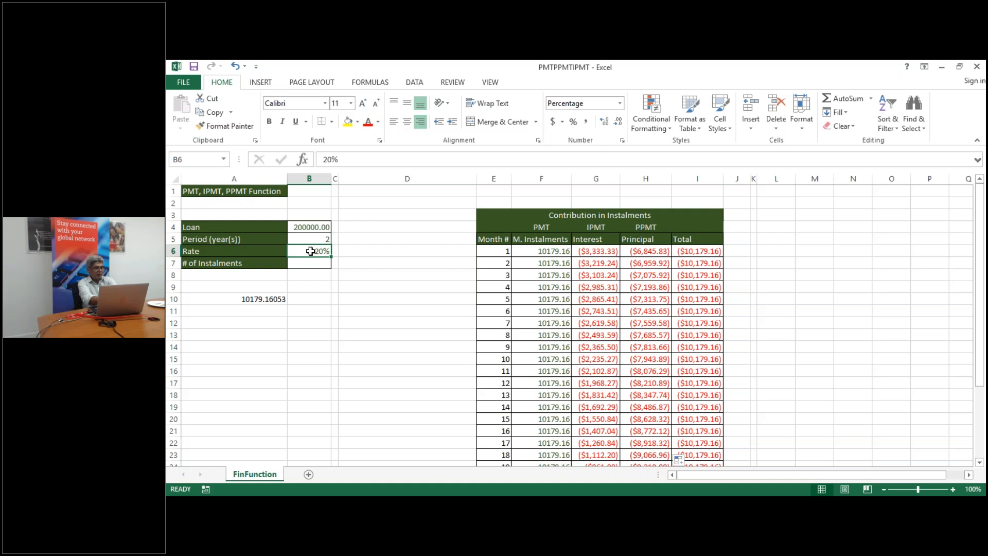
text(15)
key(Return)
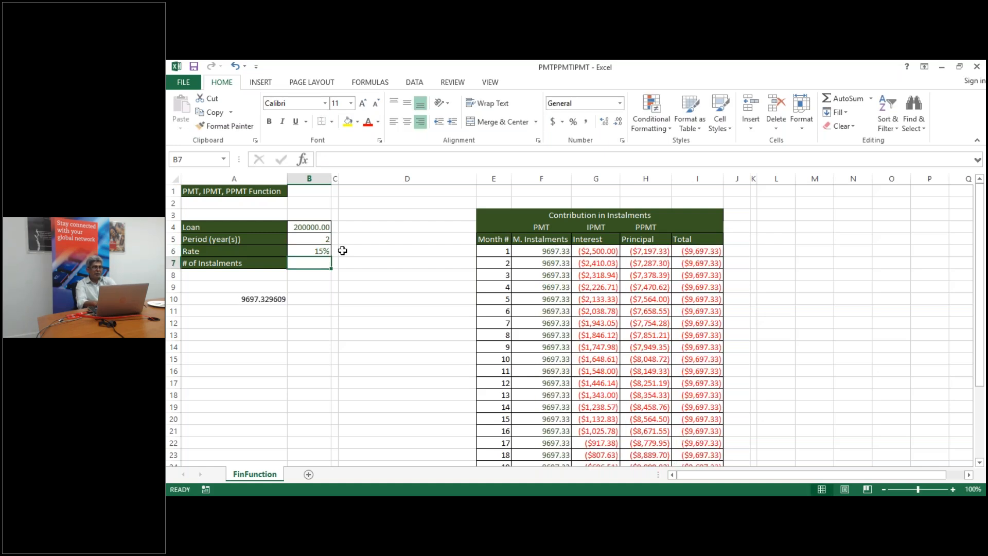
click(320, 227)
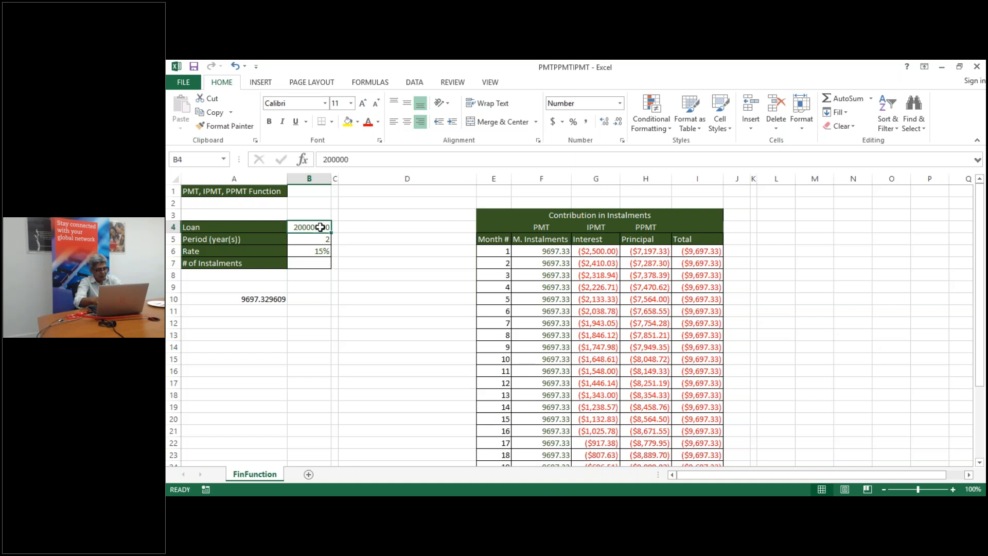
text(300000)
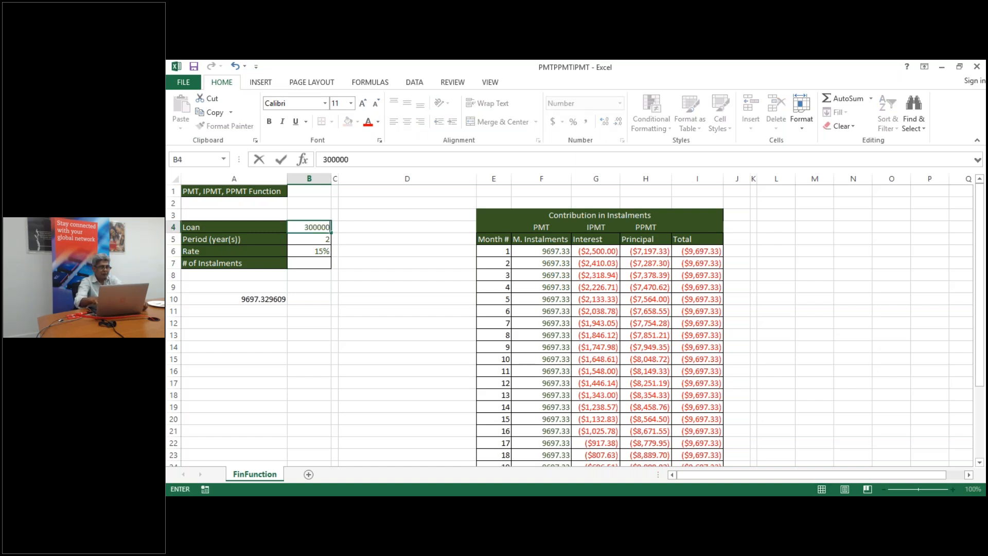
key(Return)
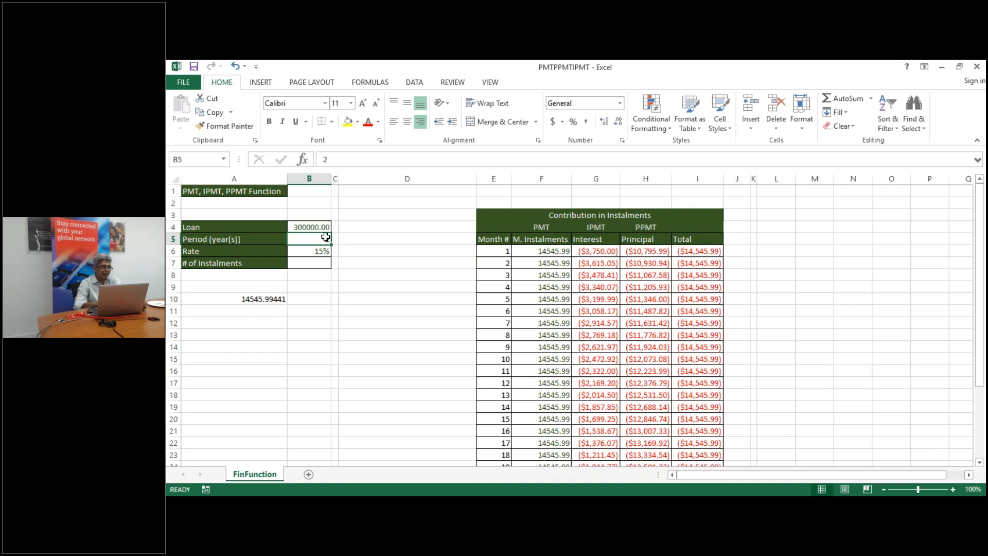
text(5)
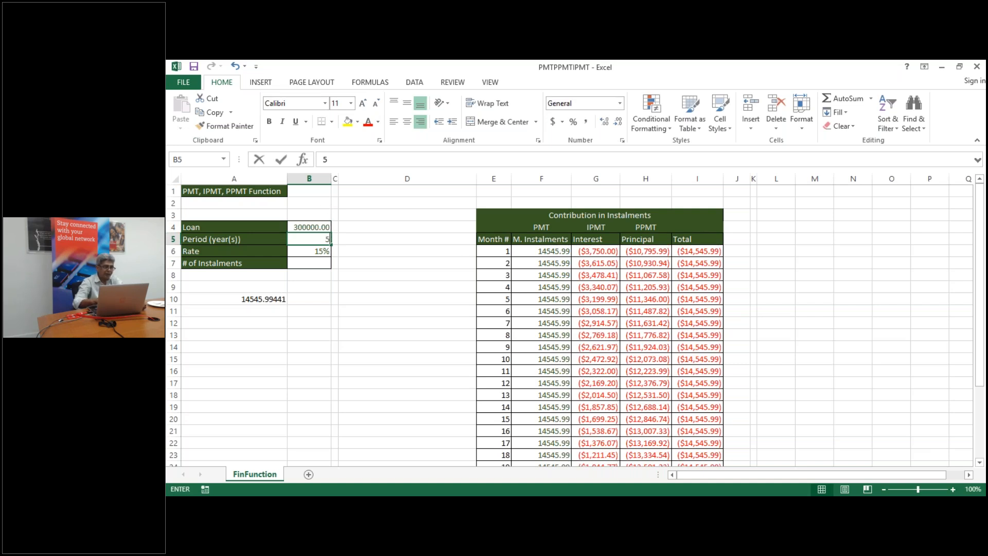
key(Return)
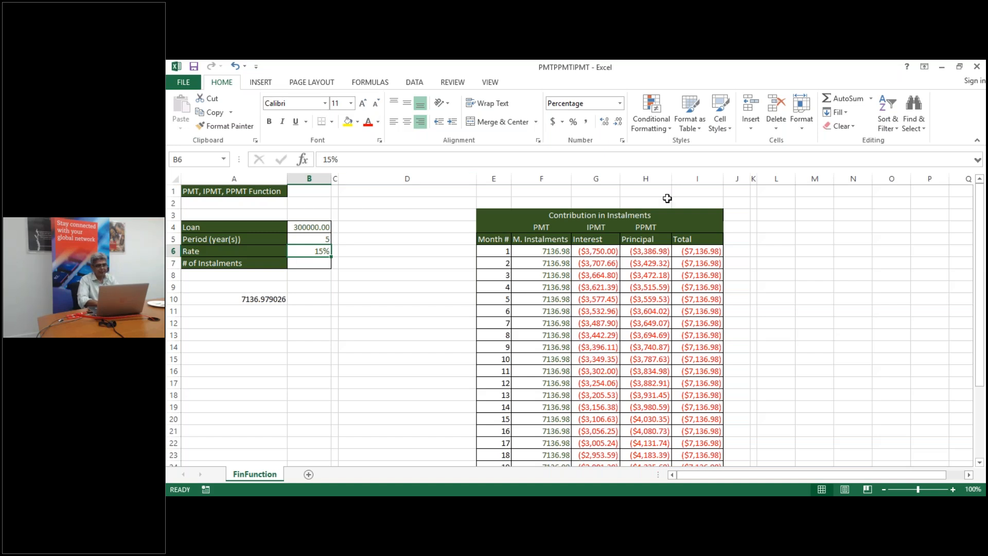
Save and close PMTPPMTIPMT, then open the HandyExcelFeatures workbook
click(977, 68)
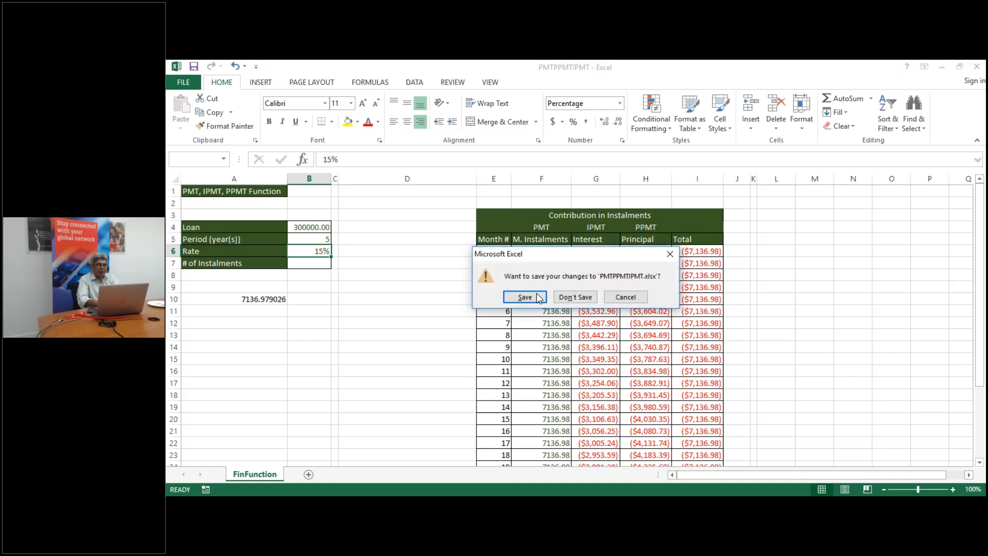
click(523, 298)
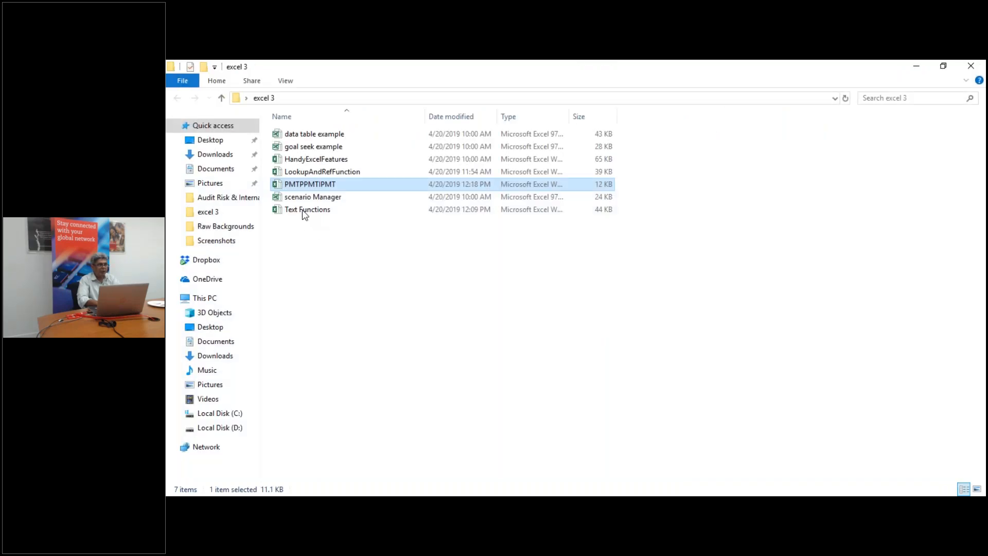
click(301, 163)
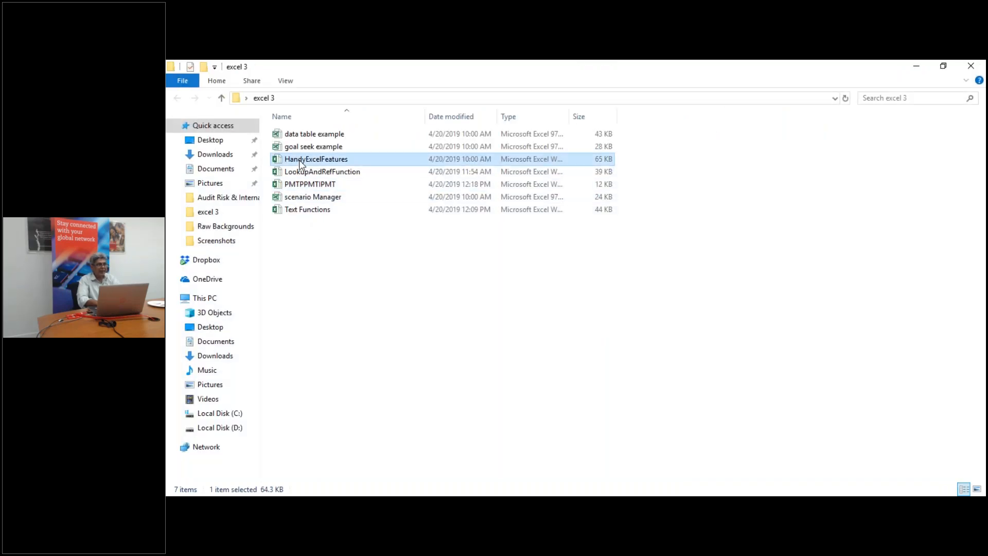
double_click(301, 163)
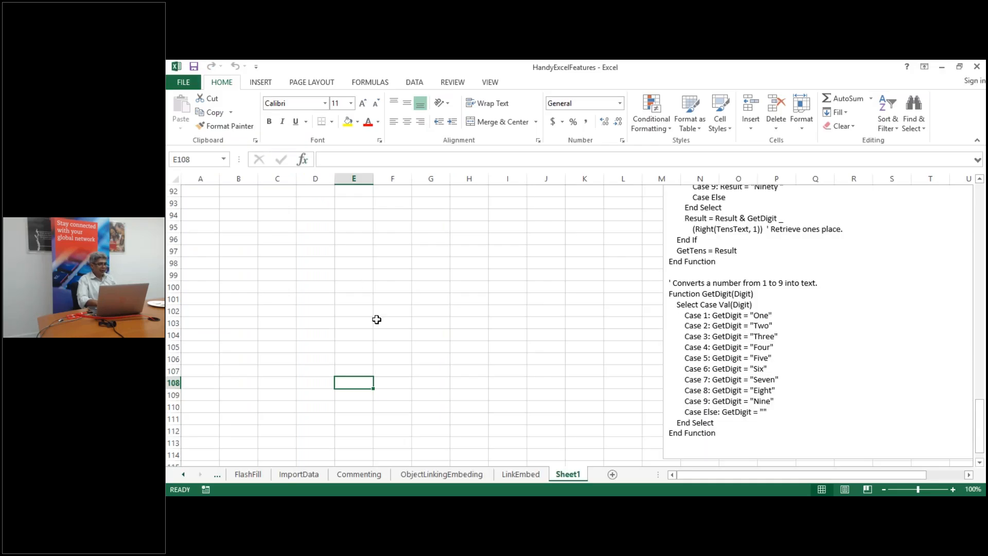
Scroll the sheet tabs back to the start and switch to the WebTable sheet
click(183, 473)
click(183, 472)
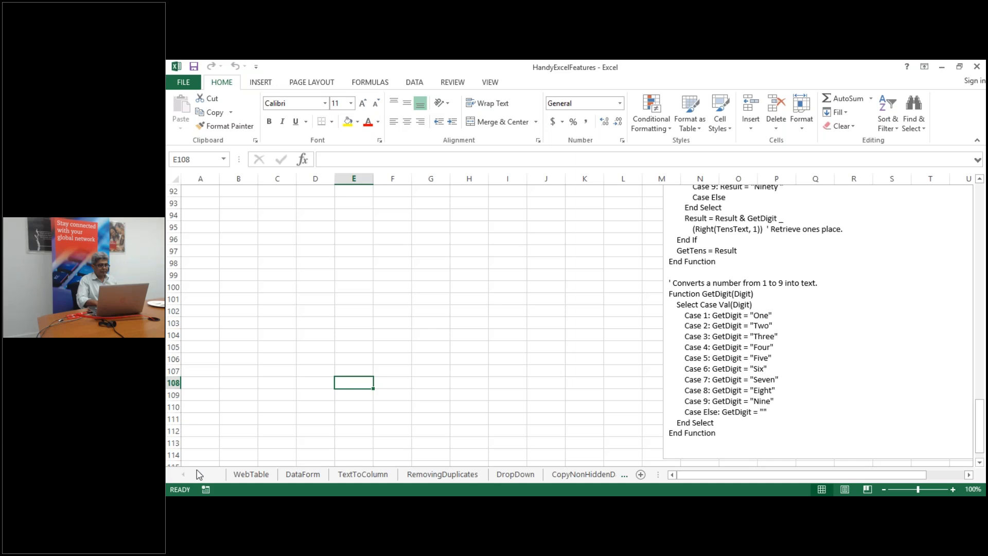
click(237, 474)
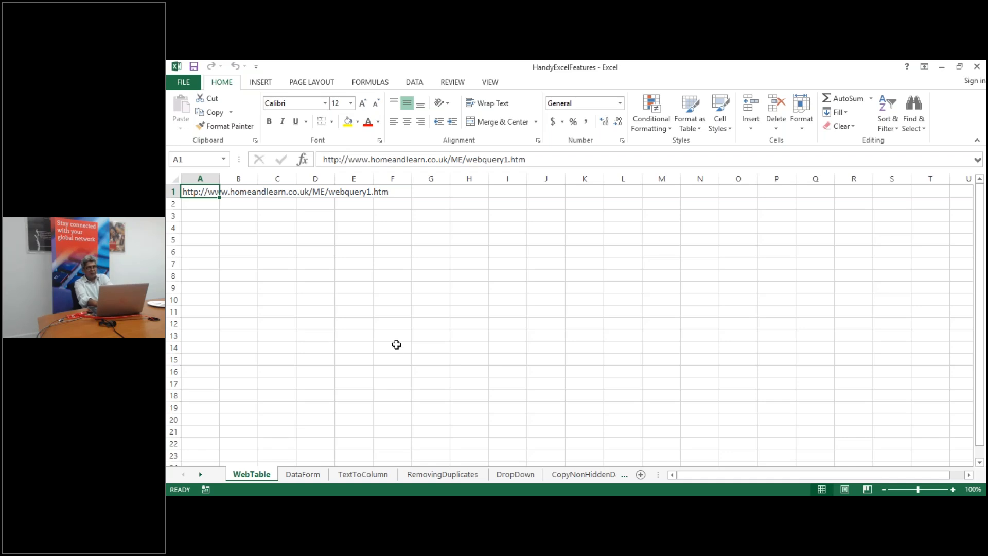
click(392, 398)
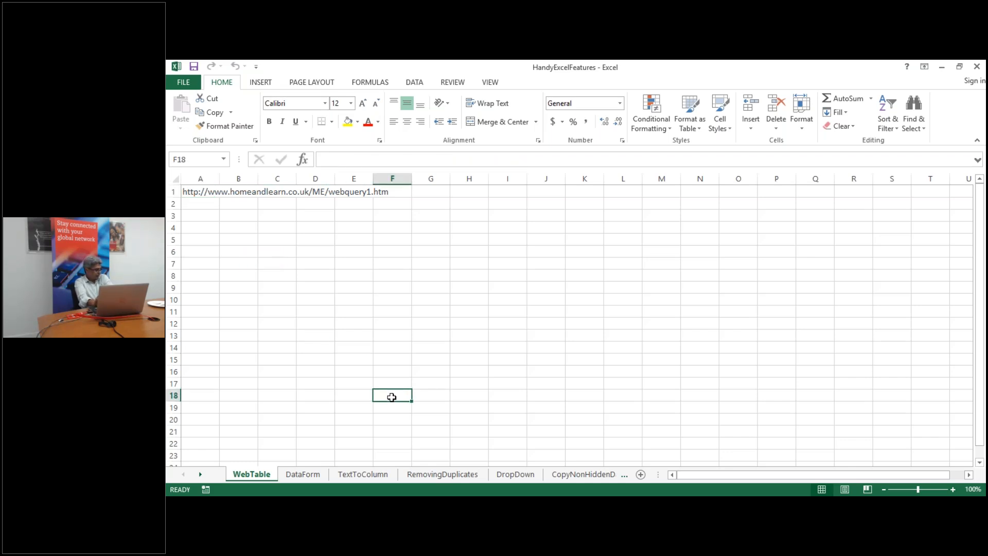
click(273, 334)
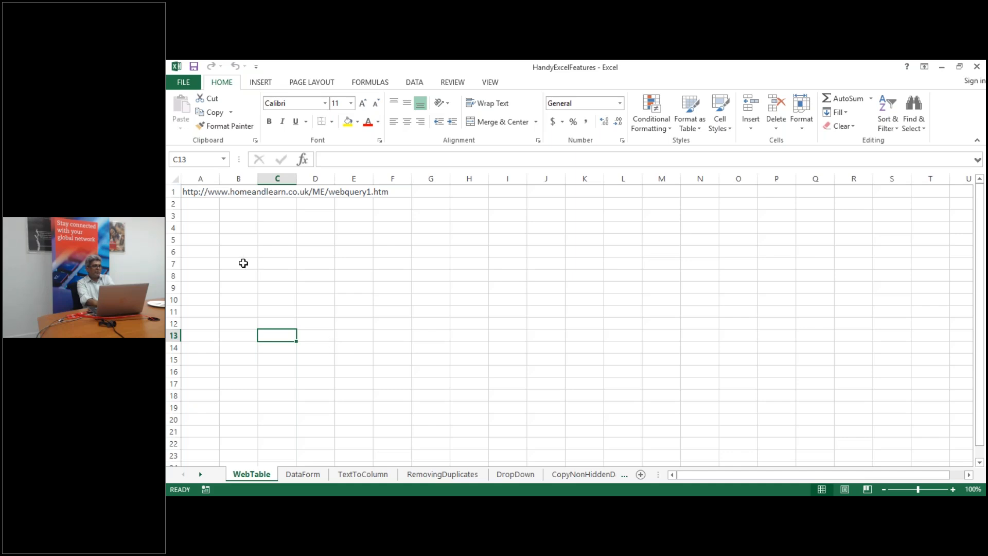
click(195, 191)
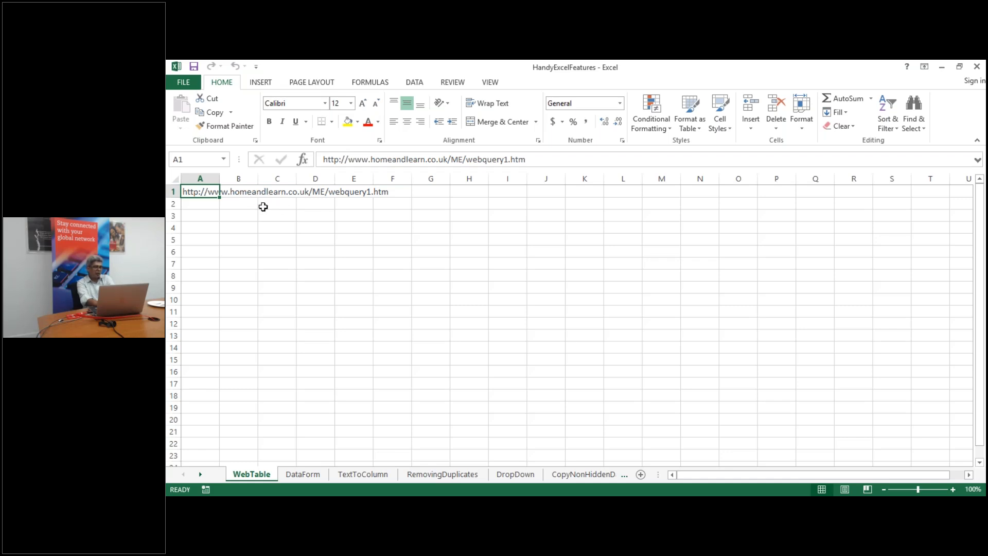
click(273, 242)
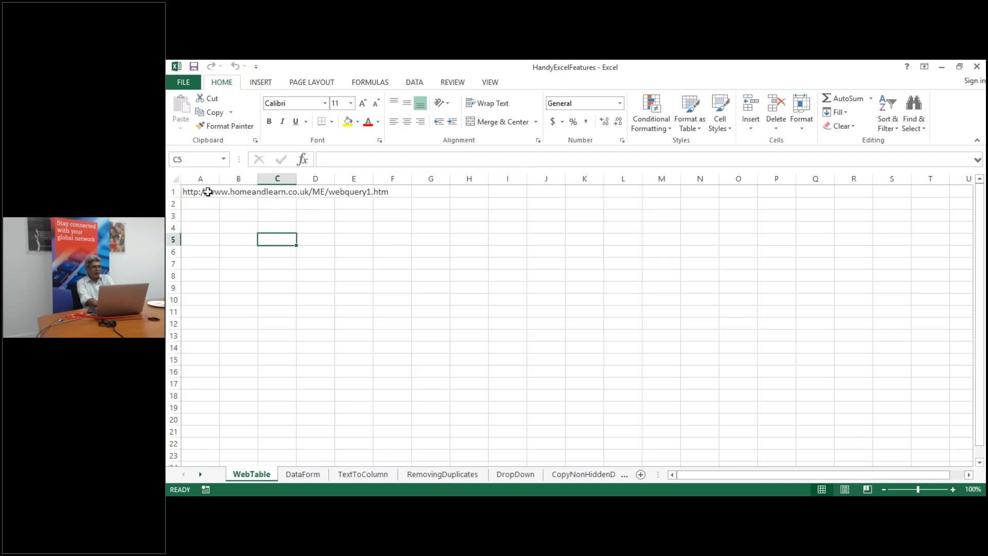
click(208, 192)
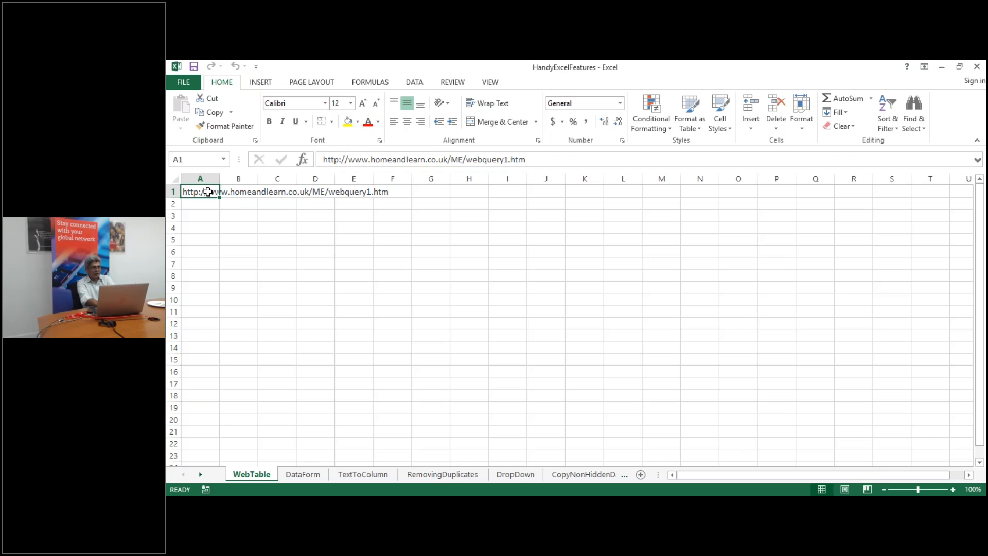
click(371, 273)
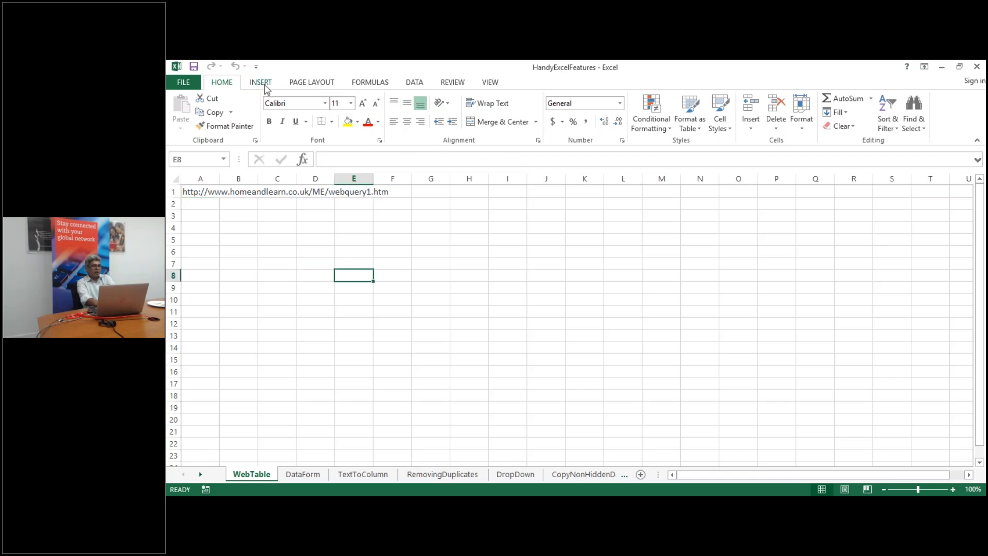
click(415, 84)
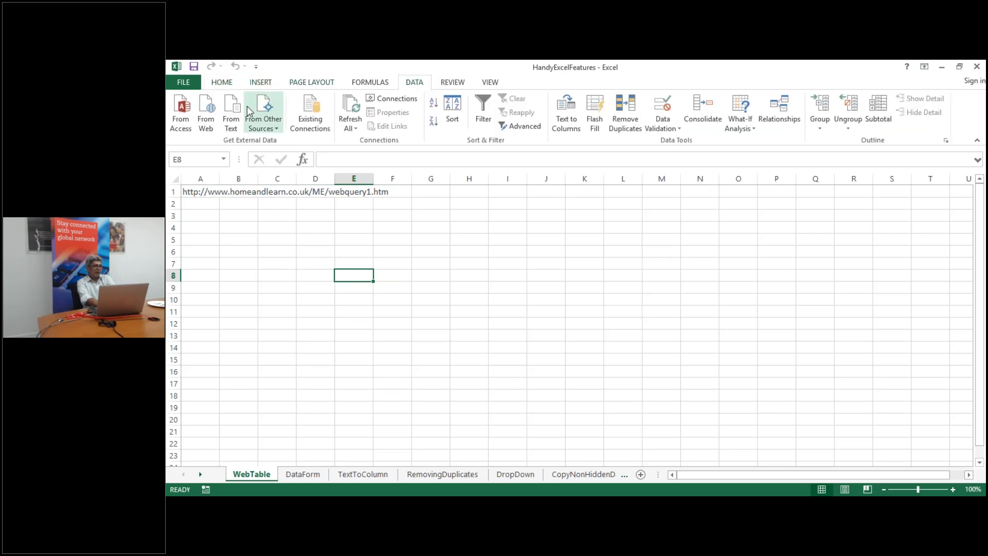
click(209, 121)
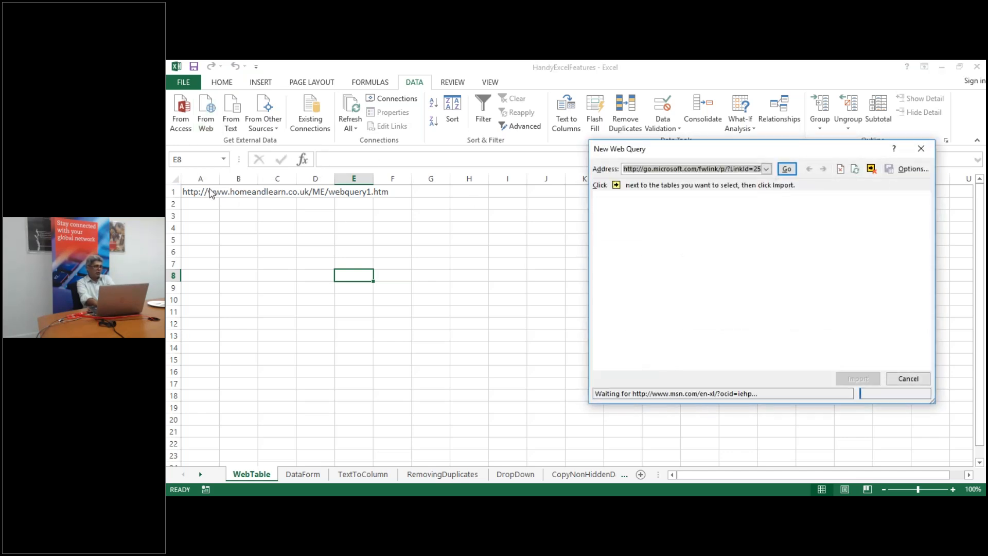
click(921, 149)
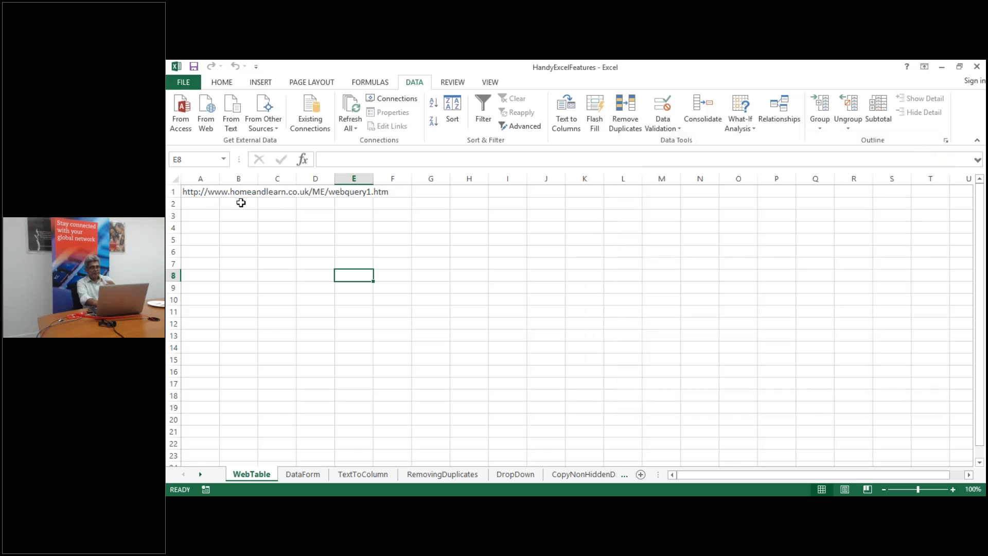
click(205, 189)
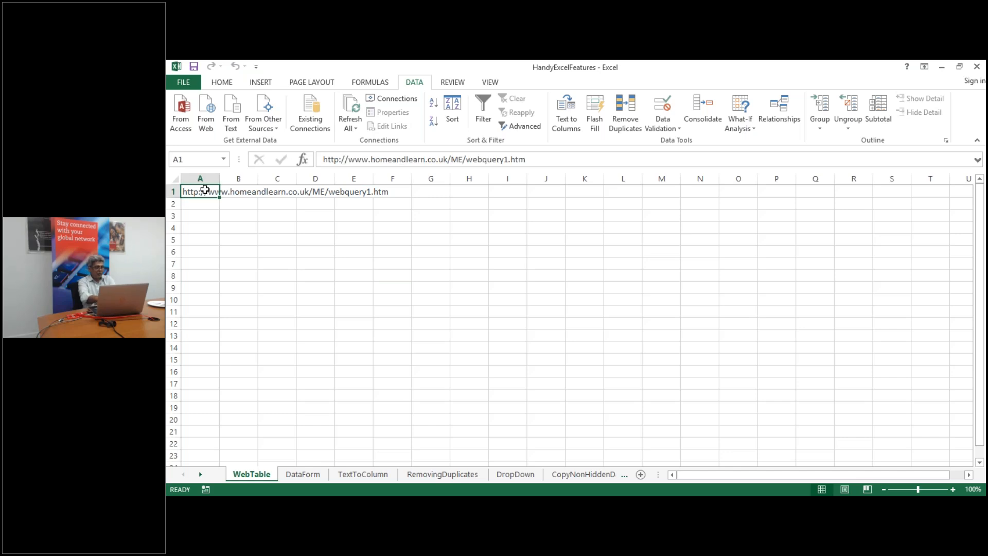
key(ctrl+c)
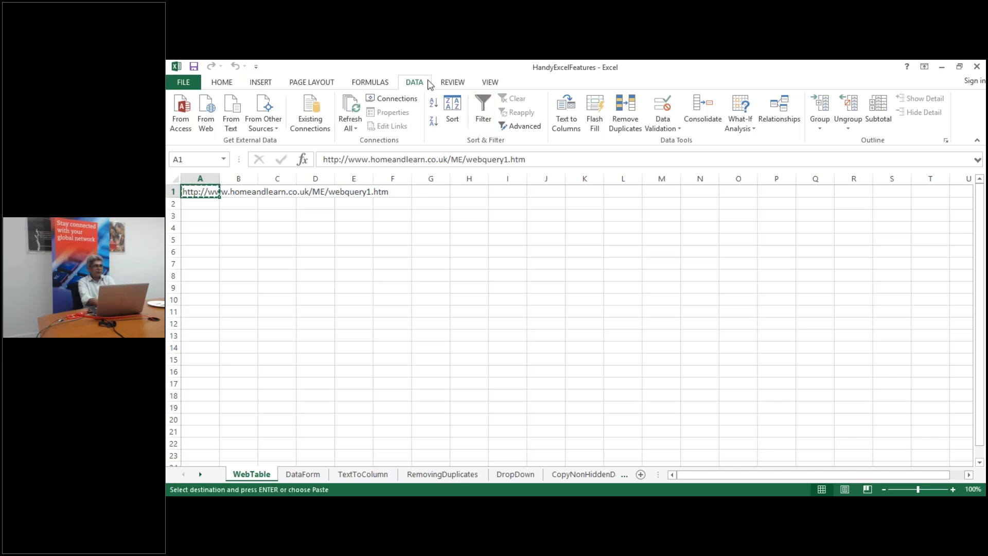
click(205, 110)
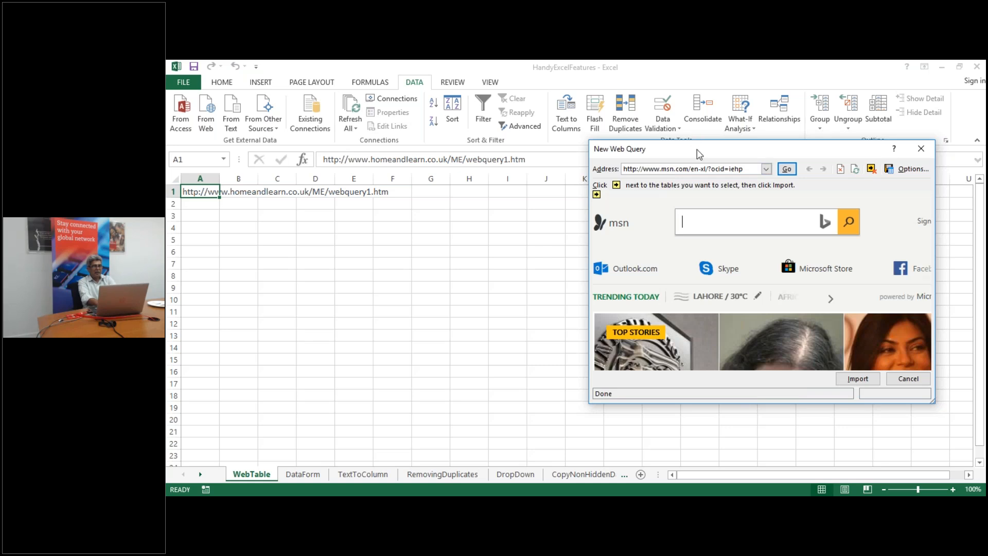
drag(687, 154, 535, 191)
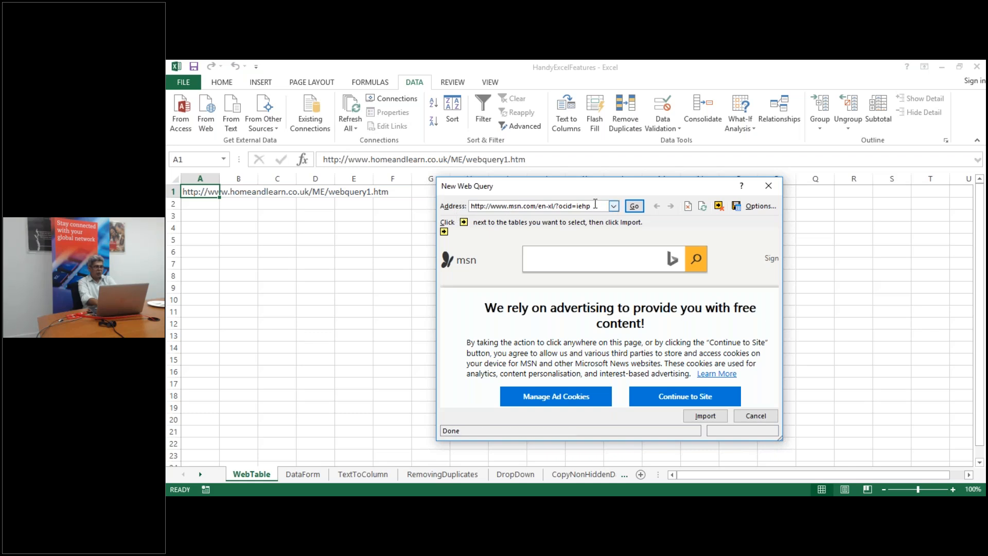
drag(597, 206, 433, 206)
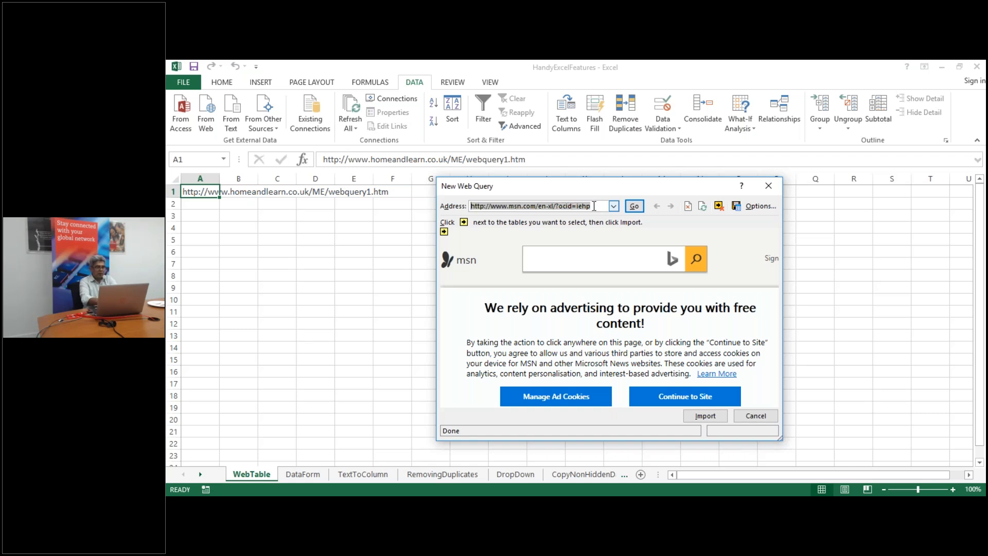
click(767, 187)
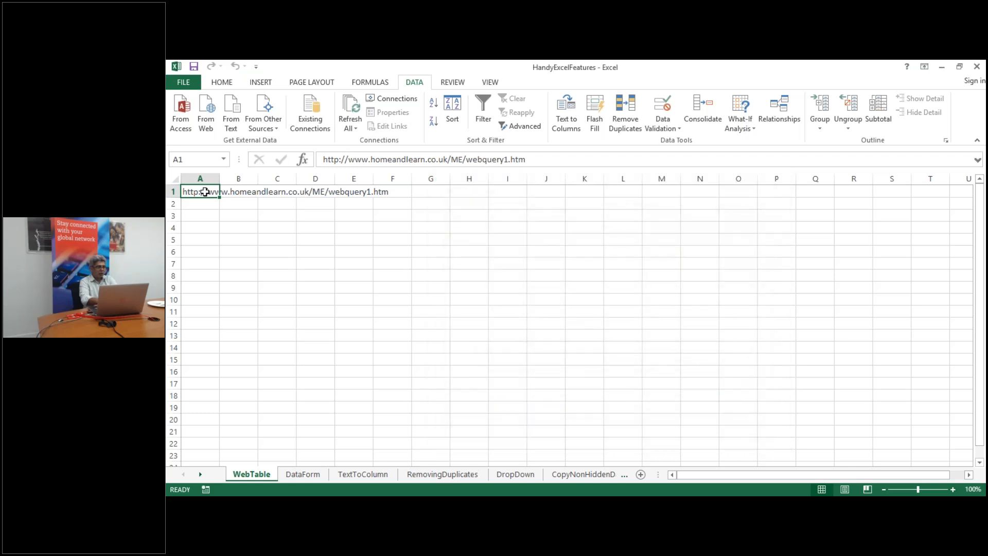
key(ctrl+c)
click(204, 235)
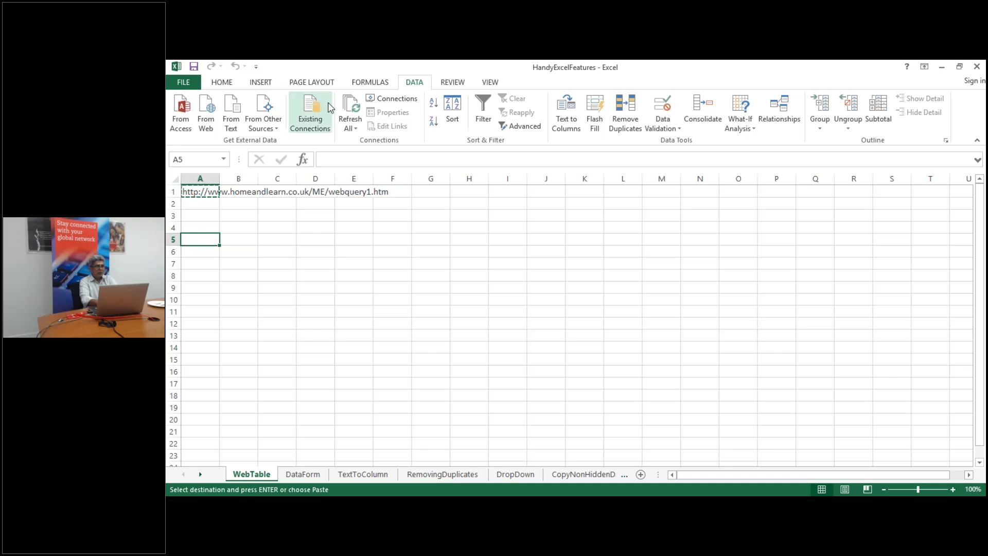
click(205, 112)
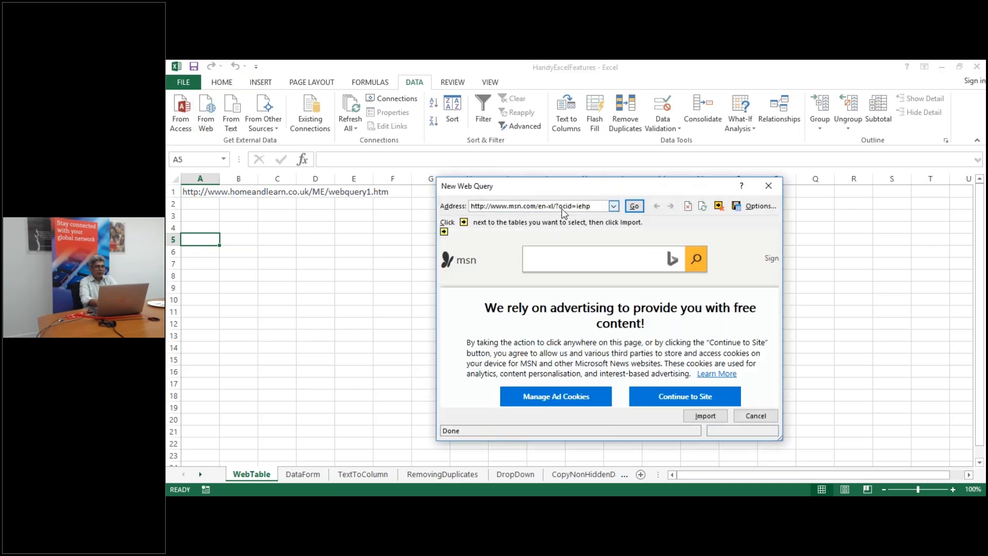
drag(598, 206, 458, 205)
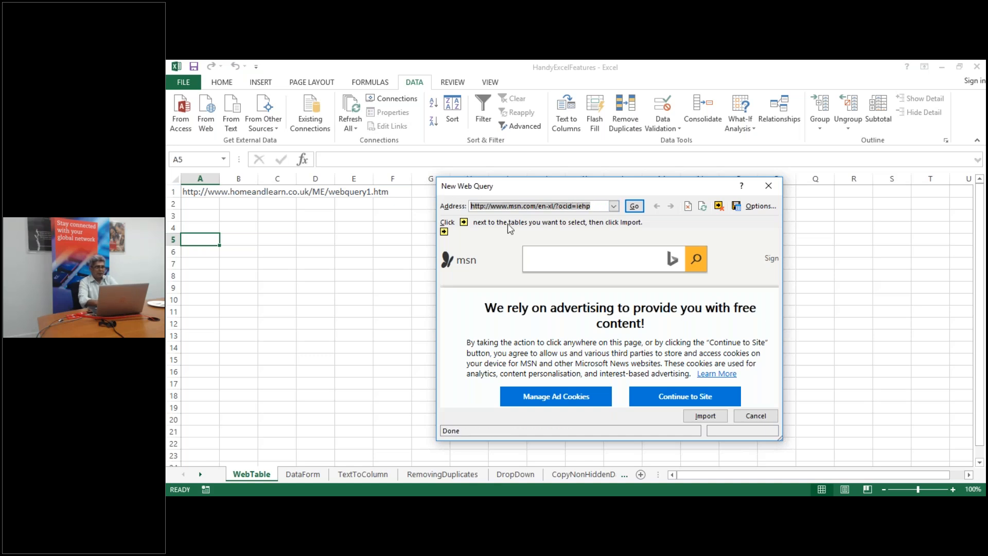
Close the web query dialog and copy the webquery1.htm URL from A1 into A4
click(767, 186)
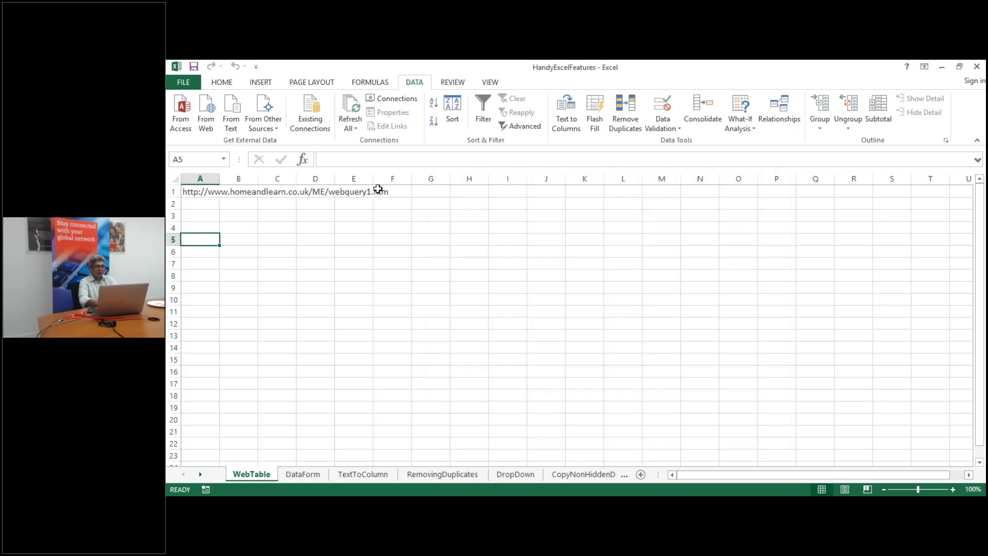
click(199, 192)
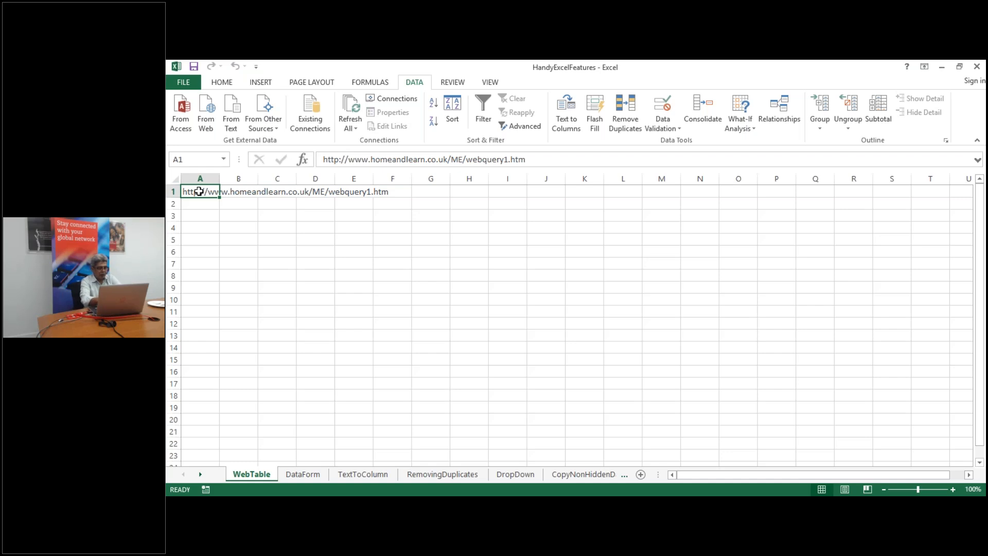
key(ctrl+c)
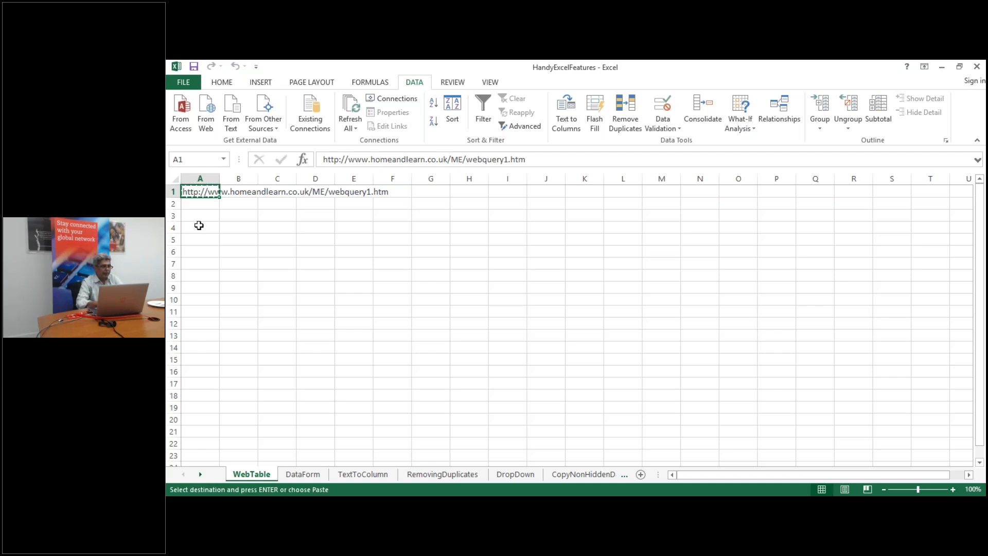
click(202, 226)
key(ctrl+v)
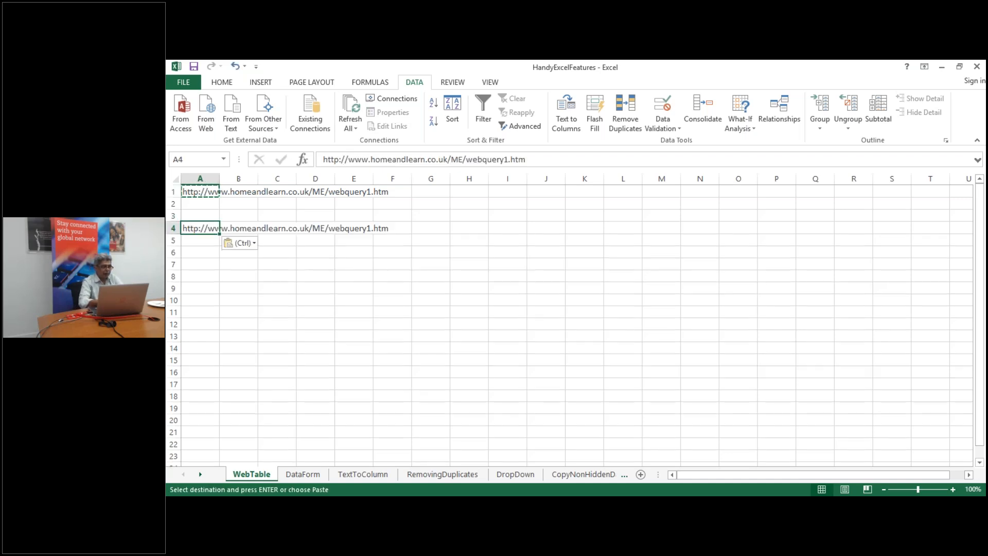
click(198, 191)
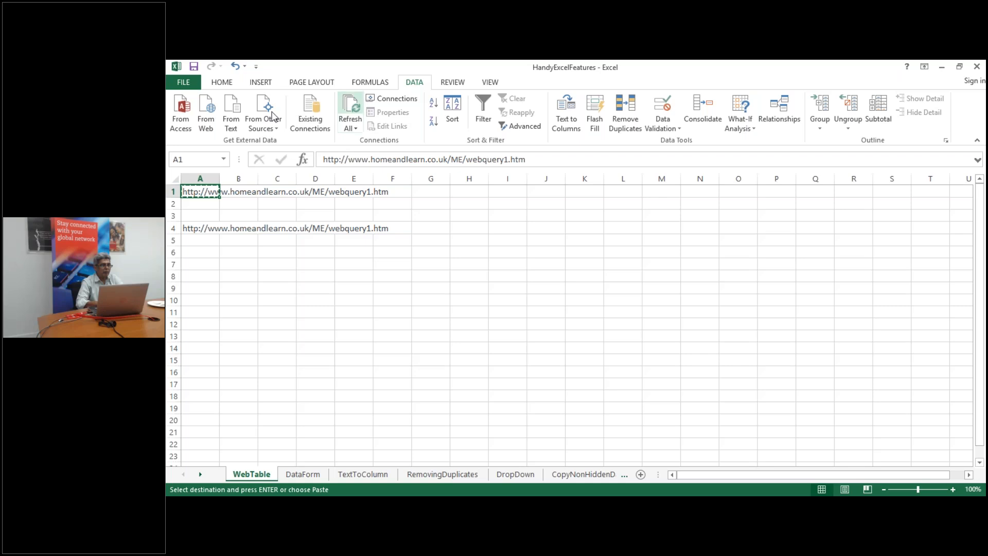
Start a From Web query, select its default address, then close the dialog
click(208, 122)
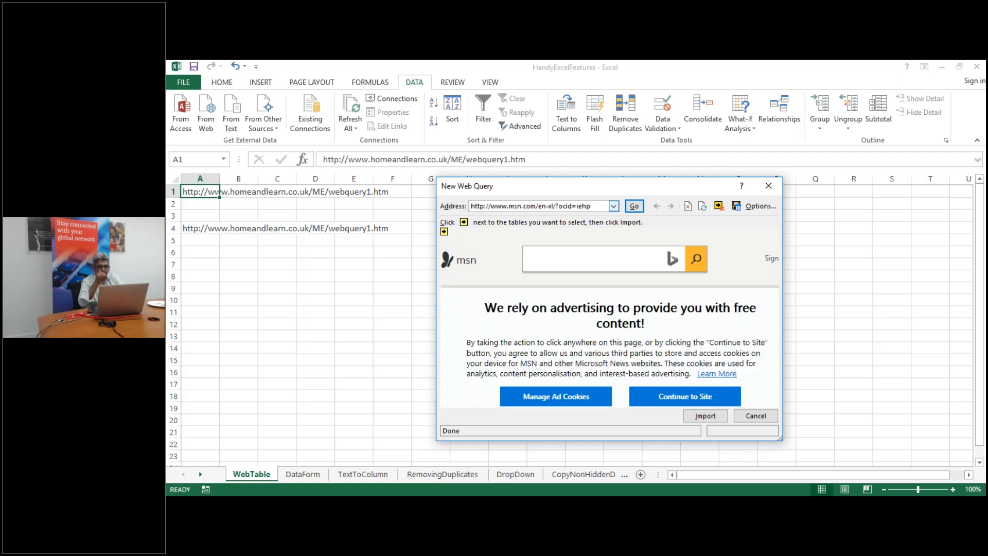
drag(599, 206, 469, 206)
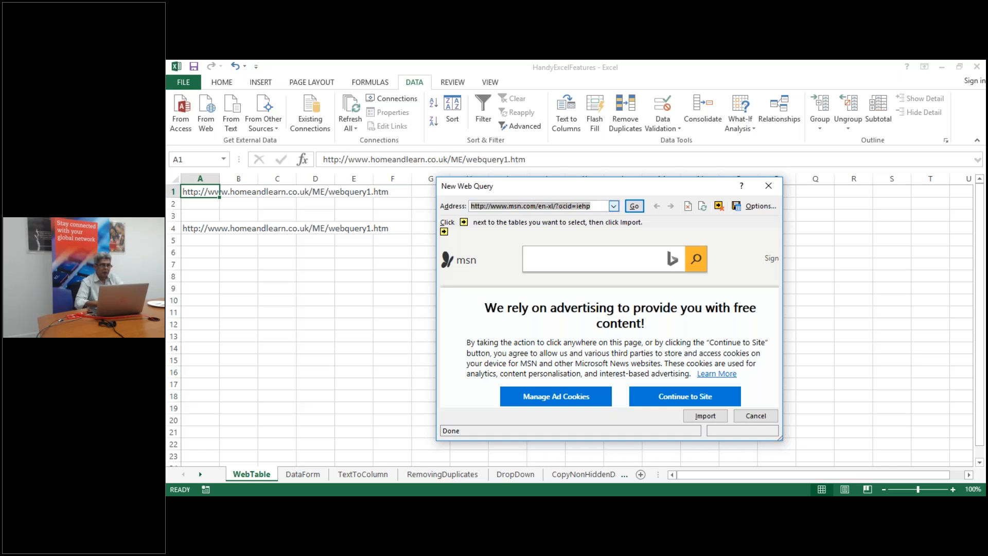
right_click(577, 204)
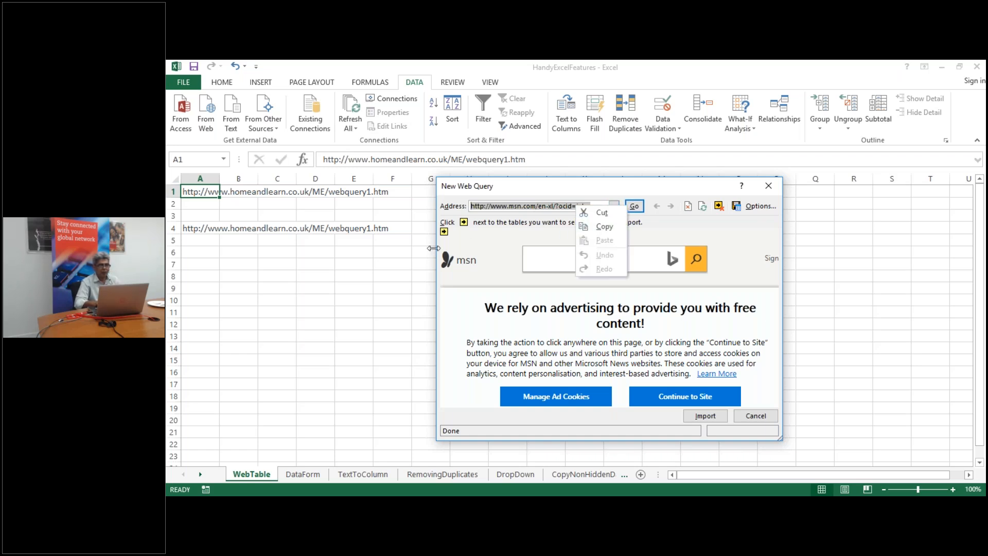
click(394, 263)
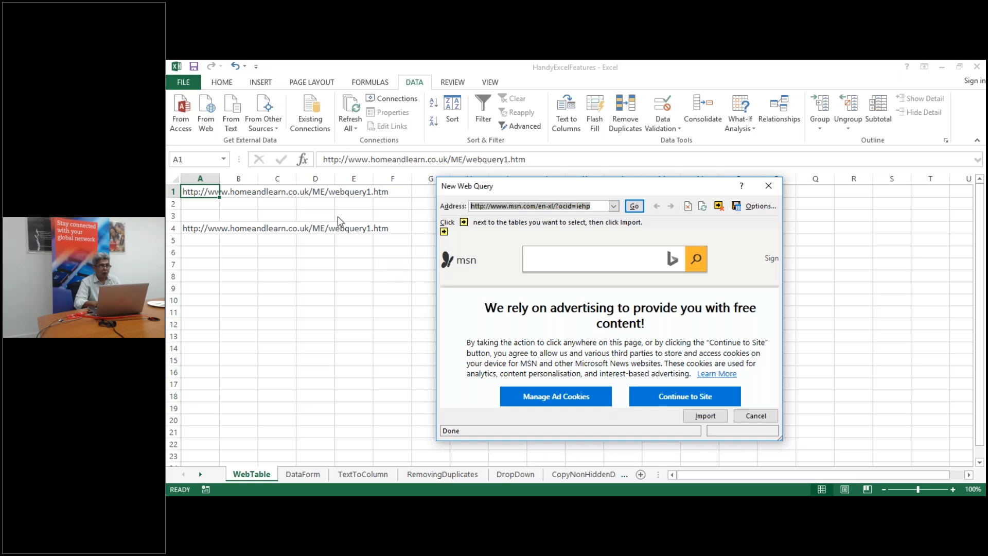
click(767, 188)
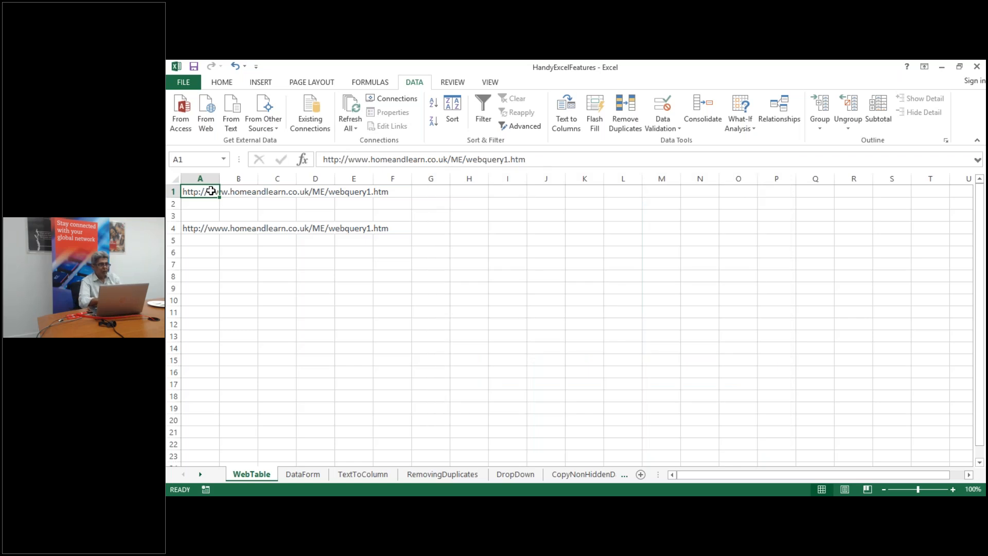
Copy A1's URL and reopen the From Web query with the Address text selected
key(ctrl+c)
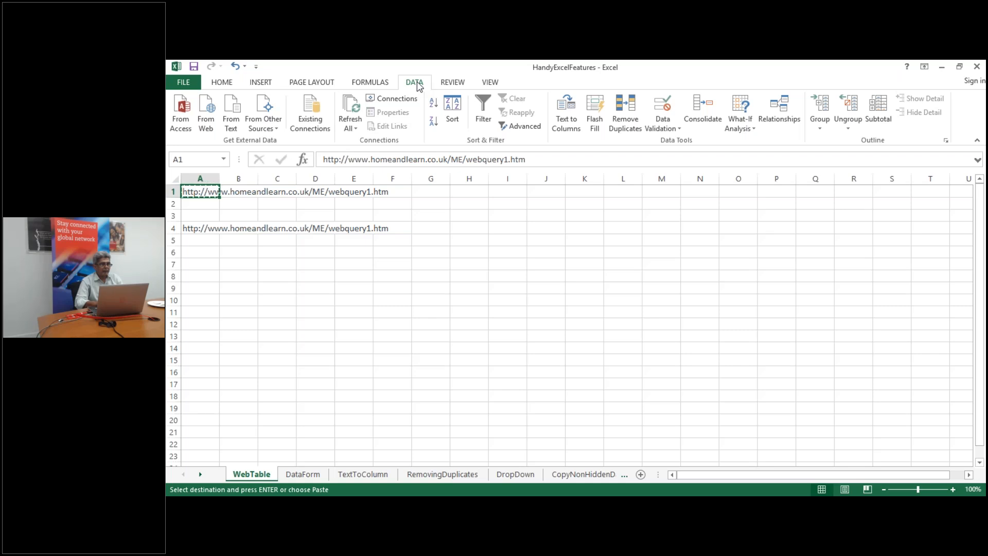
click(204, 129)
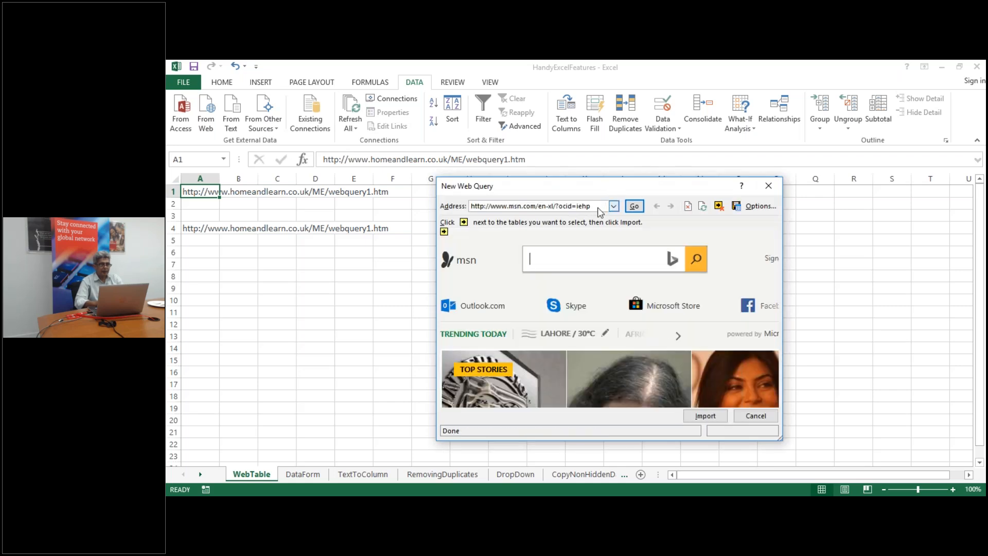
drag(585, 206, 493, 209)
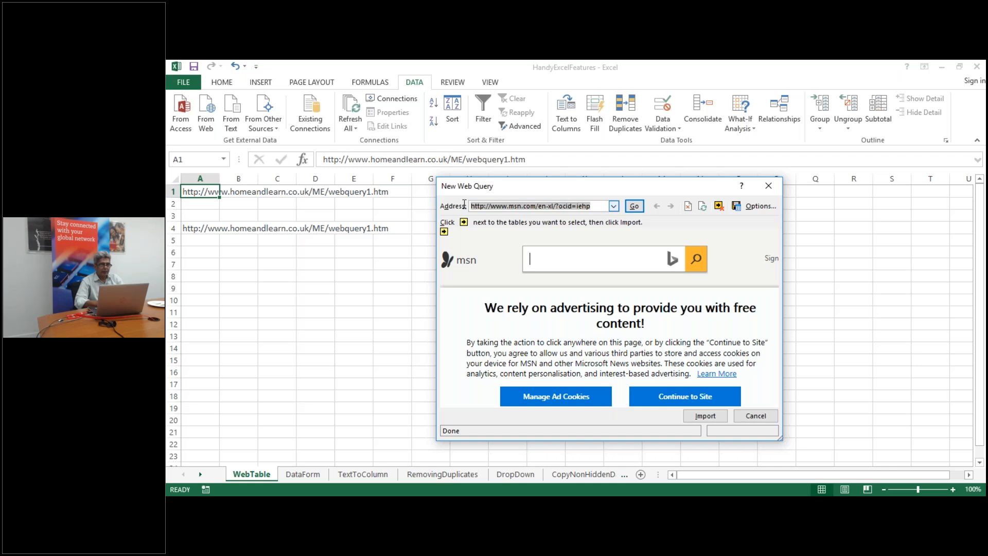
right_click(494, 205)
click(390, 299)
text(h)
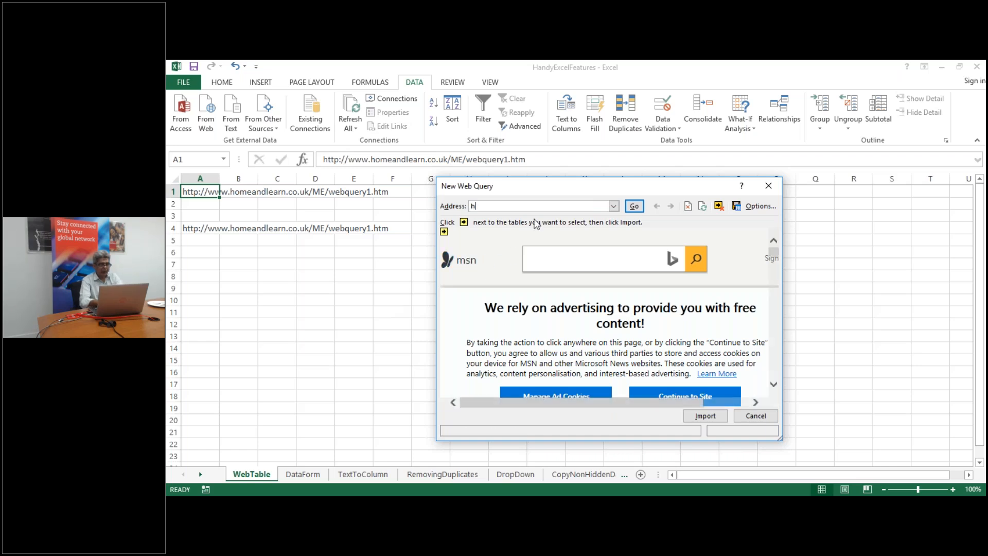
text(t)
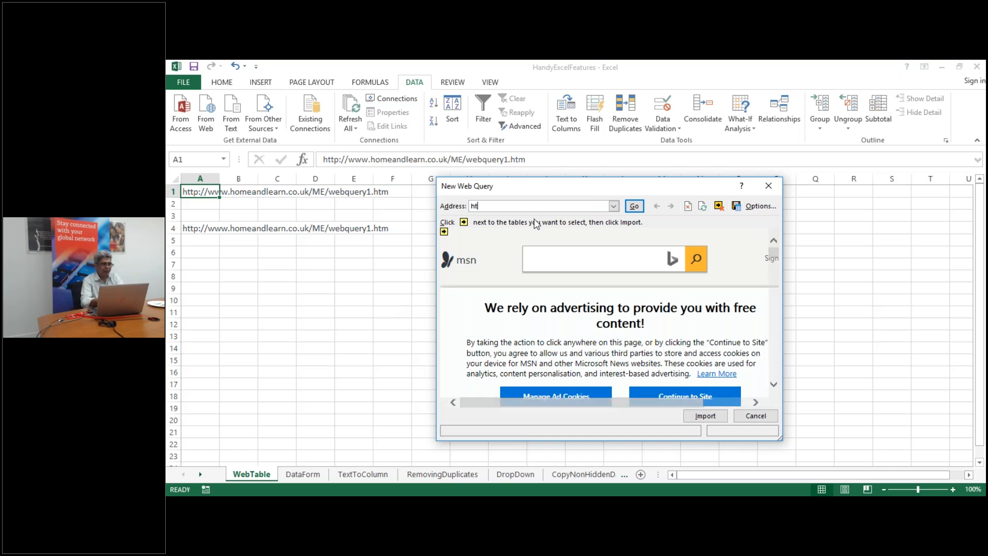
text(tp)
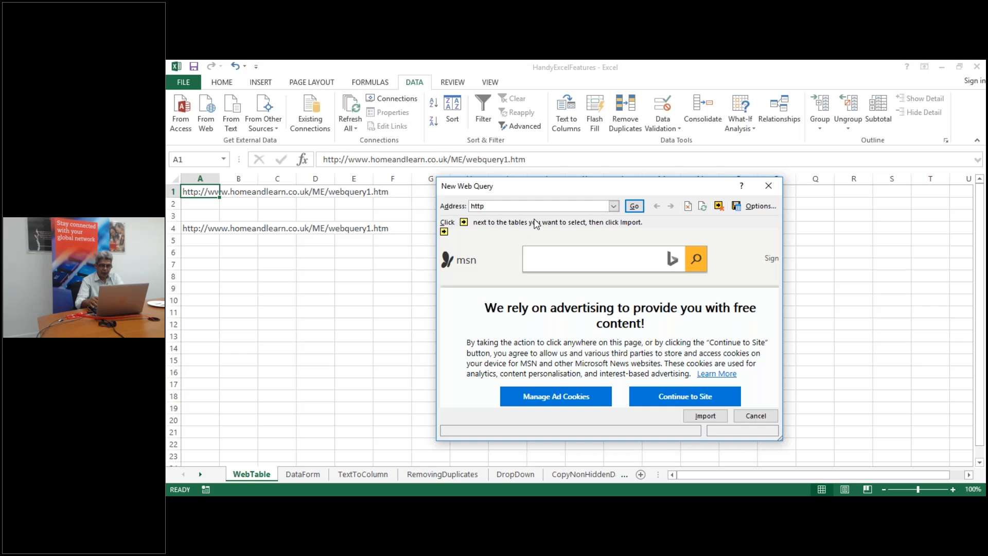
text(://www)
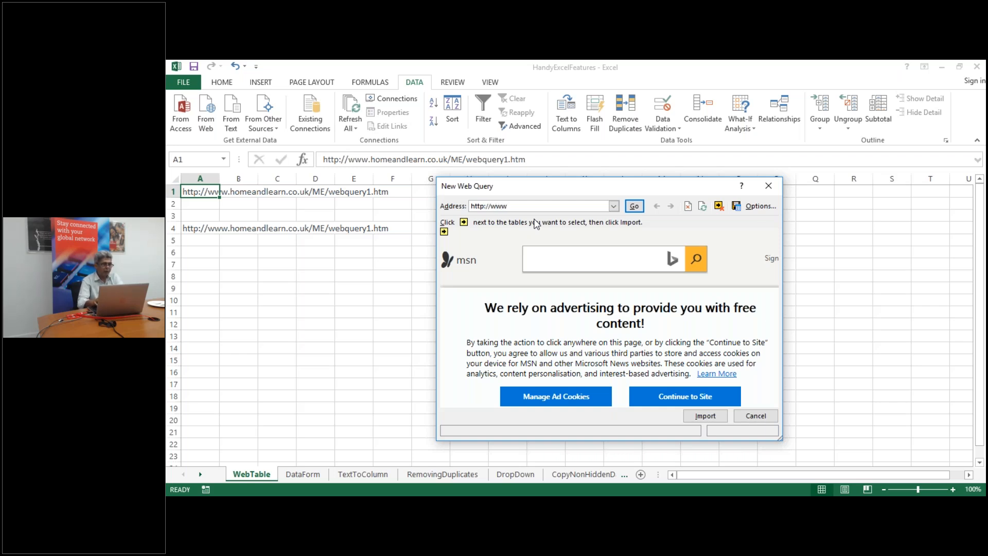
text(.hom)
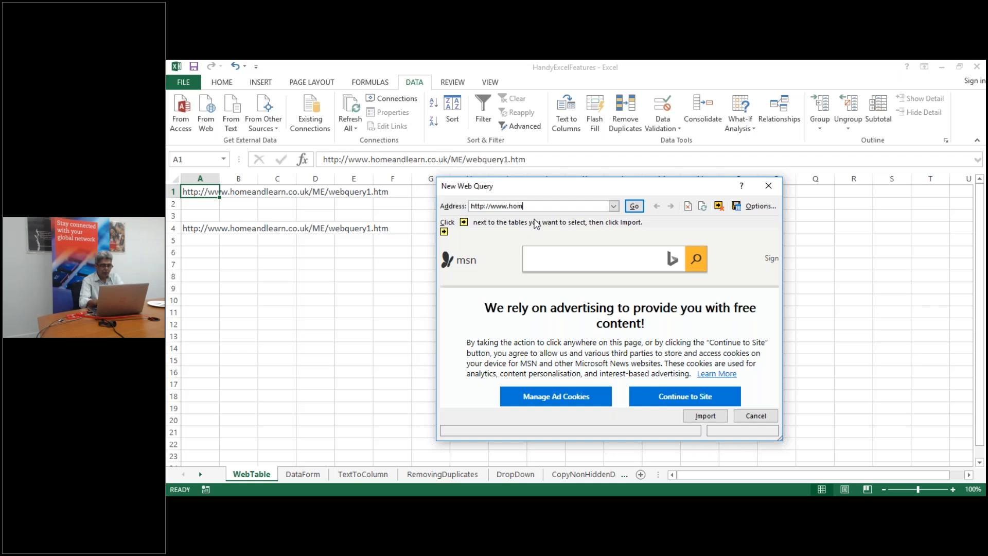
text(eandlearn.co.)
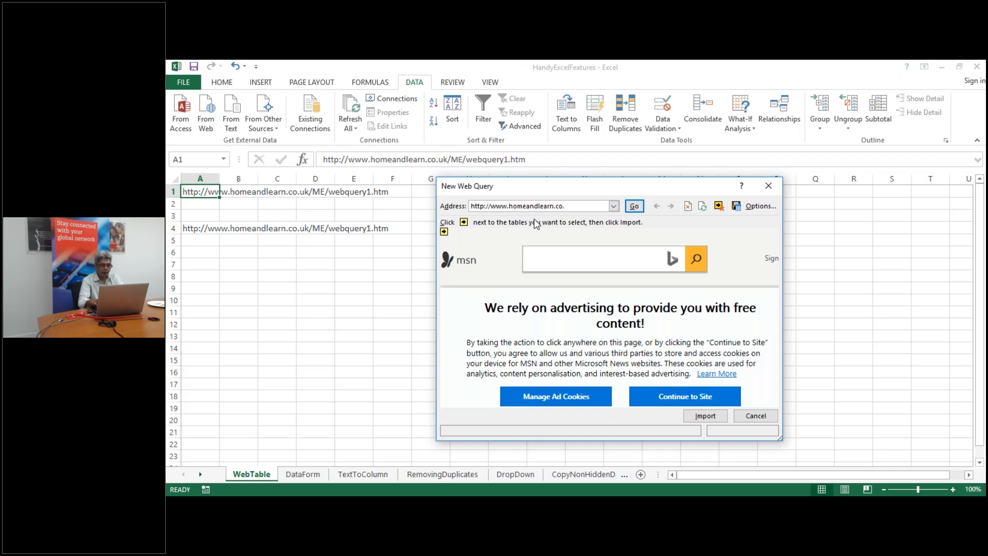
key(BackSpace)
text(uk)
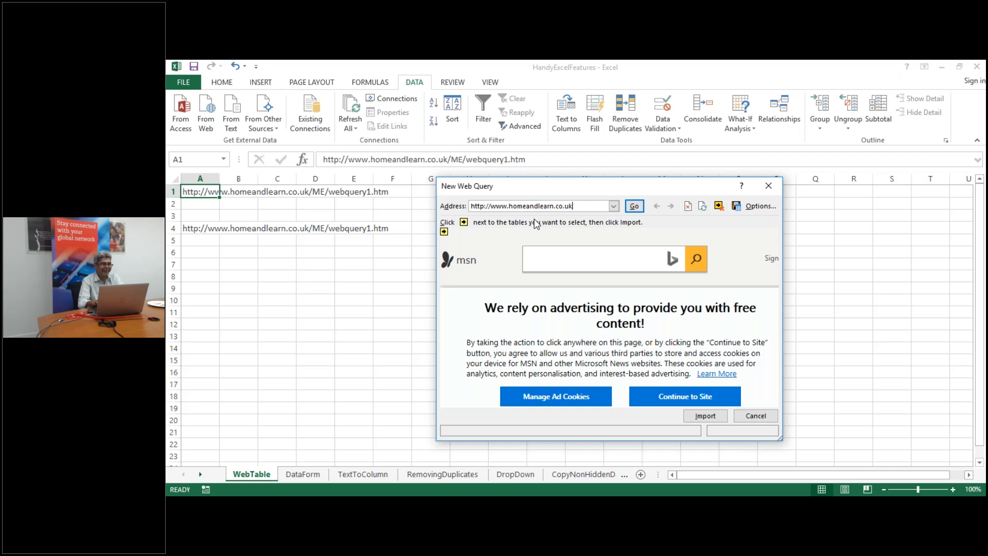
text(/me)
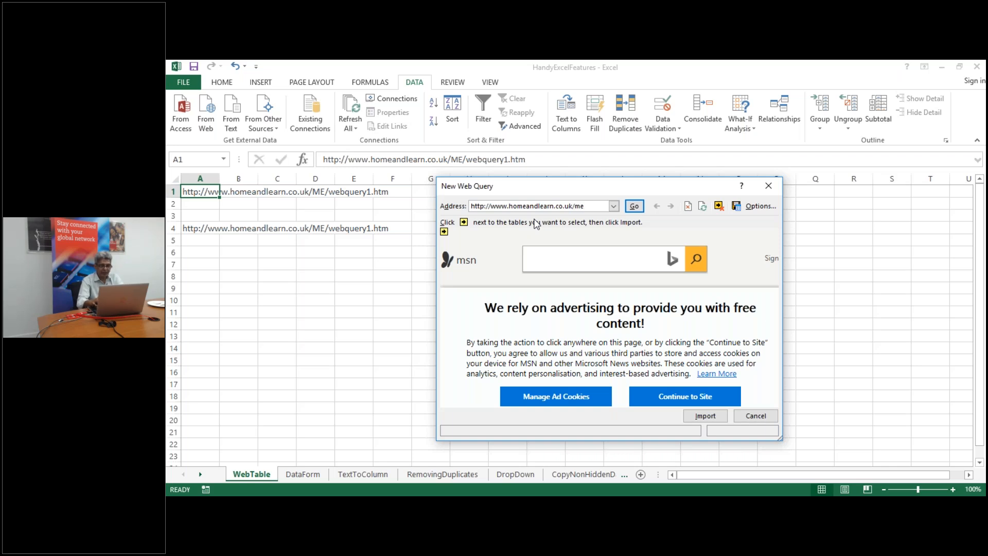
text(/web)
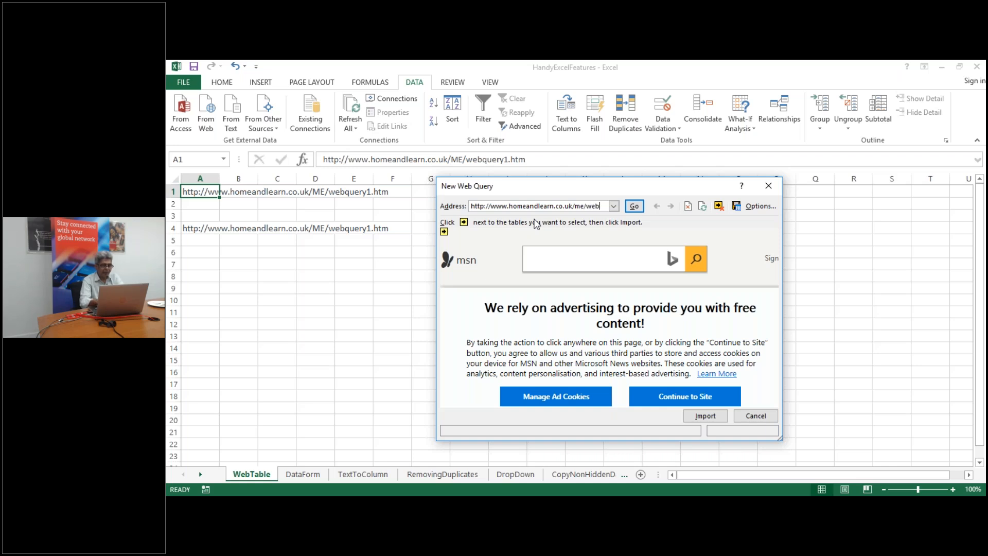
text(quer)
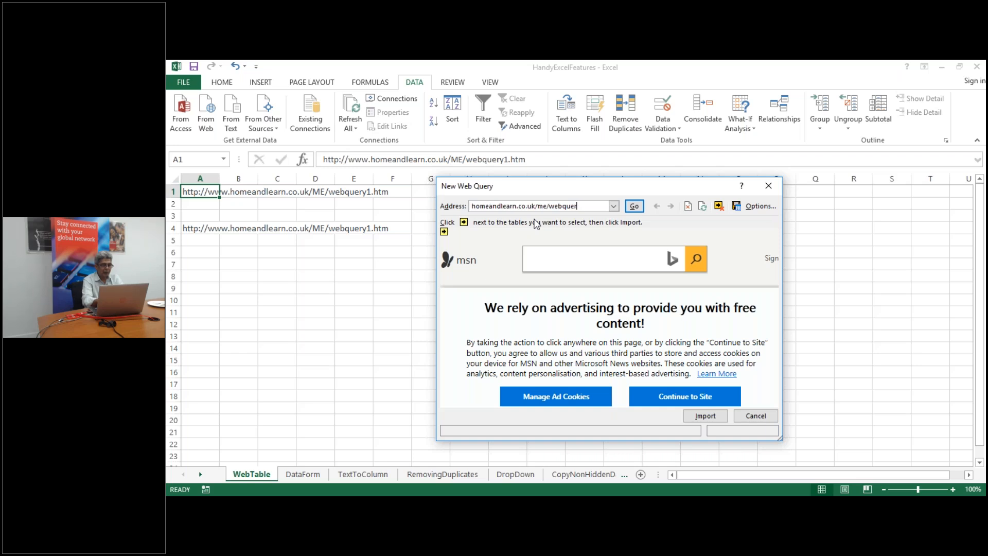
text(y1.htm)
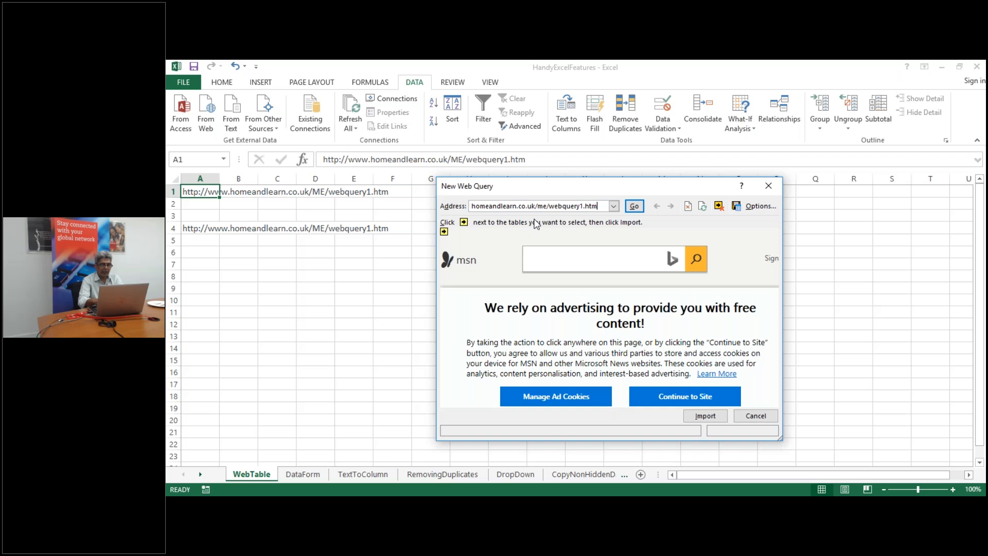
click(634, 206)
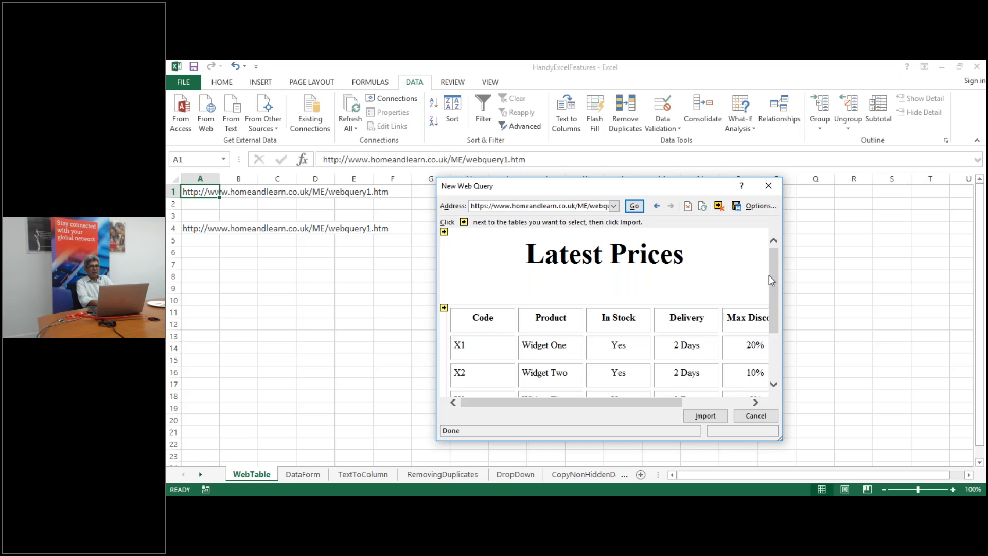
Highlight the Latest Prices table text and maximize the web preview to show the whole page
drag(770, 276, 773, 357)
click(773, 385)
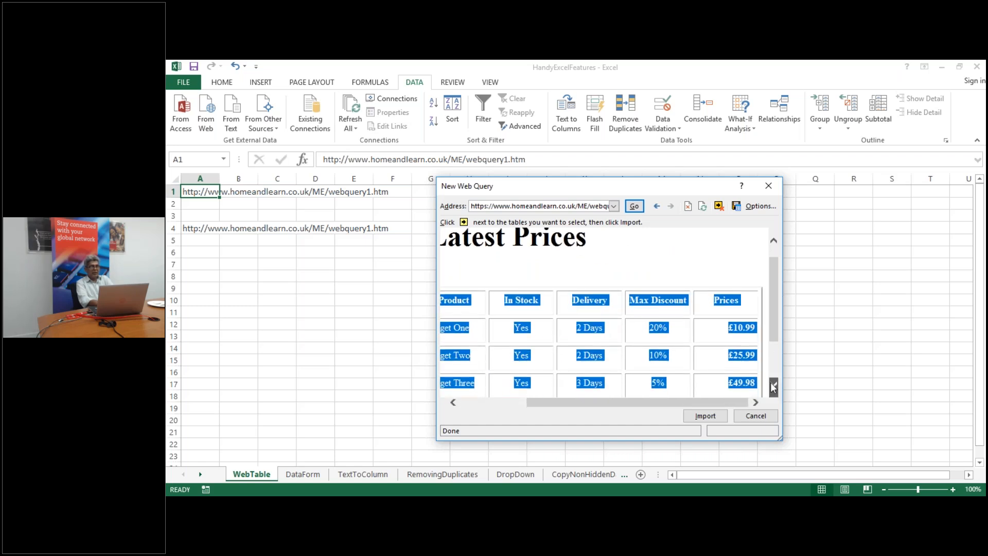
click(773, 385)
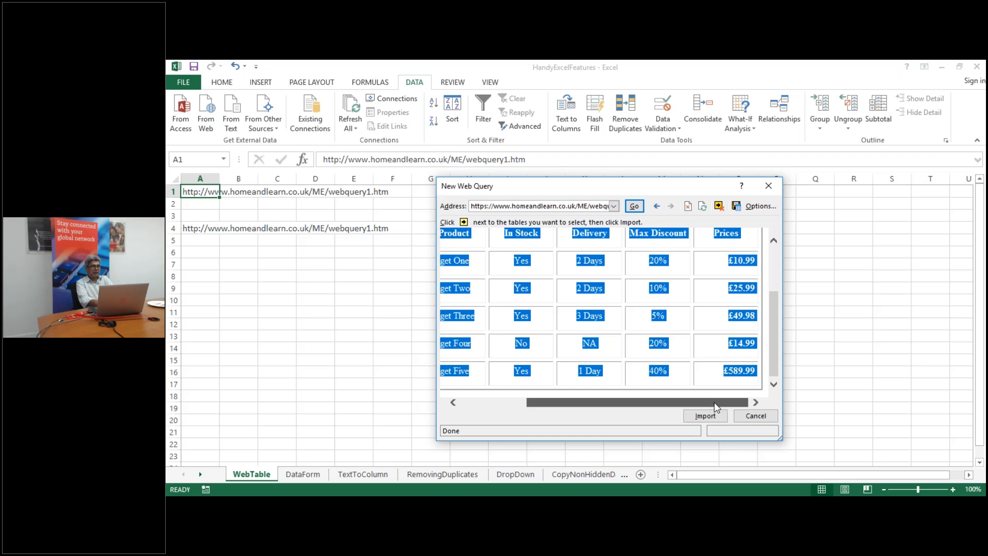
drag(714, 403, 603, 405)
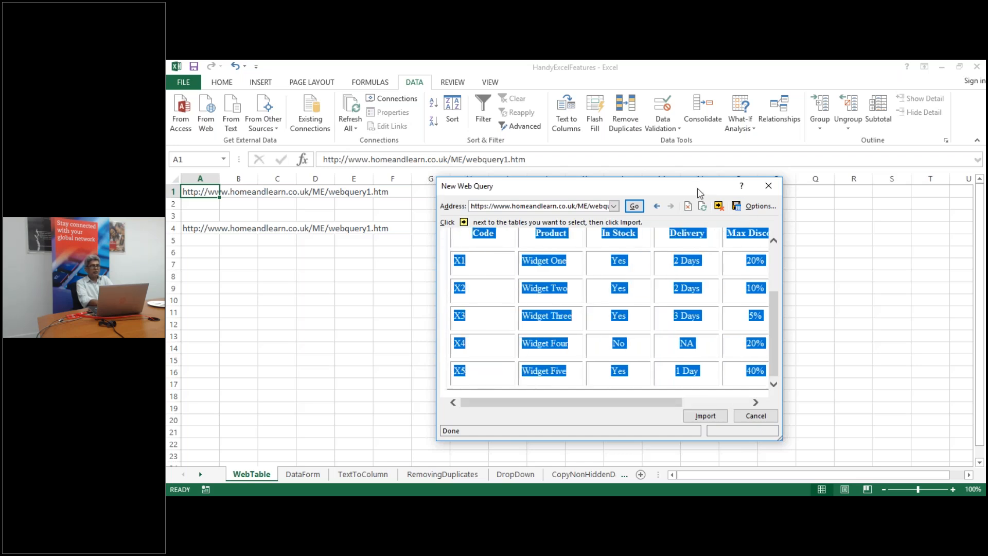
double_click(700, 193)
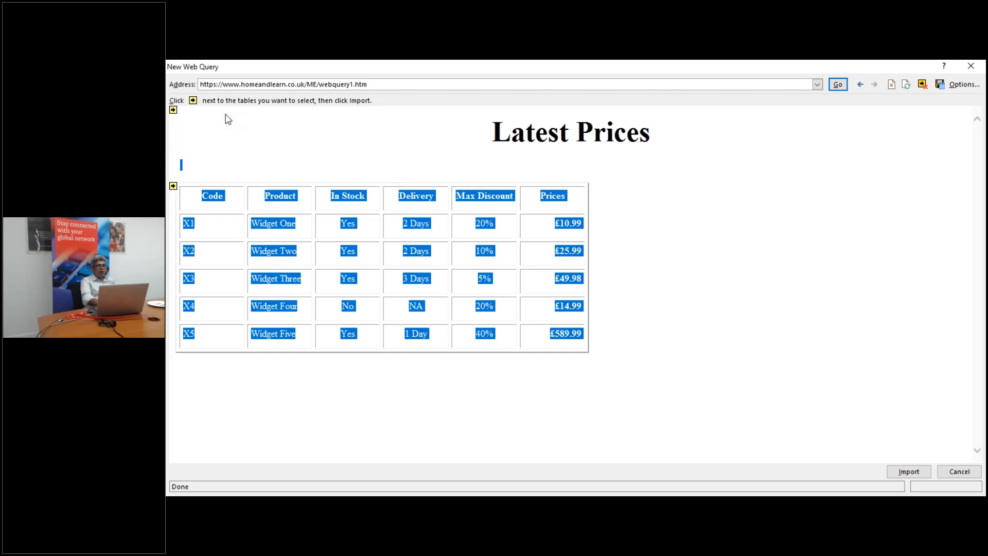
Mark only the Latest Prices table with a green check and start the import
click(173, 110)
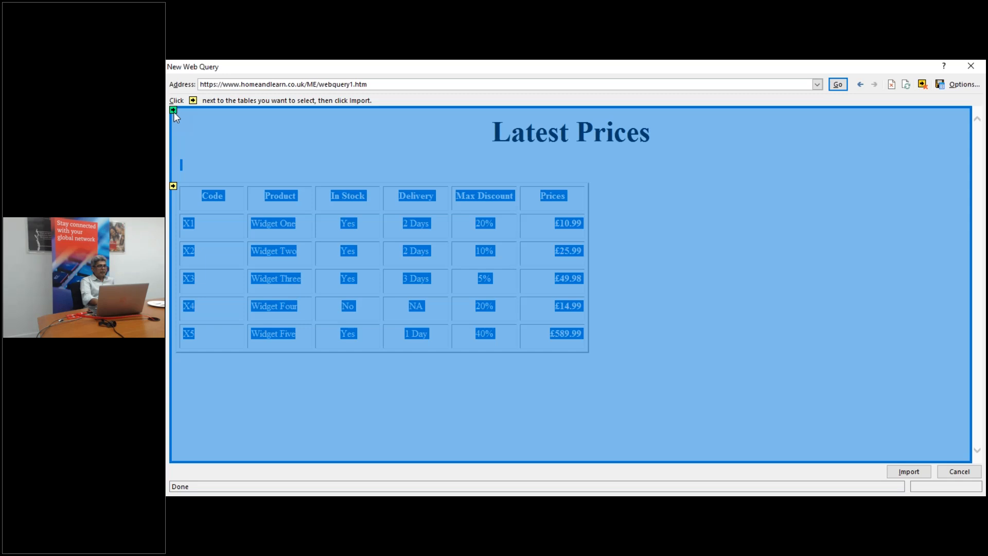
click(175, 112)
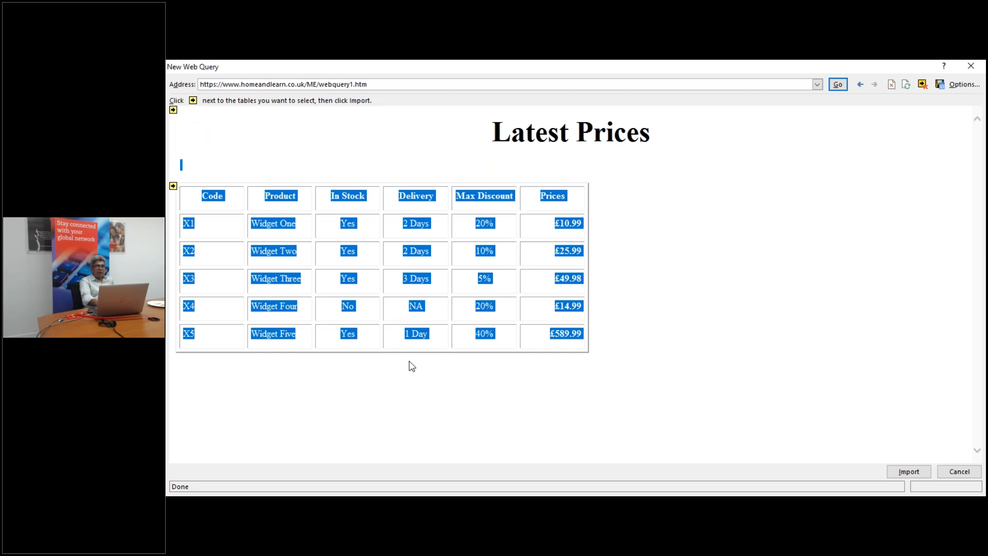
click(173, 186)
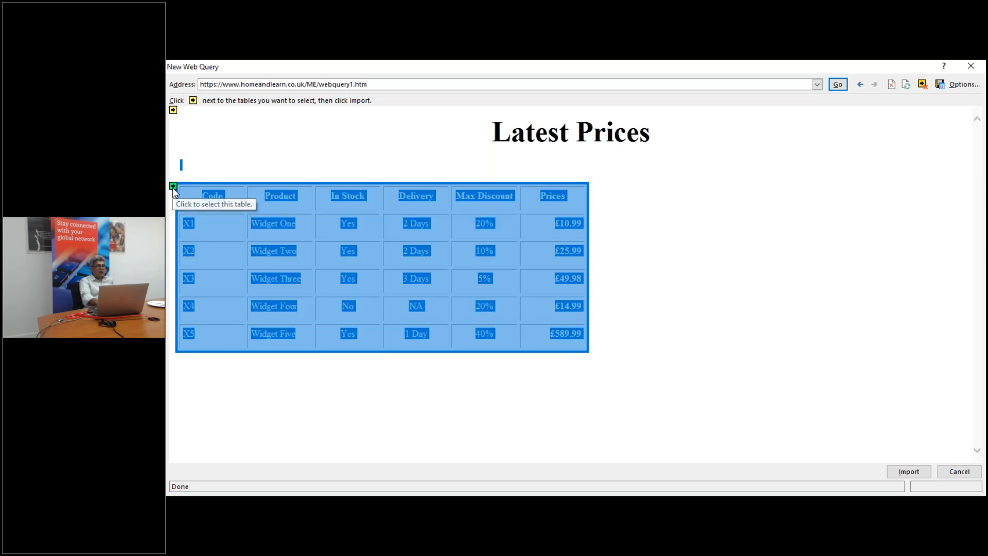
click(173, 186)
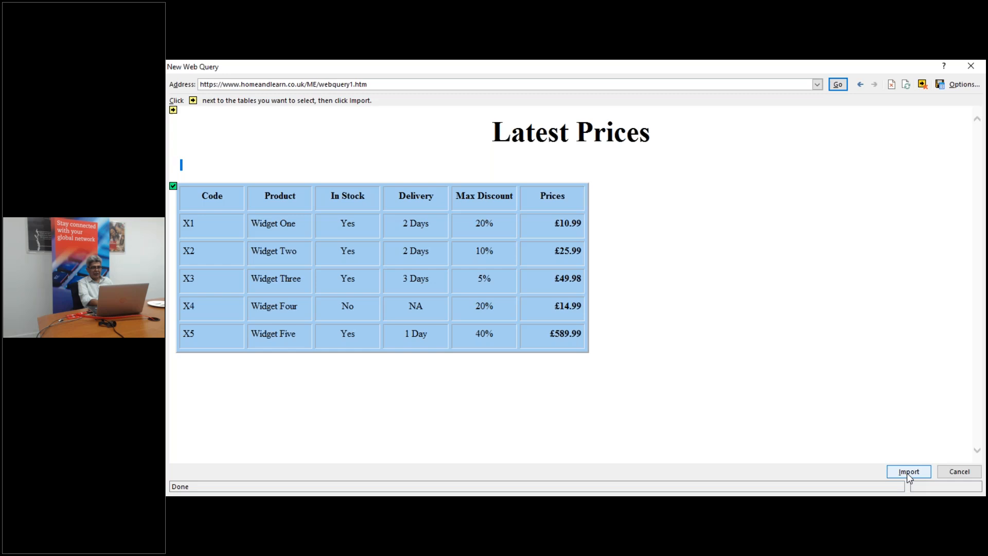
click(908, 472)
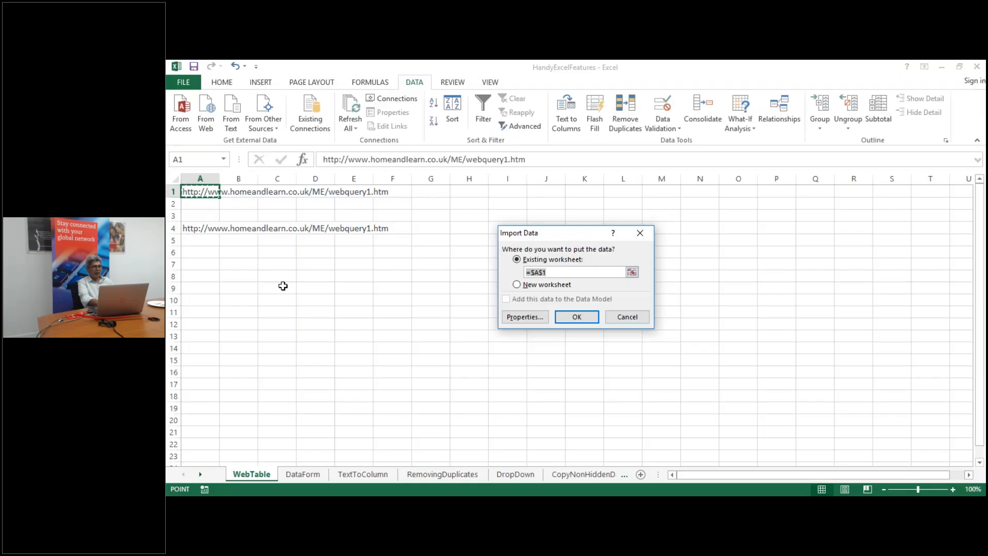
Place the imported Latest Prices table at cell B8, then select a cell in the DataForm table
click(246, 278)
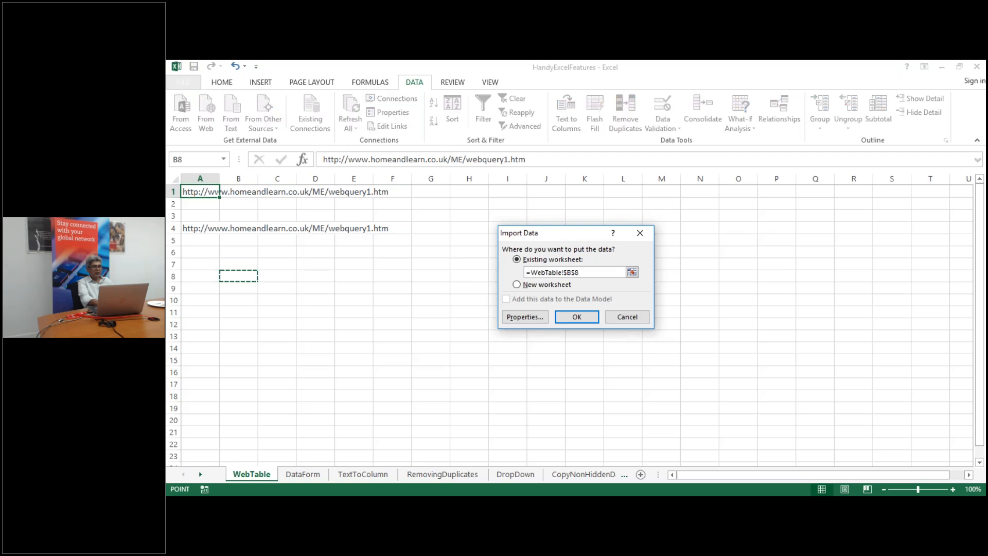
click(589, 317)
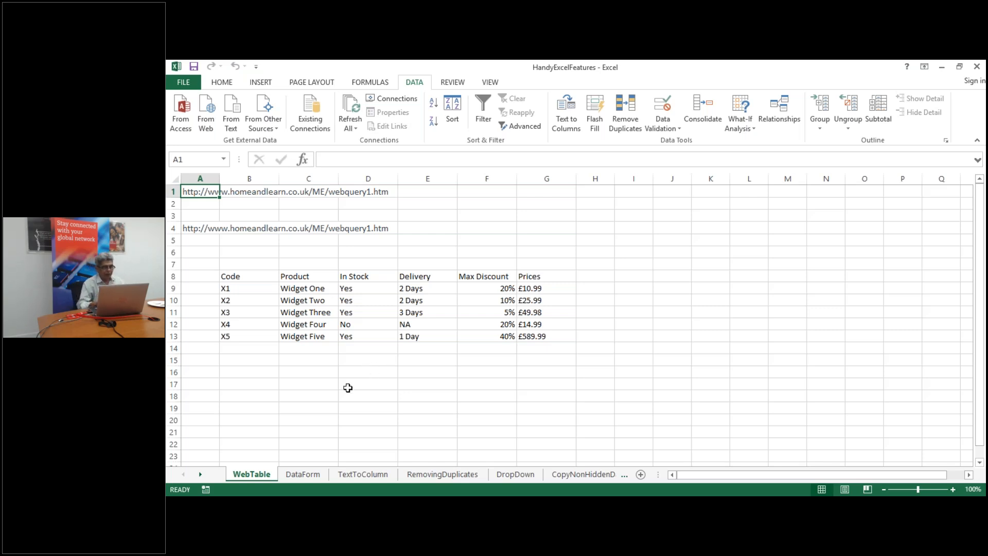
click(302, 473)
click(387, 335)
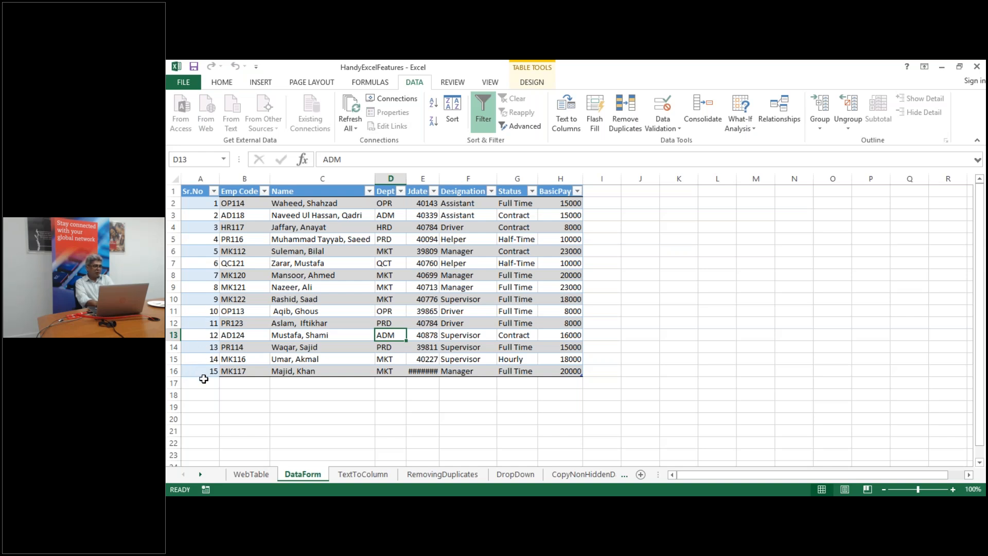
click(235, 325)
click(199, 384)
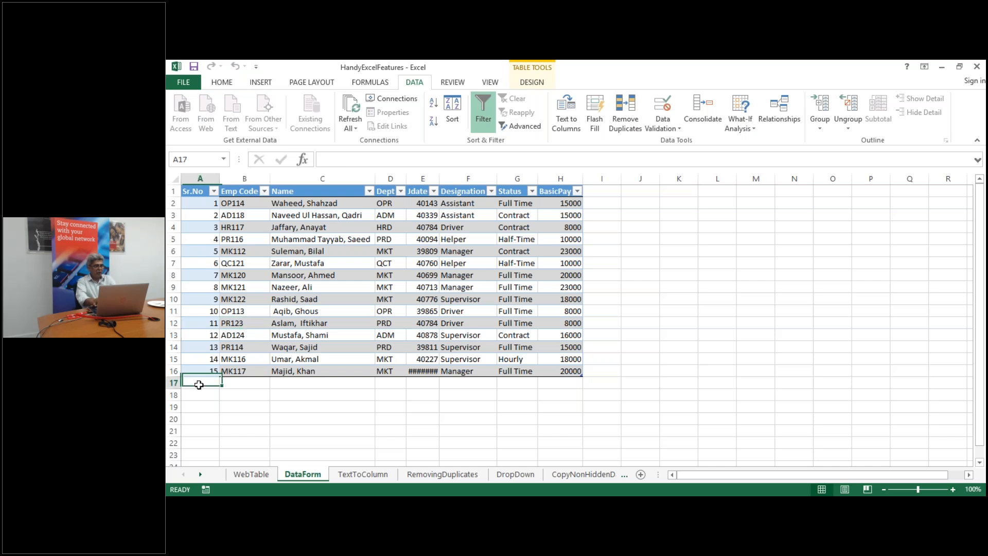
text(16)
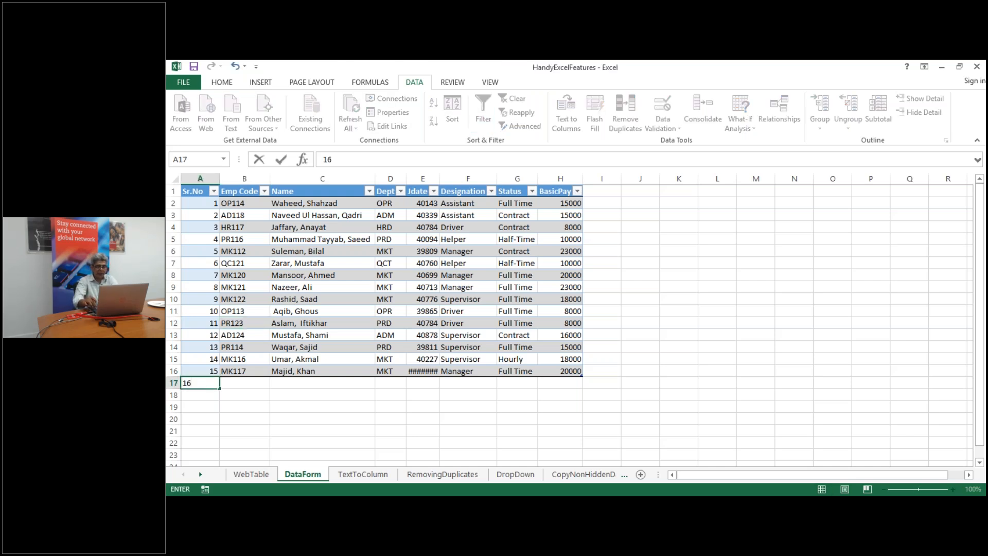
key(Tab)
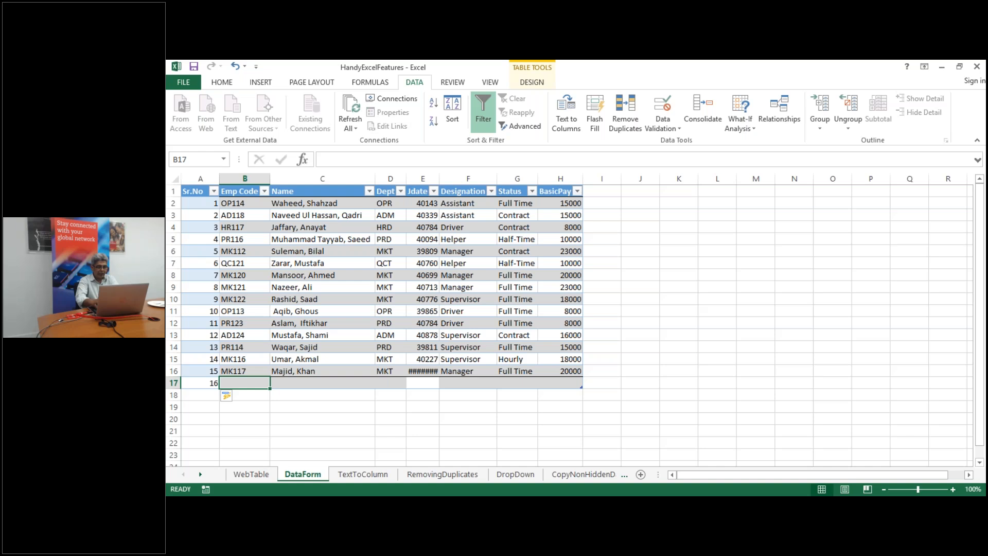
text(MK)
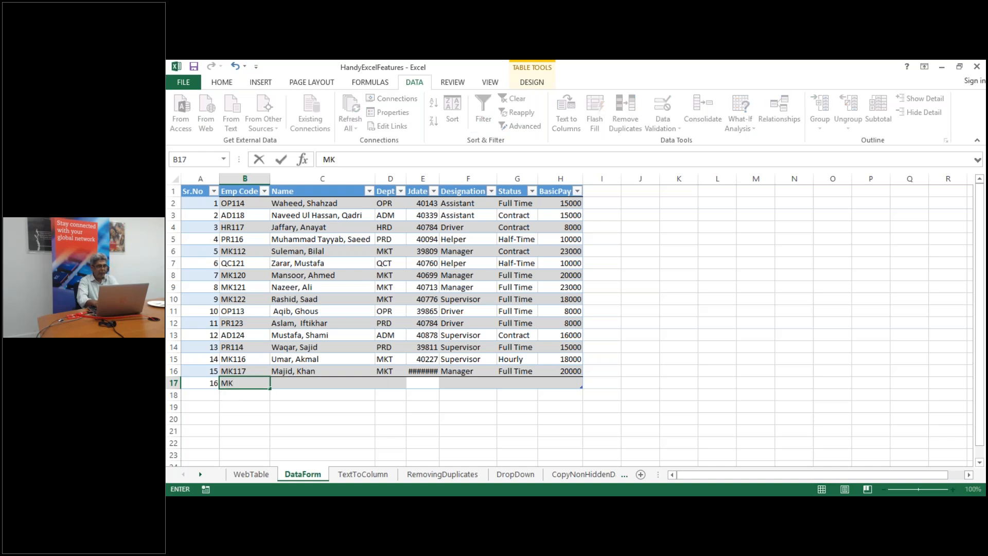
text(118)
key(Tab)
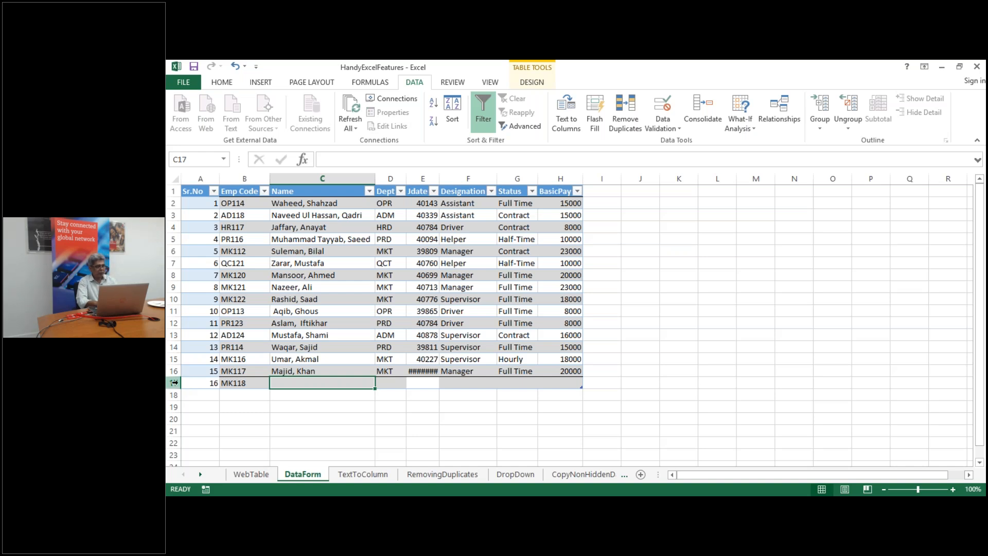
click(174, 383)
right_click(175, 383)
click(224, 305)
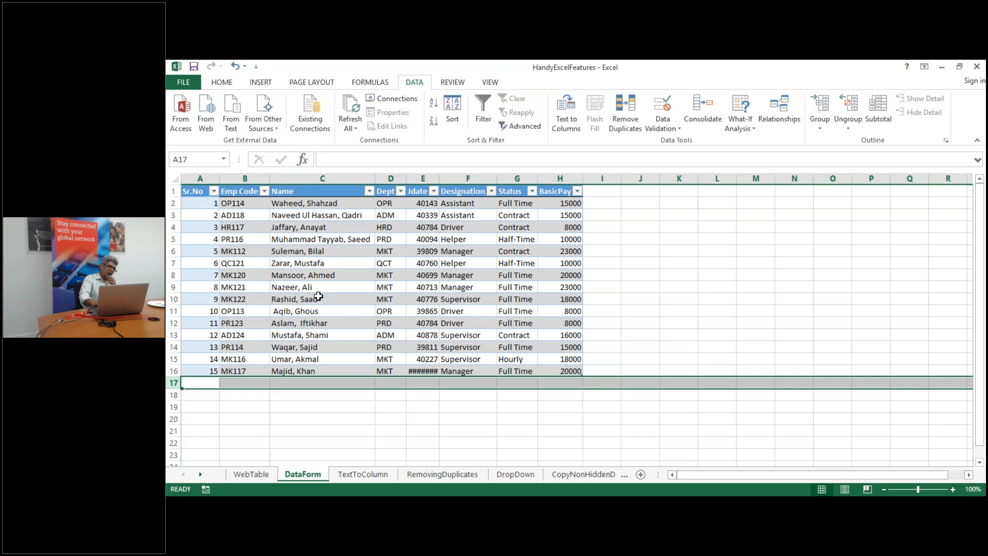
click(319, 297)
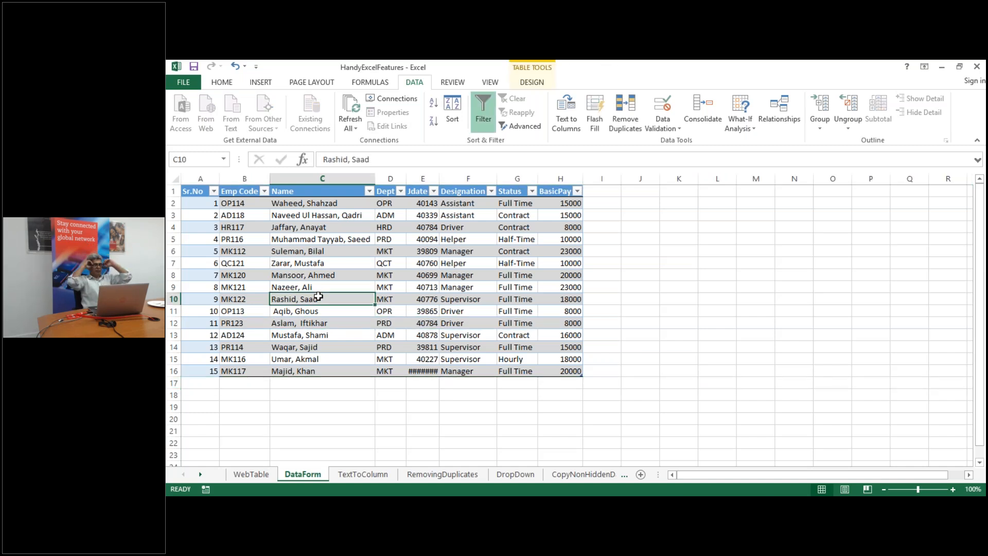
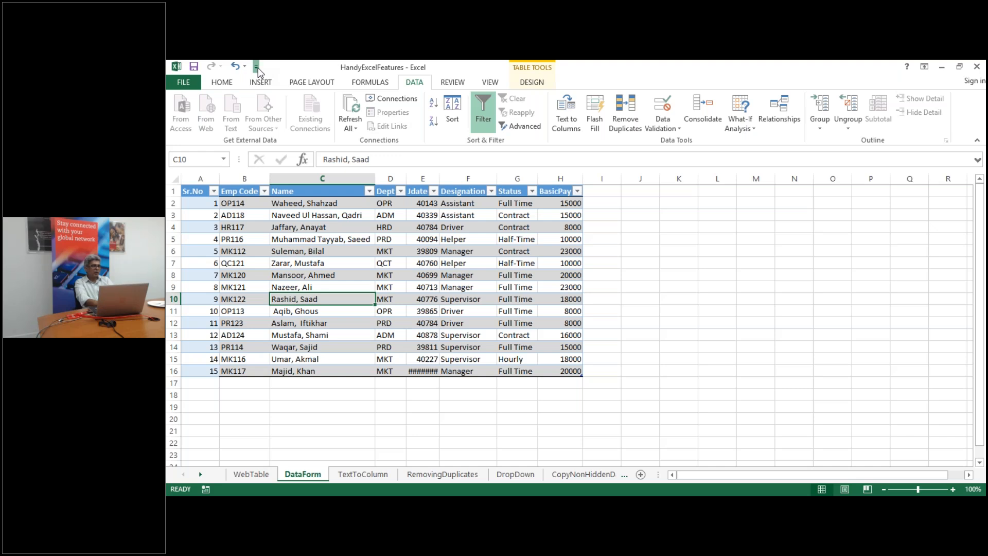
Open the Quick Access Toolbar's More Commands customization page in Excel Options
click(256, 67)
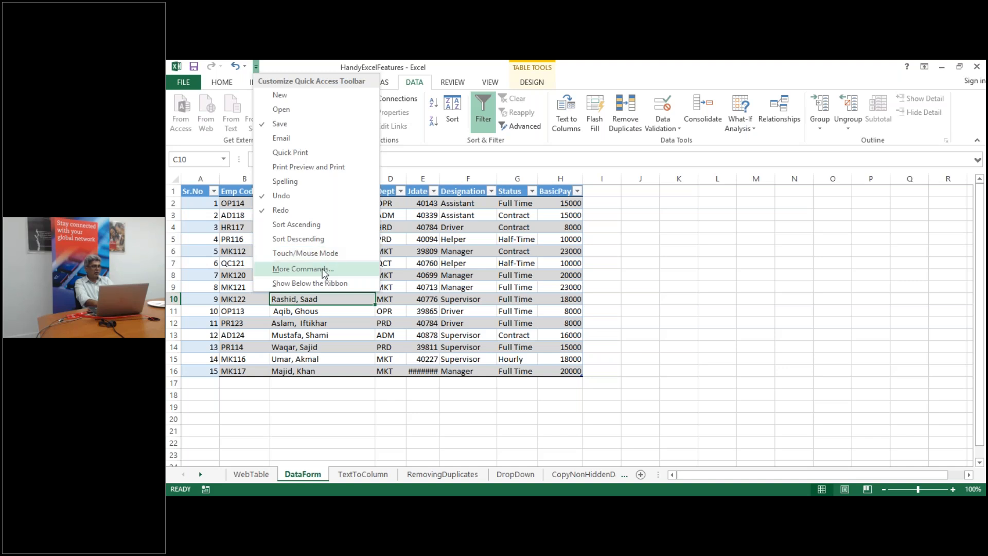
click(303, 268)
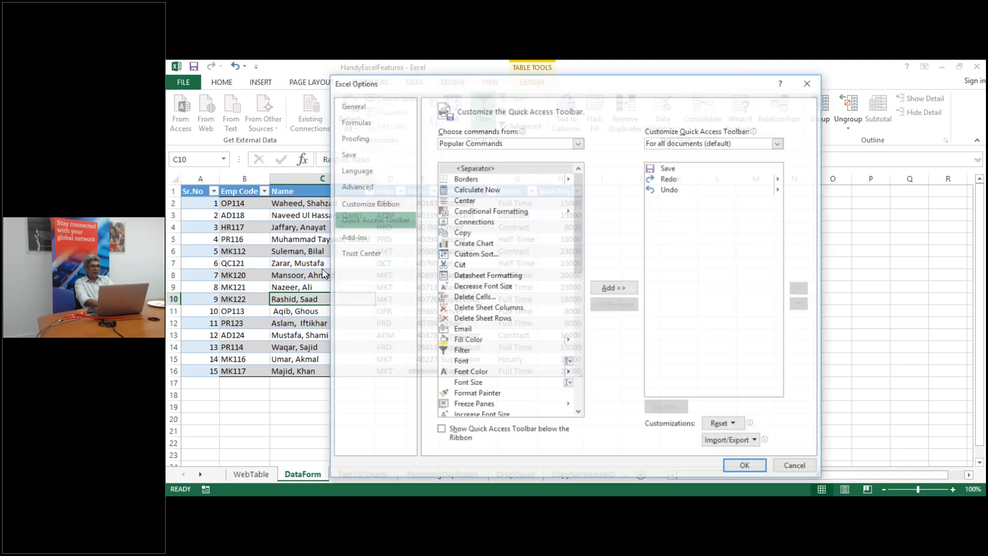
Add the Form... command from All Commands to the Quick Access Toolbar and close Options
click(578, 145)
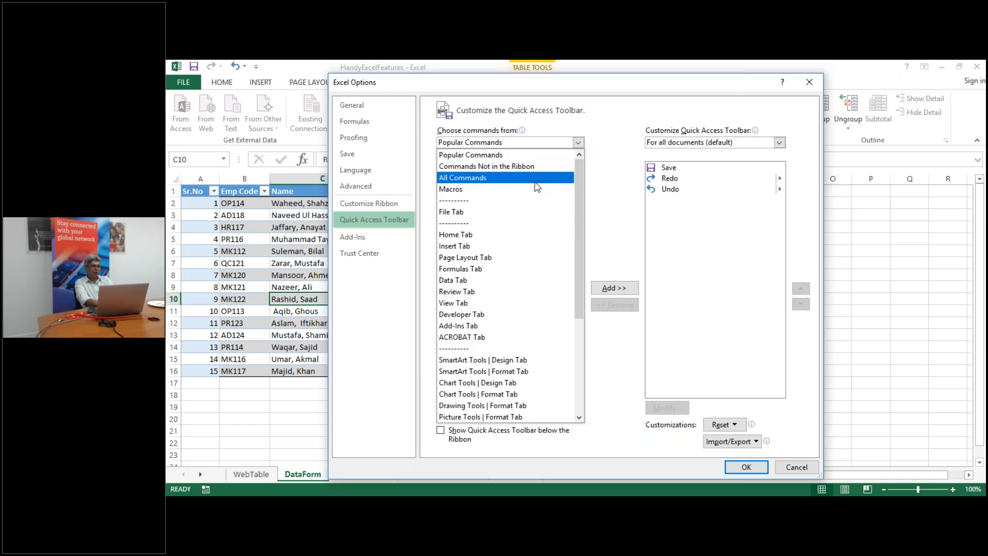
click(544, 178)
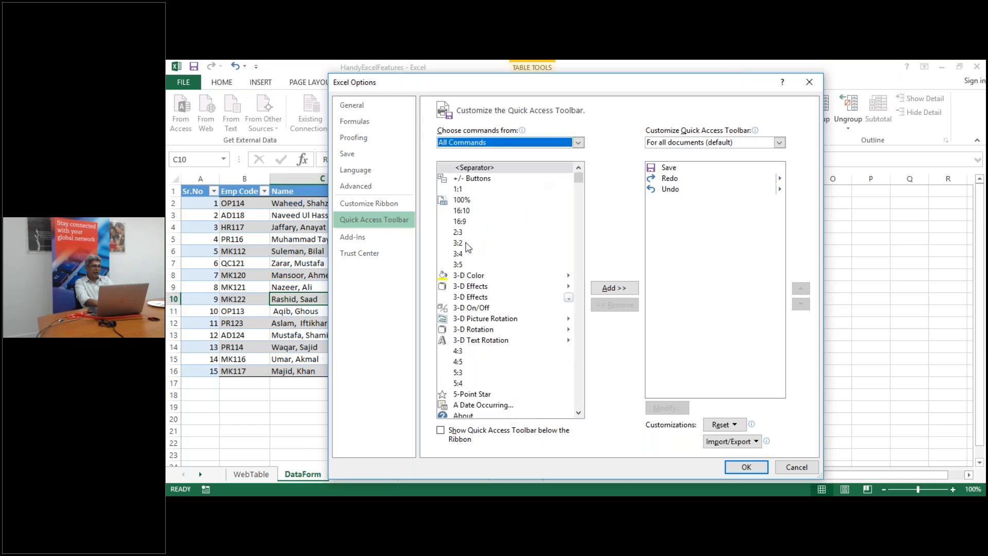
click(460, 246)
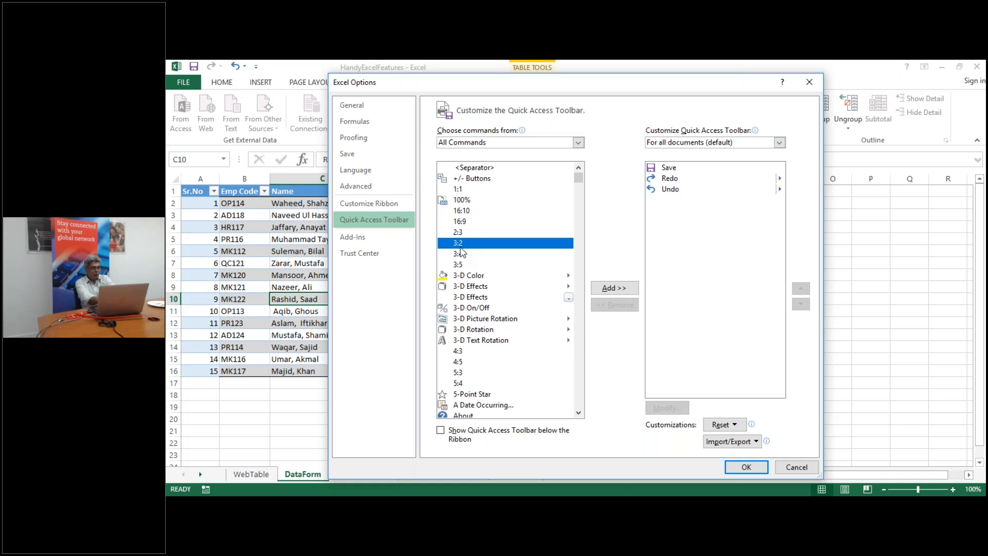
key(f)
key(Down)
key(Down)
key(Down)
key(Down)
key(Down)
key(Down)
key(Down)
key(Down)
key(Down)
key(Down)
key(Down)
key(Down)
key(Down)
key(Down)
key(Down)
key(Down)
key(Down)
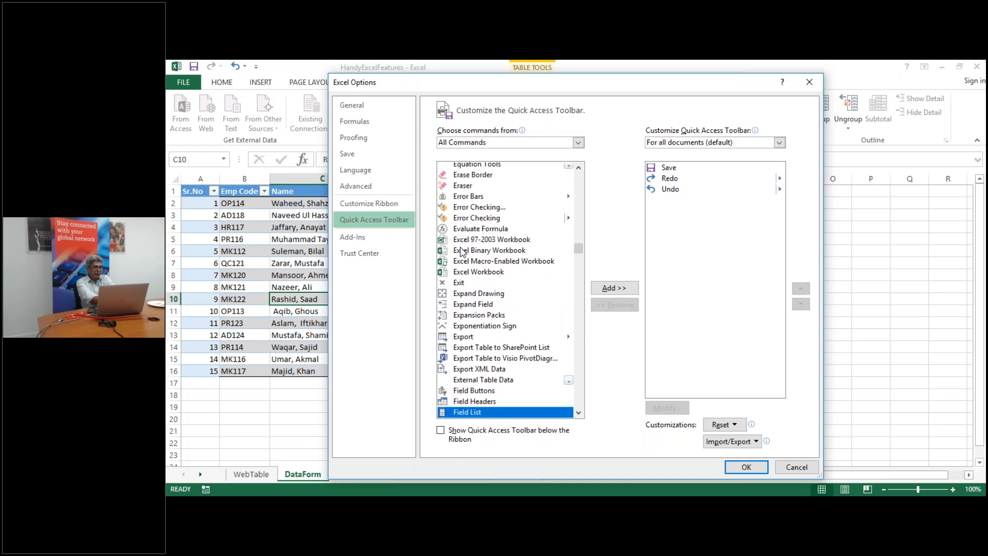
key(Down)
key(Down)
key(Down)
key(Down)
key(Down)
key(Down)
key(Down)
key(Down)
key(Down)
key(Down)
key(Down)
key(Down)
key(Down)
key(Down)
key(Down)
key(Down)
key(Down)
key(Down)
key(Down)
key(Down)
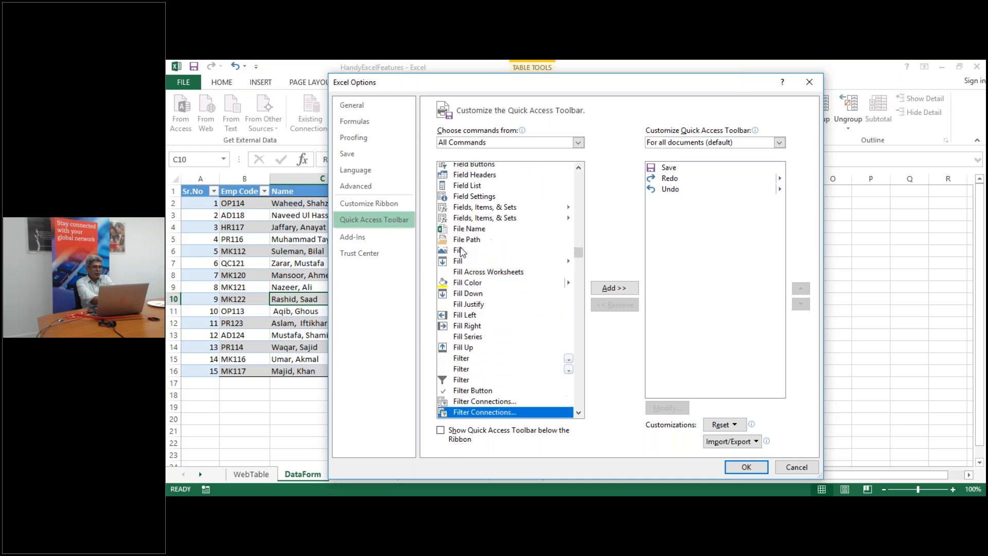
key(Down)
key(Down)
key(Down)
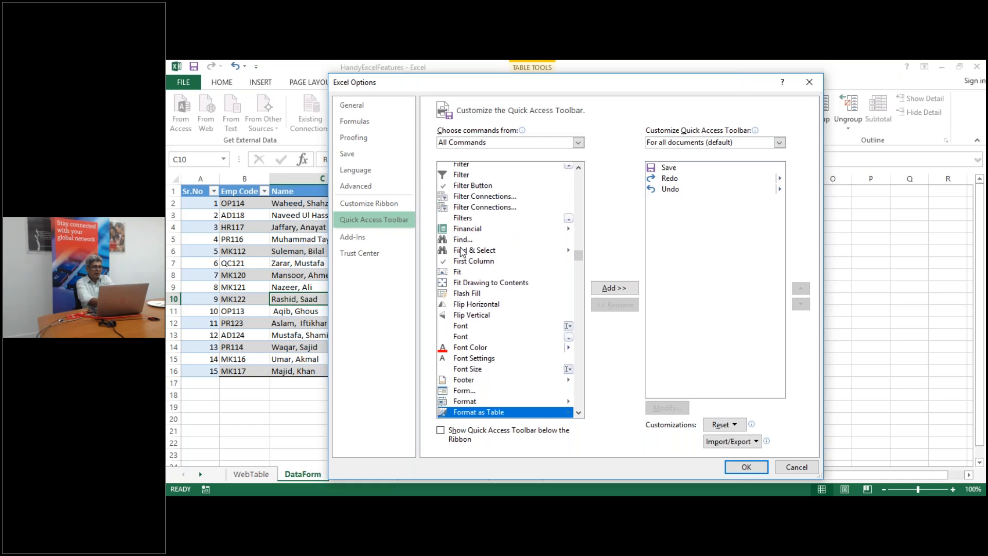
click(461, 392)
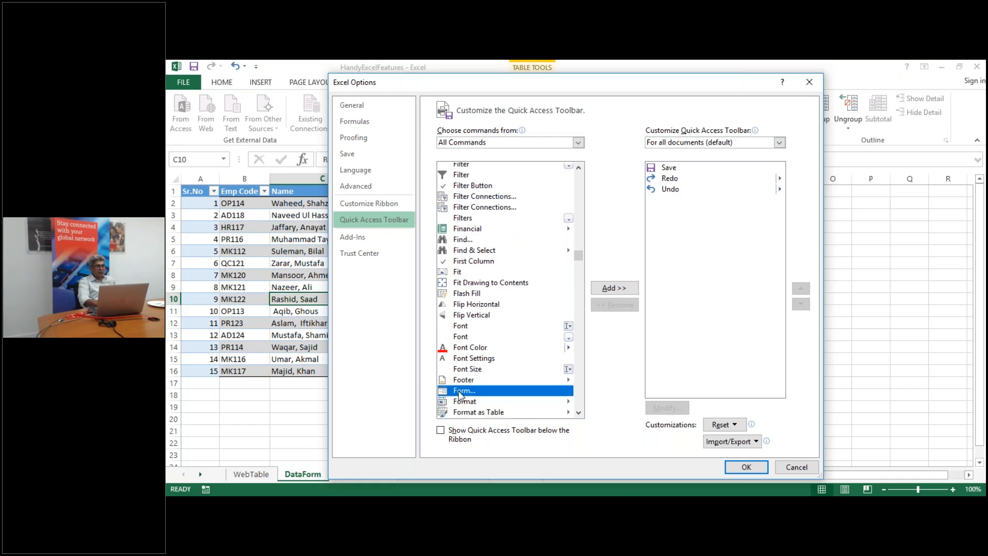
click(622, 291)
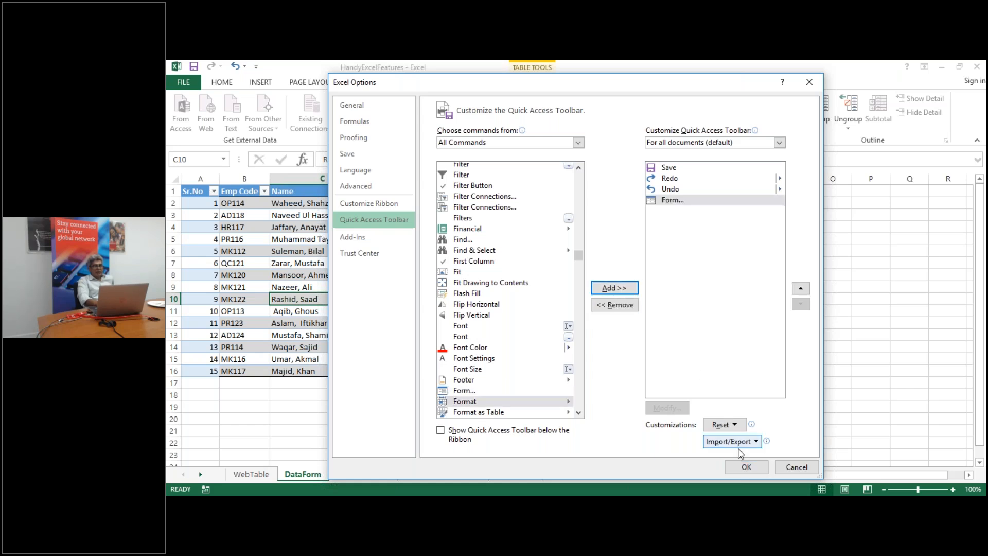
click(745, 470)
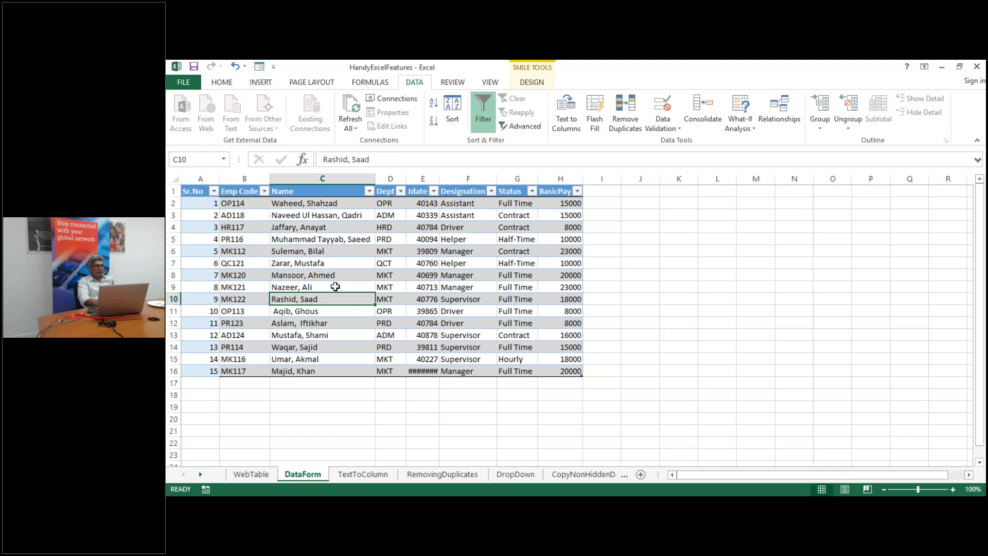
Open the data form for the employee table beside it and start a blank new record
click(316, 261)
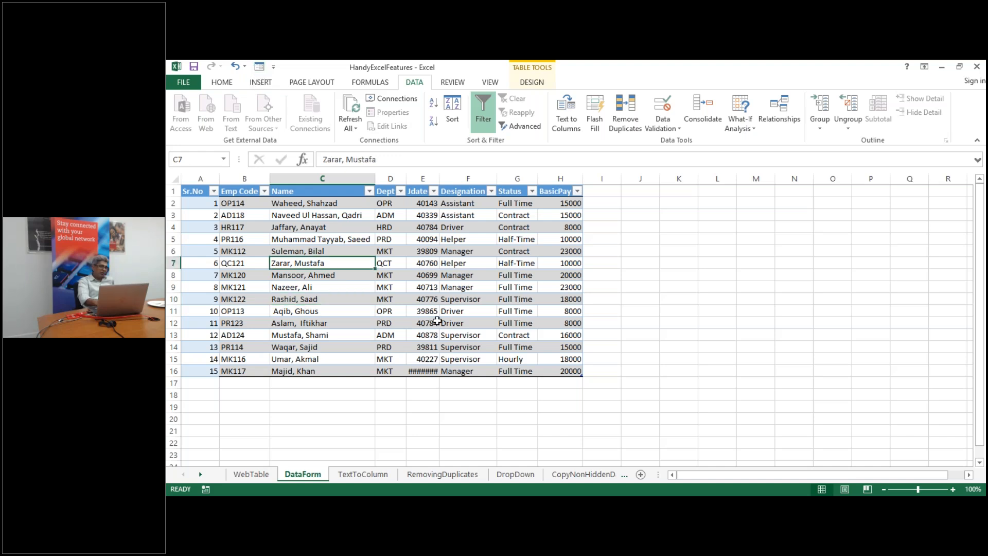
click(260, 67)
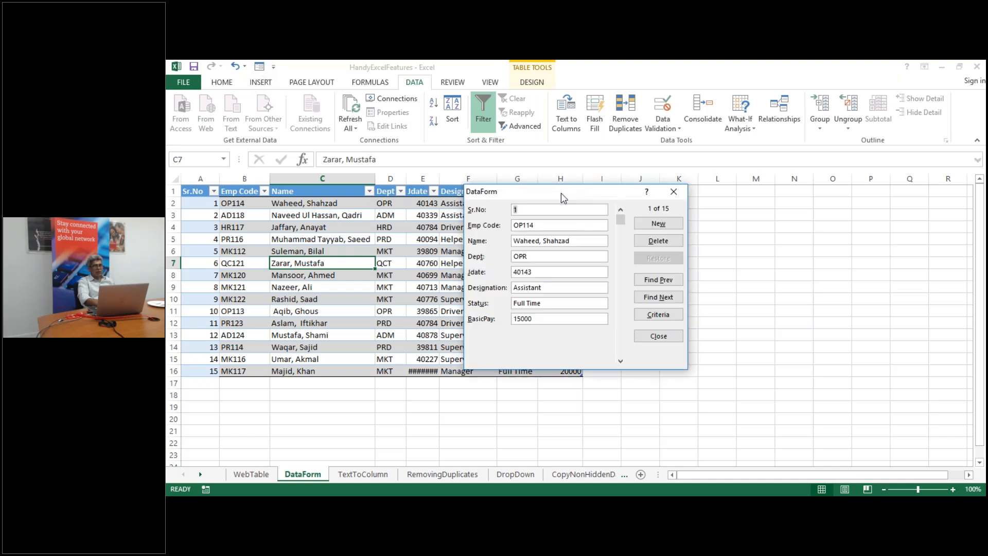
drag(569, 197, 739, 211)
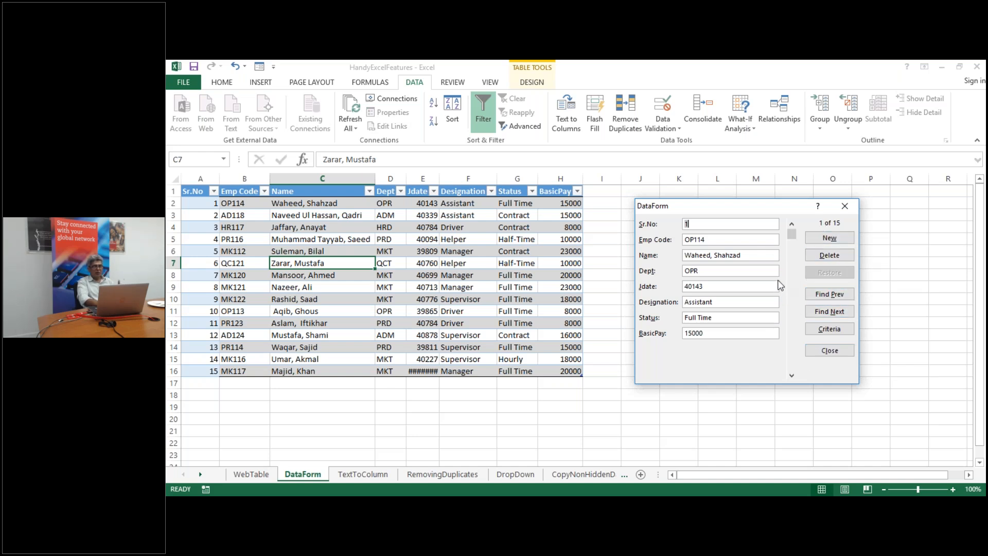
click(827, 239)
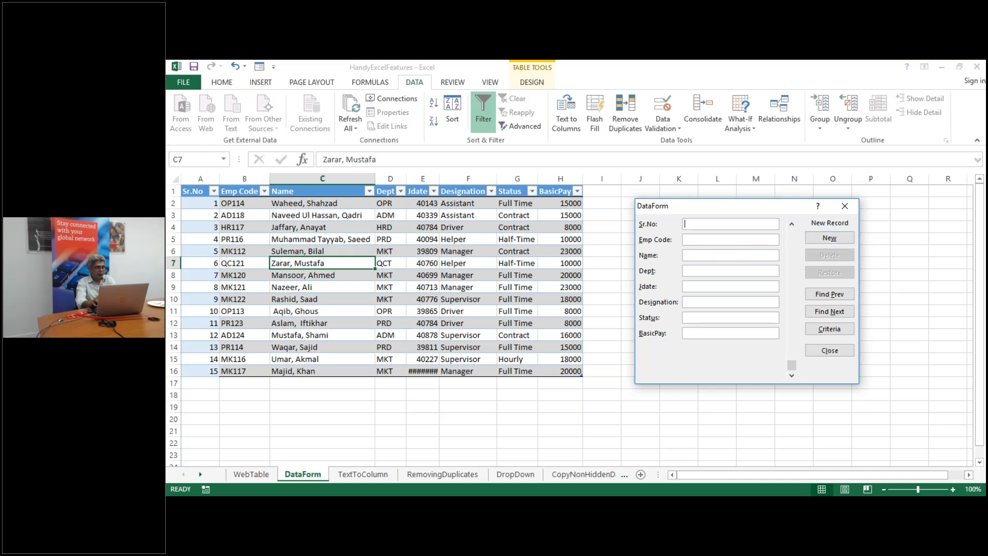
Add a new employee record: code and name, MKT, OFFICER, joined 20/04/2019, FULL TIME, 30000; close the form
text(16)
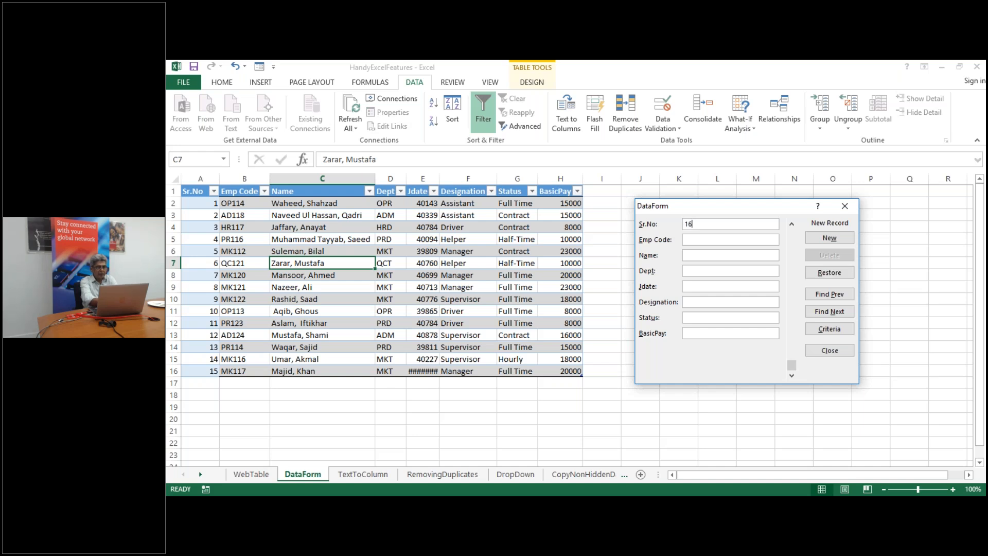
text(MK1)
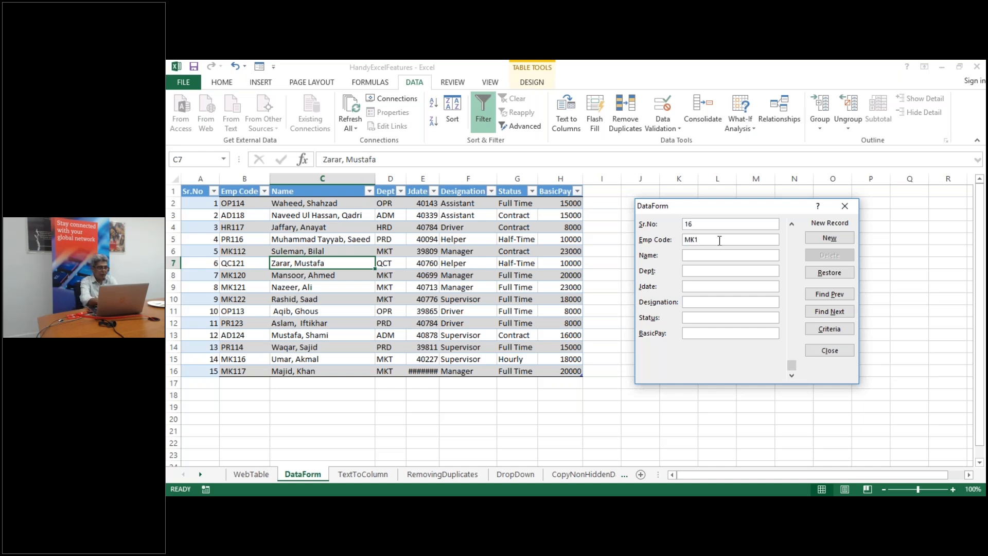
text(18)
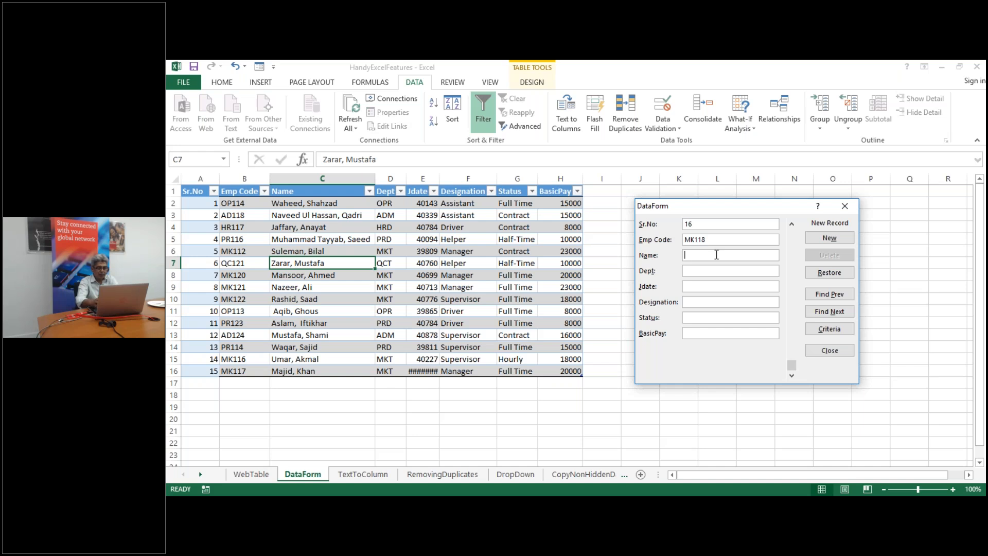
text(HAR)
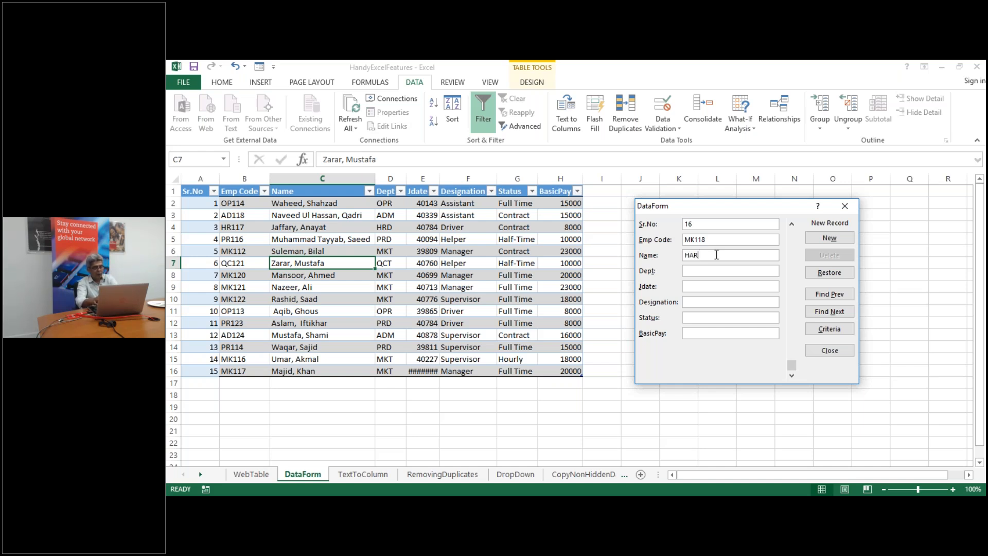
text(RON)
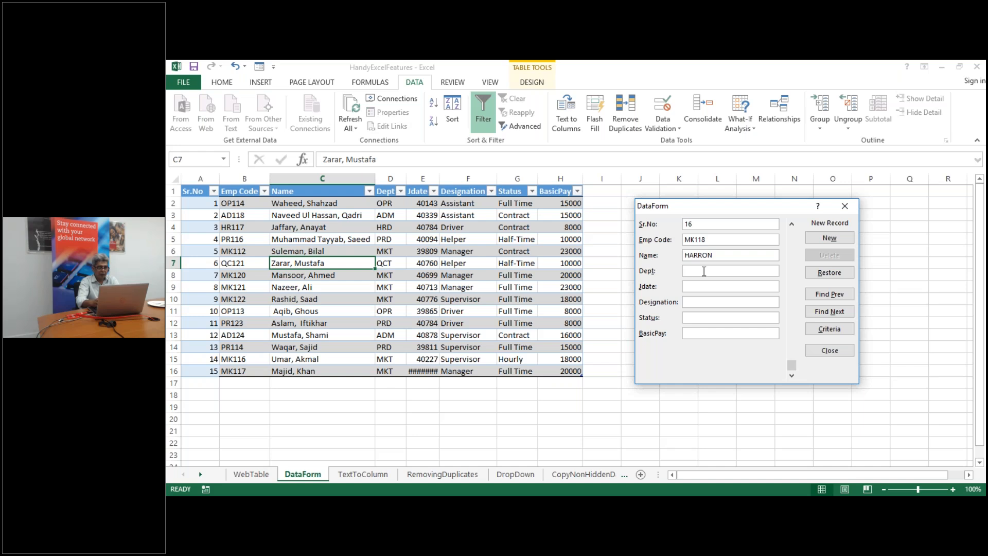
text(mkt)
key(BackSpace)
key(BackSpace)
key(BackSpace)
text(MKT)
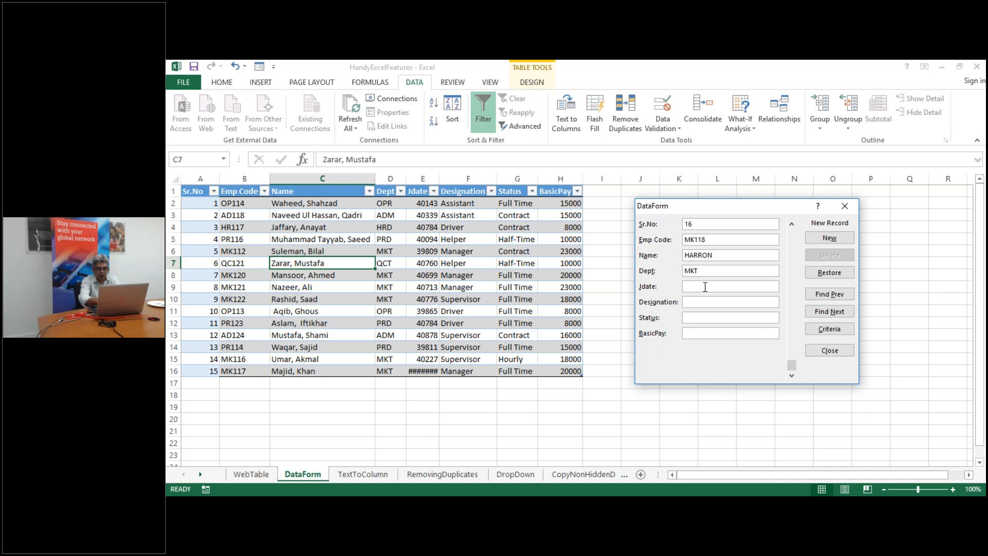
text(20/)
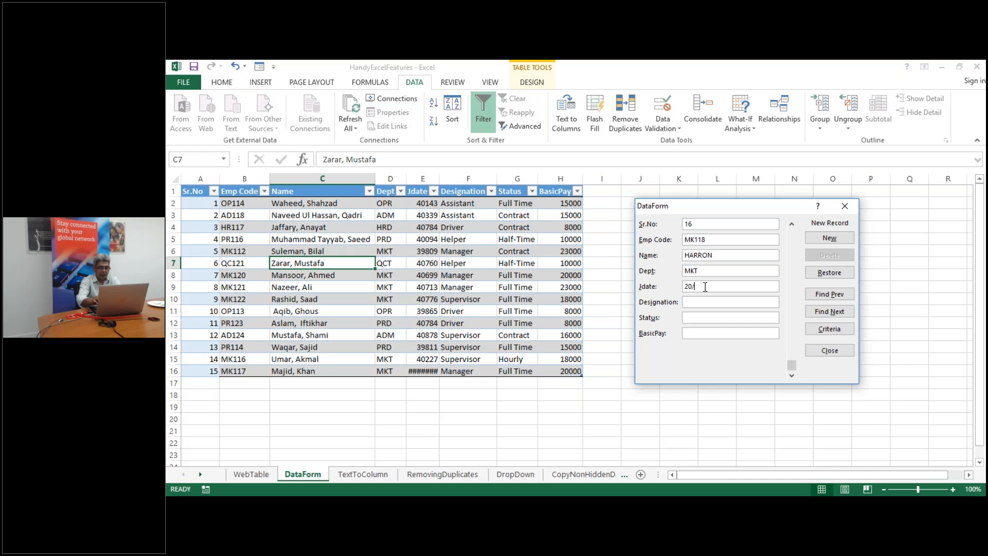
text(04/2019)
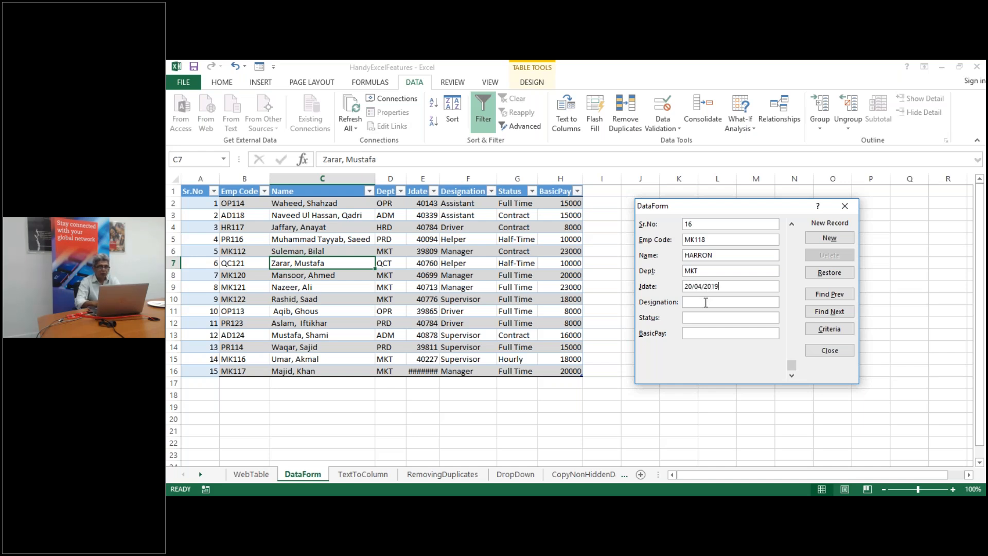
text(sUP)
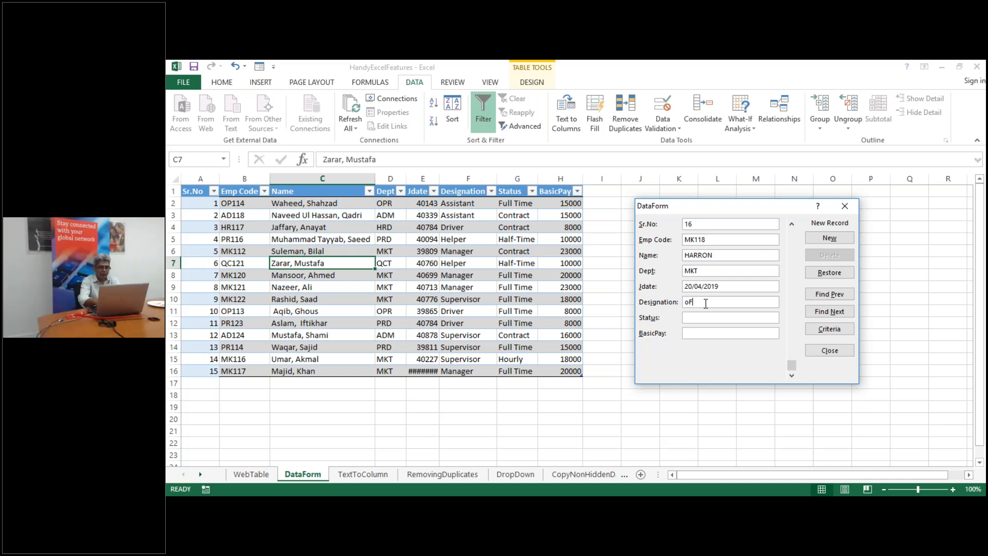
key(BackSpace)
key(BackSpace)
key(BackSpace)
text(OFFICER)
click(701, 317)
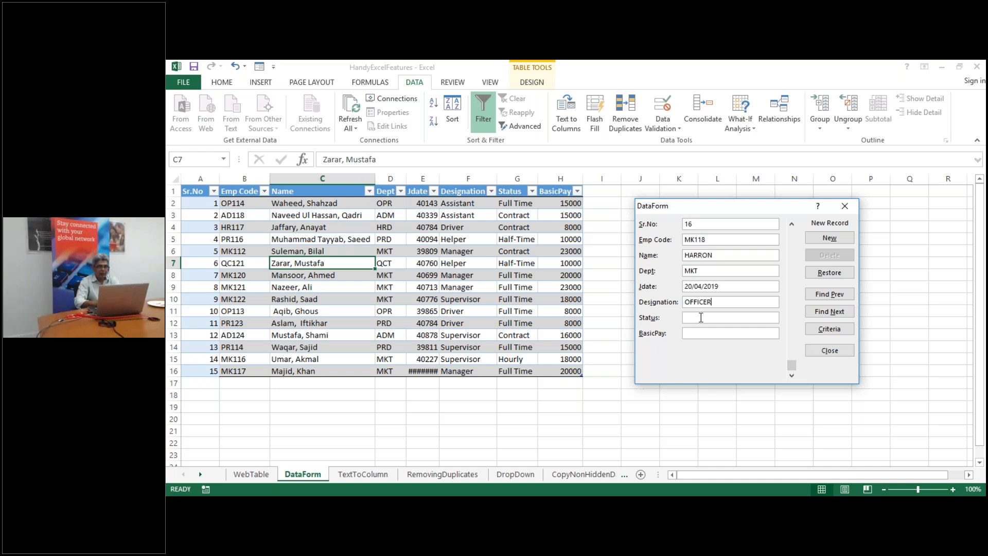
text(FT)
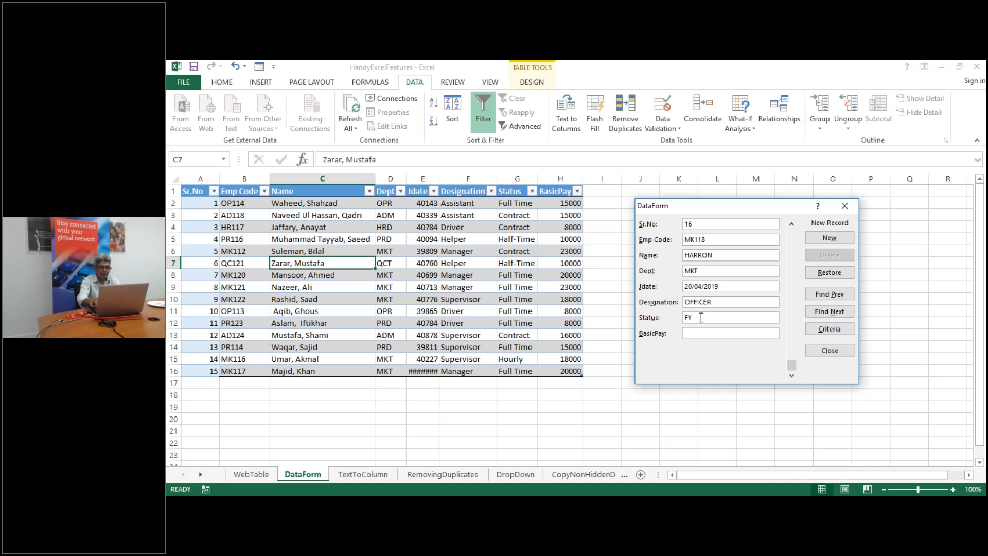
text(ULL TIME)
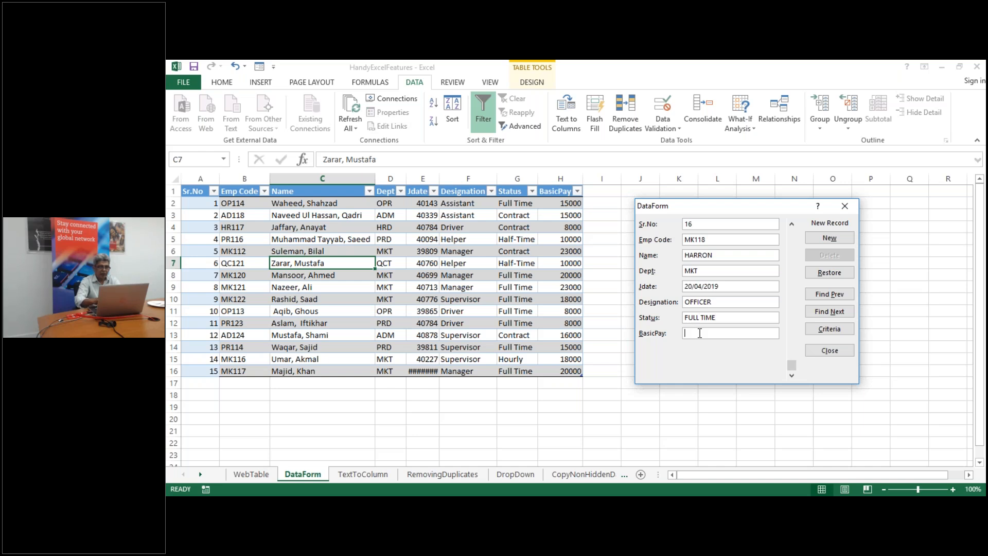
text(30000)
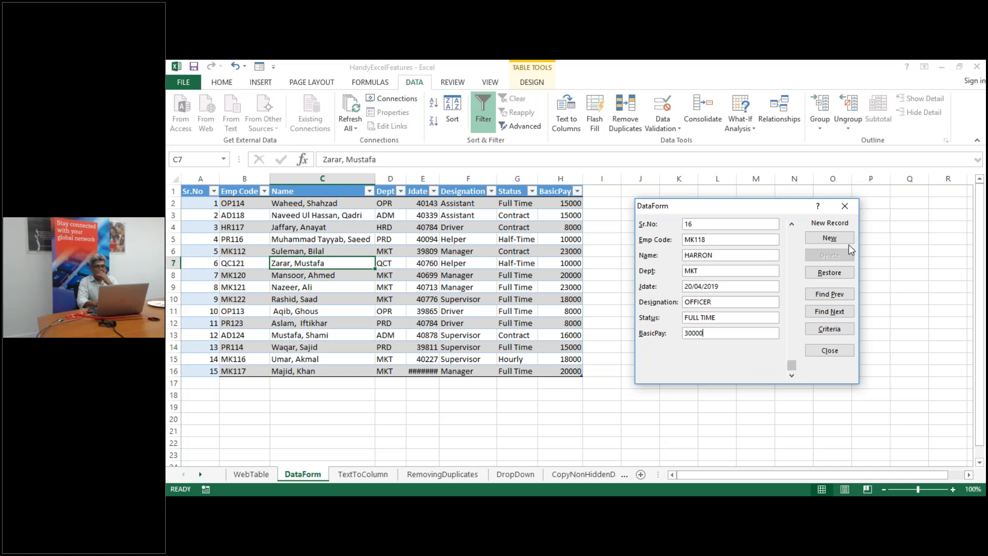
click(834, 240)
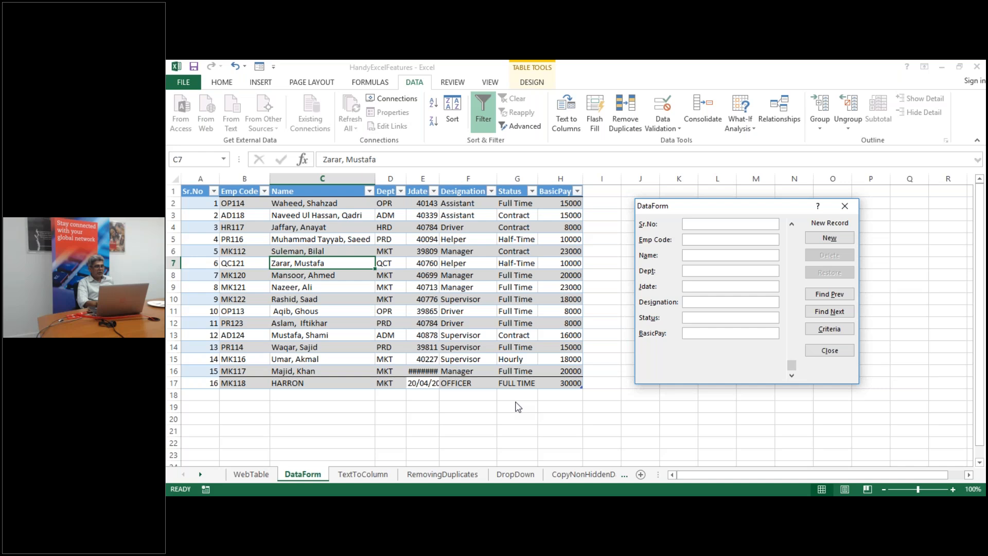
click(834, 351)
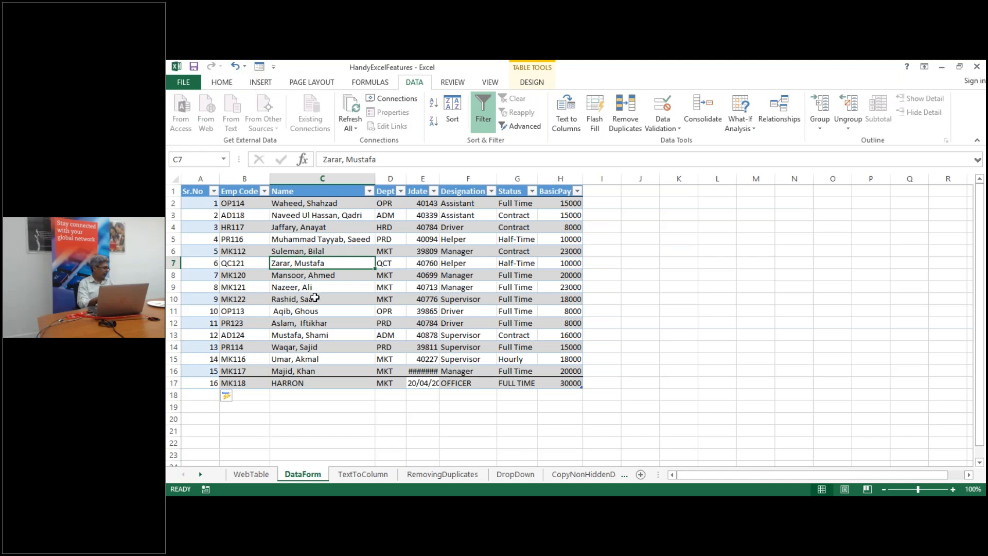
On the TextToColumn sheet, select the six comma-separated names in A2:A7
click(374, 480)
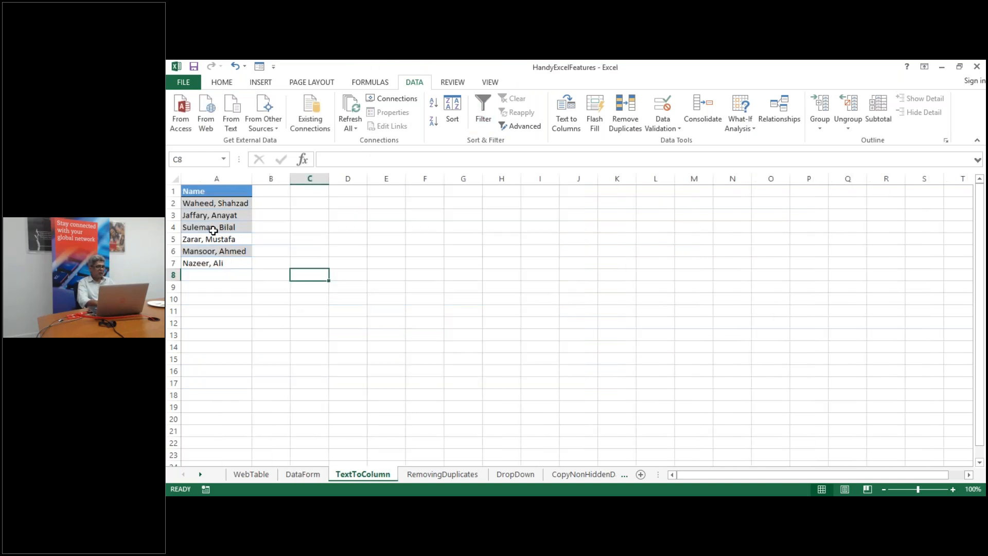
click(239, 194)
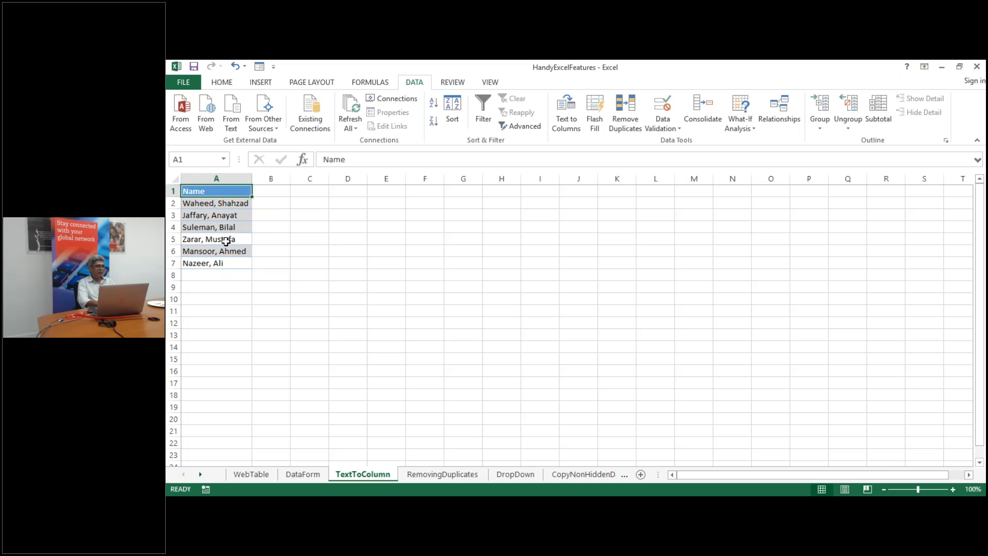
click(253, 179)
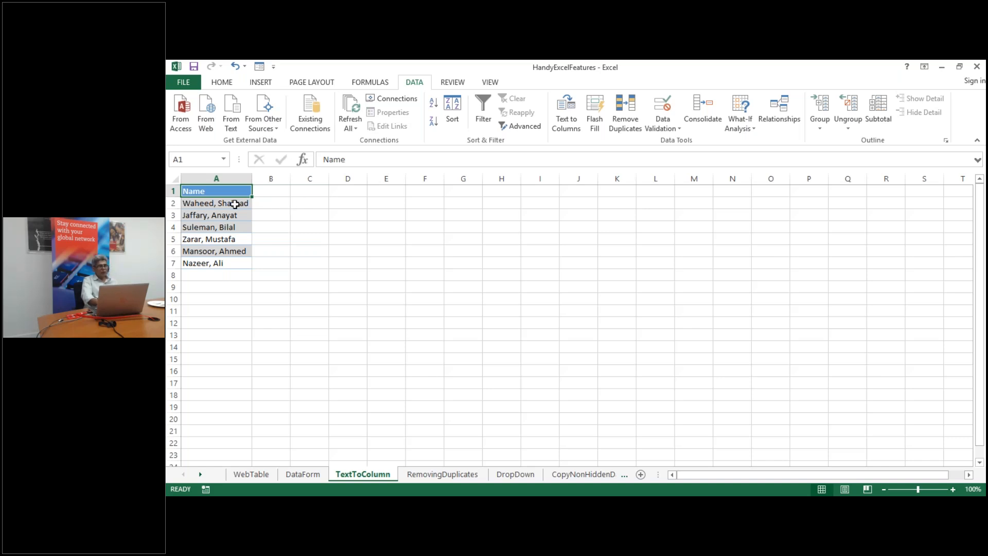
key(Return)
key(shift+Down)
key(shift+Down)
key(shift+Down)
key(shift+Down)
key(shift+Down)
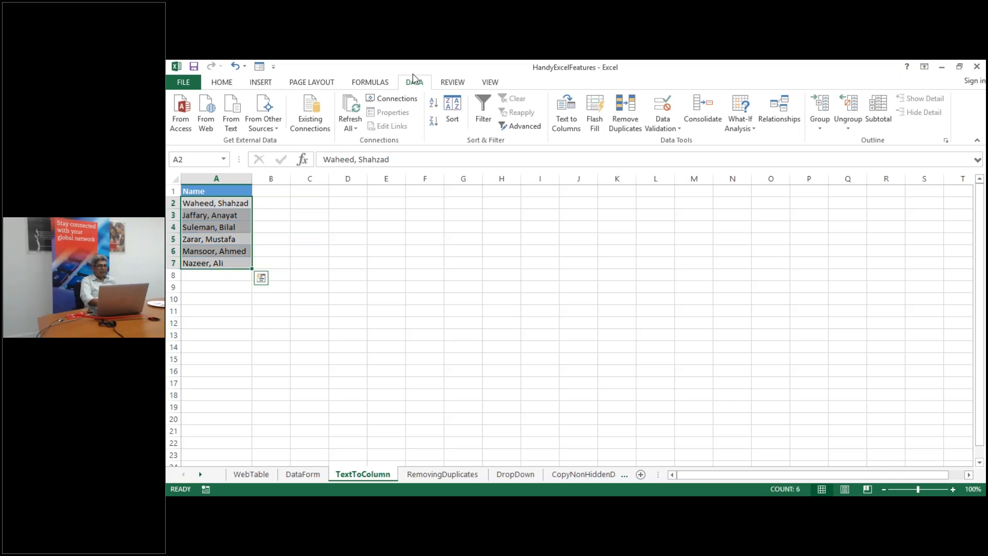
click(568, 123)
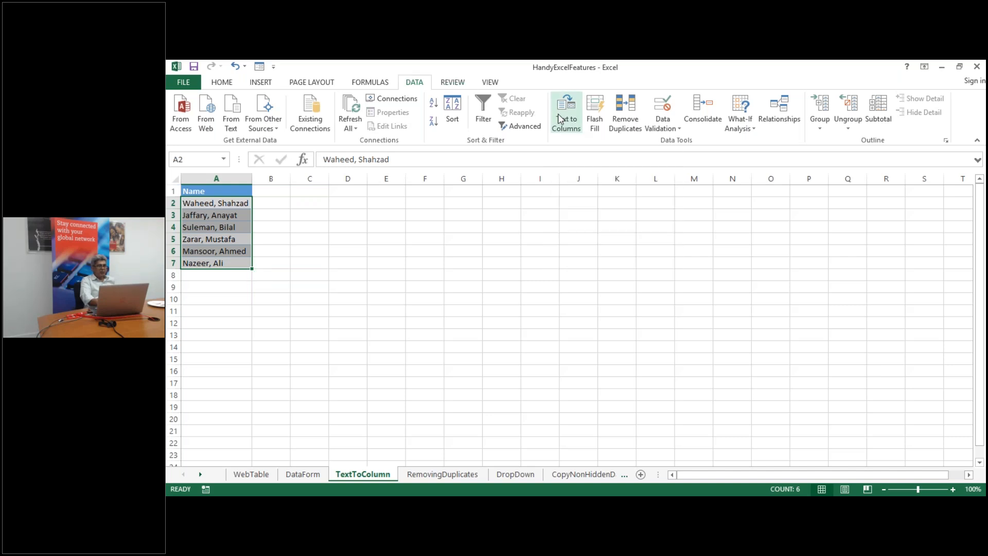
Split A2:A7 on the comma with Text to Columns, sending first names to column B
click(565, 122)
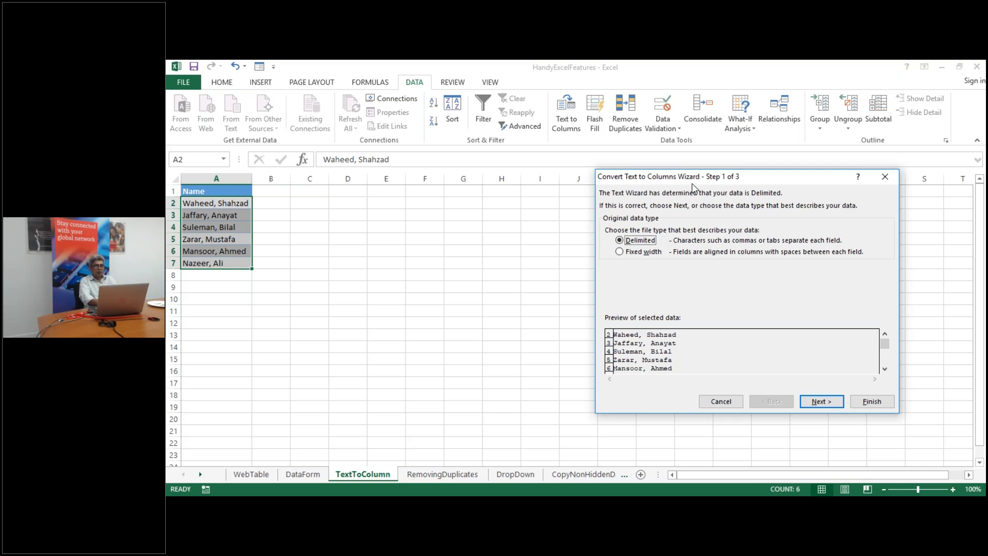
drag(695, 184, 590, 192)
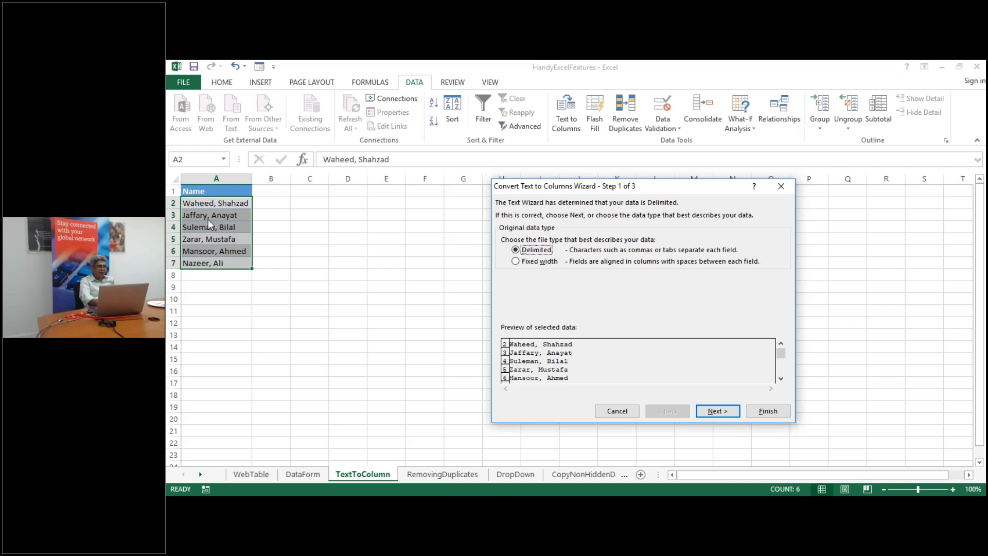
click(719, 415)
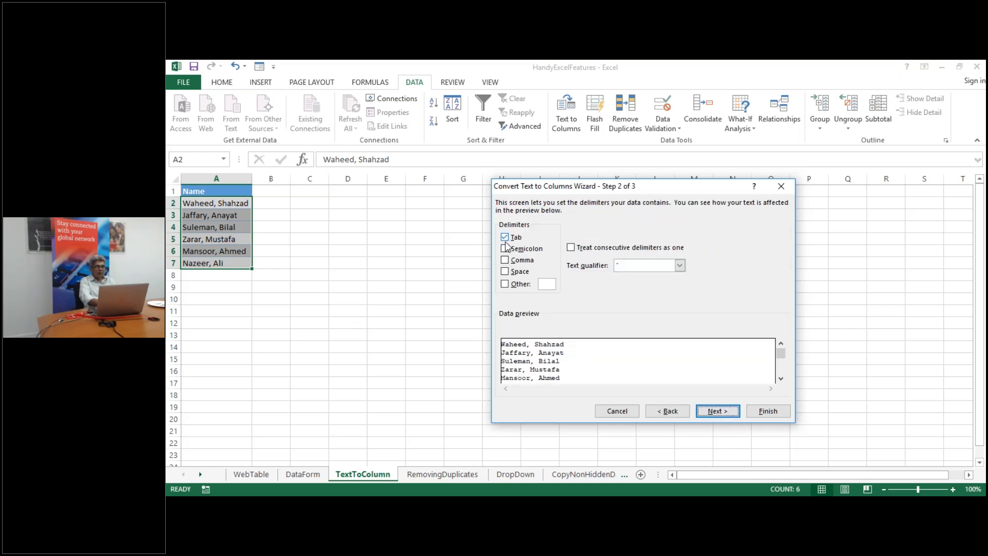
click(505, 237)
click(505, 260)
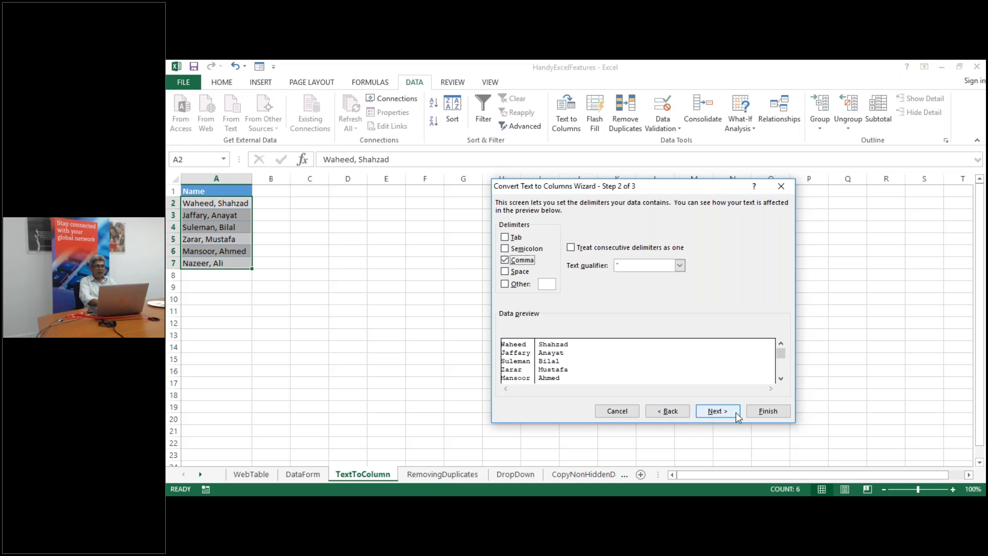
click(716, 411)
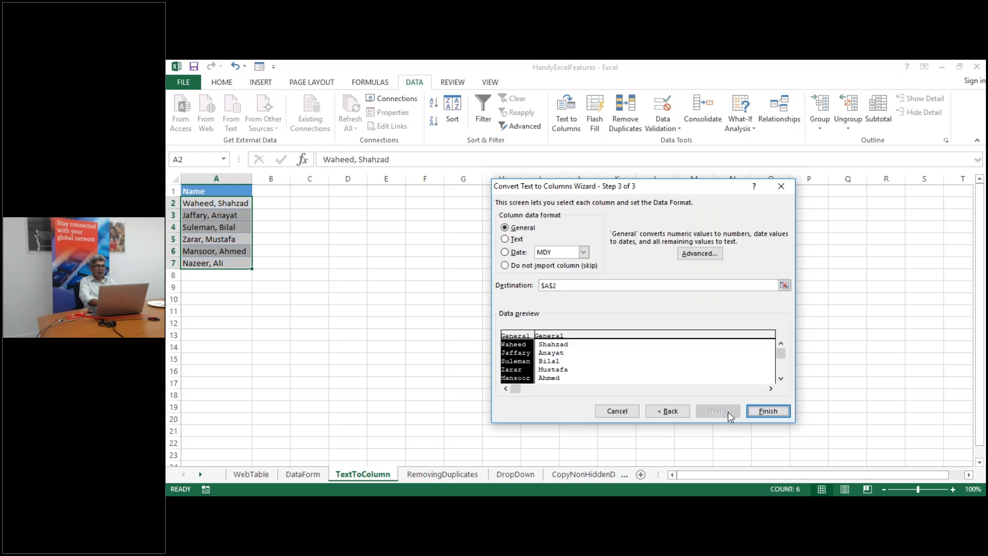
click(768, 411)
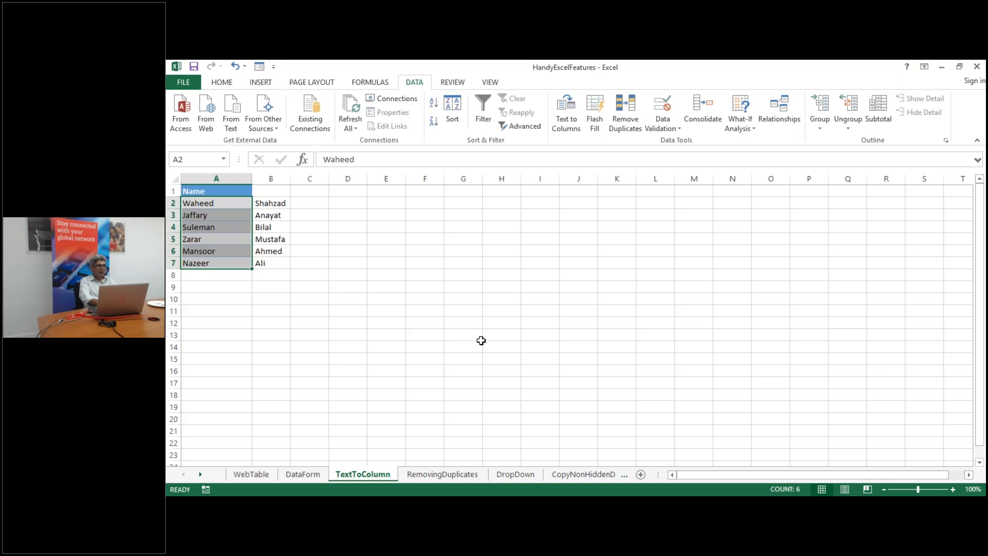
click(481, 340)
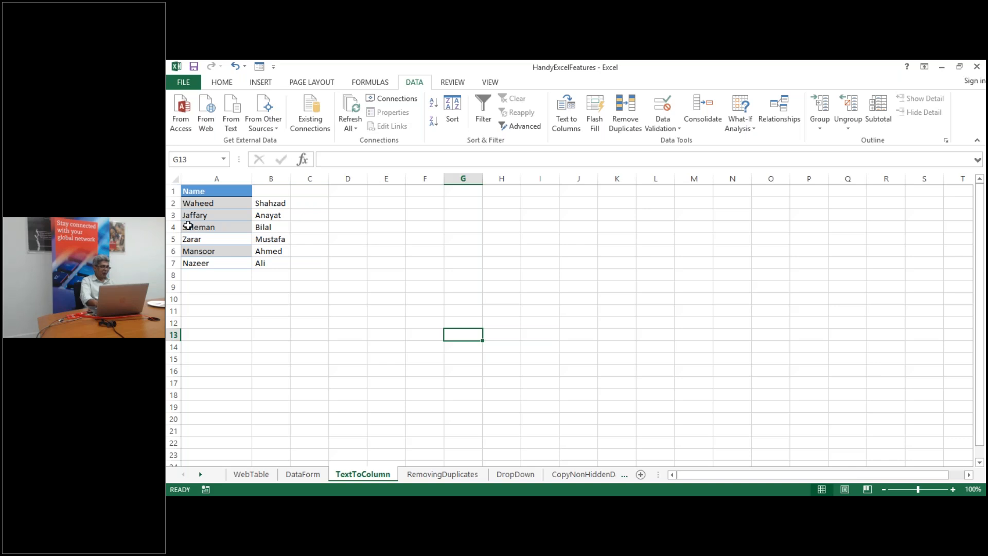
Enter =CONCATENATE(B2,", ",A2) in E2 to join first name and surname, then open RemovingDuplicates
click(393, 202)
text(=CON)
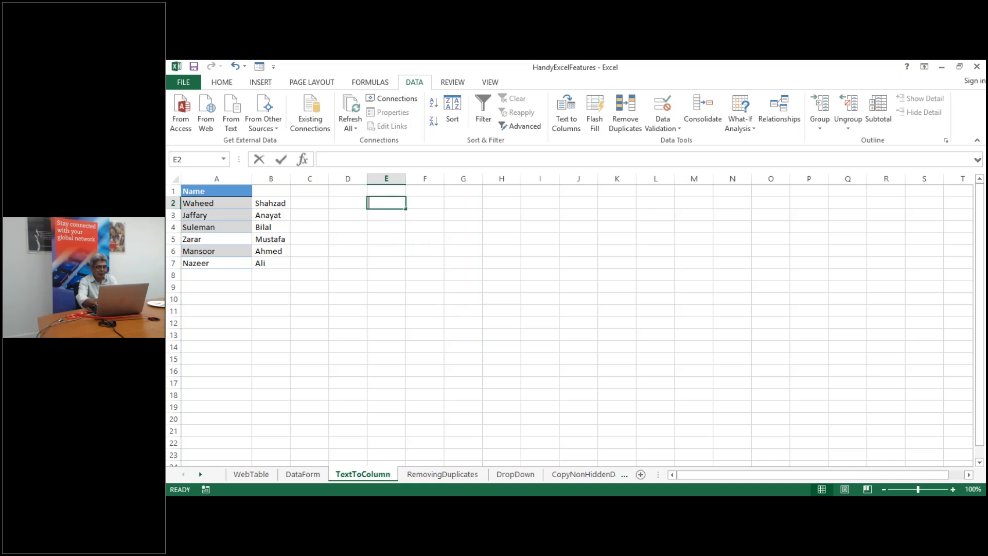
double_click(425, 217)
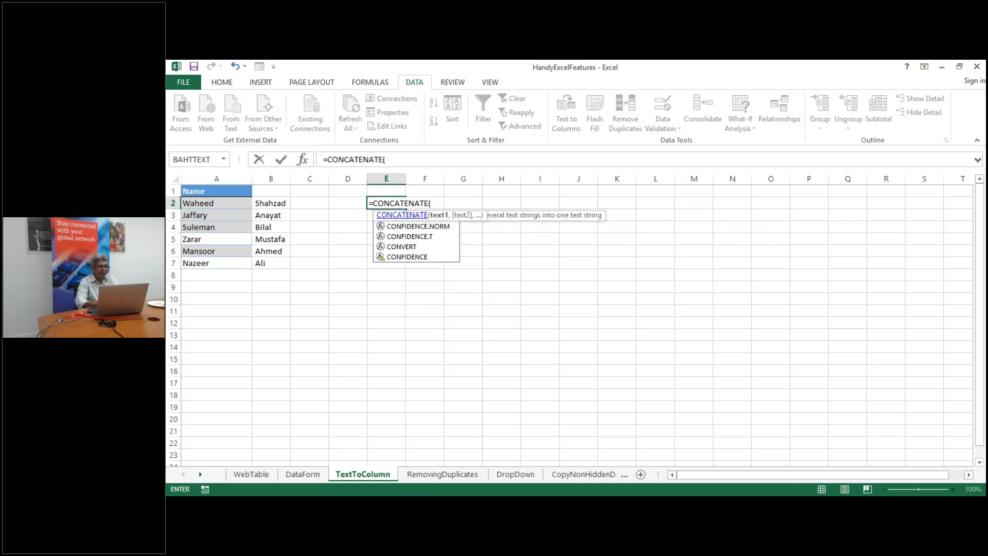
click(260, 203)
text(,)
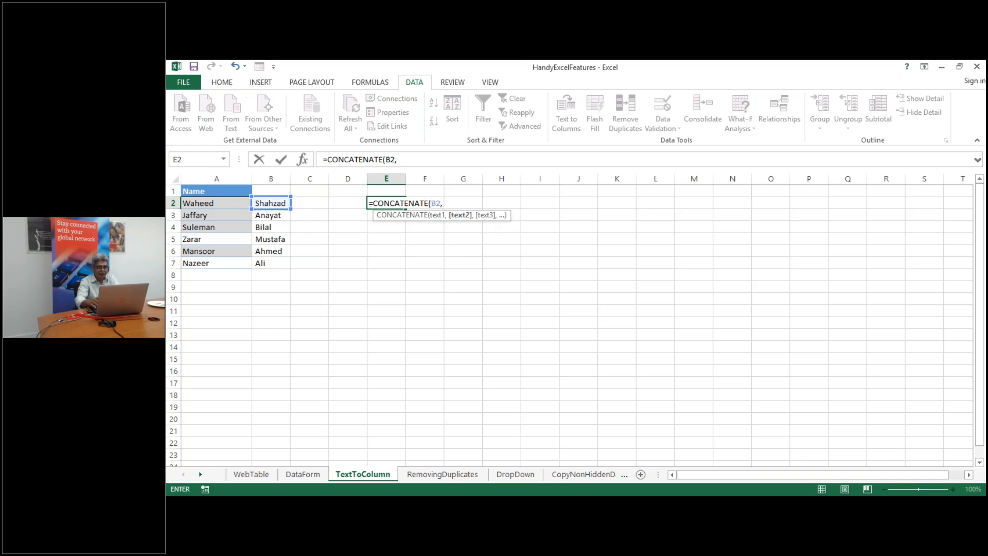
text(" ",)
click(226, 204)
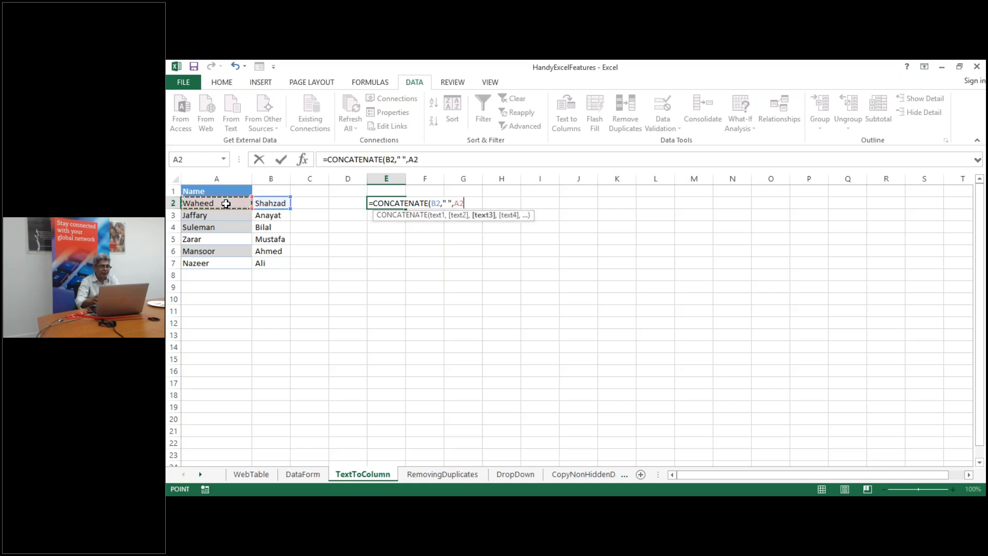
text())
key(Return)
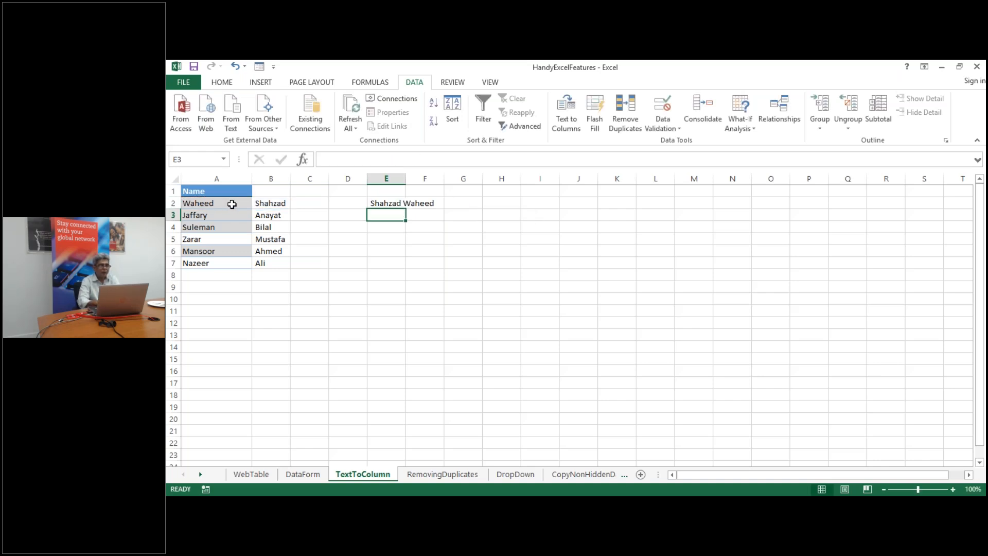
click(377, 204)
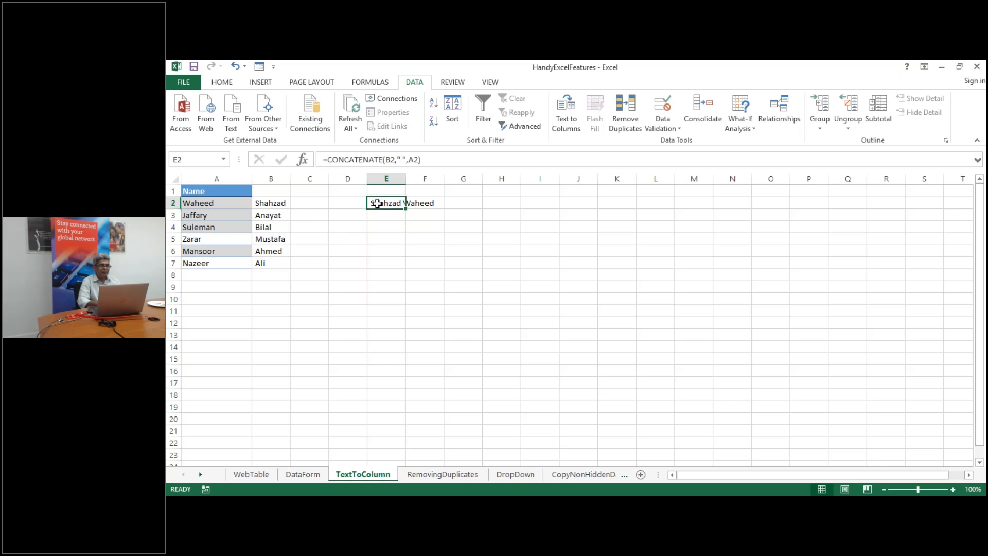
click(402, 160)
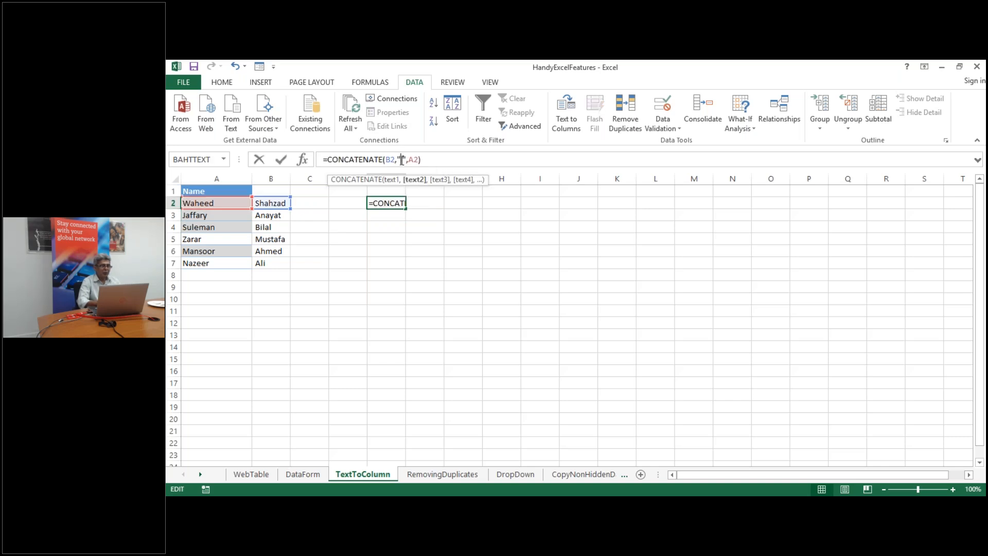
text(,)
key(Return)
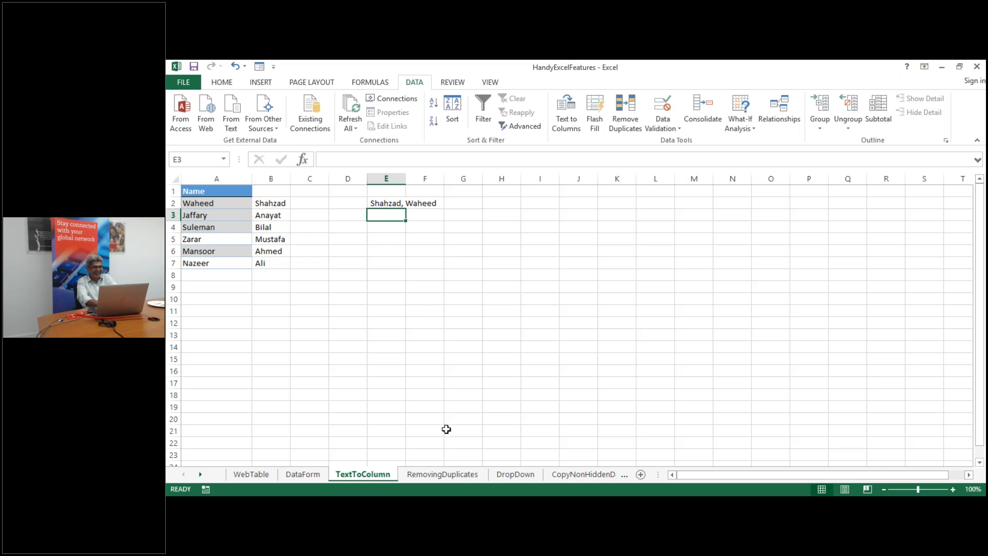
click(449, 477)
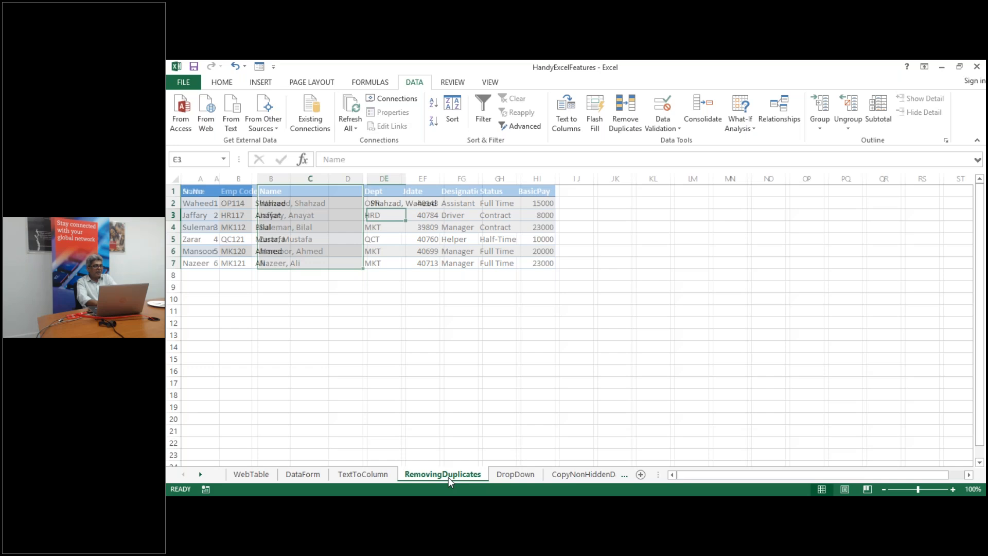
Insert a blank row 3 and paste a copy of the employee row below into it
click(294, 335)
click(269, 241)
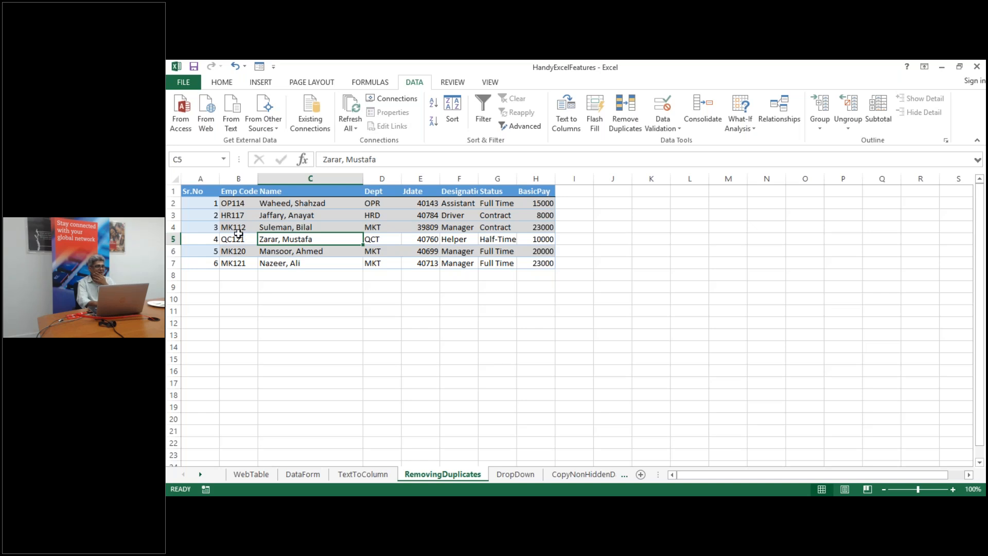
click(175, 216)
right_click(175, 215)
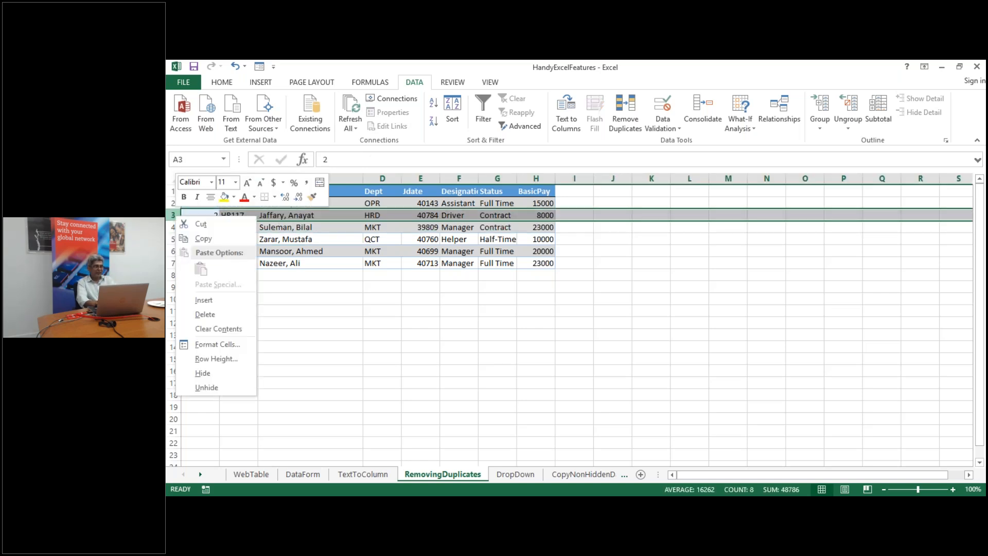
click(227, 301)
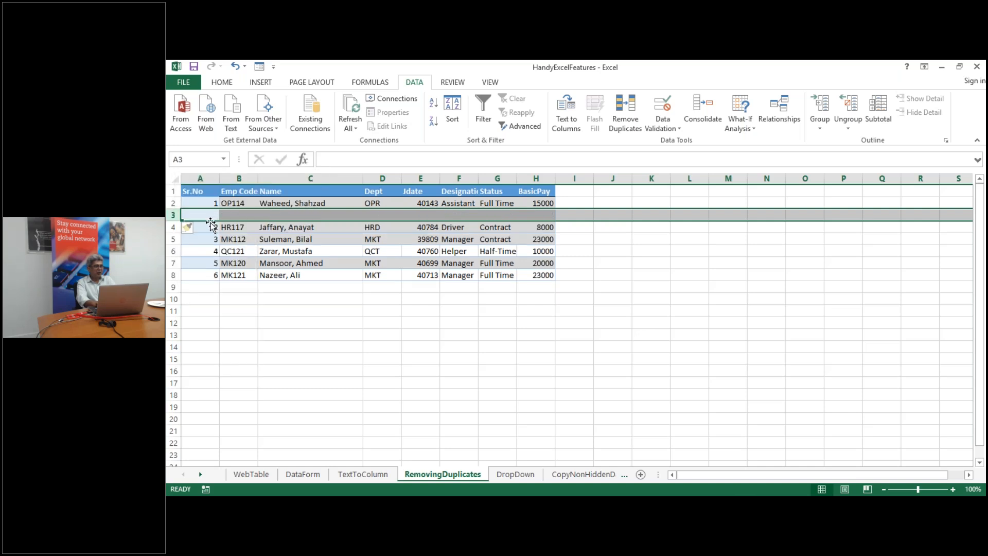
drag(208, 227, 535, 227)
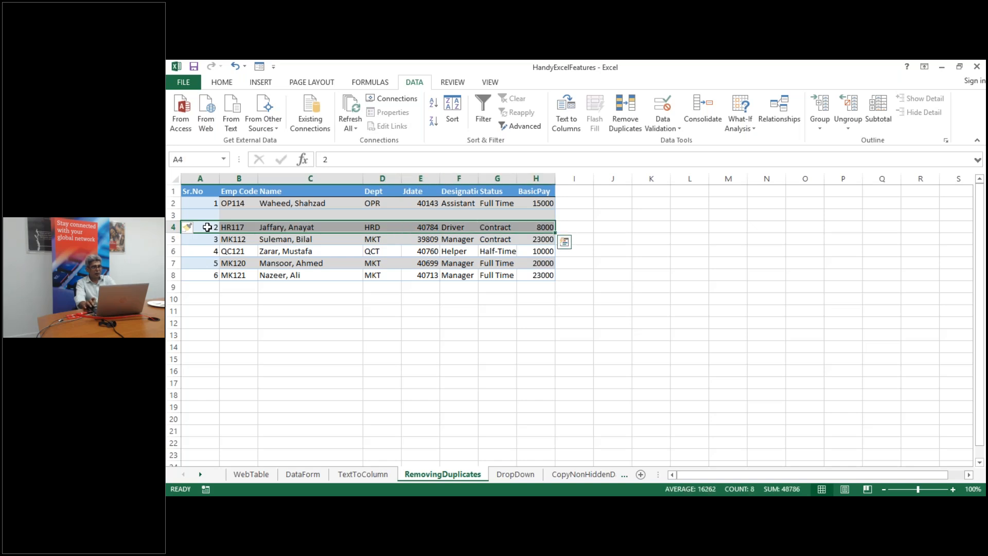
key(ctrl+c)
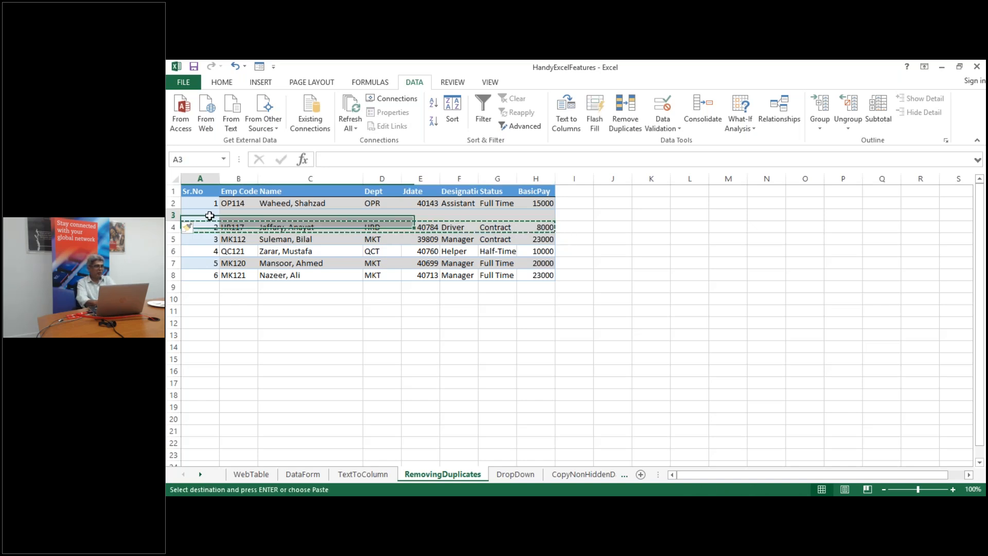
click(206, 215)
key(ctrl+v)
Confirm rows 3 and 4 hold identical records and bring up Remove Duplicates
click(342, 335)
key(Escape)
key(Escape)
click(294, 230)
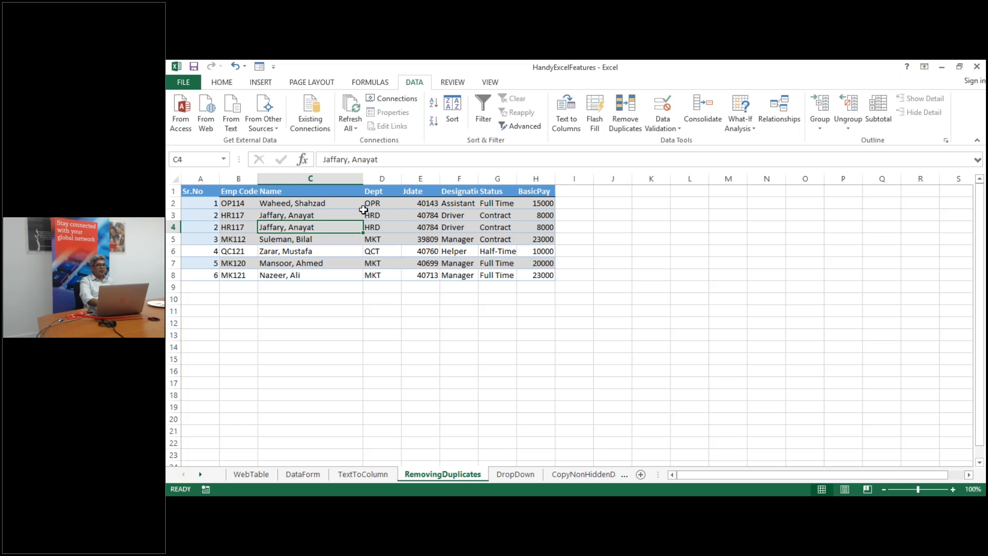
click(311, 214)
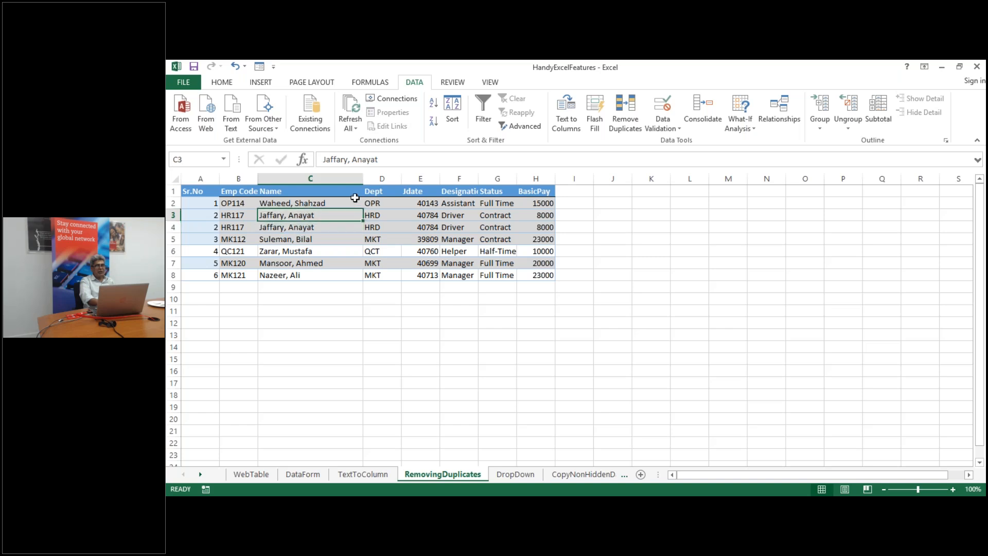
click(626, 123)
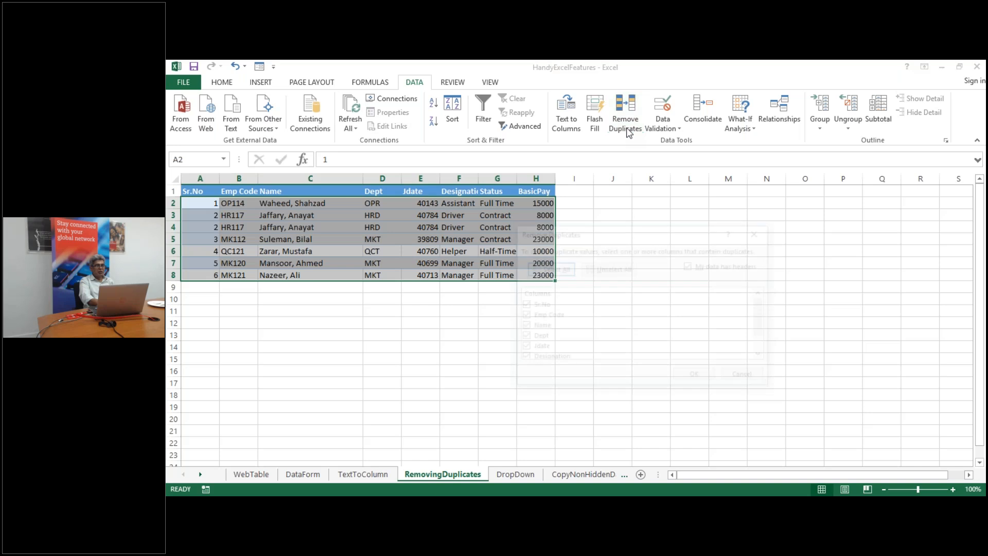
Remove duplicates comparing all columns including Designation, deleting the one repeated employee row
drag(650, 237, 796, 241)
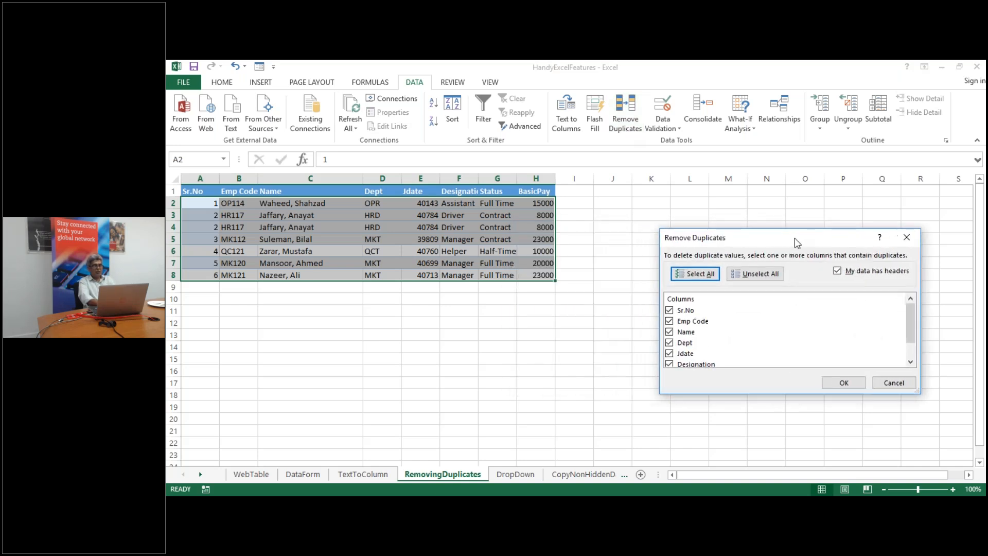
drag(772, 238, 750, 209)
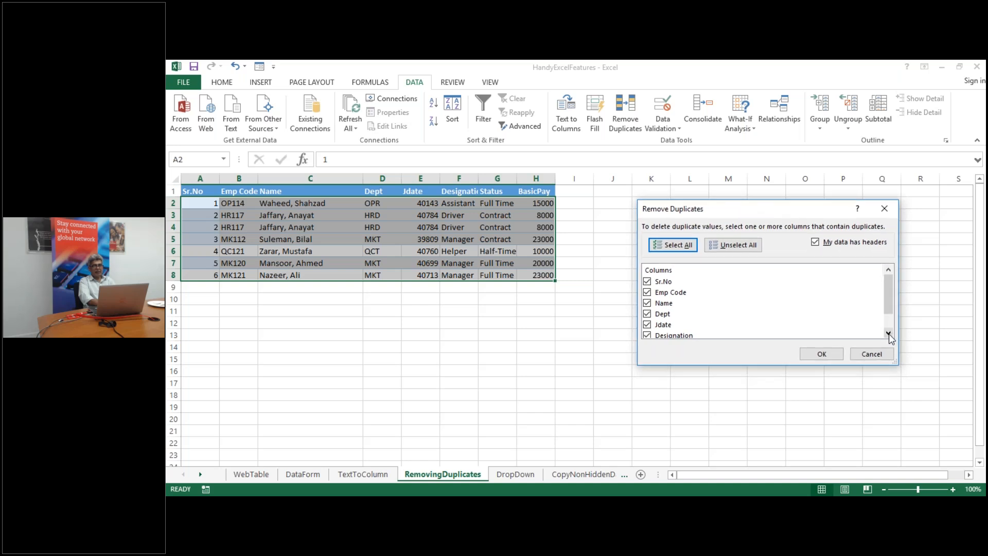
click(888, 333)
click(888, 334)
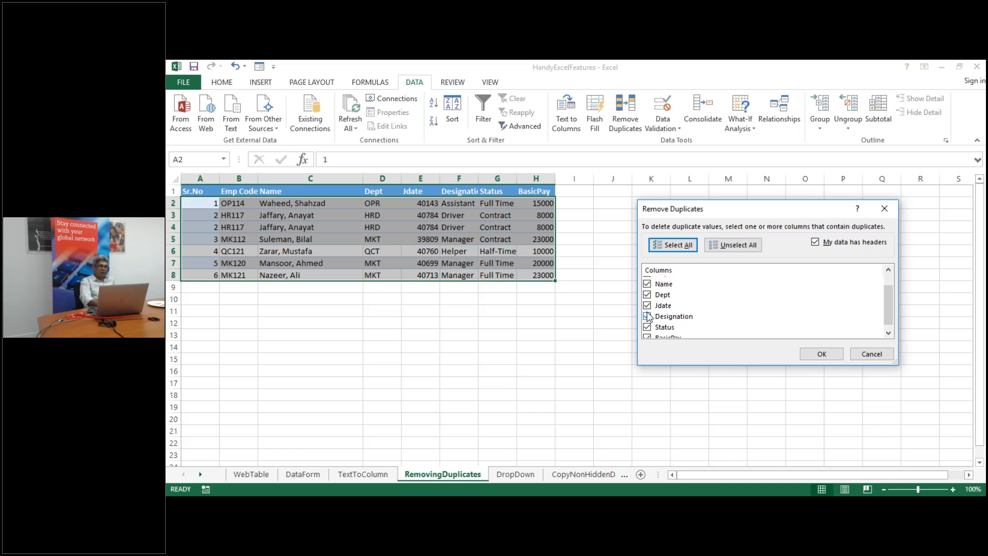
click(648, 316)
click(674, 310)
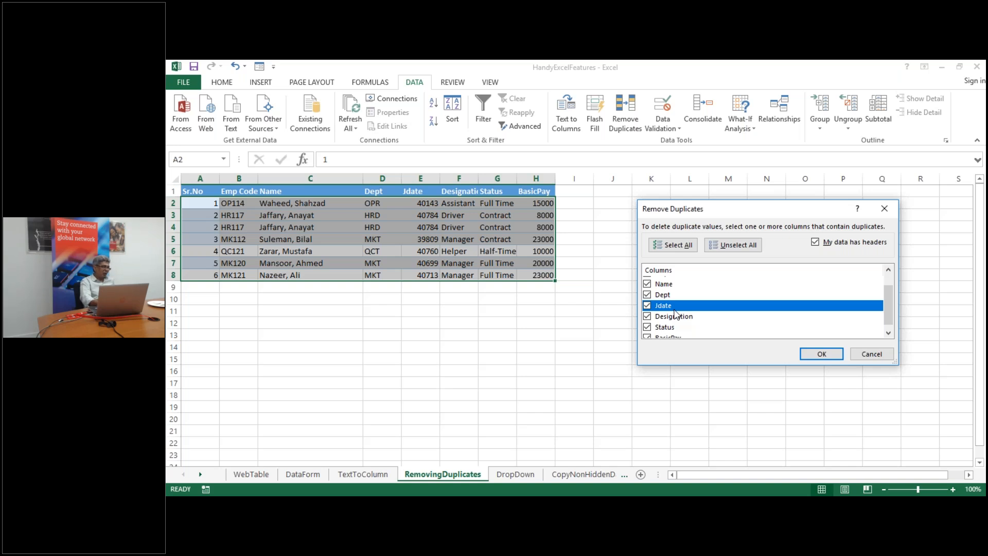
click(647, 317)
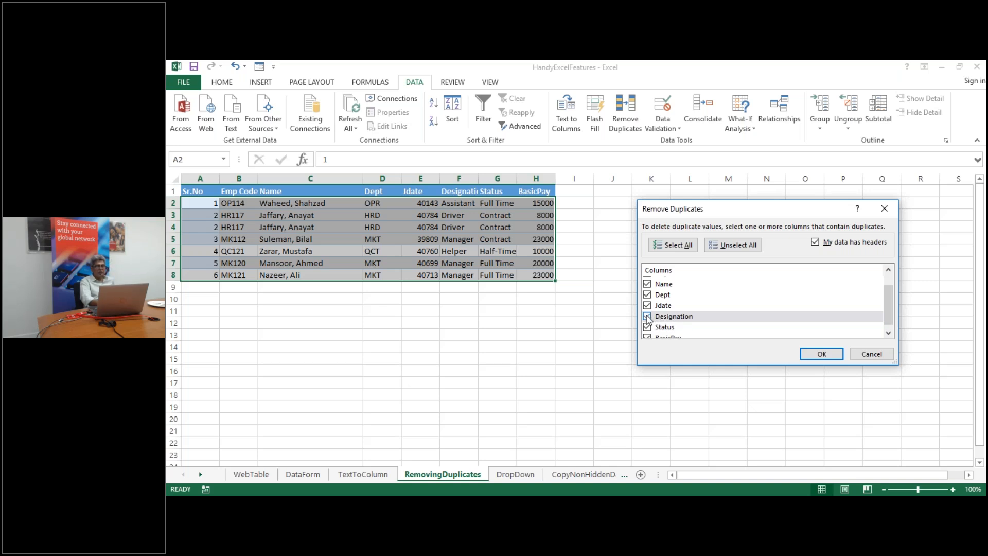
click(647, 315)
click(822, 355)
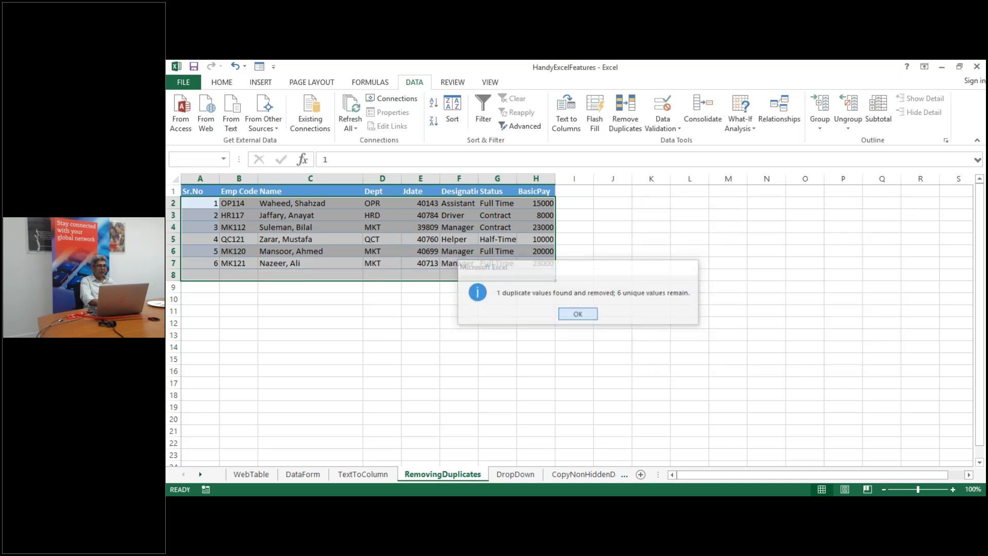
click(578, 315)
click(267, 215)
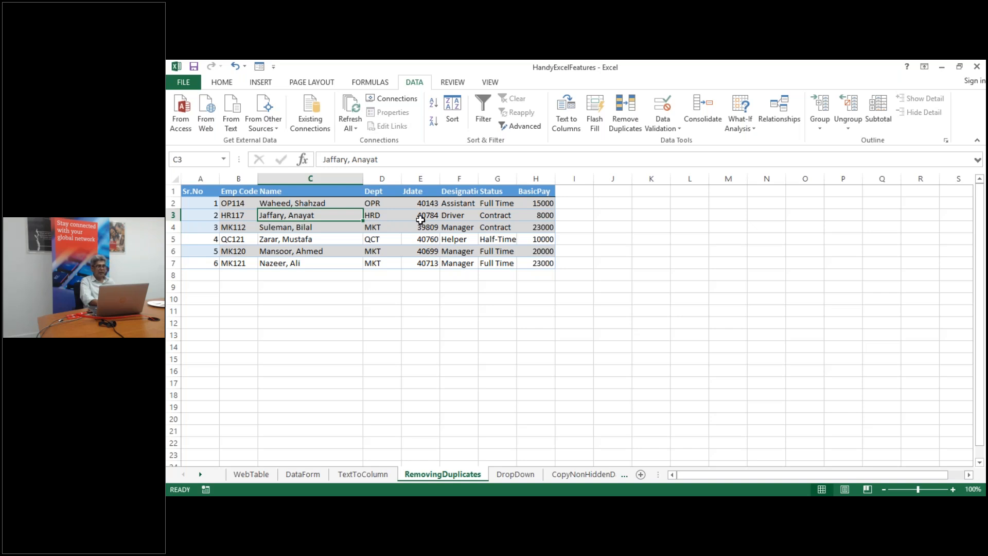
click(520, 475)
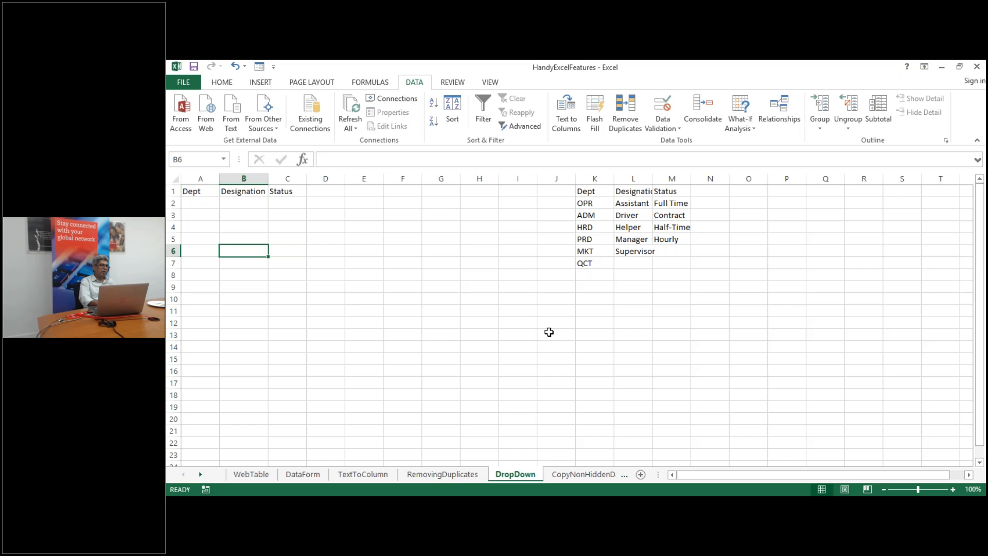
Select the Dept cells A2:A14 on the DropDown sheet and open Data Validation
click(549, 332)
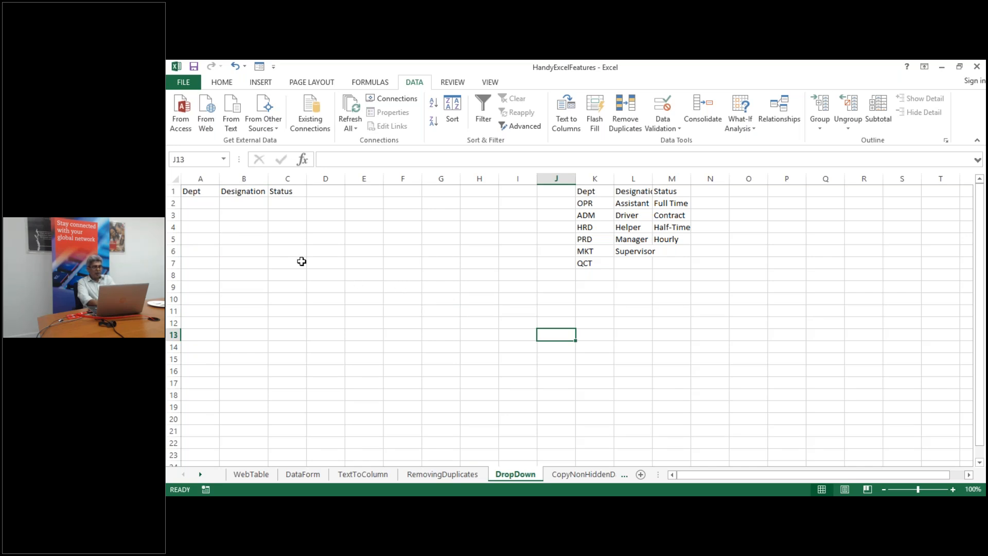
click(200, 203)
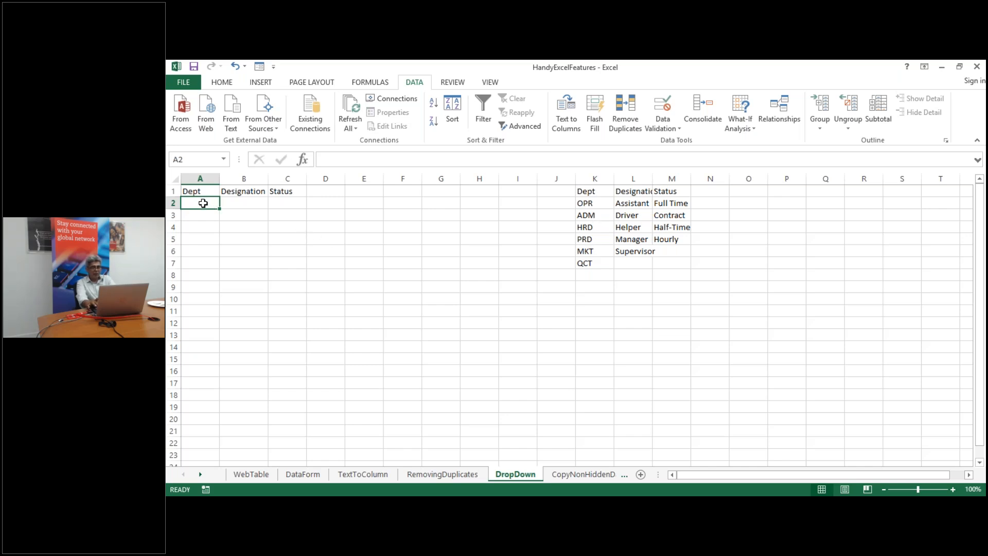
key(shift+Down)
key(shift+Down)
key(shift+Down)
key(shift+Down)
key(shift+Down)
key(shift+Down)
key(shift+Down)
key(shift+Down)
key(shift+Down)
key(shift+Down)
key(shift+Down)
key(shift+Down)
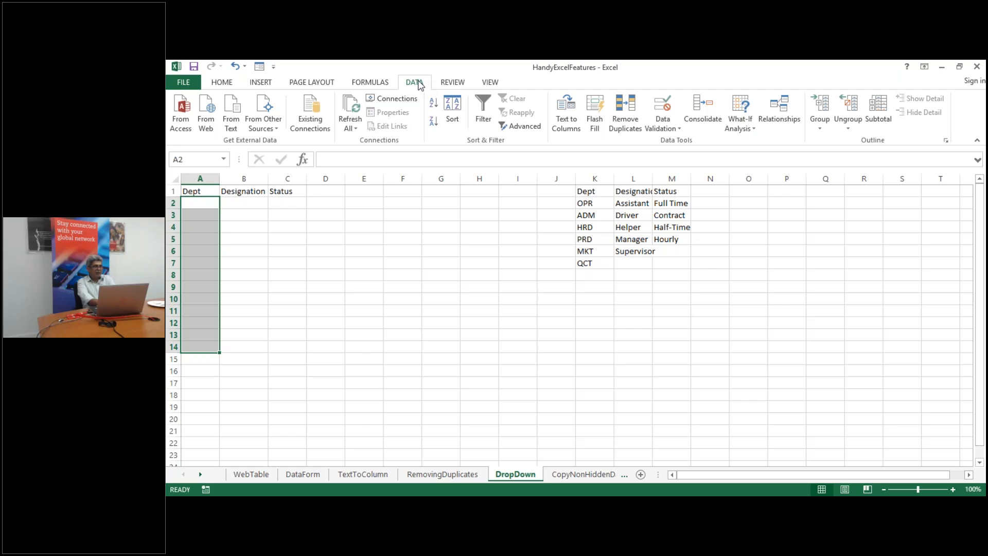
click(665, 107)
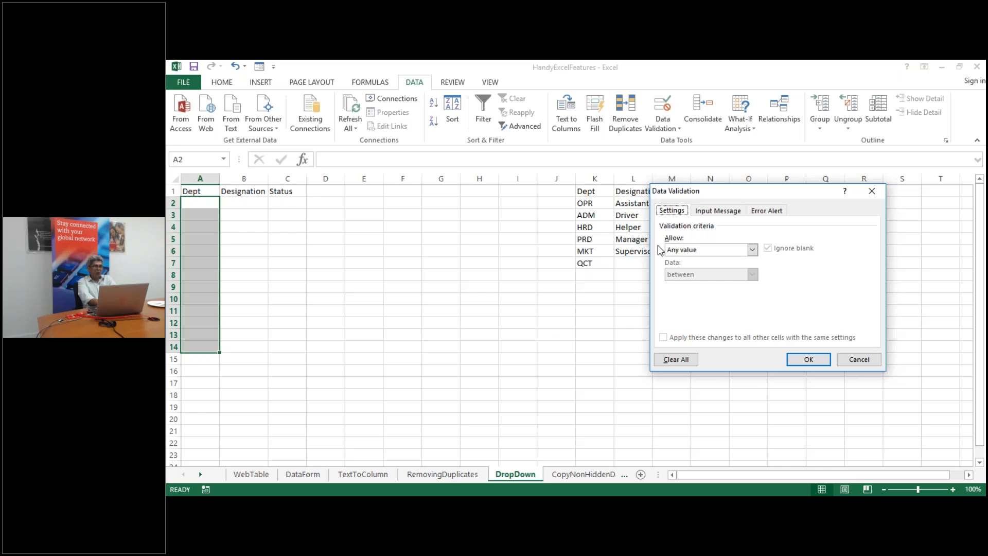
Restrict A2:A14 to List data validation with source =$K$2:$K$7
click(753, 250)
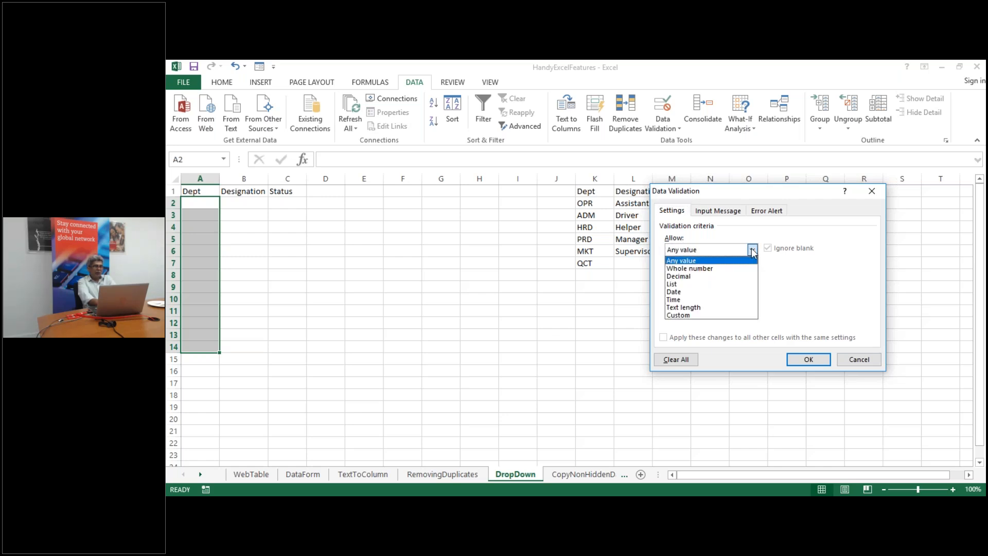
click(731, 285)
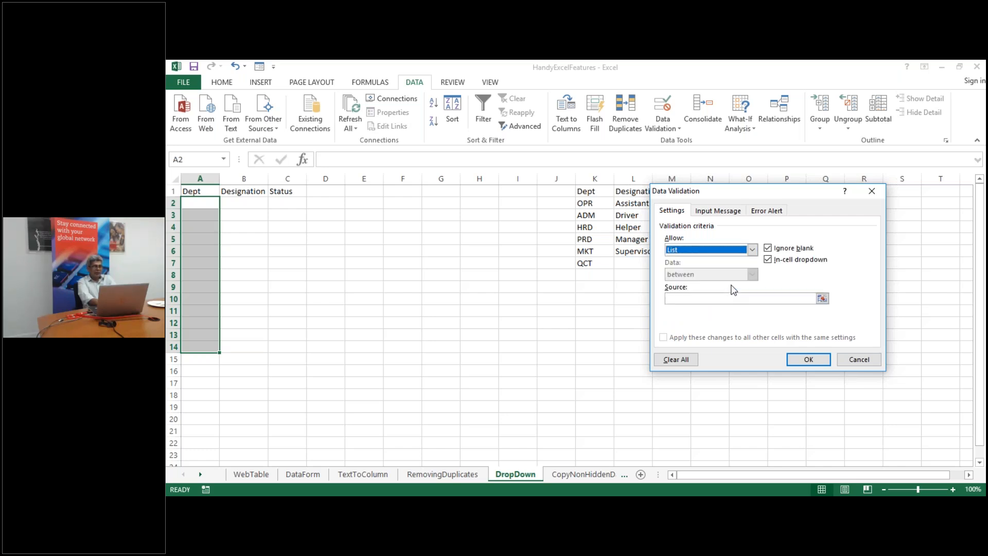
drag(717, 207, 406, 283)
click(364, 369)
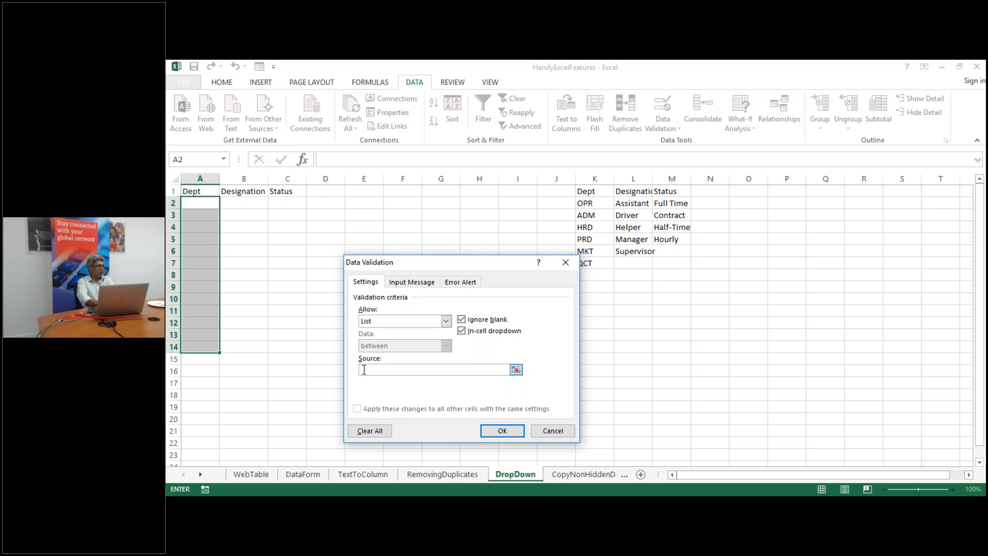
click(515, 370)
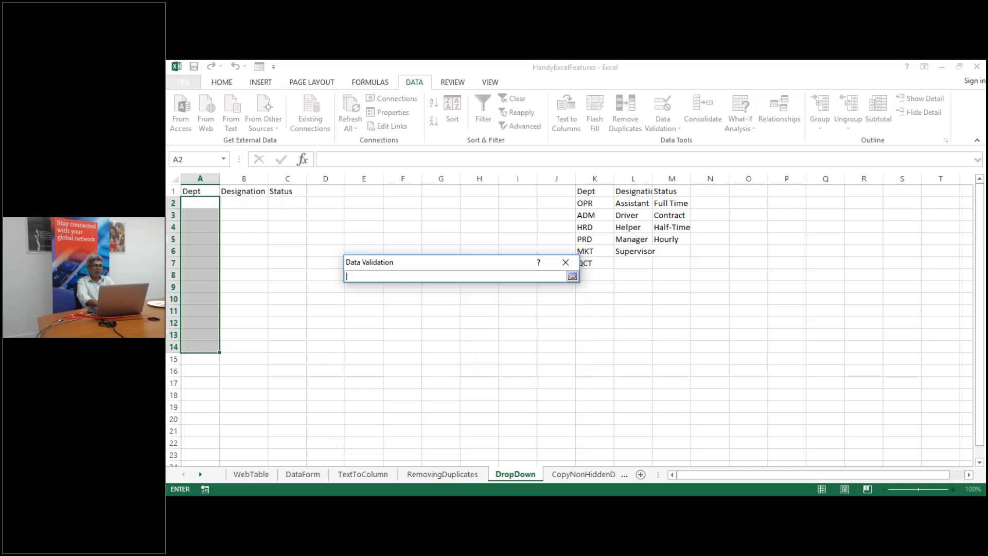
click(593, 203)
key(shift+Down)
key(shift+Down)
key(shift+Down)
key(shift+Down)
key(shift+Down)
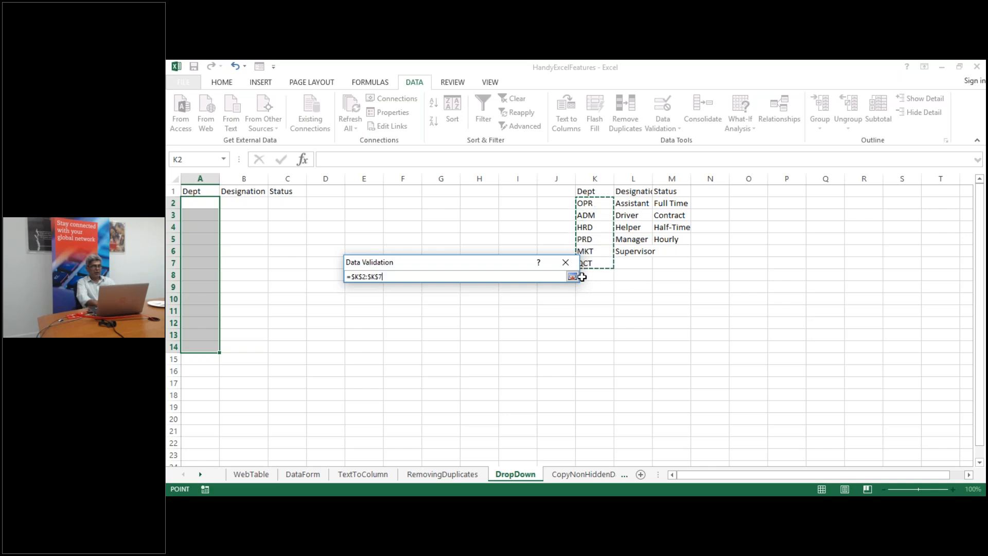
click(572, 277)
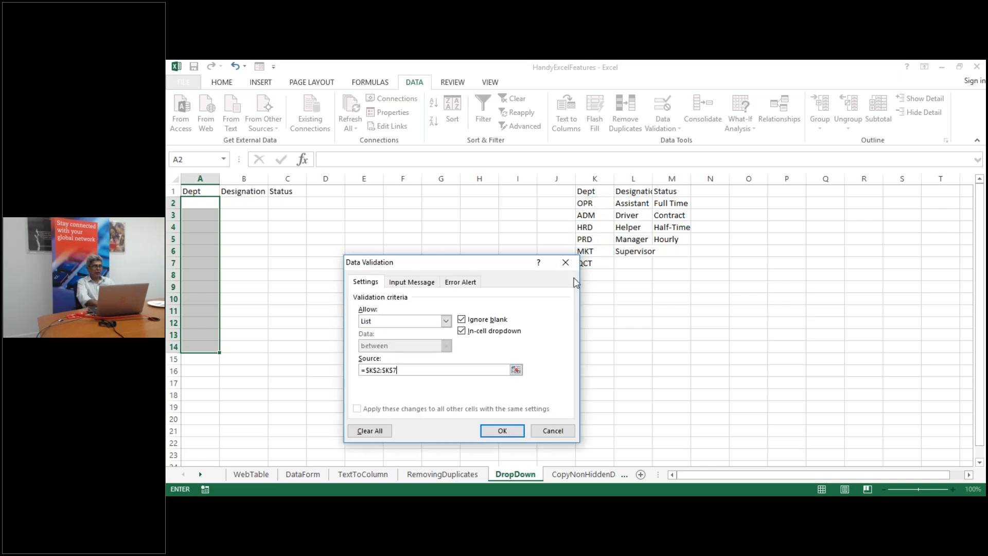
click(497, 436)
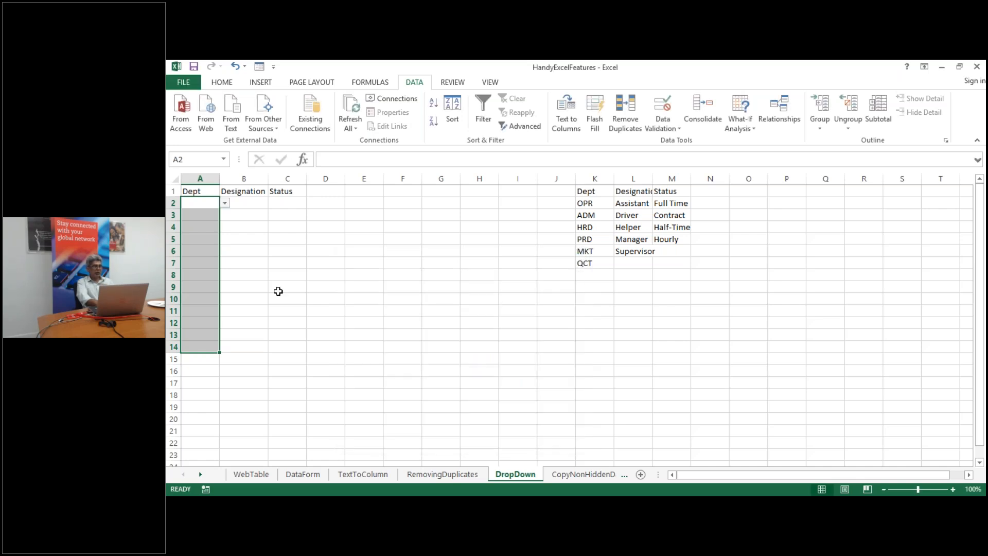
Pick OPR in A2 and HRD in A3 from the department dropdowns
click(225, 203)
click(207, 215)
drag(201, 215, 222, 215)
click(225, 214)
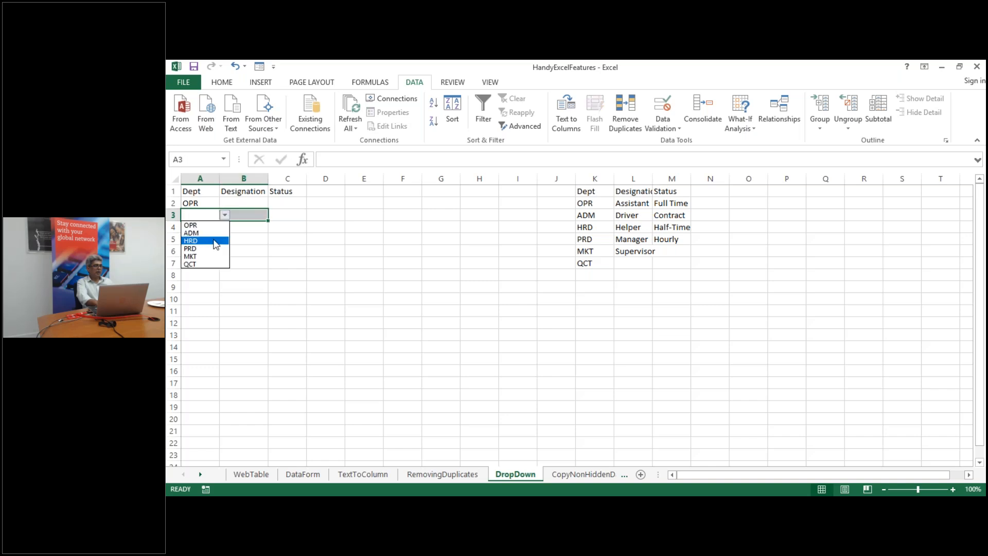
click(217, 241)
click(245, 313)
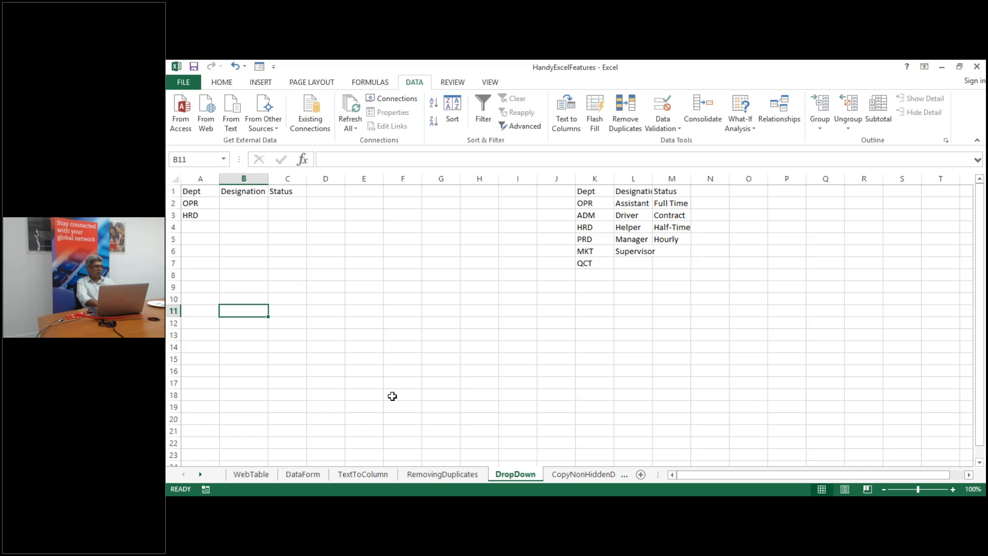
click(575, 474)
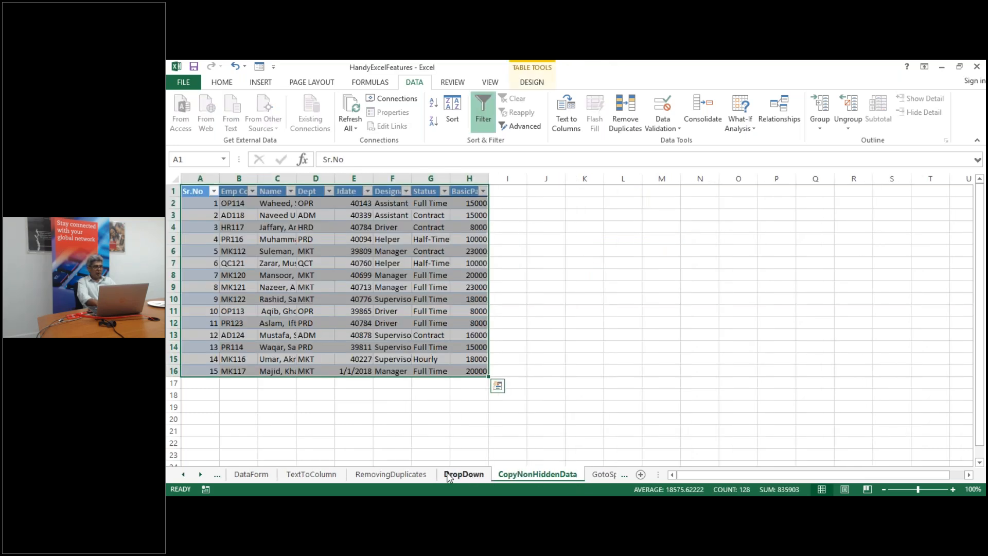
click(448, 476)
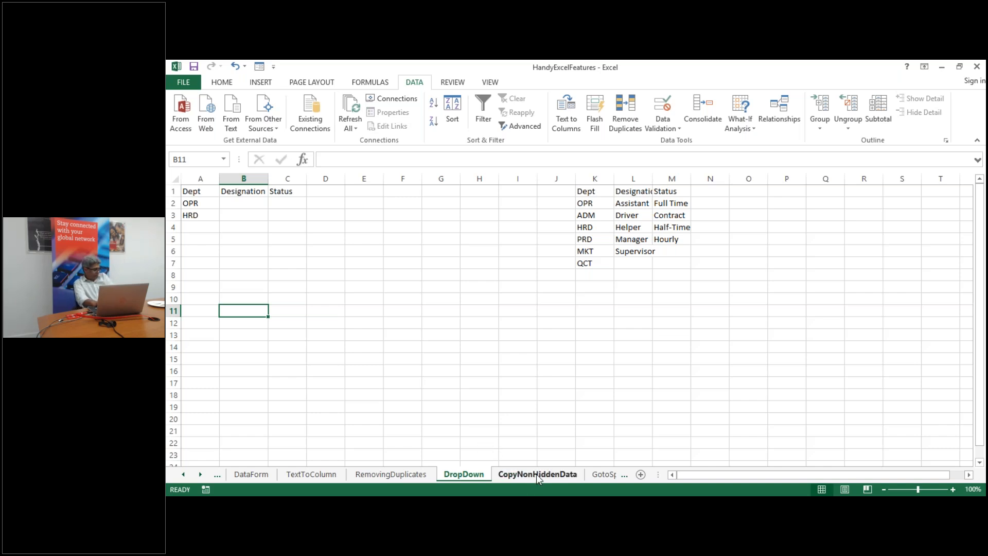
Go to the DataForm sheet and select cell D9 in the Dept column
click(248, 475)
click(392, 283)
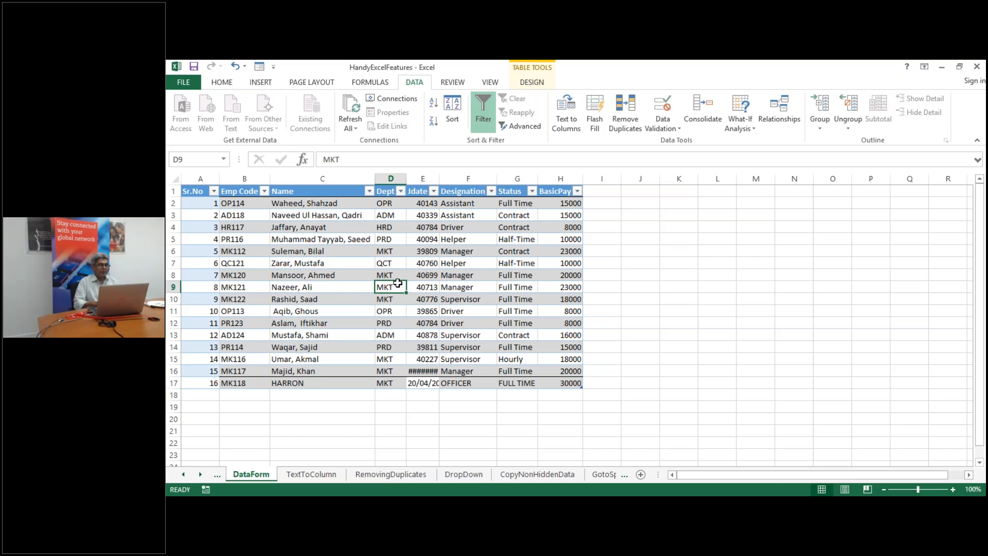
Launch Data > Remove Duplicates for the DataForm employee table
click(633, 123)
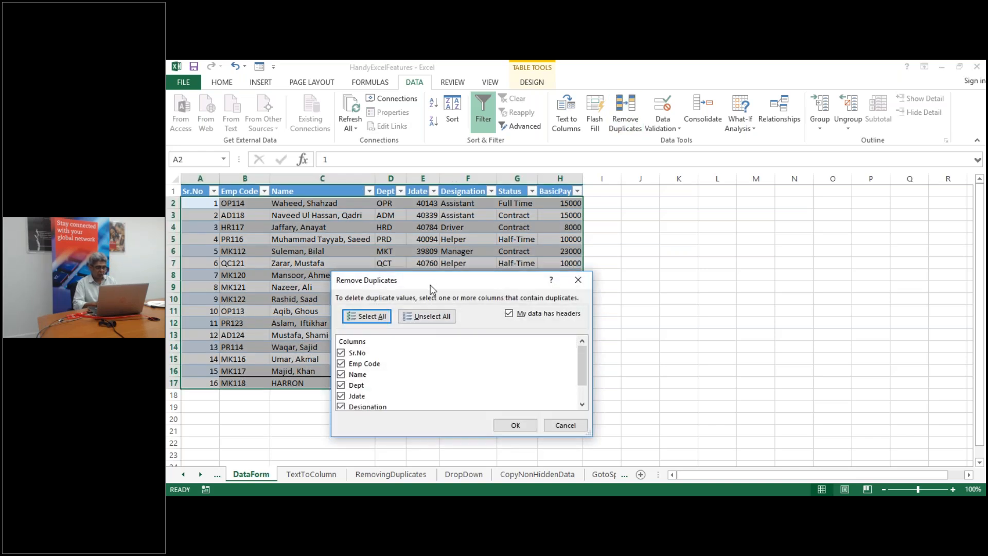
Uncheck Status so only Name, Dept, Jdate, Designation and BasicPay are compared
drag(430, 287, 614, 236)
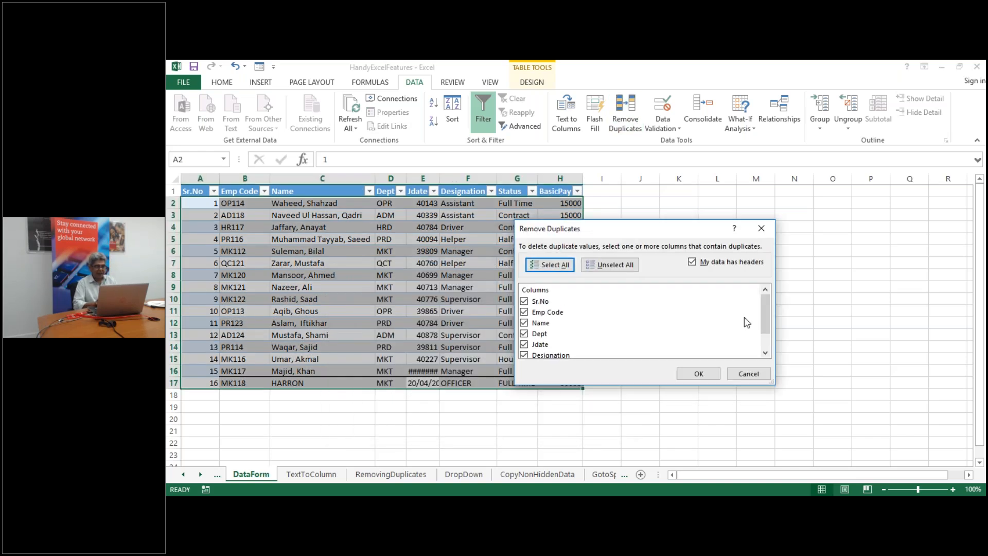
drag(765, 318, 764, 344)
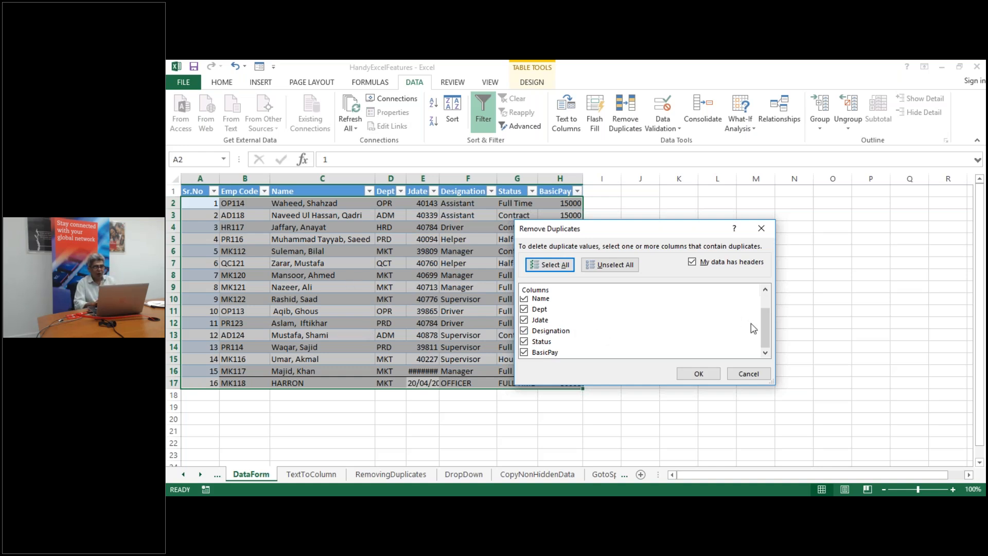
mouse_move(767, 332)
mouse_down()
mouse_move(754, 325)
mouse_move(762, 339)
mouse_up()
click(528, 354)
Uncheck Status, BasicPay, Designation, Jdate and Dept, then cancel, leaving all 16 records intact
click(524, 341)
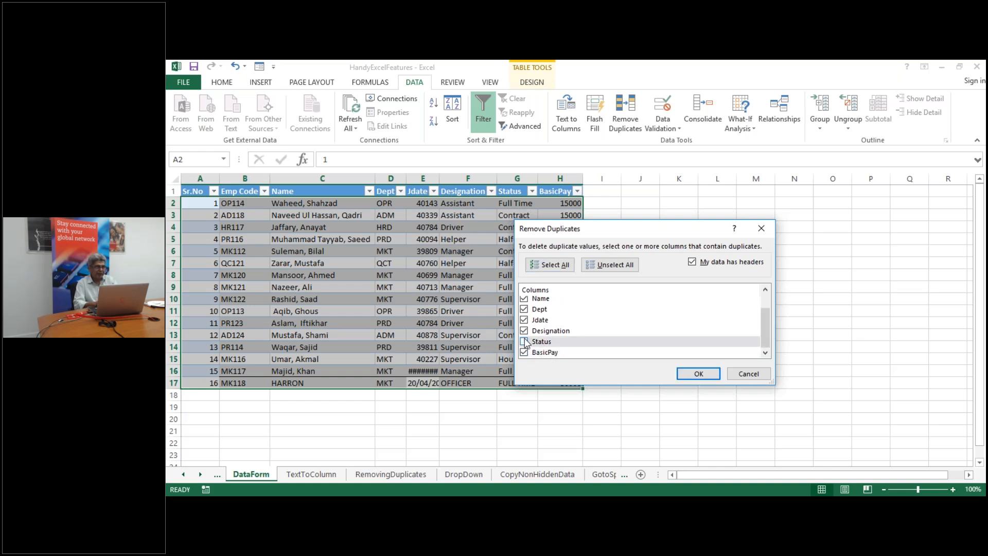
click(525, 353)
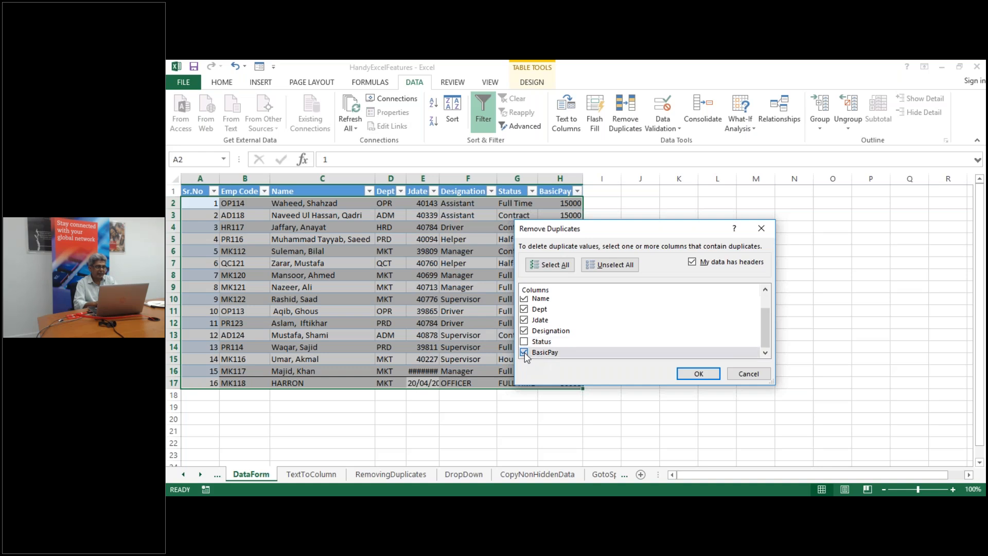
click(524, 330)
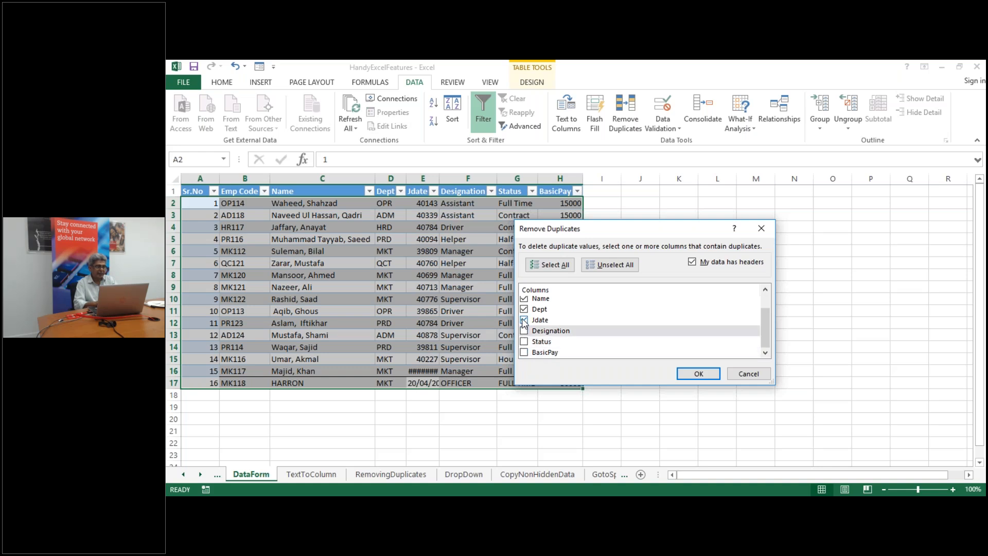
click(524, 320)
click(524, 309)
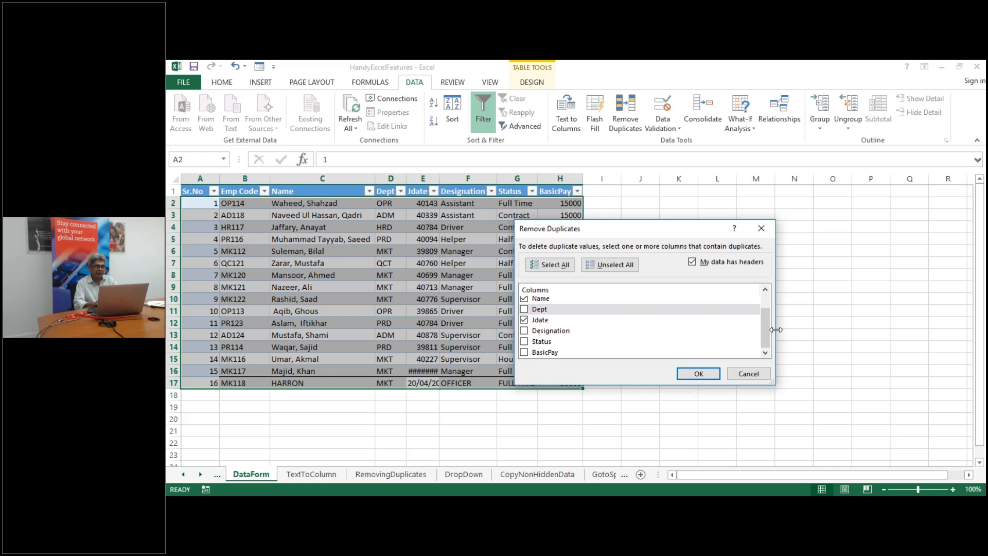
drag(763, 330, 763, 304)
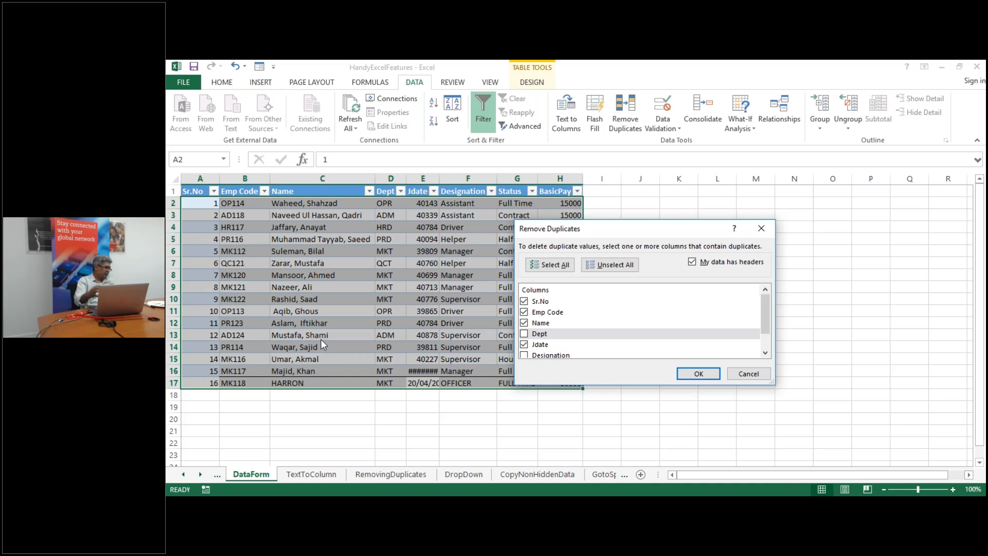
click(748, 376)
click(391, 287)
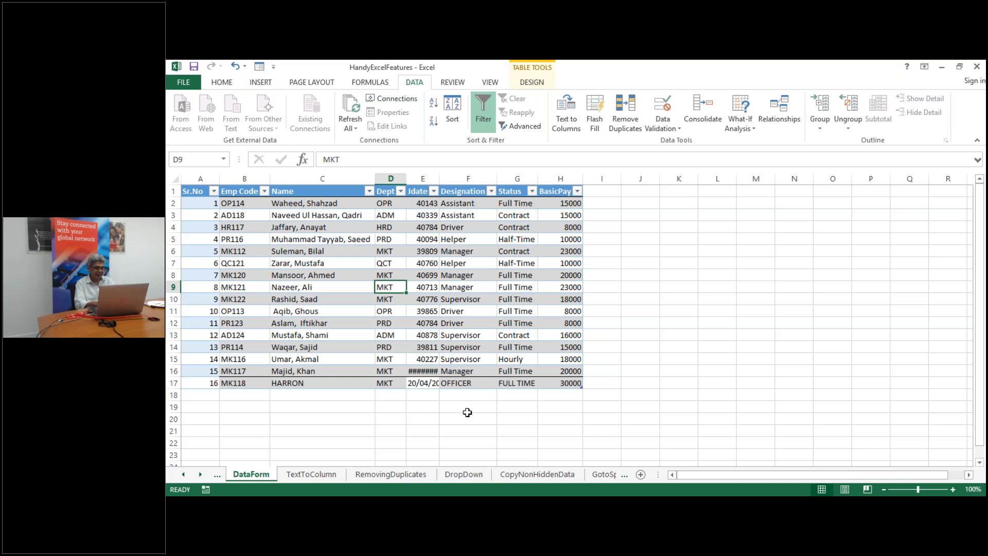
View the CopyNonHiddenData sheet's 15-row employee table and deselect it
click(542, 476)
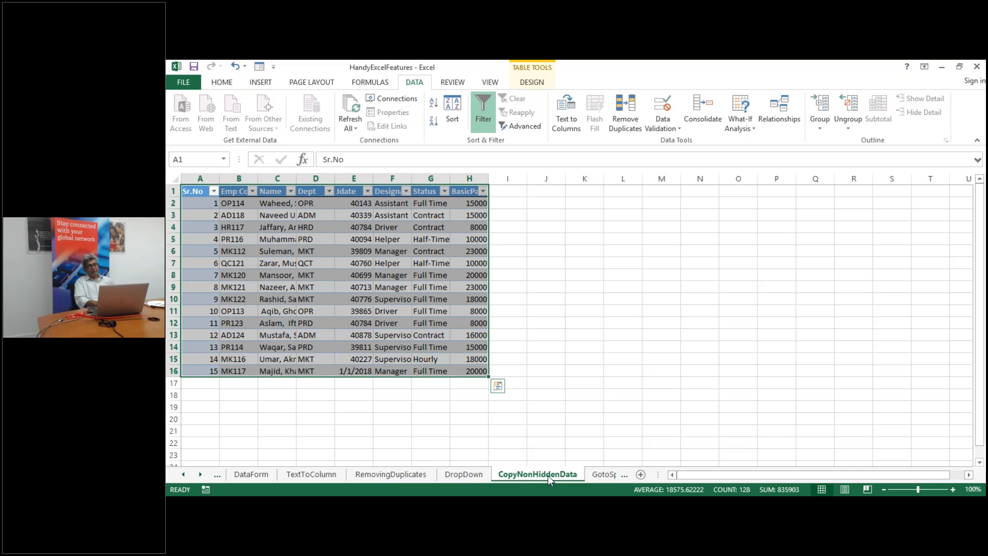
click(603, 447)
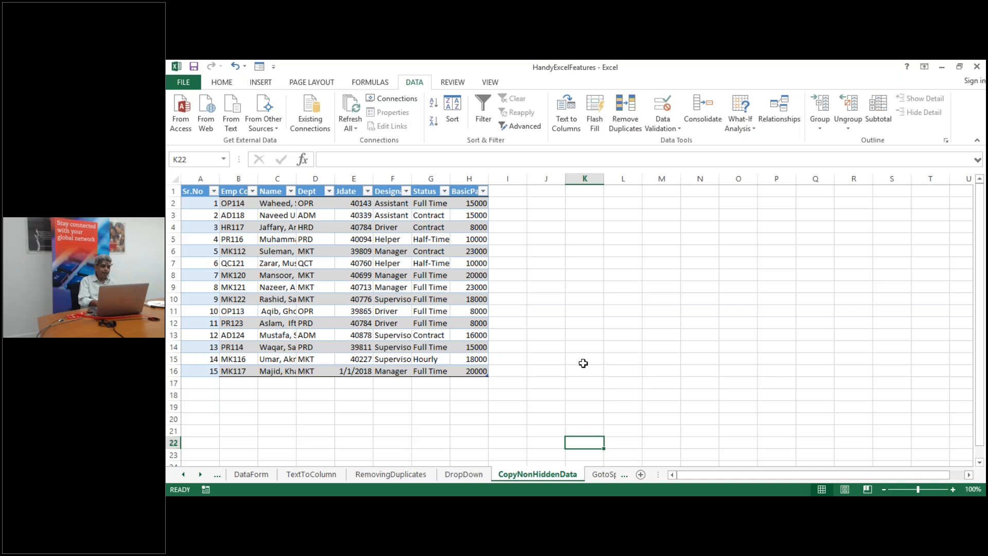
key(Up)
key(Up)
key(Up)
key(Up)
key(Up)
key(Up)
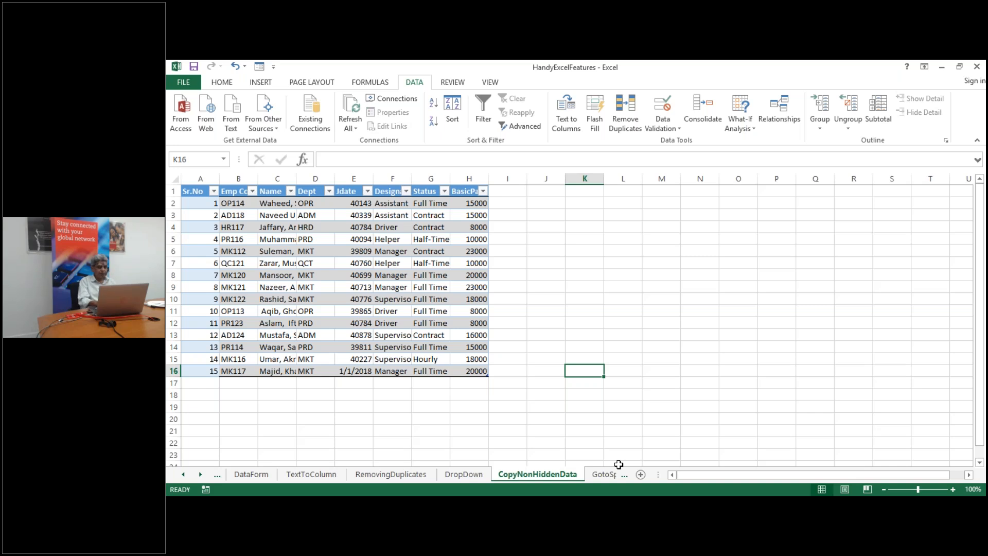
Enter an e-mail address in cell N12 so Excel converts it to a hyperlink
click(692, 322)
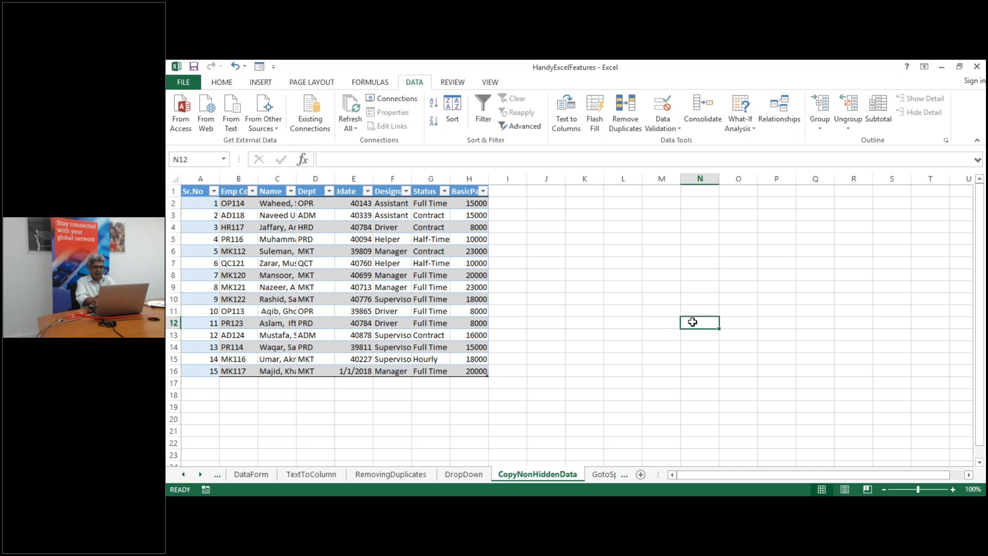
text(KHURR)
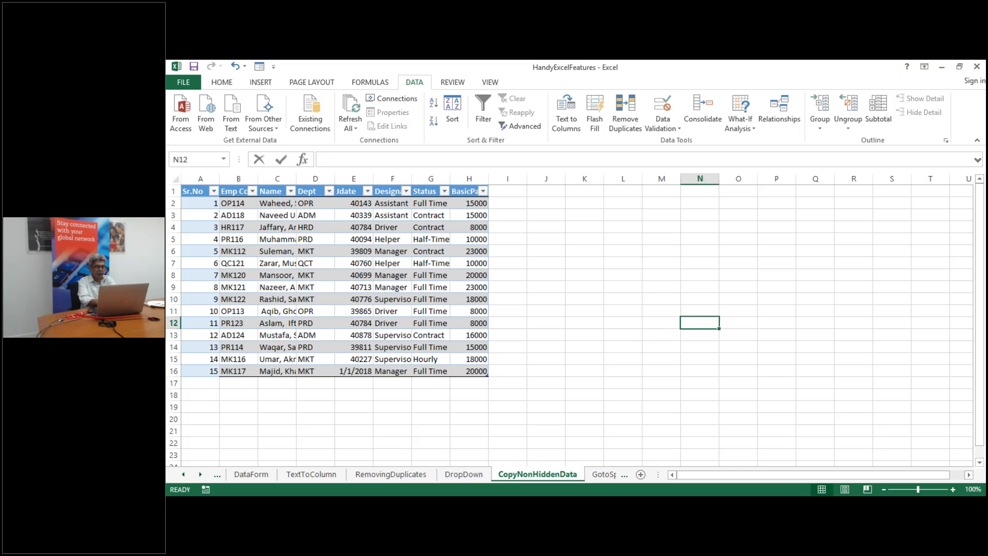
key(BackSpace)
key(BackSpace)
key(BackSpace)
key(BackSpace)
key(BackSpace)
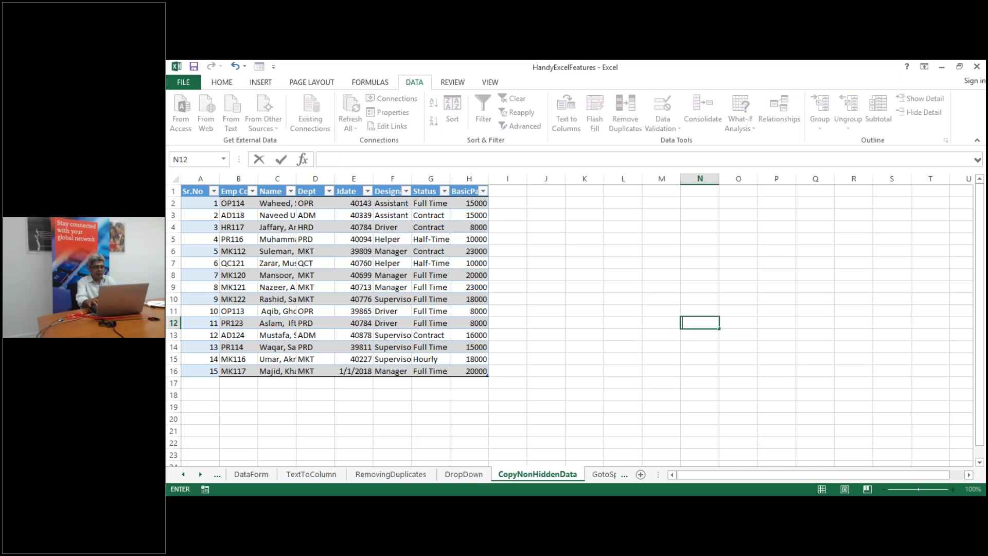
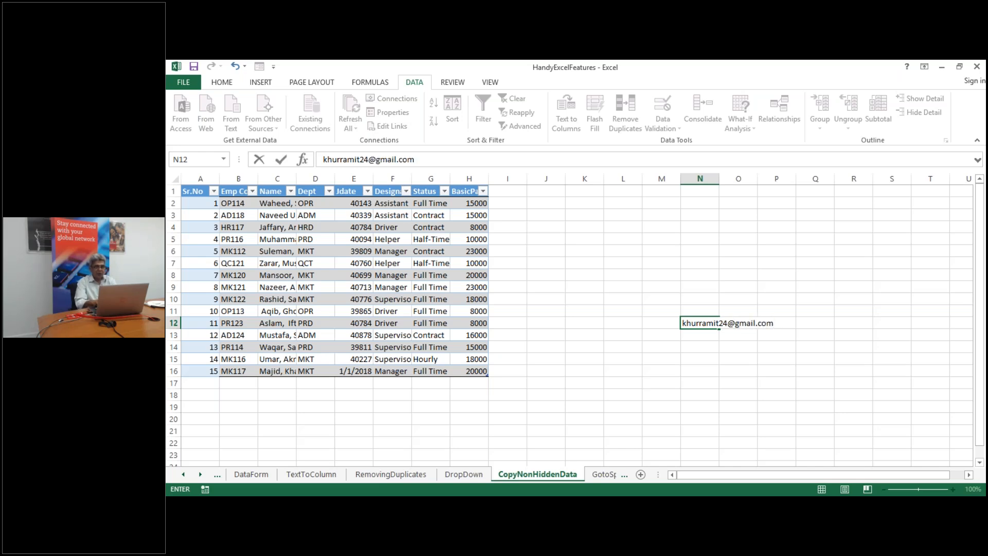
key(Return)
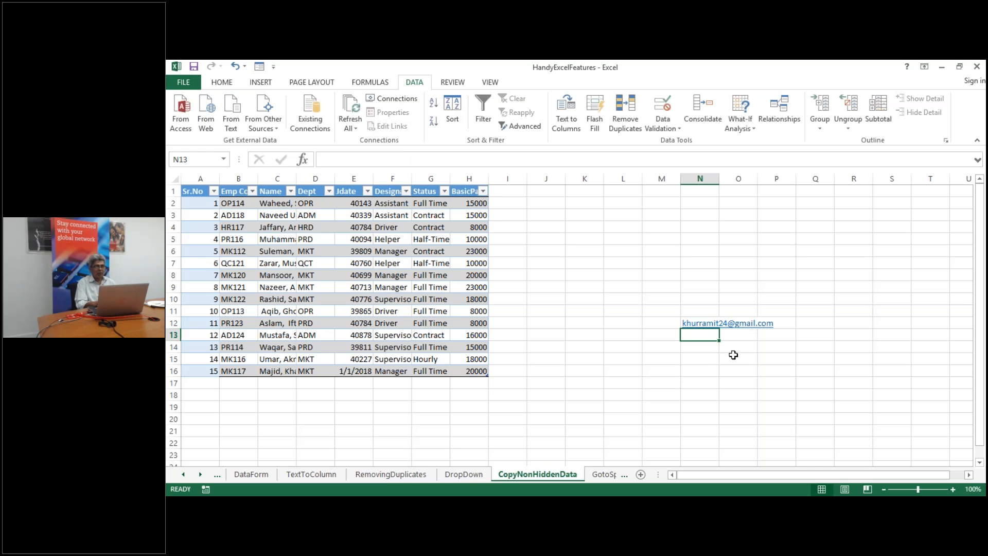
key(Down)
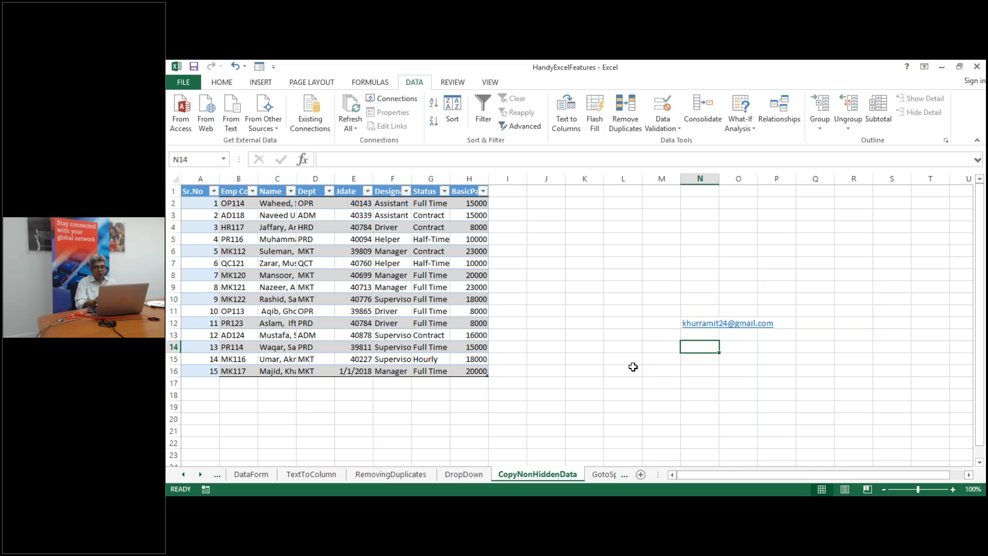
click(604, 474)
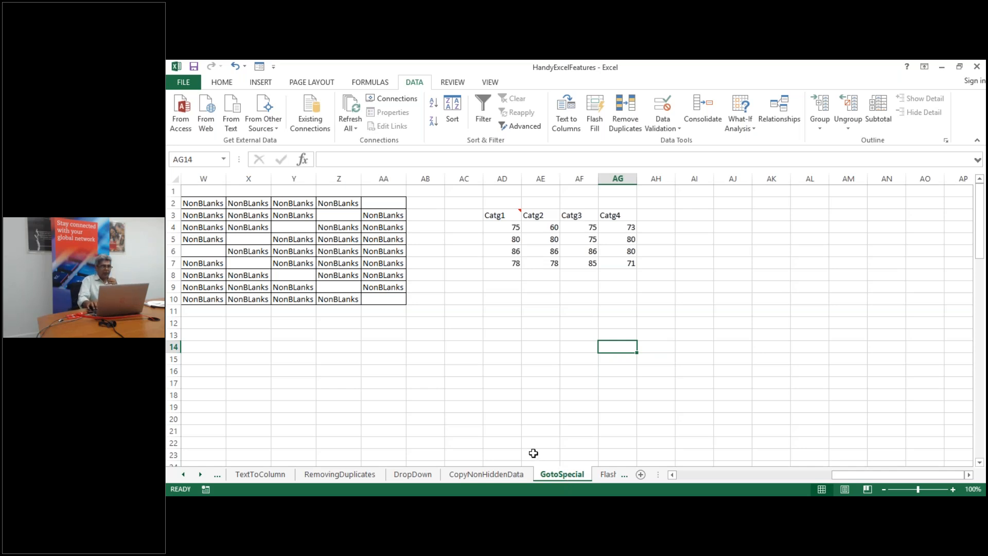
Move between the Formula list in column T and the NonBLanks grid
key(Left)
key(Left)
key(Left)
key(Left)
key(Left)
key(Left)
key(Left)
key(Left)
key(Left)
key(Left)
key(Left)
key(Left)
key(Left)
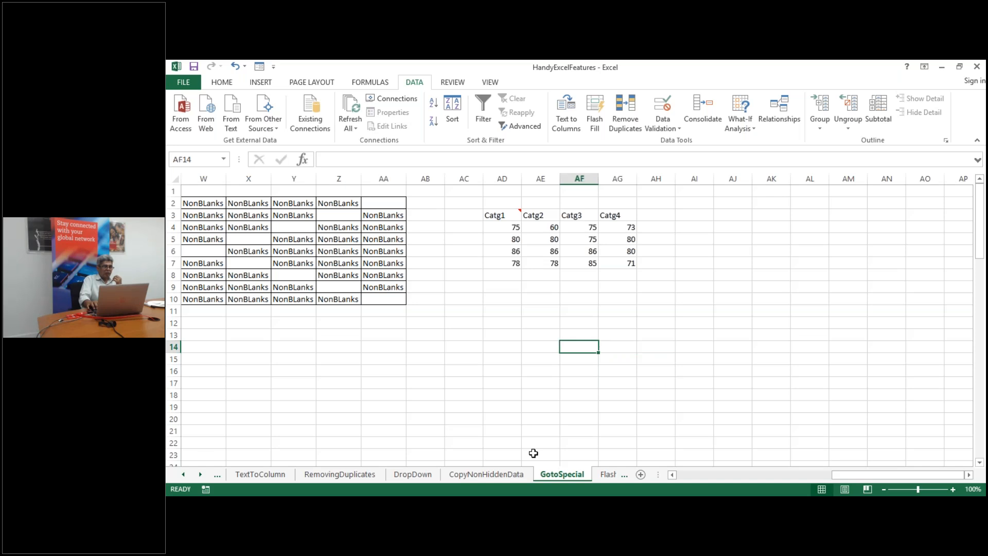
key(Up)
key(Up)
key(Up)
key(Up)
key(Up)
key(Up)
key(Up)
key(Up)
key(Up)
key(Up)
key(Up)
key(Up)
key(Up)
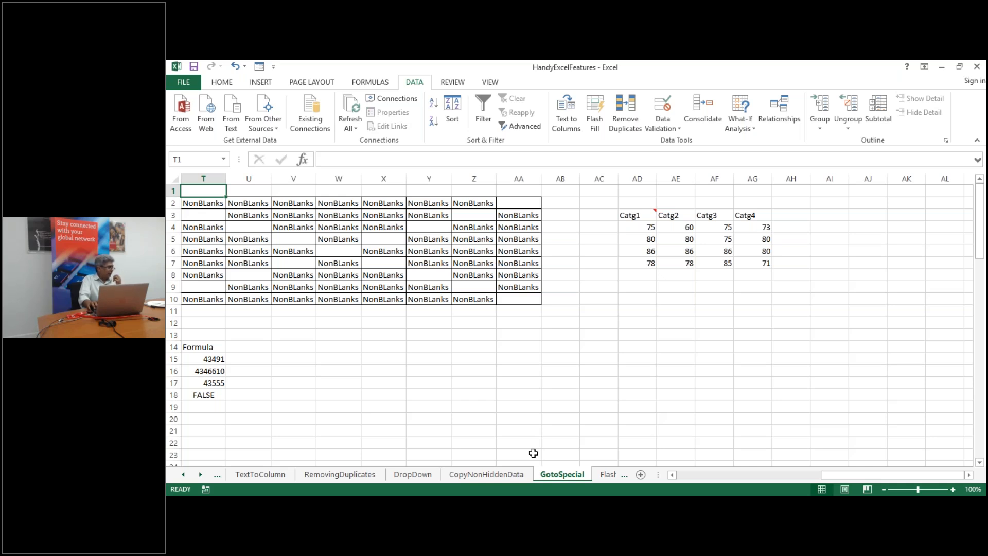
key(Down)
key(Down)
key(Down)
key(Down)
key(Down)
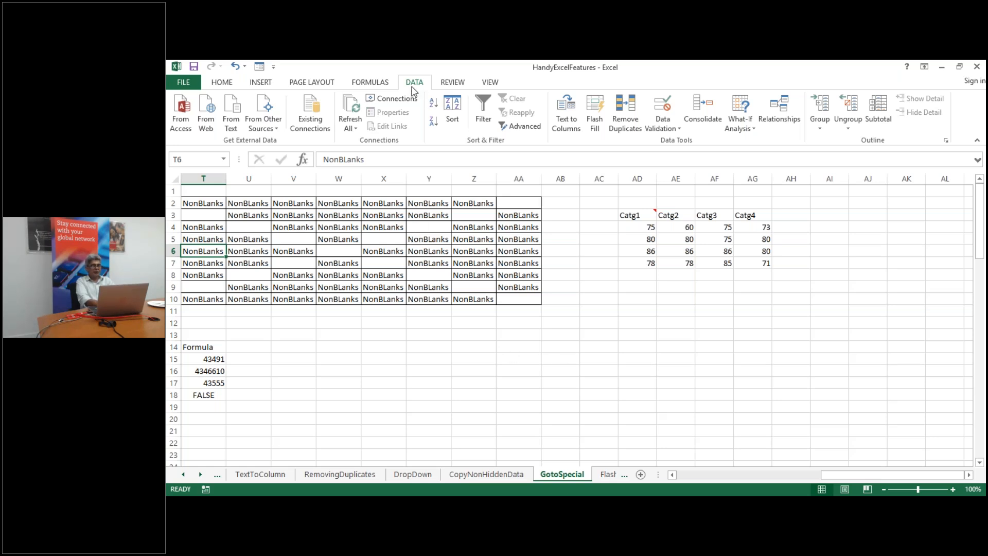
Select every picture and shape on the sheet with Go To Special > Objects
click(476, 325)
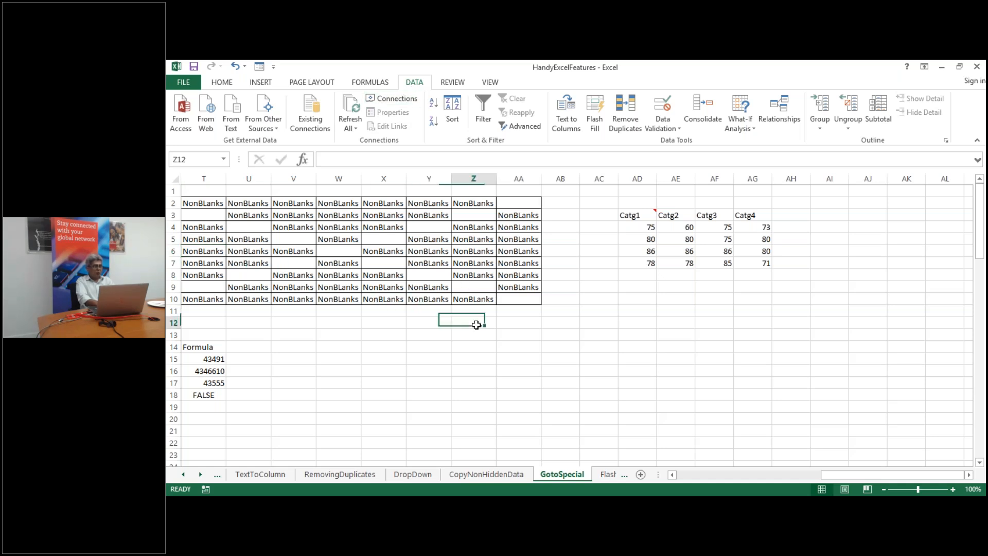
click(222, 82)
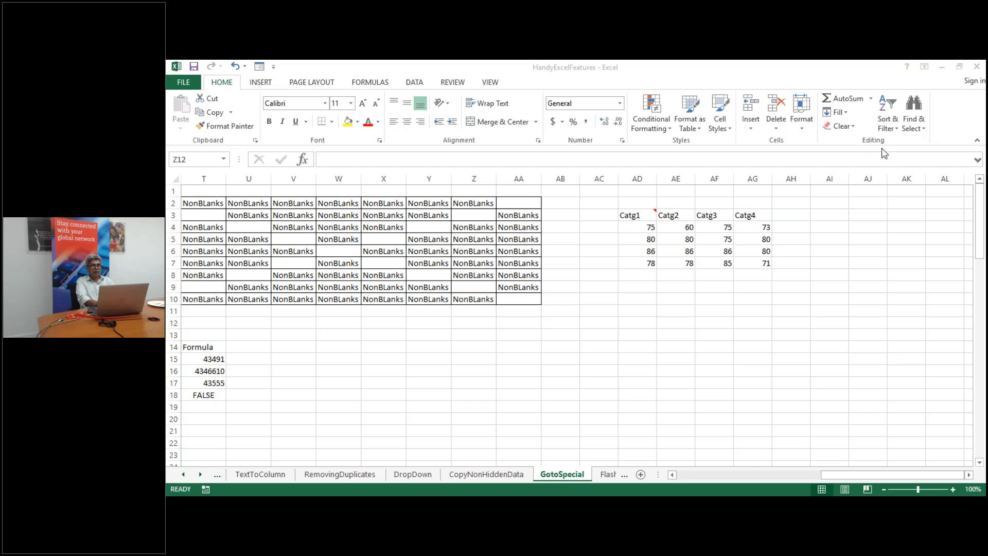
click(919, 132)
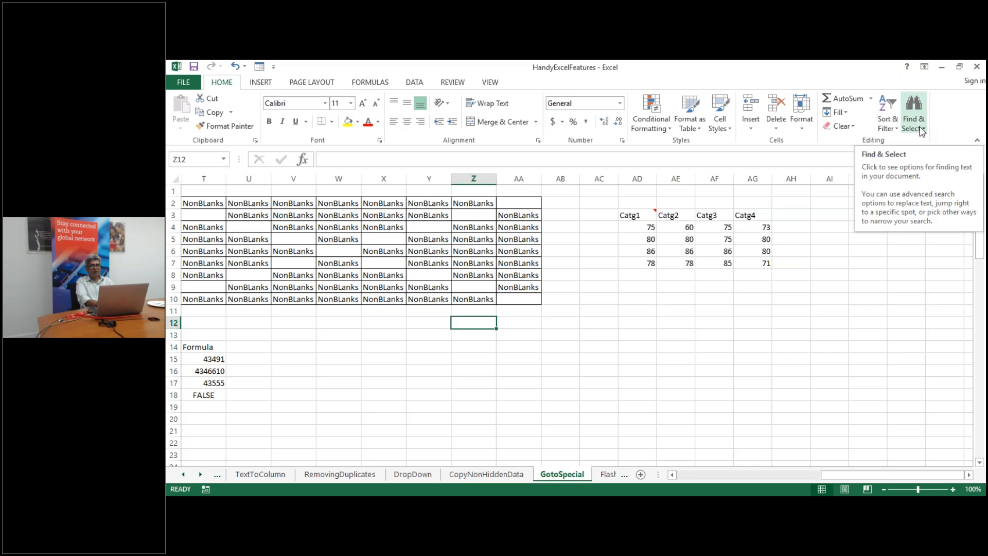
click(921, 132)
click(920, 184)
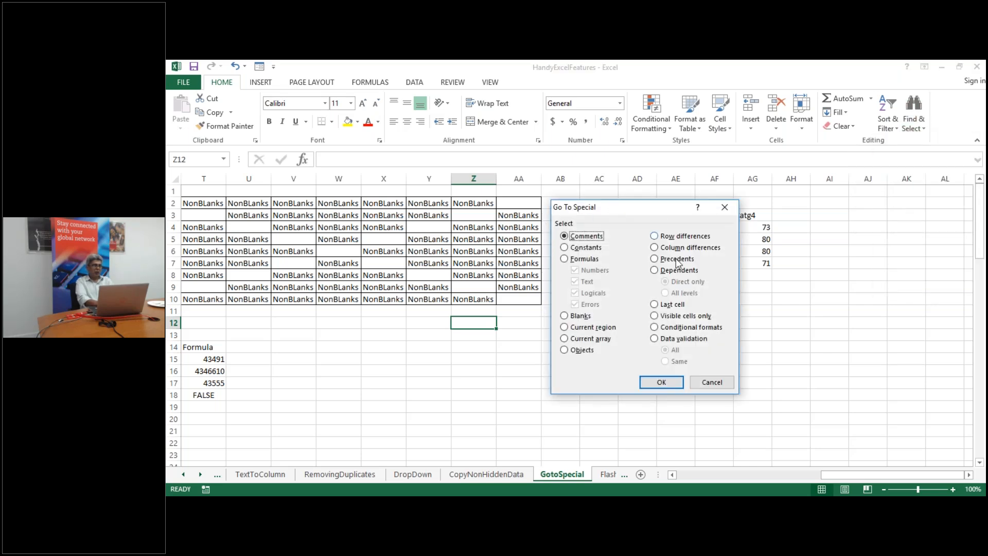
click(564, 350)
click(668, 384)
key(Return)
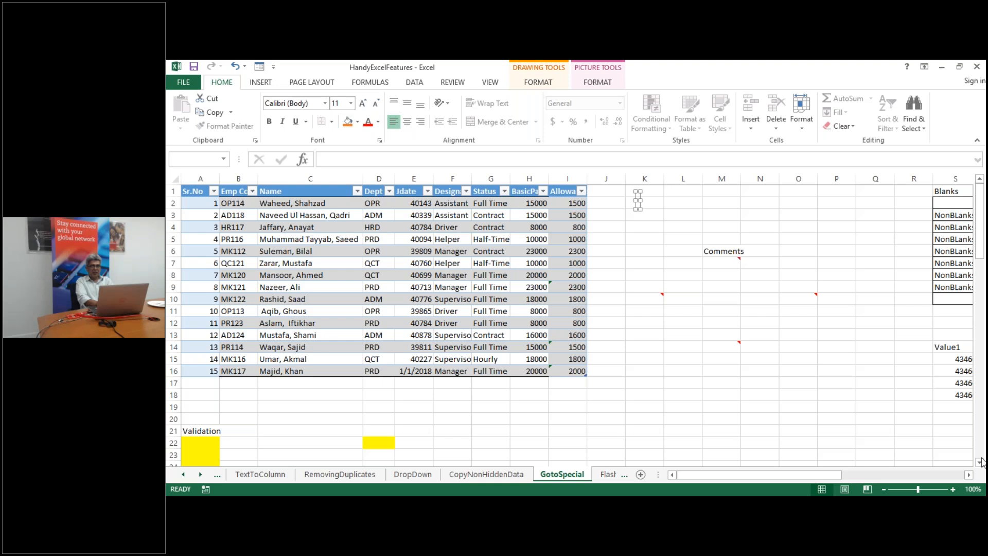
Delete all the selected pictures and shapes from the GotoSpecial sheet
scroll(980, 467, down, 5)
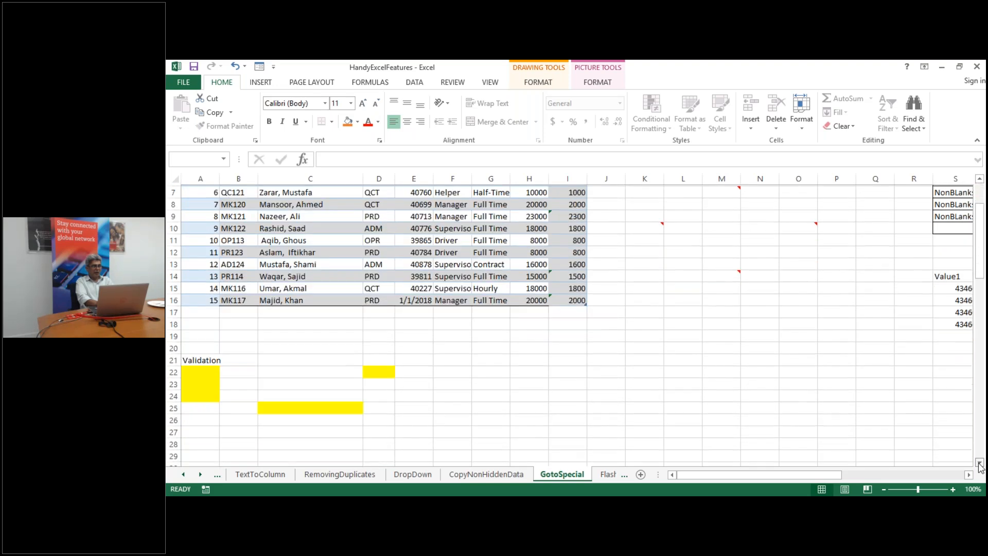
scroll(979, 467, down, 10)
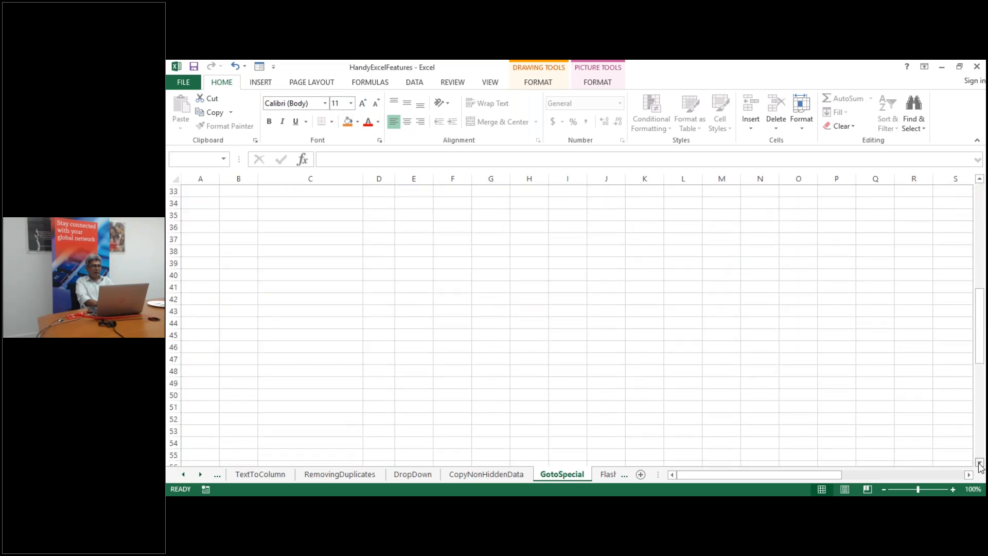
scroll(979, 466, down, 2)
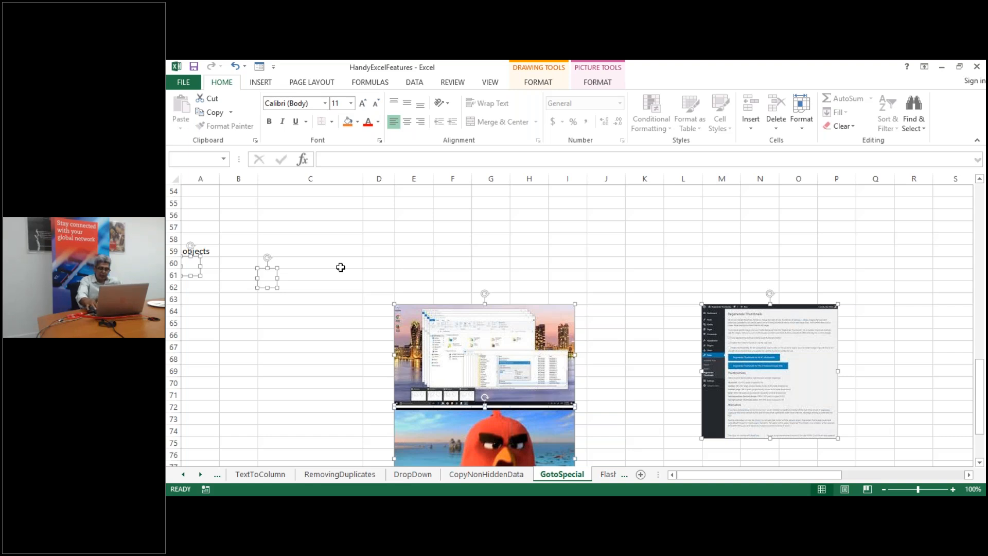
key(Delete)
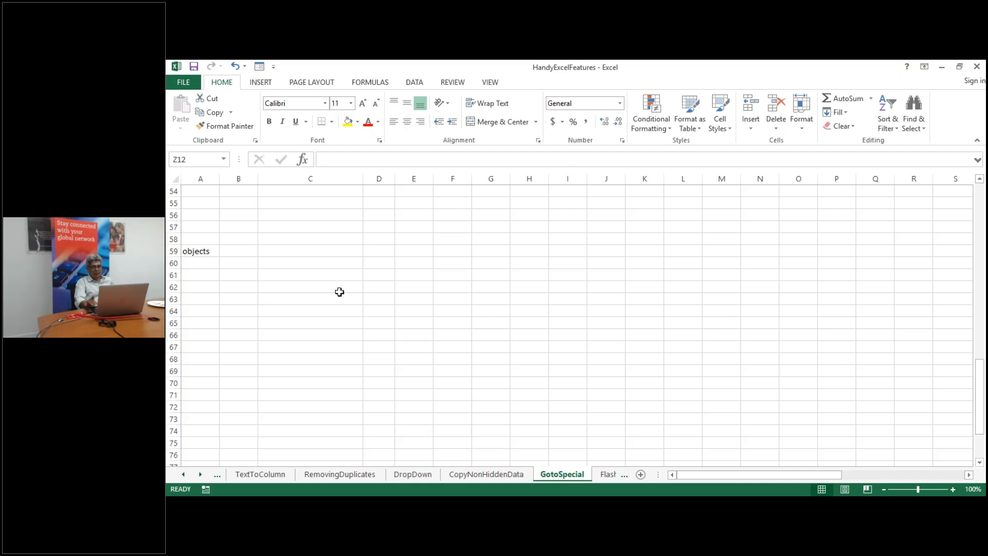
key(Up)
key(Up)
key(Up)
key(Up)
key(Up)
key(Up)
key(Up)
key(Up)
key(Up)
key(Up)
key(Up)
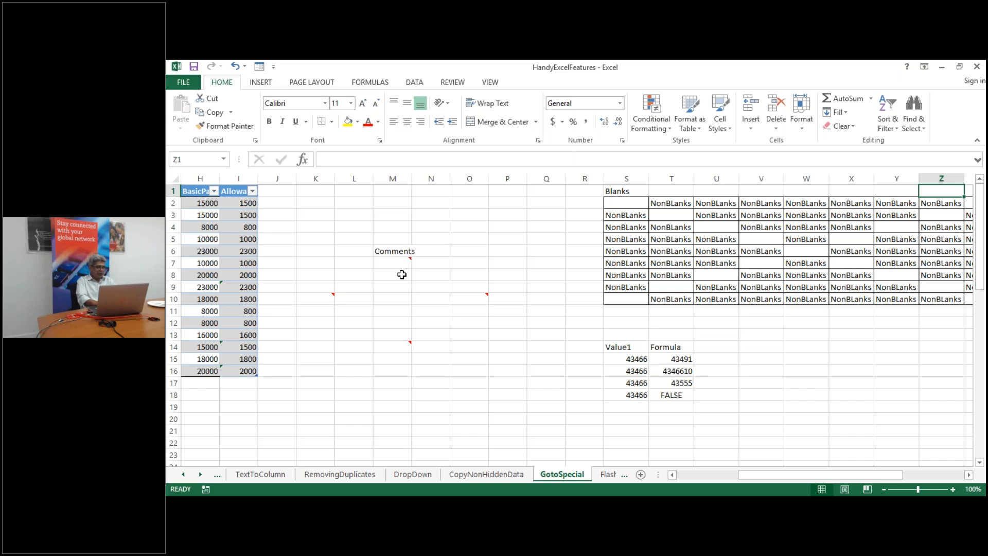
Extend the selection from S2 to cover the whole S2:AA10 Blanks grid
click(634, 203)
key(shift+Right)
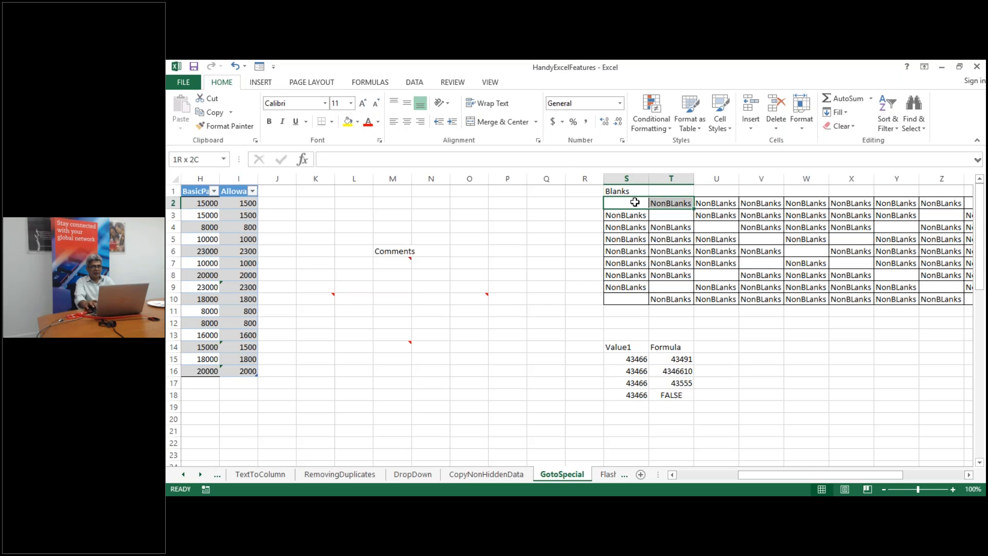
key(ctrl+shift+Right)
key(ctrl+shift+Right)
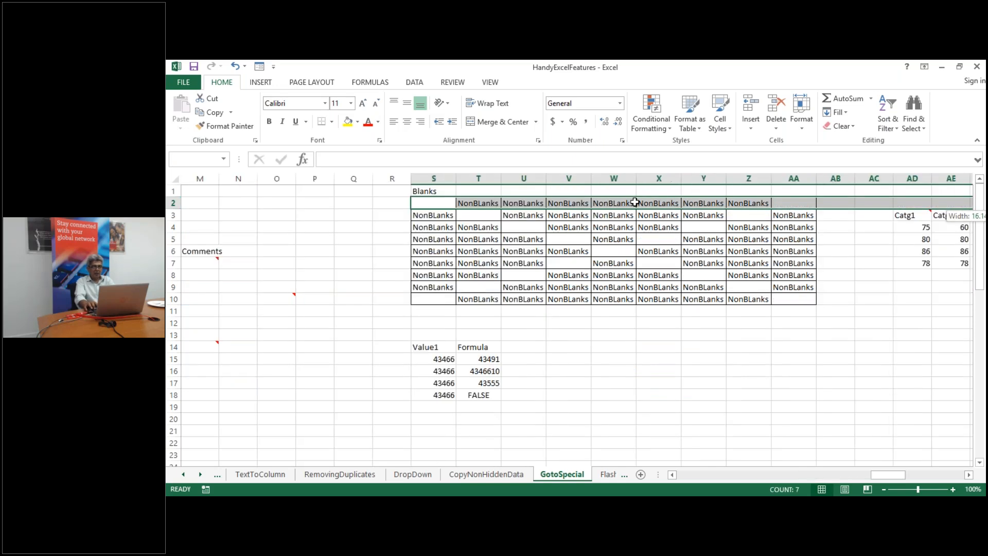
key(ctrl+shift+Left)
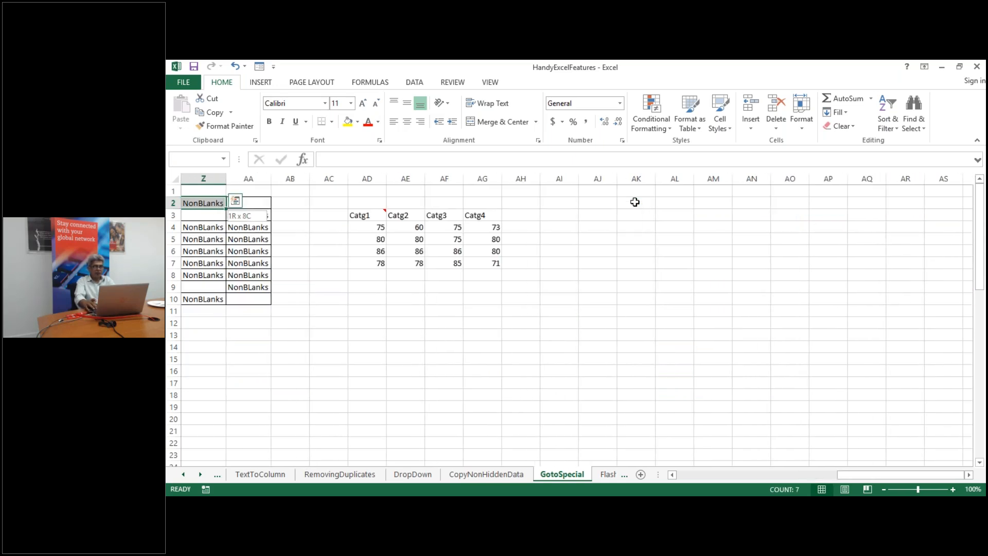
key(shift+Right)
key(shift+Down)
key(shift+Down)
key(shift+Down)
key(shift+Down)
key(shift+Down)
key(shift+Down)
key(shift+Down)
key(shift+Down)
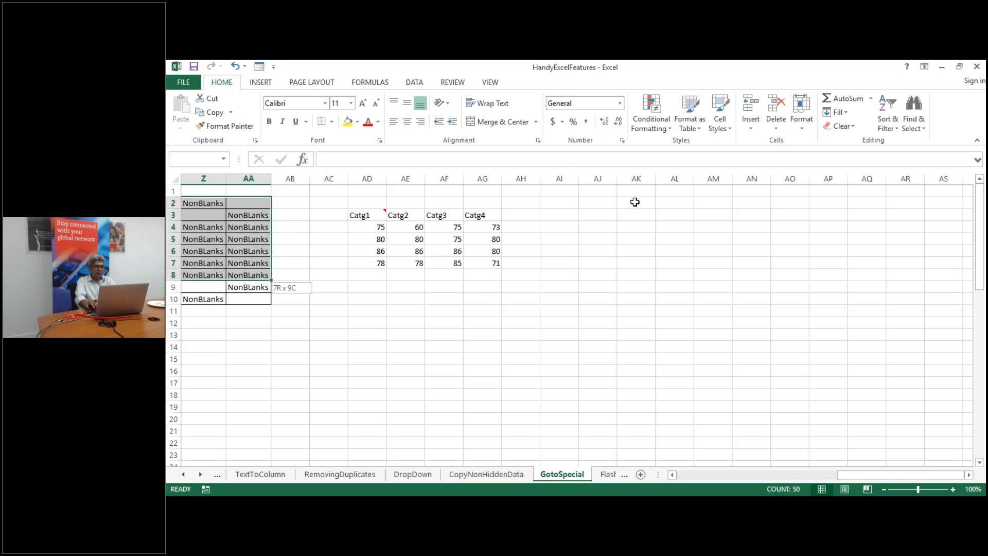
drag(900, 474, 842, 473)
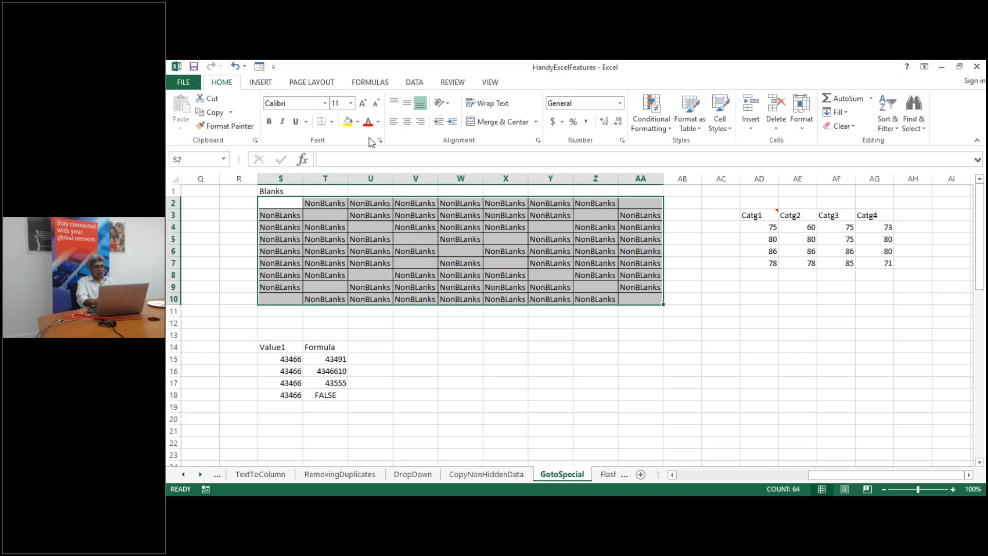
click(924, 133)
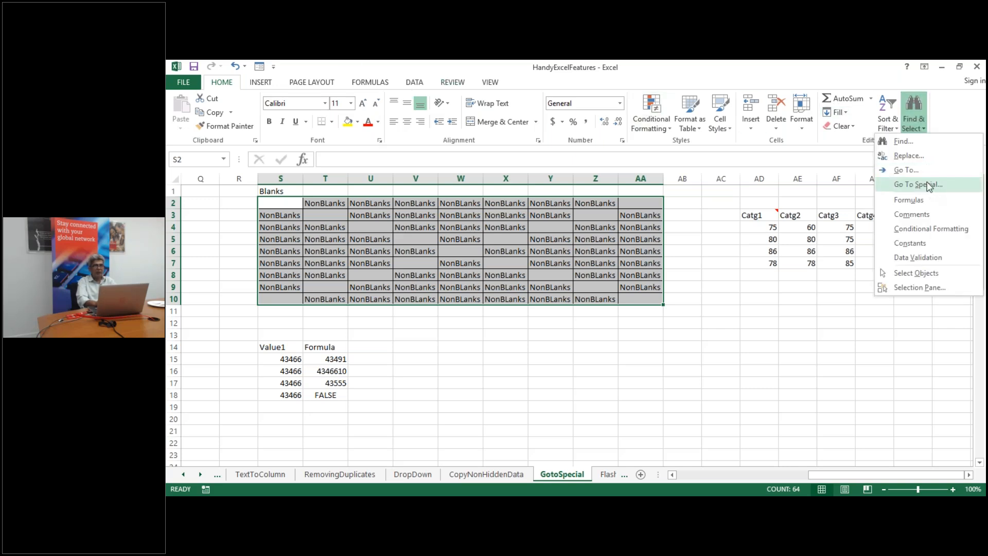
Select only the blank cells in S2:AA10 with Go To Special > Blanks and fill them blue
click(918, 184)
click(565, 316)
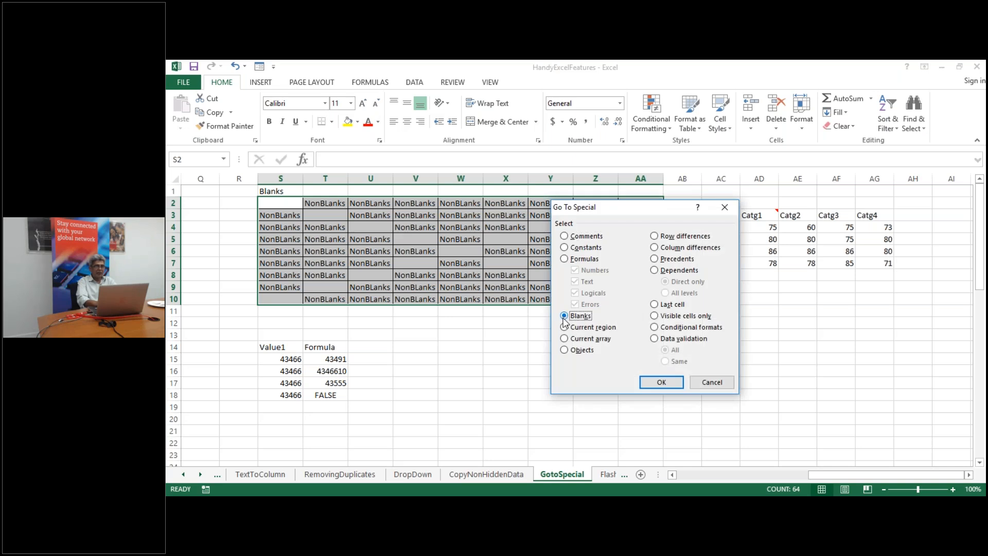
click(654, 382)
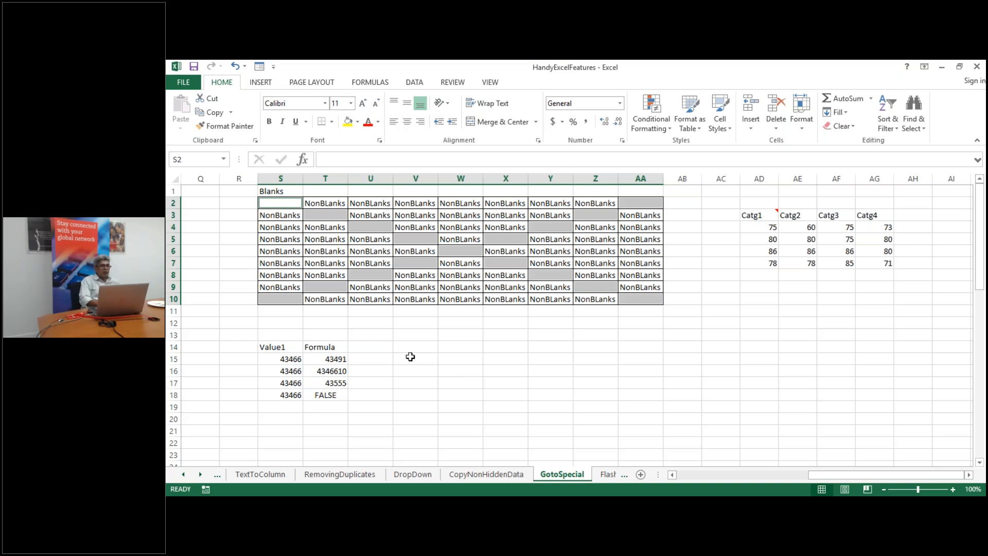
click(358, 122)
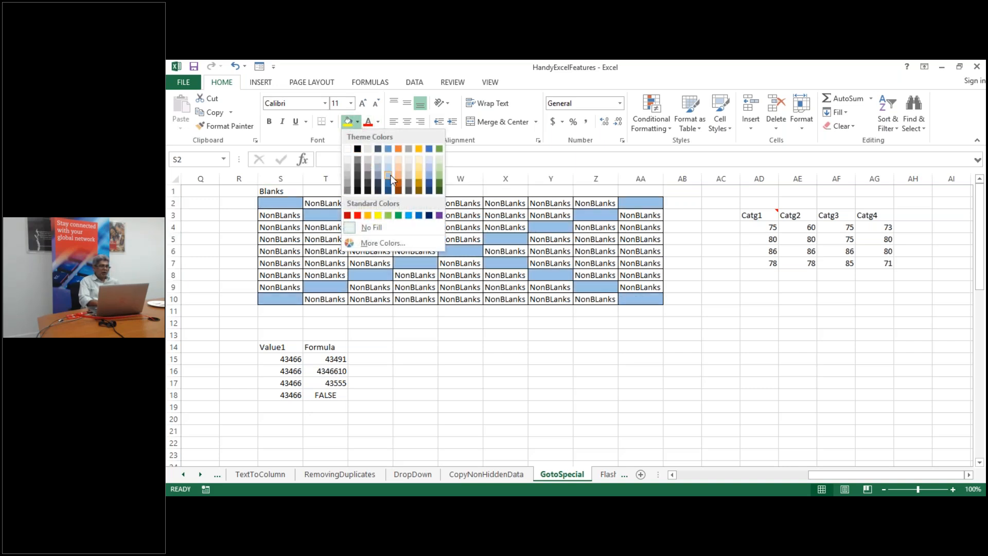
click(391, 175)
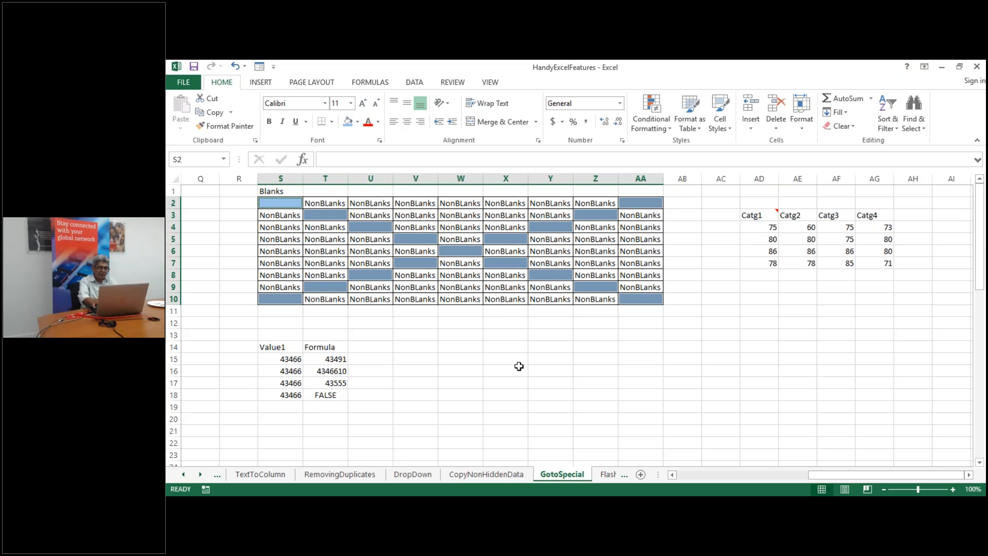
text(-)
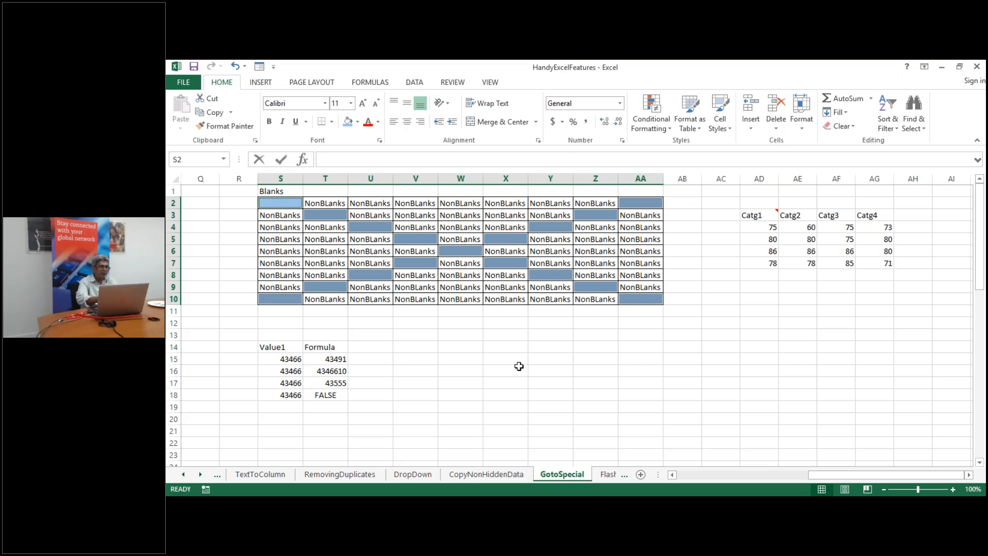
Enter the word 'Fill' into all selected blank cells at once with Ctrl+Enter
key(BackSpace)
text(Fill)
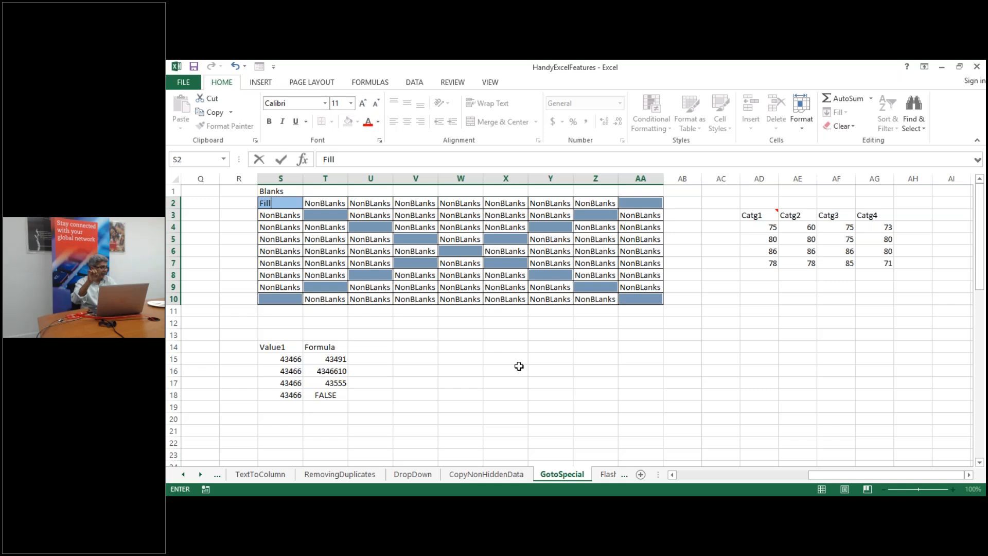
key(ctrl+Return)
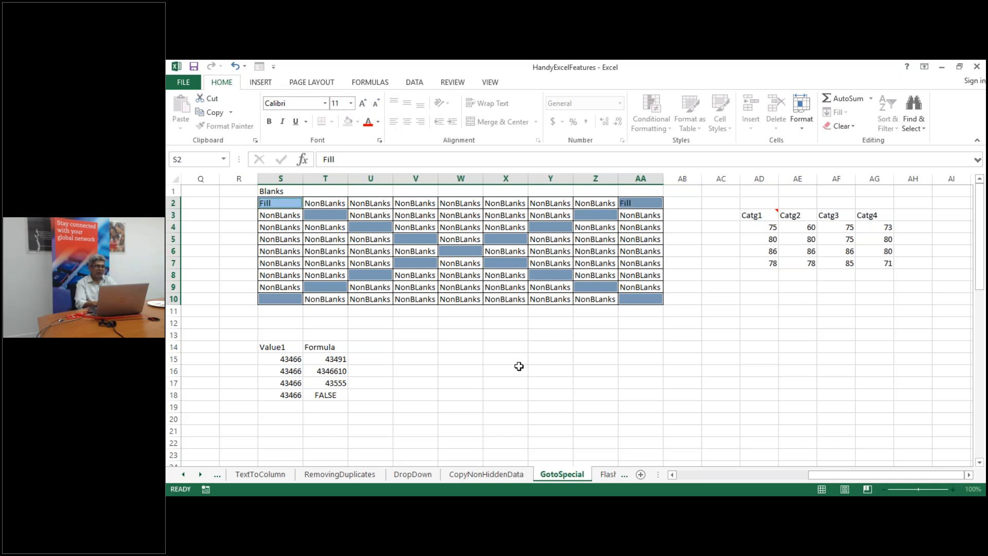
click(584, 403)
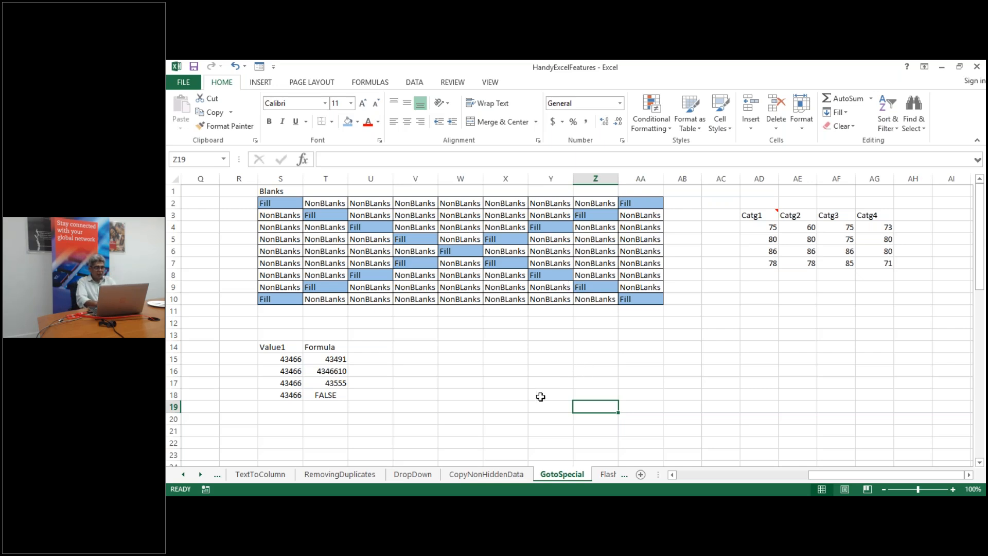
Select every commented cell (M7, O10, M14) using Go To Special > Comments
key(Left)
key(Left)
key(Left)
key(Left)
key(Left)
key(Left)
key(Left)
key(Left)
key(Left)
key(Left)
key(Left)
key(Left)
key(Left)
key(Left)
key(Left)
key(Left)
key(Left)
key(Left)
key(Left)
key(Left)
key(Left)
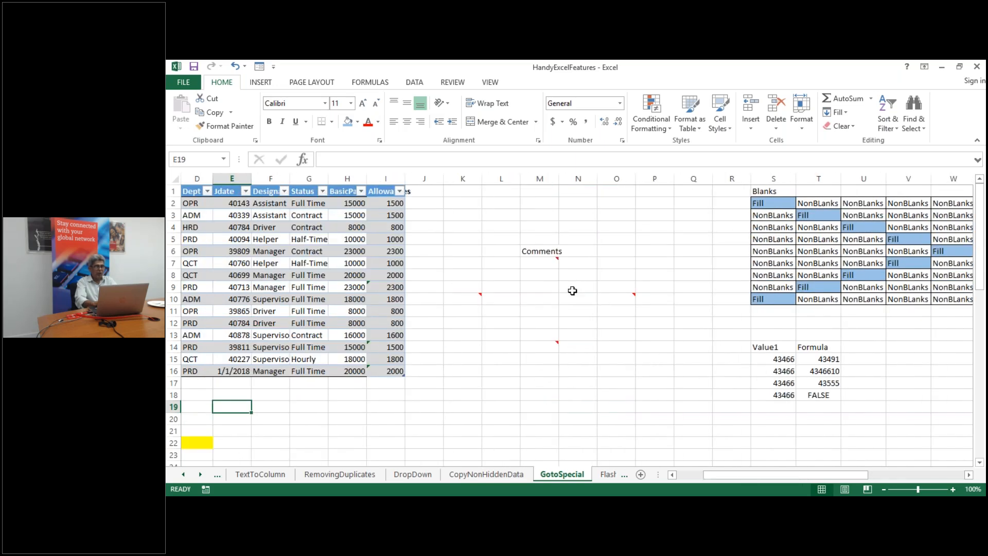
click(572, 291)
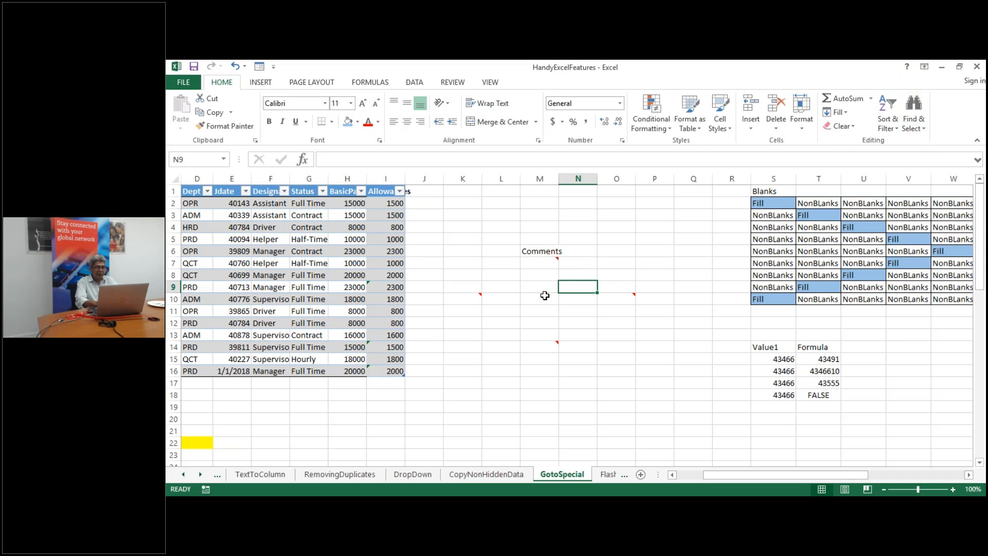
click(923, 132)
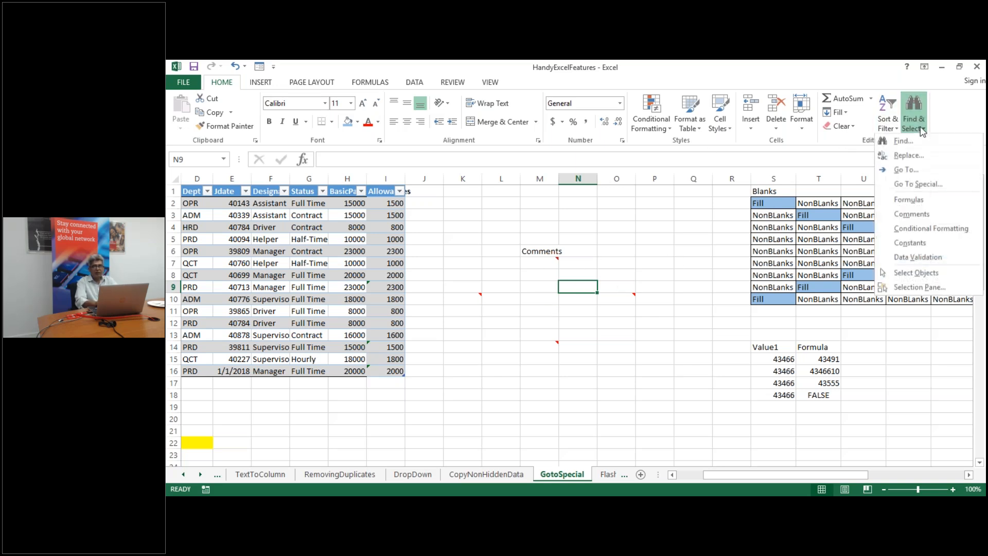
click(929, 185)
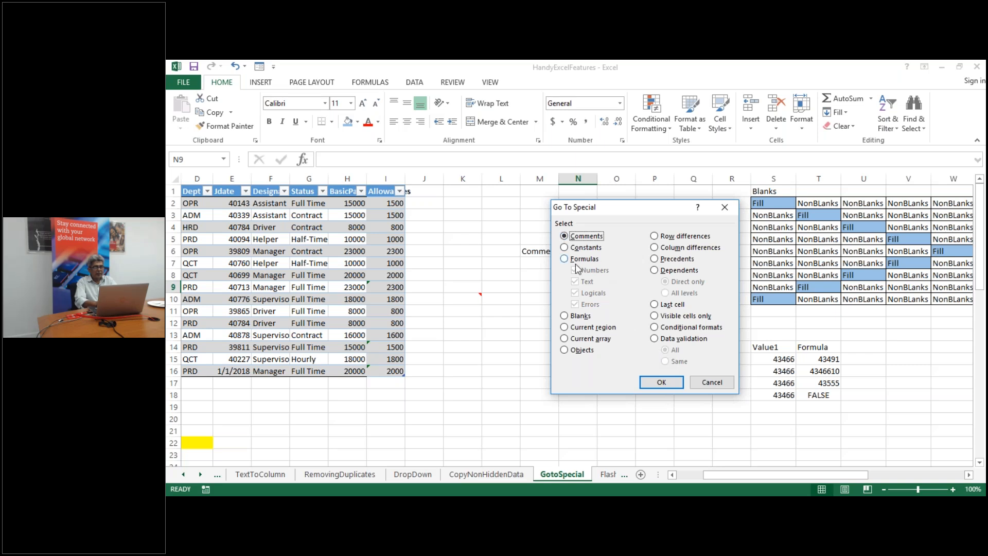
click(665, 386)
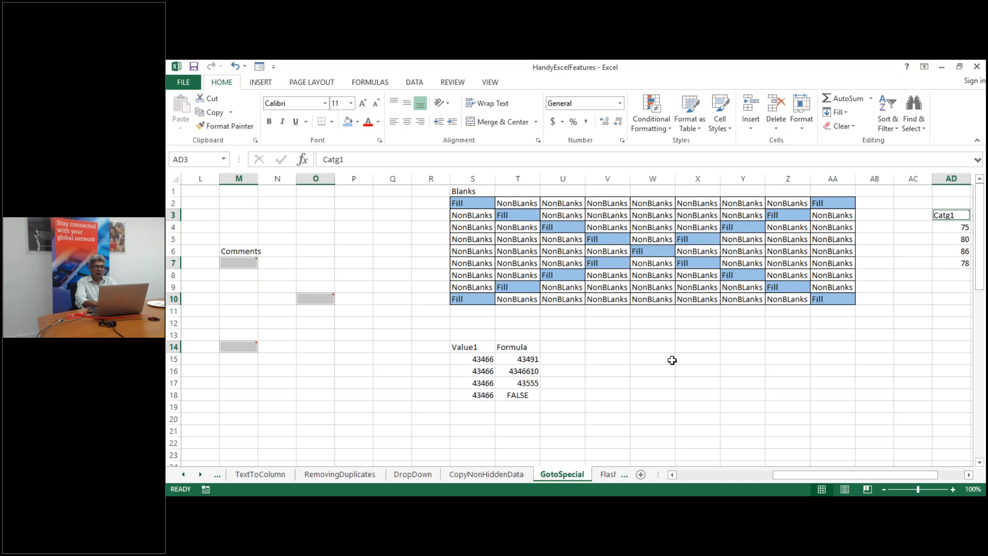
drag(845, 477, 767, 480)
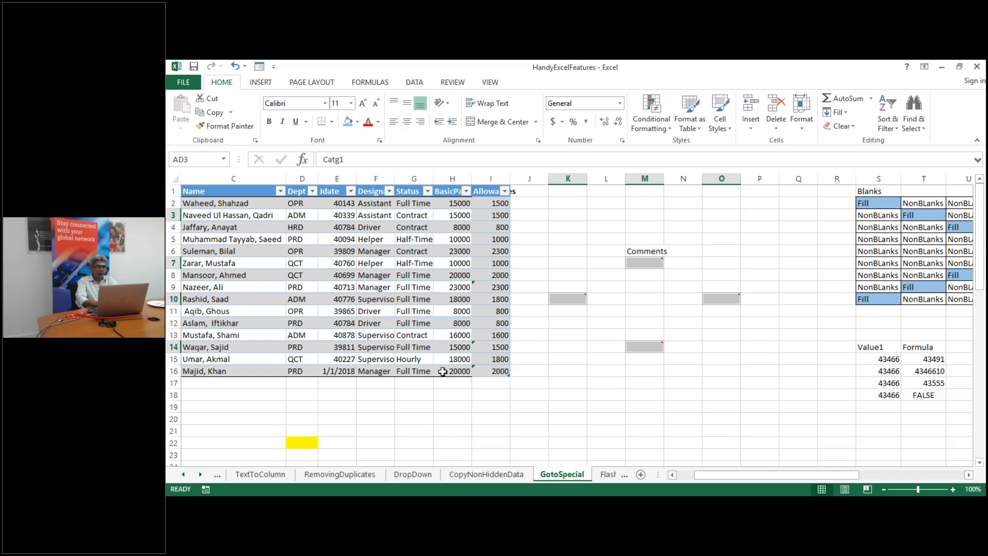
click(802, 219)
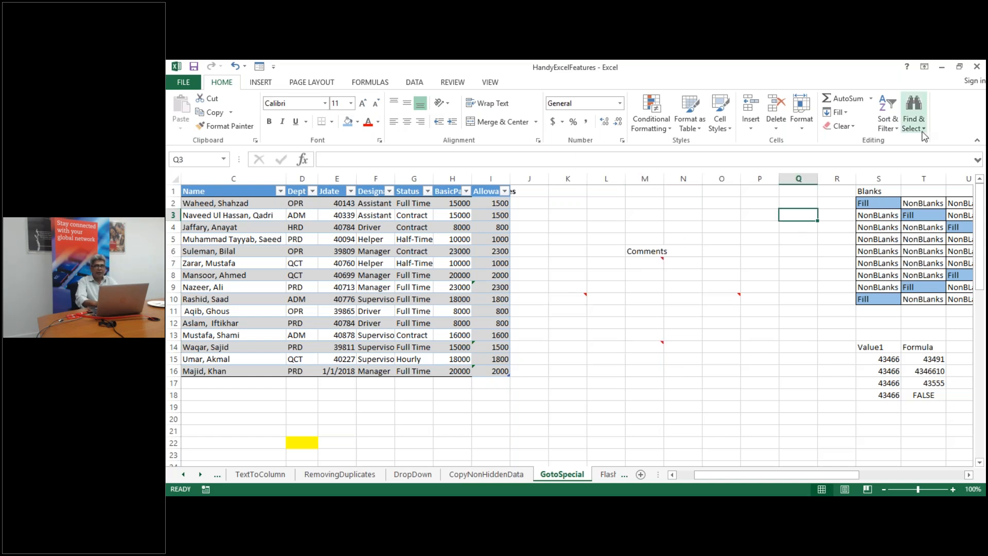
click(914, 111)
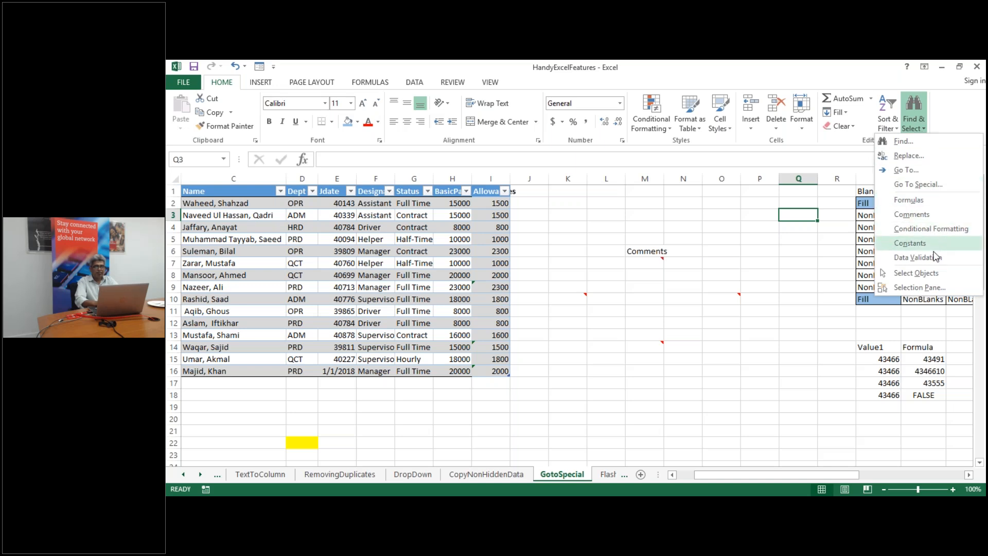
Select all data-validation cells via Go To Special, then switch to the CopyNonHiddenData sheet
click(921, 186)
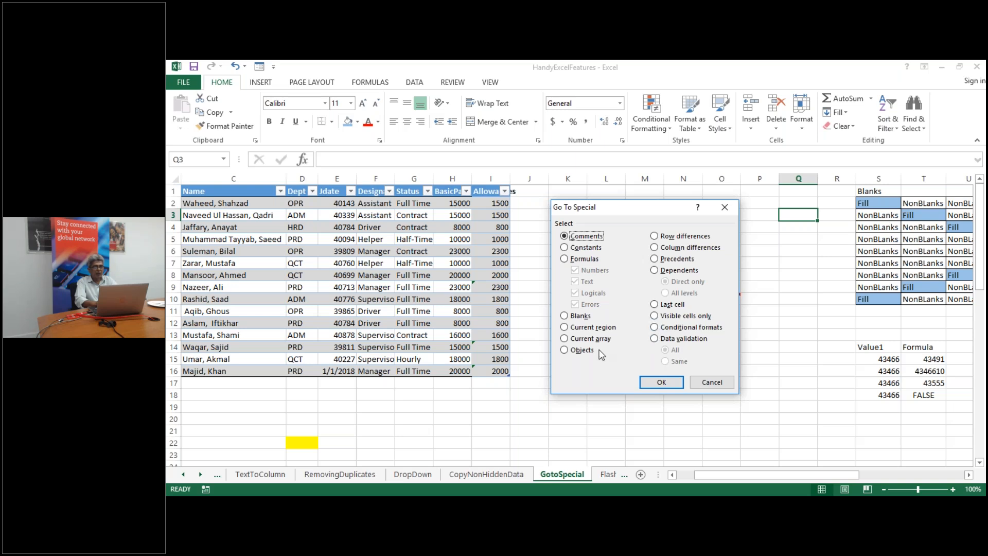
click(654, 339)
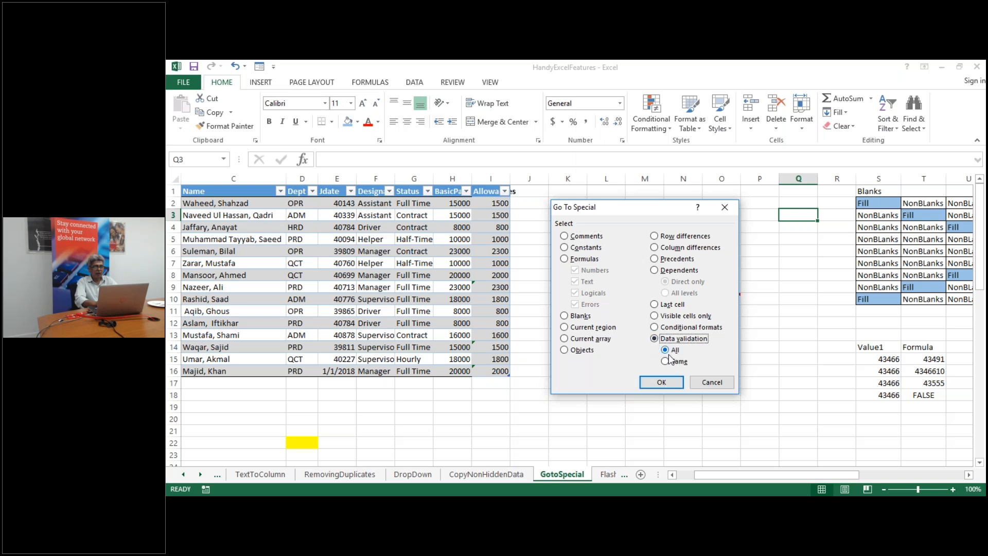
click(660, 382)
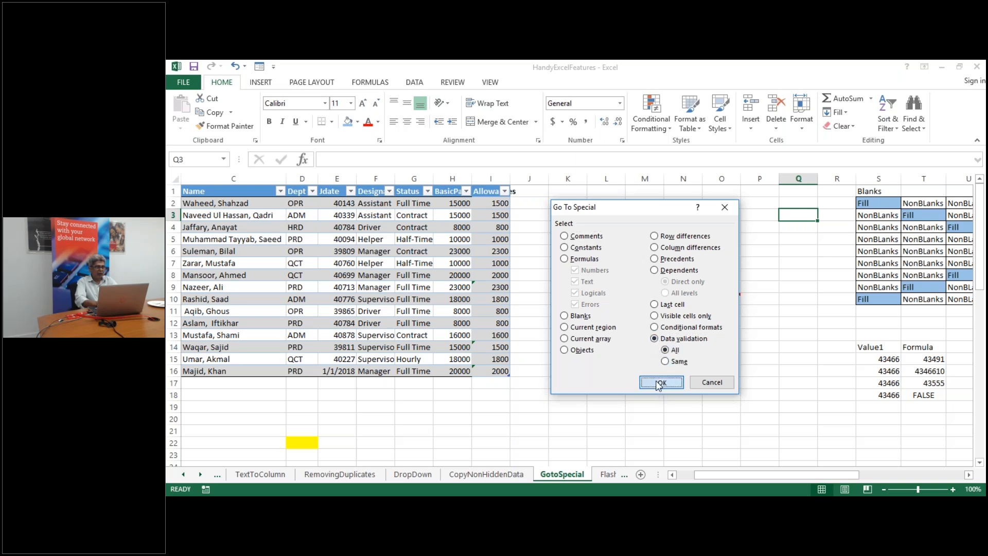
scroll(663, 269, down, 2)
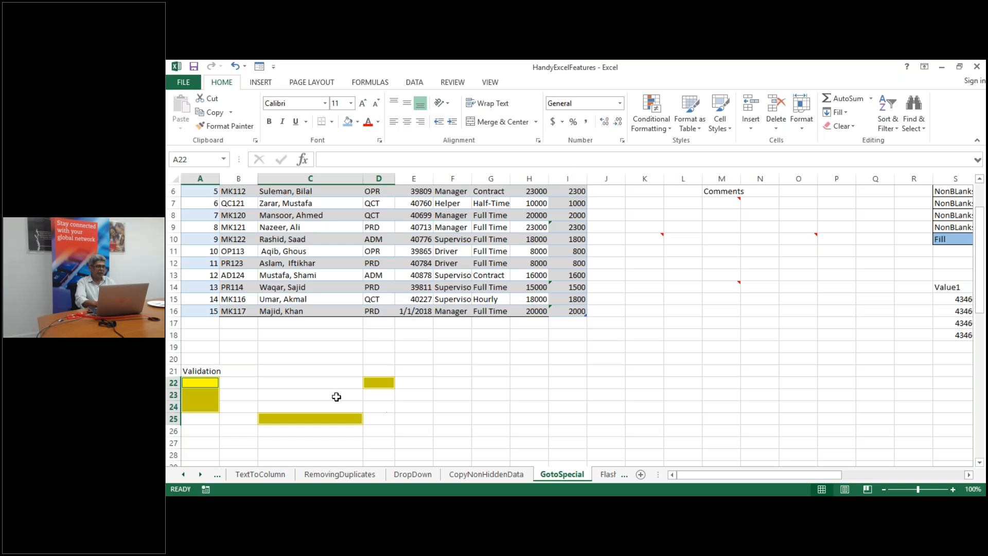
click(507, 428)
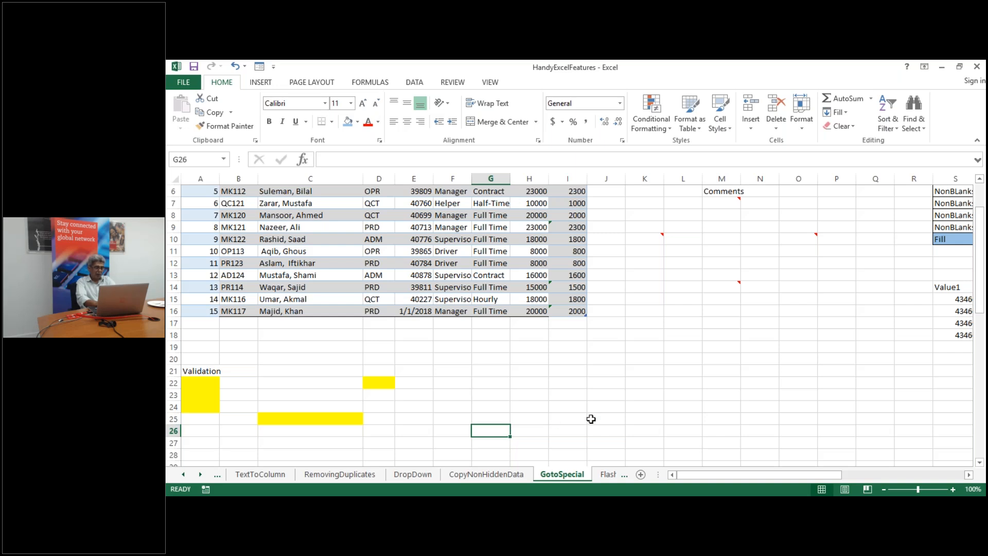
click(479, 474)
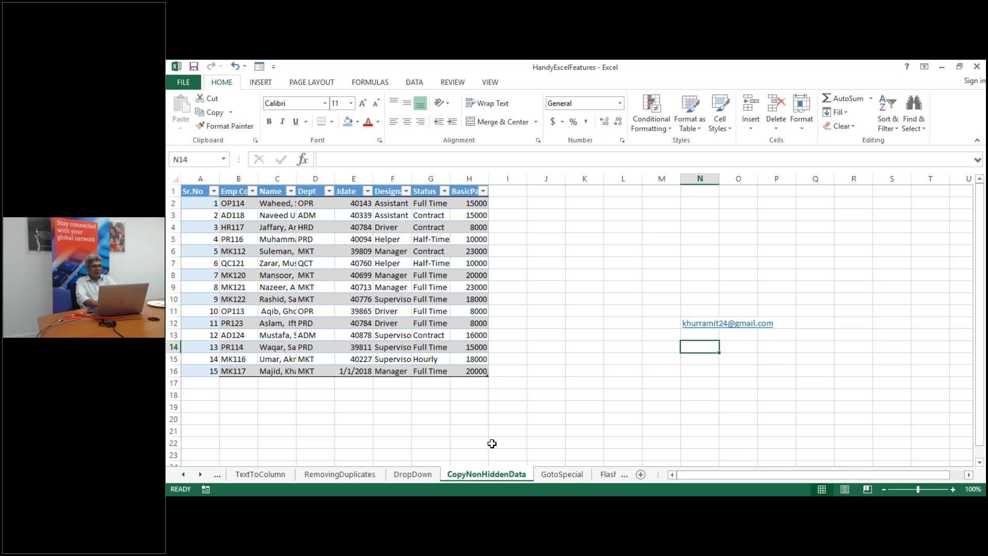
Filter the Dept column to MKT only, leaving 6 of 15 employee records visible
click(392, 335)
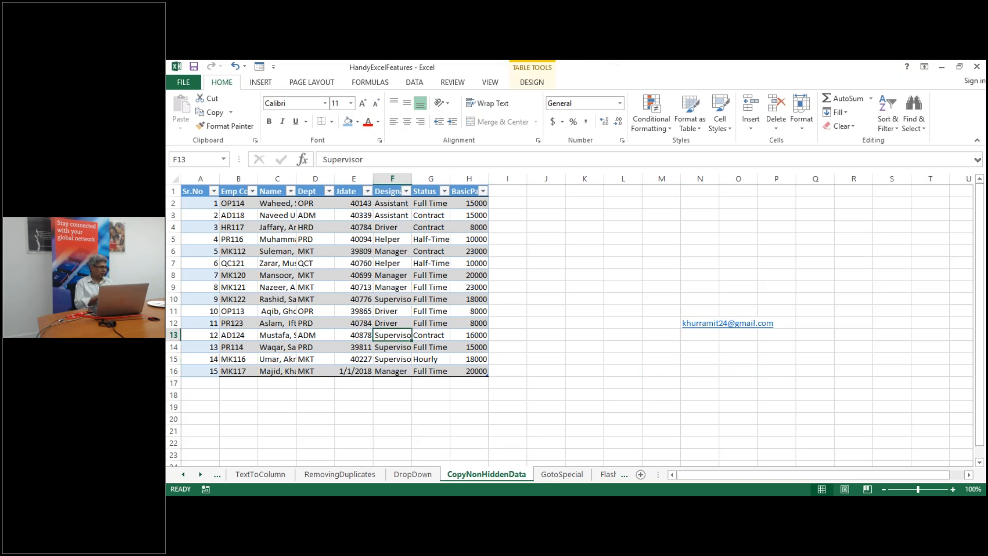
key(Left)
key(Left)
key(Left)
key(Left)
key(Left)
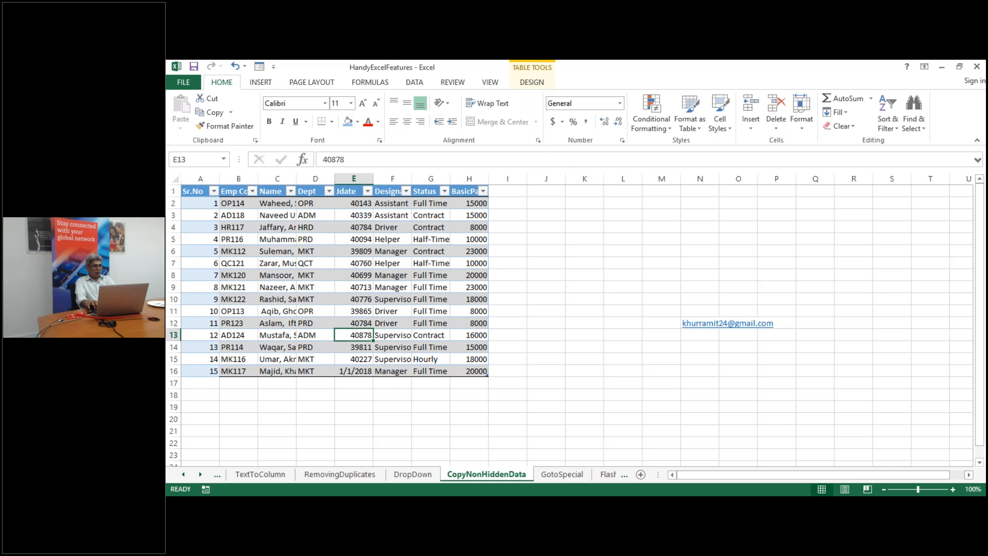
key(Up)
key(Up)
key(Up)
key(Up)
key(Up)
key(Up)
key(Up)
key(Up)
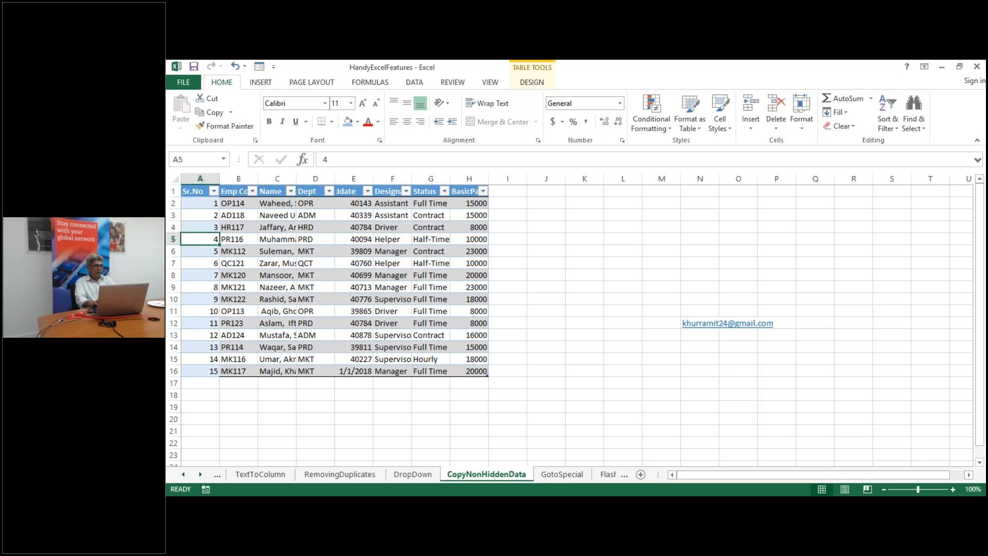
click(314, 264)
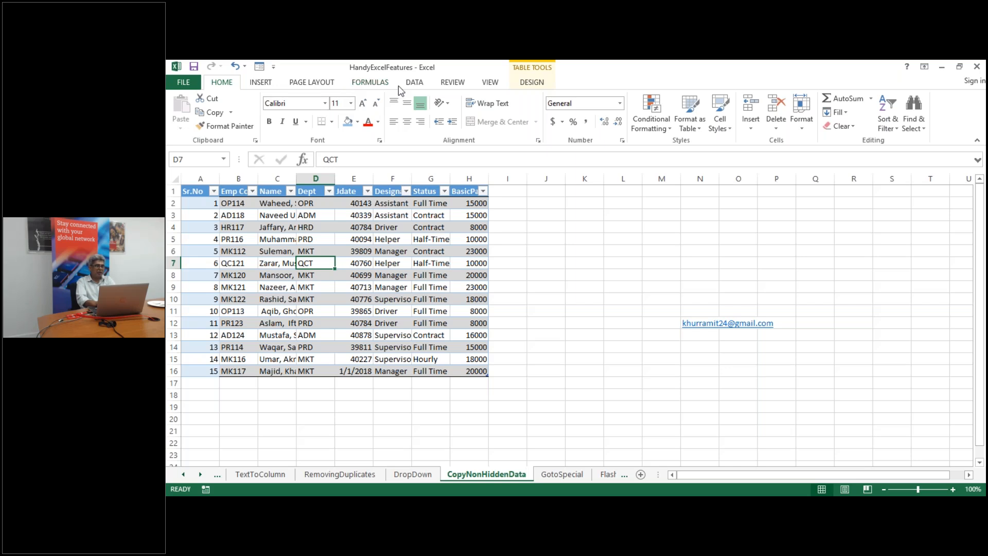
click(414, 85)
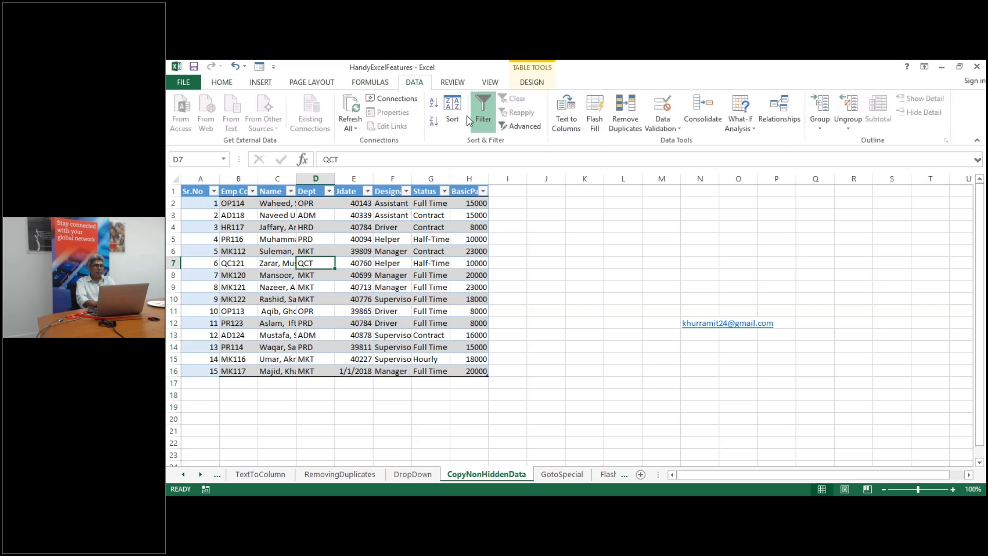
click(329, 191)
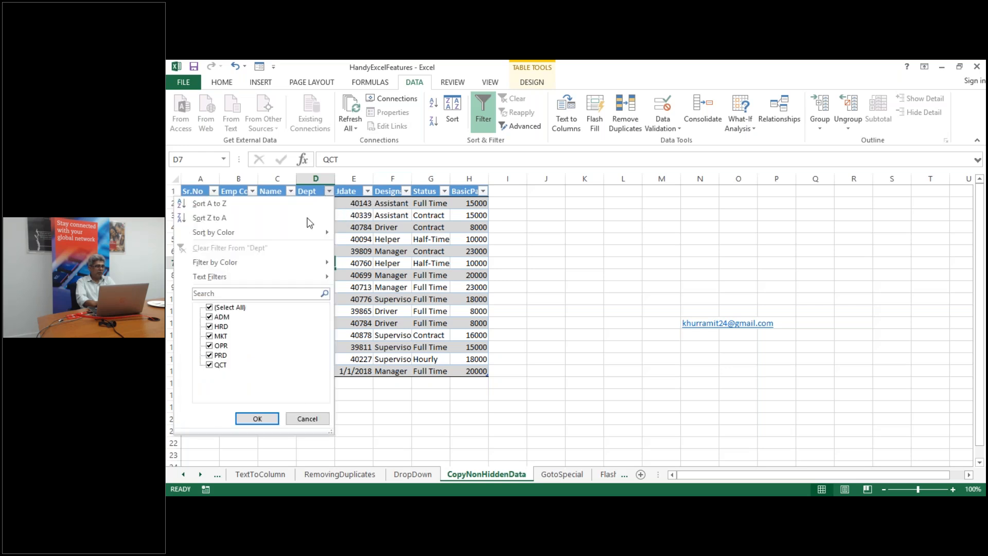
mouse_move(309, 276)
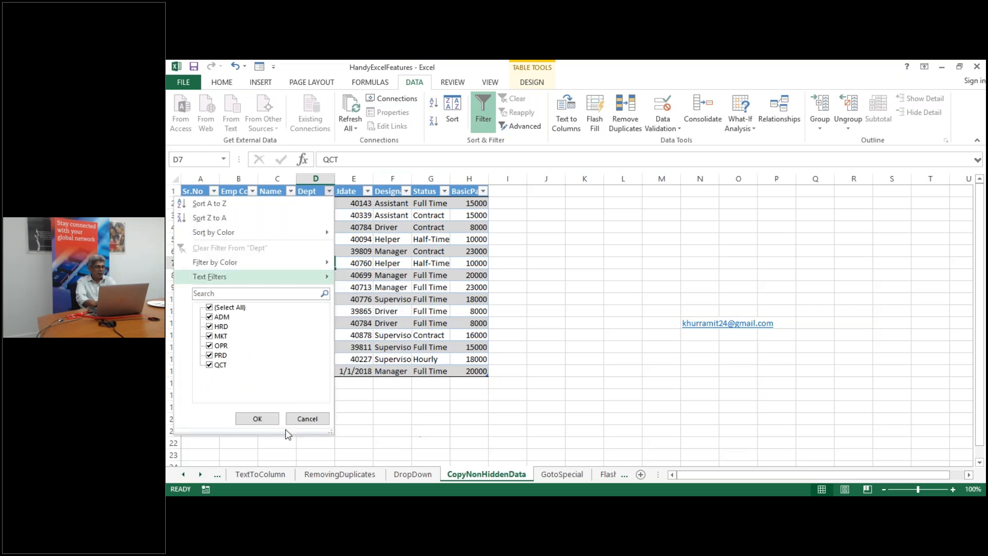
click(306, 419)
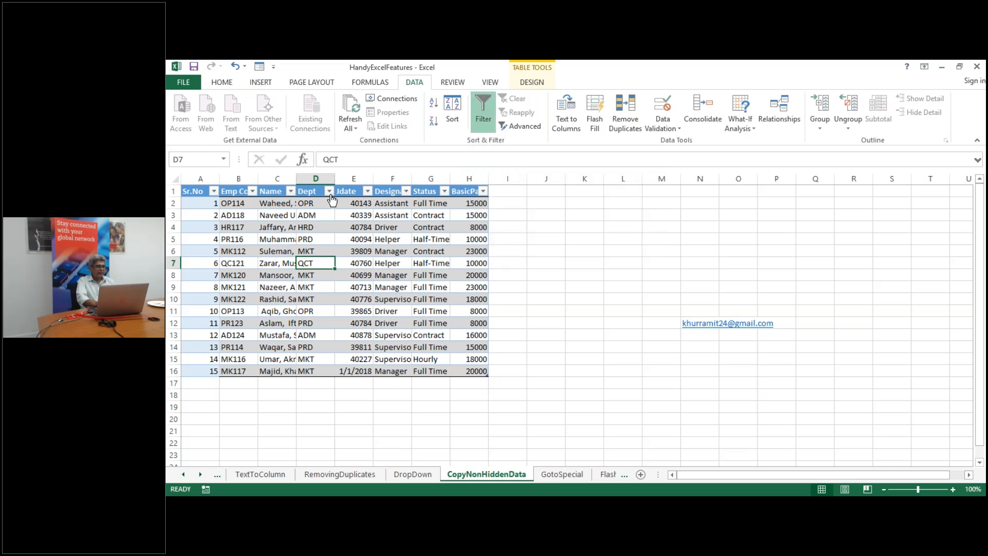
click(329, 193)
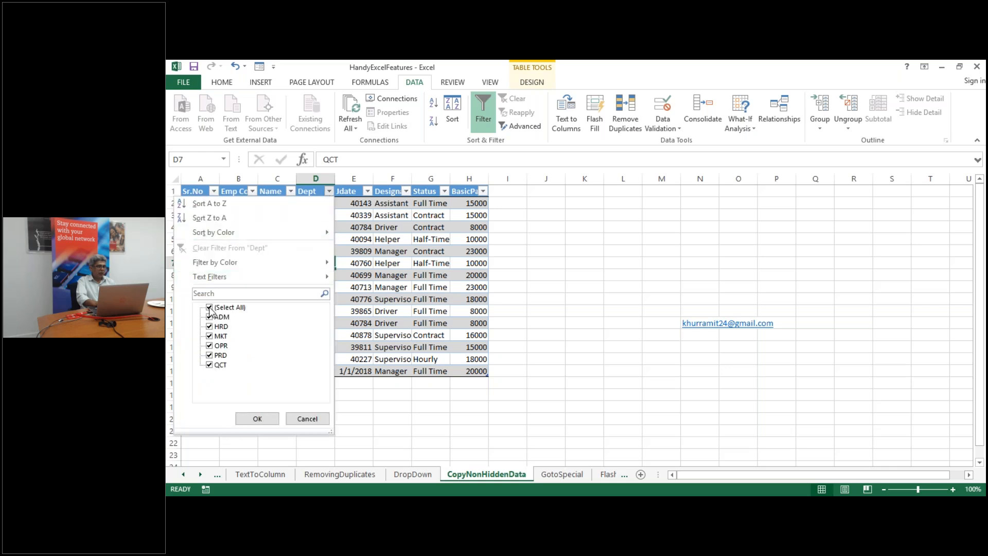
click(209, 308)
click(210, 336)
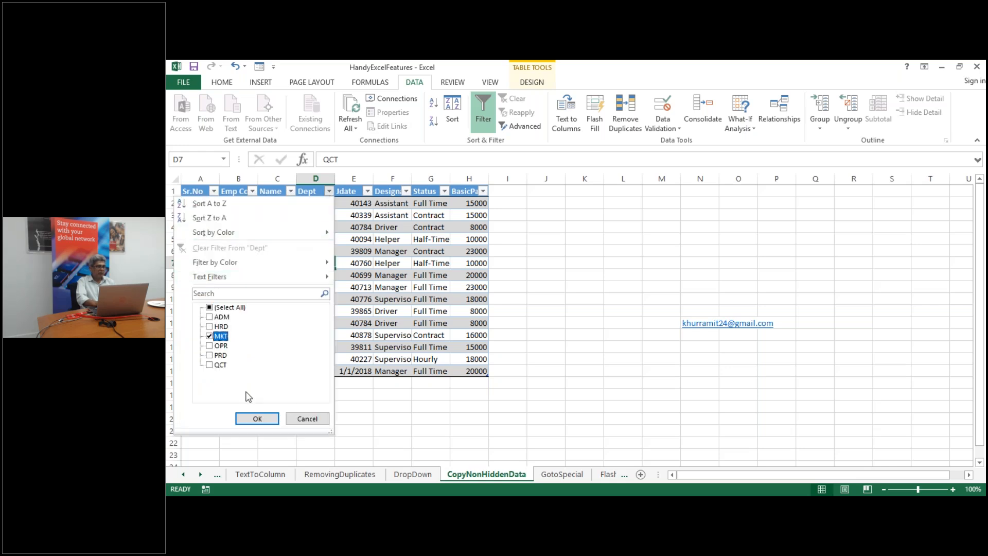
click(257, 419)
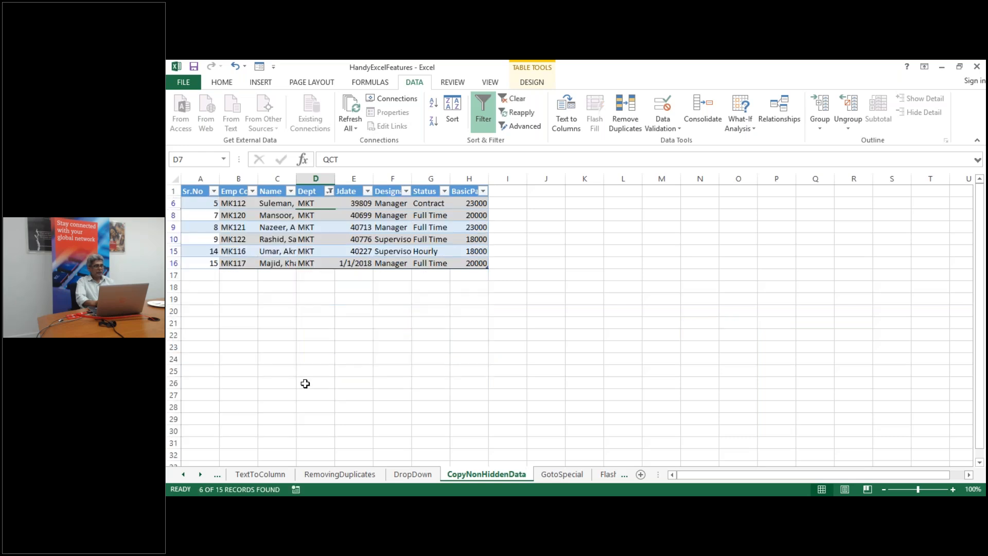
Copy the filtered rows from A6 and paste at M6, which yields only MKT serials 5, 8, 9, 14
click(305, 383)
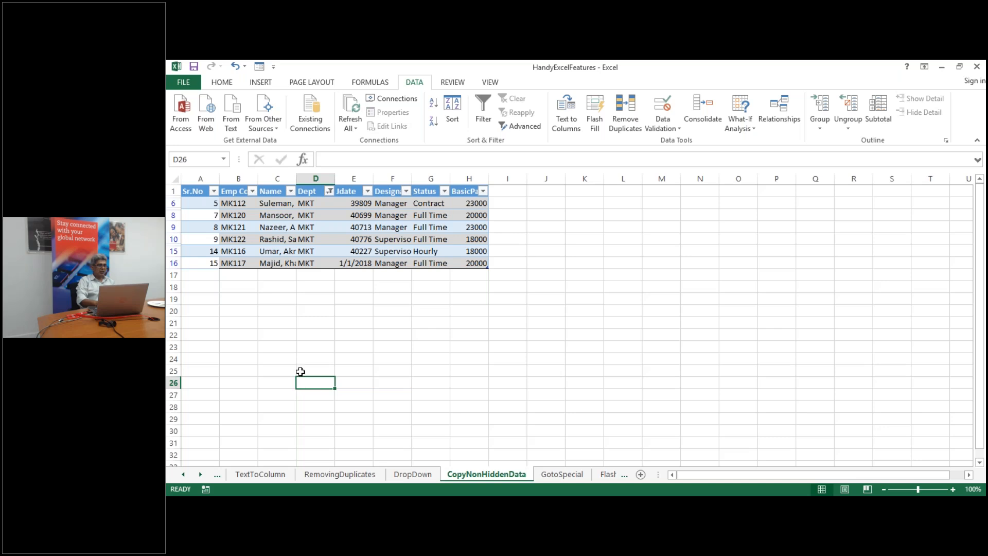
click(209, 205)
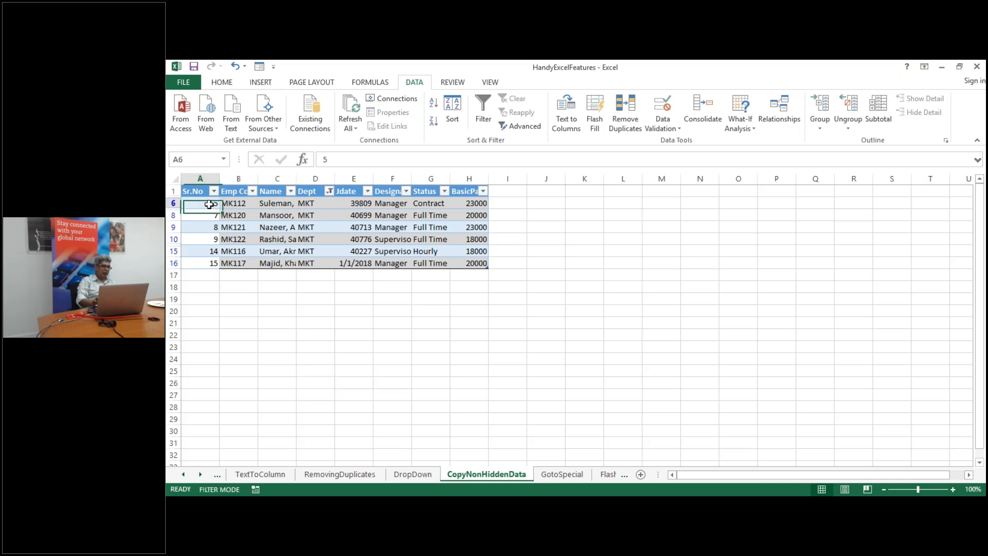
key(ctrl+shift+Right)
key(ctrl+shift+Down)
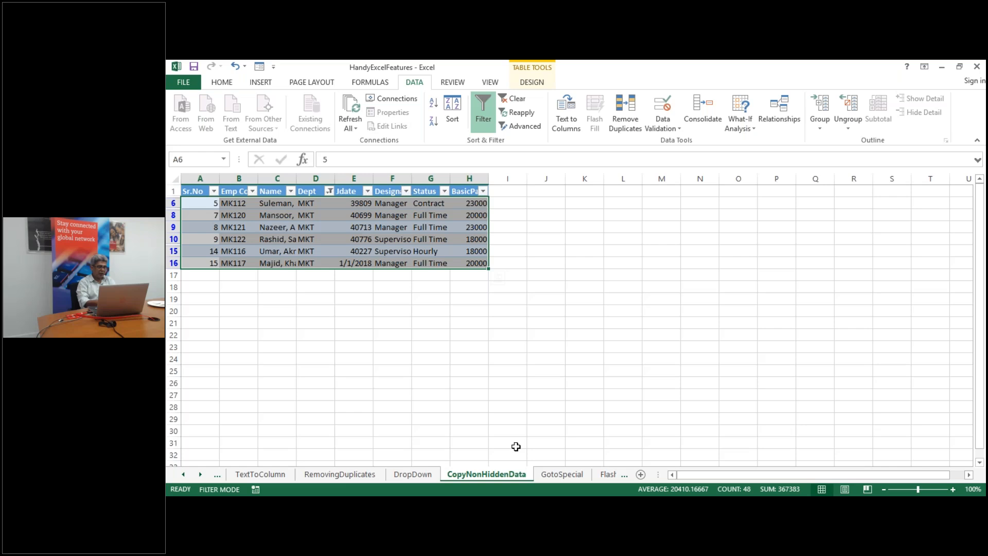
key(ctrl+c)
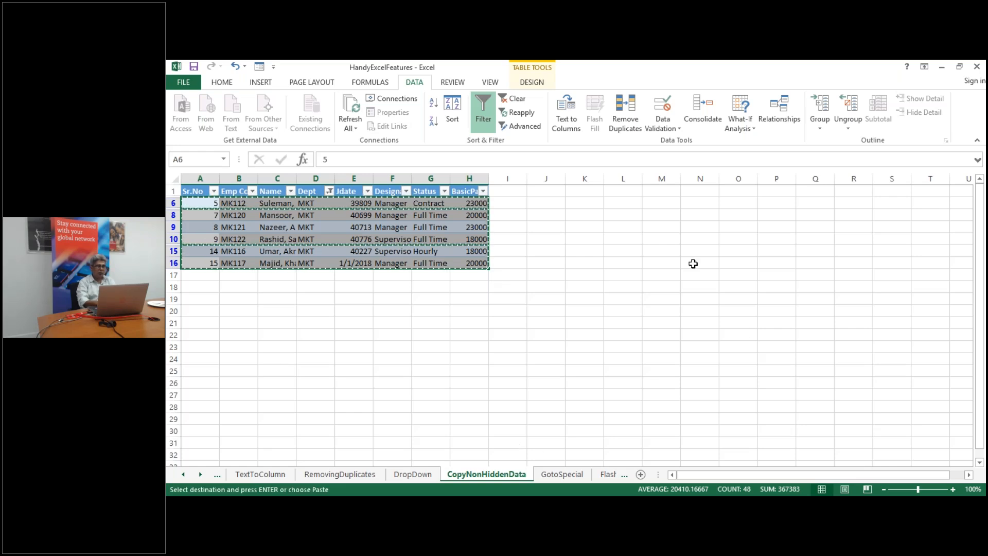
click(655, 202)
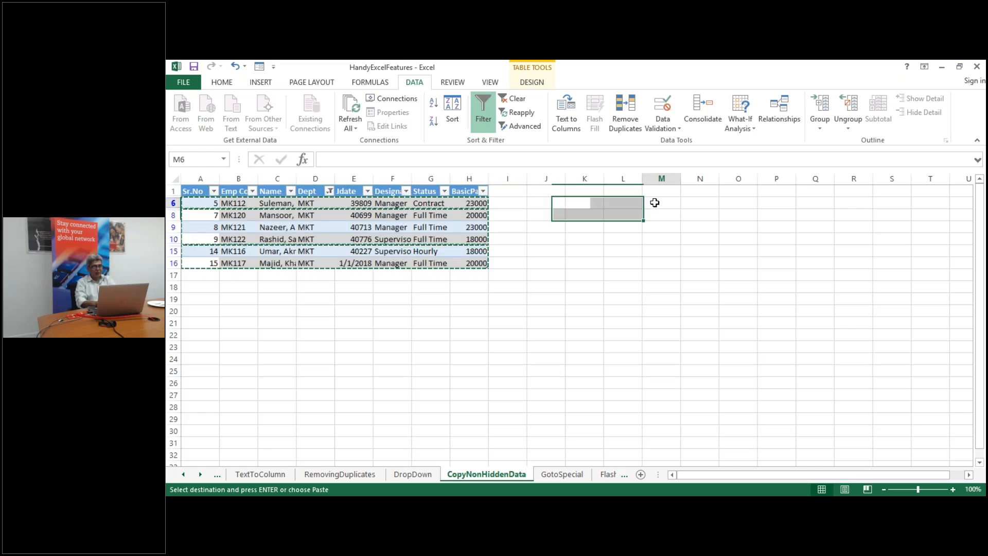
key(ctrl+v)
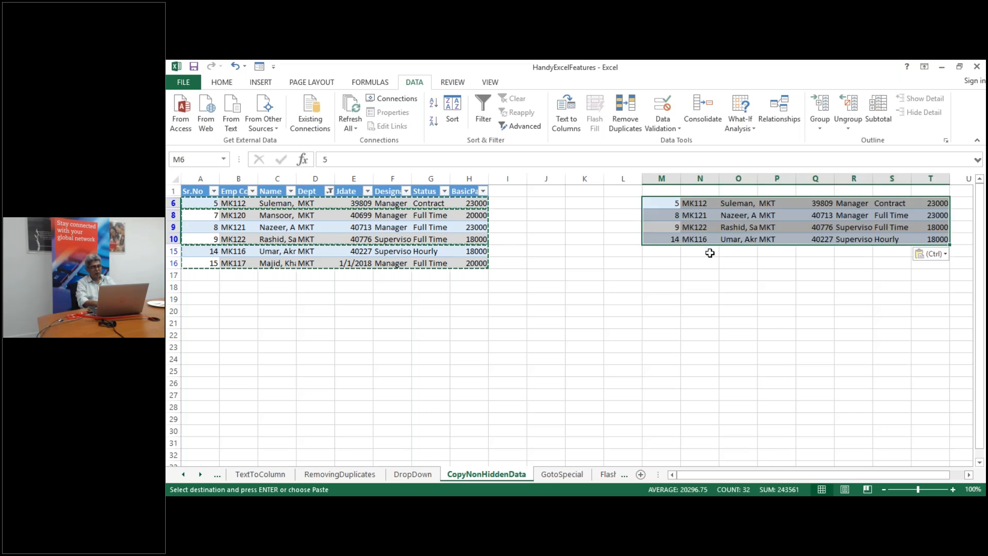
key(Escape)
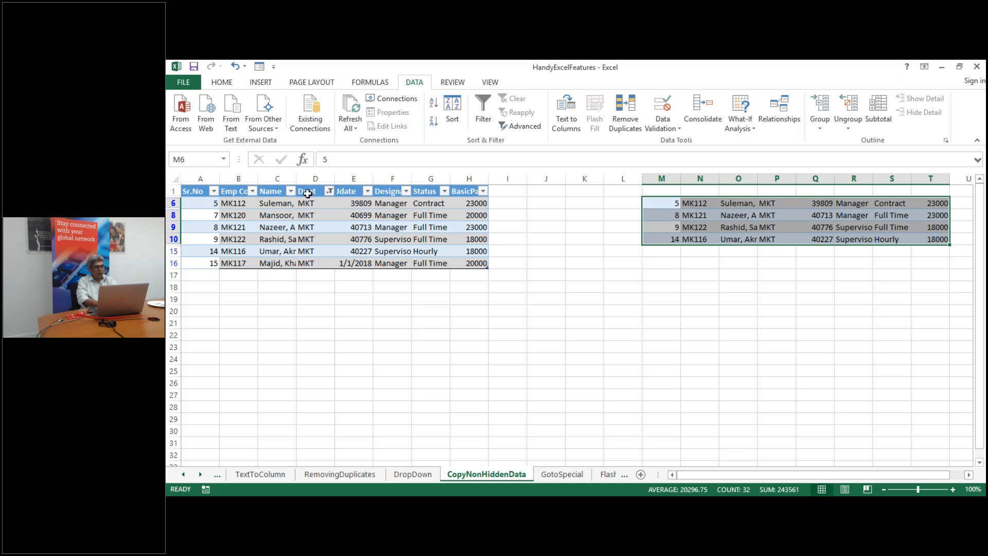
click(201, 202)
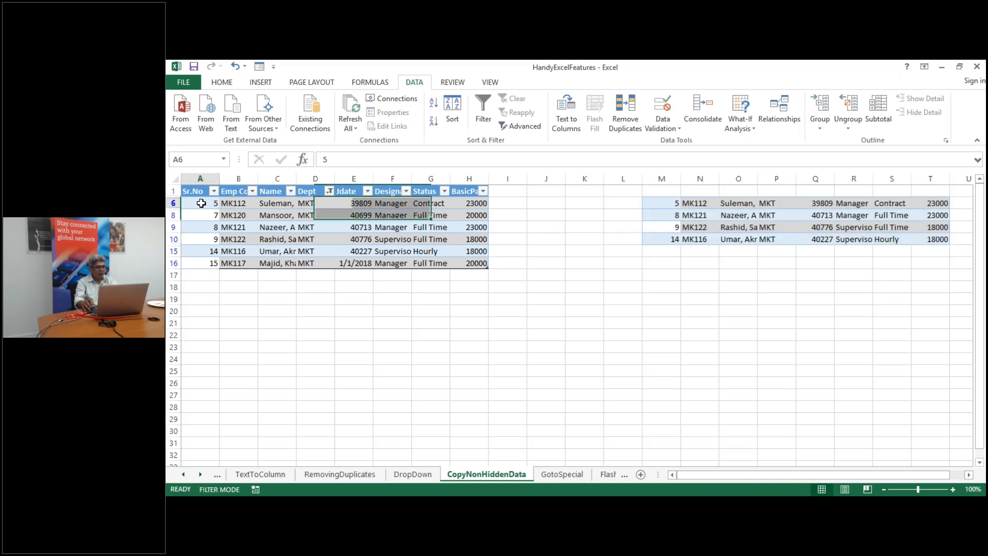
key(ctrl+a)
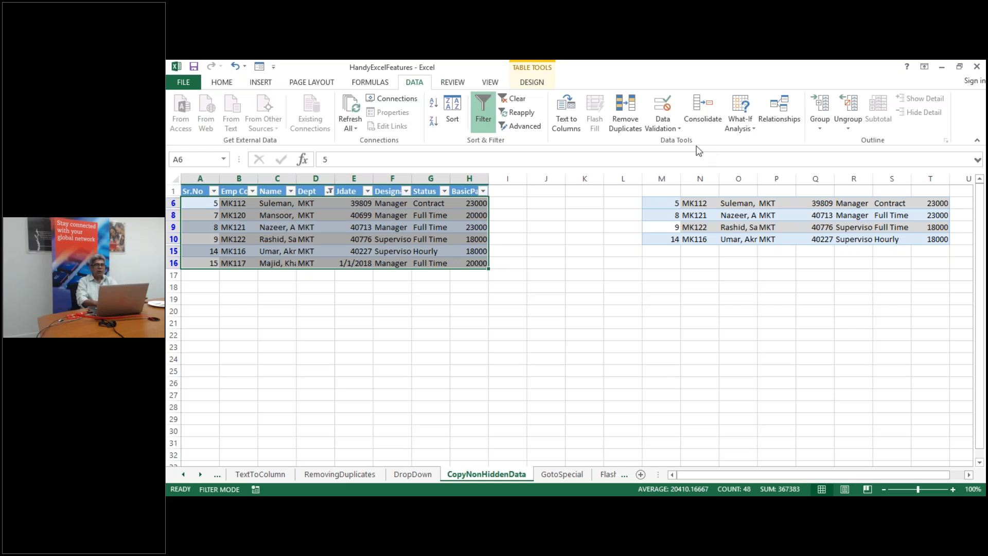
Copy visible cells only of the filtered table, paste at D23, then move to the FlashFill sheet
click(224, 84)
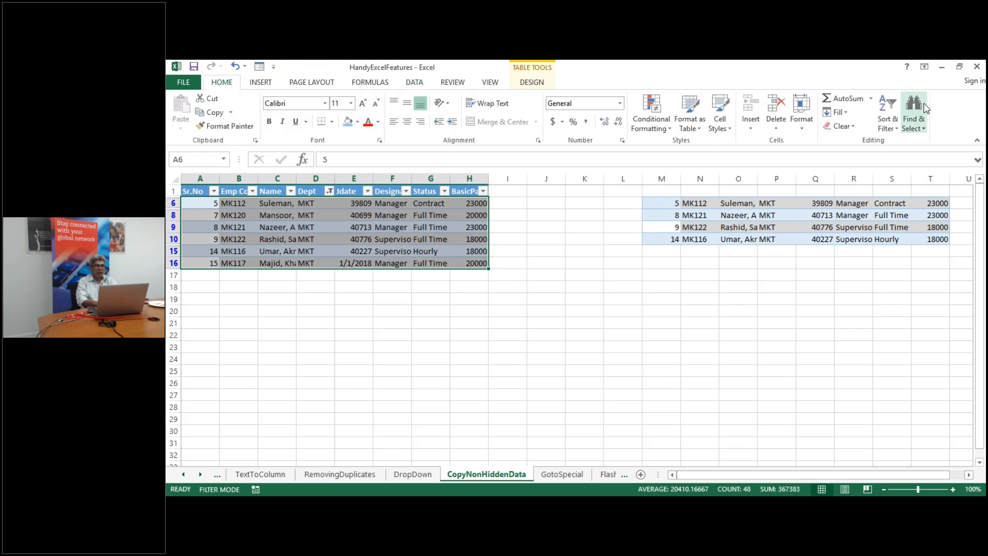
click(914, 119)
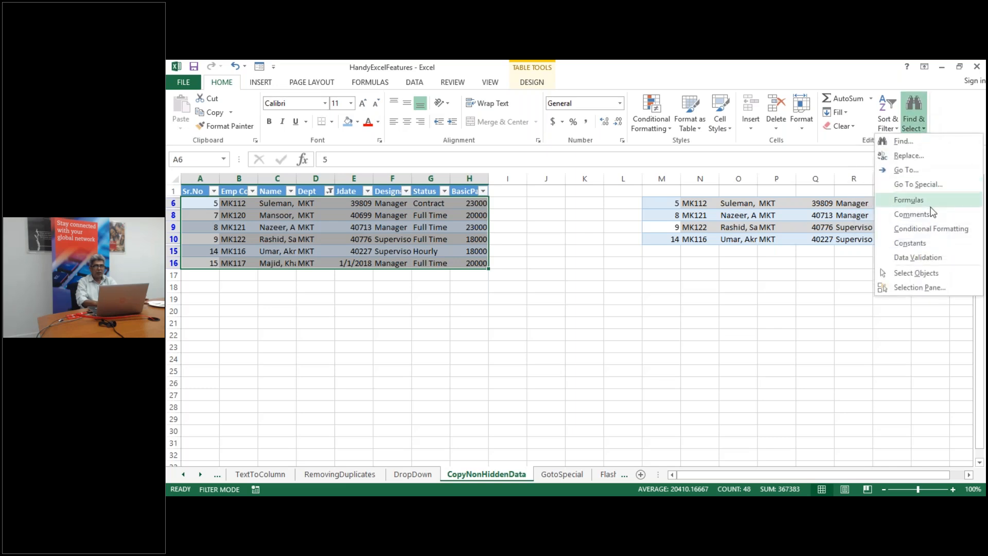
click(928, 186)
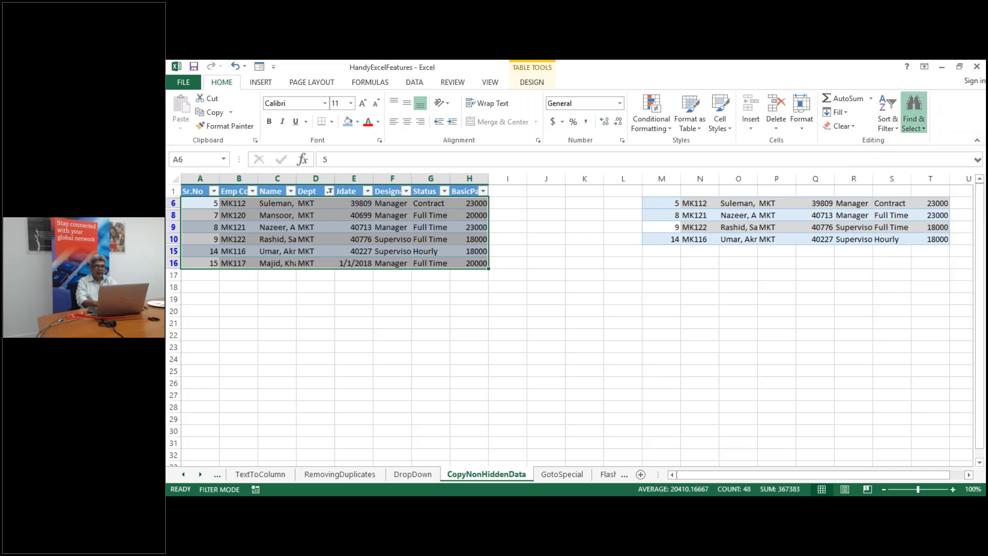
click(655, 316)
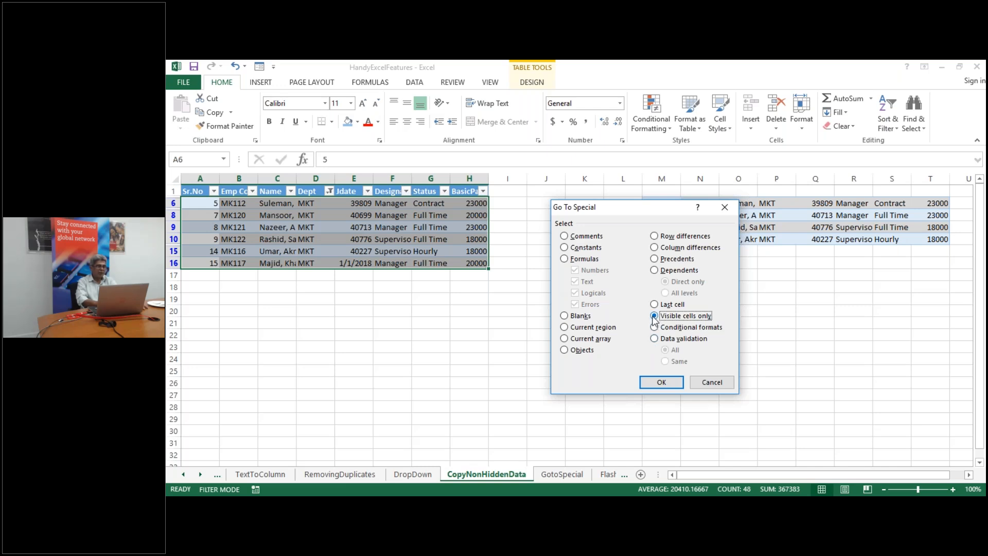
click(661, 383)
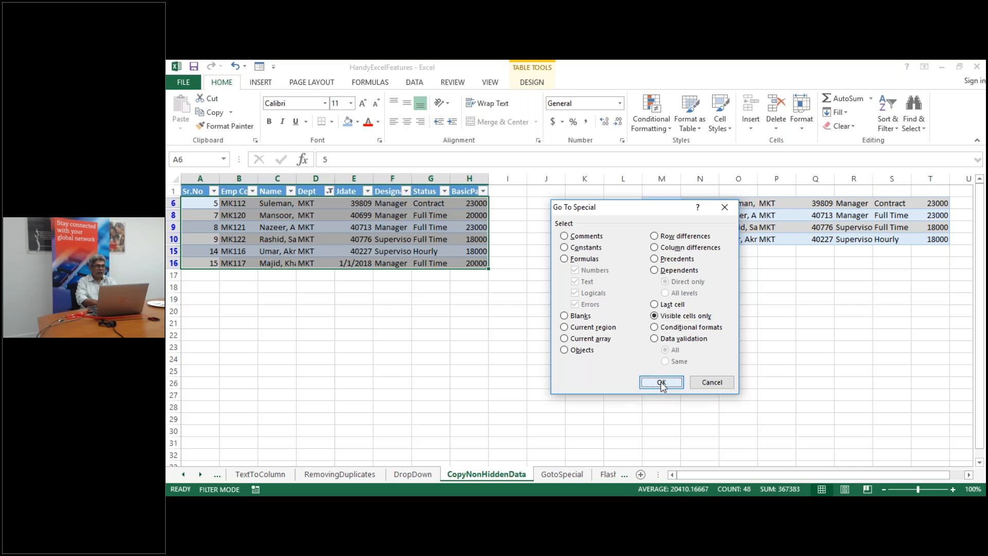
key(ctrl+c)
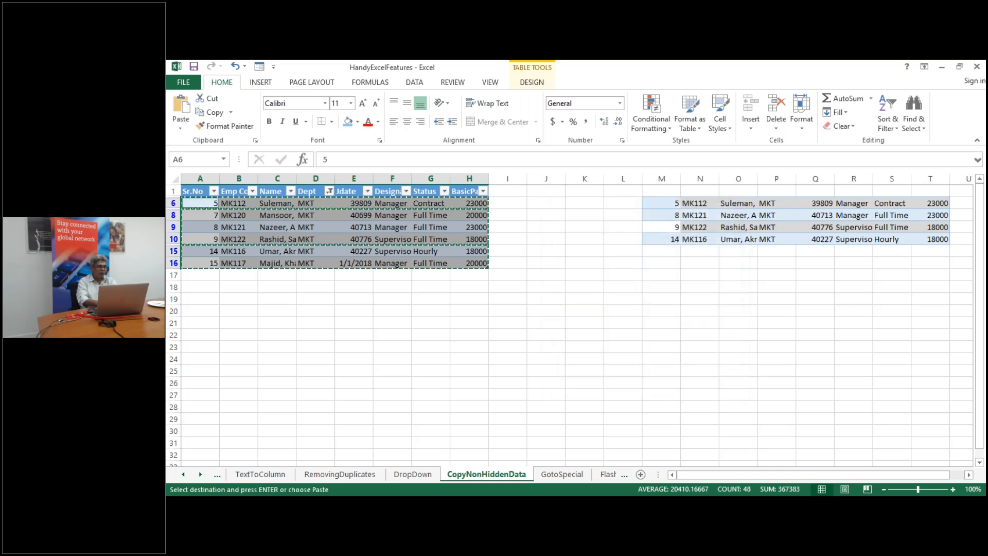
click(317, 349)
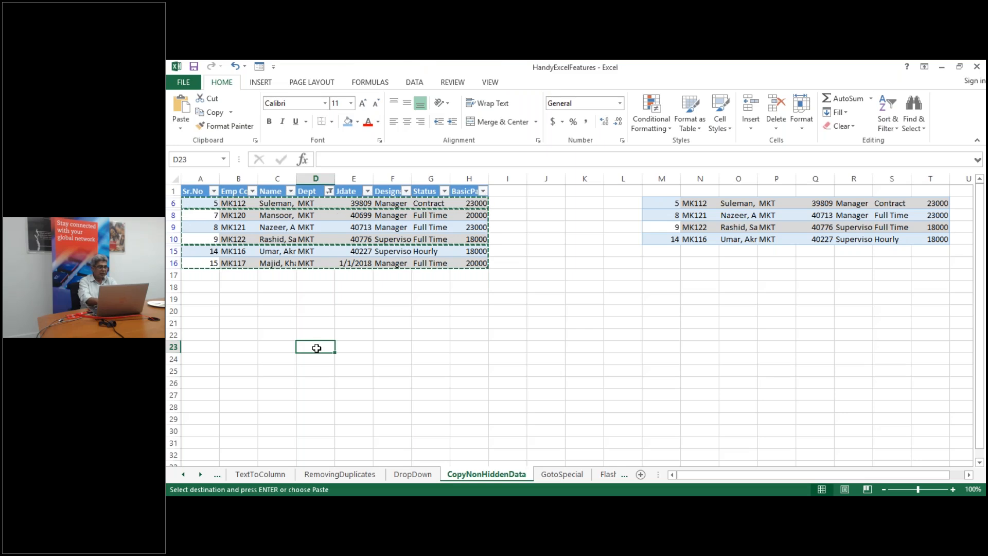
key(ctrl+v)
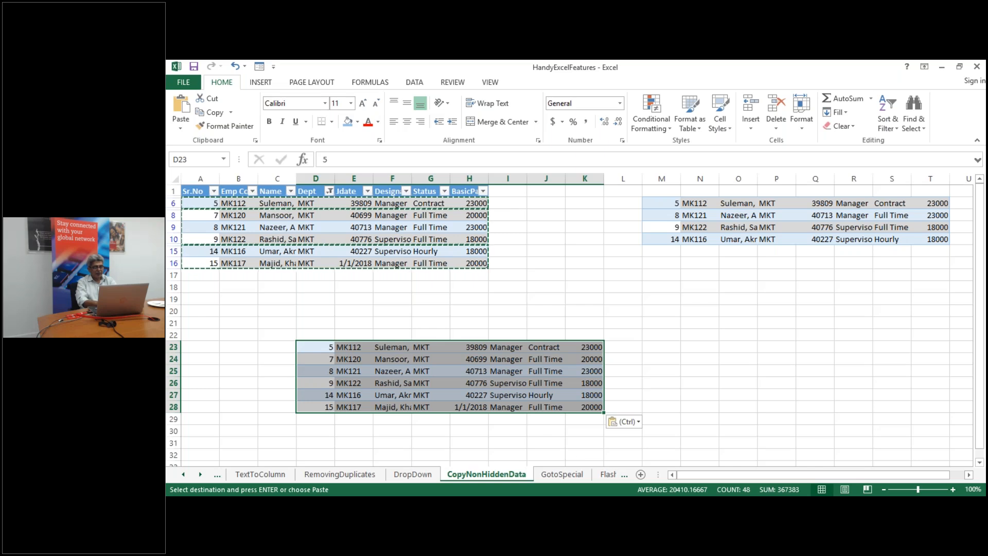
click(609, 475)
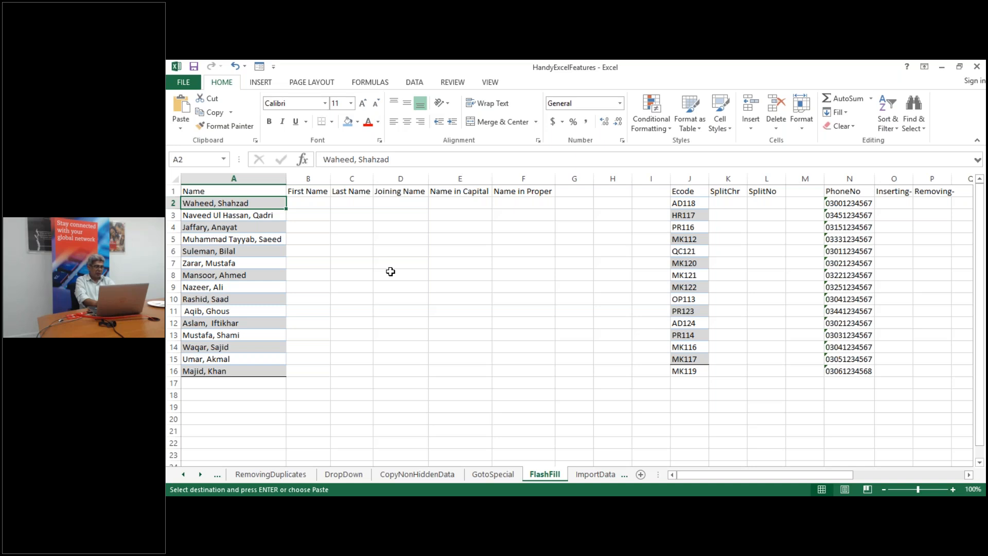
Enter 'Waheed' in B2 as an example and Flash Fill the remaining first names
click(323, 205)
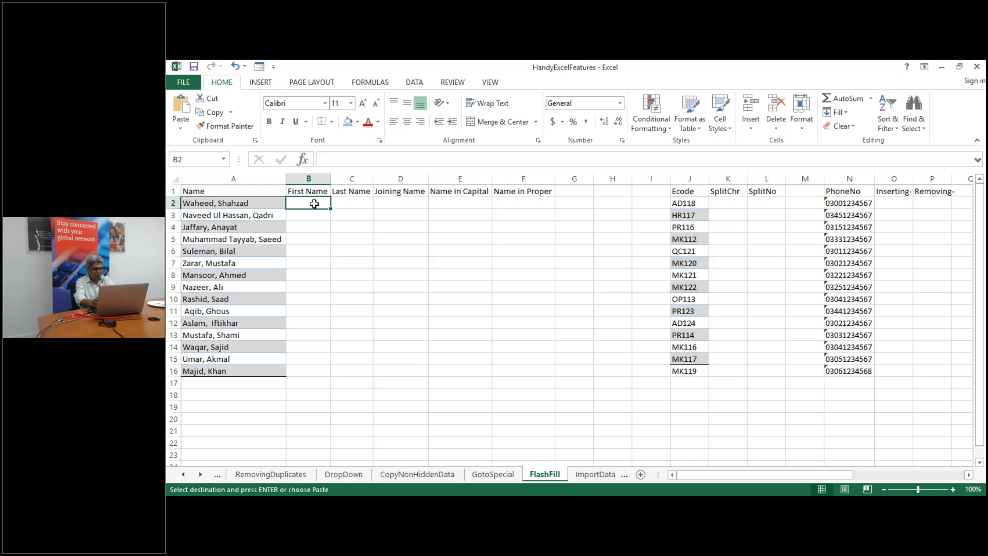
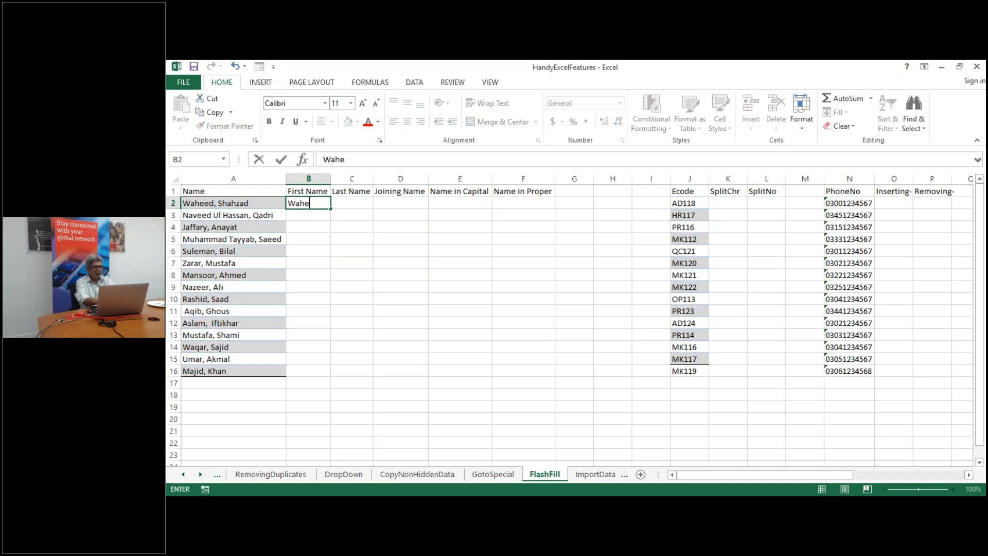
key(Return)
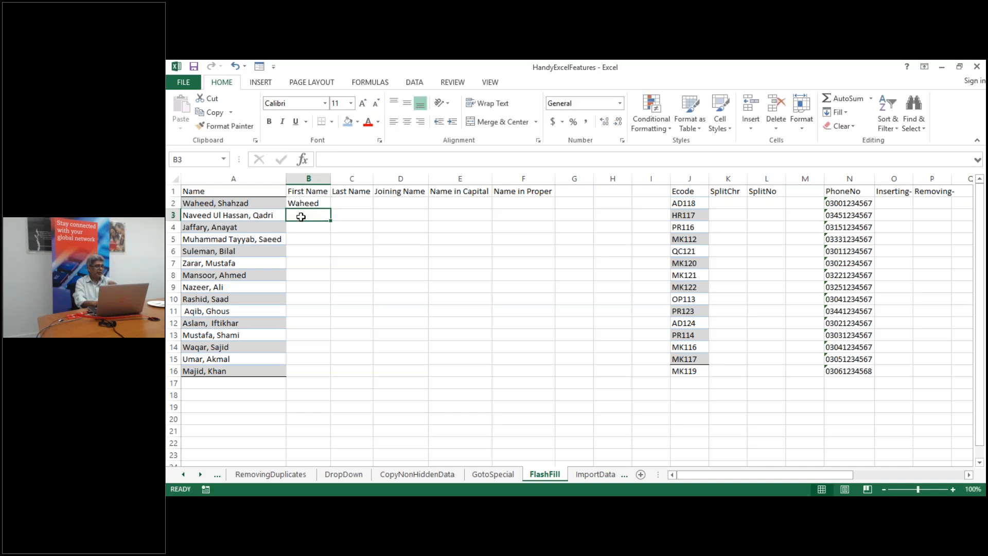
click(413, 83)
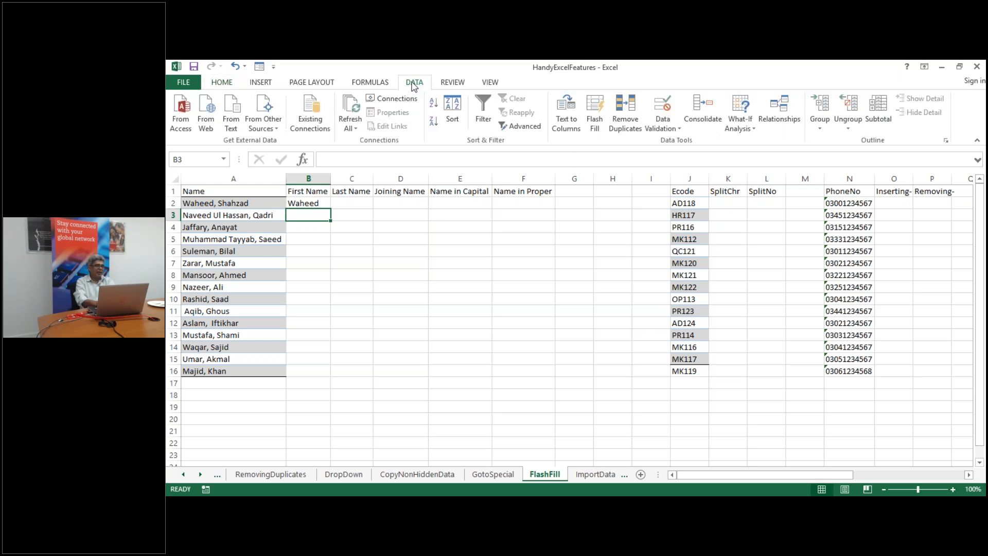
click(595, 122)
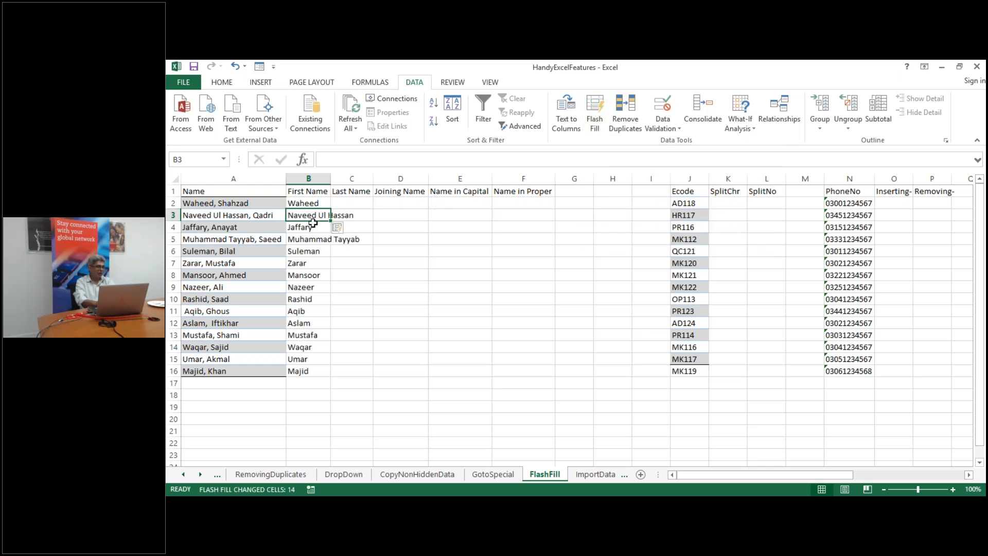
click(353, 205)
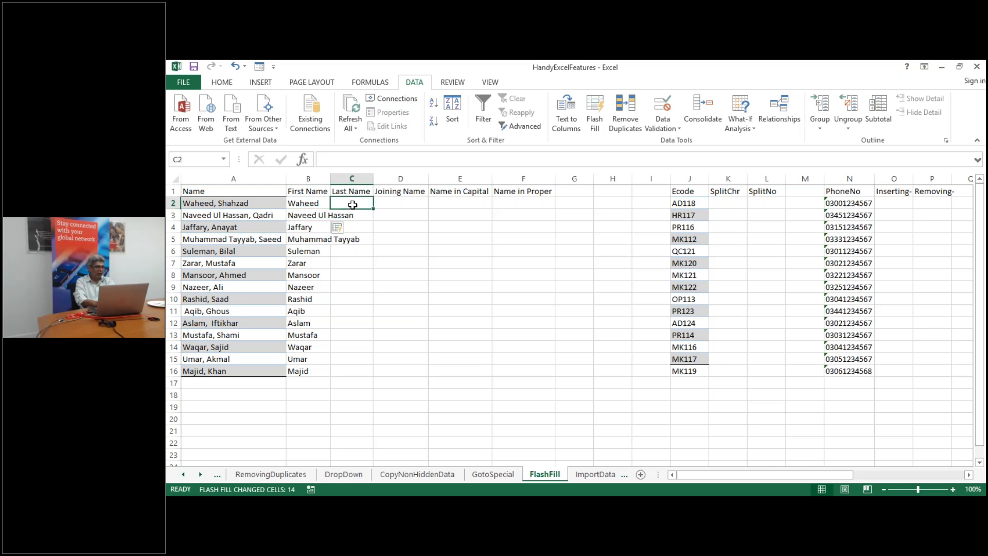
Enter 'Shahzad' in C2 and Flash Fill (Ctrl+E) the rest of the Last Name column
text(Sha)
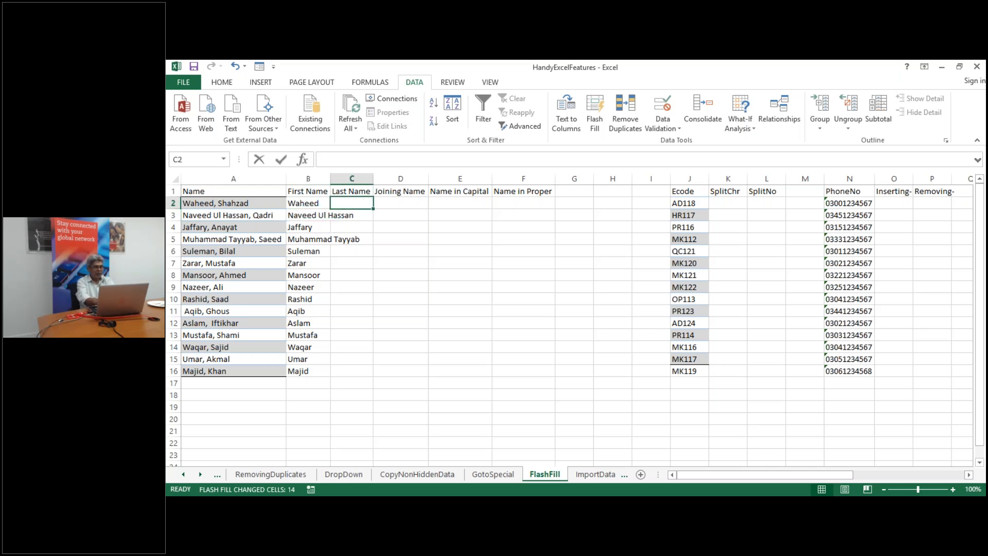
text(hzad)
key(Return)
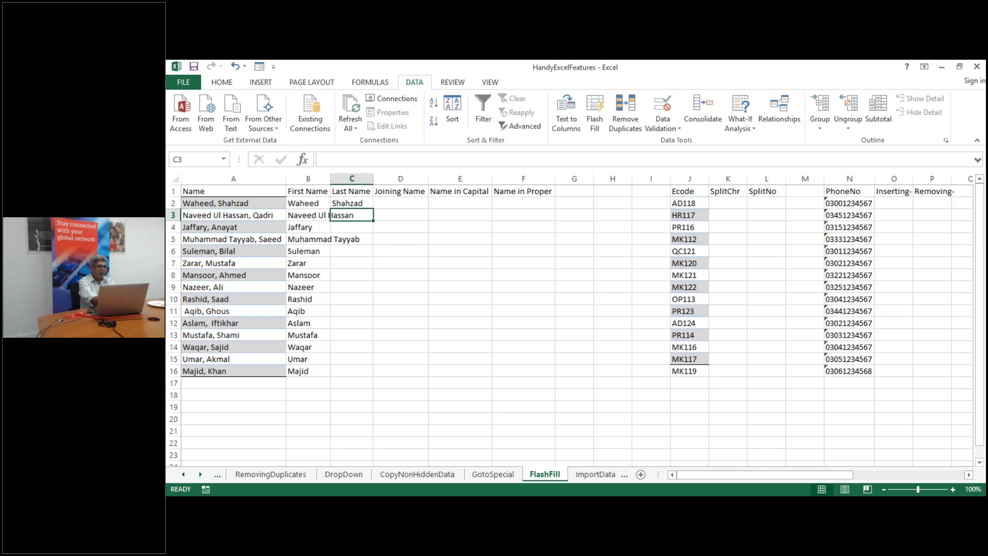
key(ctrl+e)
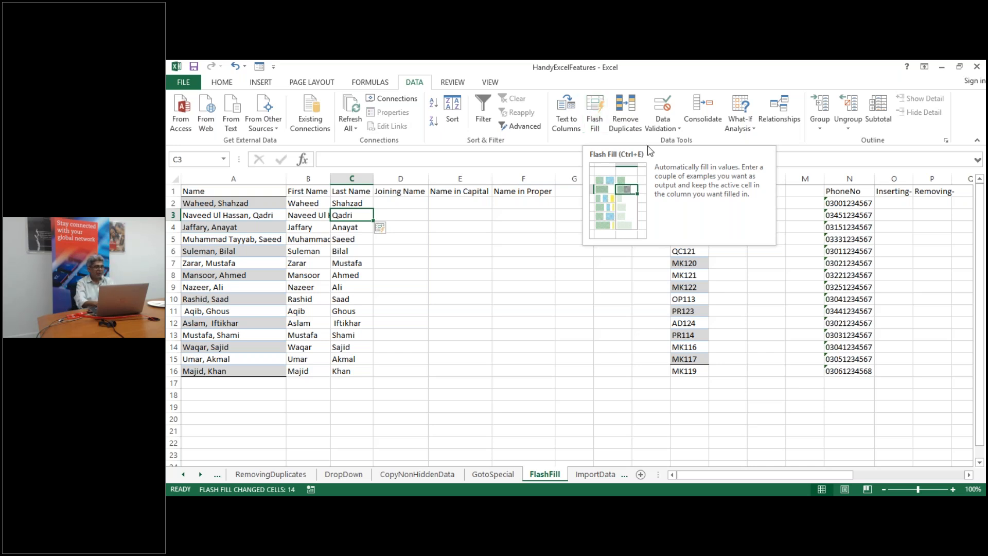
click(405, 202)
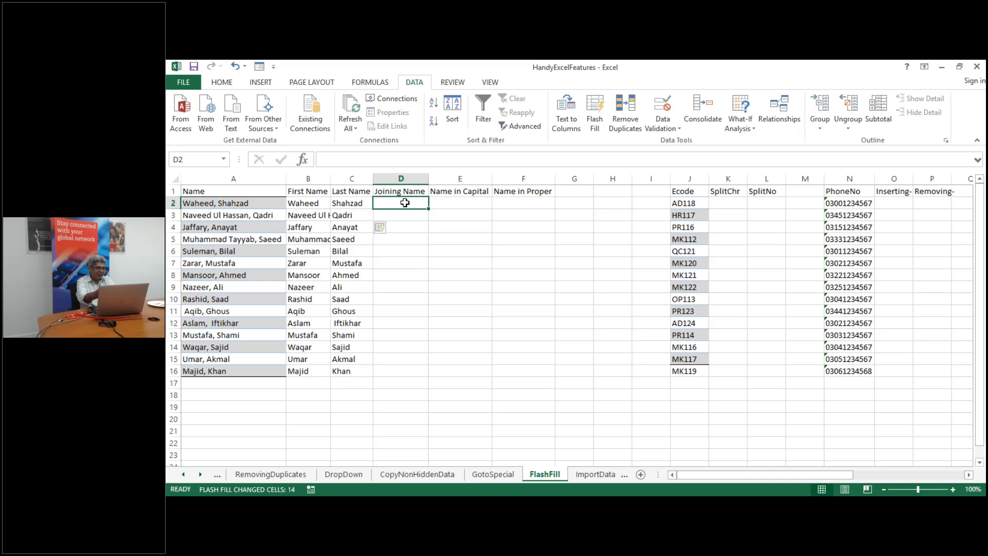
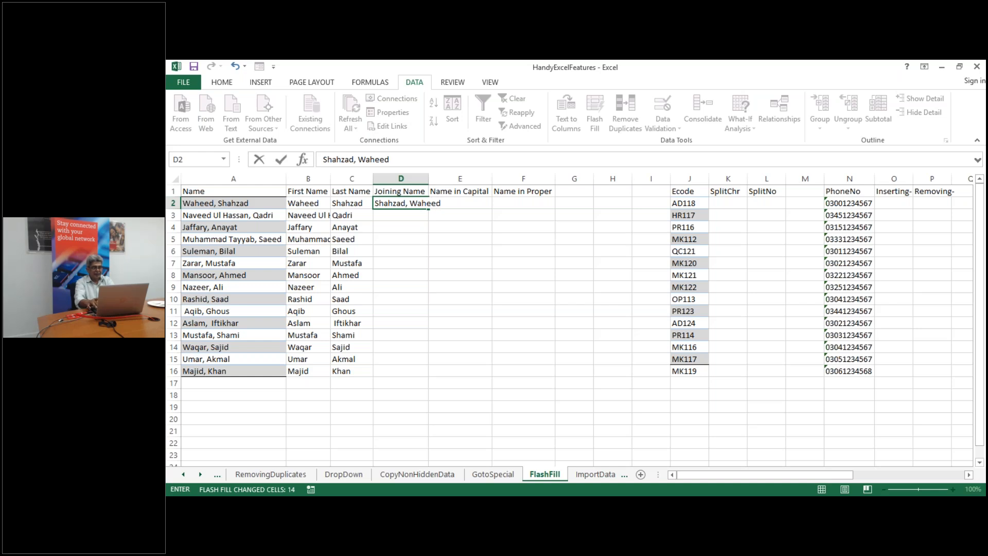
key(Return)
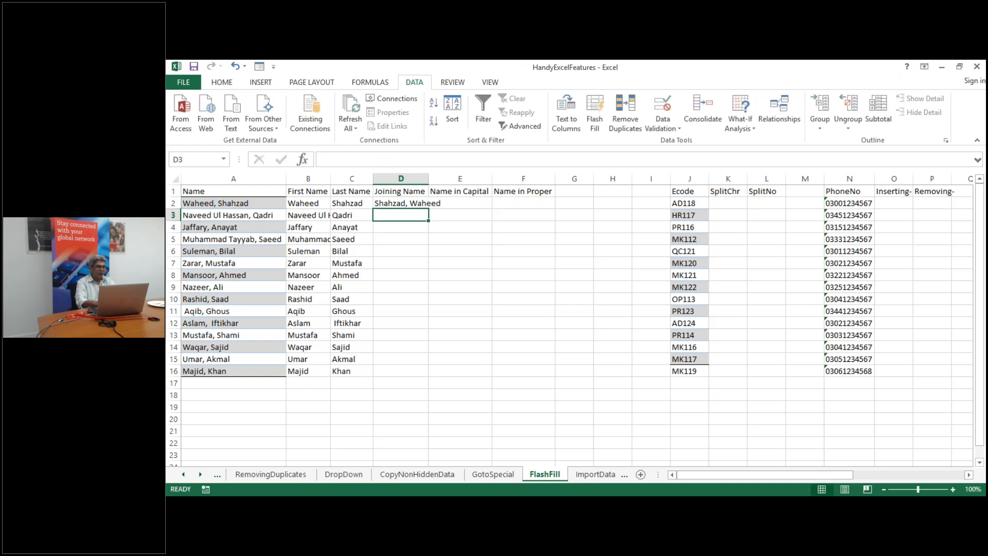
key(ctrl+e)
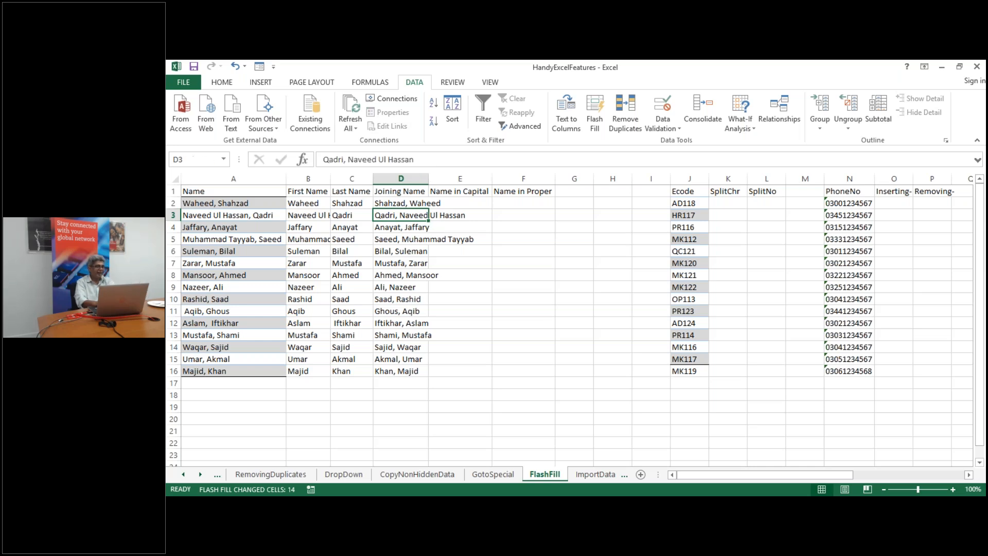
double_click(429, 180)
click(518, 205)
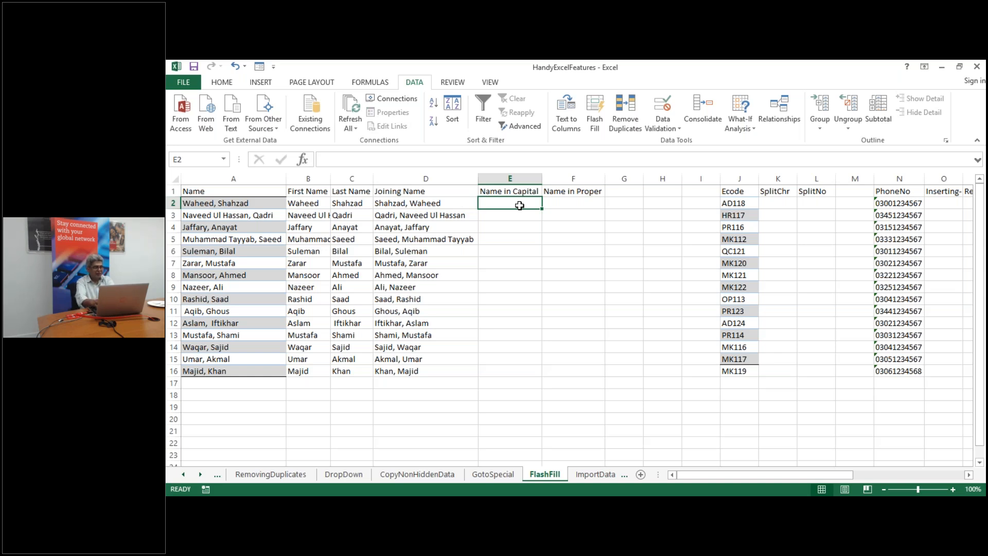
Enter WAHEED in E2 and Flash Fill the capitalised first names down column E
text(WAHEED)
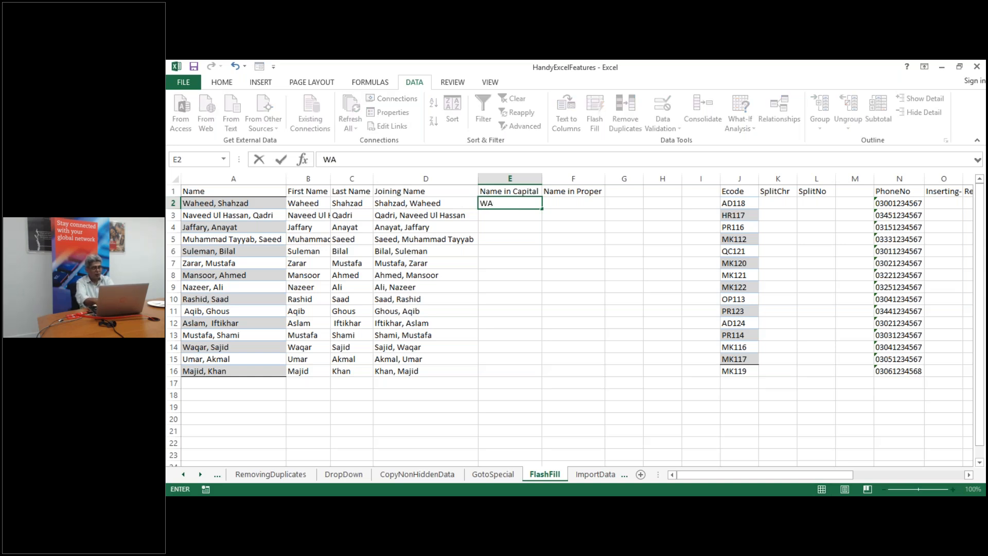
key(Return)
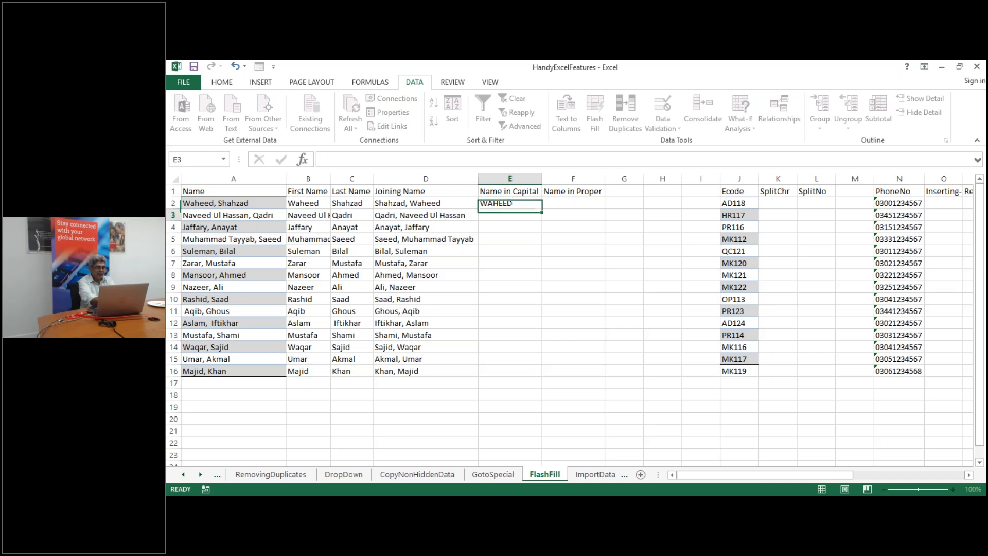
key(ctrl+e)
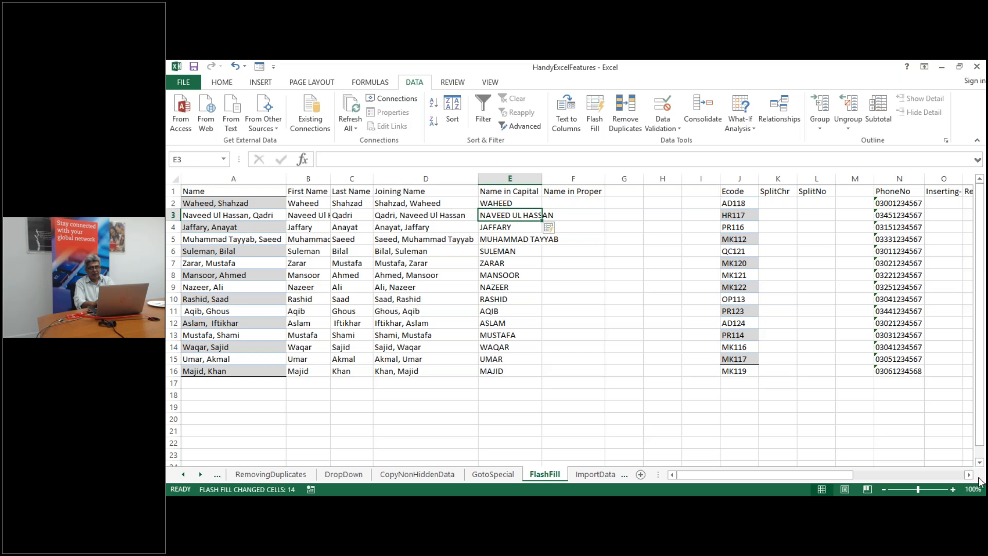
Enter the examples AD in K2 and 118 in L2 for Ecode AD118
click(968, 475)
click(968, 476)
click(968, 476)
click(968, 476)
click(968, 475)
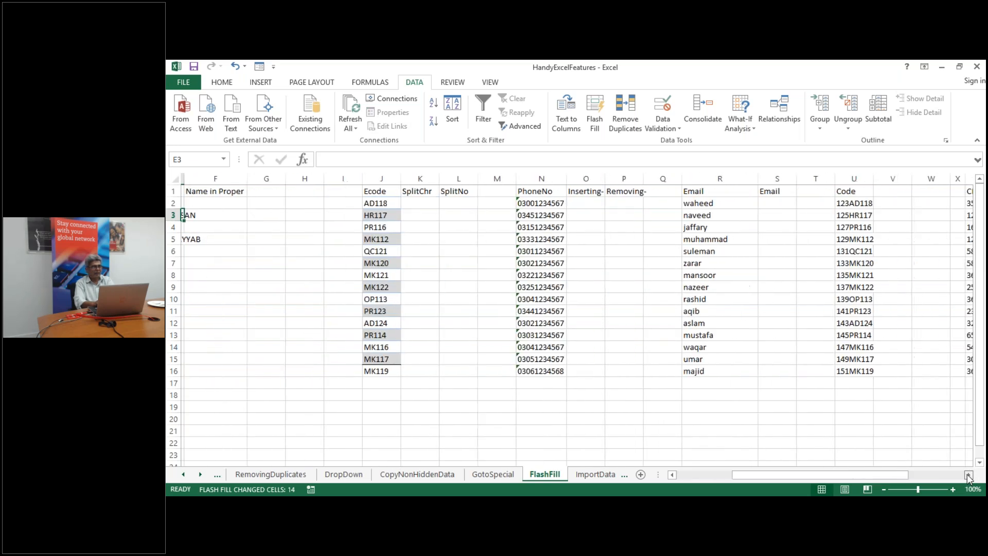
click(968, 476)
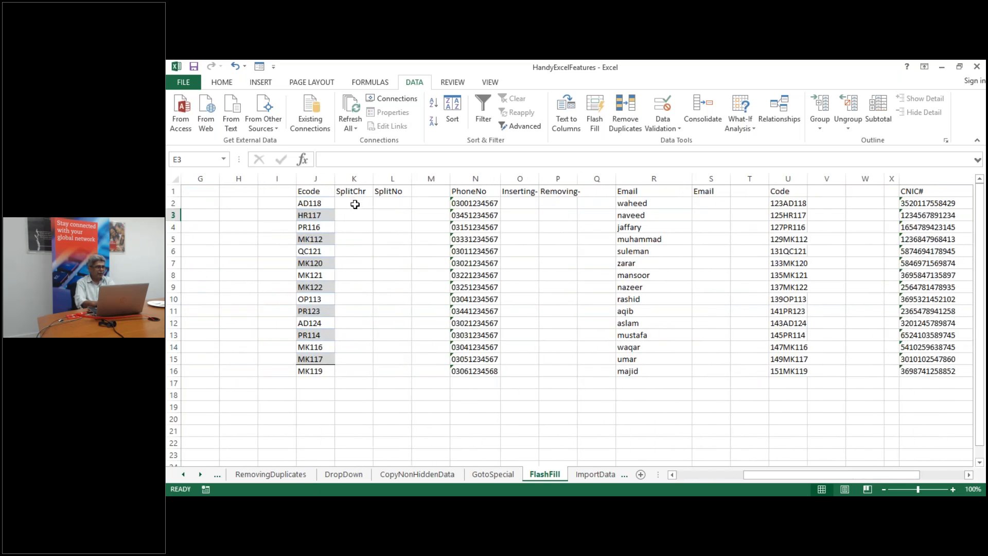
click(355, 204)
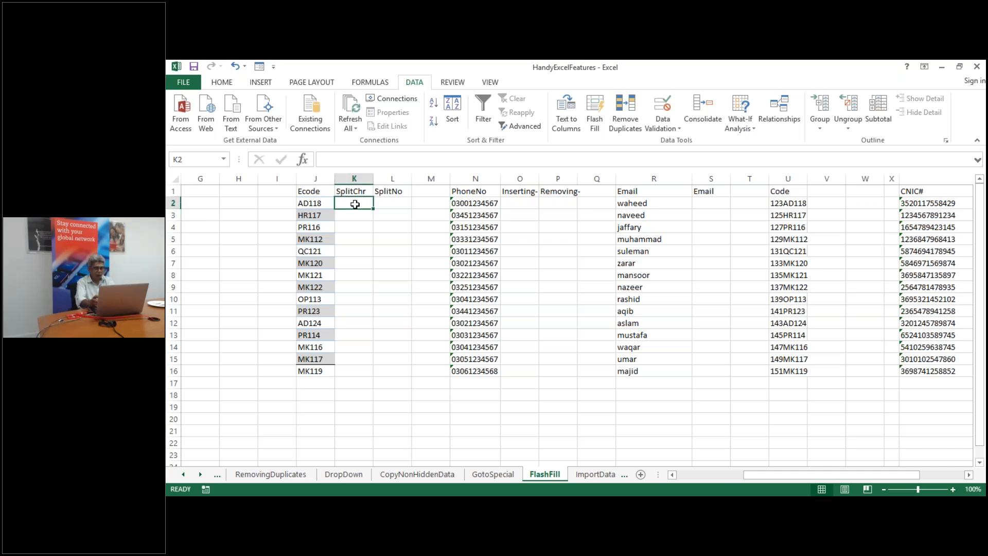
text(AS)
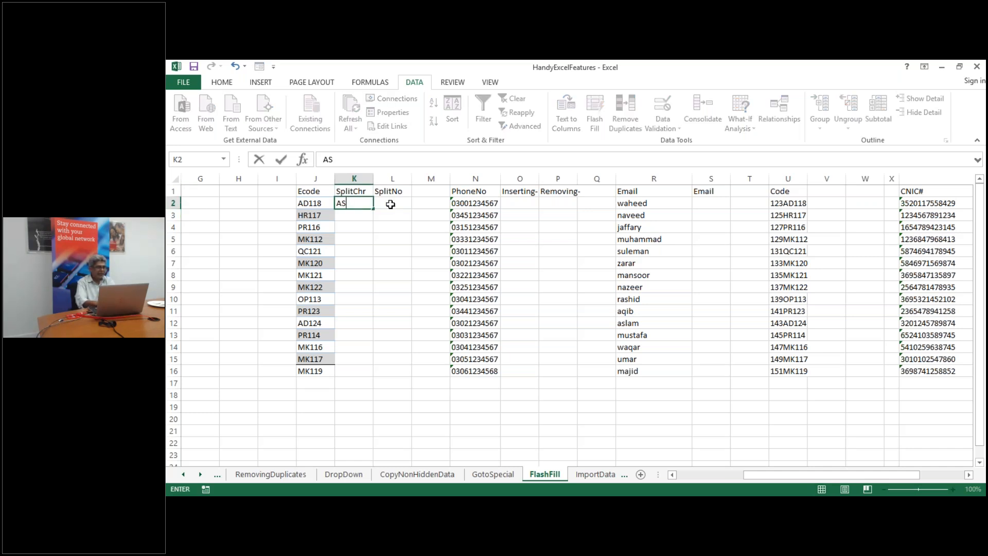
key(BackSpace)
text(D)
click(391, 205)
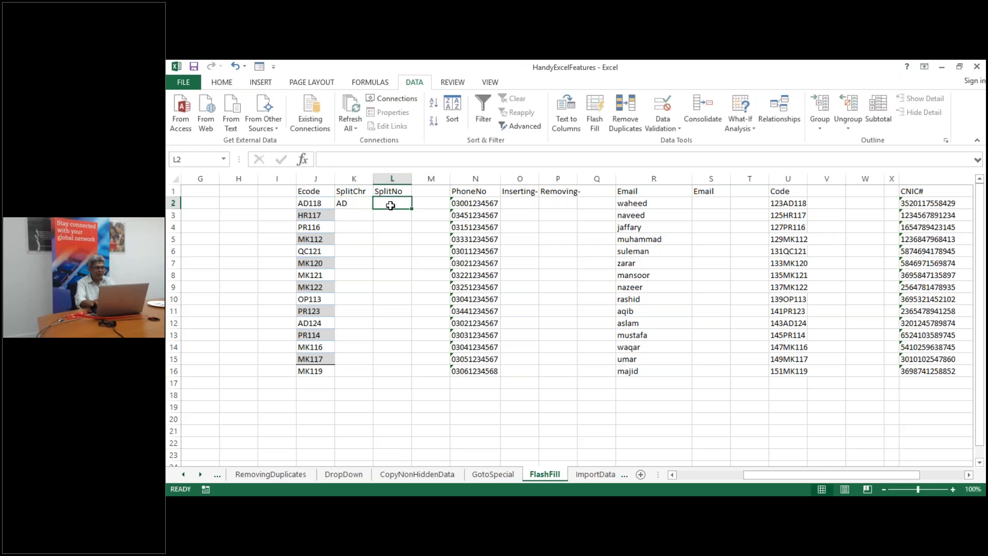
text(118)
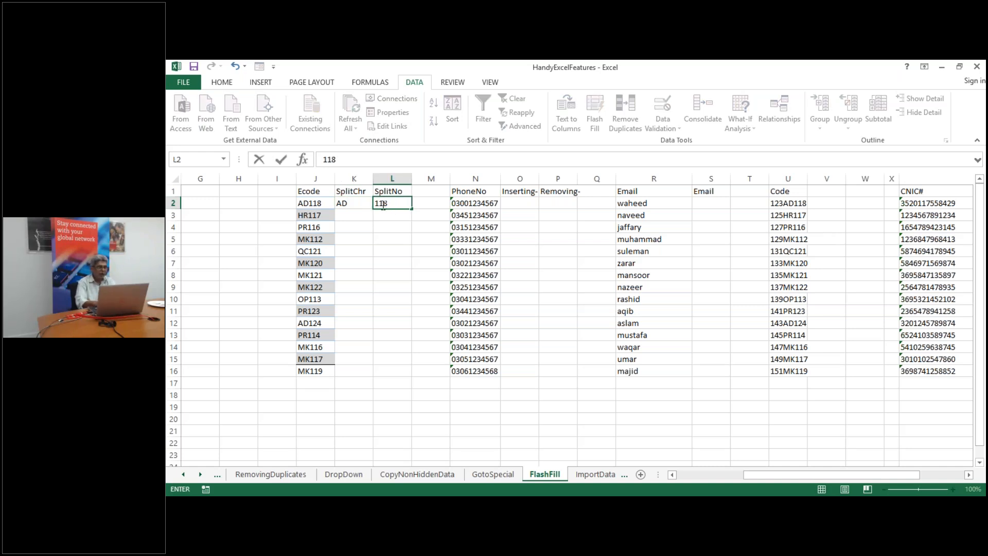
click(351, 213)
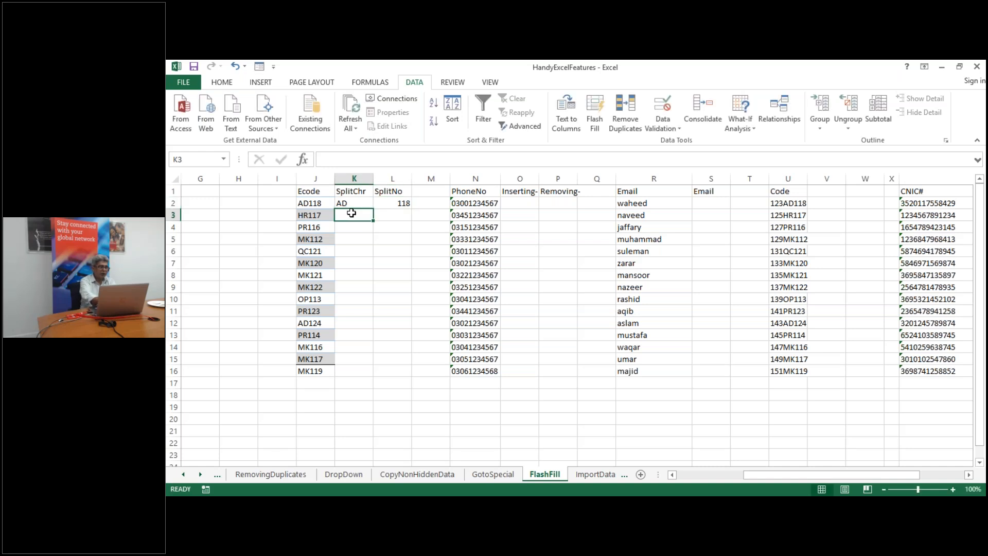
Flash Fill the remaining Ecode letters into SplitChr and numbers into SplitNo
key(ctrl+e)
click(396, 214)
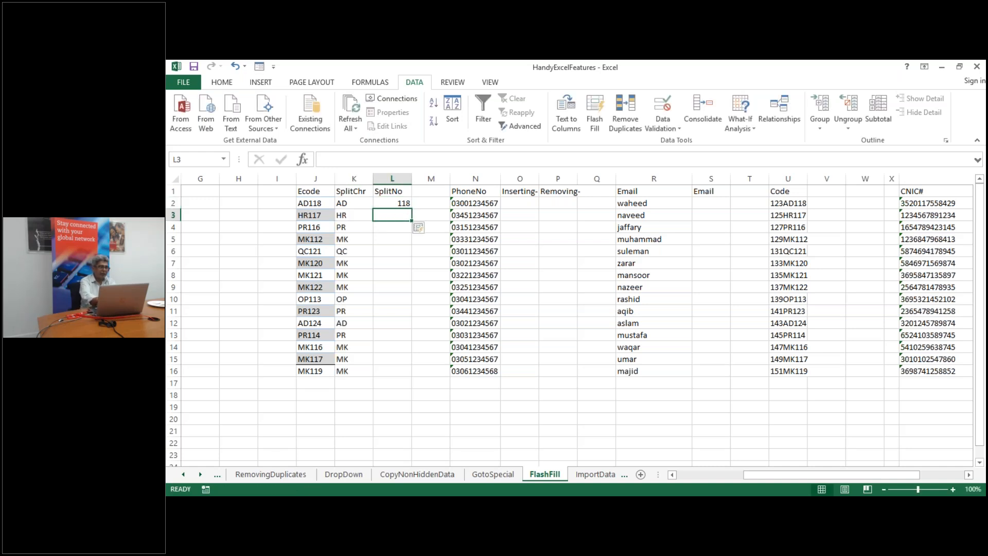
key(ctrl+e)
click(521, 202)
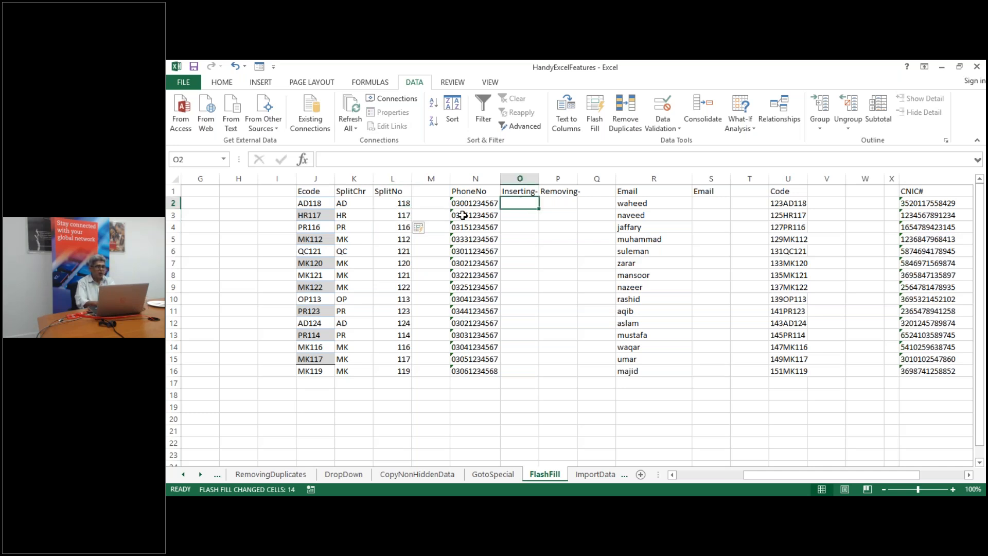
Enter the first phone number with dashes in O2, Flash Fill column O, and autofit it
text(0)
text(0300)
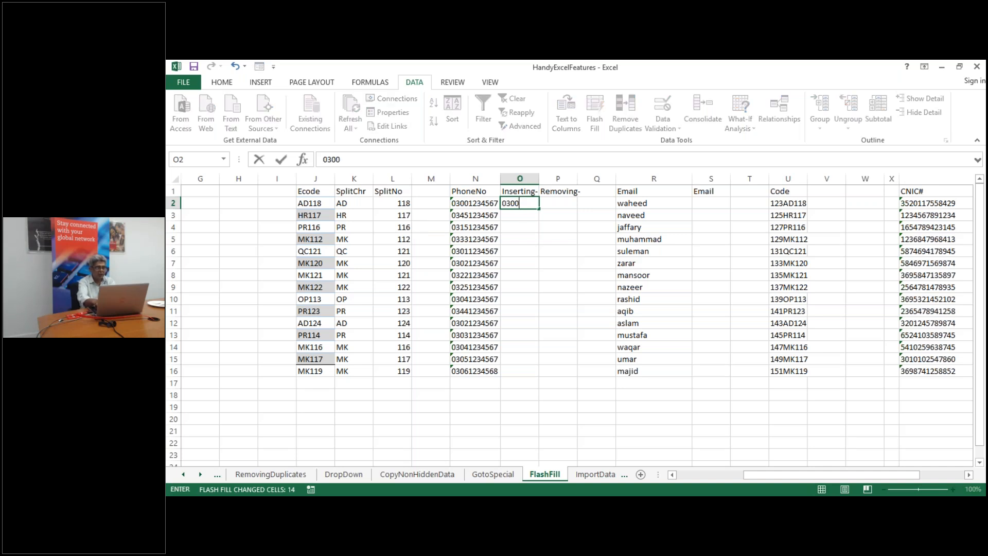
text(-)
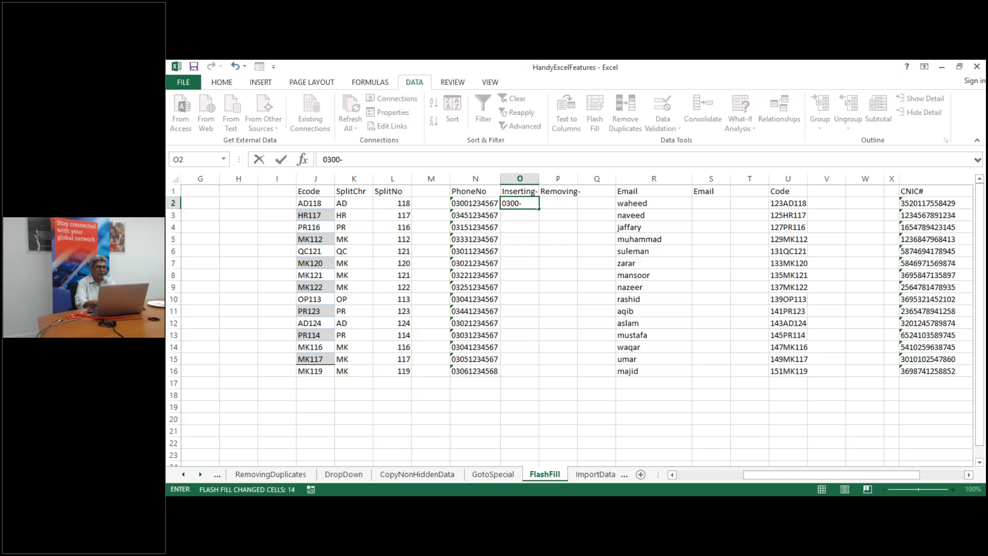
text(123-4567)
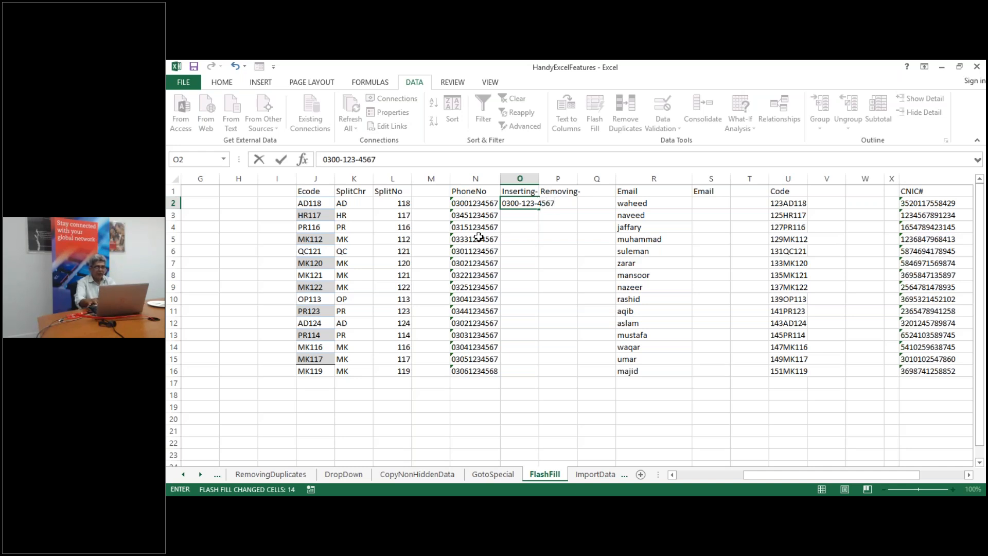
key(Return)
key(ctrl+e)
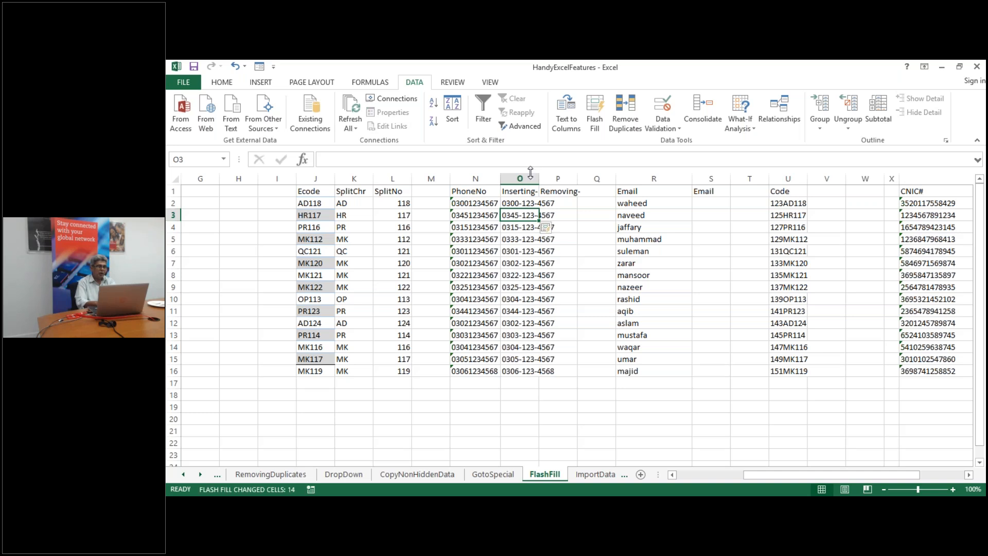
double_click(536, 177)
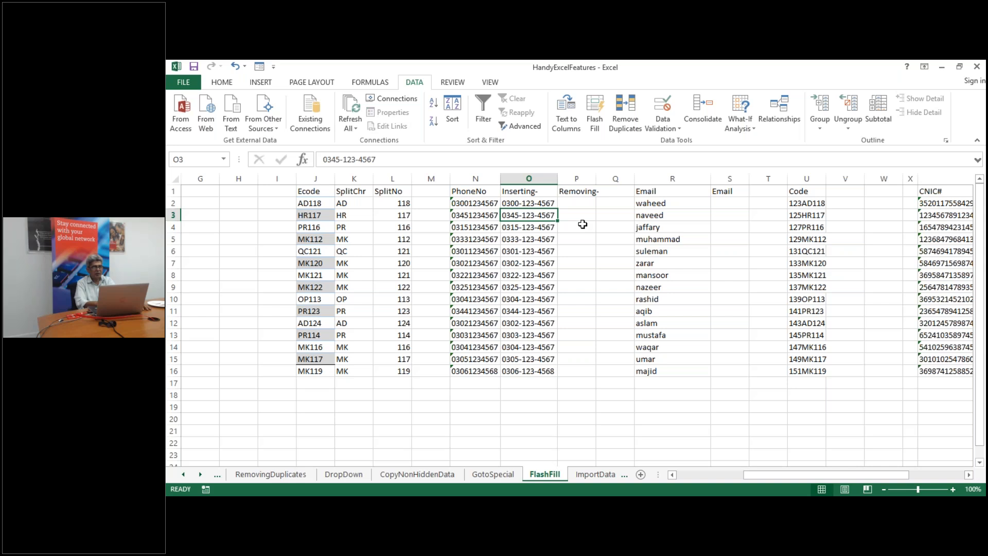
Widen column P and Flash Fill Removing- with each phone number minus its leading zero
click(583, 177)
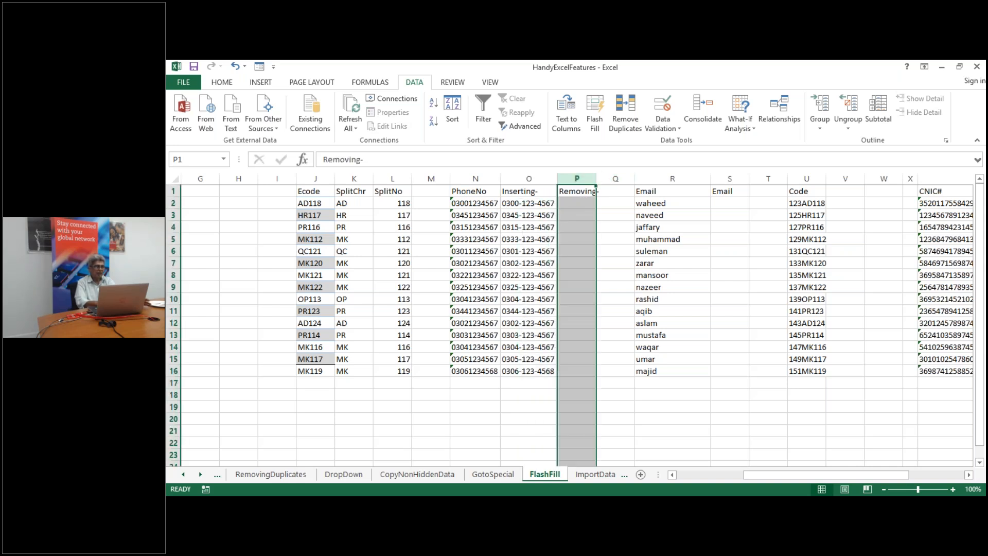
double_click(596, 178)
click(575, 202)
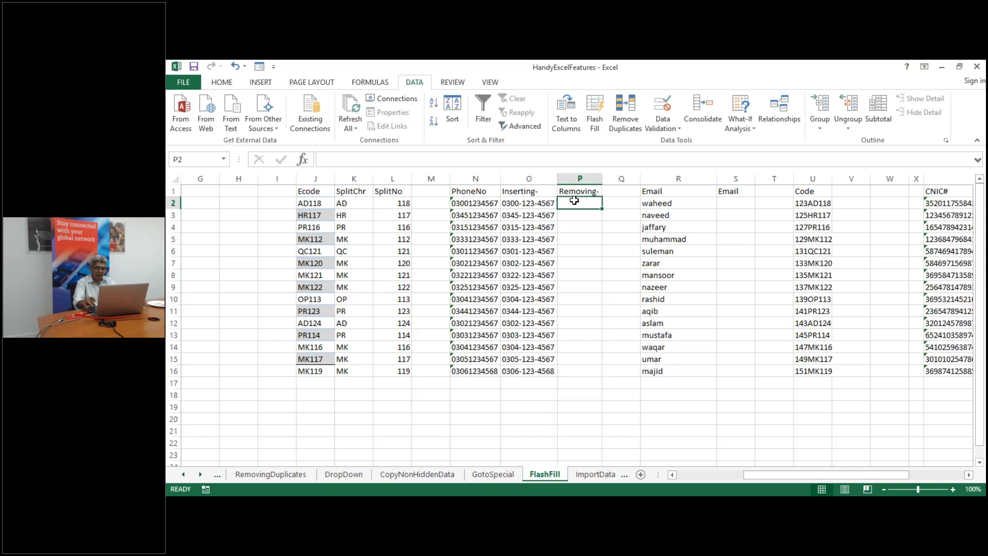
text(03)
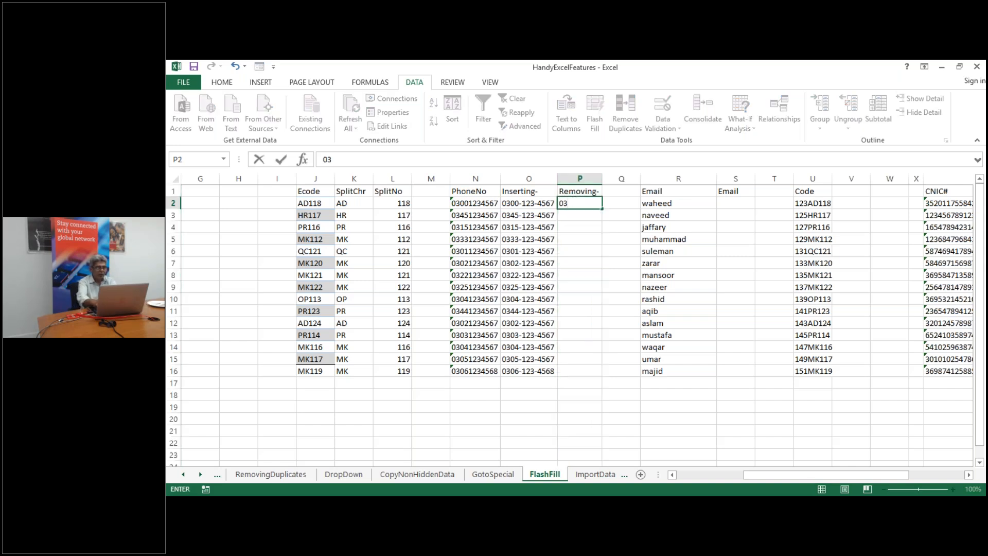
text(00123)
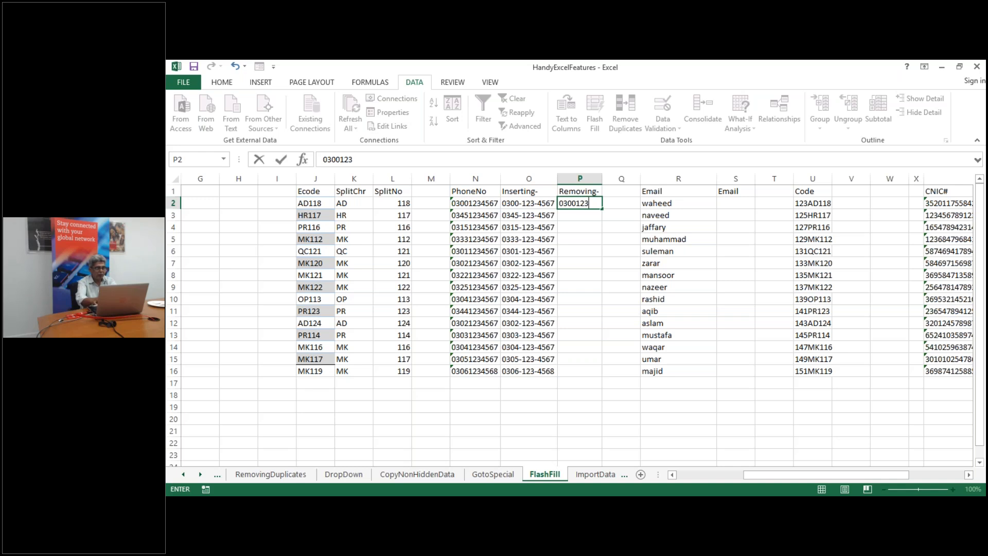
text(4567)
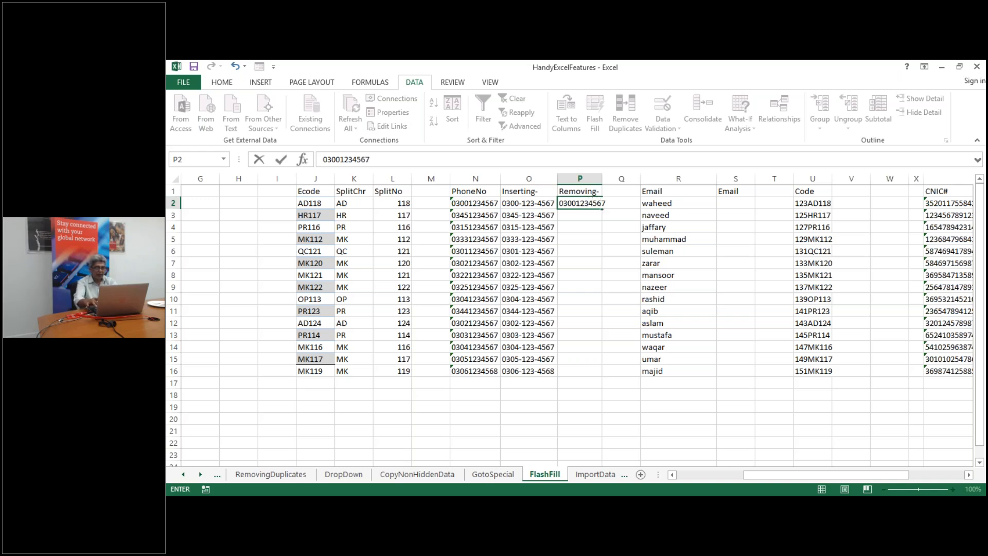
key(Return)
text(\)
key(BackSpace)
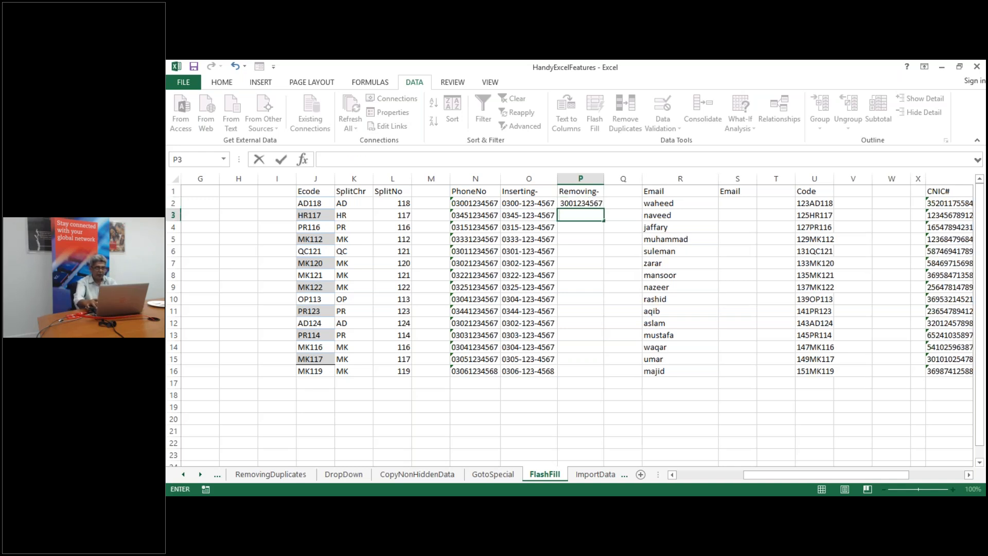
key(Escape)
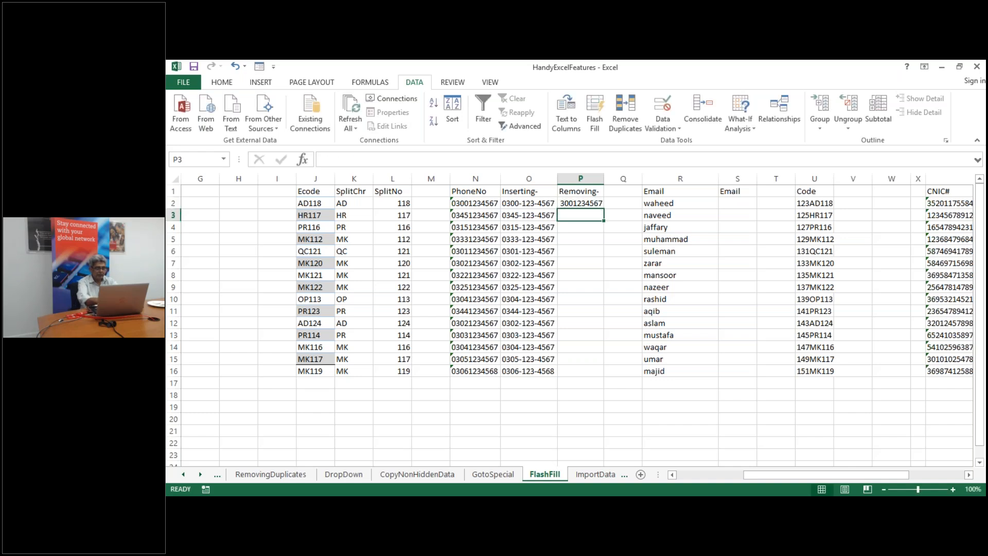
key(ctrl+e)
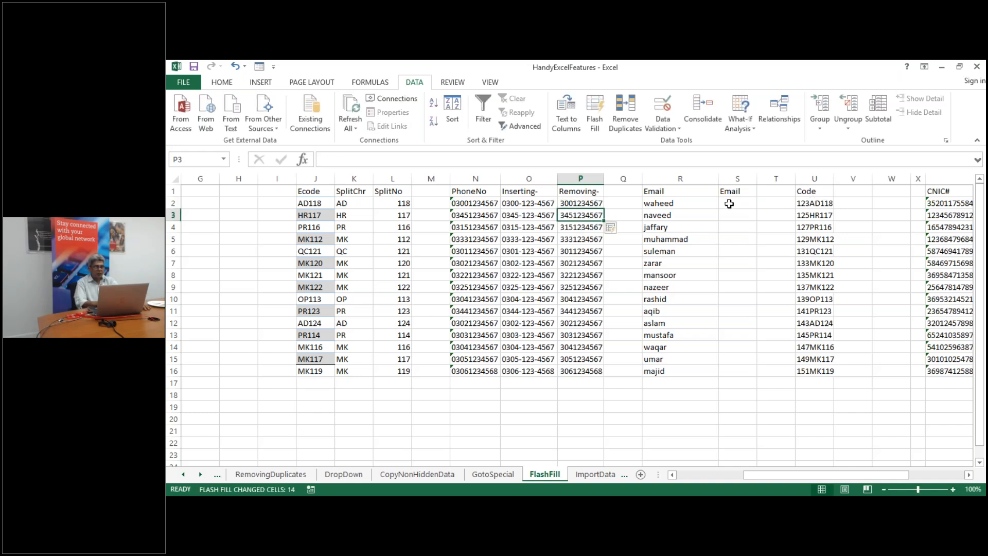
click(729, 204)
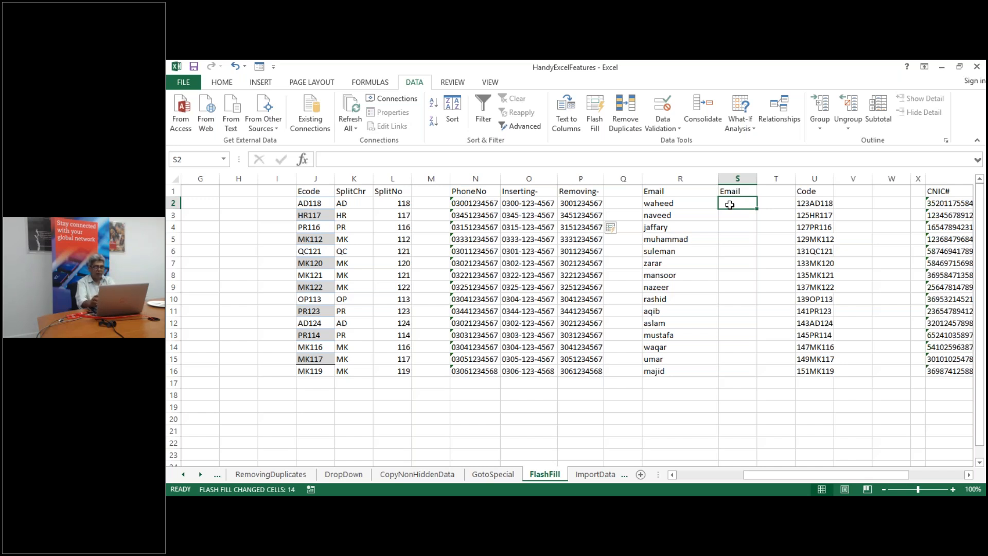
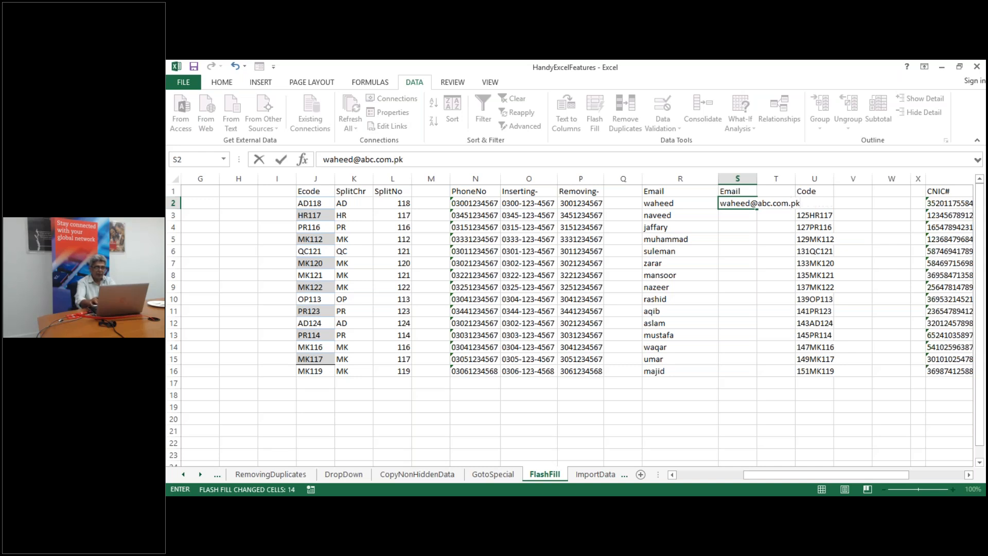
Enter the first name's abc.com.pk e-mail in S2, Flash Fill column S, and autofit it
key(Return)
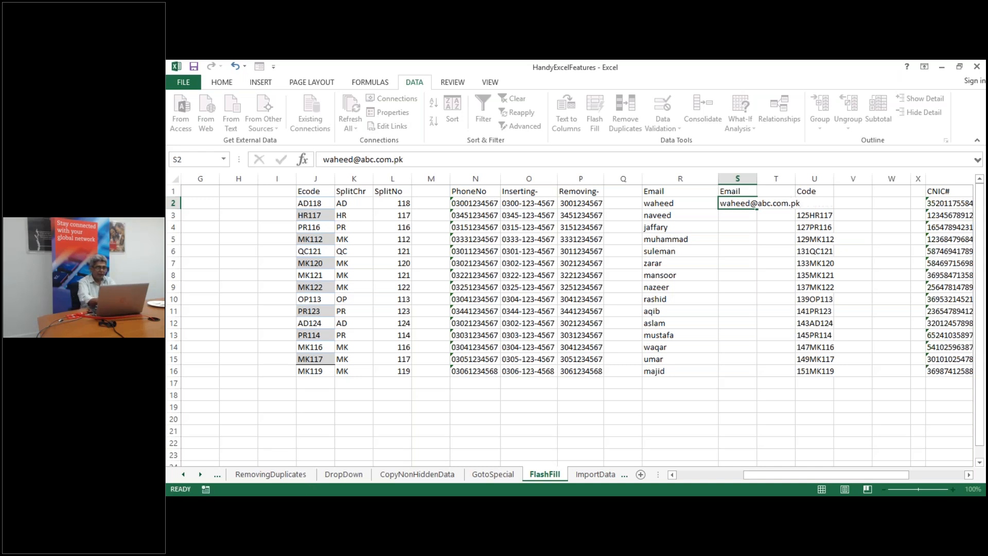
key(ctrl+e)
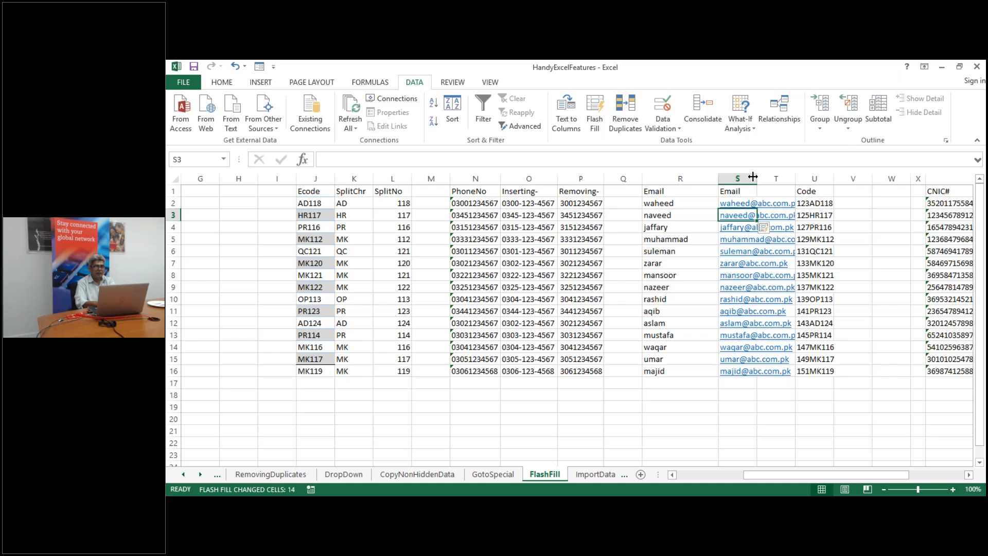
double_click(757, 178)
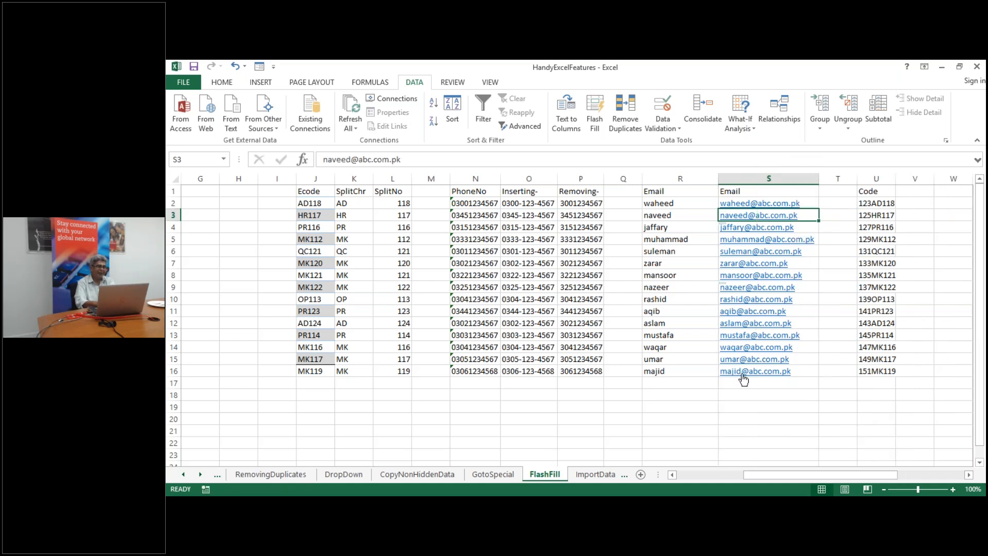
click(742, 393)
key(Right)
key(Right)
key(Right)
key(Right)
key(Right)
key(Right)
key(Right)
key(Right)
key(Right)
key(Right)
key(Right)
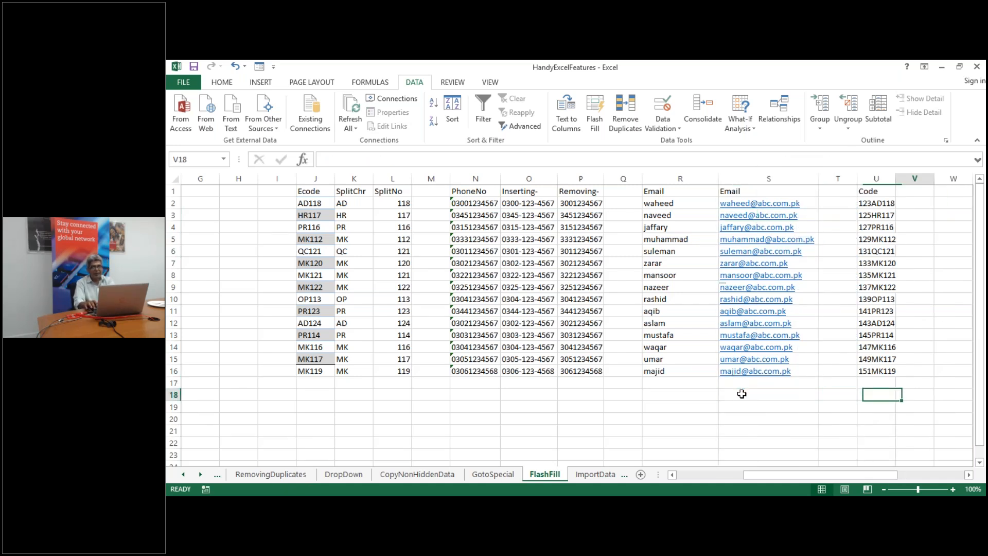
key(Right)
key(Left)
key(Left)
key(Left)
key(Left)
key(Left)
key(Left)
key(Left)
key(Left)
key(Left)
key(Left)
key(Left)
key(Left)
key(Left)
key(Left)
key(Left)
key(Left)
key(Left)
key(Left)
key(Left)
key(Left)
key(Left)
key(Left)
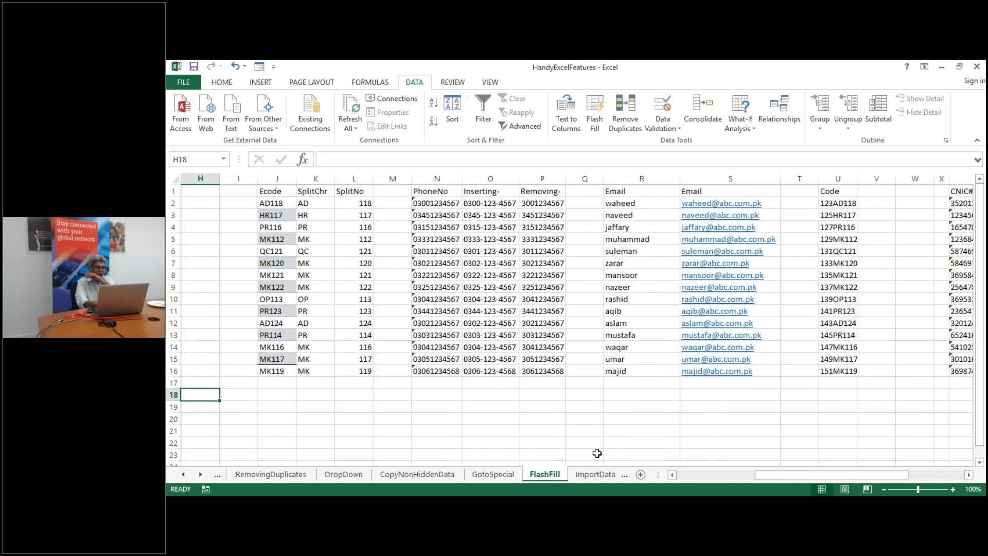
Switch to the Commenting sheet, select C3, and bring up the Review ribbon
click(594, 473)
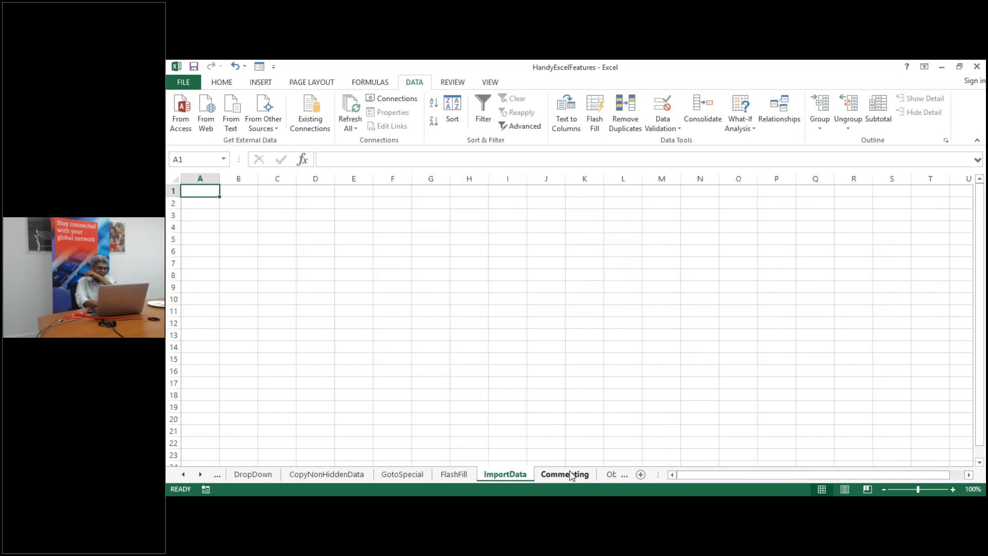
click(564, 474)
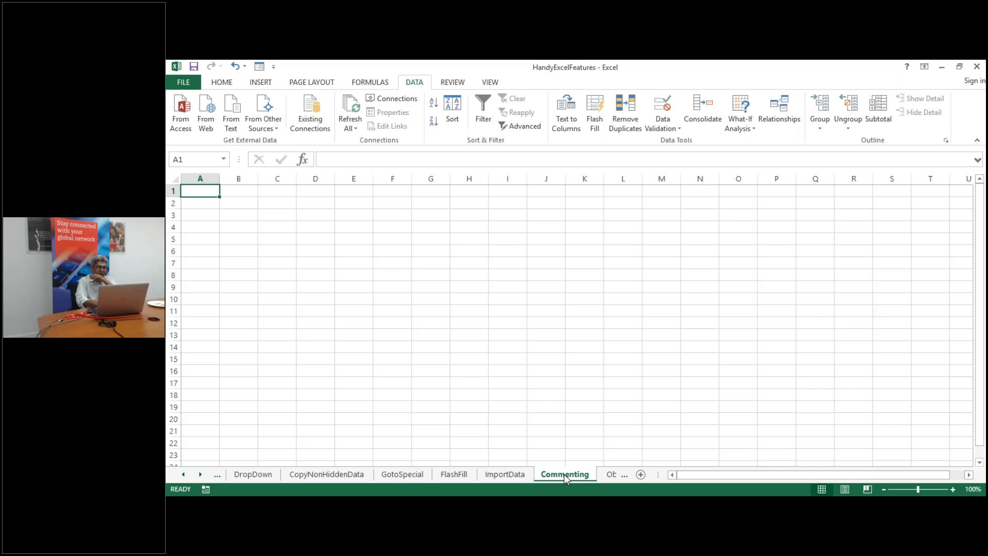
click(268, 213)
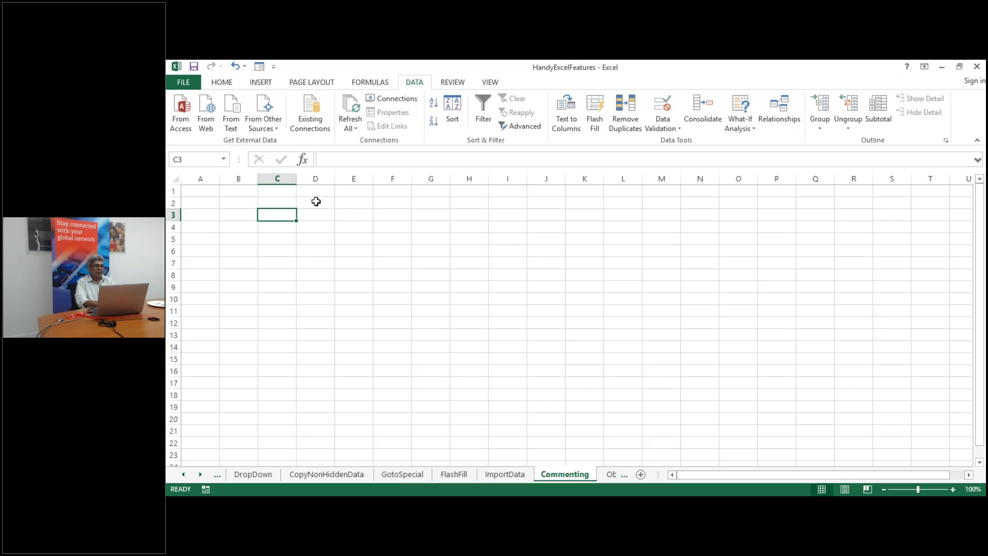
click(454, 86)
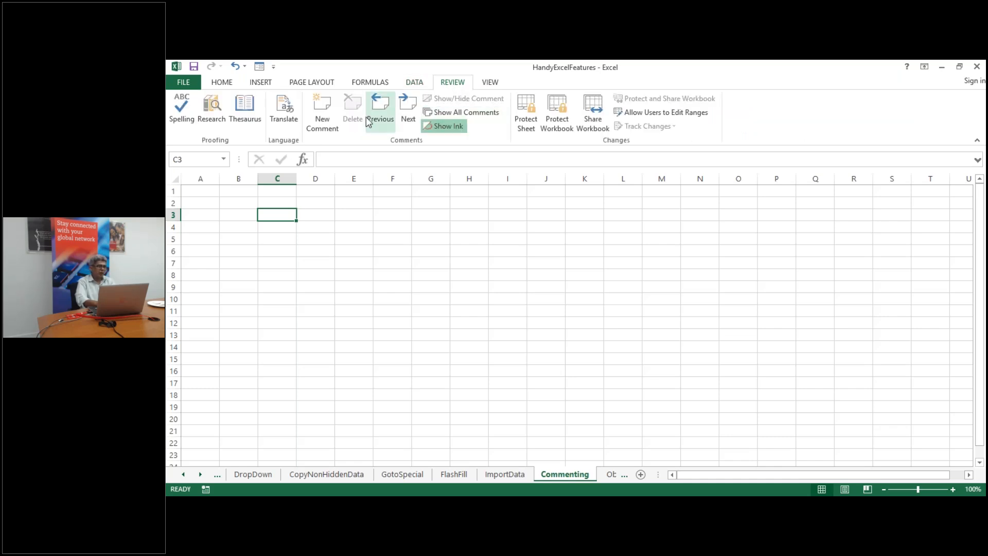
Add a comment reading 'New Comment' to cell C3
click(326, 118)
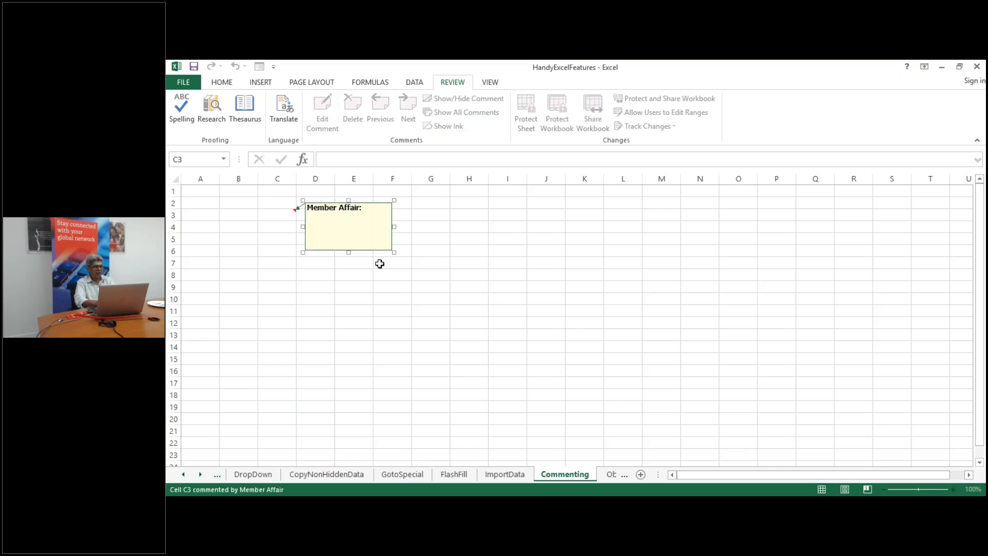
text(New Commenrt)
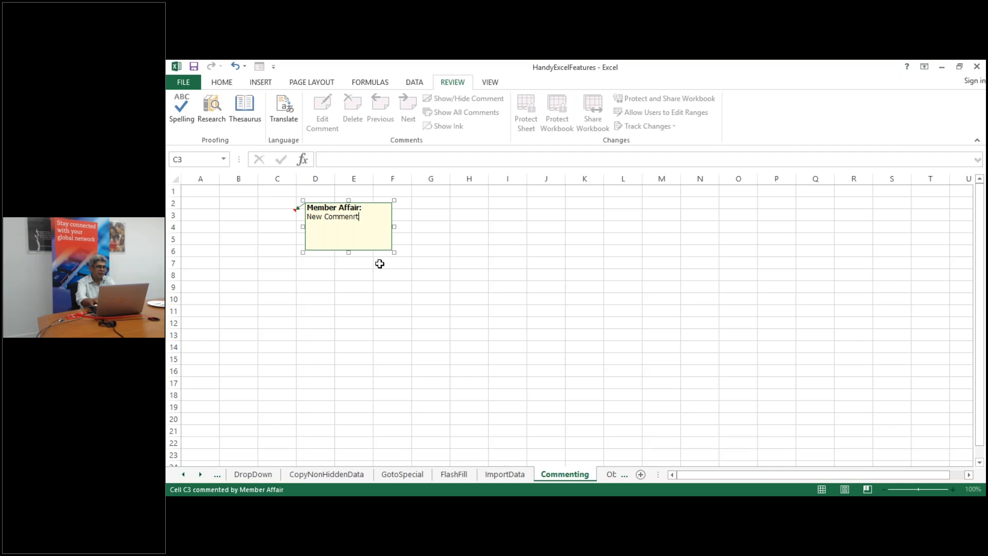
key(BackSpace)
key(BackSpace)
text(t)
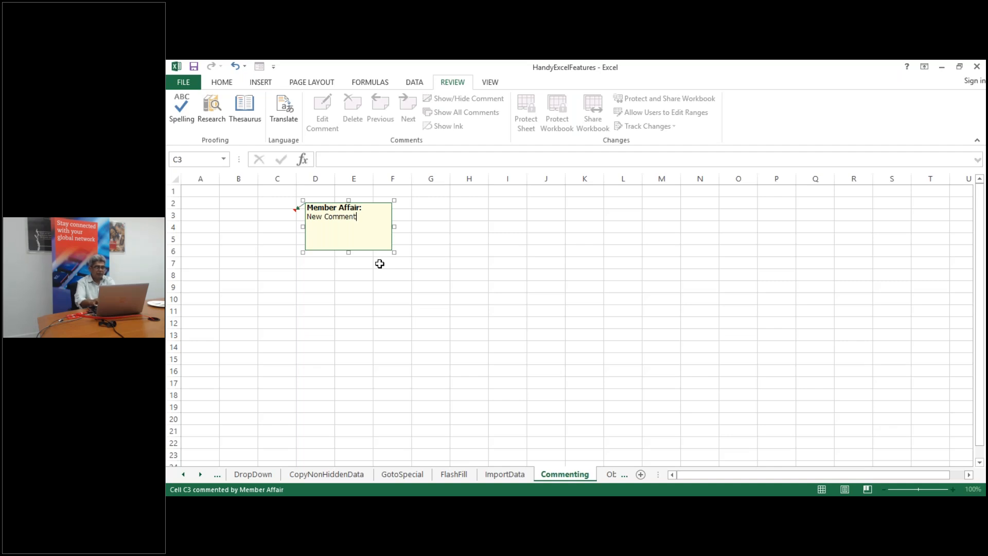
click(374, 289)
Select C3 and D7 to check that the comment shows only as a corner marker
click(272, 212)
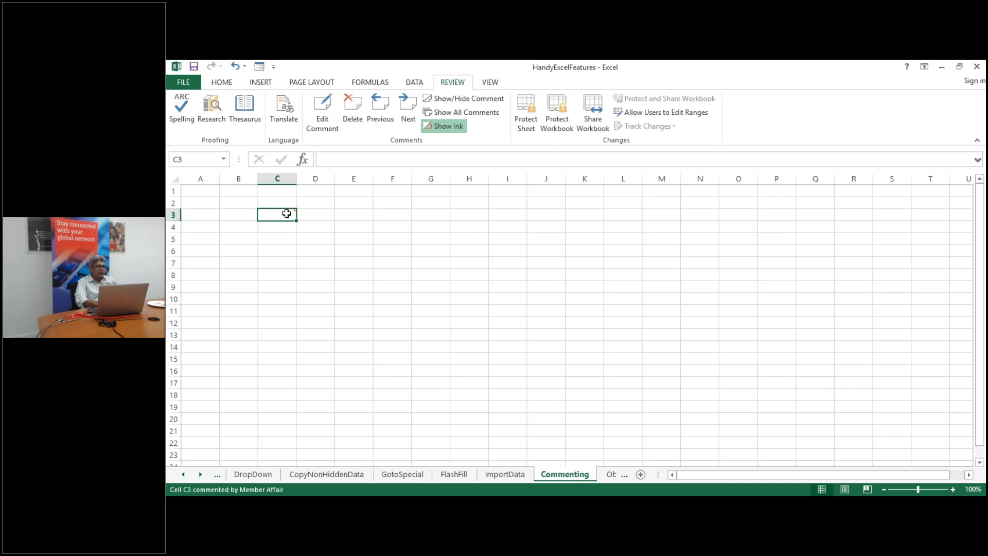
click(315, 260)
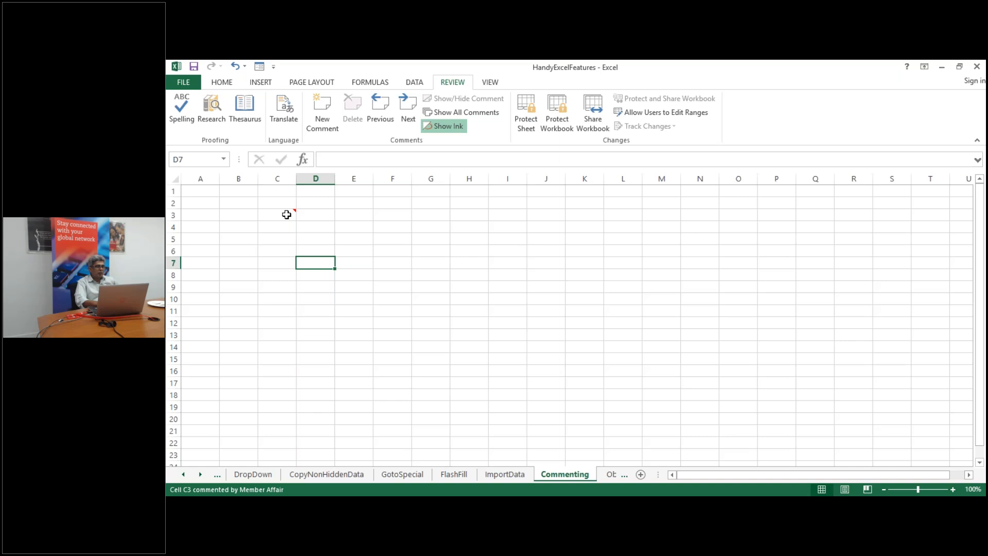
double_click(286, 215)
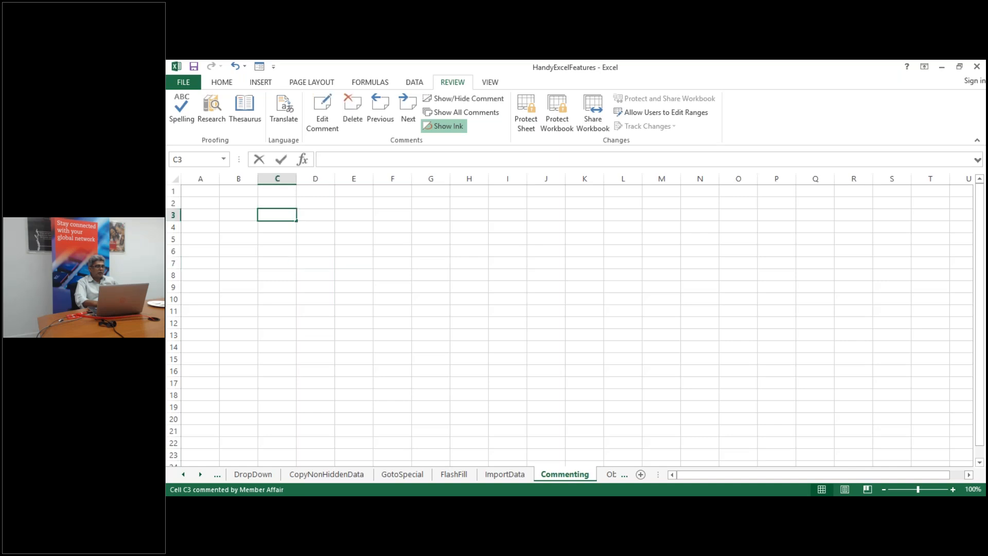
click(327, 261)
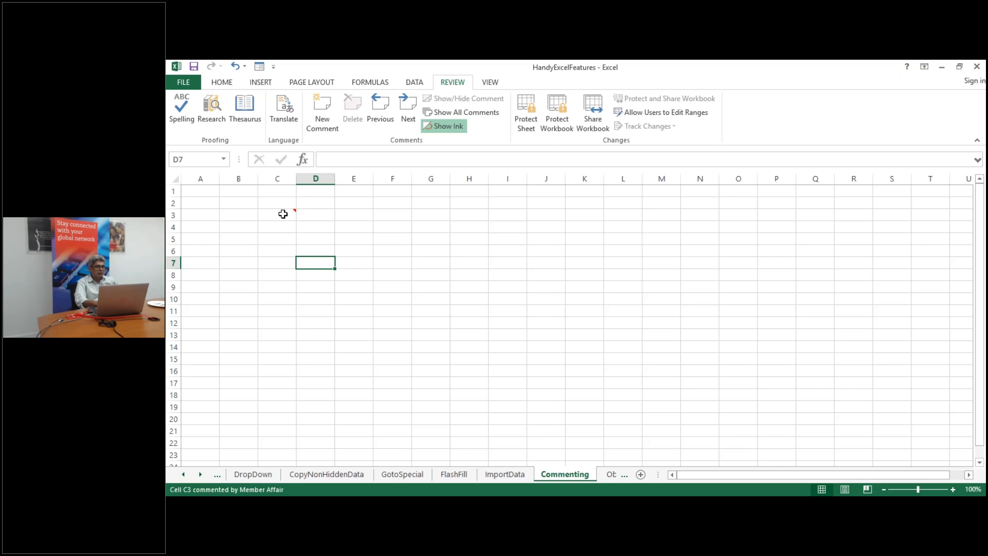
click(283, 214)
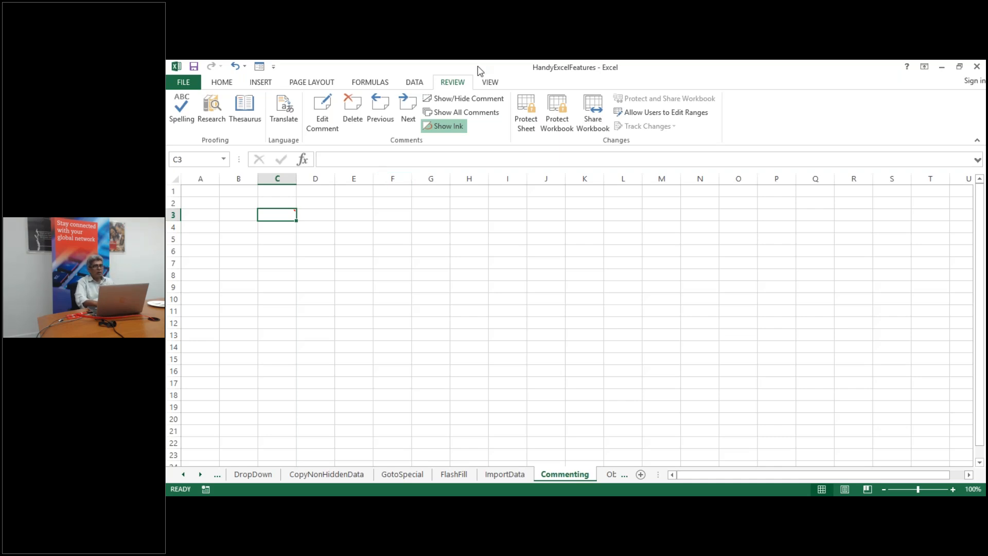
Turn on Show All Comments so C3's 'New Comment' note stays visible
click(325, 120)
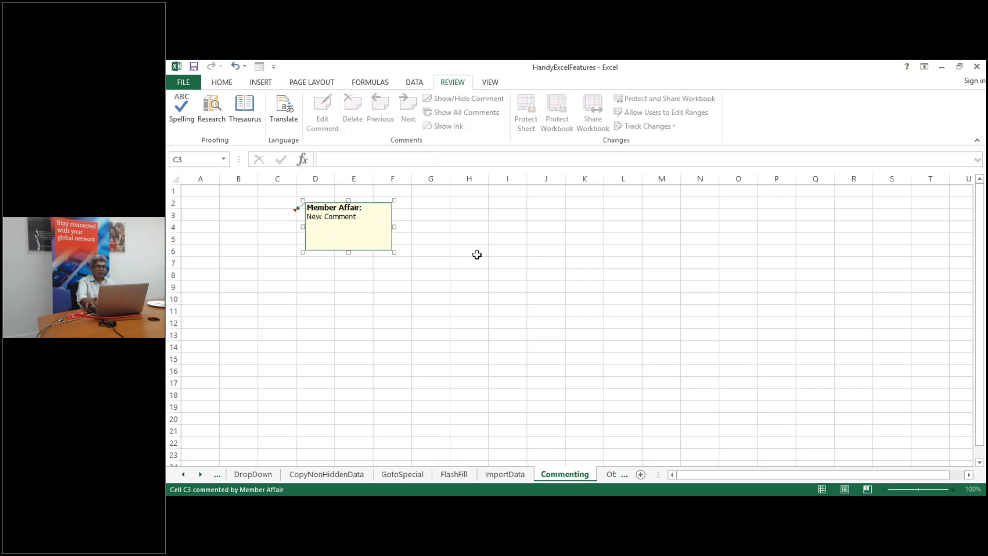
click(482, 275)
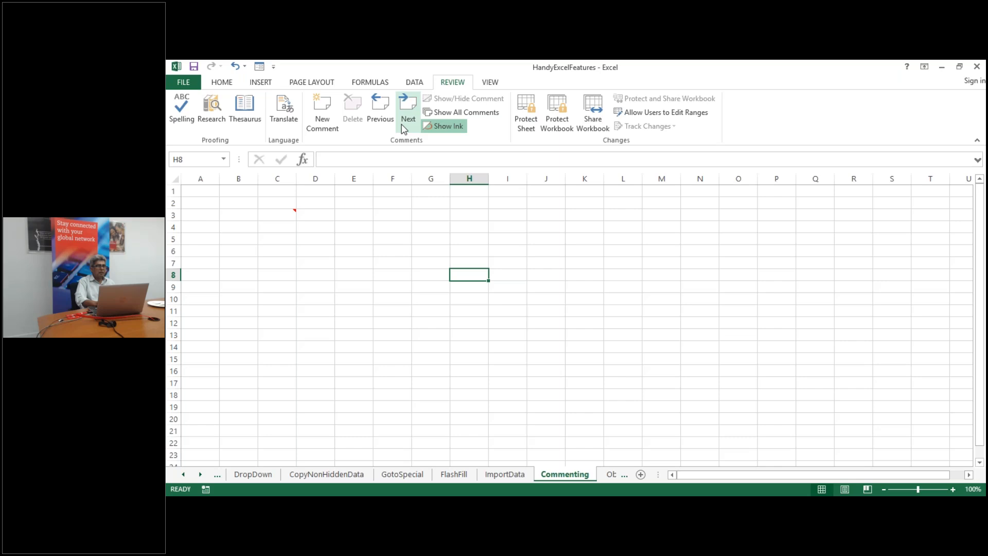
click(494, 85)
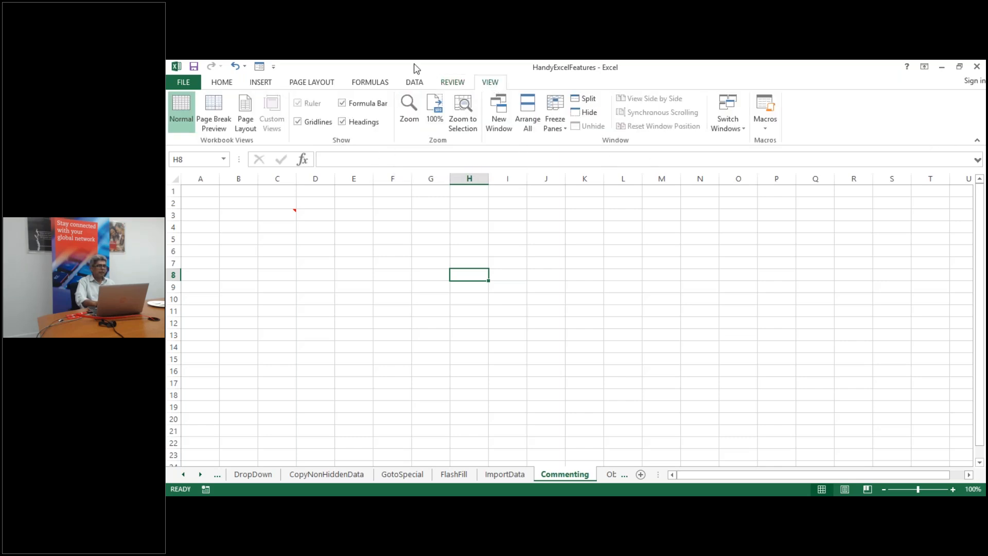
click(454, 83)
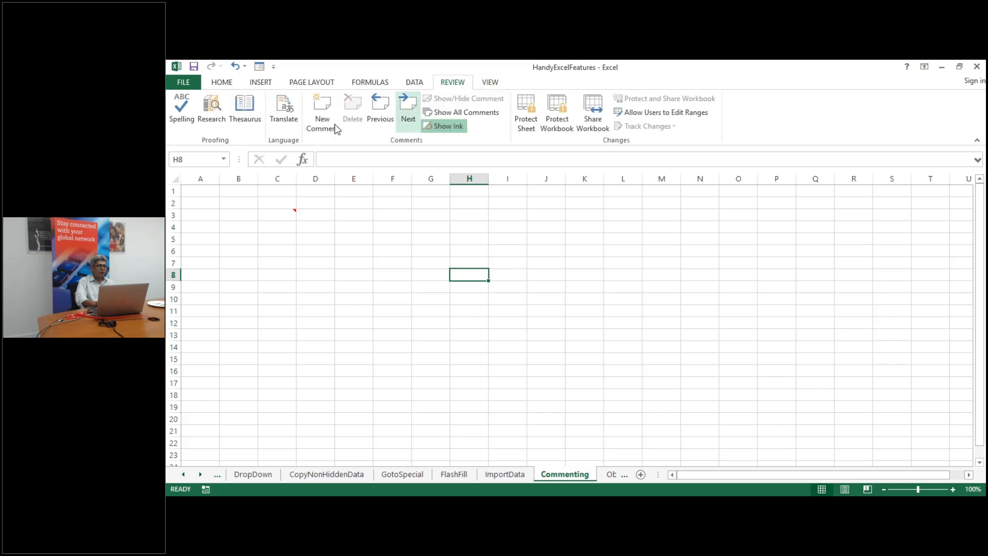
click(478, 114)
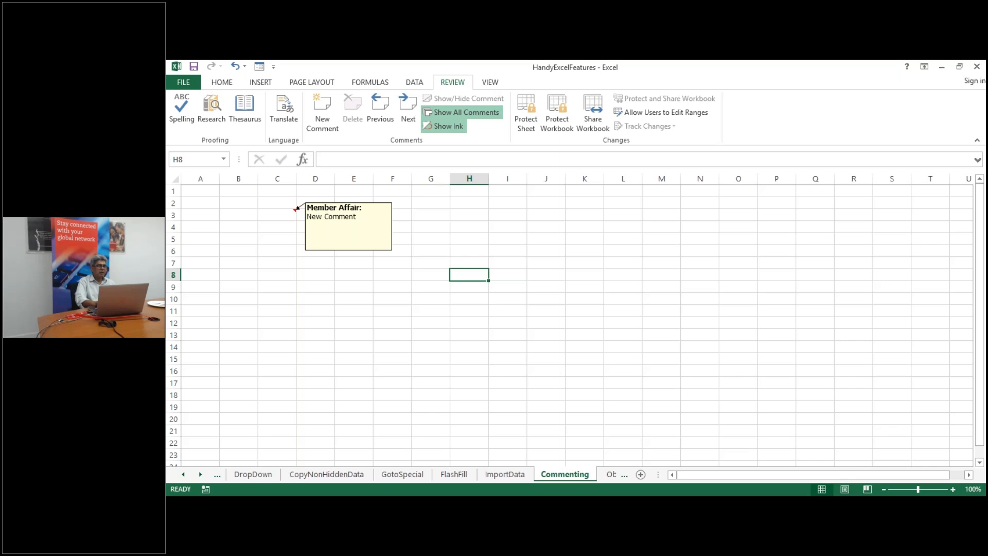
click(310, 335)
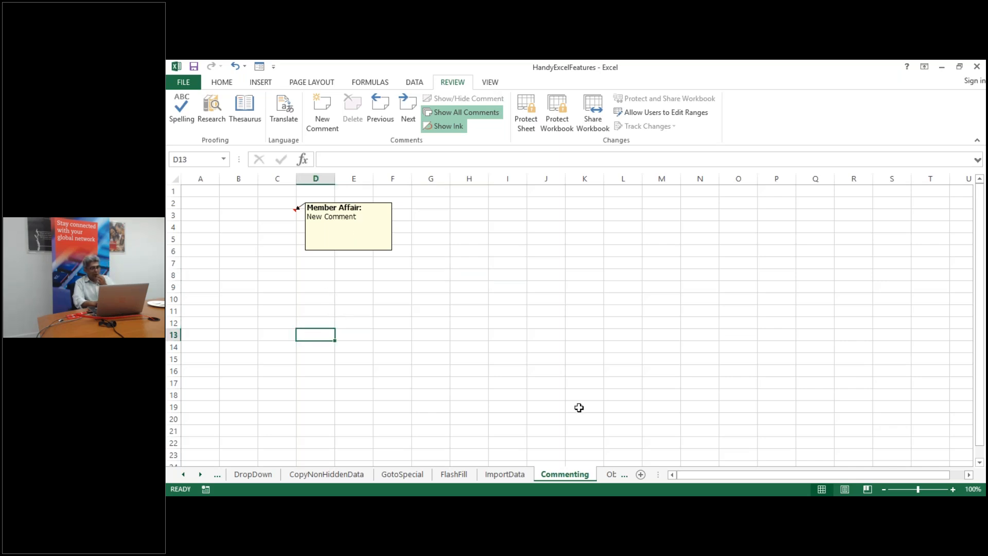
Go to the ObjectLinkingEmbeding sheet and inspect the Area/Sales summary and its SUMIF totals
right_click(610, 474)
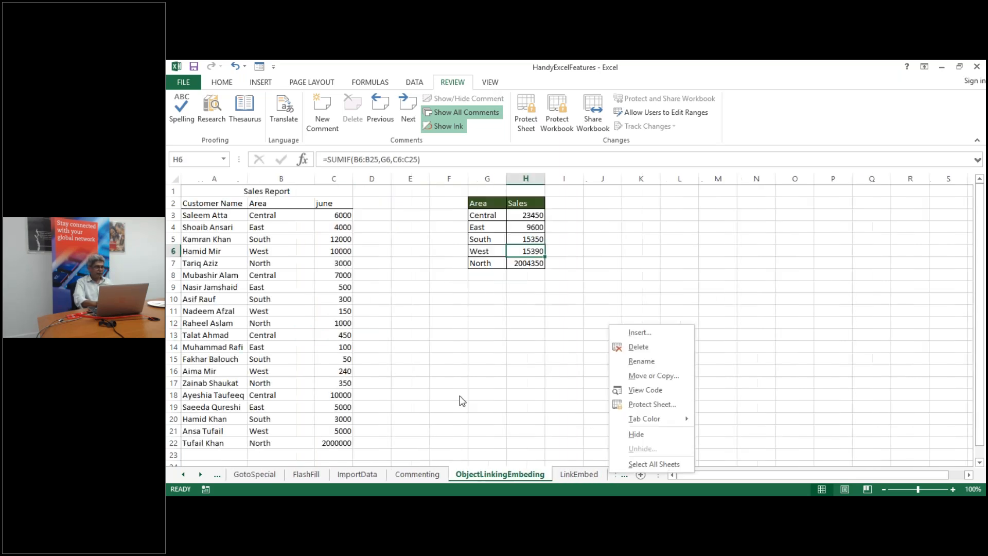
key(Escape)
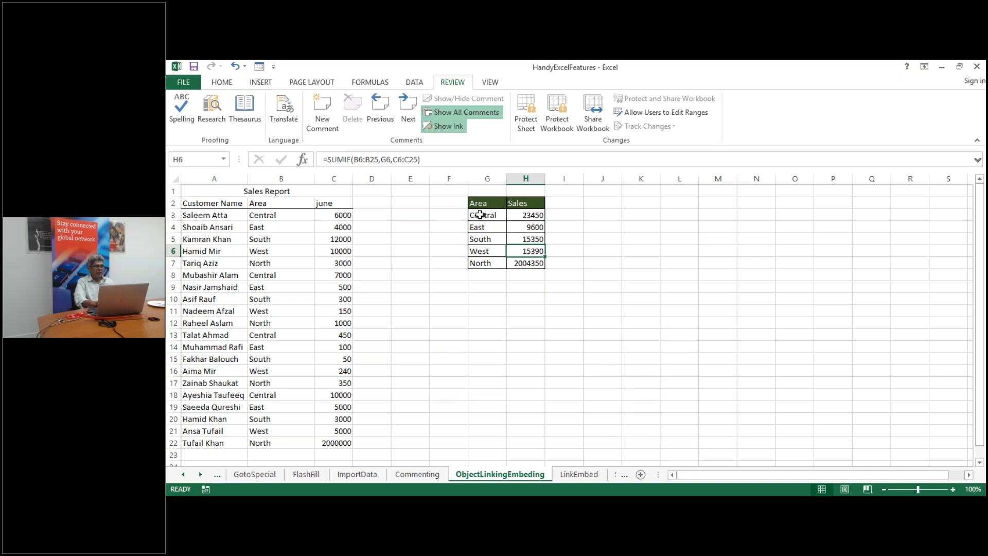
click(480, 215)
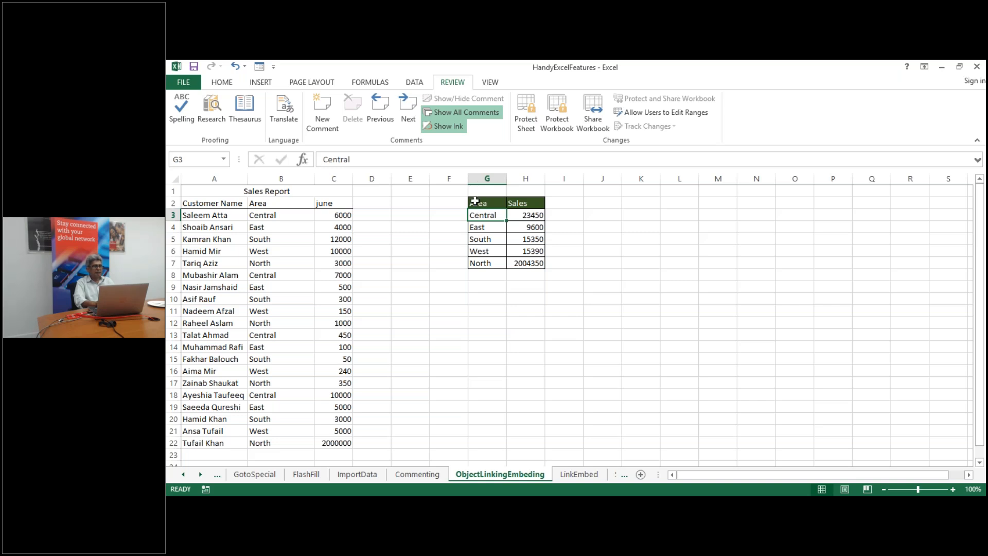
click(476, 205)
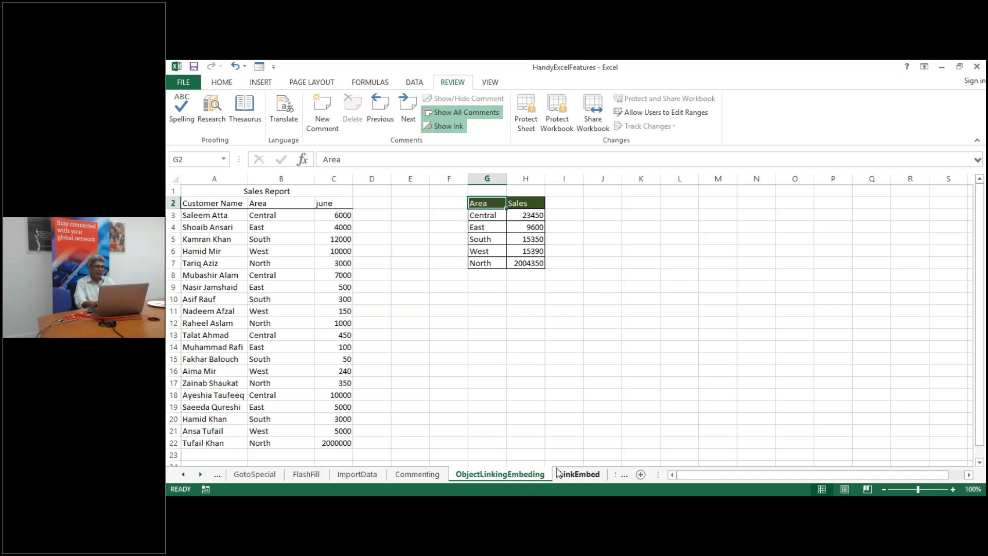
click(526, 252)
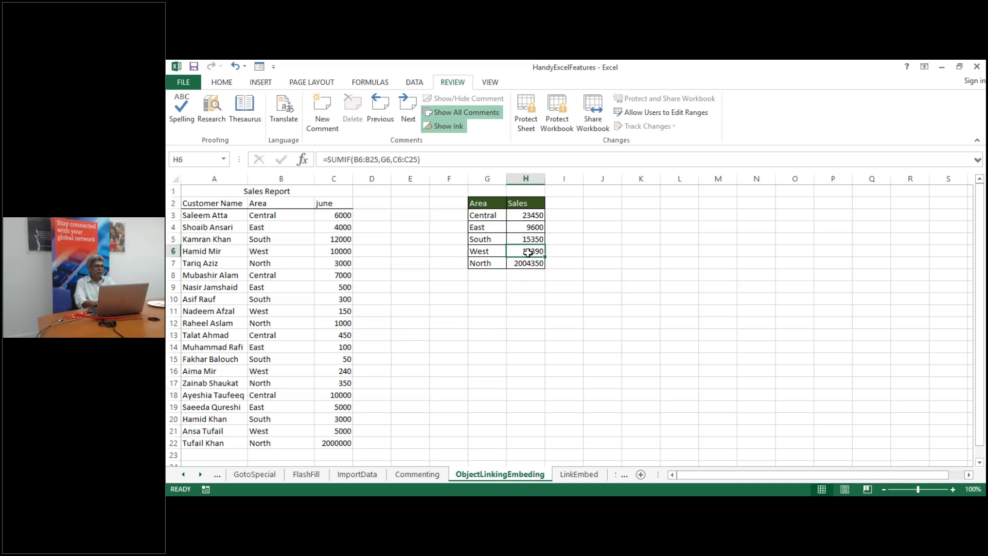
click(484, 205)
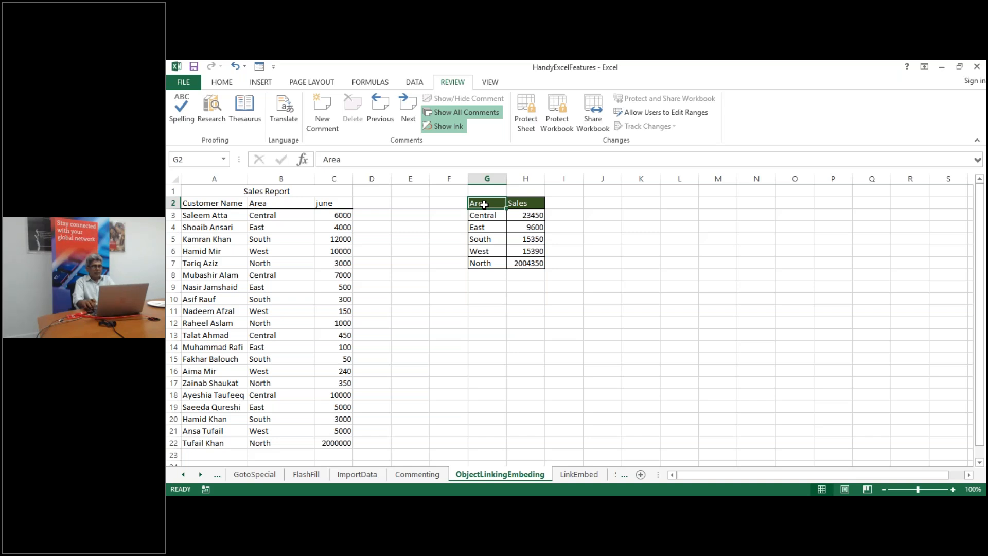
Select and copy G2:H7, then switch to the LinkEmbed sheet
key(ctrl+shift+Right)
key(ctrl+shift+Down)
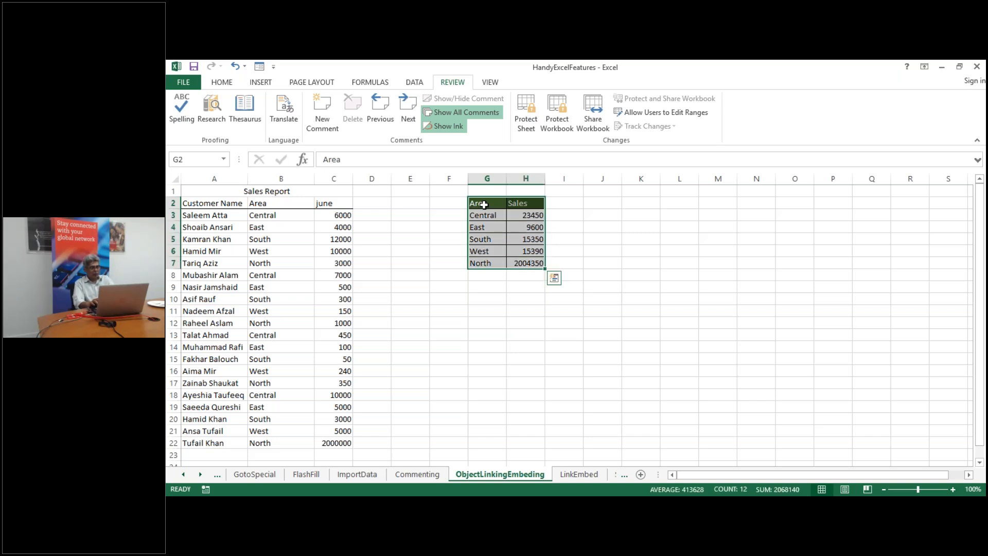
key(ctrl+c)
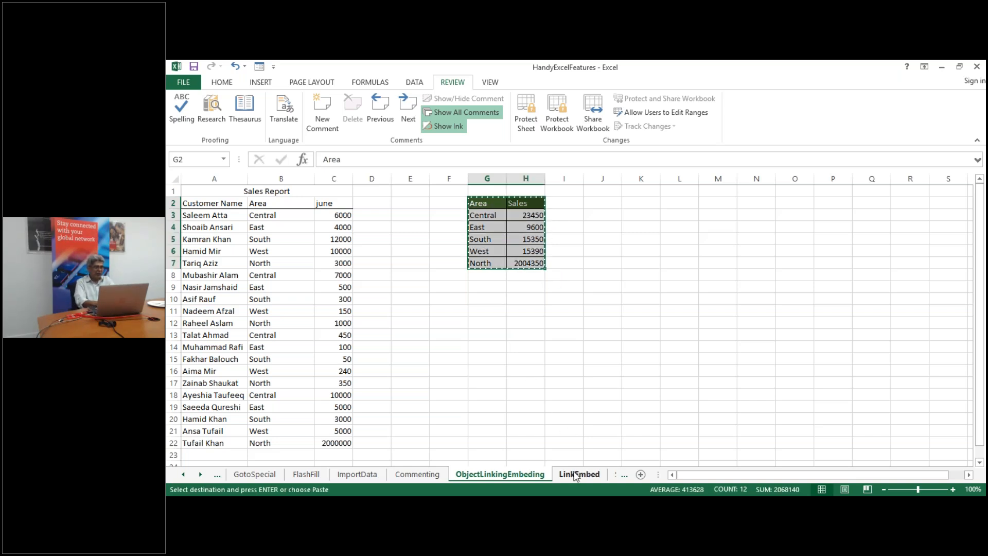
click(575, 474)
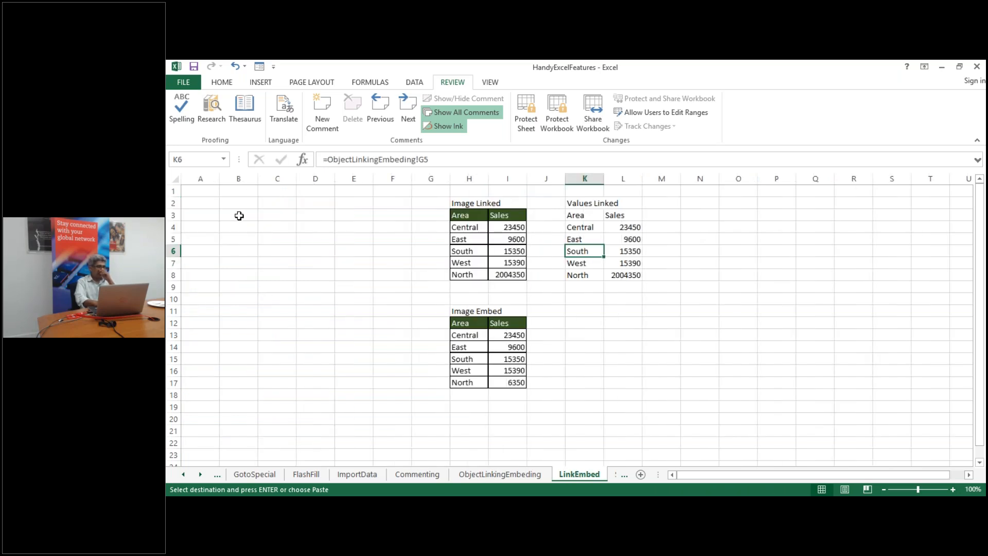
Paste the copied summary at B3 on LinkEmbed as a static picture
click(239, 215)
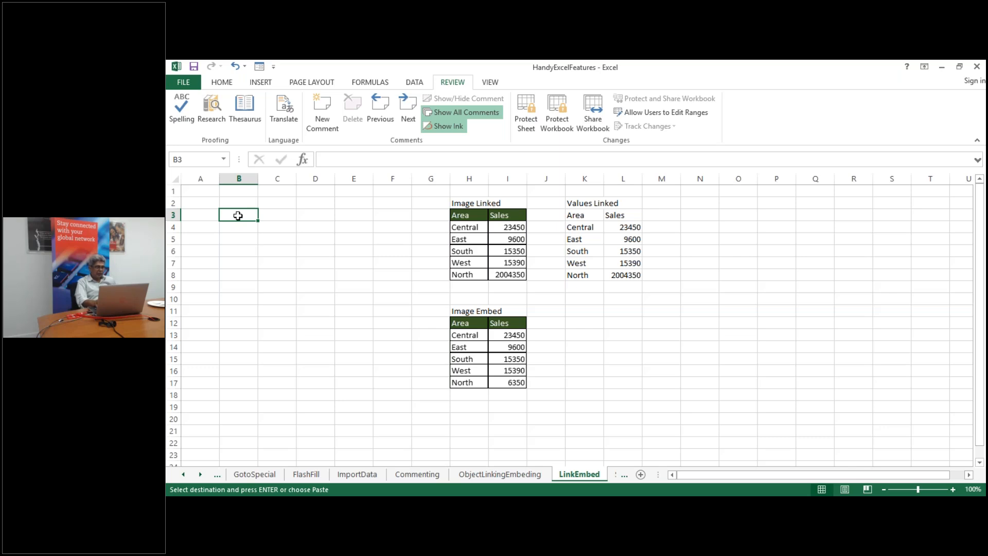
right_click(238, 215)
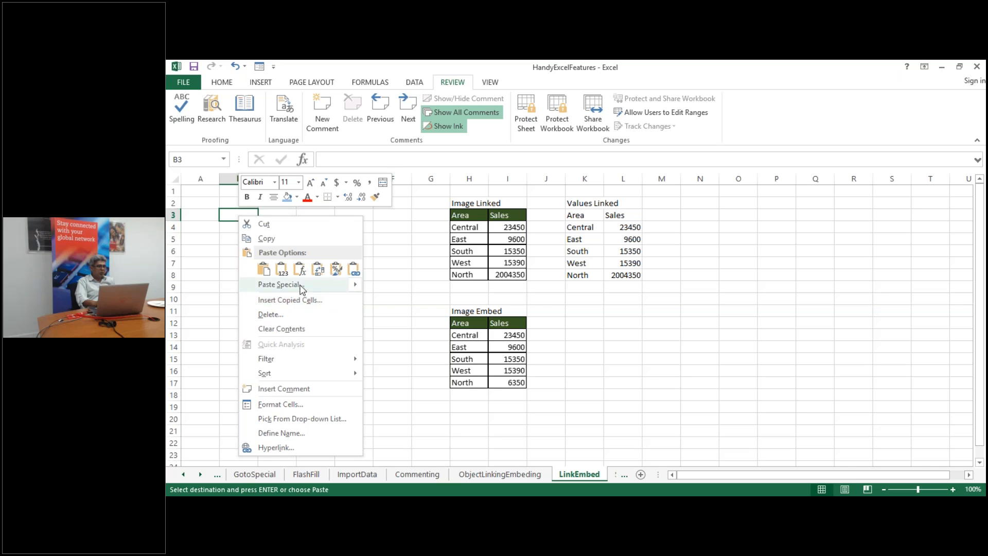
mouse_move(303, 286)
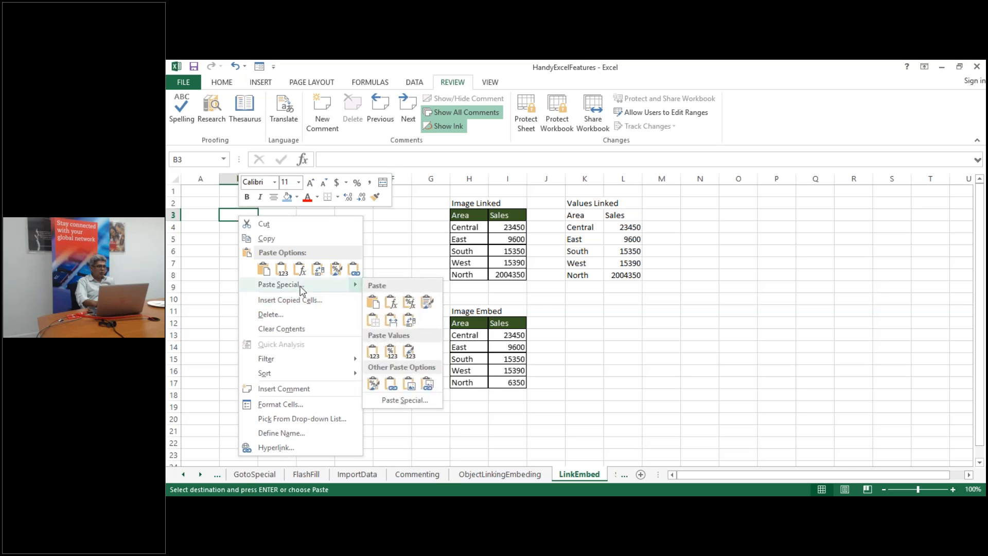
click(410, 385)
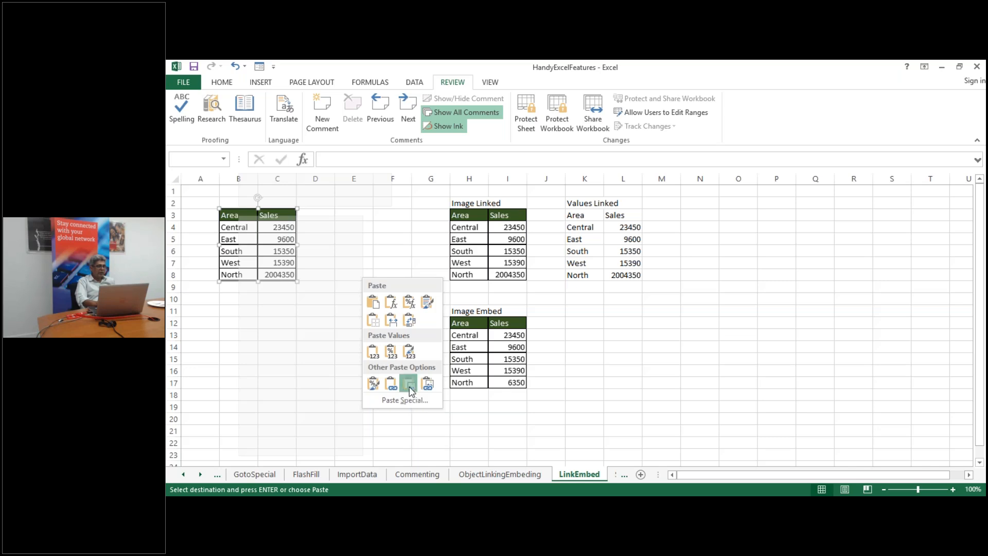
Paste the Area/Sales summary at B12 as a linked picture, then select A13 to deselect it
click(236, 323)
right_click(236, 323)
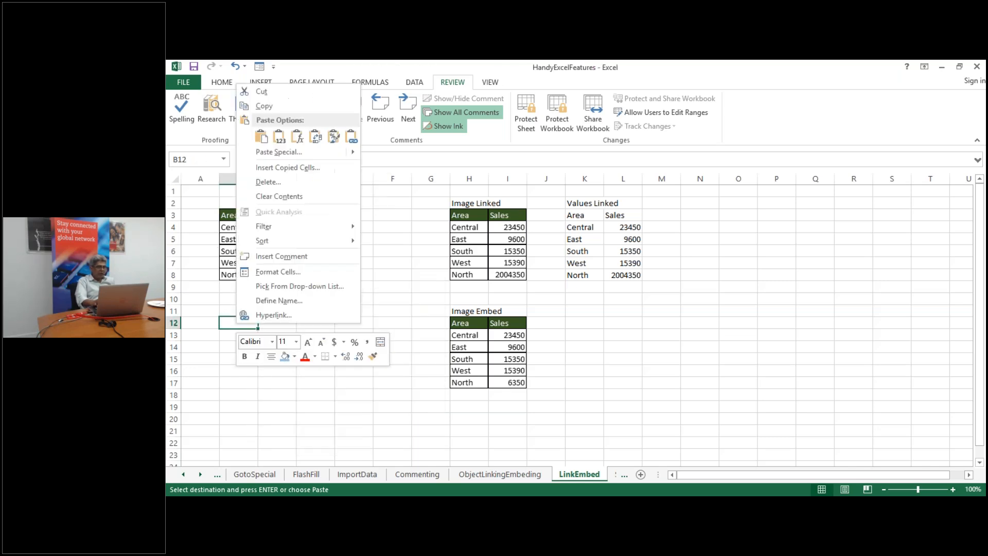
mouse_move(330, 151)
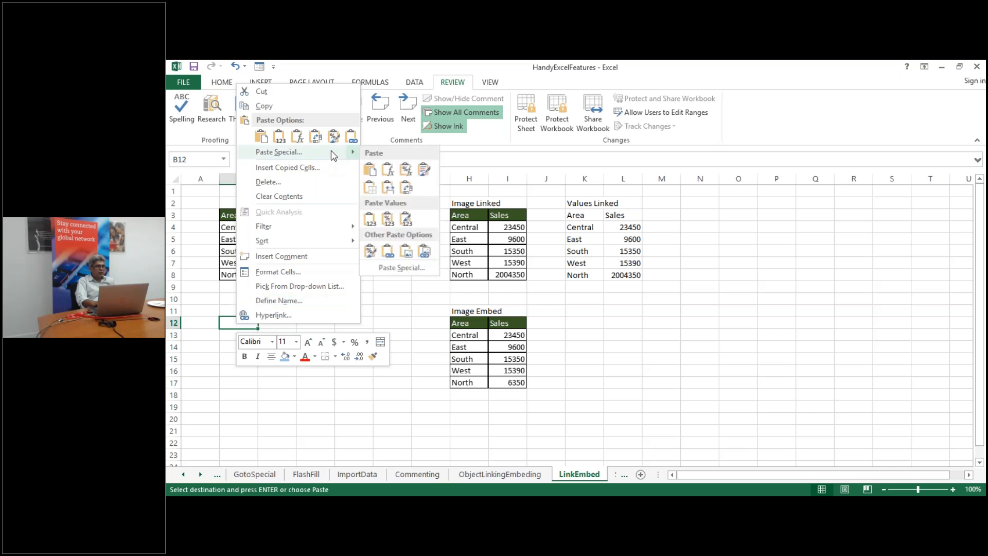
click(428, 252)
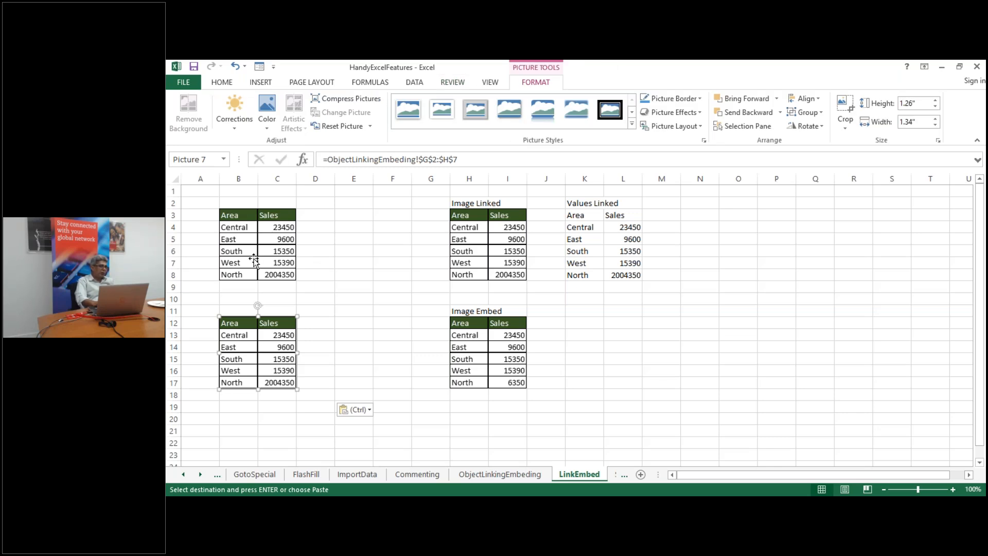
click(202, 332)
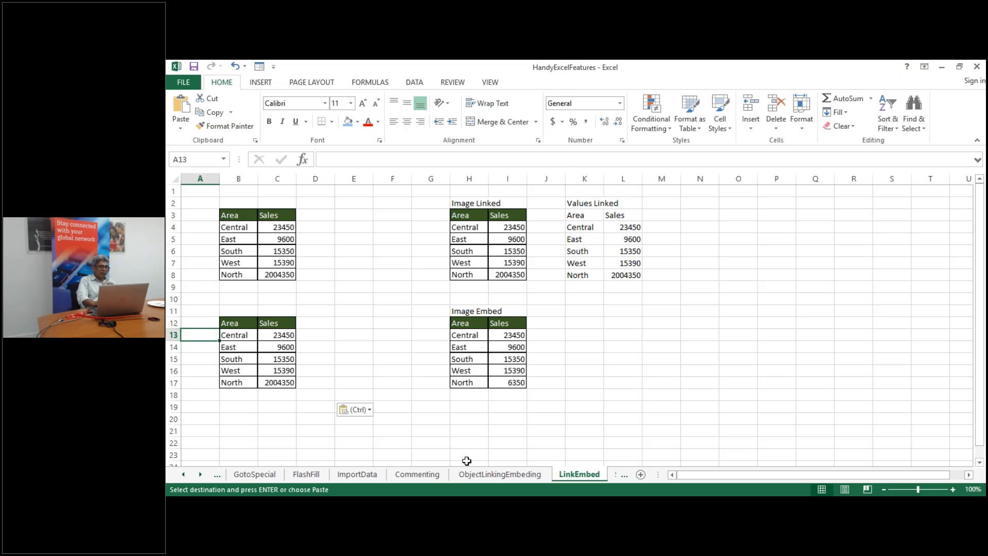
On ObjectLinkingEmbeding, replace C3's 6000 with 1000000, then return to LinkEmbed
click(500, 473)
click(338, 215)
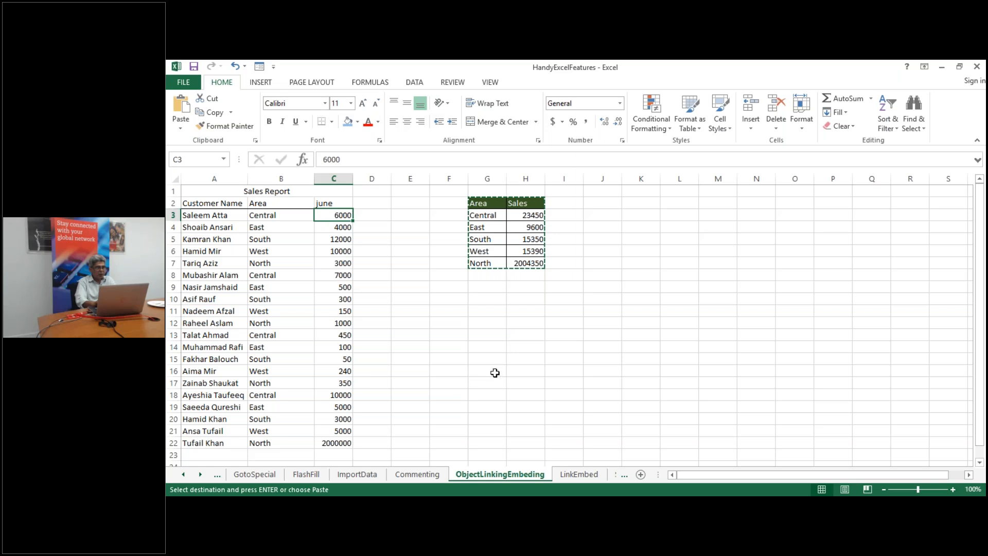
key(Escape)
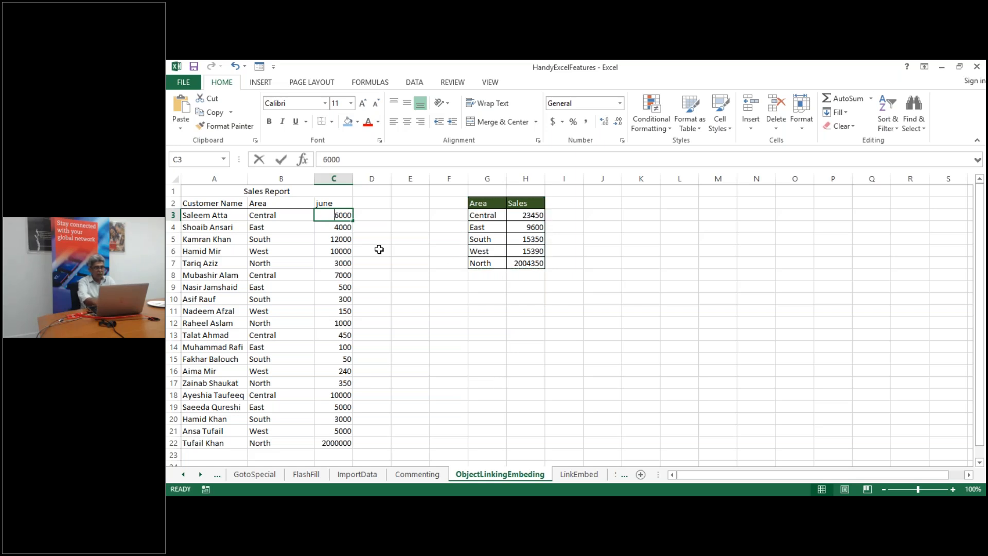
text(1000000)
key(Return)
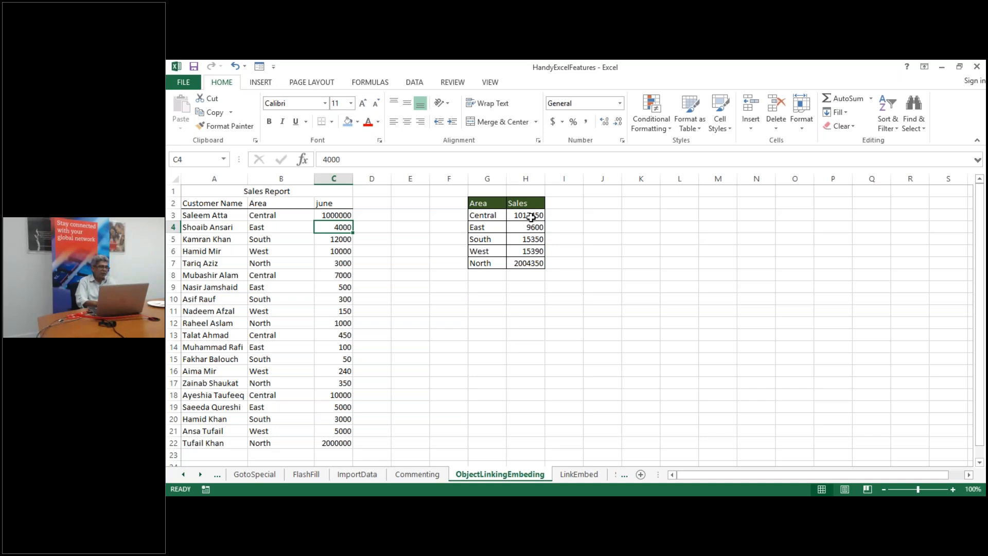
click(580, 474)
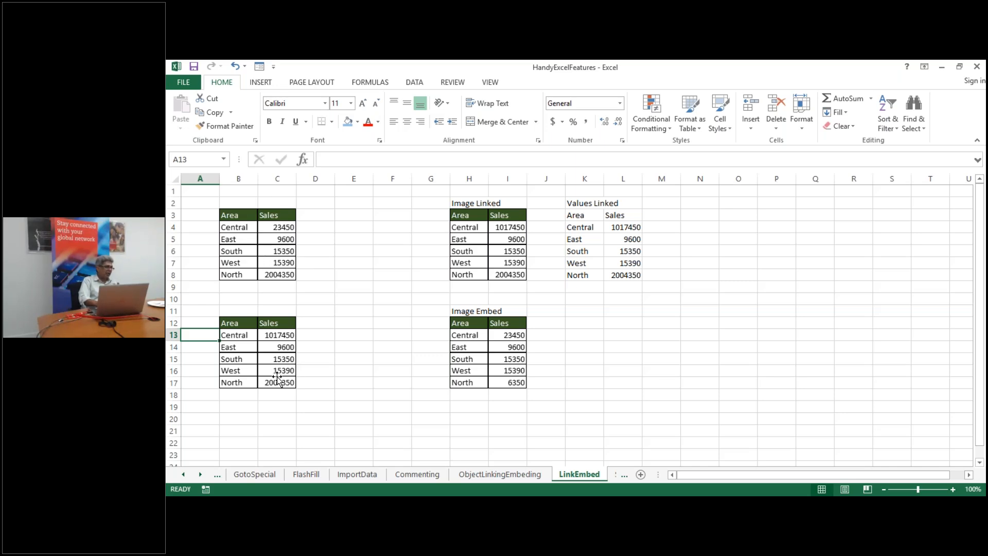
Select the lower linked picture to reveal its source, ObjectLinkingEmbeding!$G$2:$H$7, showing Central at 1017450
click(269, 337)
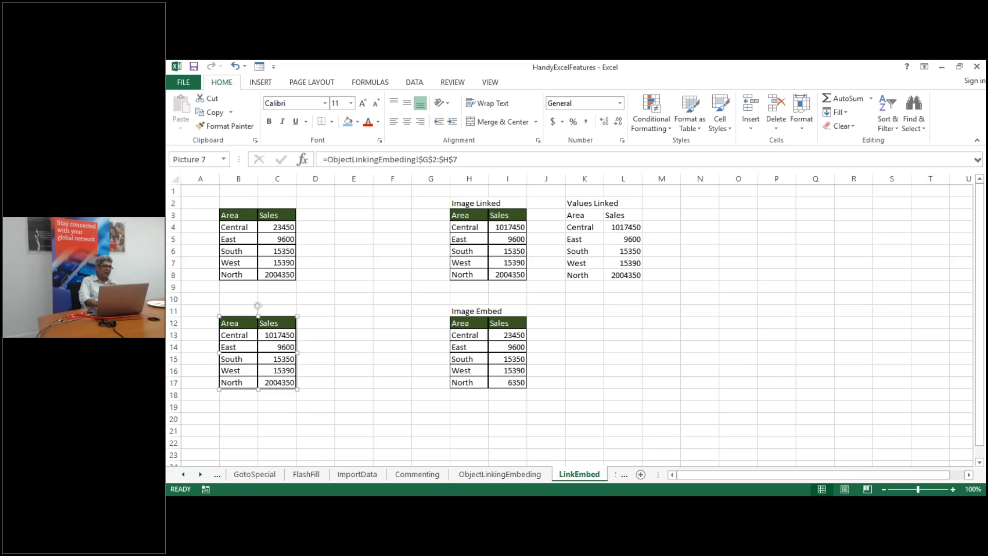
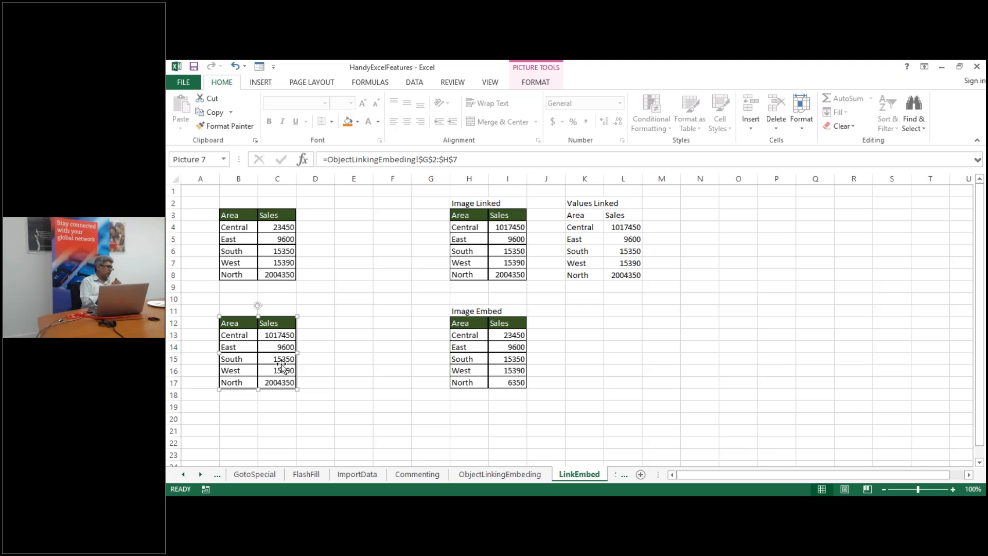
Move the ObjectLinkingEmbeding sheet to sit right after FlashFill
click(616, 472)
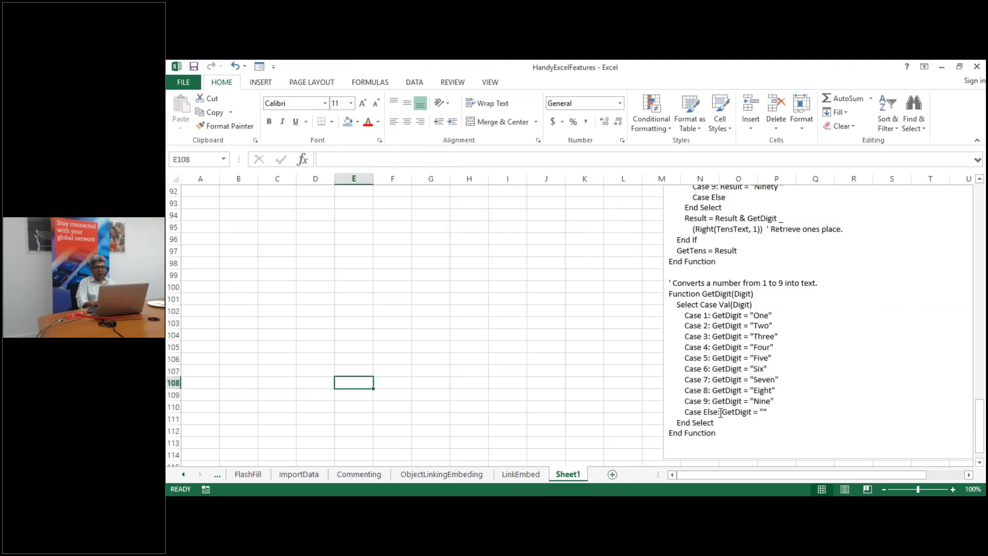
click(522, 475)
drag(444, 476, 278, 473)
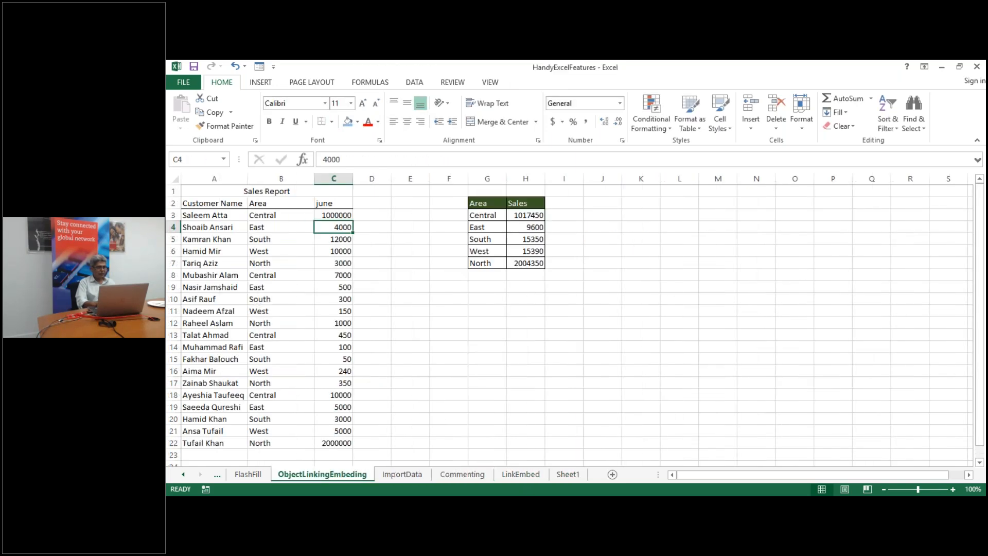
Scroll back to the first sheet tabs, then close HandyExcelFeatures, saving the changes
click(246, 474)
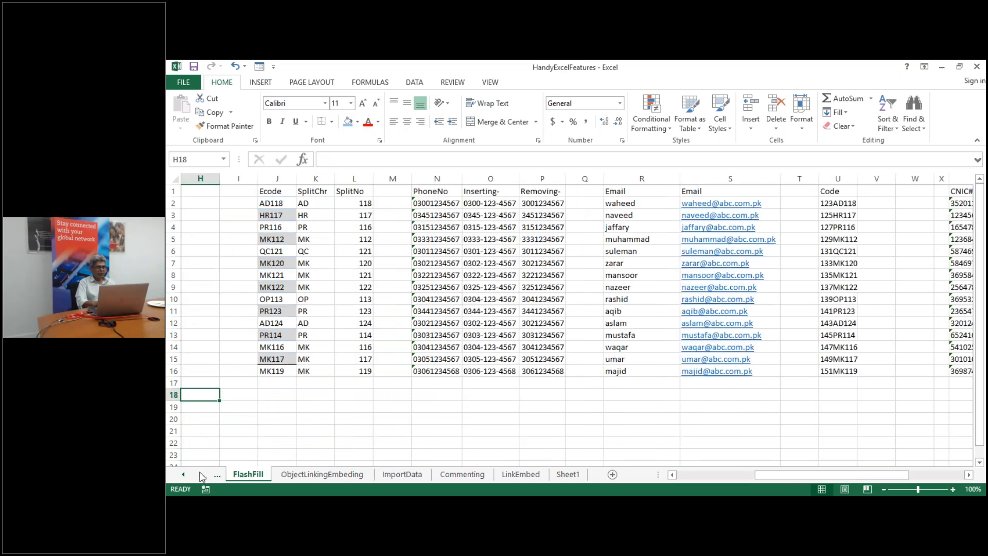
click(183, 475)
click(183, 475)
click(183, 474)
click(184, 475)
click(184, 475)
click(183, 475)
click(189, 474)
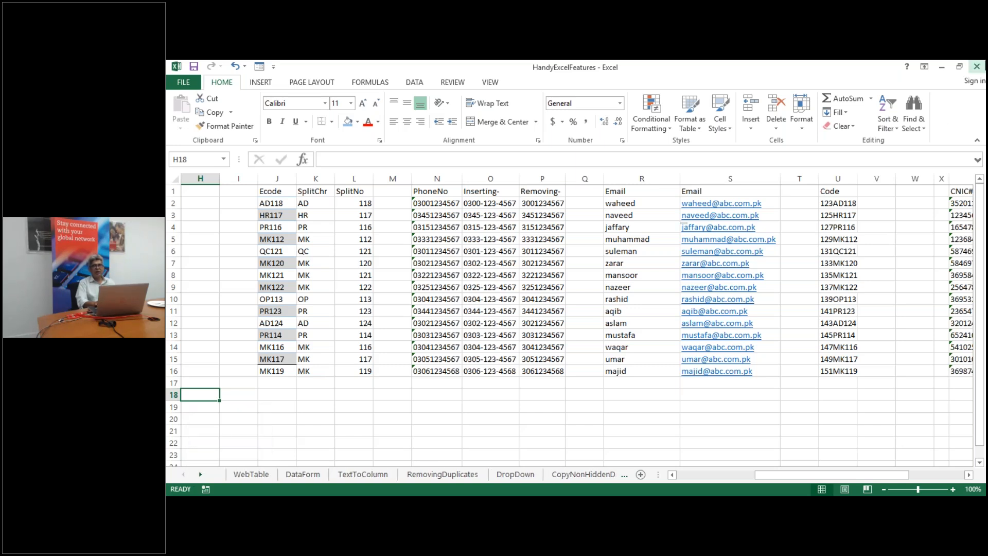
click(977, 67)
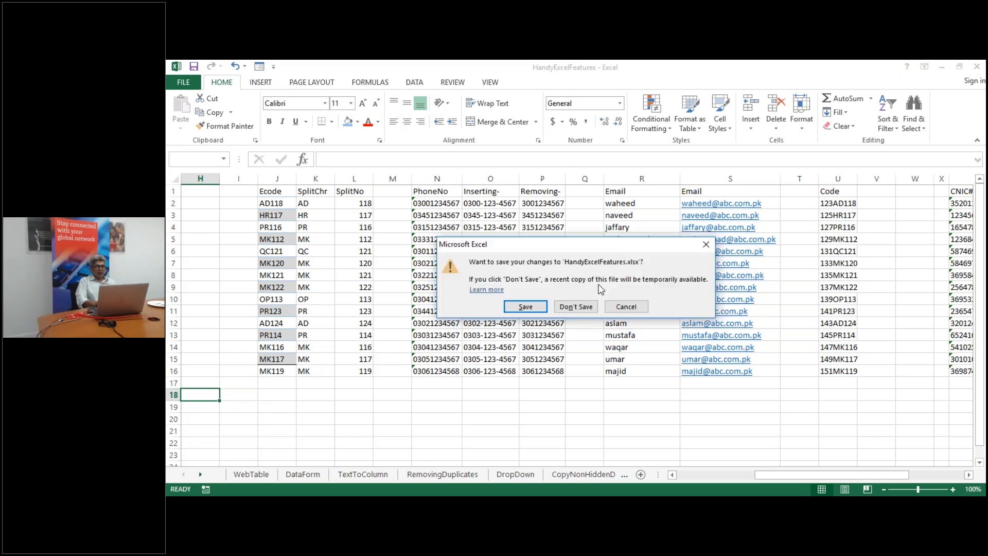
click(525, 306)
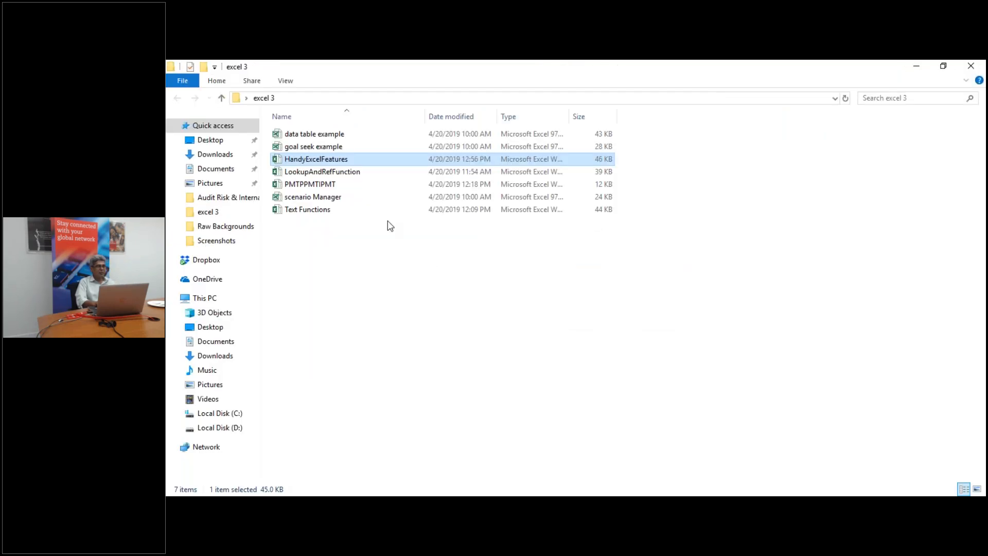
Open the goal seek example workbook from the excel 3 folder
double_click(327, 148)
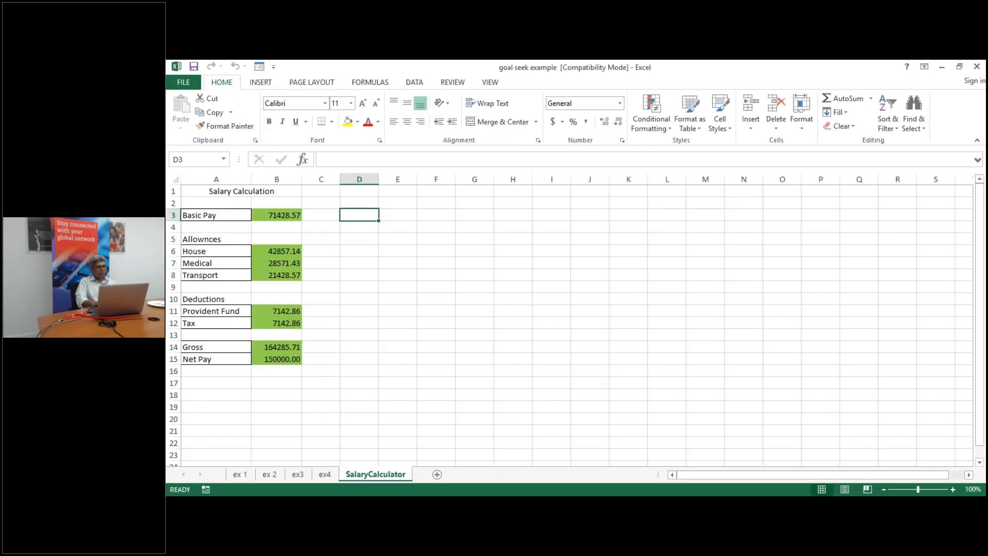
Show and then hide the SalaryCalculator formulas with Ctrl+`, ending on Basic Pay in B3
key(Up)
key(Up)
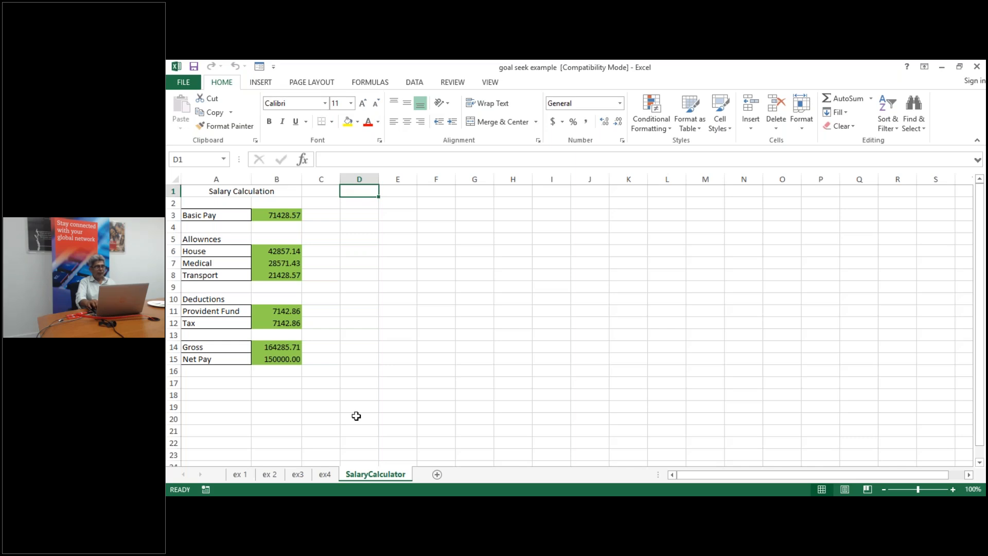
key(Left)
key(Left)
key(Down)
key(Down)
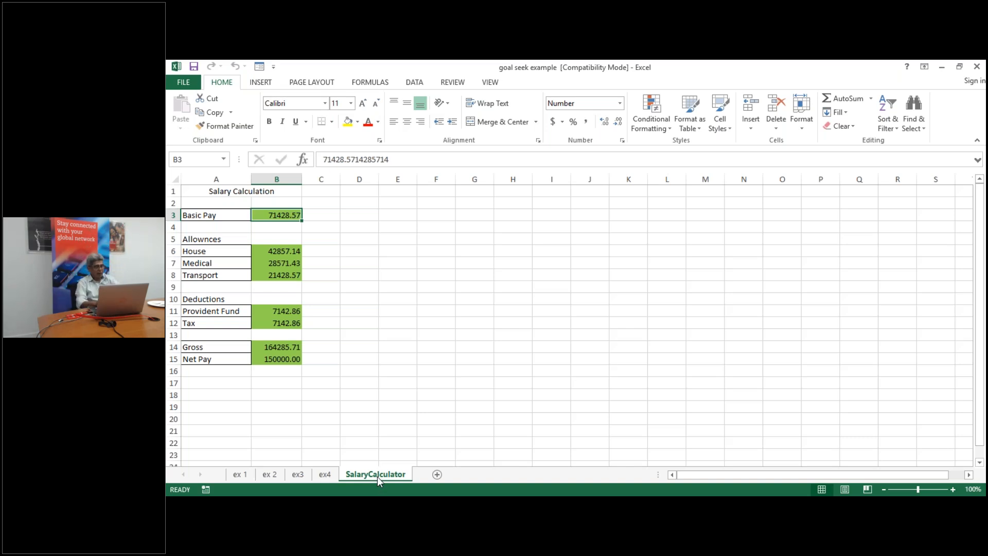
key(ctrl+grave)
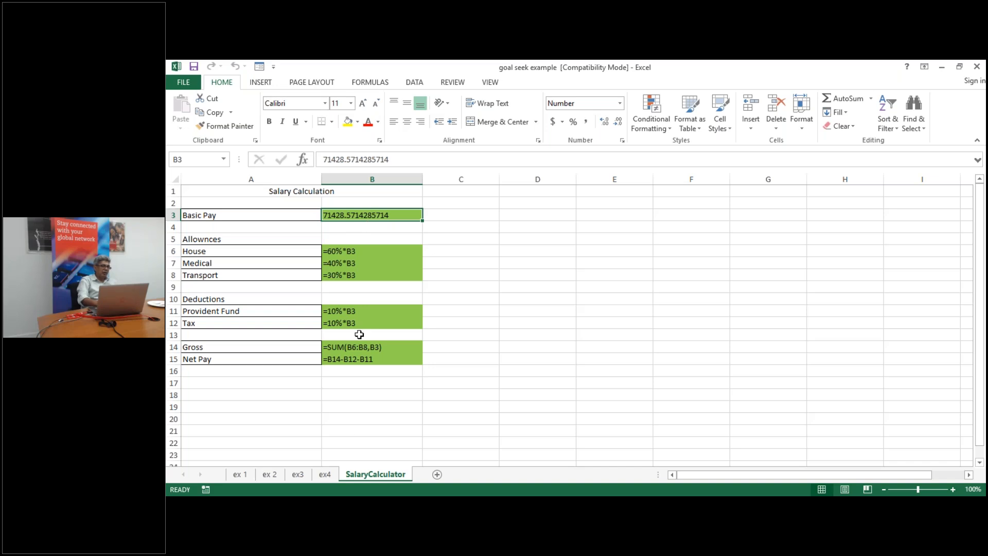
key(Down)
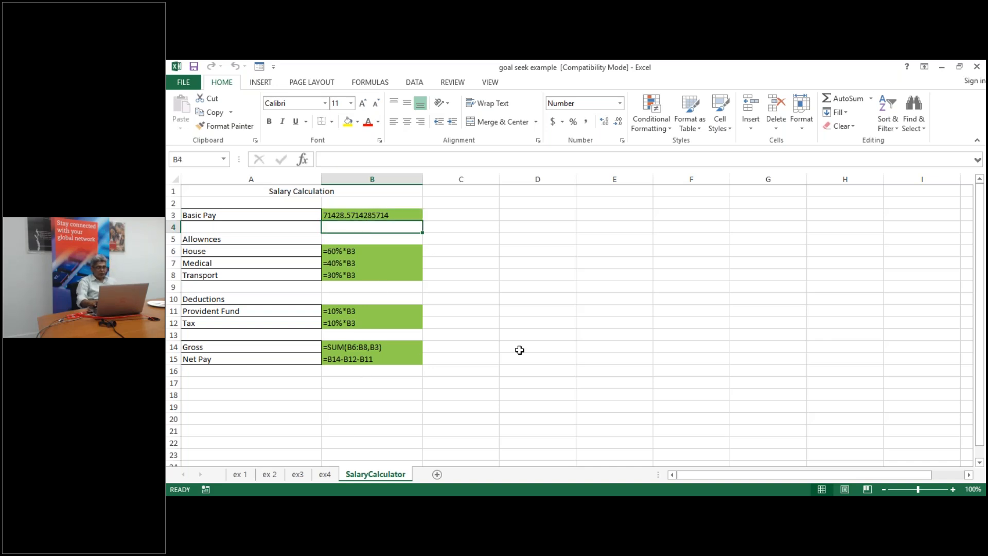
key(ctrl+grave)
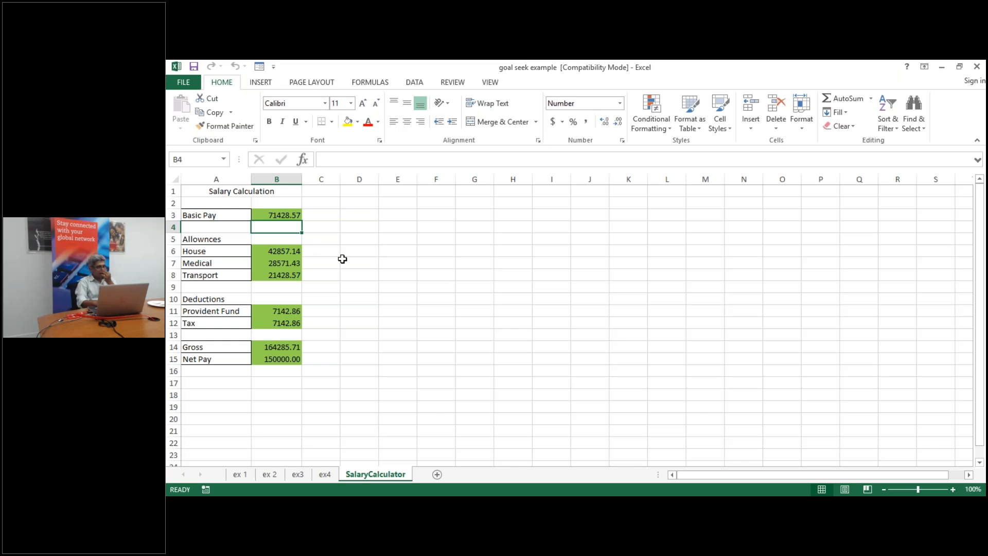
click(285, 216)
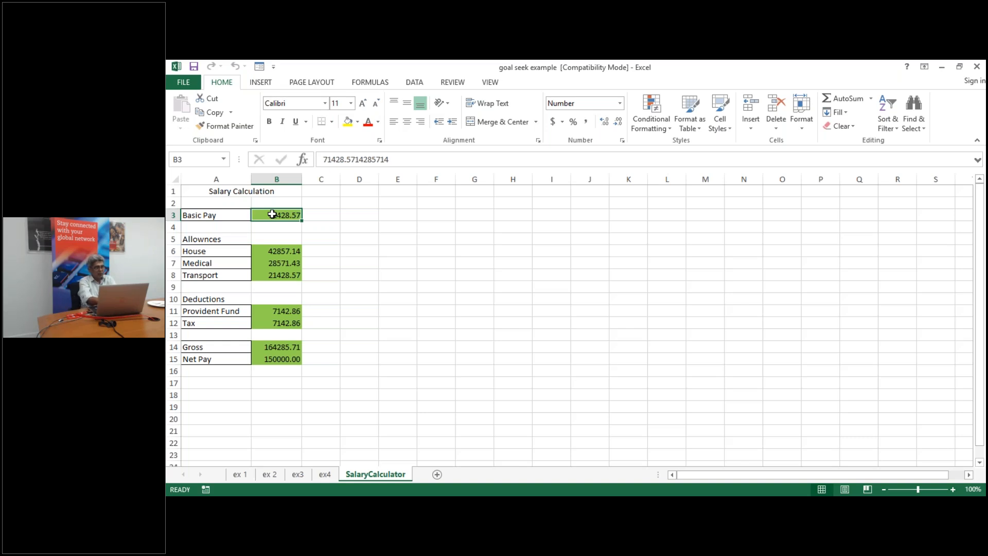
Set Basic Pay in B3 to 150000
text(15)
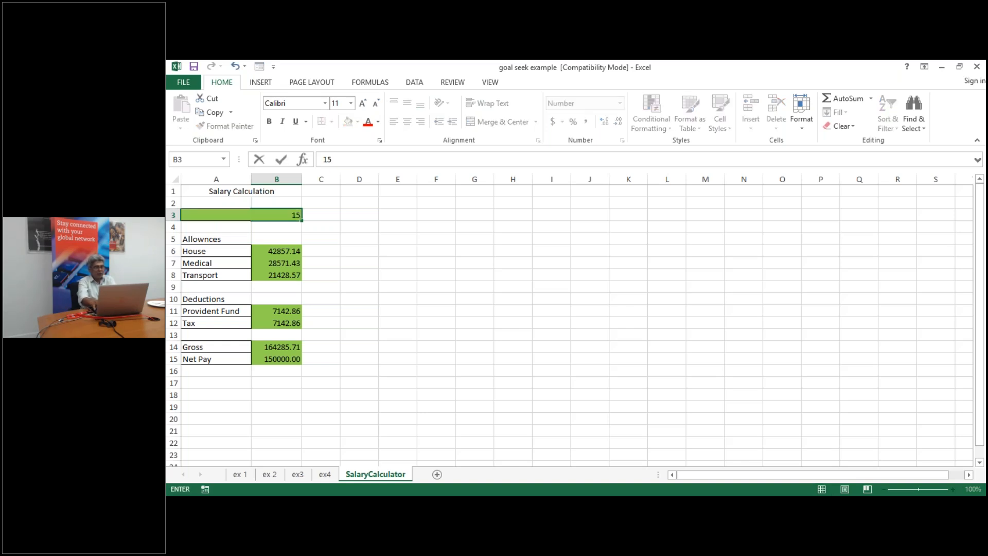
text(000)
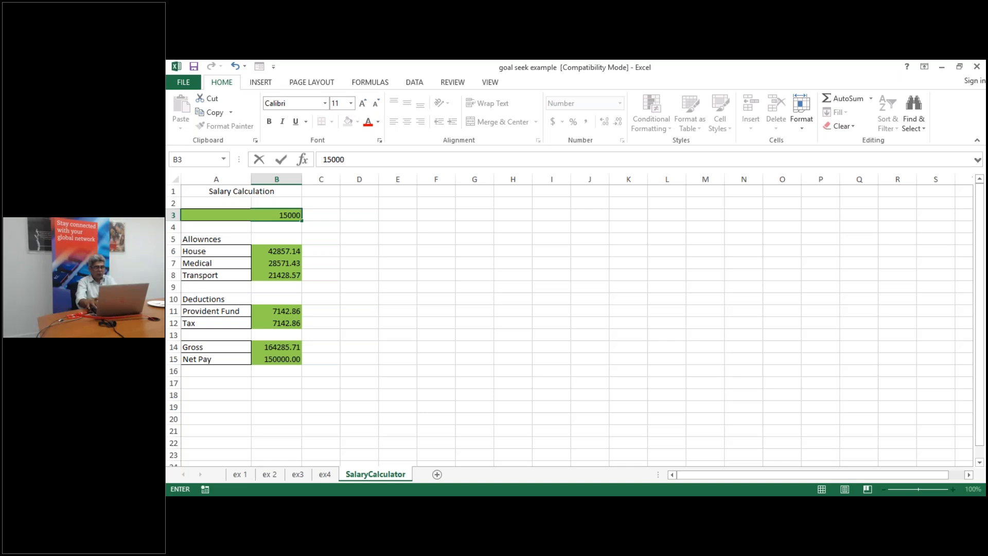
key(Return)
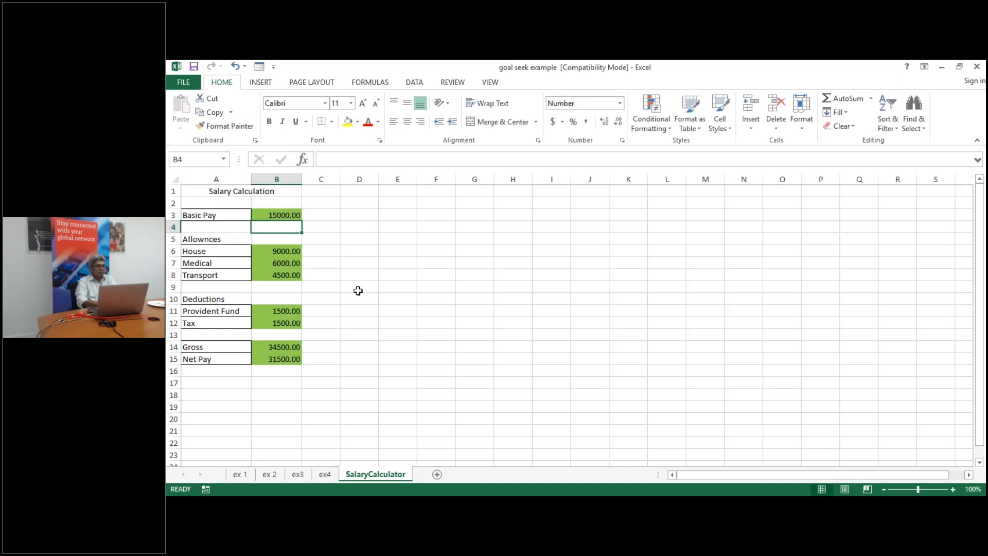
click(272, 215)
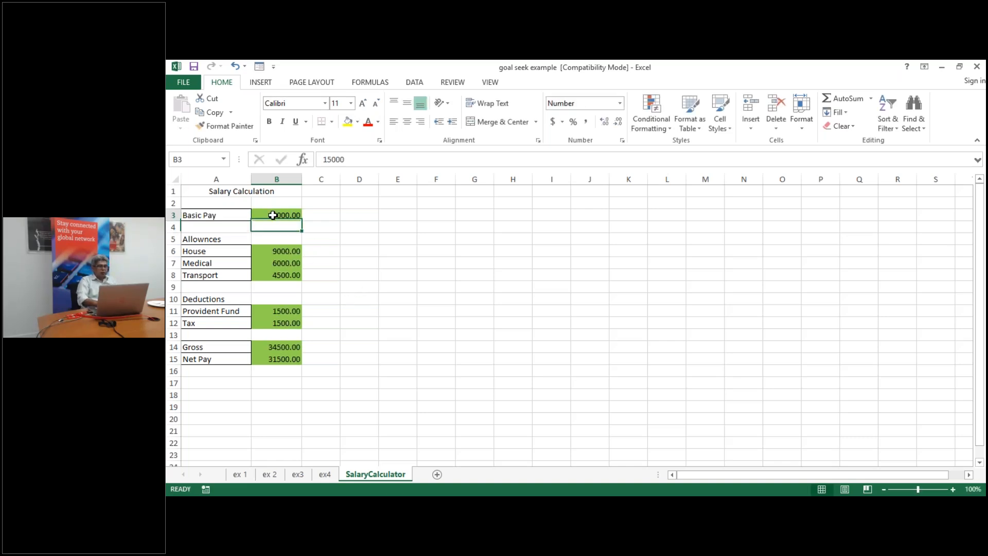
text(15000)
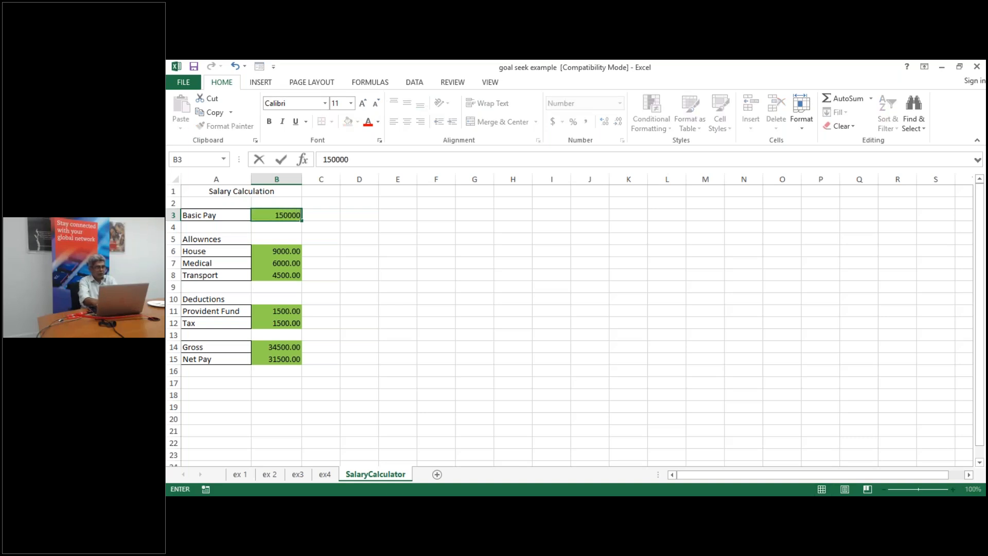
text(0)
key(Return)
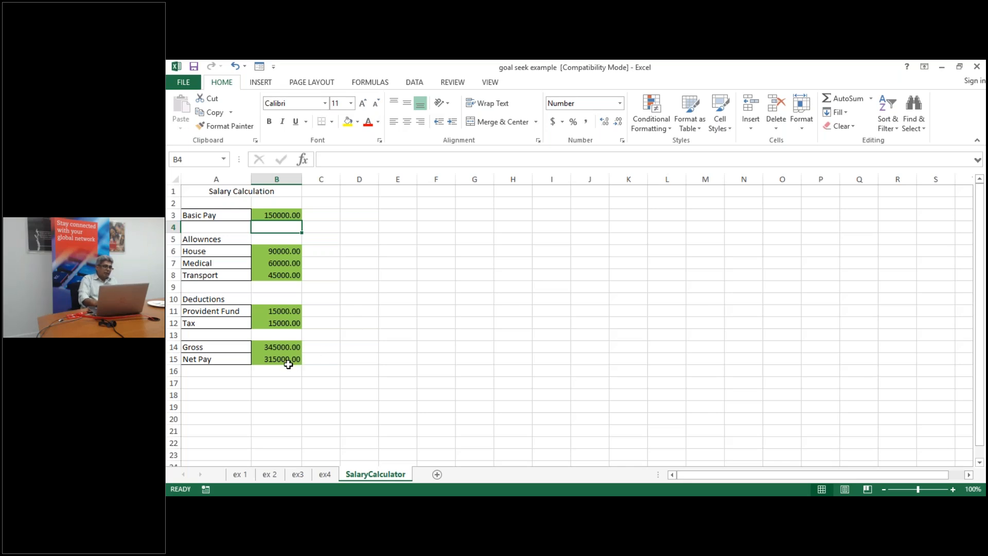
Enter 150000 in E15, toggle formula view on and off, then clear E15 and select Net Pay B15
click(394, 362)
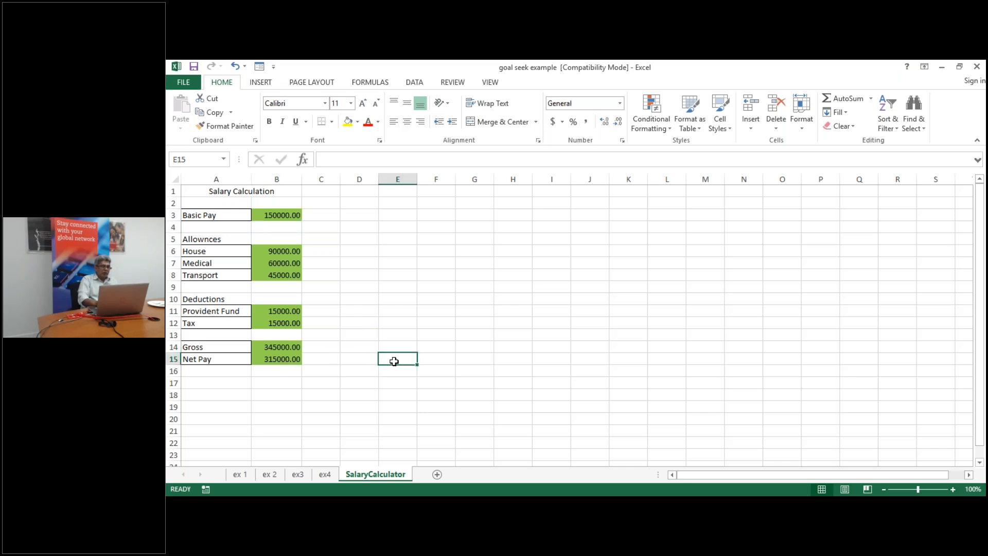
text(15)
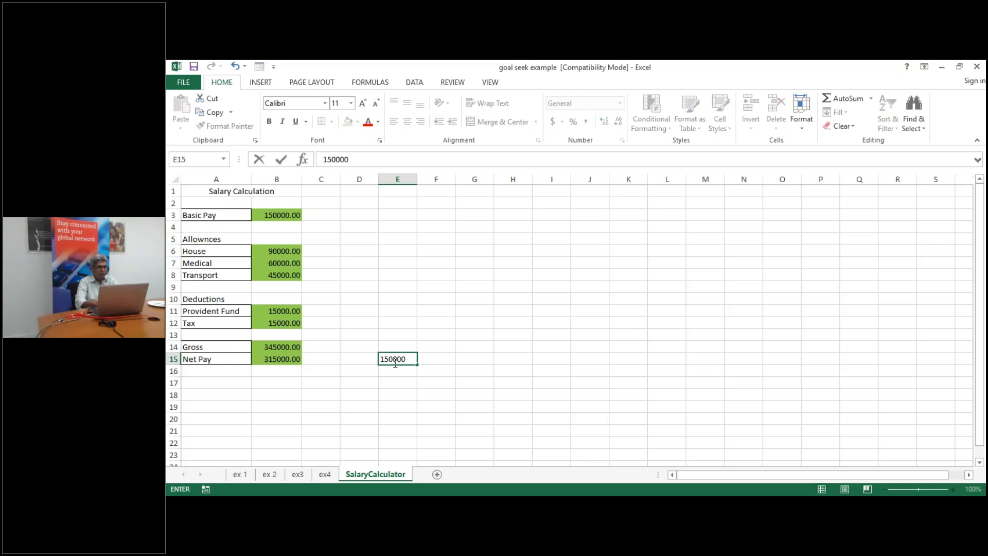
text(0000)
key(Return)
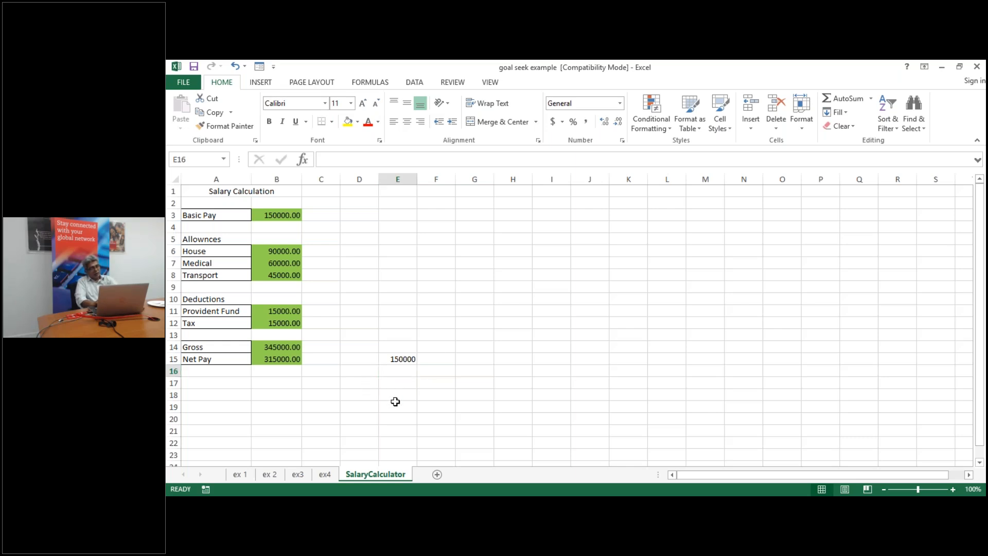
key(ctrl+grave)
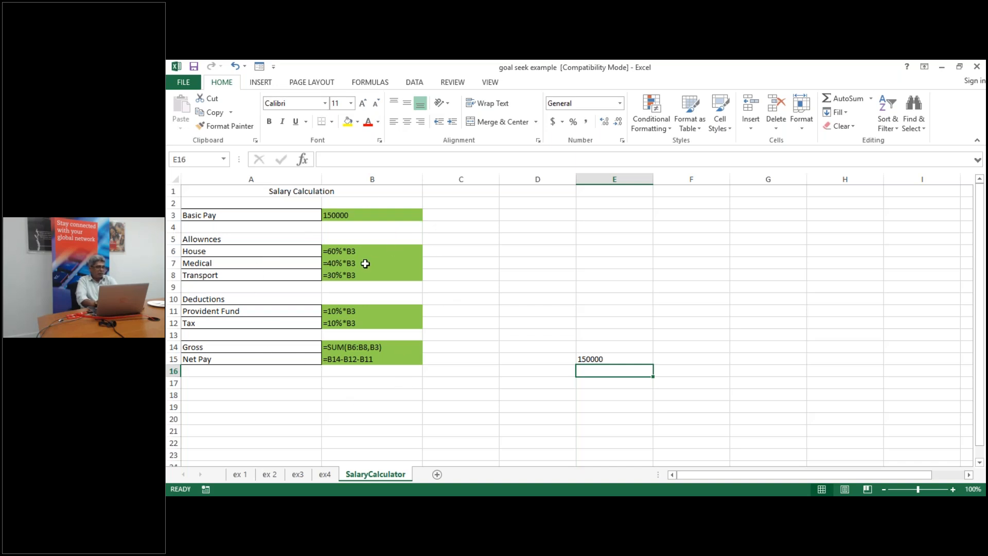
key(ctrl+grave)
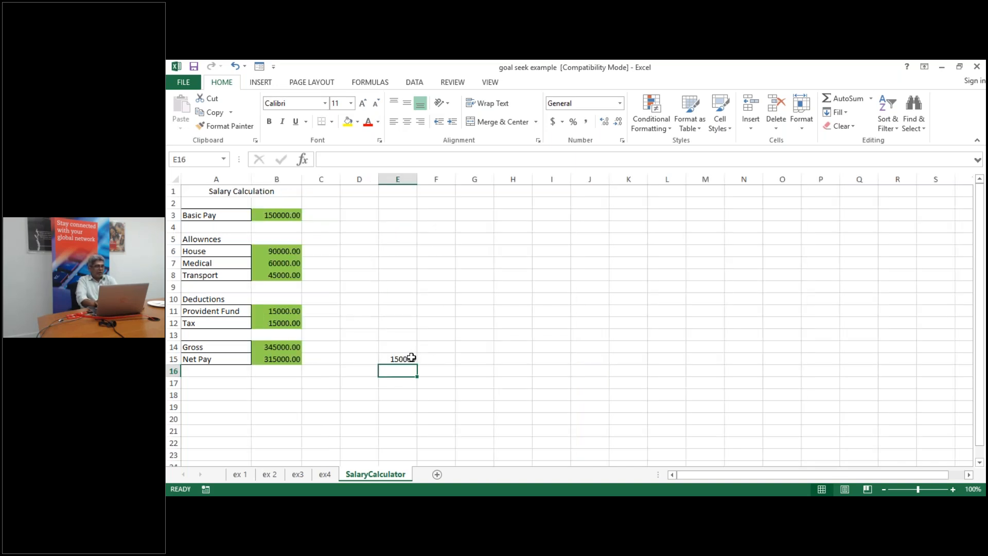
click(411, 357)
key(Delete)
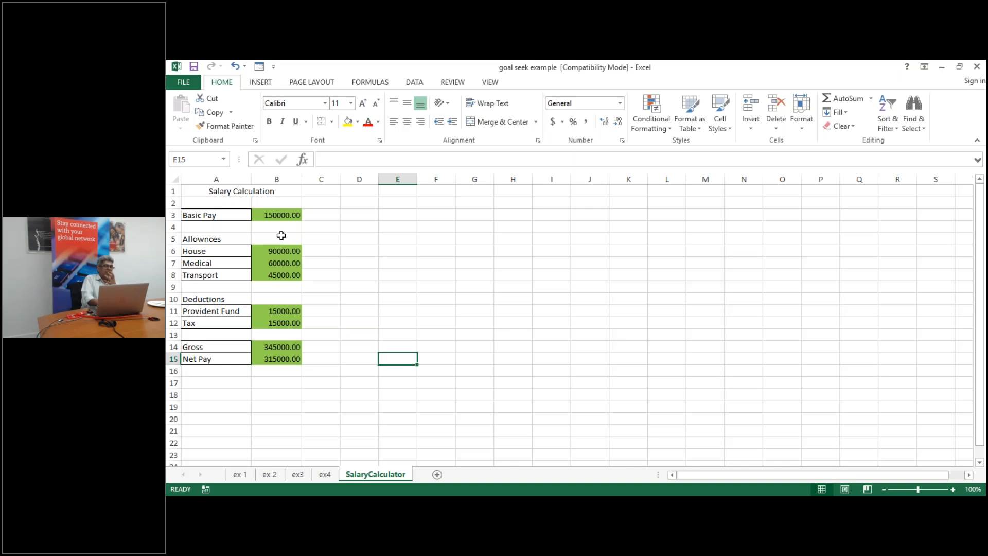
click(270, 356)
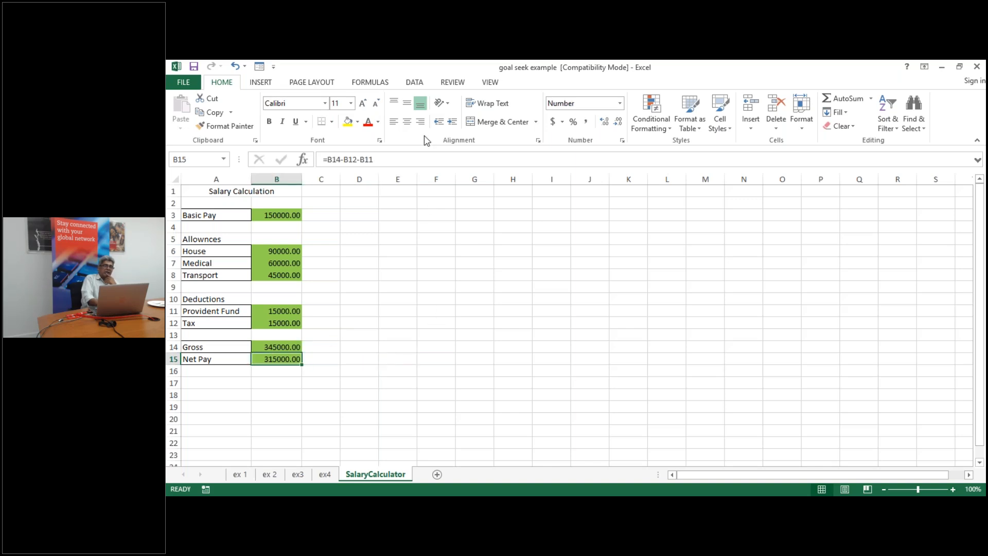
Start a Goal Seek from Data > What-If Analysis and clear the mistaken goal-cell entry
click(415, 82)
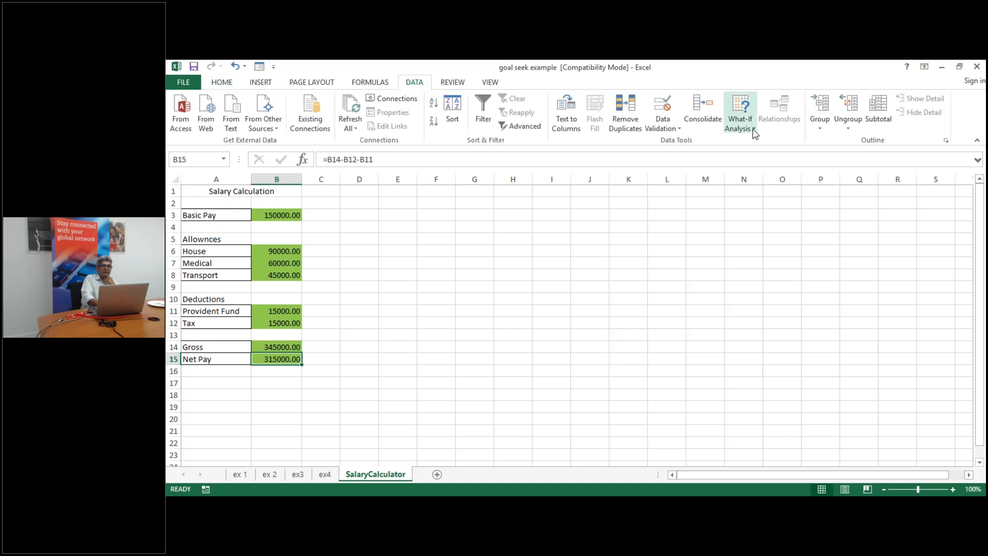
click(754, 133)
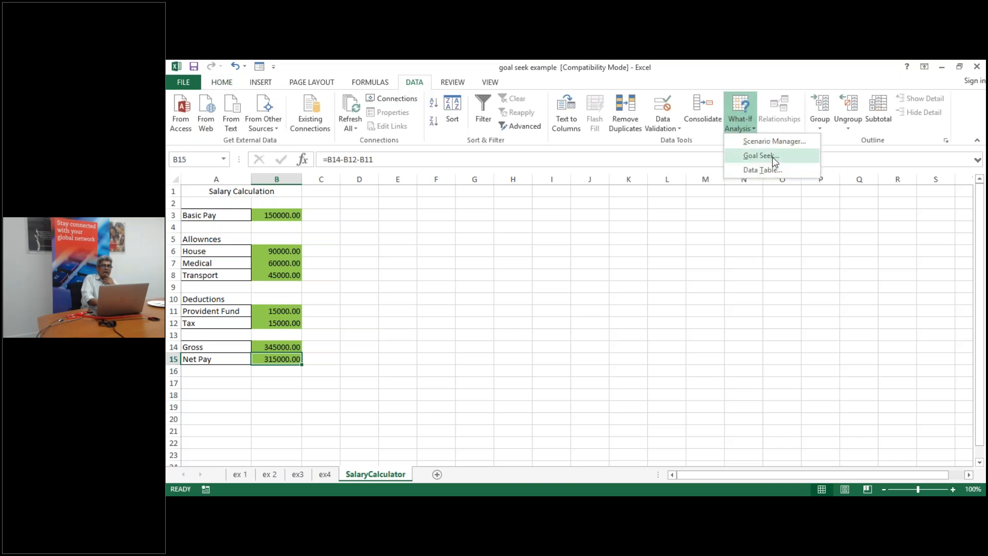
click(760, 156)
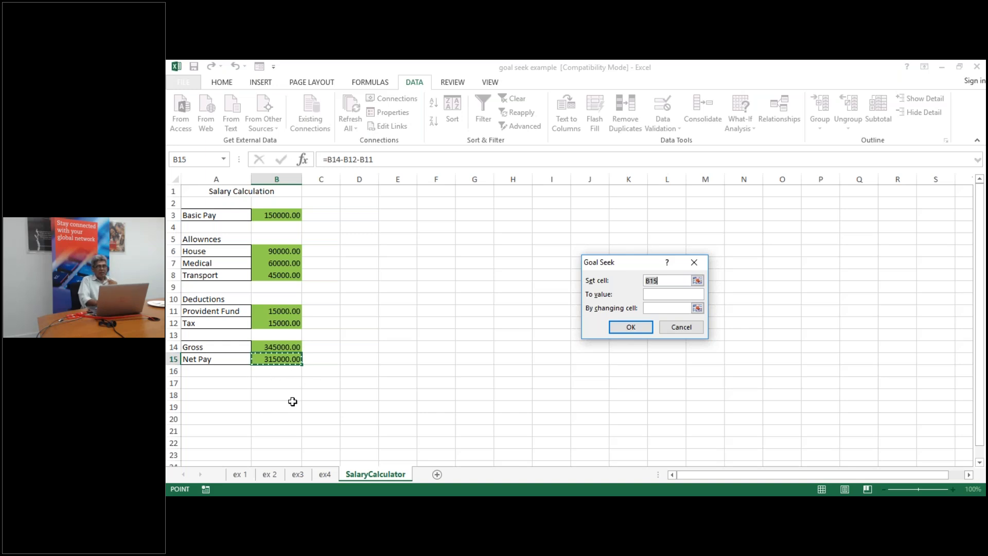
text(150000)
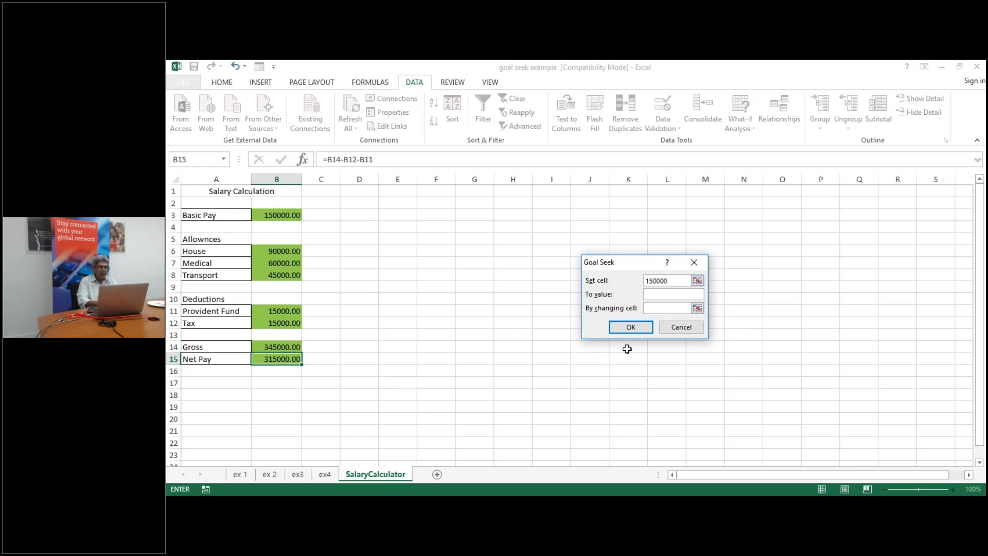
click(670, 294)
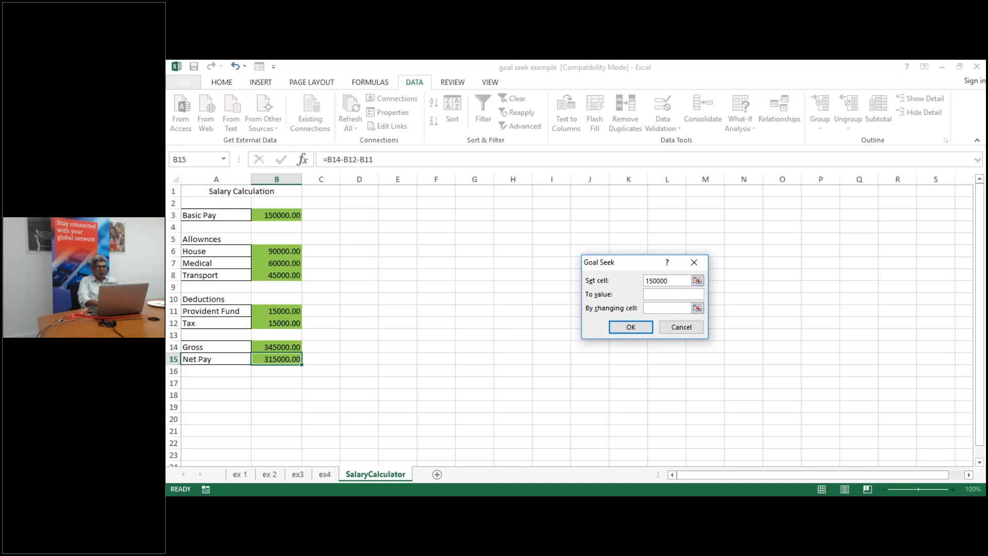
click(671, 280)
key(BackSpace)
key(BackSpace)
key(BackSpace)
key(BackSpace)
key(BackSpace)
key(BackSpace)
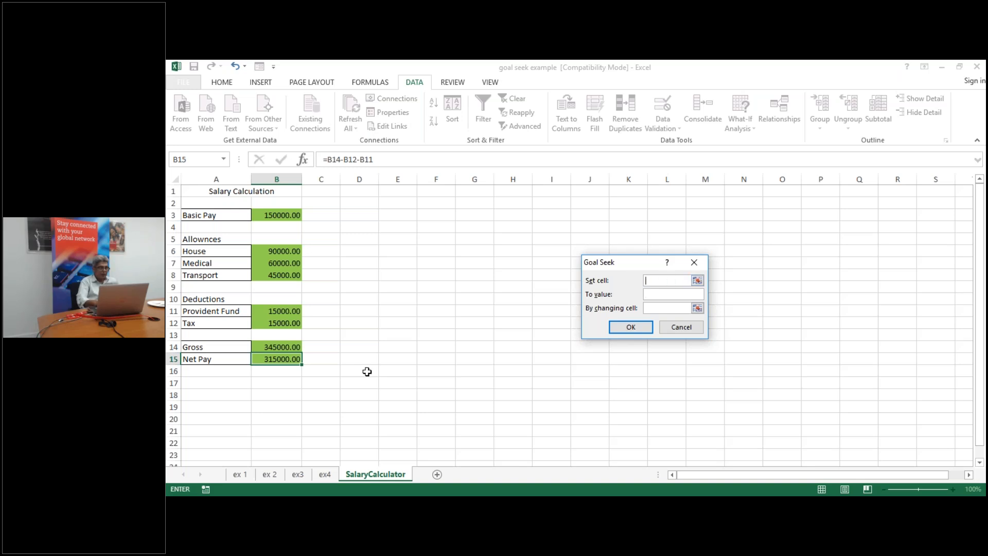
Goal Seek B15 to 150000 by changing B3, then cancel to discard the result
click(280, 356)
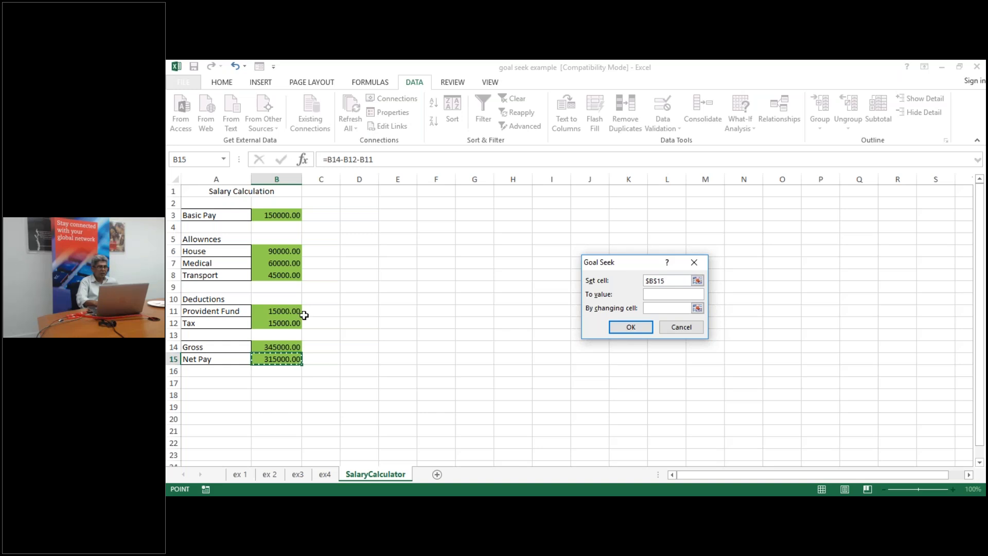
click(662, 295)
text(150000)
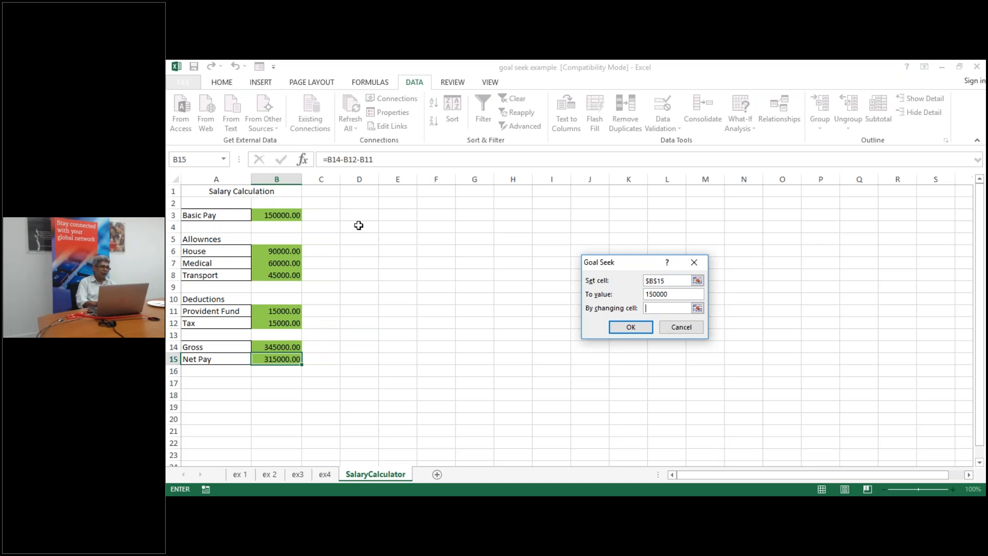
click(285, 215)
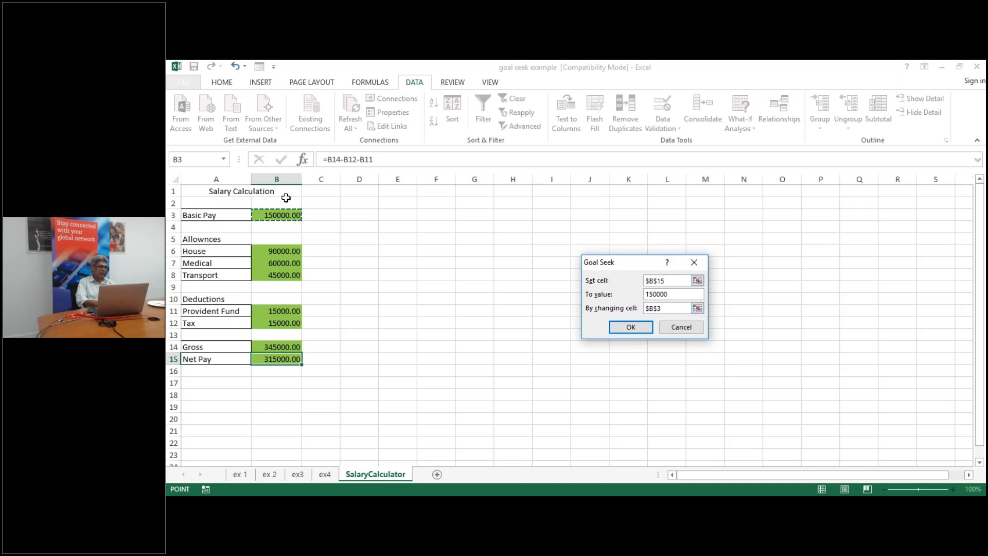
click(630, 327)
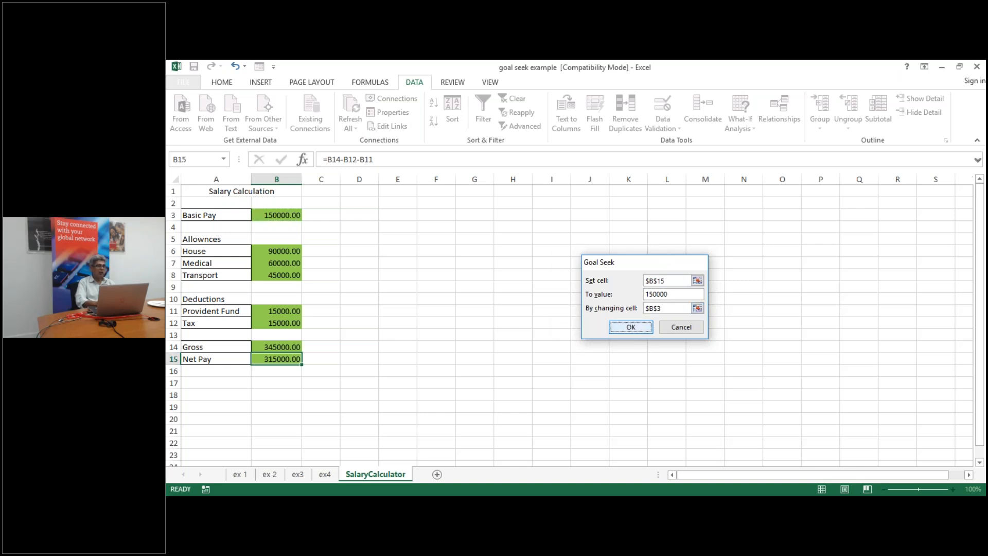
click(675, 327)
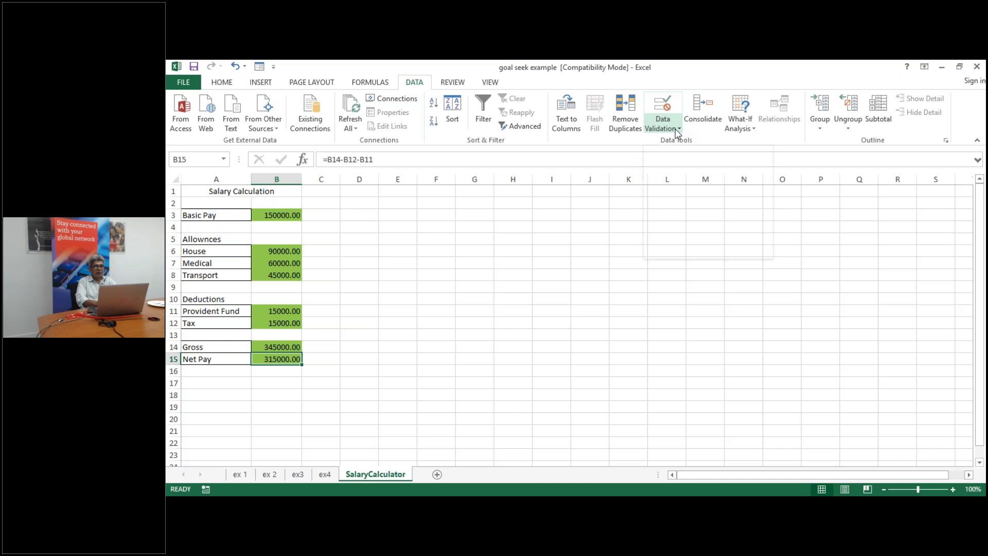
Run Goal Seek again: B15 to 150000 by changing B3
click(741, 126)
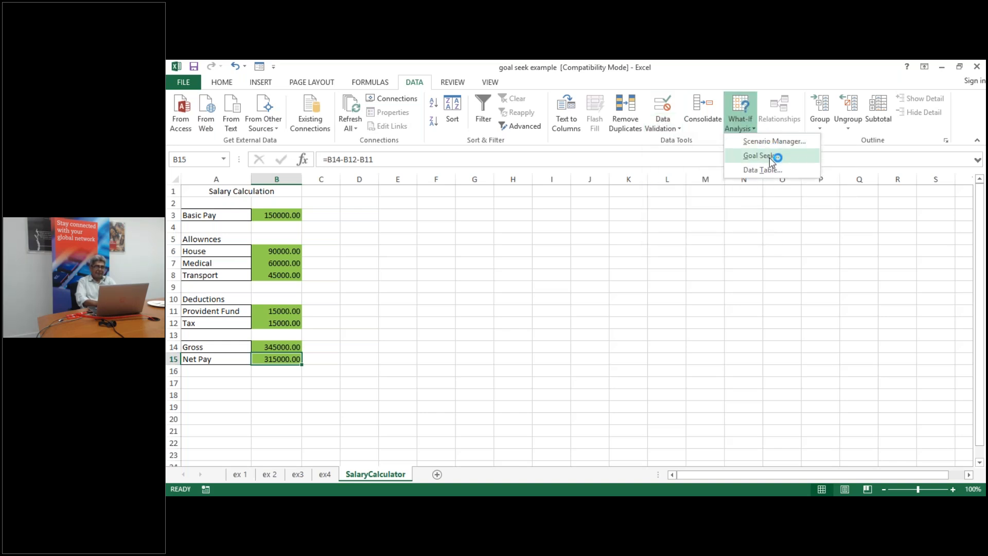
click(770, 156)
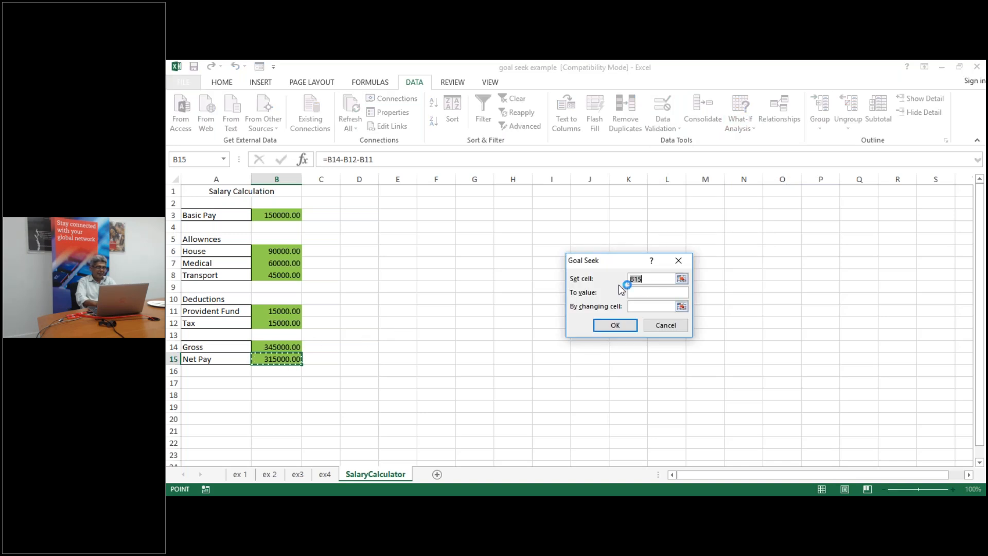
click(640, 293)
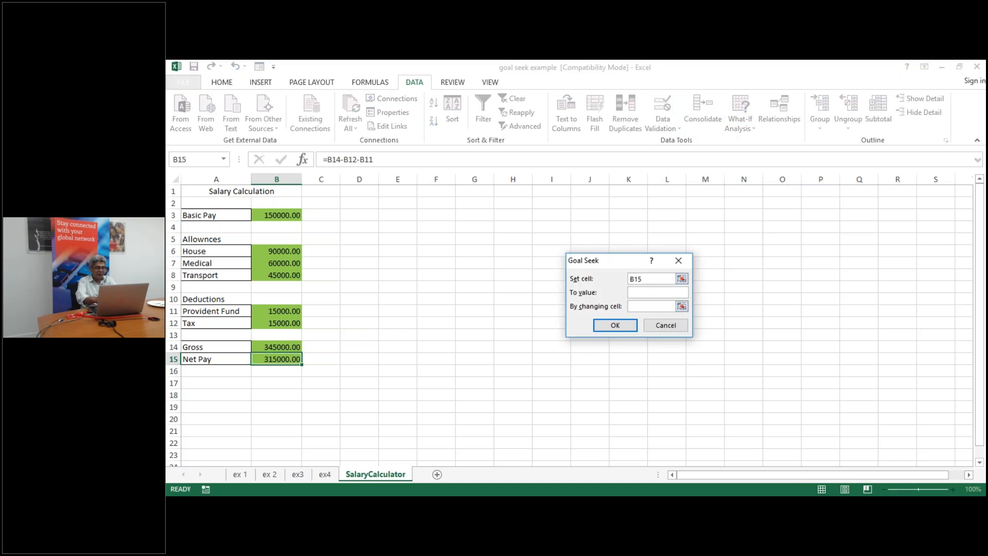
text(150000)
click(643, 306)
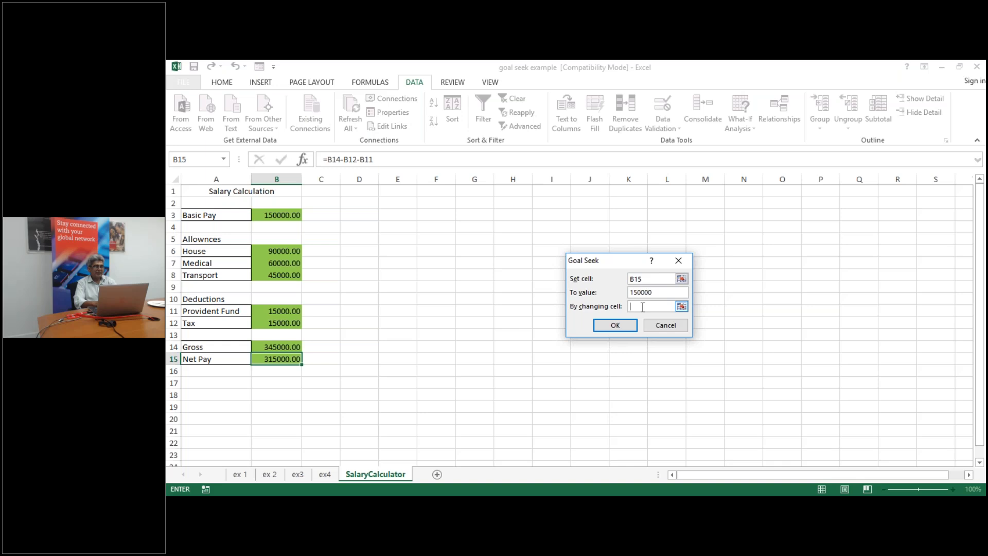
click(267, 216)
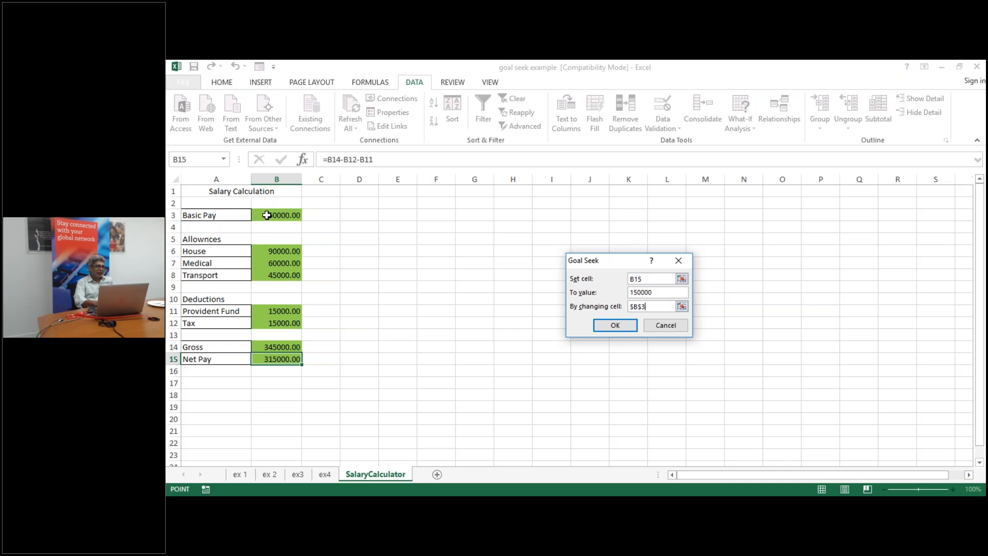
click(614, 327)
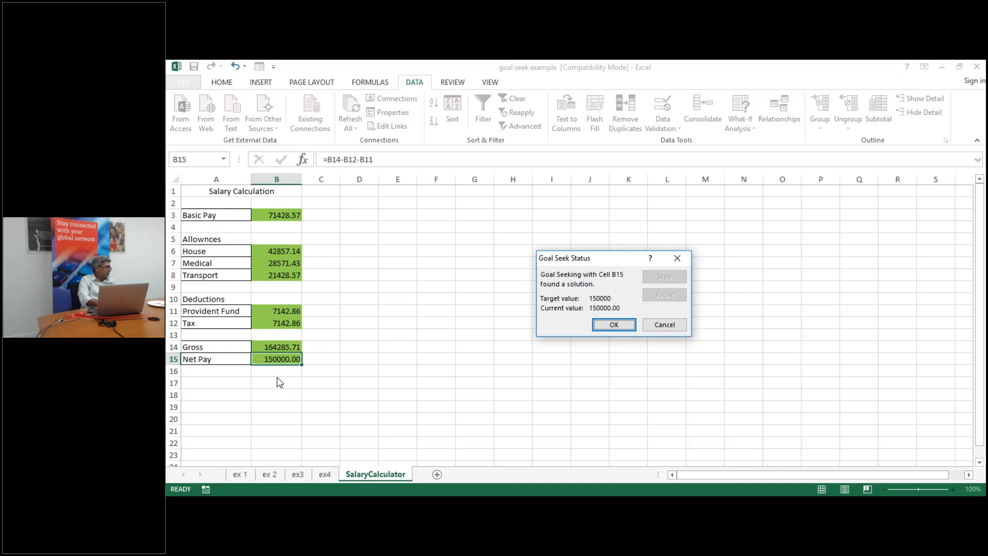
Discard the Goal Seek result and close the workbook without saving
click(664, 325)
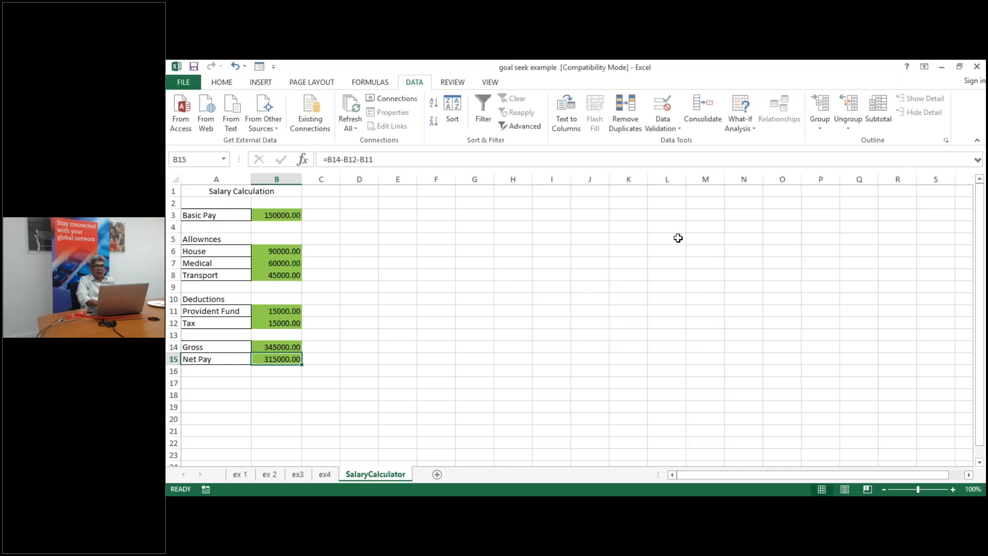
click(977, 67)
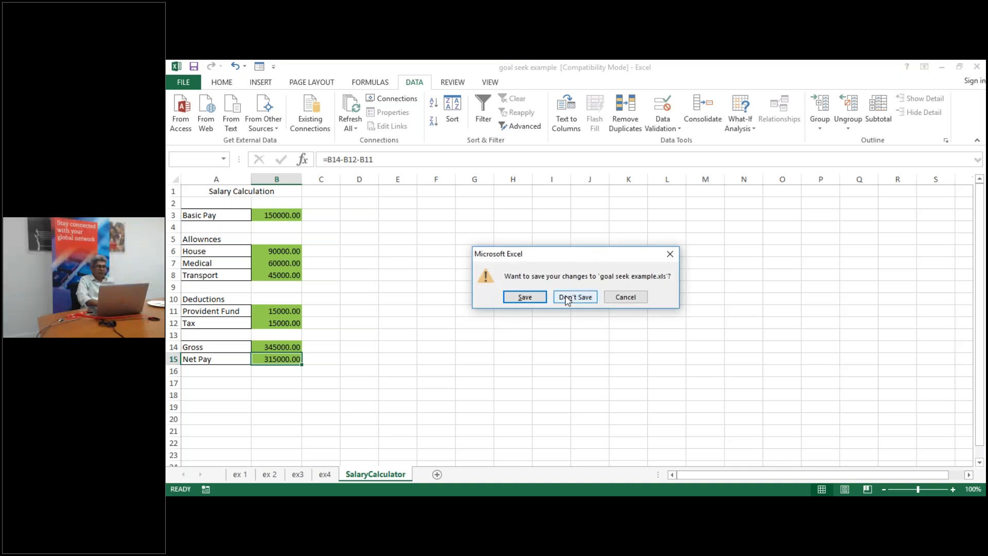
click(569, 301)
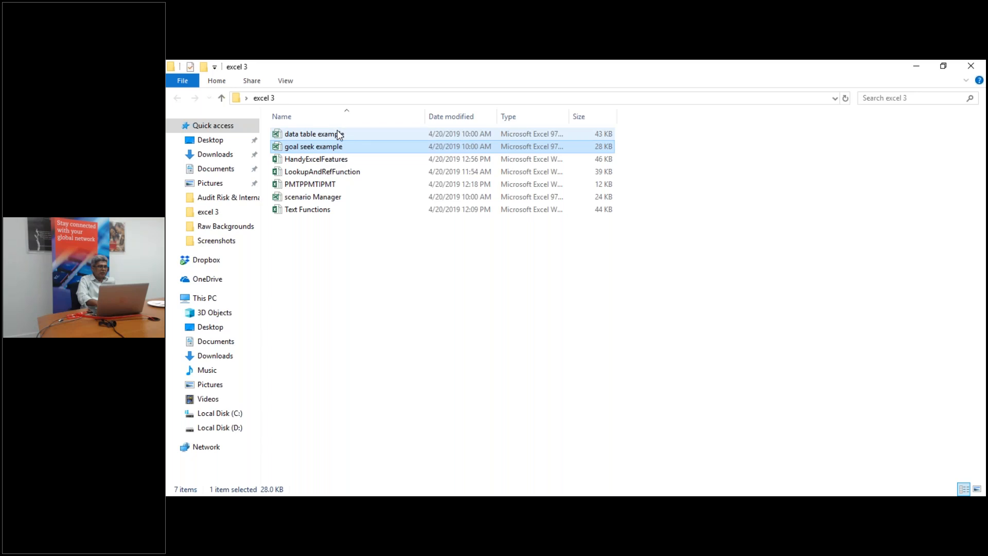
Open the data table example workbook on its data table ex1 sheet
click(338, 138)
double_click(338, 137)
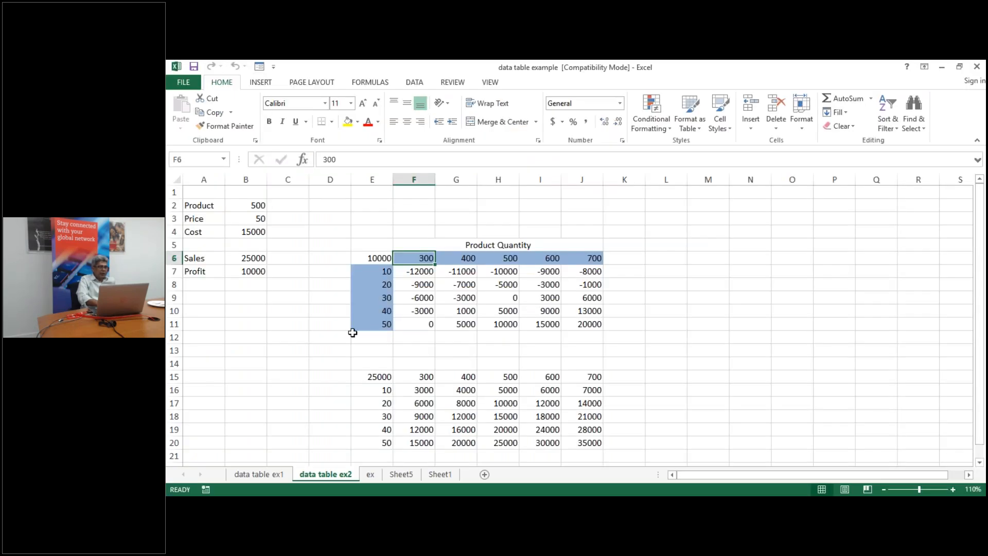
click(253, 474)
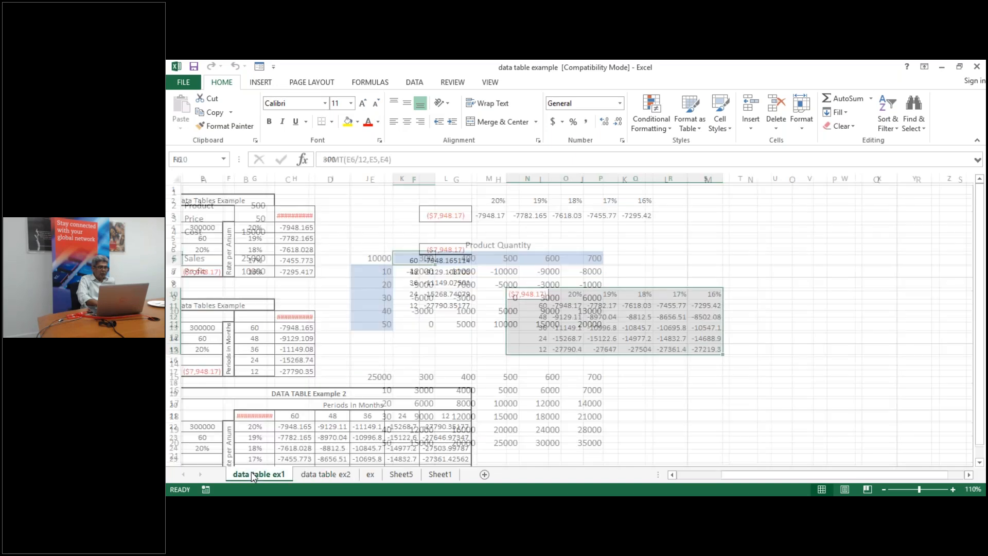
Step through the 300000 loan, 20% rate and Payments cells, then edit the Period value in E5
key(Left)
key(Left)
key(Left)
key(Left)
key(Left)
key(Left)
key(Left)
key(Left)
key(Left)
key(Left)
key(Left)
key(Left)
key(Left)
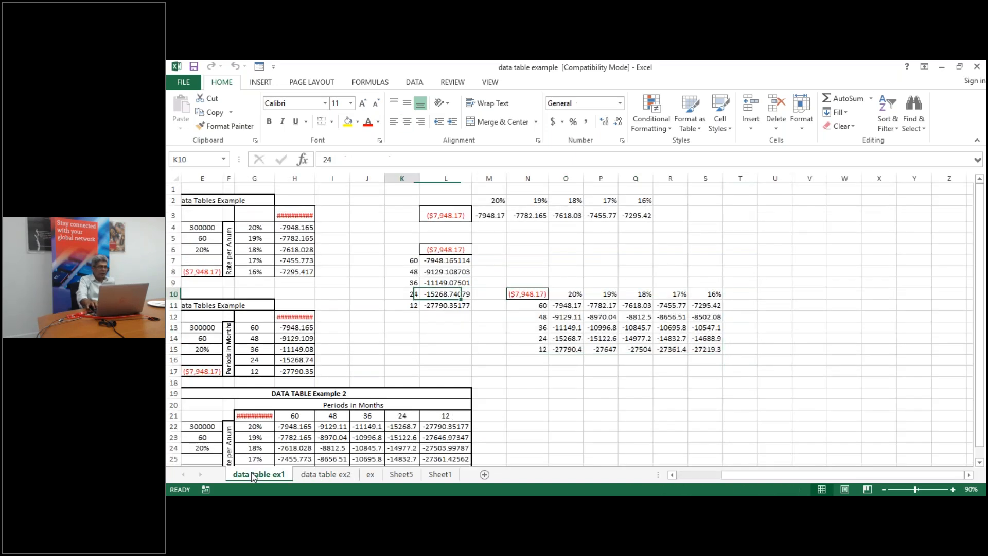
key(Right)
key(Right)
key(Right)
key(Up)
key(Up)
key(Up)
key(Up)
key(Up)
key(Up)
key(Up)
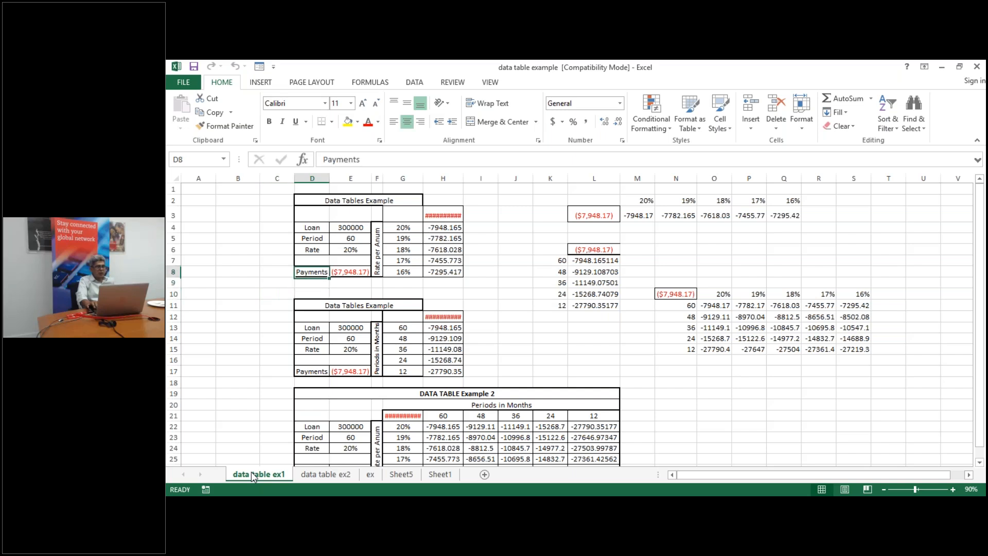
key(Down)
key(Right)
key(Left)
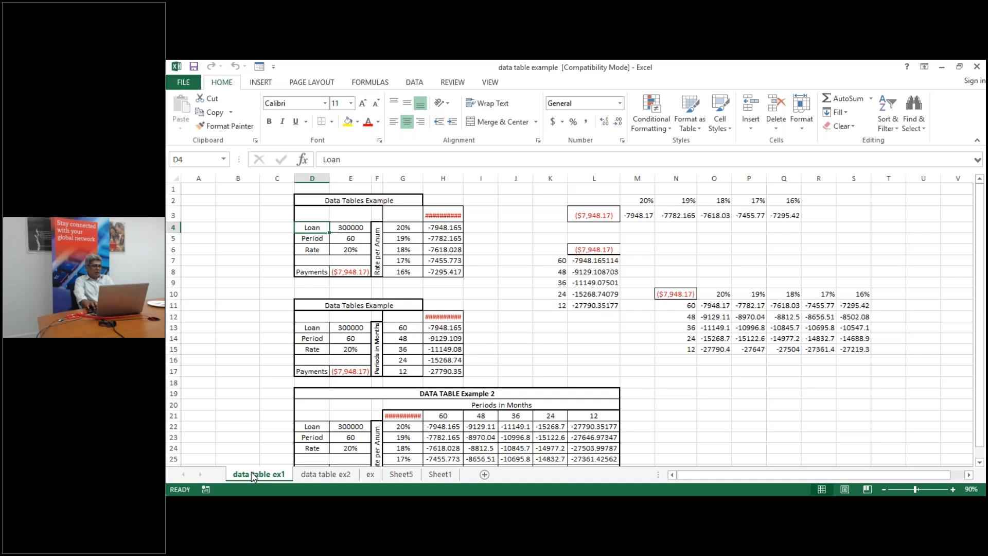
key(Right)
key(Left)
key(Right)
key(Left)
key(Right)
key(Left)
key(Right)
key(Left)
key(Right)
key(Left)
key(Right)
key(Left)
key(Right)
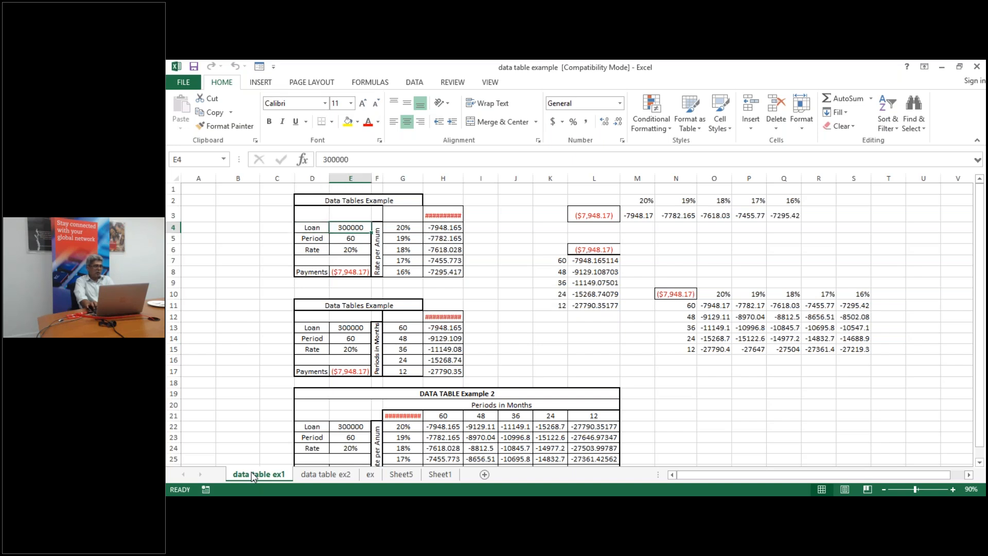
key(Down)
key(Left)
key(Right)
key(Down)
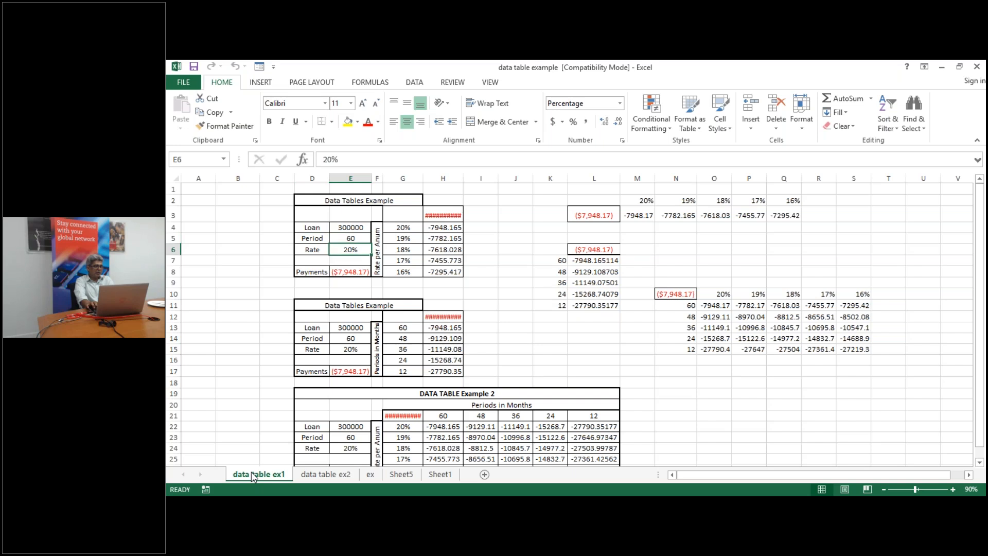
key(Left)
key(Right)
key(Right)
key(Right)
key(Right)
key(Right)
key(Right)
key(Left)
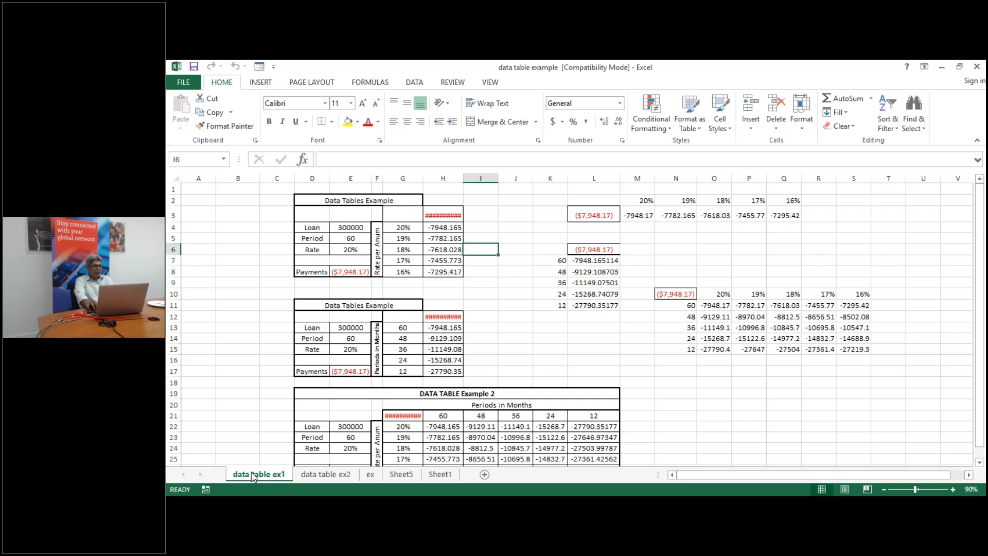
key(Left)
key(Left)
key(Left)
key(Left)
key(Down)
key(Down)
key(Left)
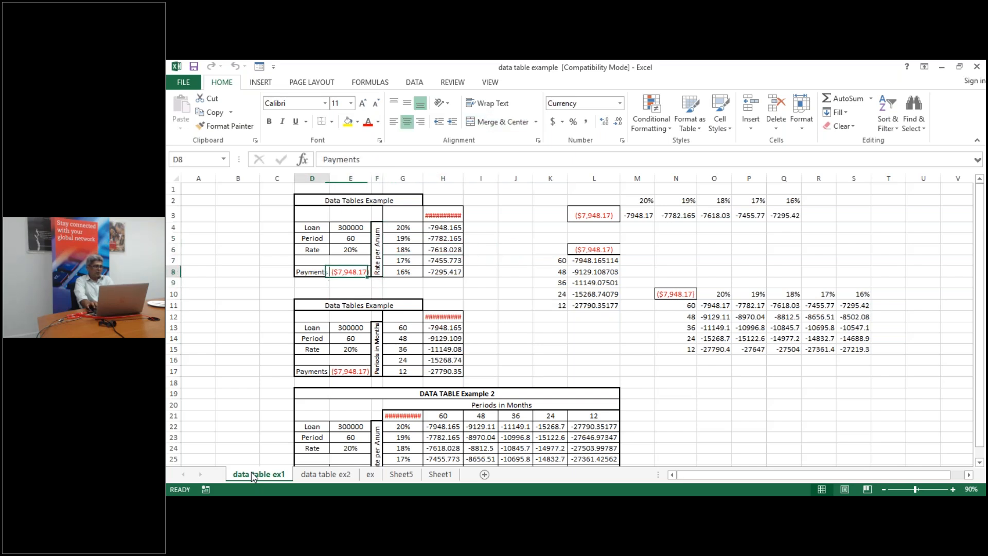
key(Left)
key(Right)
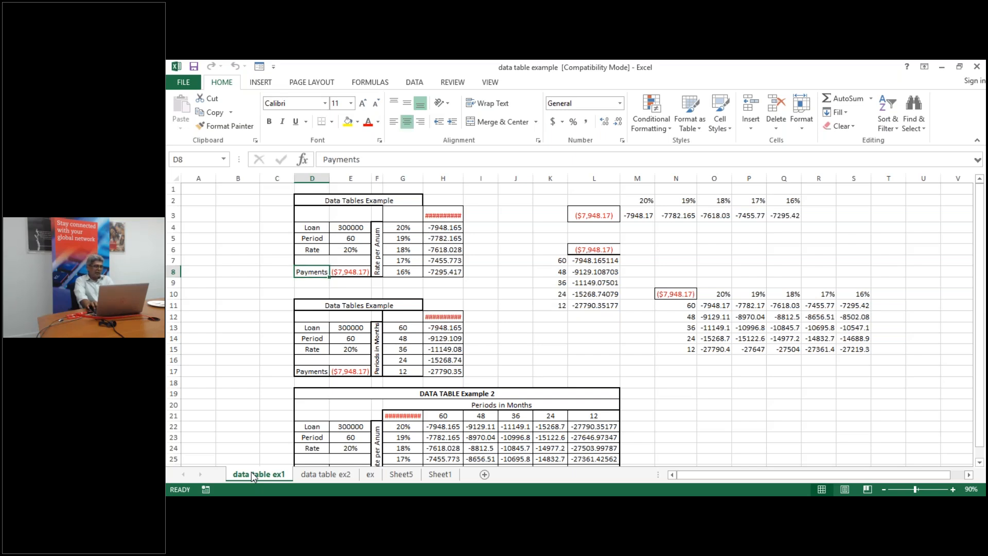
key(Right)
key(Right)
key(Right)
key(Right)
key(Right)
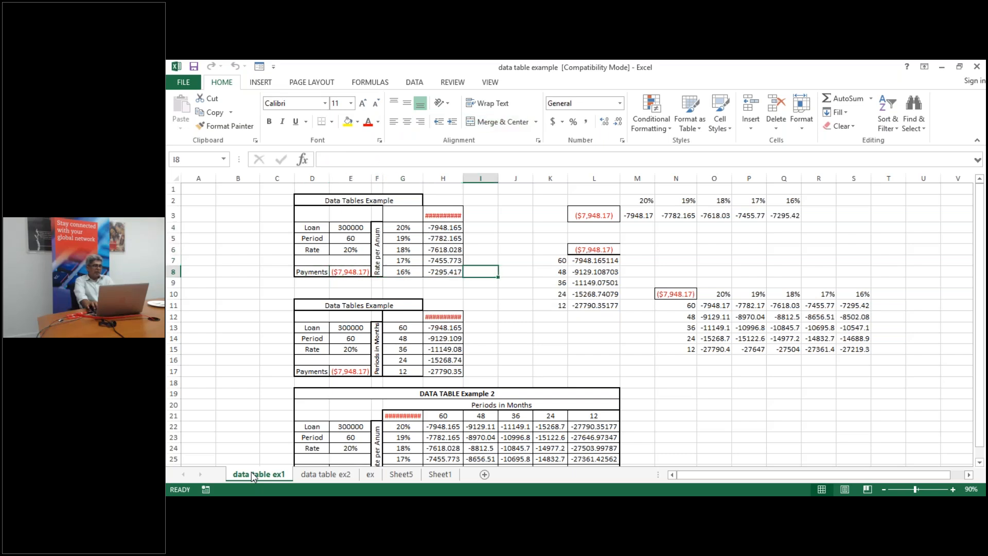
key(Up)
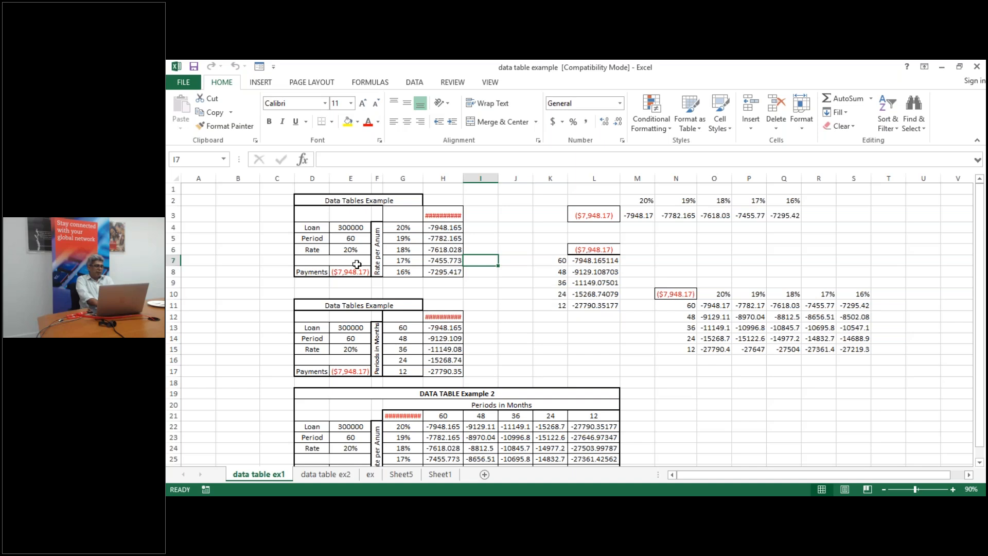
double_click(353, 239)
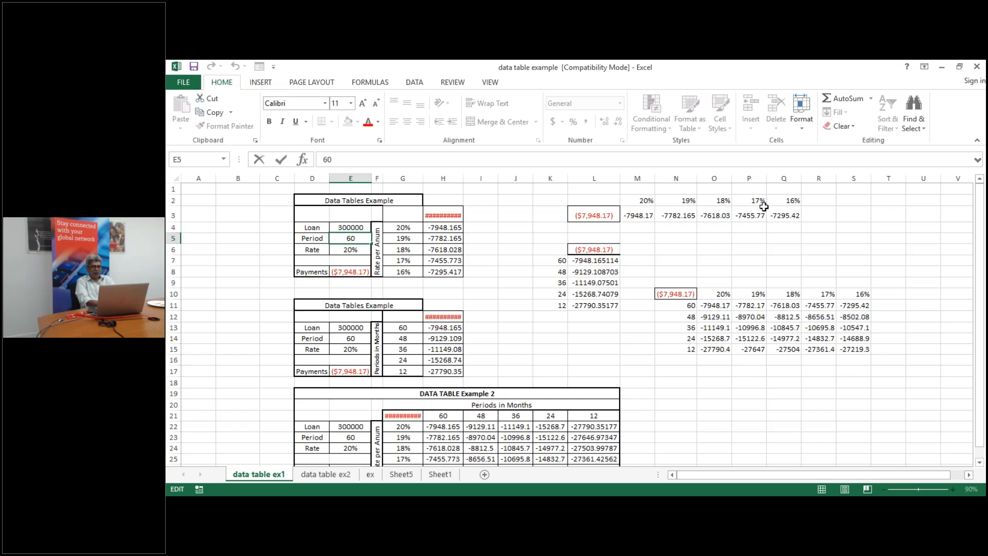
Clear the data table results in M3:Q3, L7:L11 and O11:S15
click(638, 217)
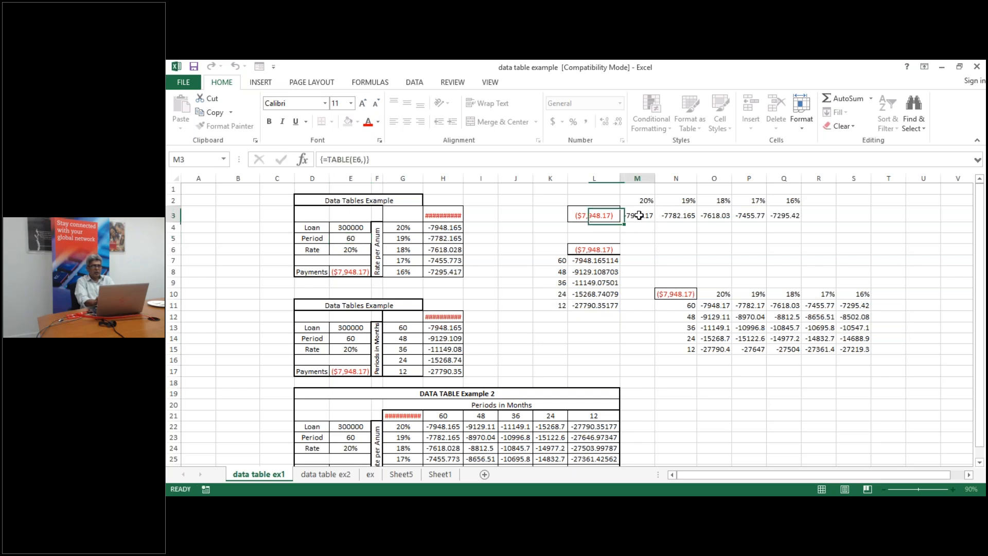
key(shift+Right)
key(shift+Right)
key(shift+Right)
key(shift+Right)
key(Delete)
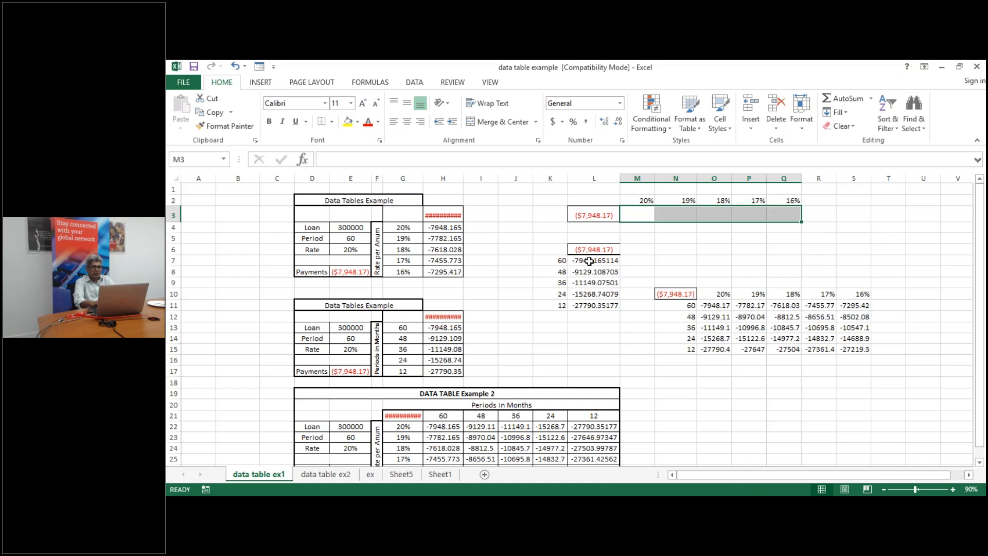
click(589, 262)
key(shift+Down)
key(shift+Down)
key(shift+Down)
key(shift+Down)
key(Delete)
drag(712, 306, 867, 350)
key(Delete)
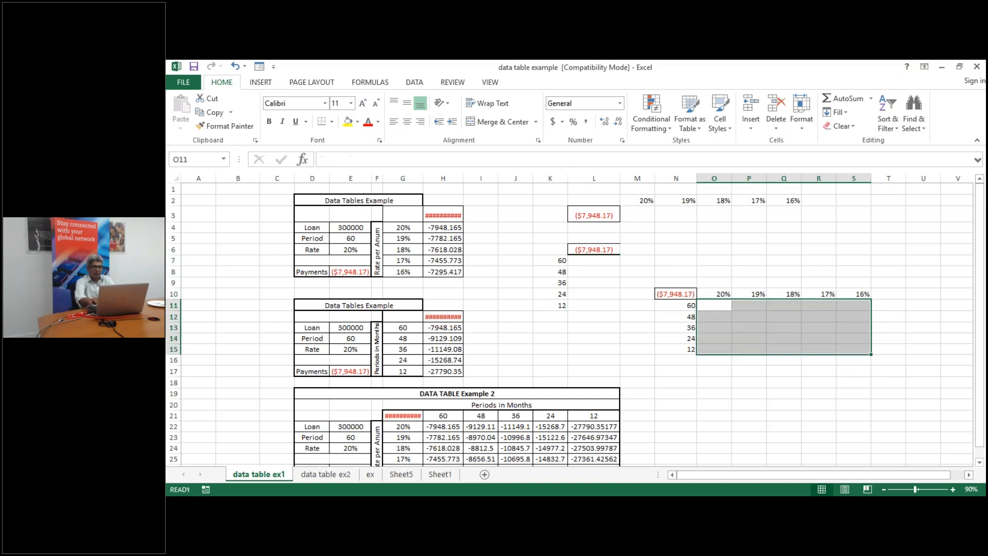
Check the PMT formula in L3 and select the row table range L2:Q3
click(647, 214)
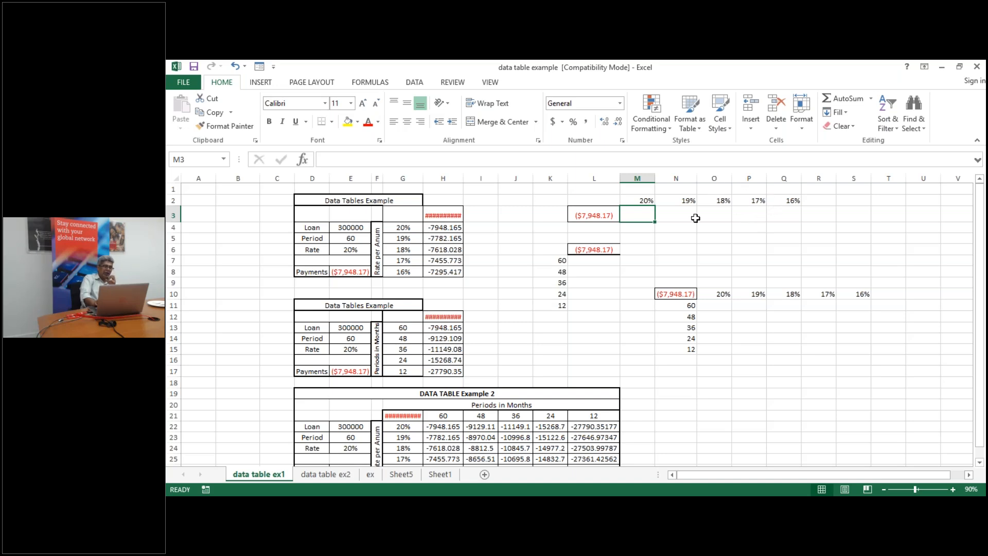
click(599, 216)
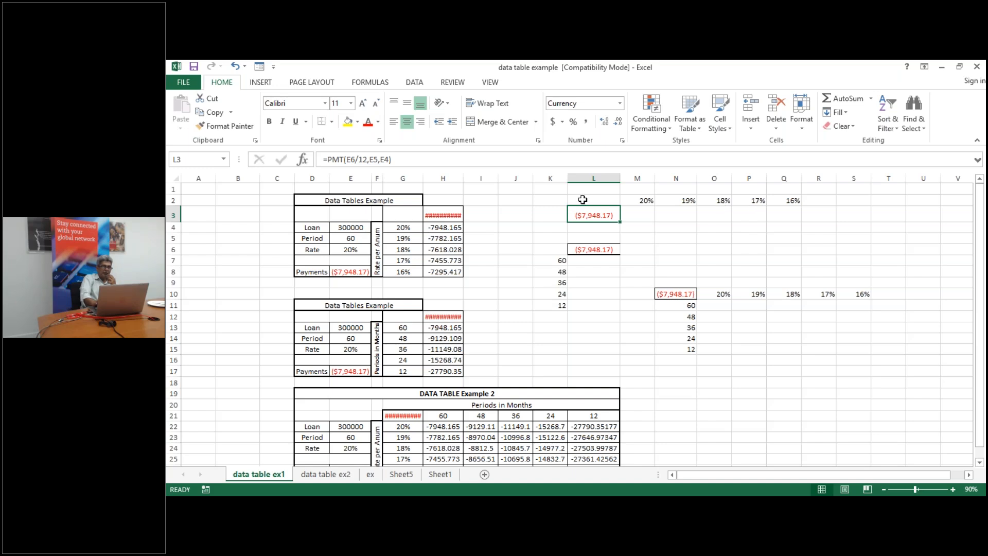
drag(582, 200, 783, 215)
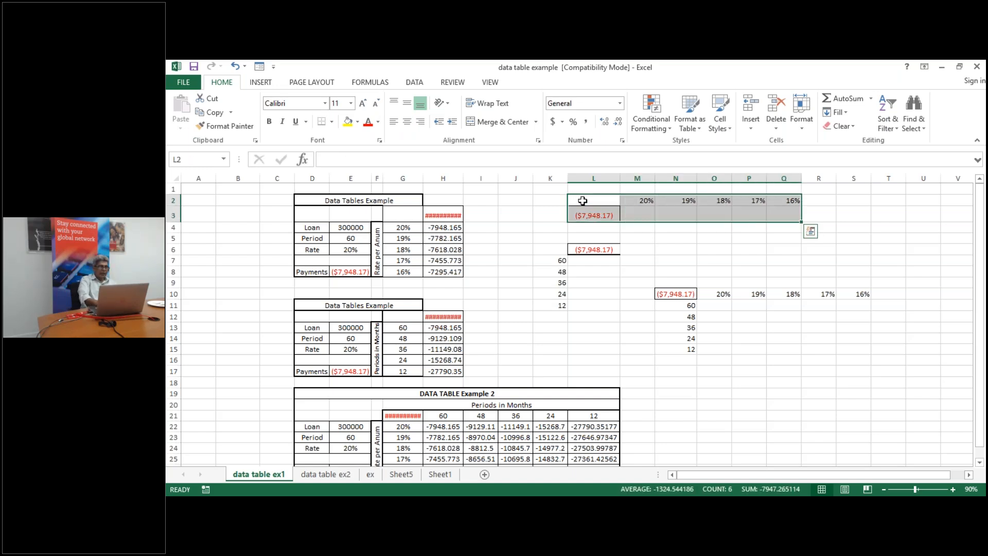
Rebuild the L2:Q3 data table with Rate cell E6 as the row input
click(413, 84)
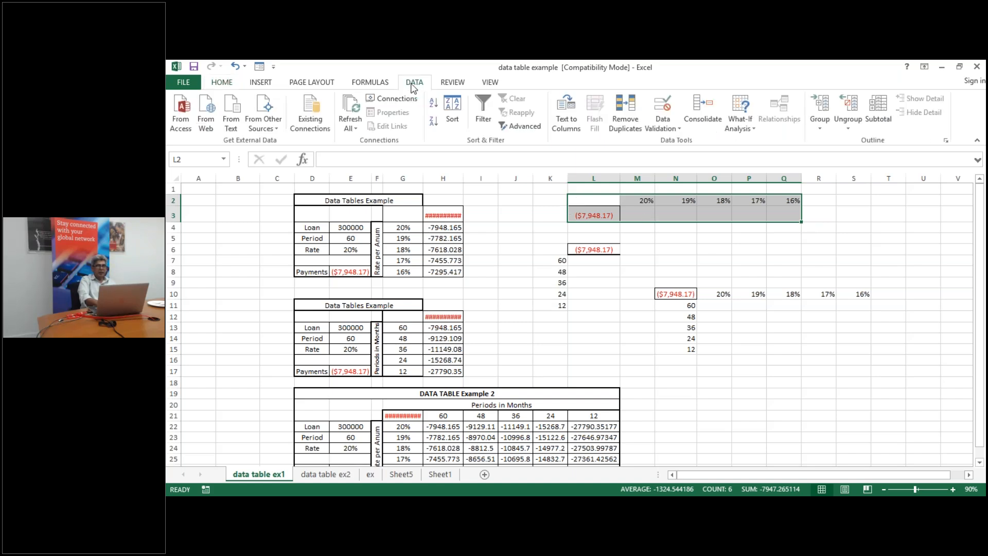
click(755, 130)
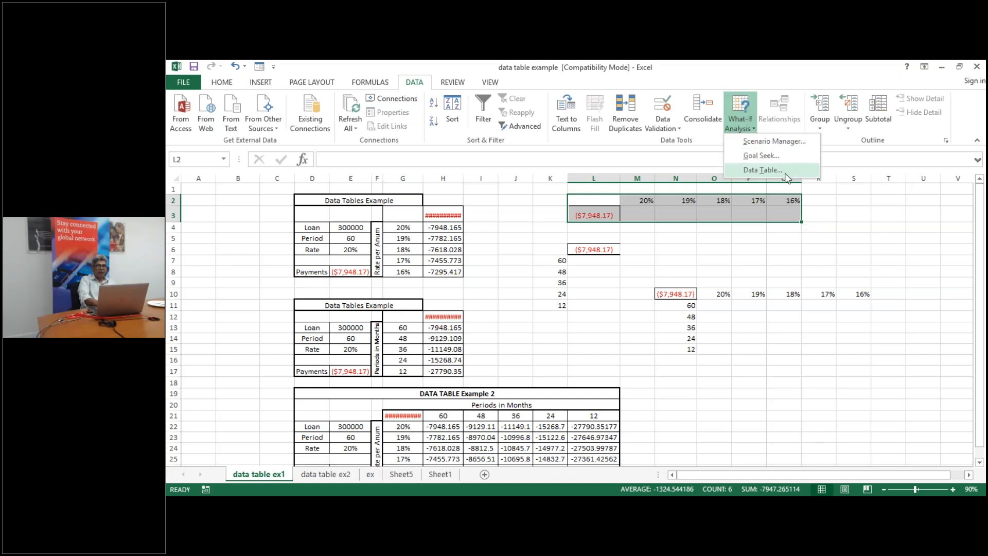
click(764, 171)
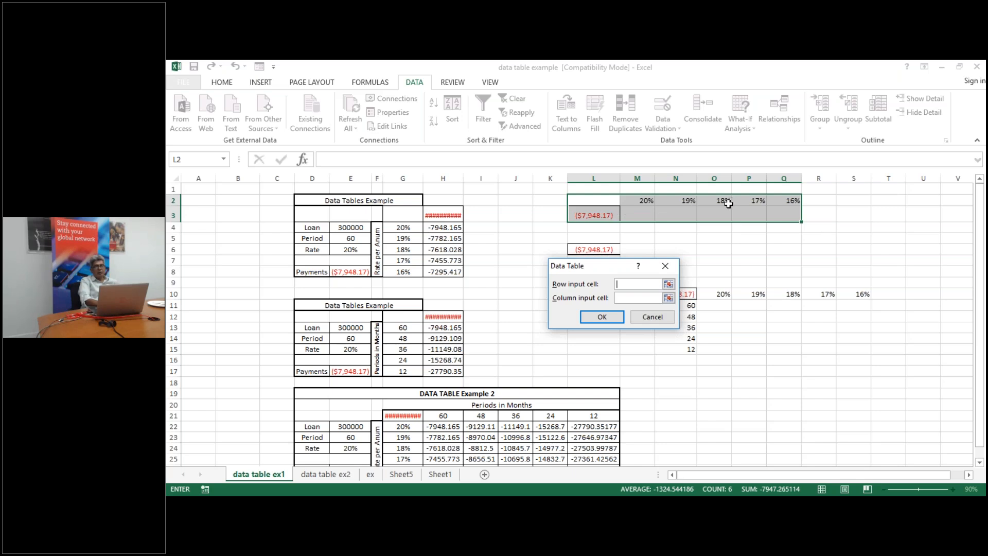
click(637, 298)
click(624, 284)
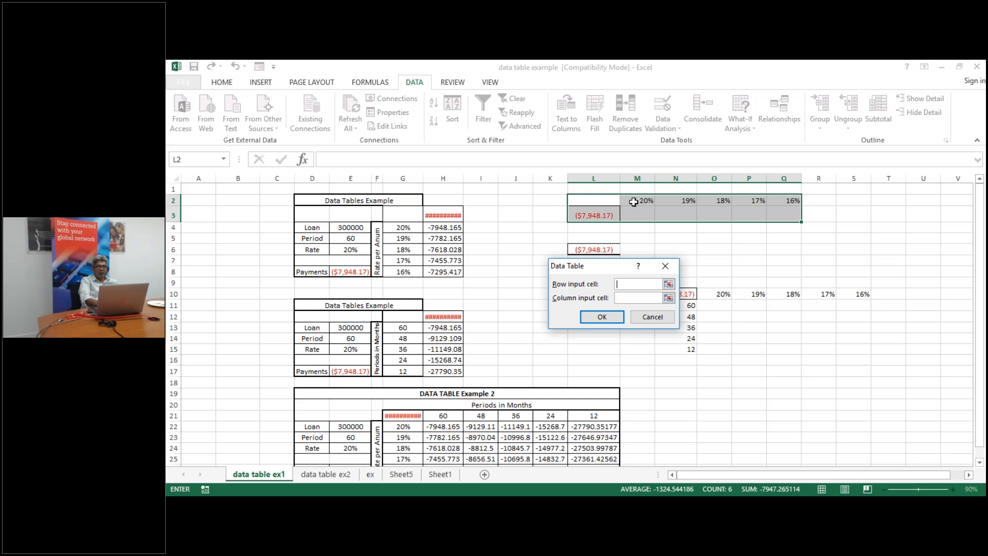
click(353, 250)
click(602, 316)
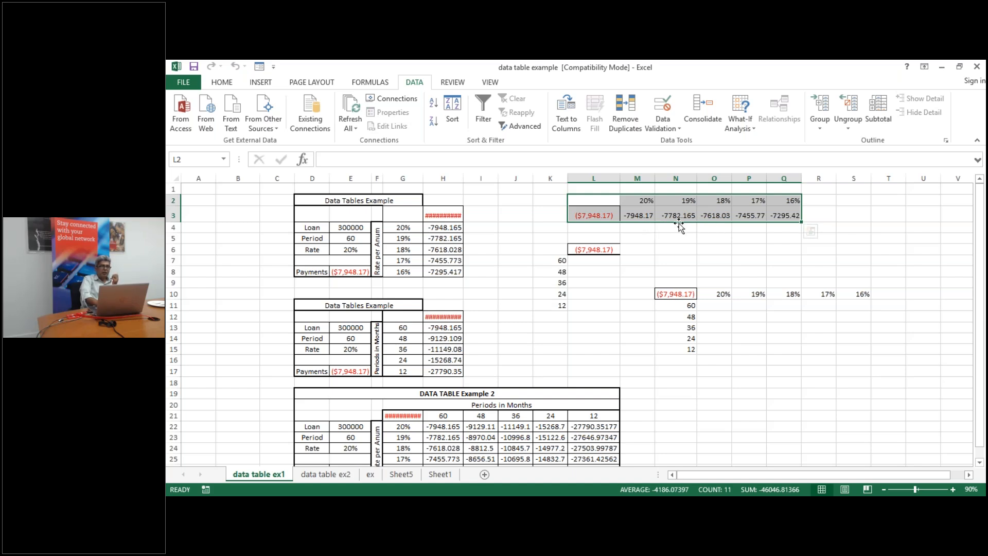
click(593, 263)
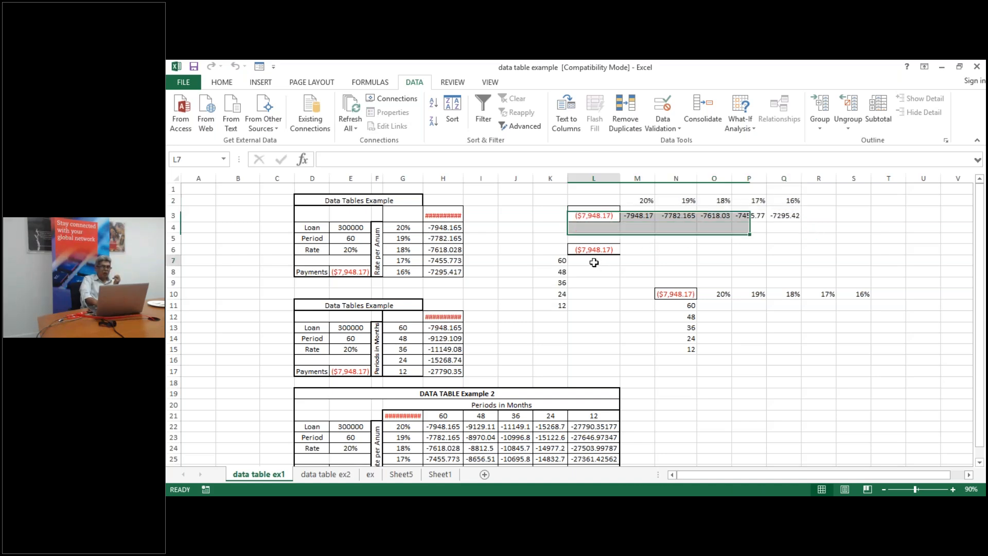
Rebuild the K6:L11 column data table with $E$5 as column input, giving payments for 60–12 months
click(557, 253)
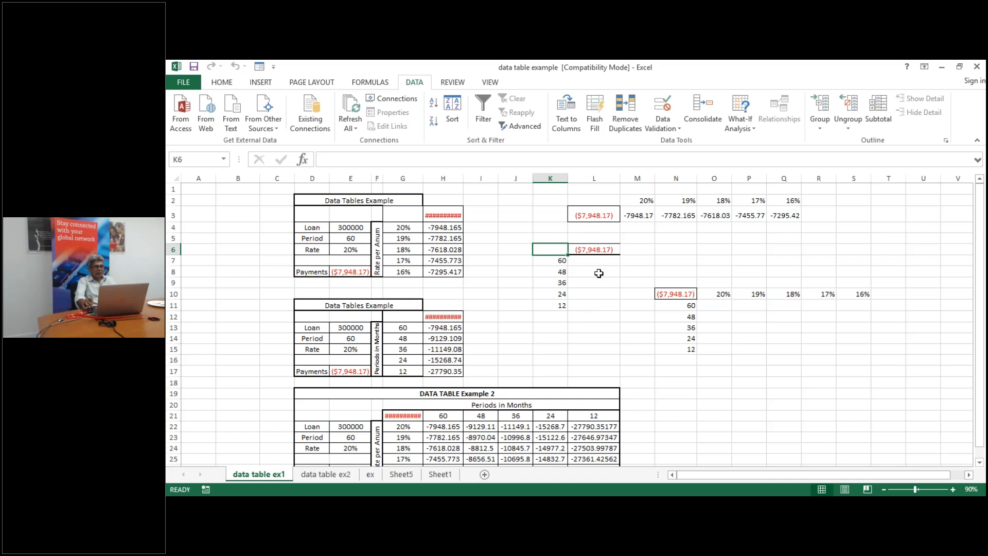
key(shift+Right)
key(shift+Down)
key(shift+Down)
key(shift+Down)
key(shift+Down)
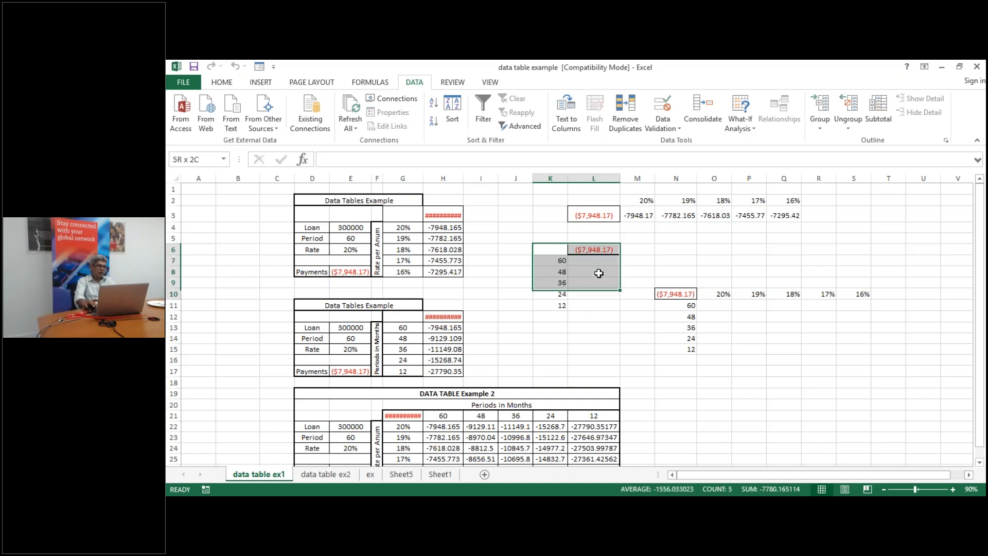
key(shift+Down)
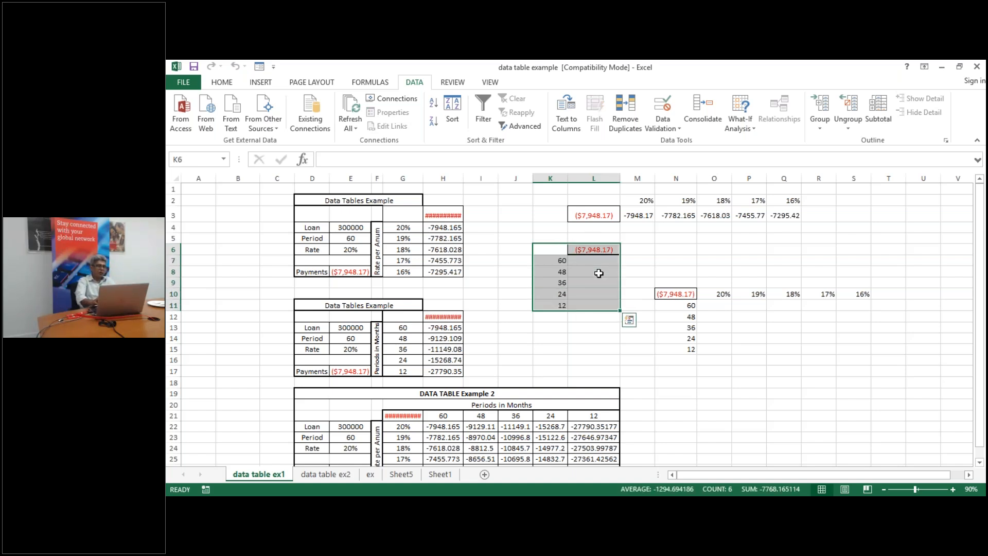
click(745, 123)
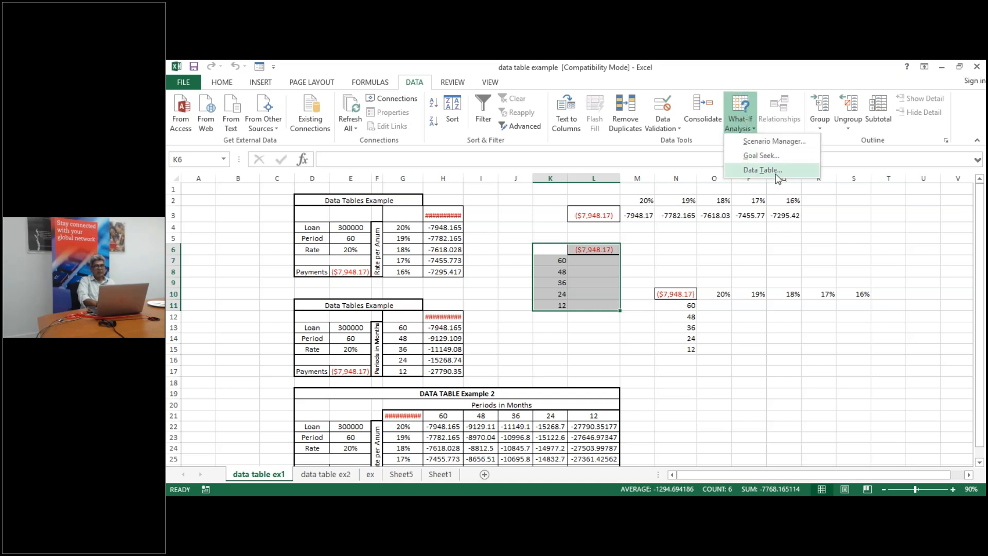
click(762, 169)
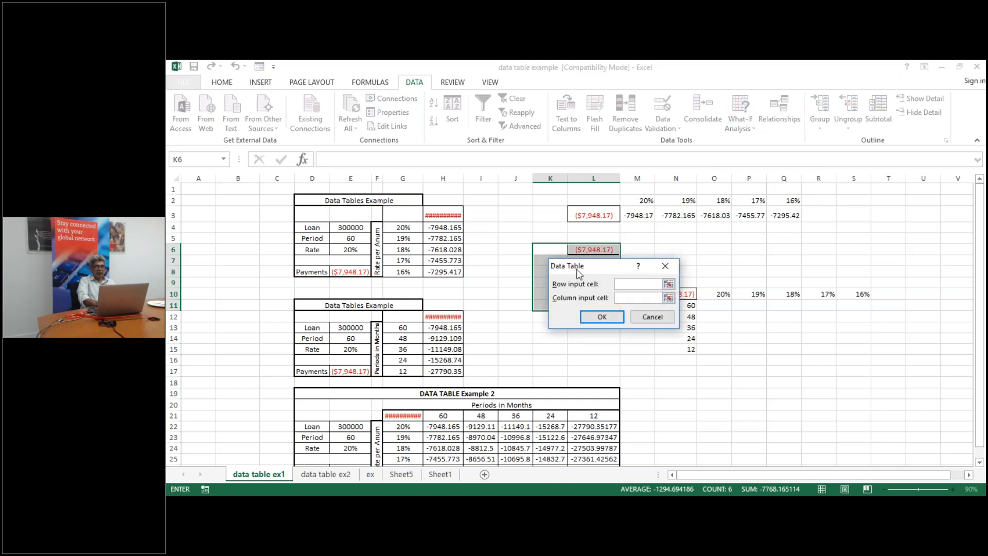
drag(579, 273, 790, 223)
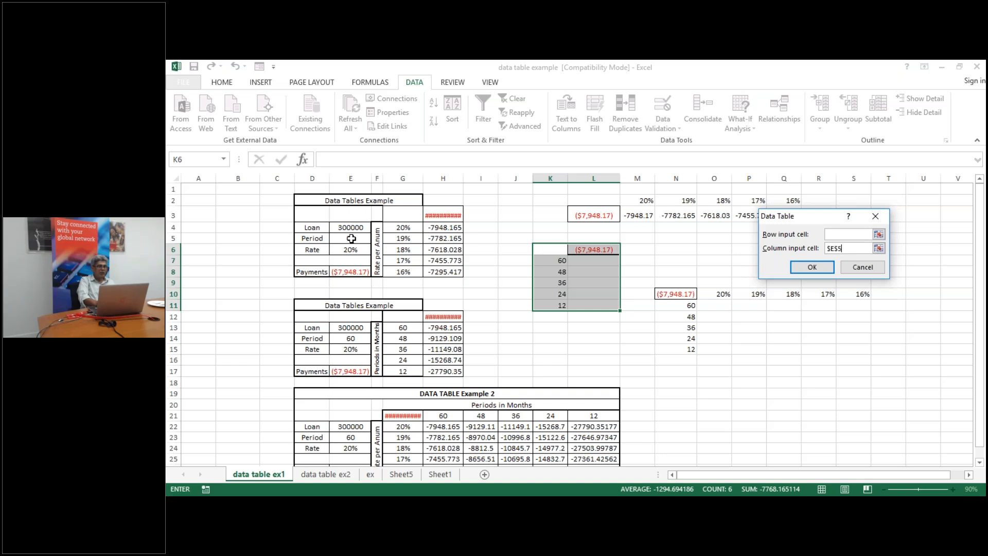
click(816, 268)
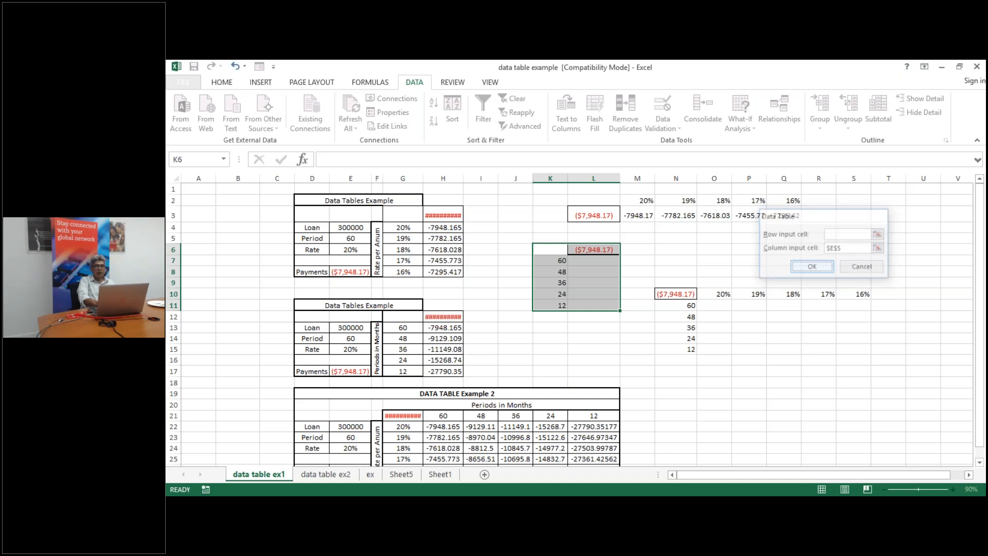
click(581, 327)
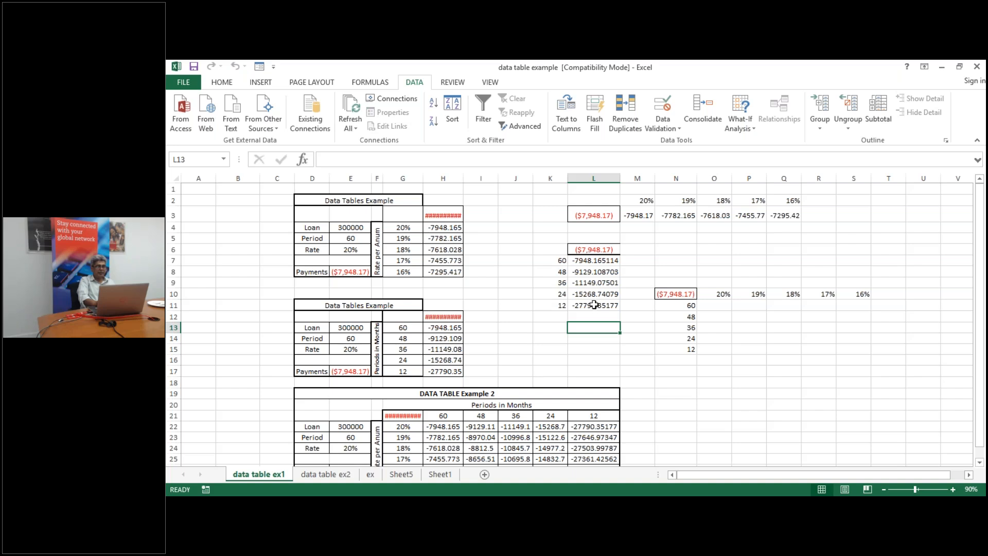
Inspect the PMT formula in N10 and its references, leaving it unchanged
click(678, 294)
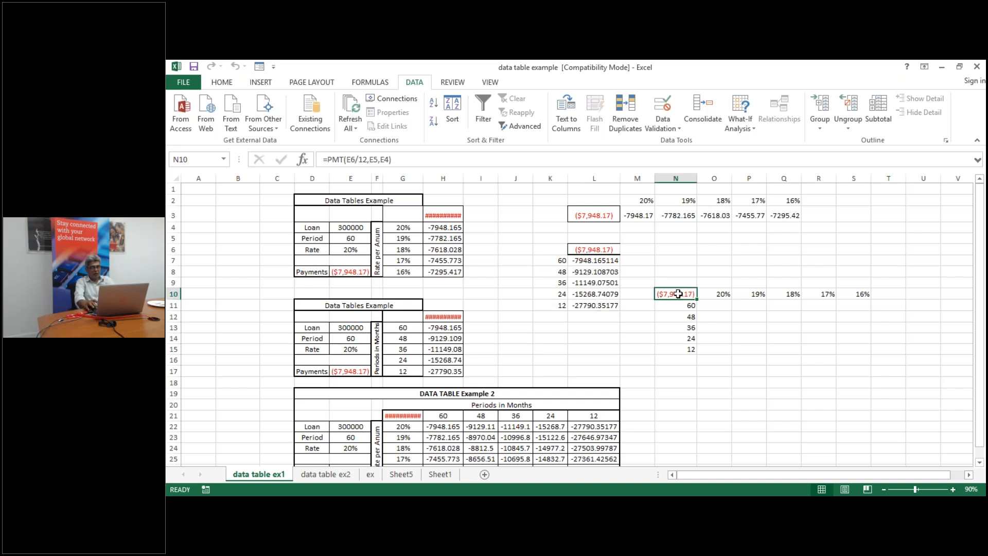
key(ctrl+shift+Right)
key(ctrl+shift+Down)
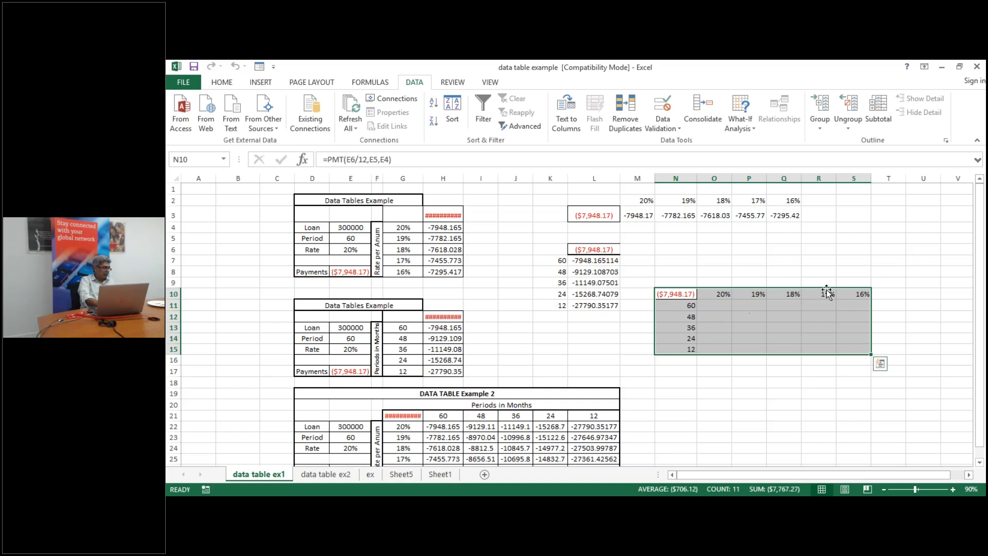
double_click(675, 294)
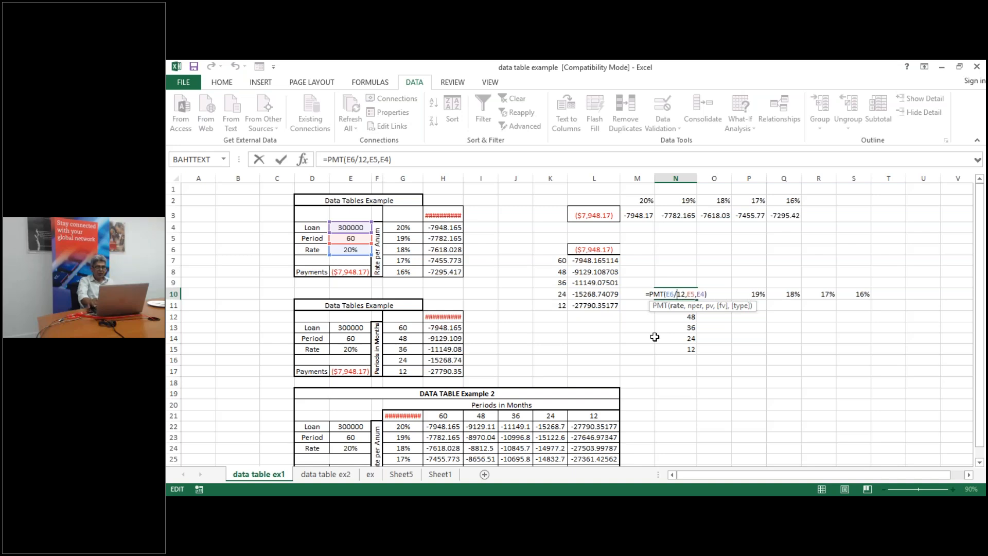
key(Return)
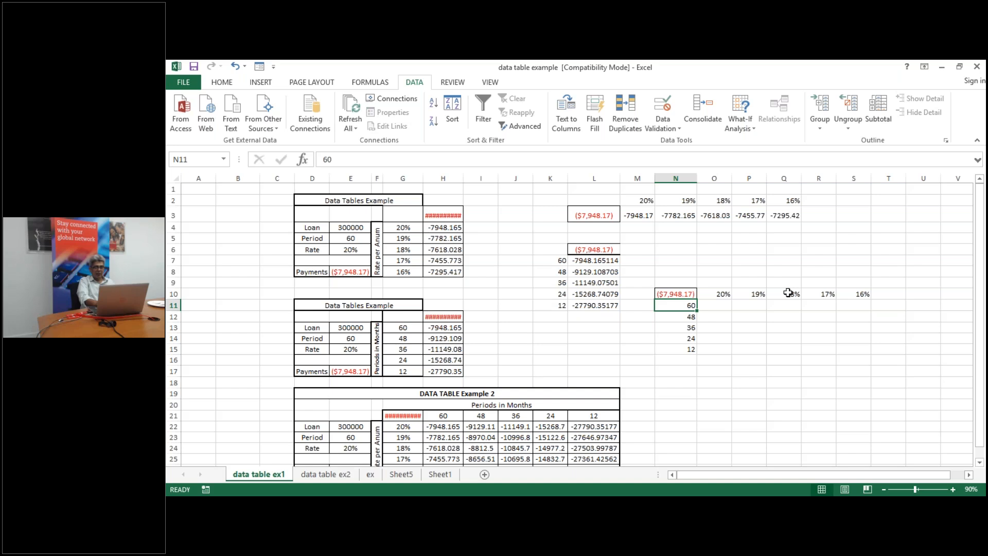
Build the two-variable data table on N10:S15 with row input E6 and column input E5
click(672, 294)
key(ctrl+shift+Right)
key(ctrl+shift+Down)
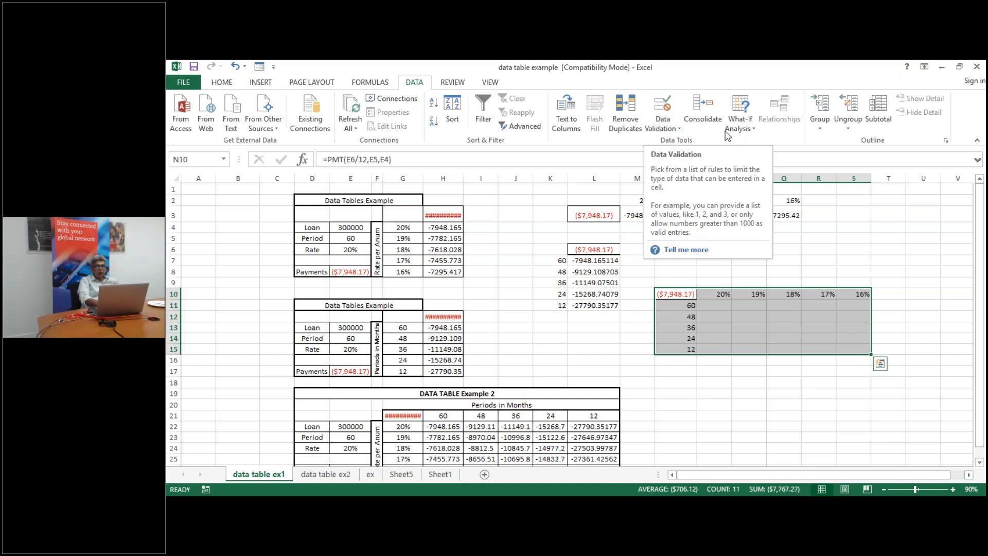
click(755, 129)
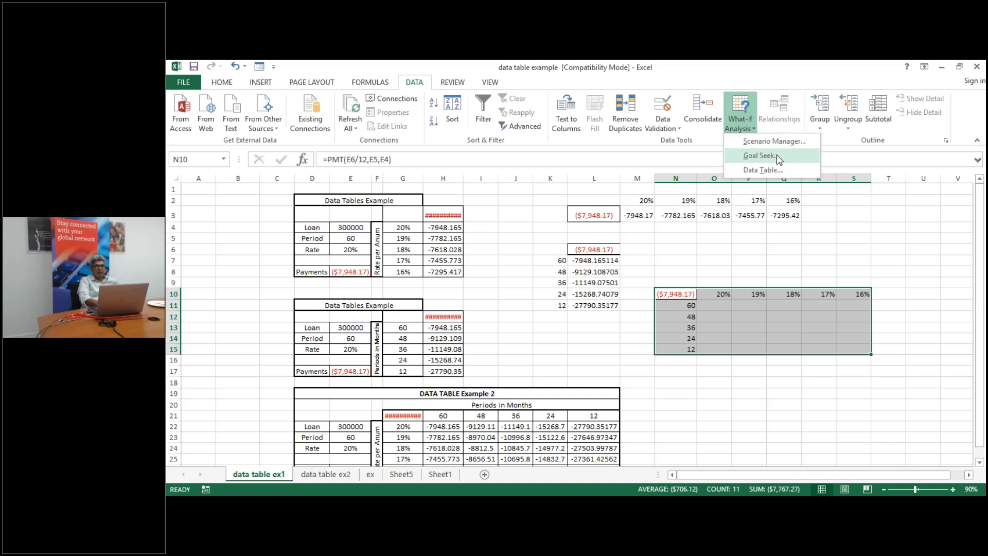
click(784, 170)
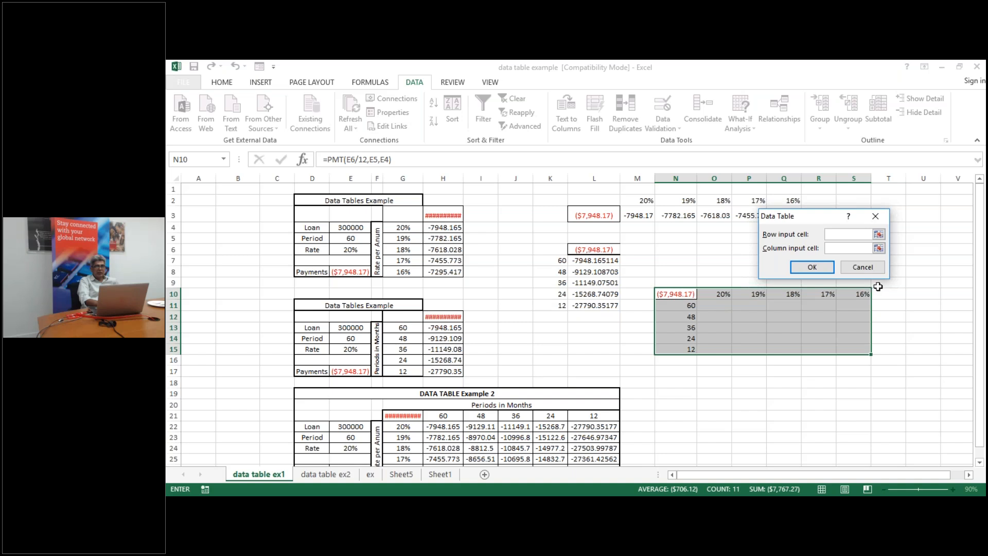
click(348, 251)
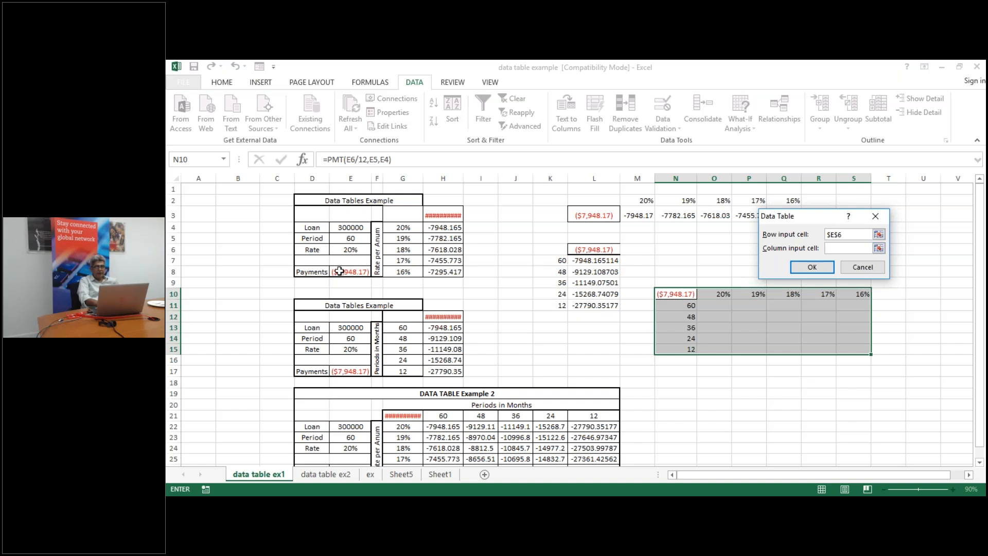
click(350, 238)
click(812, 267)
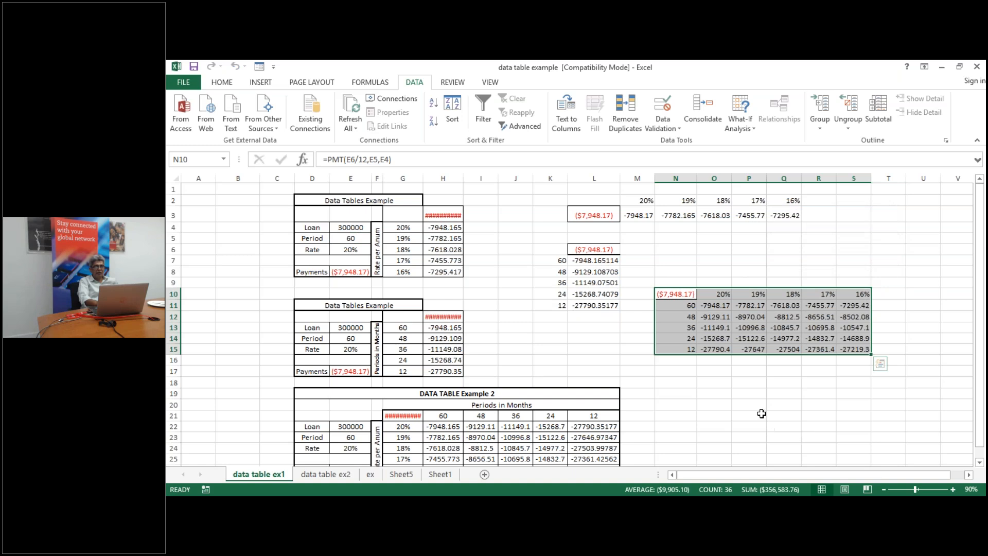
click(761, 412)
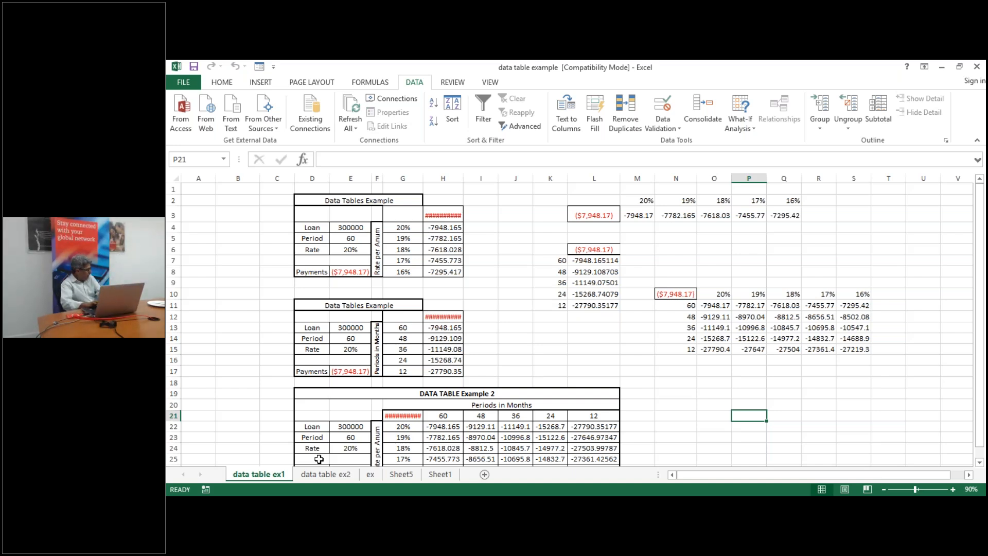
View the data table ex2 sheet, then minimize the workbook to reach the excel 3 folder
click(348, 474)
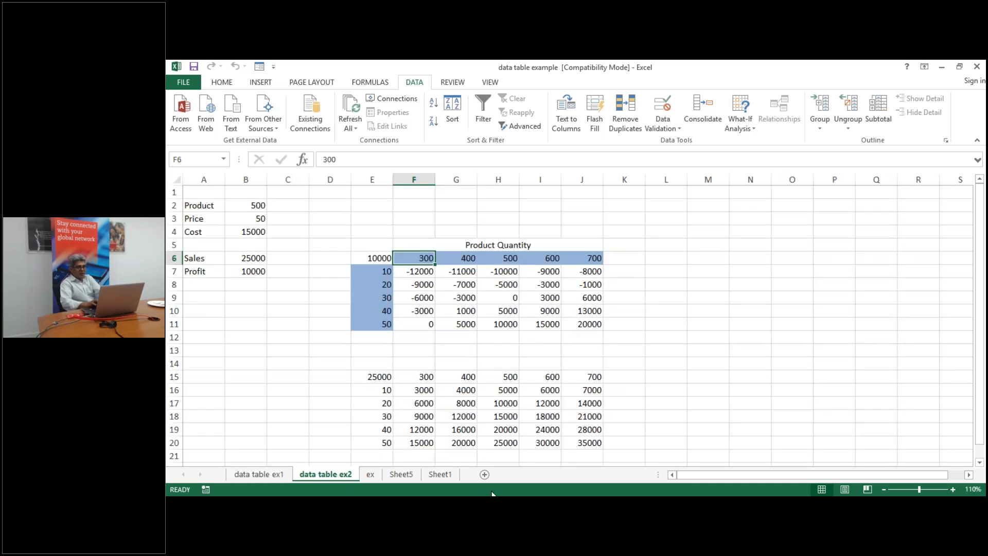
mouse_move(740, 507)
click(940, 67)
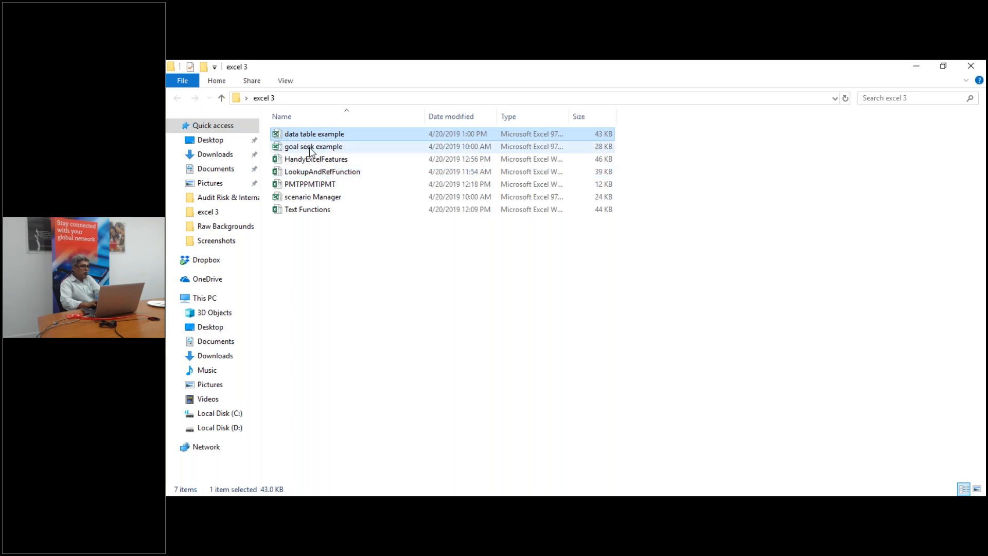
Open and minimize Text Functions, minimize data table example, then open HandyExcelFeatures from excel 3
double_click(319, 211)
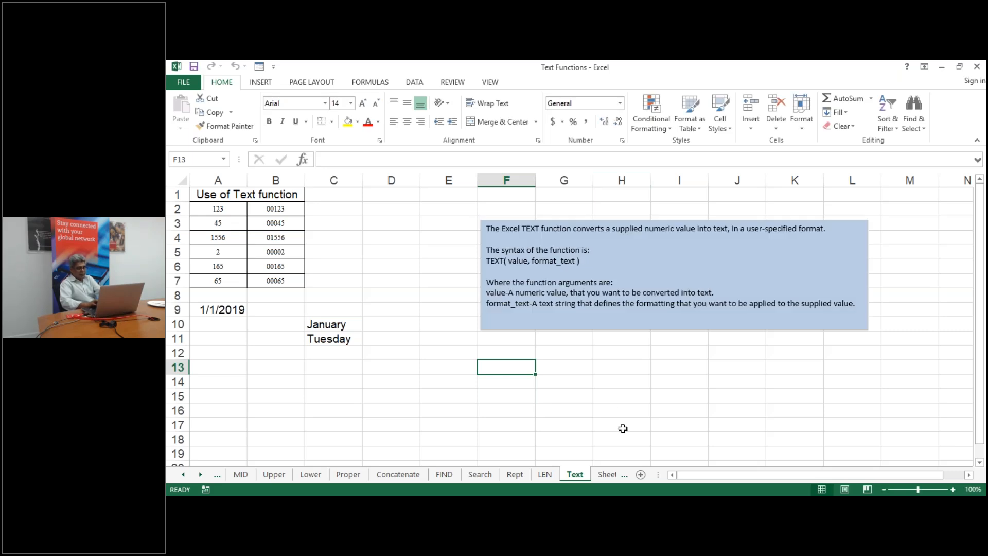
click(944, 69)
click(943, 67)
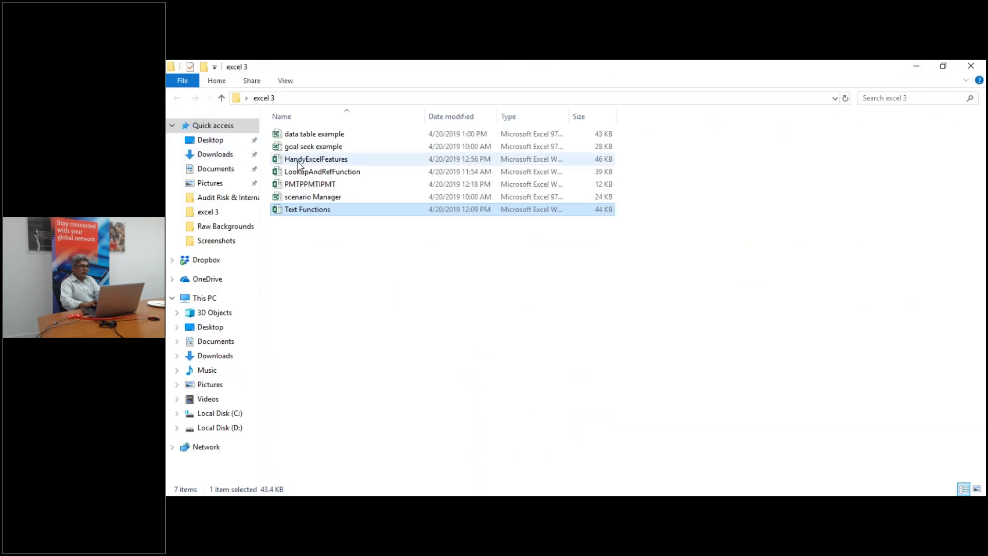
double_click(298, 160)
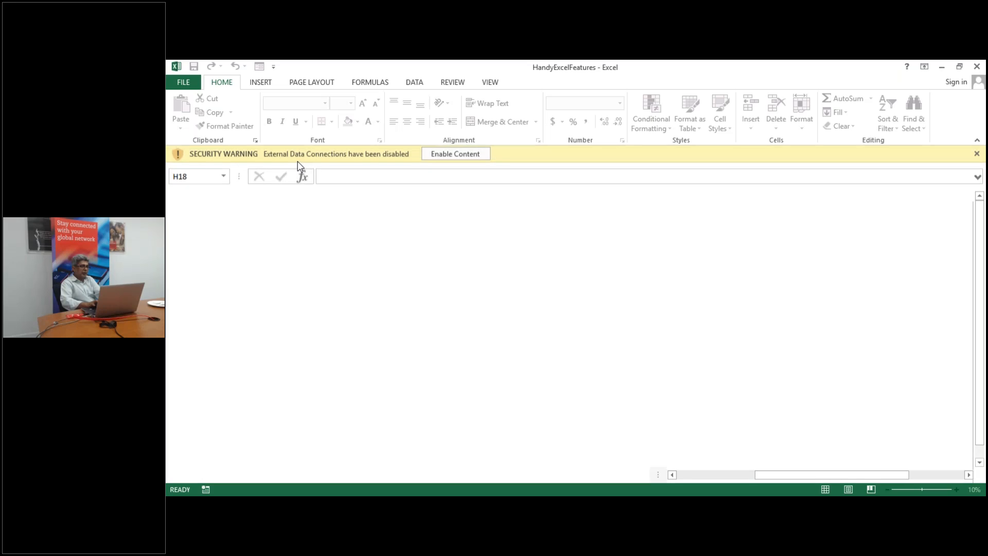
Dismiss the external data security warning and go to the FlashFill sheet
click(469, 155)
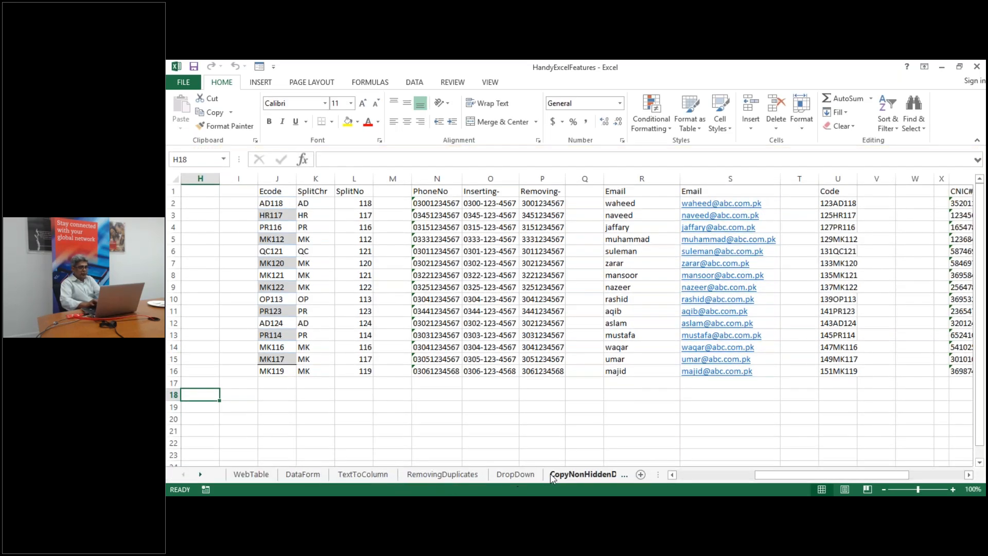
click(622, 475)
click(583, 474)
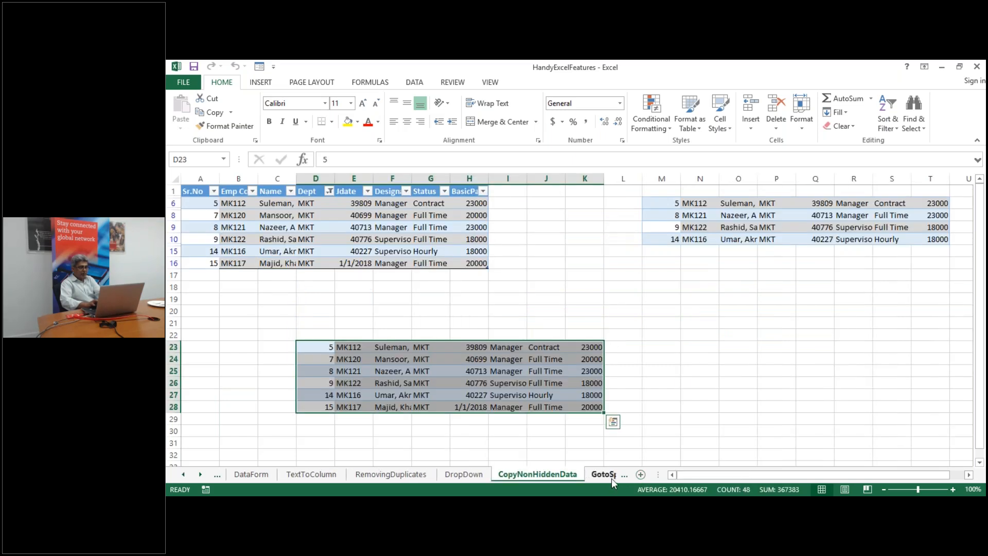
click(612, 475)
click(611, 475)
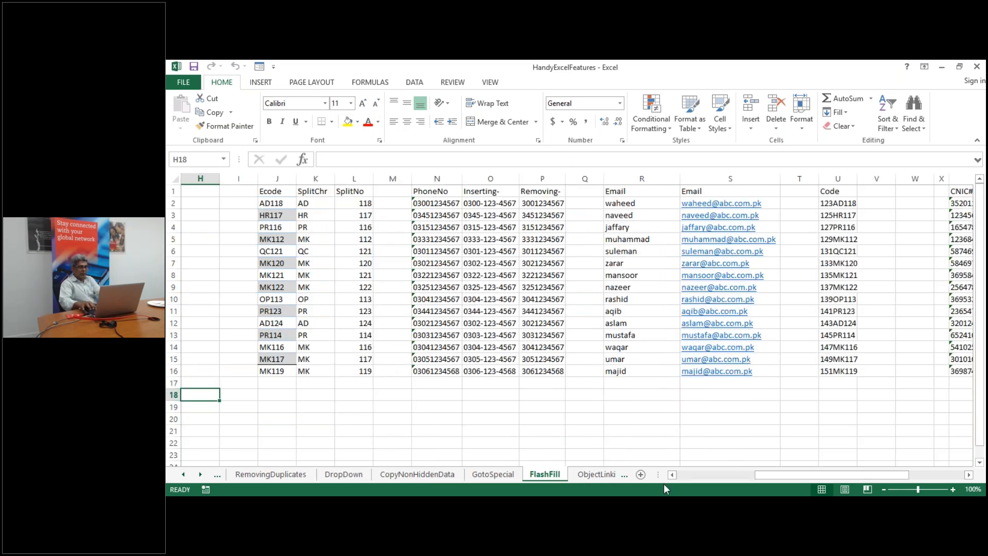
key(Home)
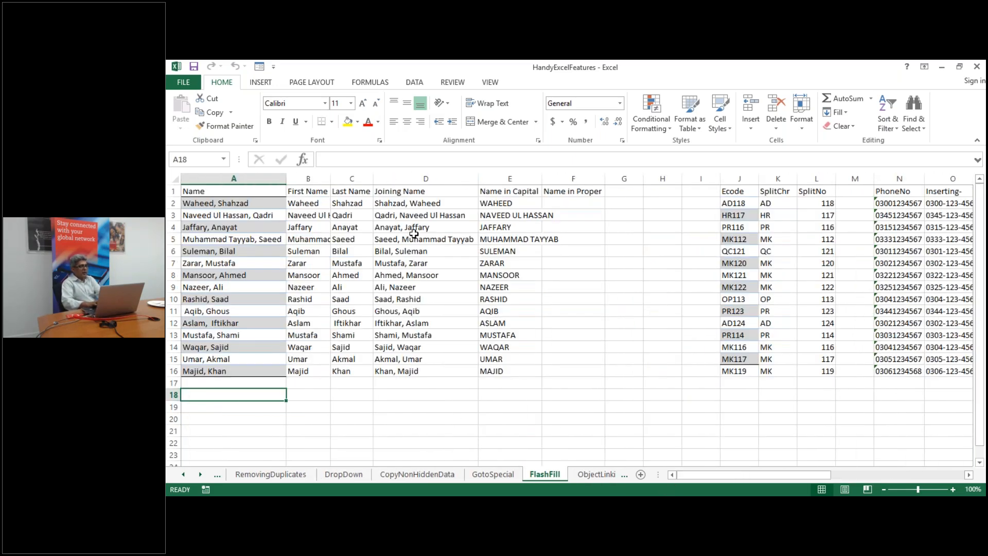
Clear the old results in B2:F16, keeping the headings and column A names
click(311, 202)
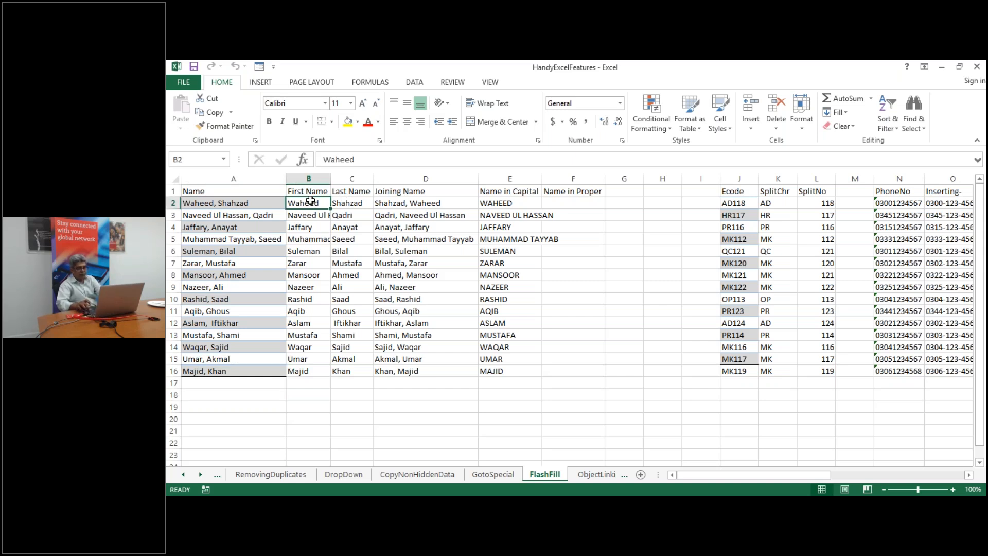
key(shift+Right)
key(shift+Right)
key(shift+Right)
key(shift+Right)
key(shift+Down)
key(shift+Down)
key(shift+Down)
key(shift+Down)
key(shift+Down)
key(shift+Down)
key(shift+Down)
key(shift+Down)
key(shift+Down)
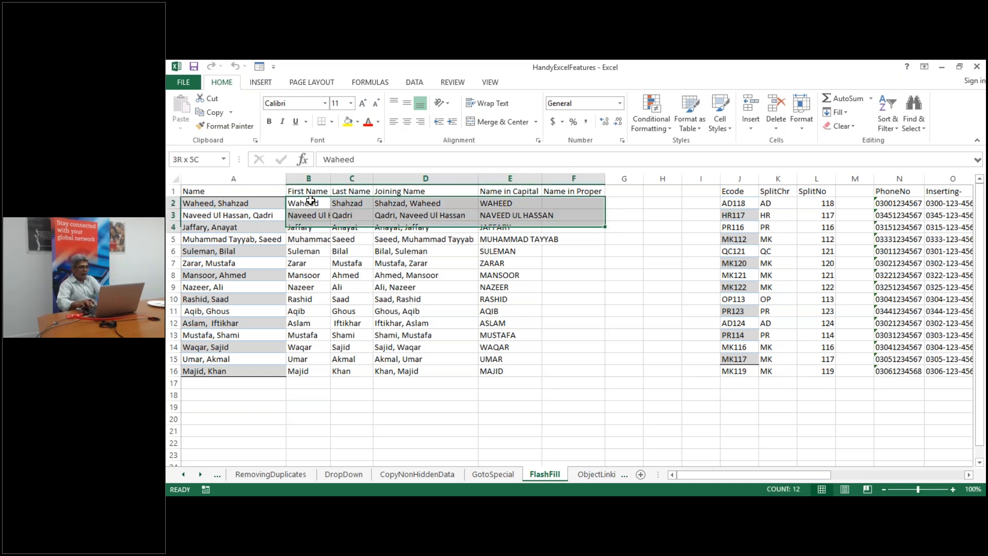
key(shift+Down)
key(shift+Down)
key(shift+Down)
key(shift+Down)
key(shift+Down)
key(shift+Down)
key(Delete)
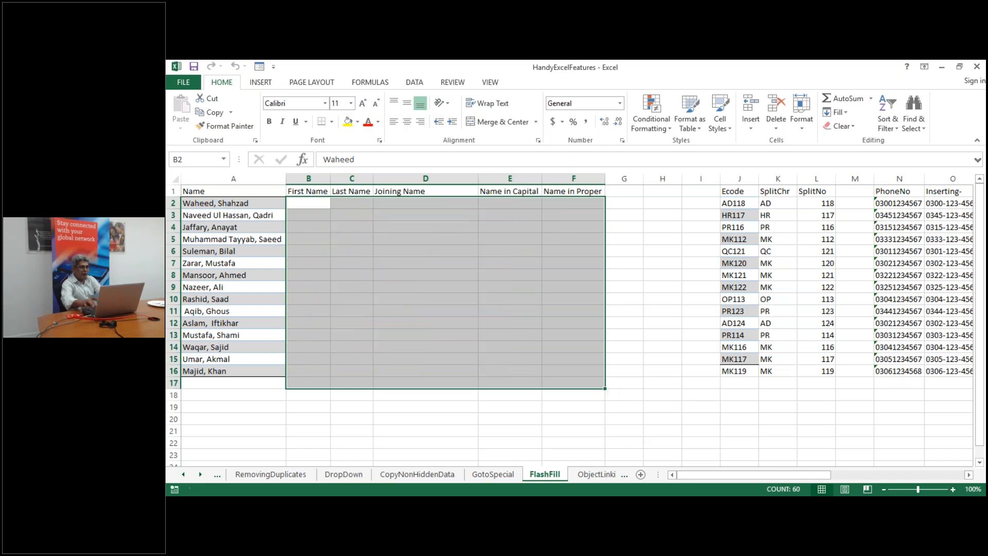
Enter =UPPER(A2) in B2, autofit column B, and fill the formula down to B16
click(310, 201)
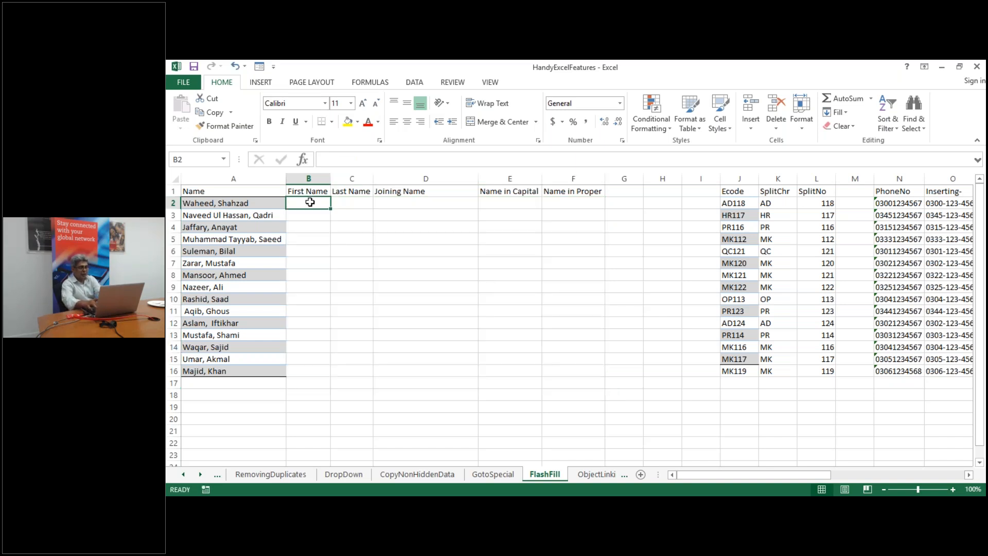
text(=u)
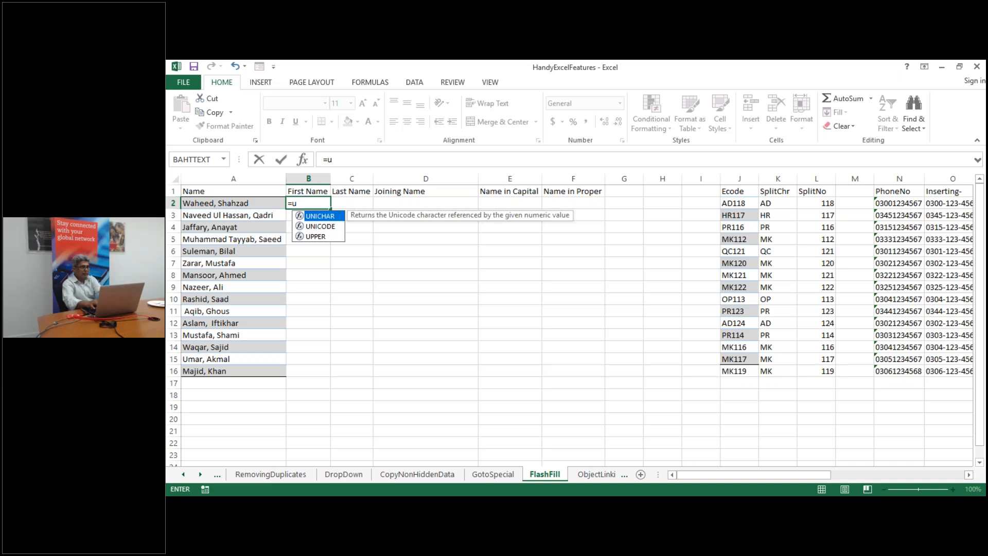
click(219, 205)
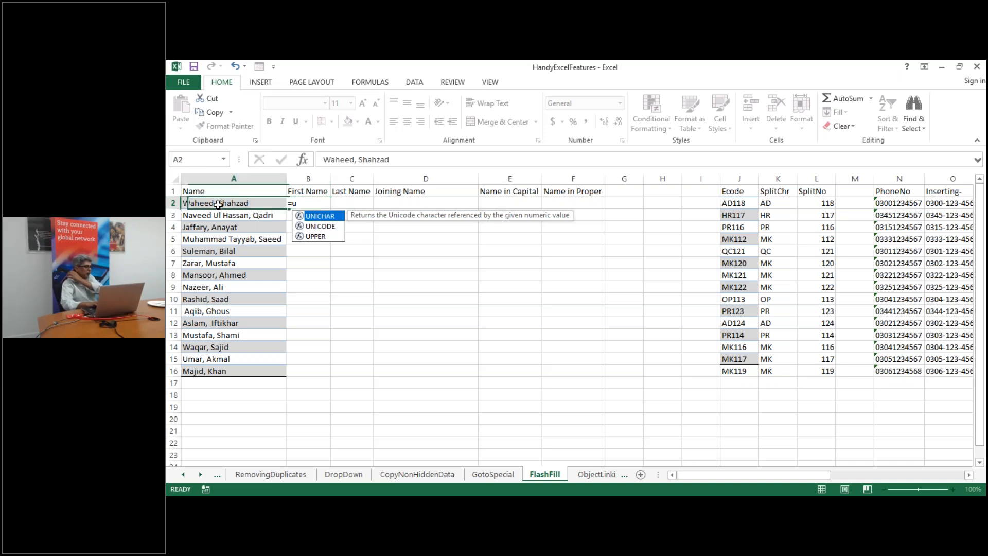
click(302, 204)
text(=)
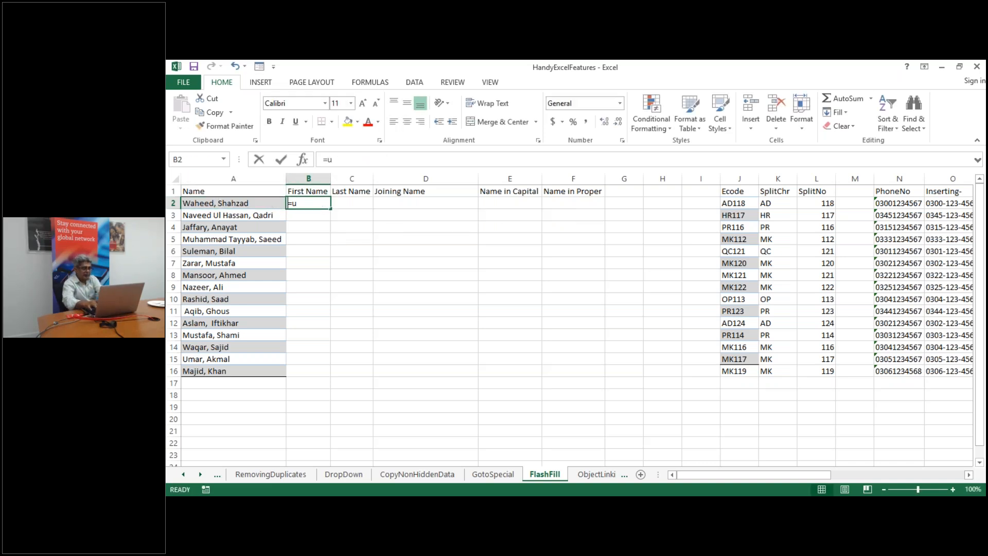
text(upp)
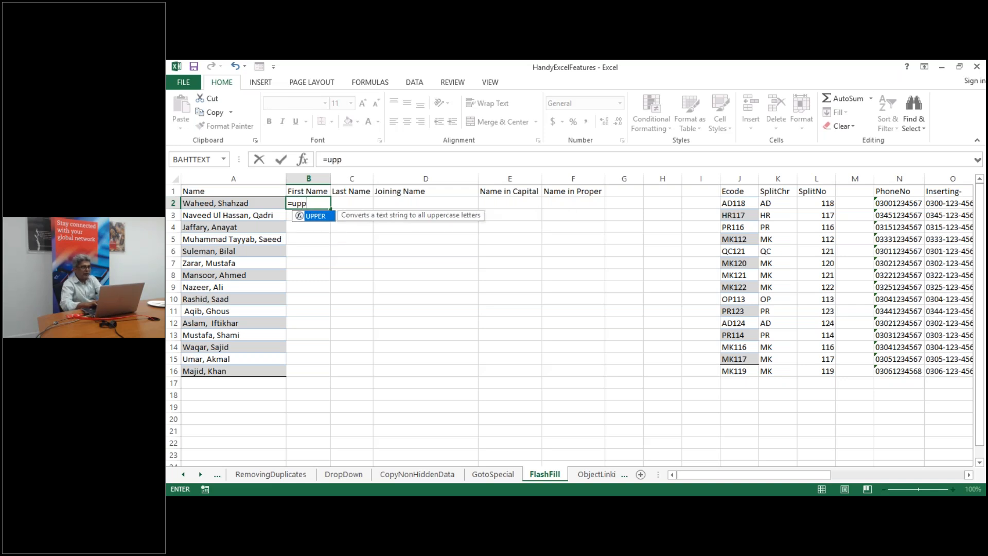
key(Tab)
click(238, 204)
key(Return)
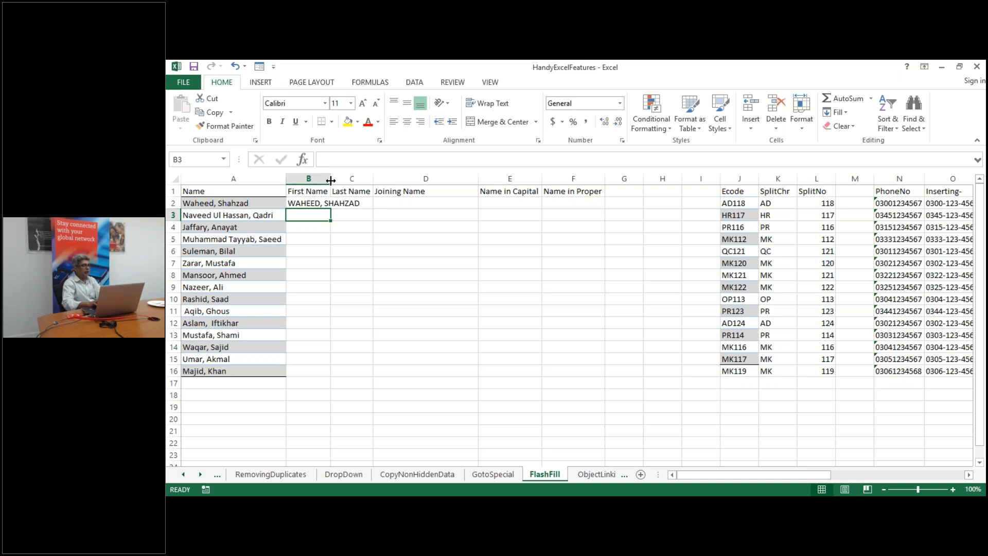
double_click(328, 178)
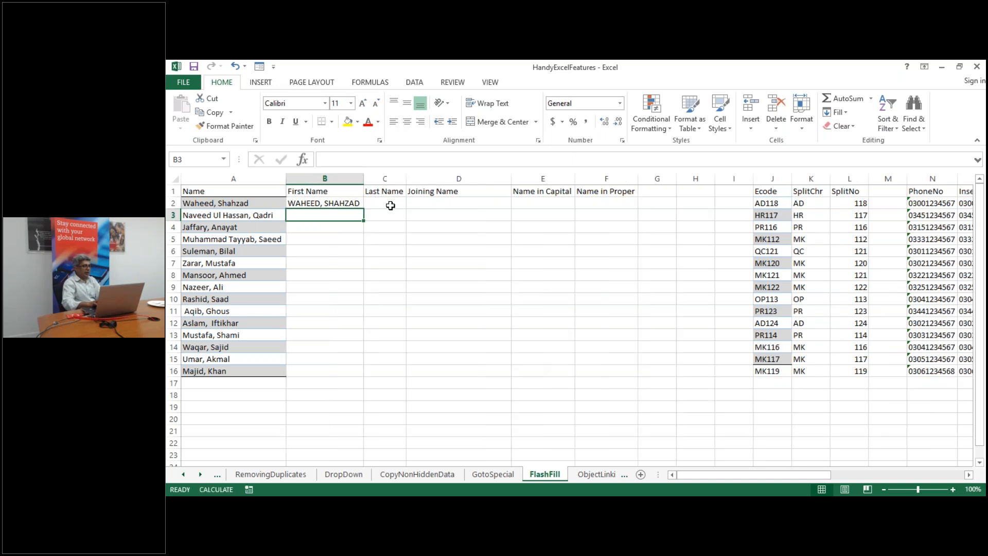
click(342, 204)
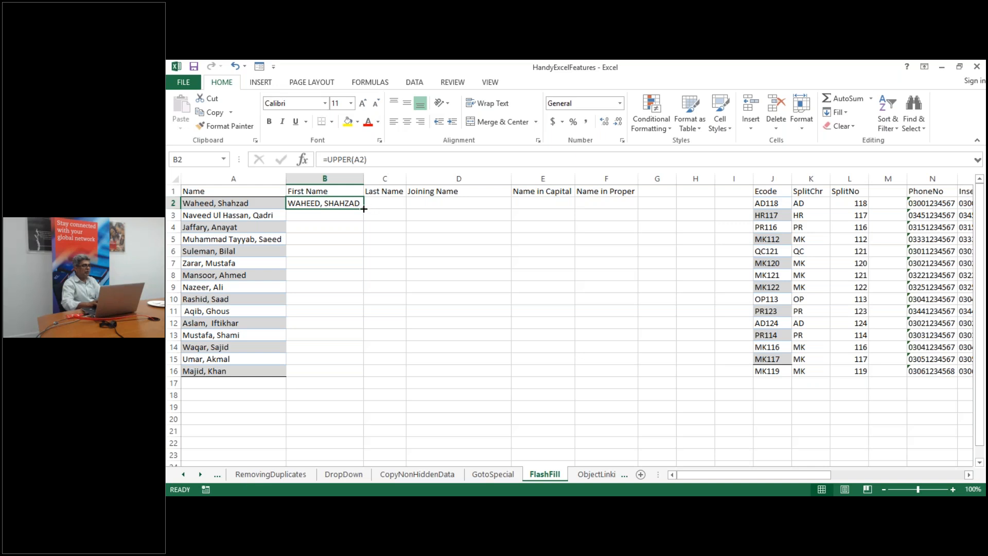
double_click(364, 208)
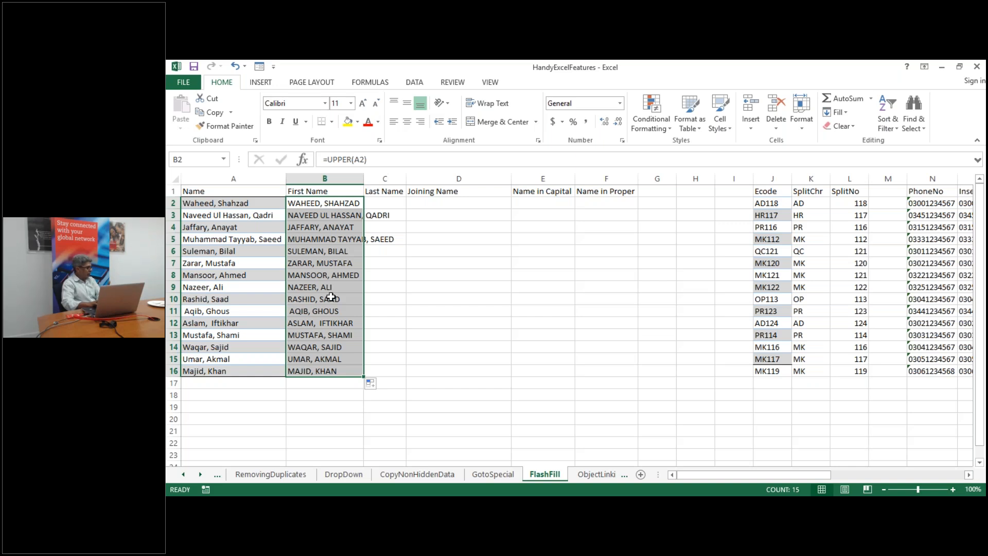
click(392, 207)
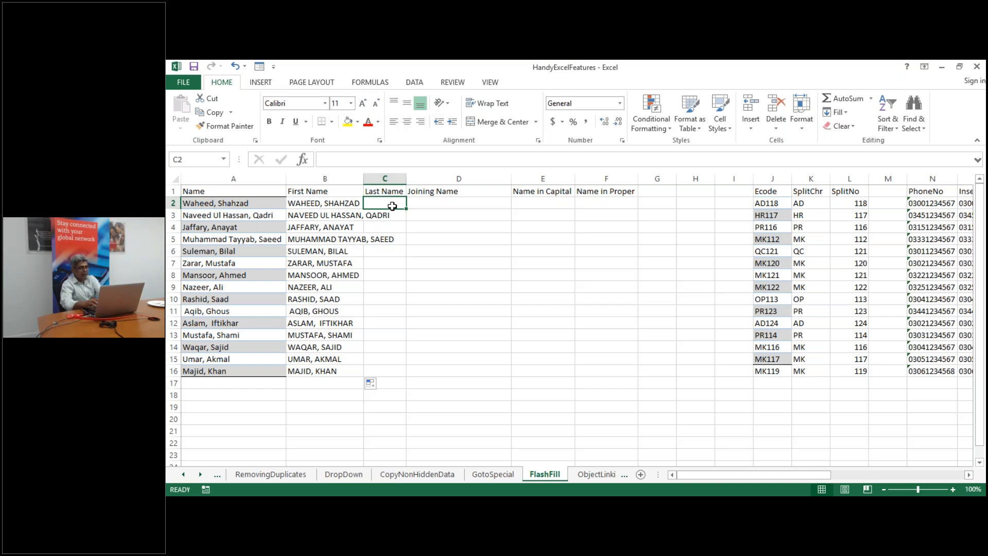
Type the last name from A2 into C2 as a sample, widen the column, and show the Data tab
text(Sh)
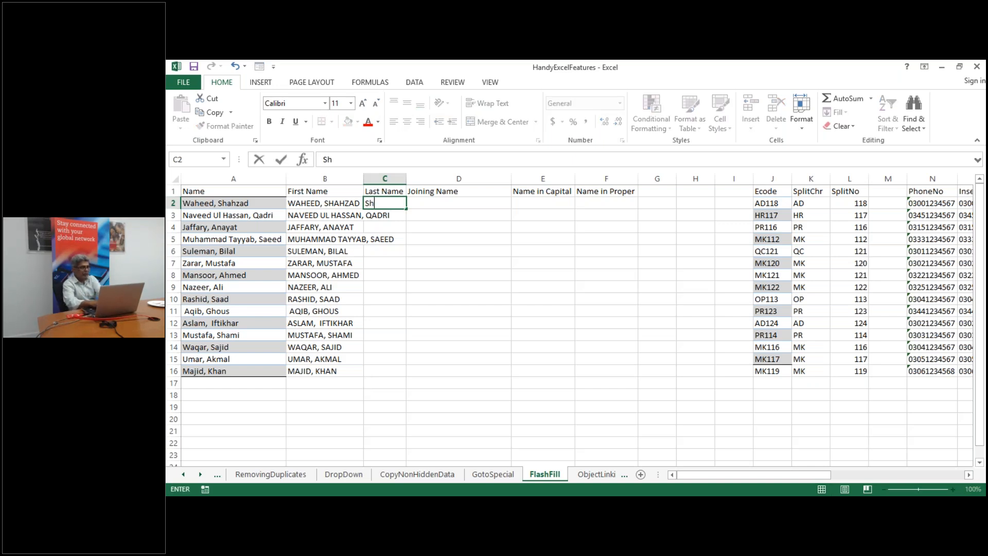
text(ahzad)
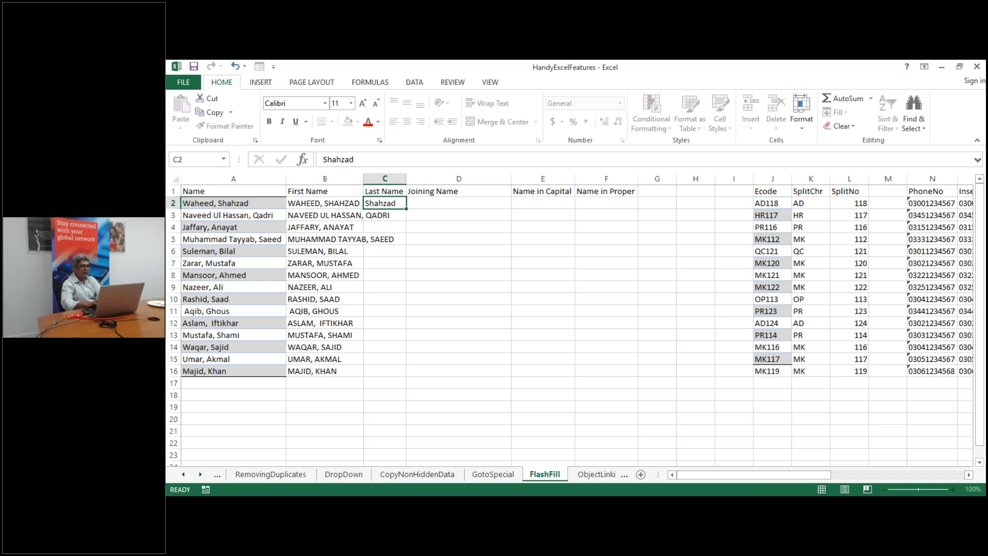
key(Return)
double_click(362, 184)
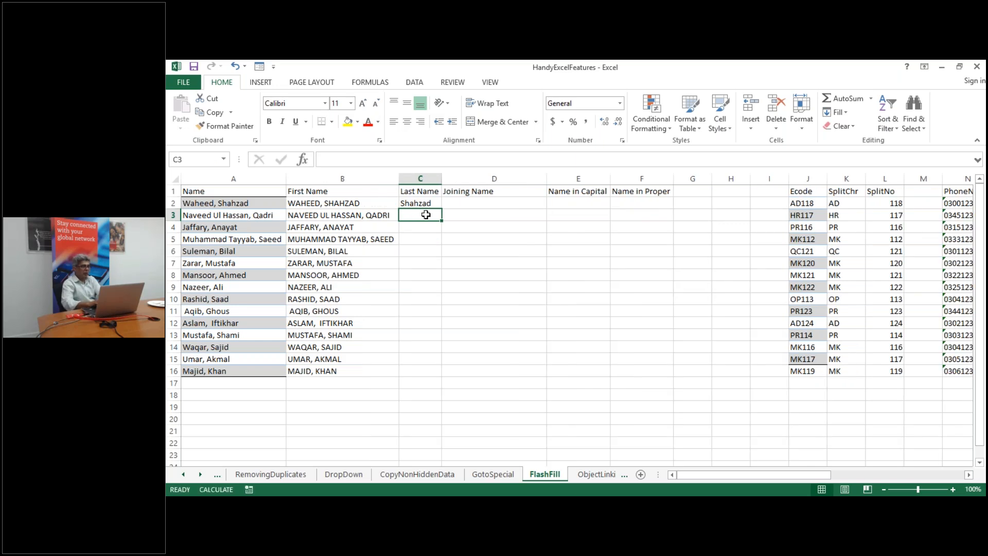
click(420, 202)
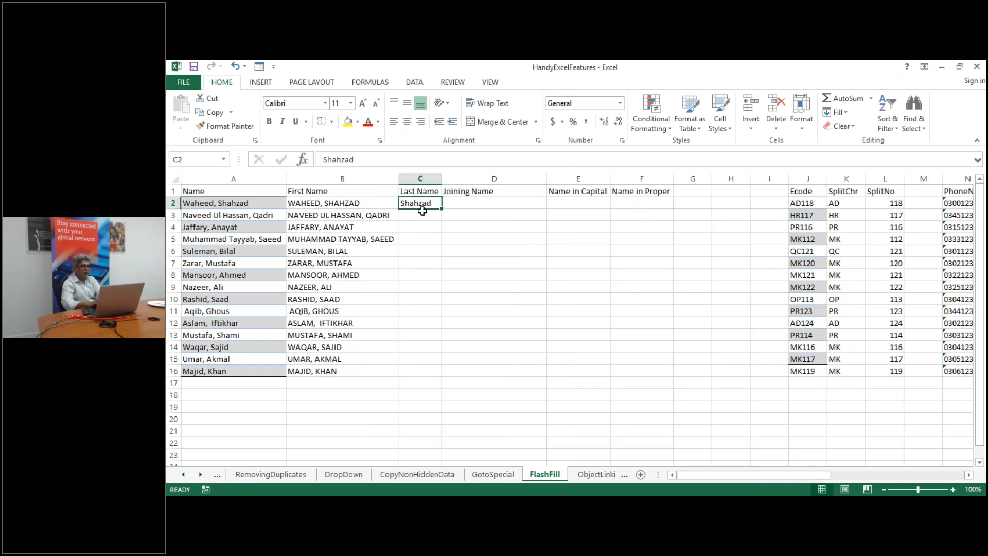
click(422, 211)
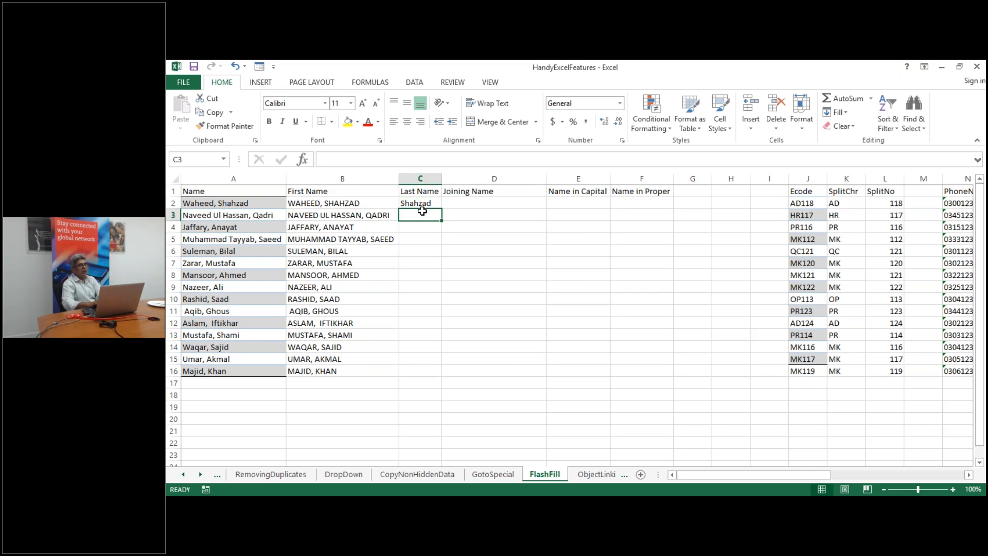
click(409, 85)
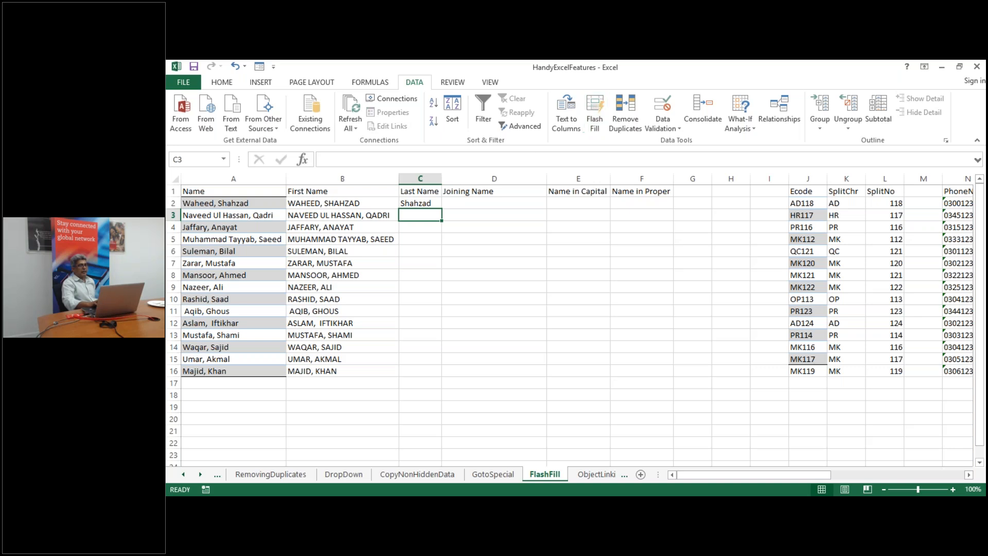
click(405, 202)
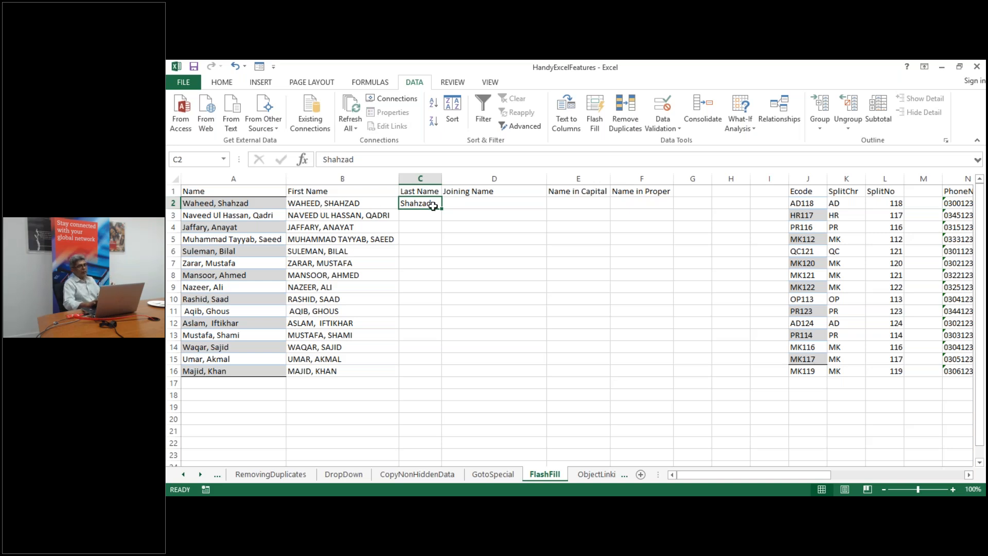
double_click(442, 178)
click(336, 202)
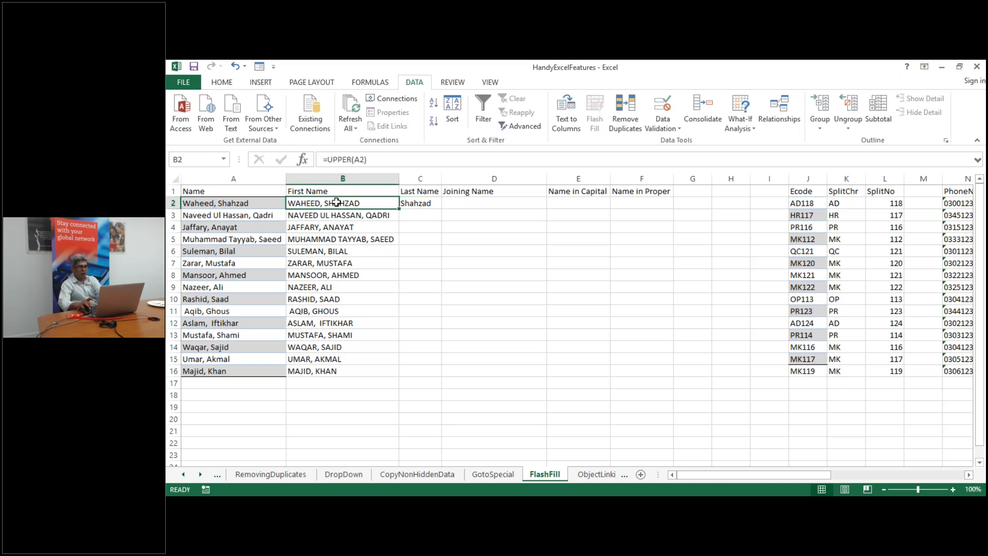
click(448, 254)
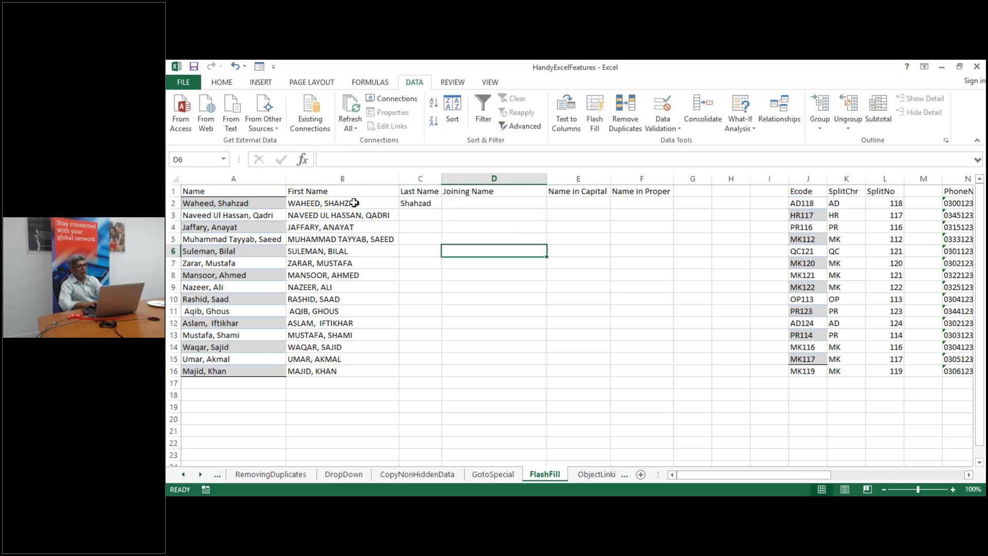
click(354, 203)
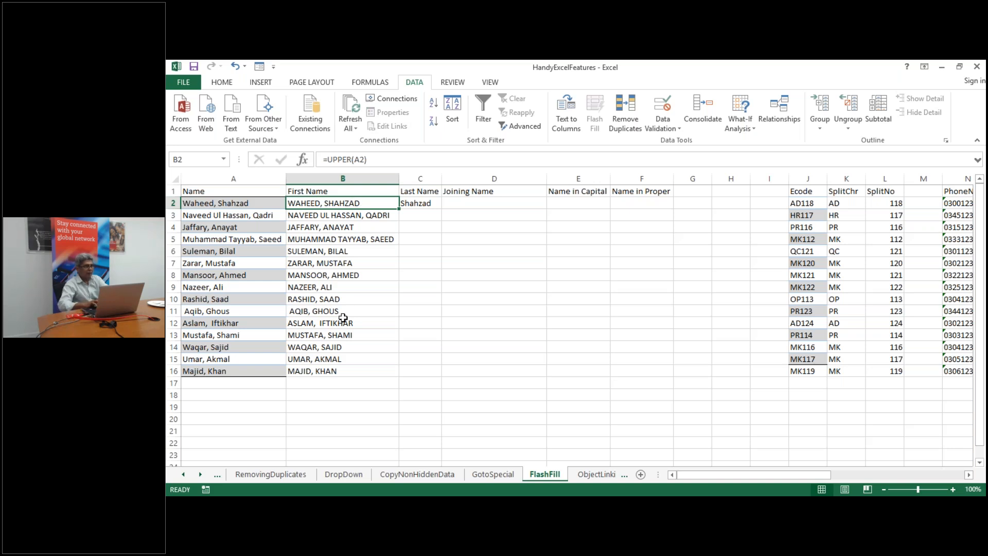
right_click(338, 371)
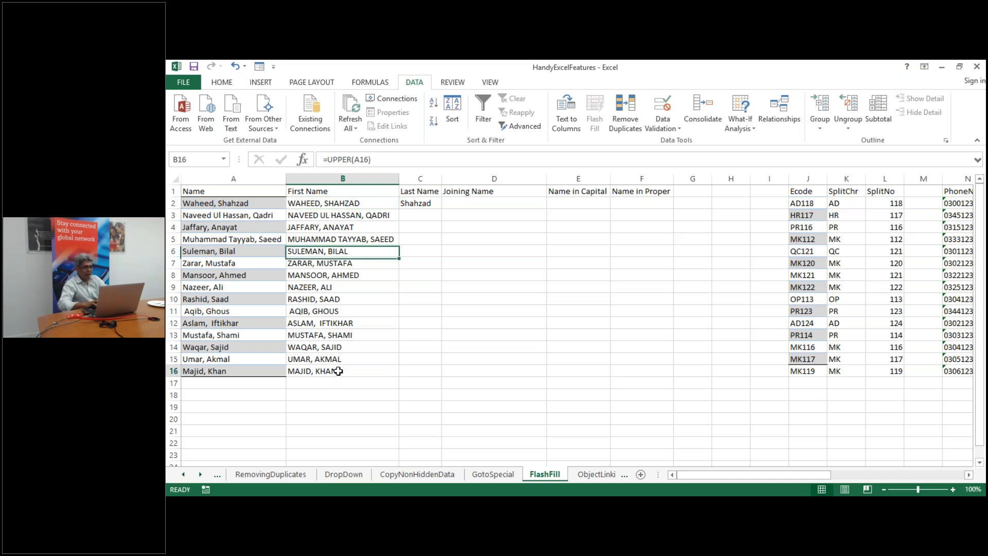
key(Escape)
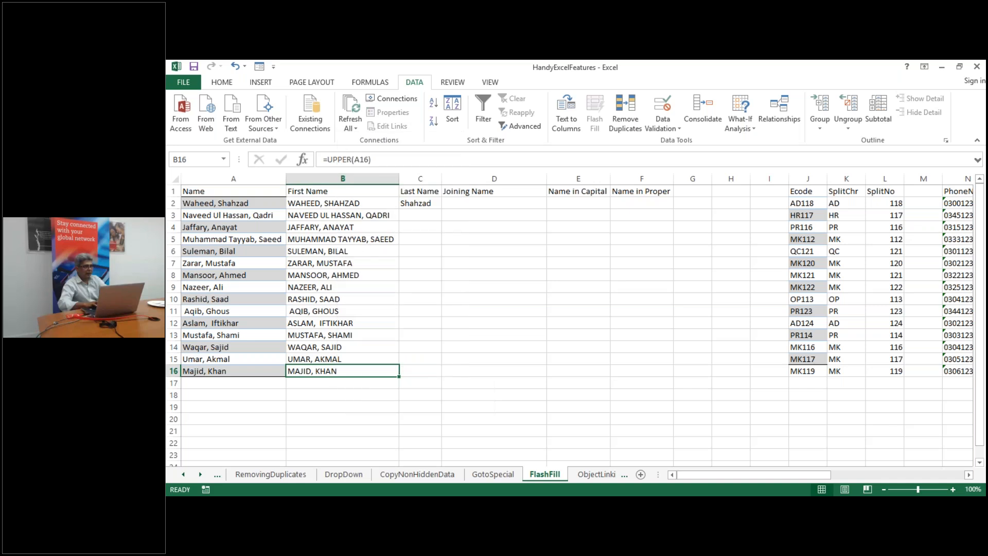
drag(338, 371, 353, 204)
click(353, 205)
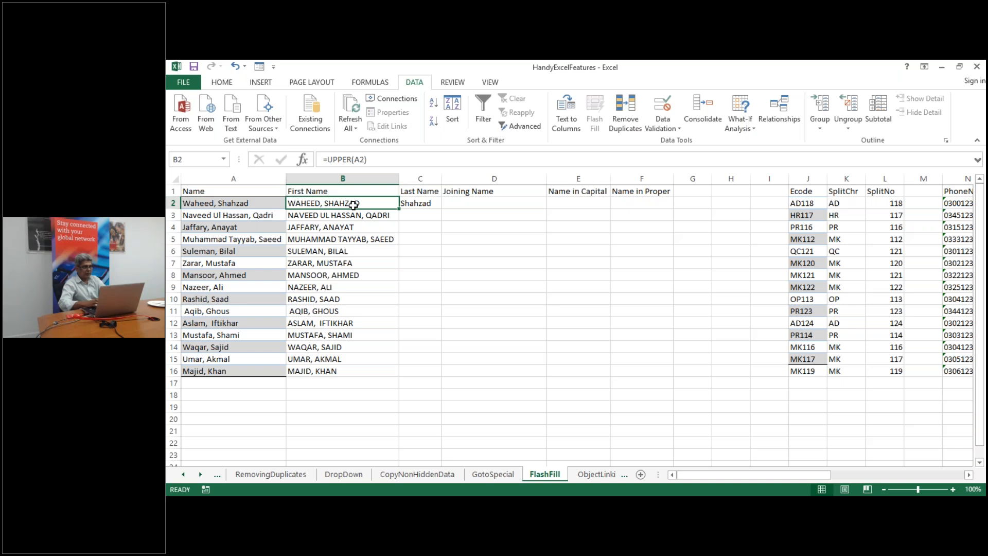
drag(353, 205, 382, 366)
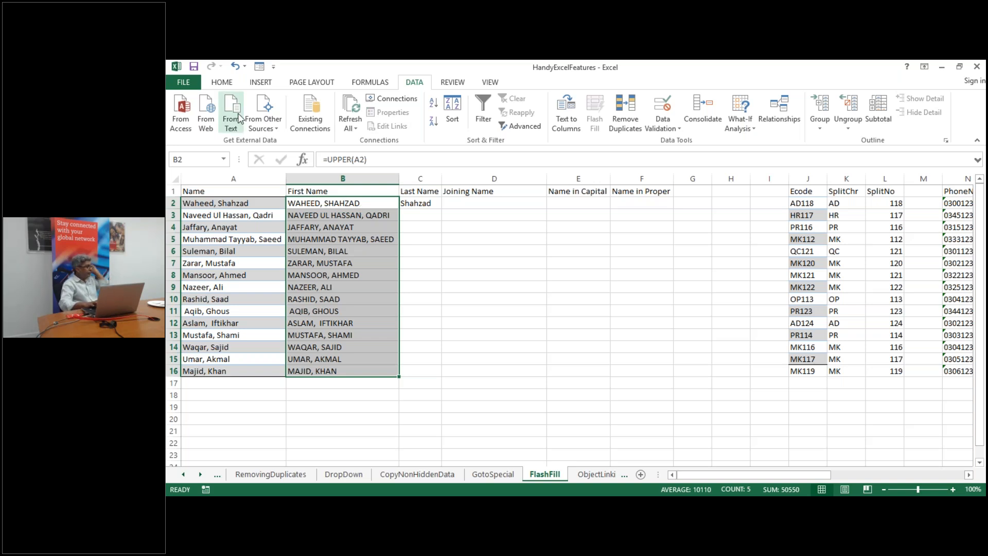
Return to the Home tab and look over the right-click cell options for B1 and B2
click(227, 85)
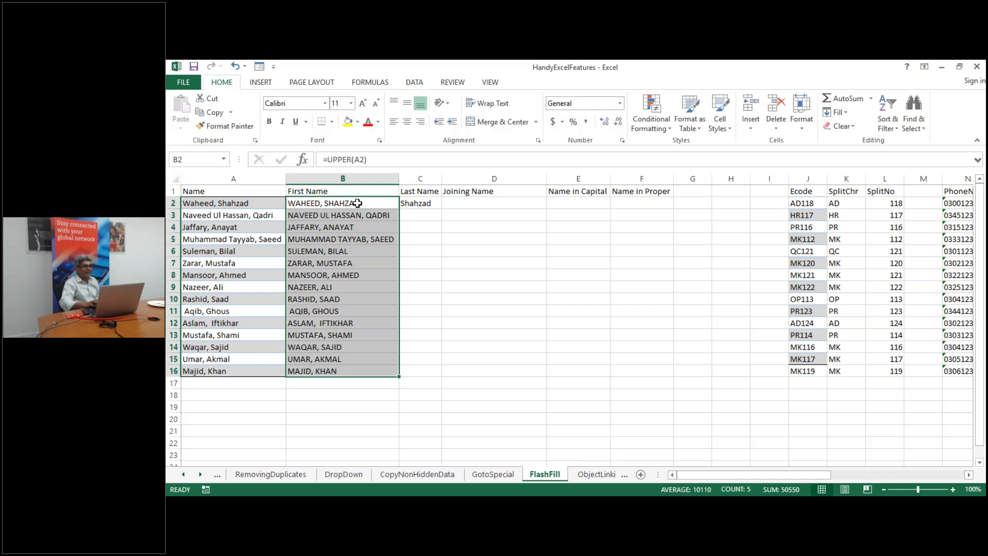
click(342, 191)
right_click(341, 192)
key(Escape)
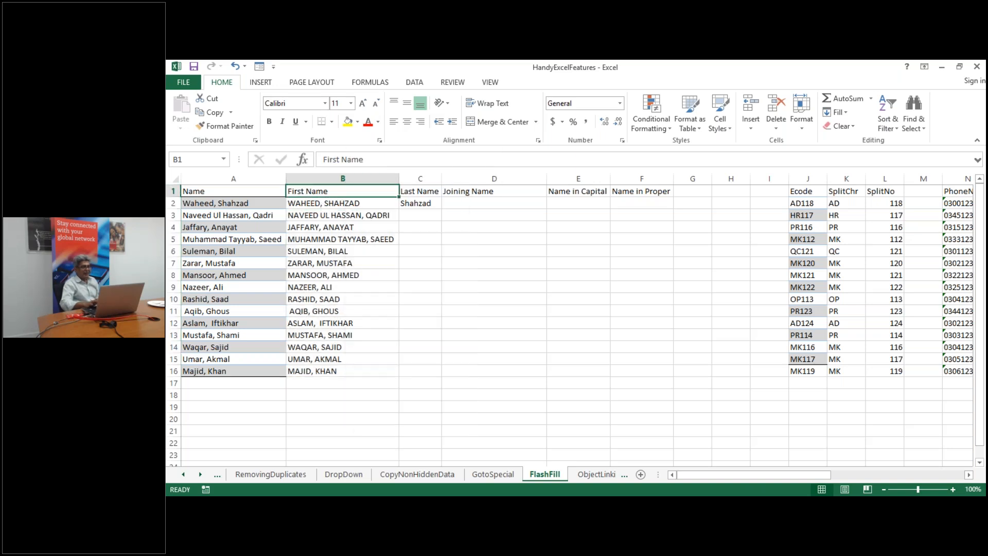
click(321, 204)
right_click(322, 203)
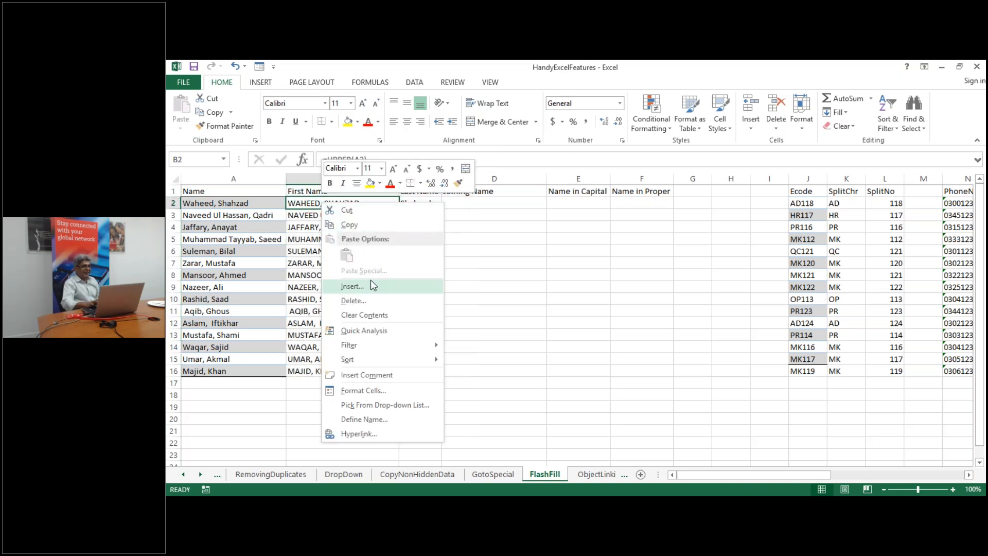
click(364, 203)
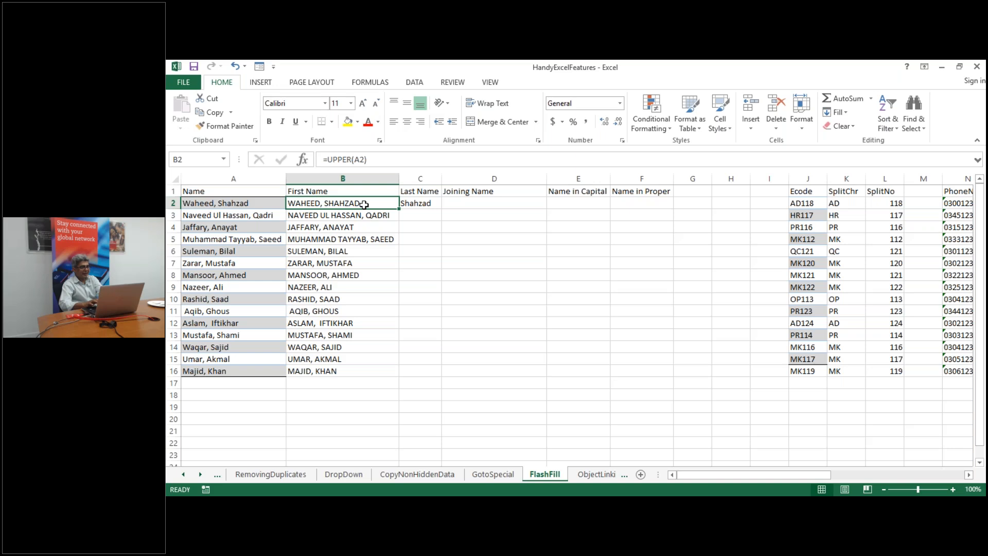
click(478, 264)
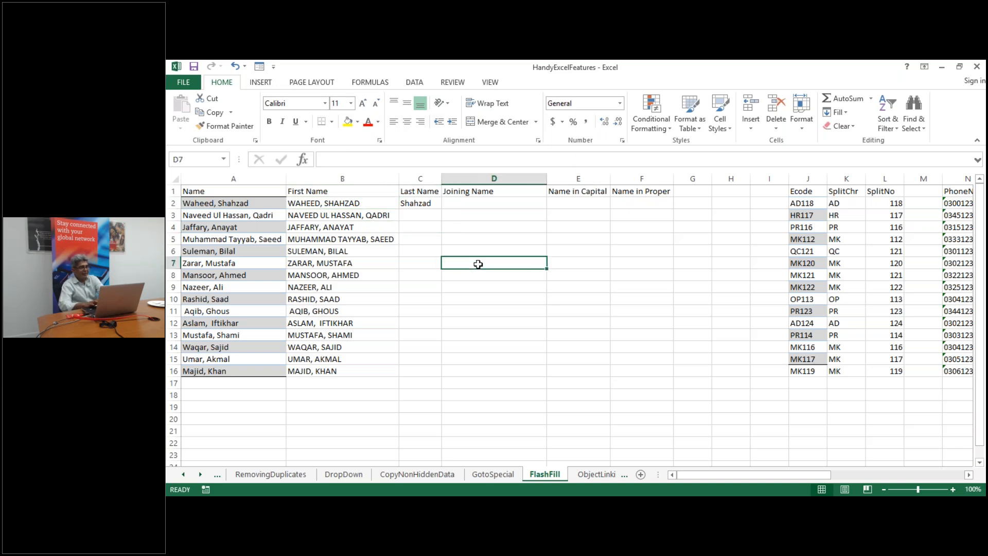
Copy the uppercase names in B2:B16 and review the paste options without pasting
click(325, 205)
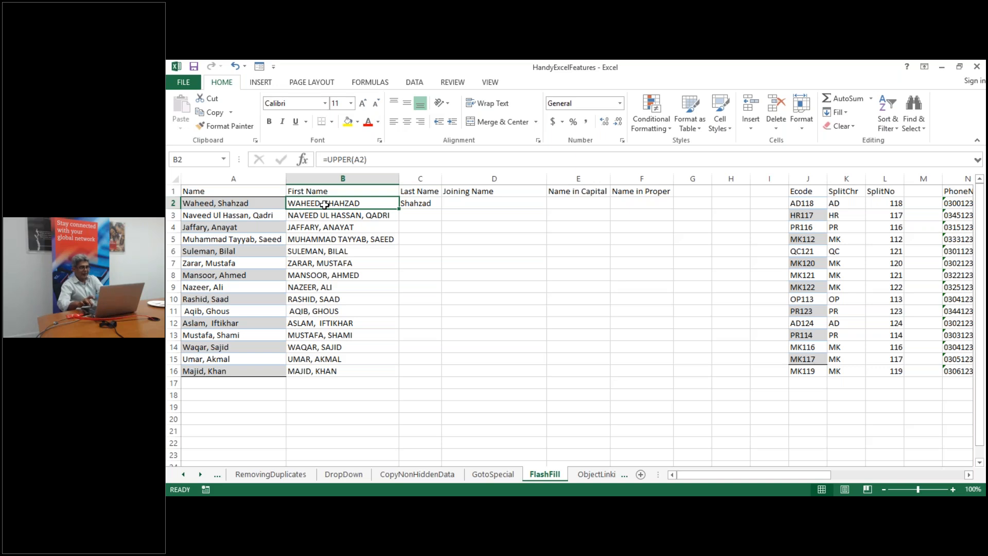
drag(322, 203, 344, 372)
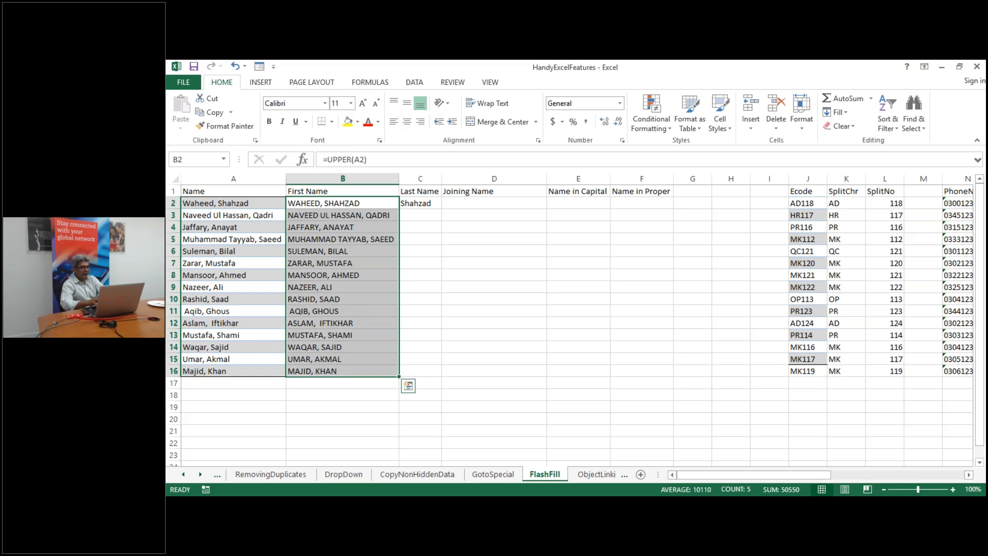
right_click(355, 371)
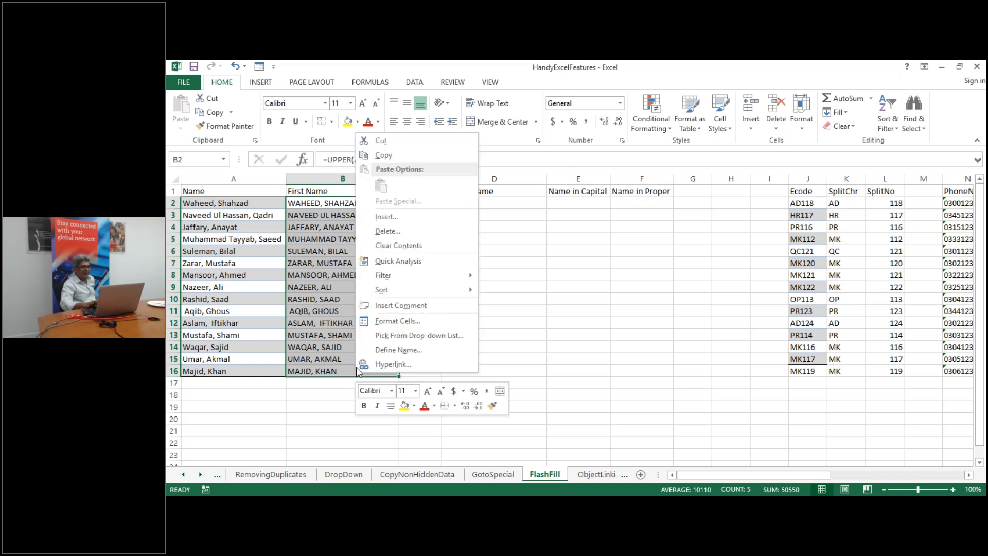
click(402, 157)
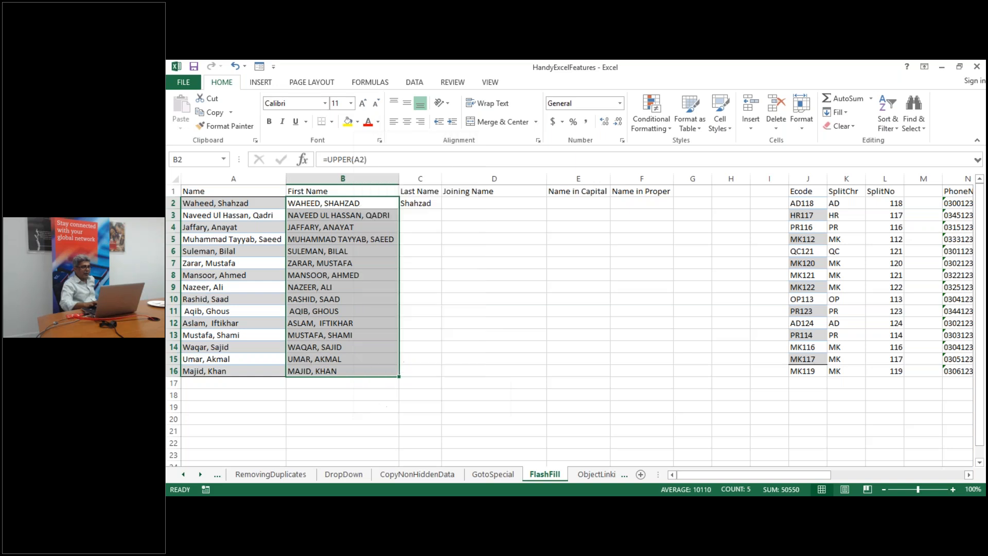
right_click(359, 203)
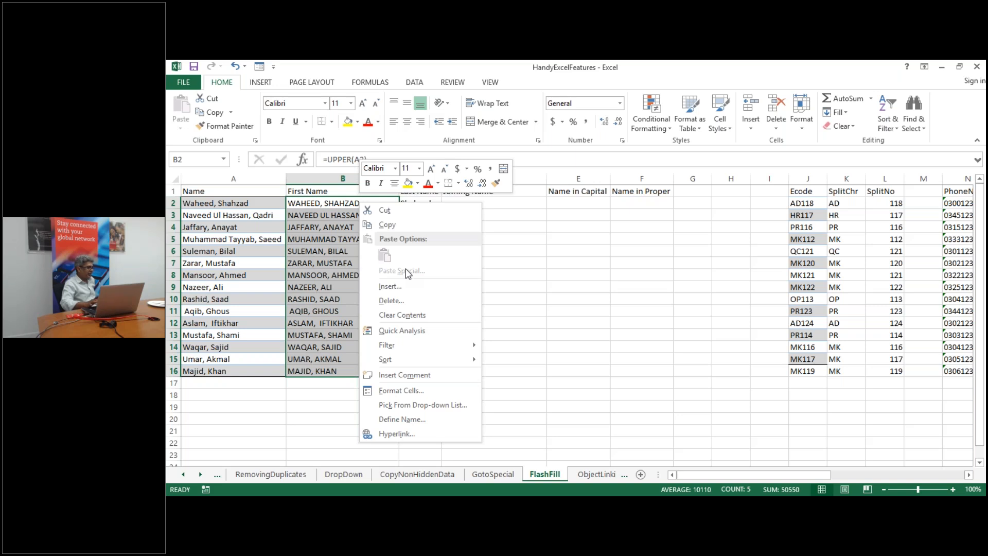
key(Escape)
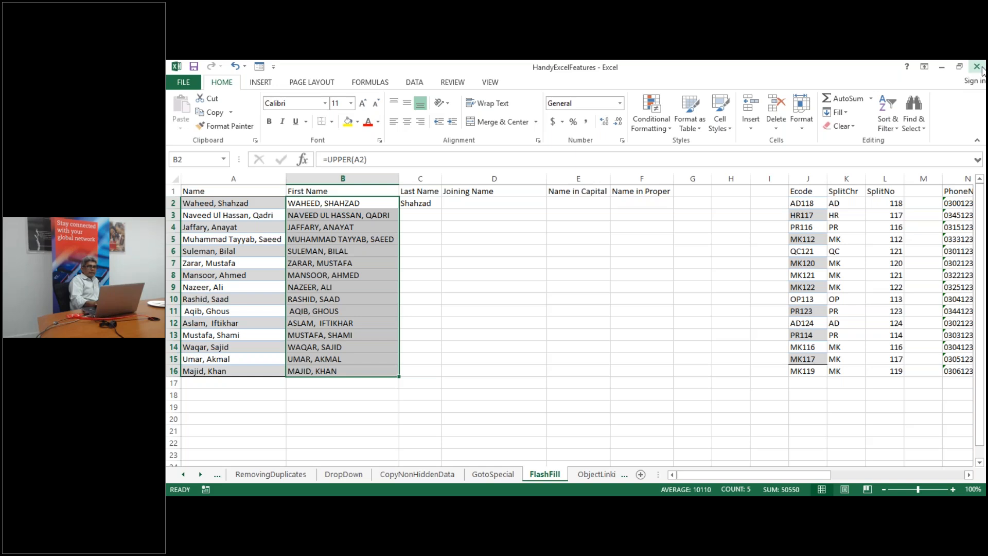
click(530, 303)
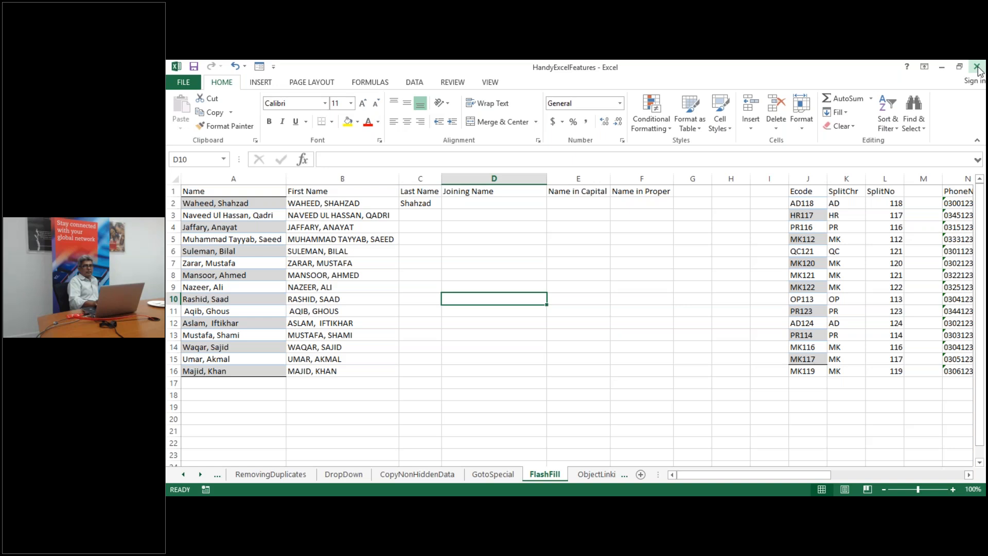
Close the data table example workbook via File > Close without saving
click(583, 335)
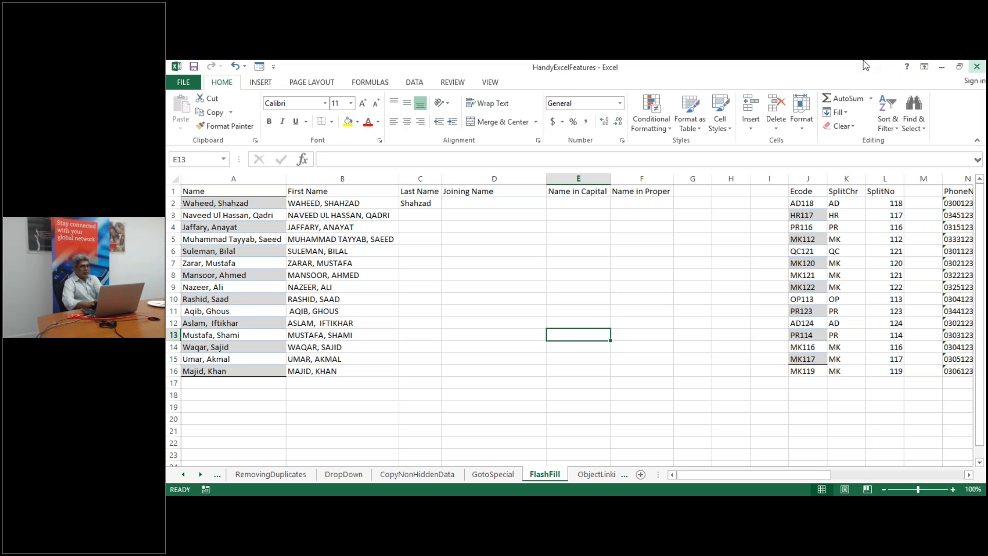
click(185, 83)
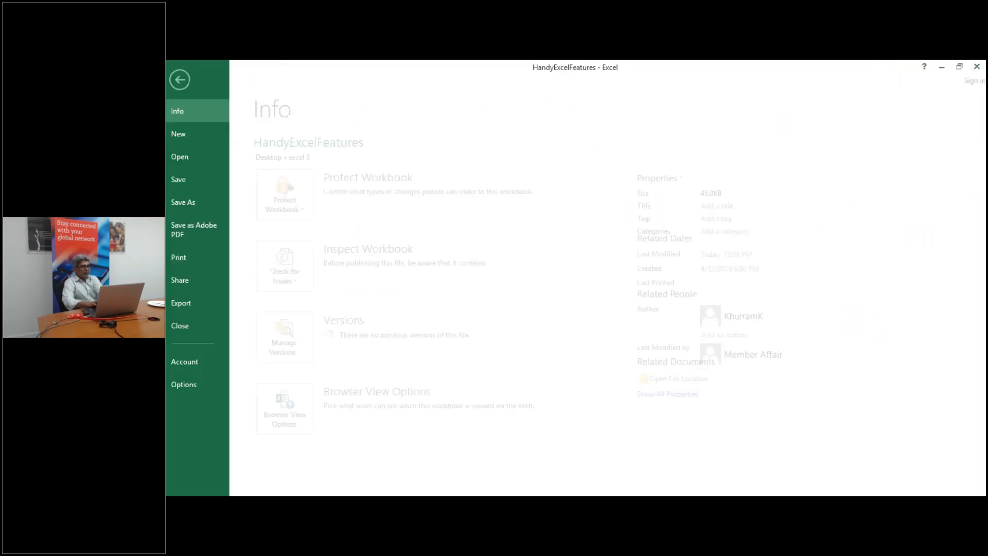
click(190, 332)
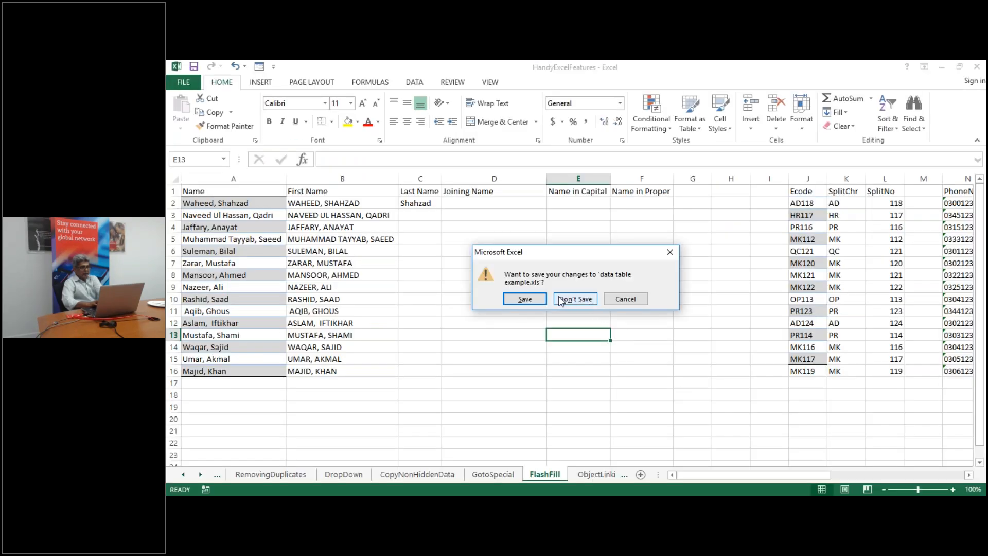
click(576, 299)
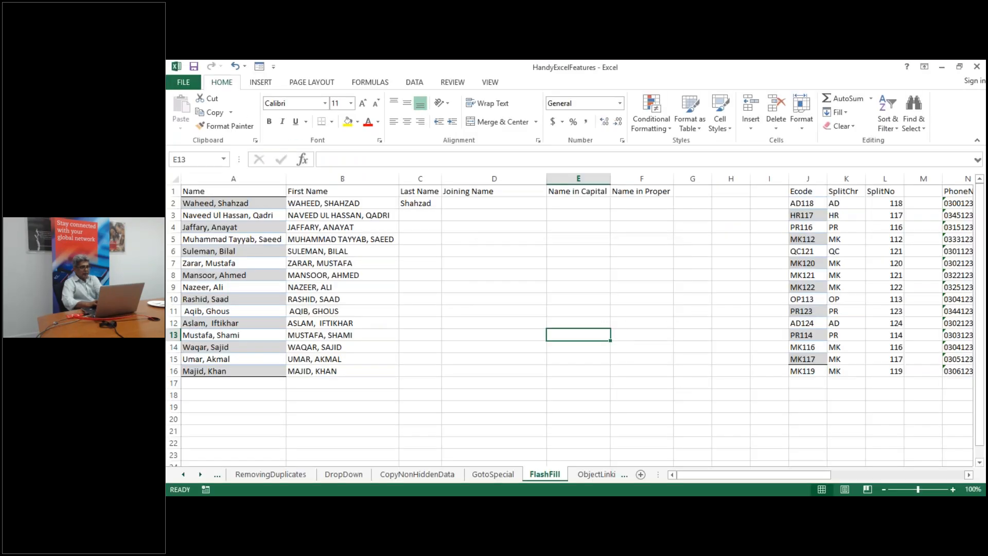
Close HandyExcelFeatures without saving, then close the Text Functions window
click(977, 68)
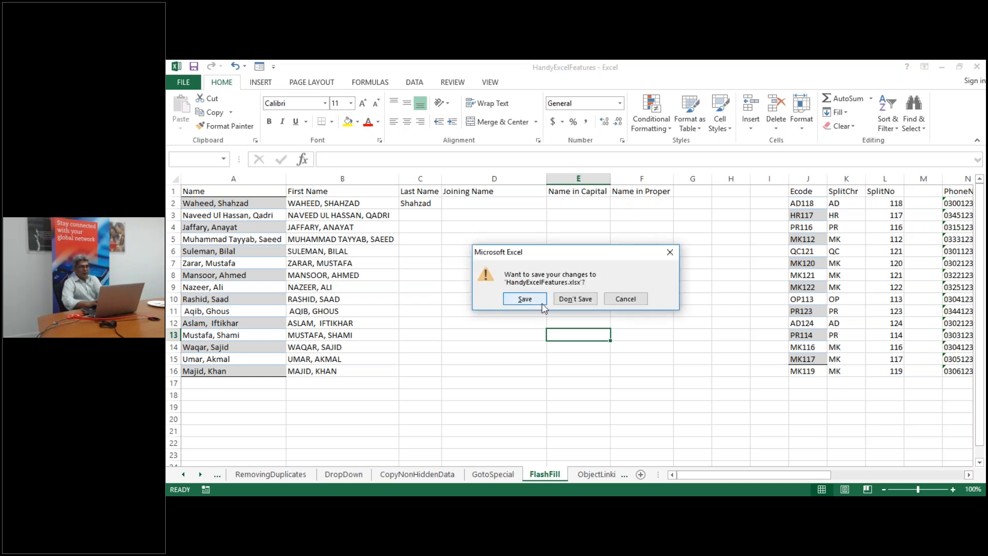
click(567, 296)
click(973, 68)
Discard Text Functions' changes, then launch Excel 2013 from Start search and create a blank workbook
click(568, 296)
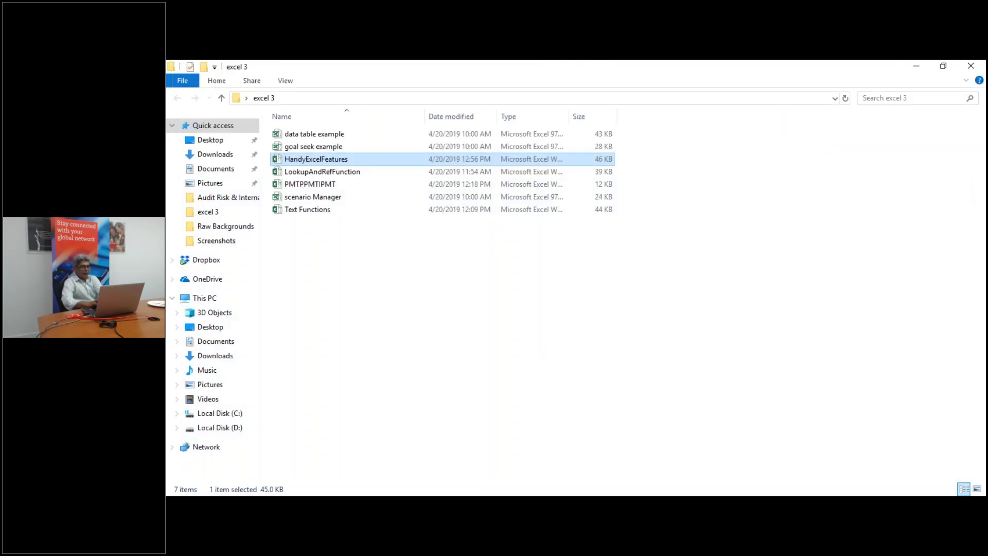
key(super)
text(exce)
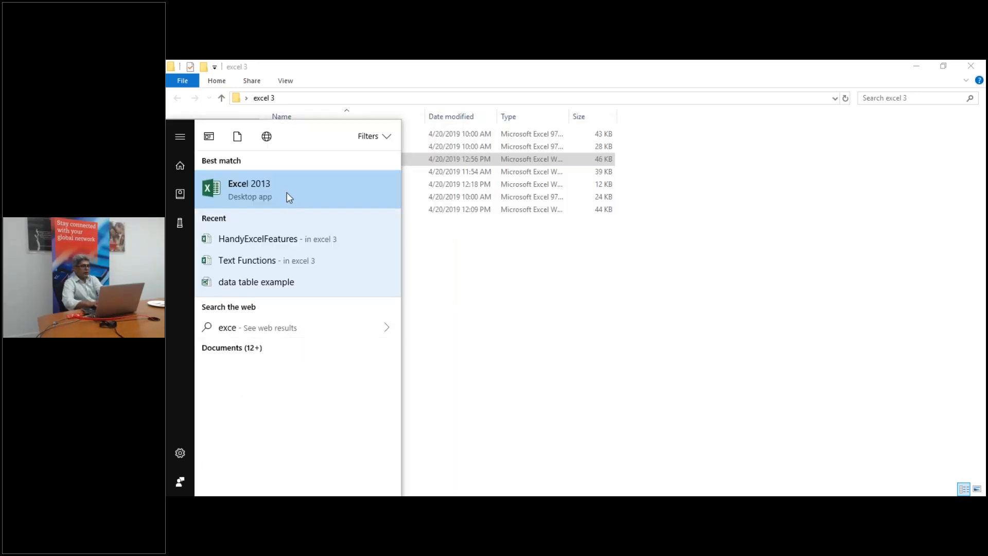
click(286, 193)
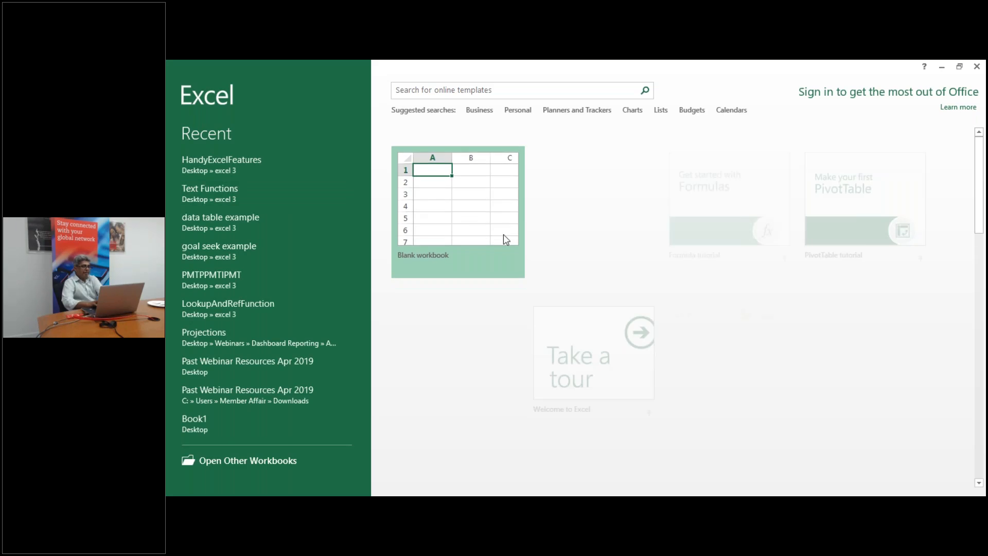
click(477, 219)
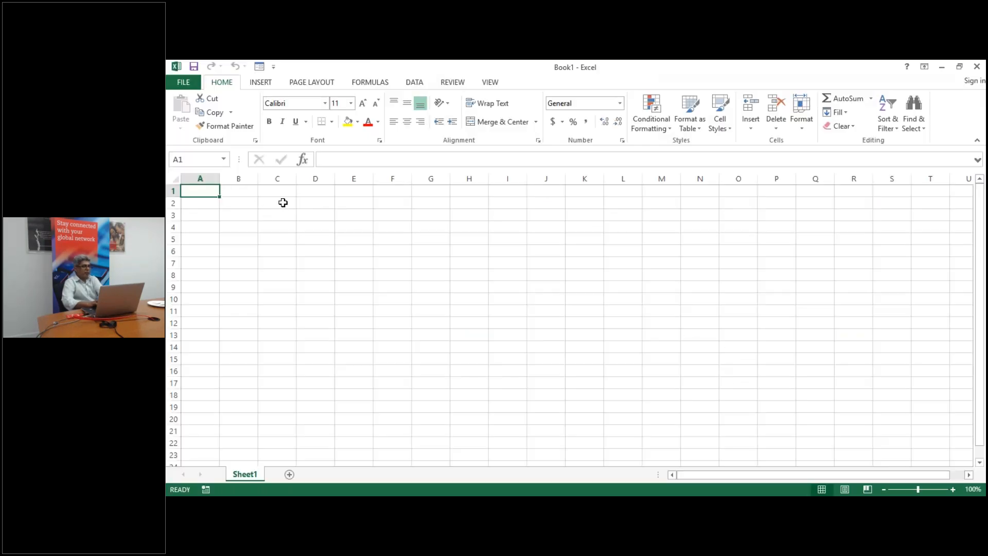
Enter the headers V1, V2 and V3 in cells C2, D2 and E2
click(283, 203)
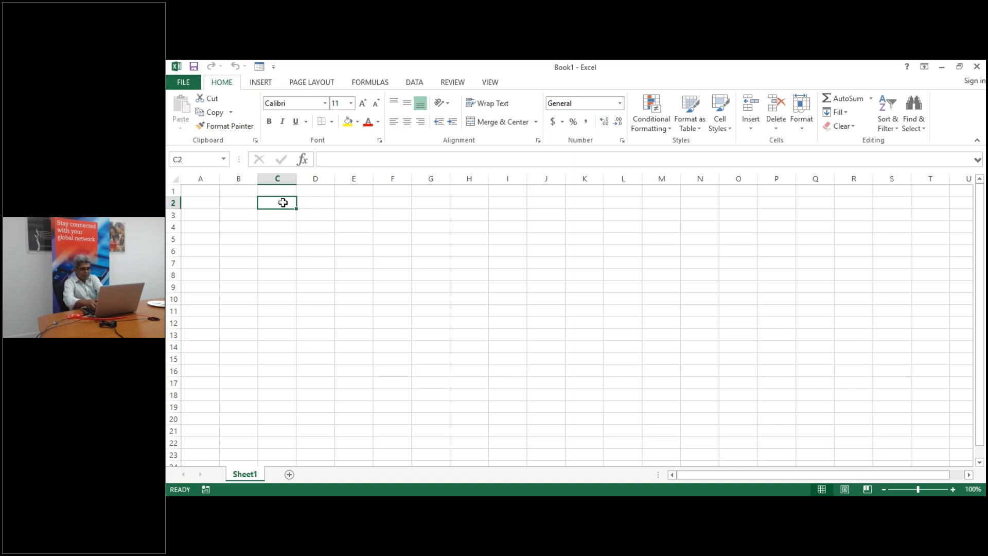
text(Values)
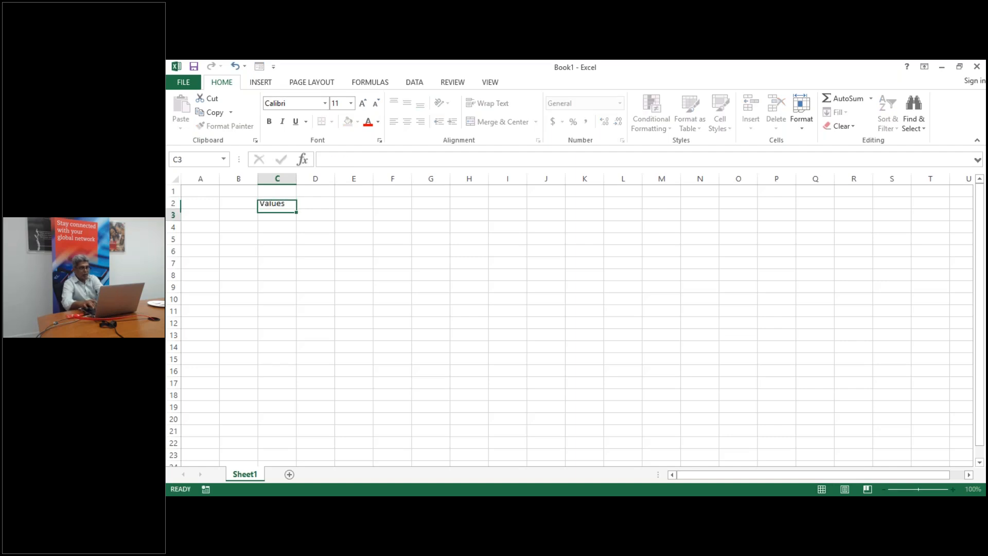
key(Return)
key(Up)
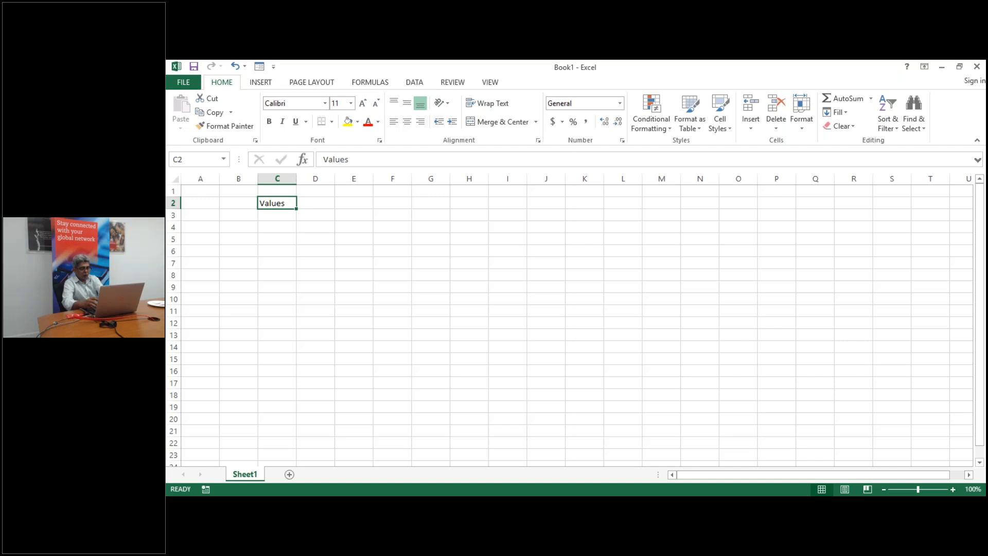
text(V1)
key(Tab)
text(V2)
key(Tab)
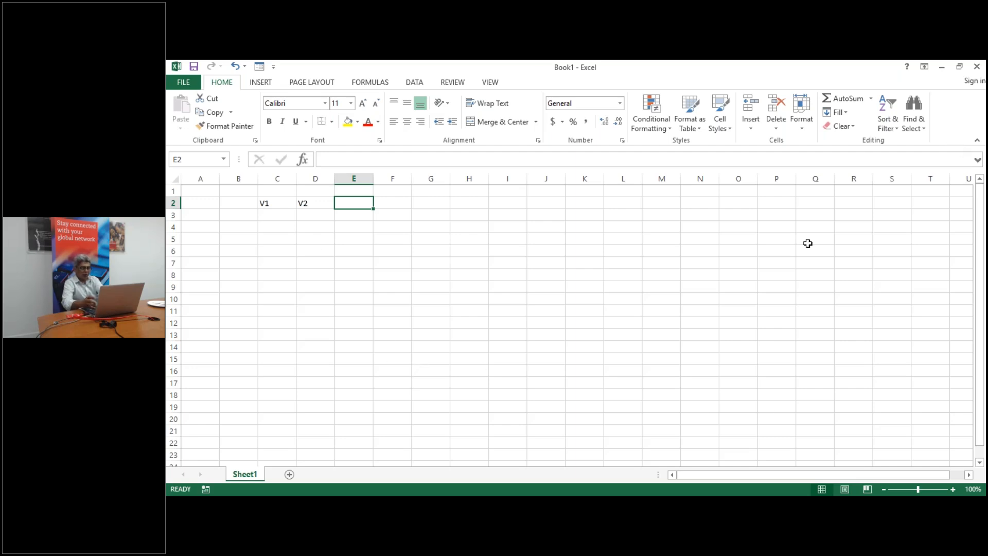
text(V34)
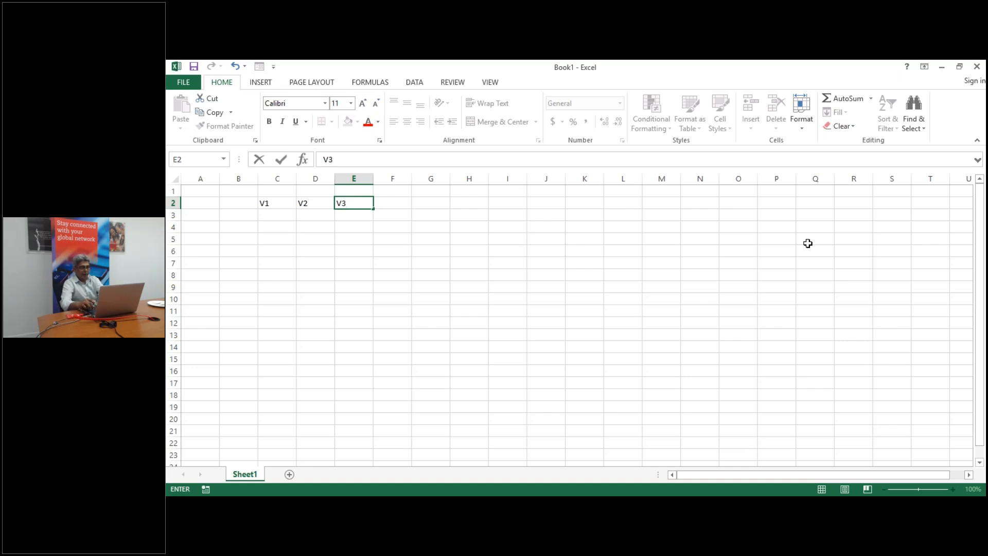
key(Return)
Select the block below the headers, from C3 across to column E
key(Left)
key(Left)
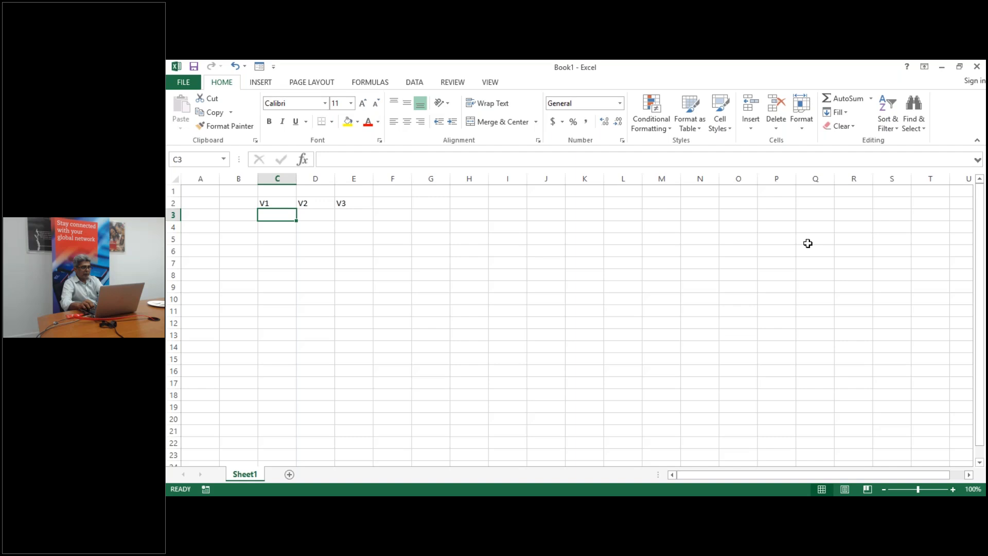
key(shift+Right)
key(shift+Right)
key(shift+Down)
key(shift+Down)
key(shift+Down)
key(shift+Down)
key(shift+Down)
key(shift+Down)
key(shift+Down)
key(shift+Down)
key(shift+Down)
key(shift+Down)
key(shift+Down)
key(shift+Down)
key(shift+Down)
key(shift+Down)
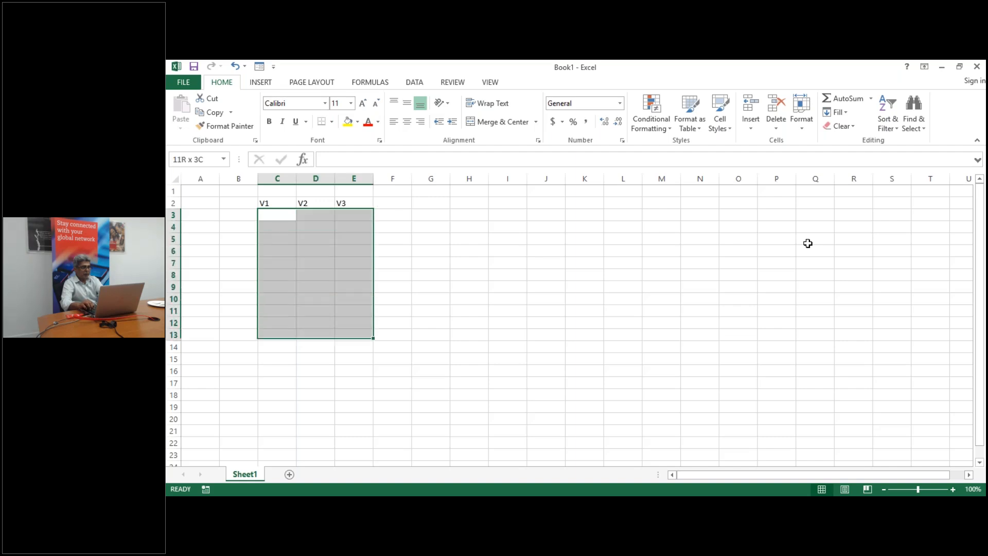
Enter =RANDBETWEEN(10,100) in cell C3
text(=rand)
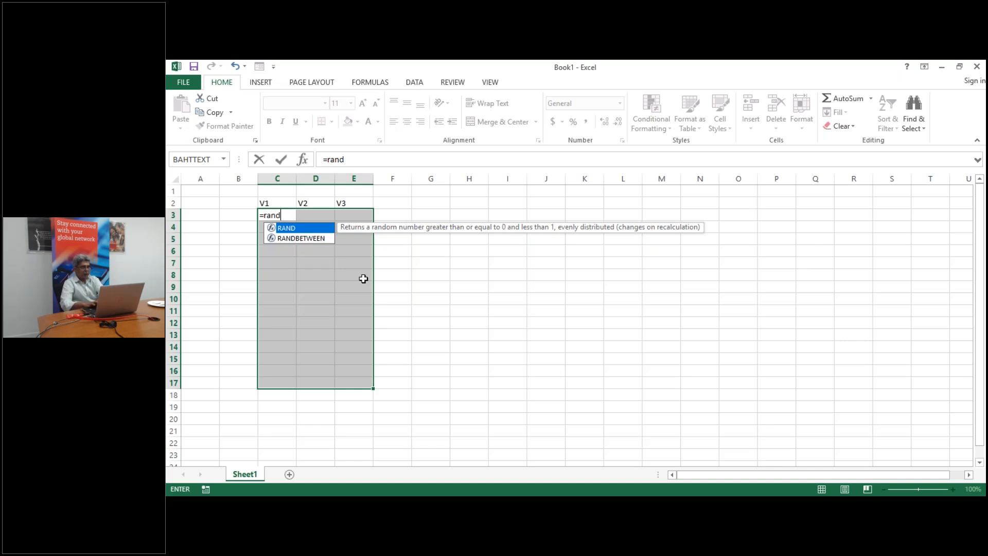
double_click(295, 239)
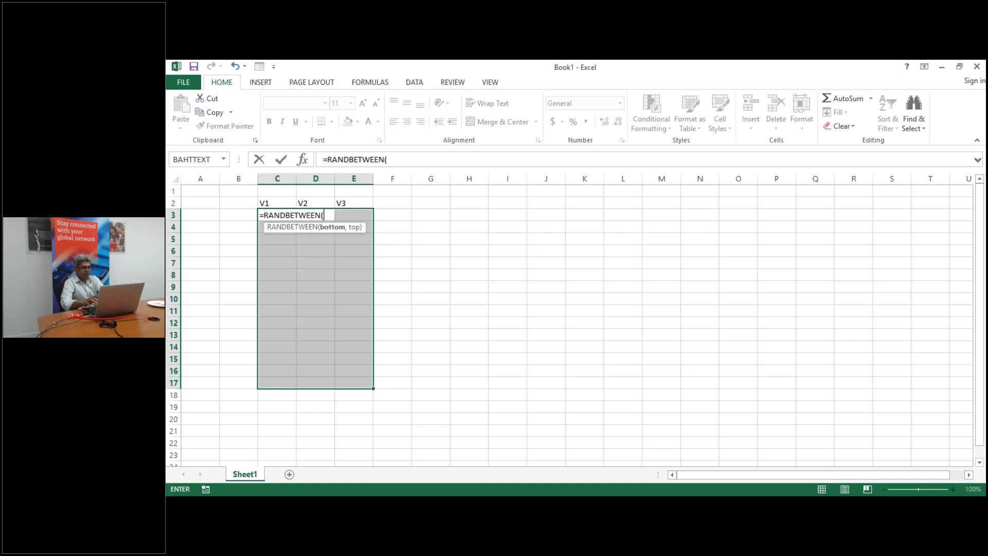
text(10)
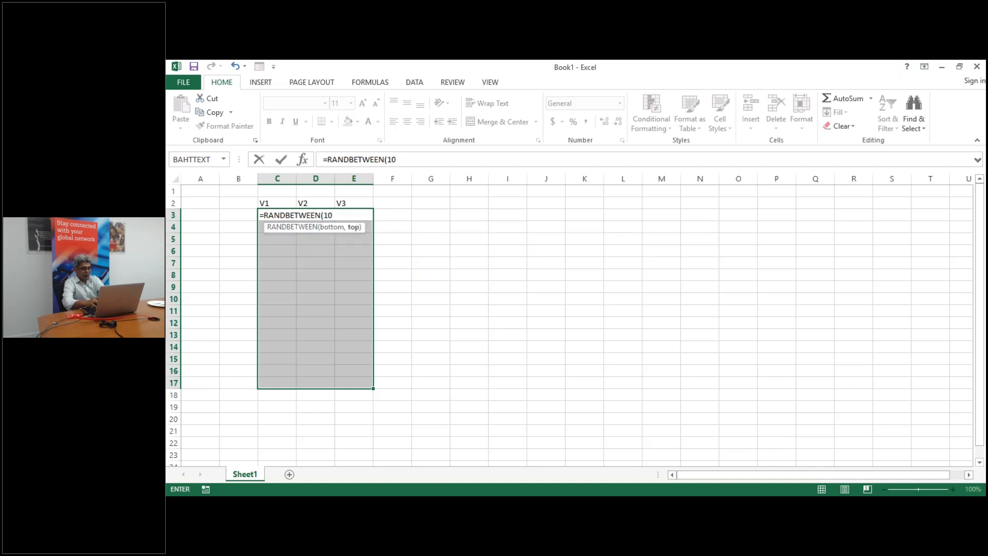
text(,100))
key(Return)
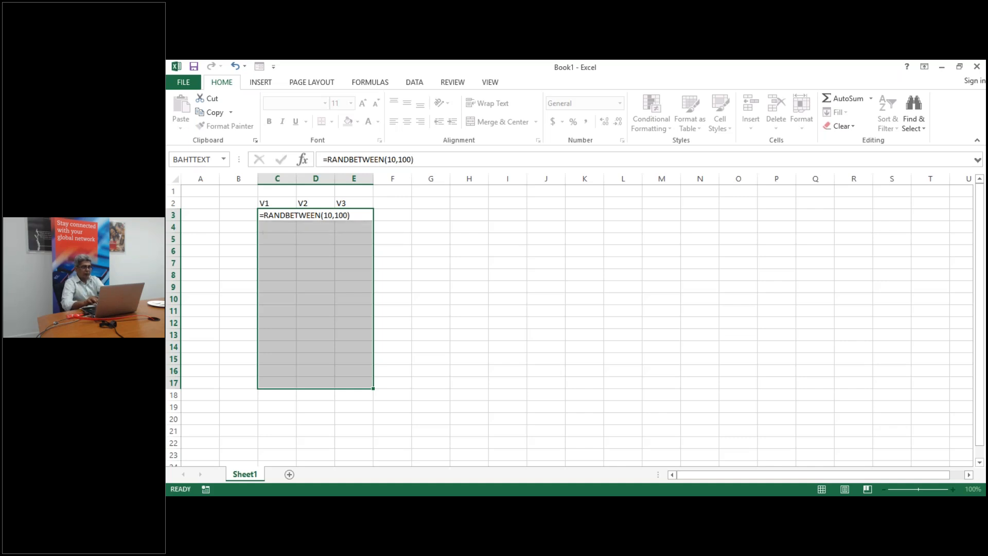
Select the range C3:E18 under the V1–V3 headers
click(284, 215)
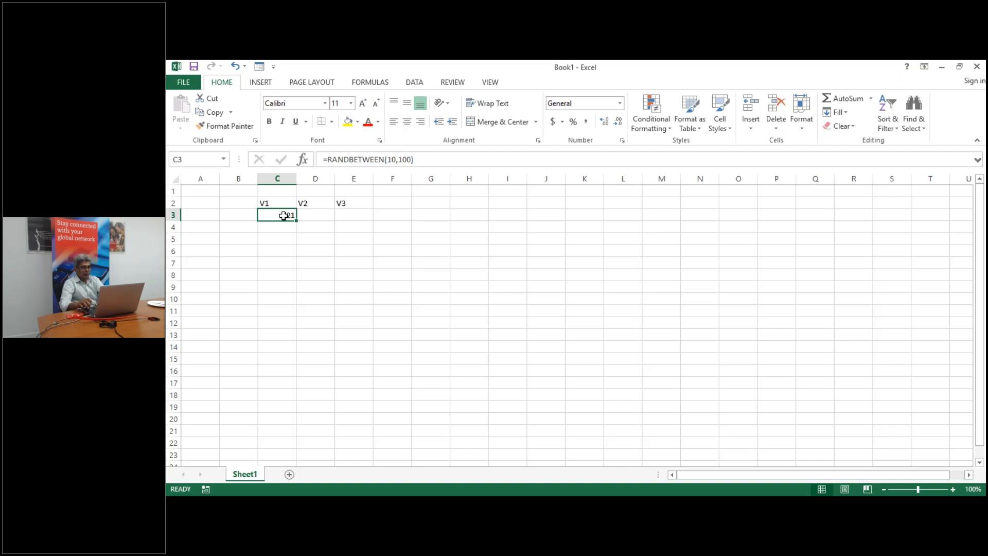
key(ctrl+shift+Right)
key(ctrl+shift+Left)
key(shift+Right)
key(shift+Right)
key(shift+Down)
key(shift+Down)
key(shift+Down)
key(shift+Down)
key(shift+Down)
key(shift+Down)
key(shift+Down)
key(shift+Down)
key(shift+Down)
key(shift+Down)
key(shift+Down)
key(shift+Down)
key(shift+Down)
key(shift+Down)
key(shift+Down)
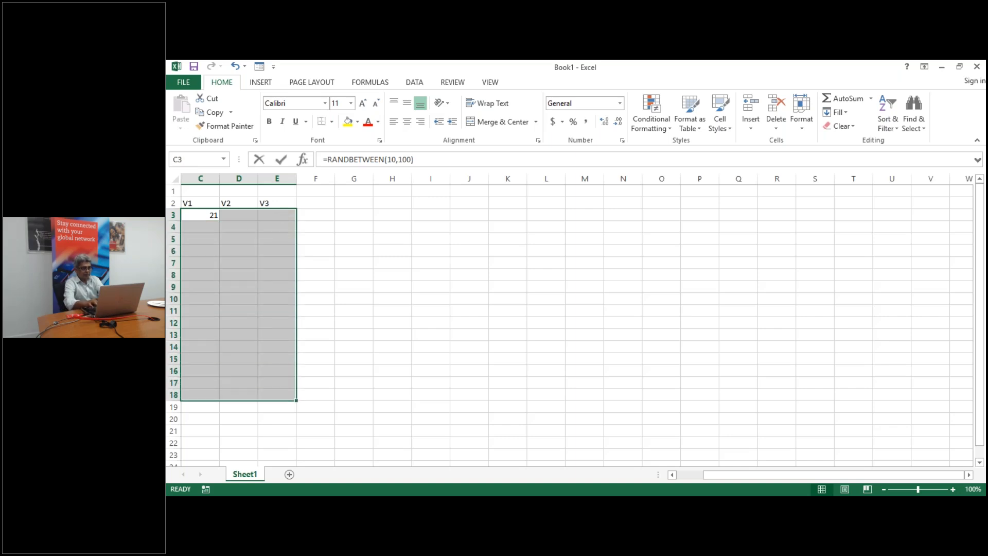
Fill every selected cell with =RANDBETWEEN(10,1000) at once using Ctrl+Enter
text(=ranf)
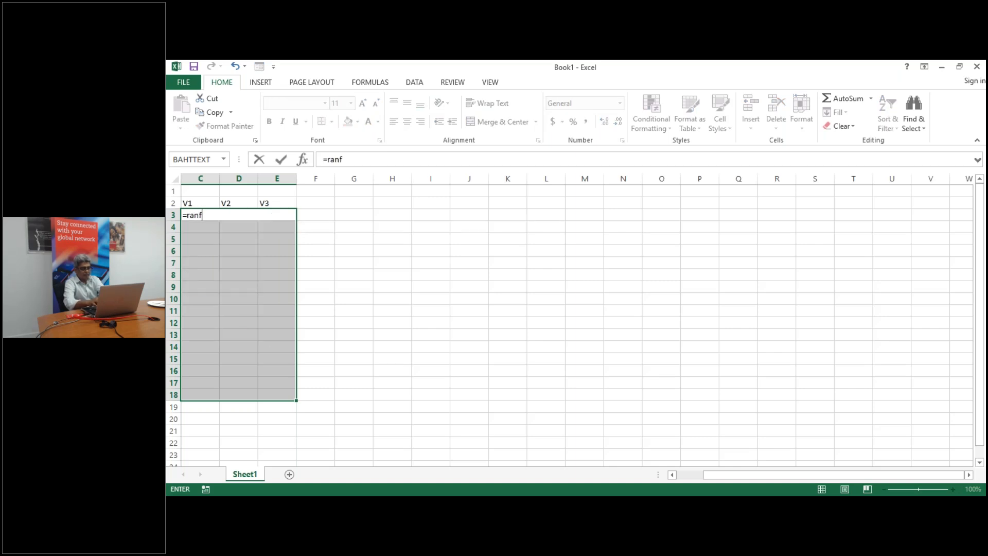
key(BackSpace)
text(db)
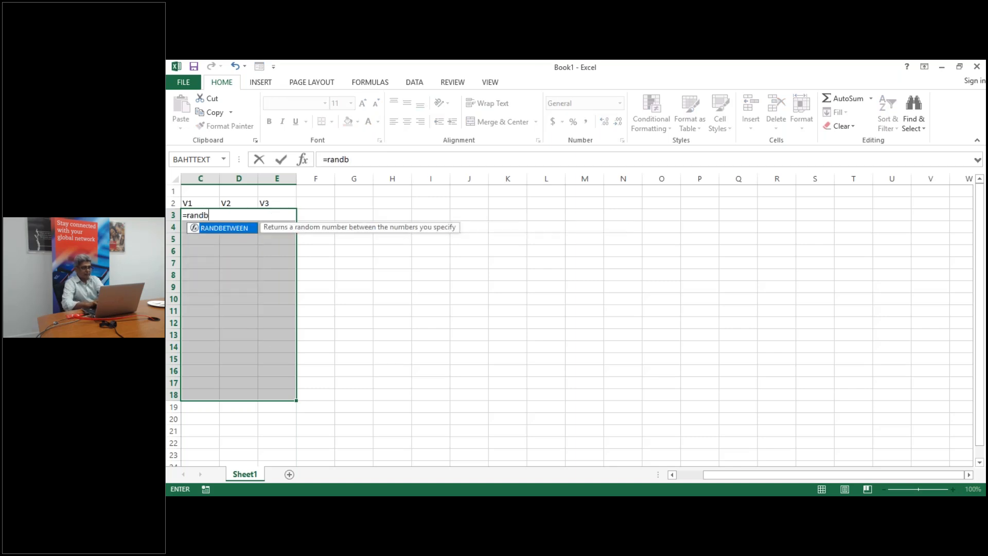
key(Tab)
text(10,1000))
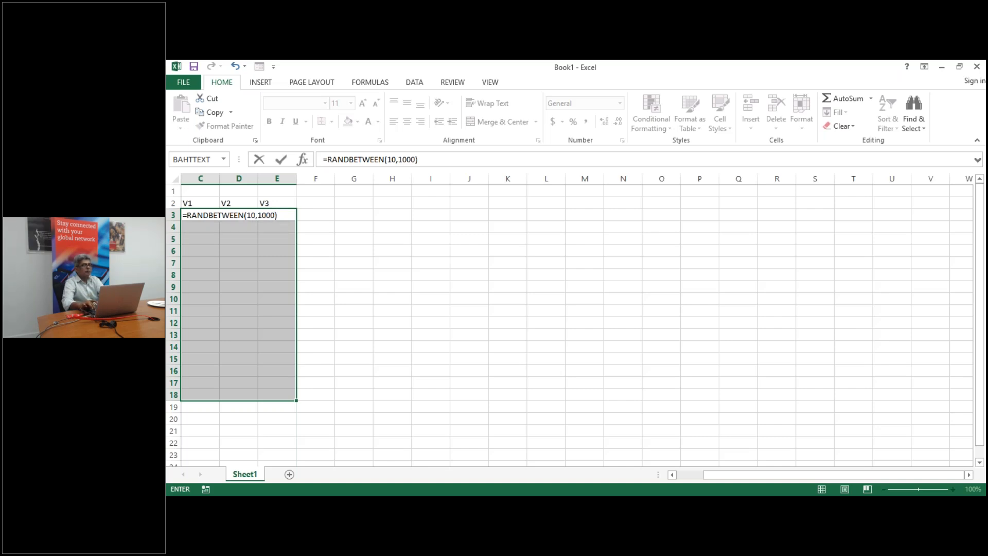
key(ctrl+Return)
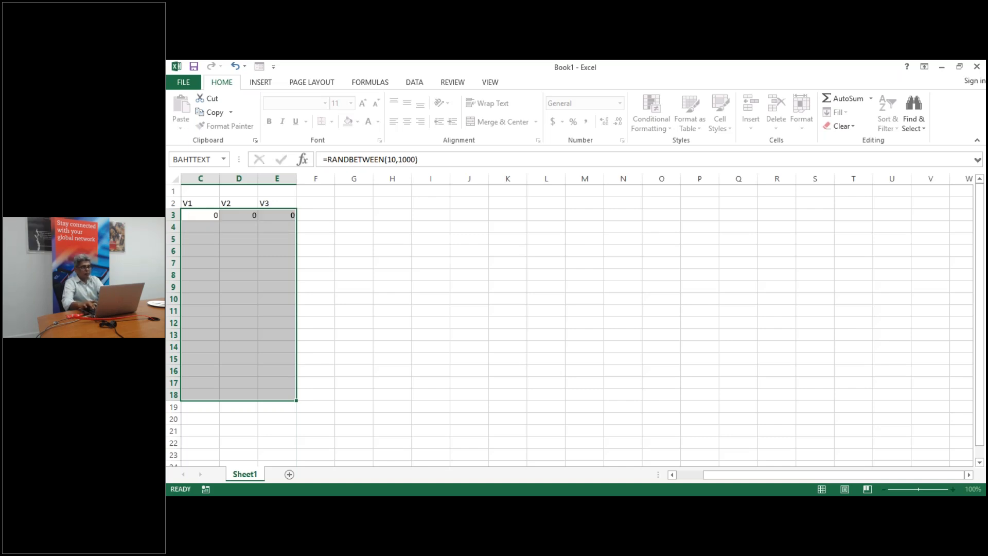
Give cells C6:E11 a yellow fill
click(345, 291)
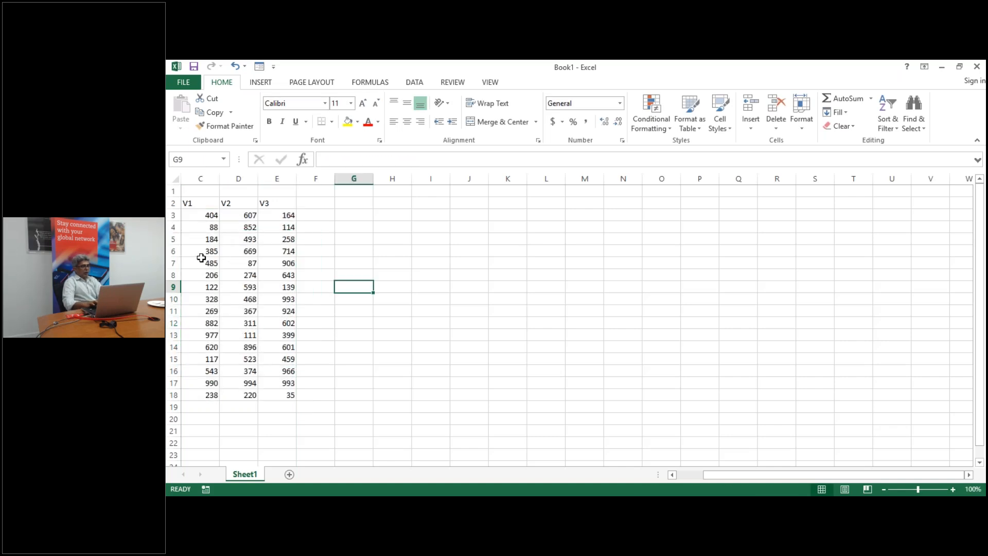
click(203, 252)
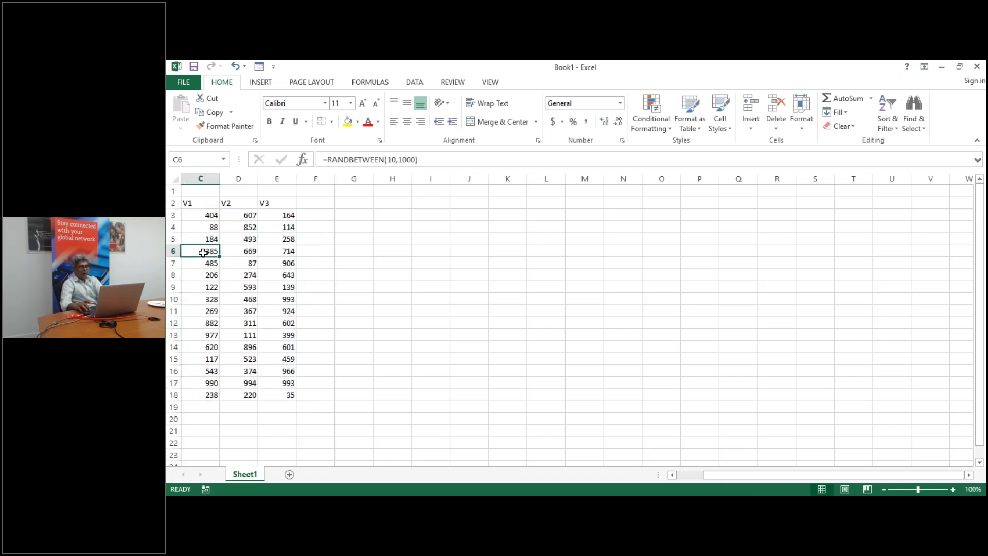
key(shift+Right)
key(shift+Right)
key(shift+Down)
key(shift+Down)
key(shift+Down)
key(shift+Down)
key(shift+Down)
key(shift+Down)
key(shift+Down)
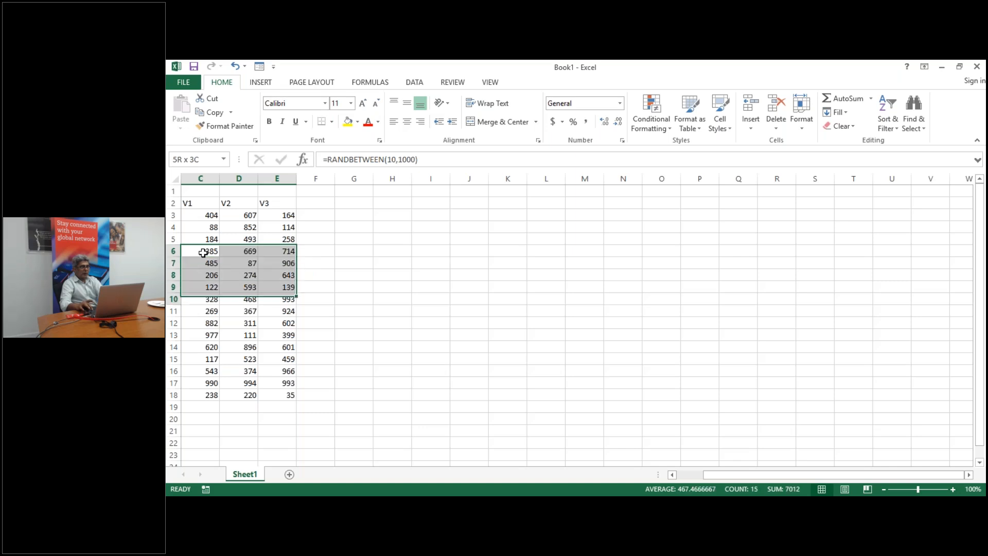
key(shift+Up)
key(shift+Up)
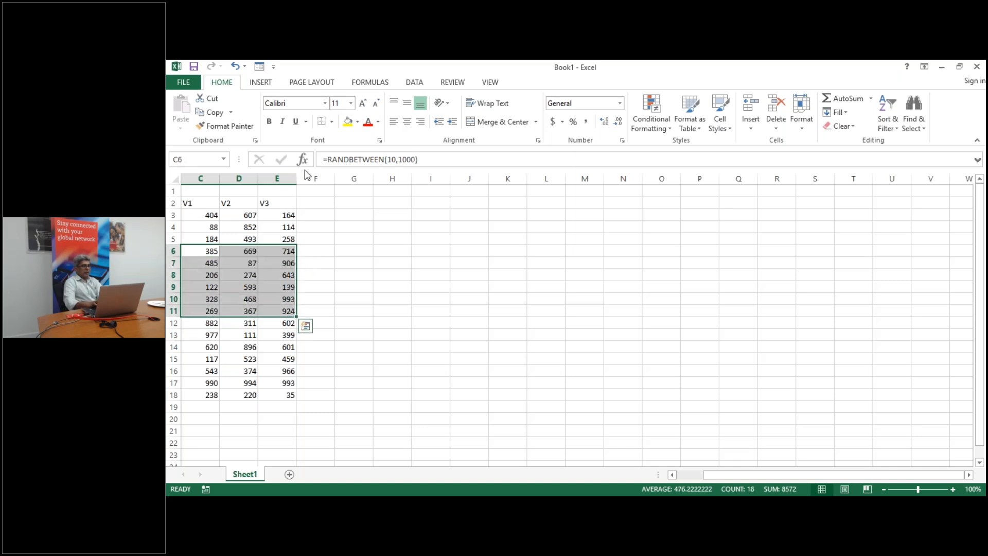
click(348, 123)
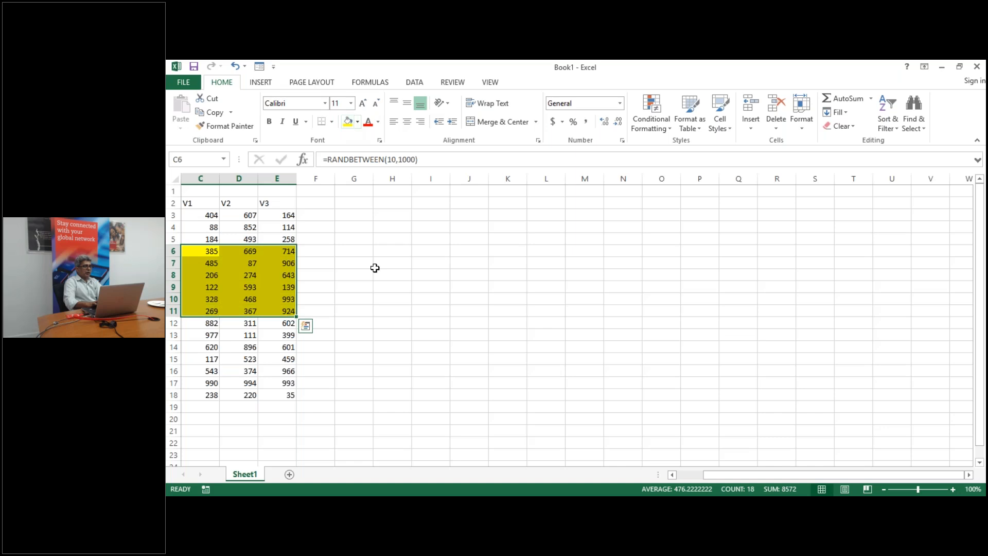
click(380, 289)
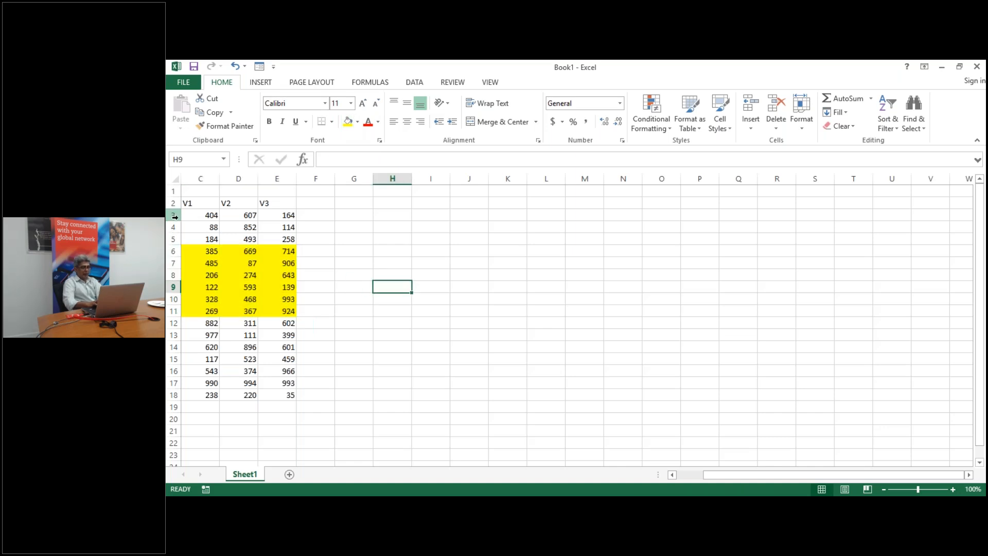
Hide rows 3 to 5
click(174, 251)
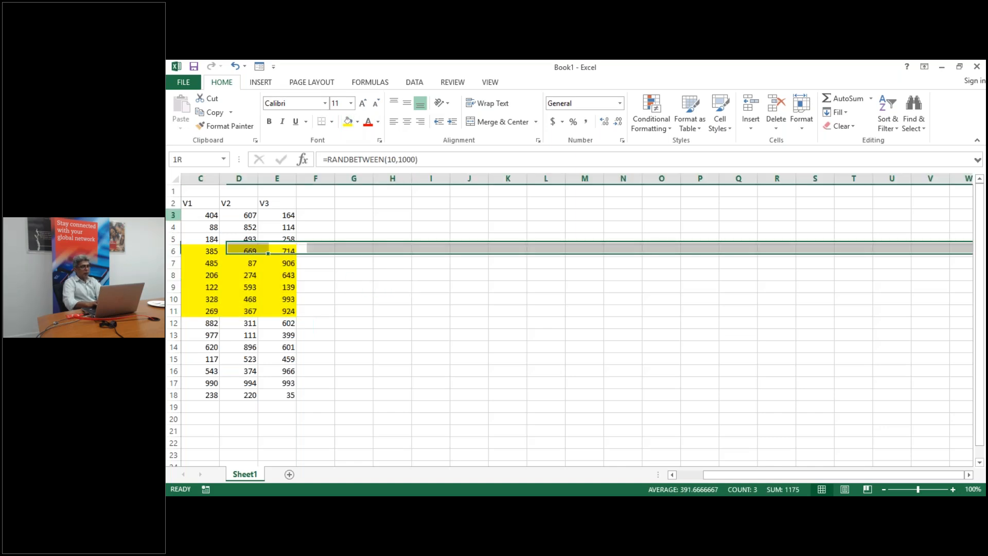
drag(175, 215, 175, 238)
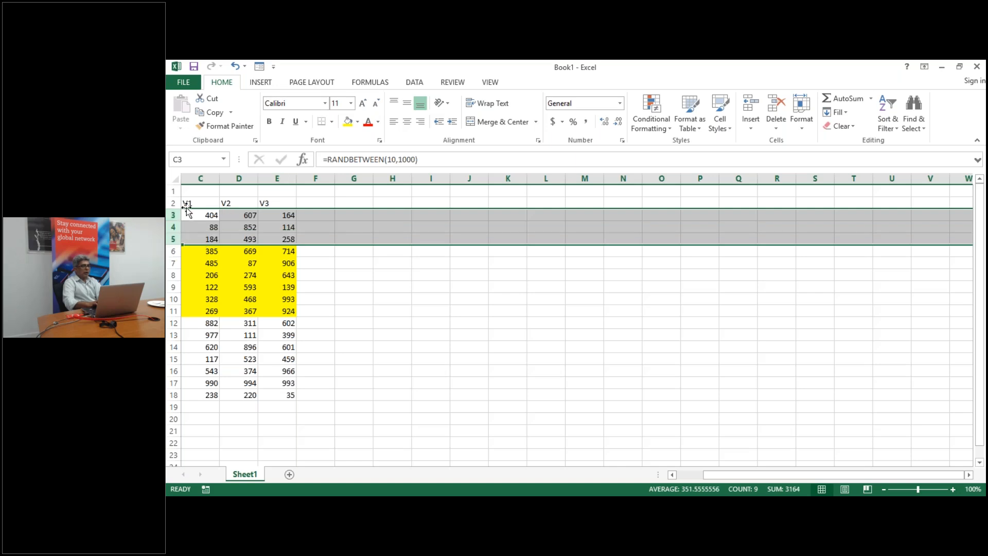
right_click(175, 215)
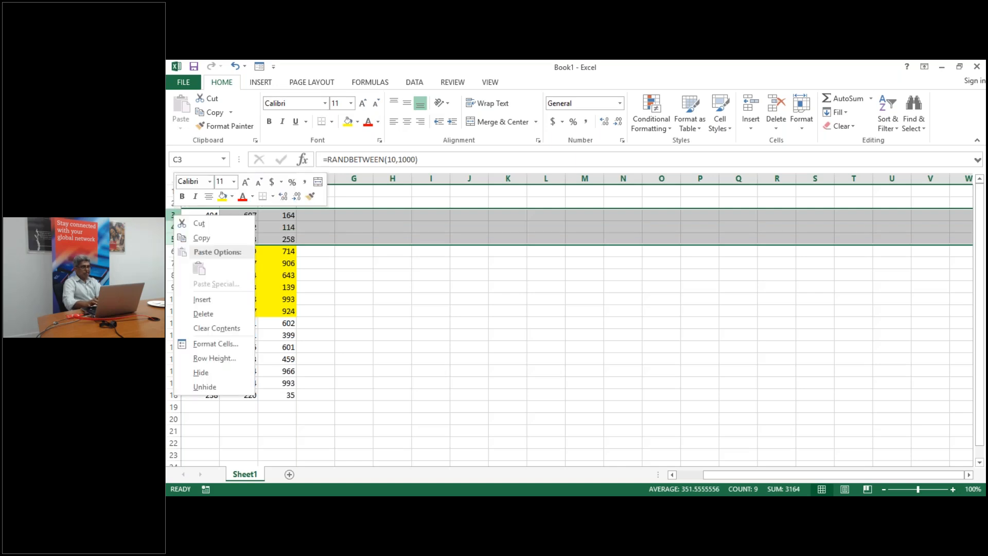
click(212, 376)
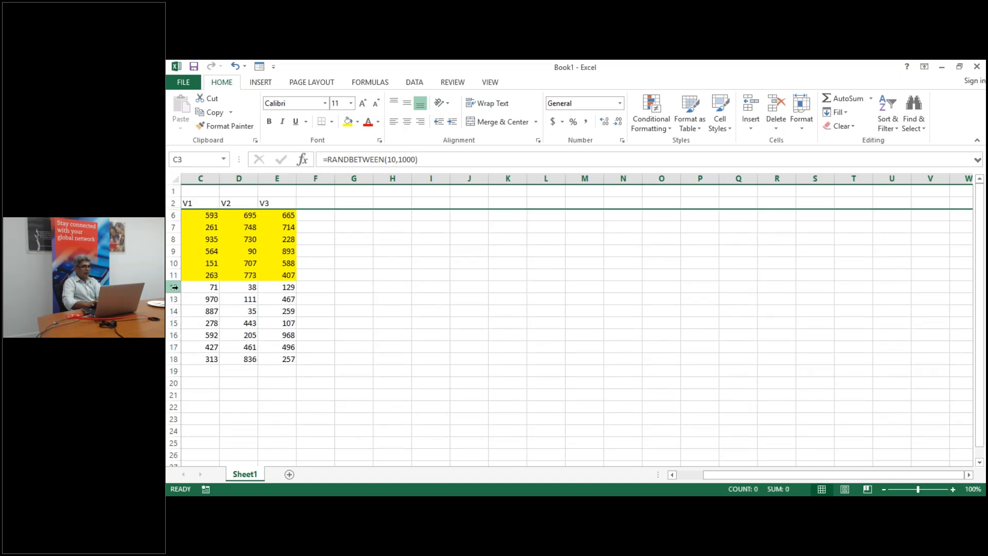
Hide row 15
drag(175, 287, 173, 359)
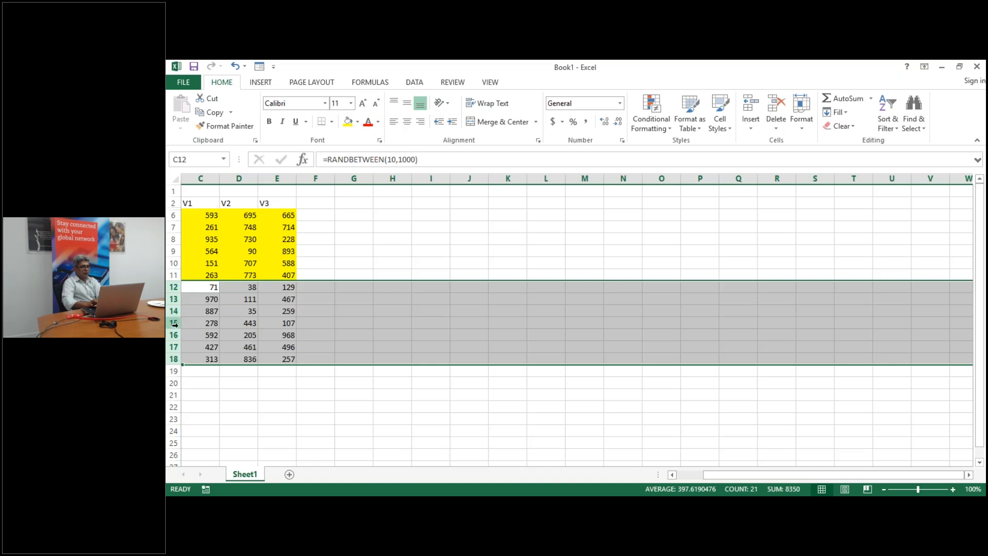
click(175, 323)
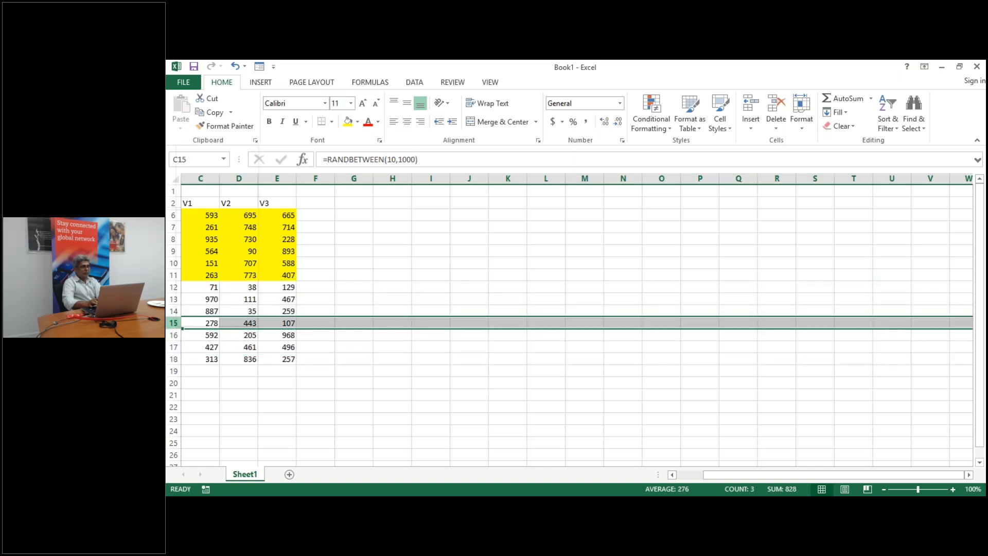
right_click(175, 323)
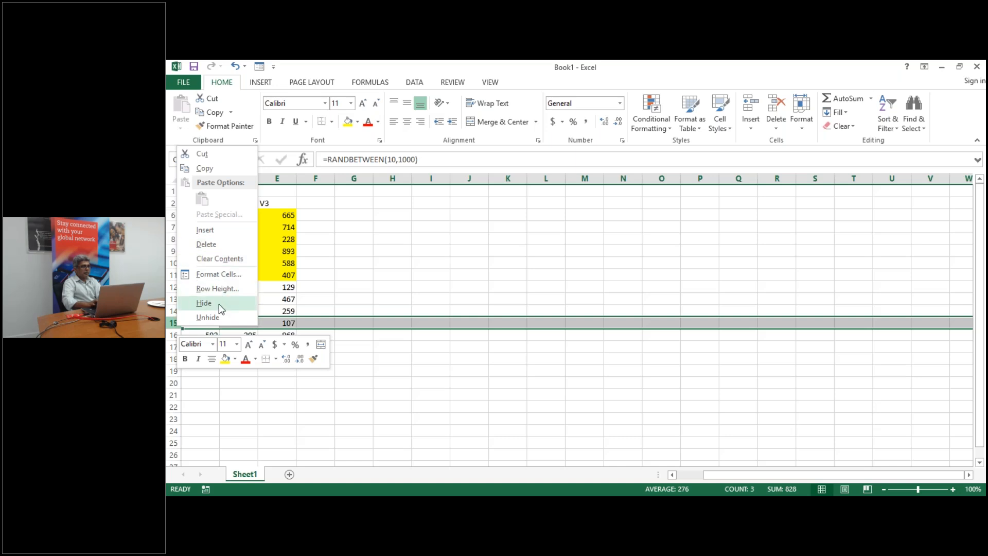
click(221, 308)
click(281, 381)
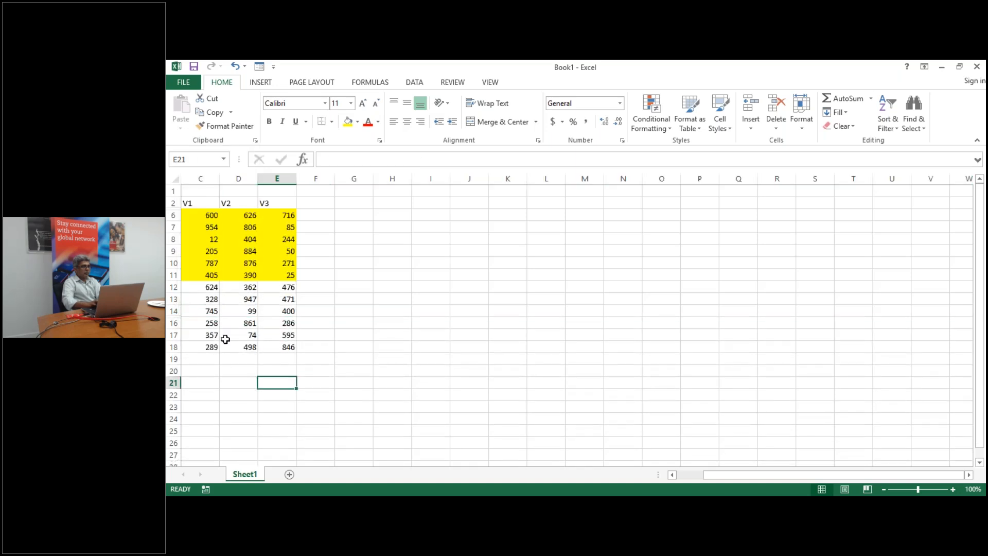
Hide rows 12 through 18
drag(173, 287, 186, 346)
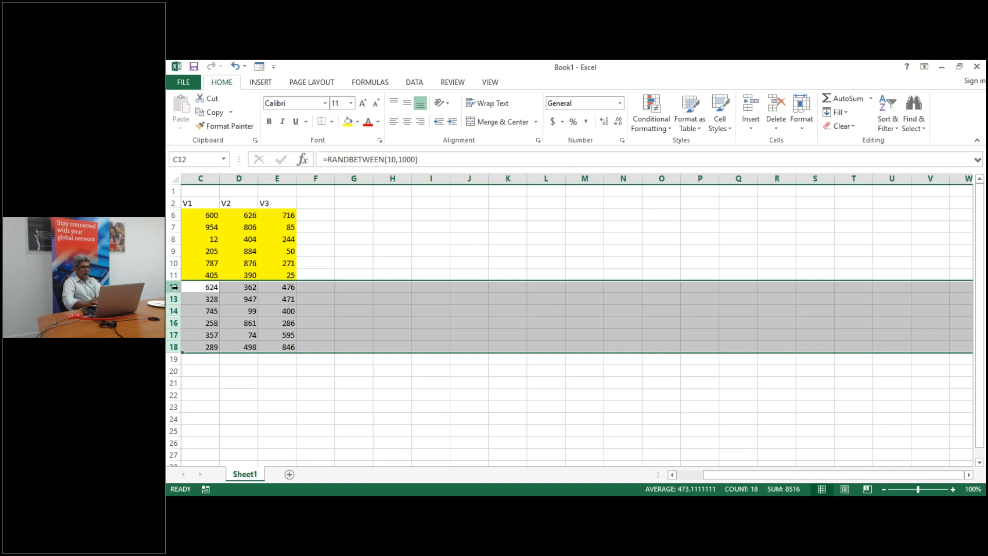
right_click(174, 288)
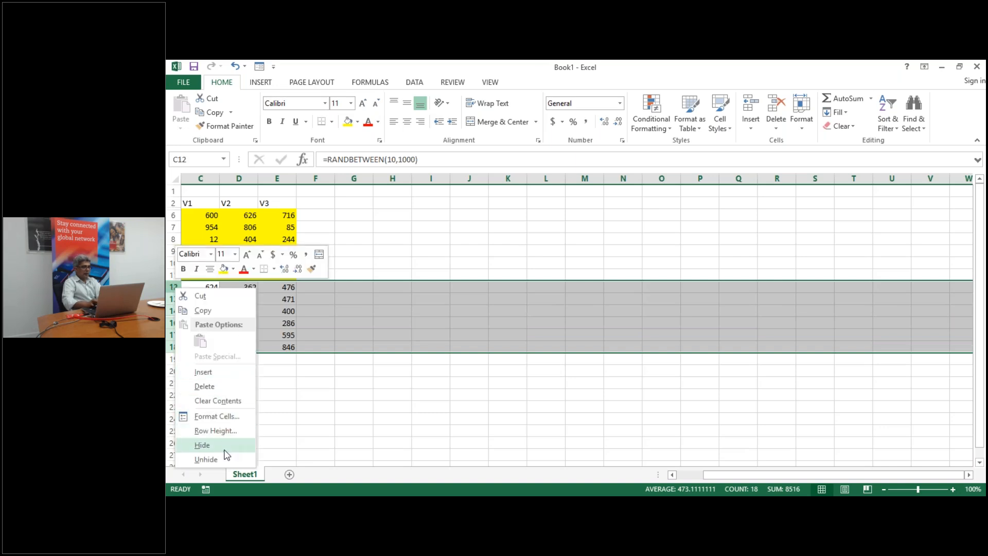
click(225, 450)
click(309, 417)
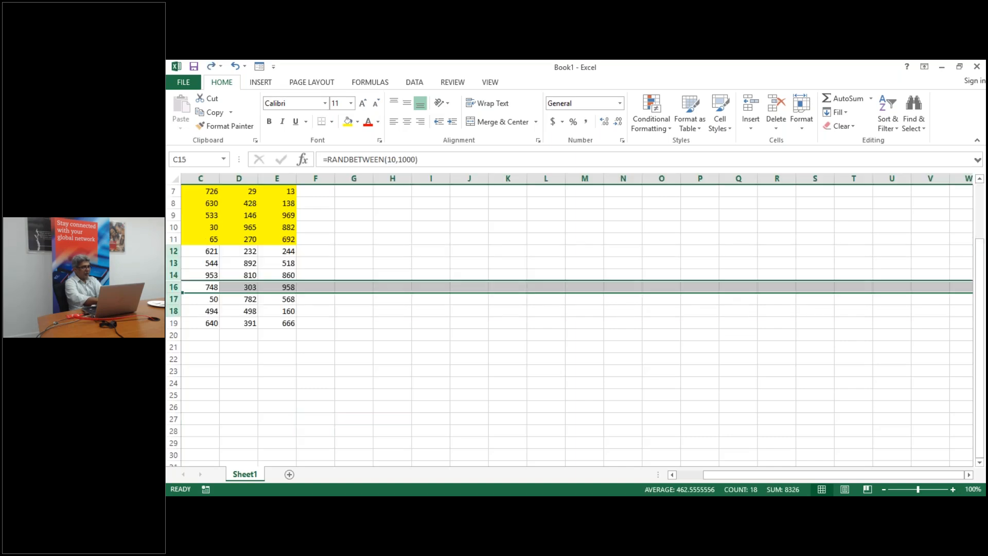
Undo to bring back rows 3–5, then select the data block C3:E18
key(Up)
key(Up)
key(Up)
key(Up)
key(Up)
key(Up)
key(Up)
key(Up)
key(Up)
key(Up)
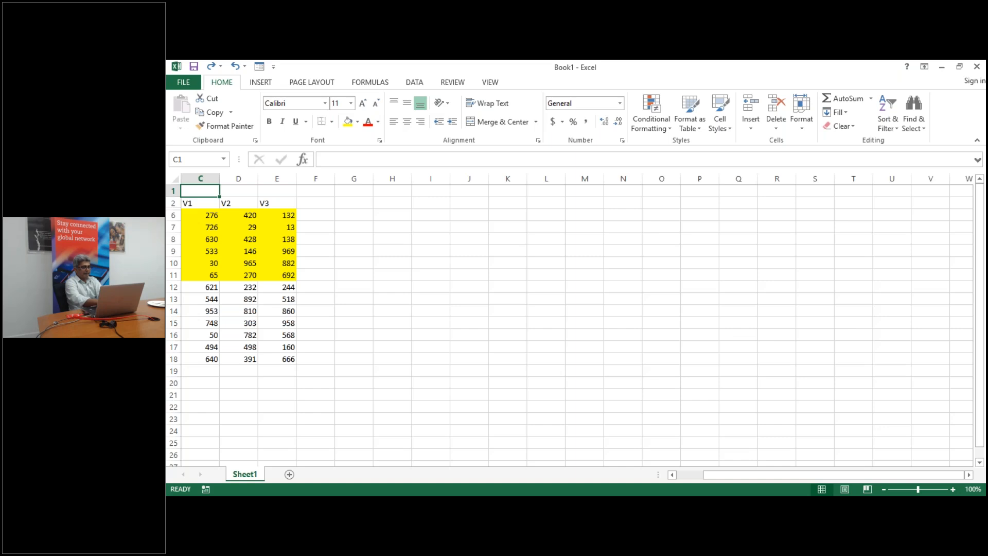
key(ctrl+z)
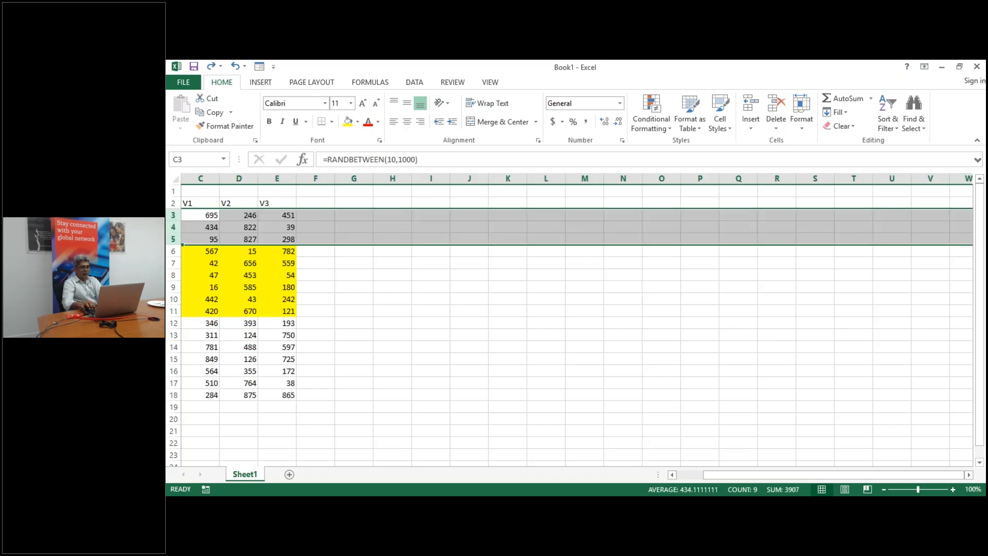
key(Left)
key(Right)
key(ctrl+shift+Right)
key(ctrl+shift+Down)
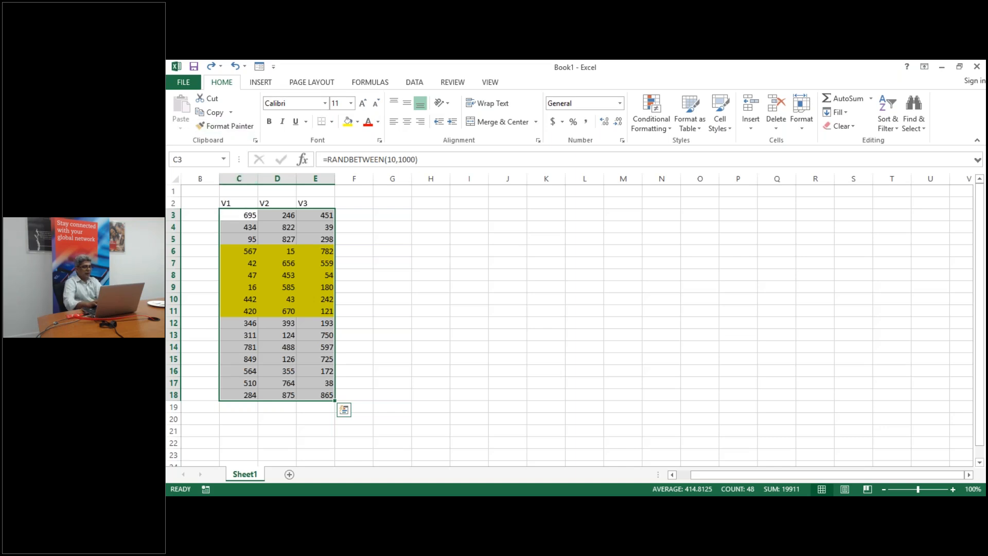
Copy C3:E18 and paste it back onto itself as values only
key(ctrl+c)
click(180, 125)
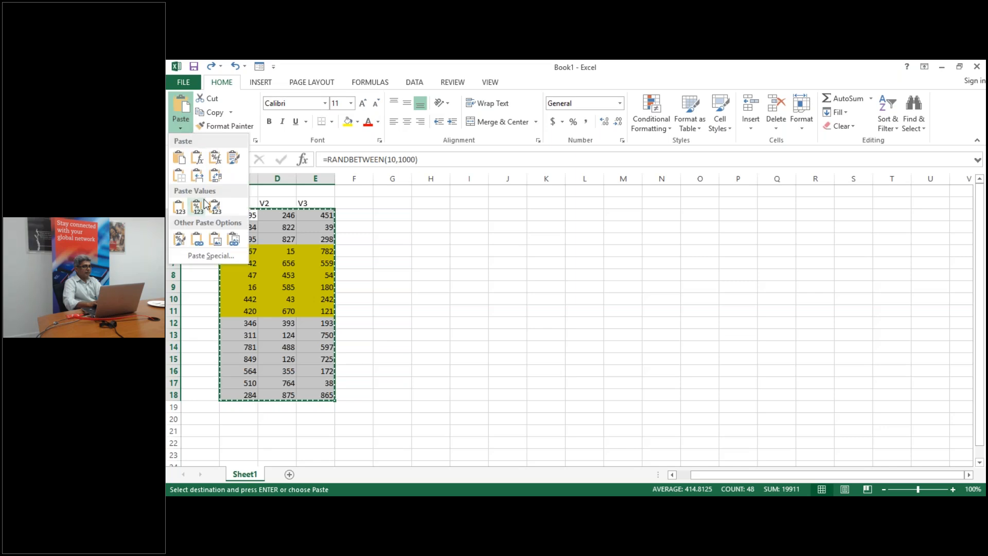
click(180, 207)
Select rows 3 to 5
drag(452, 294, 273, 264)
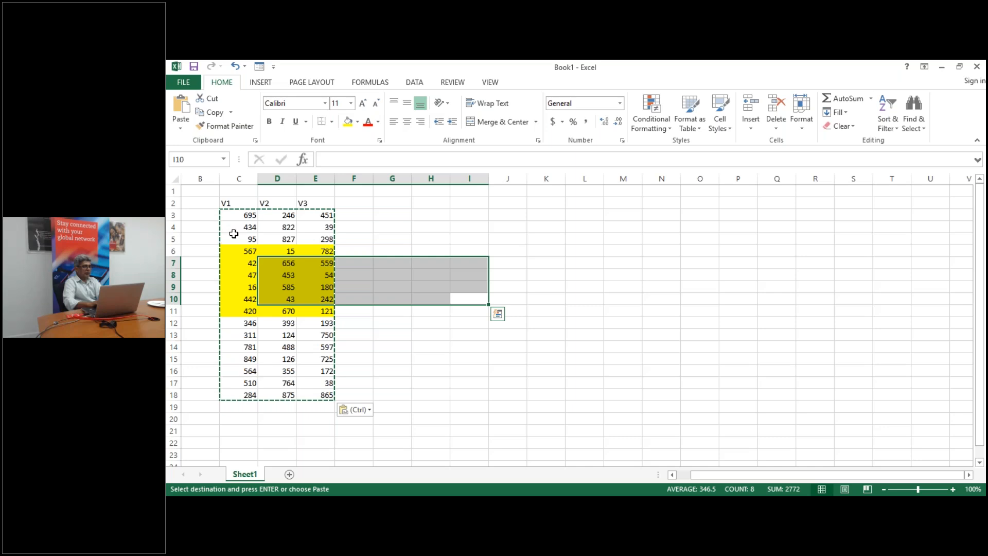
click(233, 234)
drag(279, 346, 173, 227)
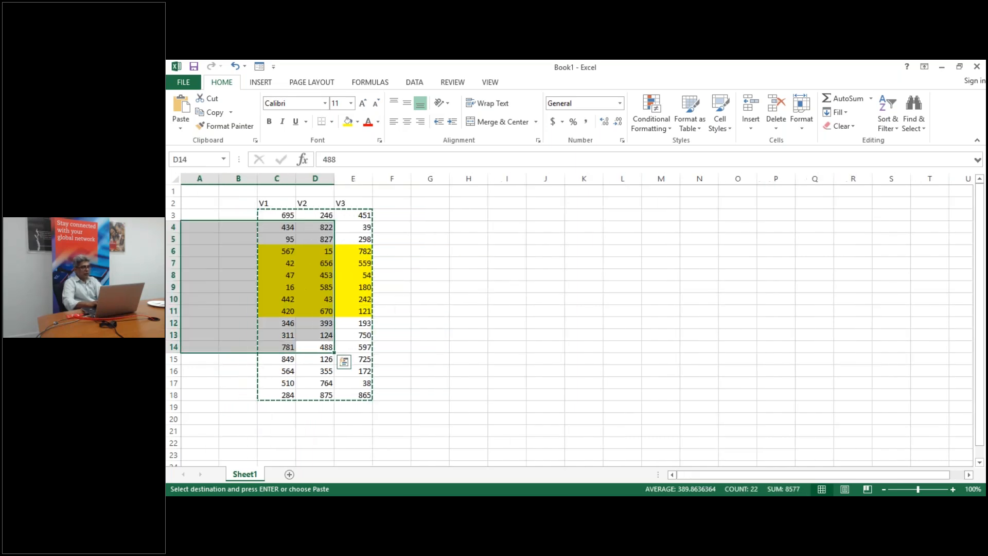
click(211, 266)
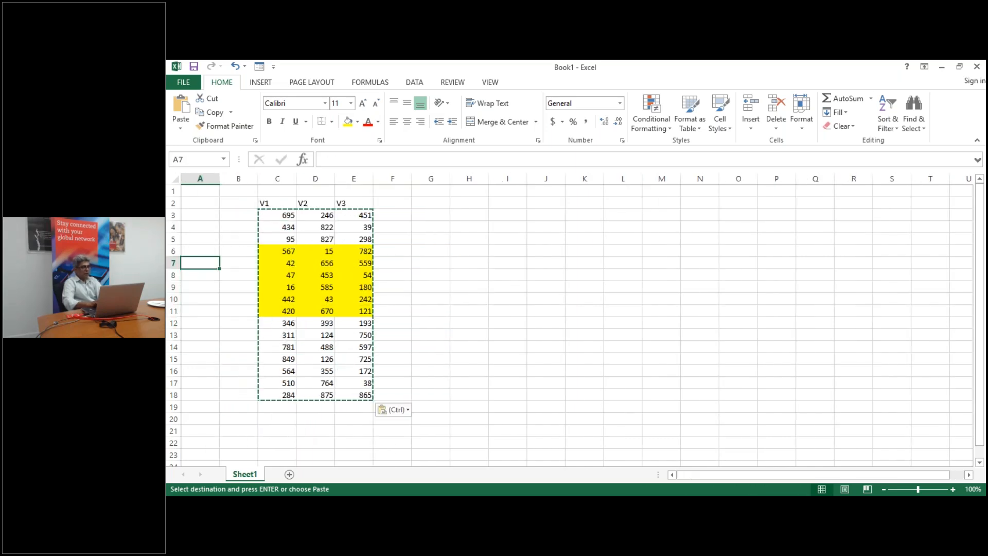
drag(175, 215, 175, 239)
key(Escape)
Hide rows 3 to 5
click(174, 239)
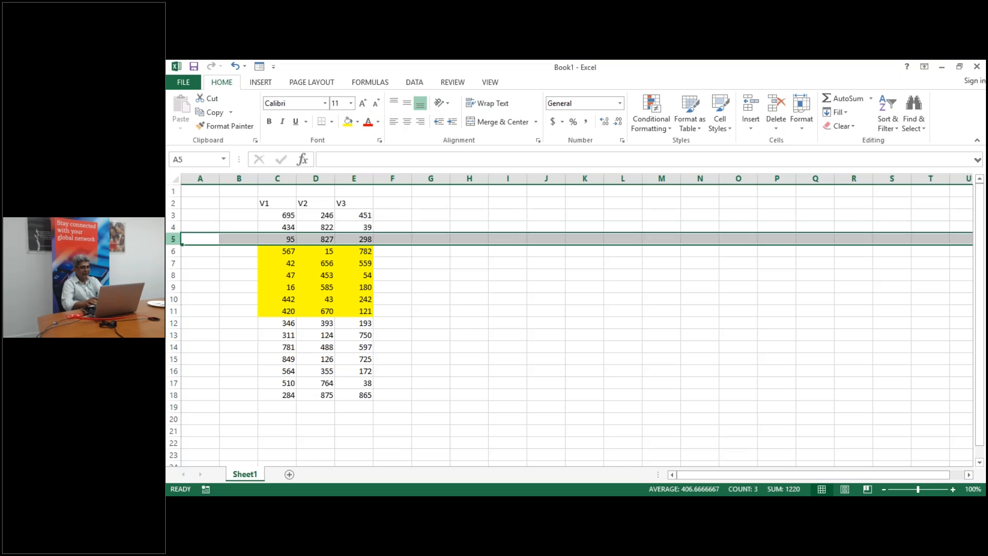
key(shift+Up)
key(shift+Up)
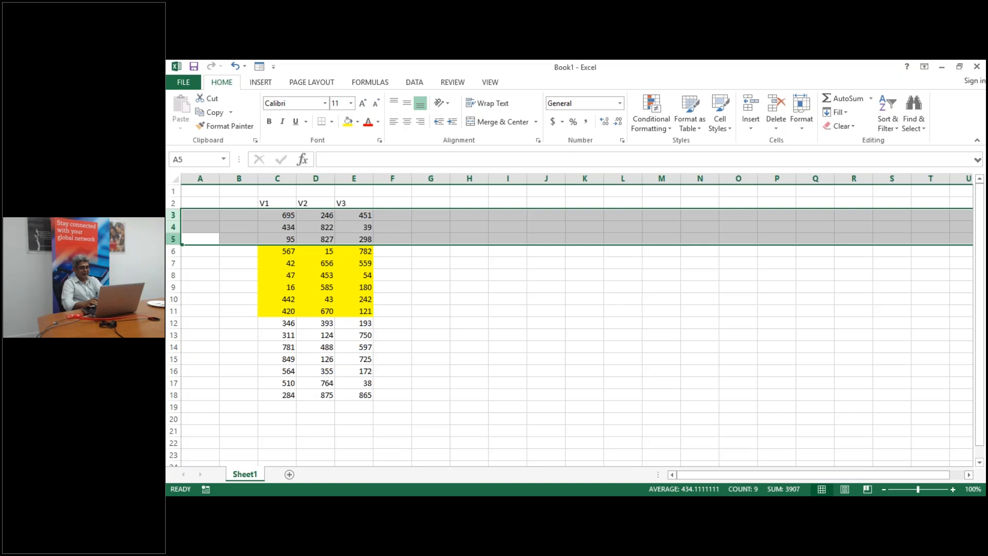
right_click(174, 240)
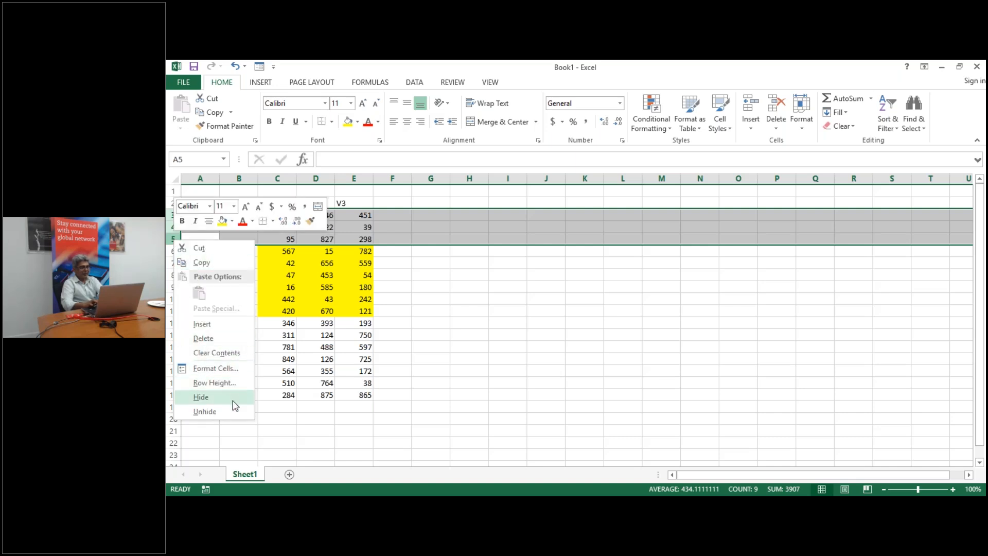
click(201, 396)
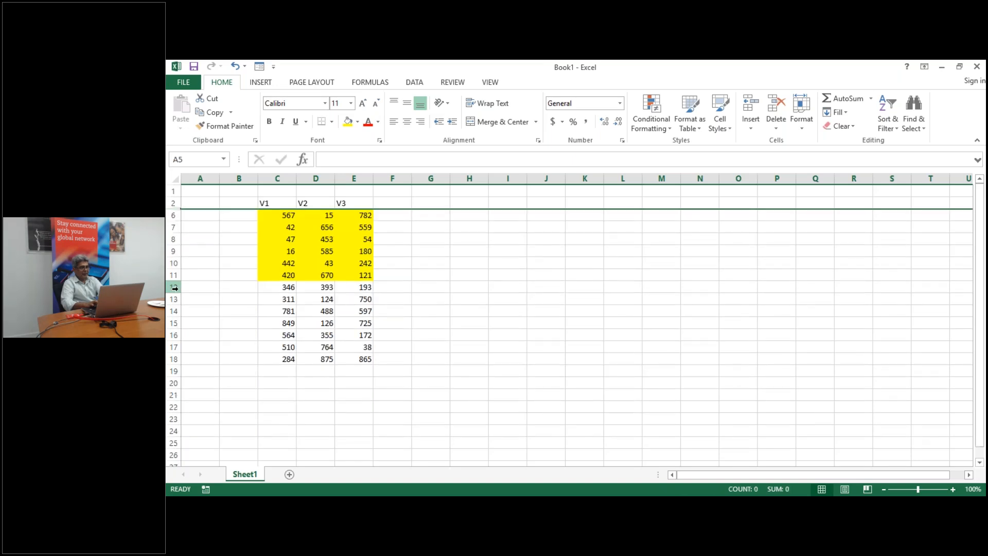
Hide rows 12 through 18
drag(175, 288, 191, 353)
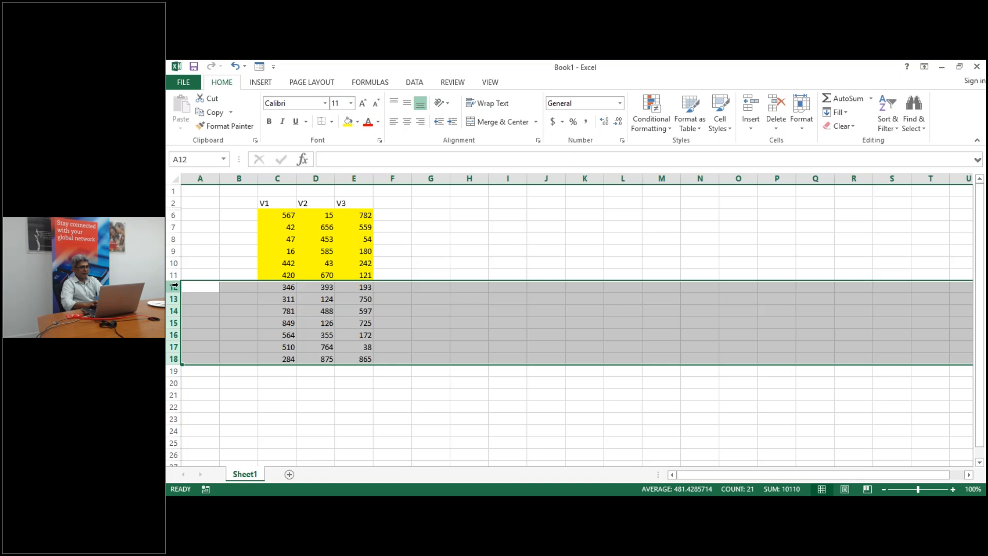
right_click(174, 287)
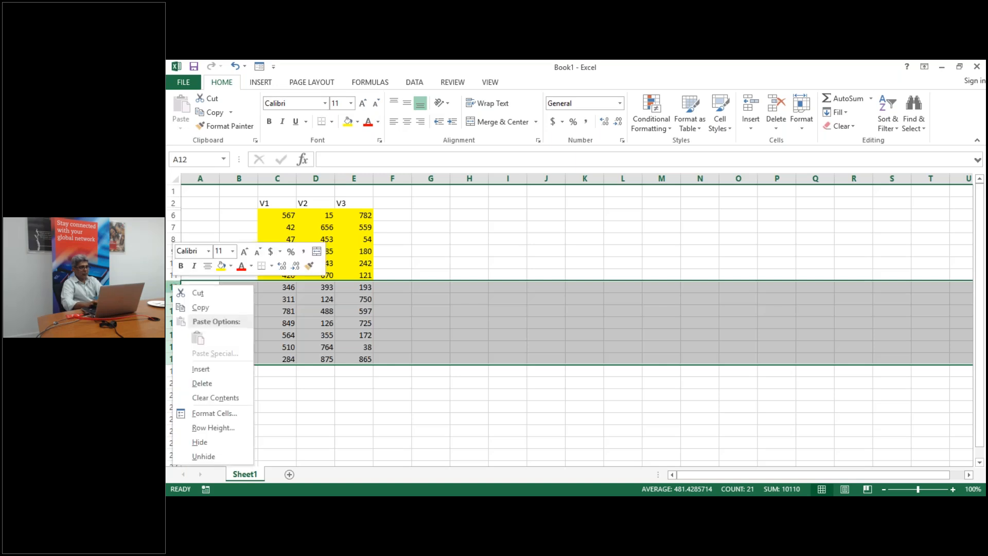
click(216, 449)
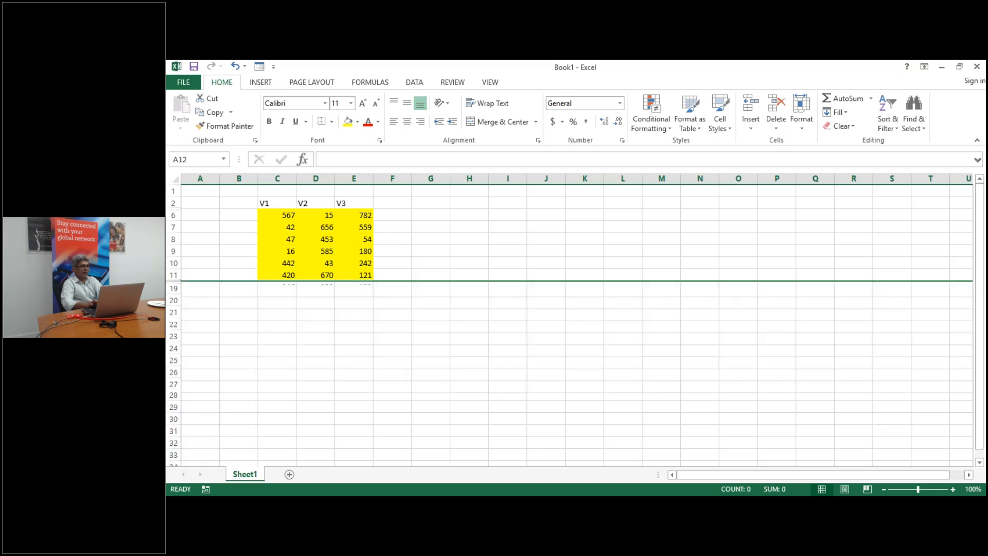
click(309, 432)
key(Up)
key(Up)
key(Up)
key(Up)
key(Up)
key(Up)
key(Up)
key(Up)
key(Up)
key(Up)
key(Up)
key(Up)
key(Up)
key(Up)
key(Up)
key(Up)
key(Up)
key(Up)
key(Up)
key(Up)
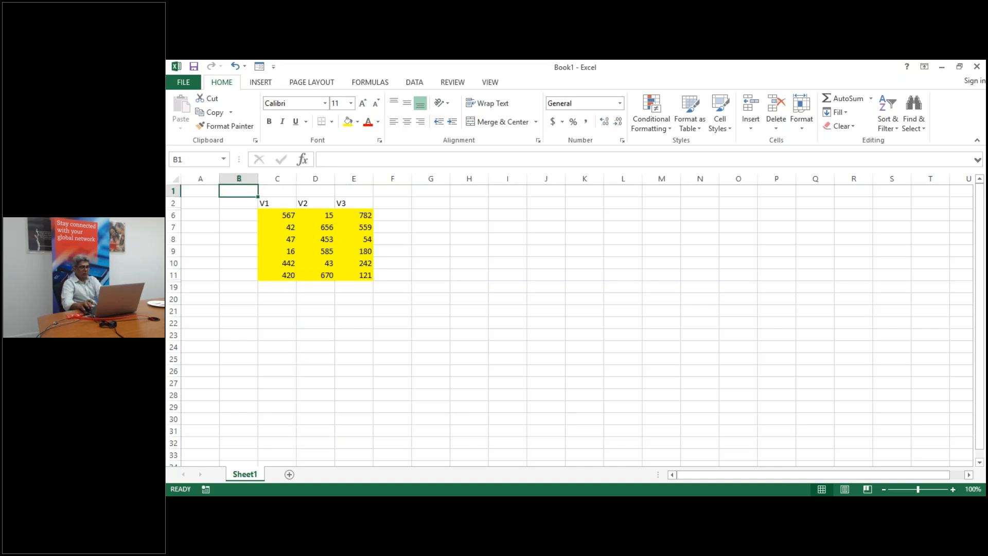
Select C2:E19, spanning the hidden rows, and copy it
key(Down)
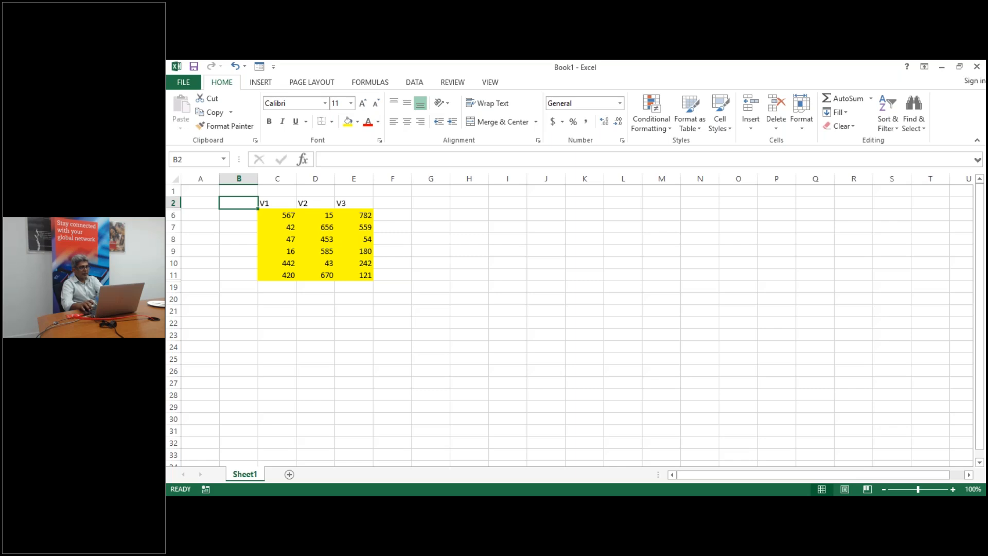
key(shift+Right)
key(shift+Right)
key(Right)
key(shift+Right)
key(shift+Right)
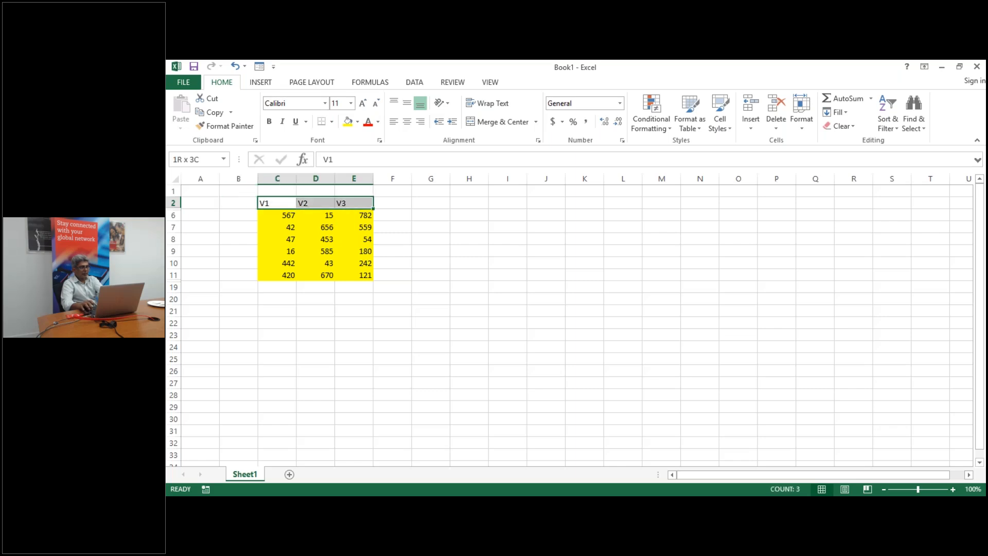
key(shift+Down)
key(shift+Down)
key(shift+Down)
key(shift+Down)
key(shift+Down)
key(shift+Down)
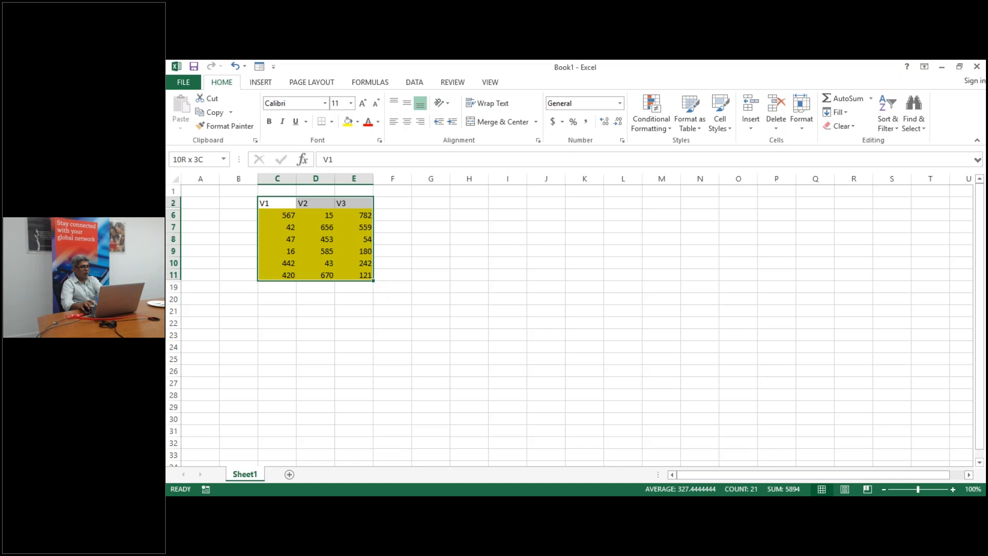
key(shift+Down)
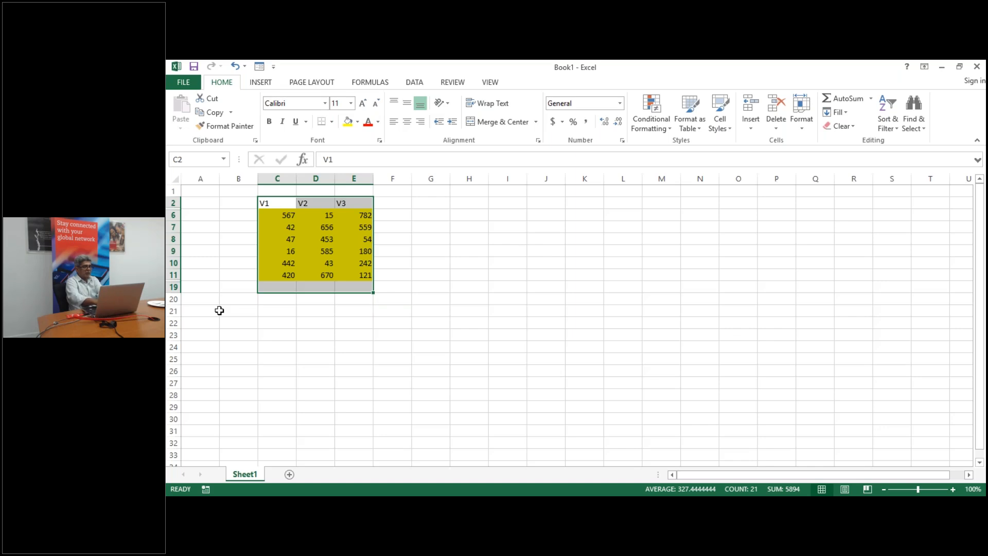
key(ctrl+c)
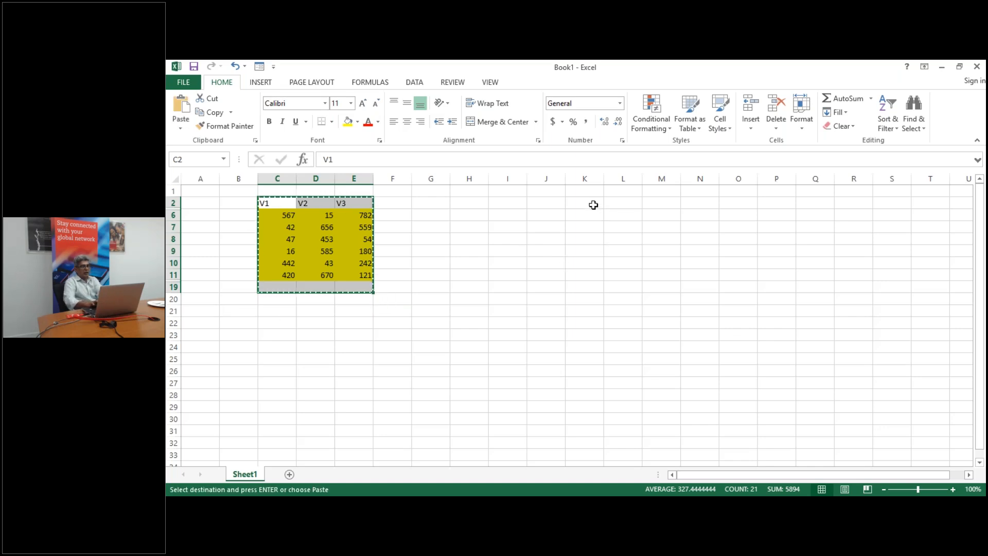
Paste the copied block at K2
click(593, 204)
key(ctrl+v)
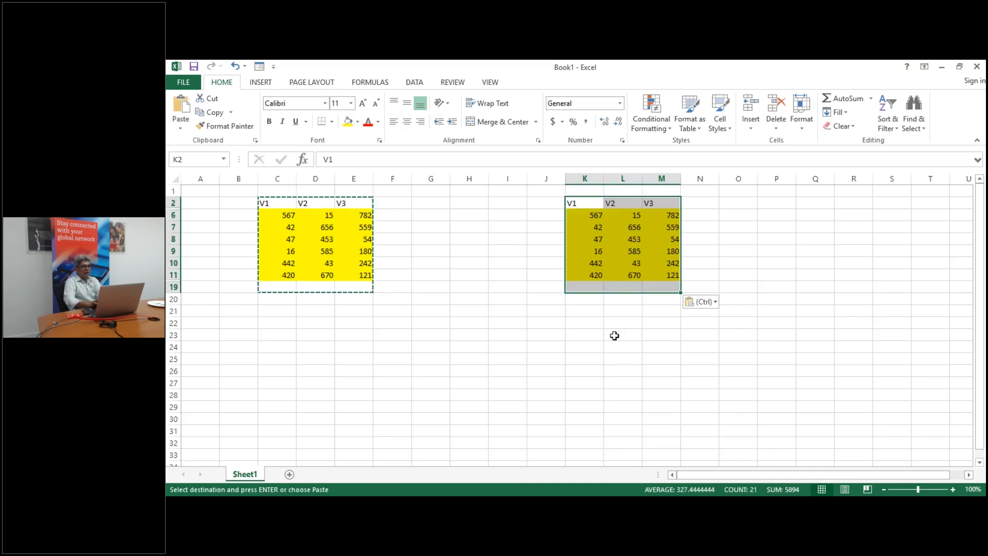
click(615, 336)
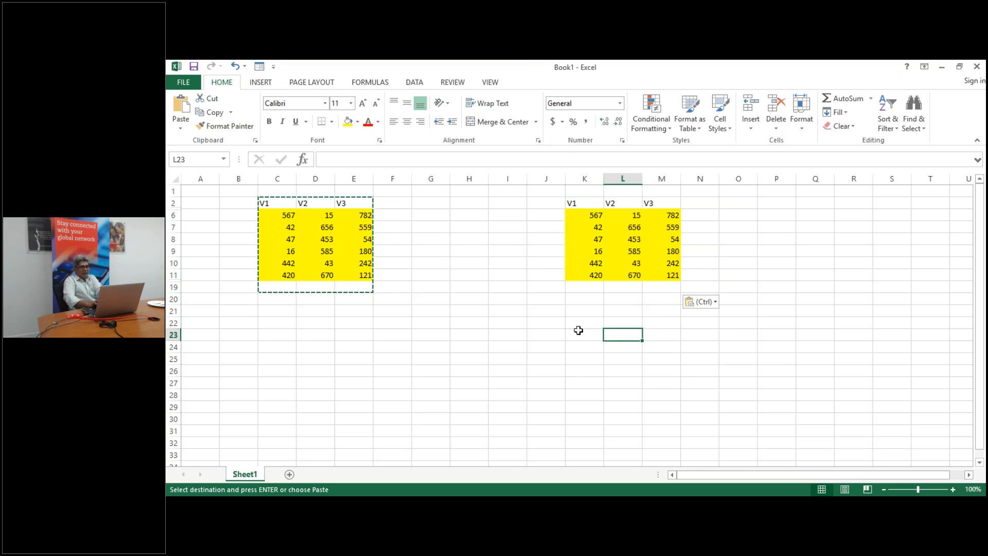
Paste the full block, hidden rows included, at K22 and check its bottom rows
click(589, 324)
key(ctrl+v)
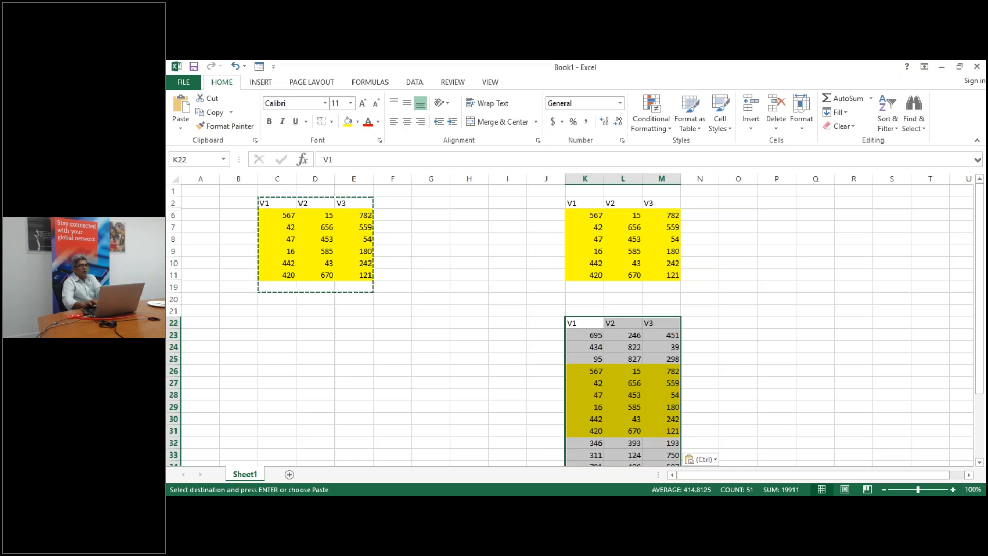
key(Down)
key(Down)
key(Down)
key(Down)
key(Down)
key(Down)
key(Down)
key(Down)
key(Down)
key(Down)
key(Down)
key(Down)
key(Down)
key(Down)
key(Down)
key(Down)
key(Down)
key(Down)
key(Down)
key(Down)
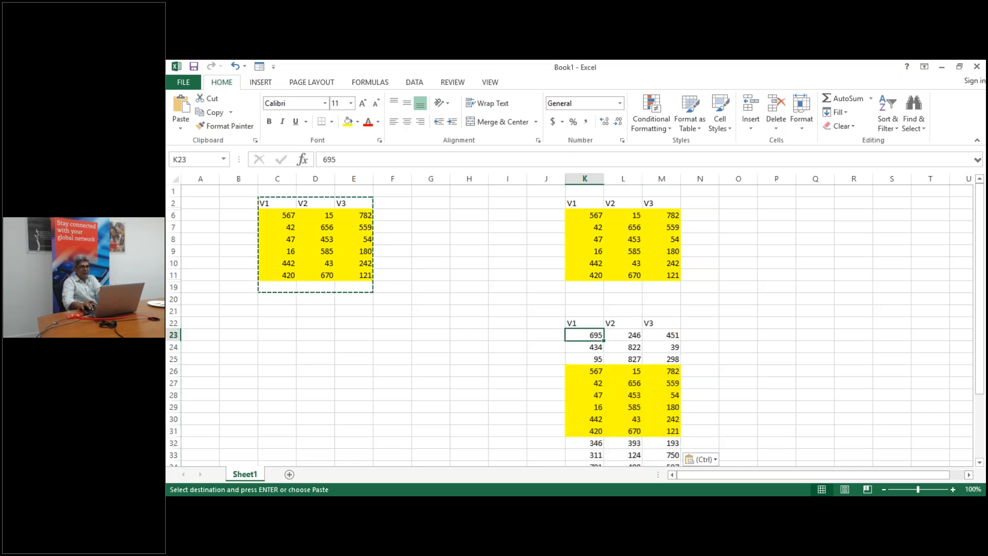
key(Up)
key(Up)
key(Up)
key(Up)
key(Up)
key(Up)
key(Up)
key(Up)
key(Up)
key(Up)
key(Up)
key(Up)
key(Up)
key(Up)
key(Up)
key(Up)
key(Up)
key(Up)
key(Up)
key(Up)
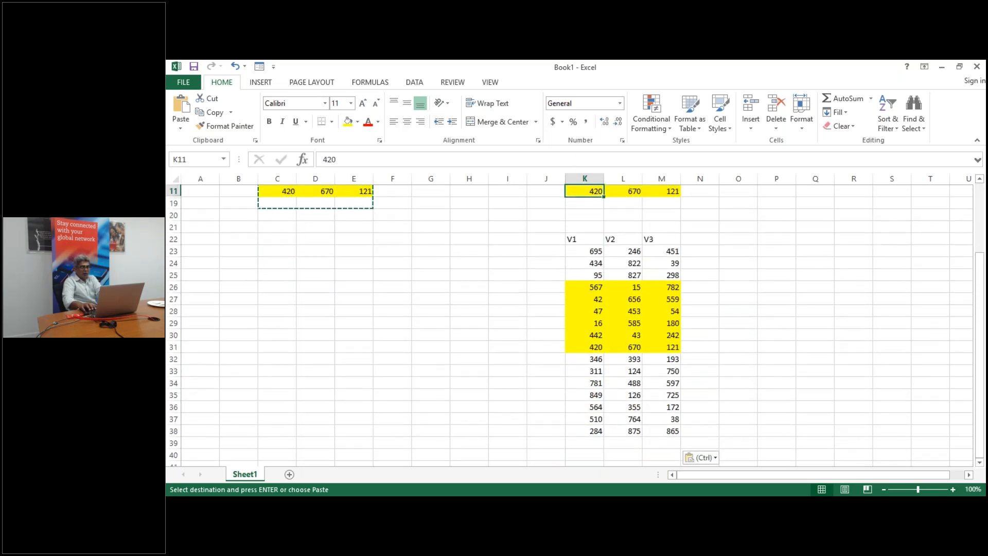
Return to the V1 header in C2 and begin selecting the original data
key(Left)
key(Left)
key(Left)
key(Left)
key(Left)
key(Left)
key(Left)
key(Left)
key(Left)
key(Up)
key(Up)
key(Up)
key(Up)
key(Up)
key(Up)
key(Up)
key(Down)
key(Down)
key(Up)
key(Right)
key(Right)
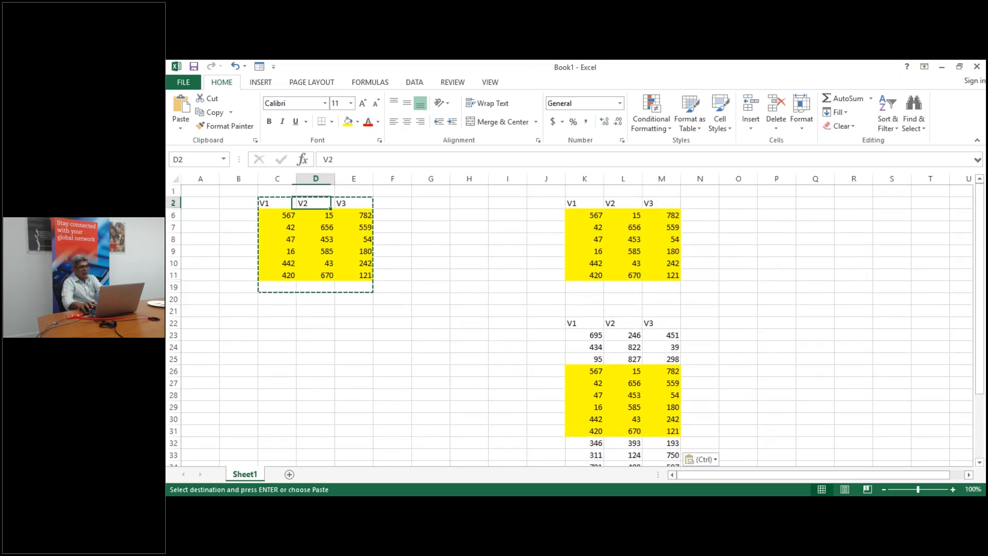
key(Left)
key(shift+Right)
key(shift+Right)
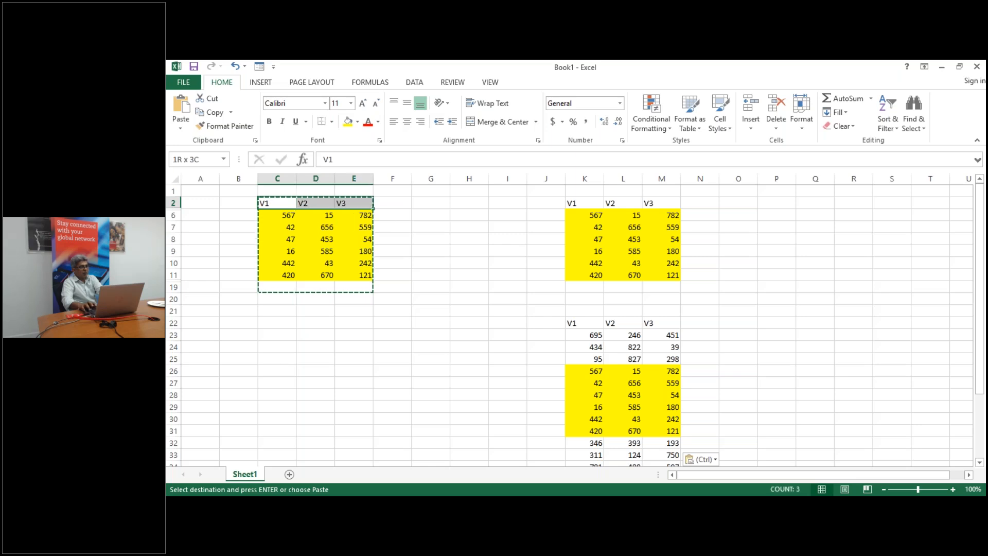
Select only the visible cells of C2:E19 and paste them at C25
key(shift+Down)
key(shift+Down)
key(shift+Down)
key(shift+Down)
key(shift+Down)
key(shift+Down)
key(shift+Down)
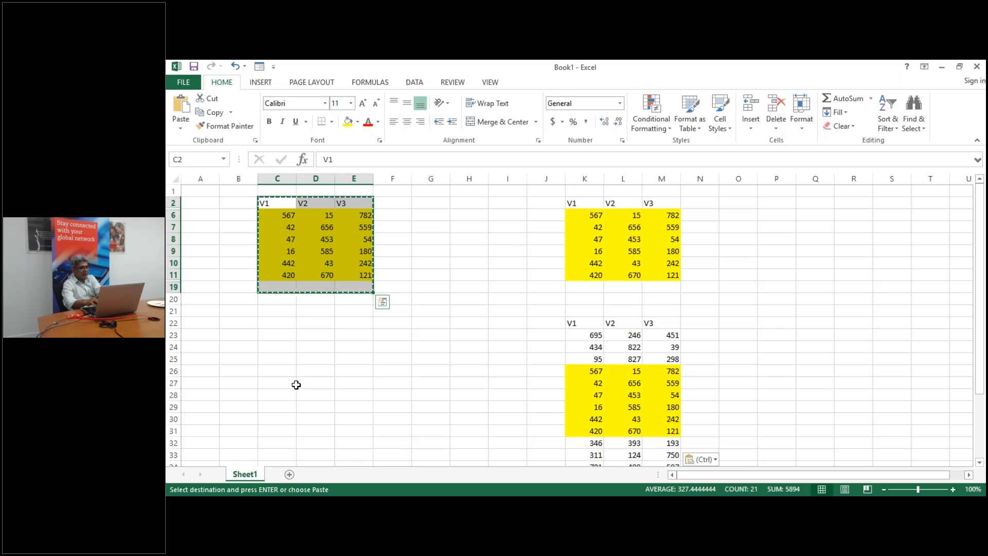
key(alt+semicolon)
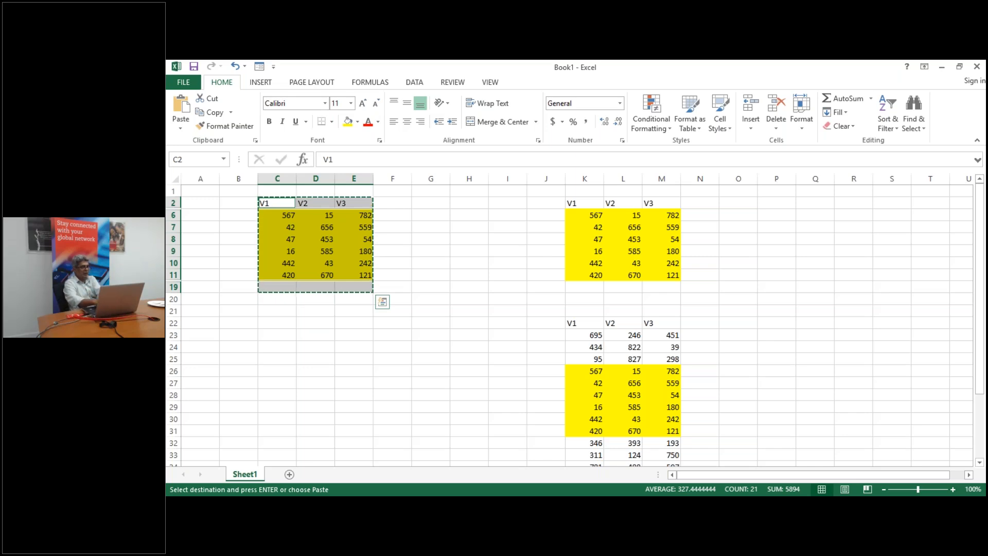
click(272, 358)
key(ctrl+v)
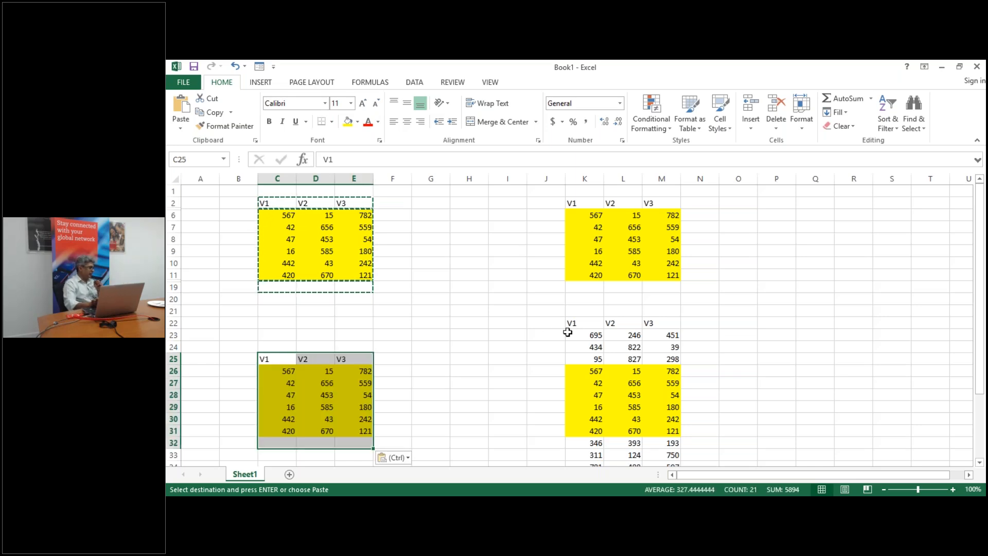
click(535, 361)
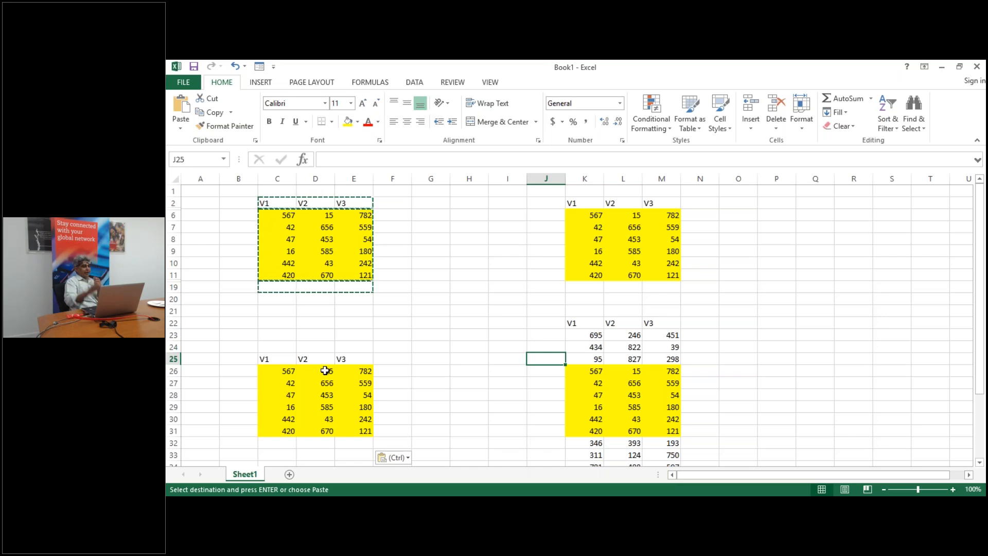
Reselect the V1–V3 range from C2 down to row 19
click(274, 203)
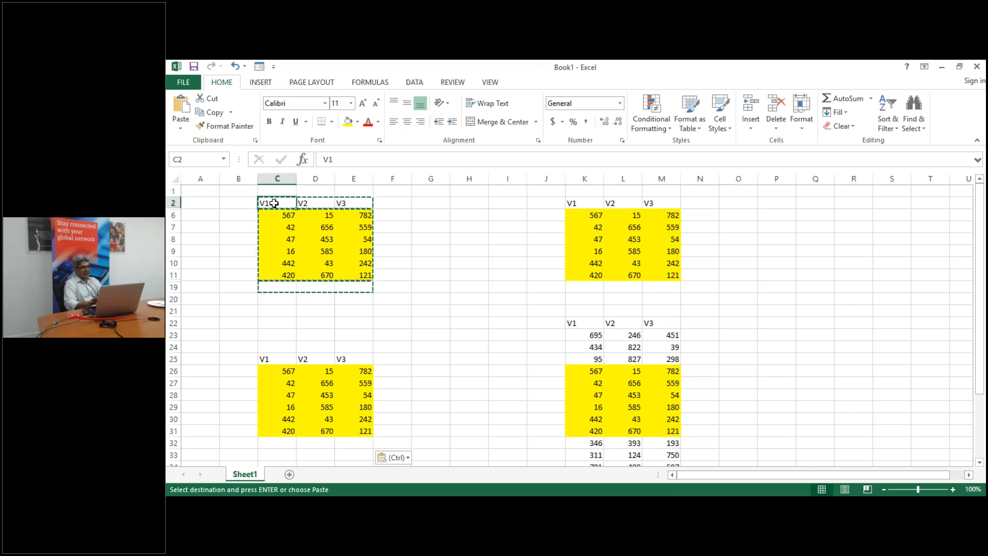
key(ctrl+shift+Right)
key(ctrl+shift+Down)
key(ctrl+shift+Down)
key(ctrl+shift+Up)
key(shift+Down)
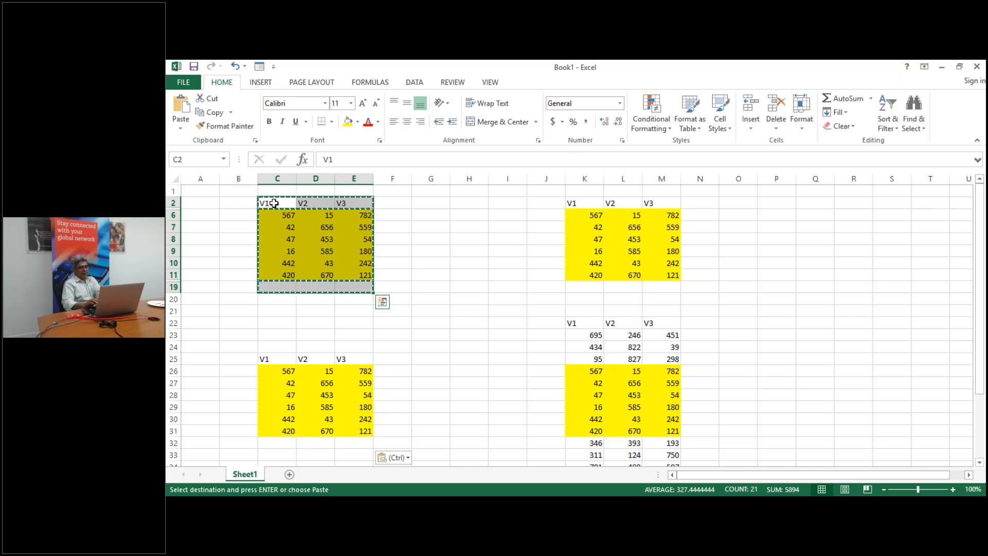
click(828, 287)
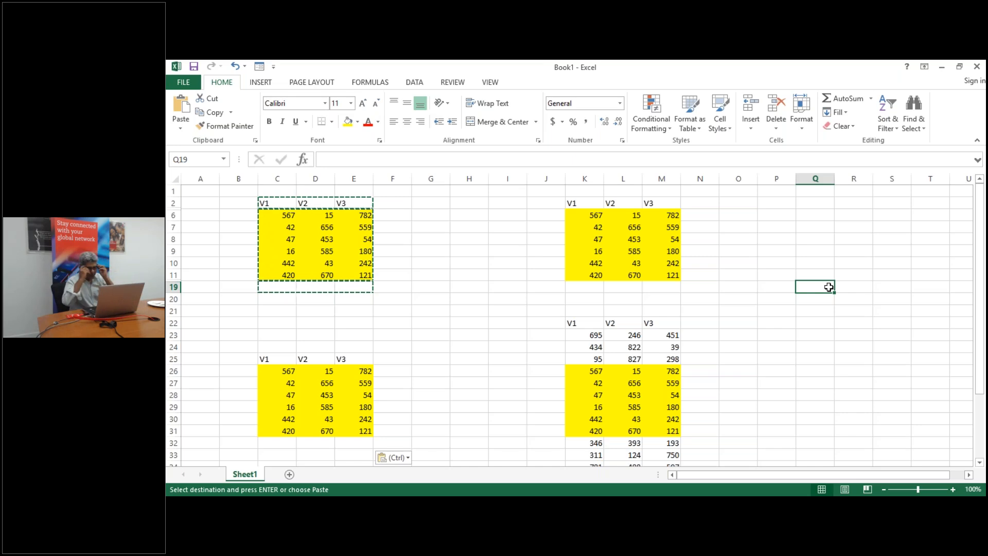
Type an e-mail address into Q22 so it becomes a hyperlink
click(831, 360)
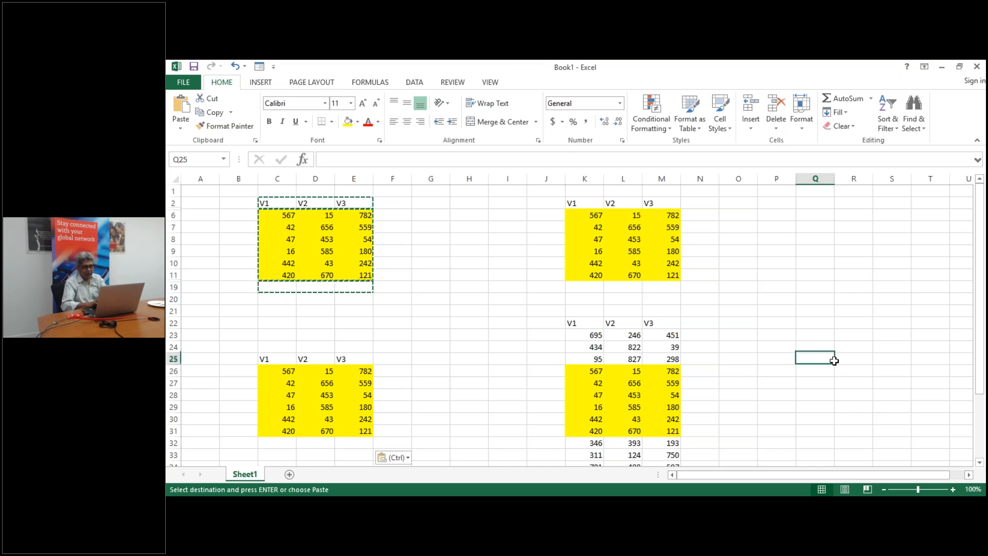
click(811, 323)
text(item)
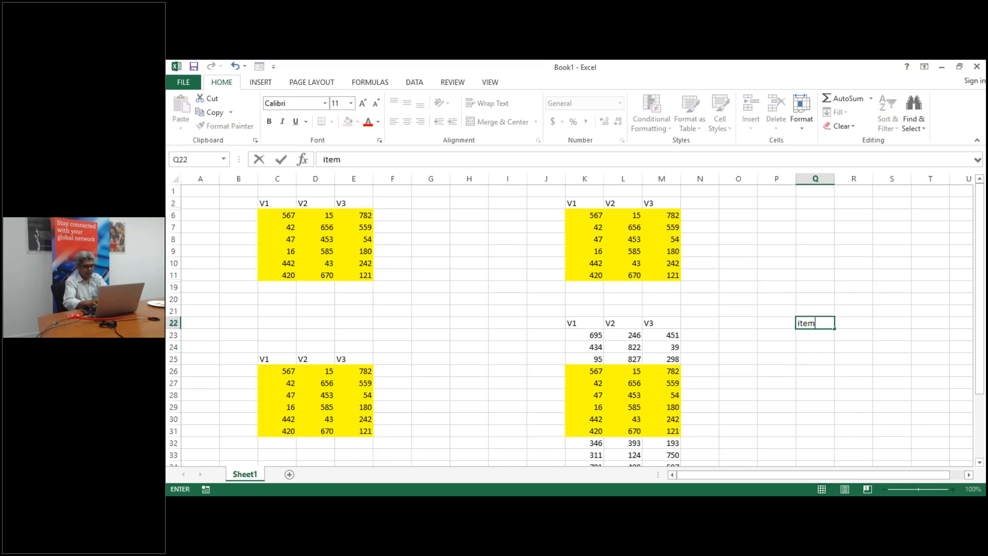
key(BackSpace)
key(BackSpace)
key(BackSpace)
key(BackSpace)
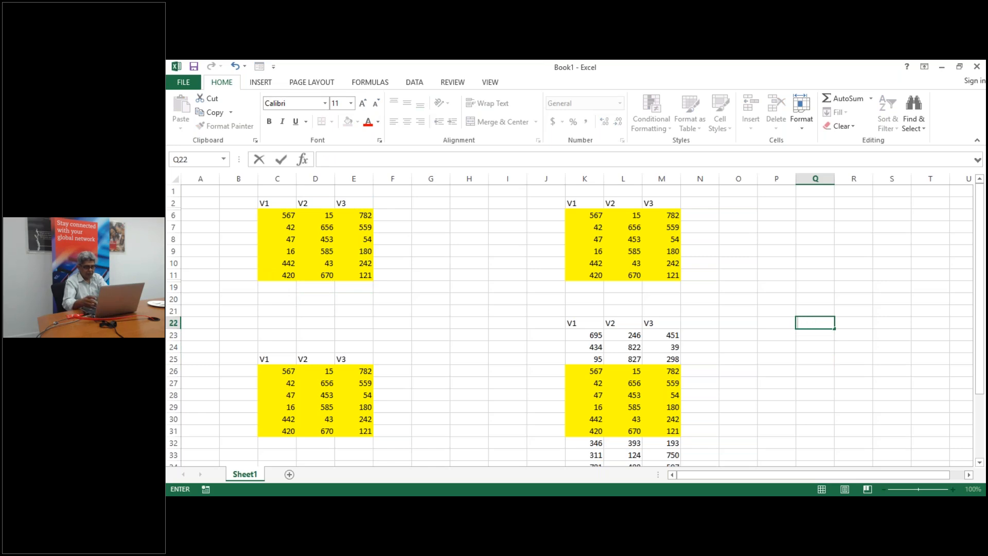
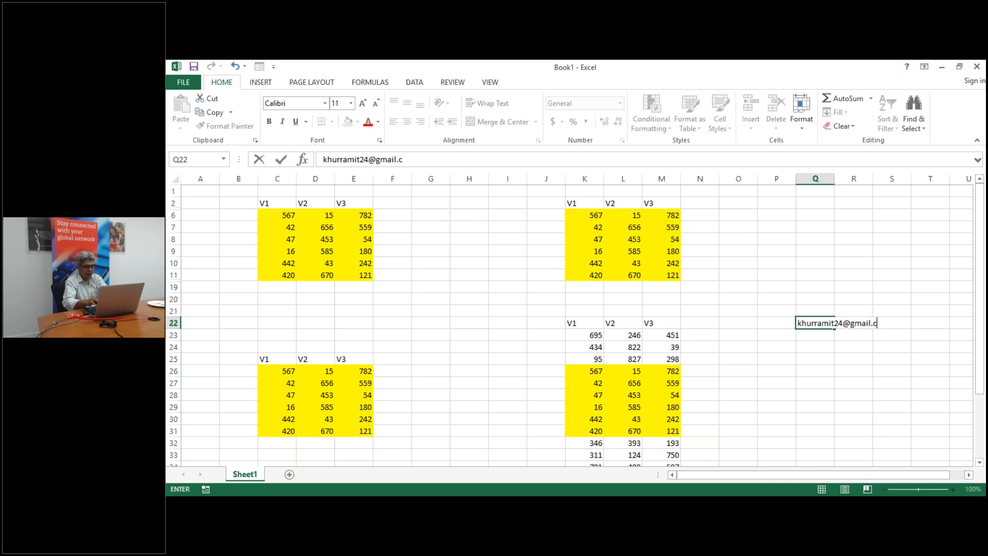
key(Return)
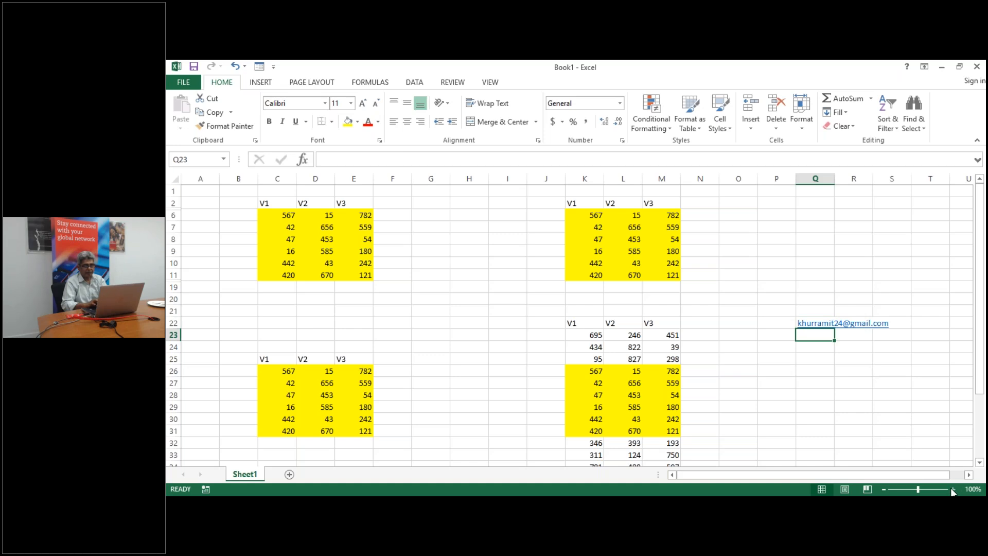
Zoom in on the sheet to read the link
click(953, 490)
click(953, 489)
click(953, 490)
click(953, 490)
click(953, 490)
click(953, 490)
click(952, 490)
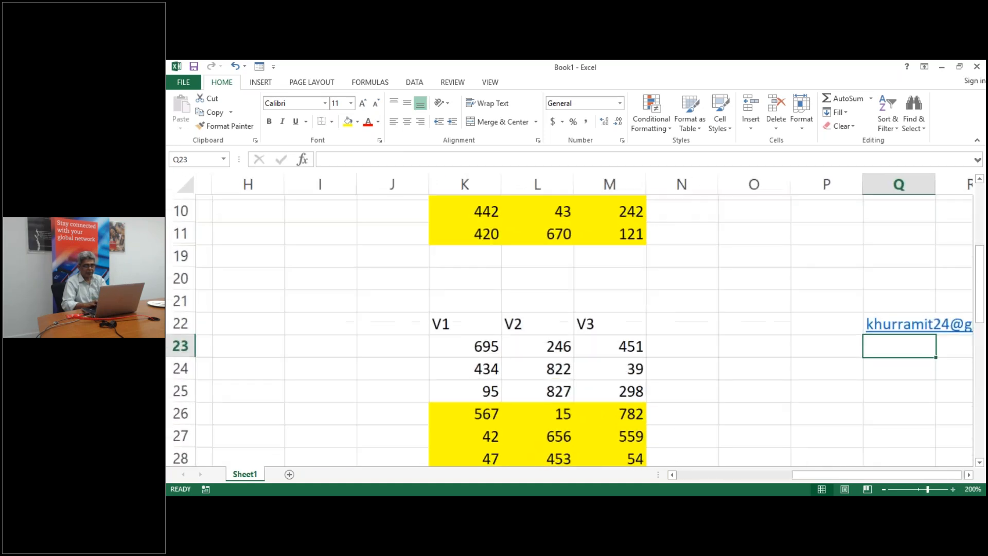
click(953, 490)
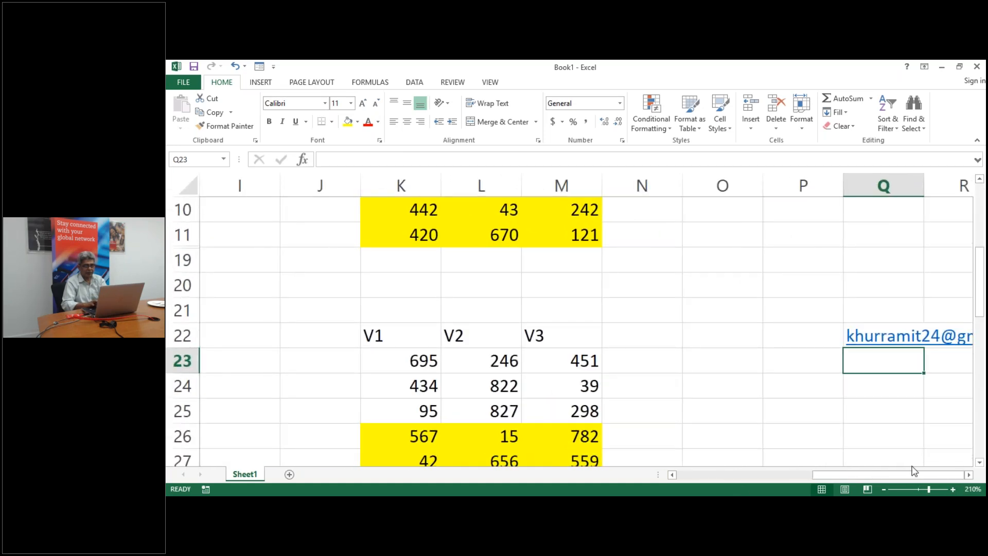
click(968, 475)
click(968, 474)
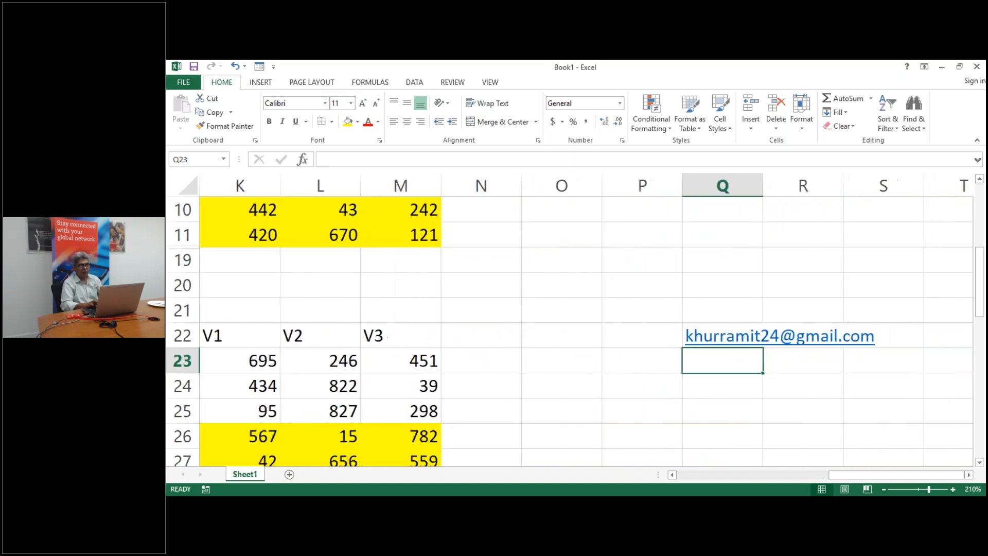
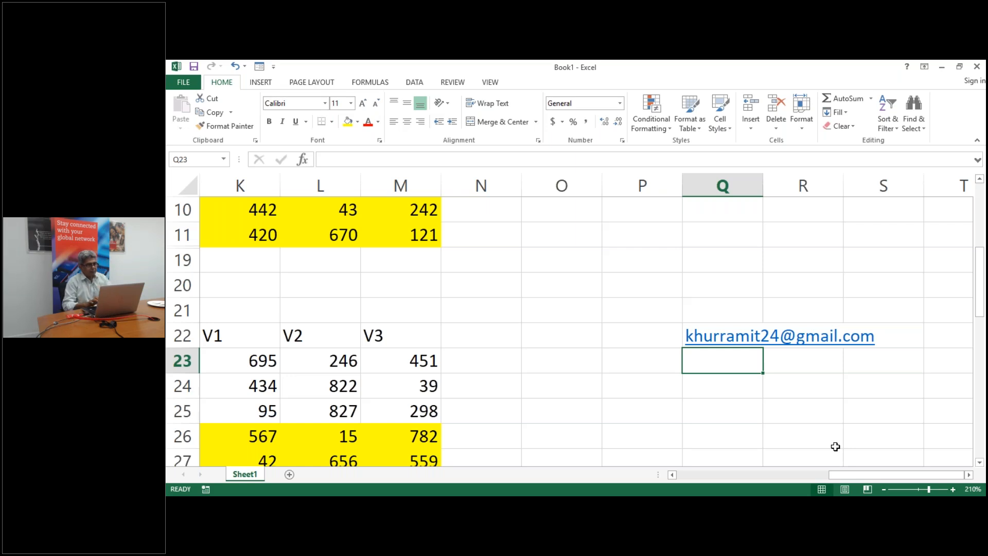
Select cell N23 beside the V3 values and bring up the Go To dialog
click(483, 365)
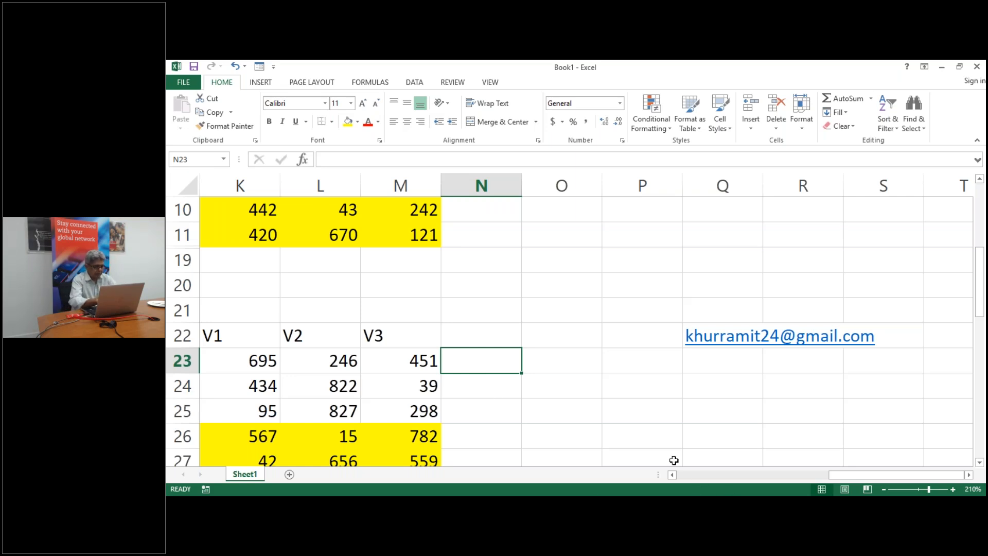
key(F5)
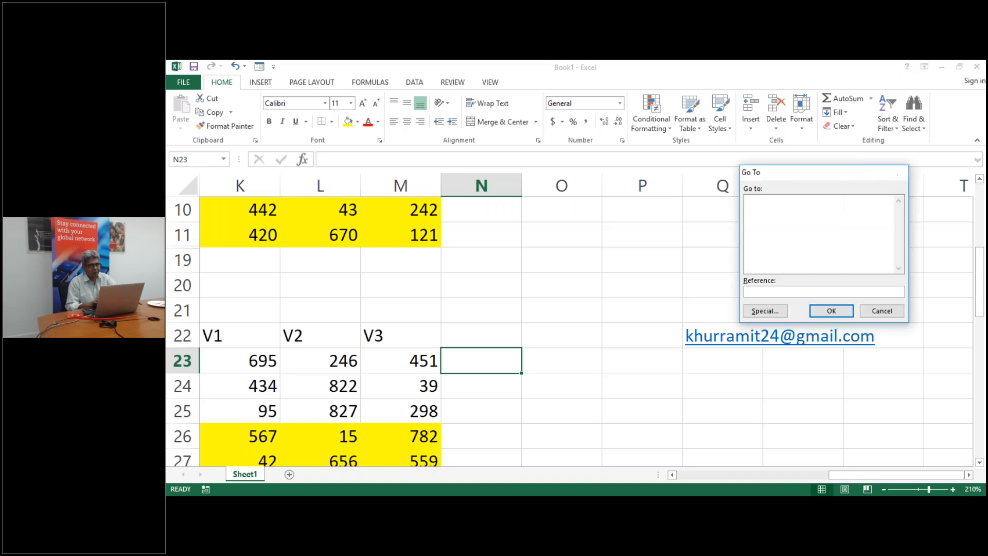
Cancel the Go To dialog and select the cell below the e-mail address in Q22
key(Escape)
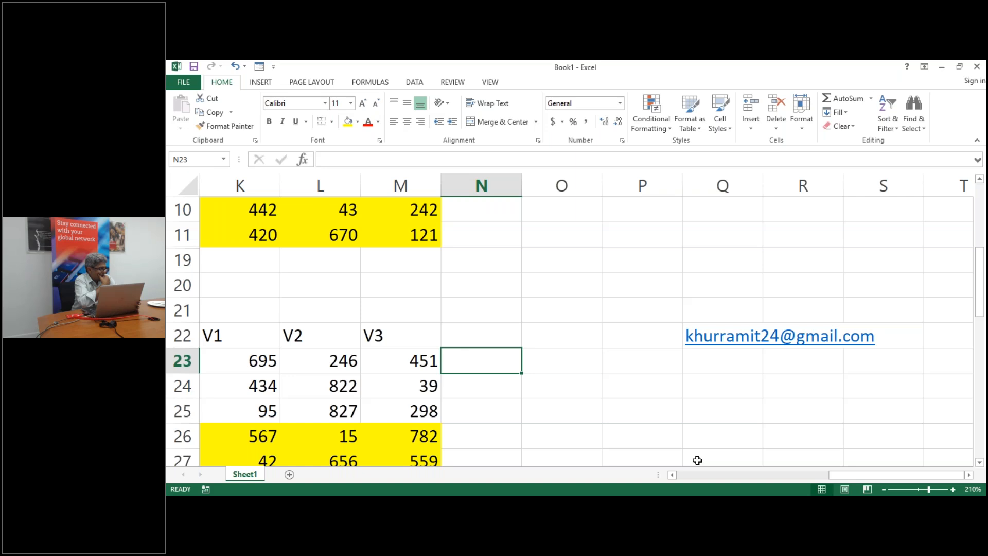
click(722, 390)
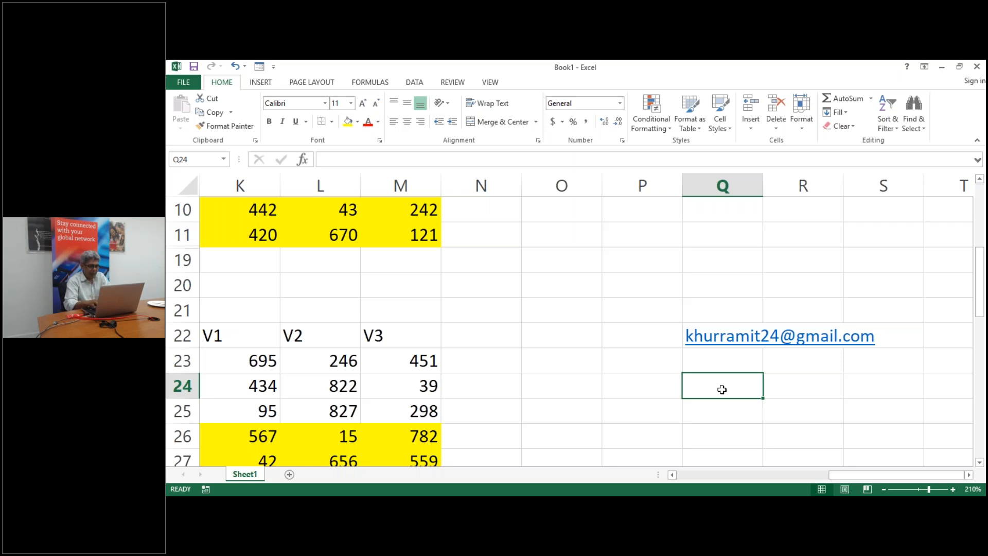
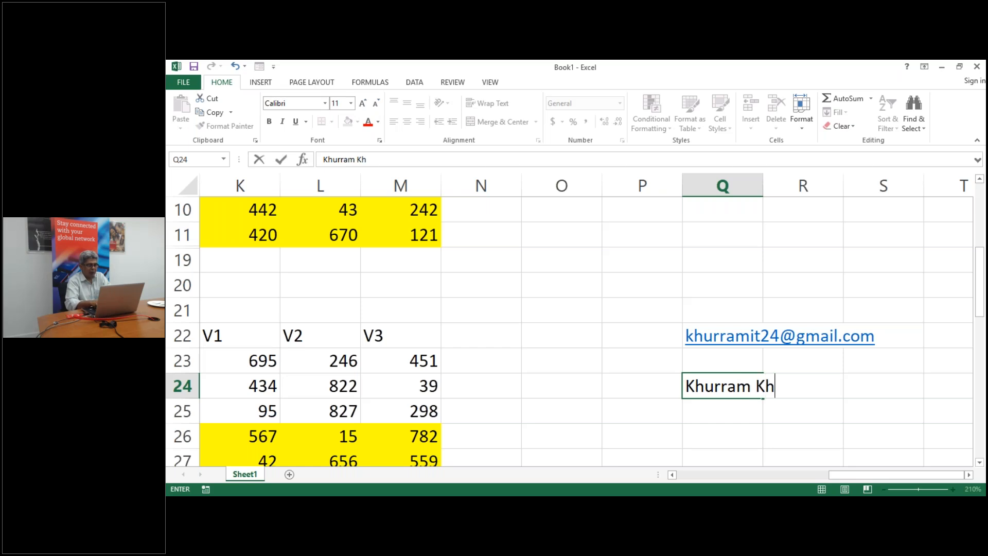
Enter a person's full name as plain text in cell Q24
key(Return)
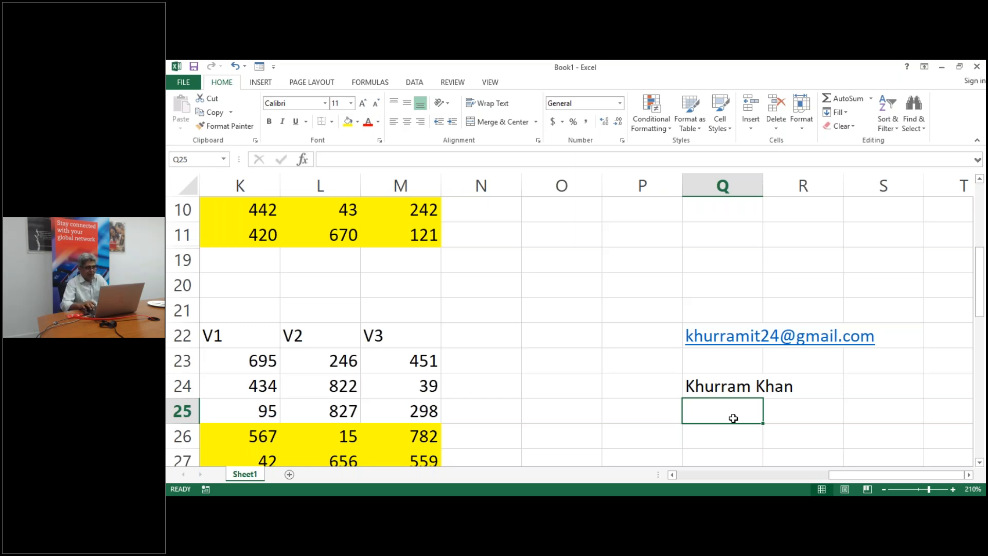
Enter the formula =K23+M23 in N23 to add the V1 and V3 values
key(Up)
key(Up)
key(Left)
key(Left)
key(Left)
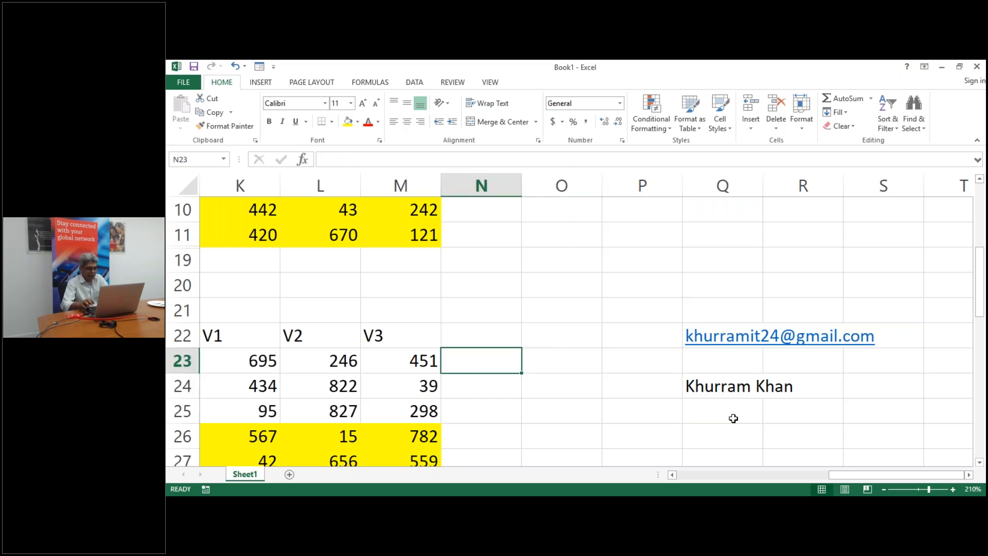
text(=)
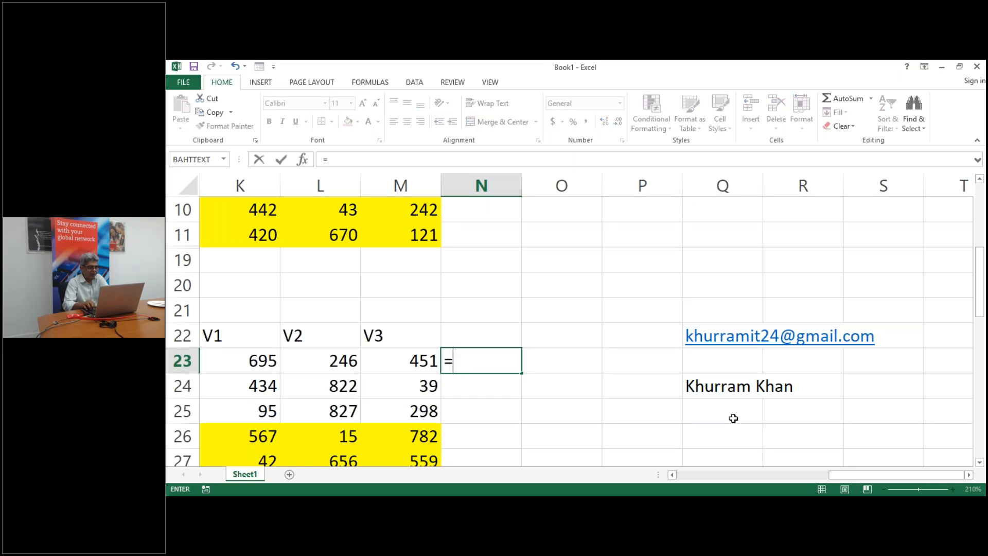
key(Left)
key(Left)
key(Left)
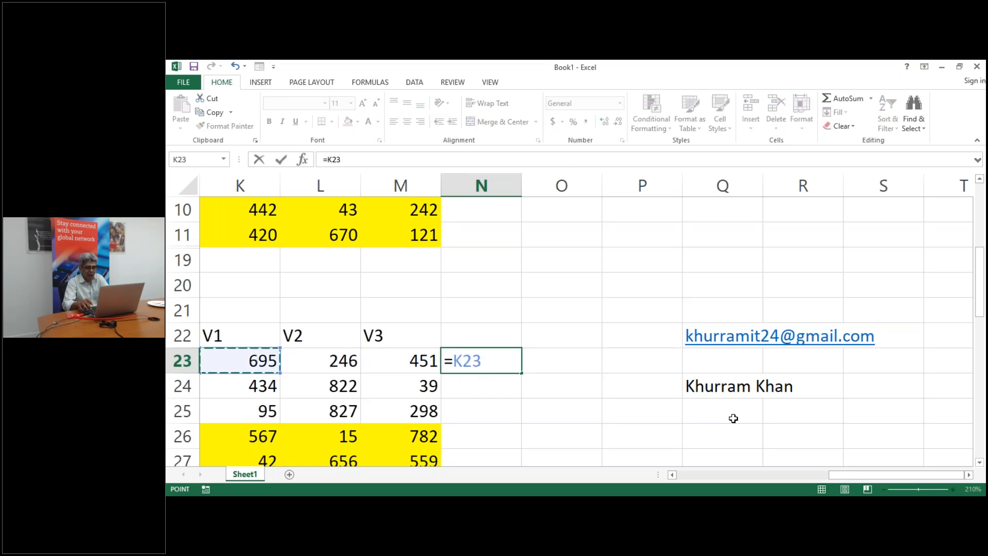
text(+)
key(Left)
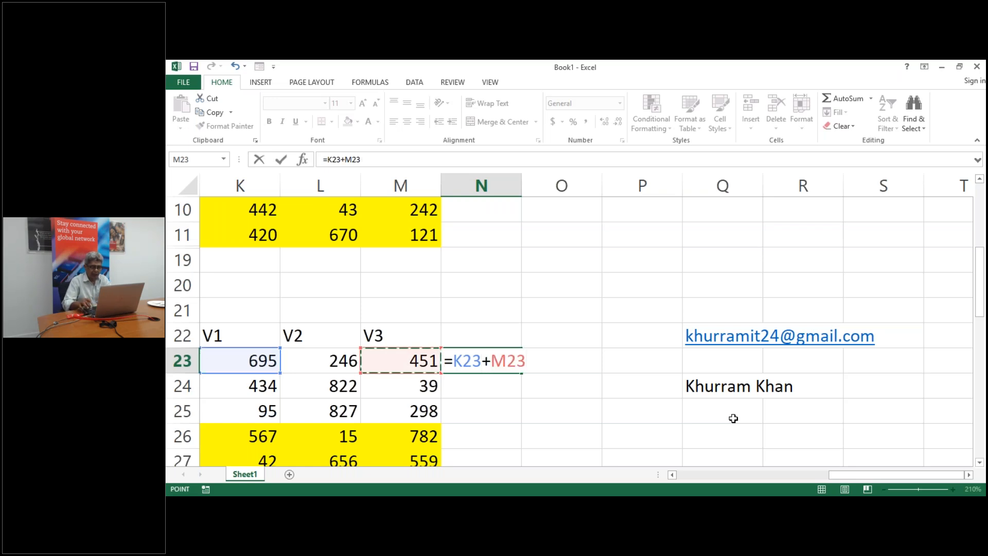
key(Return)
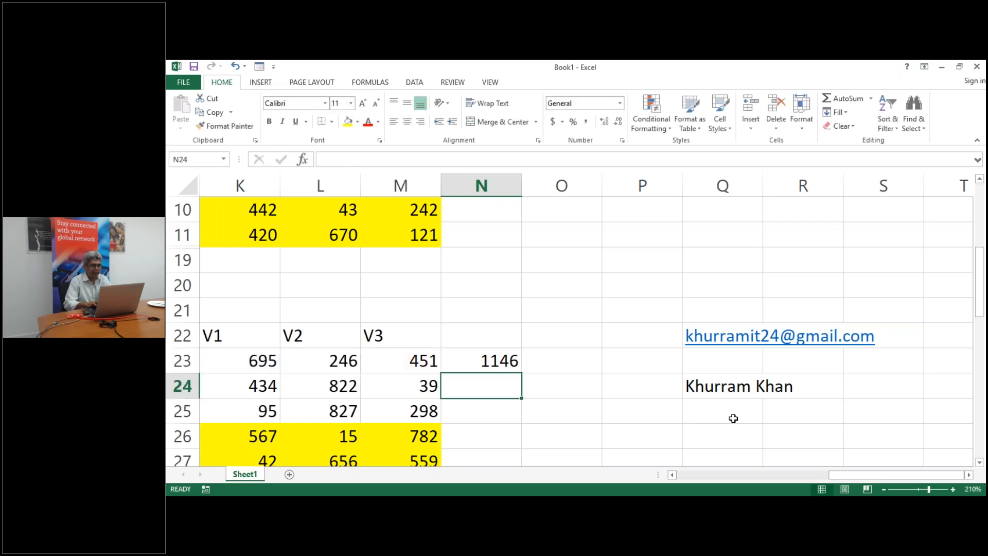
Toggle formula view on and off to check N23's formula, which returns 1146
click(493, 363)
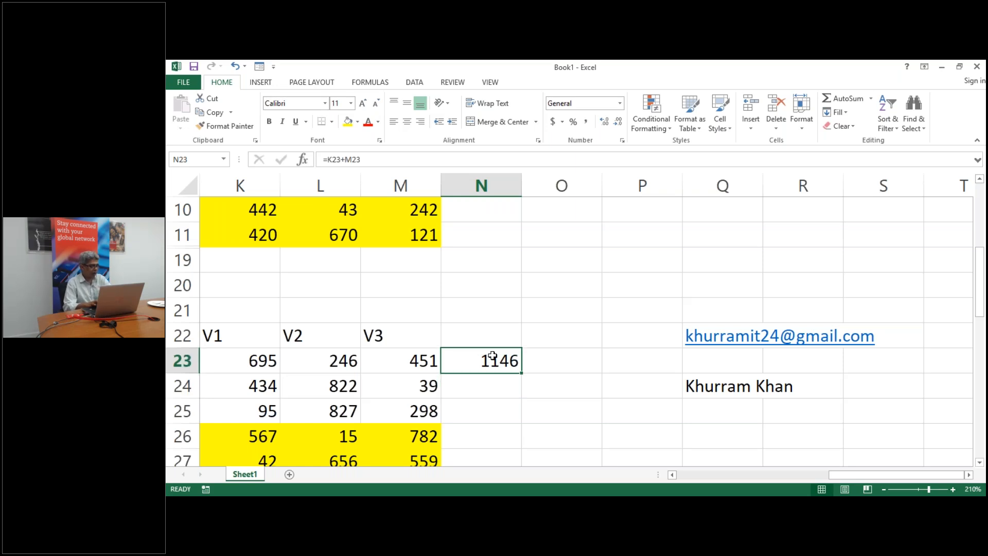
key(ctrl+grave)
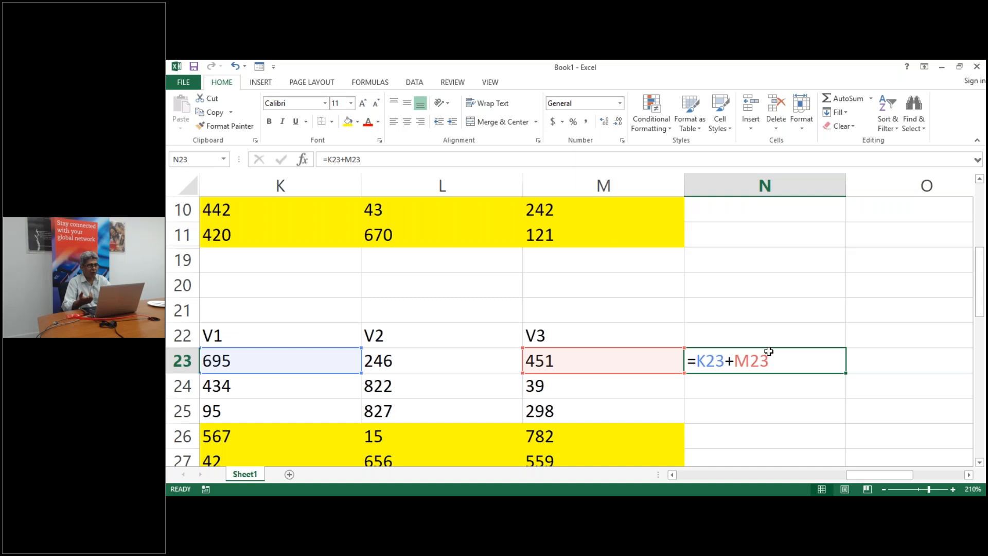
key(ctrl+grave)
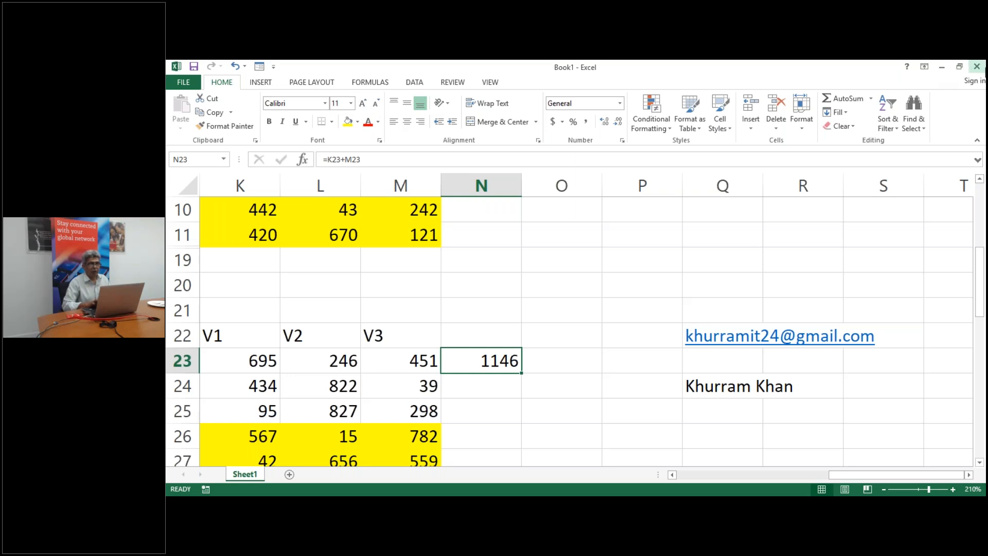
Close Book1 without saving and open the HandyExcelFeatures workbook from the excel 3 folder
click(977, 66)
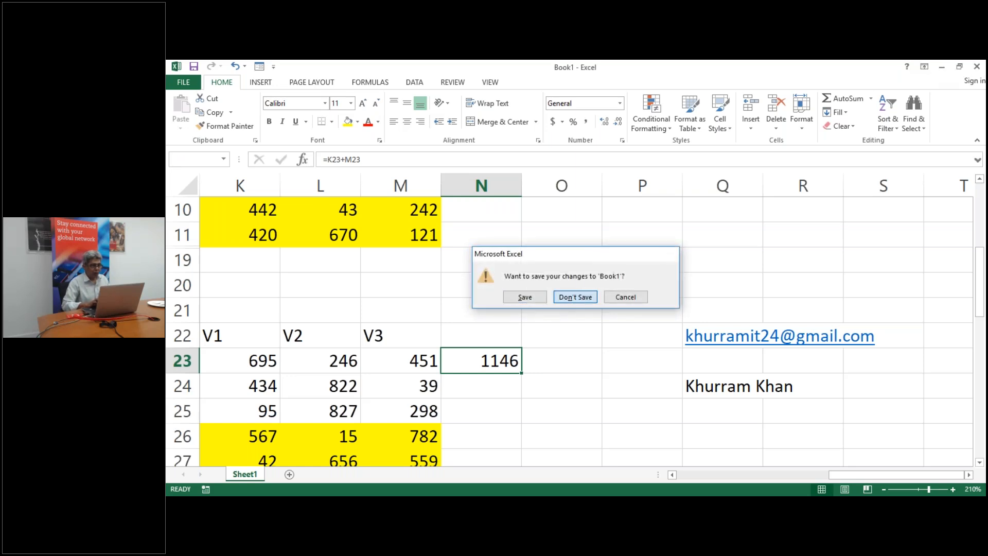
click(575, 297)
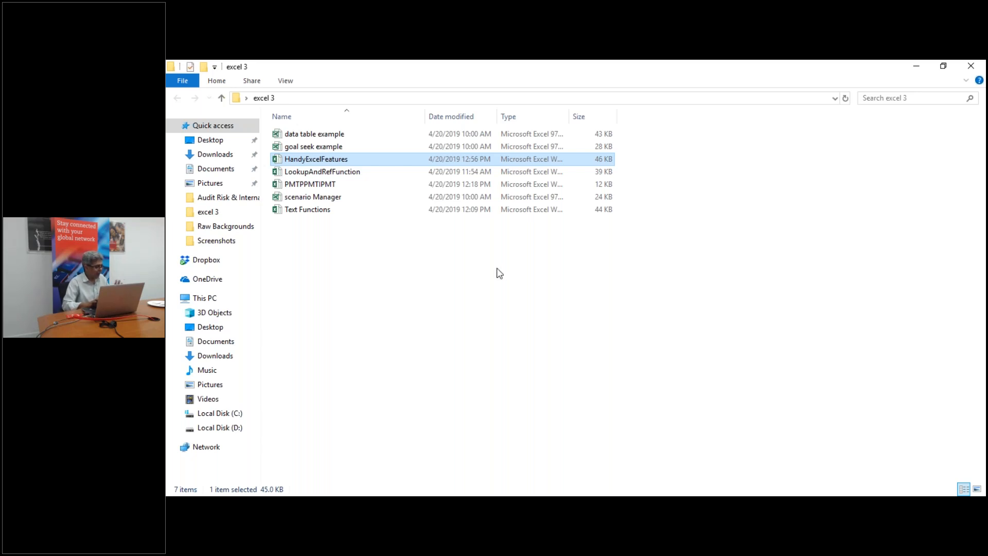
double_click(345, 161)
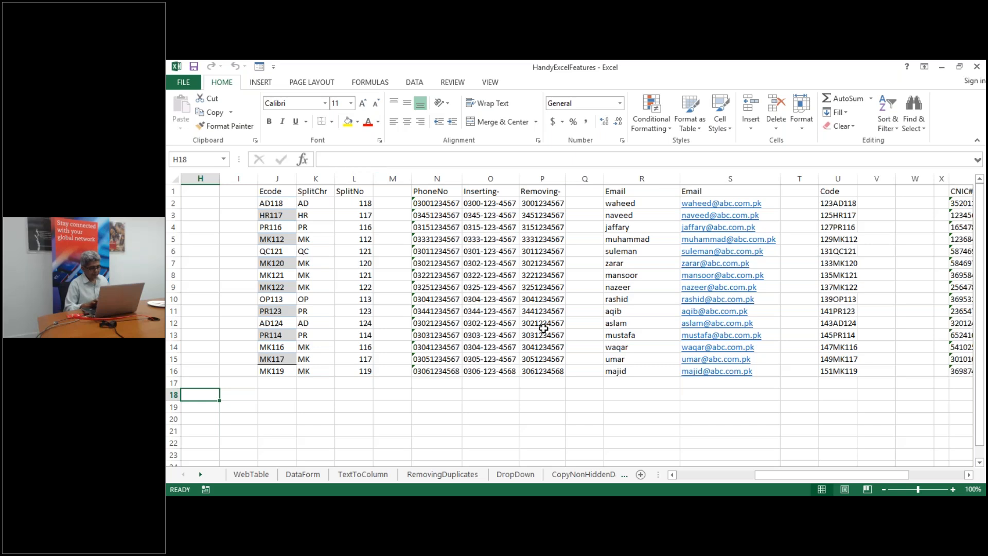
Move through the sheet tabs to Sheet1, which holds the GetDigit number-to-text code
click(583, 473)
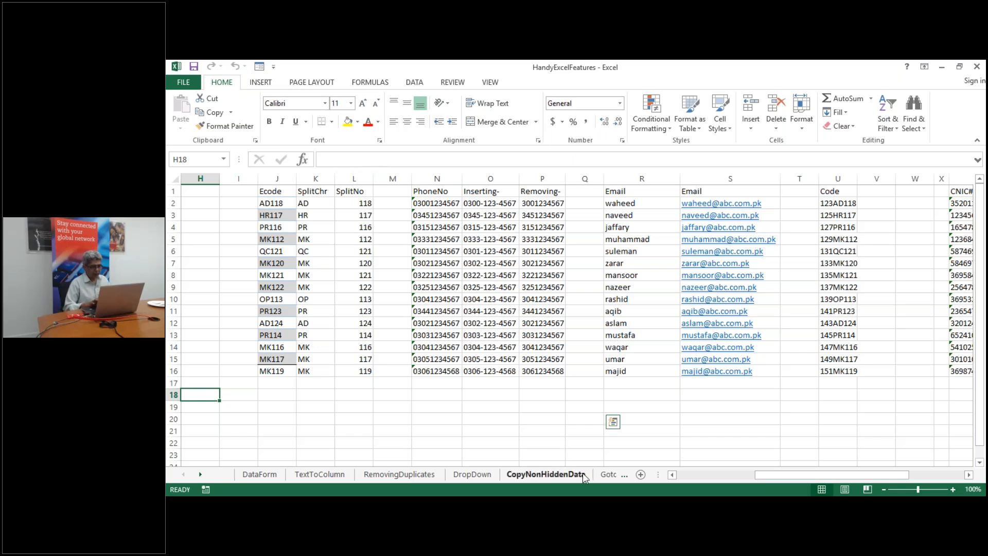
click(613, 473)
click(613, 474)
click(614, 474)
click(613, 474)
click(613, 474)
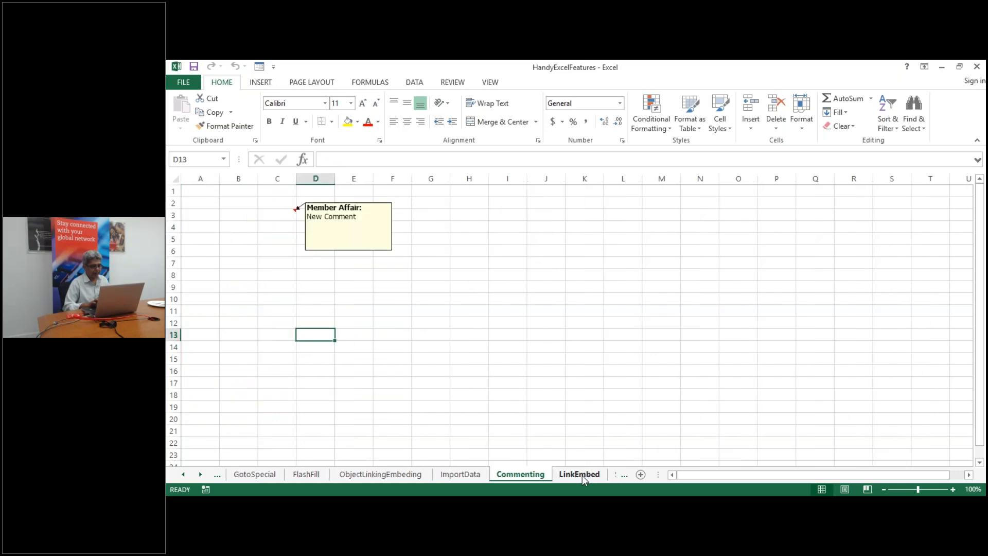
click(582, 475)
click(618, 476)
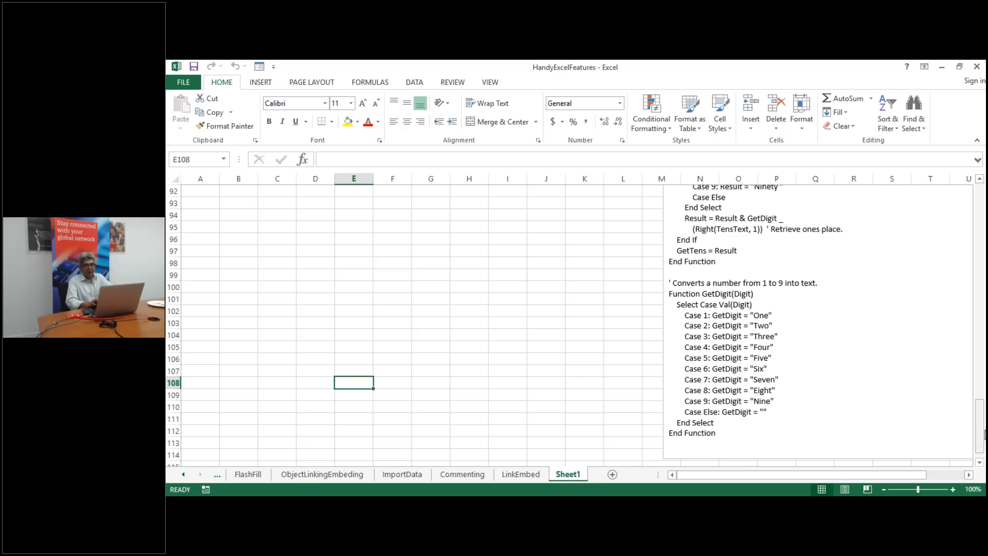
drag(980, 416, 937, 172)
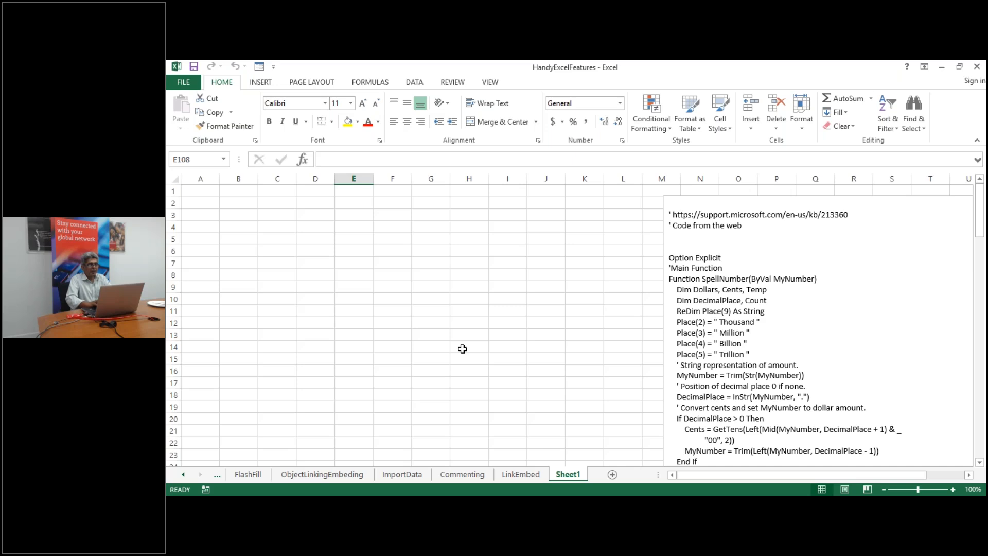
click(204, 192)
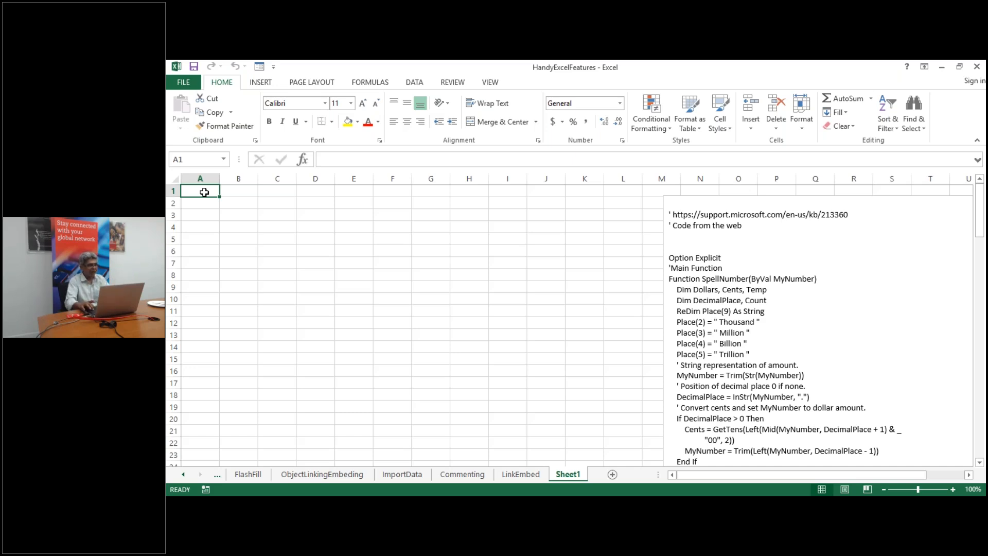
key(Return)
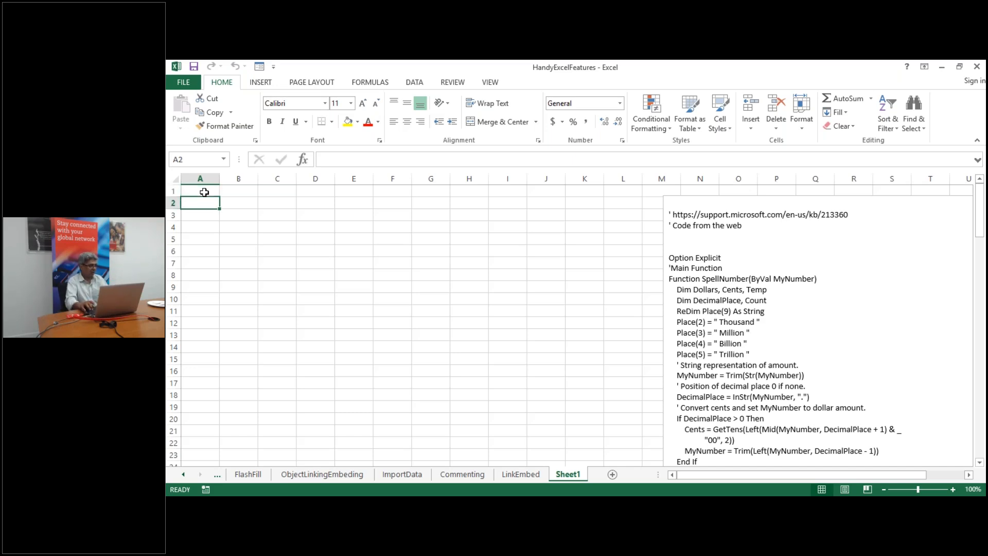
key(Return)
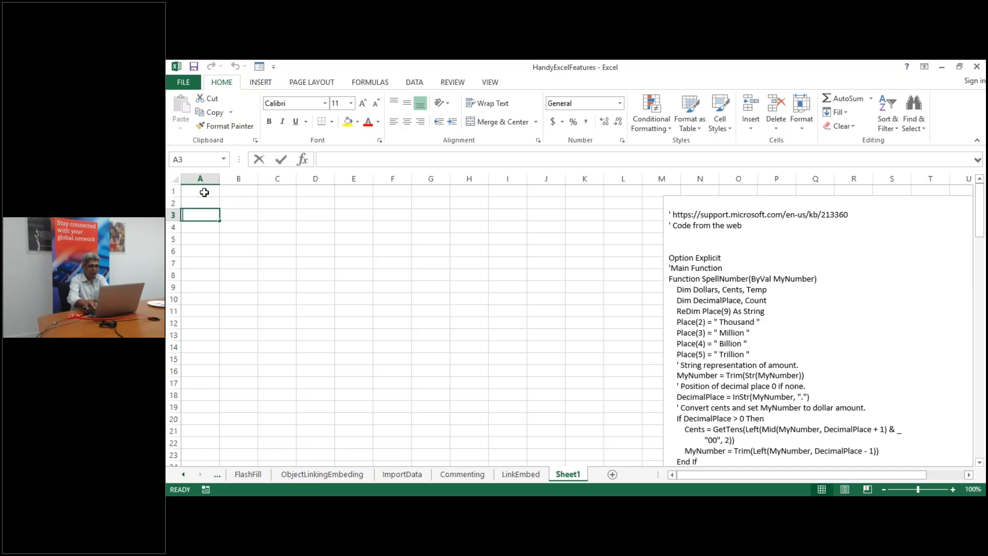
text(10)
key(Return)
text(20)
key(Return)
text(20000000)
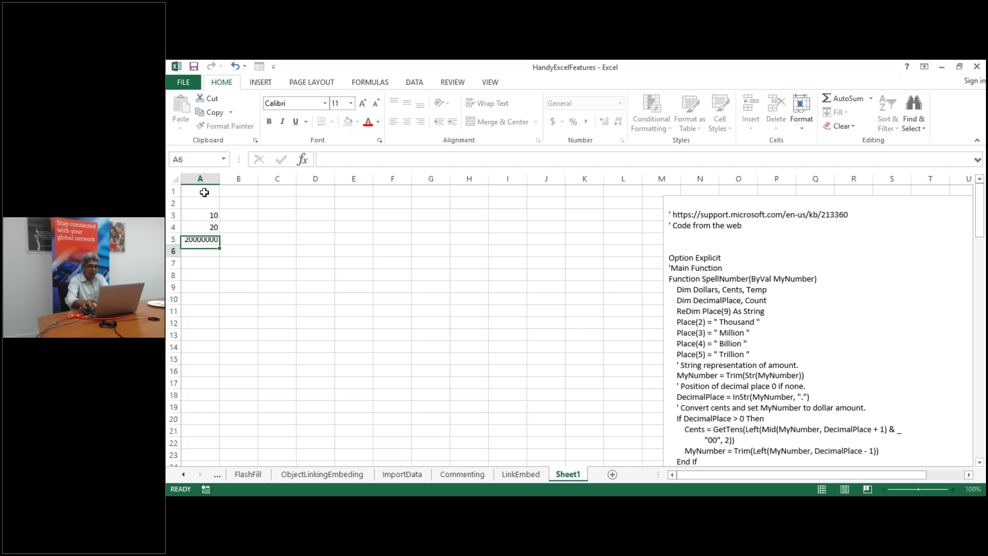
key(Return)
text(150000)
key(Return)
text(364748)
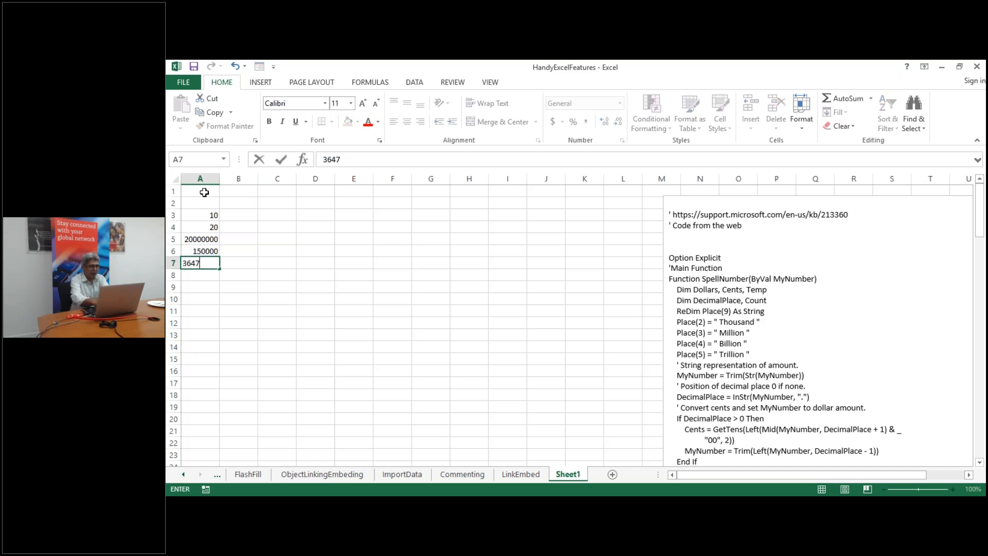
key(Return)
text(3287689762)
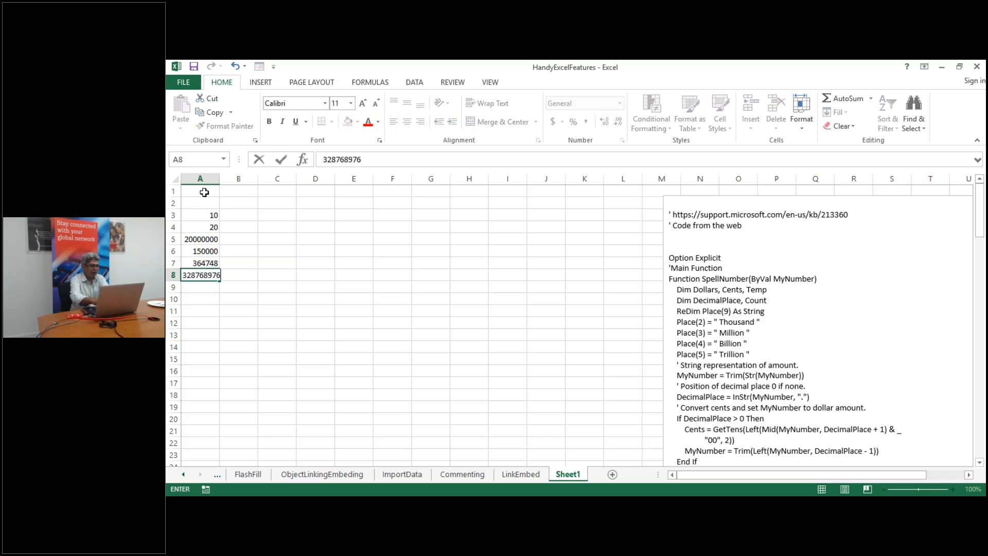
key(Return)
key(Return)
text(23423)
key(Return)
key(Down)
key(Up)
key(Up)
key(Up)
text(324234)
key(Return)
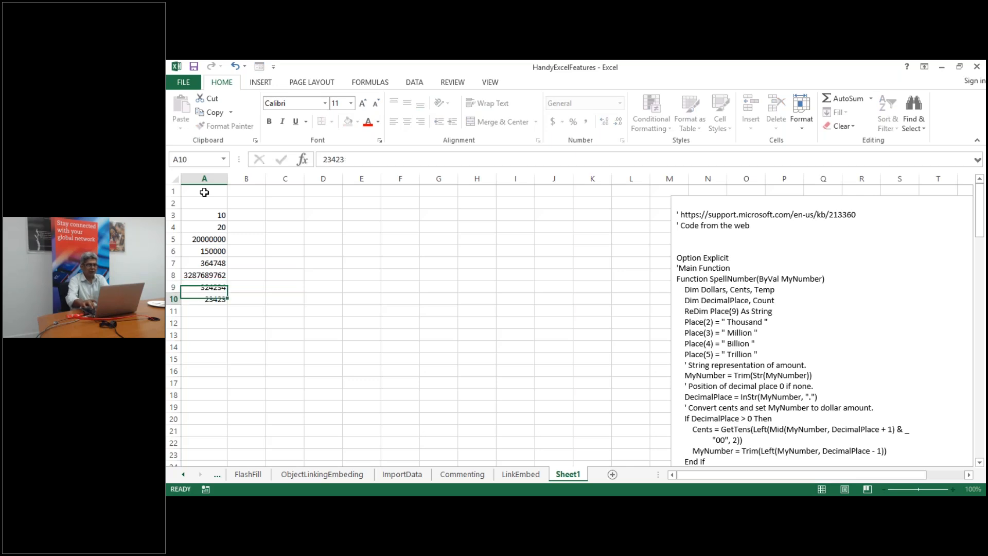
key(Up)
key(Up)
key(Up)
key(Up)
key(Up)
key(Up)
key(Up)
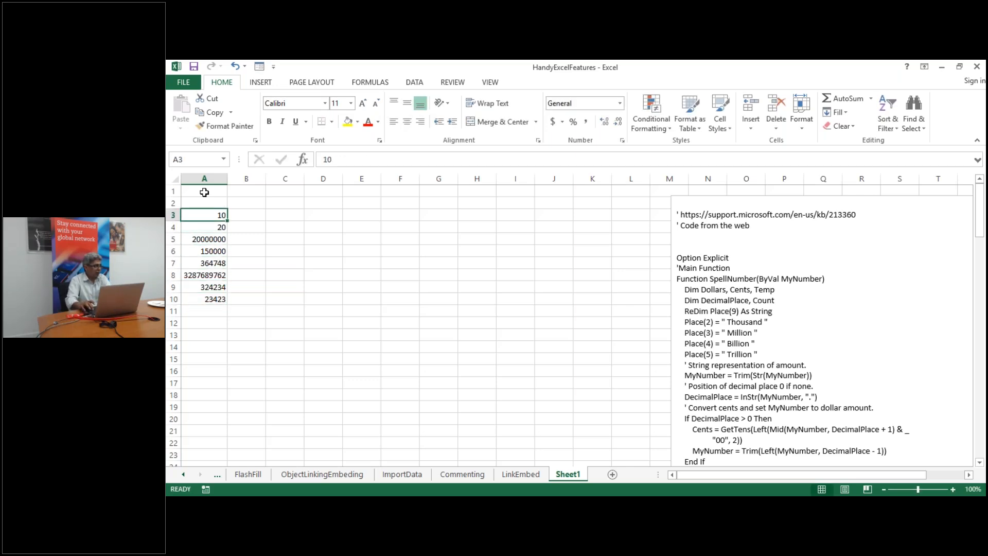
key(Right)
key(Down)
key(Up)
key(Right)
key(Left)
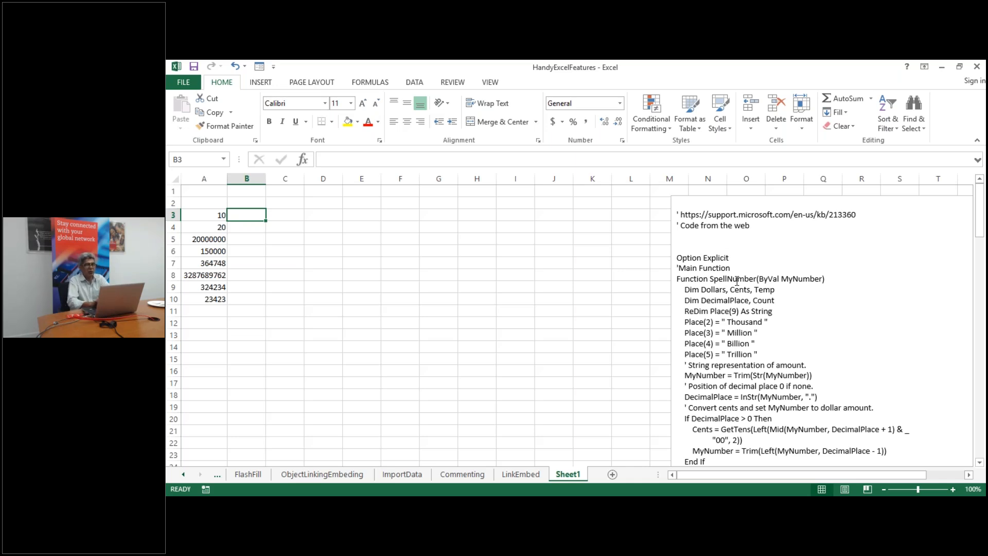
Select all of the SpellNumber code in the text box beside the numbers
click(675, 215)
triple_click(675, 215)
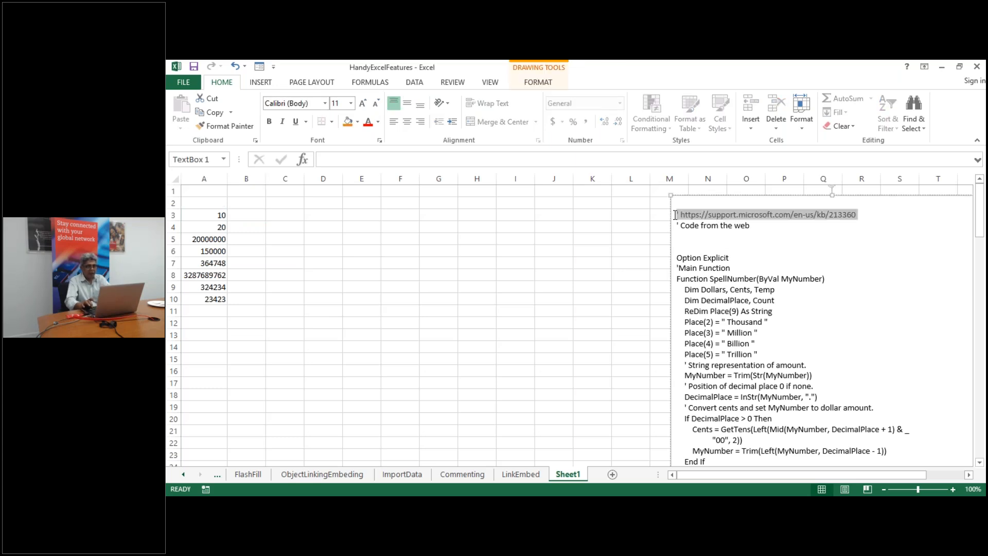
key(shift+Down)
key(shift+Down)
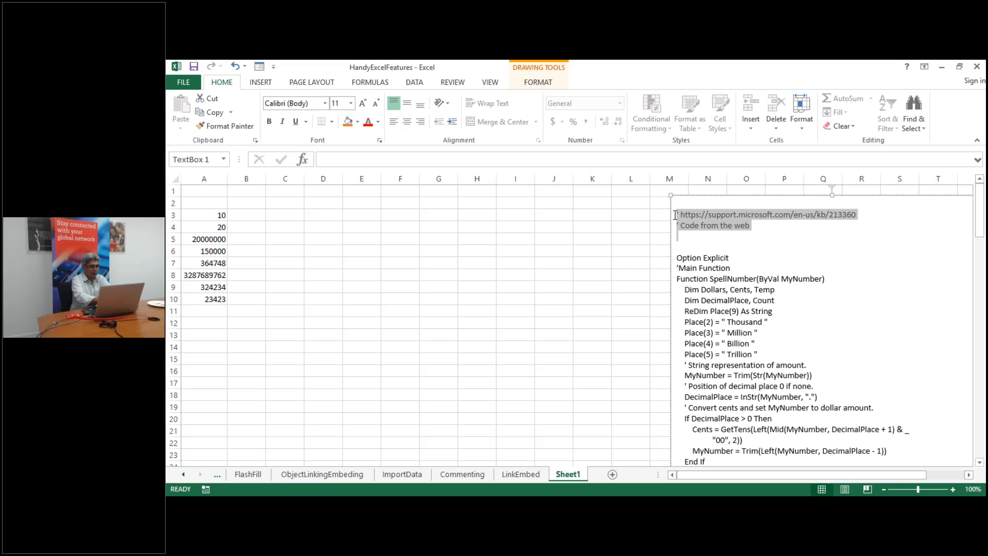
key(ctrl+shift+End)
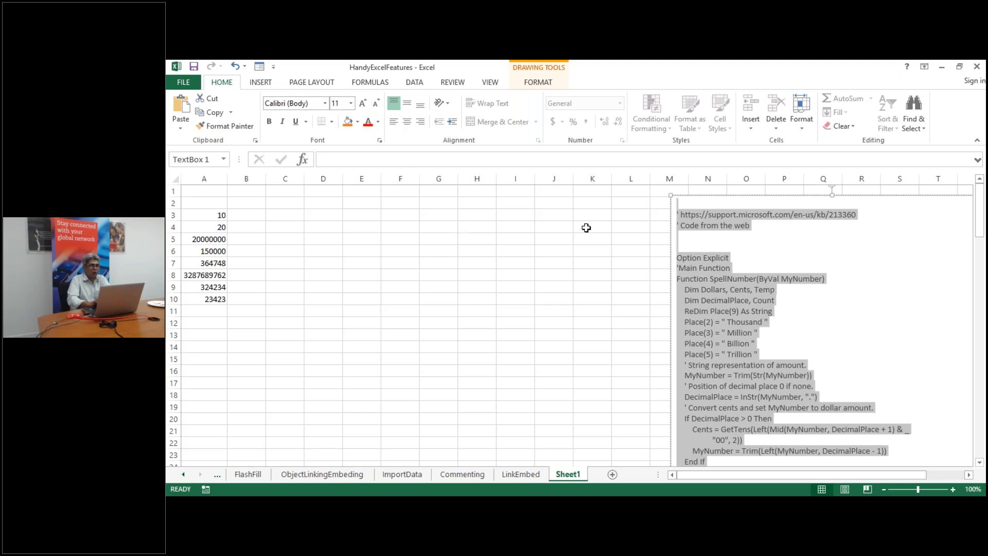
Look at the Macros commands on the View tab, then dismiss them
click(488, 82)
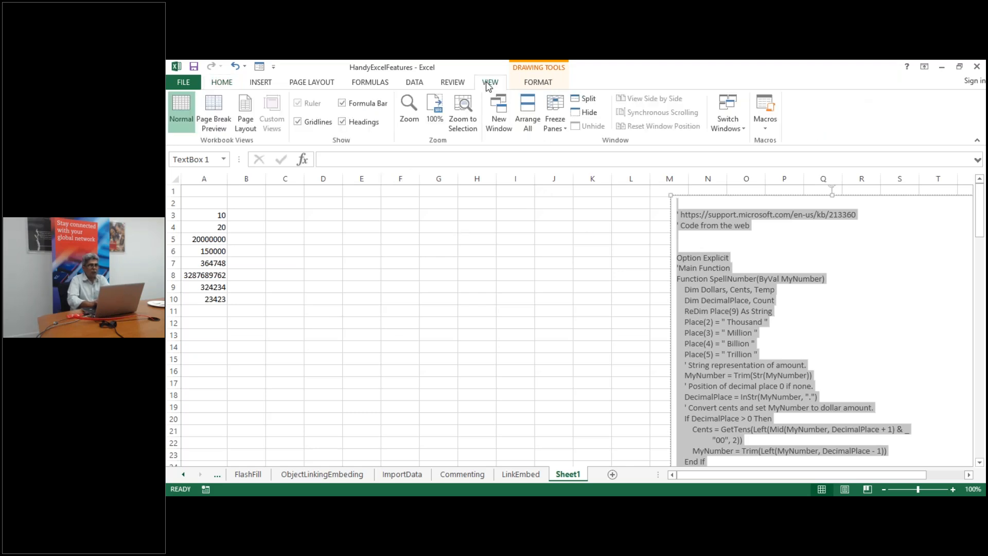
click(764, 129)
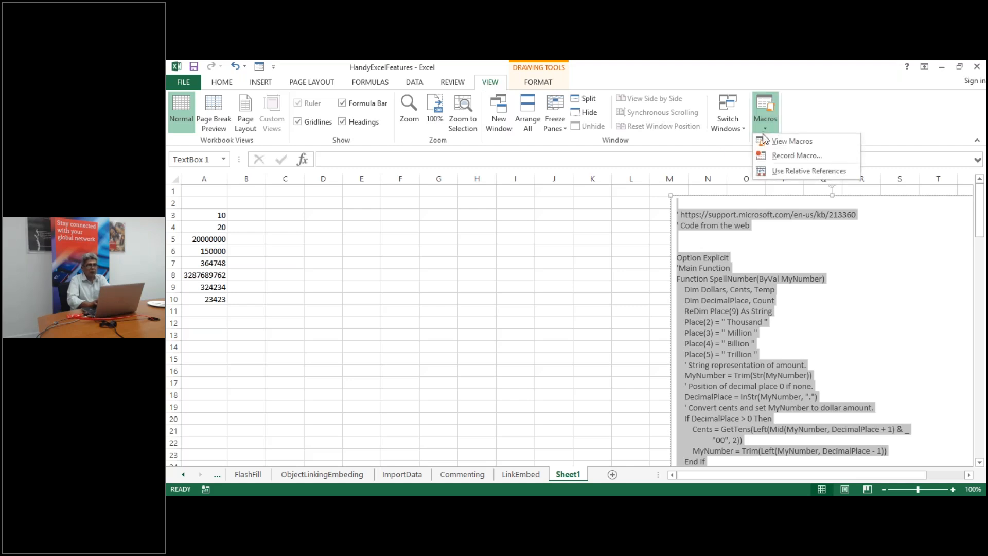
key(Escape)
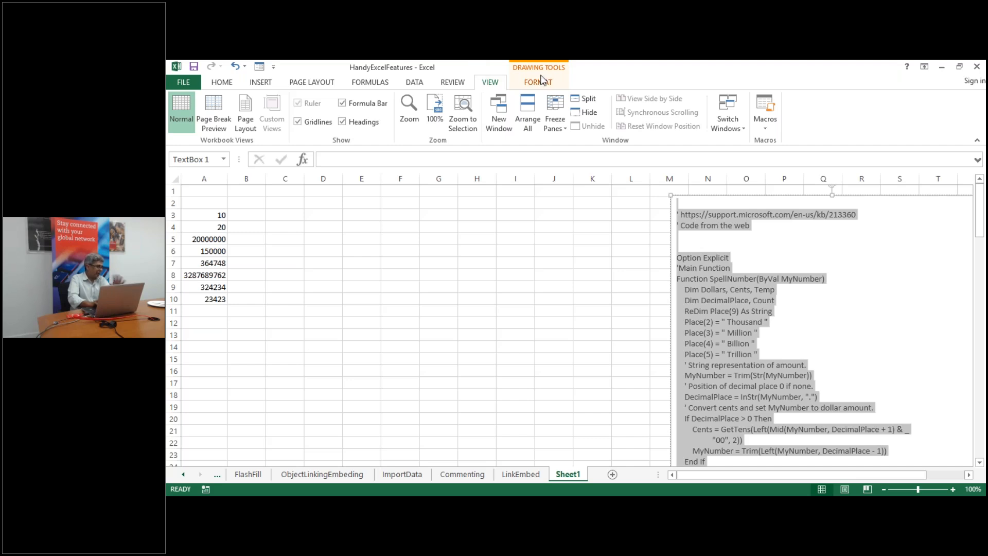
Turn on the Developer tab under Options > Customize Ribbon and launch the Visual Basic editor
click(190, 87)
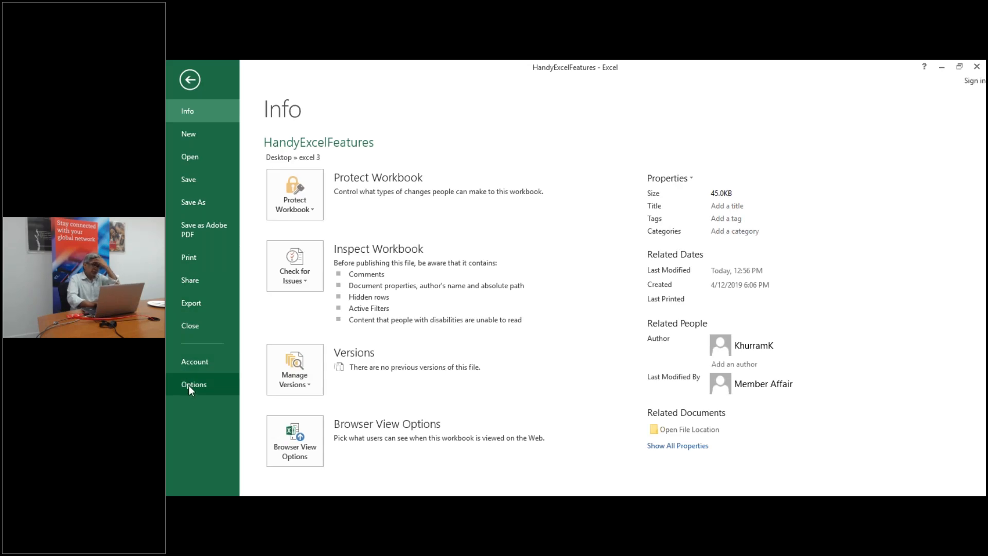
key(Escape)
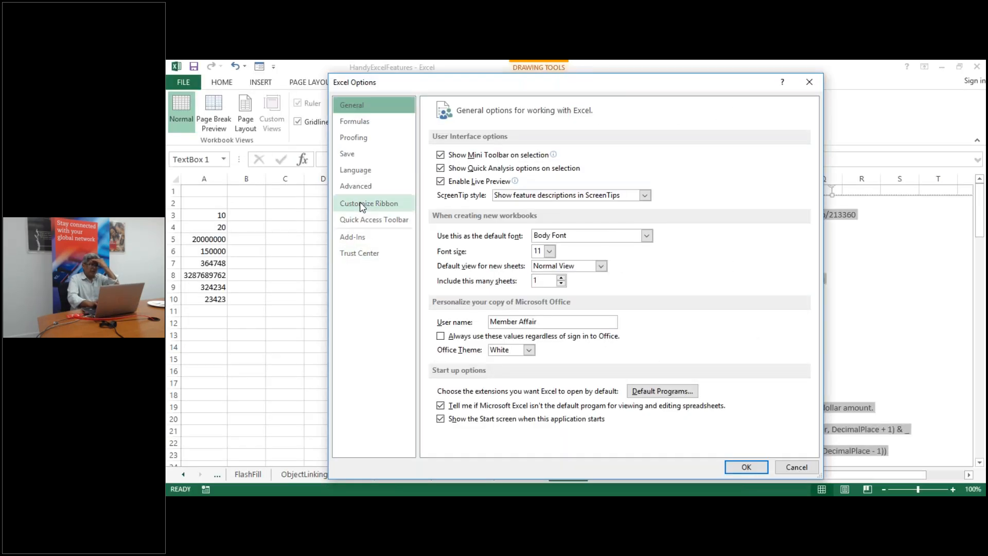
click(360, 202)
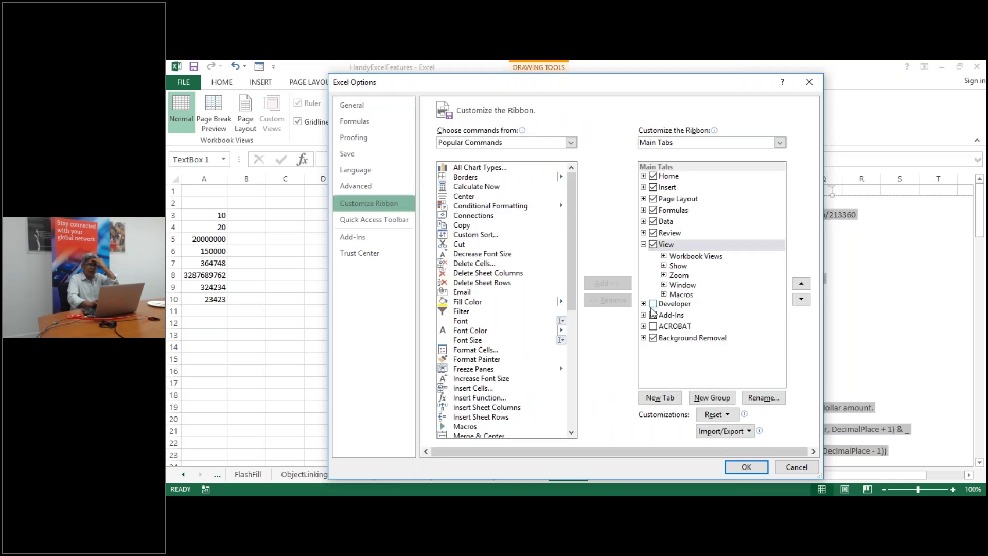
click(653, 304)
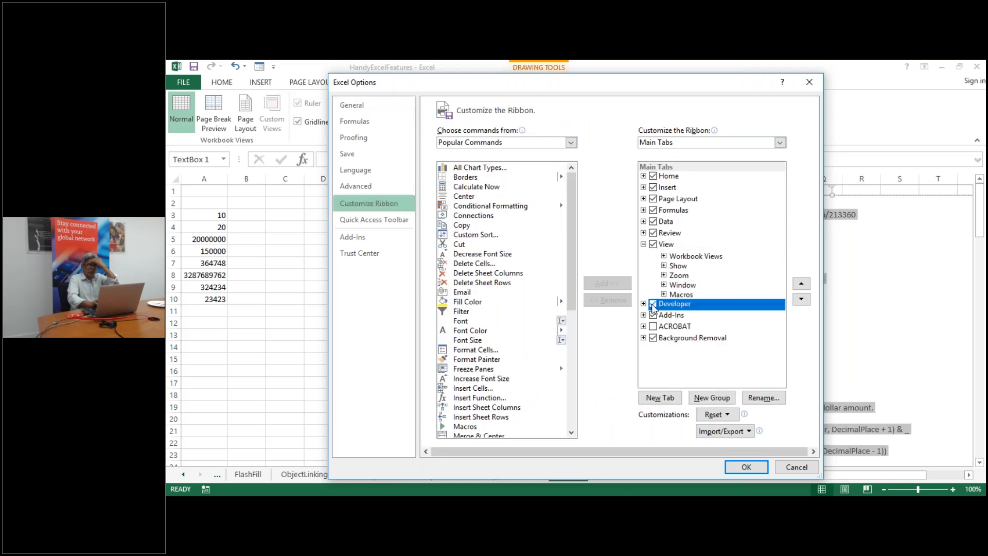
click(746, 467)
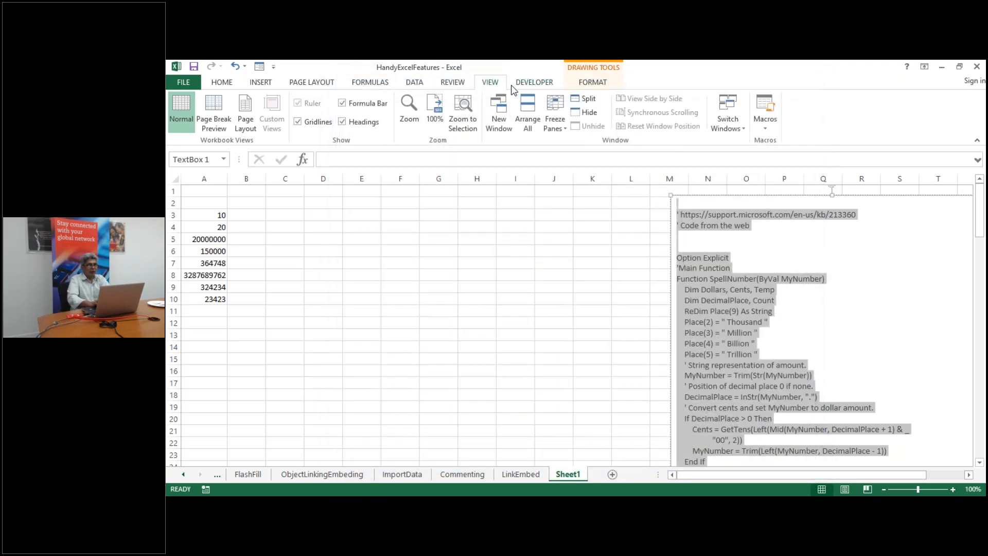
click(545, 83)
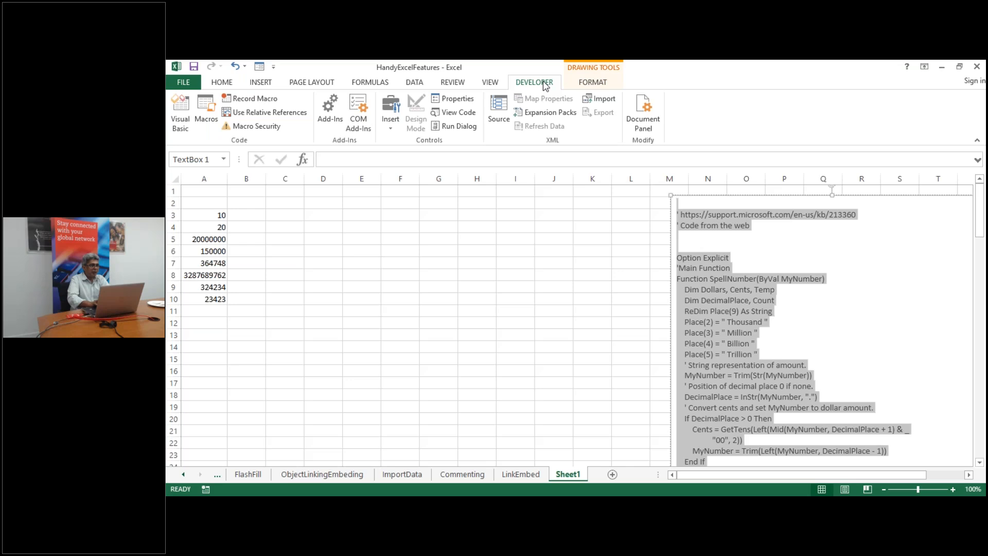
click(185, 121)
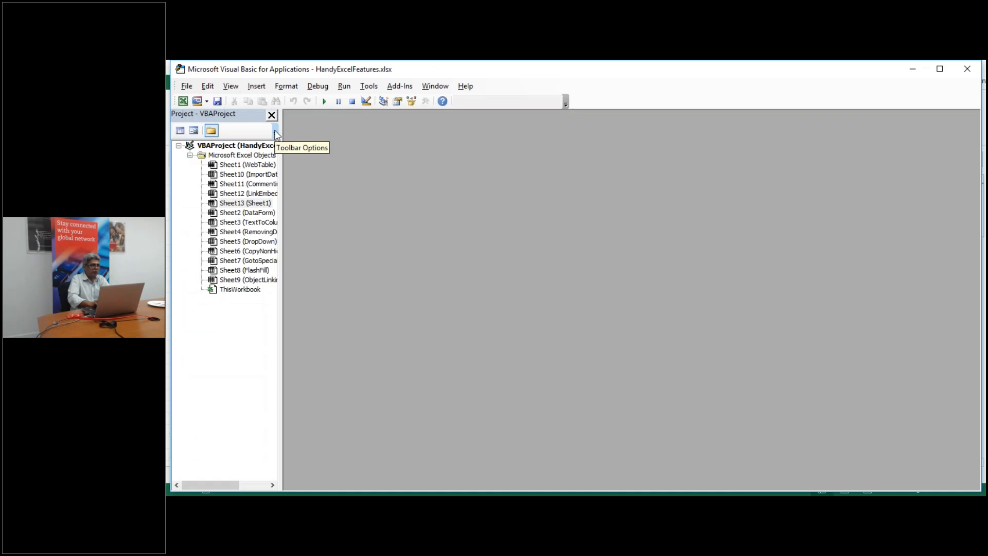
Add a new Module1, paste the SpellNumber code into it, and minimize the editor
click(252, 88)
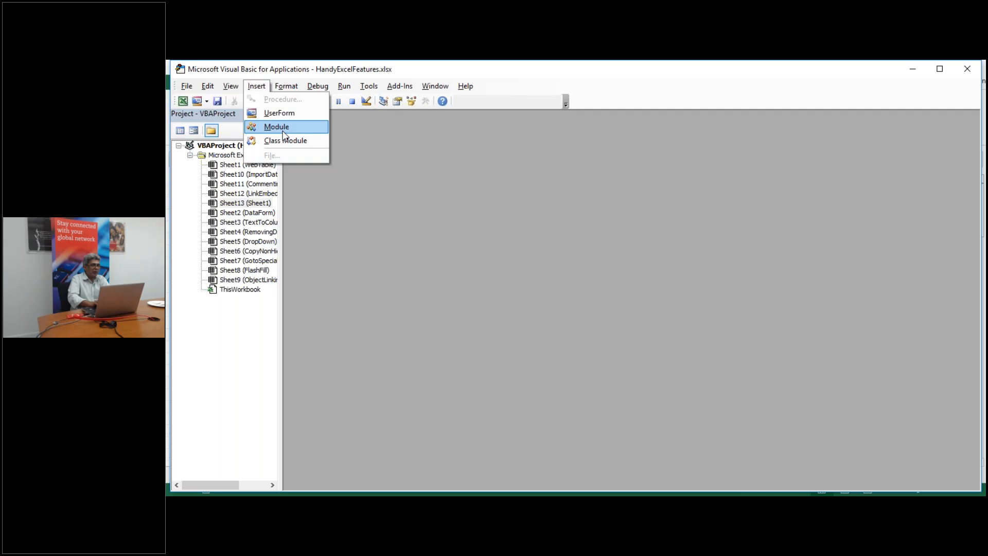
click(283, 127)
key(ctrl+v)
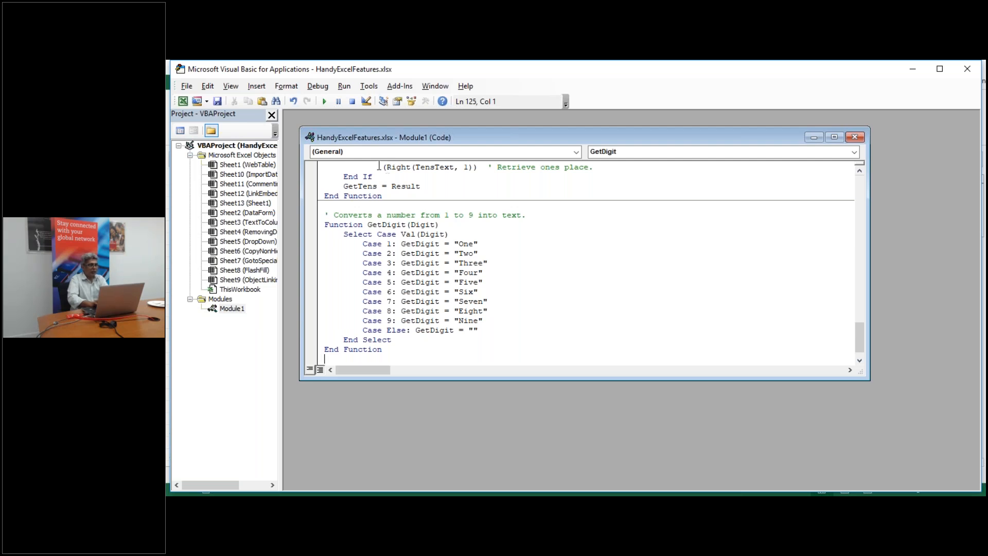
click(911, 72)
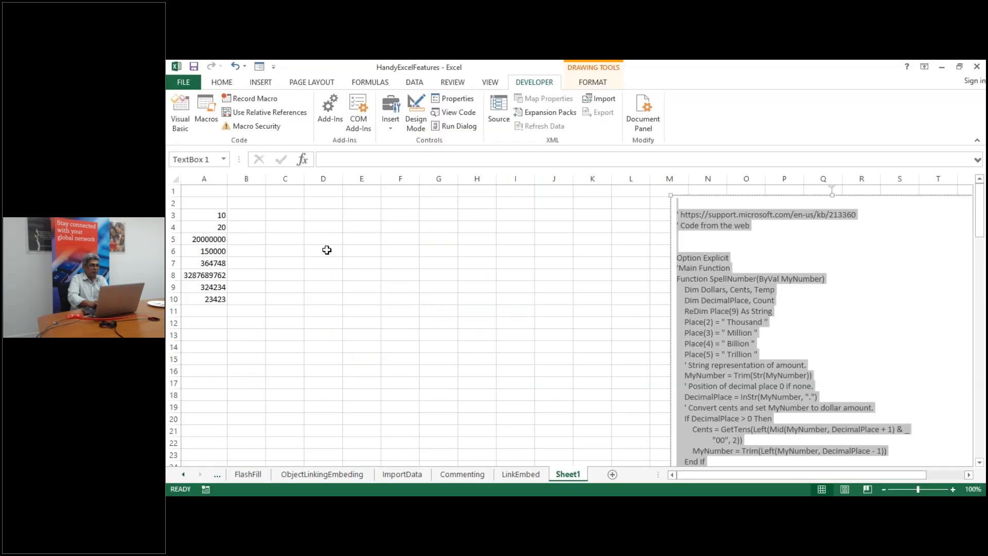
Enter =SpellNumber(A3) in cell B3
click(245, 215)
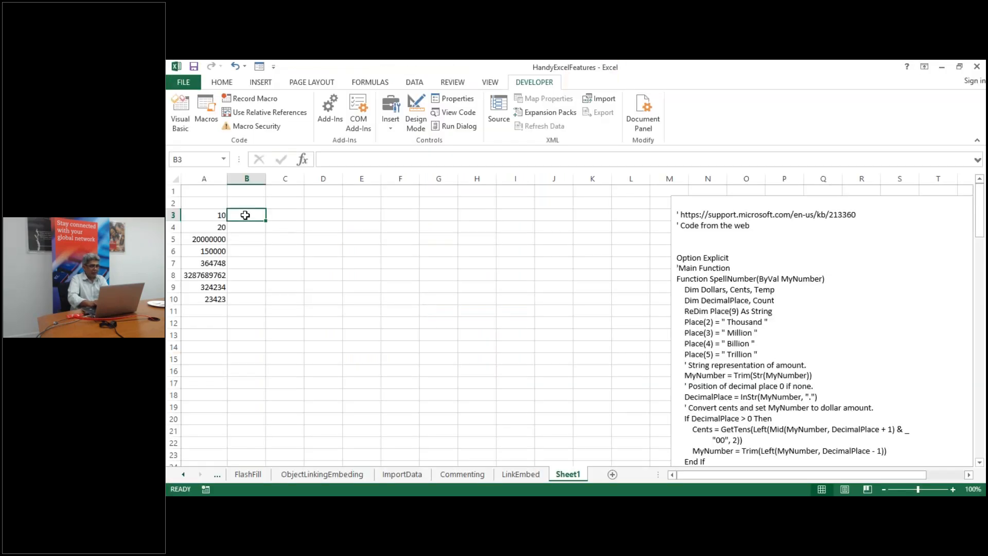
text(=sp)
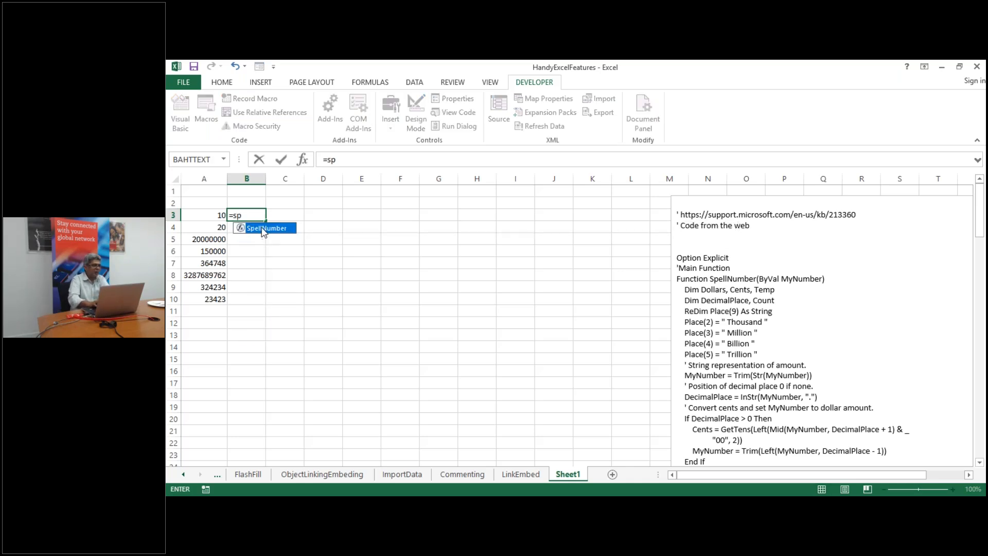
double_click(263, 228)
click(195, 215)
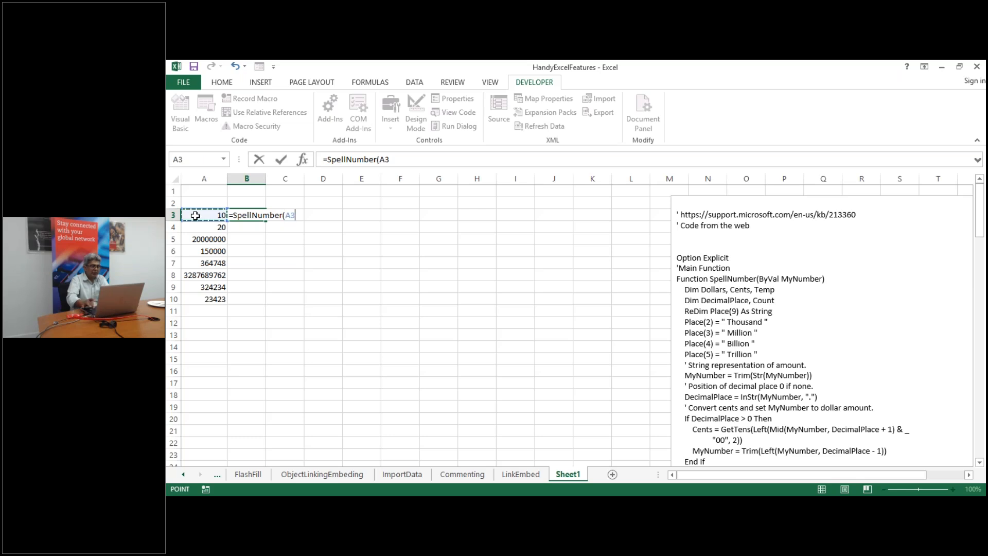
key(Return)
click(247, 215)
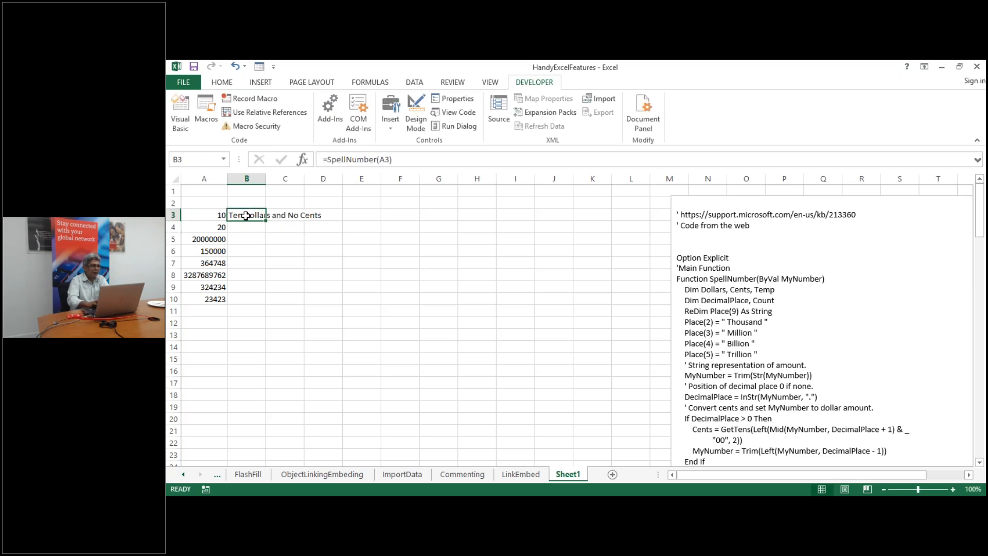
Fill the SpellNumber formula down to B10 and autofit column B to the spelled-out text
drag(267, 220, 269, 306)
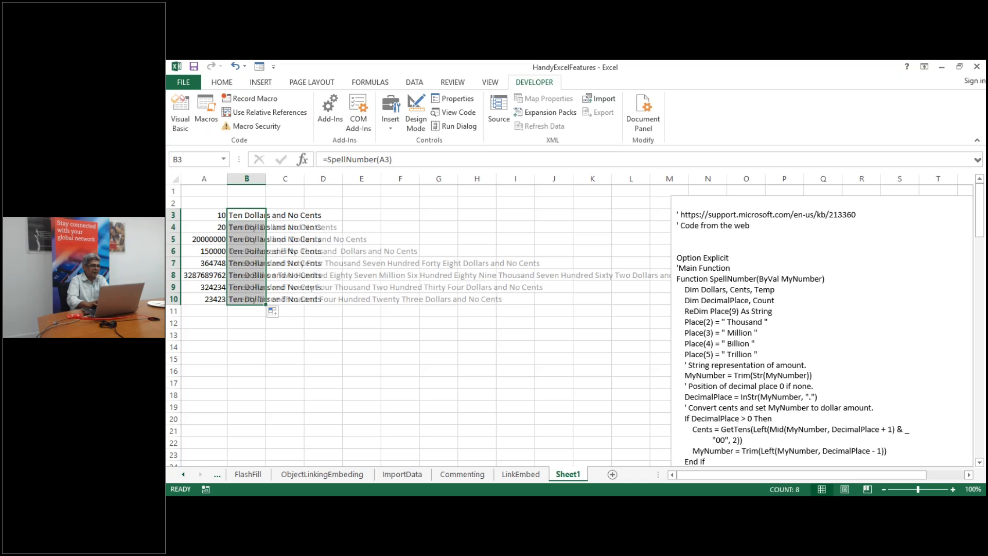
click(291, 372)
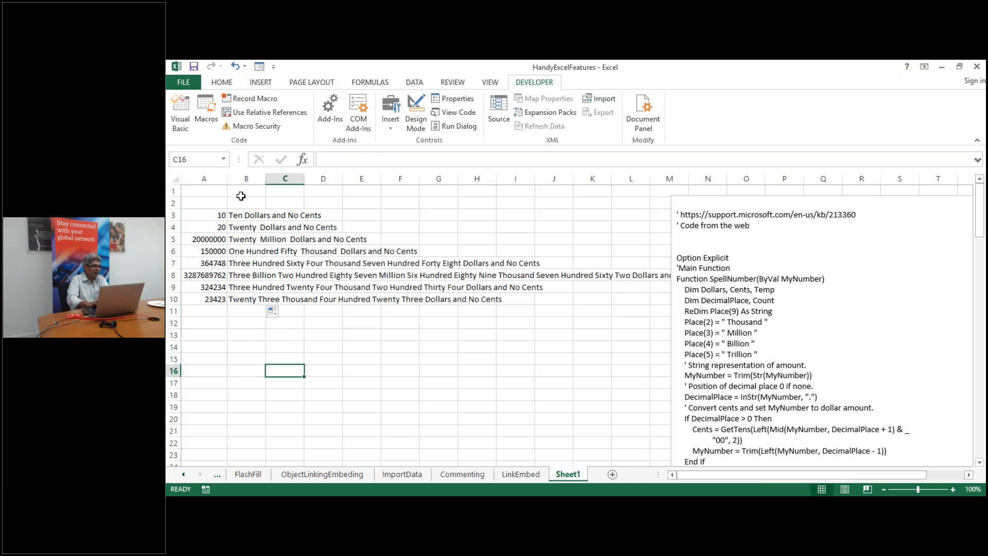
double_click(264, 178)
click(448, 361)
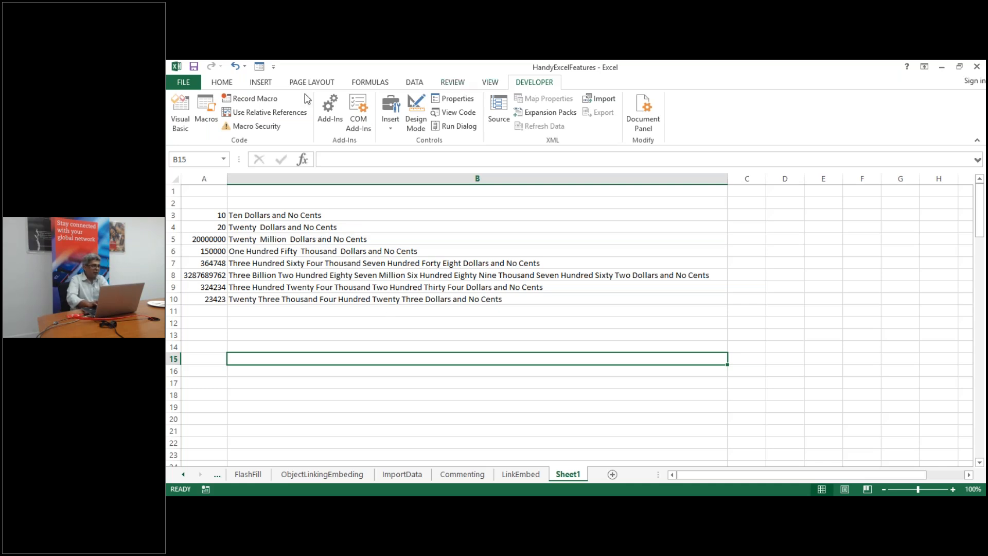
click(172, 120)
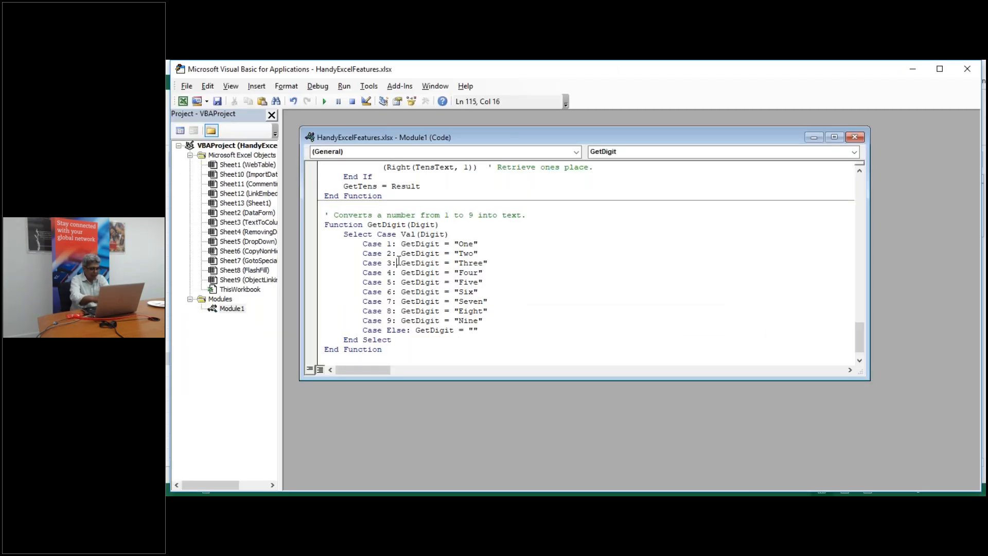
Replace all 11 occurrences of Dollars with Rs in the module code
key(ctrl+h)
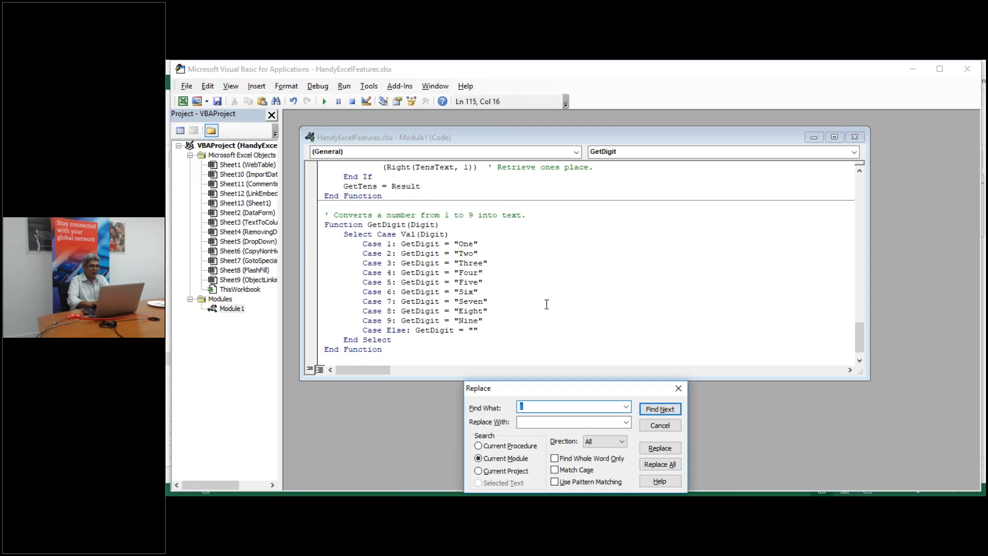
drag(572, 369, 614, 236)
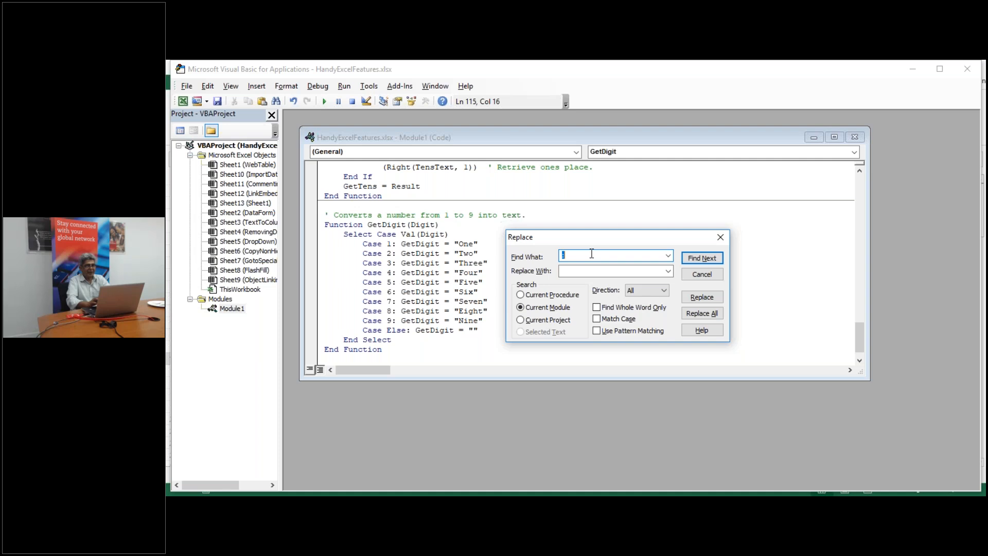
text(Dollars)
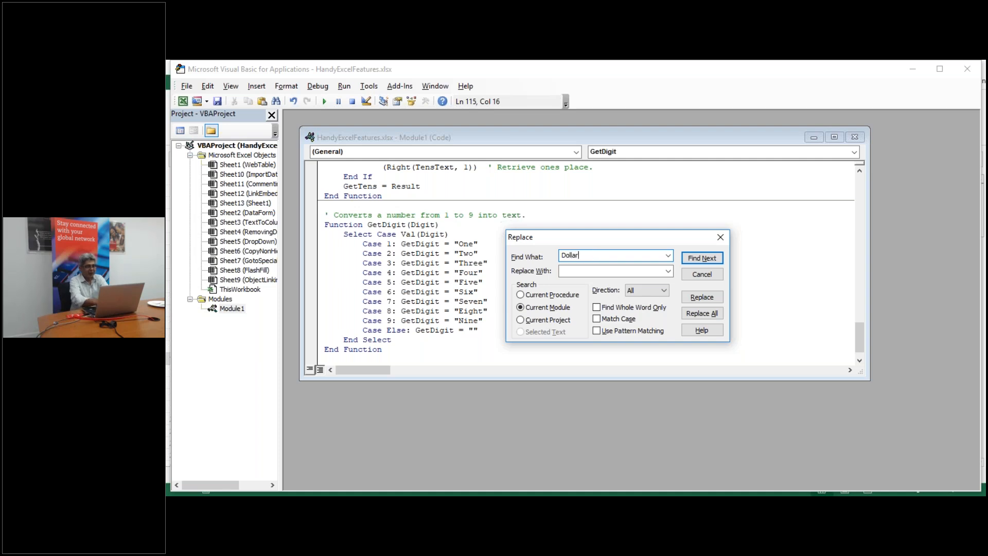
click(615, 267)
text(Rs)
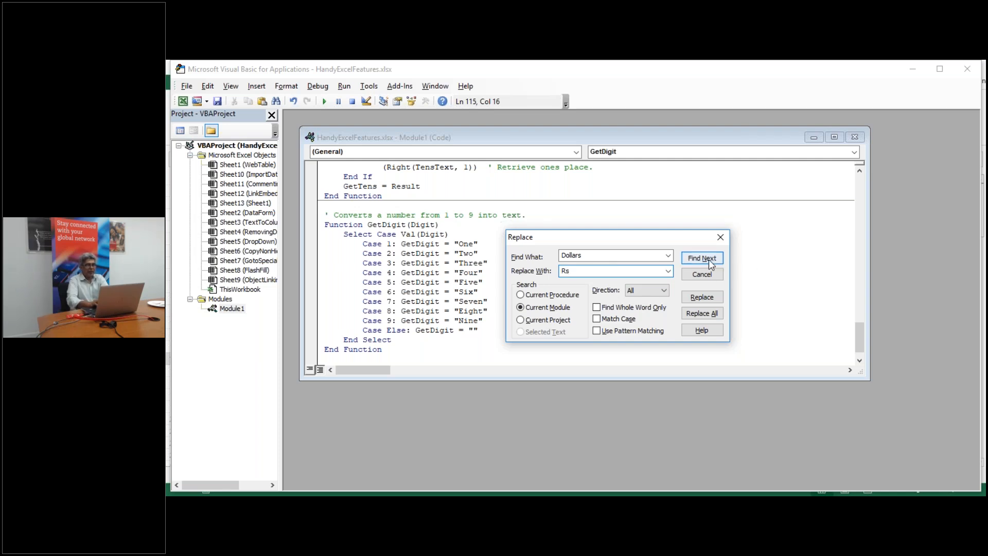
click(700, 312)
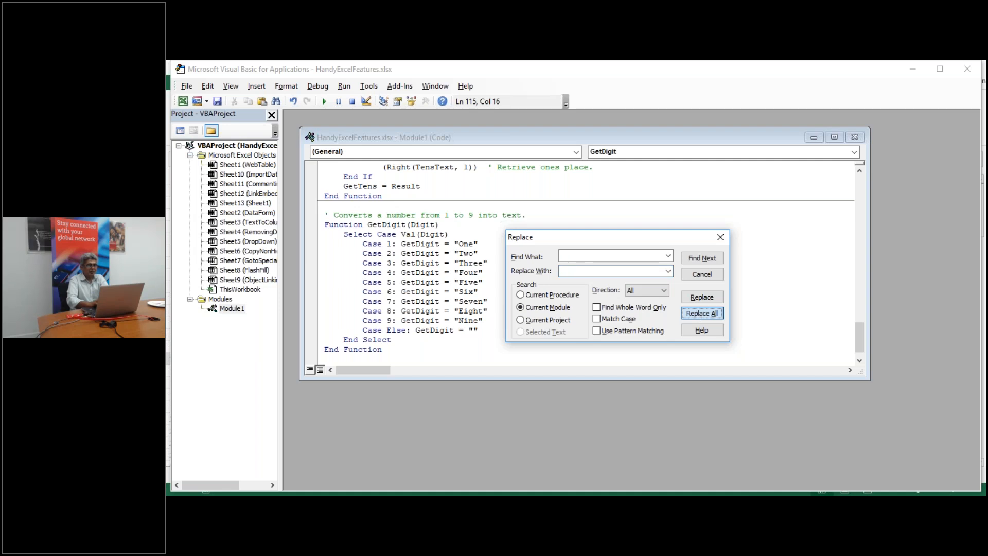
click(613, 323)
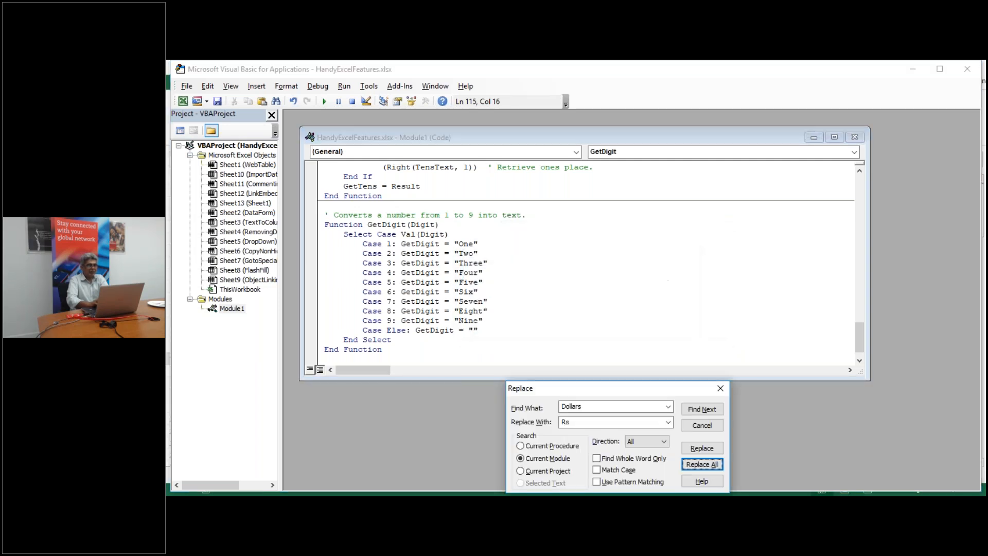
Replace all occurrences of Cents with Paisas, then close the Replace box
drag(592, 393, 602, 248)
double_click(598, 262)
text(Cents)
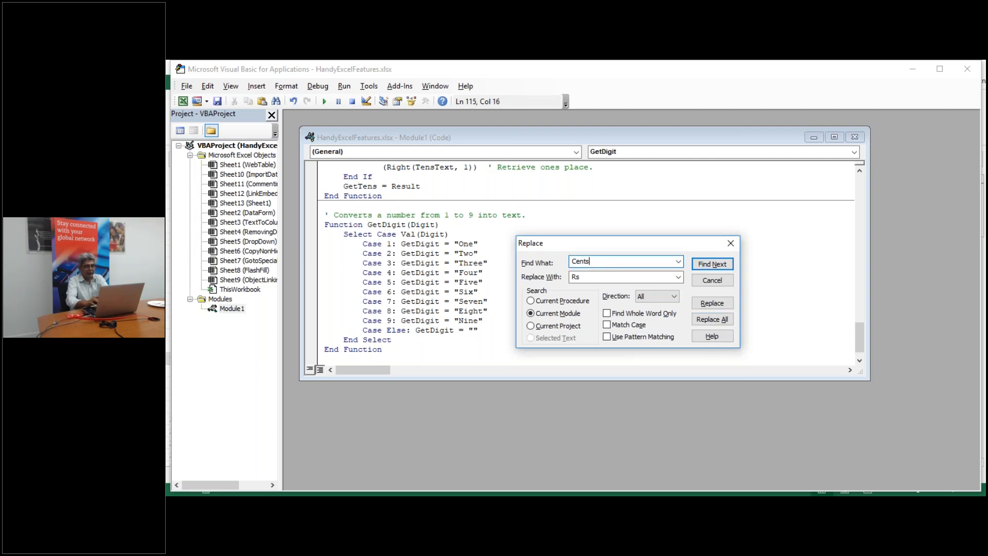
double_click(596, 278)
text(Paisas)
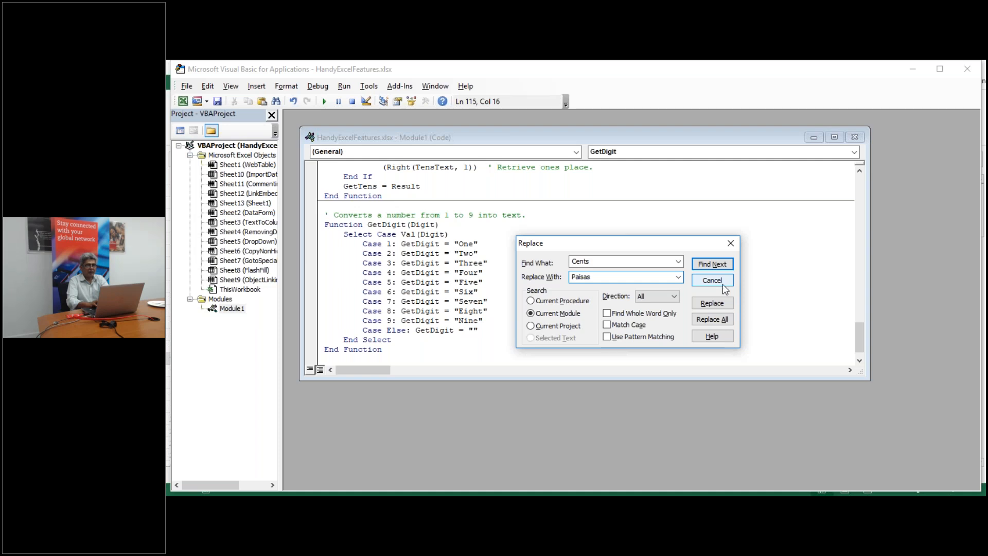
click(707, 320)
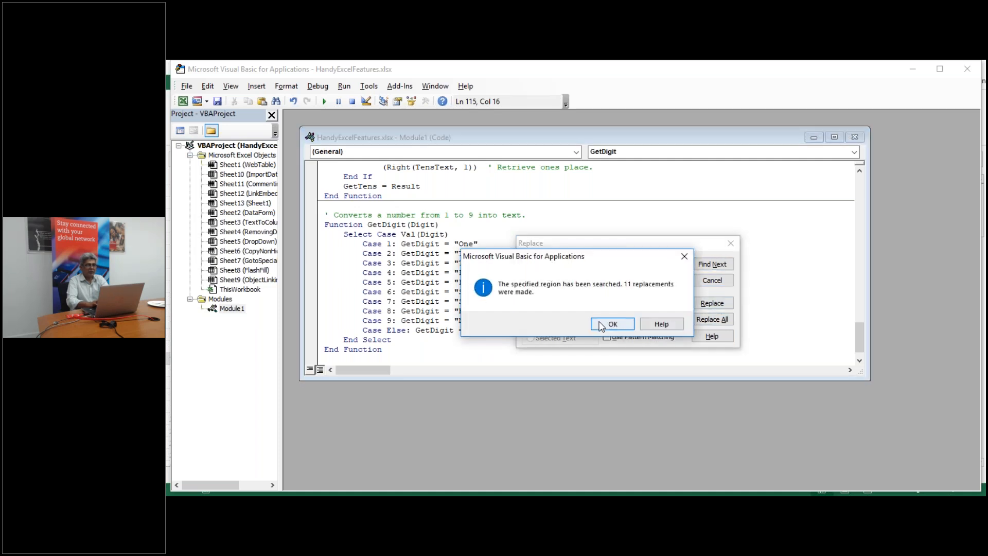
click(613, 324)
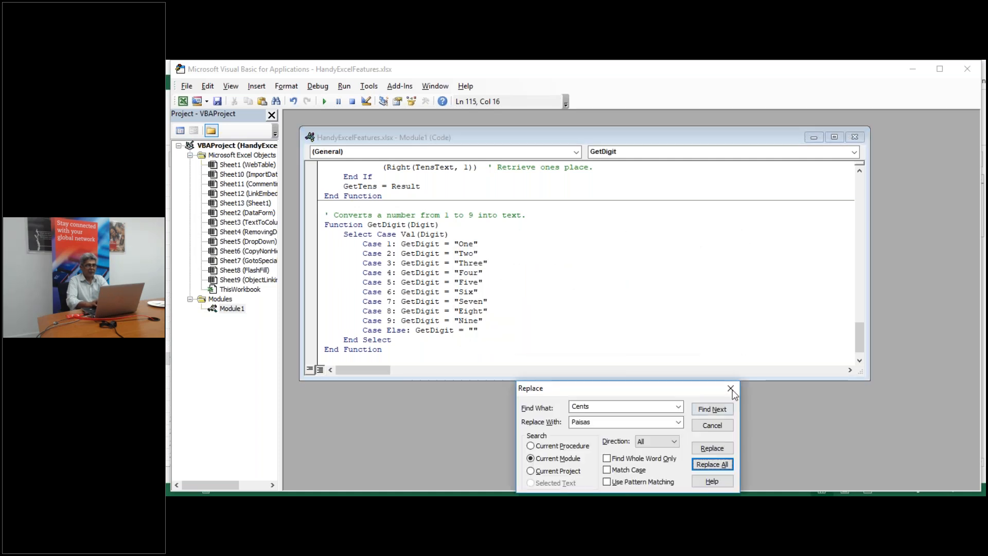
click(731, 389)
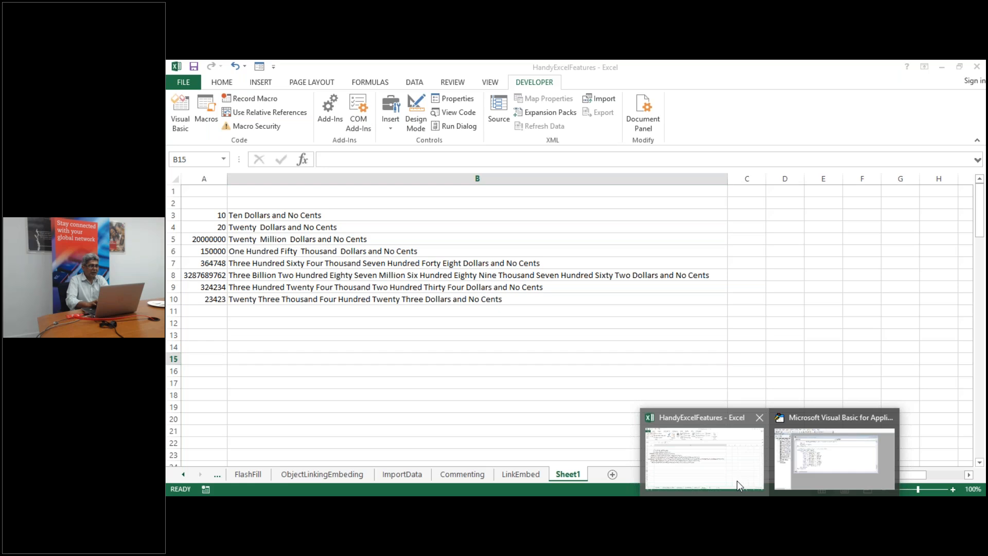
Enter =SpellNumber(A3) in B3 so column B reads amounts like 'Ten Rs and No Paisas'
click(737, 480)
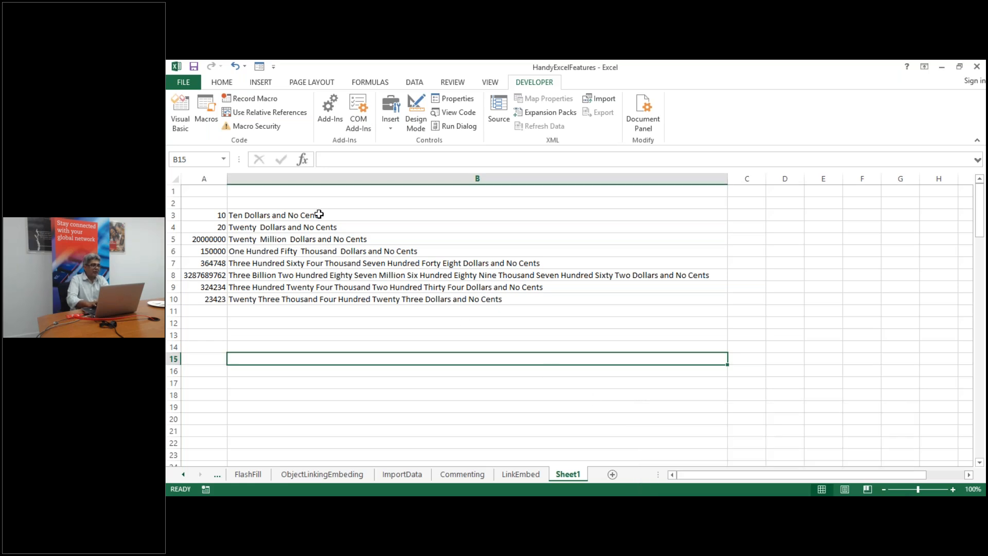
key(Up)
key(Up)
key(Up)
key(Up)
key(Up)
key(Up)
key(Up)
key(Up)
key(Up)
key(Up)
key(Up)
key(Up)
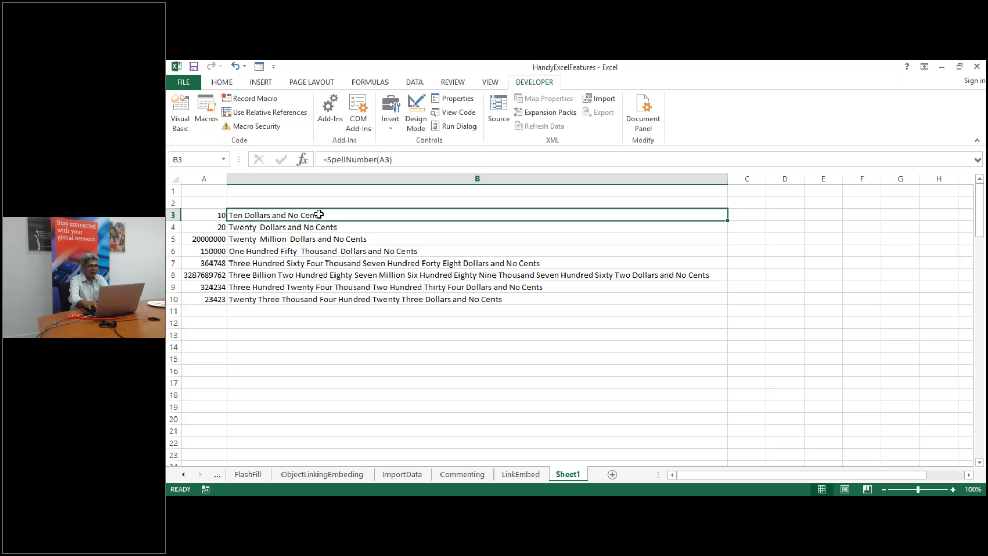
text(=sp)
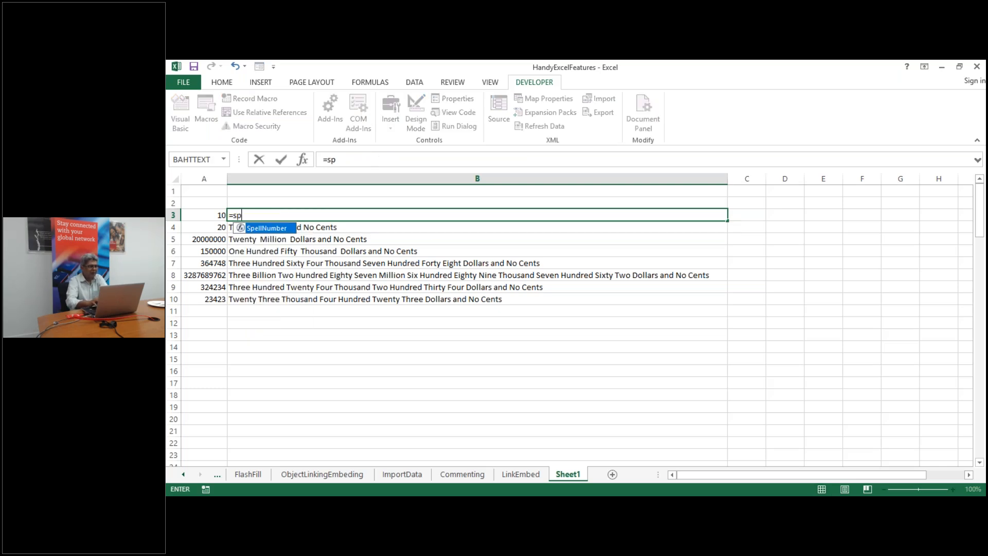
double_click(281, 229)
click(206, 214)
text())
key(Return)
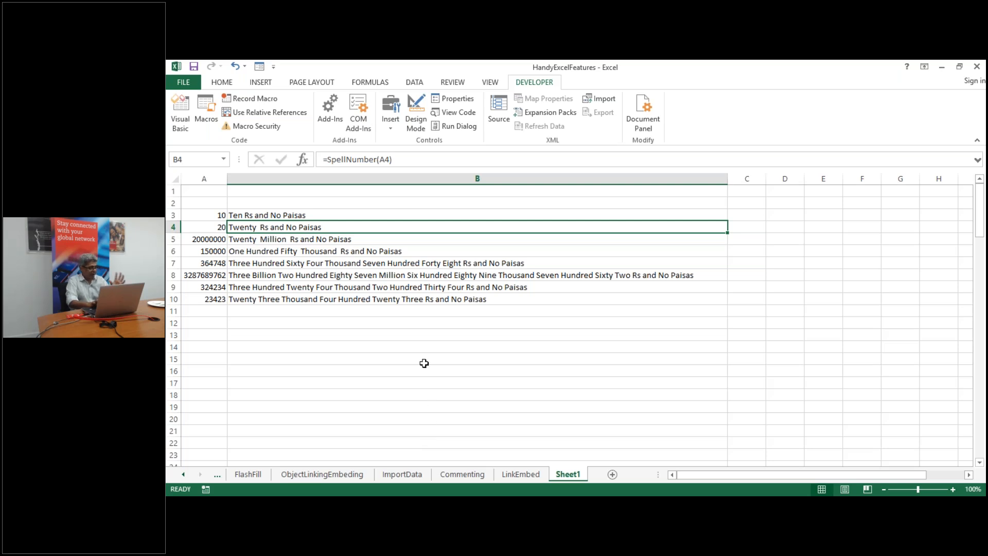
click(369, 280)
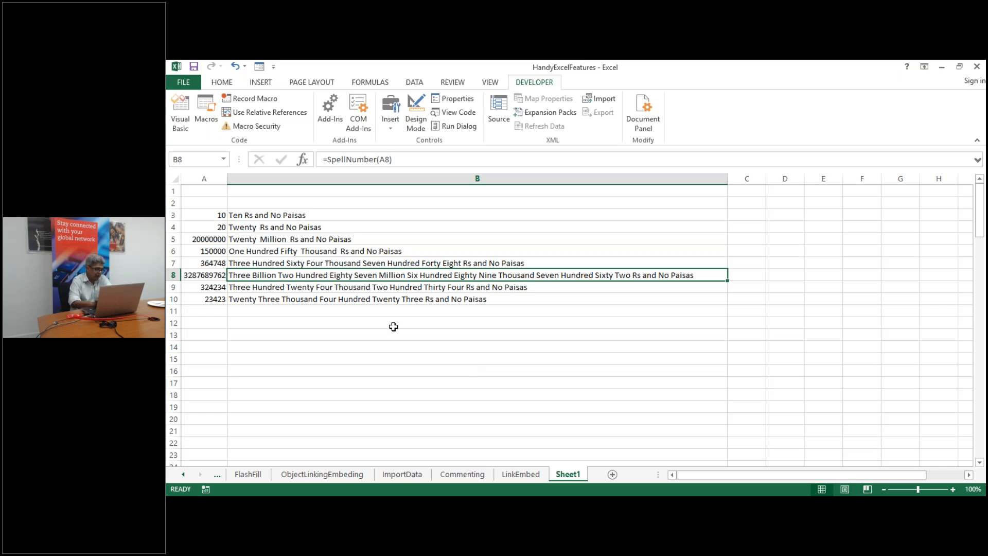
Decline the macro-free save and save to the Desktop as an Excel Macro-Enabled Workbook
click(194, 67)
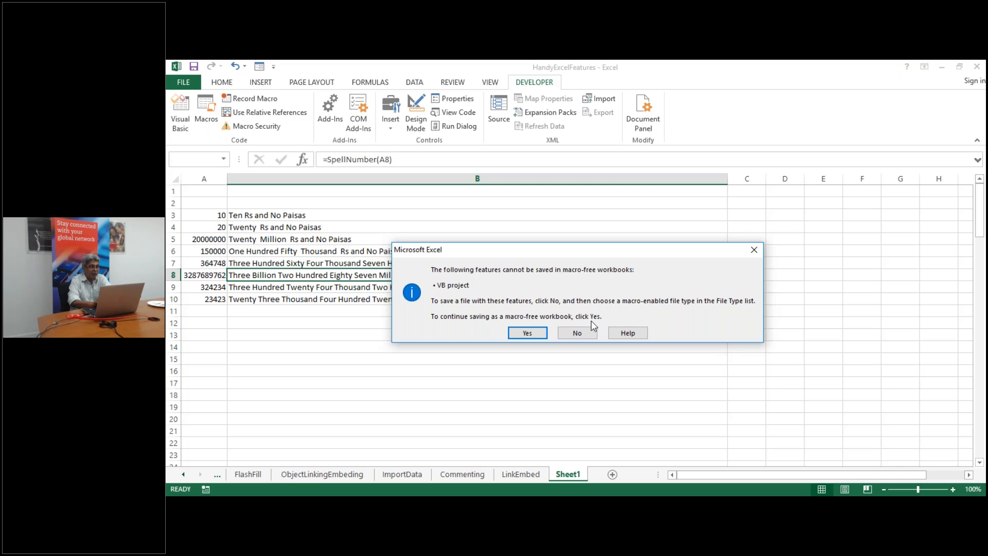
click(575, 333)
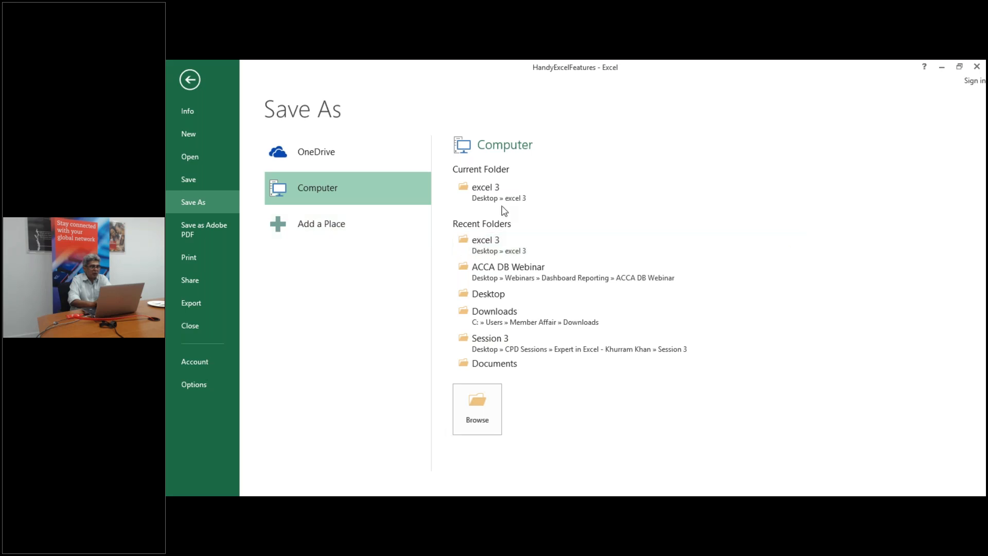
click(499, 296)
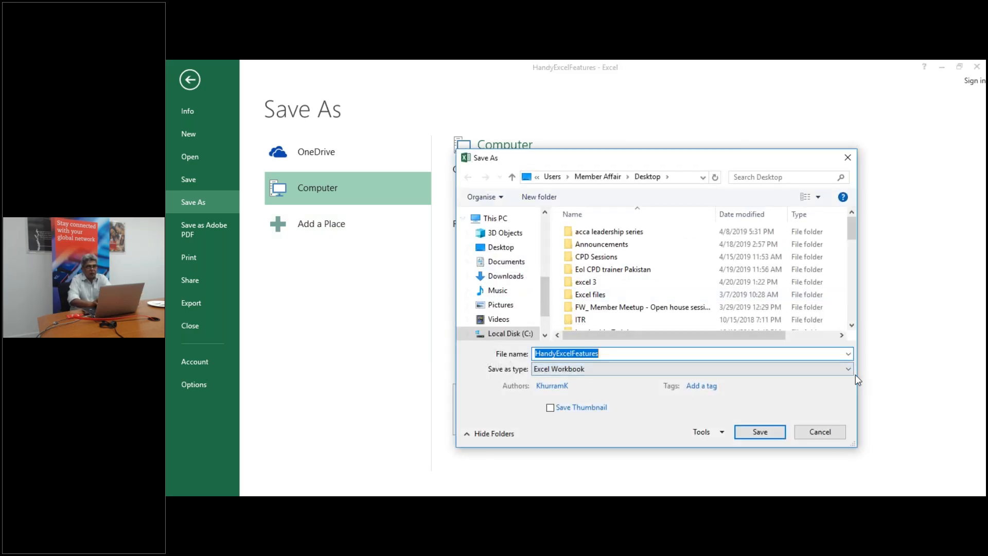
click(848, 369)
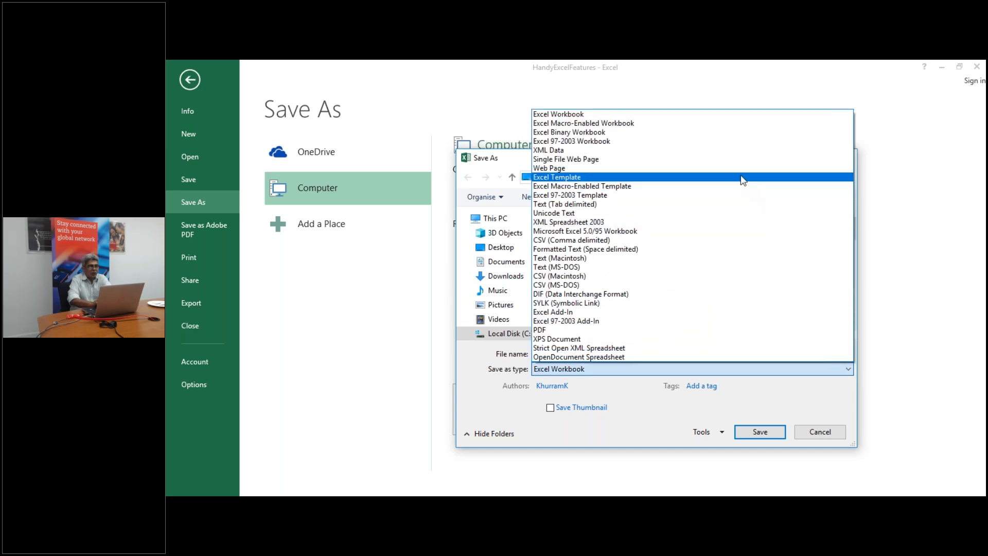
click(690, 126)
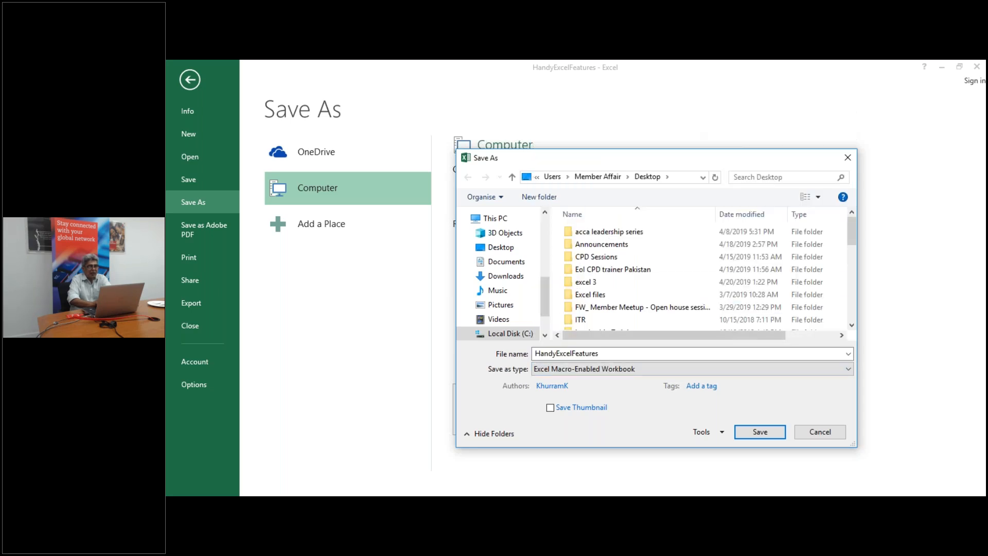
click(762, 433)
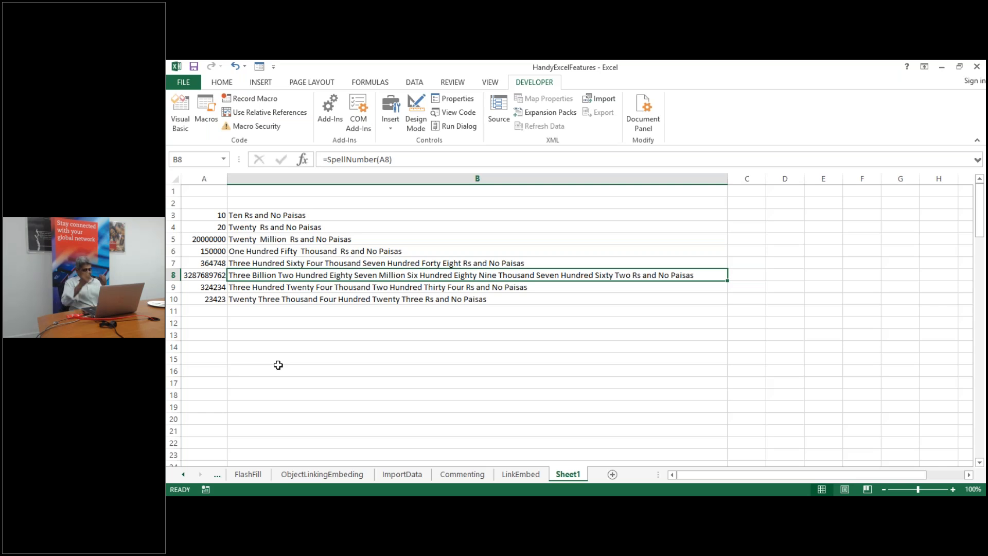
click(320, 371)
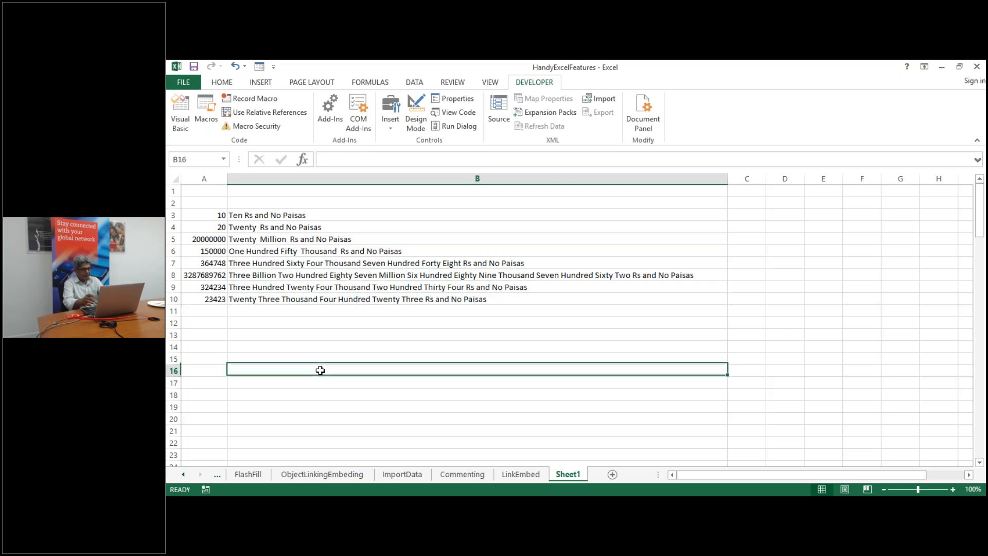
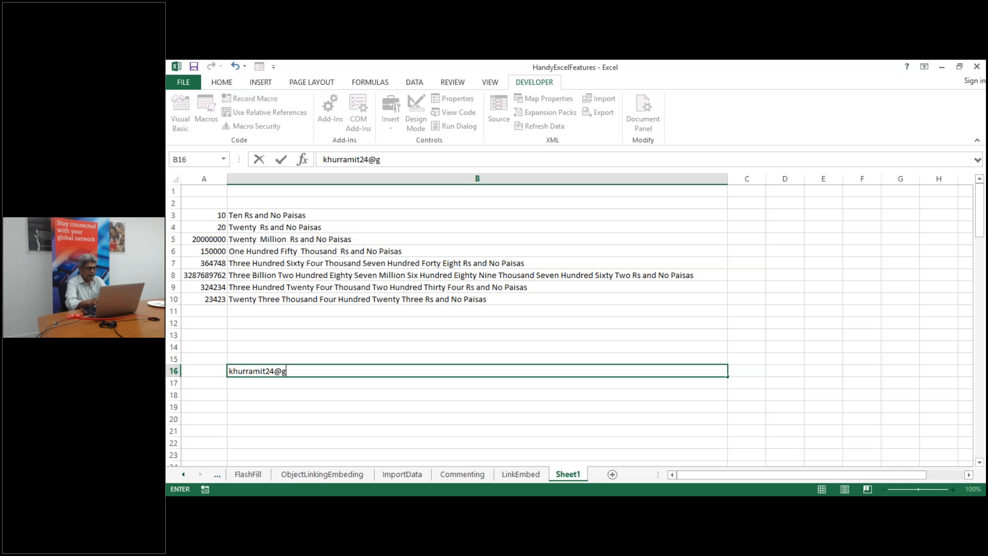
text(com)
key(Return)
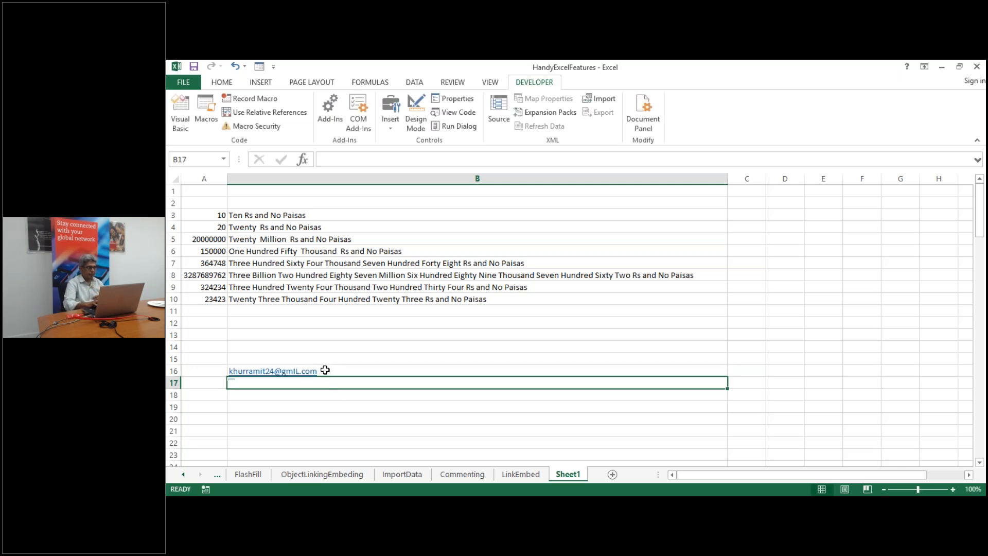
click(325, 369)
key(Delete)
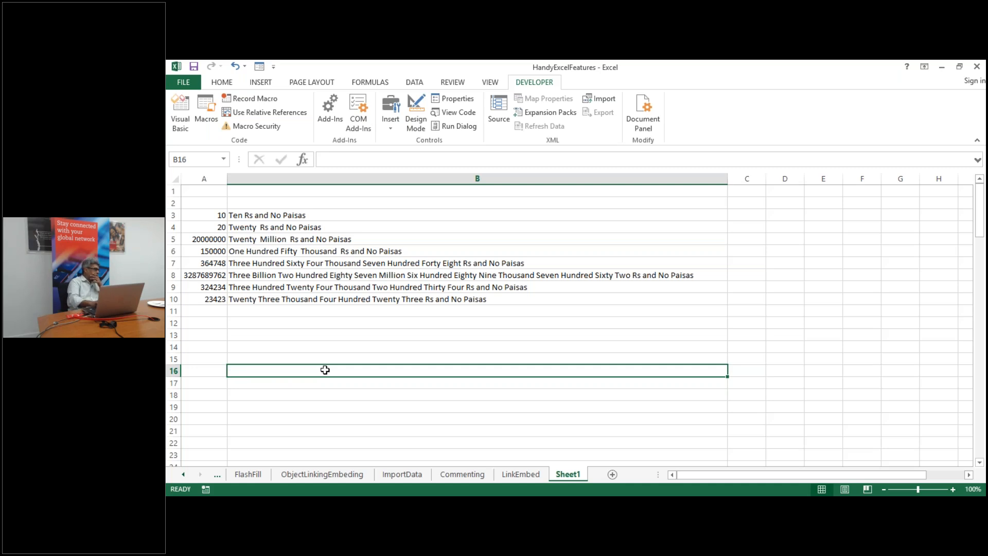